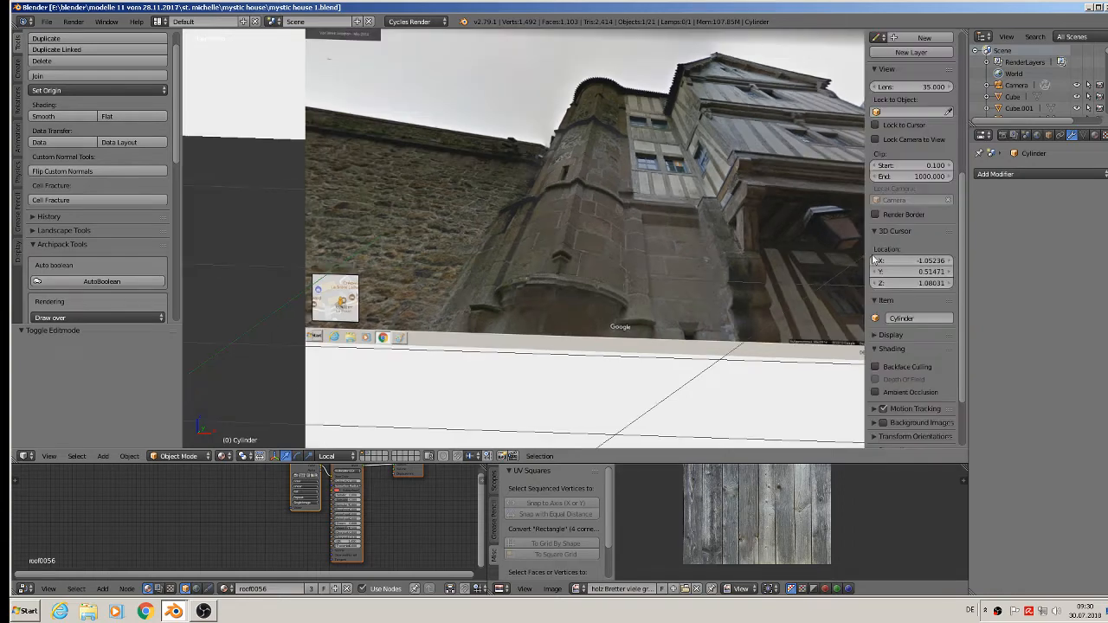
Start the Screencast Keys display and hide the properties sidebar of the 3D view.
scroll(897, 346, "down", 5)
left_click(903, 444)
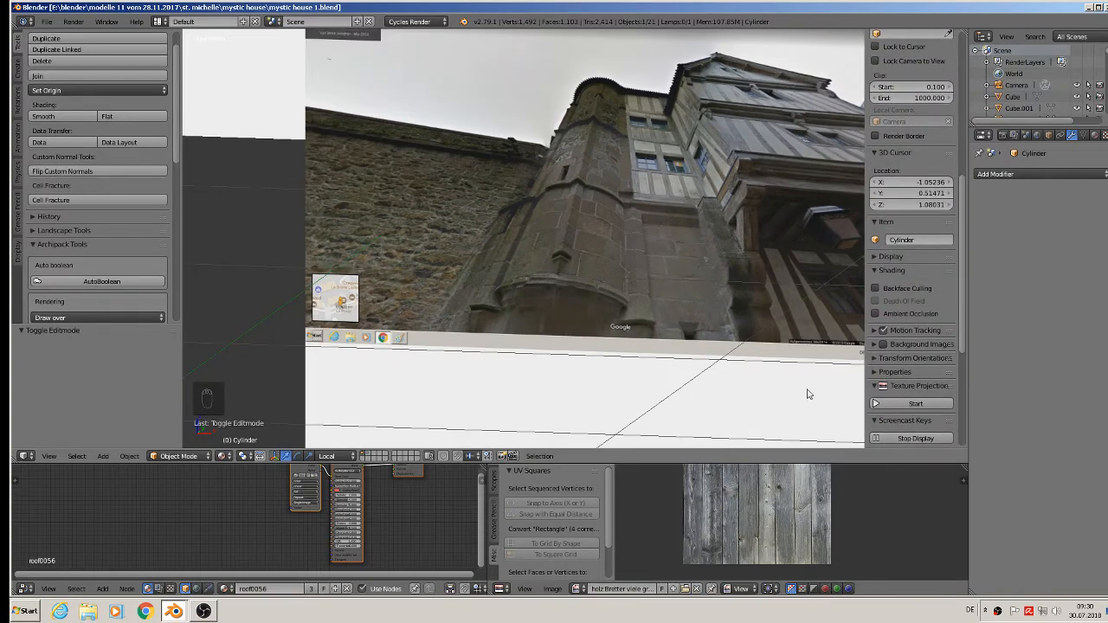
key("n")
scroll(601, 290, "down", 4)
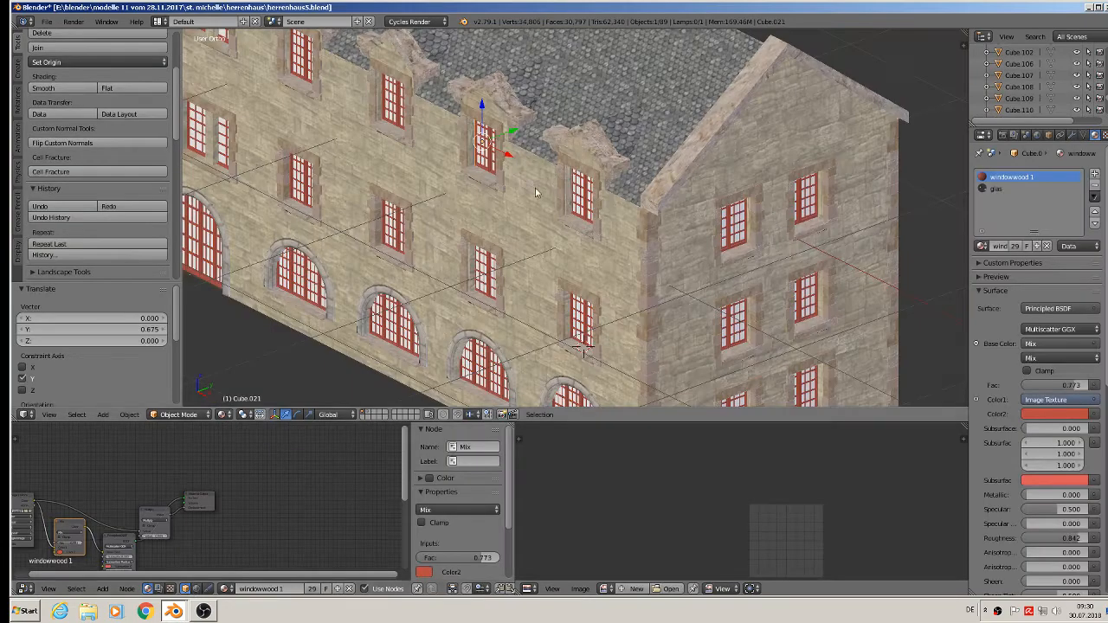
In the herrenhaus3 file, move the selected dormer window out of the facade by -1.211 along Y and copy it.
scroll(531, 167, "down", 3)
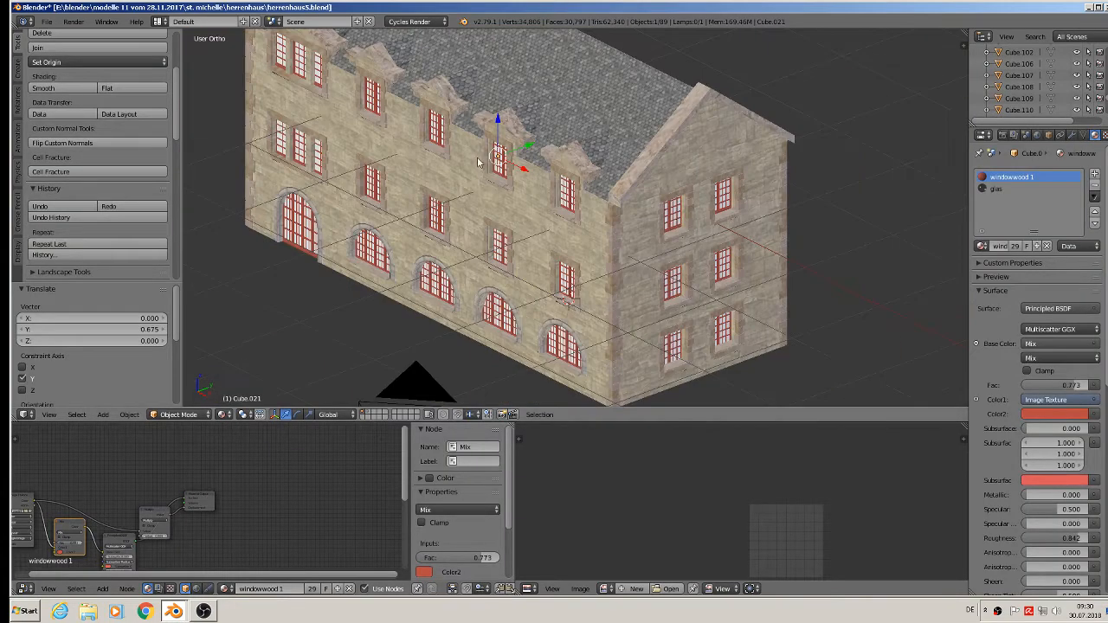
scroll(532, 167, "up", 3)
left_click_drag(527, 147, 439, 239)
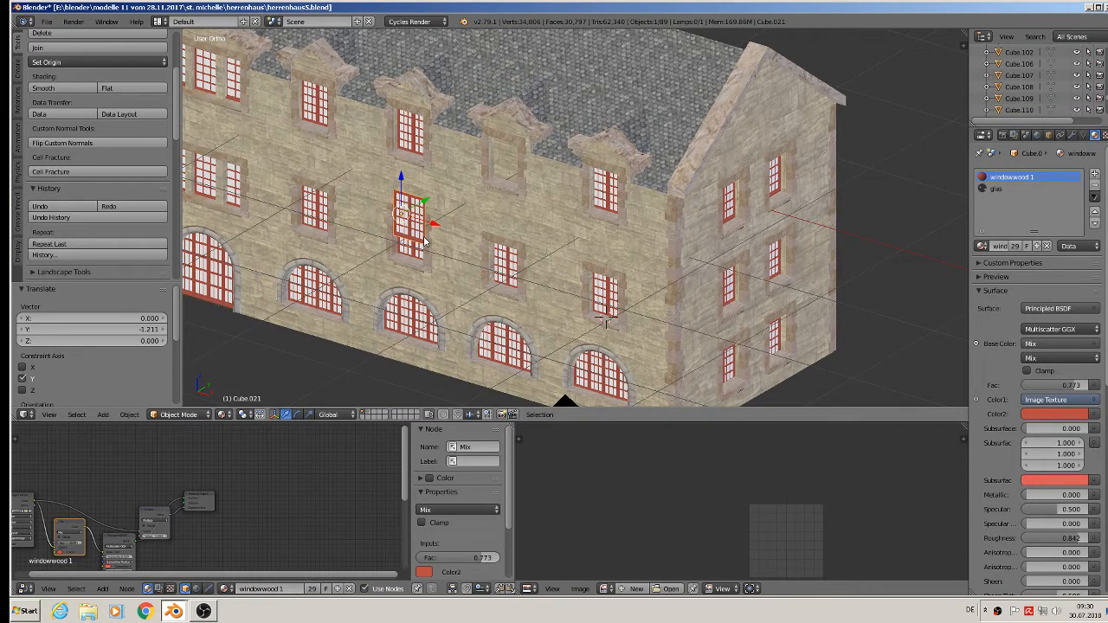
key("ctrl+c")
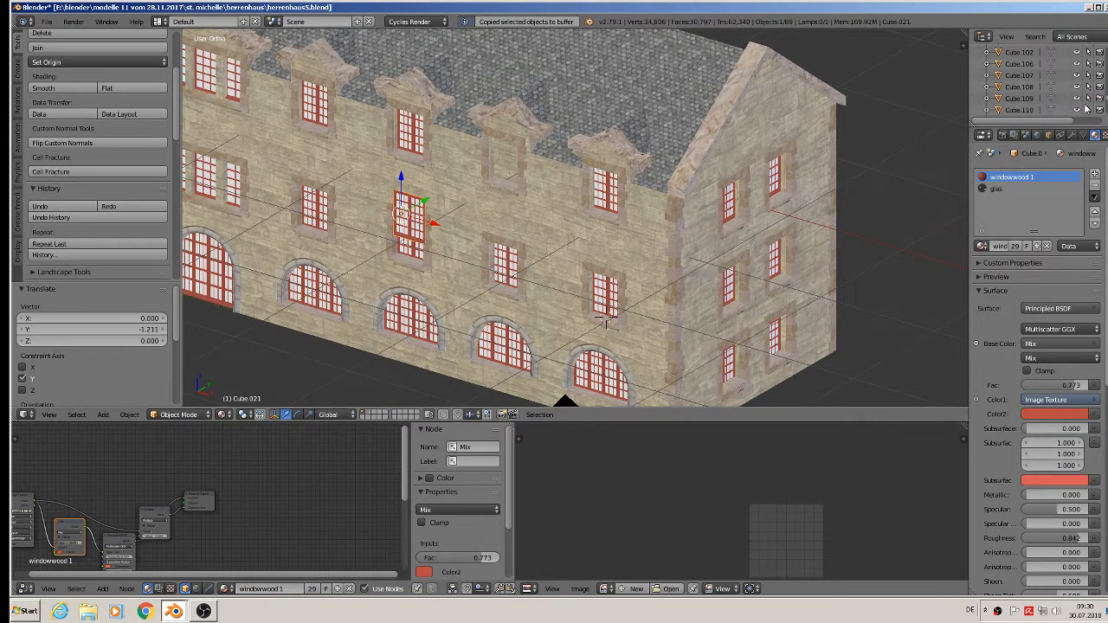
Switch to the mystic house 1 file and paste the copied window into the scene.
left_click(196, 578)
scroll(427, 348, "down", 4)
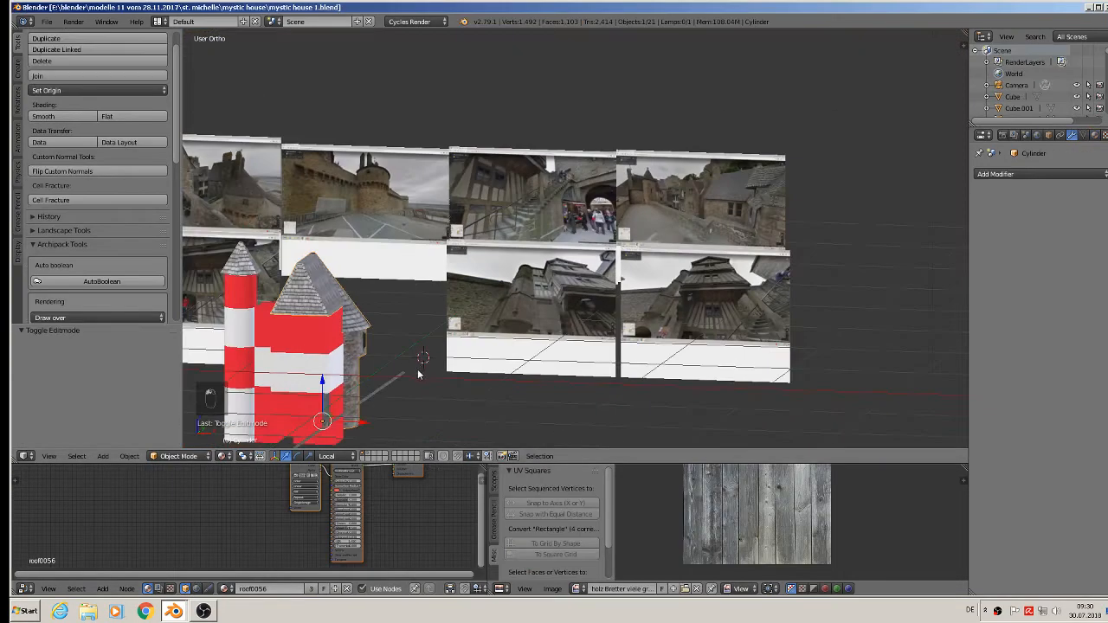
left_click(417, 371)
key("ctrl+v")
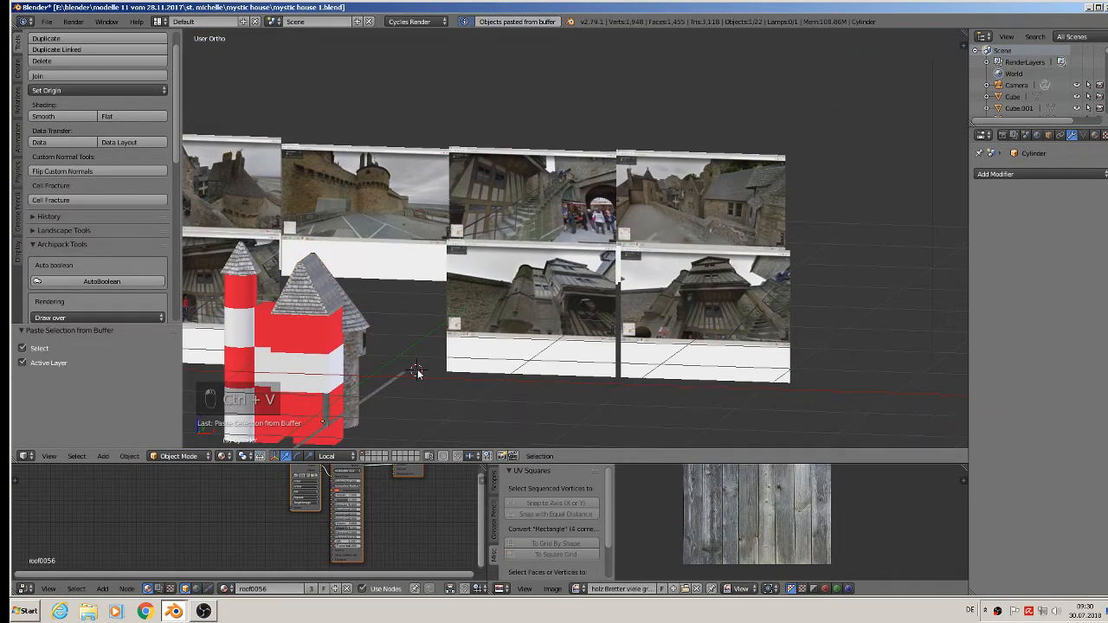
Move the pasted window 6.391 along the X axis to stand beside the round tower.
scroll(417, 371, "down", 4)
scroll(311, 277, "up", 4)
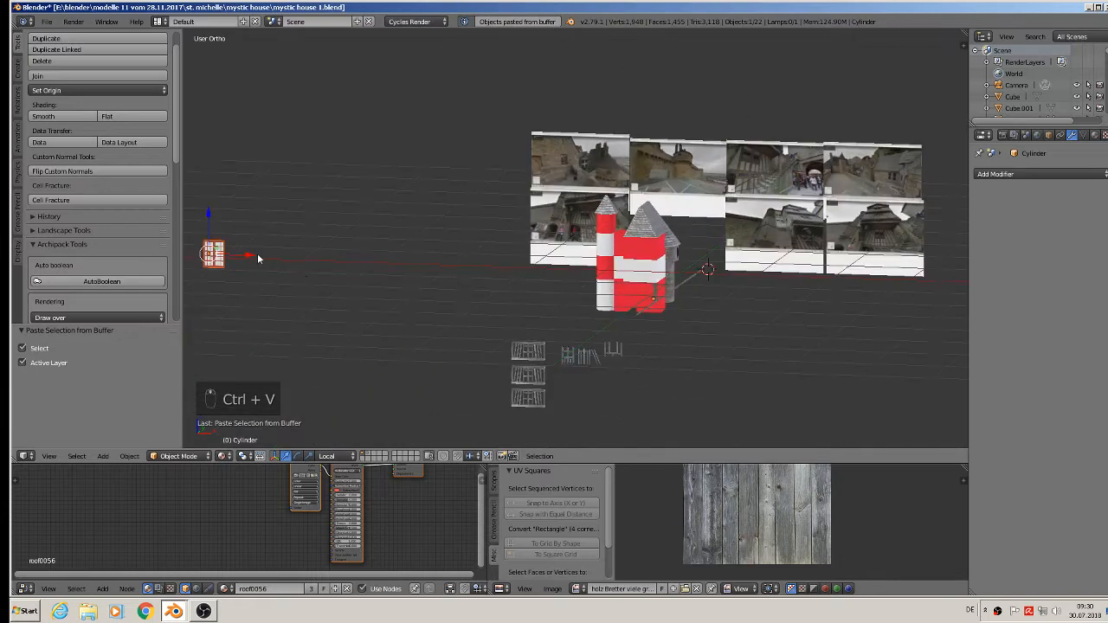
key("g")
key("x")
left_click(719, 303)
scroll(732, 282, "up", 2)
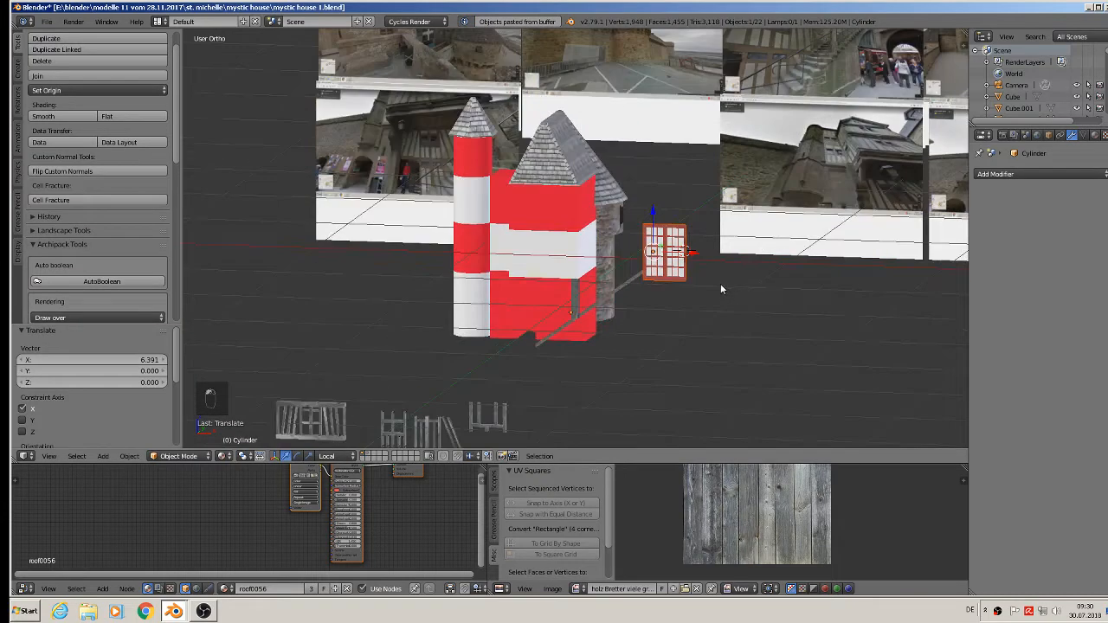
scroll(720, 283, "up", 3)
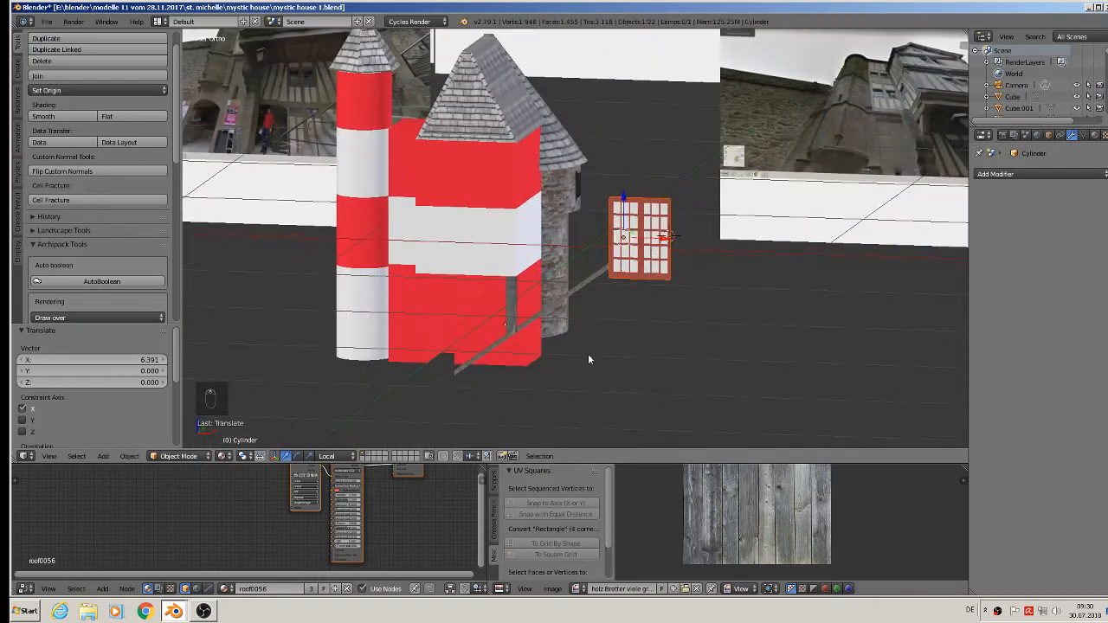
Switch back to the herrenhaus3 file and examine the window, door and stone parts on the other layer.
left_click(203, 611)
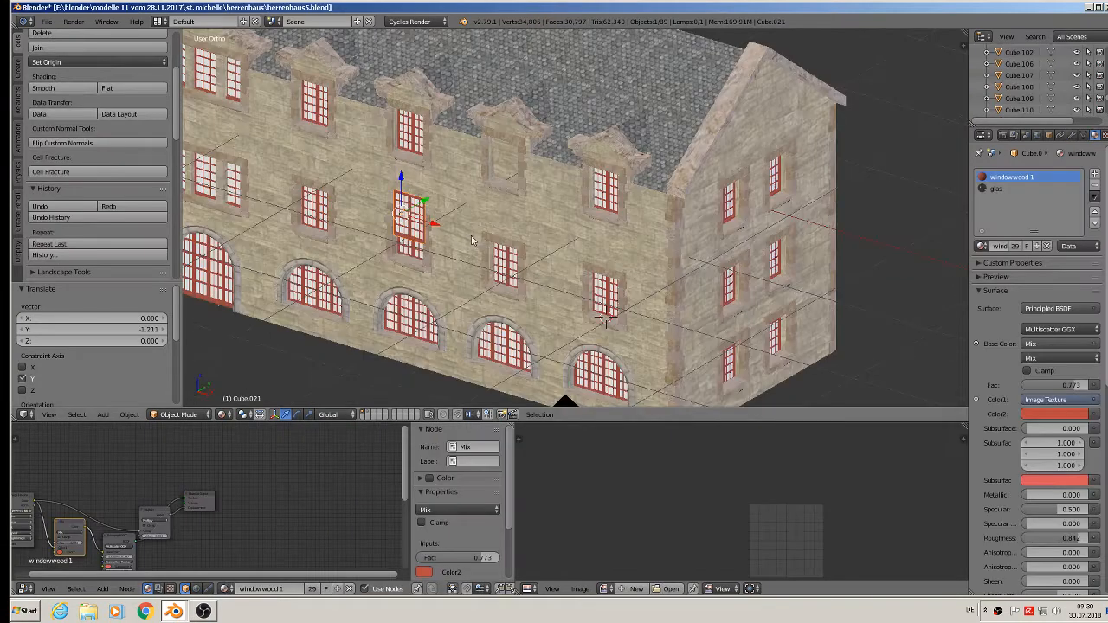
left_click(368, 415)
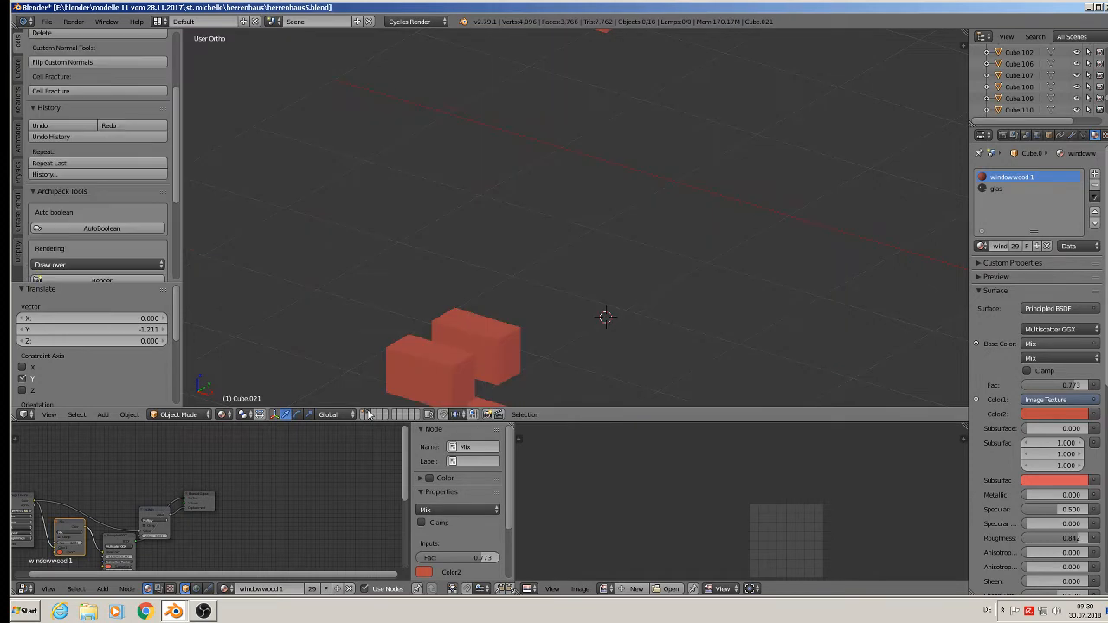
scroll(437, 320, "down", 9)
middle_click_drag(442, 319, 518, 231, "shift")
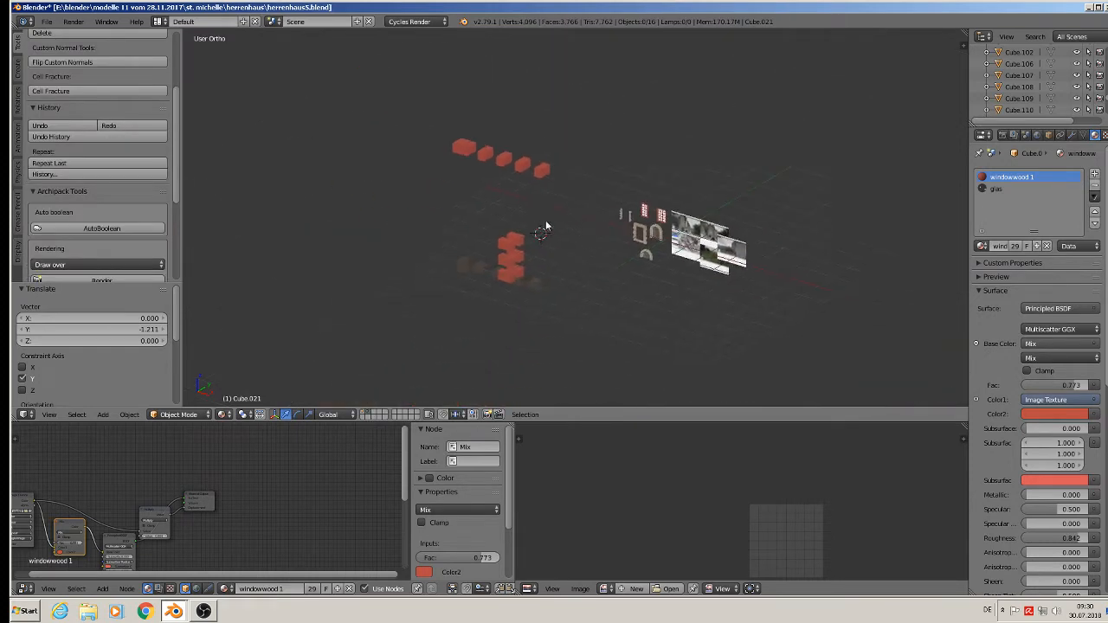
scroll(623, 201, "up", 4)
scroll(704, 262, "up", 3)
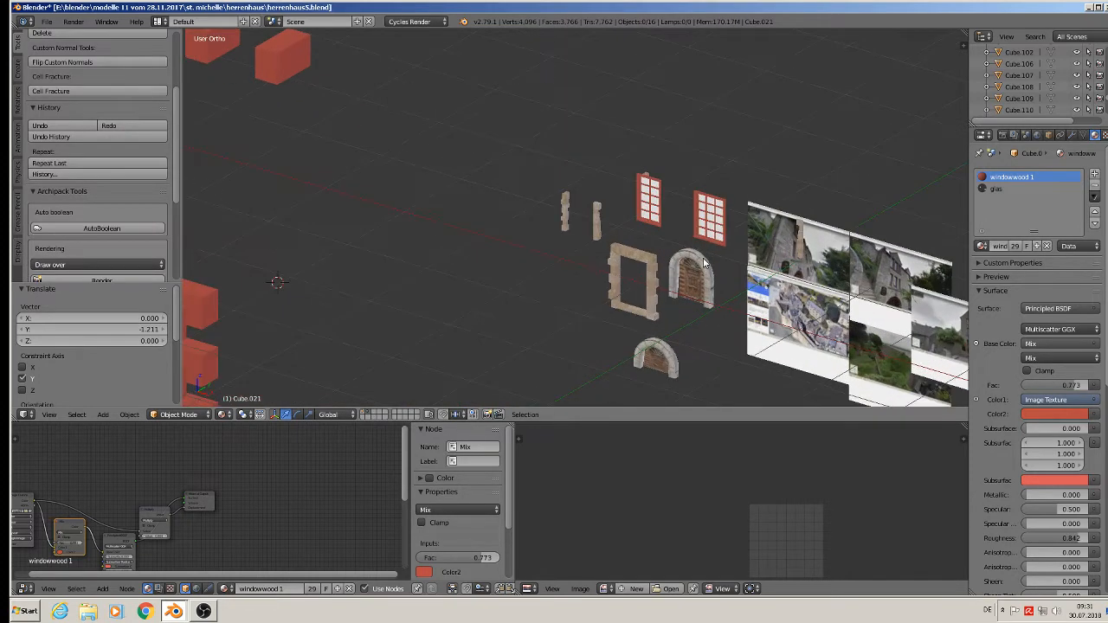
scroll(649, 182, "up", 3)
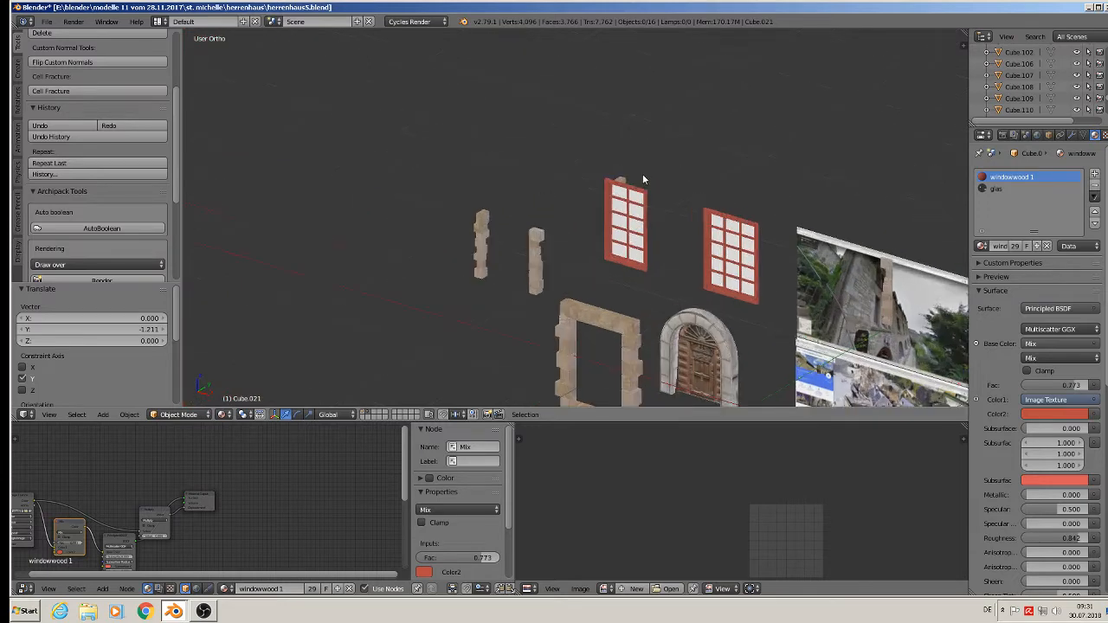
Raise the stone piece behind the spare window by 0.469 along the Z axis.
right_click(632, 180)
key("g")
key("z")
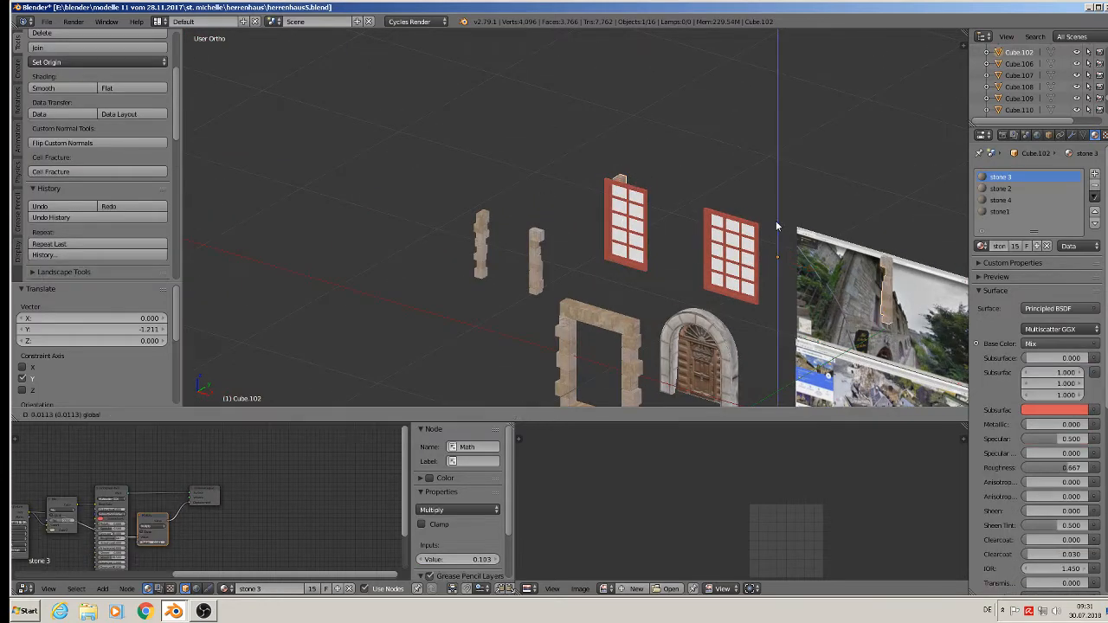
left_click(798, 213)
Quit the herrenhaus3 Blender session without saving its changes.
scroll(453, 307, "down", 6)
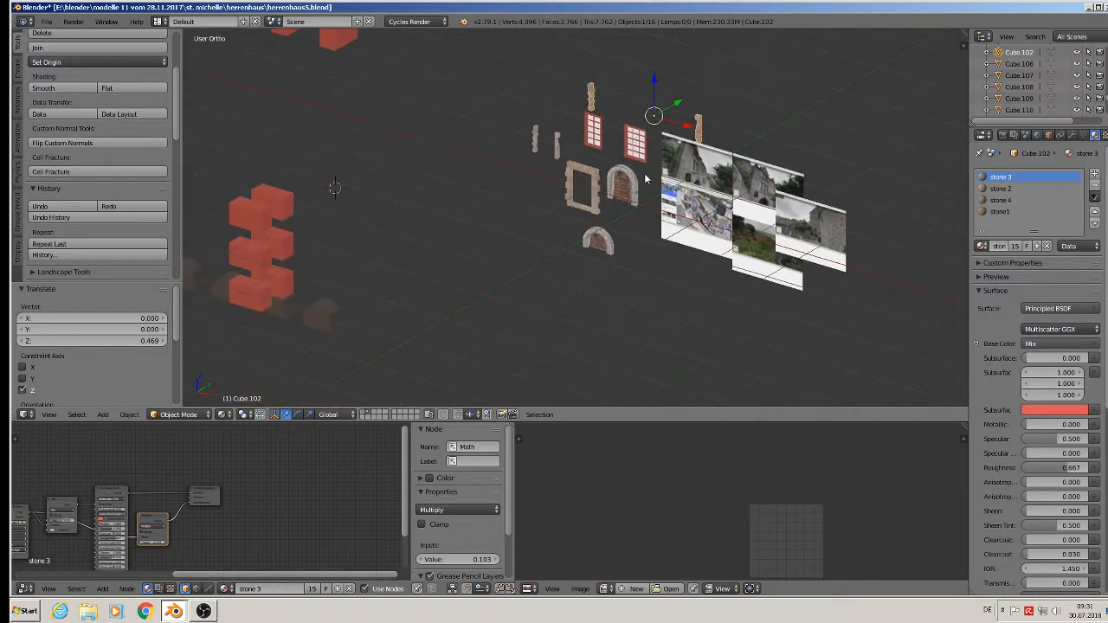
key("alt+F4")
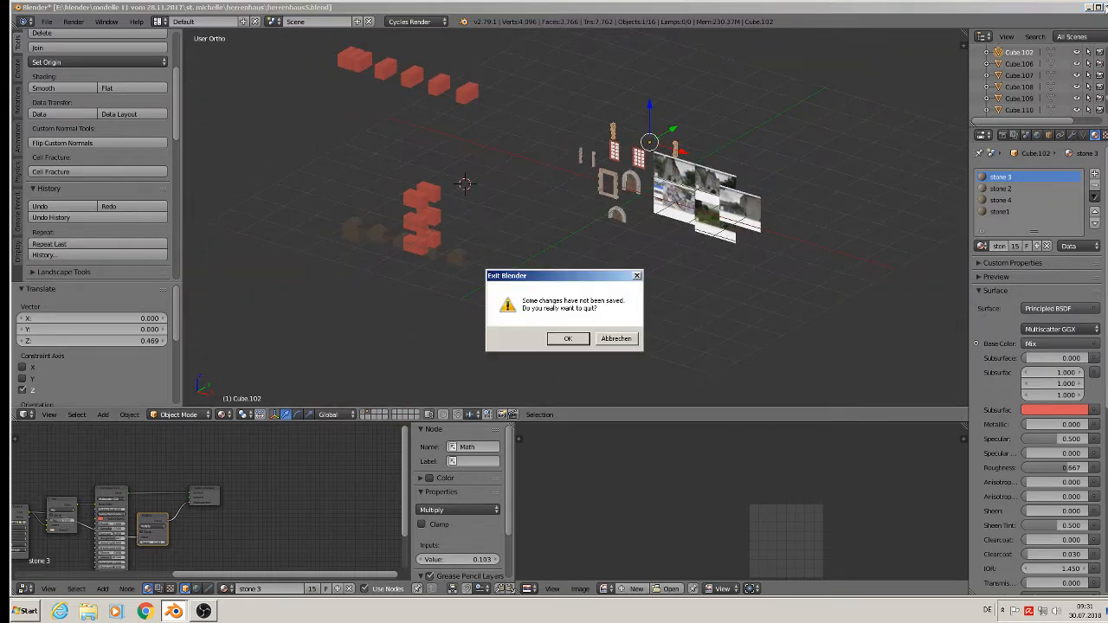
left_click(568, 338)
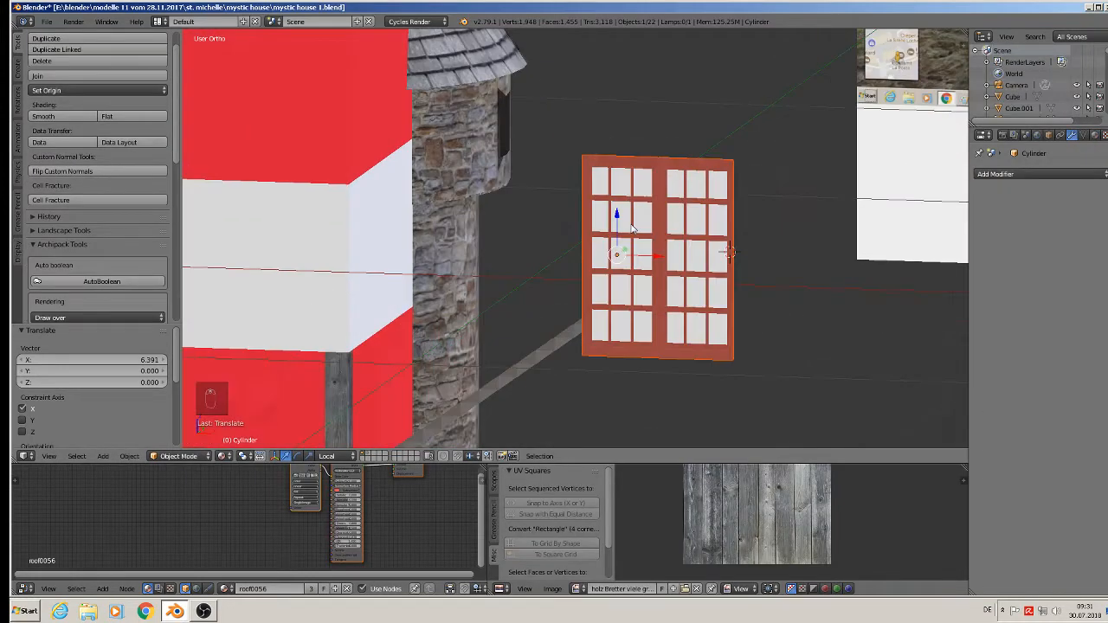
Examine the windows of the timber-framed house in the reference photos and compare them with the pasted window.
mouse_move(633, 226)
middle_mouse_down()
mouse_move(699, 220)
mouse_move(673, 206)
mouse_move(652, 235)
middle_mouse_up()
scroll(673, 206, "down", 1)
scroll(446, 187, "up", 4)
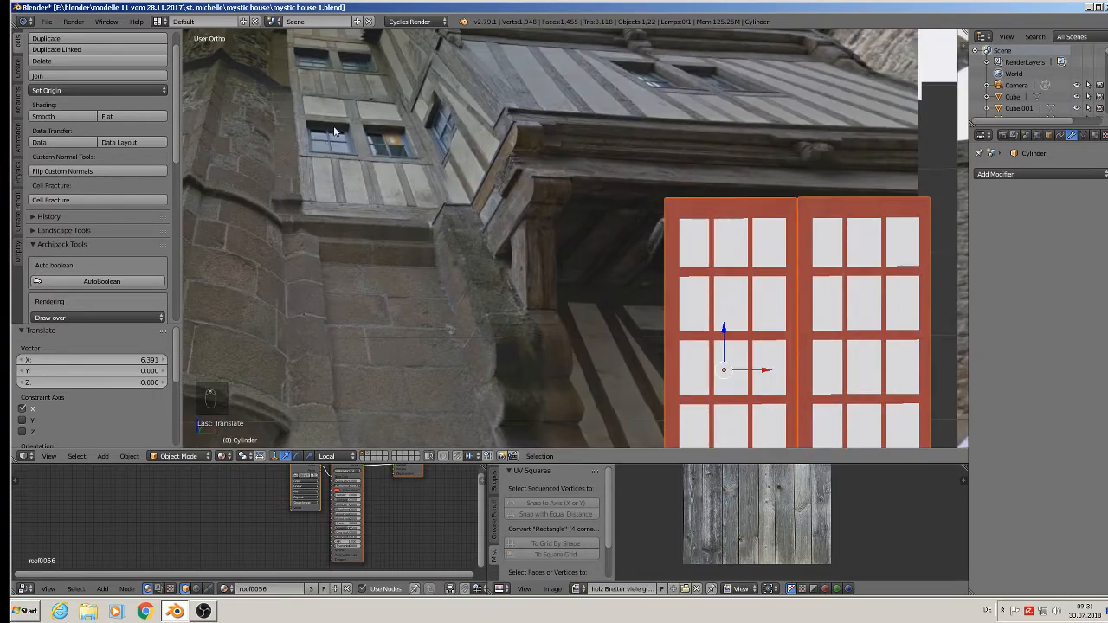
scroll(699, 121, "down", 3)
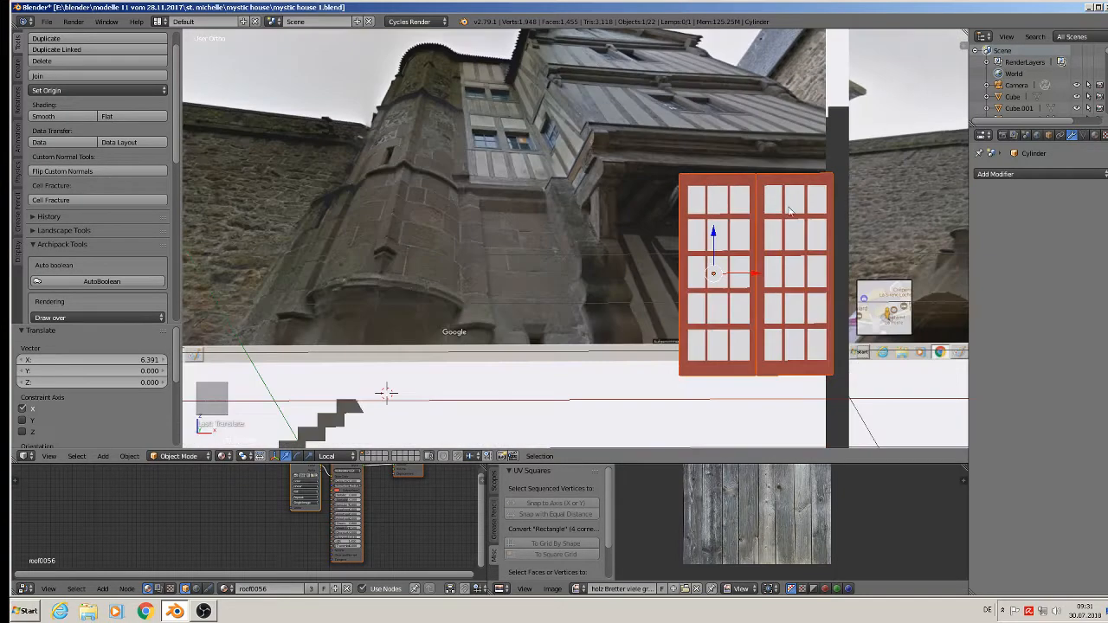
middle_click_drag(774, 213, 460, 220, "shift")
middle_click_drag(742, 212, 674, 208, "shift")
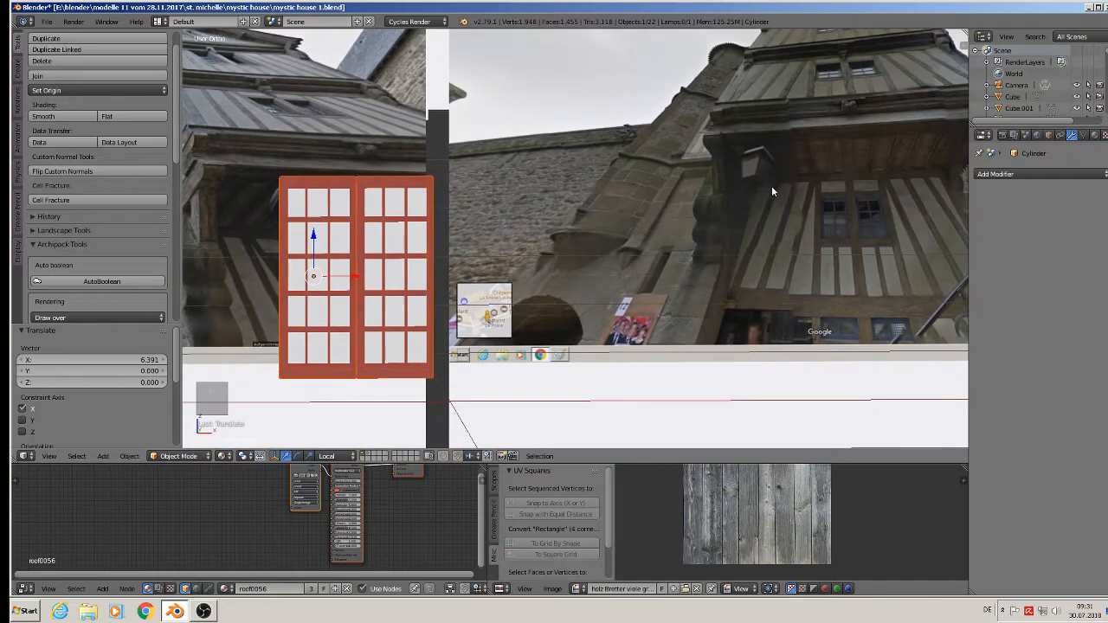
scroll(827, 222, "up", 3)
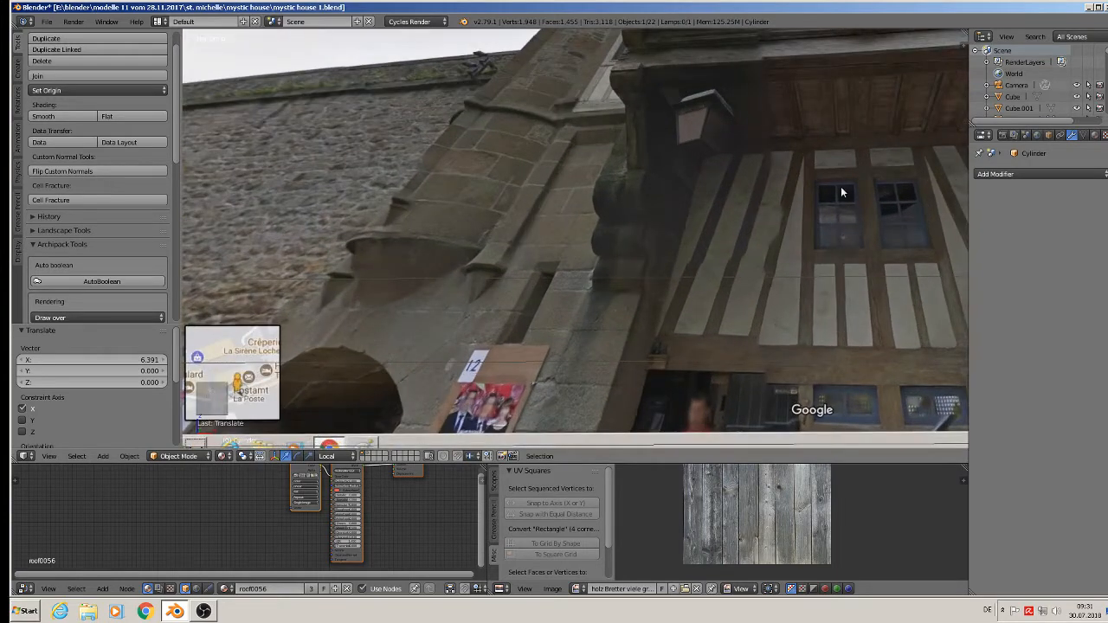
middle_click_drag(791, 77, 663, 339, "shift")
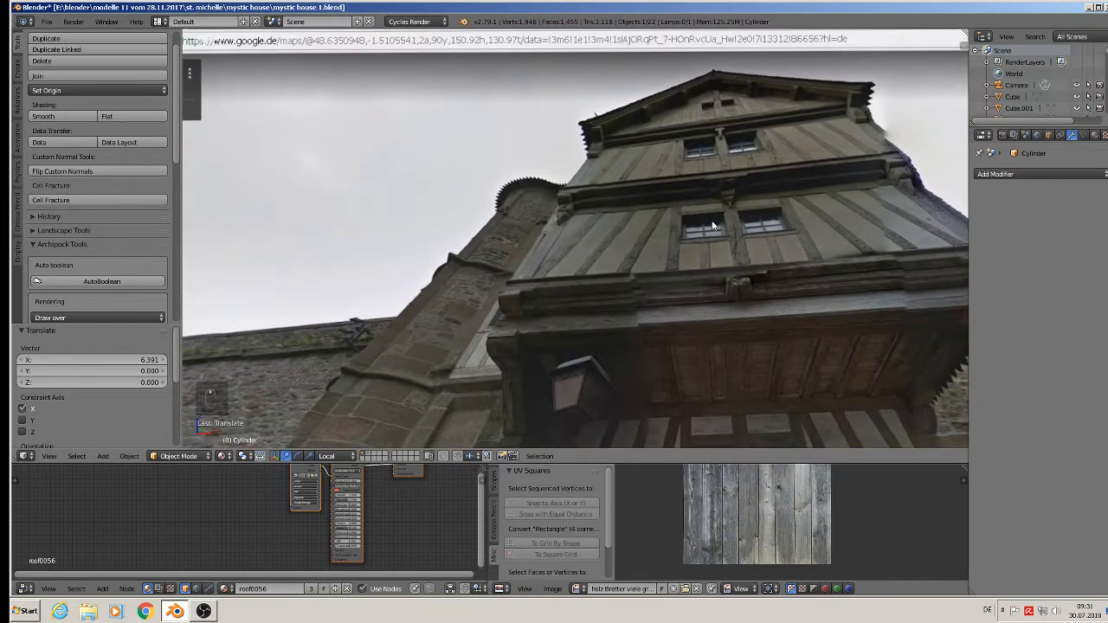
scroll(708, 259, "down", 4)
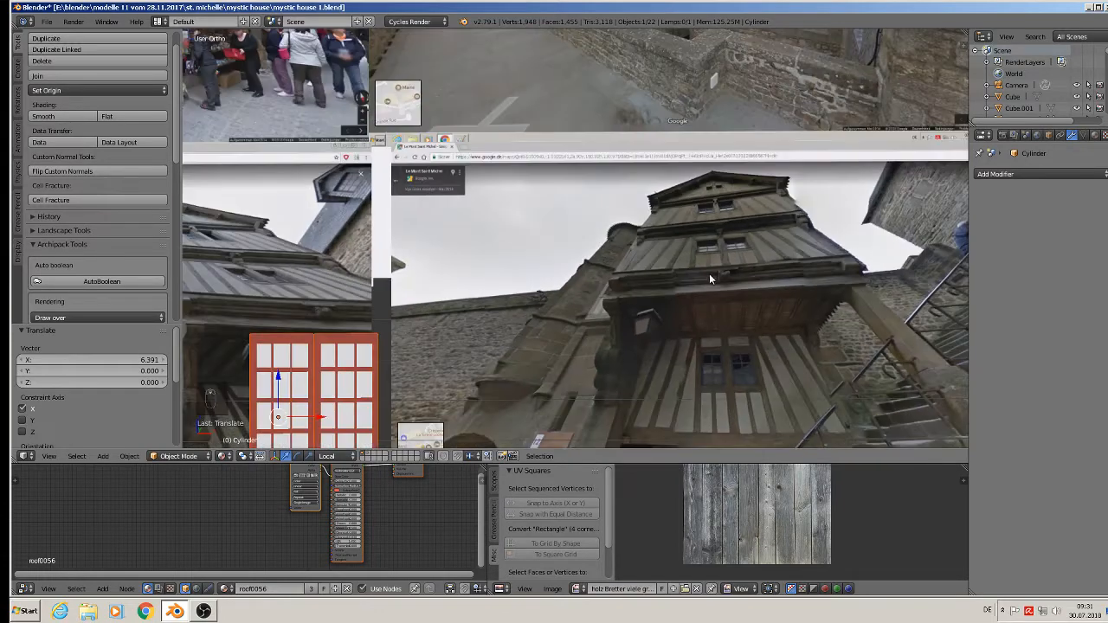
middle_click_drag(703, 321, 876, 225, "shift")
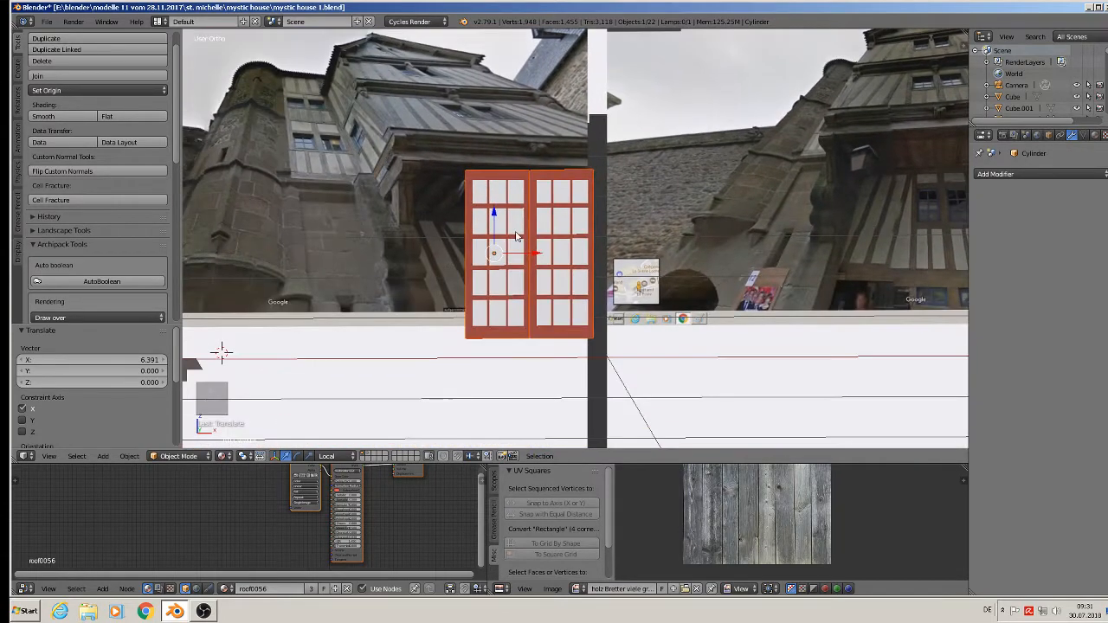
key("Tab")
scroll(523, 256, "up", 1)
scroll(523, 256, "down", 4)
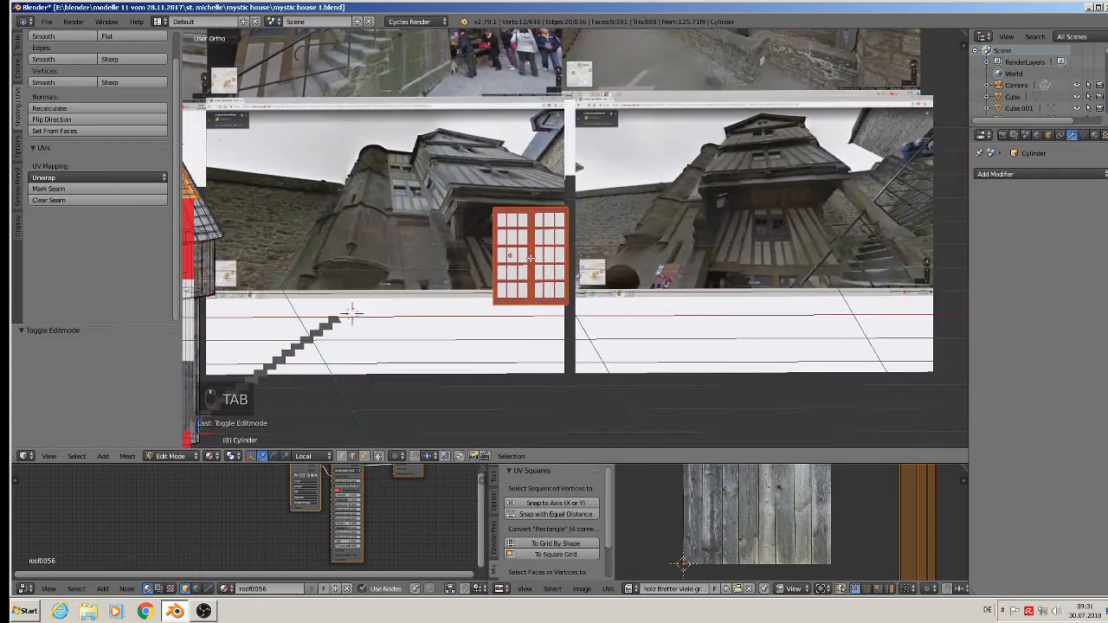
scroll(705, 251, "up", 1)
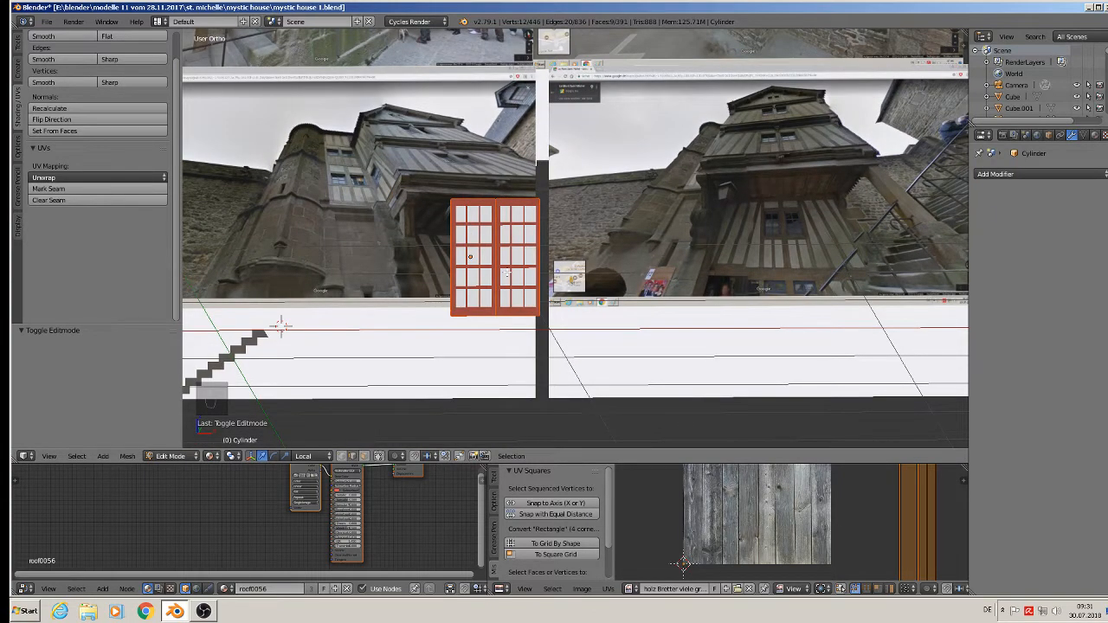
key("Tab")
Select only the pasted window and delete the vertices of its right casement in Edit Mode.
scroll(460, 242, "up", 3)
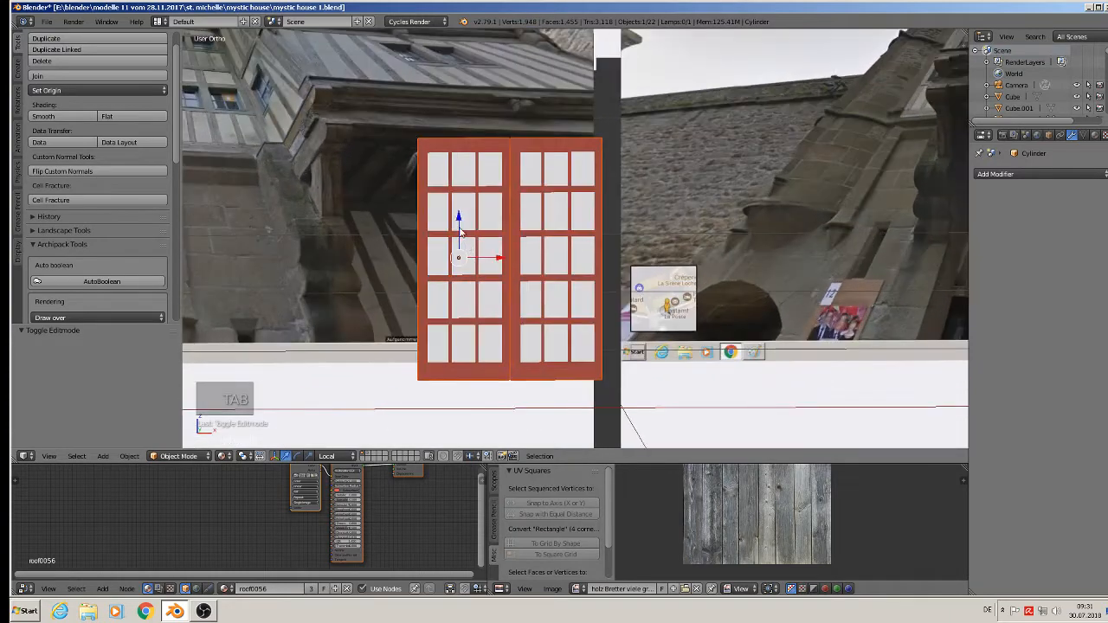
key("a")
right_click(481, 246)
key("Tab")
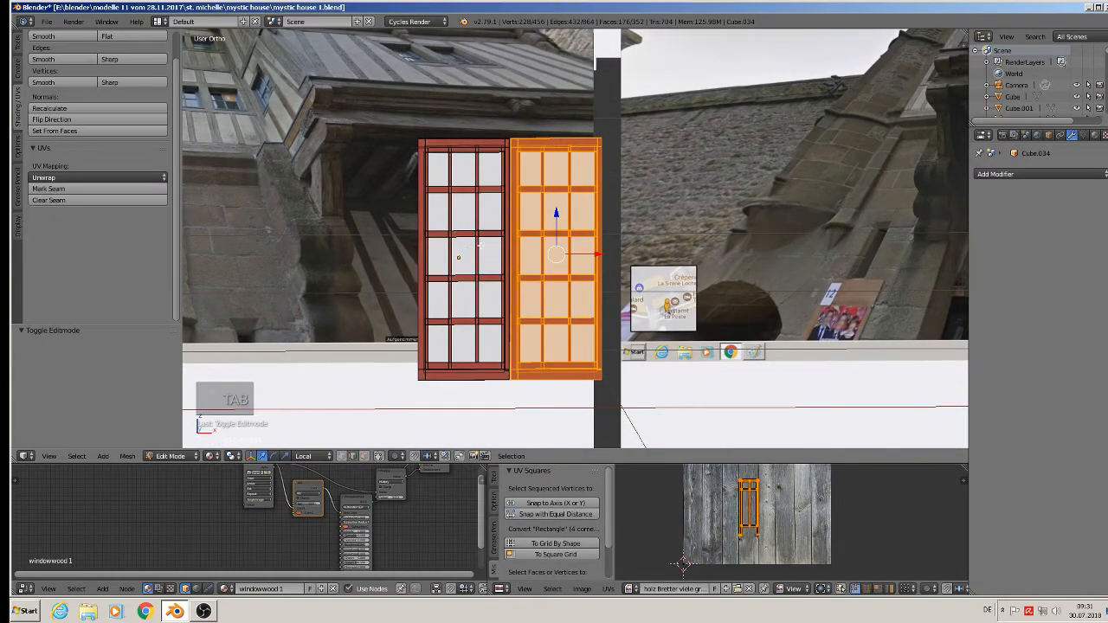
key("x")
left_click(481, 247)
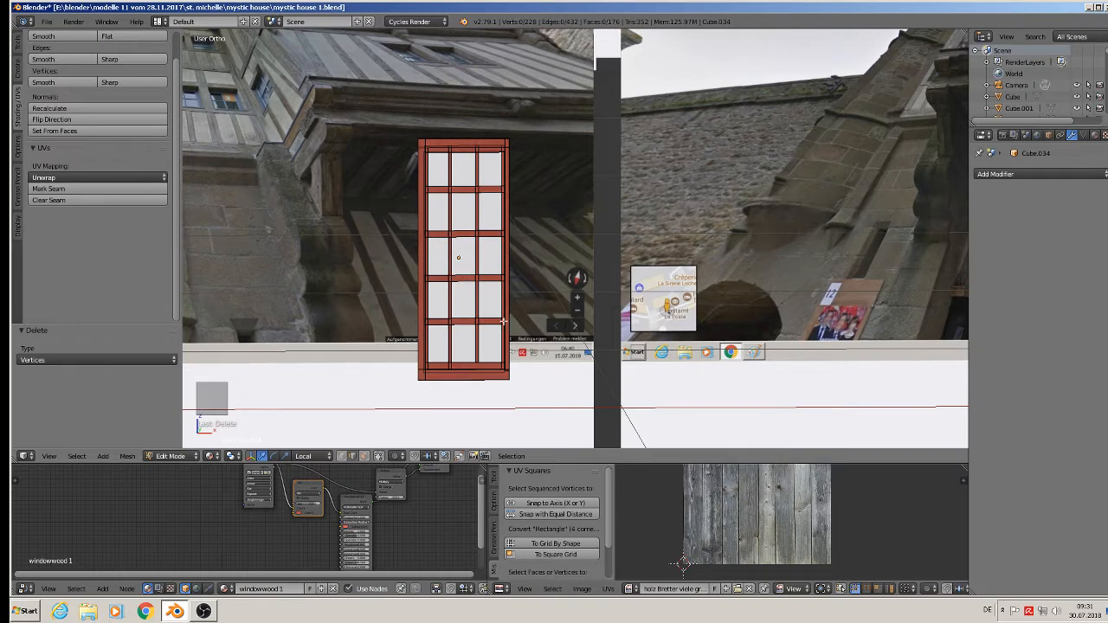
Select the two lowest horizontal glazing bars of the remaining casement as linked geometry and delete their vertices.
key("l")
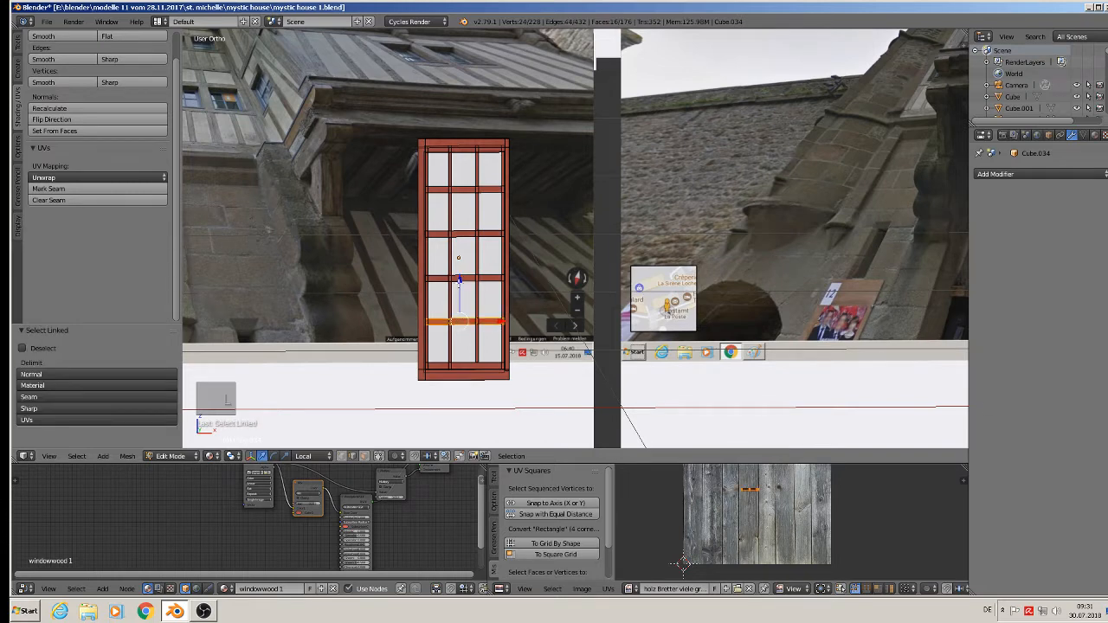
key("l")
key("x")
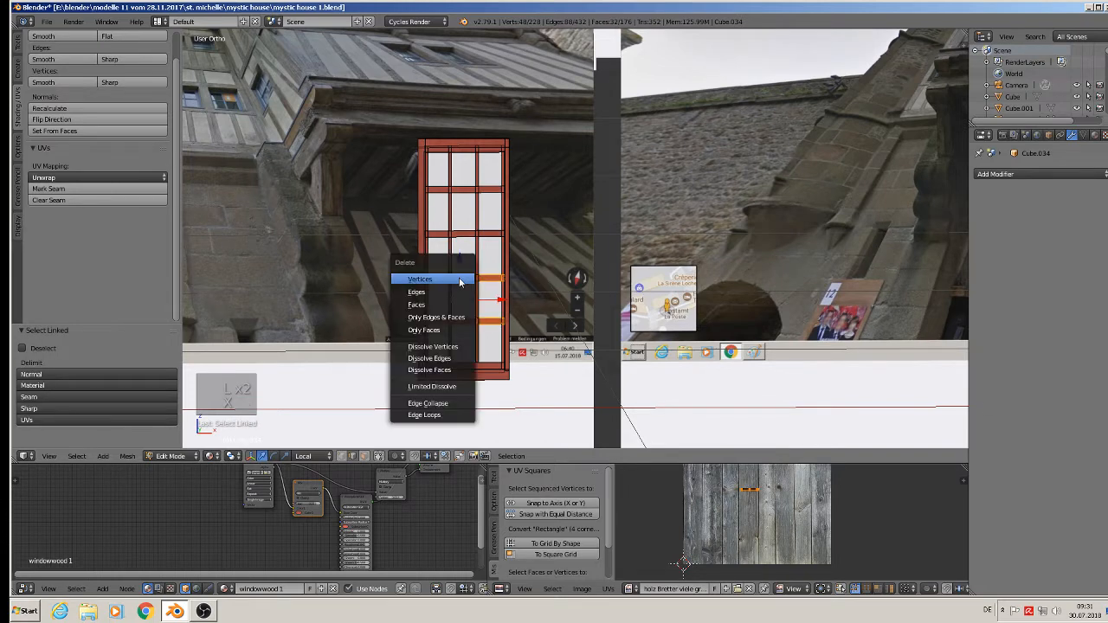
left_click(459, 278)
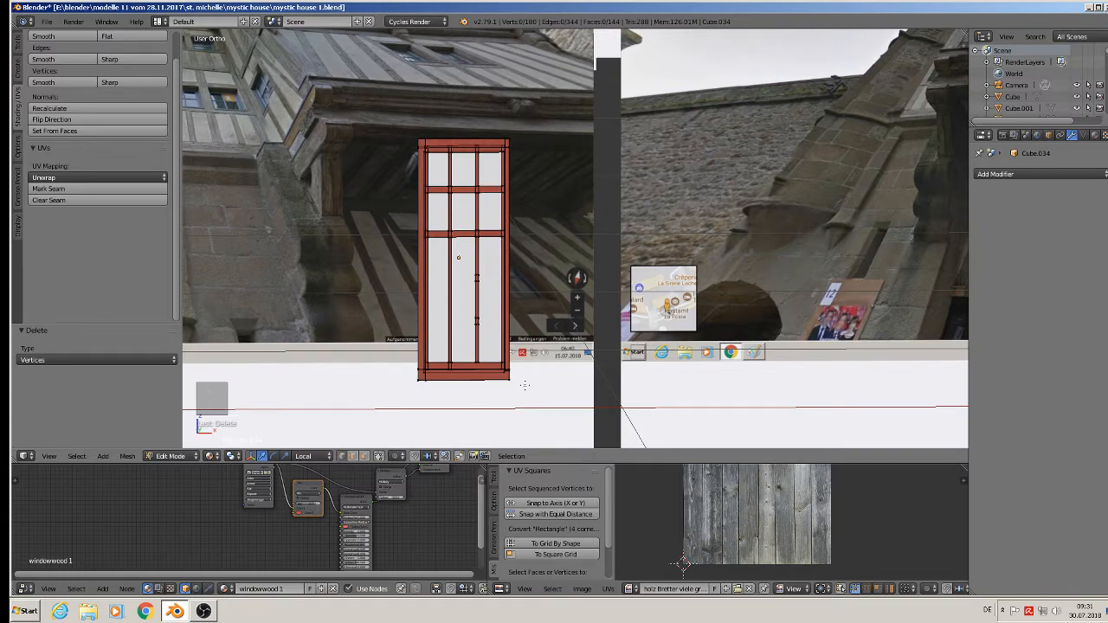
scroll(477, 322, "up", 5)
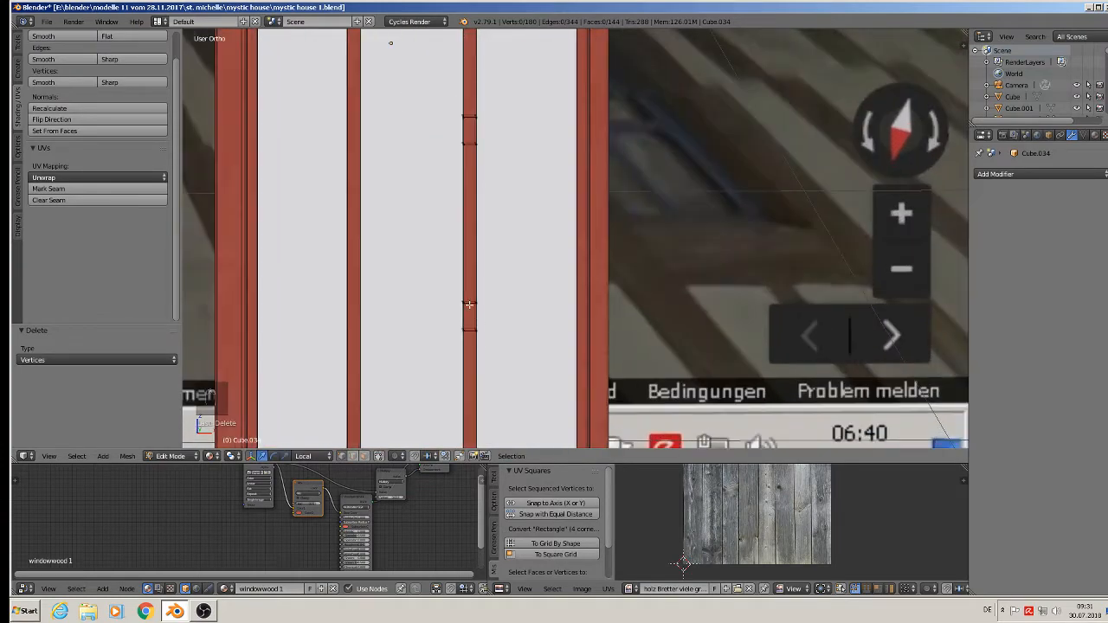
Dissolve the upper cross edge loop of the lower leftover pair on the window's right vertical glazing bar, including its vertices.
left_click(469, 305, "alt")
key("a")
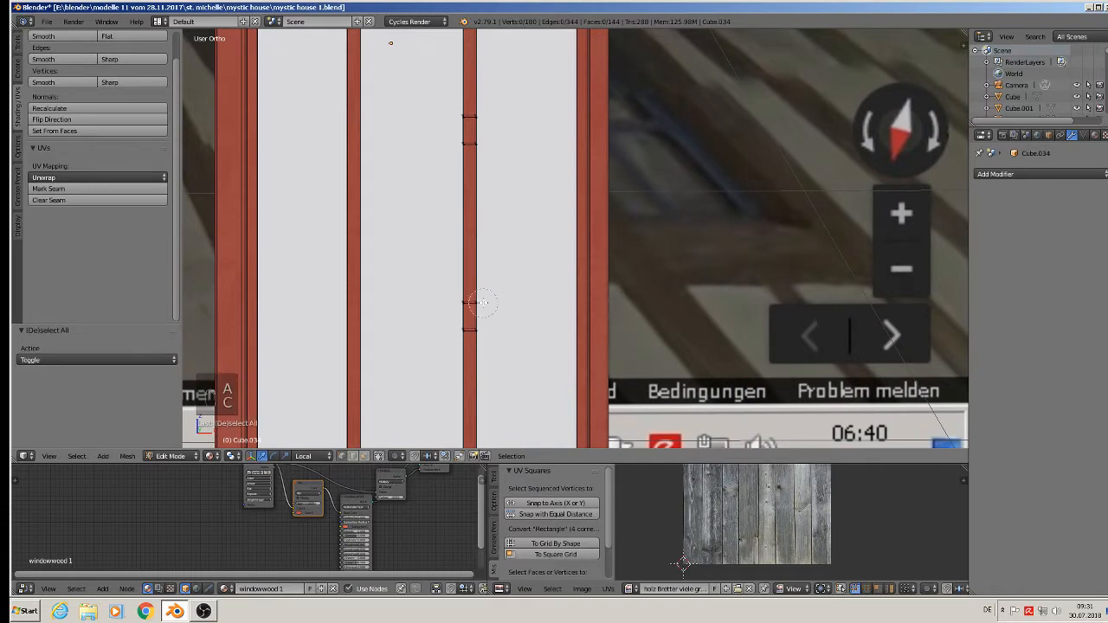
key("c")
left_click(470, 303)
right_click(471, 303)
key("x")
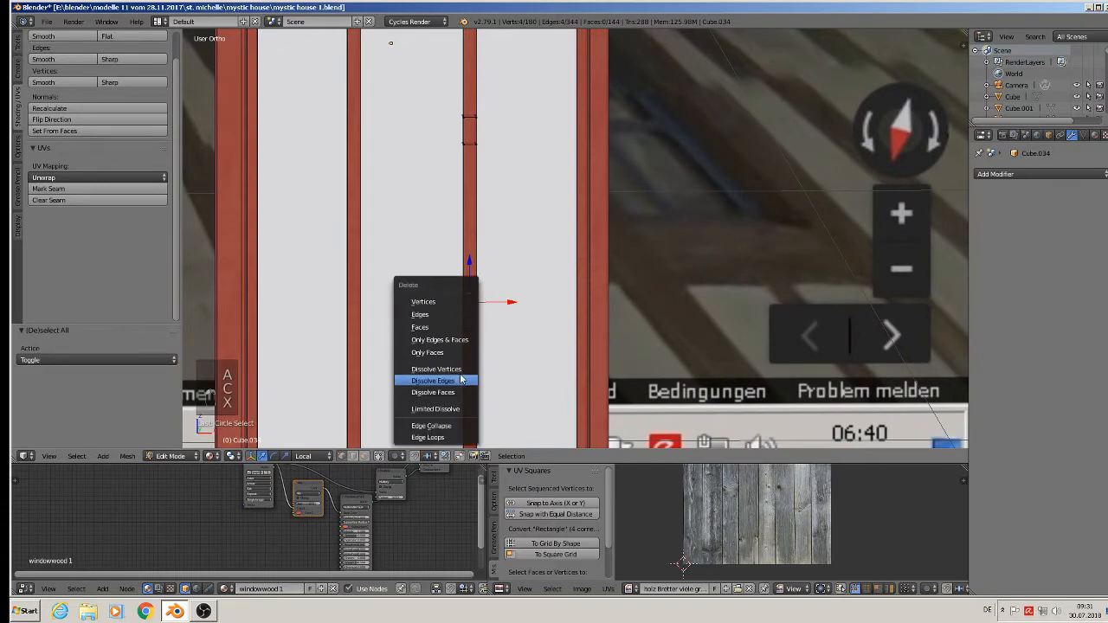
left_click(462, 380)
key("x")
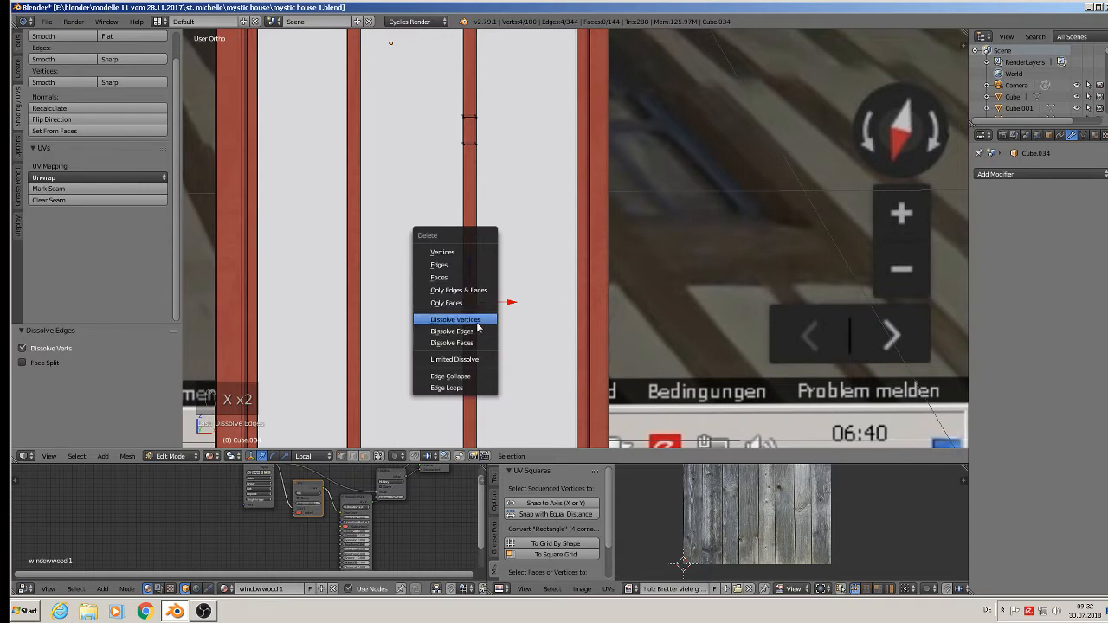
left_click(456, 320)
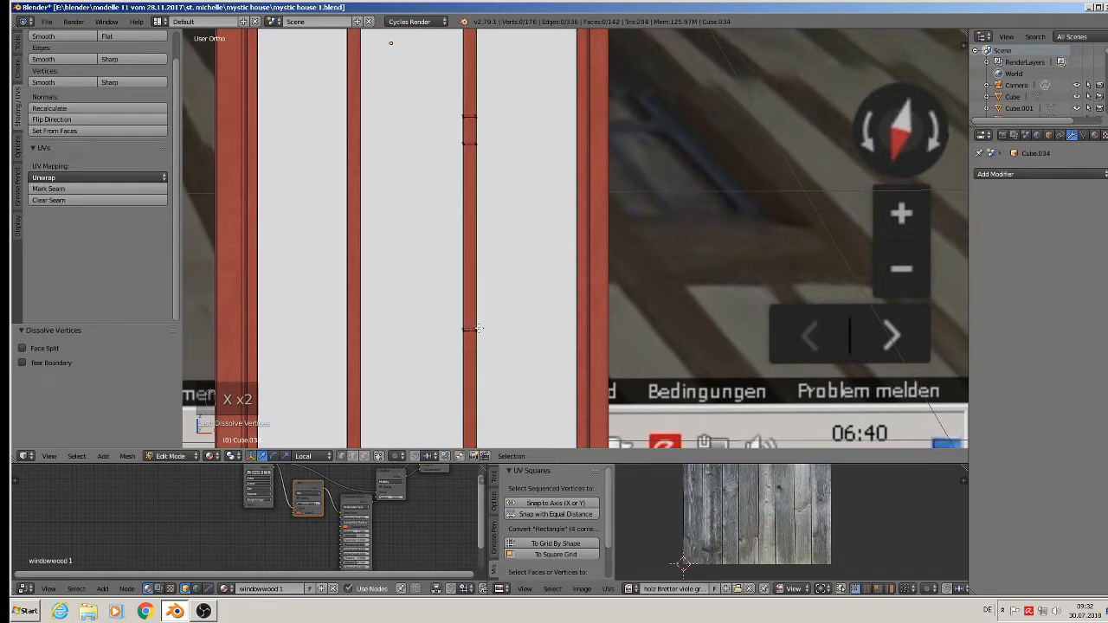
Dissolve the vertices of the remaining lower cross edge loop on the right vertical glazing bar.
key("c")
left_click(467, 327)
key("x")
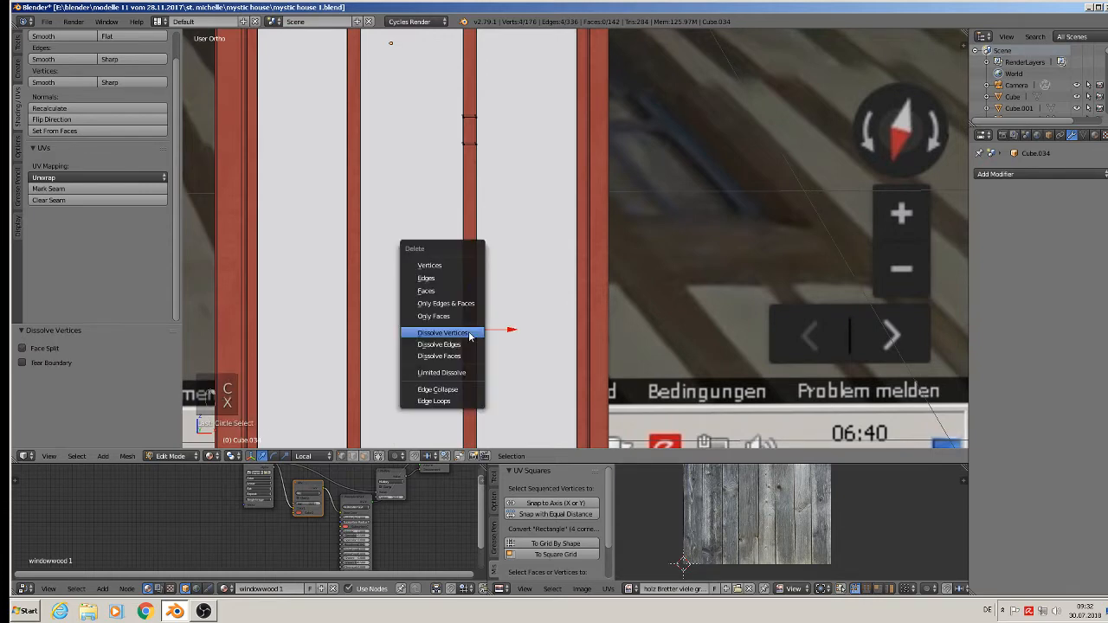
left_click(470, 334)
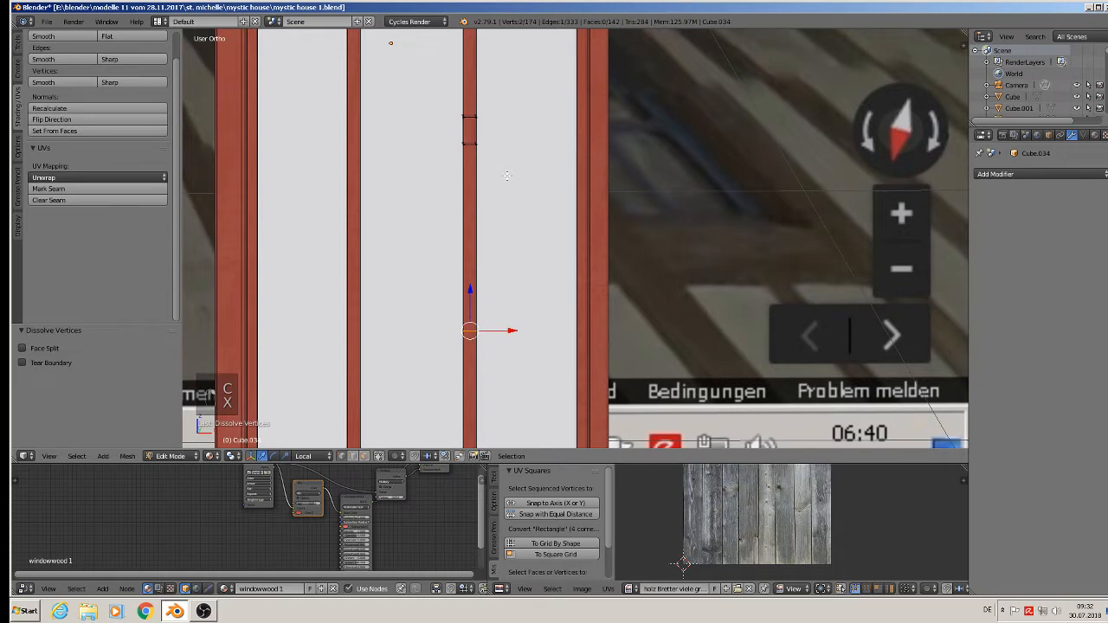
Select the upper pair of leftover cross edge loops on the right vertical glazing bar, dissolve their vertices and clear the selection.
key("c")
left_click_drag(469, 142, 468, 114)
left_click(467, 114)
key("x")
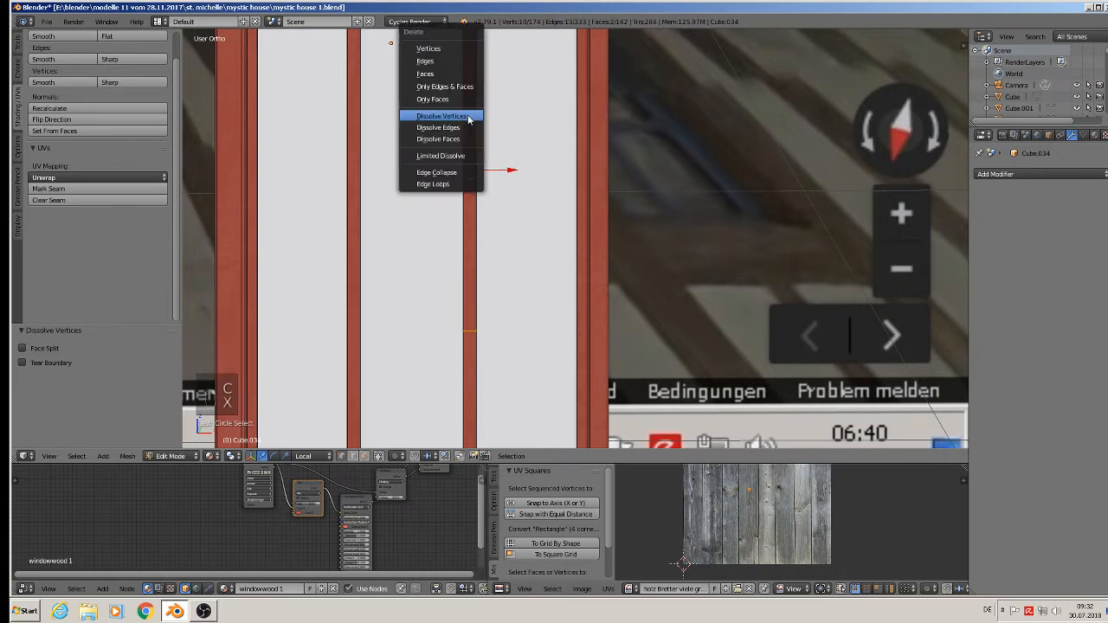
left_click(468, 116)
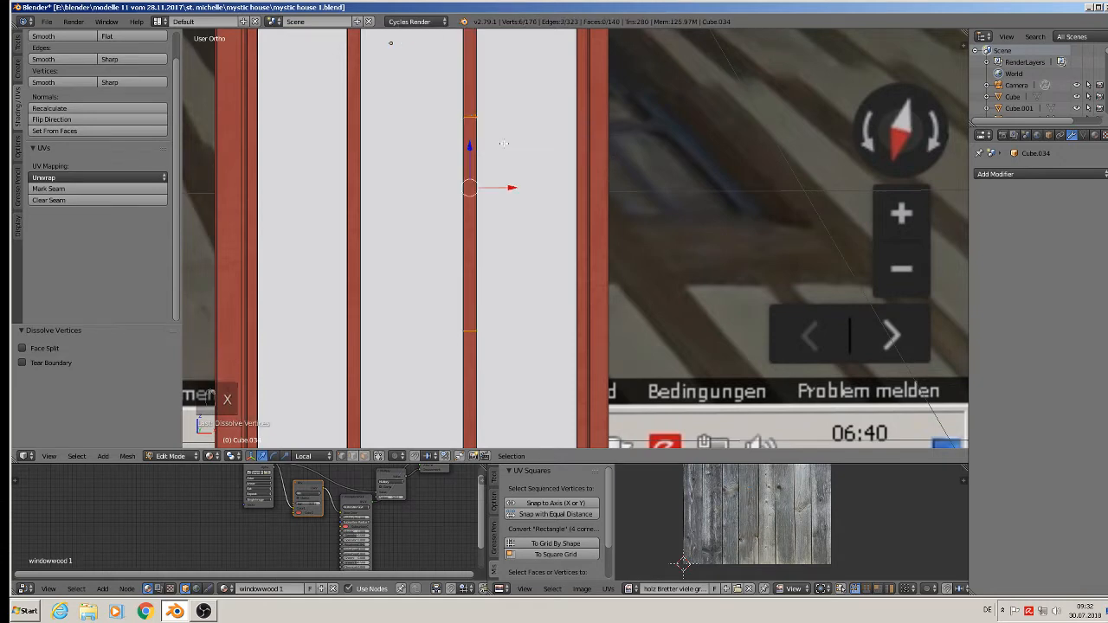
key("a")
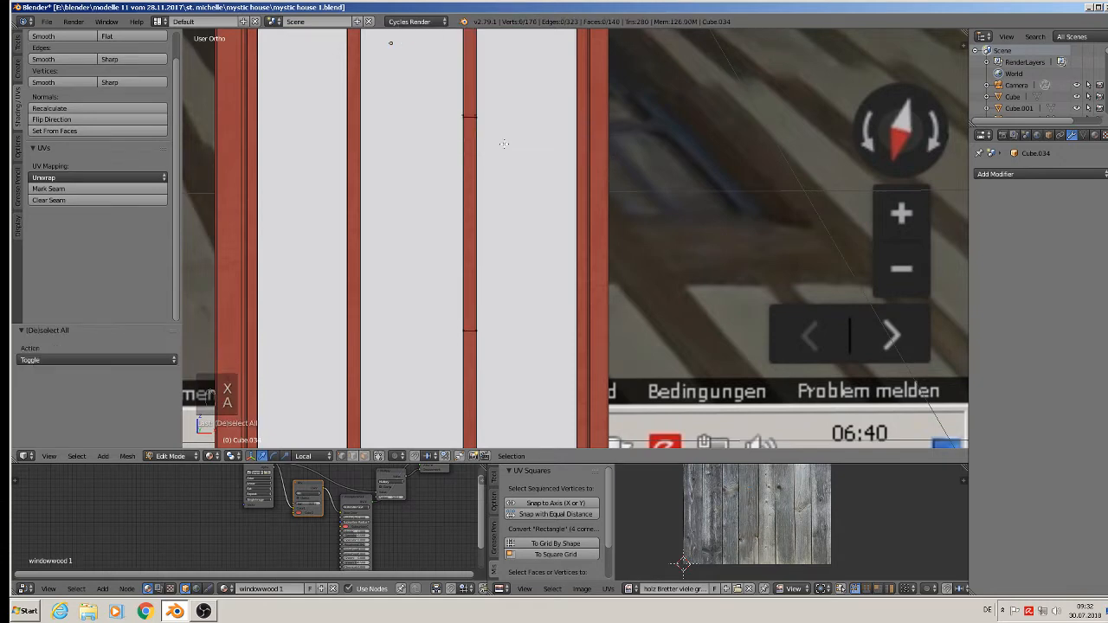
Shorten the window by moving the vertices of its lower frame up 0.067 along Z, then deselect everything.
scroll(485, 176, "down", 5)
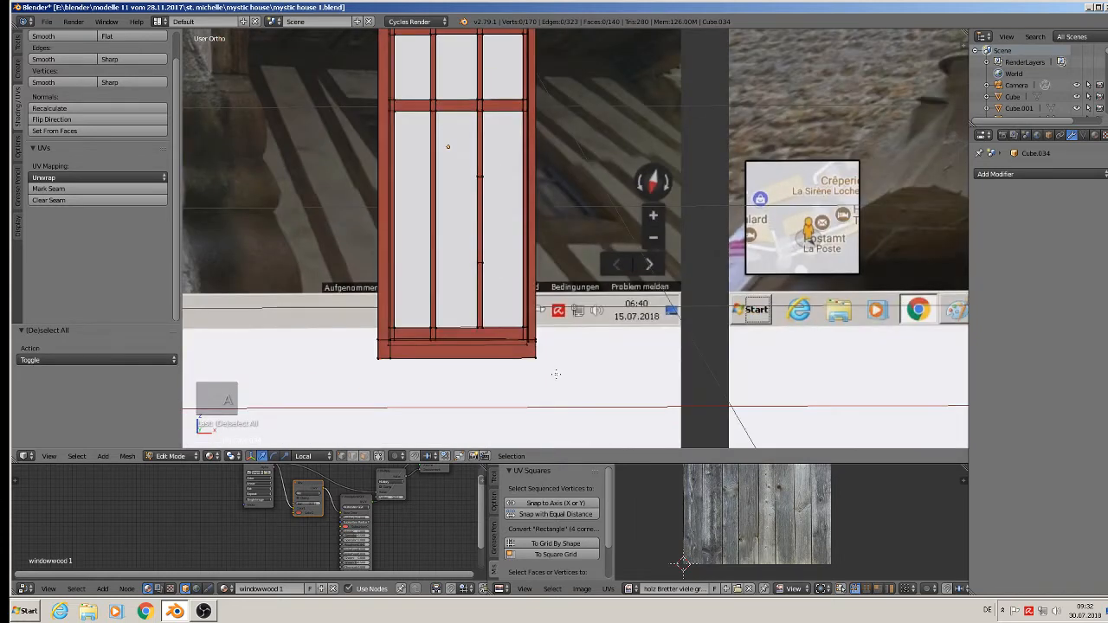
key("b")
left_click_drag(558, 381, 325, 236)
left_click_drag(455, 297, 458, 218)
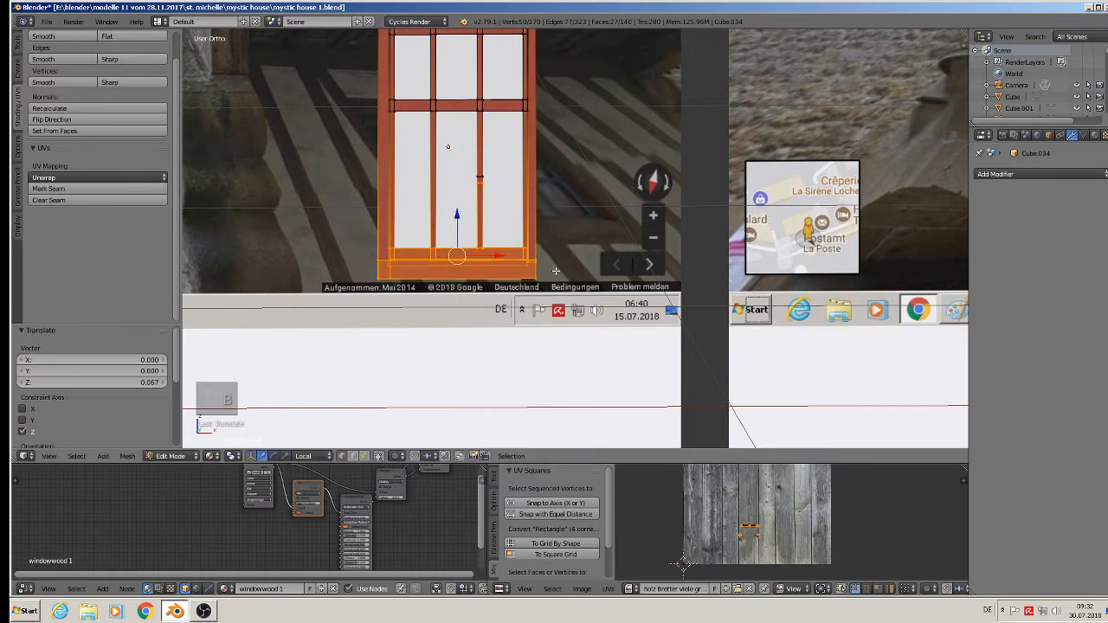
key("a")
Move the window's lower frame vertices up another 0.059 along Z, compare it with the reference photos and return to Object Mode.
scroll(556, 287, "down", 4)
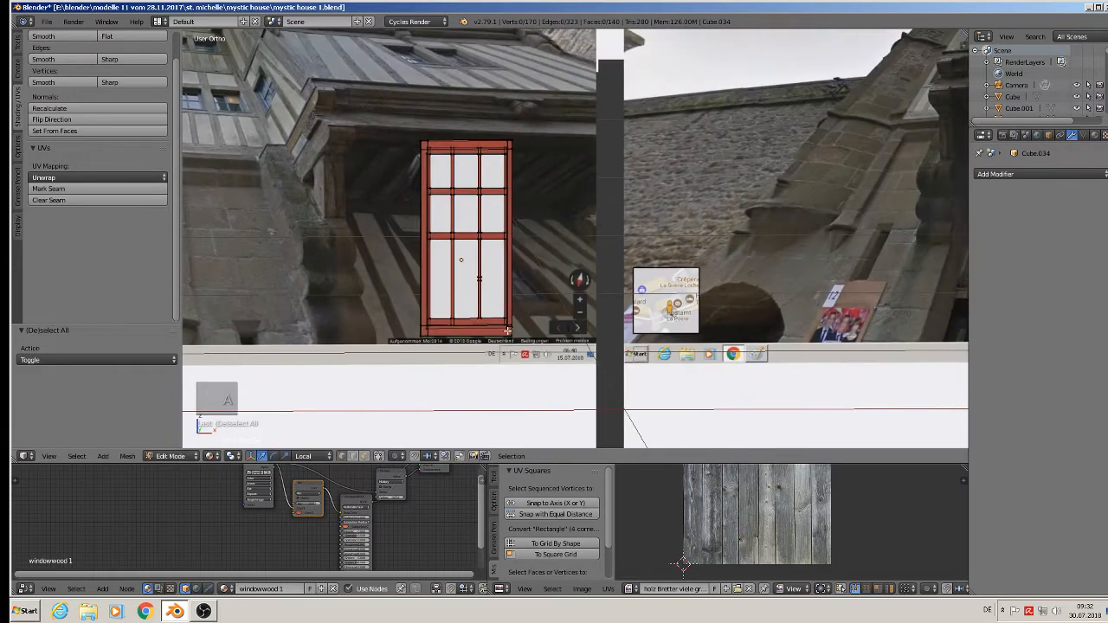
key("b")
left_click_drag(521, 343, 391, 275)
left_click_drag(465, 287, 468, 247)
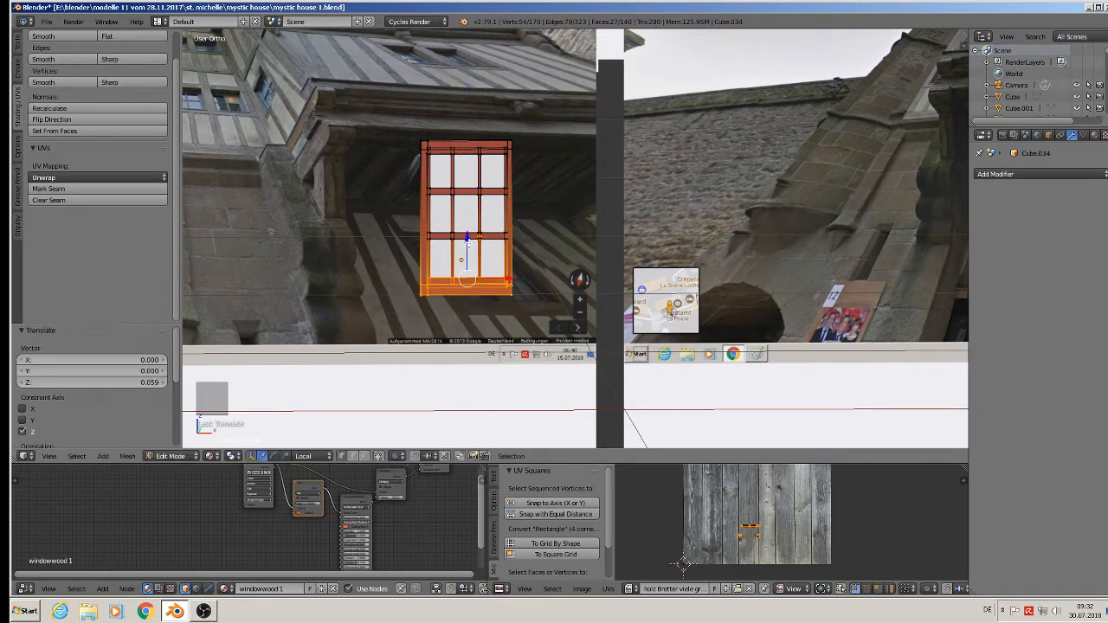
scroll(467, 242, "down", 2)
scroll(498, 251, "up", 1)
middle_click_drag(915, 254, 822, 219, "shift")
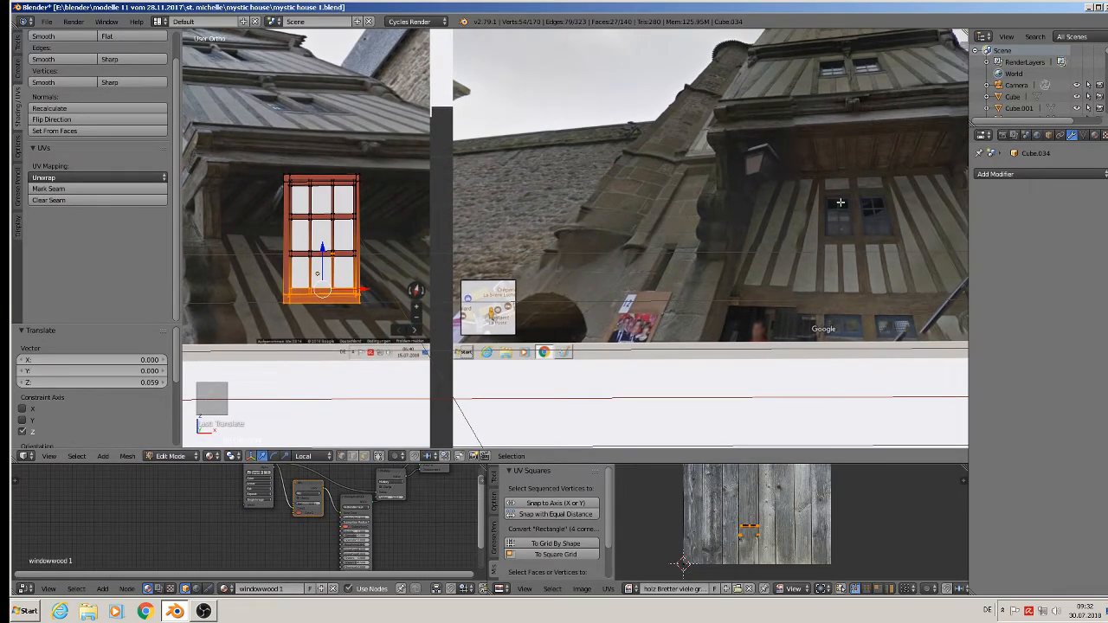
scroll(842, 206, "up", 2)
scroll(841, 211, "down", 4)
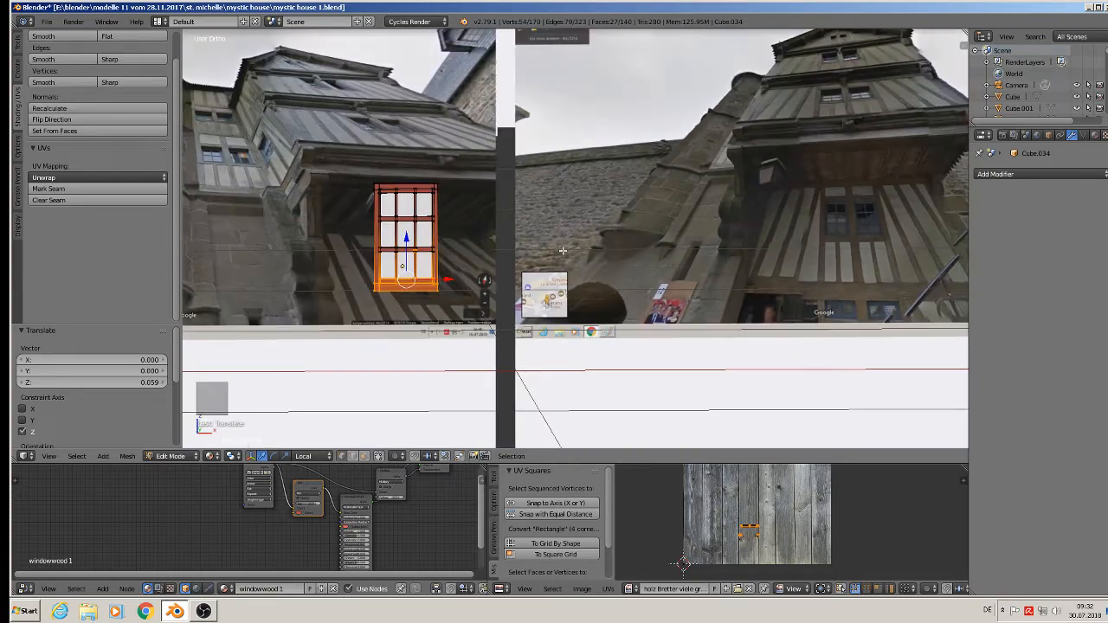
key("Tab")
Rename the window's wood material to windowwood2 and sample a dark blue-grey from the house reference photo as its Color2.
scroll(442, 232, "up", 2)
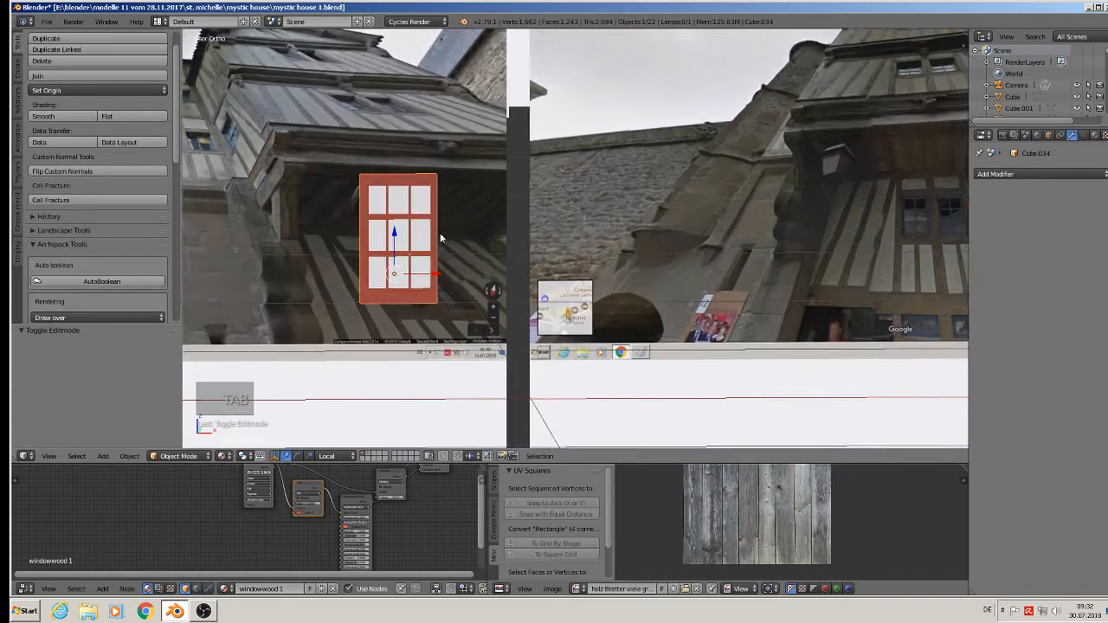
scroll(479, 277, "down", 2)
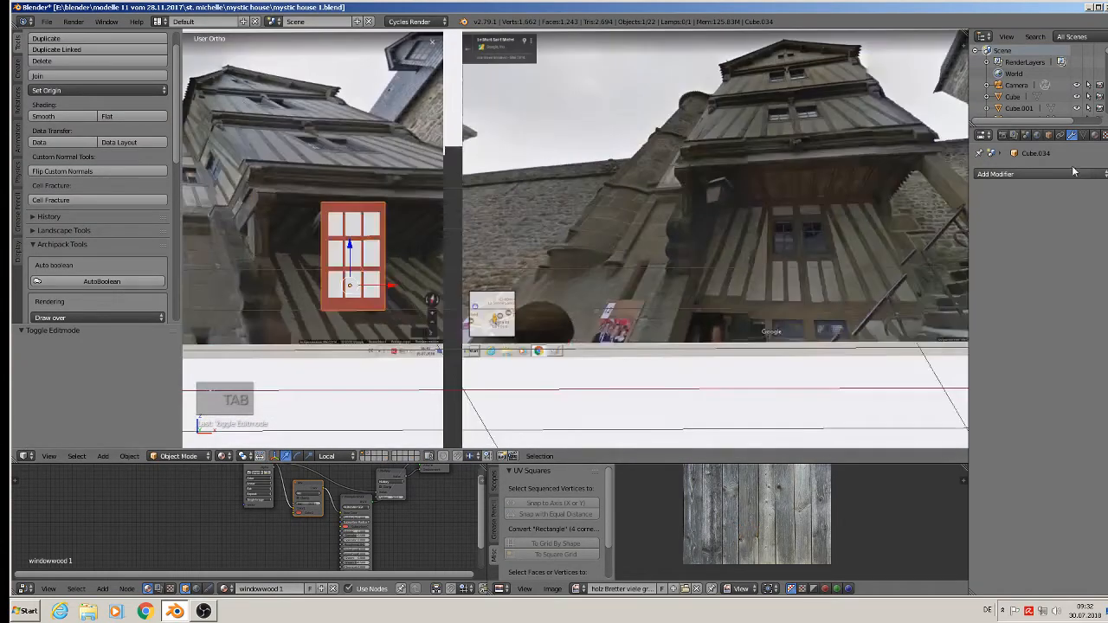
left_click(1095, 135)
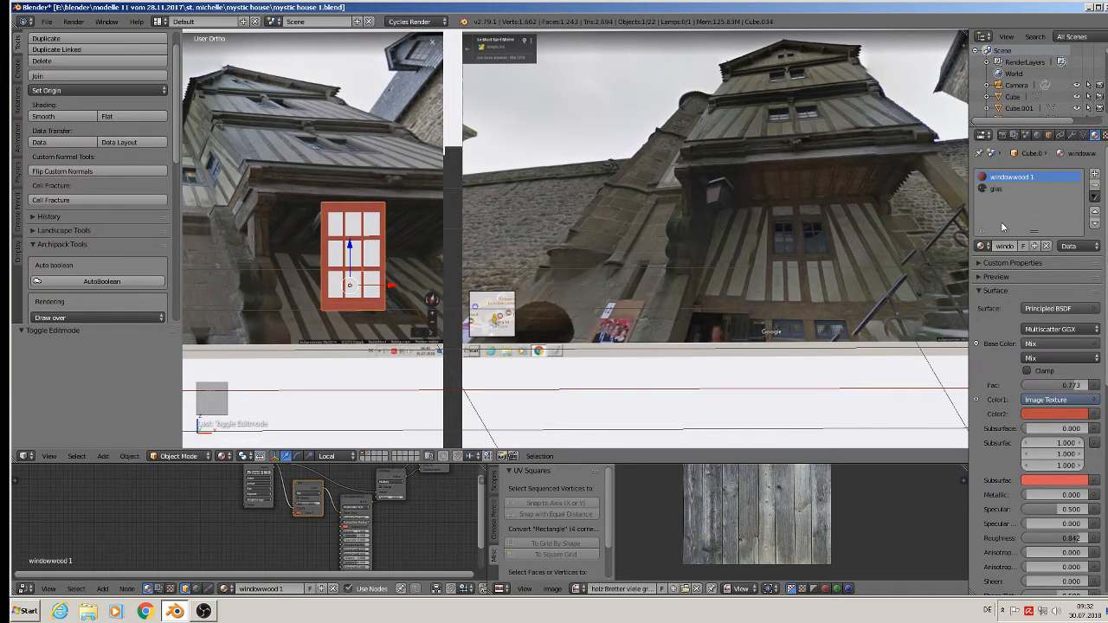
left_click(1004, 246)
key("BackSpace")
type("2")
key("Return")
left_click(1051, 414)
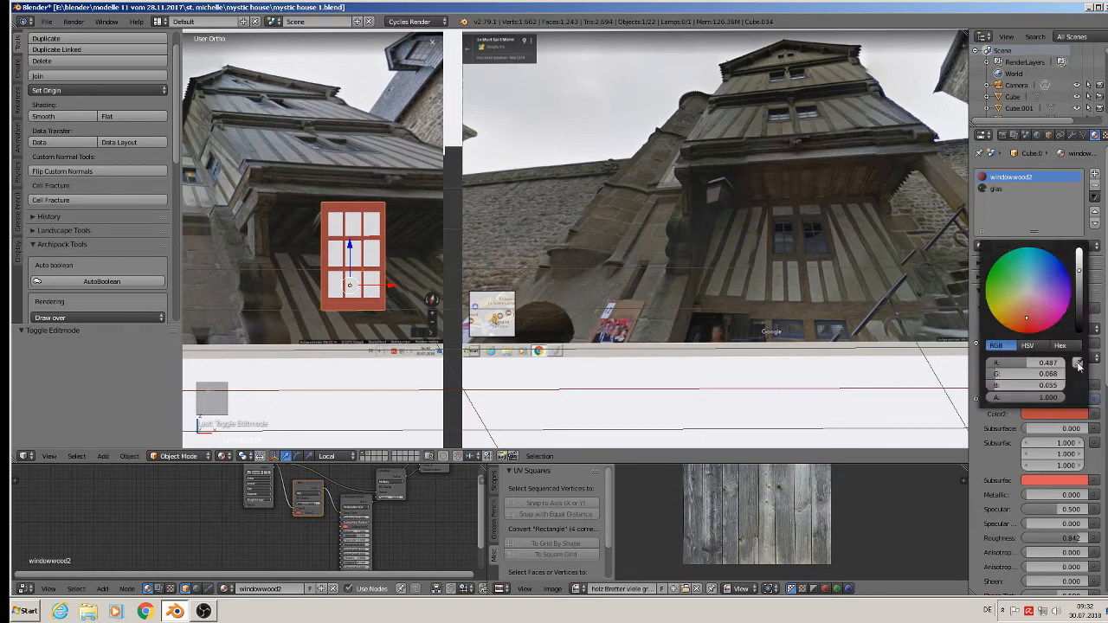
left_click(803, 319)
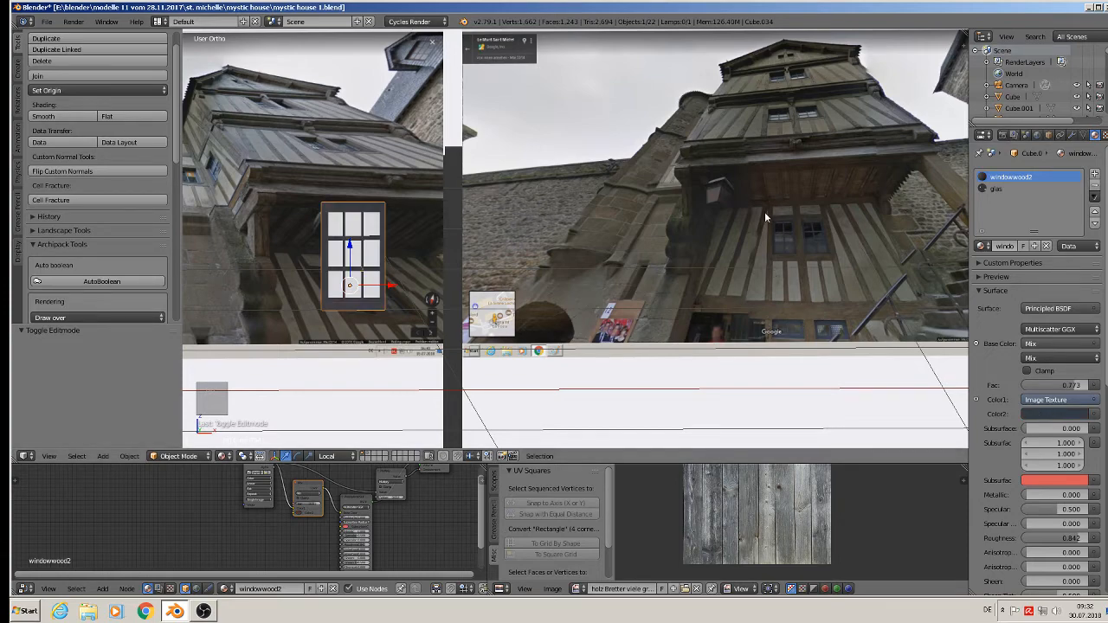
Duplicate the window and place the copy 0.169 along the X axis beside the original.
scroll(458, 284, "down", 3)
scroll(438, 281, "up", 1)
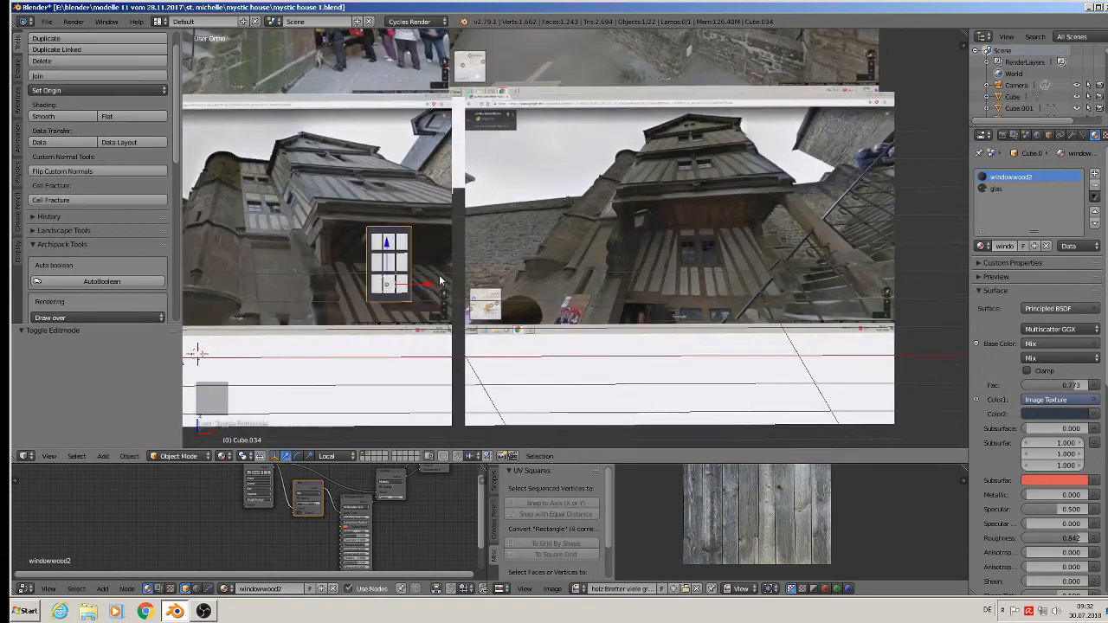
scroll(705, 280, "down", 2)
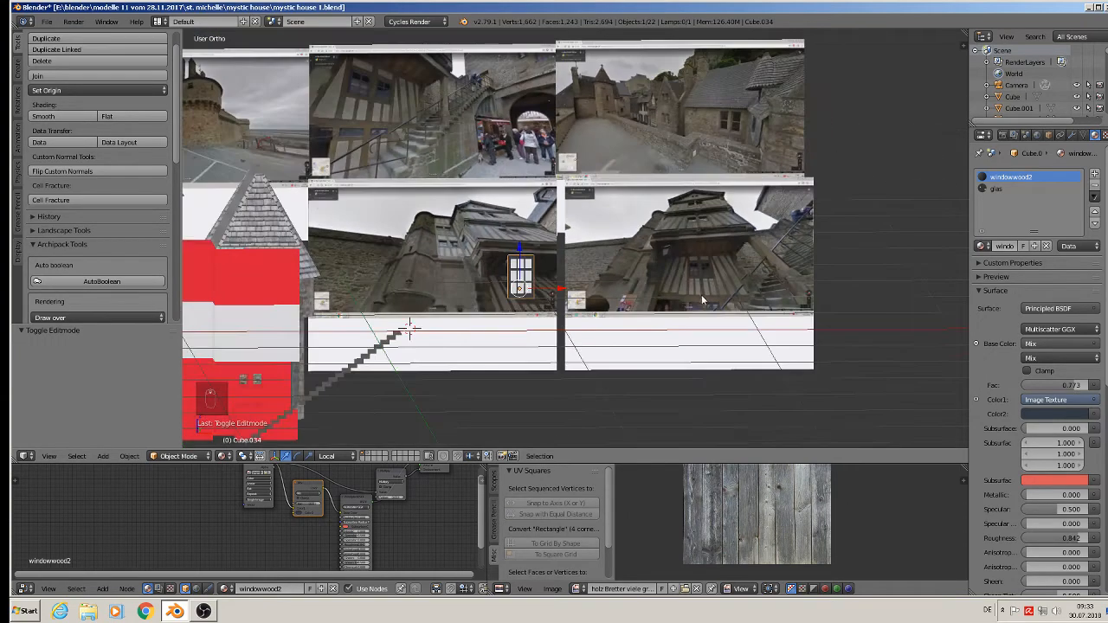
scroll(695, 299, "up", 3)
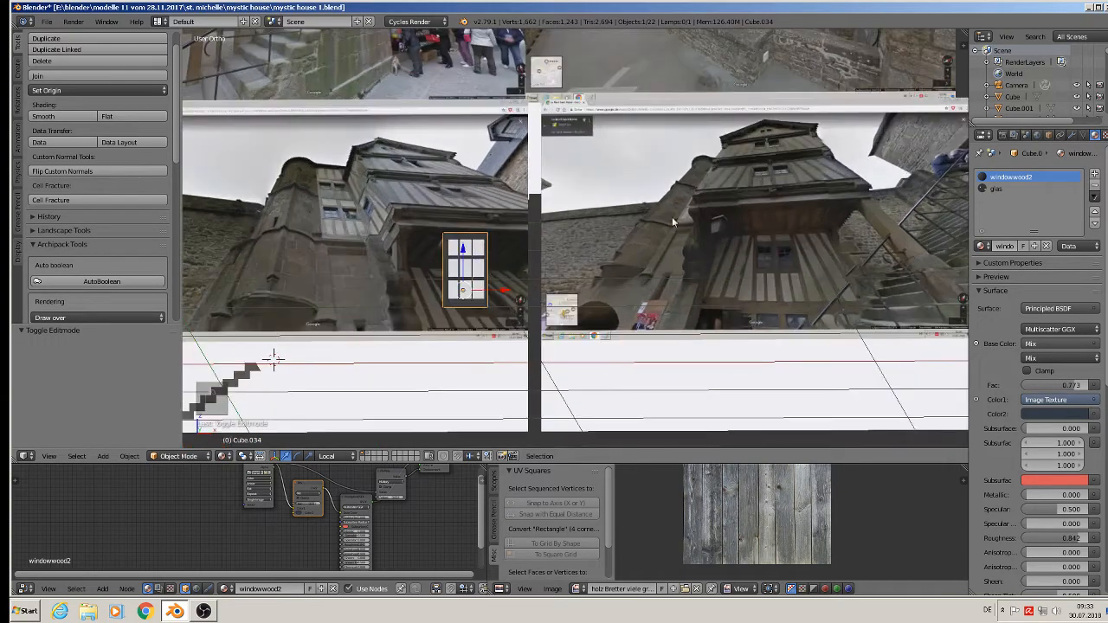
scroll(673, 221, "up", 1)
key("shift+d")
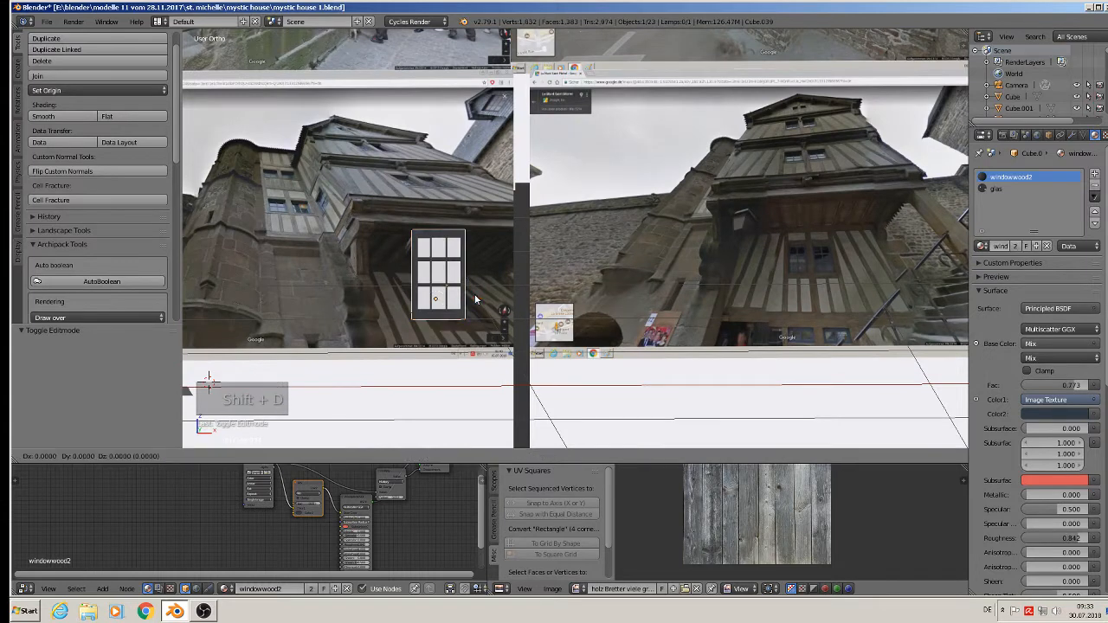
key("x")
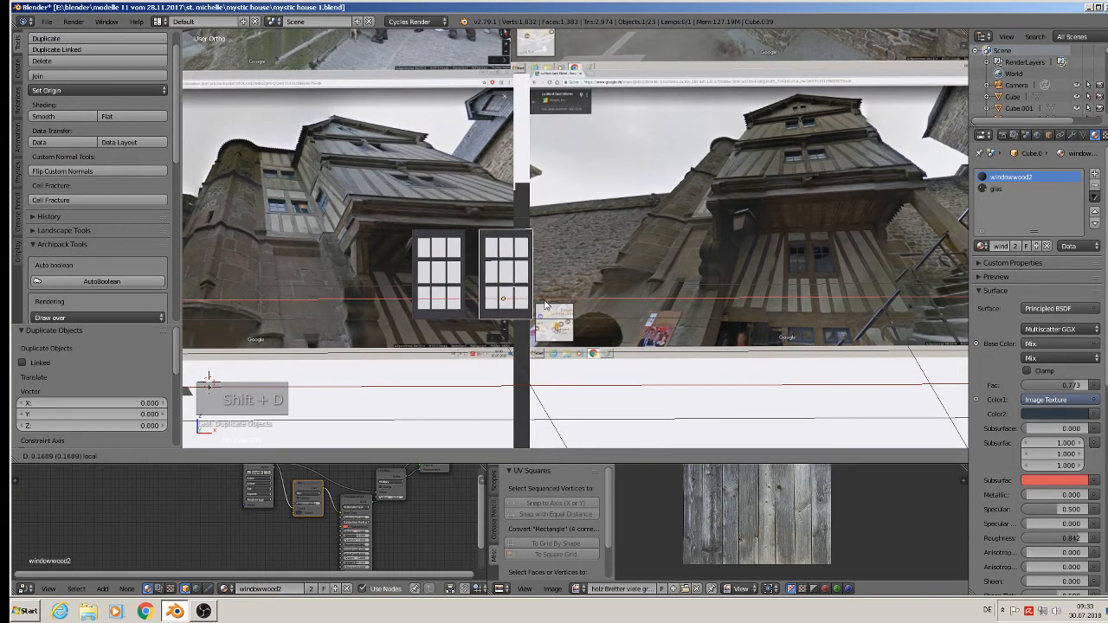
left_click(550, 305)
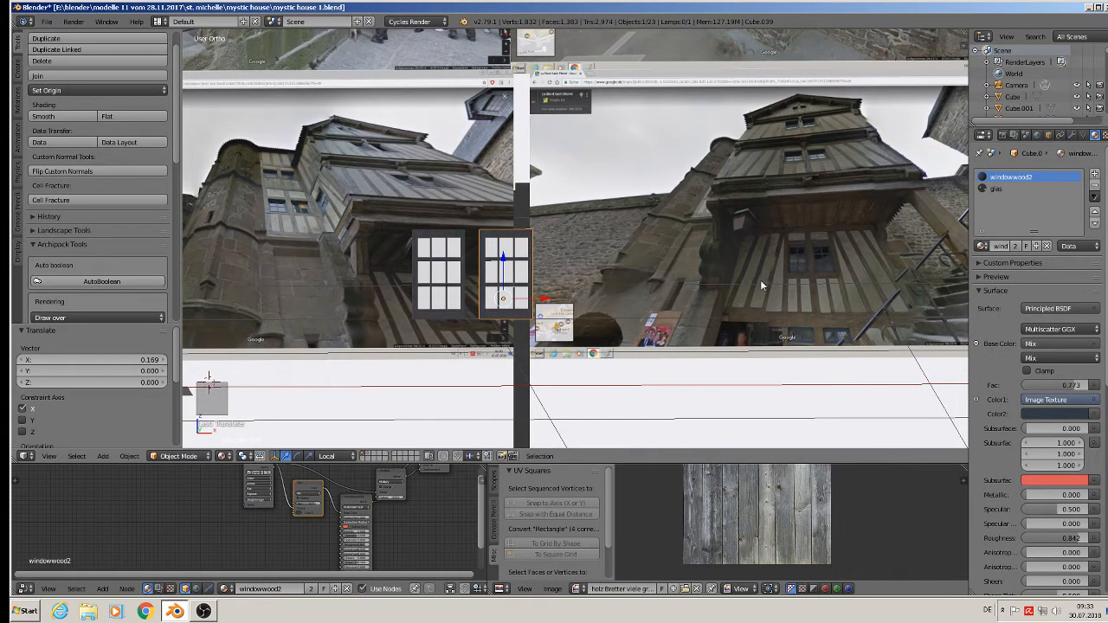
Duplicate the second window along the X axis and place the third window with a clear gap beside it.
key("shift+d")
key("x")
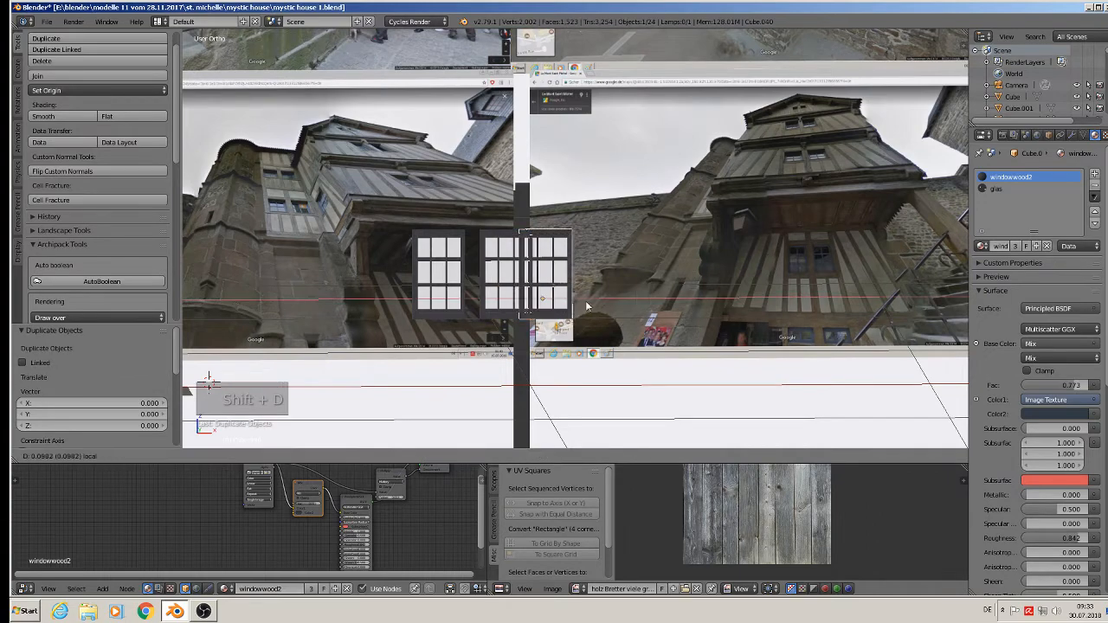
left_click(682, 315)
In Edit Mode, select the lower horizontal glazing bar of the third window as linked geometry and delete its vertices.
key("Tab")
scroll(670, 301, "up", 4)
key("a")
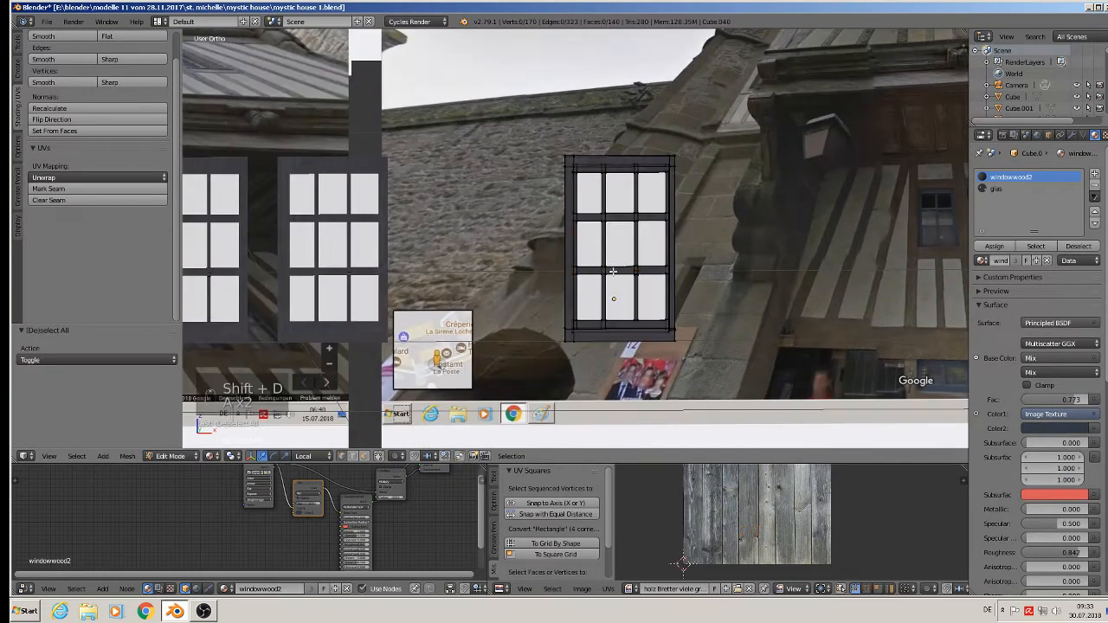
key("l")
key("grave")
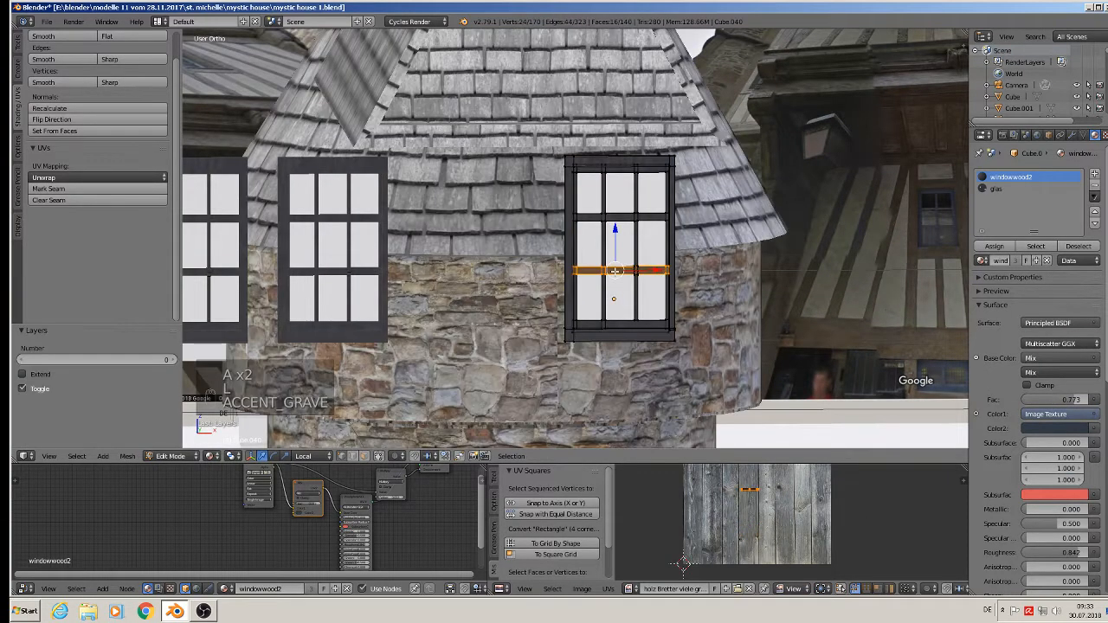
scroll(615, 271, "down", 4)
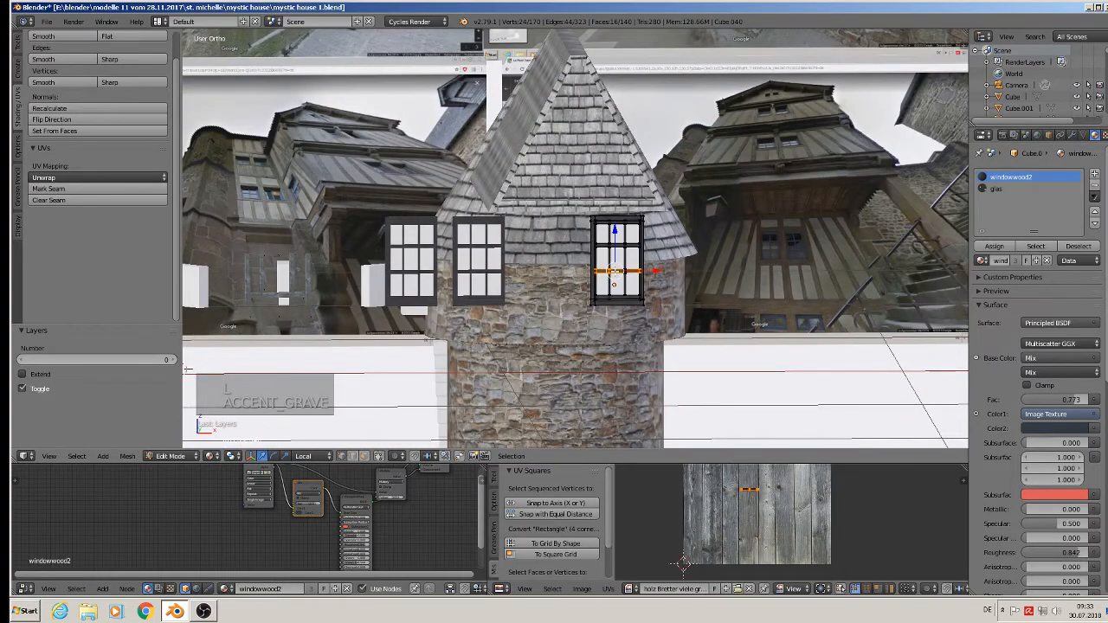
middle_click_drag(614, 272, 594, 282)
scroll(594, 282, "down", 6)
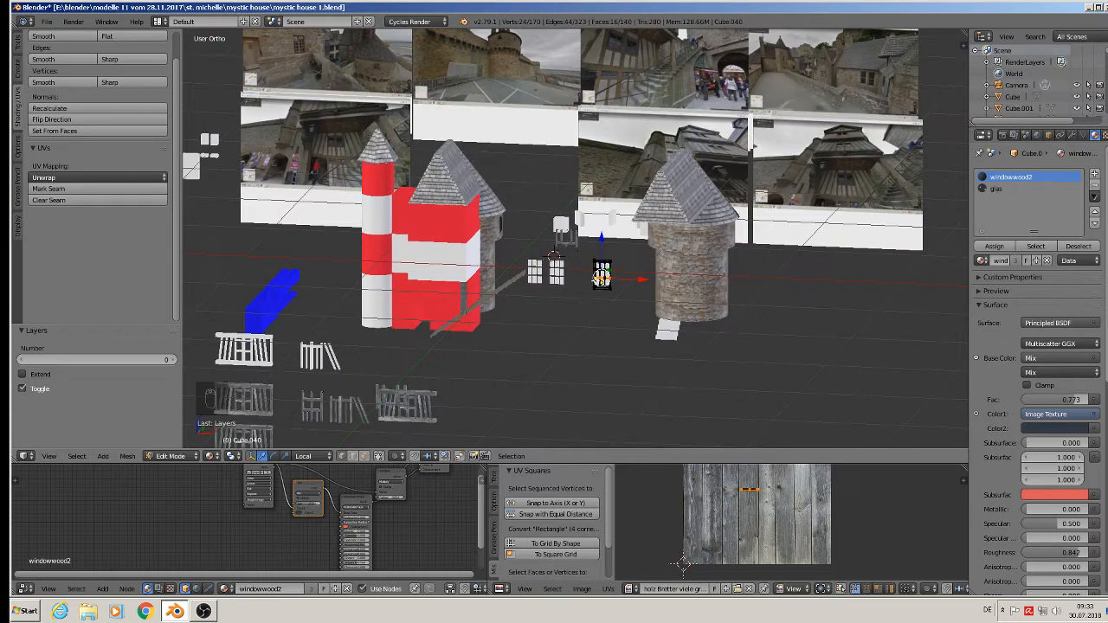
key("grave")
scroll(604, 275, "up", 8)
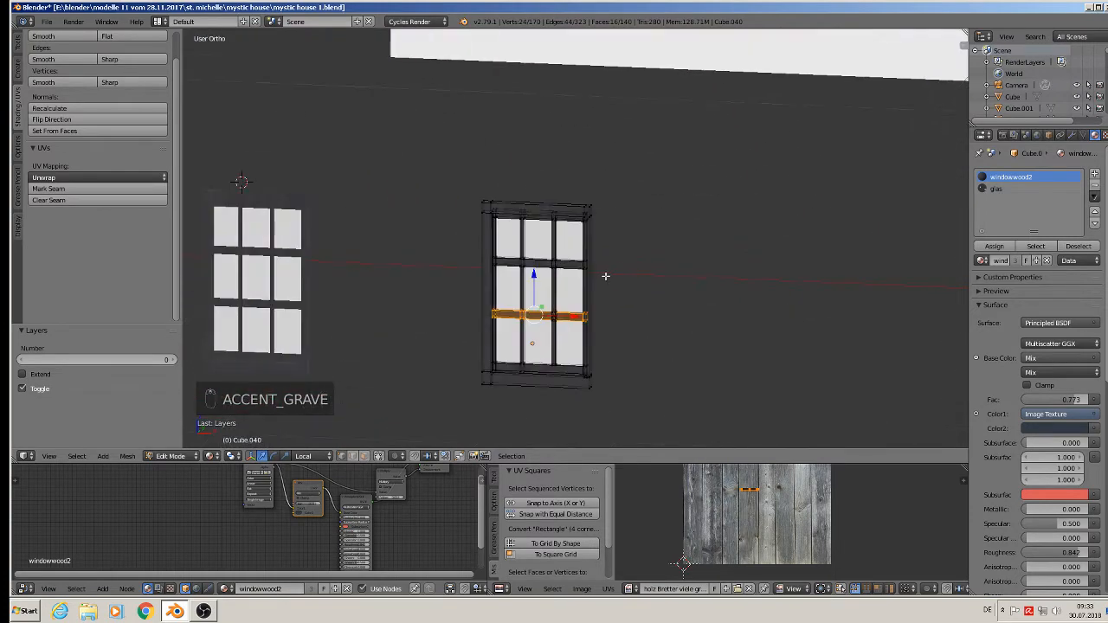
key("x")
left_click(558, 218)
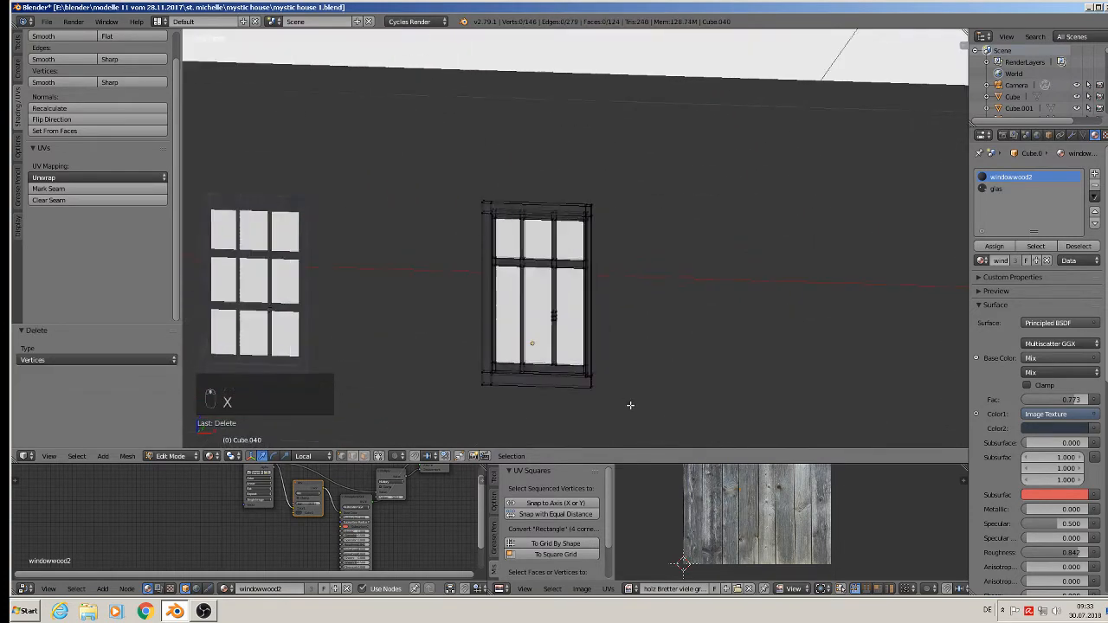
Select the lower half of the third window's vertices and raise them 0.070 along Z to shorten the window.
mouse_move(638, 391)
middle_mouse_down()
mouse_move(620, 384)
mouse_move(616, 393)
middle_mouse_up()
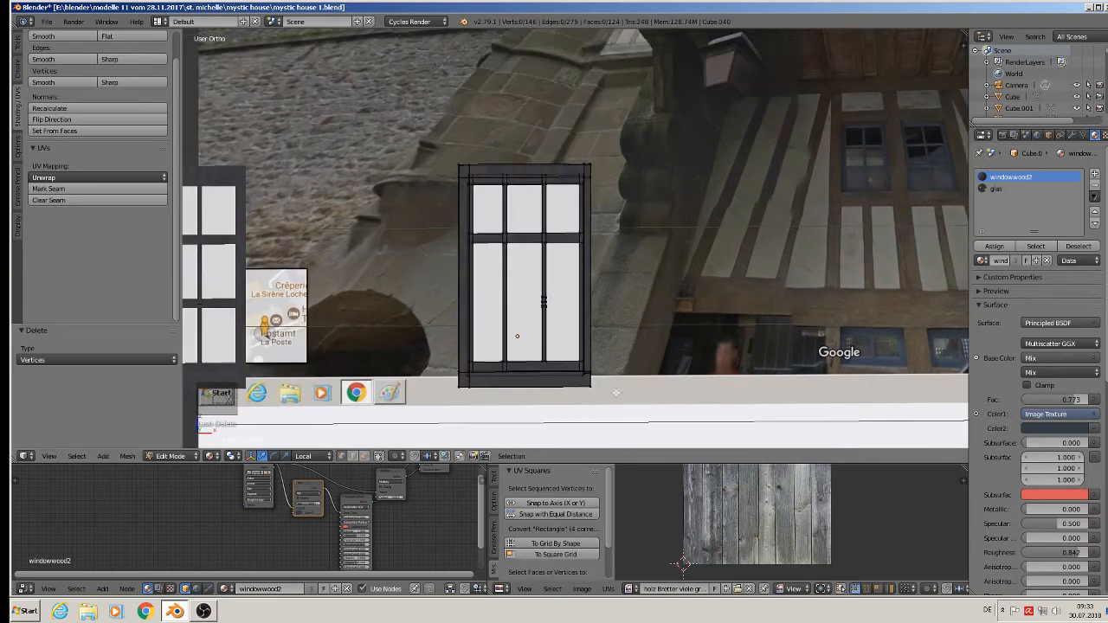
key("b")
left_click_drag(618, 406, 406, 297)
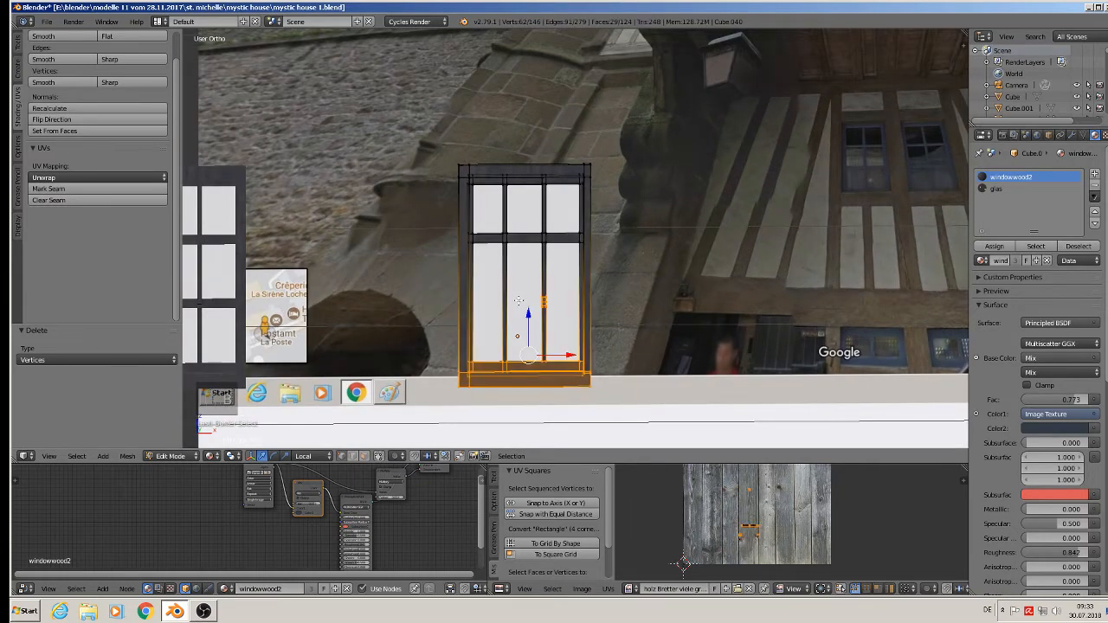
left_click_drag(529, 322, 547, 249)
scroll(546, 250, "down", 2)
scroll(613, 228, "up", 3)
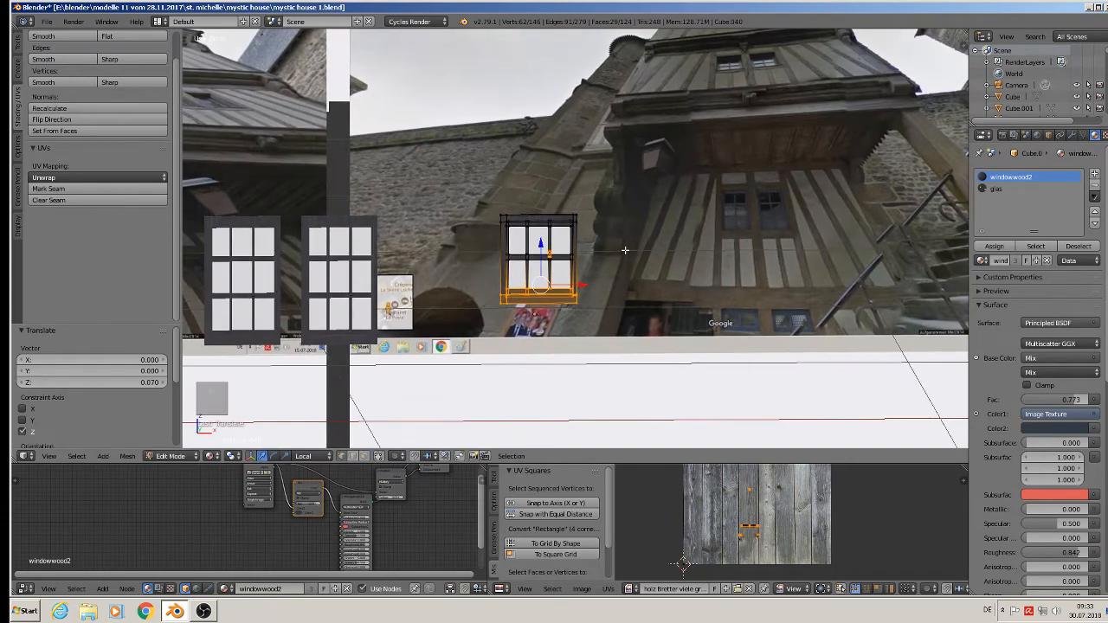
Deselect everything, select the third window's right vertical glazing bar as linked geometry and delete its vertices.
key("a")
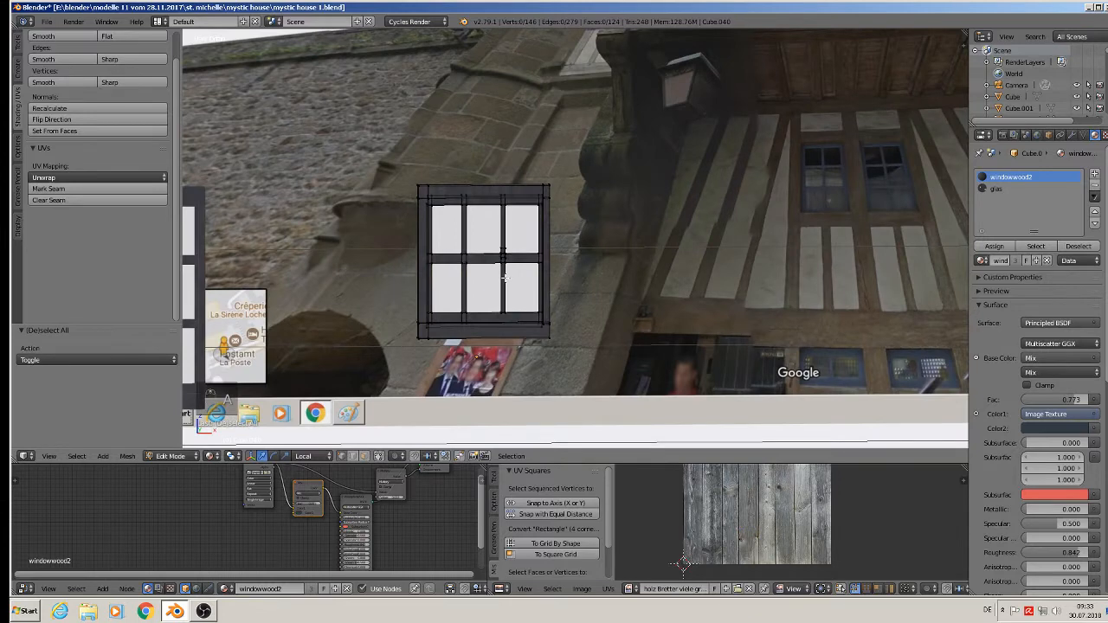
key("l")
key("x")
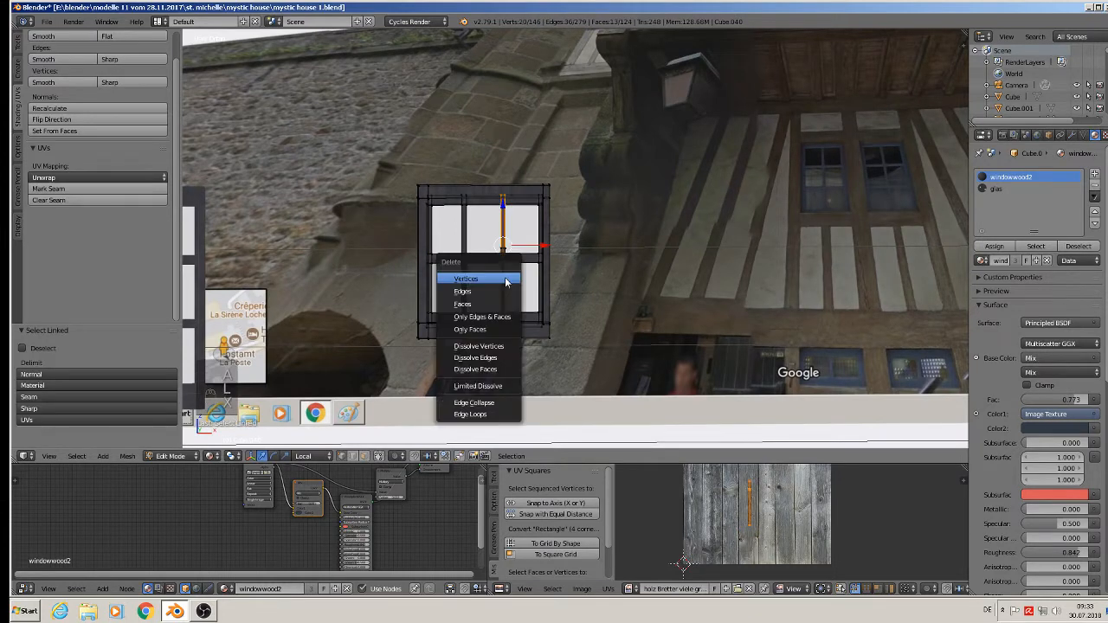
left_click(507, 281)
Delete the small leftover block and its loose edges on the third window's horizontal glazing bar.
scroll(503, 252, "up", 5)
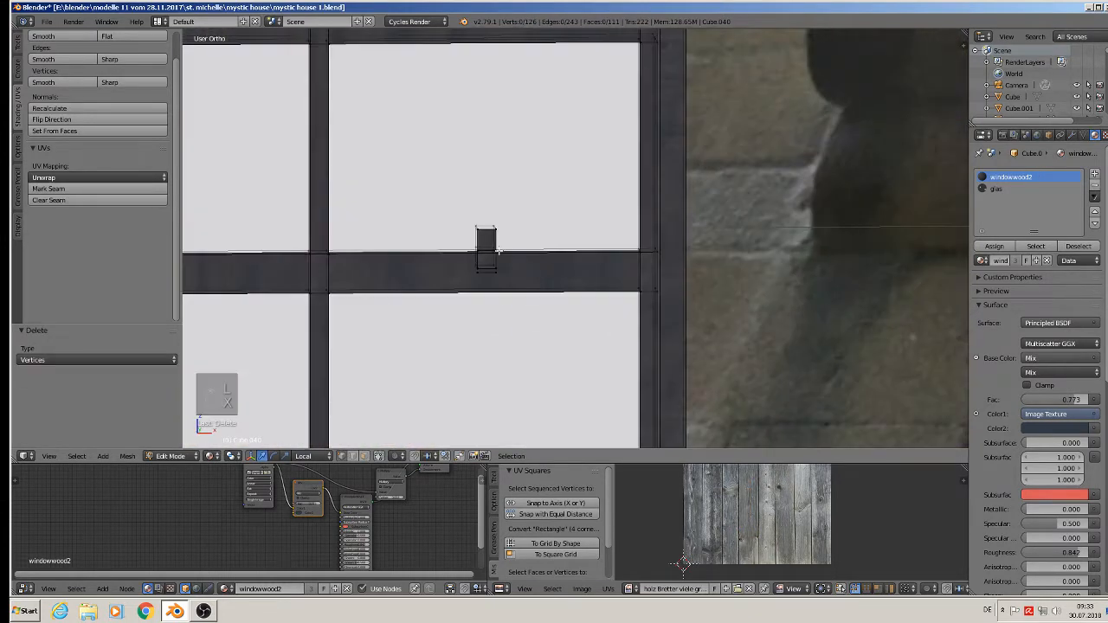
key("l")
key("x")
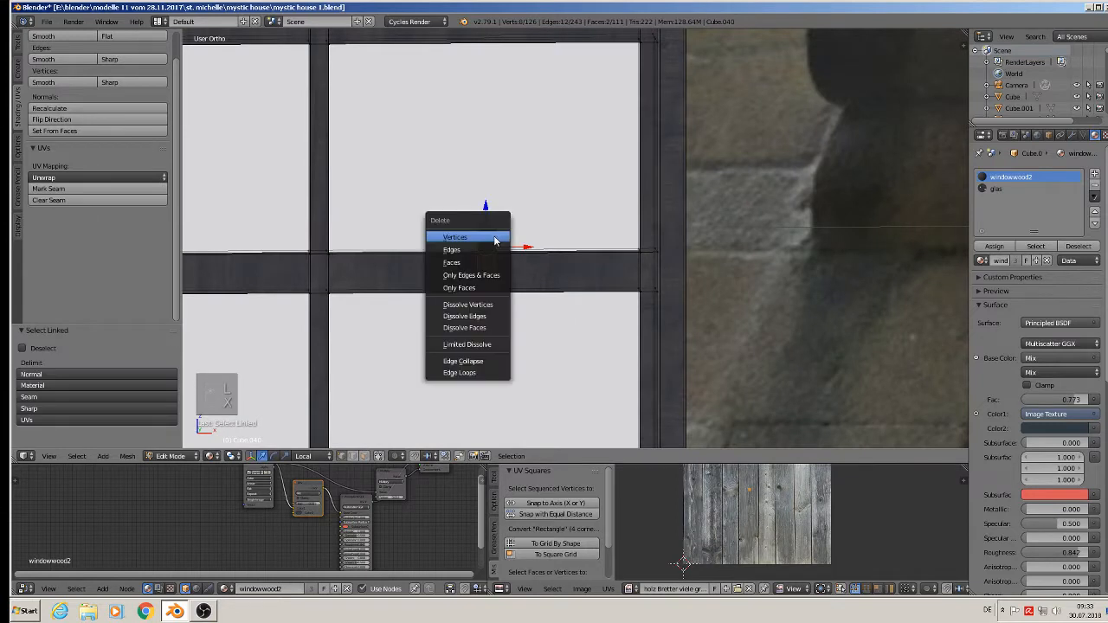
left_click(494, 239)
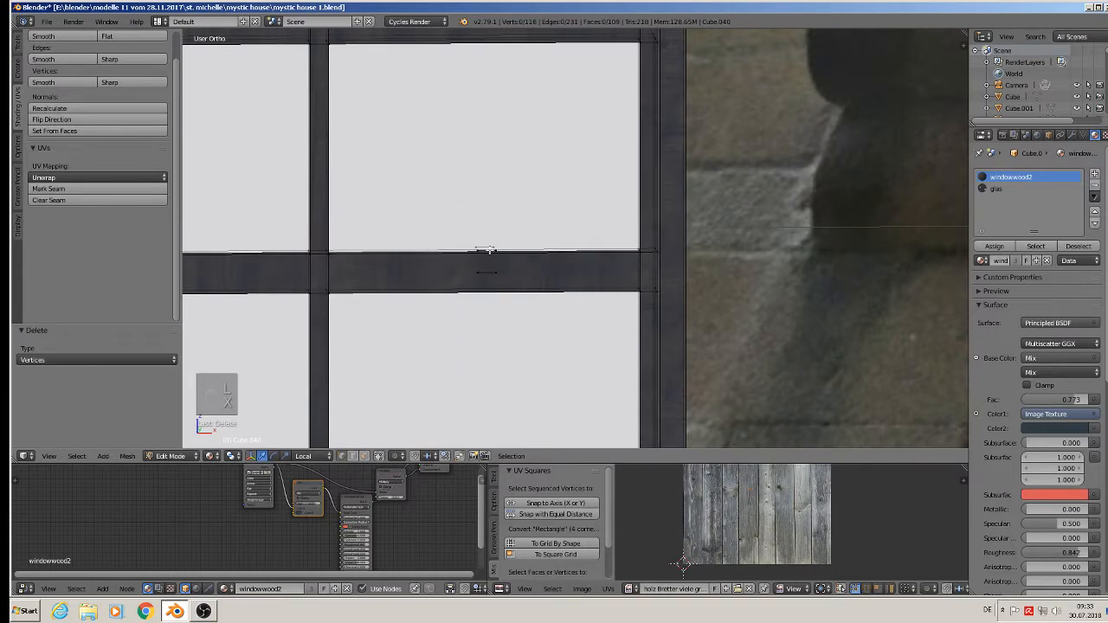
left_click(487, 250, "alt")
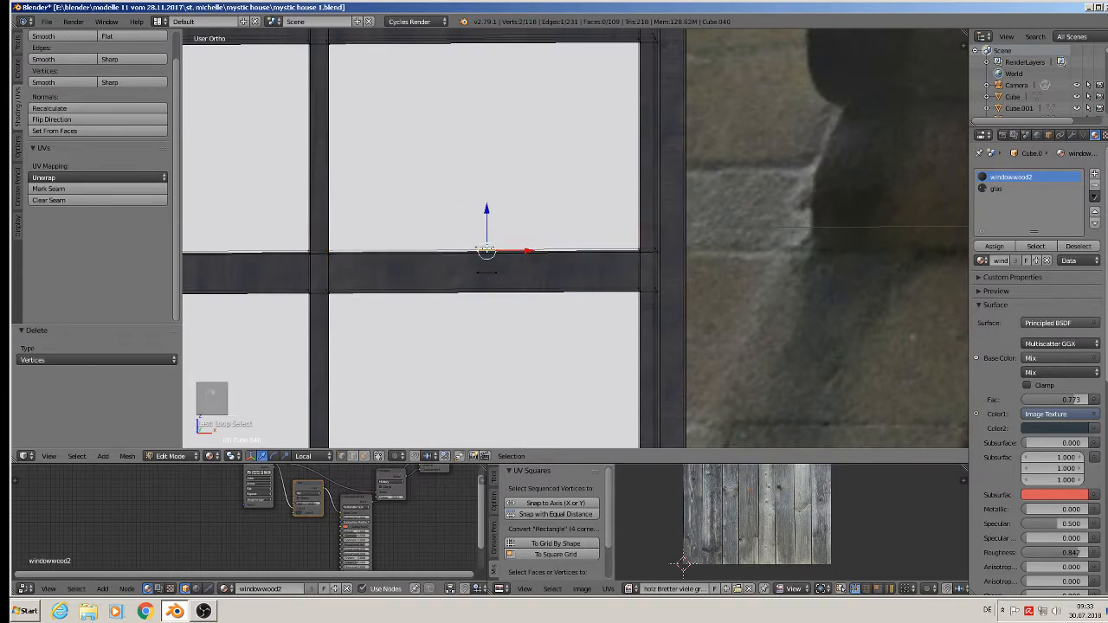
key("x")
key("x")
left_click(486, 250)
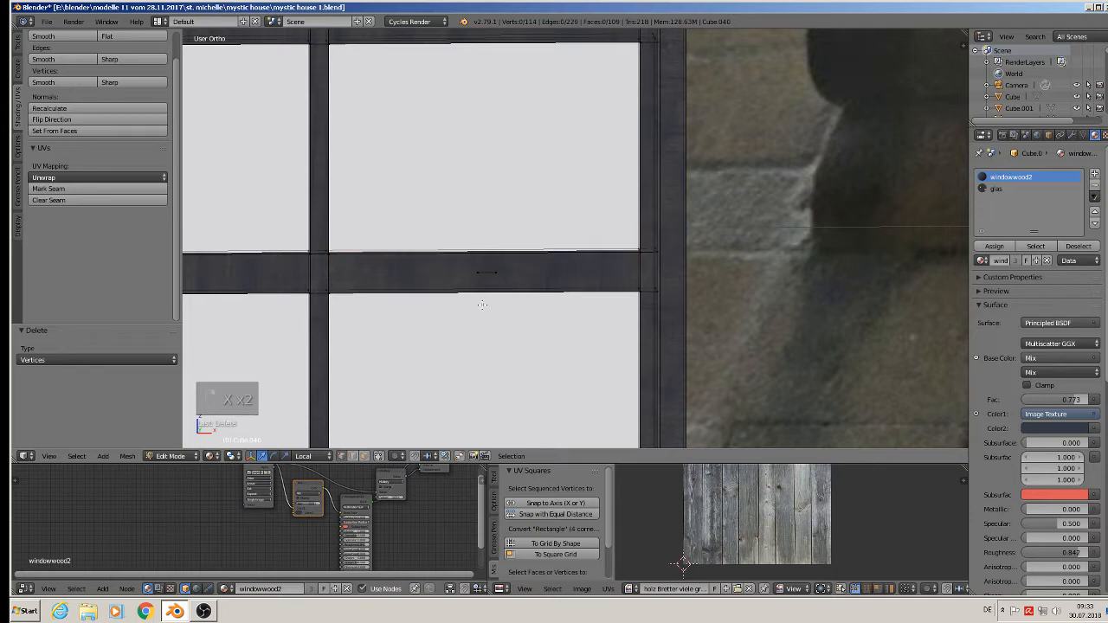
key("x")
left_click(481, 276)
scroll(481, 279, "down", 6)
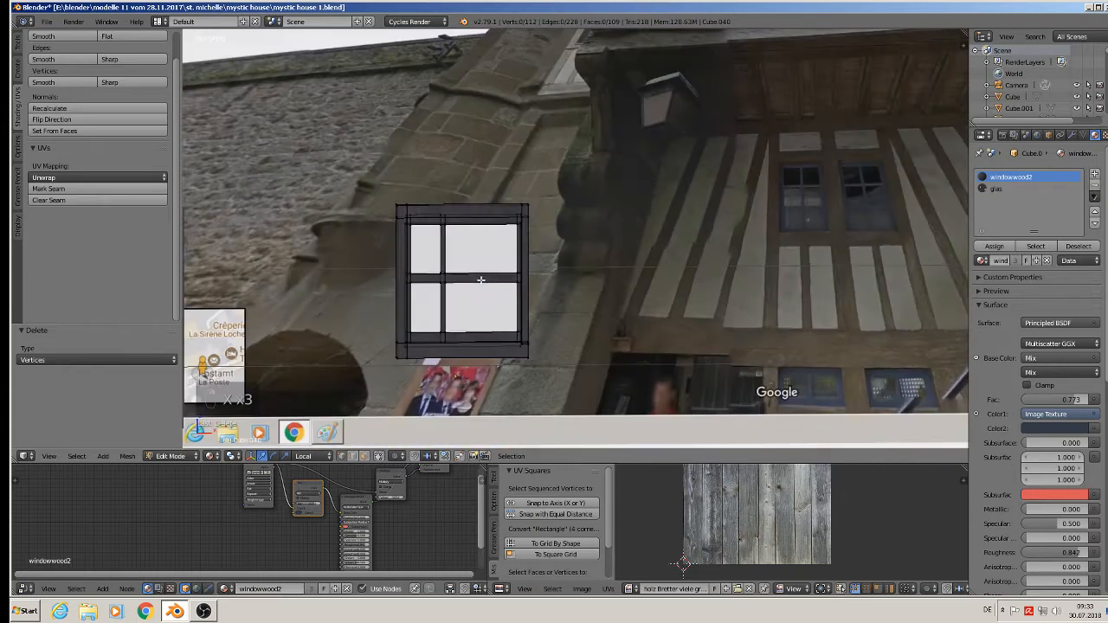
Select the vertices of the third window's right frame side and move them -0.038 along X to narrow the window.
key("b")
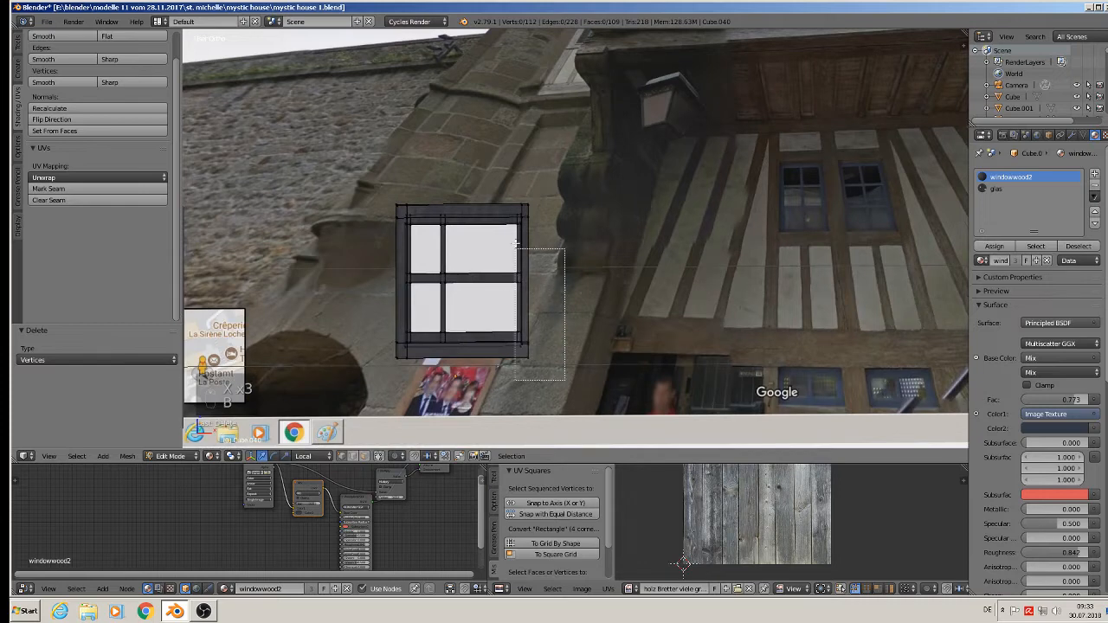
left_click_drag(568, 381, 495, 180)
left_click_drag(571, 278, 525, 277)
scroll(585, 271, "down", 2)
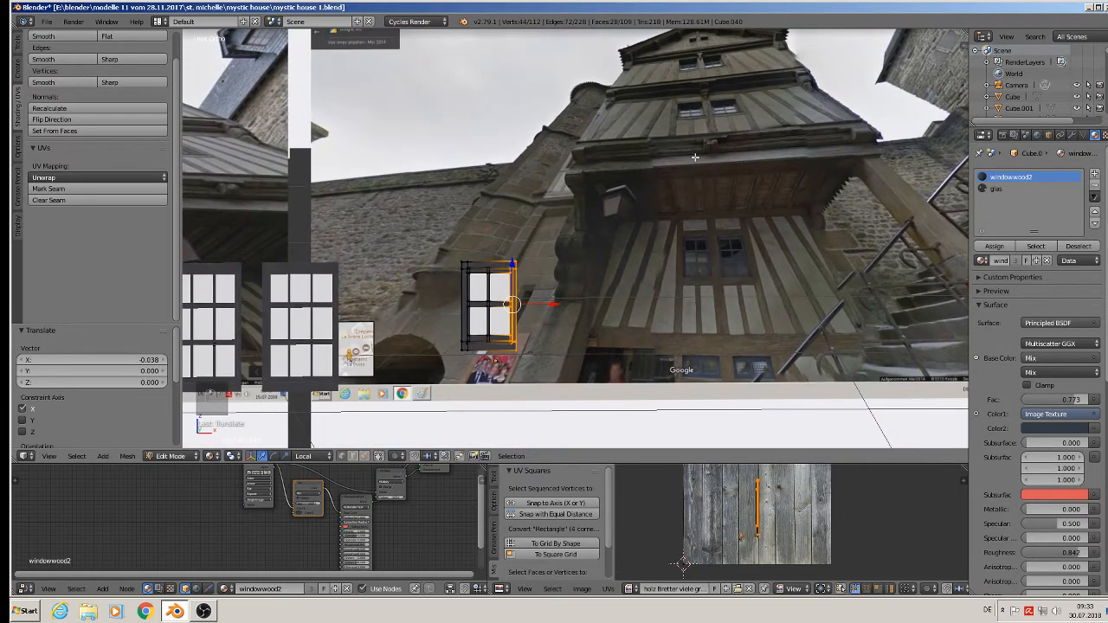
scroll(554, 284, "up", 3)
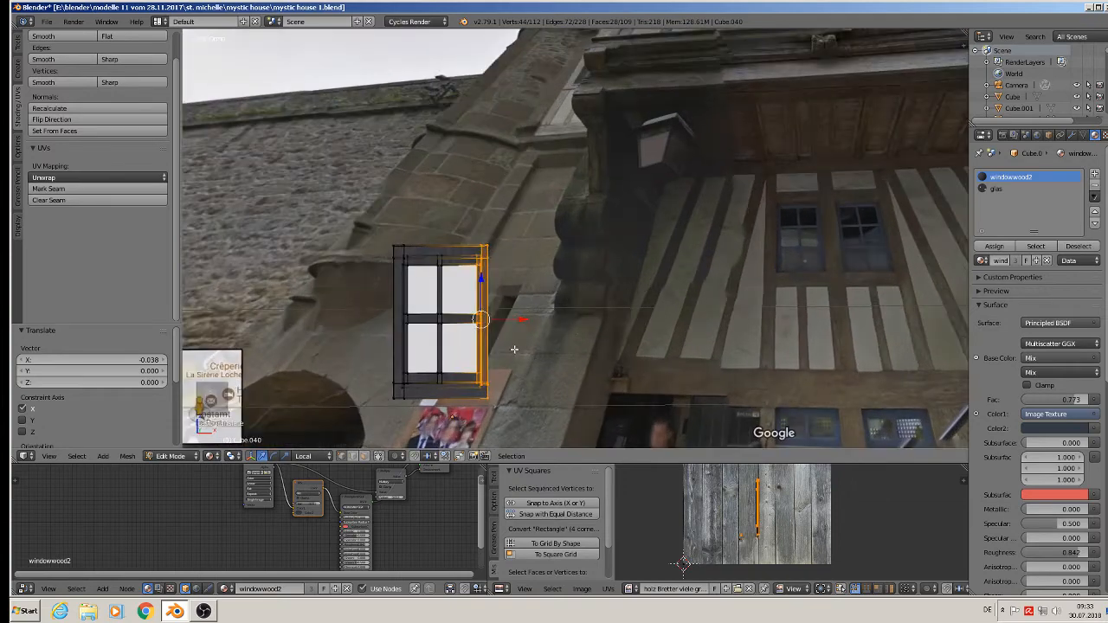
Fine-tune the third window's width, then select its bottom frame vertices and raise them slightly to shorten the lower panes.
left_click_drag(517, 317, 323, 420)
key("a")
key("b")
left_click_drag(440, 348, 440, 333)
Select the third window's top frame vertices, lower them slightly to even out the panes and leave Edit Mode.
key("a")
key("b")
left_click_drag(511, 228, 299, 286)
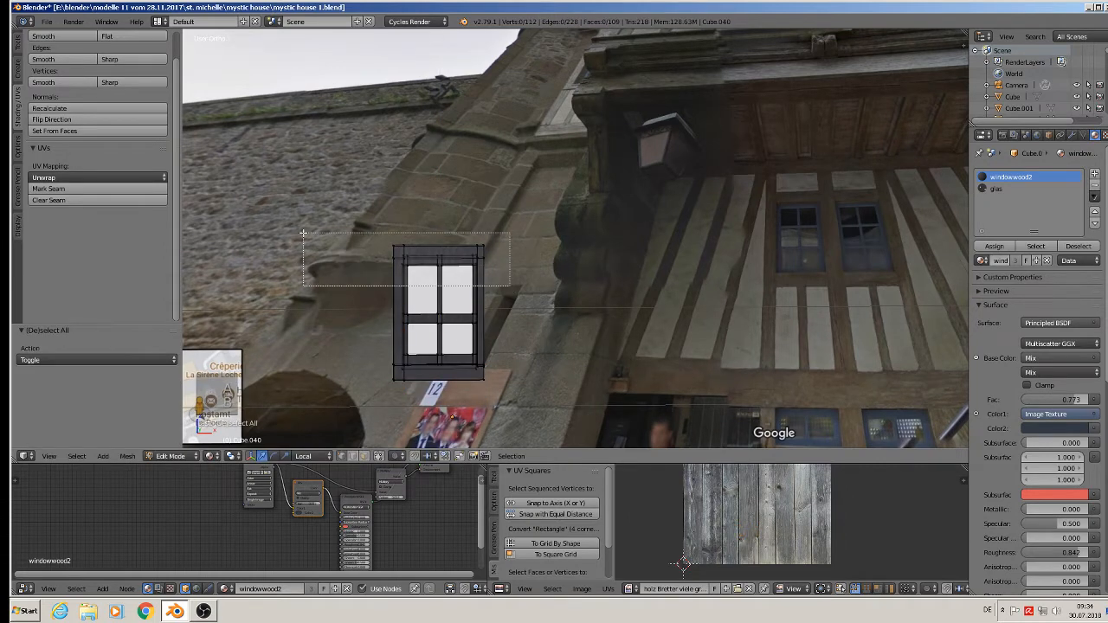
left_click_drag(440, 223, 440, 235)
key("Tab")
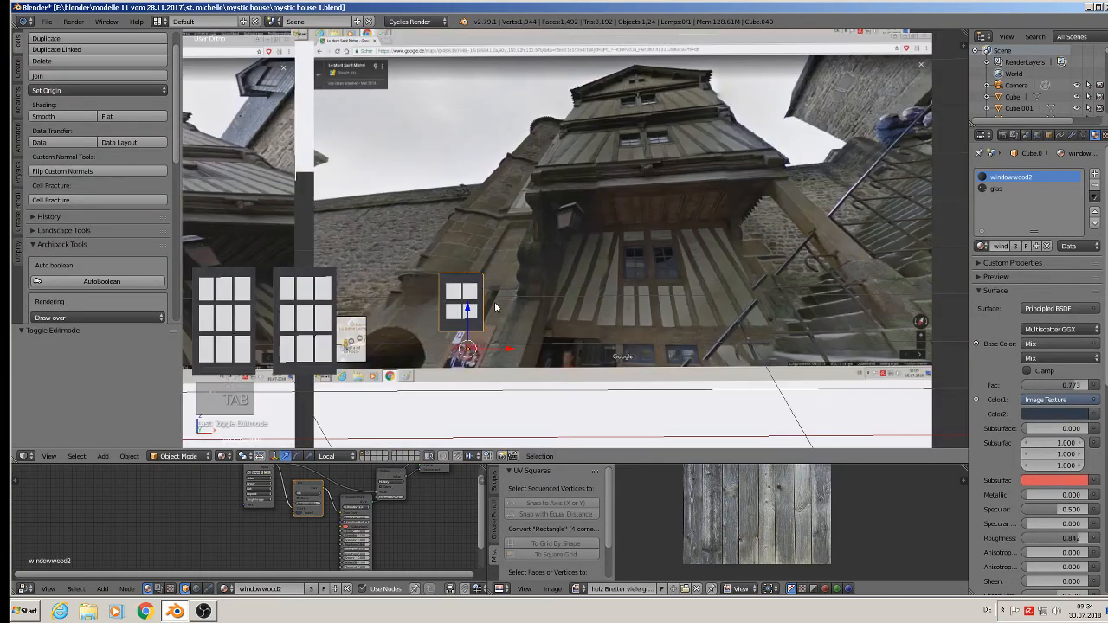
Examine the window openings in the house's lower red wall and compare them with the modelled windows and reference photos.
scroll(495, 307, "down", 5)
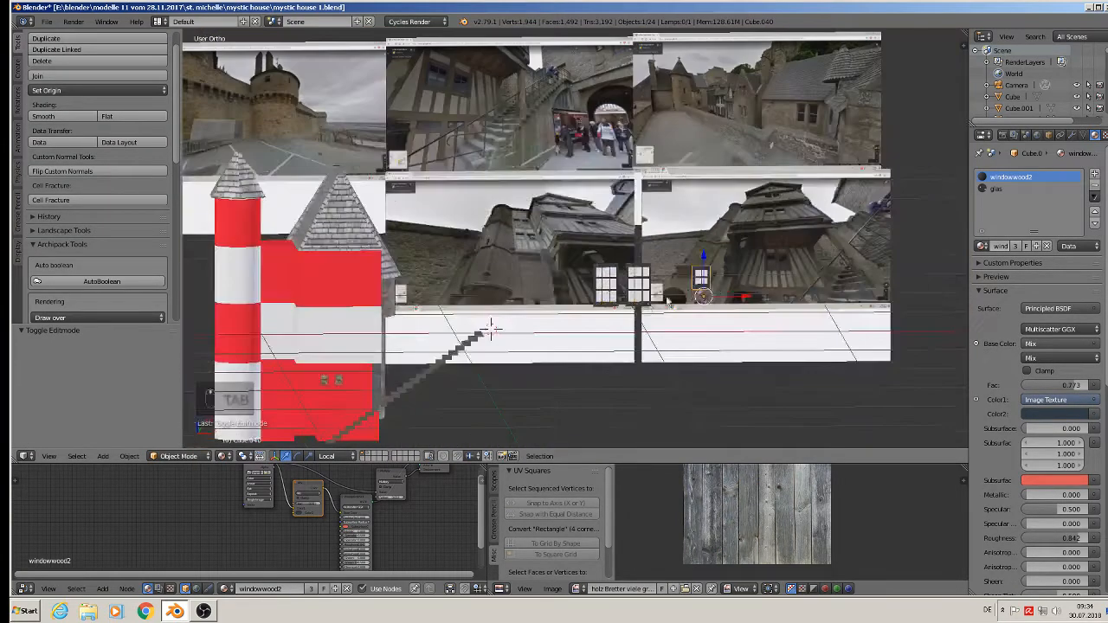
scroll(542, 322, "up", 4)
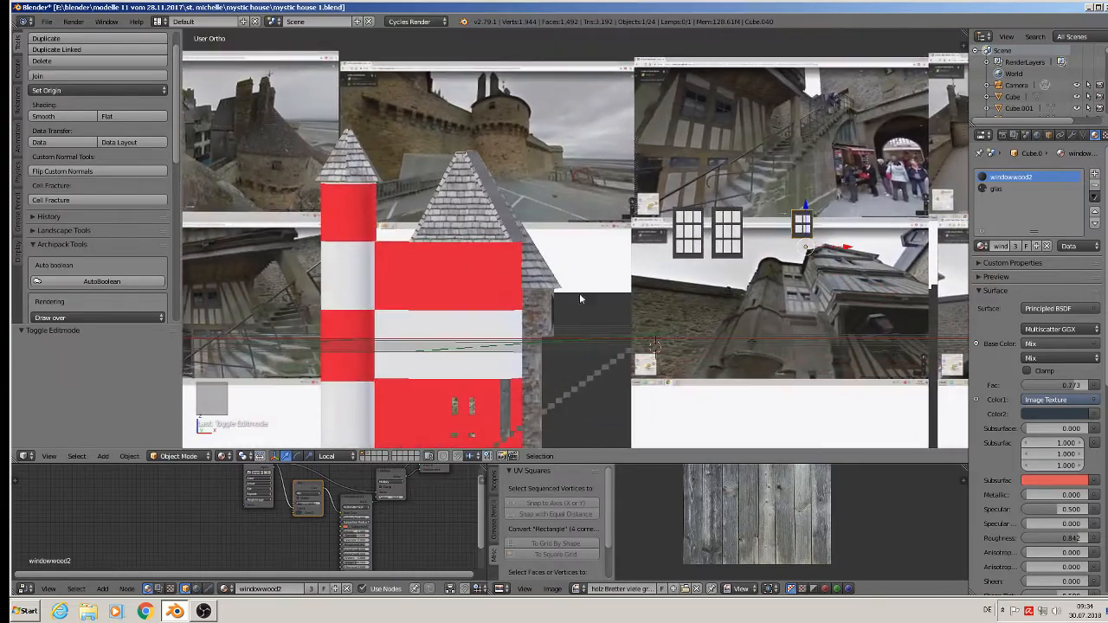
right_click(458, 405)
middle_click_drag(458, 405, 489, 319)
scroll(489, 319, "up", 5)
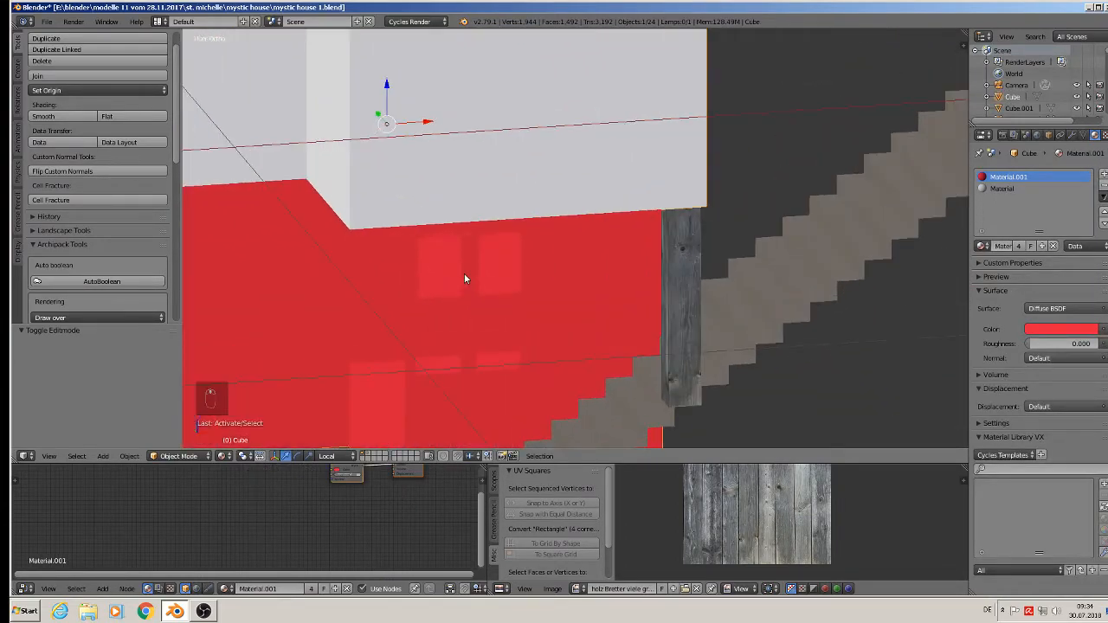
scroll(485, 277, "down", 6)
middle_click_drag(710, 302, 462, 292, "shift")
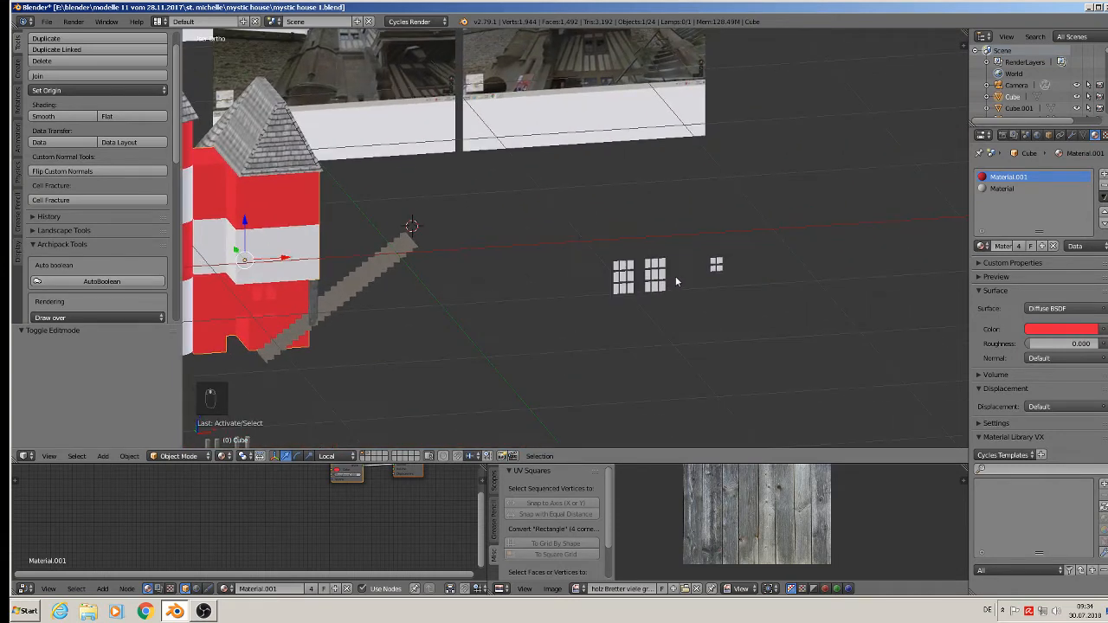
scroll(671, 277, "up", 6, "shift")
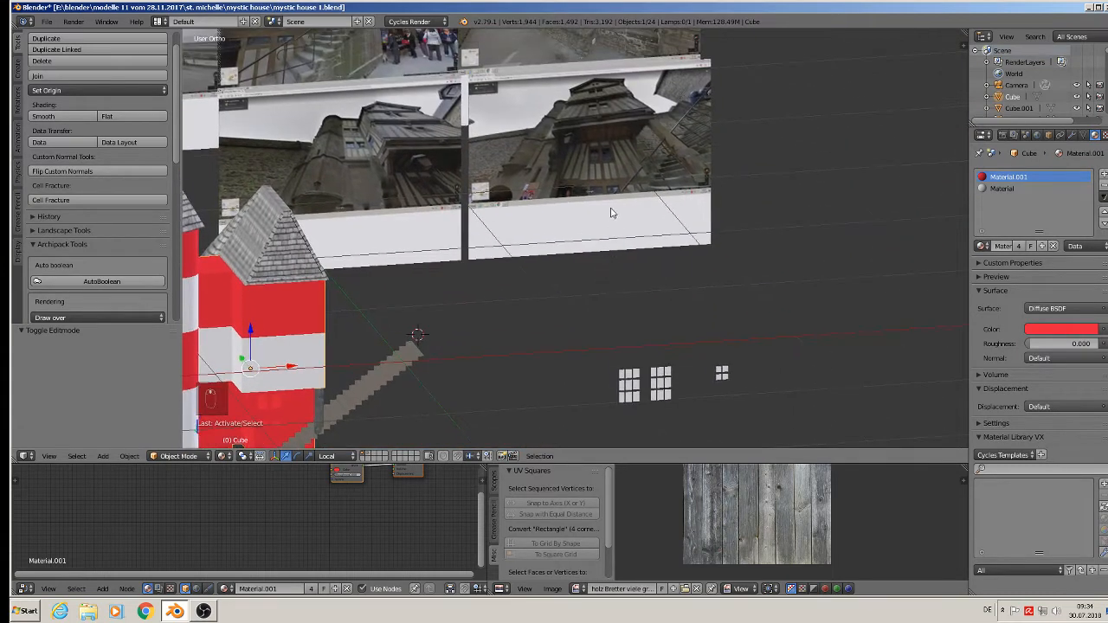
Move both nine-pane windows -1.917 along X to the house, then along Y and -0.412 along Z to its lower wall openings.
right_click(643, 395)
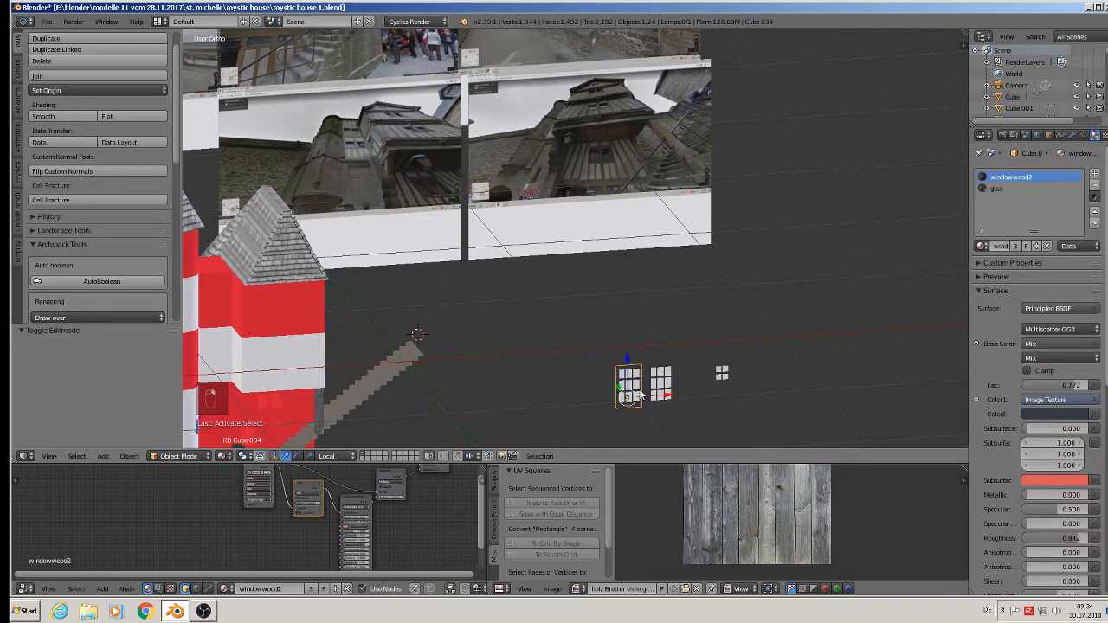
left_click_drag(685, 397, 330, 413)
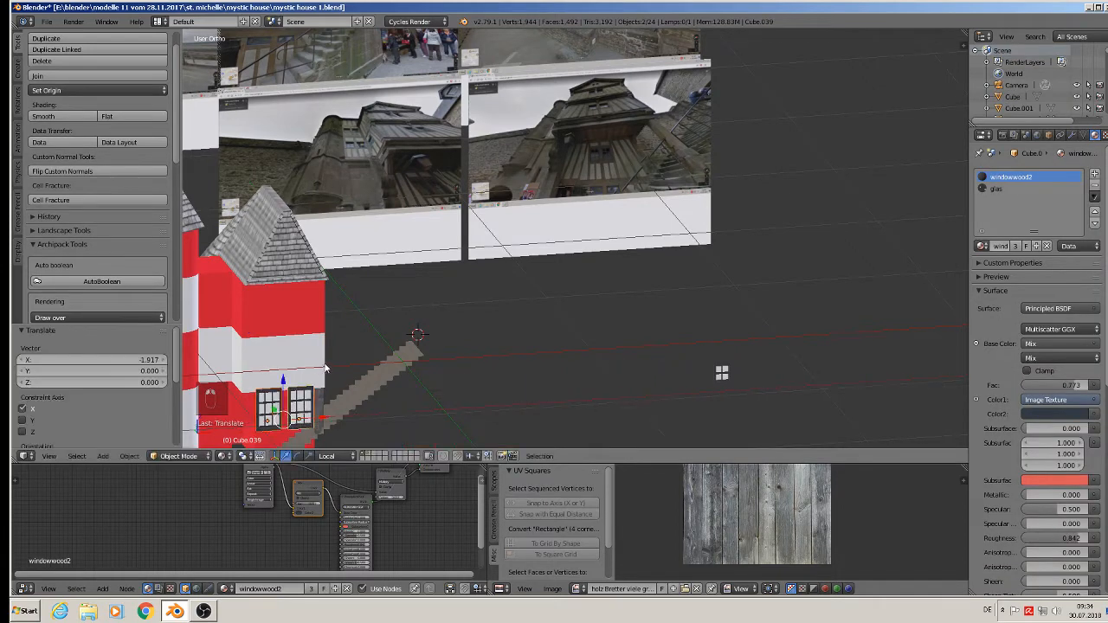
middle_click_drag(330, 413, 579, 365)
left_click_drag(499, 396, 280, 255)
left_click_drag(297, 232, 298, 305)
scroll(326, 340, "up", 7)
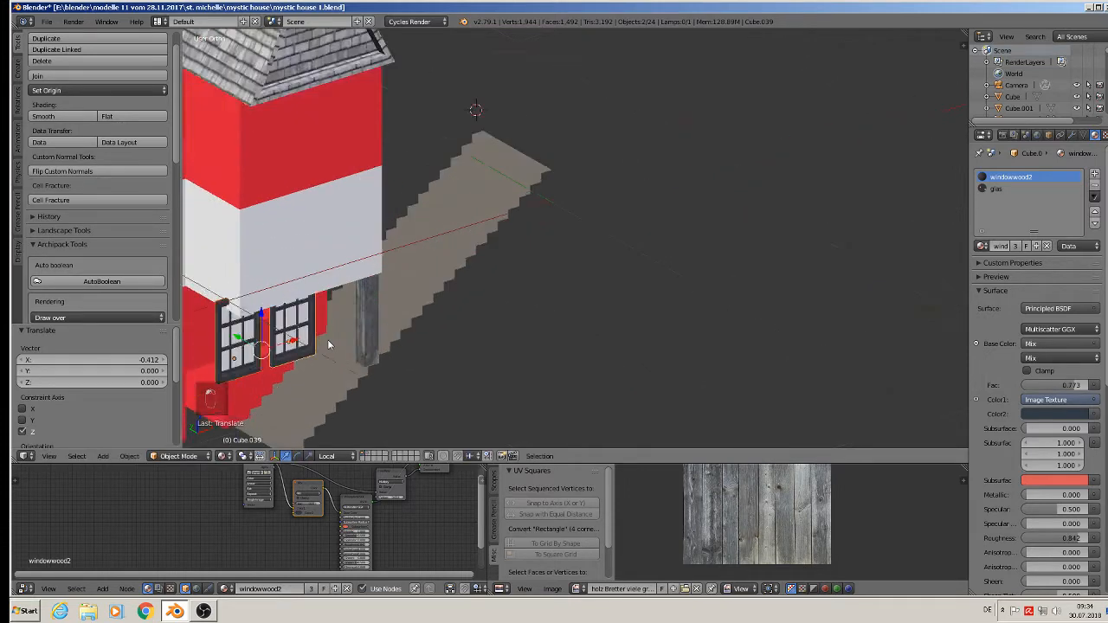
Scale both nine-pane windows down to the size of the wall openings and slide them 0.180 along Y into the wall.
middle_click_drag(368, 306, 449, 216)
key("s")
left_click(495, 225)
left_click_drag(466, 220, 405, 166)
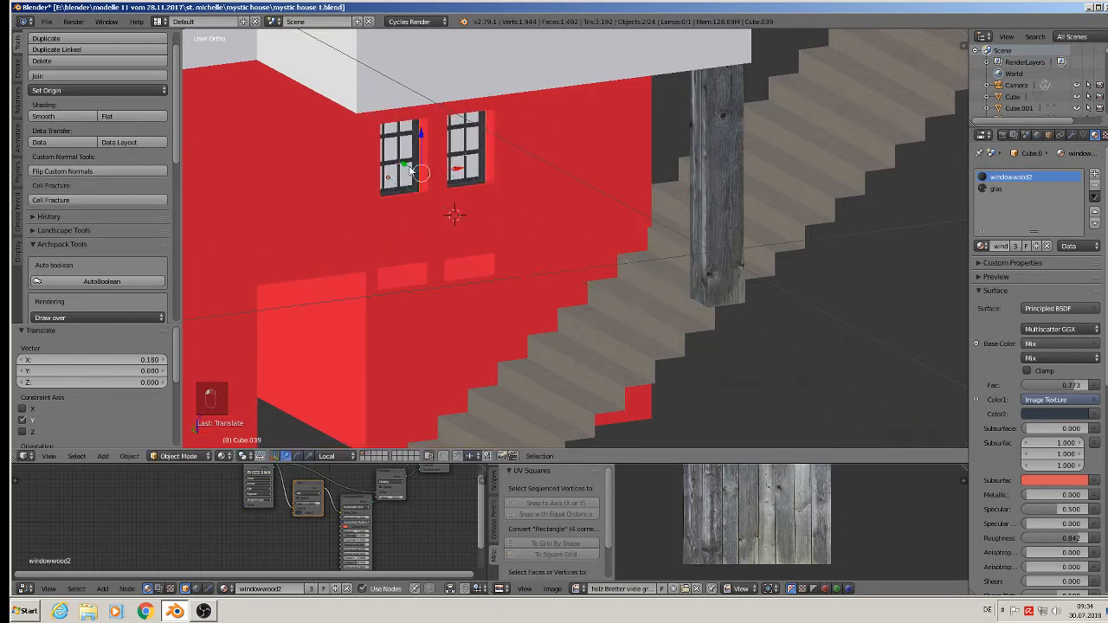
scroll(426, 174, "up", 4)
middle_click_drag(476, 195, 440, 187)
right_click(522, 151)
key("x")
left_click(506, 146)
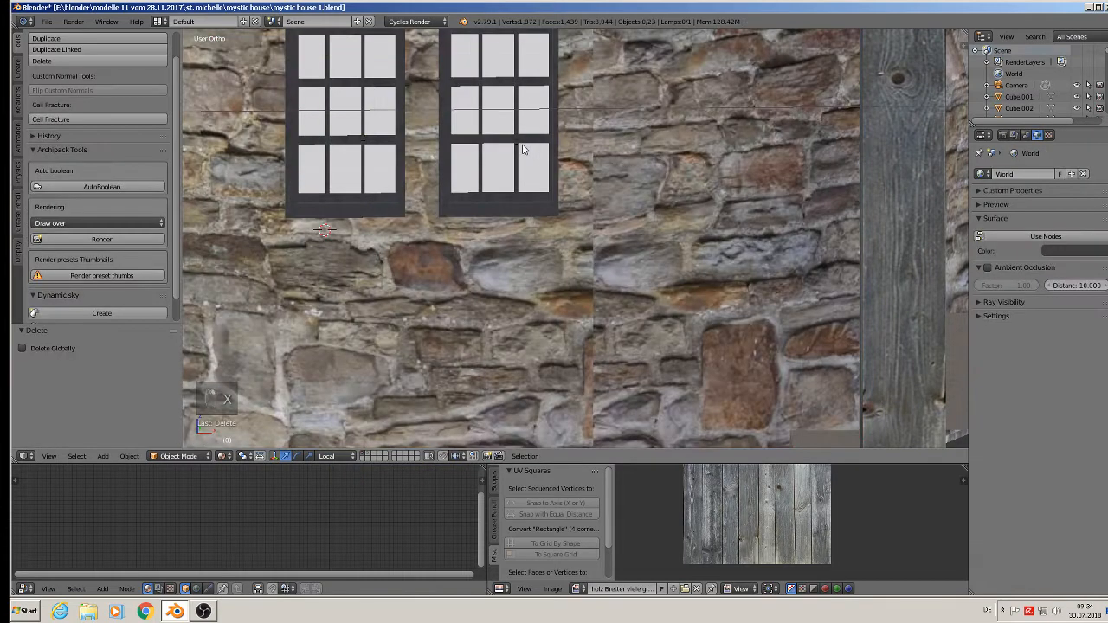
key("ctrl+z")
key("ctrl+z")
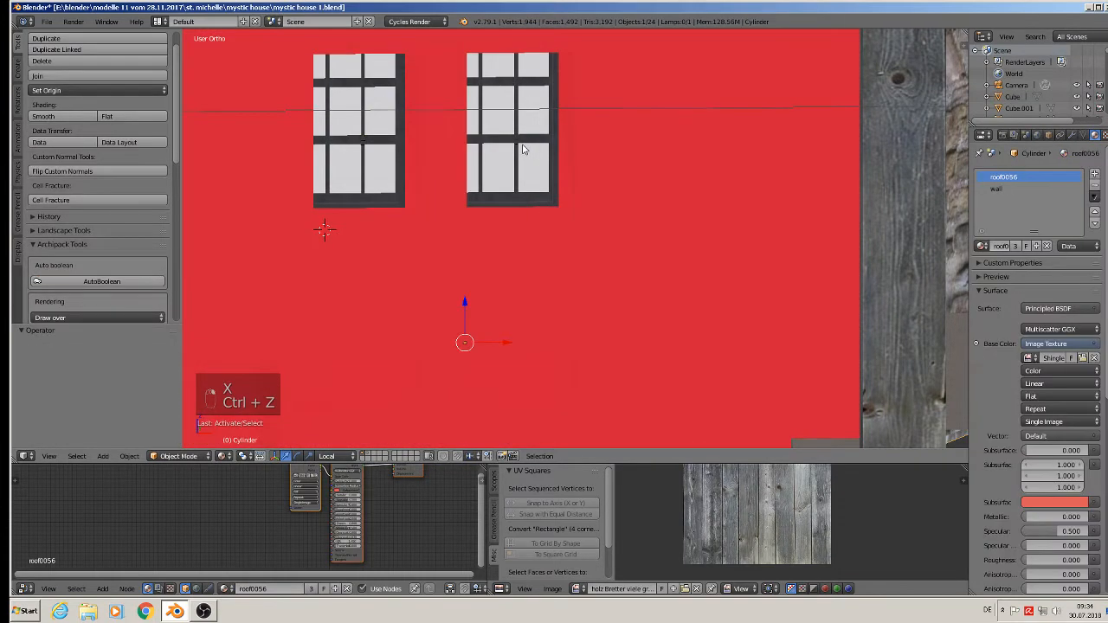
Delete the right nine-pane window and shift the remaining one 0.009 along X and -0.004 along Z within its opening.
key("x")
left_click(506, 121)
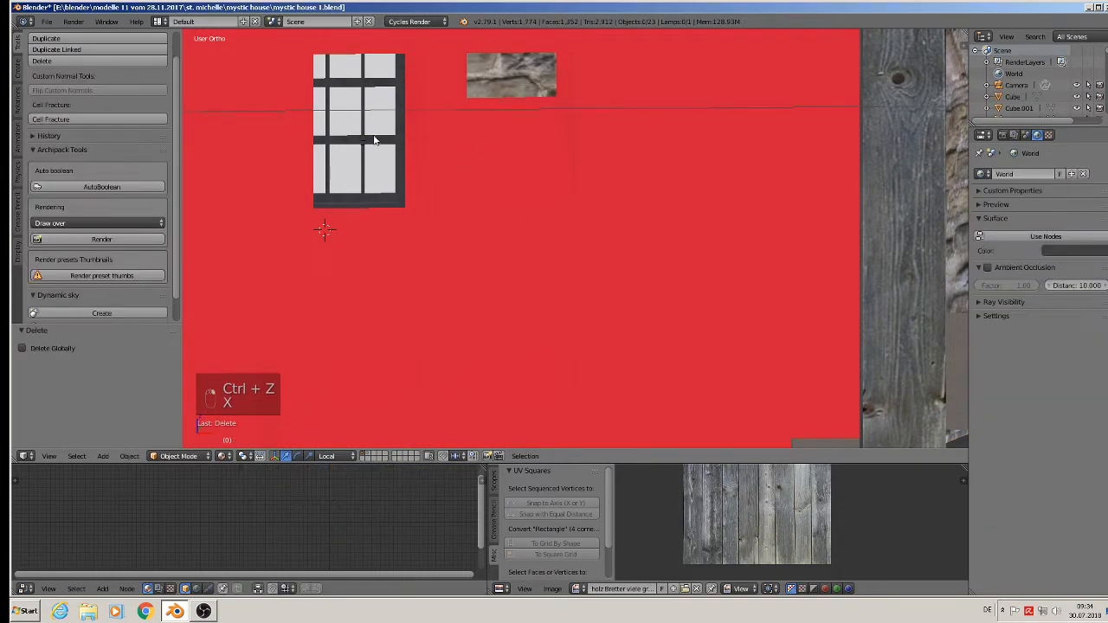
right_click(378, 202)
key("x")
middle_click_drag(368, 203, 375, 197)
left_click_drag(374, 171, 391, 174)
left_click_drag(363, 131, 363, 132)
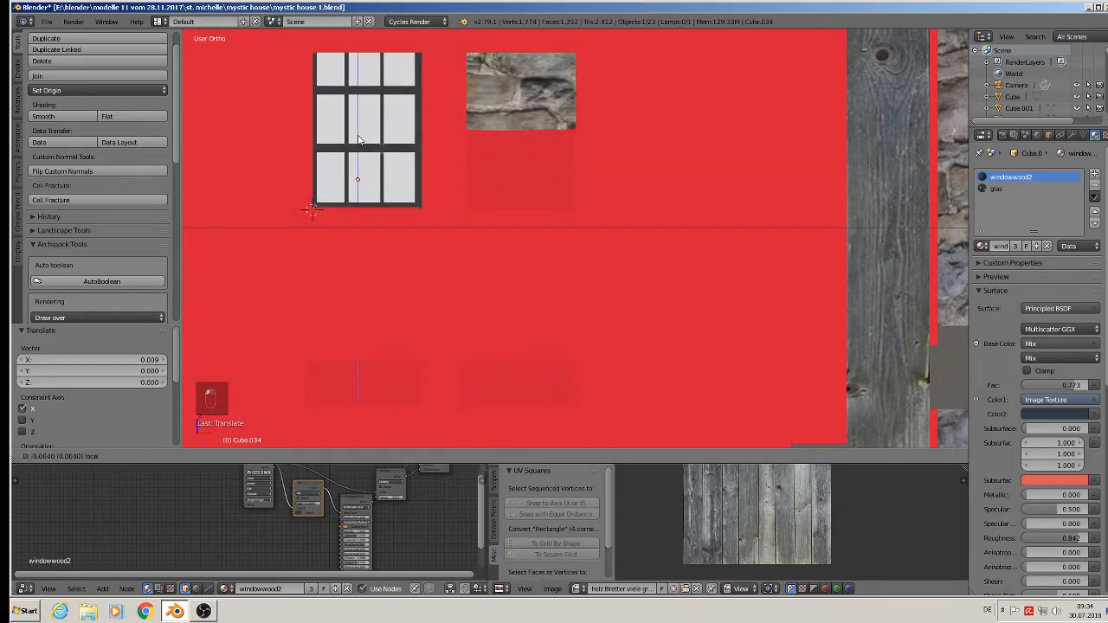
Fine-tune the remaining nine-pane window's scale and its X and Z position to fit the opening, then adjust its depth along Y.
key("s")
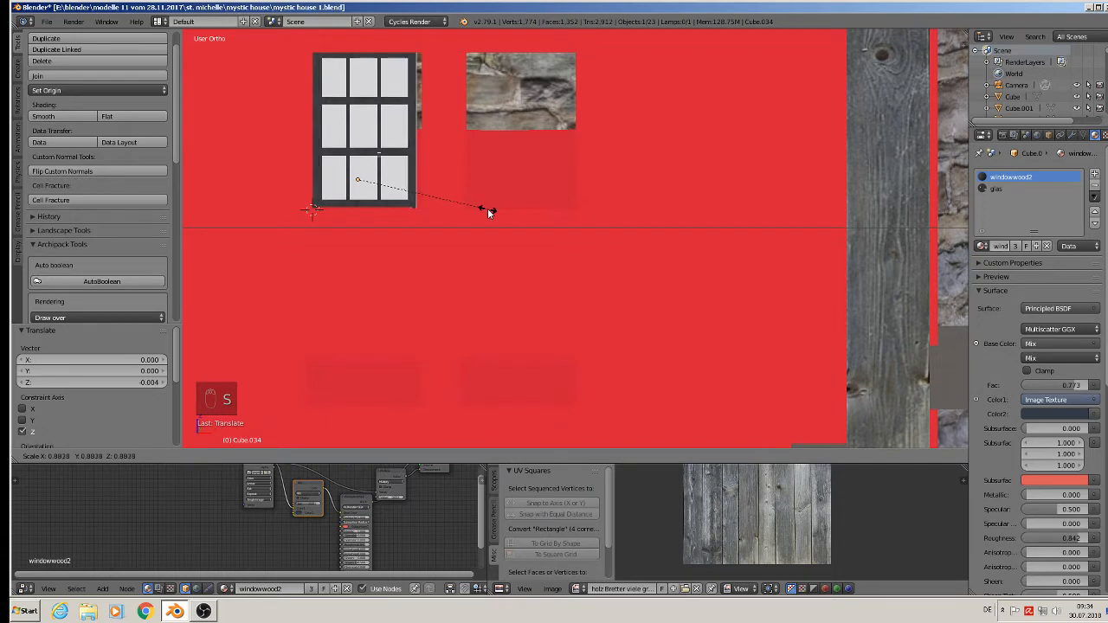
left_click(483, 208)
left_click_drag(360, 132, 364, 136)
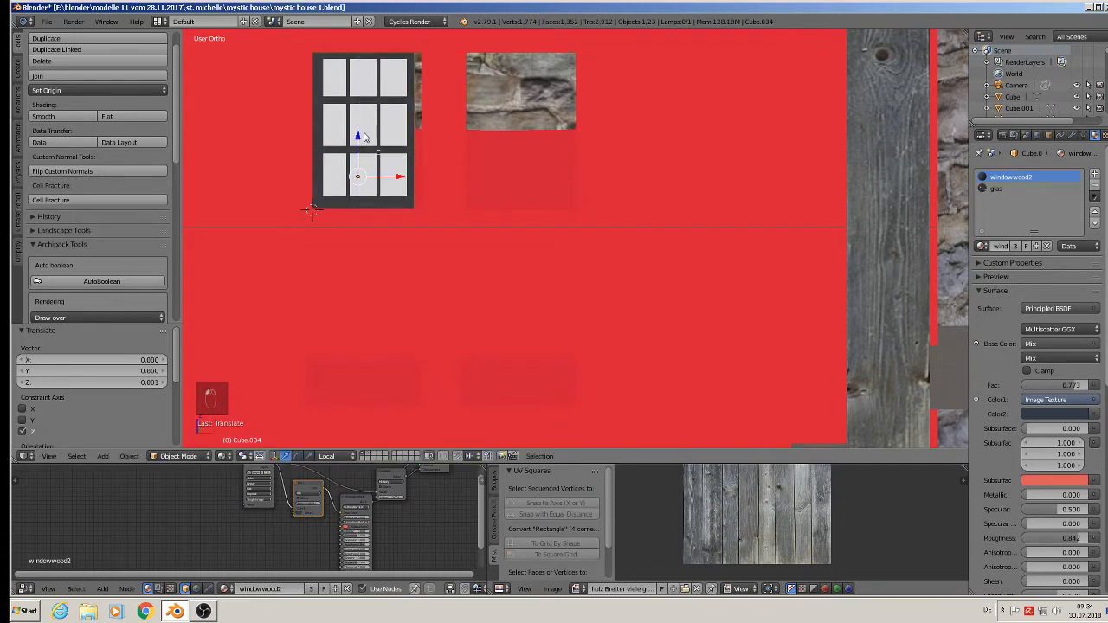
left_click_drag(393, 178, 404, 176)
key("s")
left_click(481, 179)
middle_click_drag(408, 178, 458, 204)
scroll(458, 204, "up", 1)
left_click_drag(321, 161, 308, 161)
Duplicate the fitted nine-pane window and move the copy 0.074 along X into the neighbouring wall opening.
key("shift+d")
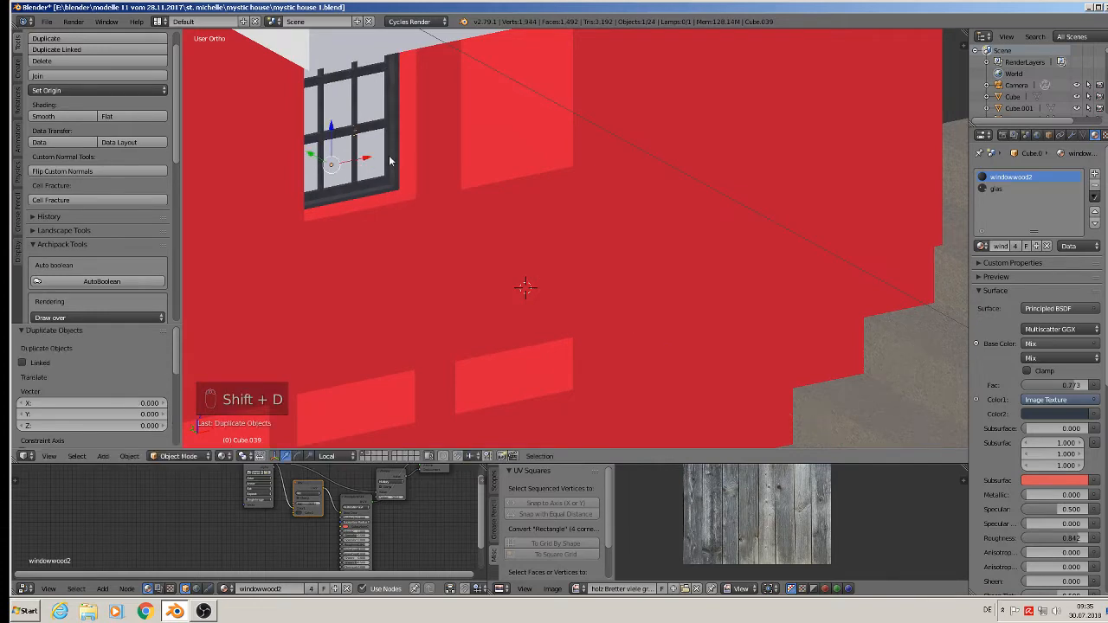
left_click_drag(467, 145, 538, 143)
middle_click_drag(538, 143, 484, 156)
scroll(485, 156, "down", 5)
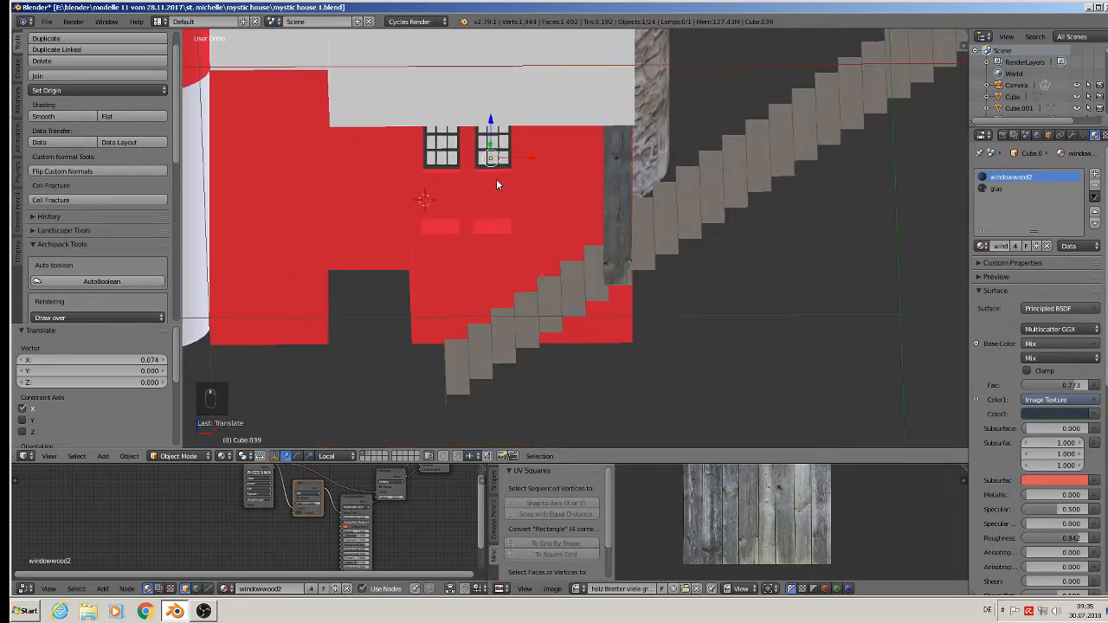
scroll(540, 232, "down", 3)
middle_click_drag(540, 231, 528, 245)
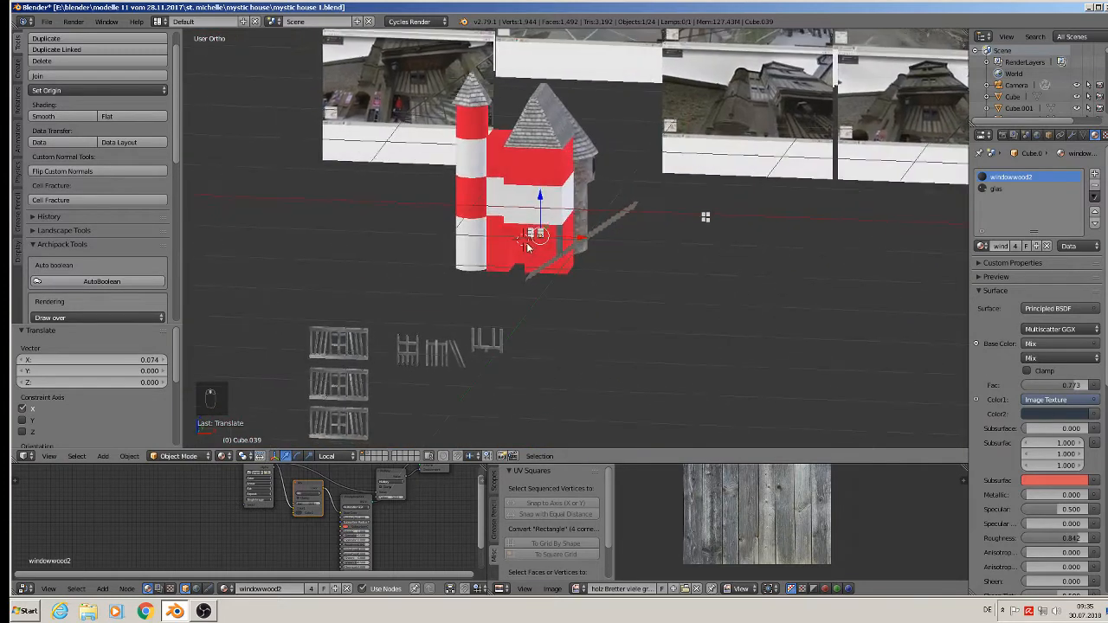
scroll(759, 179, "up", 4)
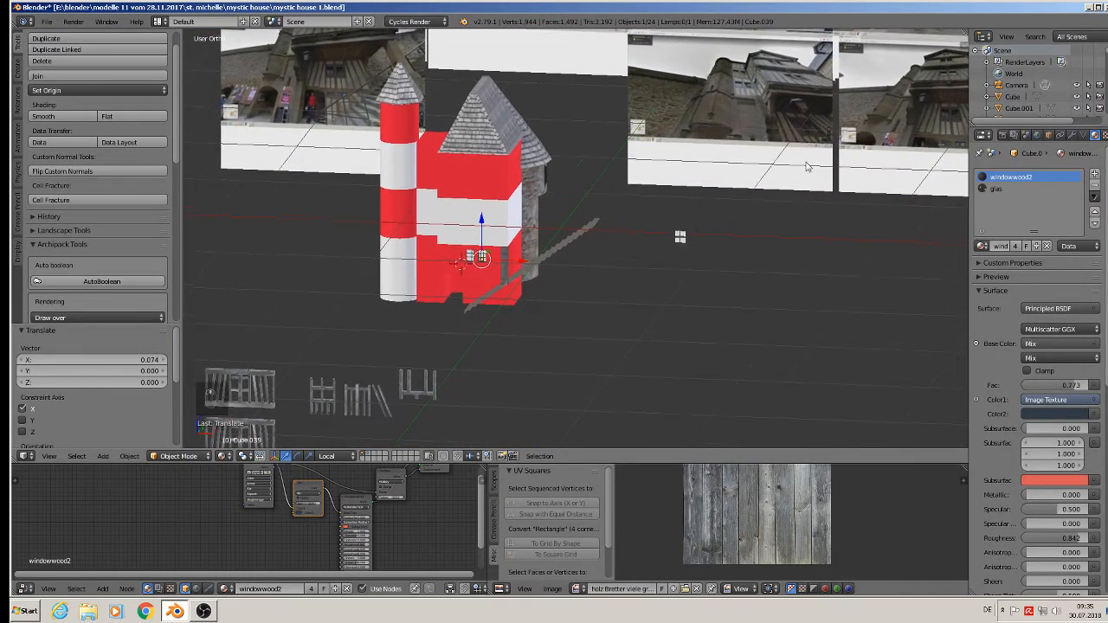
Duplicate the four-pane window, move the copy -1.242 along X, -0.274 along Y and -0.275 along Z, and open its mesh for editing.
scroll(281, 46, "up", 6)
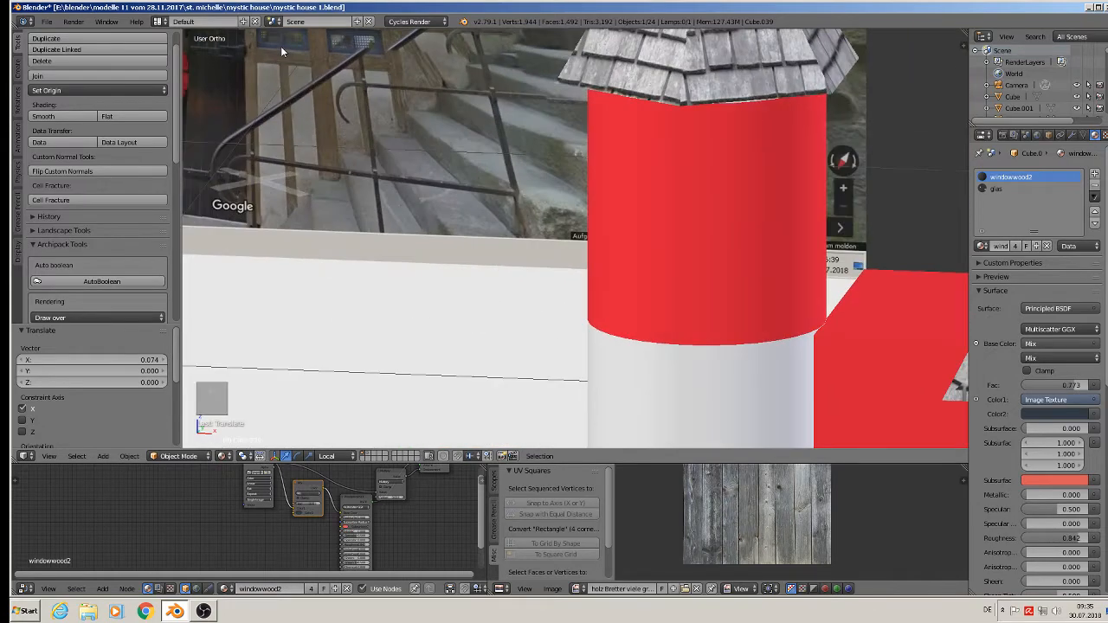
scroll(316, 80, "down", 8)
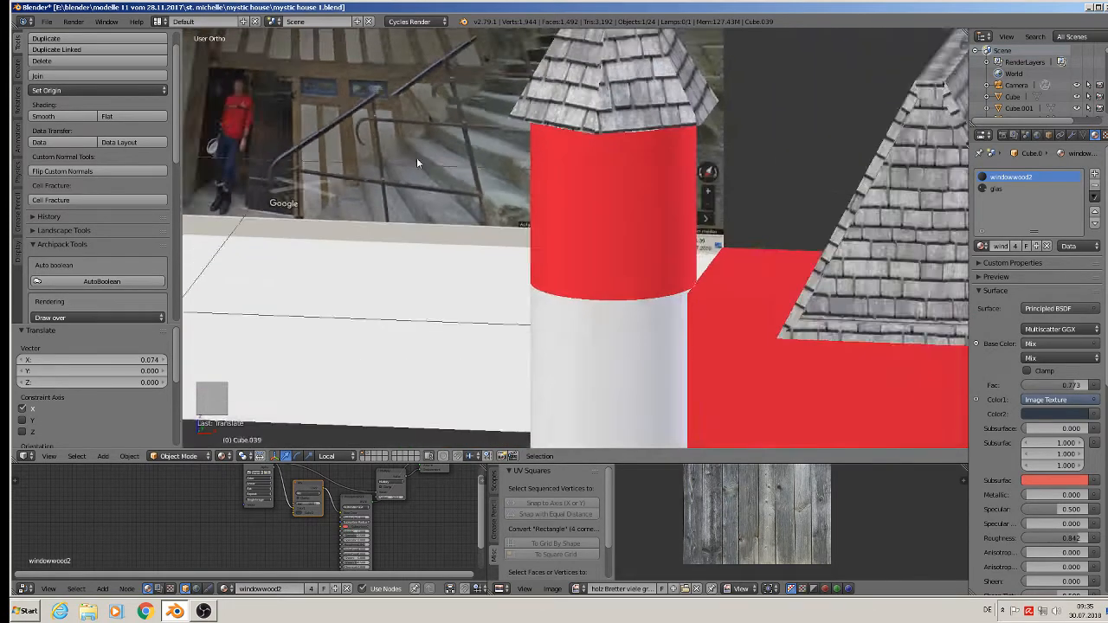
middle_click_drag(679, 257, 517, 31, "shift")
middle_click_drag(647, 256, 450, 302, "shift")
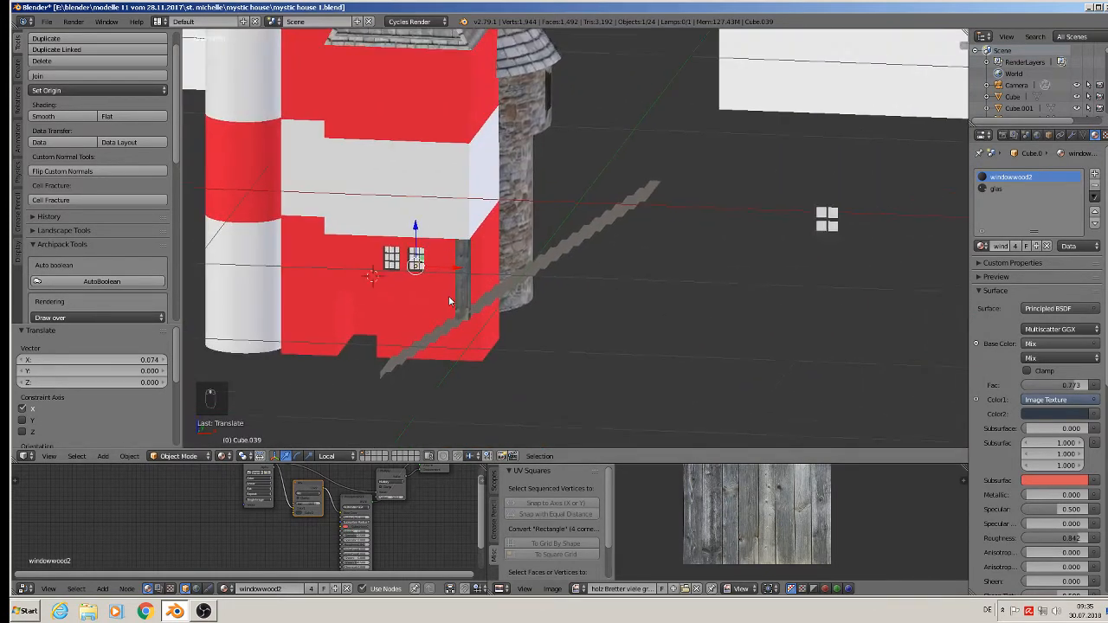
right_click(833, 230)
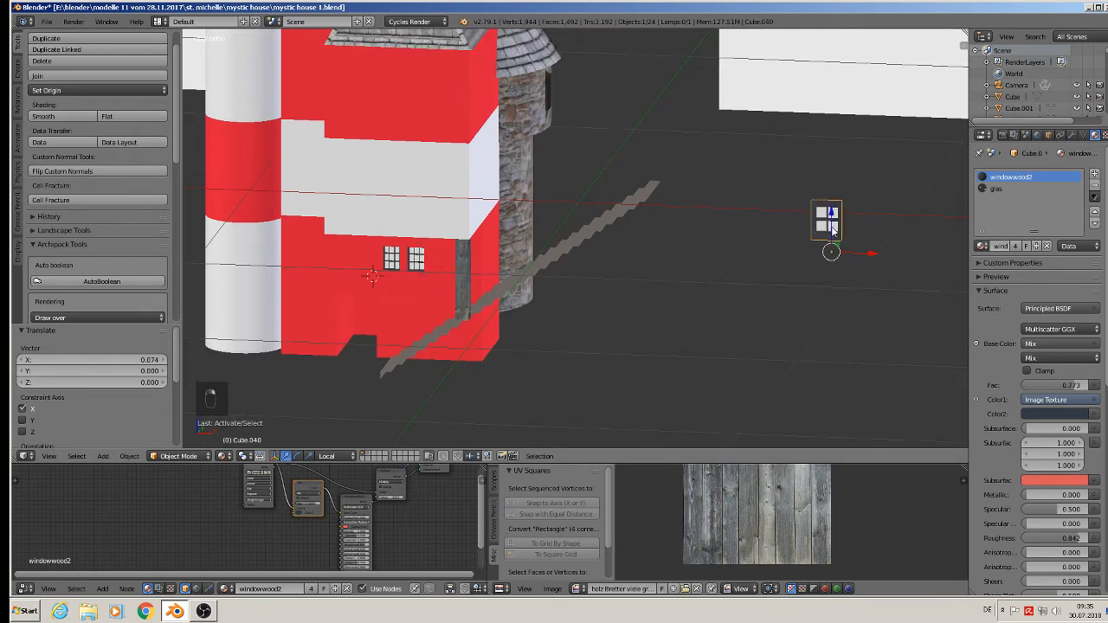
key("shift+d")
left_click(398, 381)
scroll(398, 381, "up", 5)
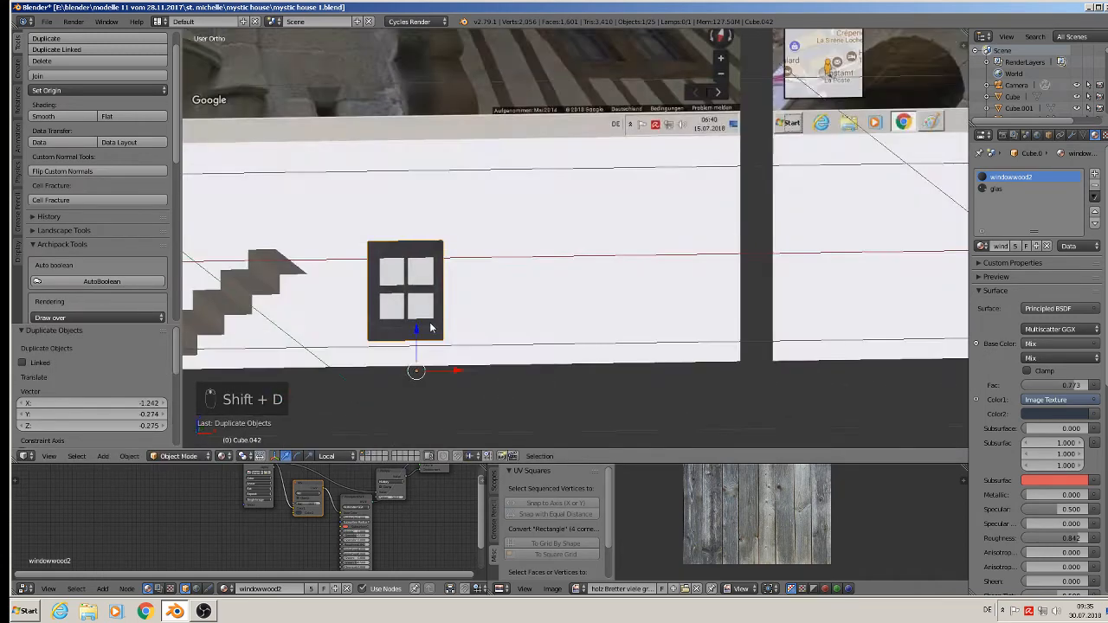
middle_click_drag(431, 324, 421, 319)
scroll(422, 319, "up", 4)
key("Tab")
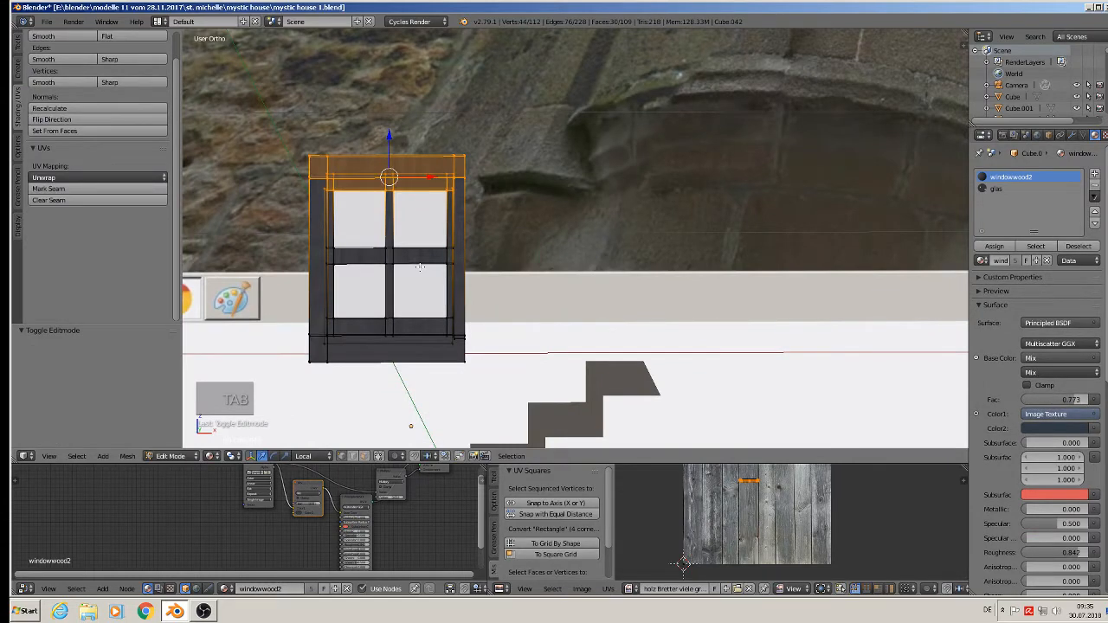
key("a")
key("a")
key("l")
key("a")
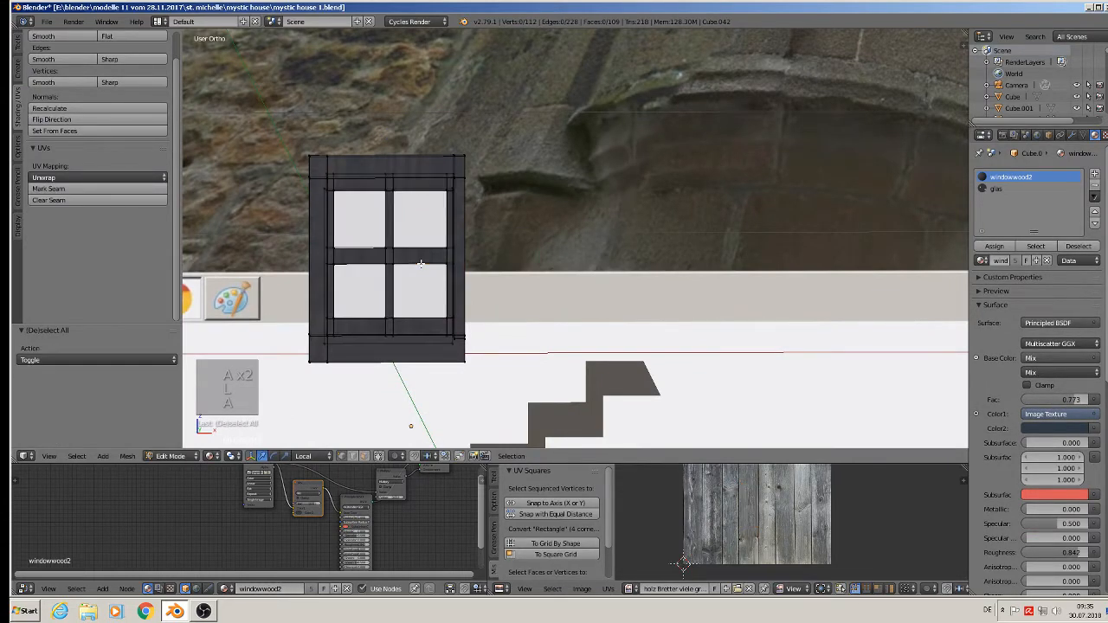
key("l")
key("l")
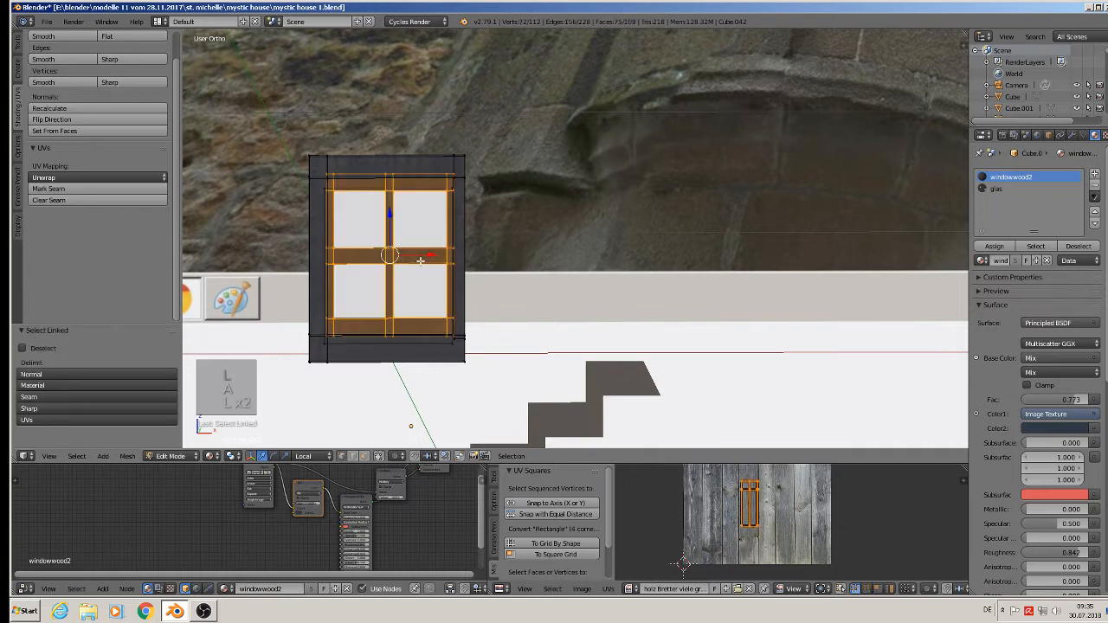
key("a")
Isolate the copied window and delete the edges of its horizontal crossbar on both sides of the centre bar.
key("KP_Divide")
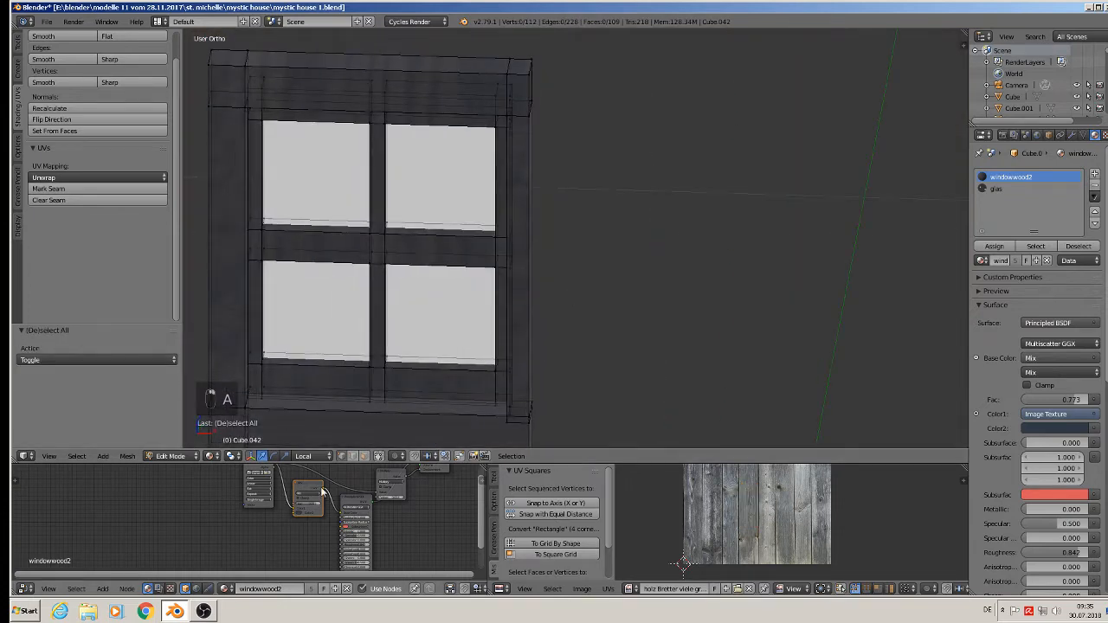
right_click(297, 224)
right_click(301, 236, "shift")
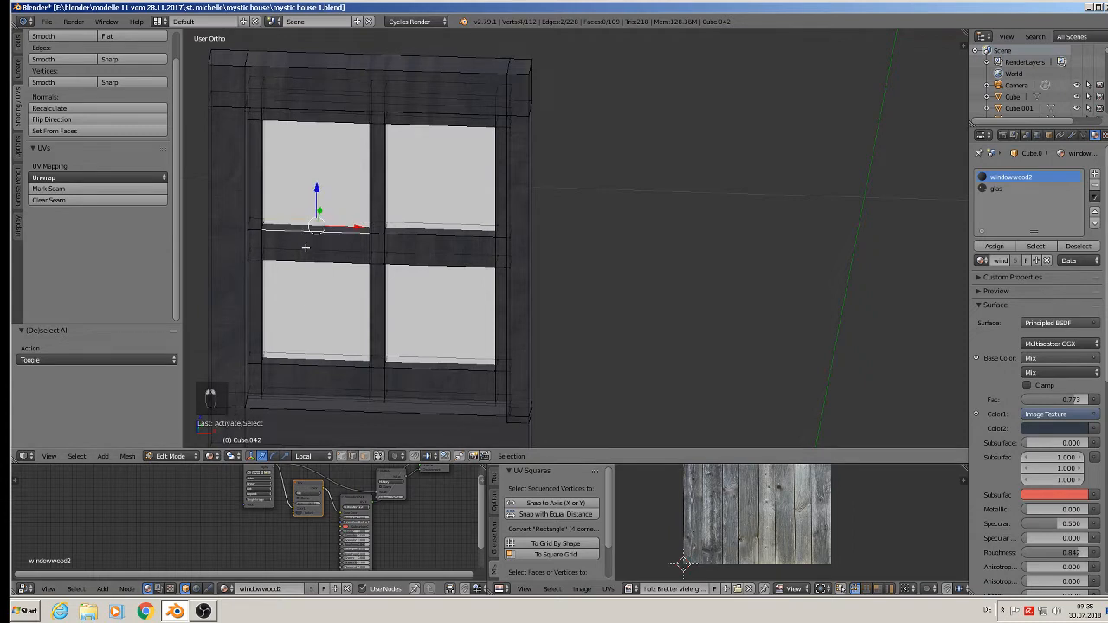
right_click(306, 252, "shift")
right_click(309, 261, "shift")
right_click(432, 259, "shift")
right_click(435, 265, "shift")
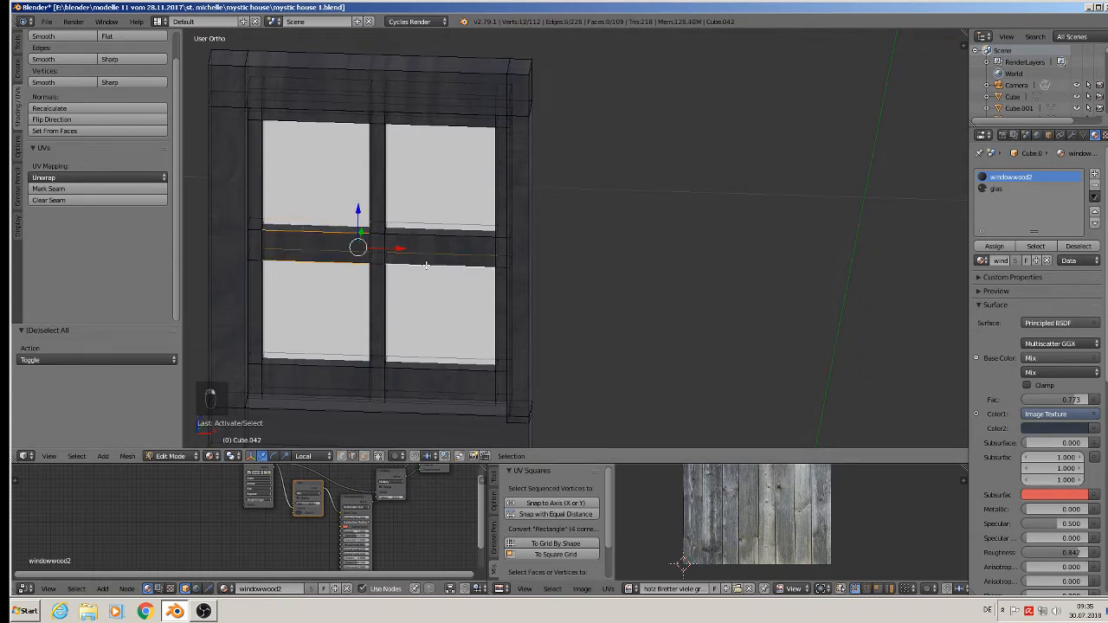
right_click(436, 239, "shift")
right_click(438, 227, "shift")
key("shift+x")
right_click(439, 219)
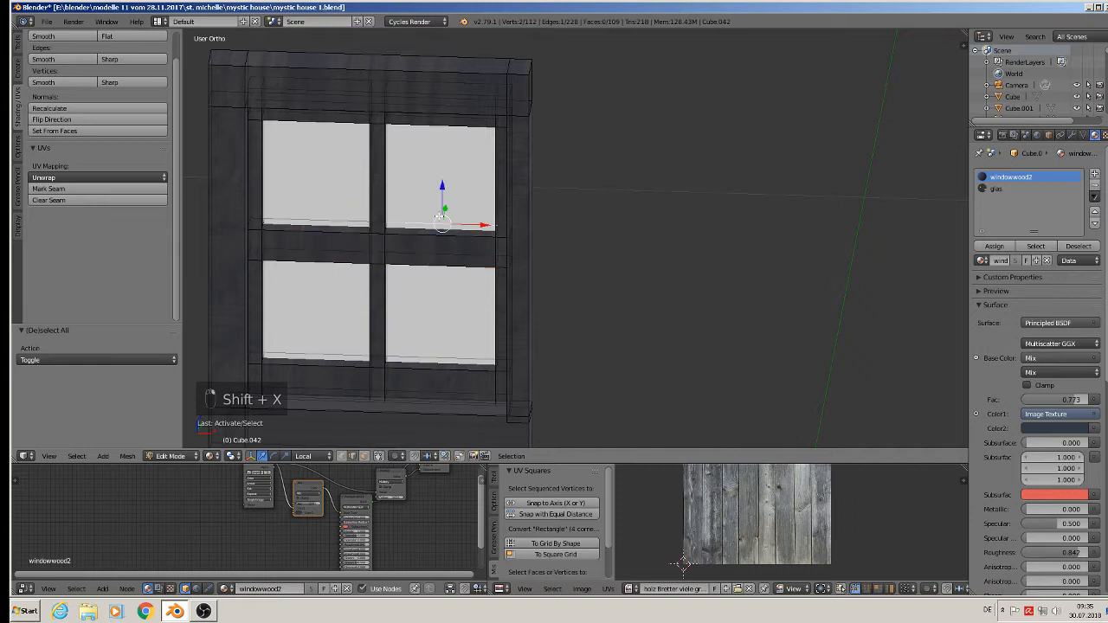
key("ctrl+z")
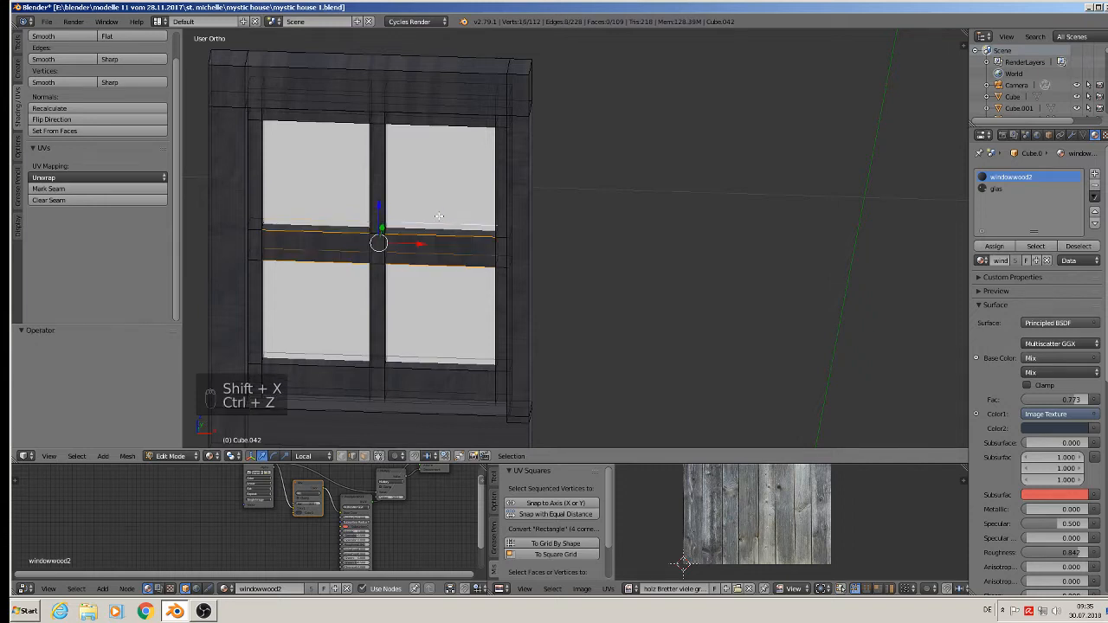
key("x")
left_click(437, 225)
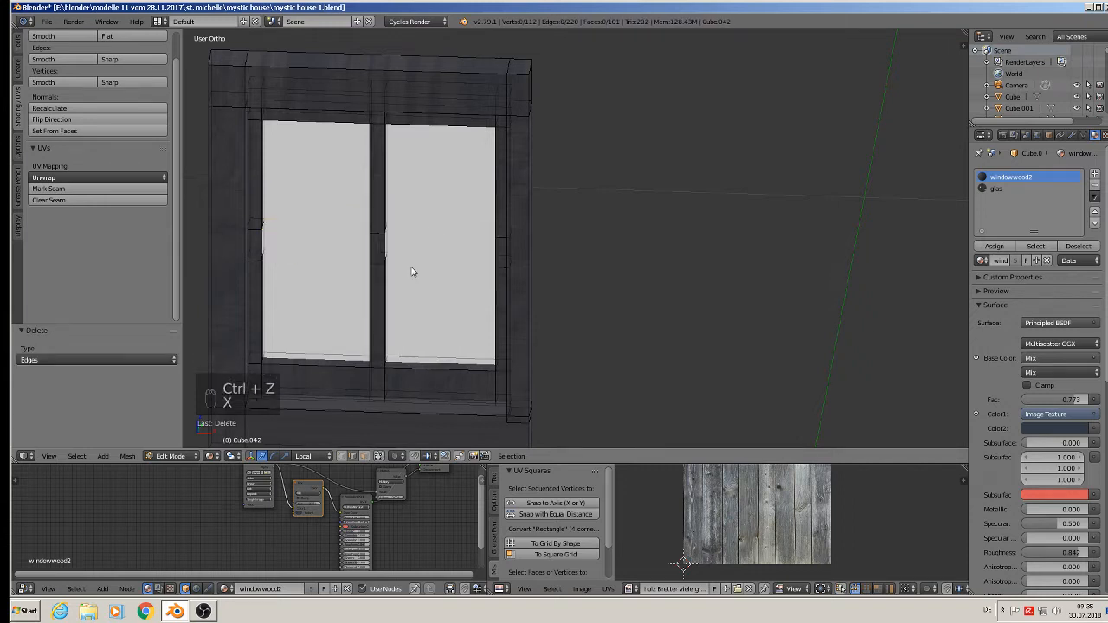
Shorten the copied window by selecting the whole lower frame section and moving it 0.050 up along Z.
key("Tab")
scroll(404, 336, "down", 3)
mouse_move(416, 338)
middle_mouse_down("alt")
mouse_move(427, 309)
mouse_move(431, 322)
middle_mouse_up("alt")
key("Tab")
scroll(439, 364, "down", 2)
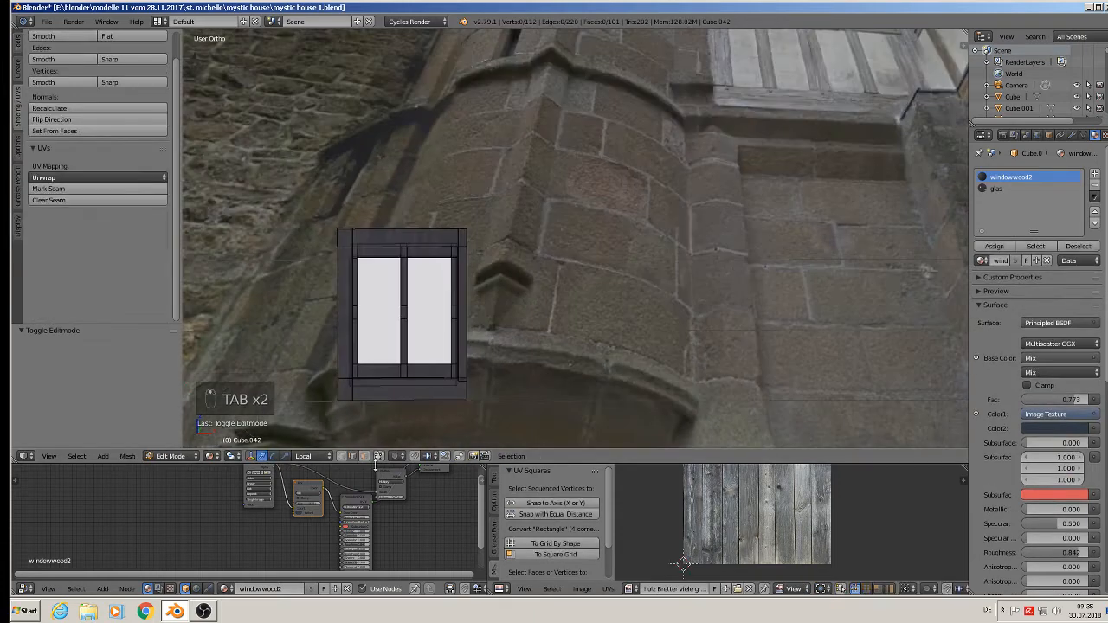
key("a")
key("a")
key("a")
key("a")
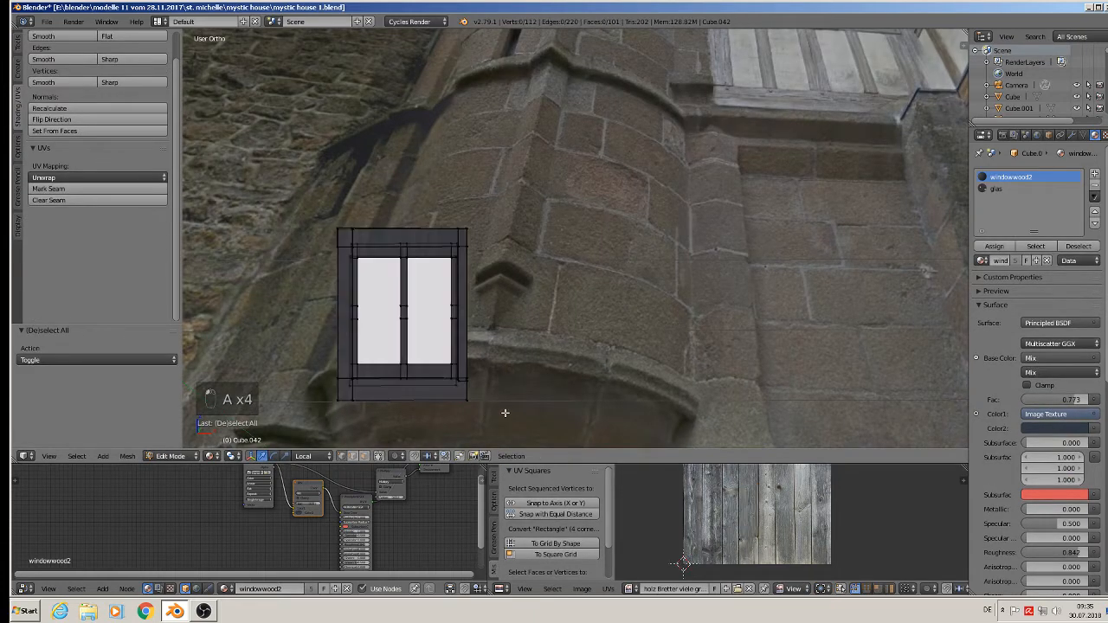
key("b")
left_click_drag(505, 413, 280, 333)
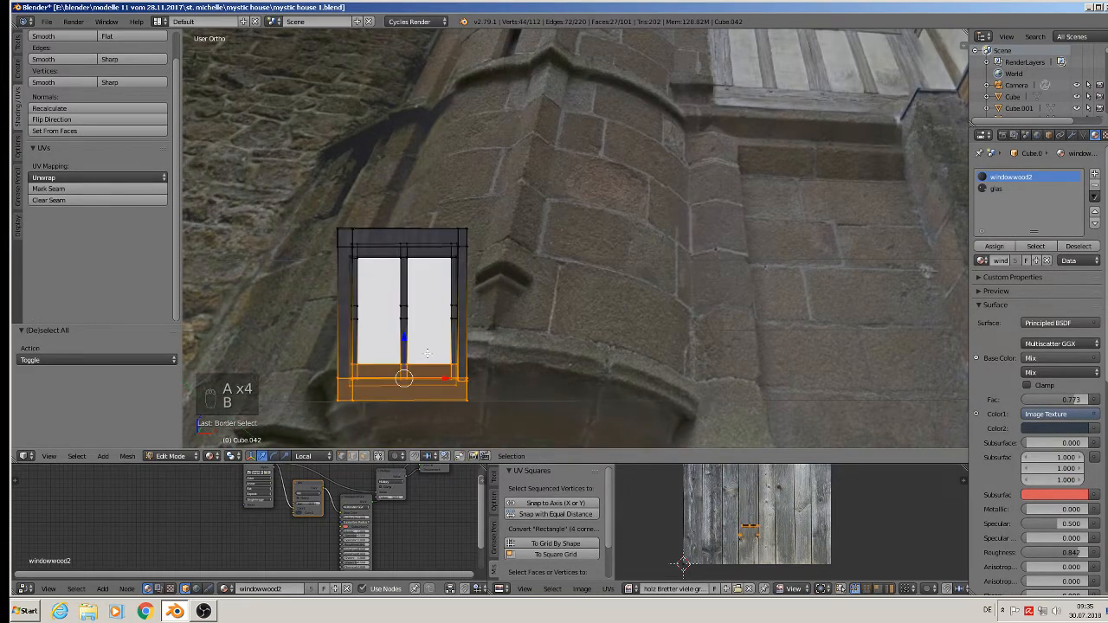
key("g")
key("z")
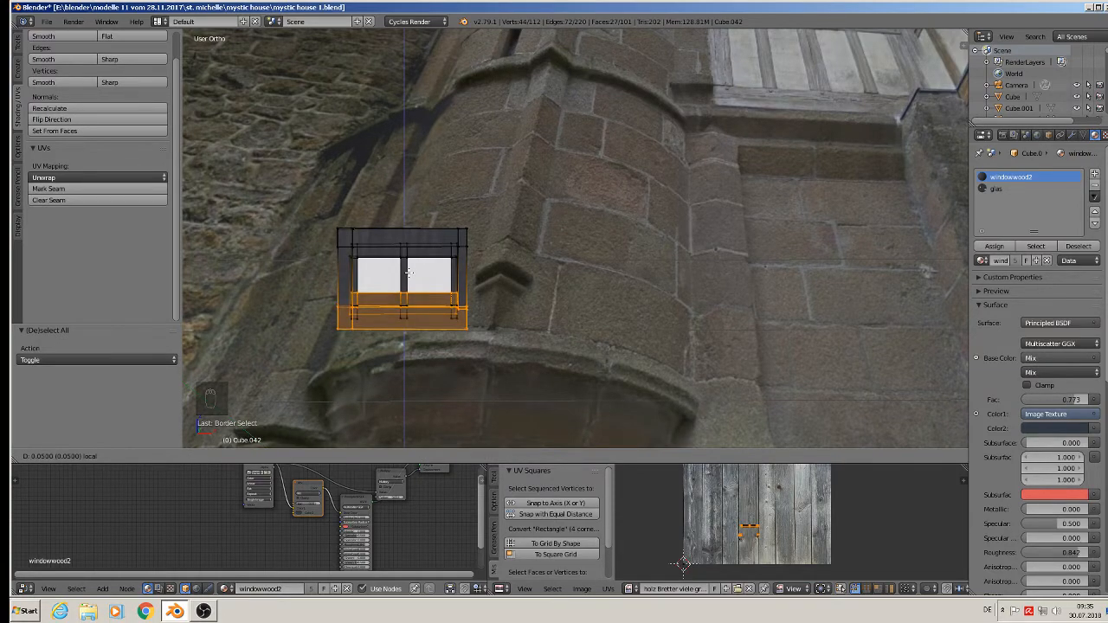
left_click(409, 272)
scroll(411, 303, "up", 5)
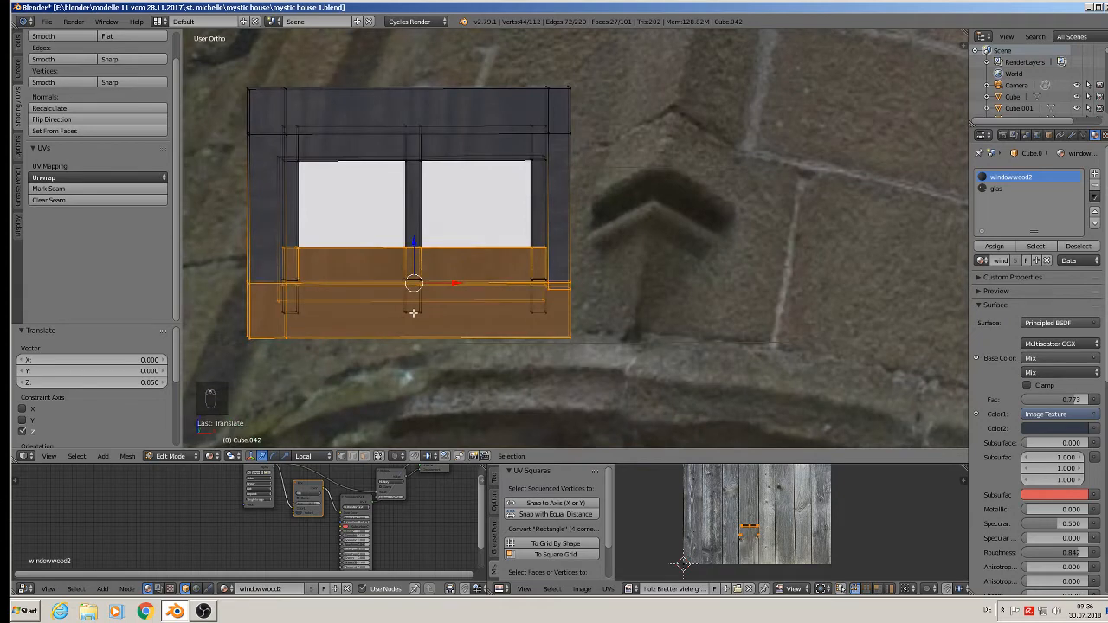
Delete the leftover ends of the vertical bars that extend into the bottom frame and leave mesh editing.
right_click(290, 312, "alt")
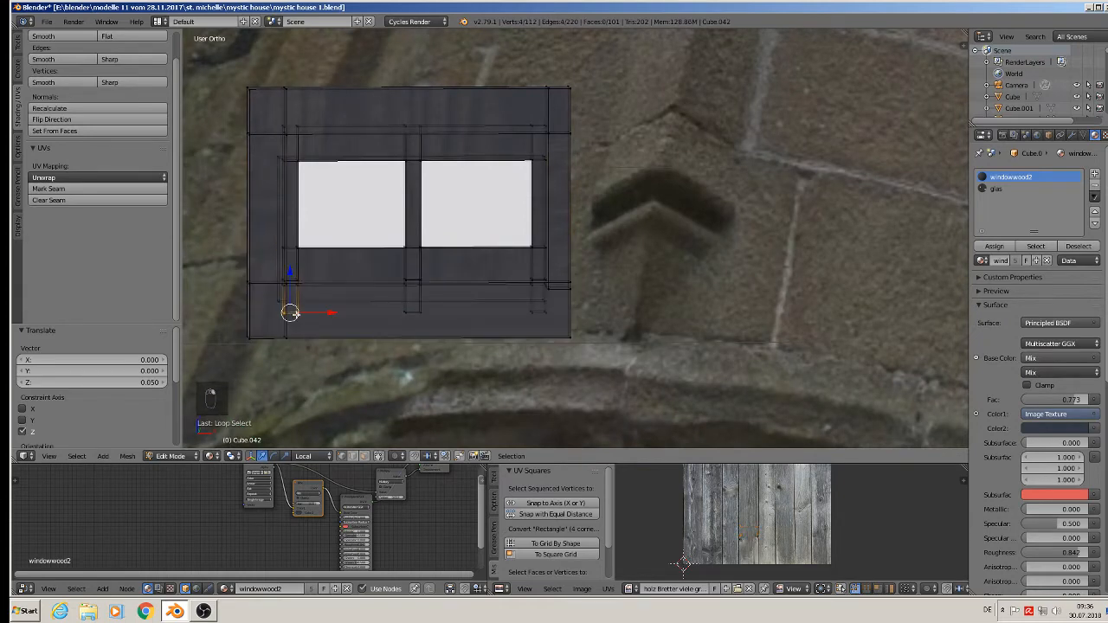
key("x")
left_click(296, 315)
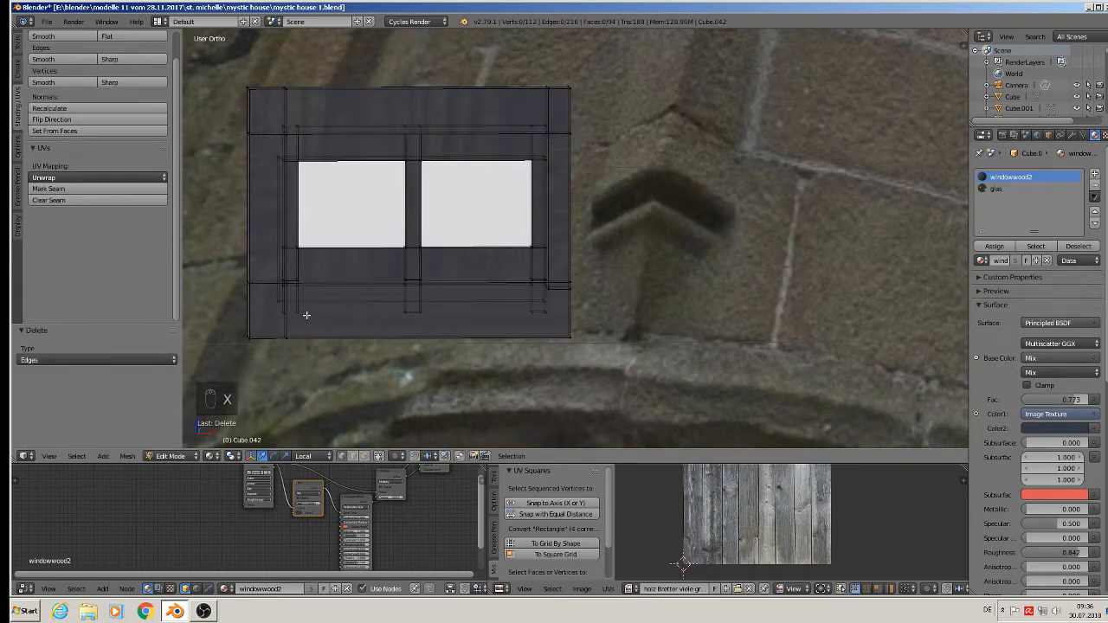
key("x")
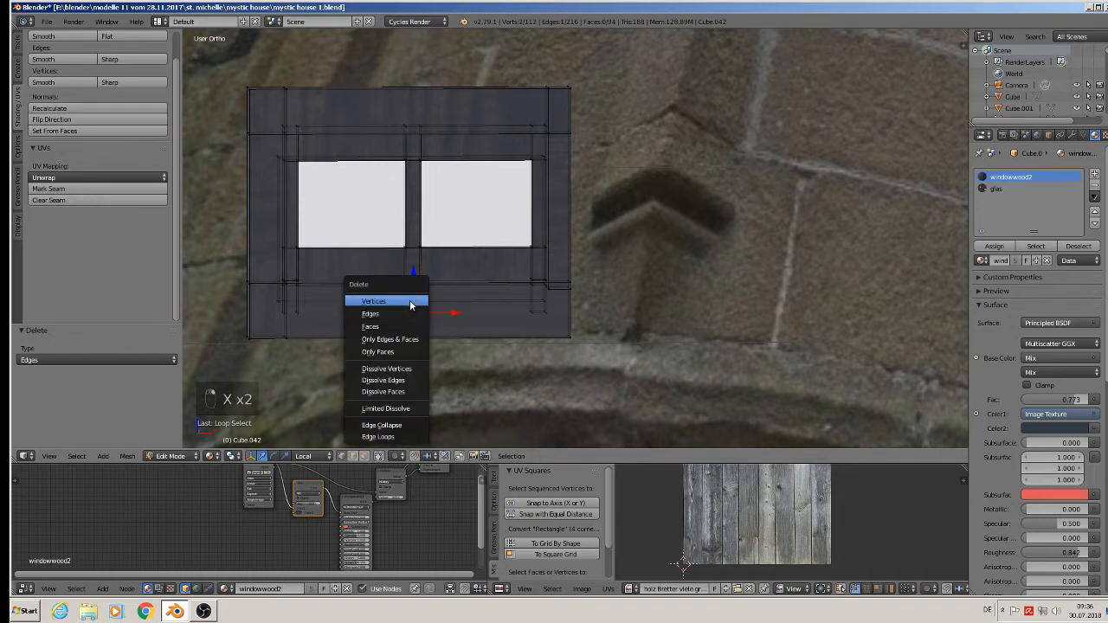
left_click(410, 299)
right_click(546, 310, "alt")
key("x")
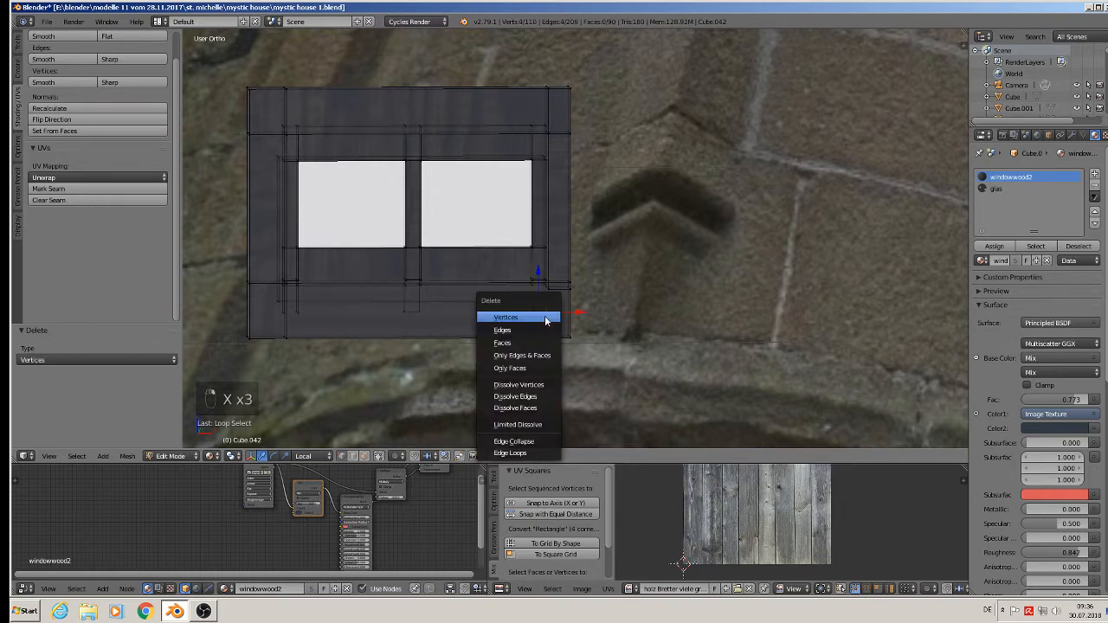
left_click(506, 316)
key("x")
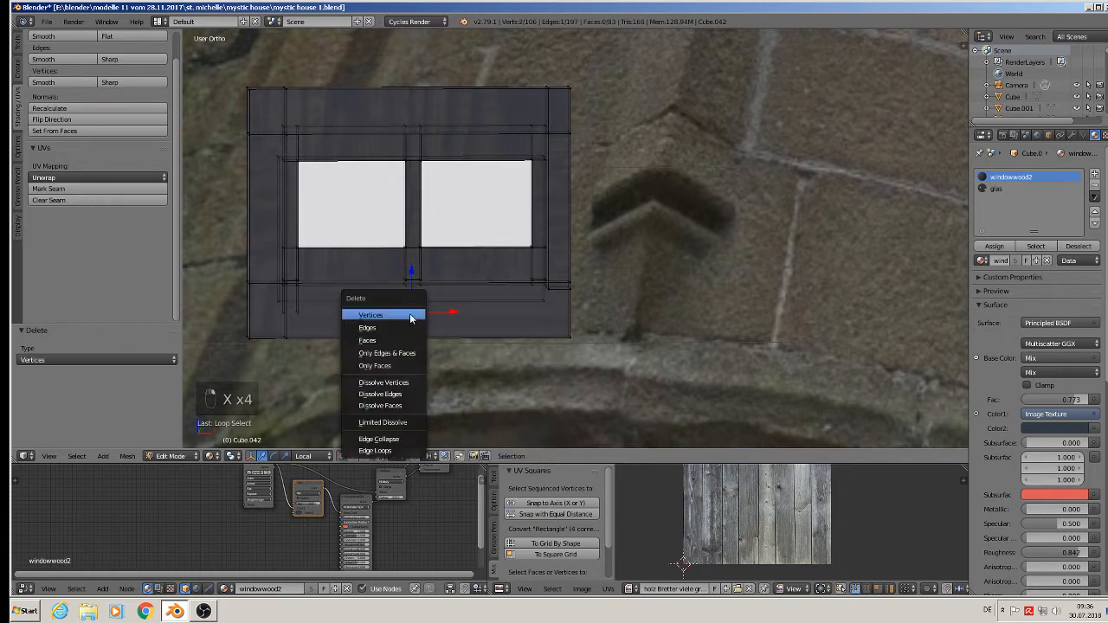
left_click(412, 313)
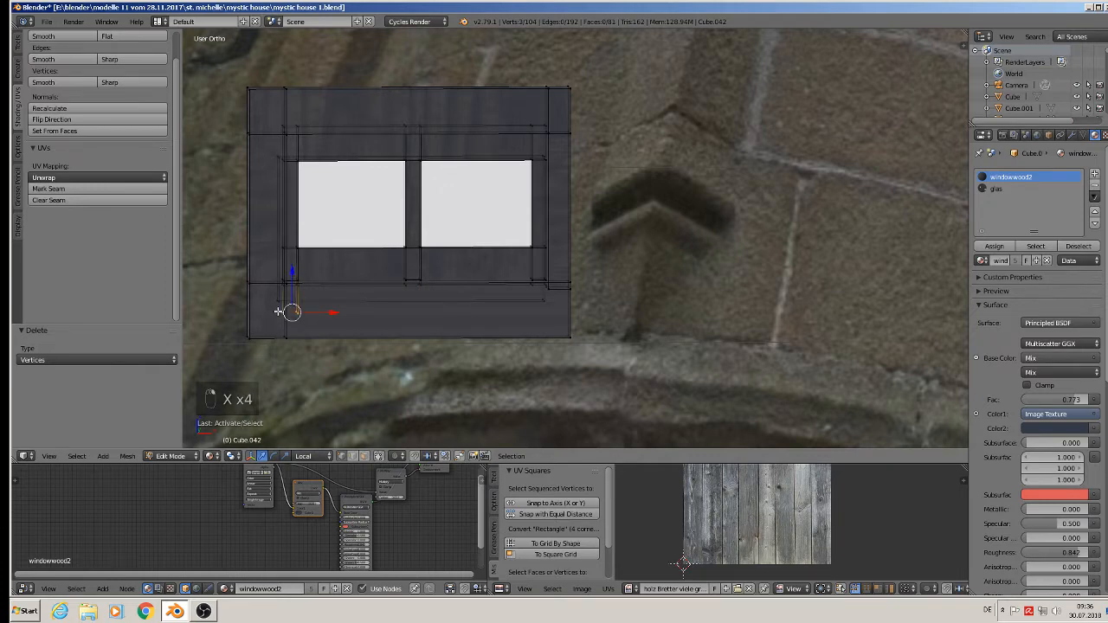
key("x")
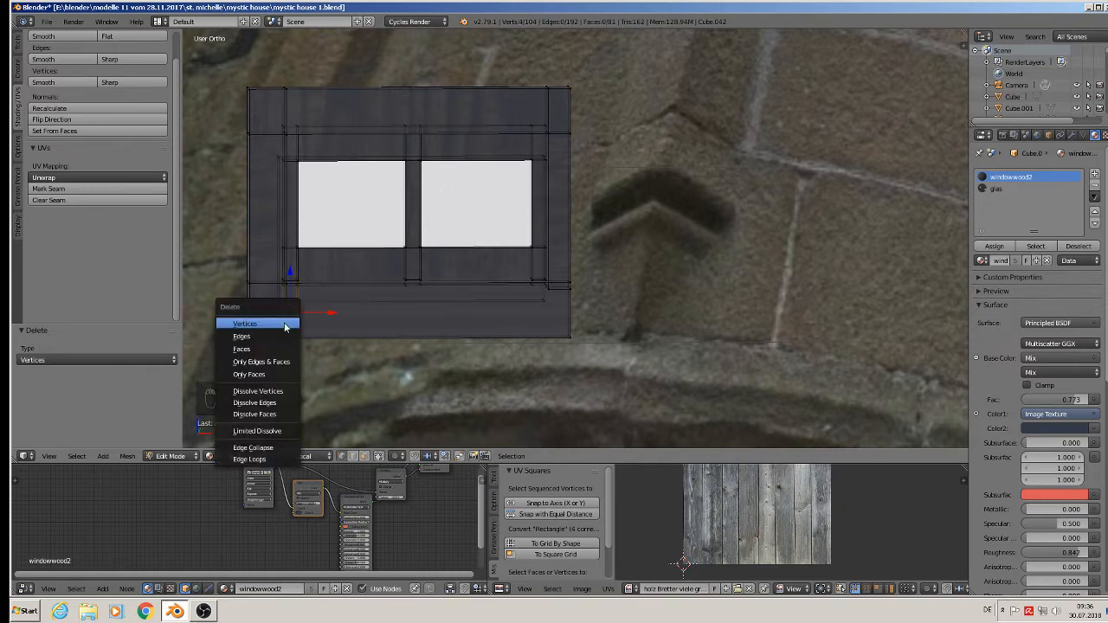
left_click(285, 323)
key("Tab")
Move the two-pane window to the house wall below the nine-pane windows, shifting it -0.539 and -0.092 along Z and 0.119 along X.
scroll(454, 267, "down", 4)
scroll(460, 270, "down", 6)
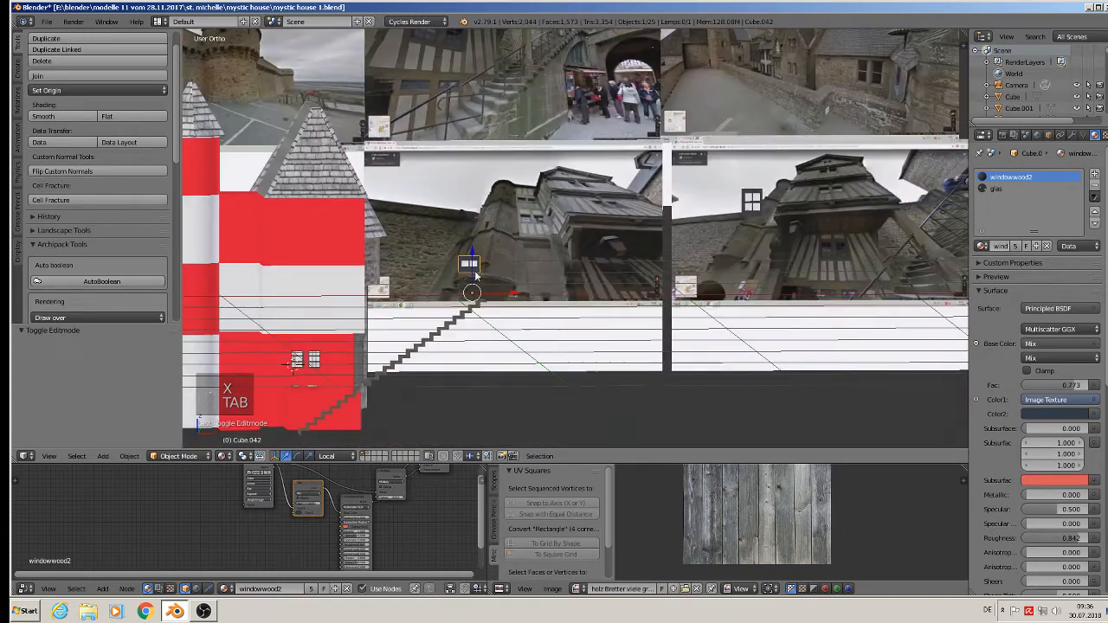
scroll(474, 277, "down", 2)
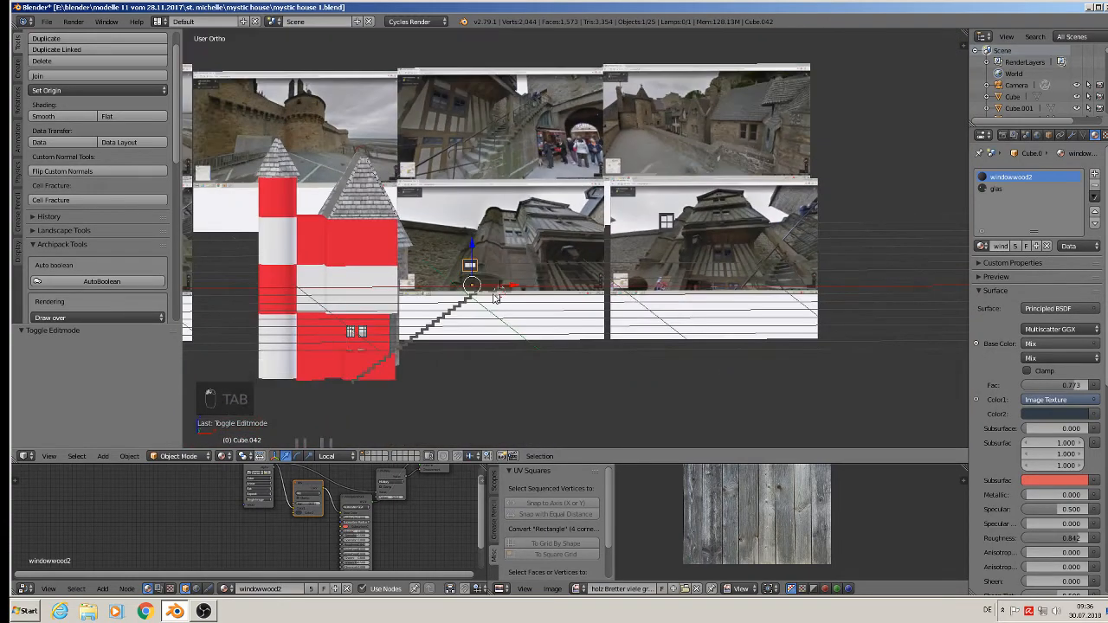
left_click_drag(506, 287, 386, 287)
left_click(520, 287)
left_click_drag(357, 235, 371, 326)
middle_click_drag(374, 332, 561, 380)
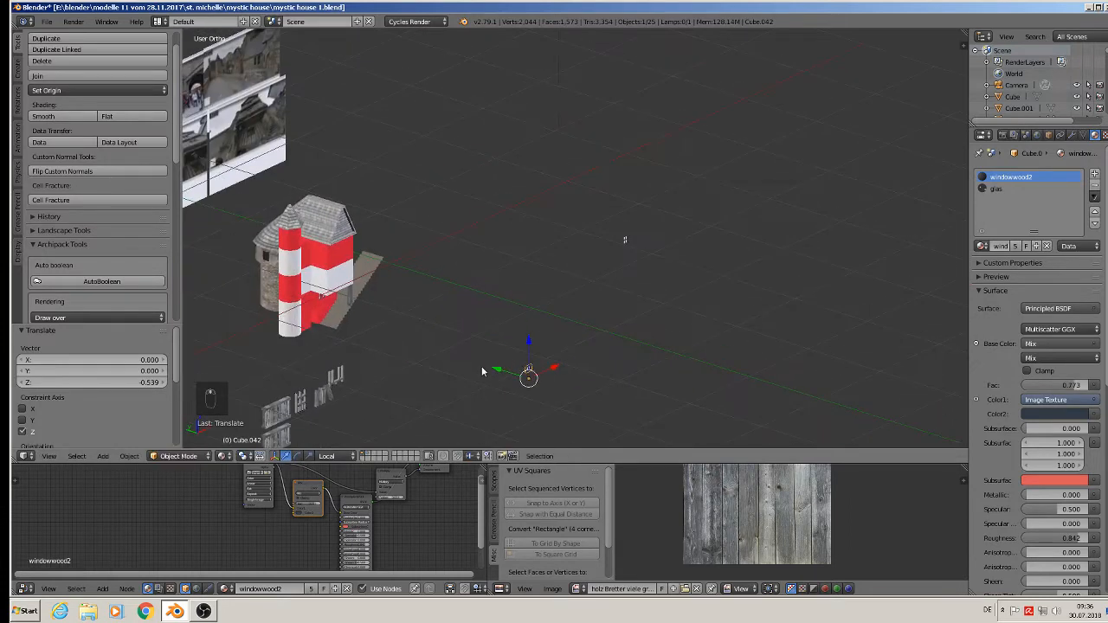
left_click_drag(497, 372, 498, 374)
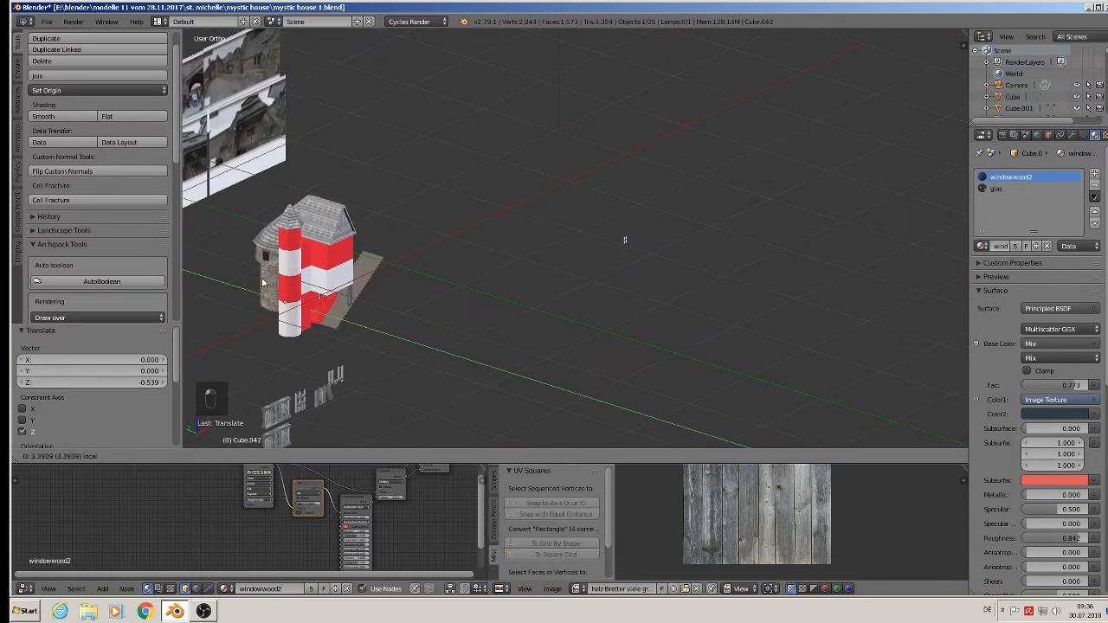
left_click_drag(292, 290, 355, 341)
scroll(320, 306, "up", 9)
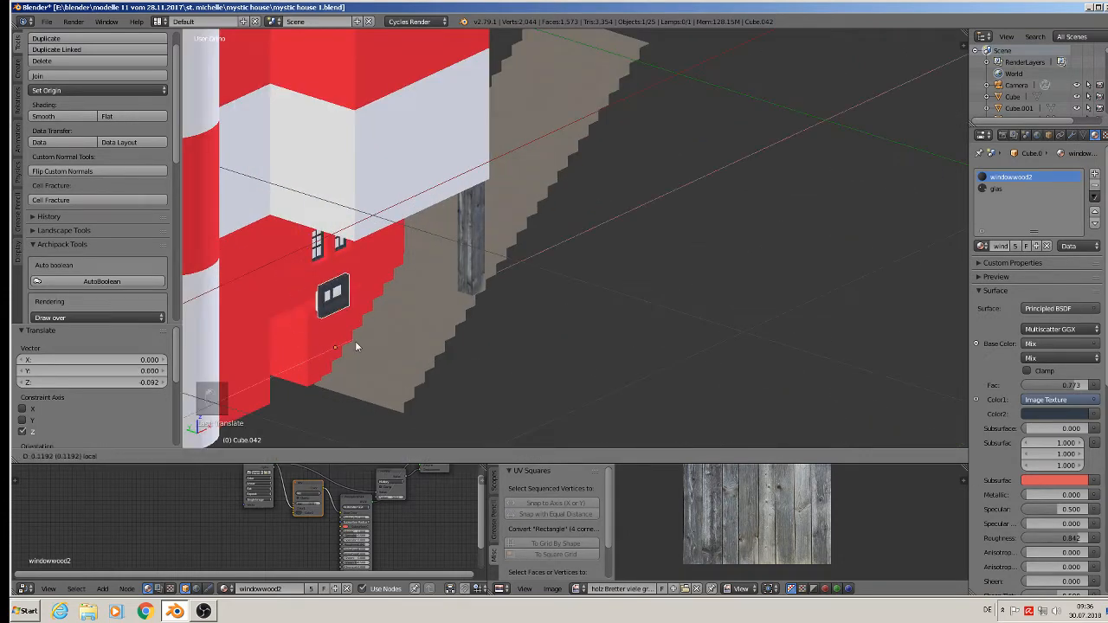
Scale the two-pane window down uniformly and move it 0.086 along Y into the wall.
scroll(350, 333, "up", 7)
key("s")
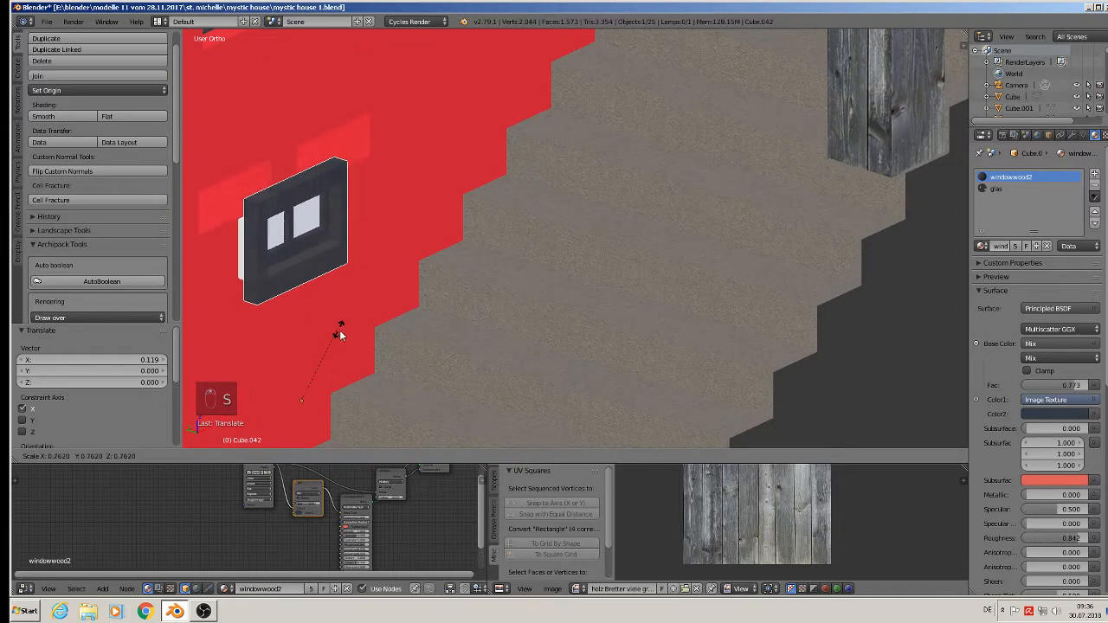
left_click(301, 385)
left_click_drag(302, 382, 924, 232)
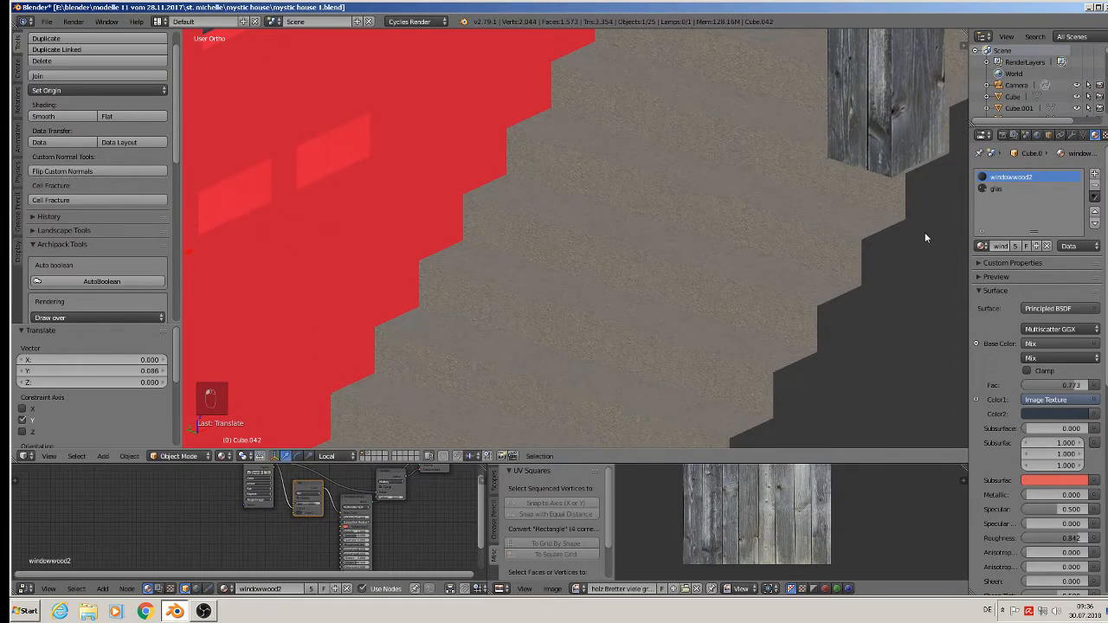
middle_click_drag(481, 192, 645, 258, "shift")
Align the two-pane window with the left lower wall opening and scale it by 1.180 along X to span the opening.
left_click_drag(443, 318, 507, 318)
middle_click_drag(507, 318, 434, 274)
left_click_drag(486, 343, 490, 343)
left_click_drag(538, 383, 540, 386)
key("s")
key("x")
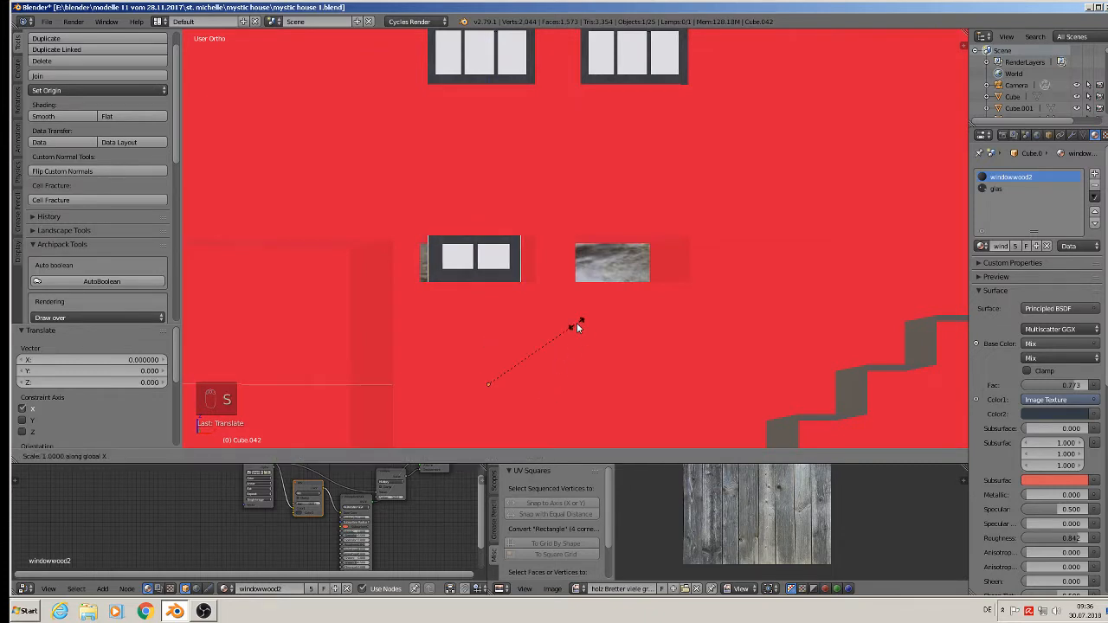
left_click(606, 339)
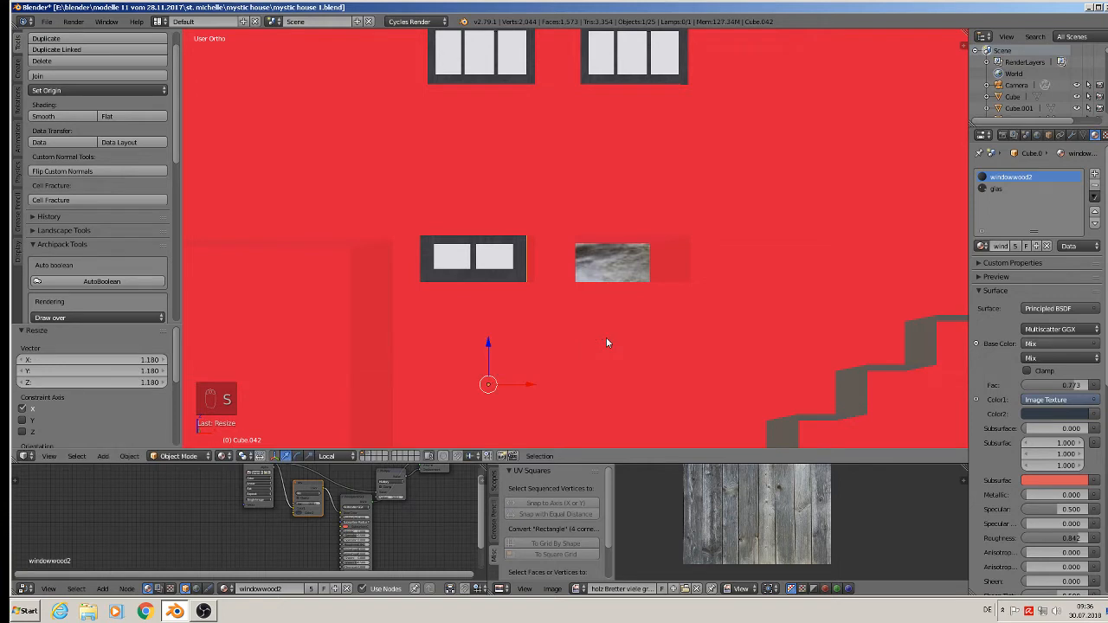
Undo the two-pane window's X scaling, enlarge it uniformly by 1.136 and realign it with the left lower opening.
key("ctrl+z")
key("s")
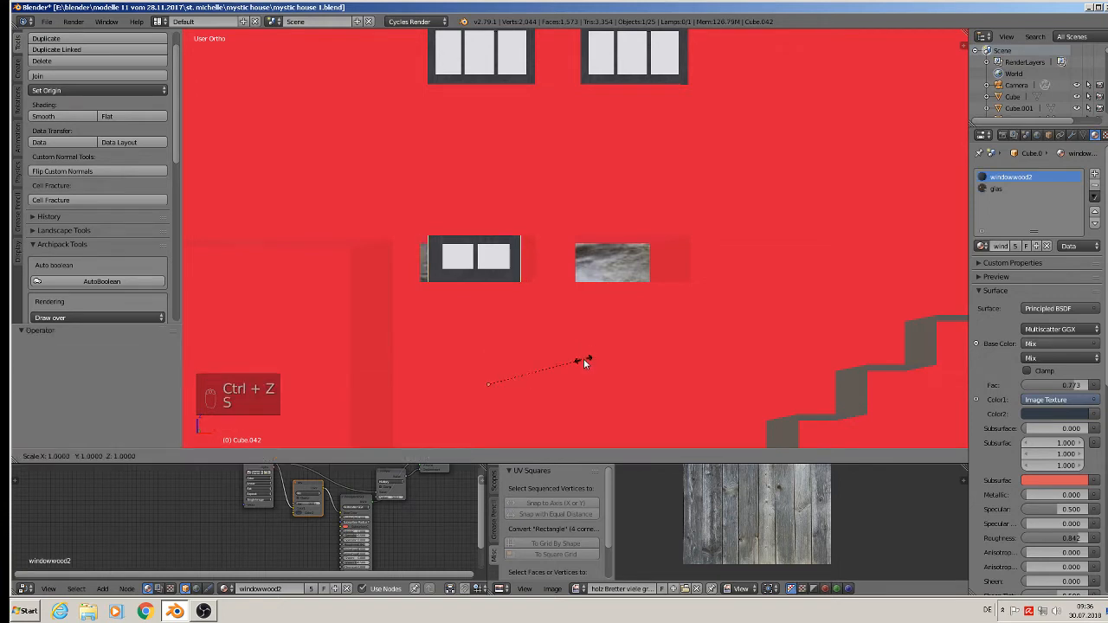
left_click(599, 372)
key("s")
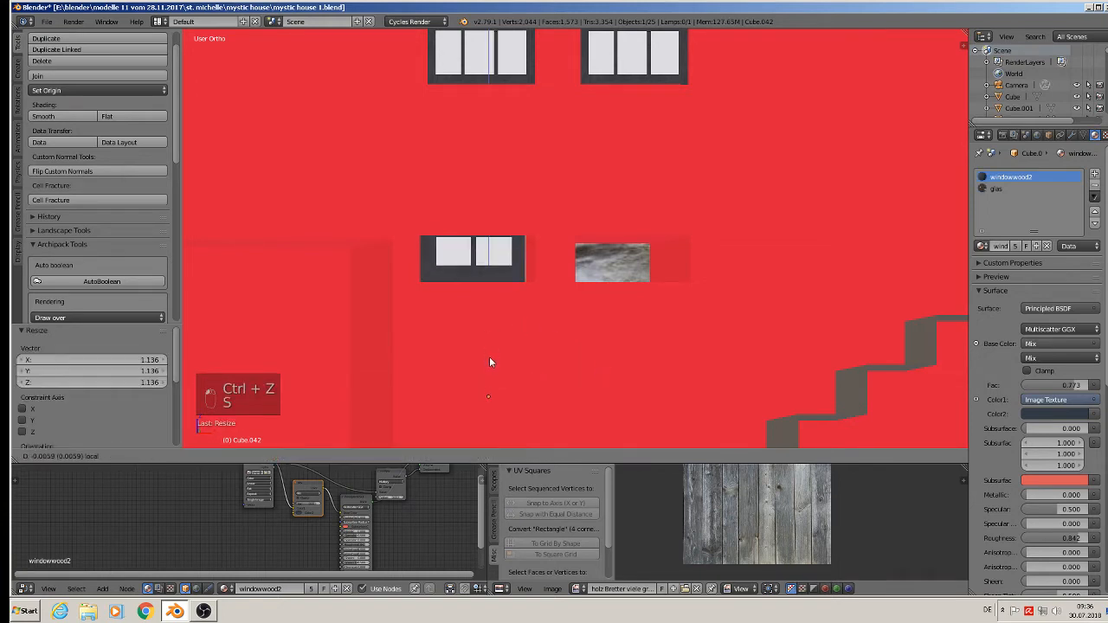
left_click(486, 371)
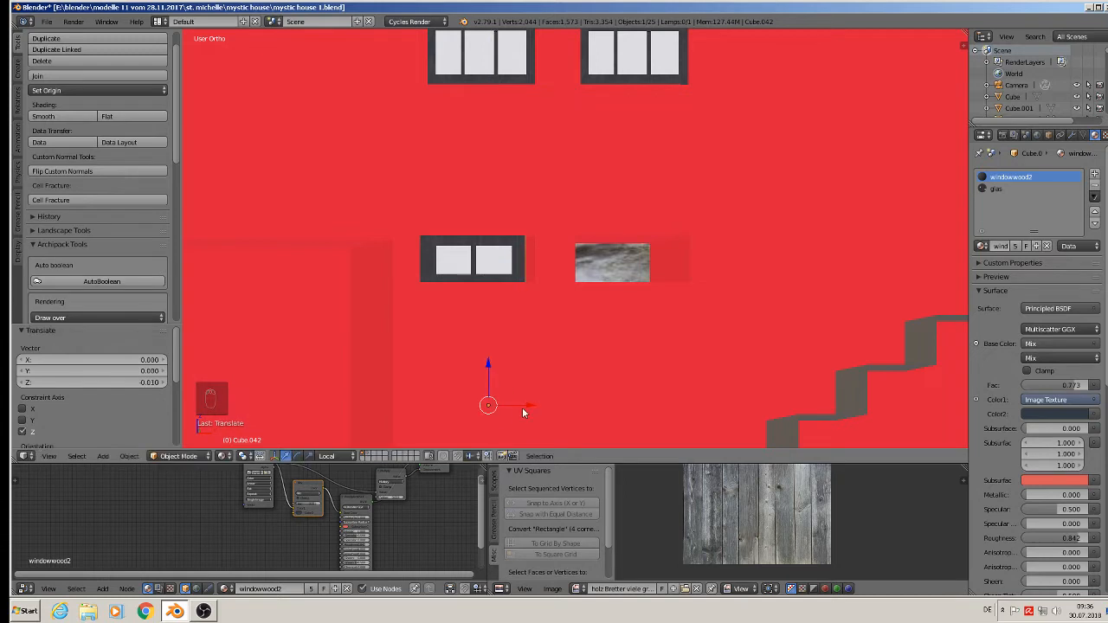
left_click_drag(522, 407, 520, 405)
left_click_drag(486, 374, 488, 372)
key("shift+d")
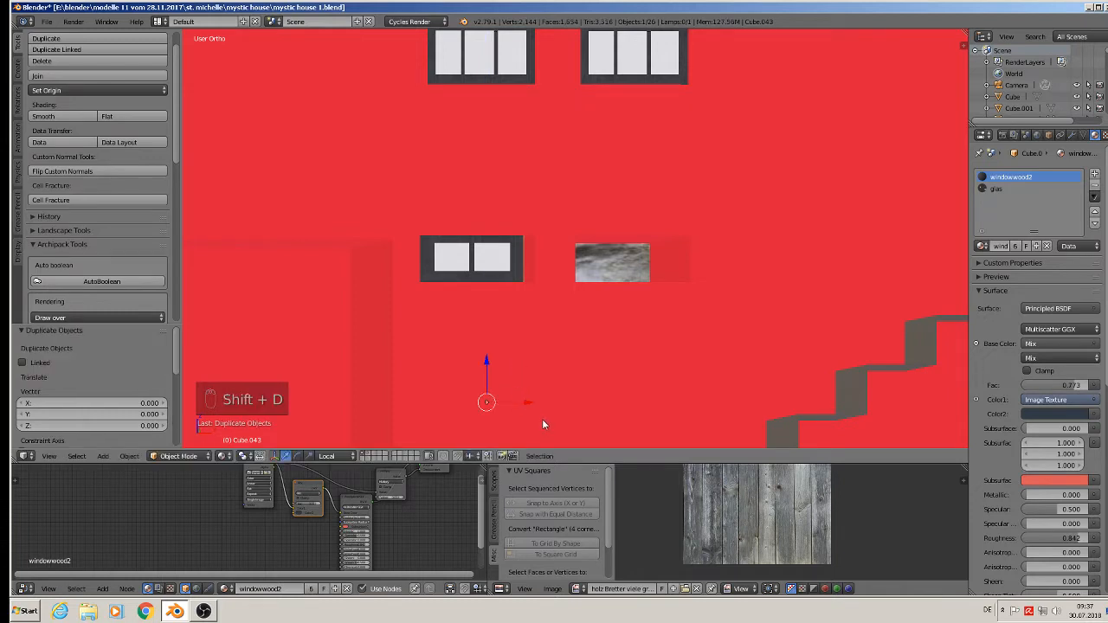
left_click(661, 407)
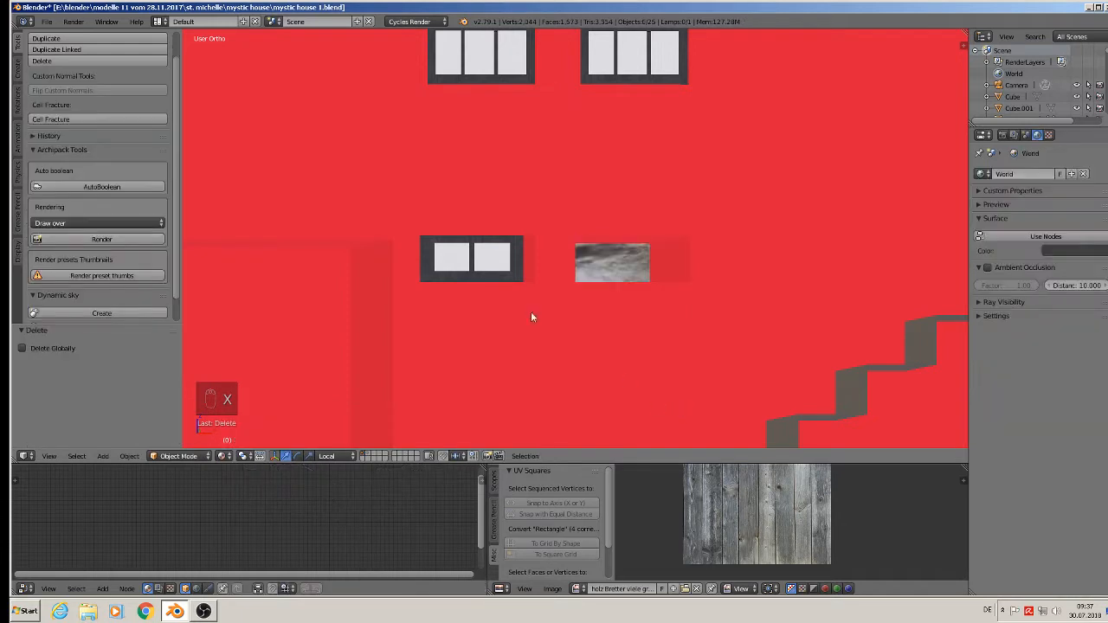
right_click(487, 269)
Scale the two-pane window by 1.162 along X to span its opening and set it 0.006 deeper along Y.
left_click_drag(533, 403, 532, 396)
middle_click_drag(532, 401, 537, 366)
left_click_drag(517, 400, 529, 401)
key("s")
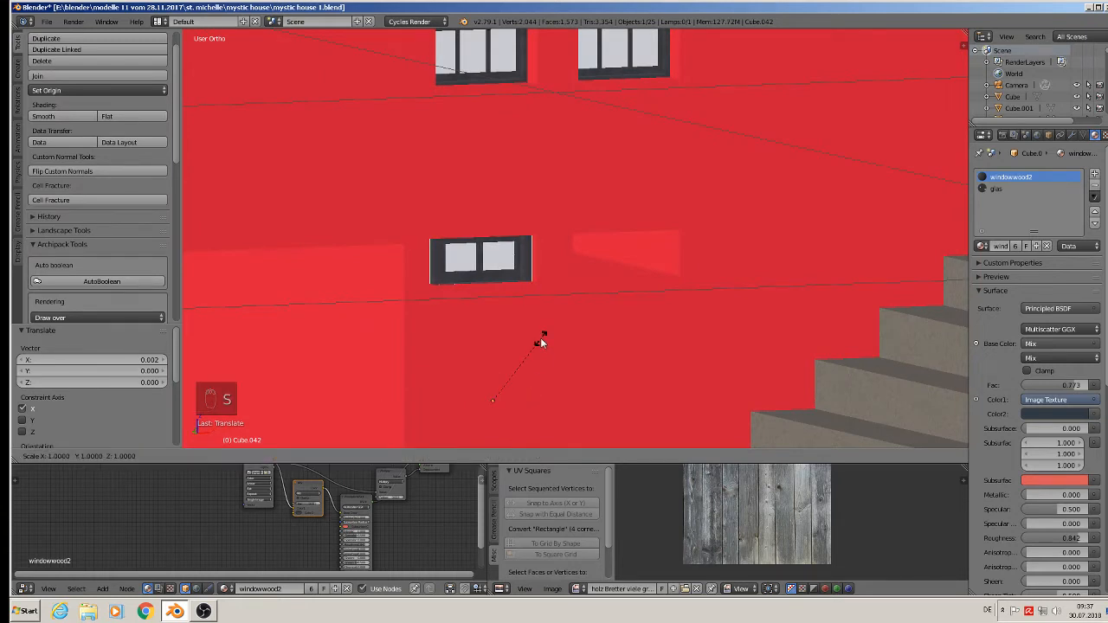
key("x")
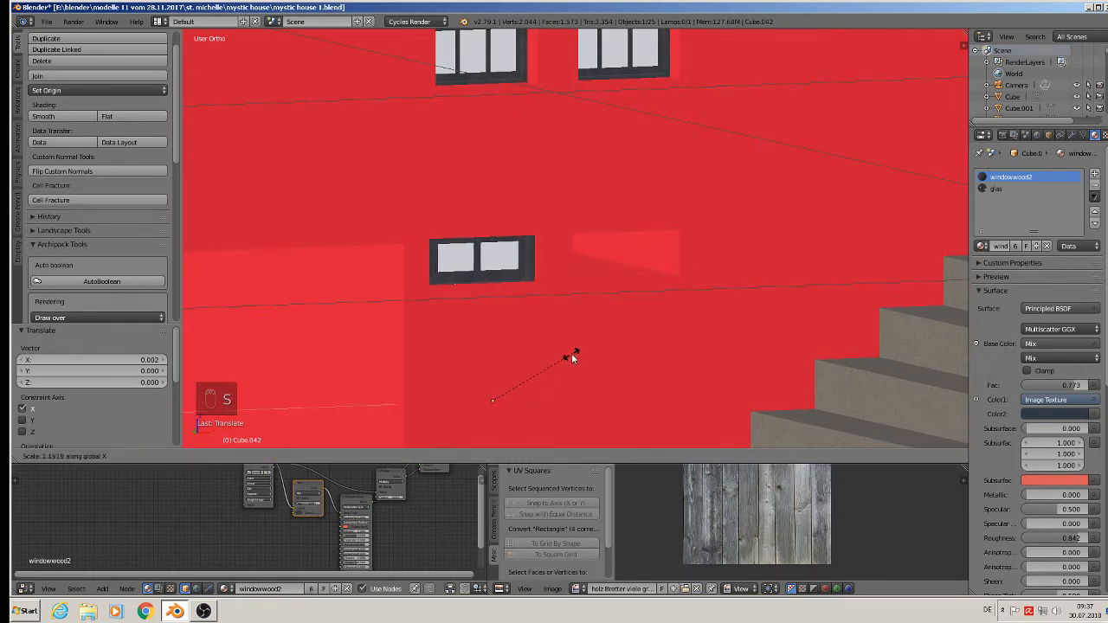
left_click(565, 351)
middle_click_drag(559, 349, 543, 382)
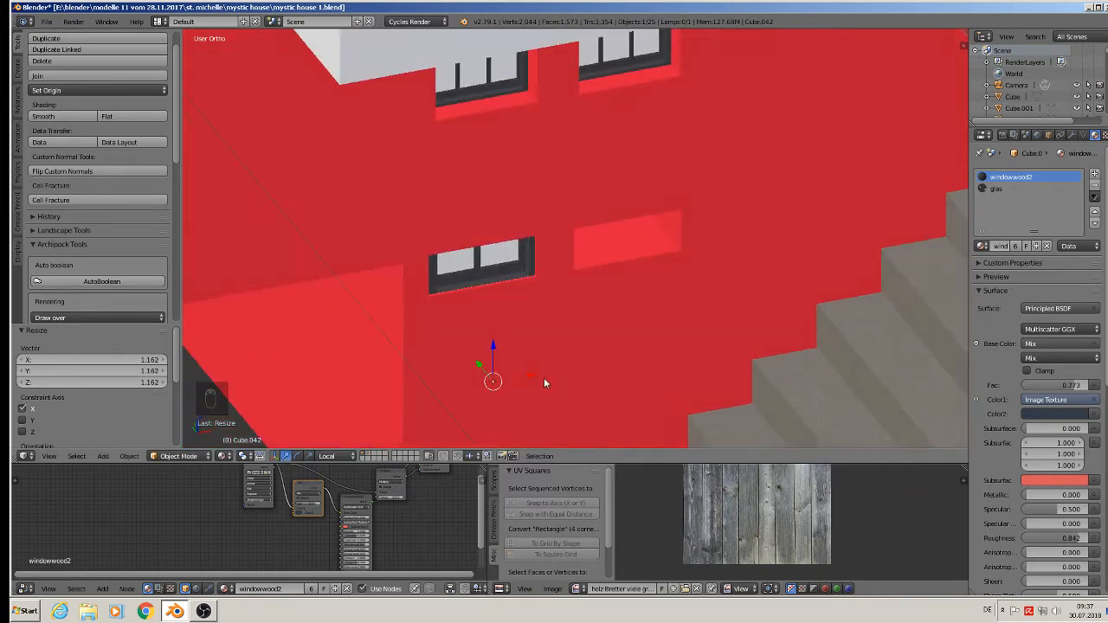
left_click_drag(480, 364, 475, 358)
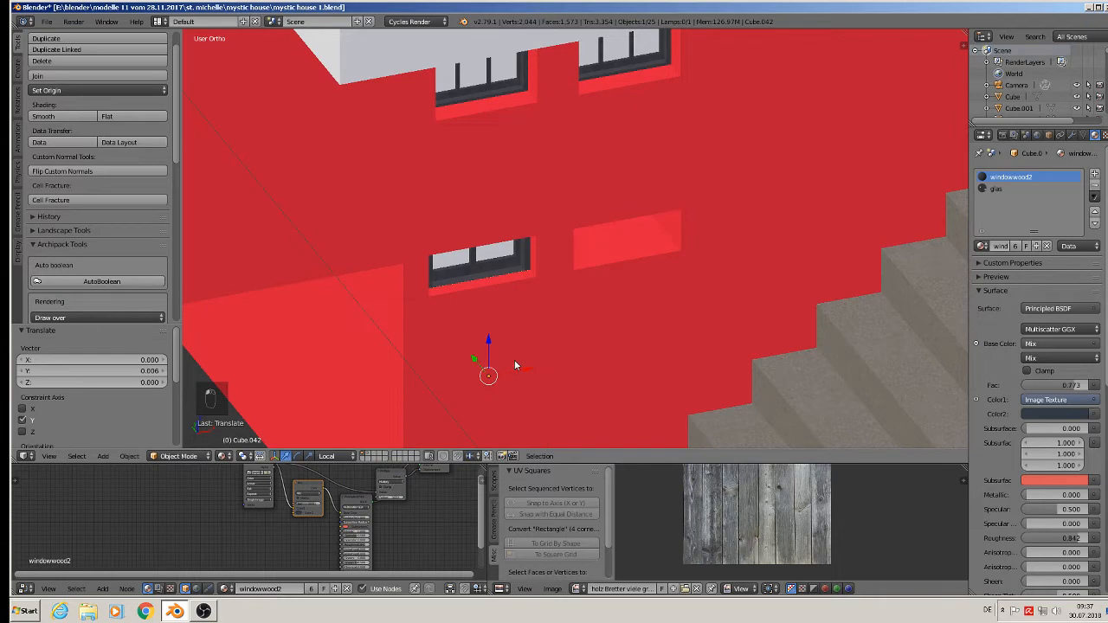
Duplicate the two-pane window and move the copy 0.075 along X into the right lower opening.
key("shift+d")
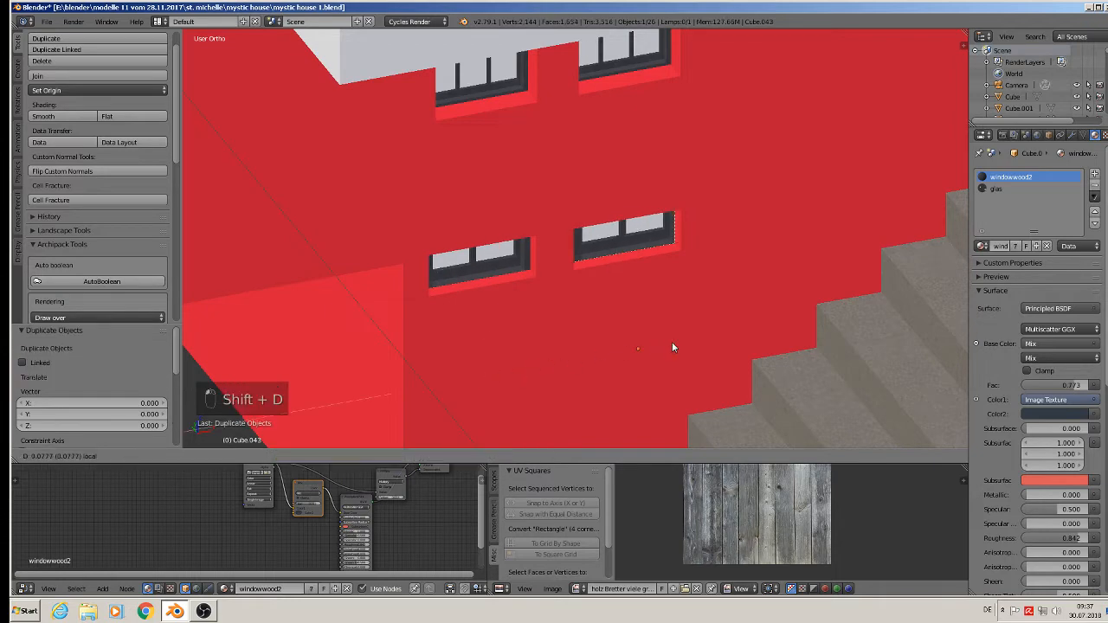
left_click(665, 344)
middle_click_drag(666, 346, 620, 319)
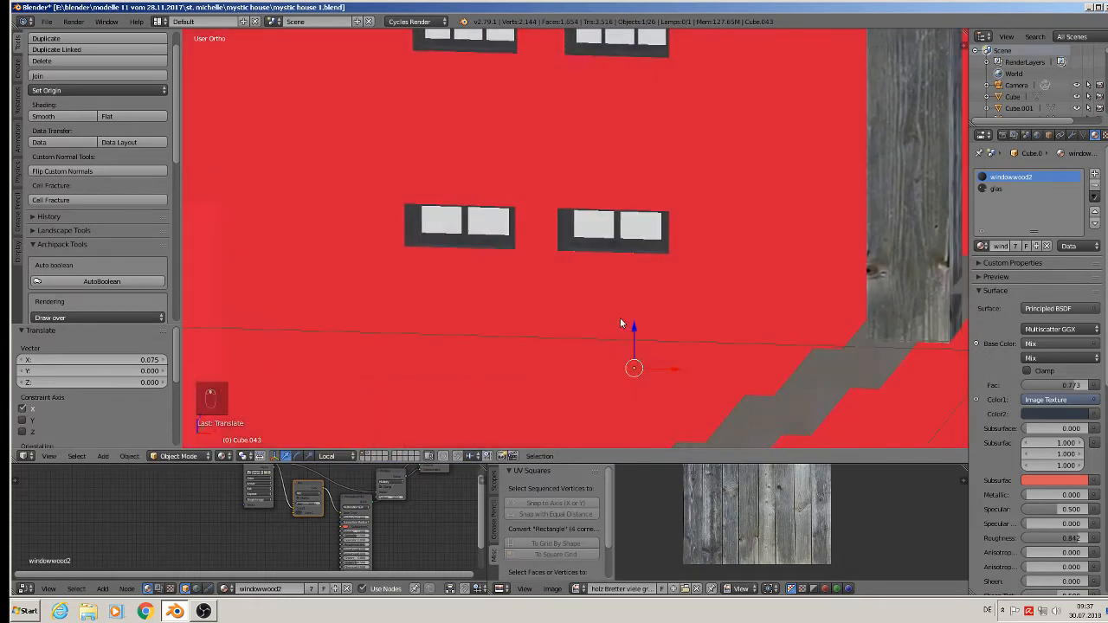
Save the house file under its existing name.
scroll(627, 311, "down", 10)
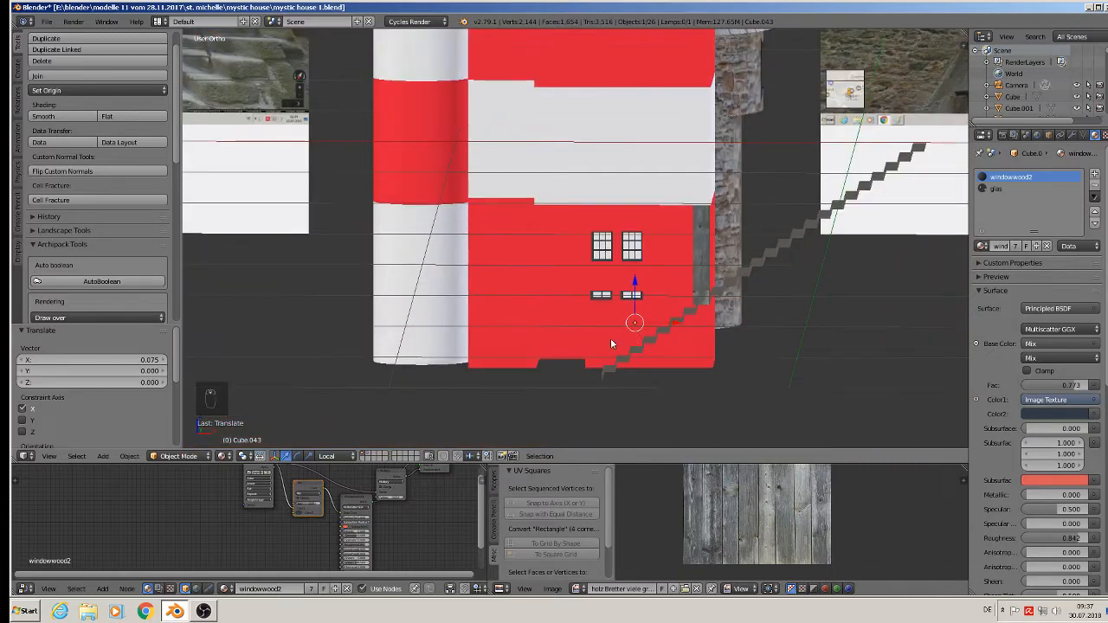
scroll(610, 341, "down", 4)
left_click(46, 21)
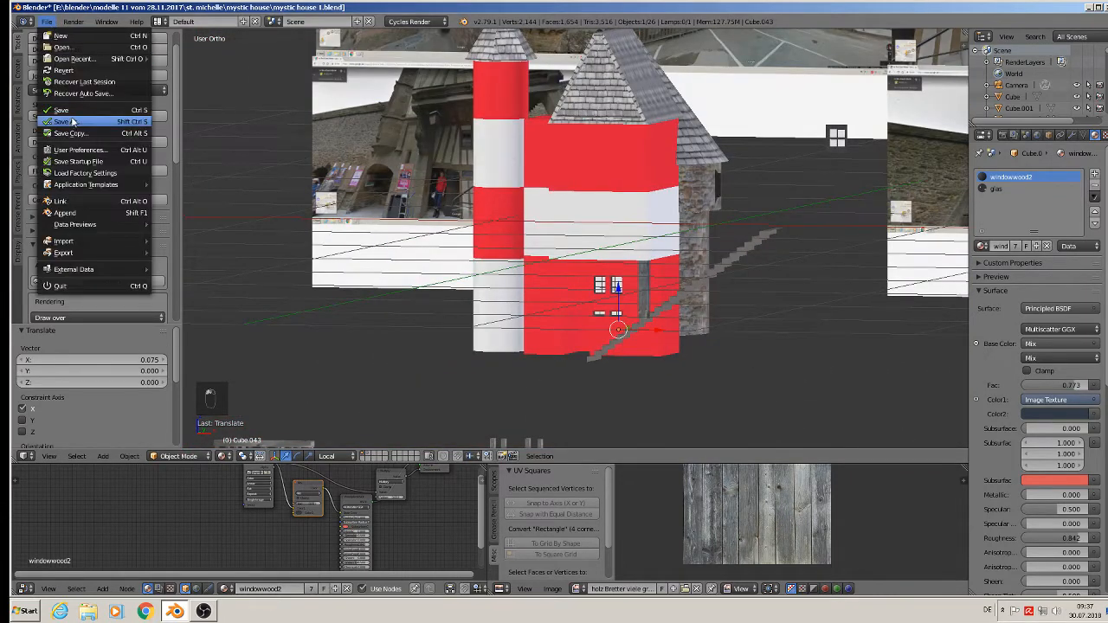
left_click(73, 112)
Raise the small timber frame with two slanted braces 0.630 along Z to the level of the house base.
scroll(811, 192, "down", 3)
middle_click_drag(855, 205, 759, 162, "shift")
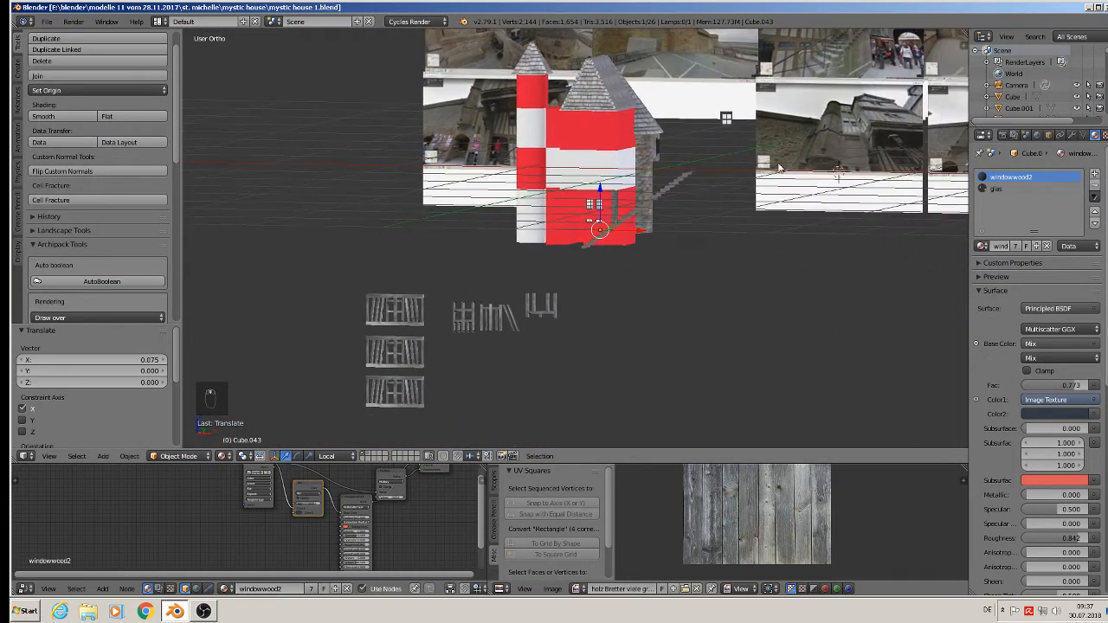
scroll(778, 167, "up", 3)
scroll(429, 313, "down", 2)
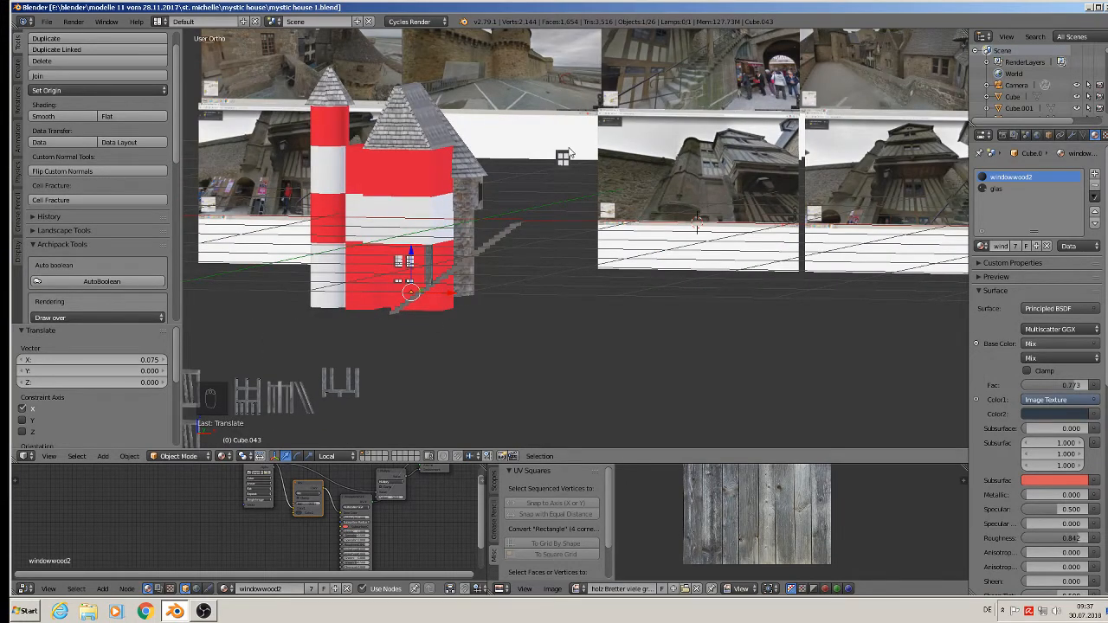
middle_click_drag(567, 154, 767, 156, "shift")
scroll(762, 174, "up", 6)
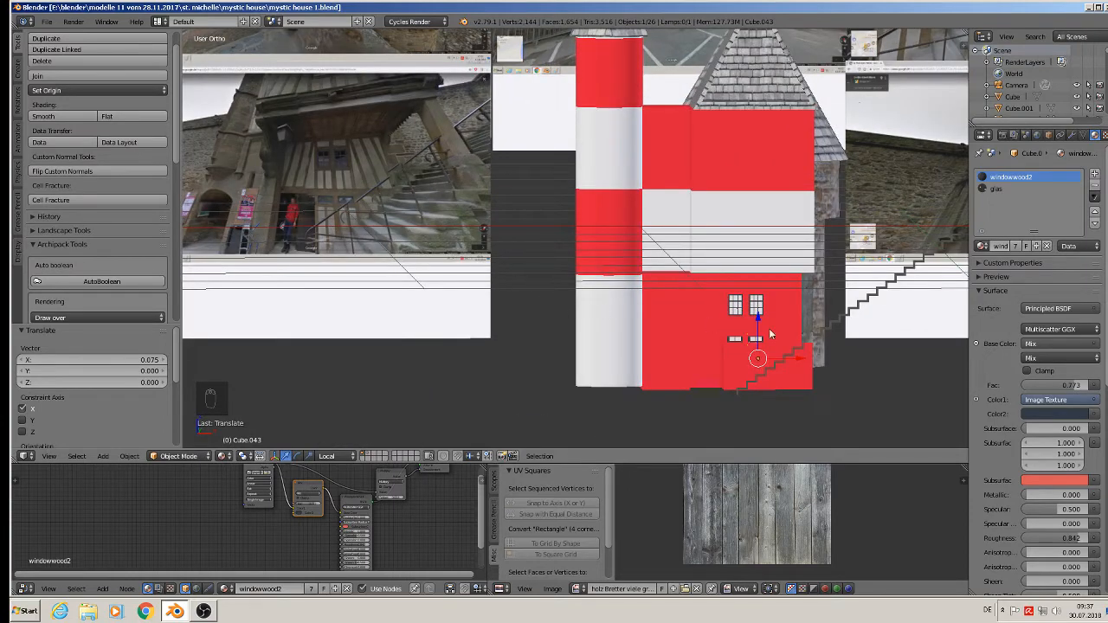
middle_click_drag(860, 328, 802, 98, "shift")
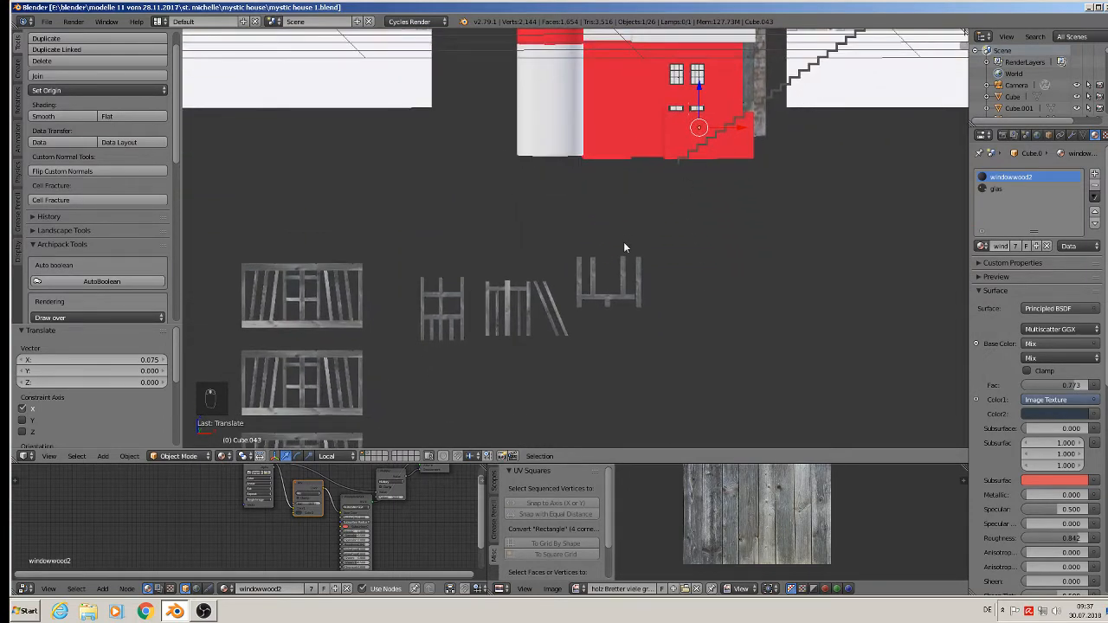
left_click(511, 301)
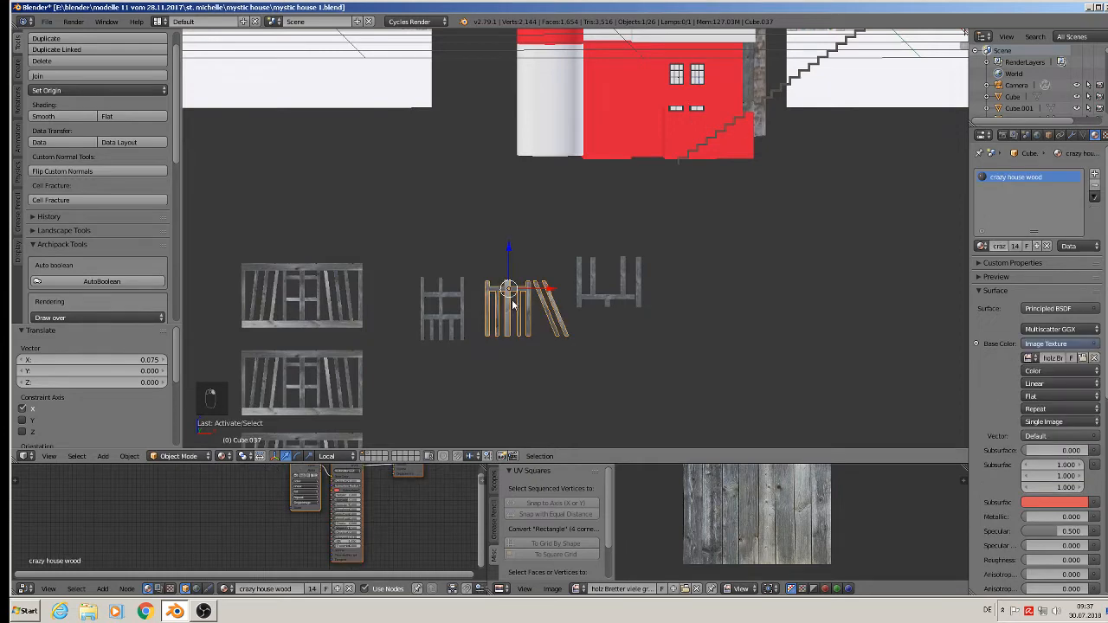
left_click_drag(509, 248, 536, 73)
Slide the braced timber frame along X to below the nine-pane windows and 0.516 along Y to the wall.
middle_click_drag(562, 137, 587, 240, "shift")
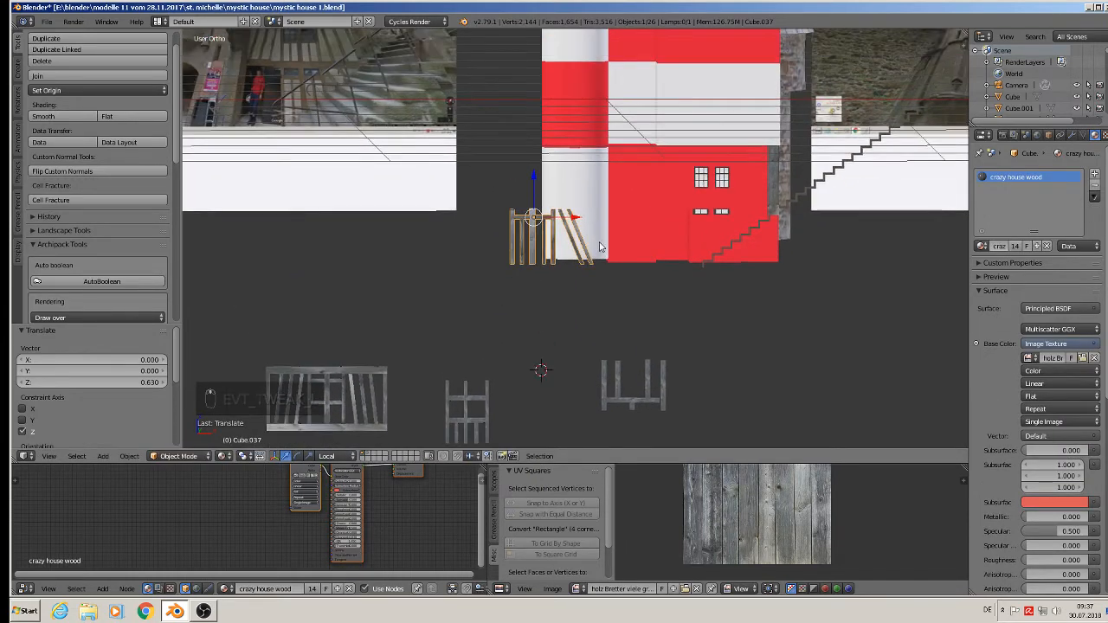
left_click_drag(576, 222, 758, 223)
middle_click_drag(758, 222, 744, 204)
left_click_drag(745, 204, 821, 158)
Fine-tune the braced timber frame around the lower windows, shifting it 0.015 along X and -0.014 along Z.
scroll(821, 158, "up", 2)
scroll(821, 157, "up", 5)
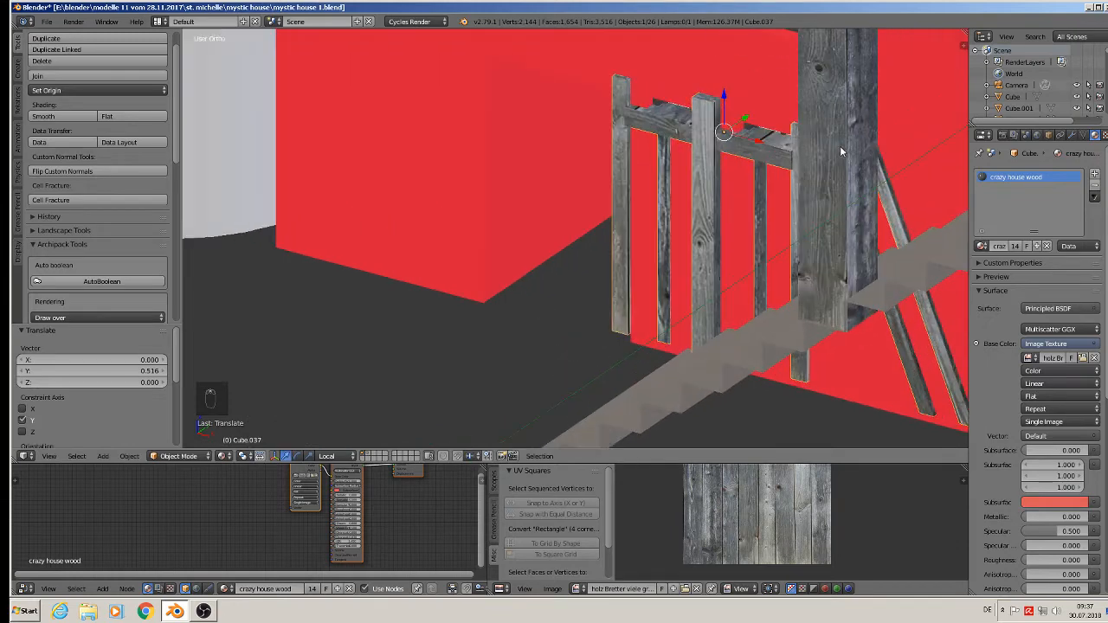
scroll(840, 145, "down", 3)
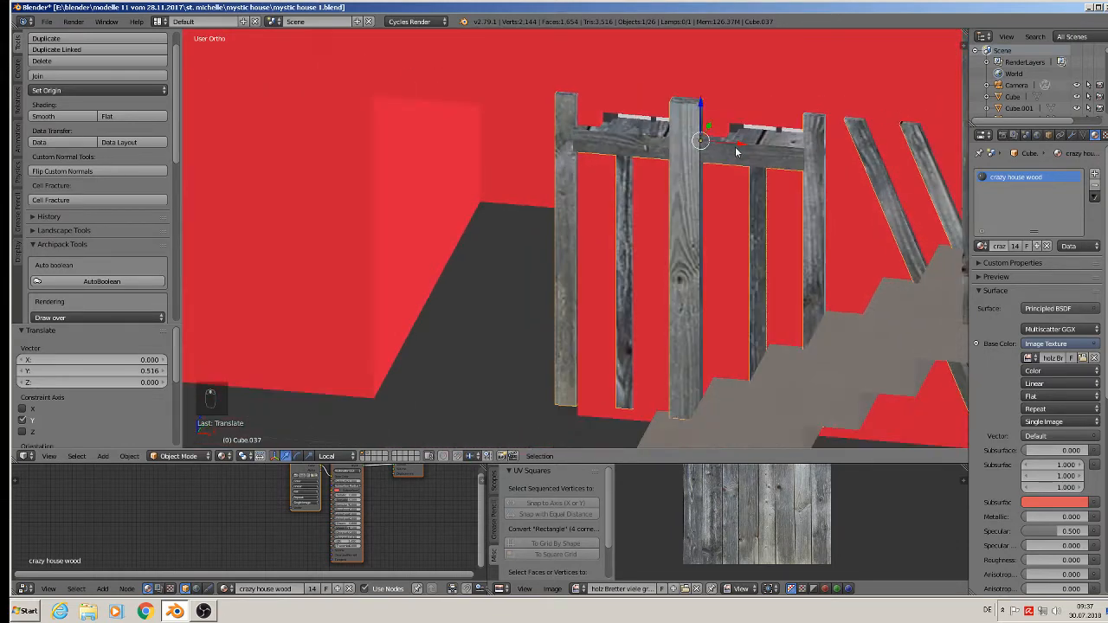
key("g")
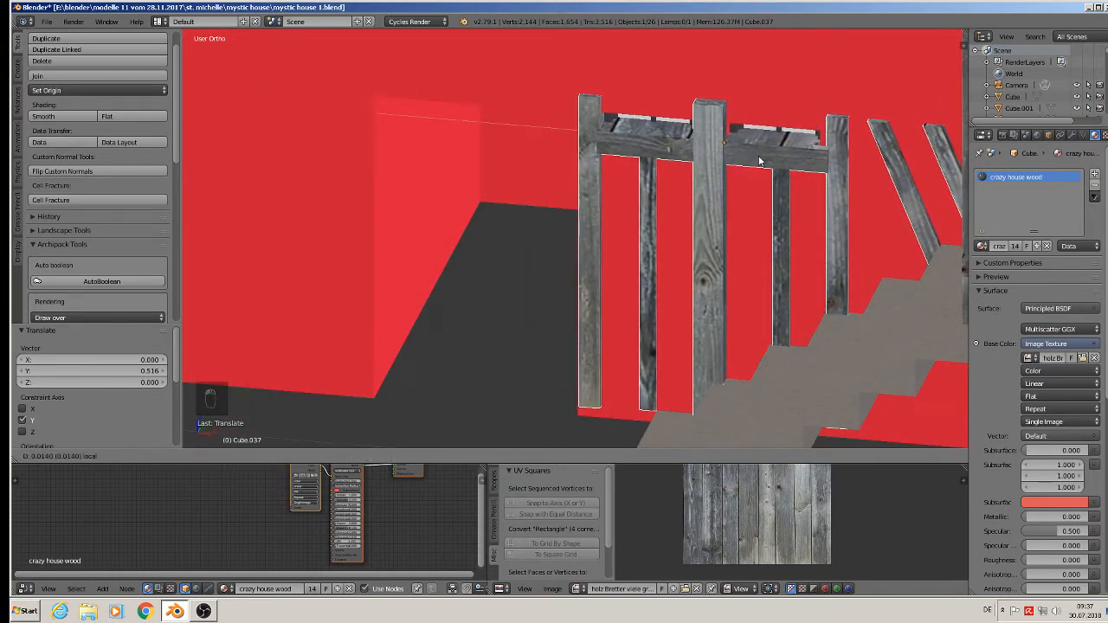
left_click(750, 146)
key("g")
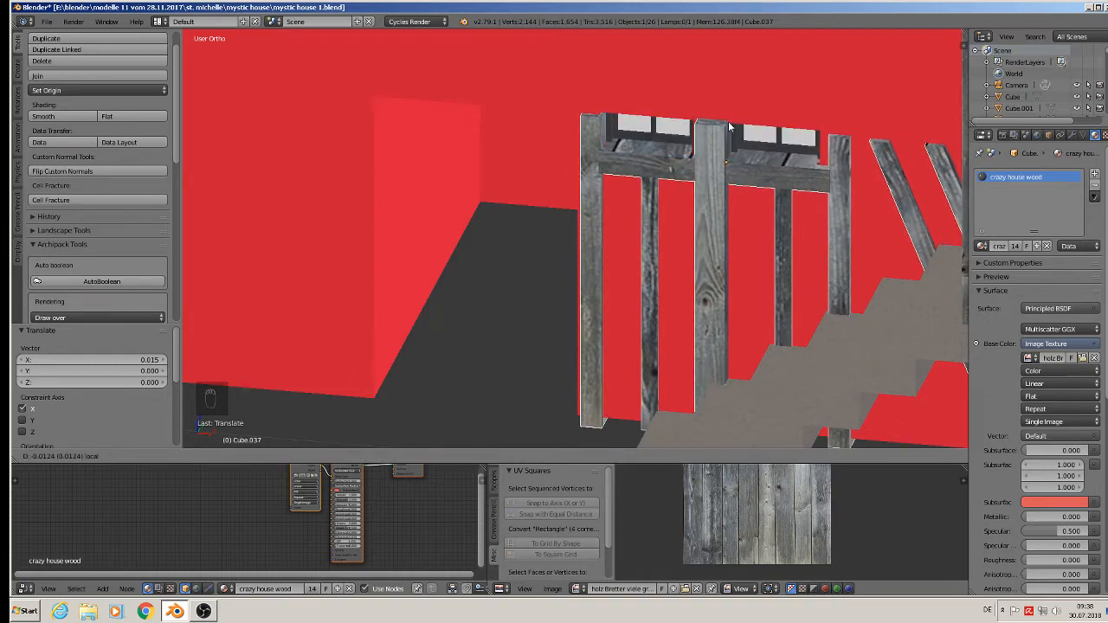
left_click_drag(729, 128, 728, 129)
In front view, move the uppermost wide timber frame over the nine-pane windows, 1.336 along X and 0.785 along Z.
mouse_move(745, 135)
middle_mouse_down()
mouse_move(782, 102)
mouse_move(788, 141)
mouse_move(736, 138)
middle_mouse_up()
scroll(781, 102, "down", 3)
key("KP_1")
scroll(777, 95, "down", 6)
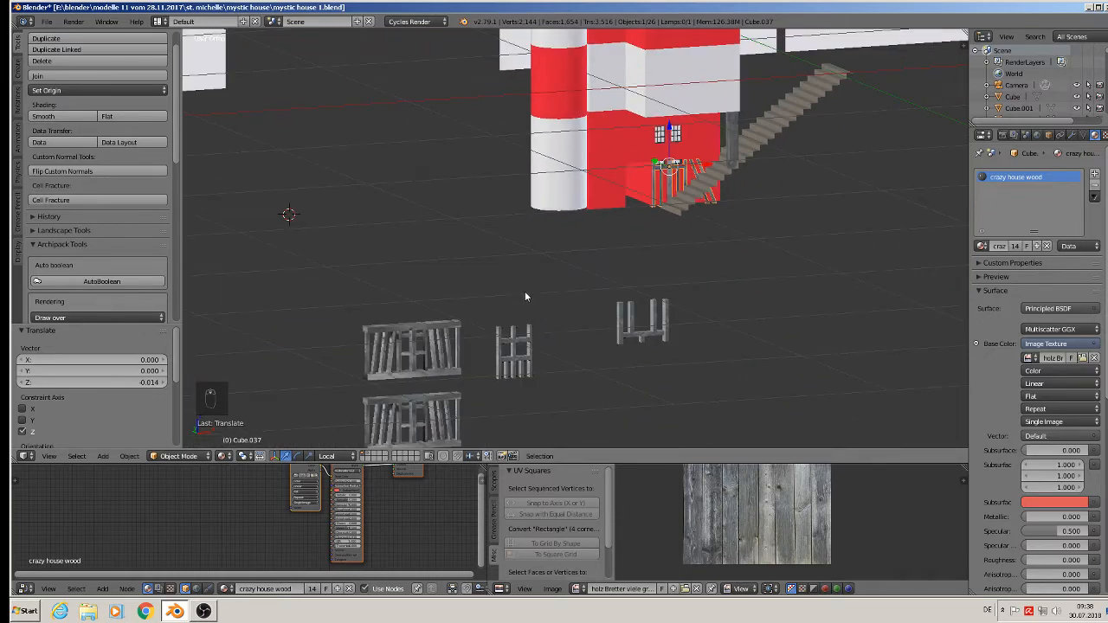
middle_click_drag(520, 317, 485, 326)
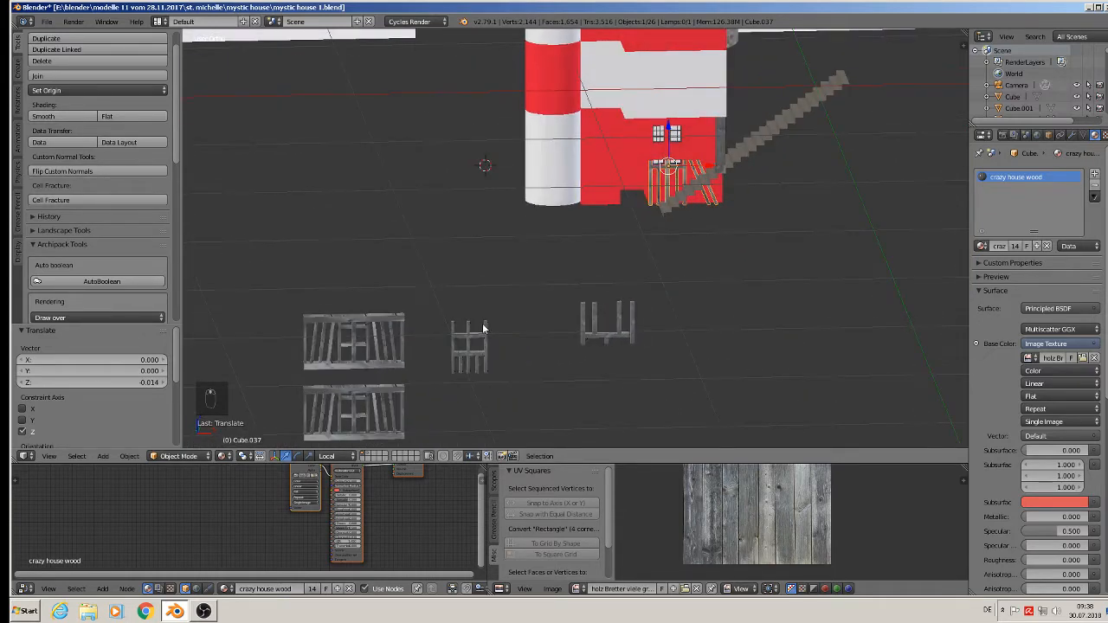
key("KP_1")
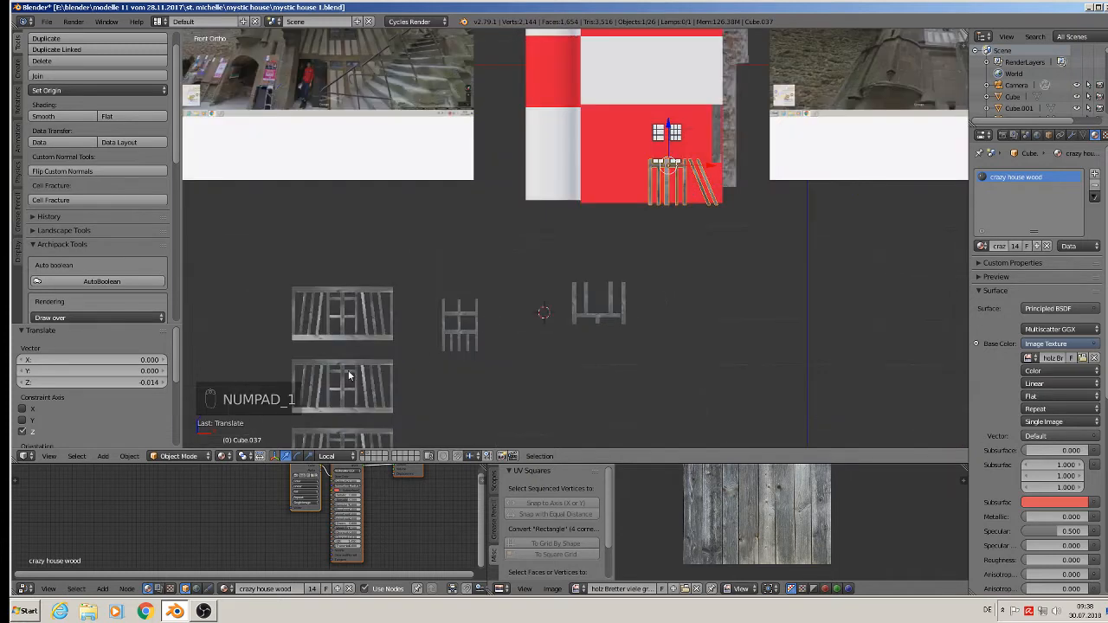
left_click(363, 326)
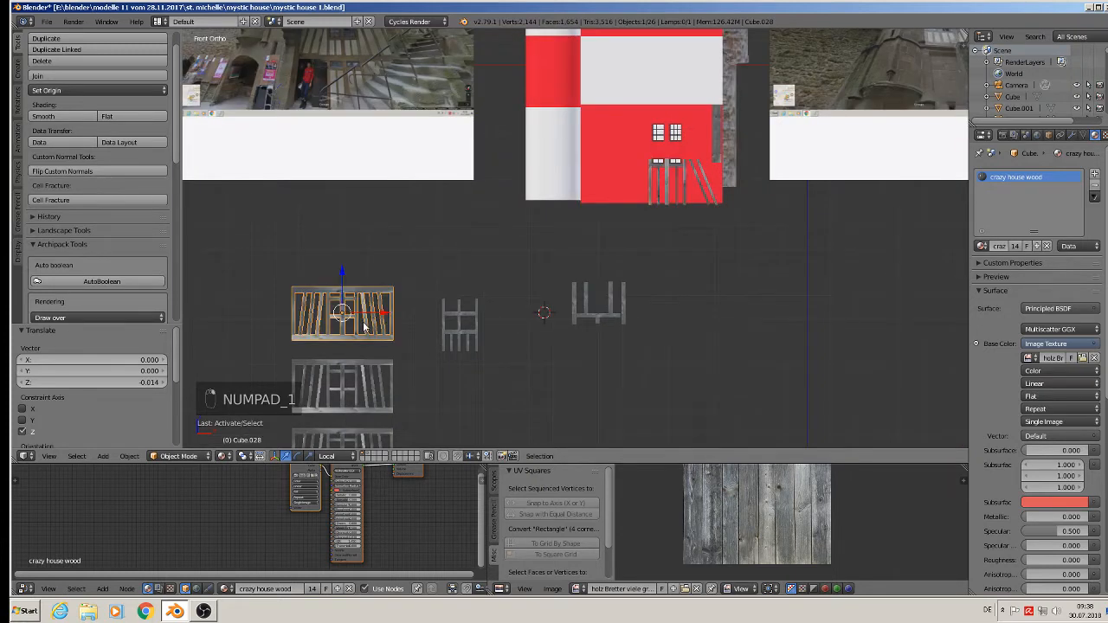
key("g")
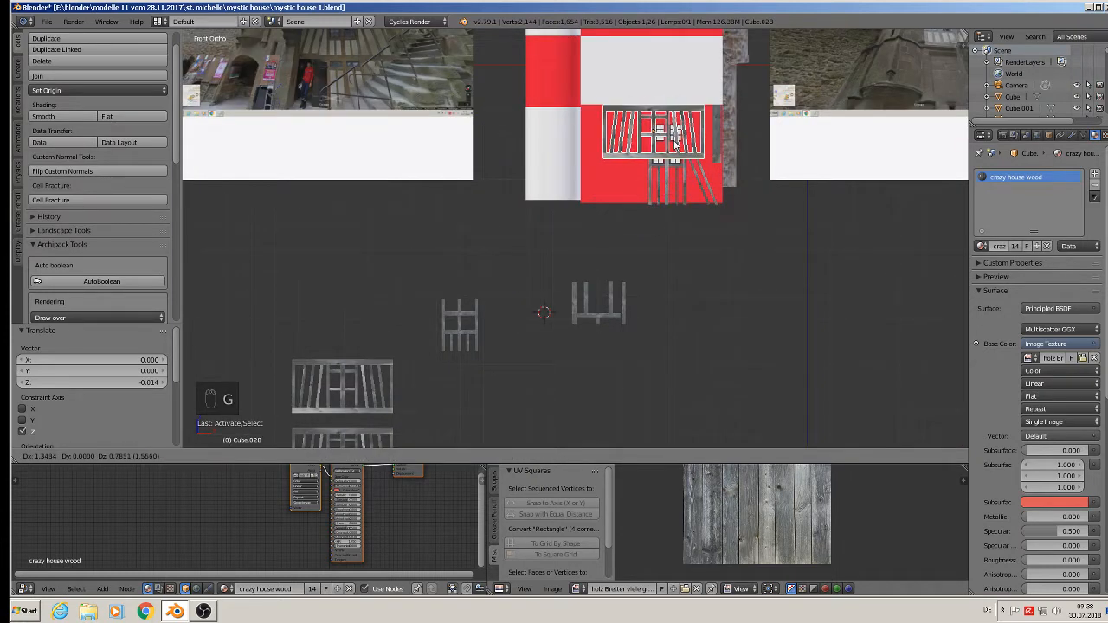
left_click(676, 145)
Move the wide timber frame 0.517 along Y onto the house's front wall under the overhang.
scroll(678, 142, "up", 7)
middle_click_drag(662, 143, 706, 185)
scroll(692, 185, "down", 3)
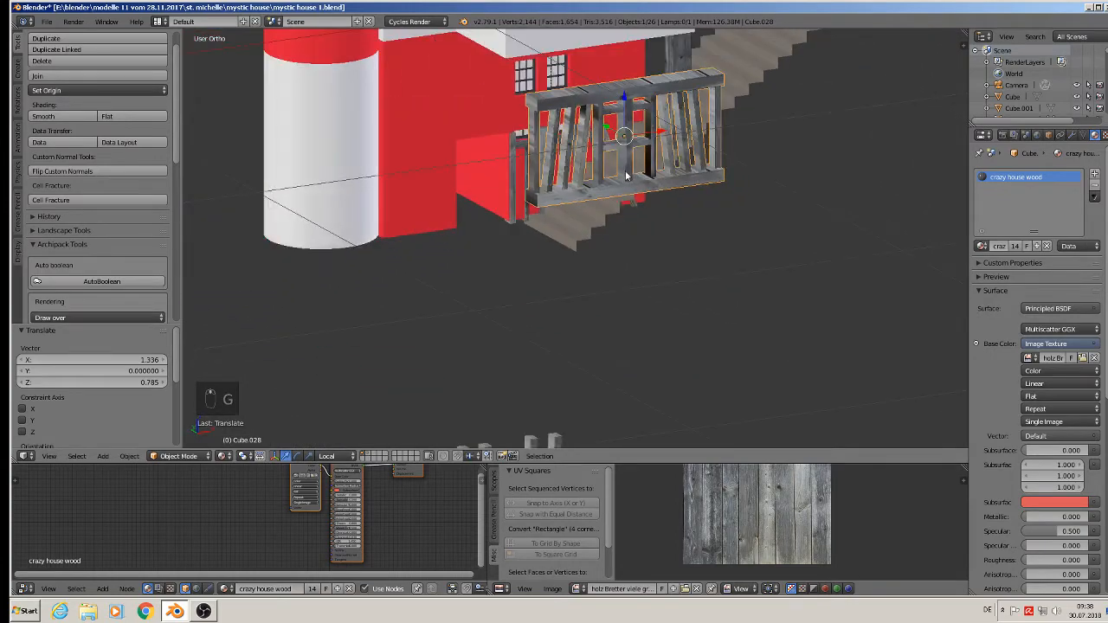
scroll(627, 176, "down", 1)
middle_click_drag(626, 176, 680, 233, "shift")
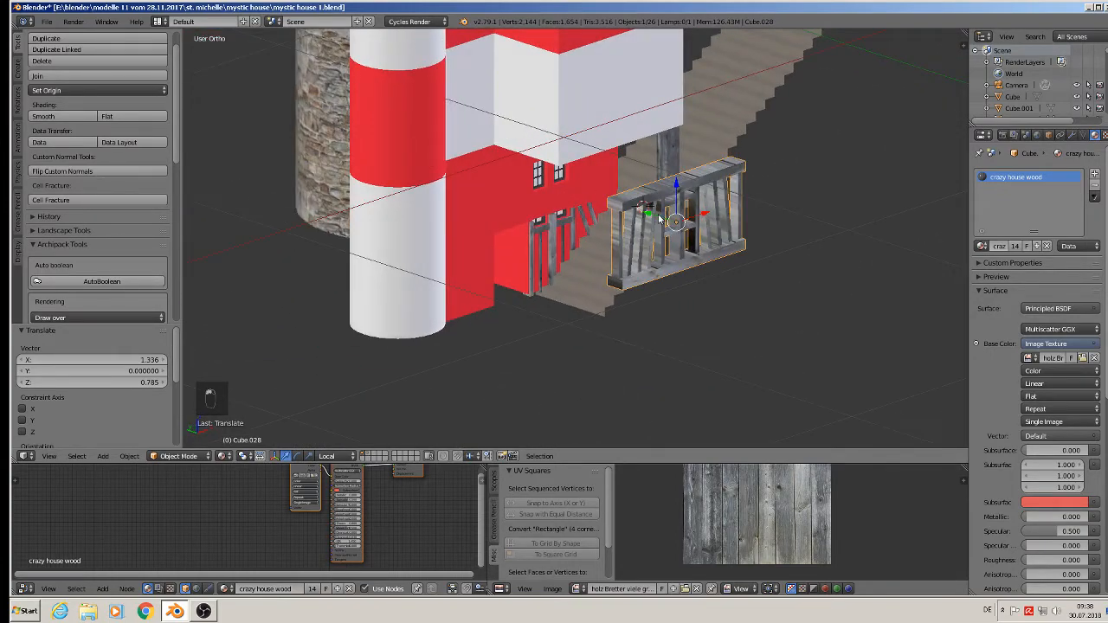
key("g")
key("y")
key("y")
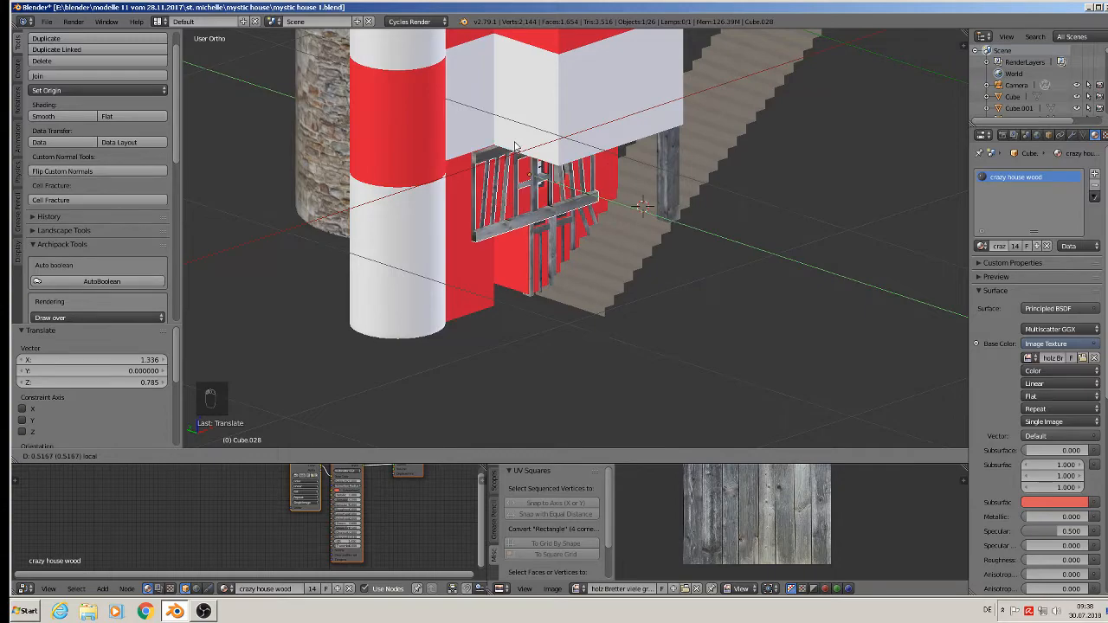
left_click(515, 146)
Shift the wide timber frame 0.083 along X to line it up with the house's front wall.
scroll(515, 145, "up", 5)
key("g")
key("y")
key("y")
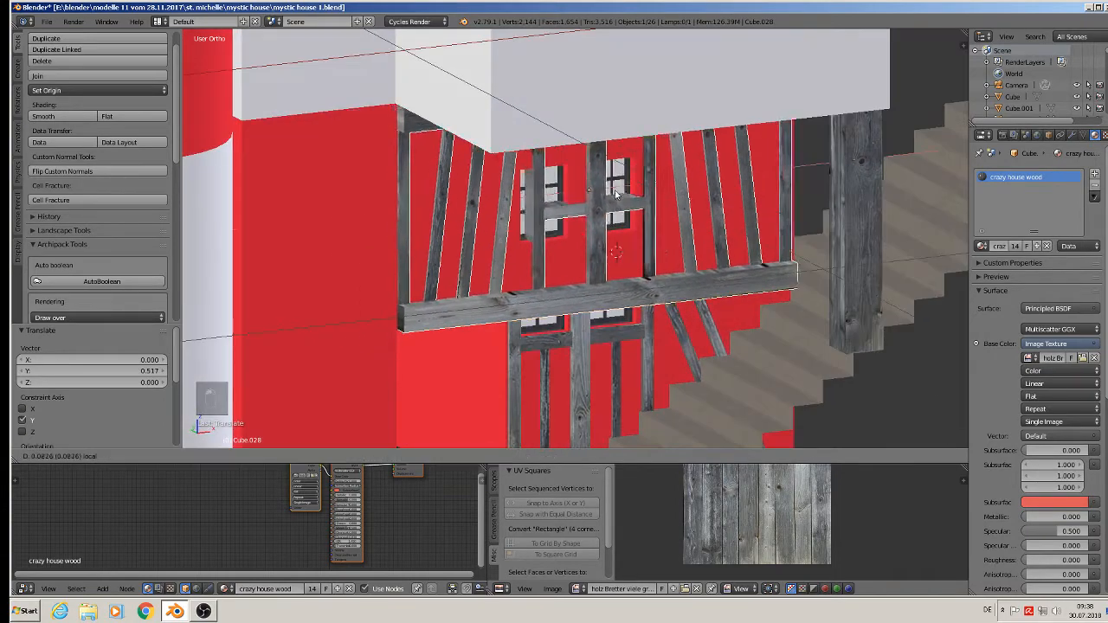
left_click(578, 186)
Move the left nine-pane window 0.020 along X and 0.032 along Z, and the right one about 0.013 along X and 0.033 along Z.
key("KP_1")
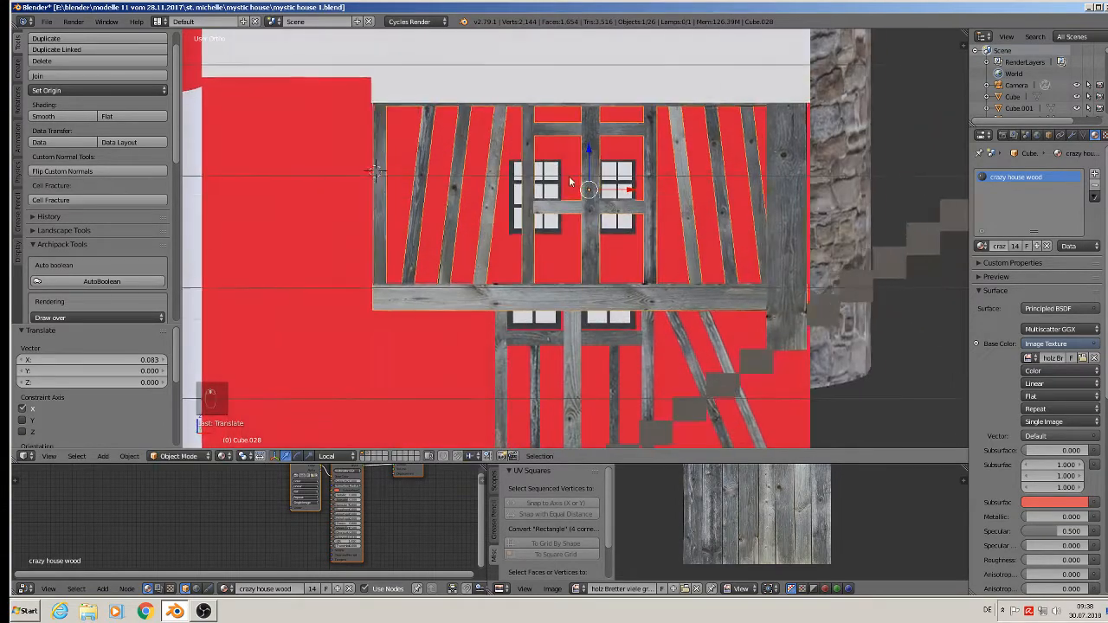
middle_click_drag(571, 182, 605, 187)
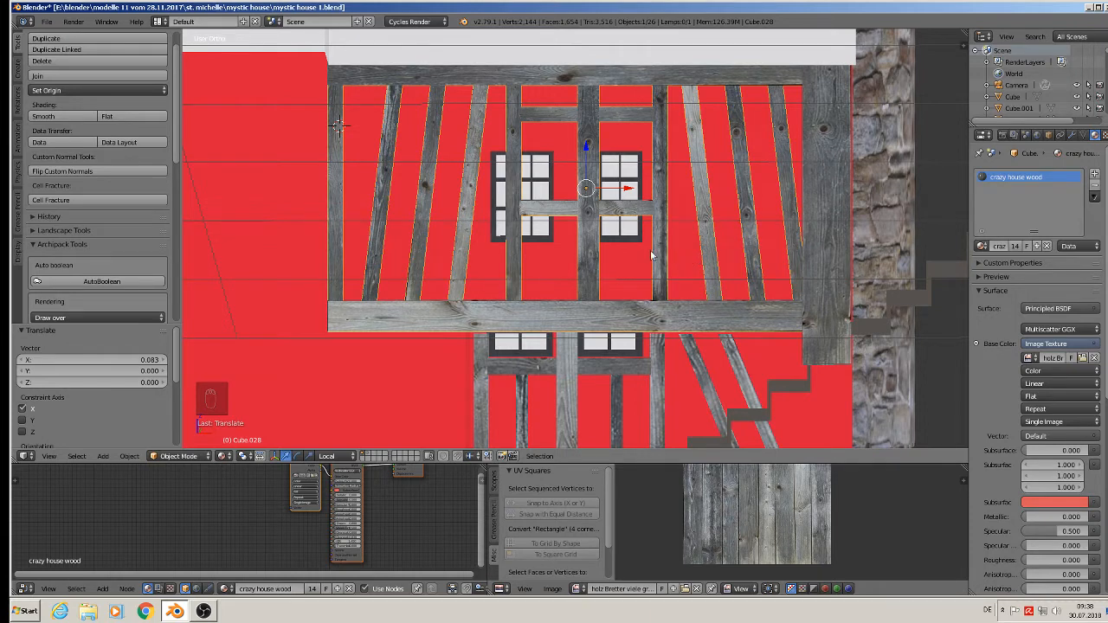
right_click(561, 142)
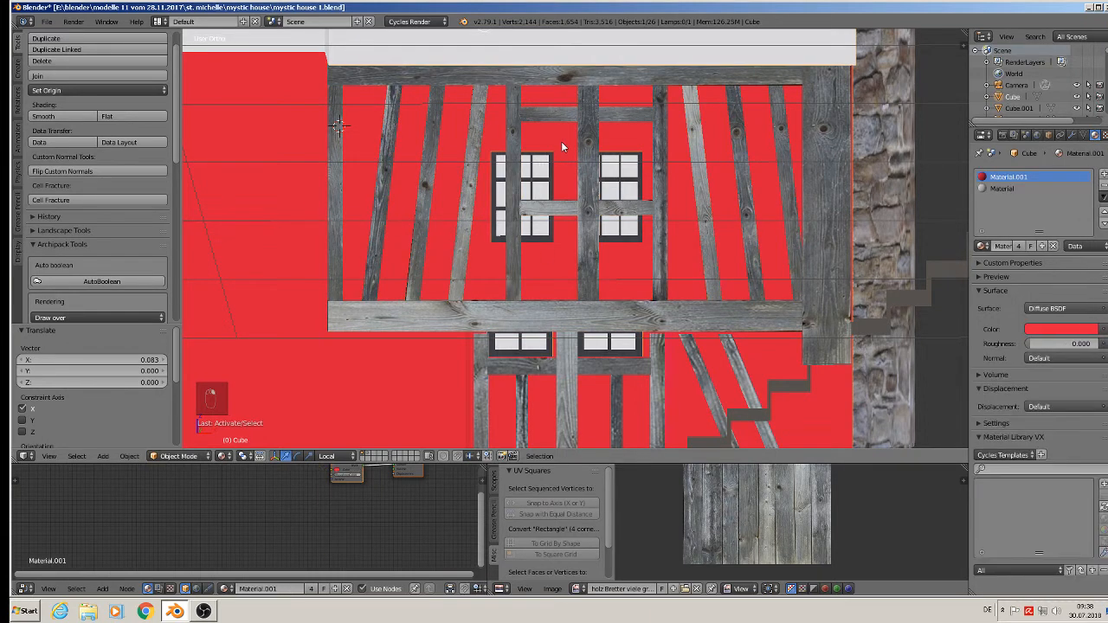
right_click(532, 181)
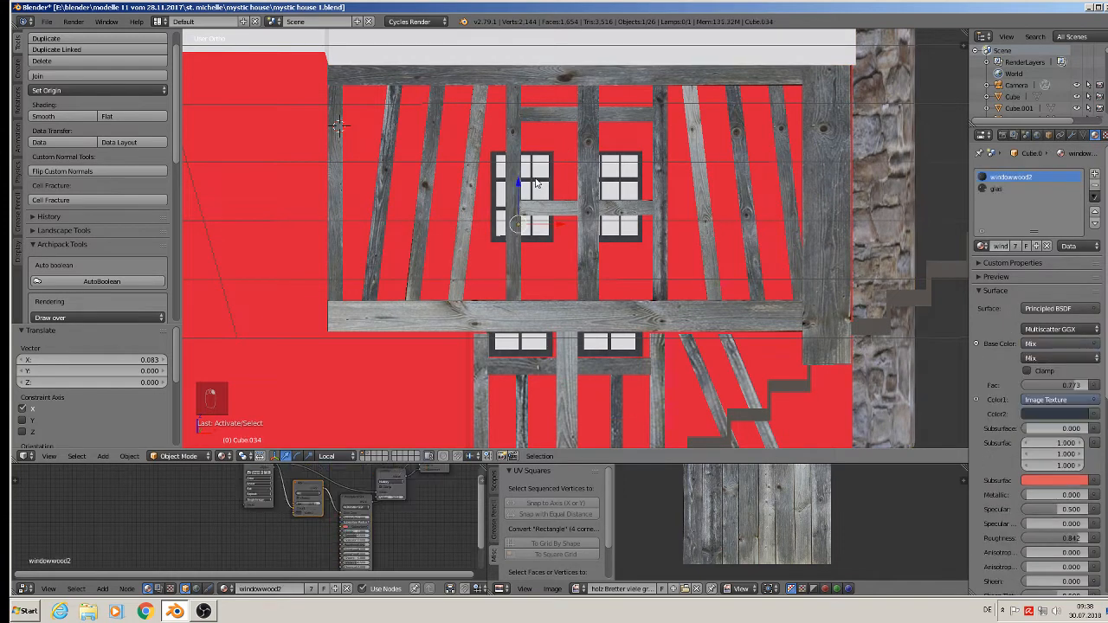
key("g")
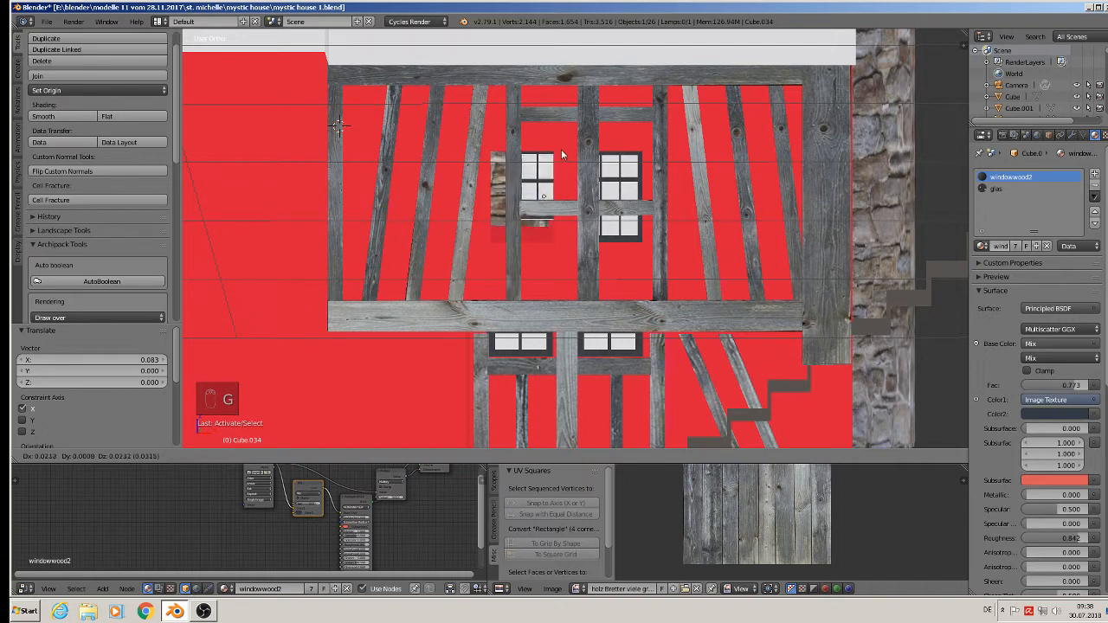
left_click(561, 137)
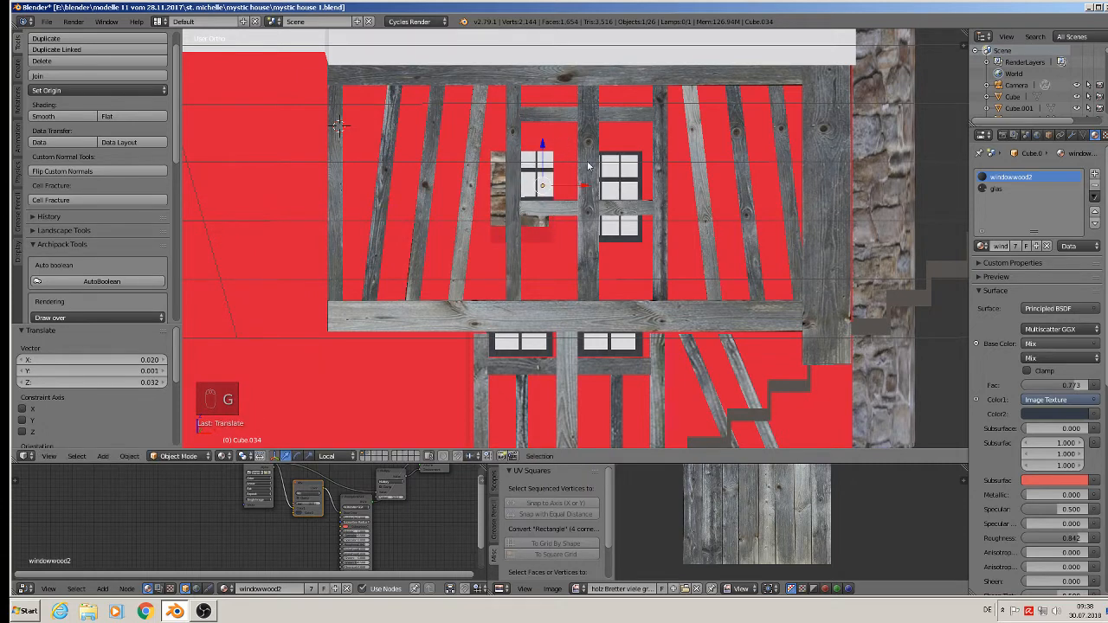
right_click(631, 168)
key("g")
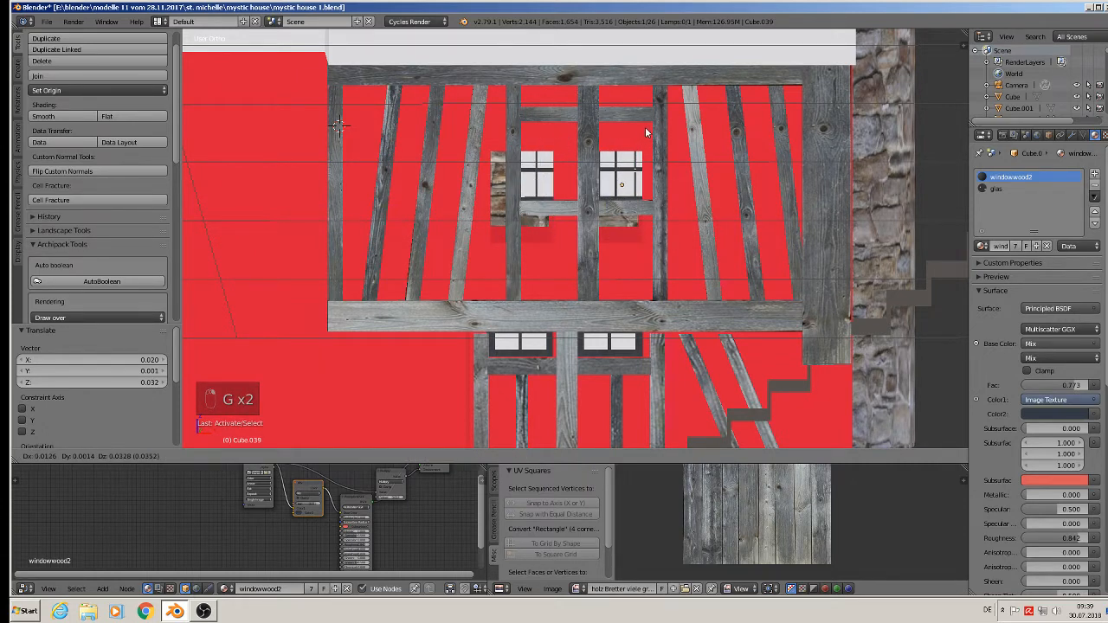
left_click(645, 136)
Edit the house mesh in front view and raise the left upper window opening's vertices 0.032 along Z.
right_click(632, 255)
key("Tab")
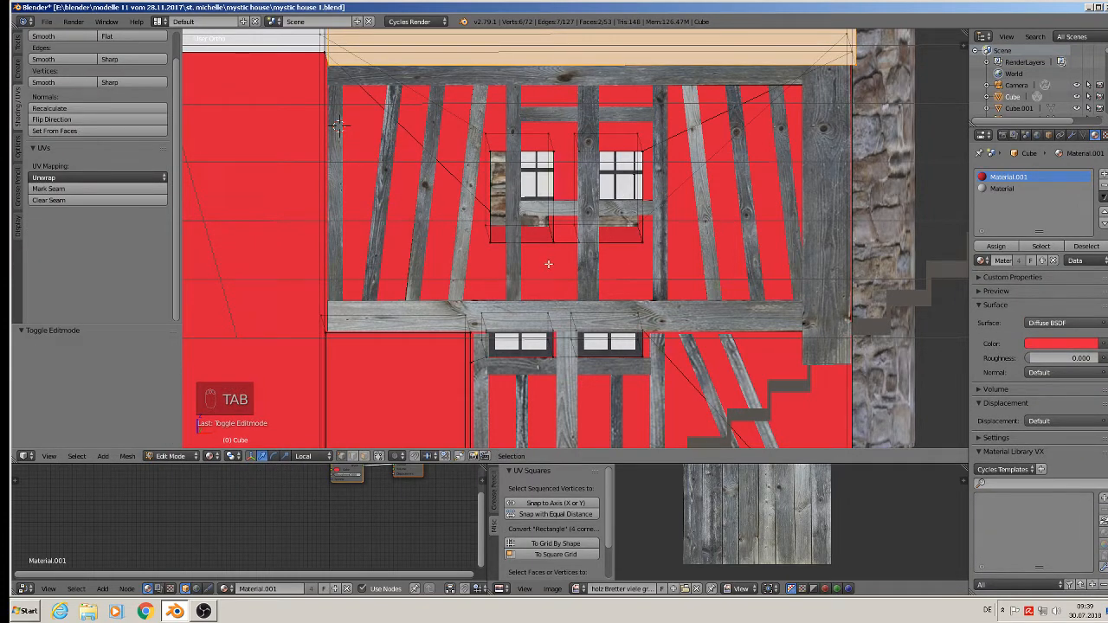
key("KP_1")
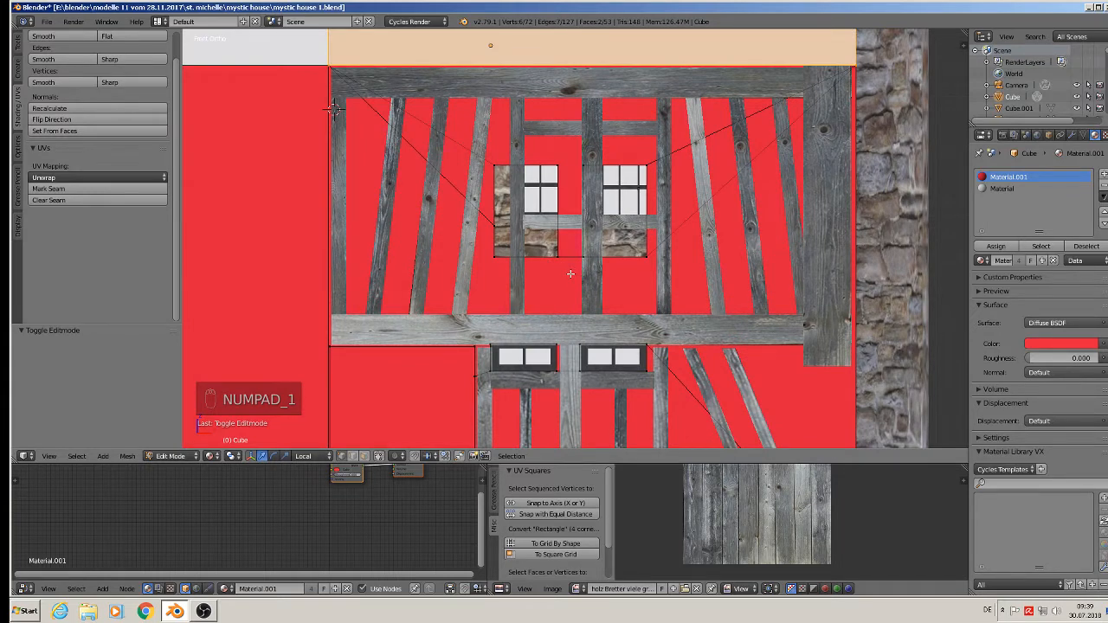
key("b")
left_click_drag(575, 278, 487, 144)
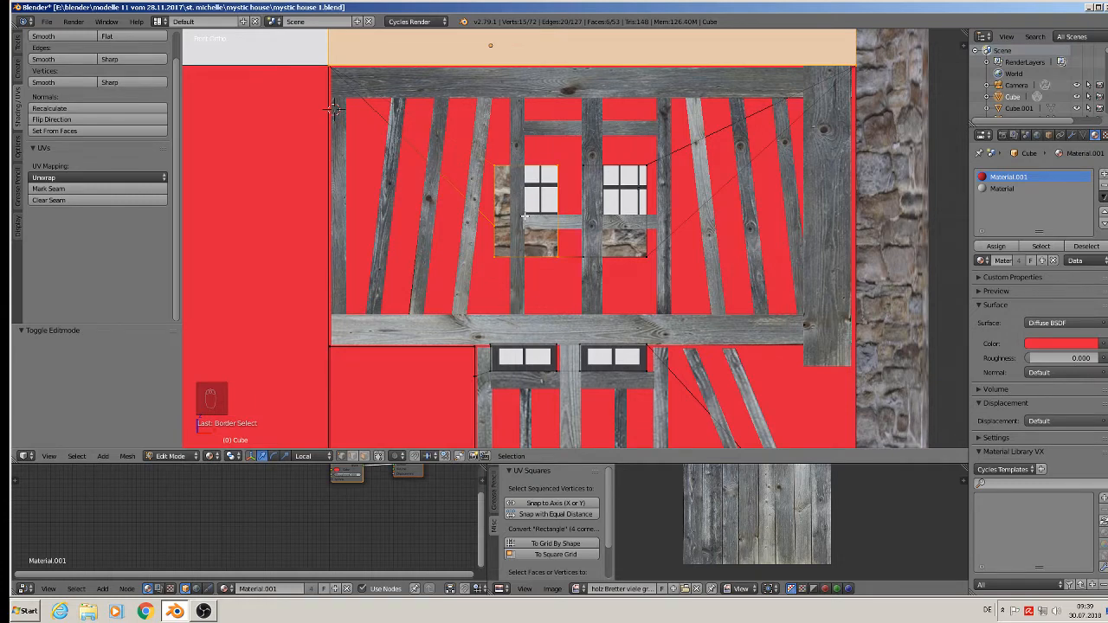
key("a")
key("b")
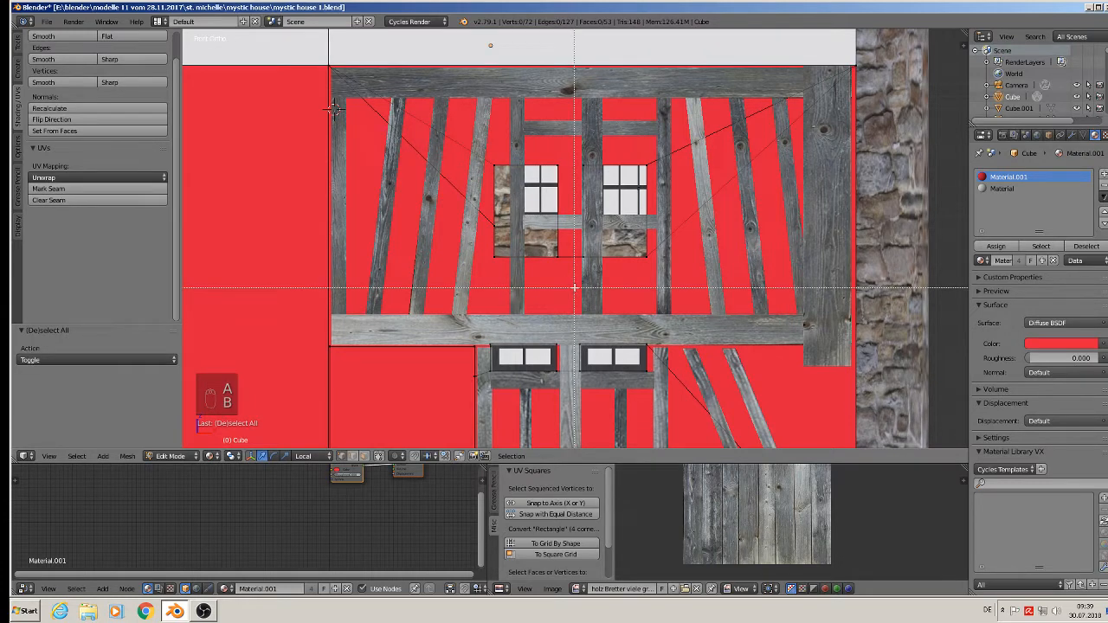
left_click_drag(576, 287, 479, 139)
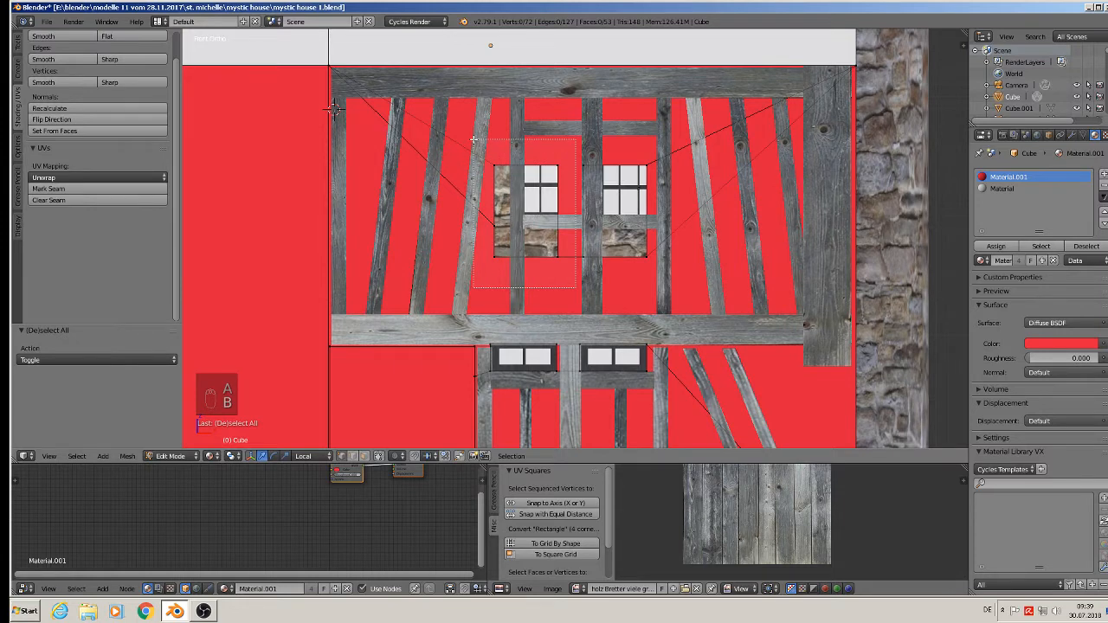
key("g")
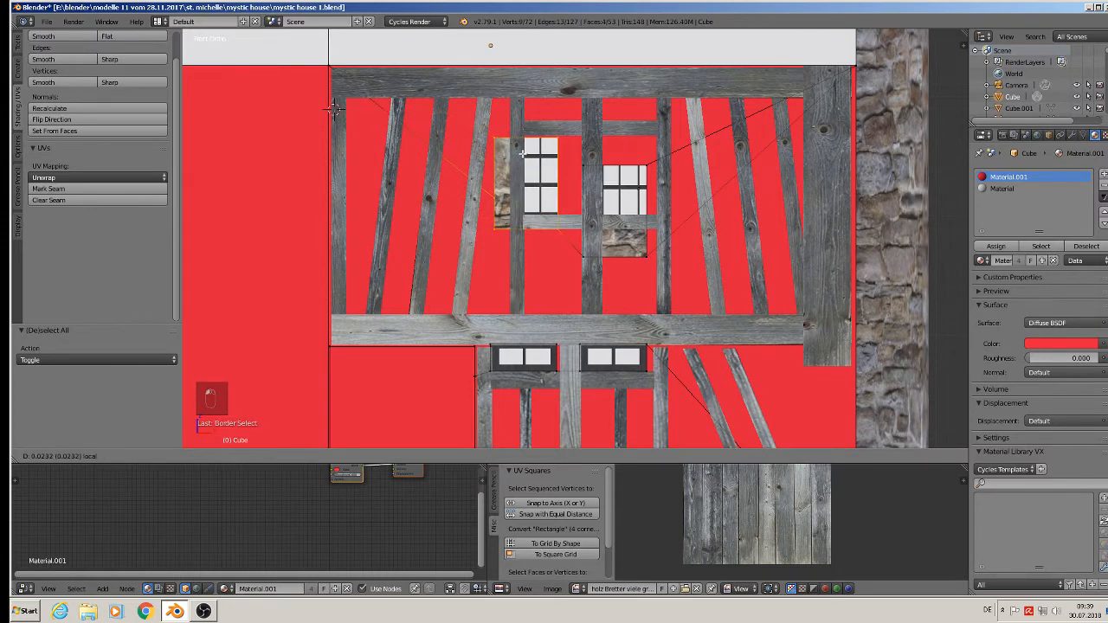
left_click(522, 143)
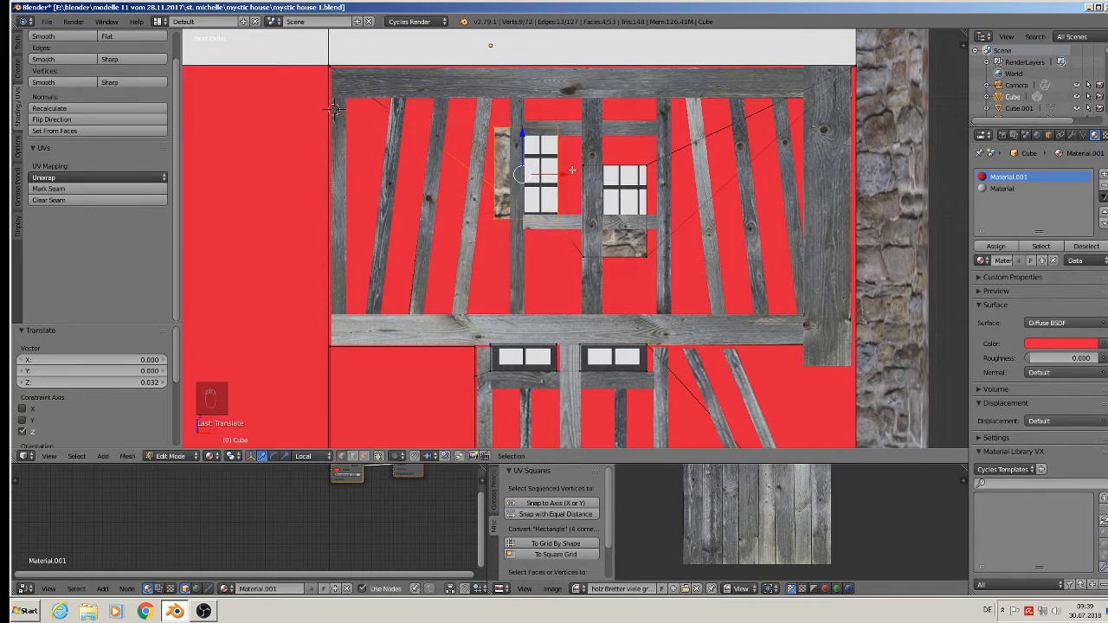
Shift the left upper window opening about 0.020 along X so it sits between the frame's vertical posts.
key("g")
key("x")
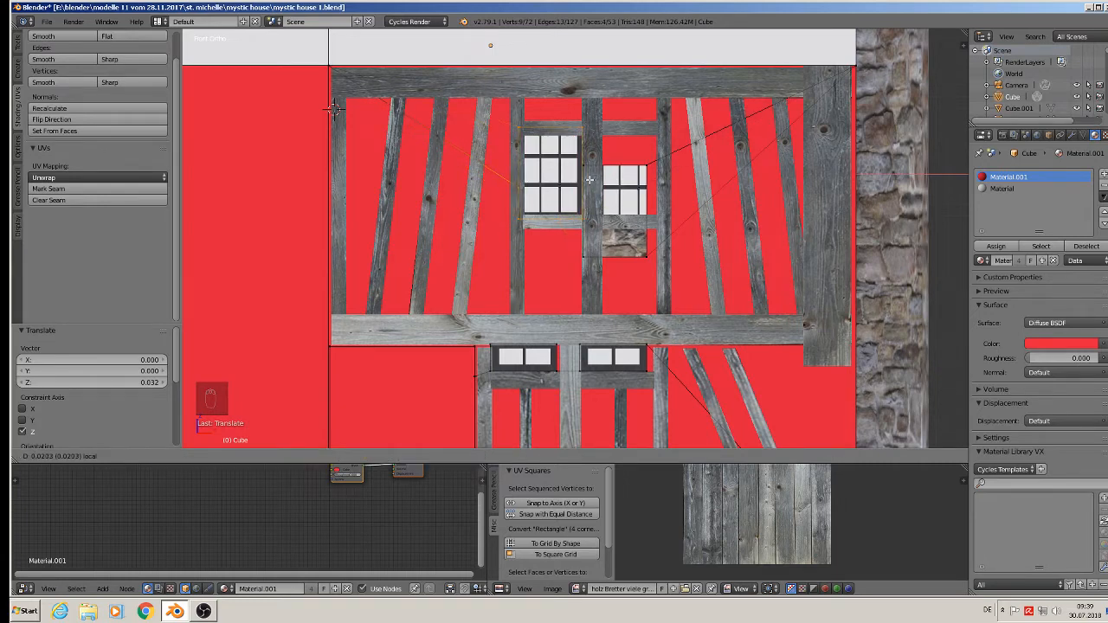
left_click(590, 179)
Move the right upper window opening's corner vertices 0.014 along X and 0.030 along Z into the timber frame's gap.
key("a")
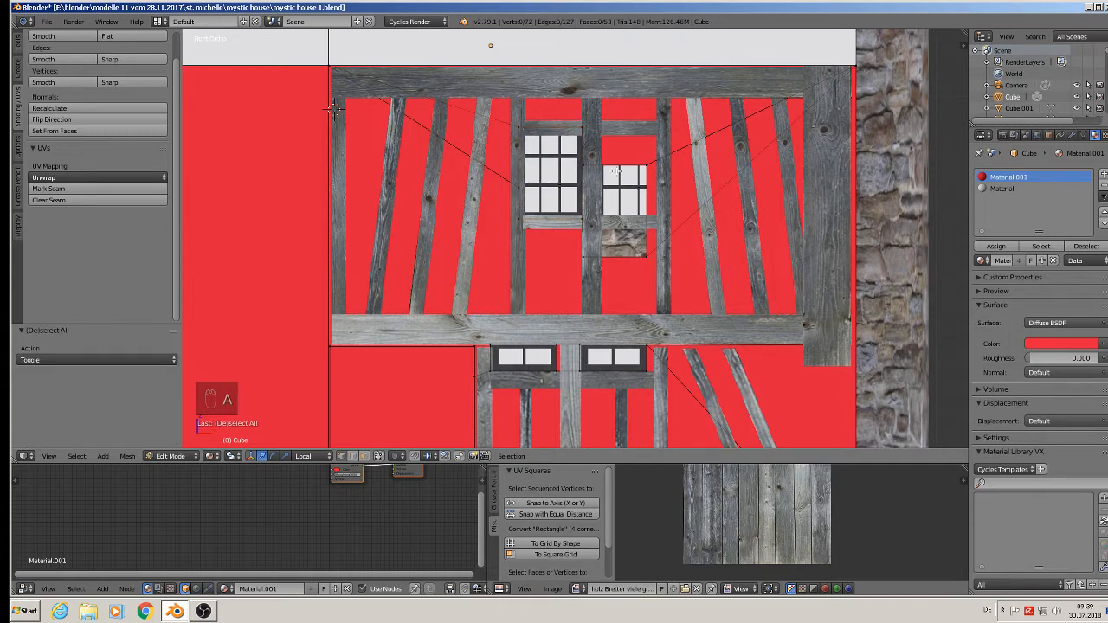
key("c")
left_click(589, 163)
left_click(592, 261)
left_click(636, 257)
left_click(655, 161)
right_click(655, 161)
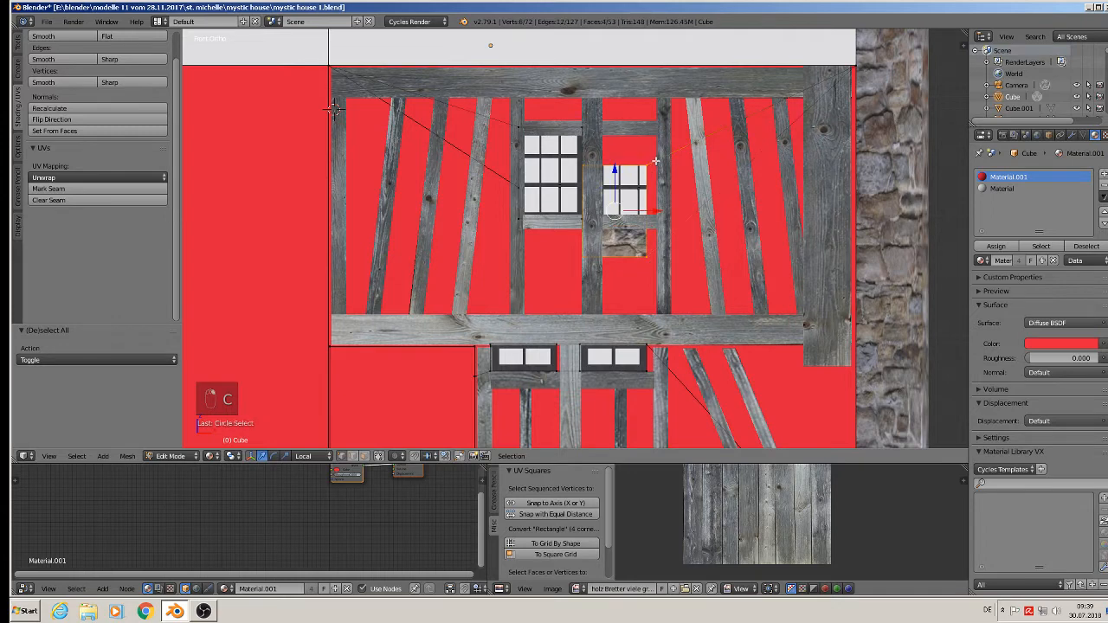
left_click_drag(653, 211, 672, 205)
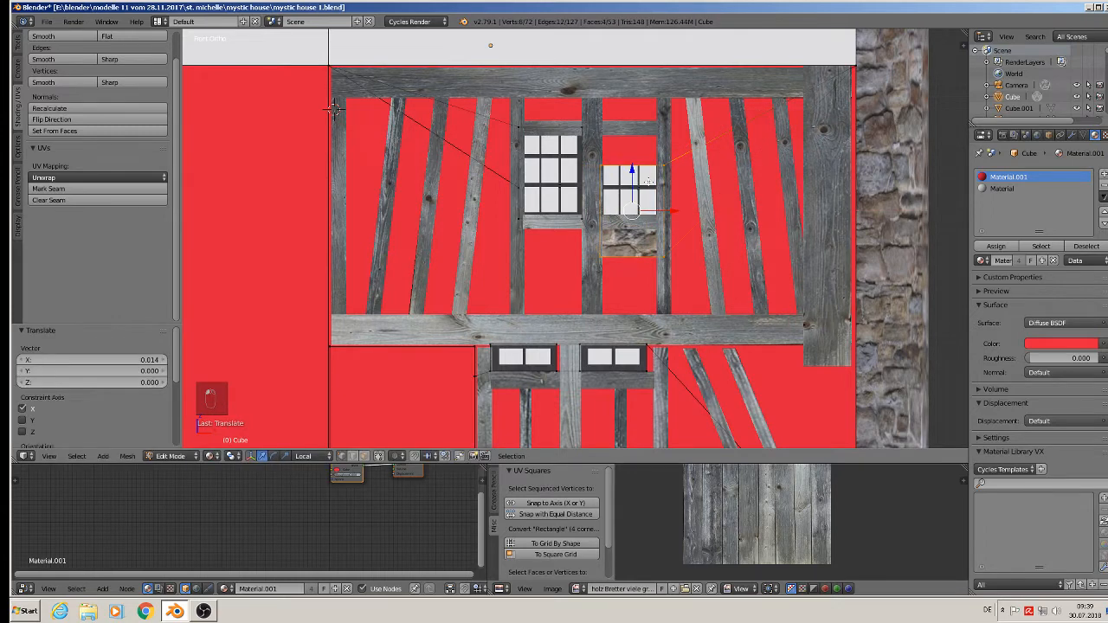
left_click_drag(636, 171, 626, 143)
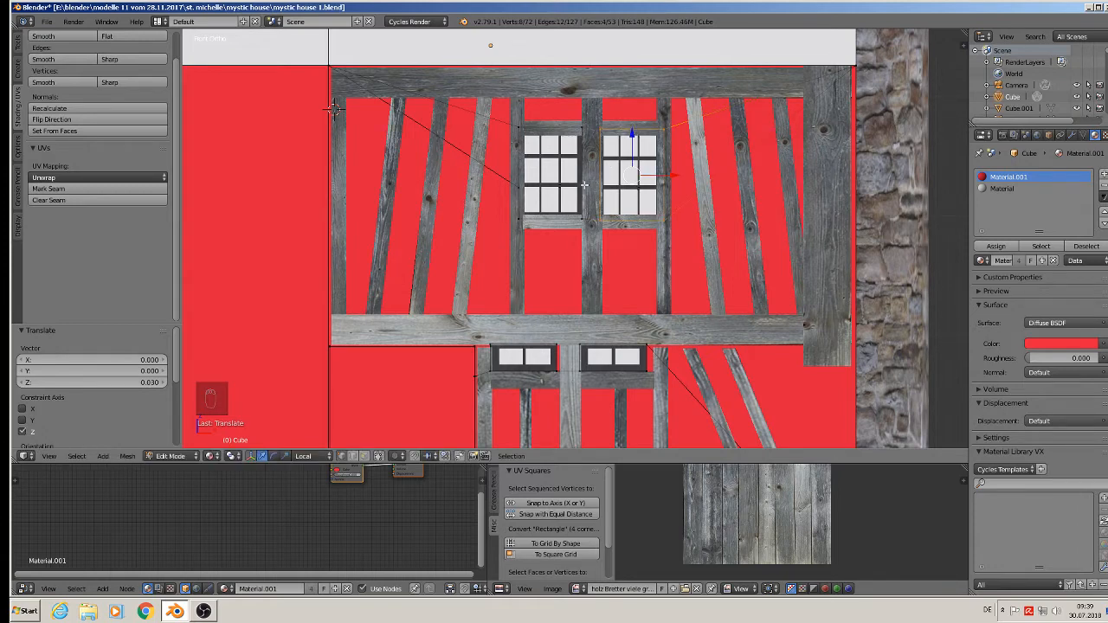
Shift the left opening's inner side edge beside the centre post 0.001 along X, and finish editing the house mesh.
key("a")
key("c")
left_click(585, 123)
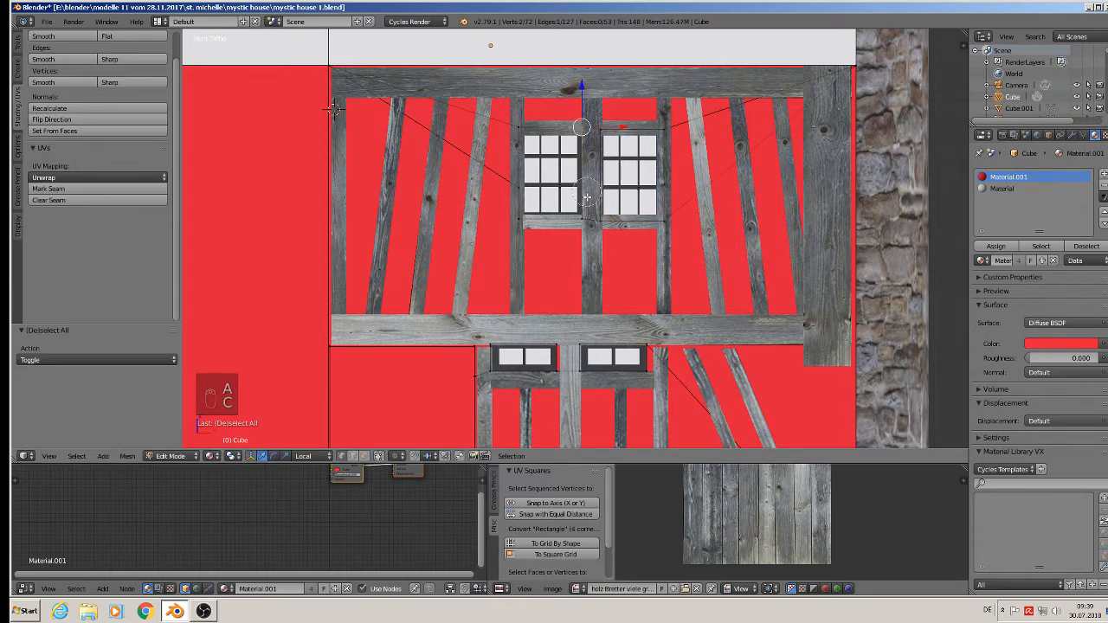
left_click(590, 209)
right_click(590, 209)
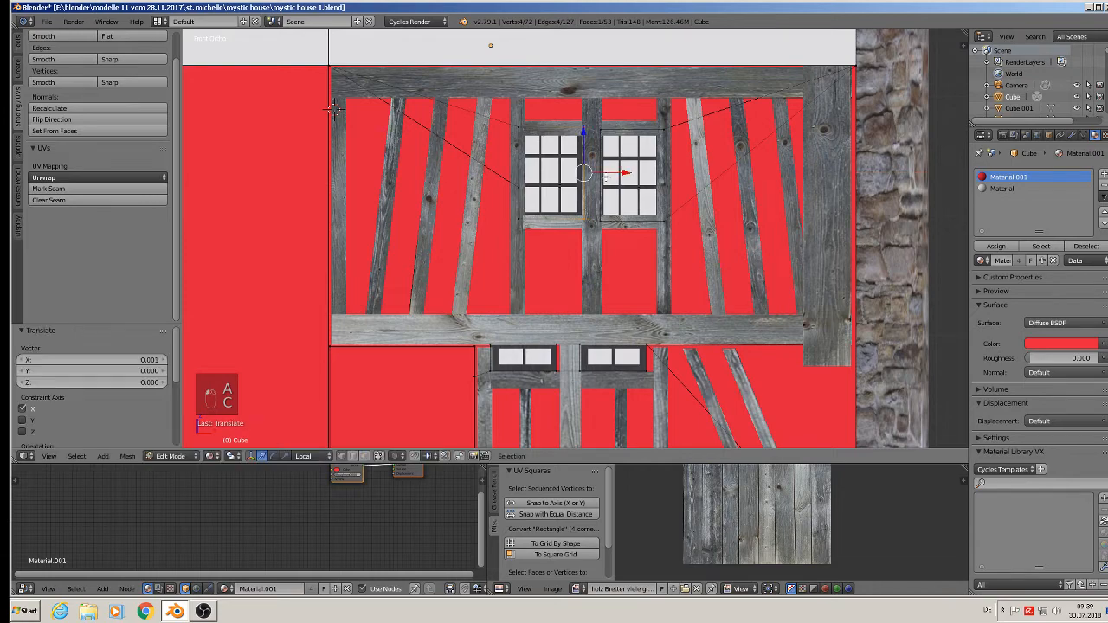
key("Tab")
Scale the left nine-pane window to 0.881 and move it 0.003 along X to centre it in its opening.
right_click(581, 212)
scroll(585, 217, "up", 5)
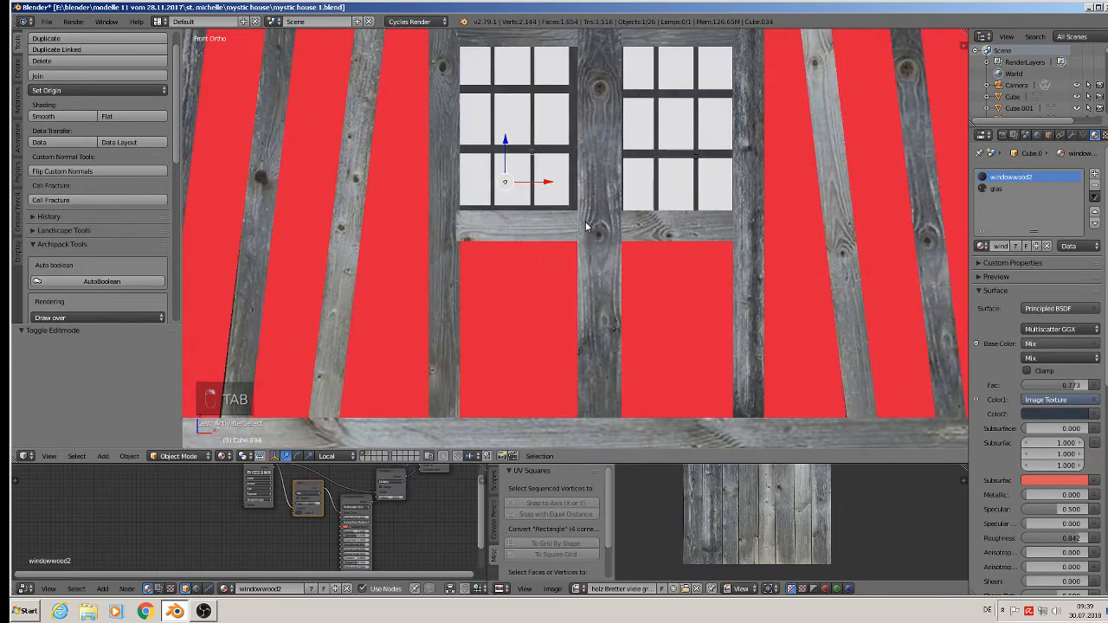
key("s")
left_click(603, 262)
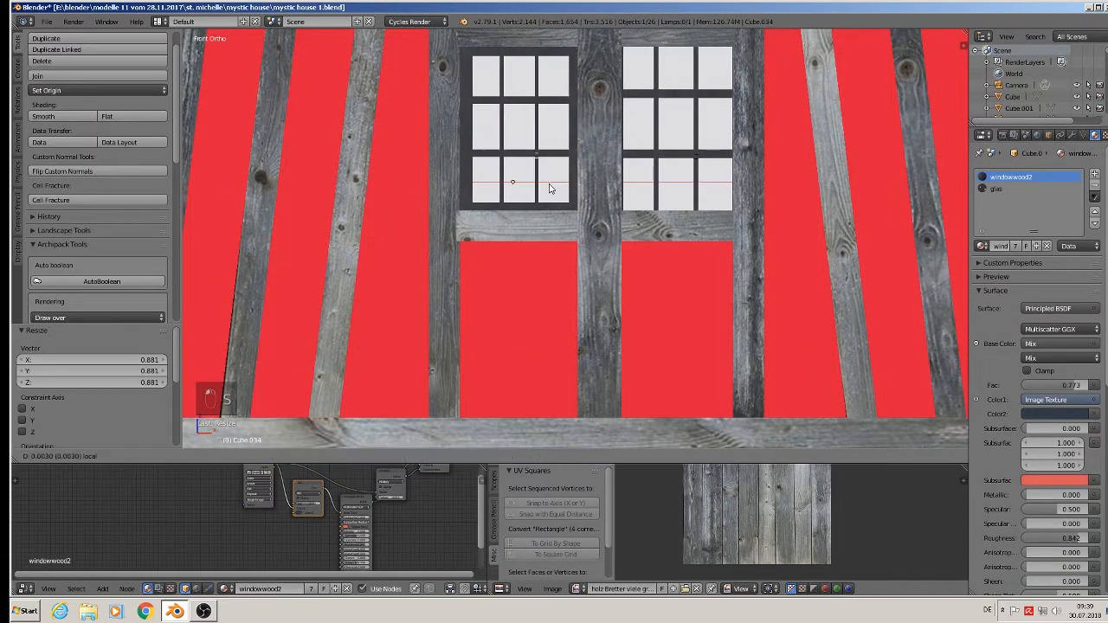
key("g")
key("x")
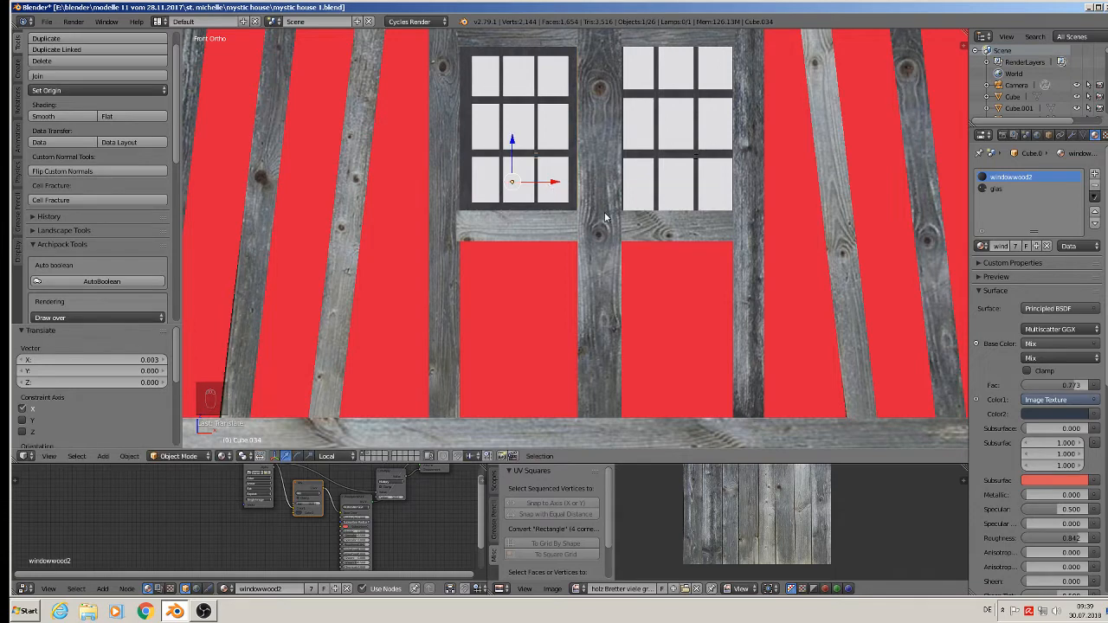
left_click(548, 189)
Stretch the left nine-pane window by a factor of 1.040 along X.
key("s")
key("x")
left_click(608, 219)
Delete the oversized right nine-pane window.
right_click(653, 164)
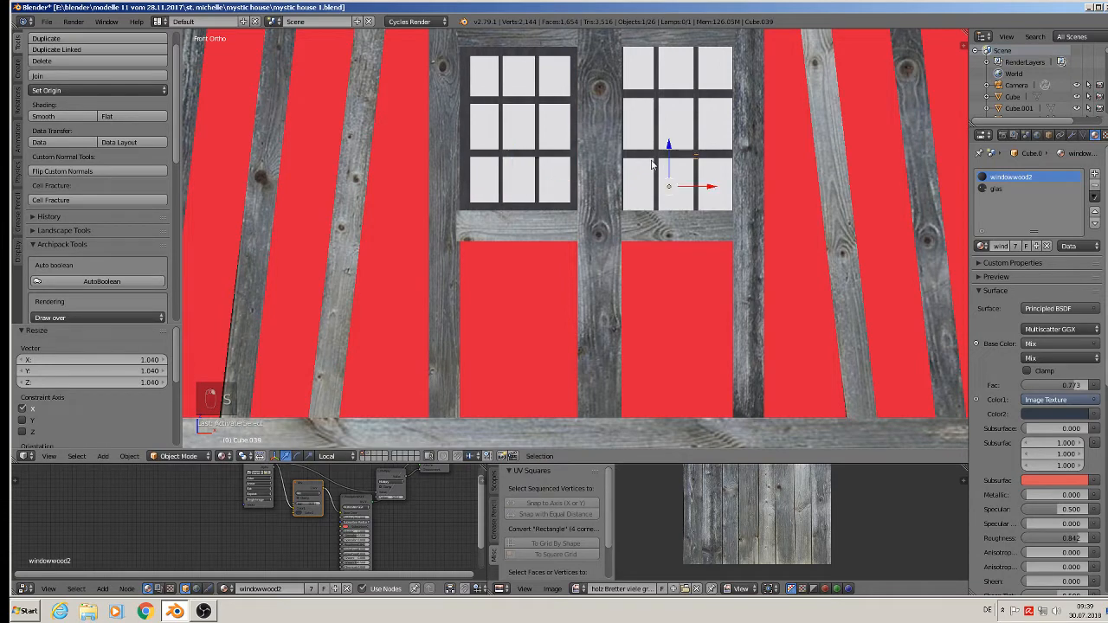
key("x")
left_click(649, 154)
Duplicate the resized left nine-pane window and place the copy 0.063 along local X in the right opening.
right_click(554, 145)
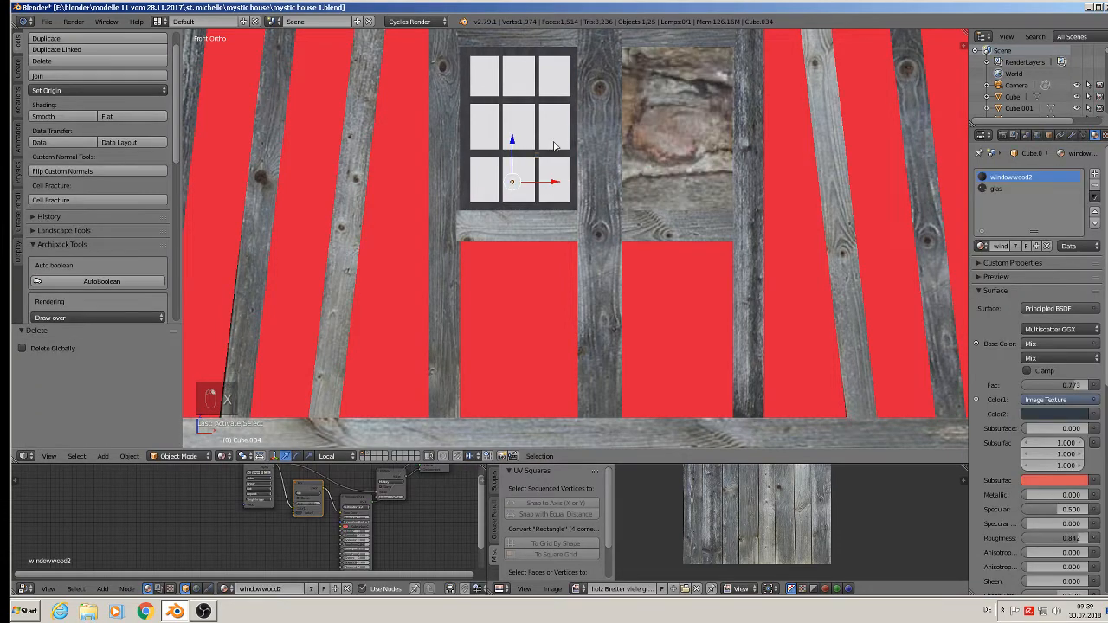
key("shift+d")
key("x")
key("x")
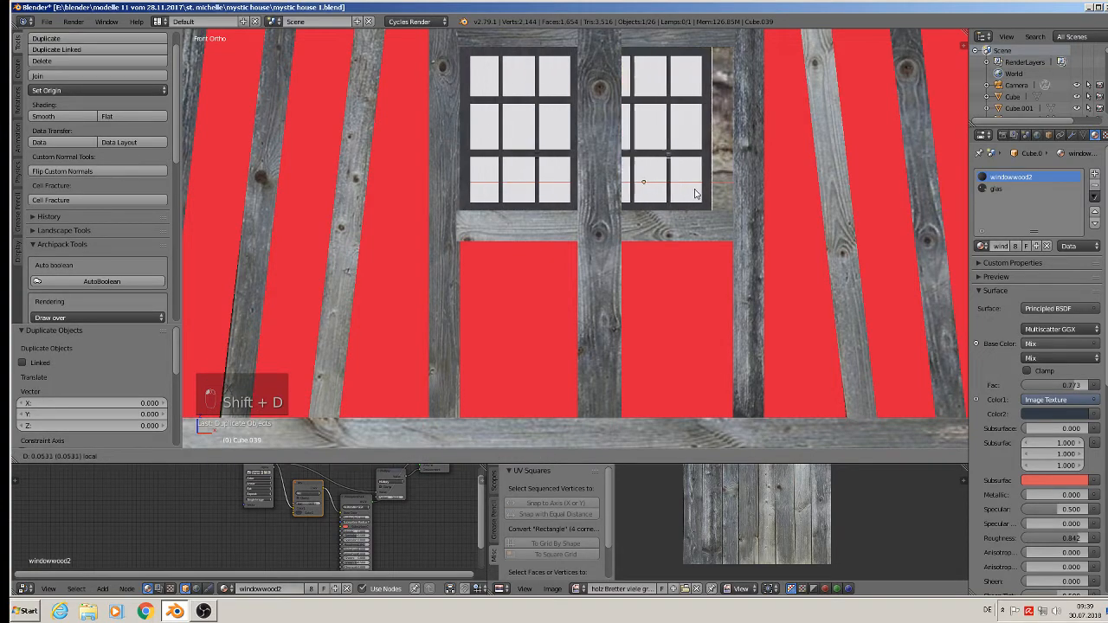
left_click(718, 197)
Select both upper nine-pane windows together, shift them slightly along Y in their openings, and clear the selection.
middle_click_drag(718, 197, 674, 211)
scroll(777, 221, "down", 2)
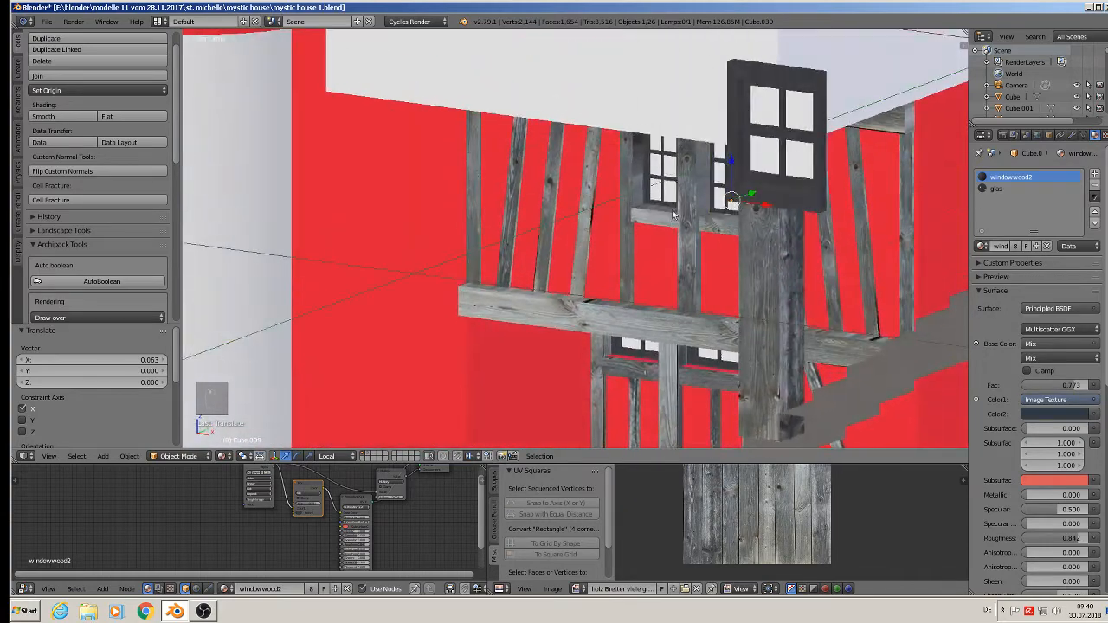
scroll(664, 180, "up", 2)
right_click(665, 185, "shift")
left_click_drag(735, 195, 729, 197)
scroll(729, 197, "down", 3)
middle_click_drag(710, 287, 641, 206, "shift")
scroll(698, 217, "down", 4)
key("a")
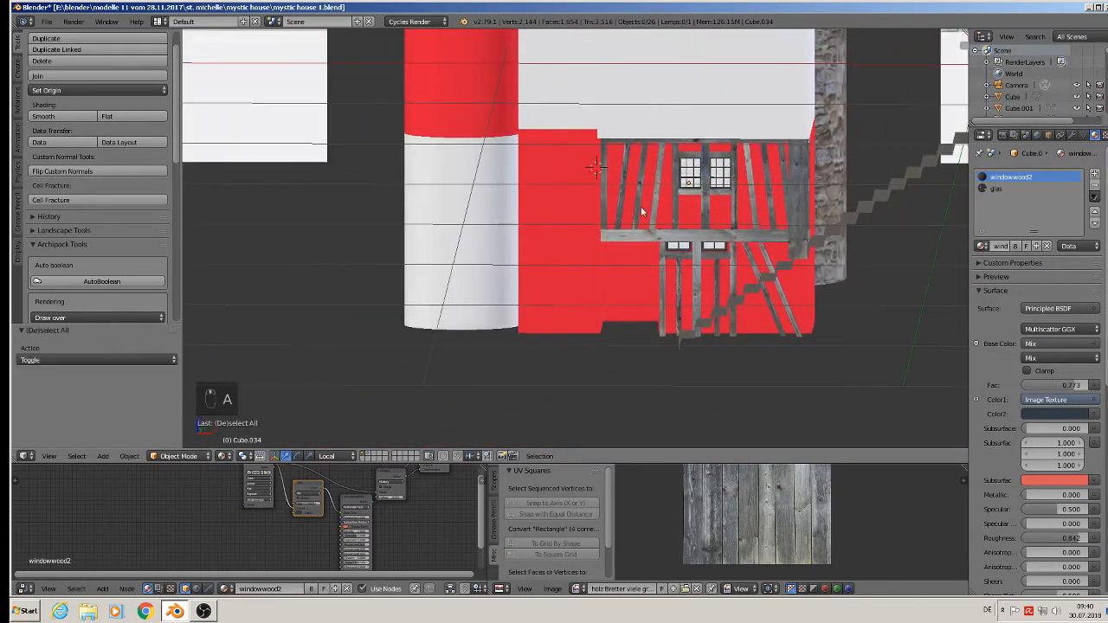
Save the project as a new file named mystic house 2.blend in the mystic house folder.
left_click(48, 21)
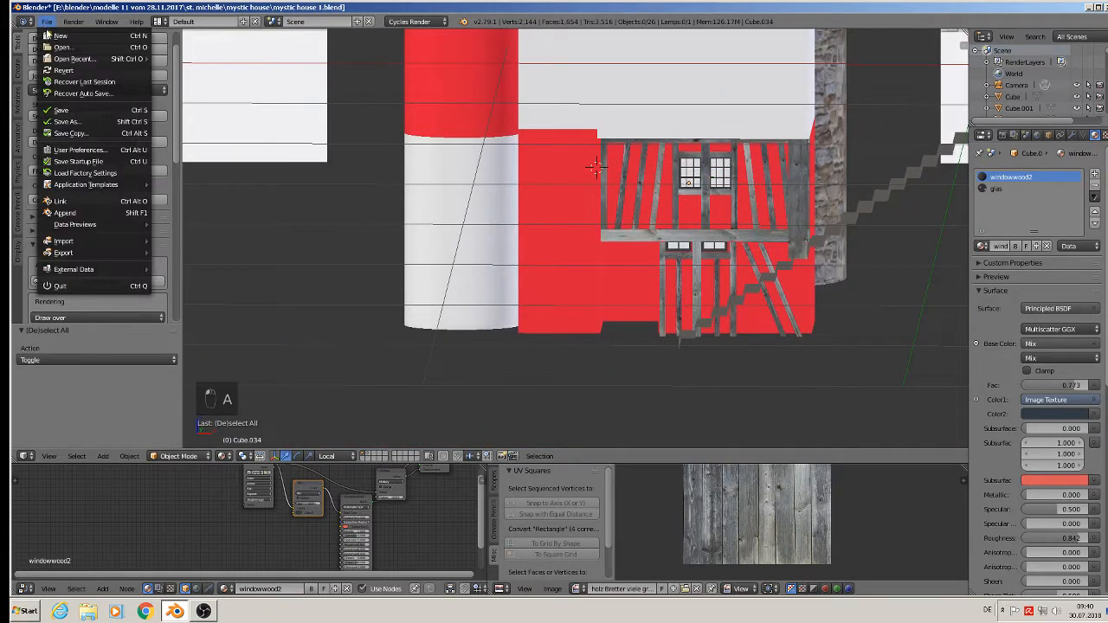
left_click(77, 120)
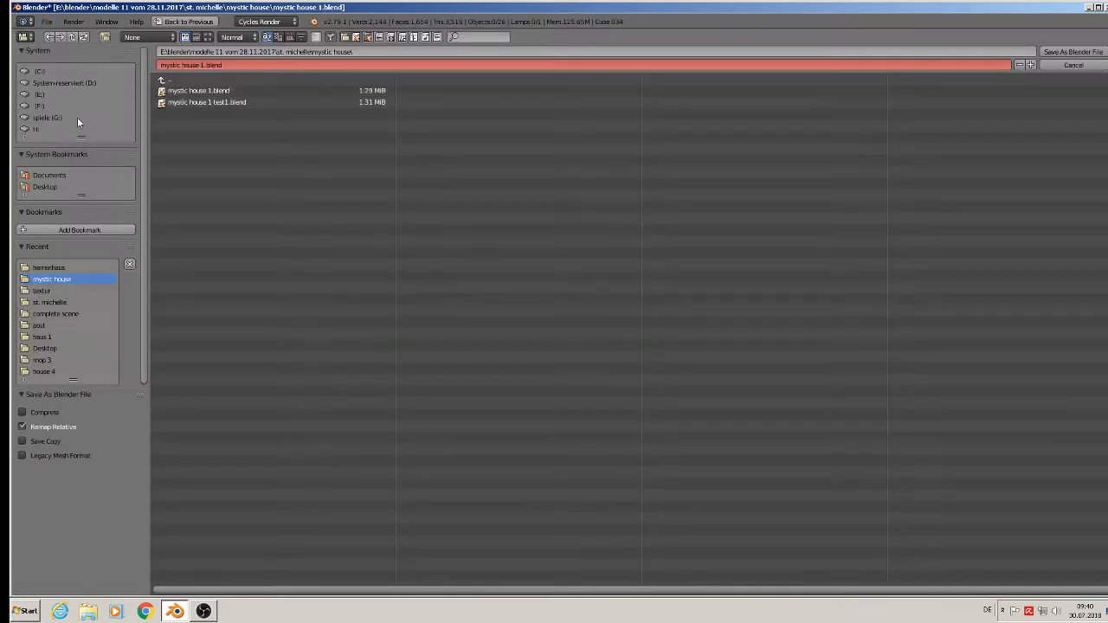
left_click(206, 66)
left_click(205, 66)
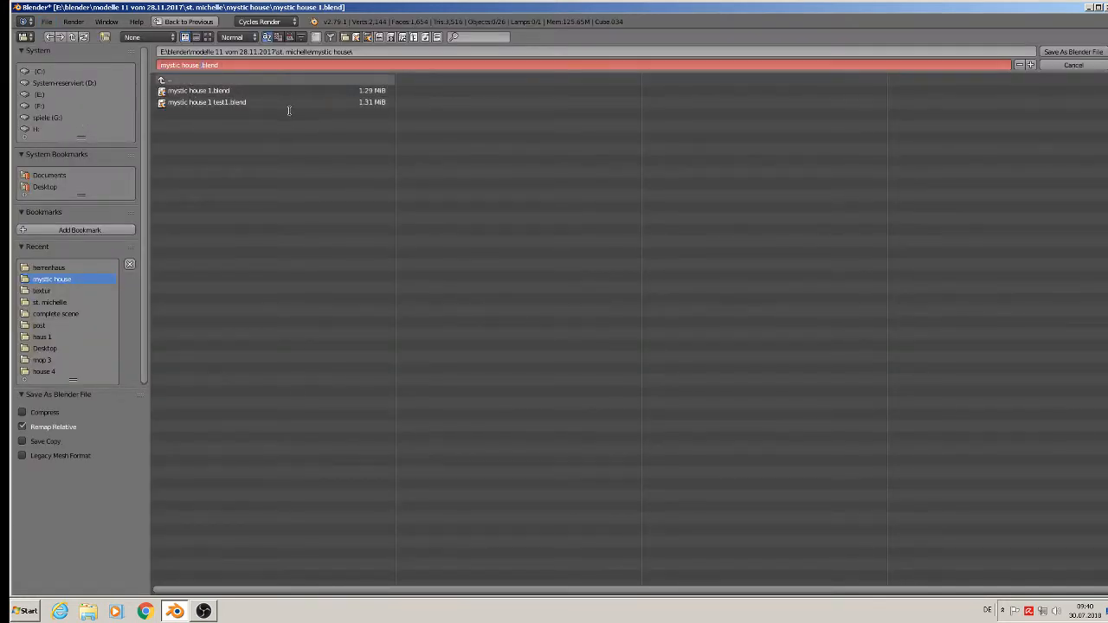
left_click(1073, 52)
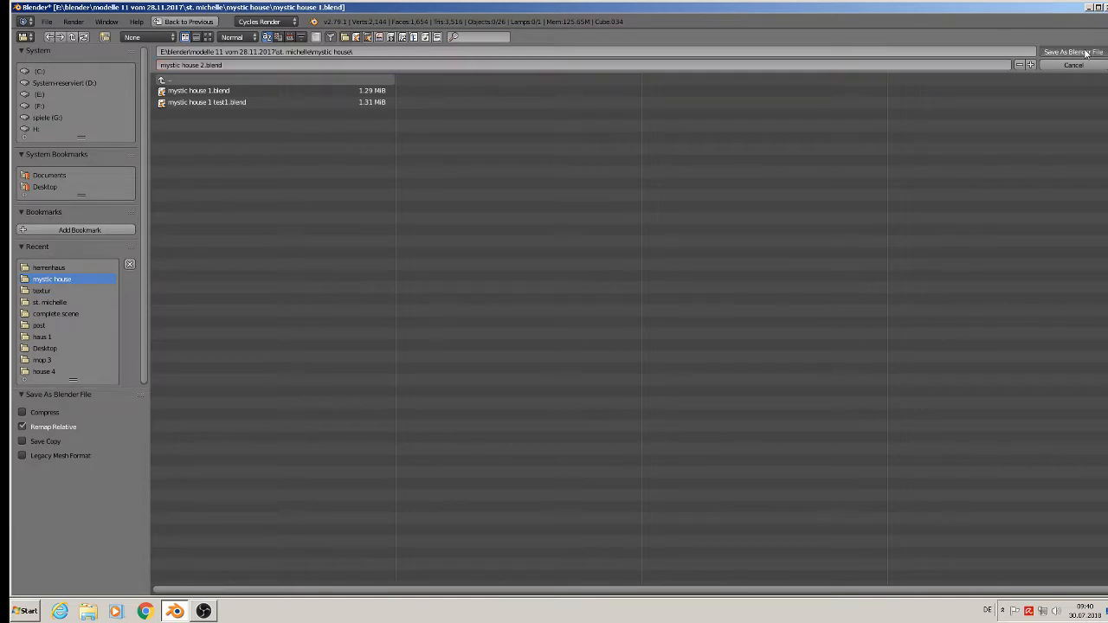
scroll(804, 121, "down", 3)
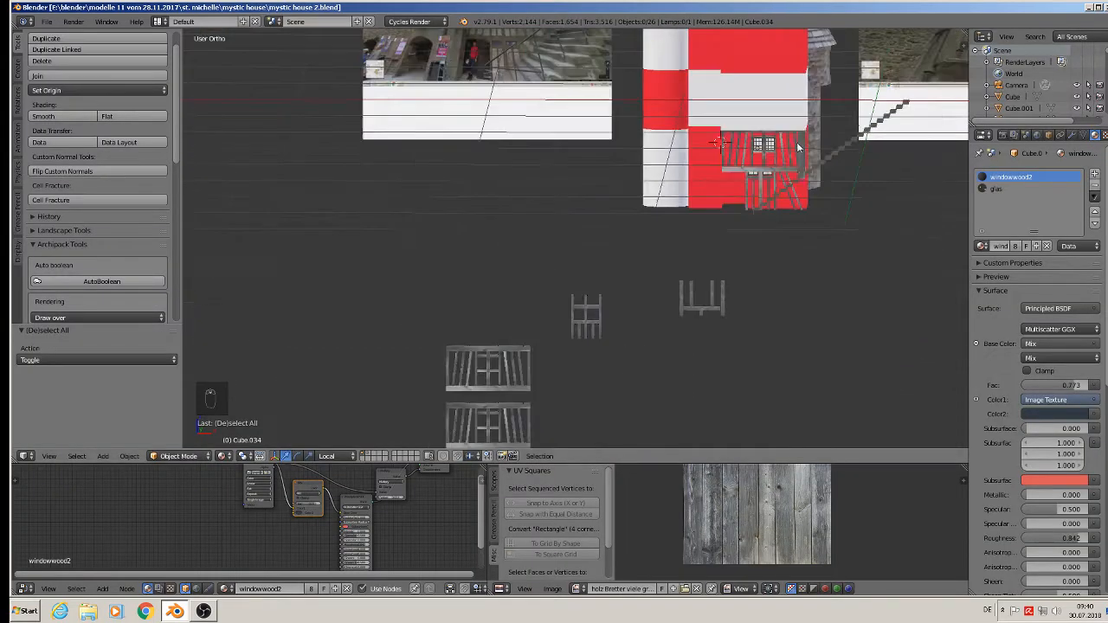
scroll(644, 258, "up", 6)
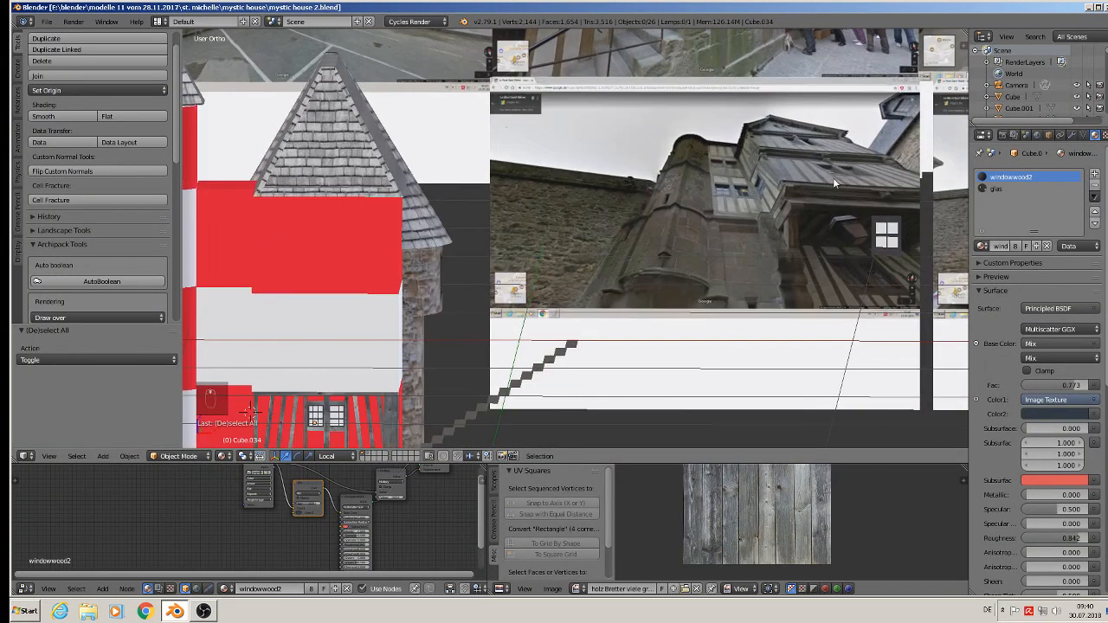
Move the spare timber frame with slanted beams from below the house onto the facade's white storey.
scroll(766, 191, "down", 4)
middle_click_drag(521, 376, 586, 284, "shift")
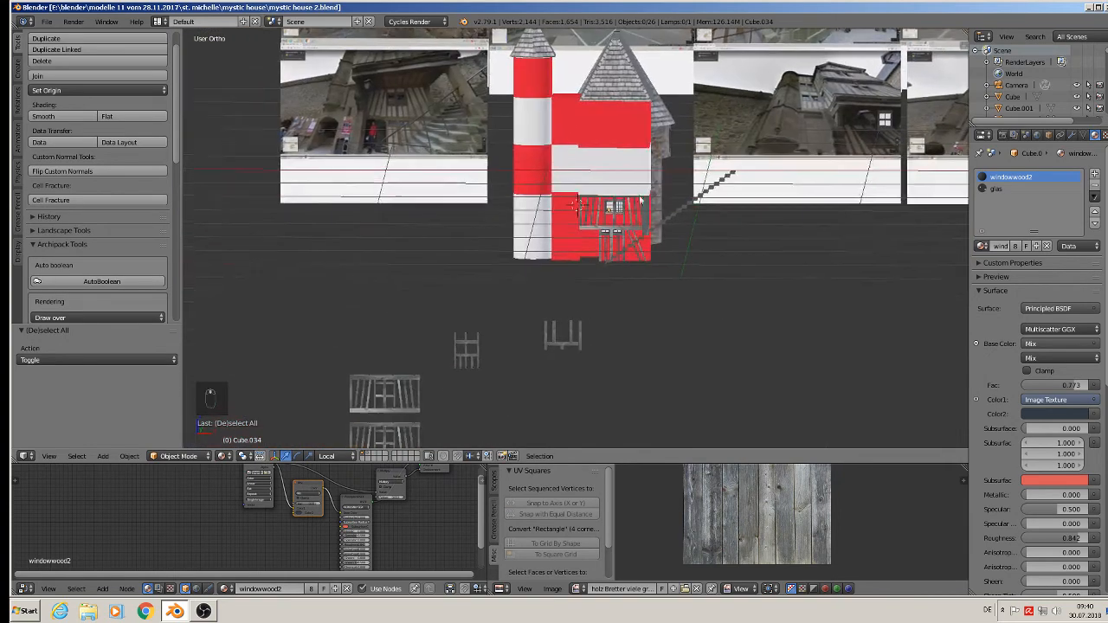
scroll(582, 287, "up", 1)
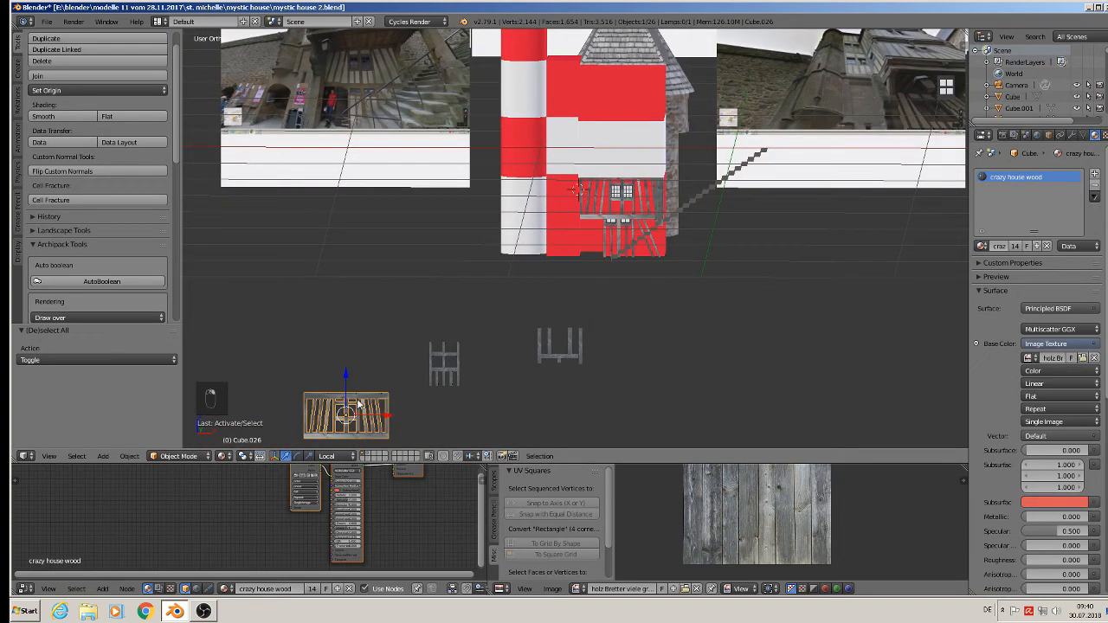
key("g")
left_click(634, 137)
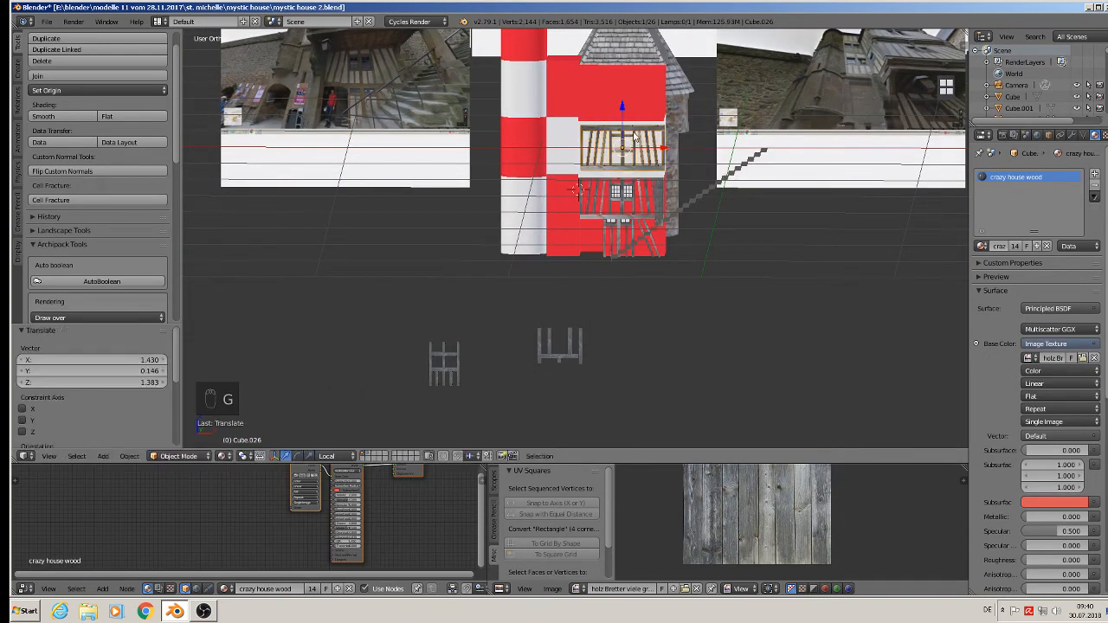
Seat the timber frame against the white storey's front wall and shift it -0.012 along local X.
scroll(635, 136, "up", 4)
middle_click_drag(635, 135, 717, 170)
scroll(718, 171, "up", 3)
left_click_drag(516, 145, 437, 131)
middle_click_drag(467, 137, 660, 142)
scroll(419, 127, "down", 3)
left_click_drag(613, 126, 620, 134)
middle_click_drag(620, 134, 654, 161)
left_click_drag(651, 160, 648, 163)
Lower the house body's edge loop above the white storey to the timber frame's top beam, then clear the selection.
scroll(782, 196, "up", 1)
middle_click_drag(784, 196, 549, 117)
right_click(549, 116)
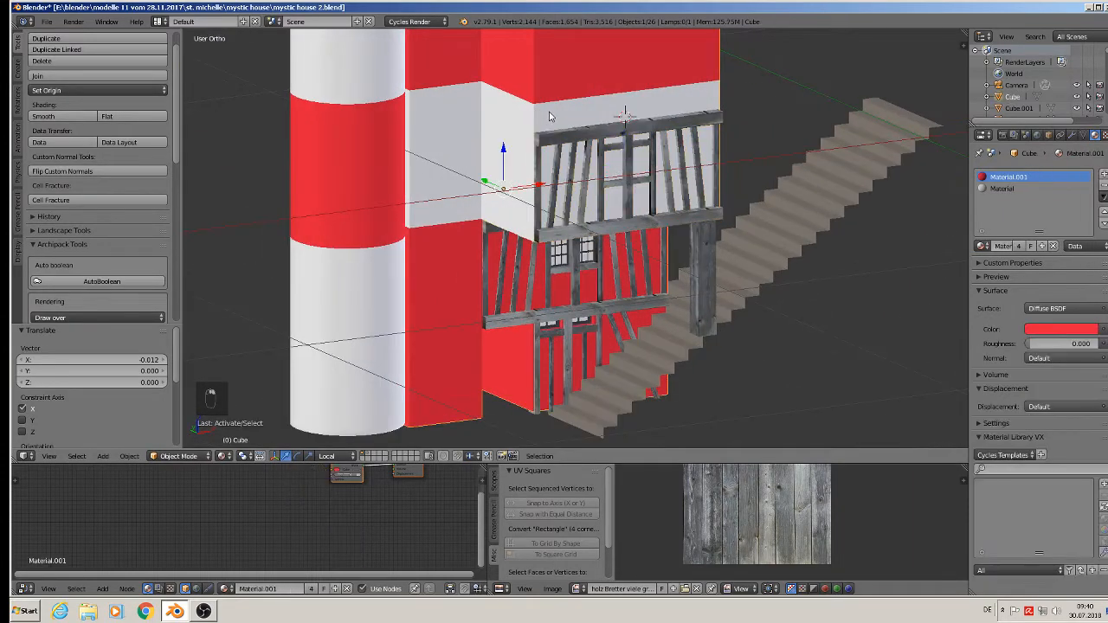
key("Tab")
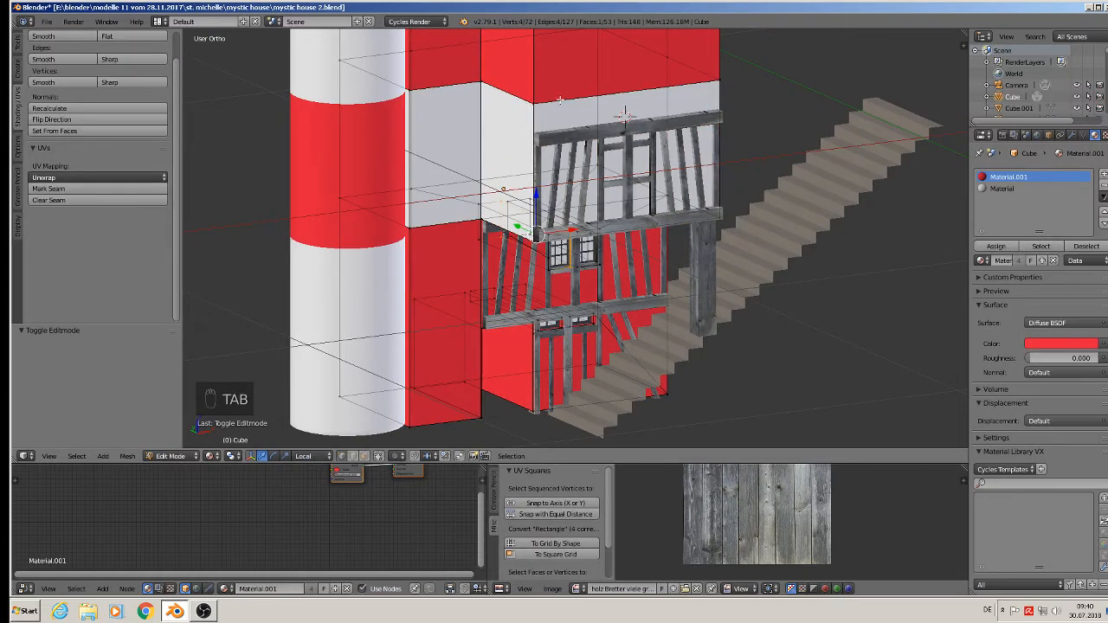
right_click(560, 101, "alt")
scroll(560, 92, "down", 1)
middle_click_drag(612, 97, 586, 139, "shift")
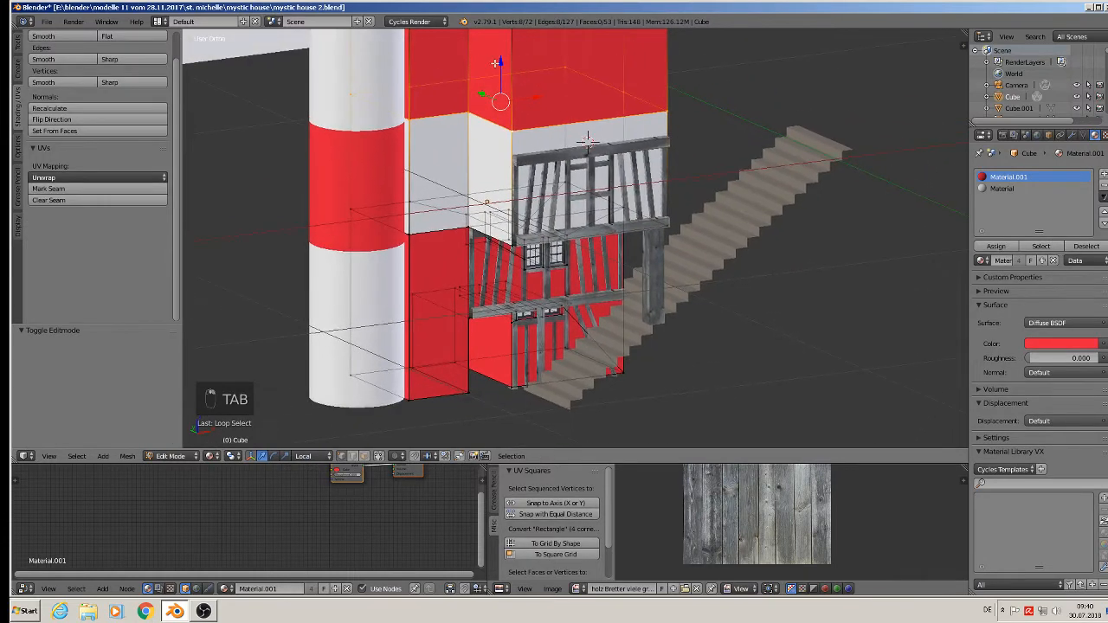
left_click_drag(500, 62, 496, 87)
scroll(666, 132, "down", 1)
middle_click_drag(666, 131, 571, 110)
key("a")
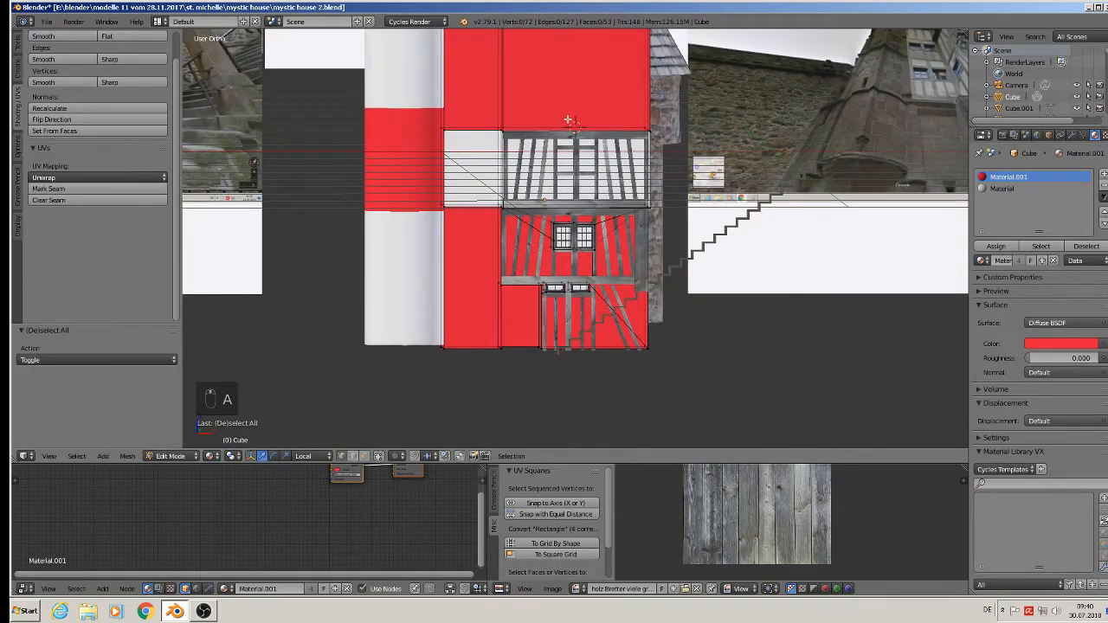
Finish editing the house mesh and add a cube at the 3D cursor in the white storey's left window opening.
key("KP_1")
scroll(466, 167, "up", 6)
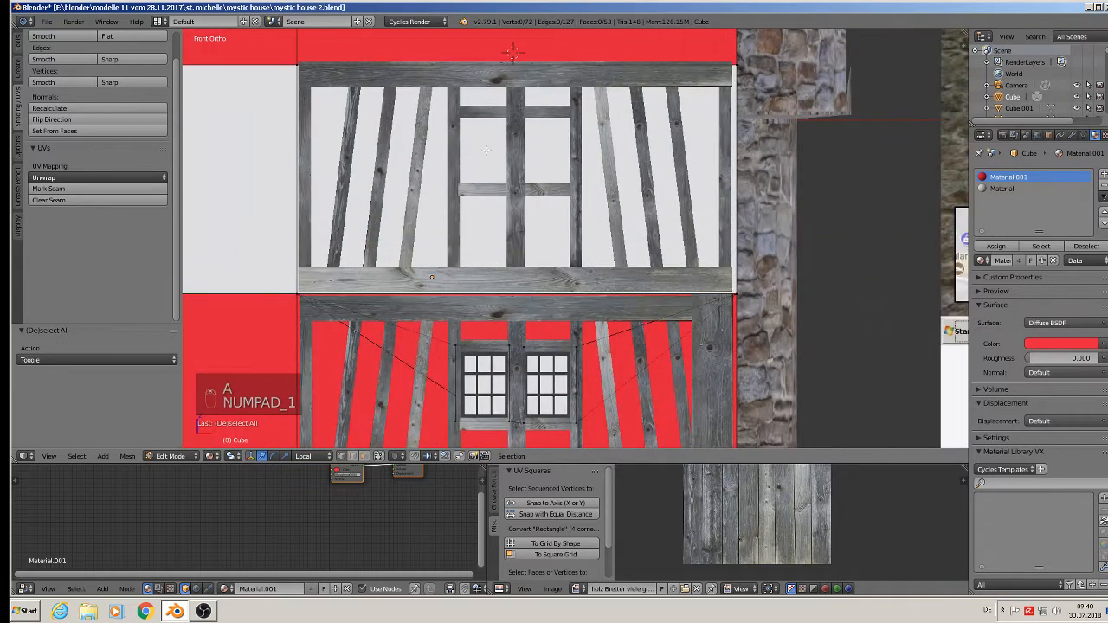
key("a")
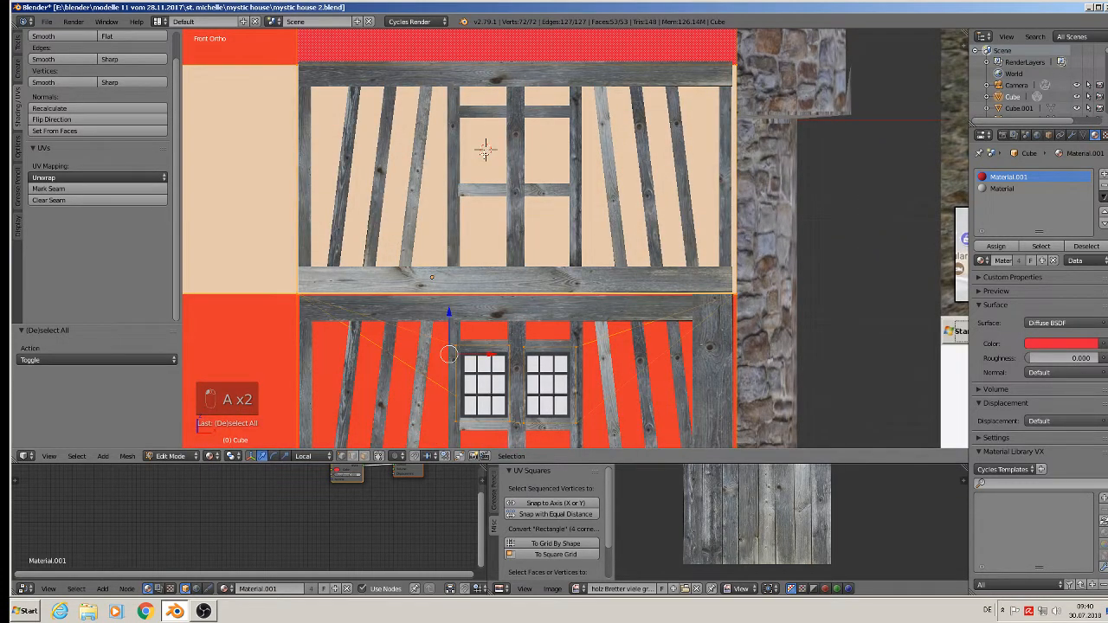
key("a")
key("Tab")
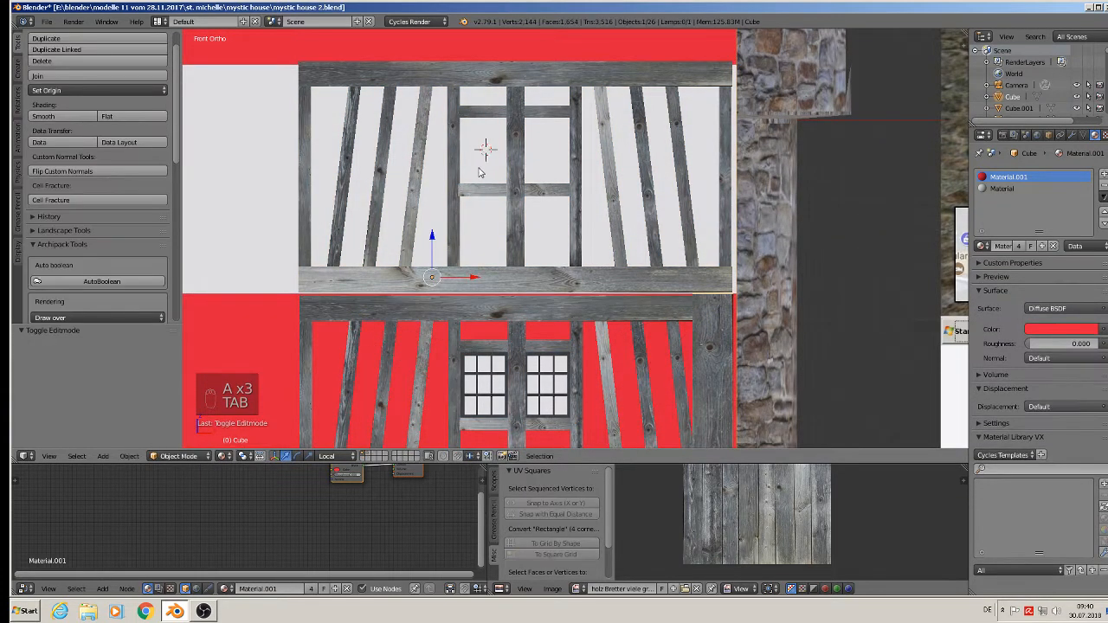
left_click(103, 456)
mouse_move(121, 442)
left_click(236, 179)
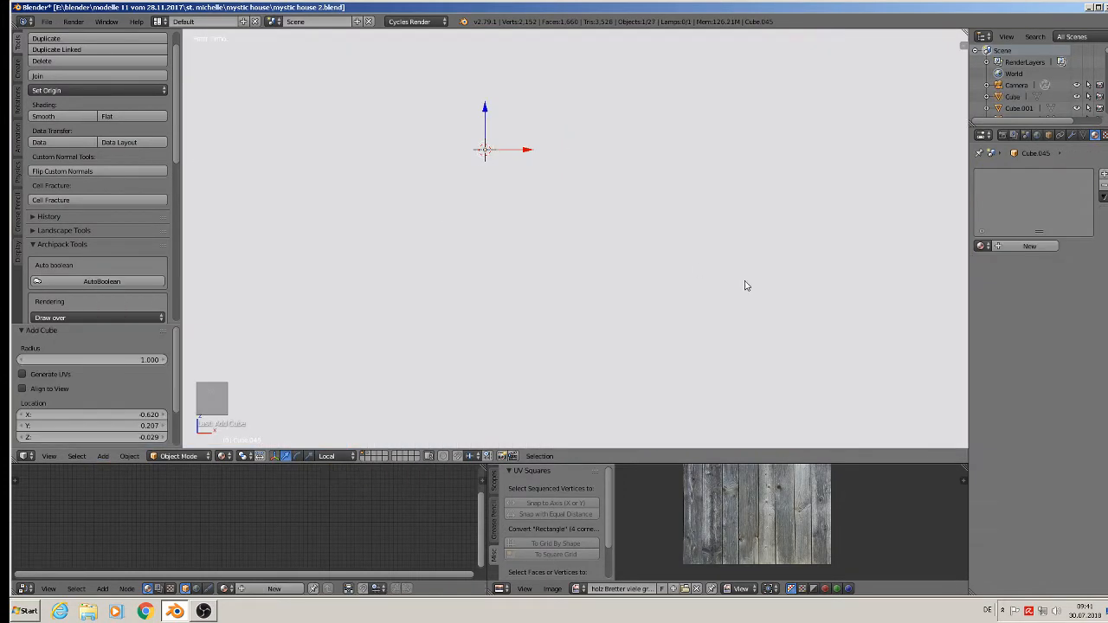
Scale the cube to 0.027 overall, then by 1.354 along Z, to fill the left window opening.
key("s")
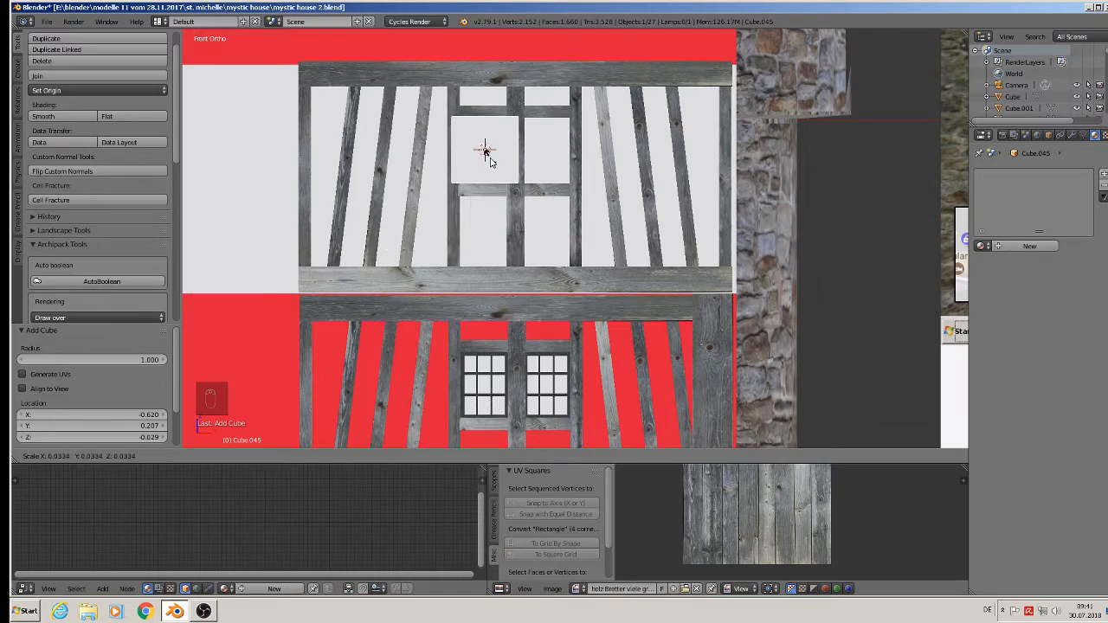
left_click(487, 154)
scroll(500, 173, "up", 2)
key("s")
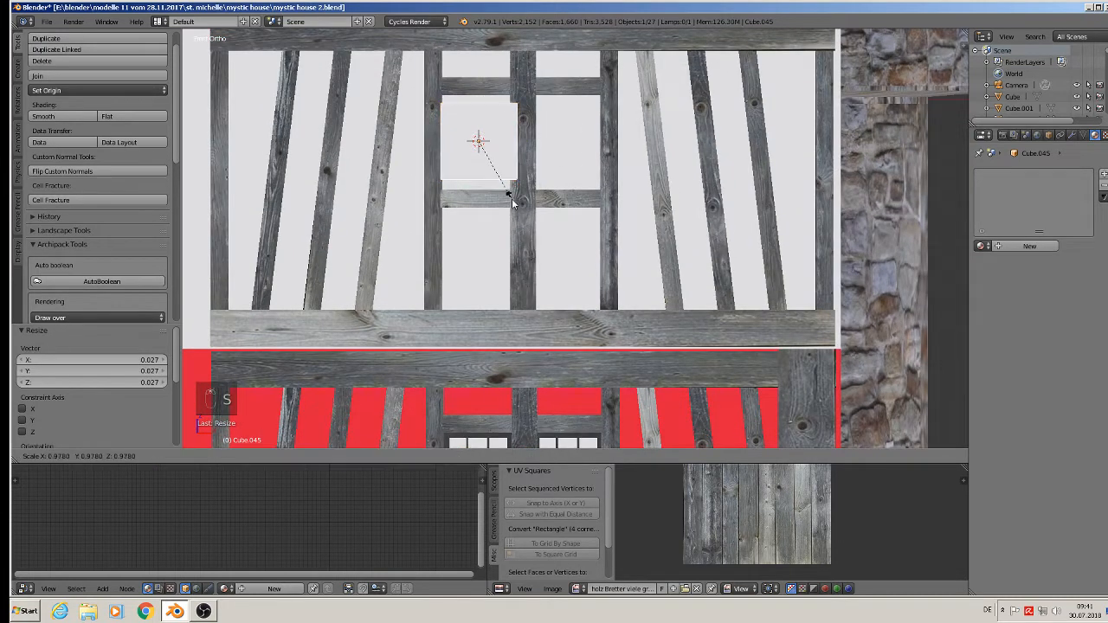
key("z")
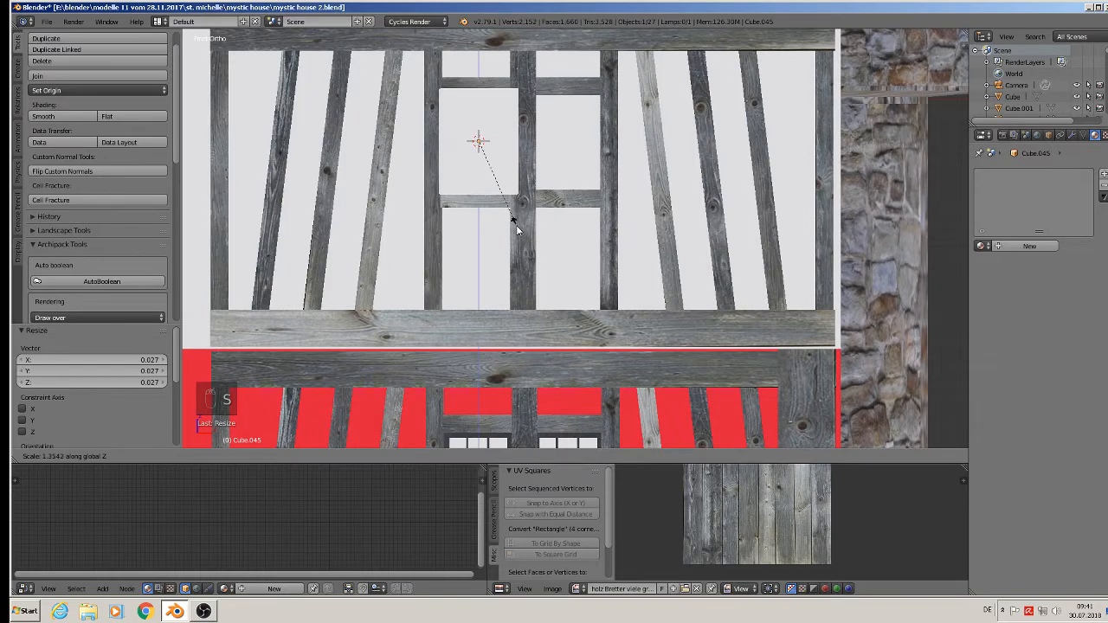
left_click(516, 225)
mouse_move(516, 225)
middle_mouse_down()
mouse_move(581, 241)
mouse_move(499, 215)
middle_mouse_up()
scroll(581, 242, "down", 2)
key("KP_1")
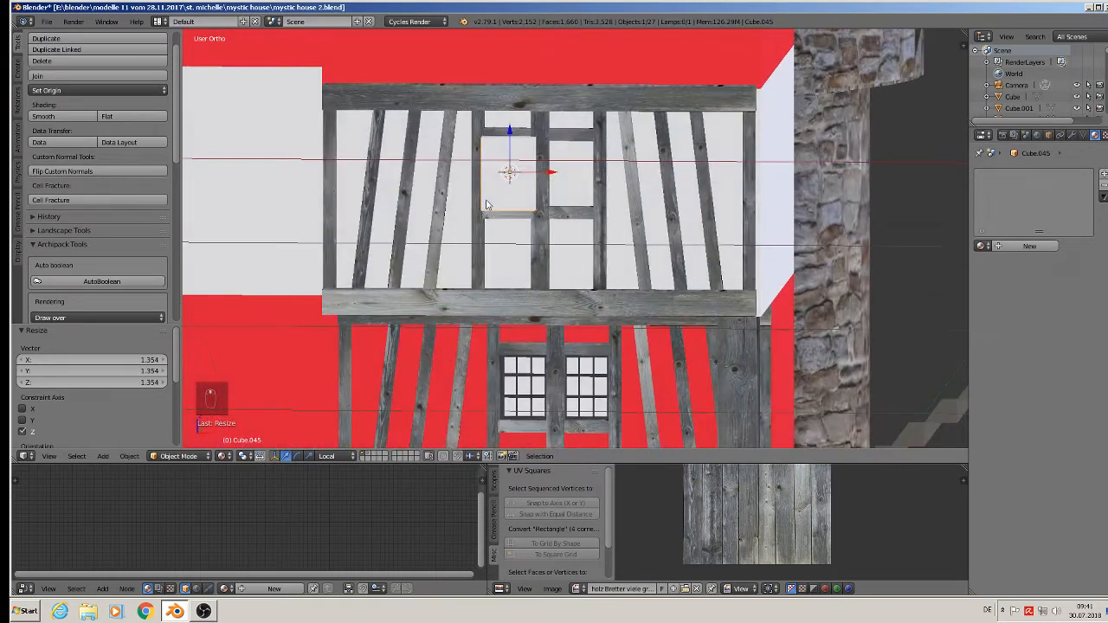
Duplicate the cutter cube and shift the copy 0.062 along local X into the right window opening.
scroll(507, 194, "up", 2)
key("shift+d")
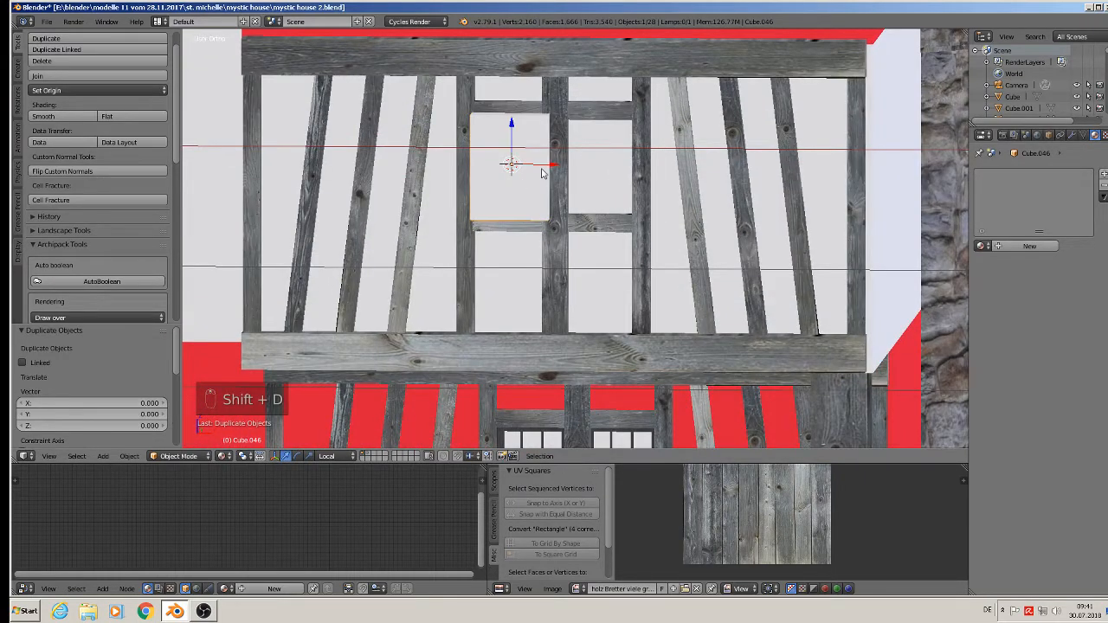
left_click_drag(542, 173, 639, 173)
middle_click_drag(639, 175, 638, 208)
Join the two cutter cubes into one object and apply its rotation and scale.
right_click(546, 170, "shift")
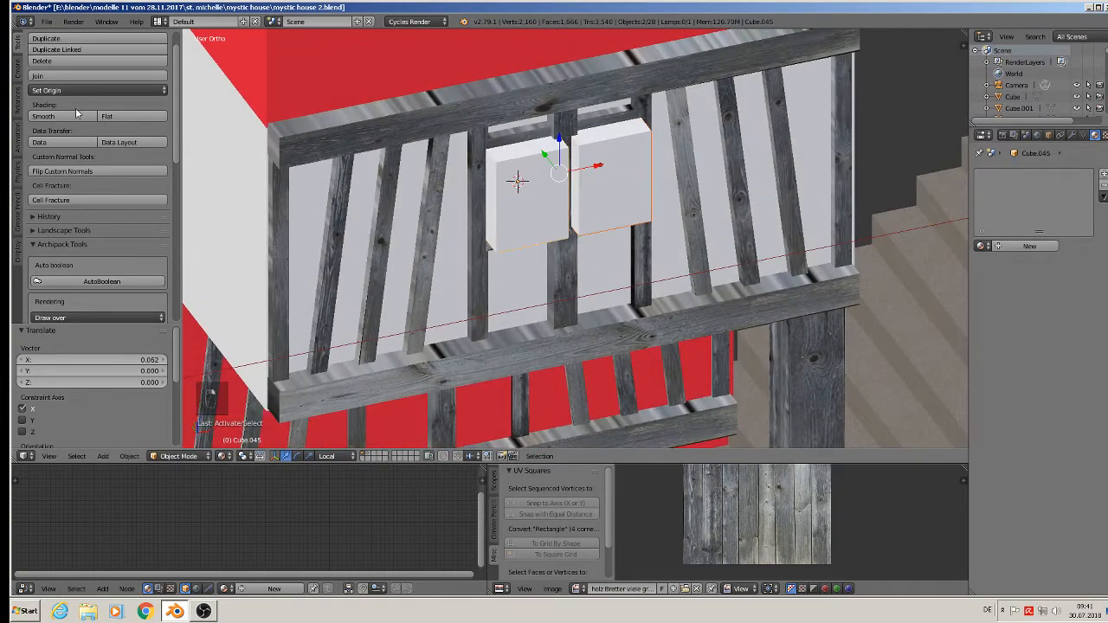
left_click(78, 75)
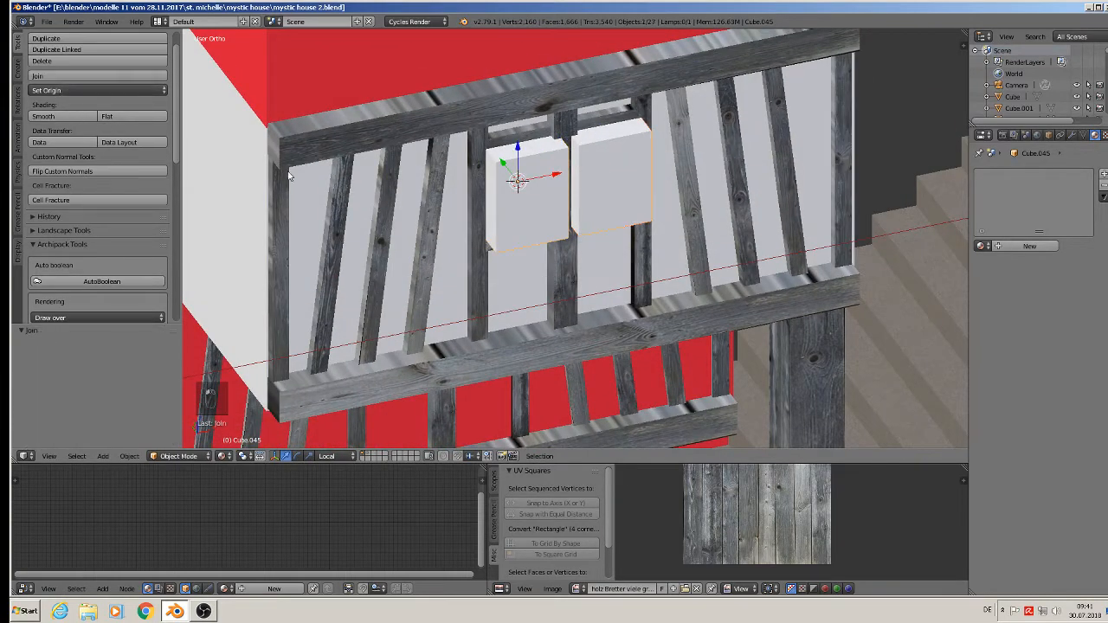
left_click(129, 456)
mouse_move(177, 372)
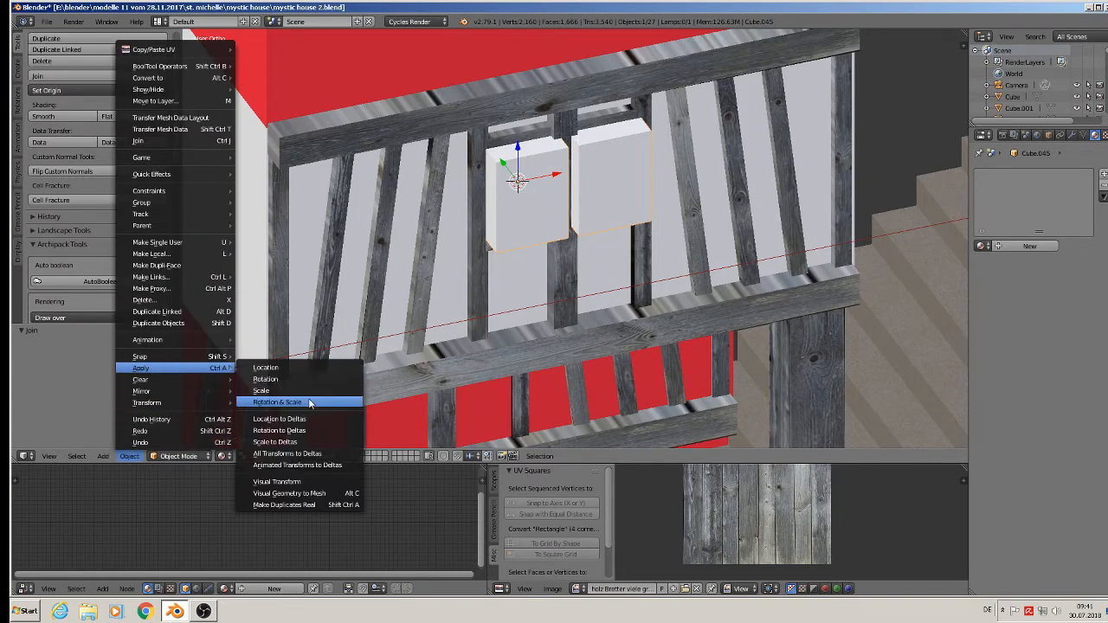
left_click(277, 402)
Select the house body and apply its rotation and scale.
middle_click_drag(437, 263, 522, 267)
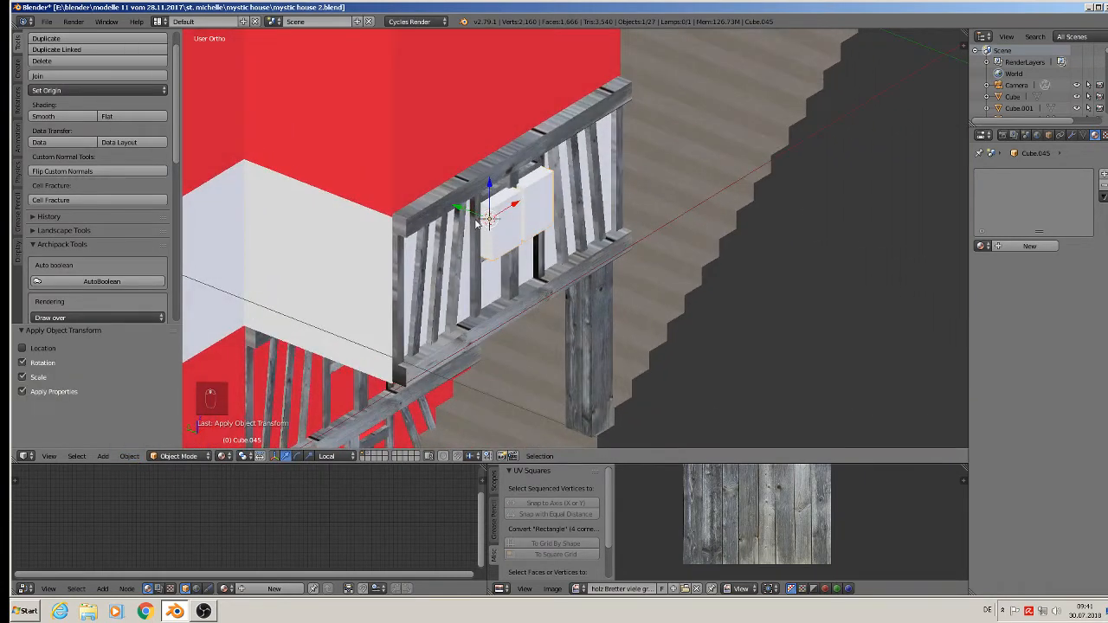
right_click(350, 243)
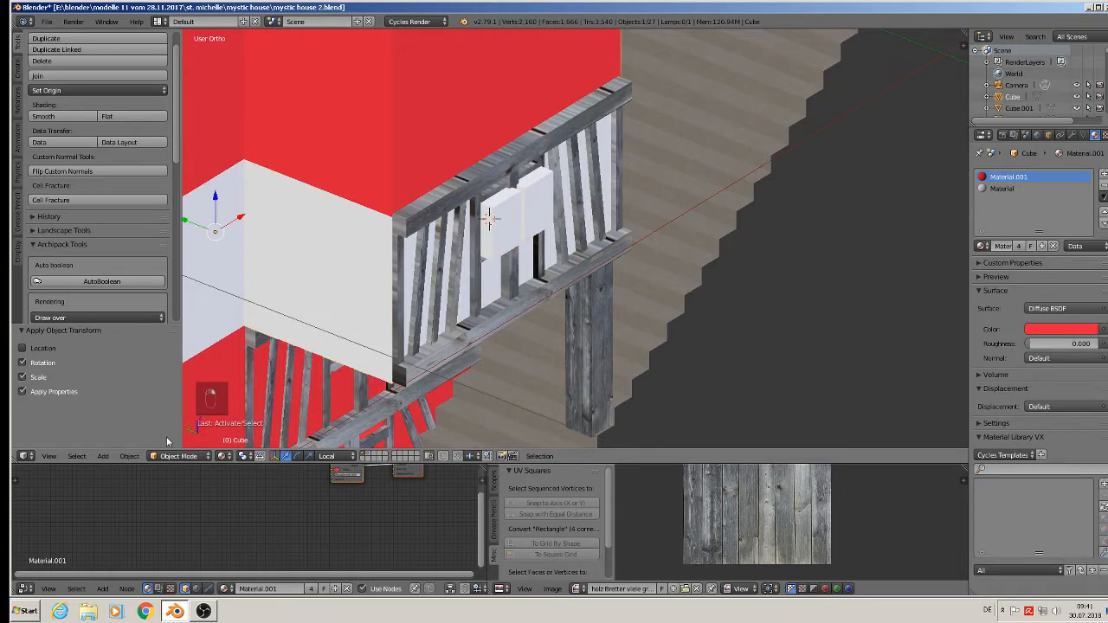
left_click(130, 457)
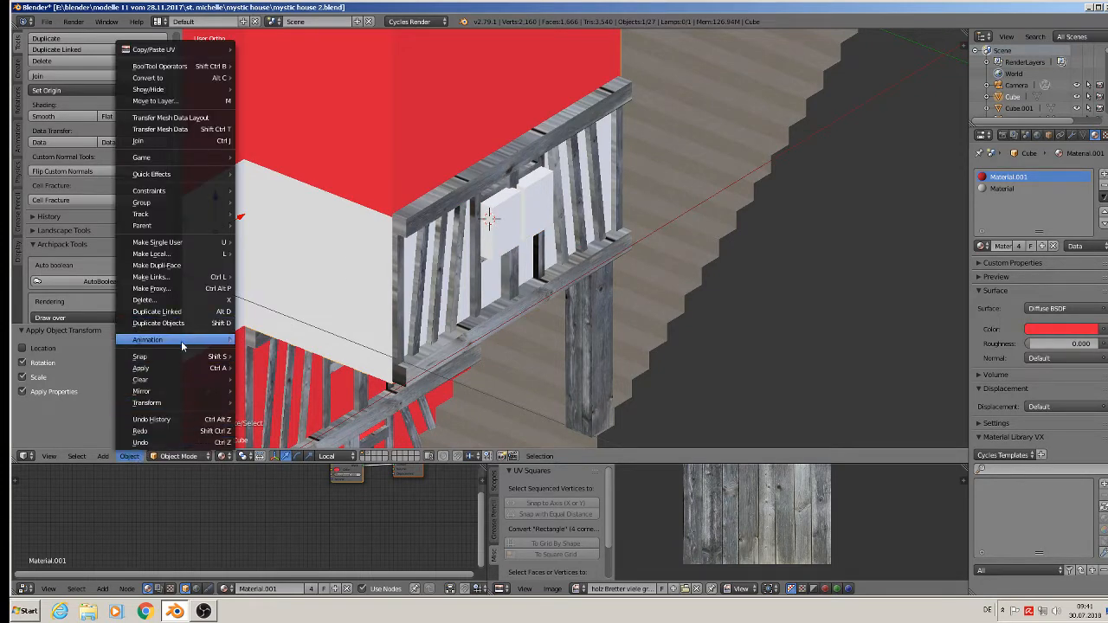
mouse_move(182, 368)
left_click(279, 402)
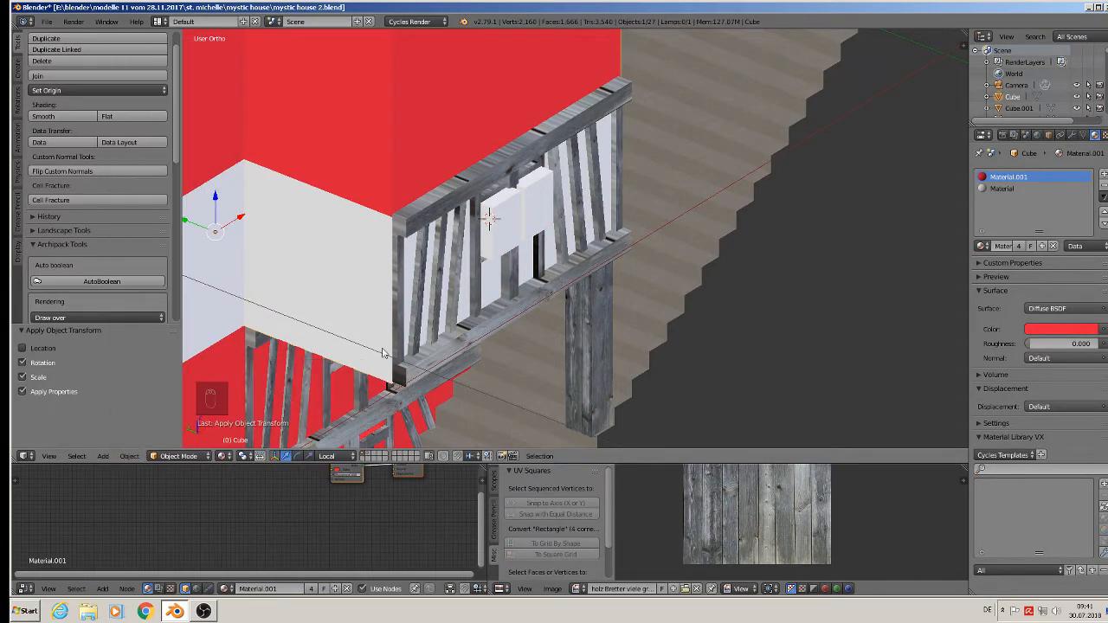
Check the joined cutter's object name, reselect the house body, and add a Boolean modifier to it.
right_click(500, 235)
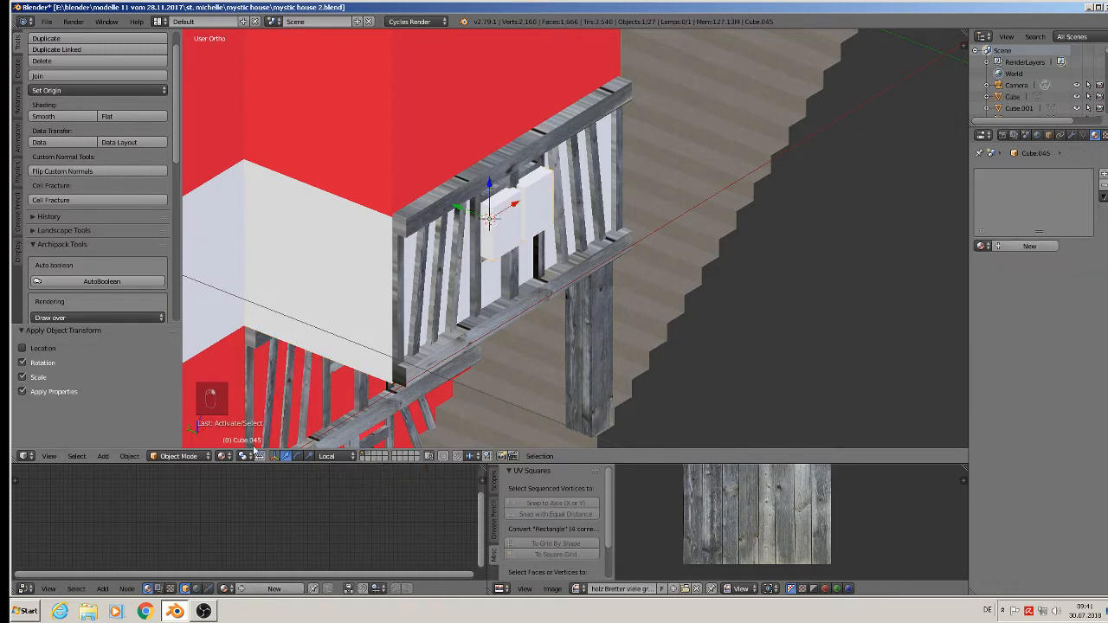
right_click(339, 271)
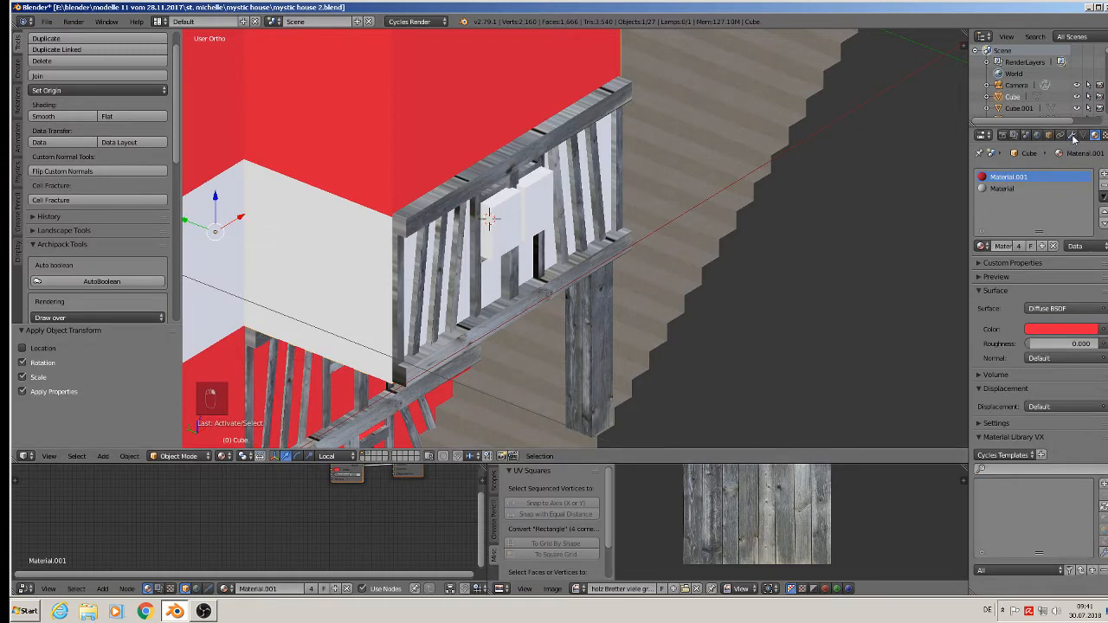
left_click(1073, 139)
left_click(1039, 174)
left_click(899, 230)
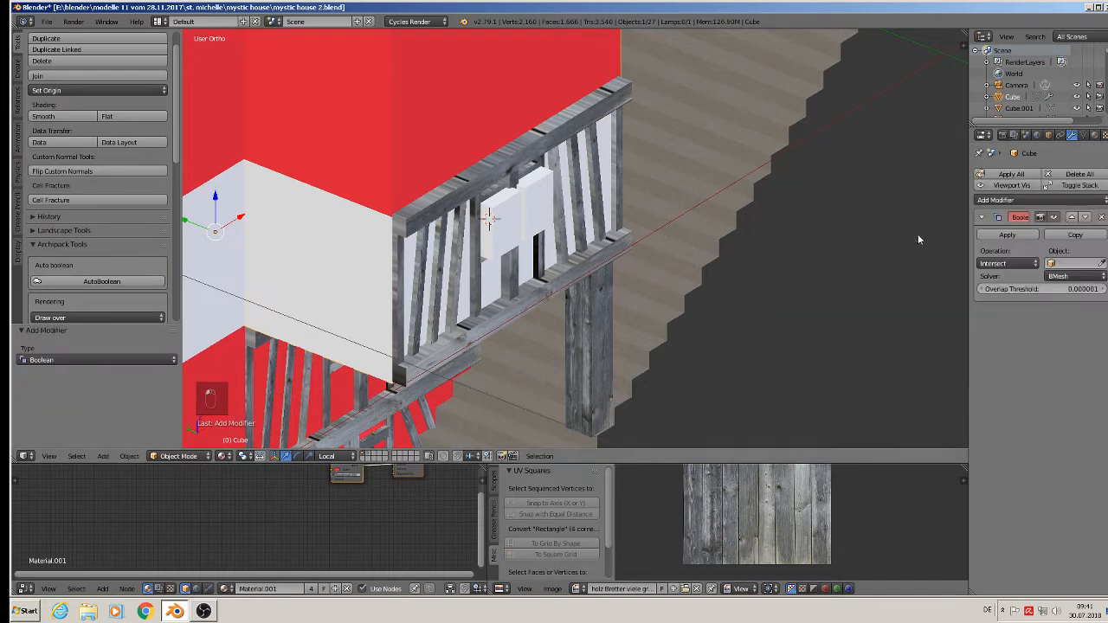
Set the Boolean modifier's target object to the joined cutter, Cube.045.
left_click(1071, 264)
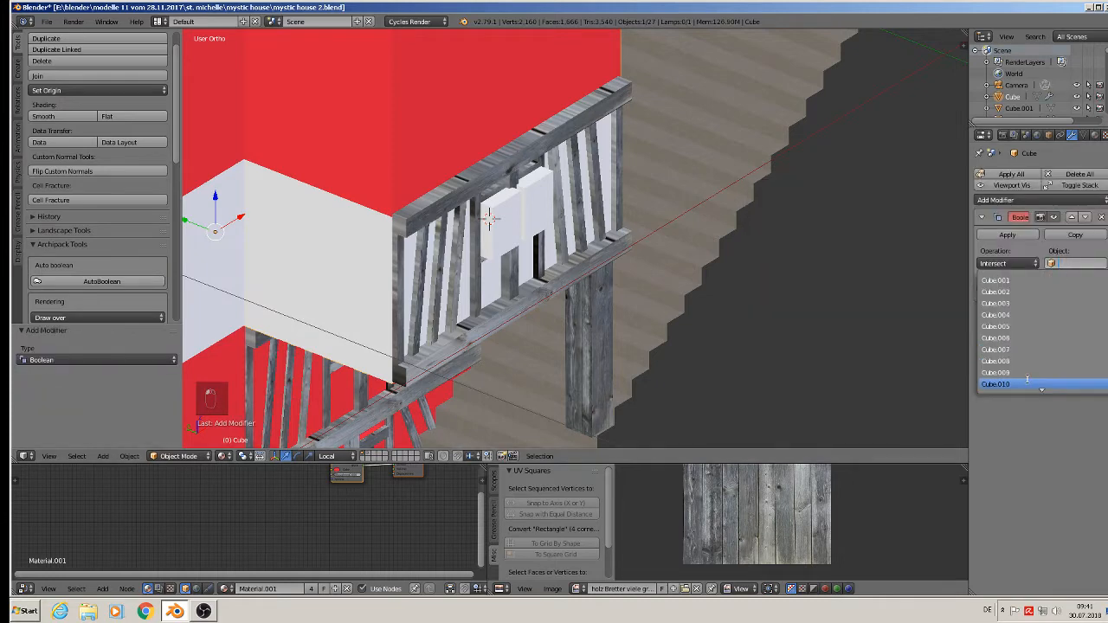
left_click(1040, 279)
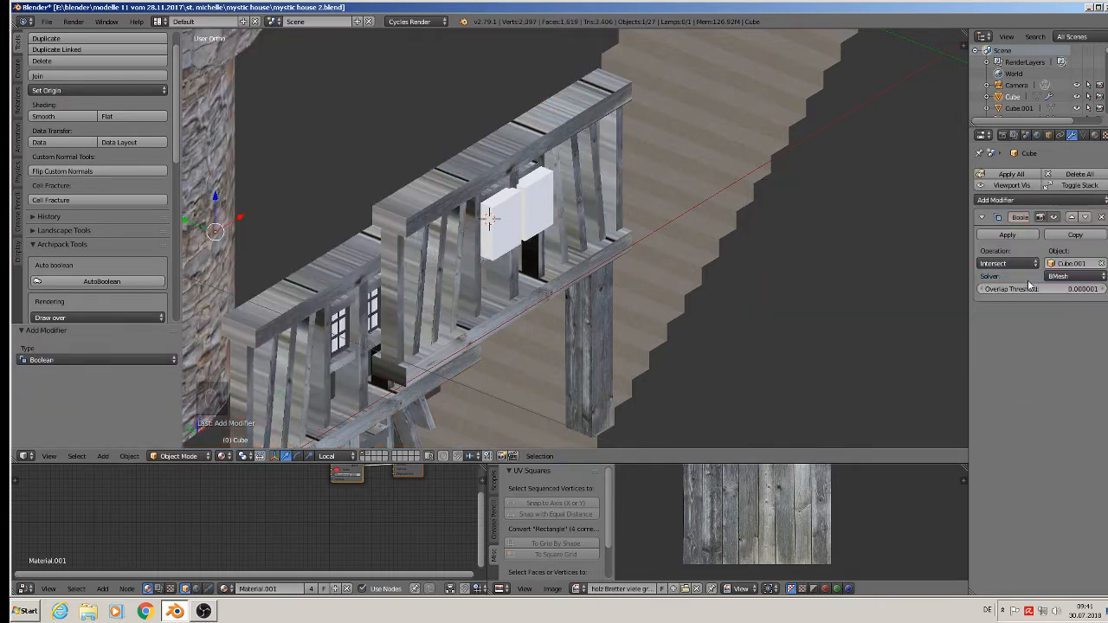
left_click(1090, 261)
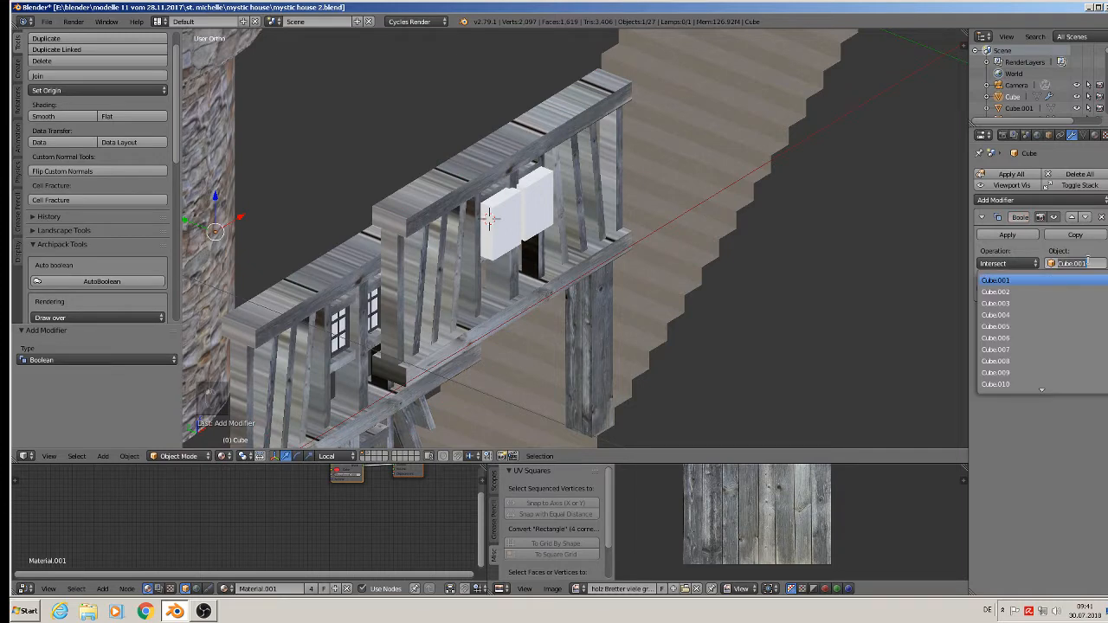
key("BackSpace")
type("Cube.04")
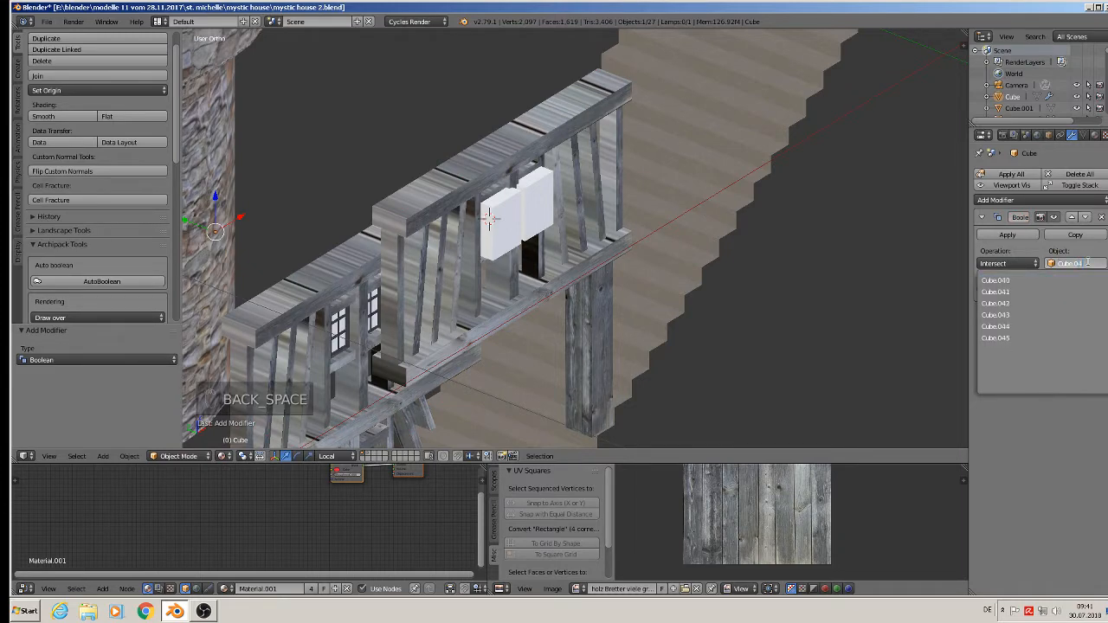
type("5")
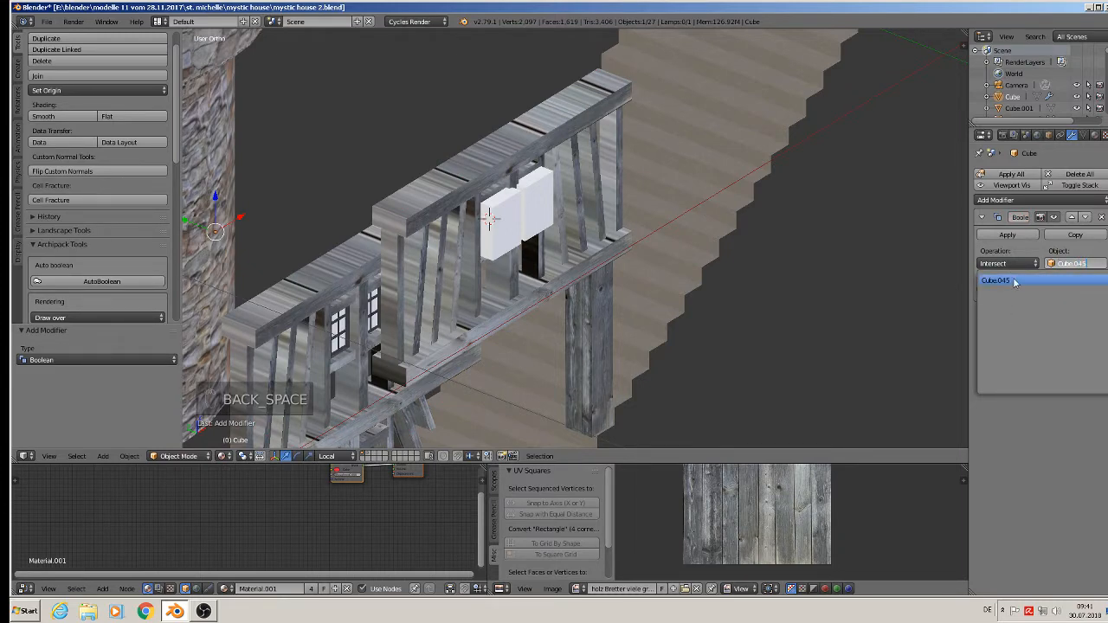
left_click(1016, 281)
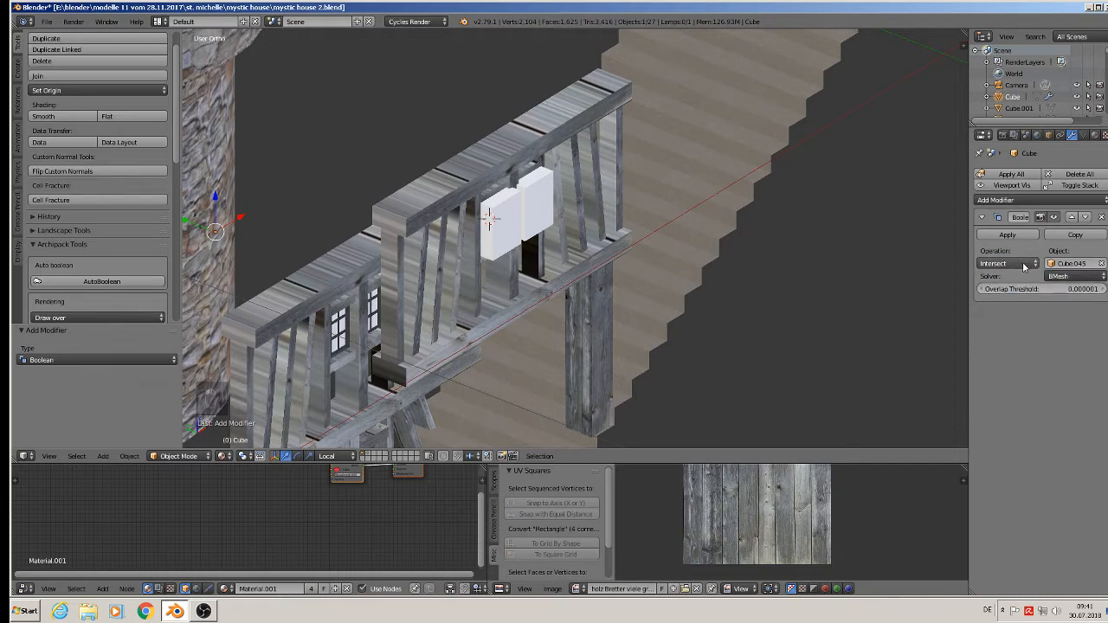
Set the Boolean operation to Difference and apply the modifier to cut the two window openings.
left_click(1024, 264)
left_click(1016, 227)
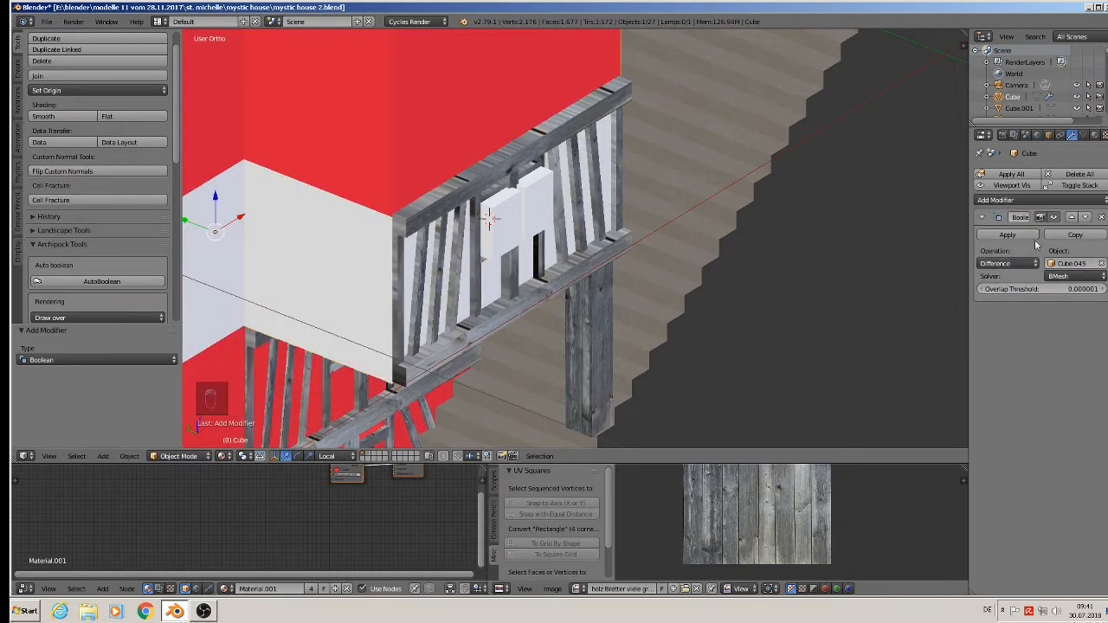
left_click(1018, 235)
Move the joined cutter cubes 0.262 up along Z, out of the new window openings.
middle_click_drag(886, 248, 407, 255)
right_click(401, 252)
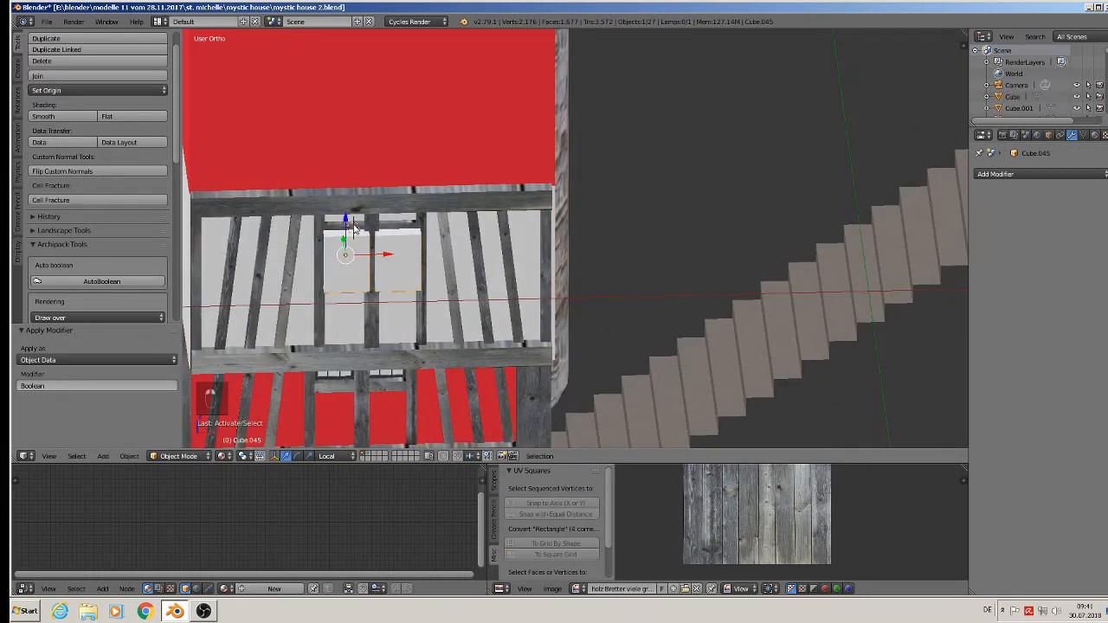
left_click_drag(353, 227, 358, 391)
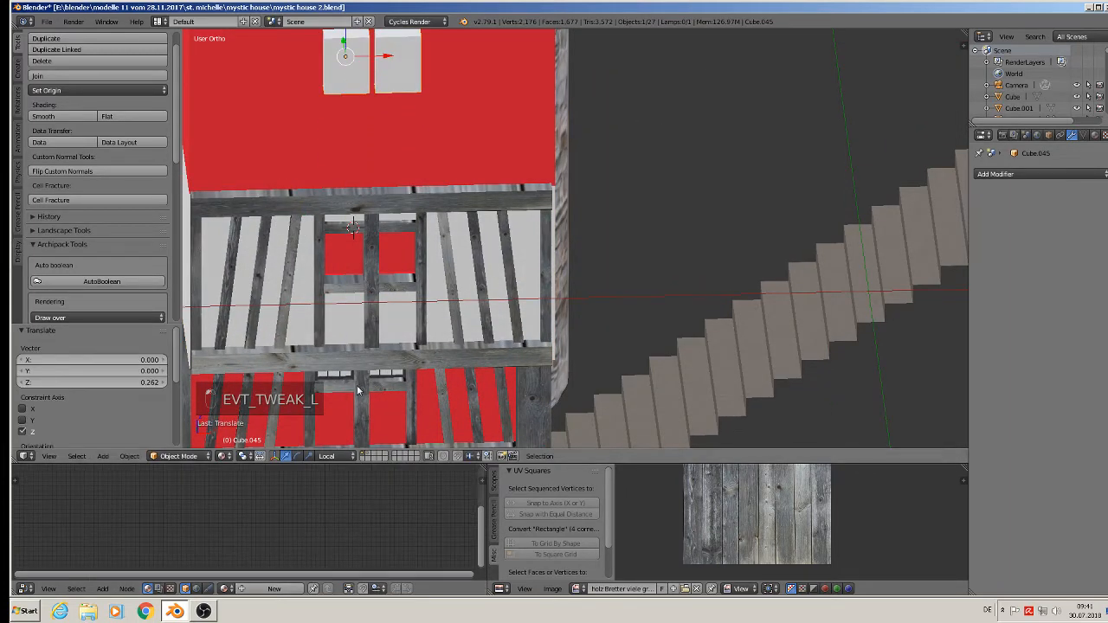
Duplicate the two lattice windows of the red storey below and move the copies to the white storey's facade.
scroll(358, 392, "down", 2)
middle_click_drag(358, 391, 436, 305)
right_click(428, 315)
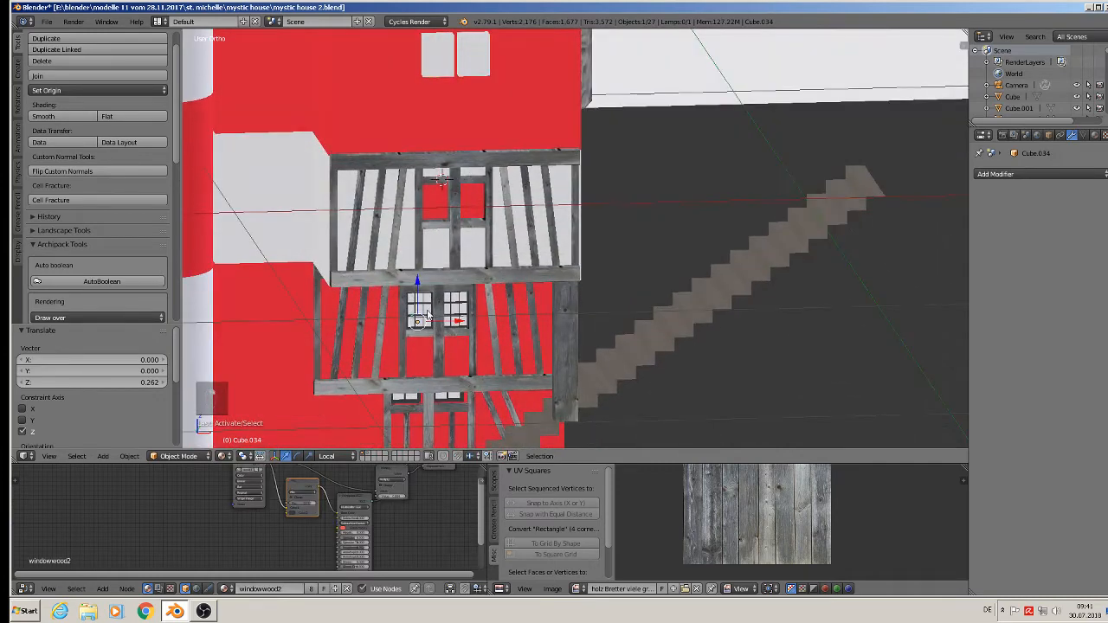
right_click(447, 316, "shift")
right_click(437, 312)
middle_click_drag(420, 310, 433, 295)
key("shift+d")
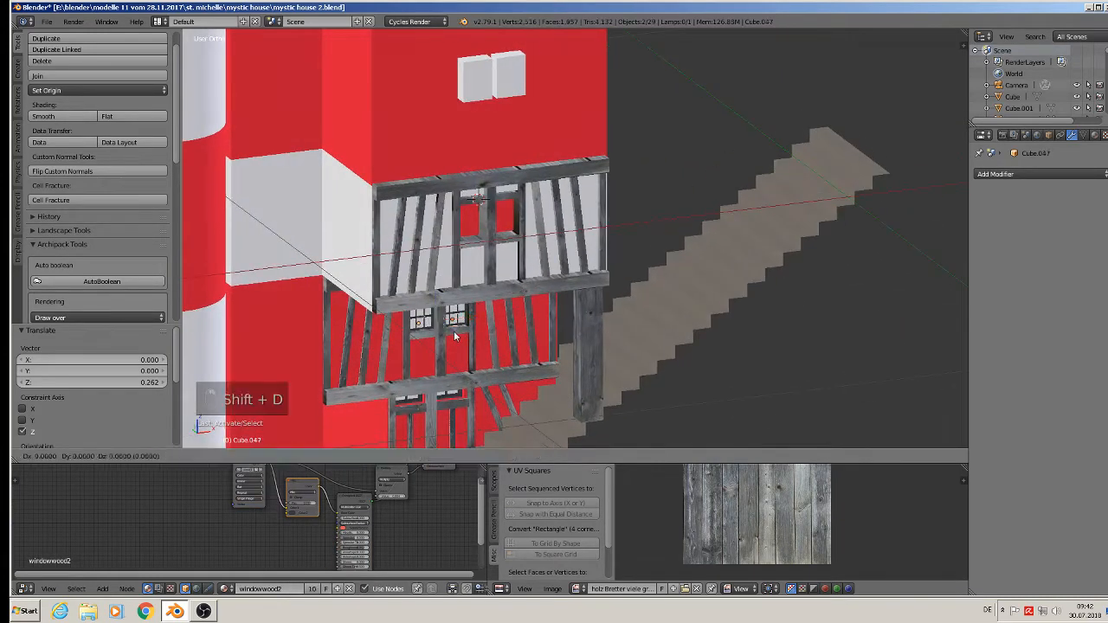
right_click(435, 293)
left_click_drag(435, 292, 459, 258)
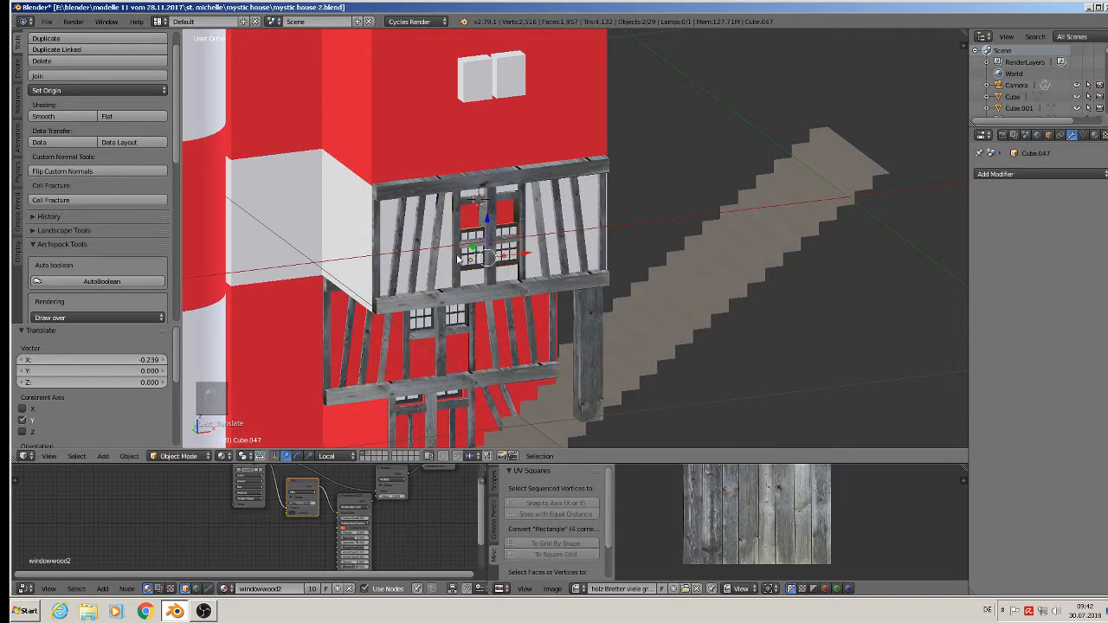
Raise the two copied windows 0.049 along Z into the white storey's window openings.
middle_click_drag(457, 255, 449, 252)
left_click_drag(484, 232, 479, 204)
scroll(487, 221, "up", 4)
scroll(493, 232, "down", 1)
mouse_move(495, 235)
middle_mouse_down()
mouse_move(471, 231)
mouse_move(509, 239)
middle_mouse_up()
scroll(509, 239, "down", 5)
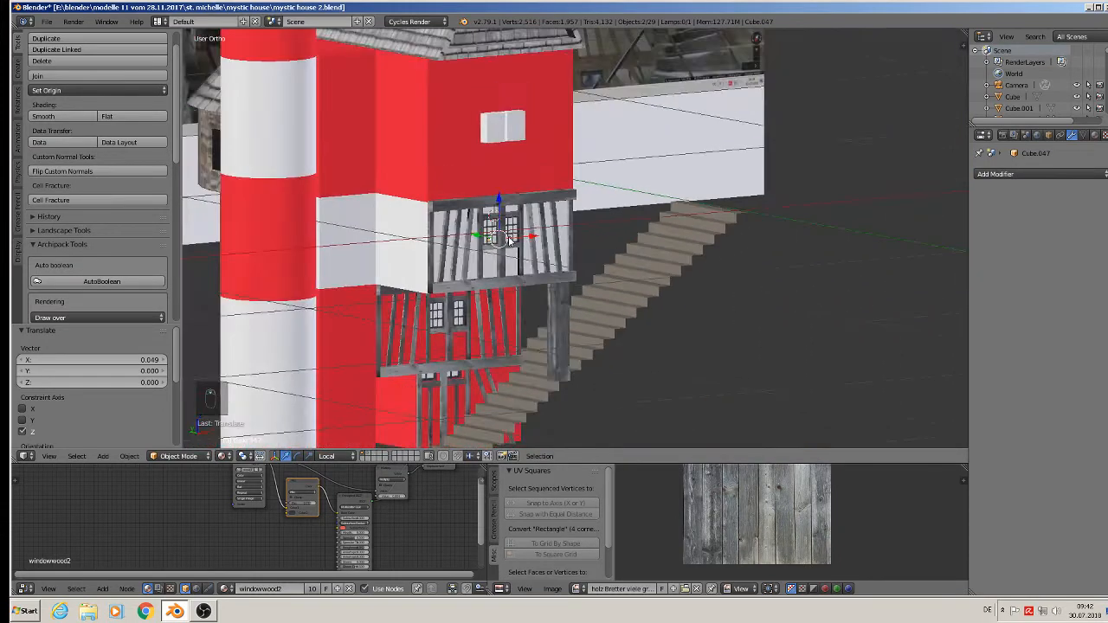
Duplicate the white storey's timber frame and move the copy 0.230 up along Z onto the red storey above.
right_click(472, 208)
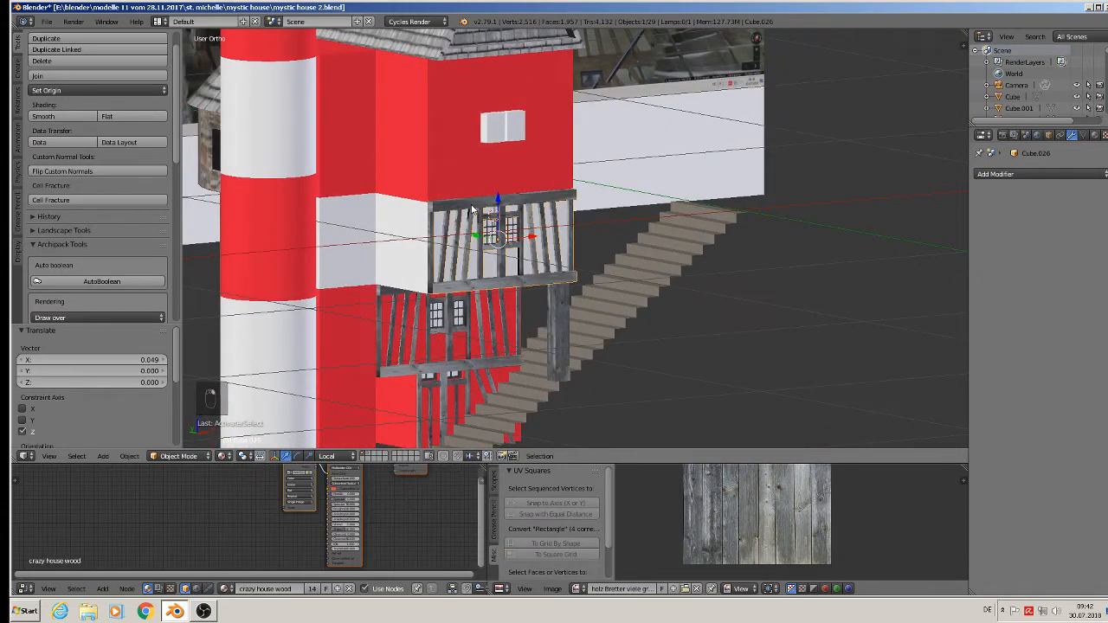
scroll(472, 209, "down", 1)
scroll(474, 210, "up", 1)
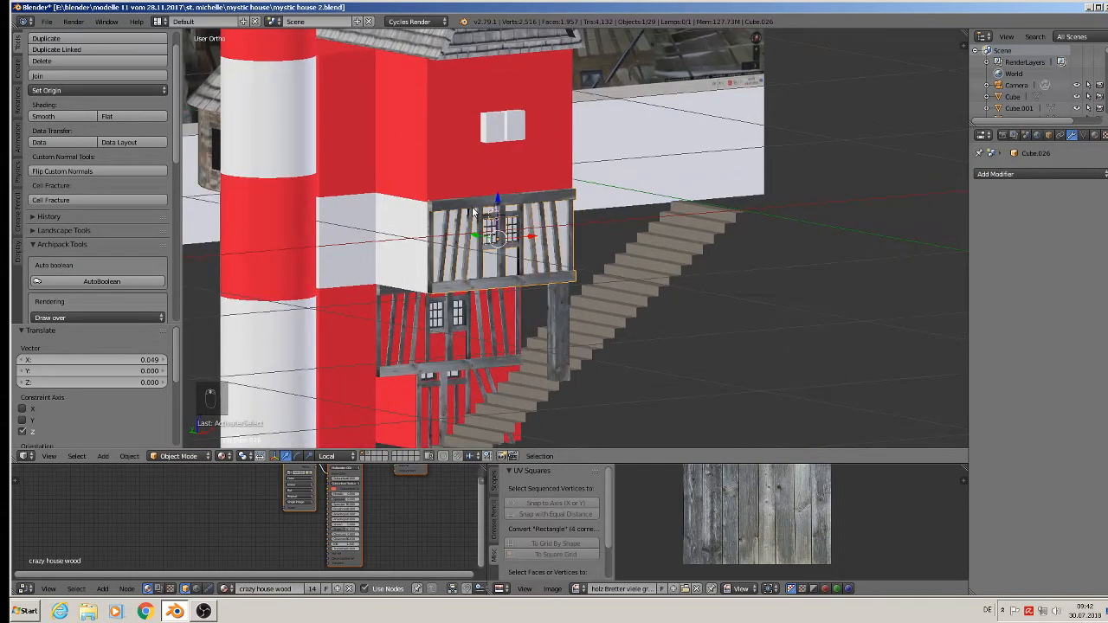
key("shift+d")
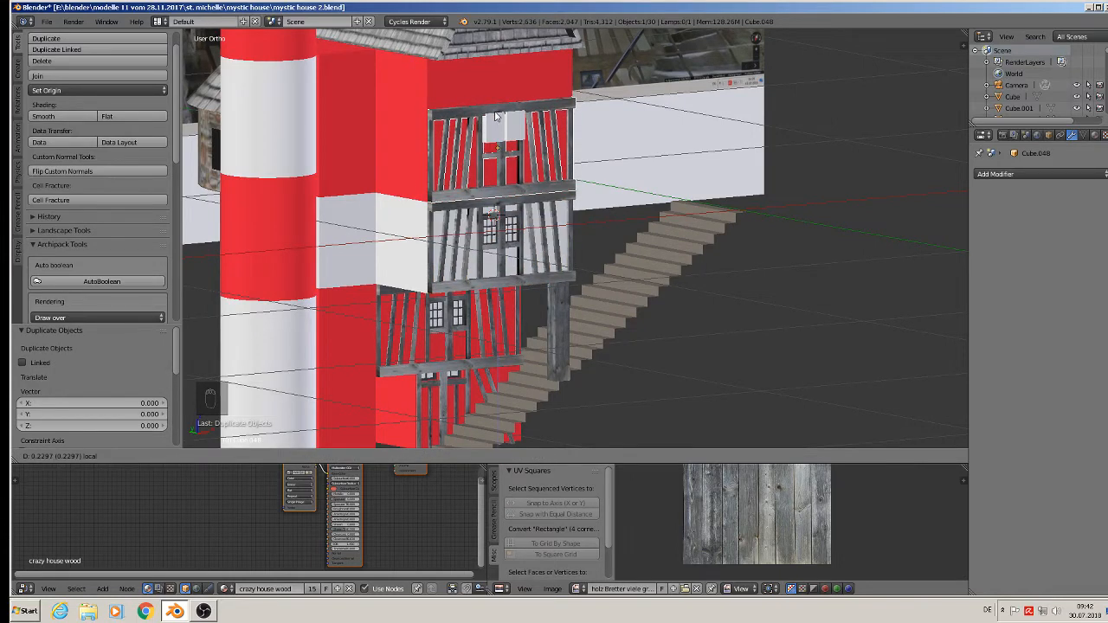
left_click(495, 115)
scroll(493, 130, "up", 5)
Lower the joined cutter cubes along Z by 0.021 and another 0.011 into the top frame's window gaps.
right_click(493, 139)
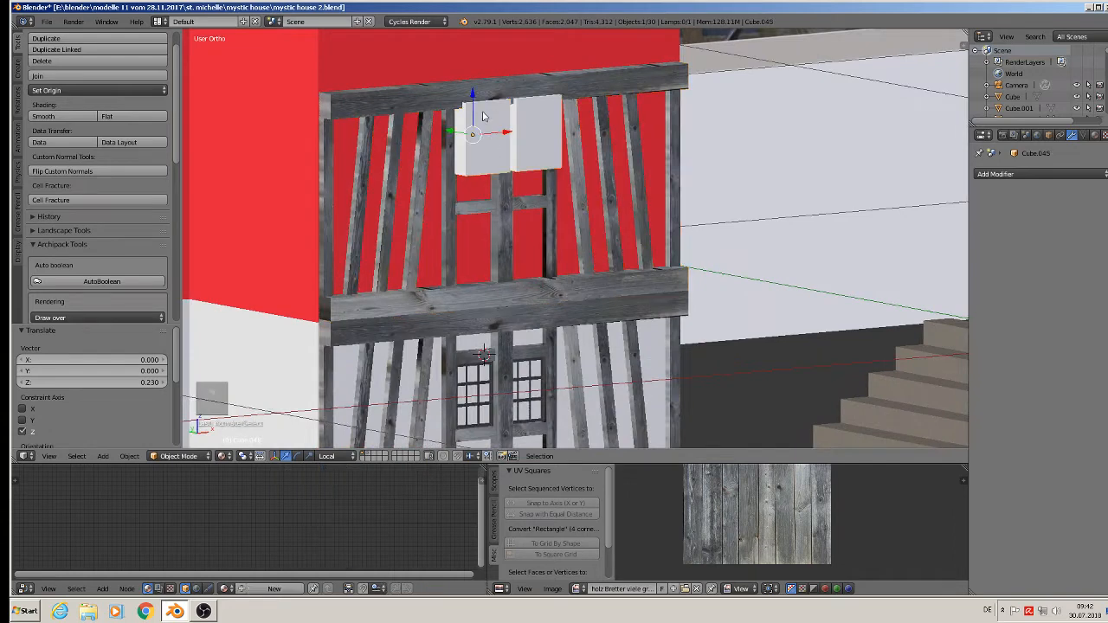
key("g")
key("z")
key("z")
left_click(479, 122)
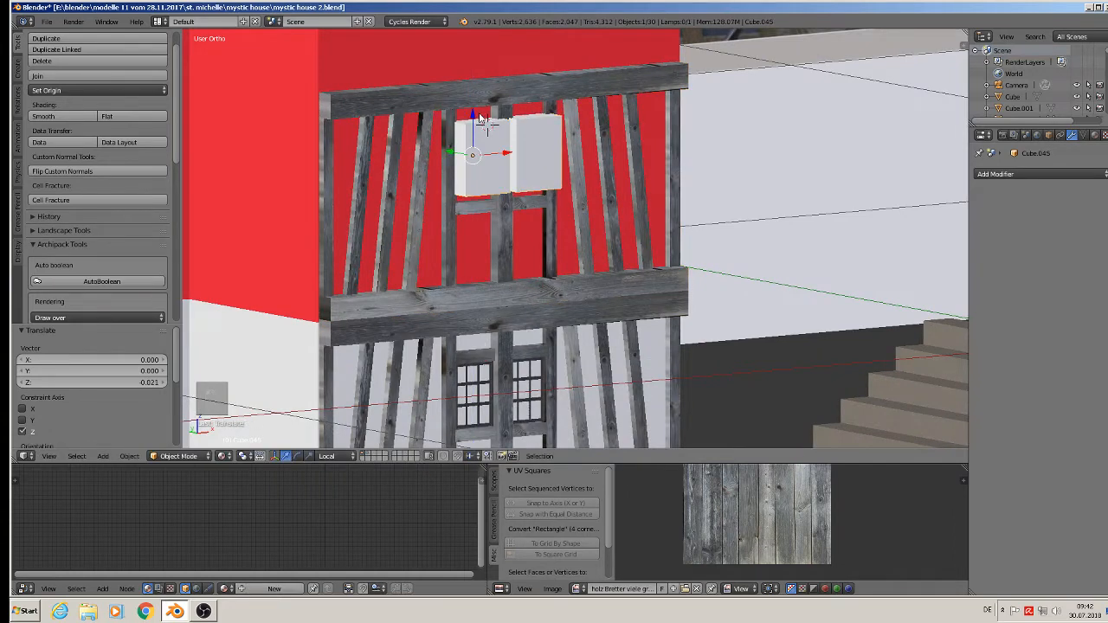
key("g")
key("z")
key("z")
left_click(483, 128)
scroll(483, 129, "down", 5)
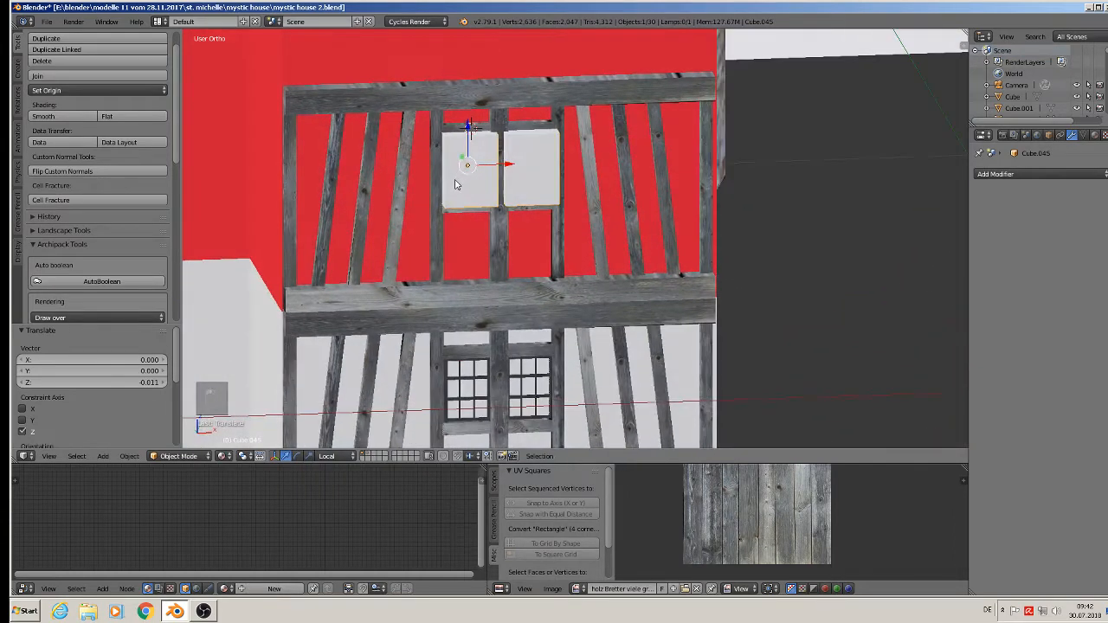
Select the house body and apply its rotation and scale.
scroll(507, 226, "down", 2)
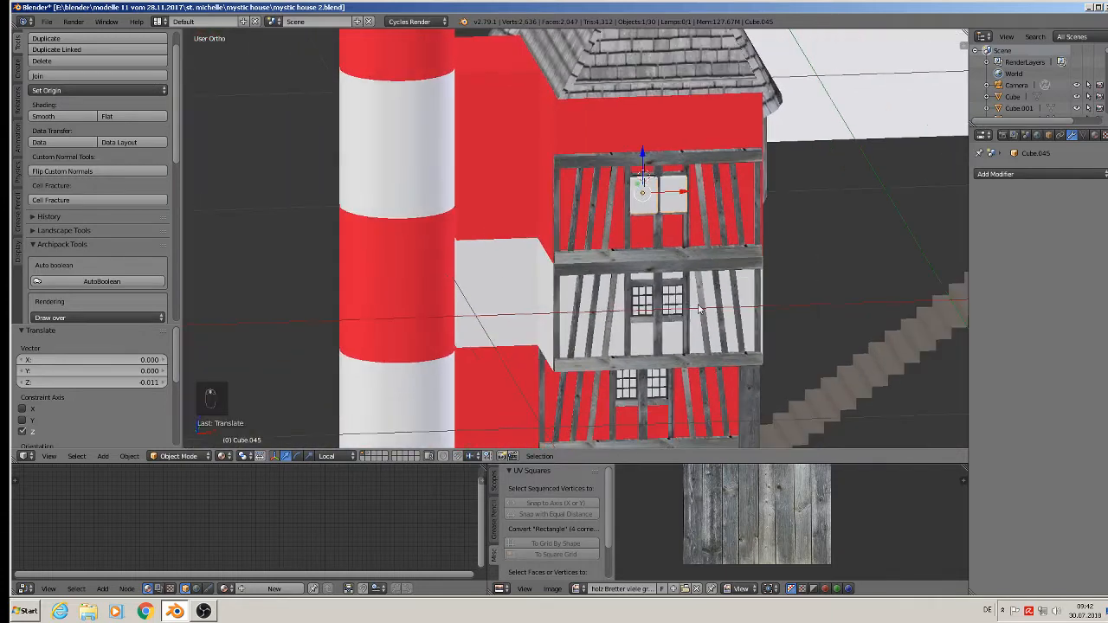
middle_click_drag(626, 325, 586, 322)
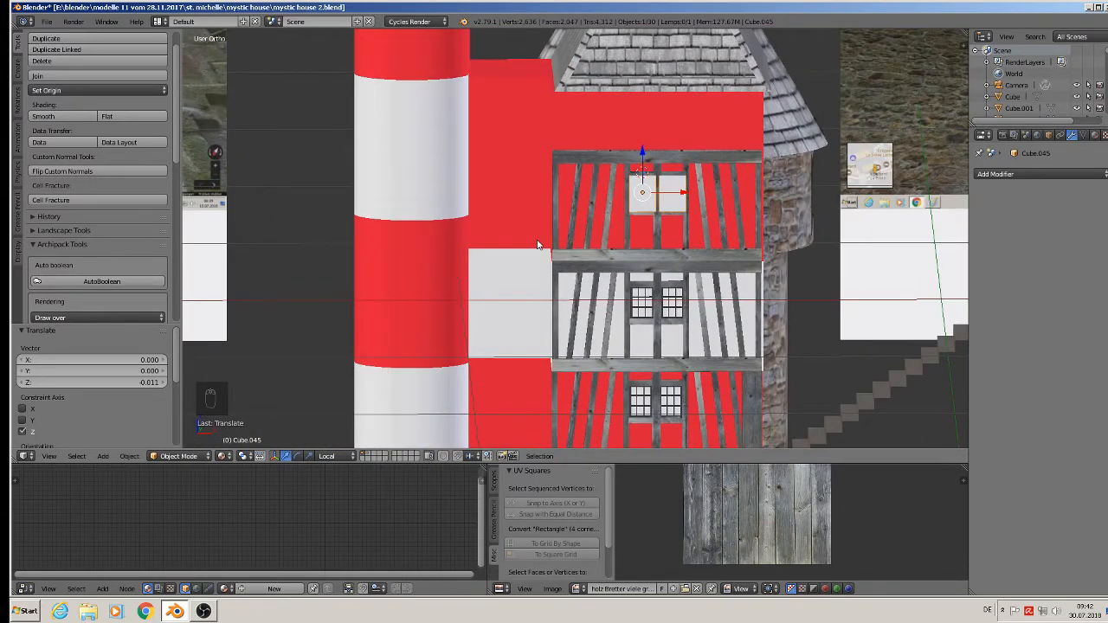
middle_click_drag(537, 244, 541, 198)
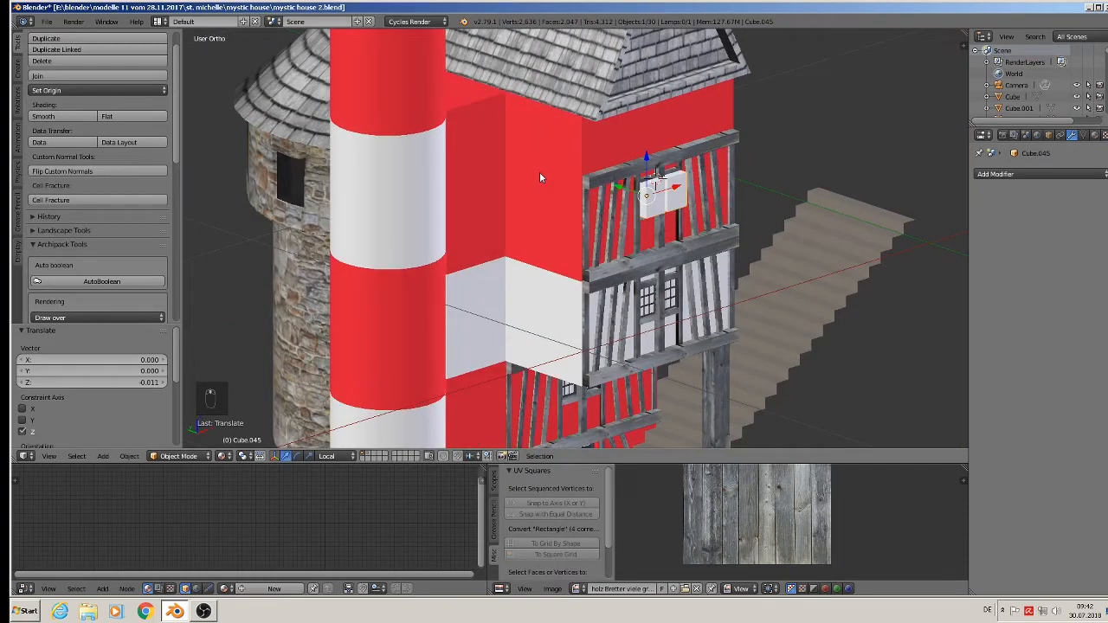
right_click(540, 173)
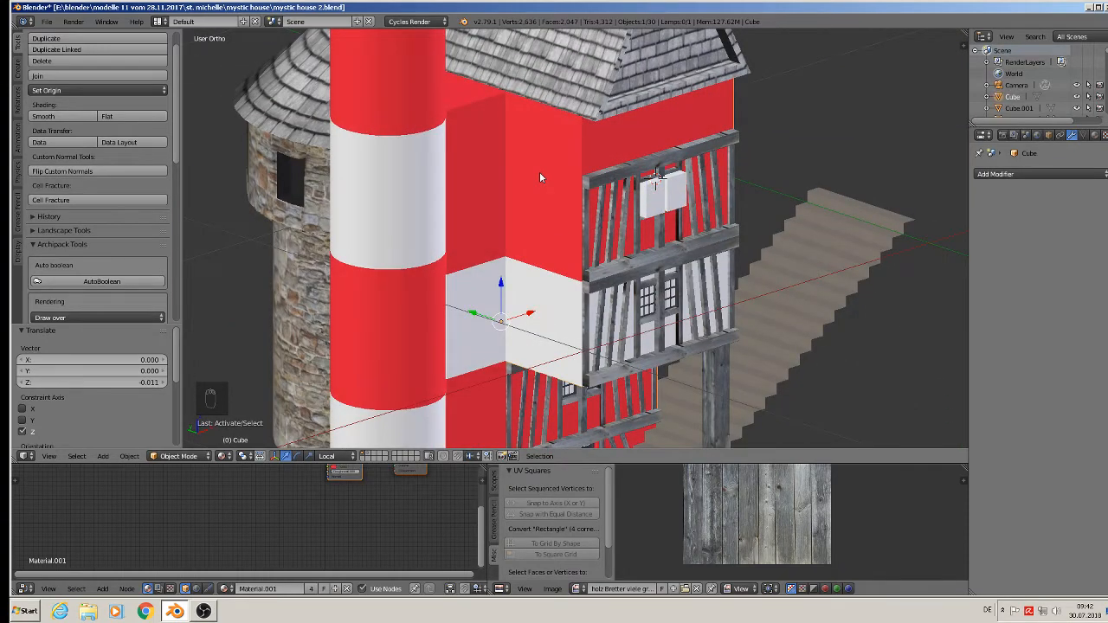
key("Tab")
key("Tab")
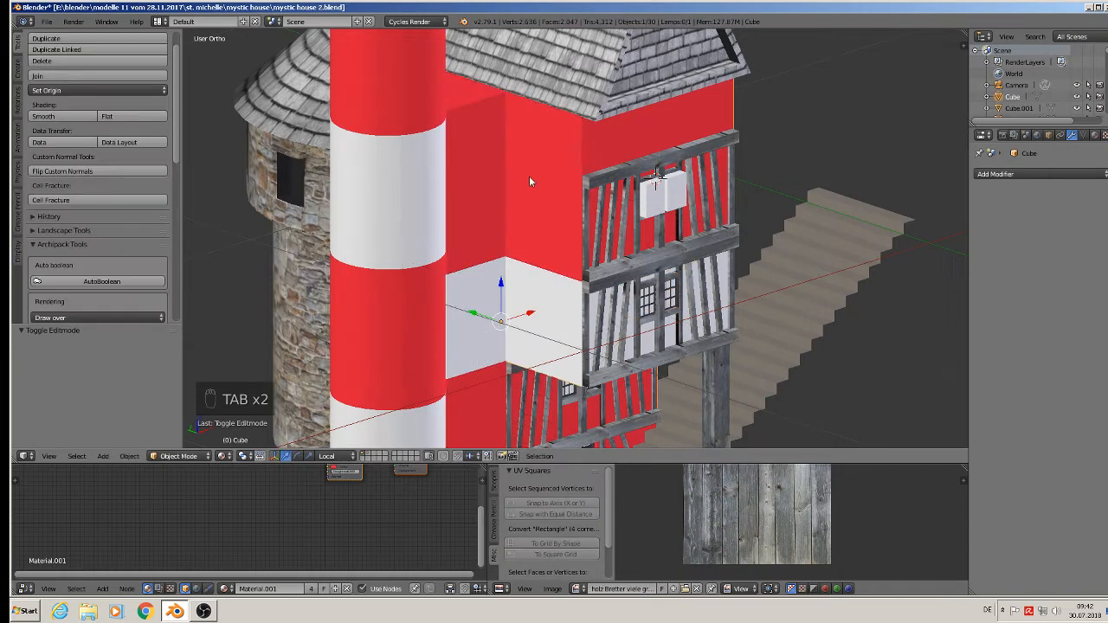
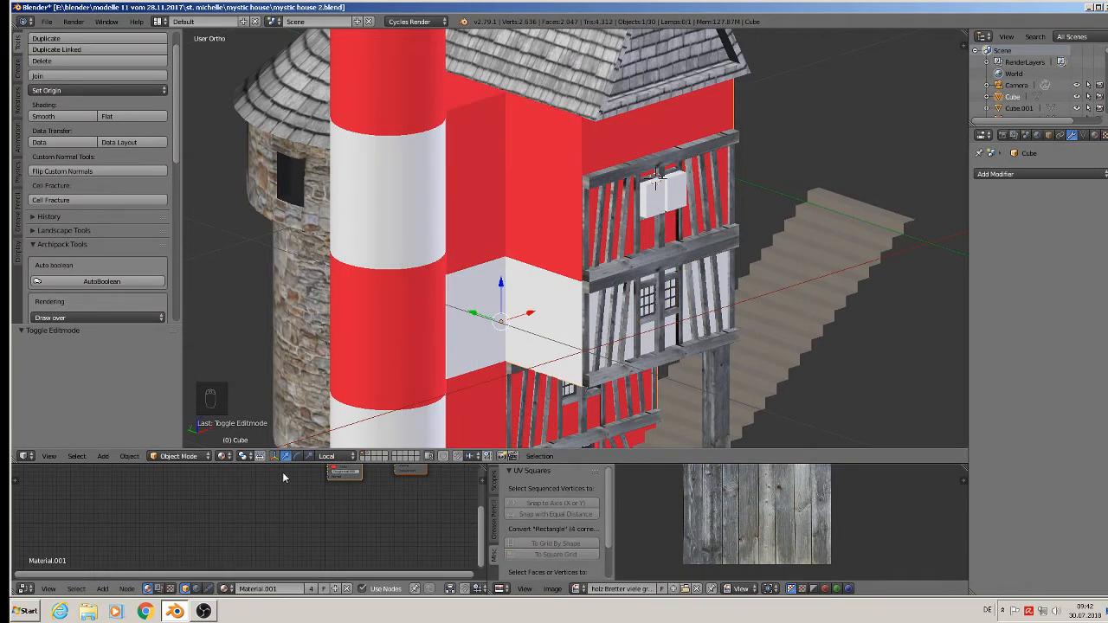
left_click(130, 456)
mouse_move(143, 368)
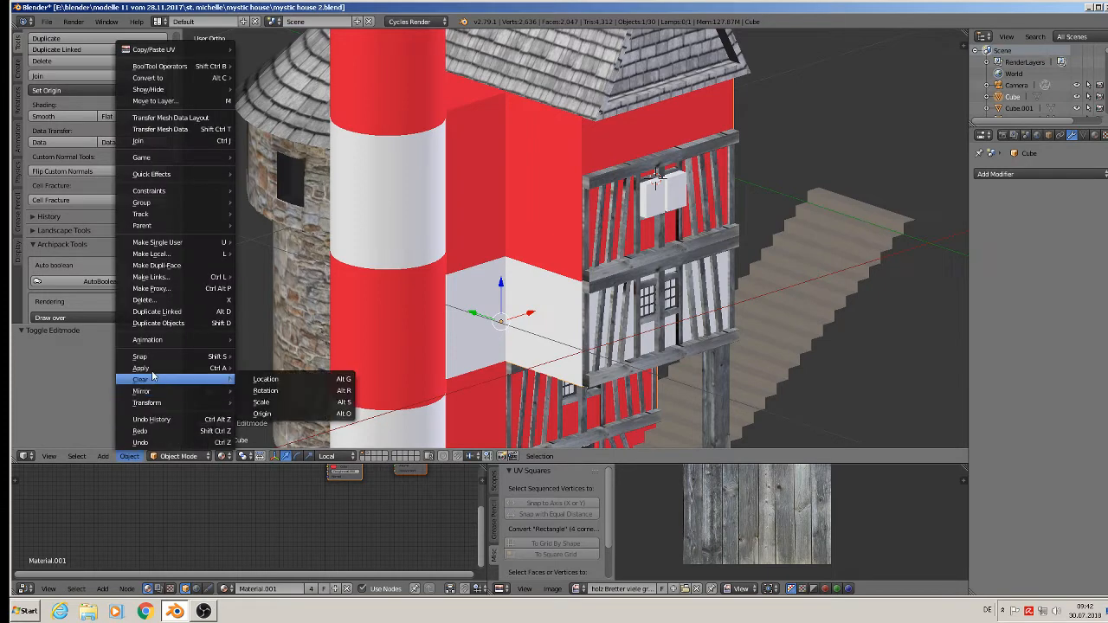
left_click(322, 401)
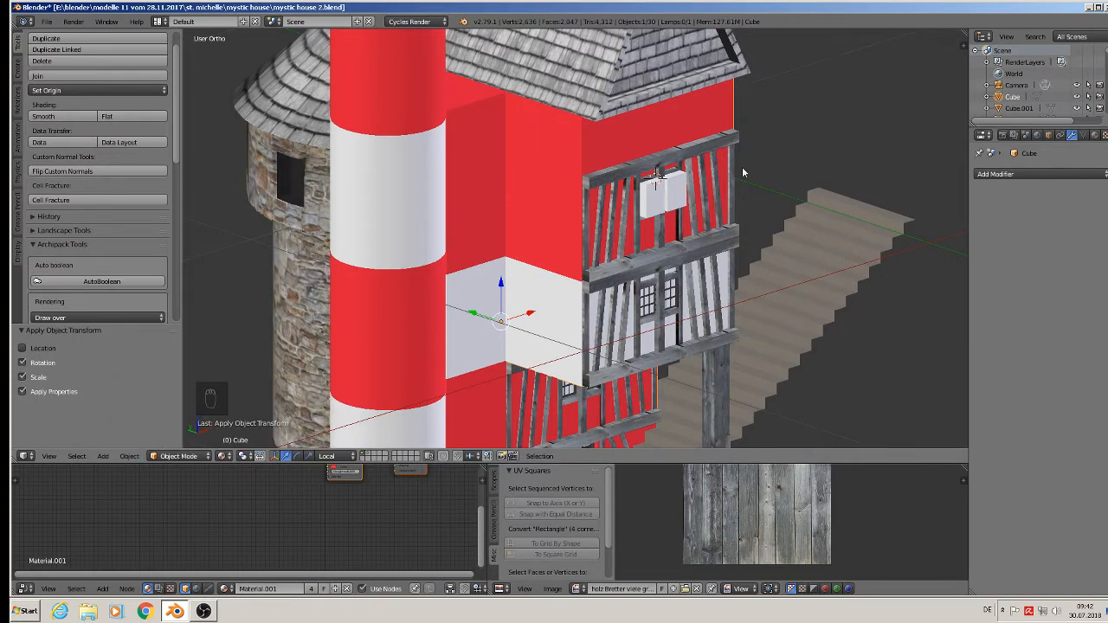
Check the joined cutter's name, reselect the house body, and add a Boolean modifier for the top storey's window openings.
left_click(655, 198)
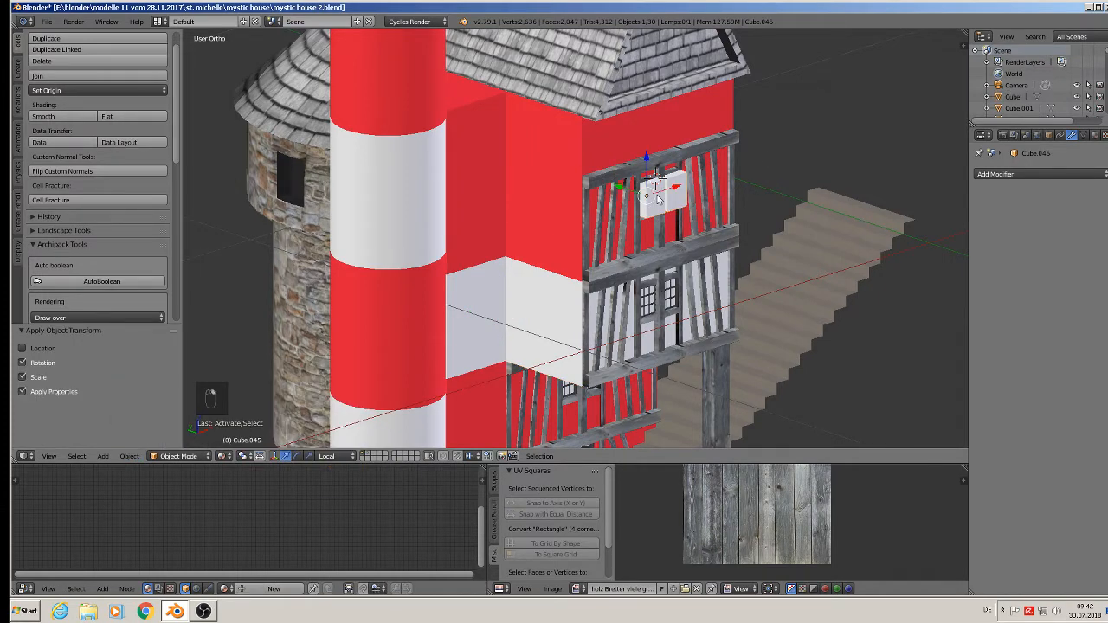
right_click(562, 160)
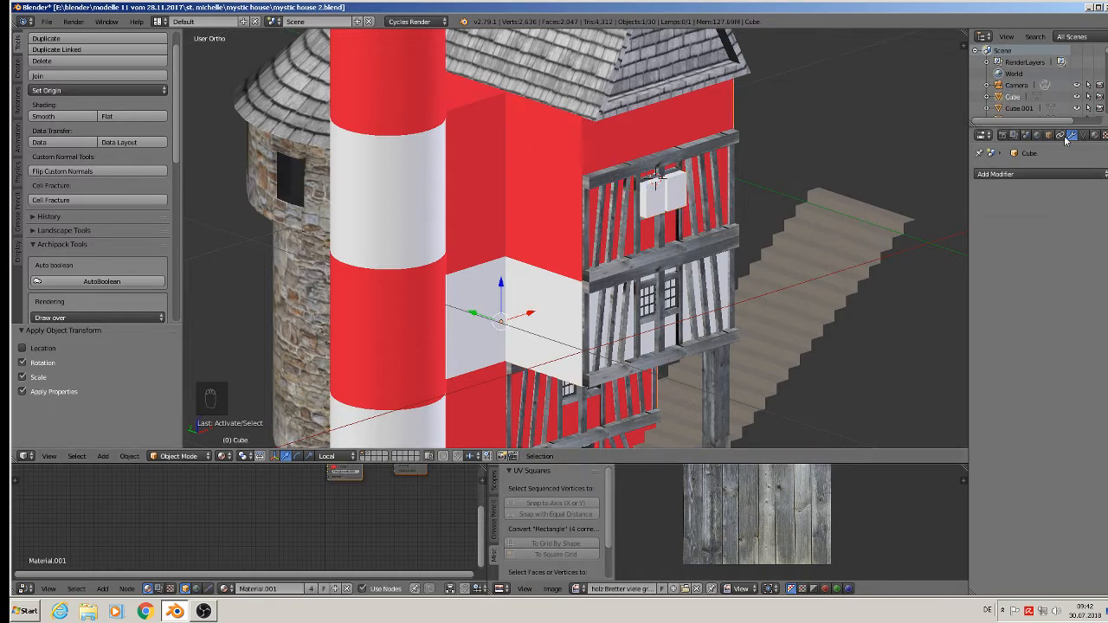
left_click(1057, 173)
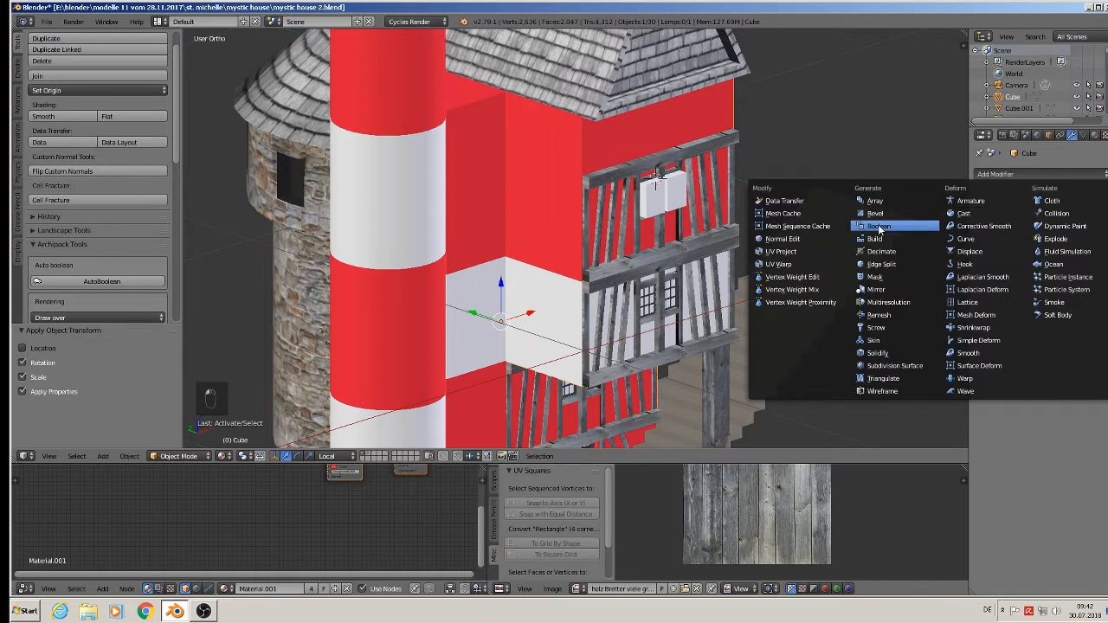
left_click(974, 218)
Set the new Boolean modifier's target object to the cutter Cube.045.
left_click(1074, 263)
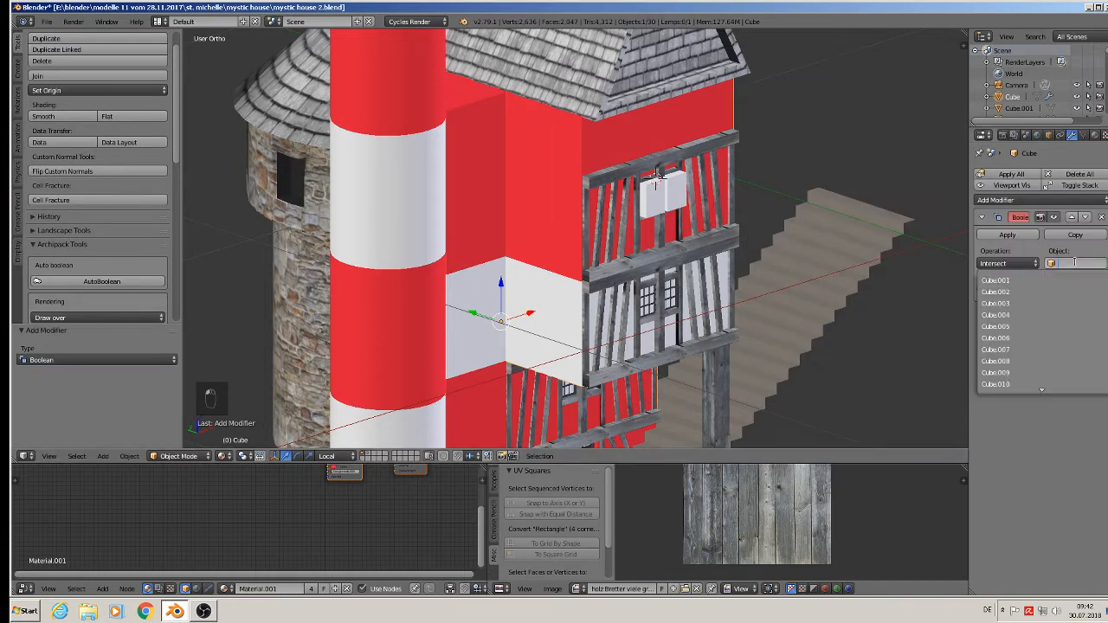
left_click(1028, 281)
left_click(1086, 260)
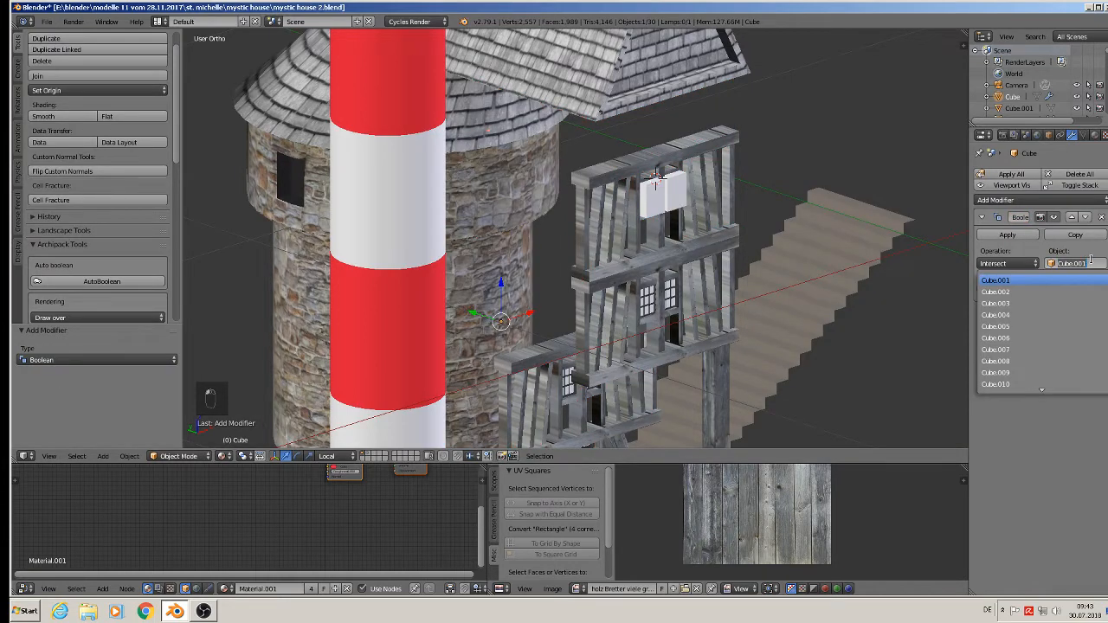
key("BackSpace")
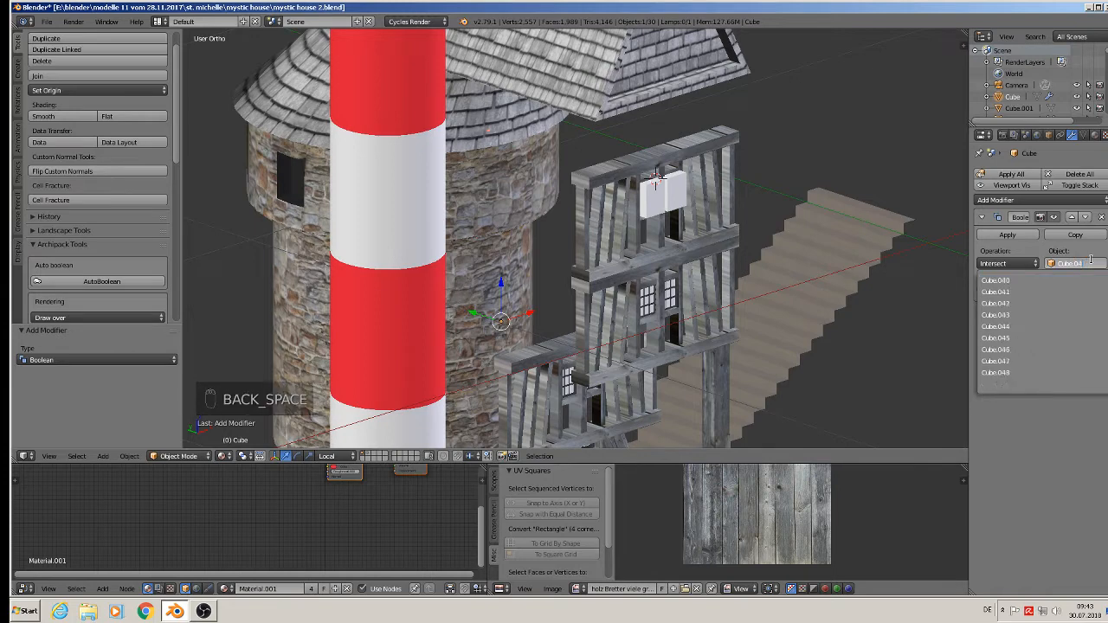
type("5")
left_click(1081, 283)
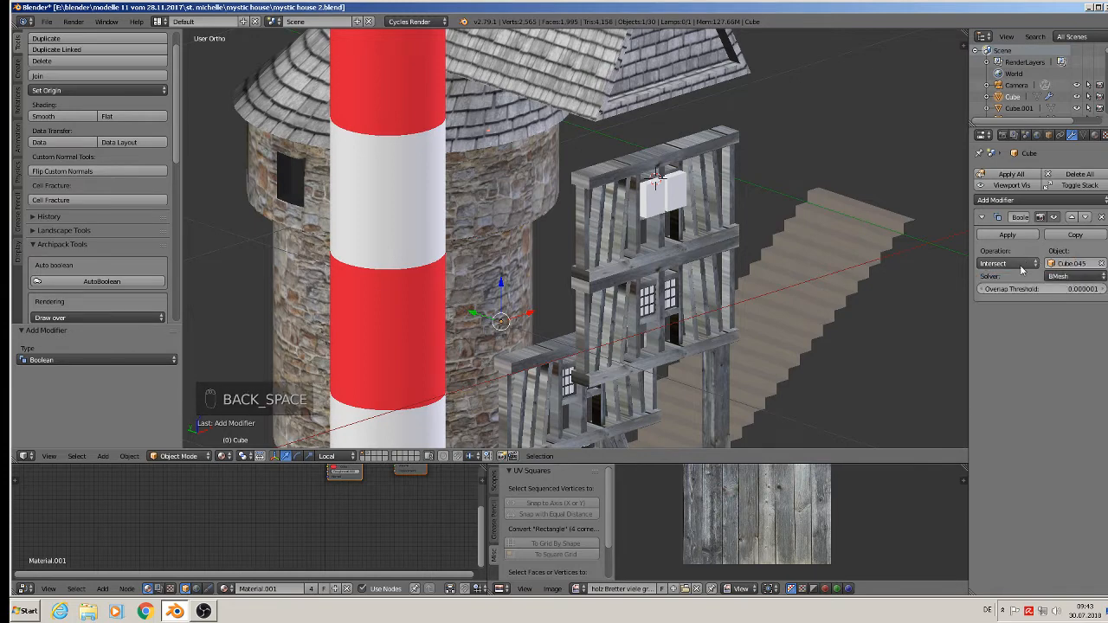
Set the Boolean operation to Difference and apply the modifier to cut the top storey's window openings.
left_click(1008, 263)
left_click(1010, 226)
left_click(1018, 235)
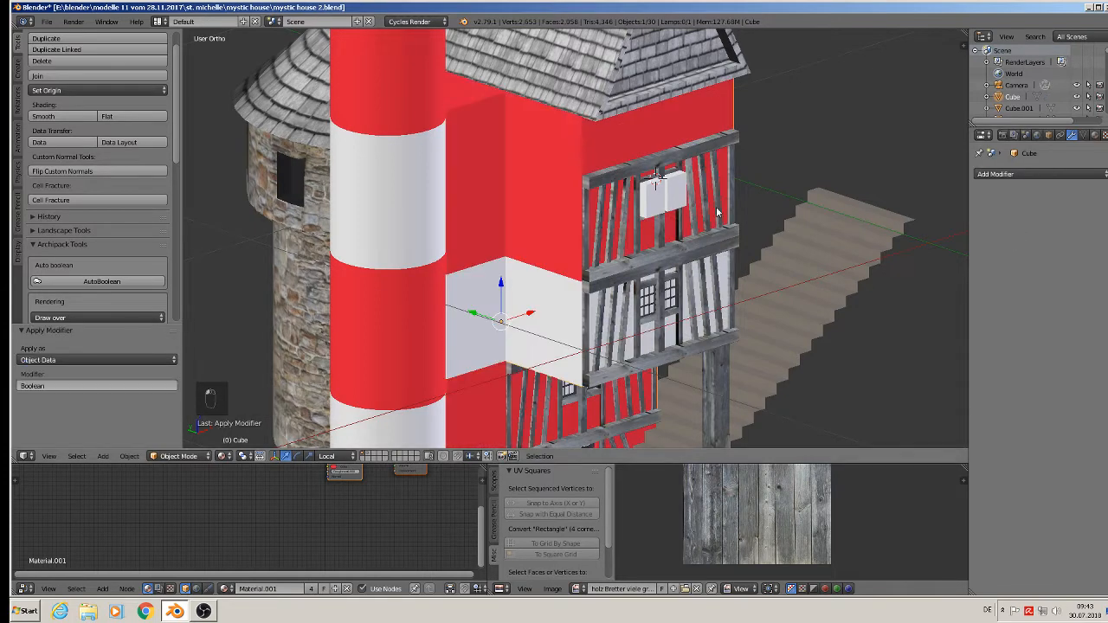
Move the joined cutter cubes 0.501 along X, away from the house.
right_click(656, 195)
key("g")
key("x")
left_click(784, 115)
scroll(785, 115, "up", 6)
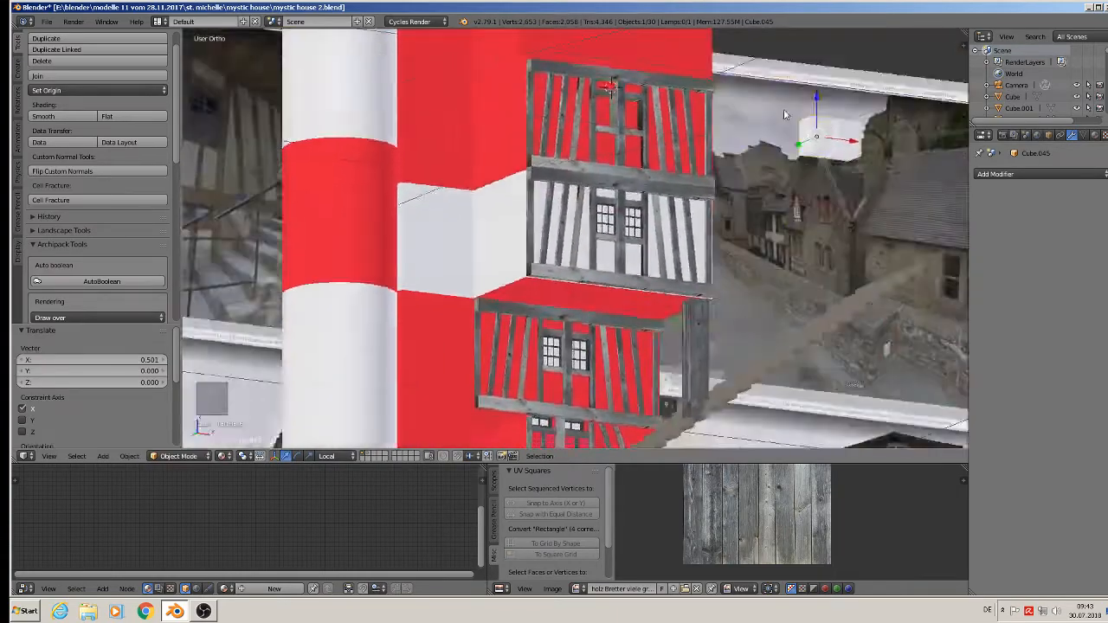
middle_click_drag(784, 115, 729, 131)
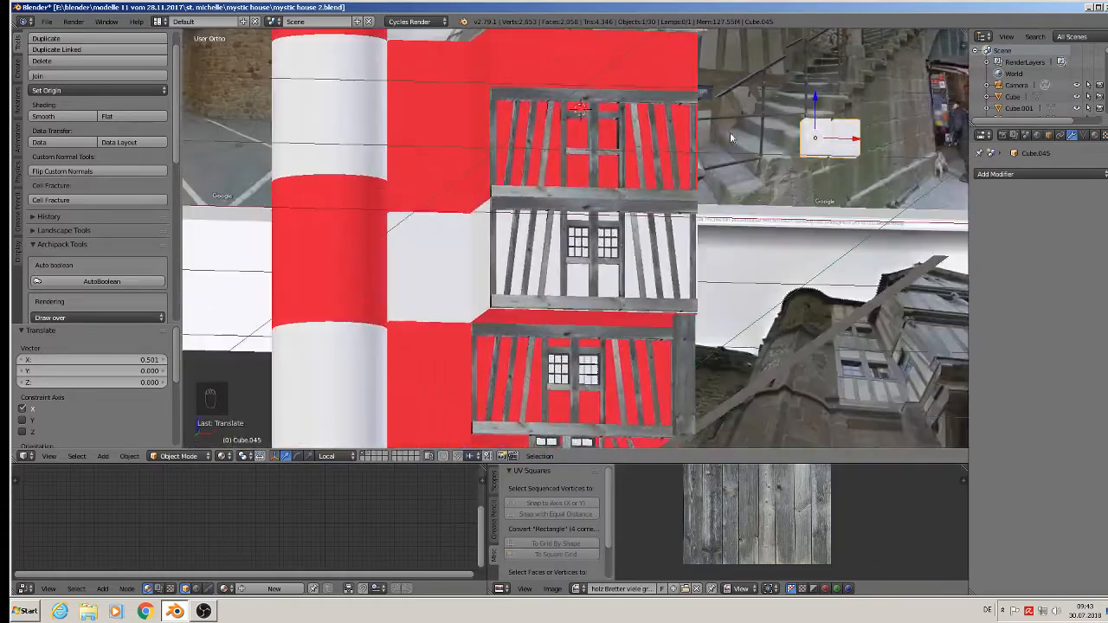
Delete only the selected faces inside the top storey's two window openings on the house body.
right_click(610, 135)
middle_click_drag(610, 134, 590, 195)
key("Tab")
scroll(603, 155, "up", 3)
scroll(603, 155, "up", 2)
key("x")
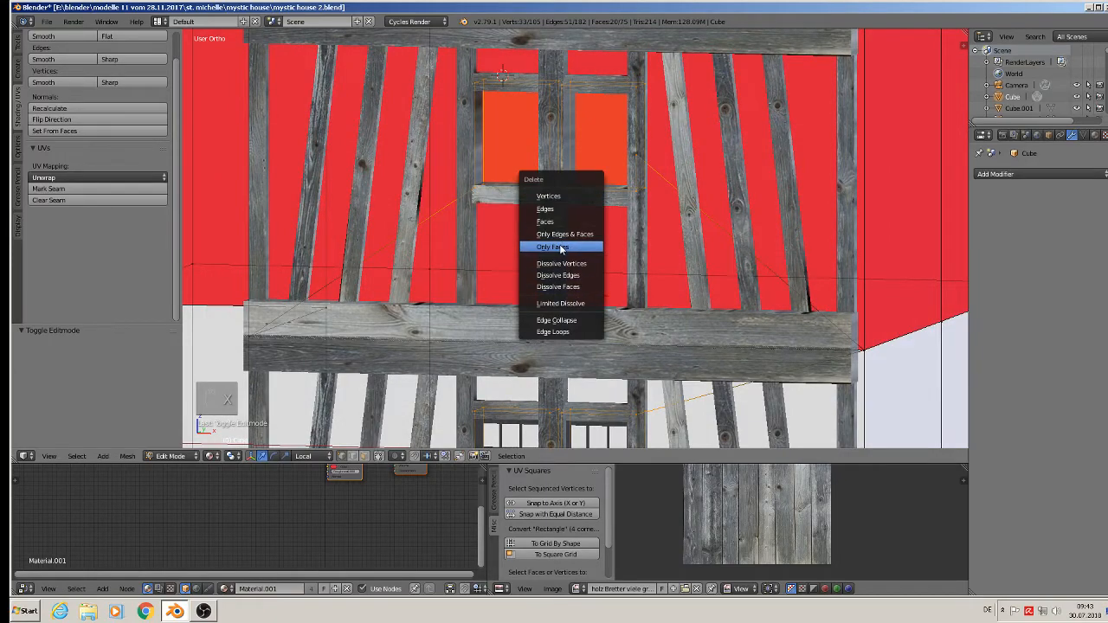
left_click(560, 248)
key("Tab")
scroll(562, 247, "down", 4)
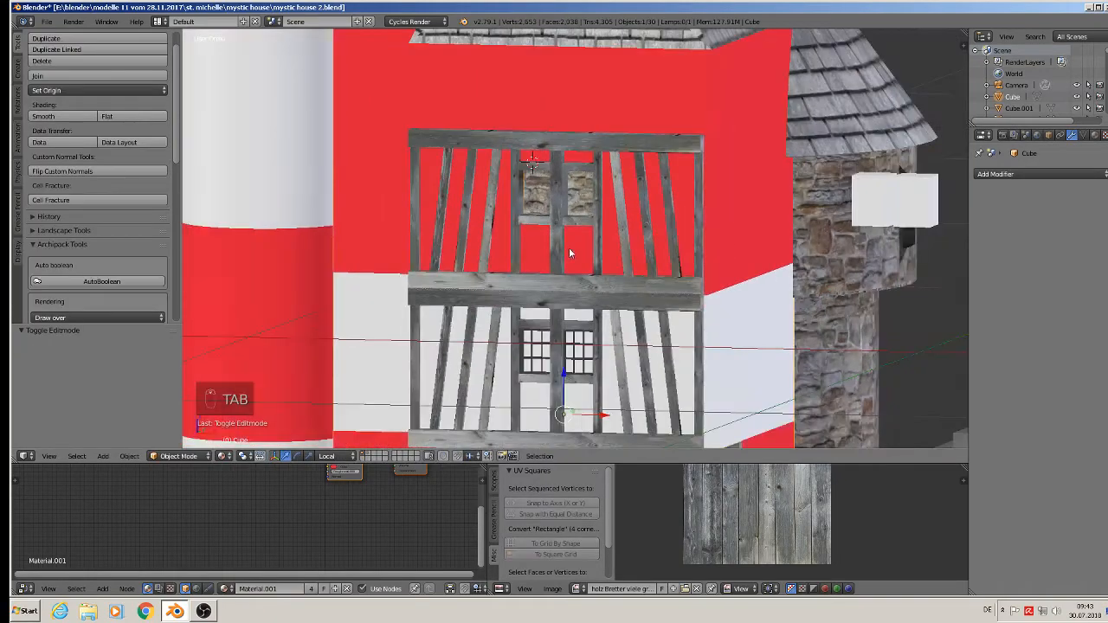
Duplicate the white storey's two lattice windows, move the copies 0.2297 up along Z into the top openings, and deselect everything.
right_click(535, 353)
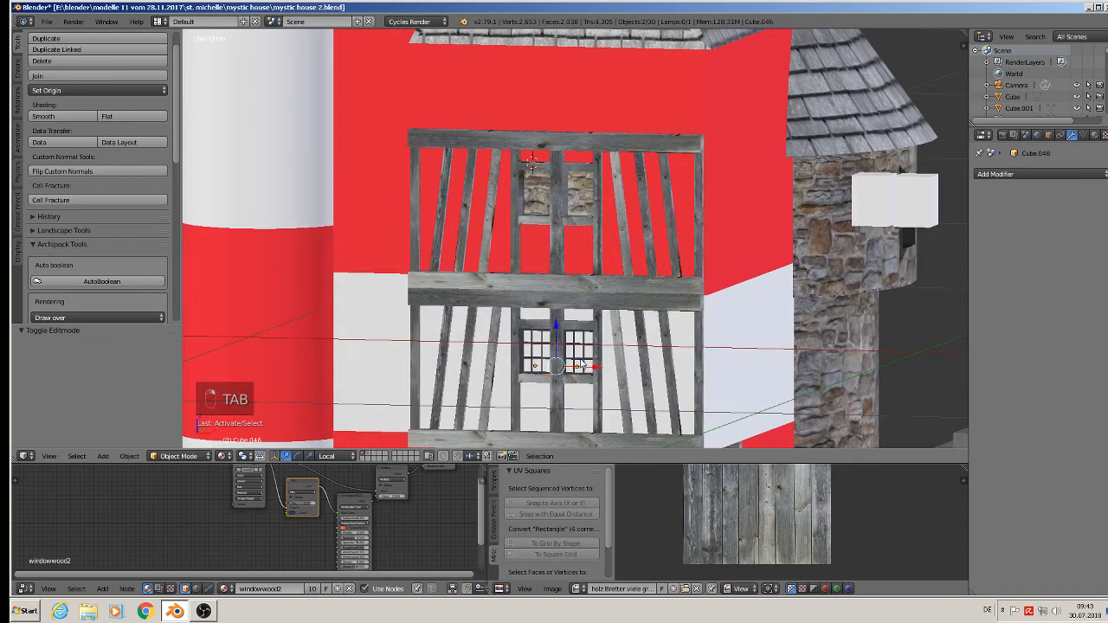
key("shift+d")
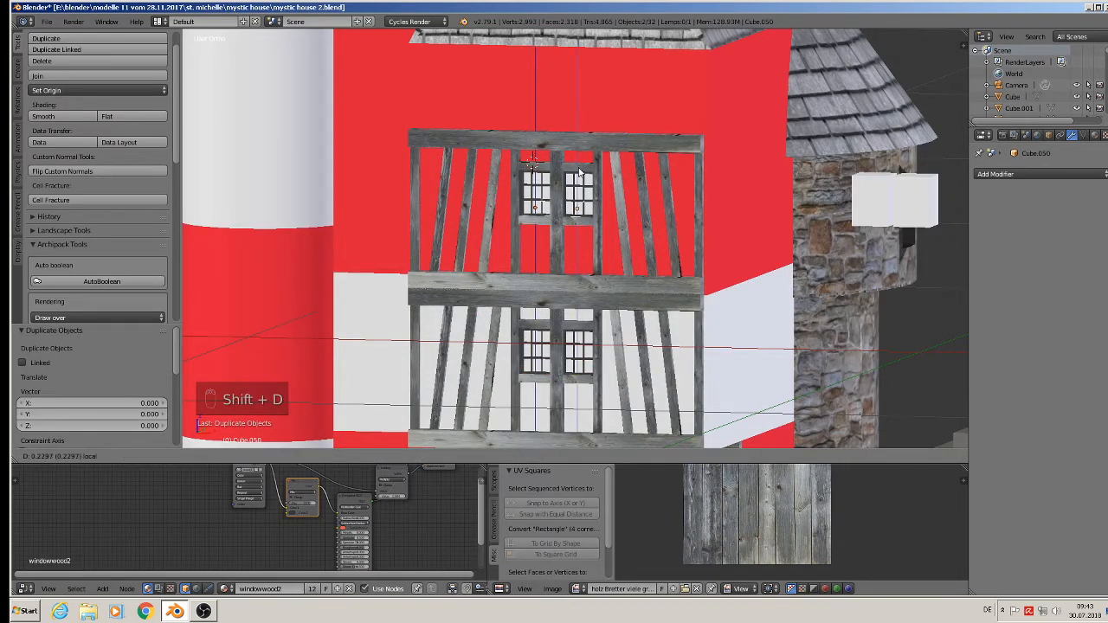
left_click(579, 175)
key("a")
middle_click_drag(579, 175, 639, 226)
scroll(651, 227, "down", 2)
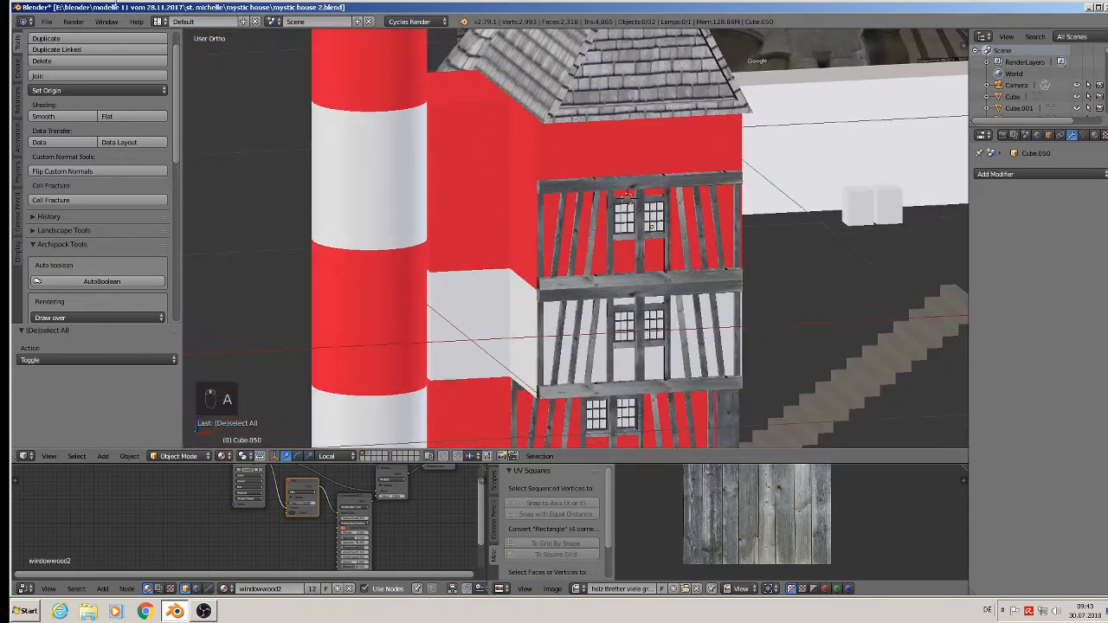
Save the file mystic house 2.blend.
left_click(48, 22)
scroll(544, 175, "down", 3)
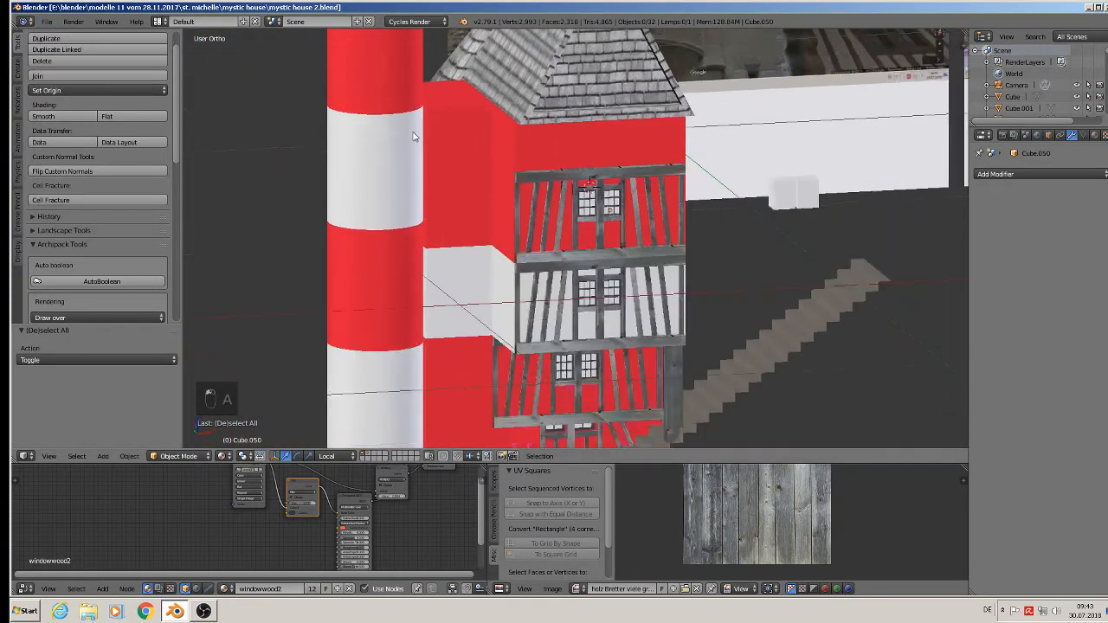
scroll(544, 175, "up", 4)
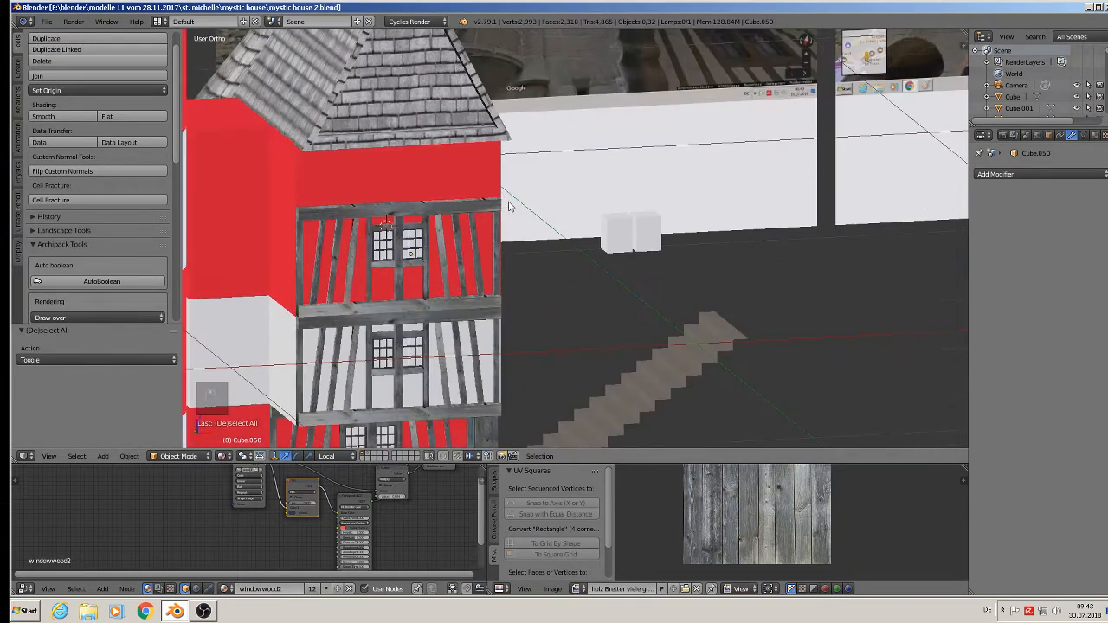
Duplicate the joined cutter cubes beside the house, move the copy 0.297 along X, and send the copy to the second layer.
right_click(629, 234)
key("m")
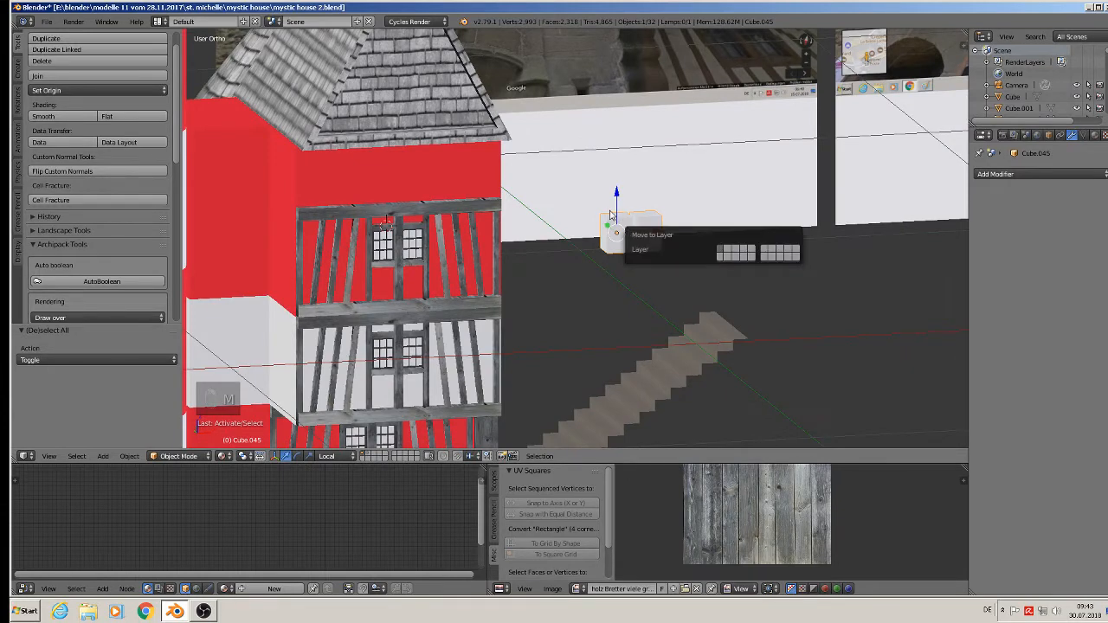
scroll(695, 147, "down", 4)
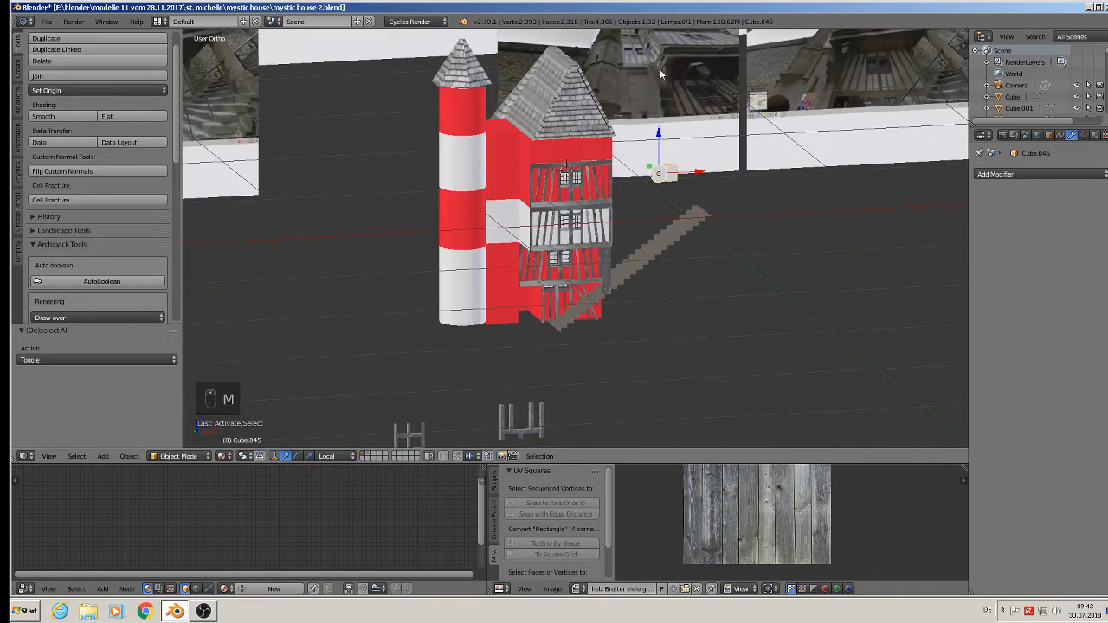
scroll(662, 87, "down", 5)
scroll(664, 98, "up", 8)
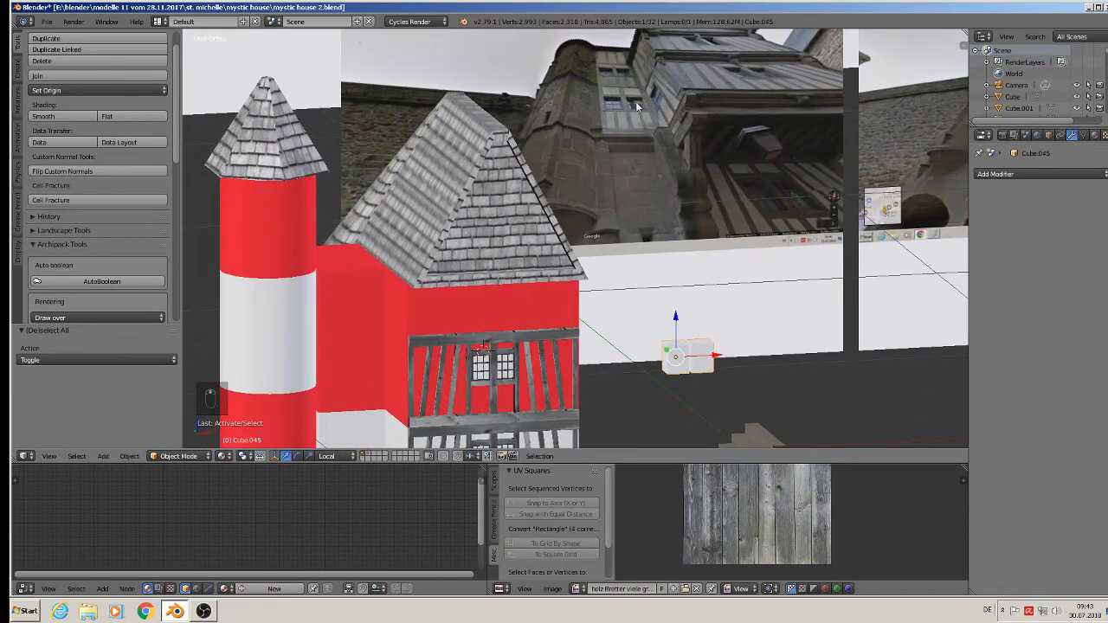
scroll(636, 131, "up", 5)
scroll(624, 92, "down", 10)
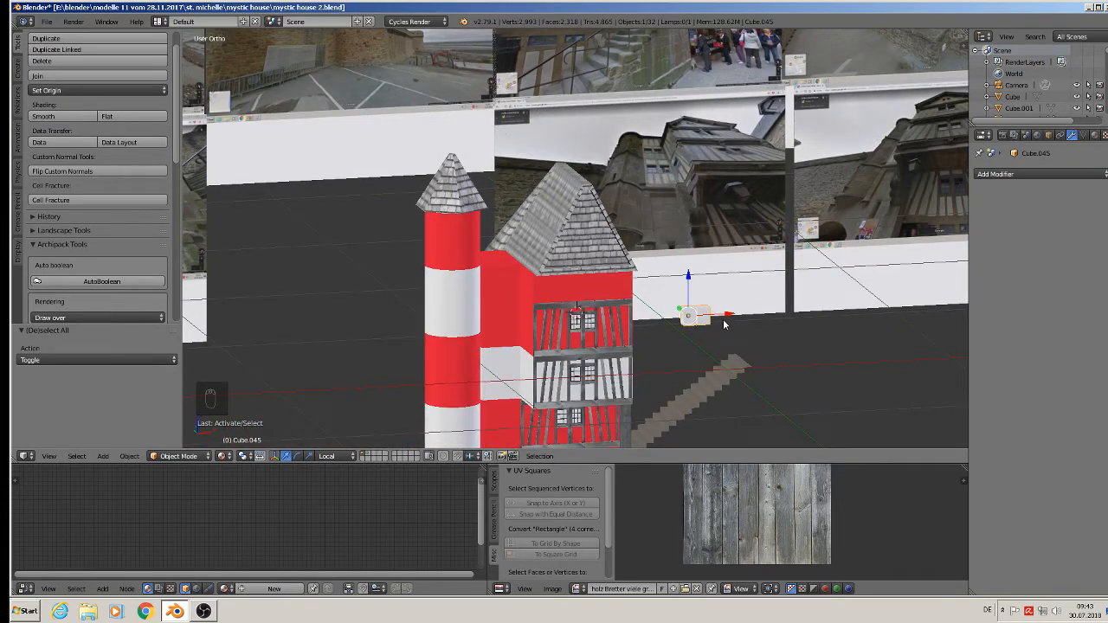
key("shift+d")
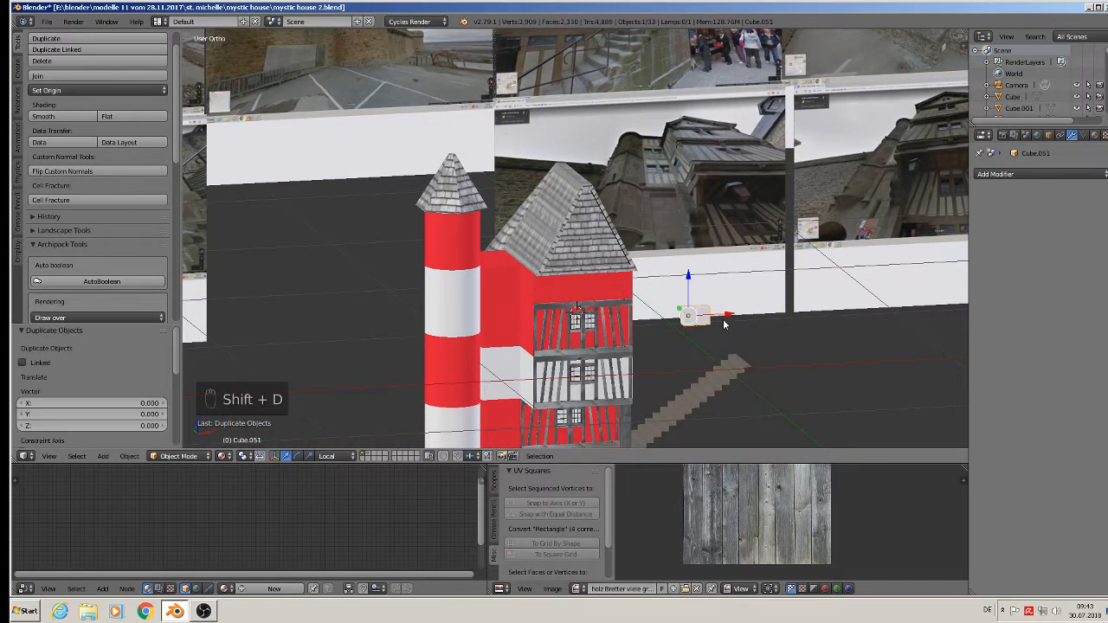
key("x")
left_click(789, 317)
key("m")
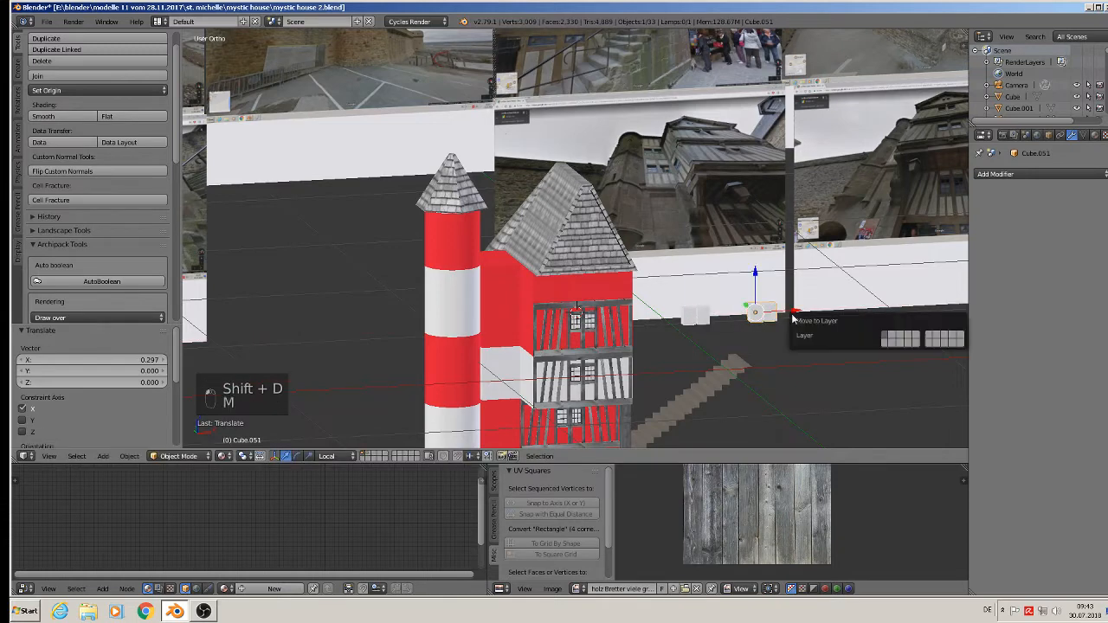
left_click(892, 338)
Lower the upper edges of the house body beneath the roof by about 0.12 along local Z, leaving all lower geometry in place.
scroll(701, 221, "down", 2)
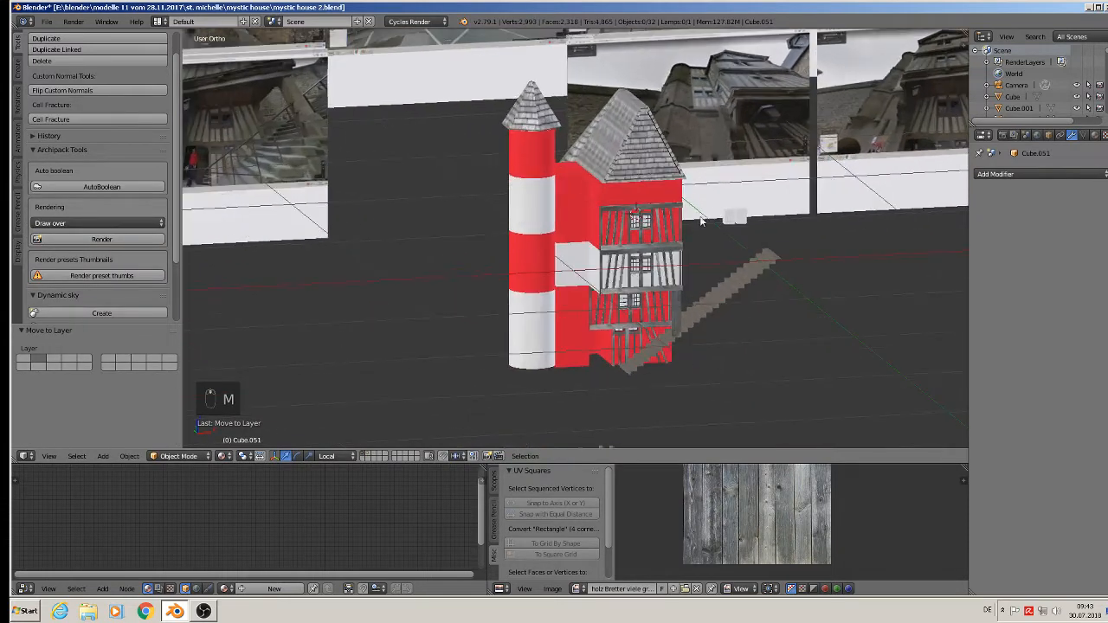
middle_click_drag(666, 269, 700, 200, "shift")
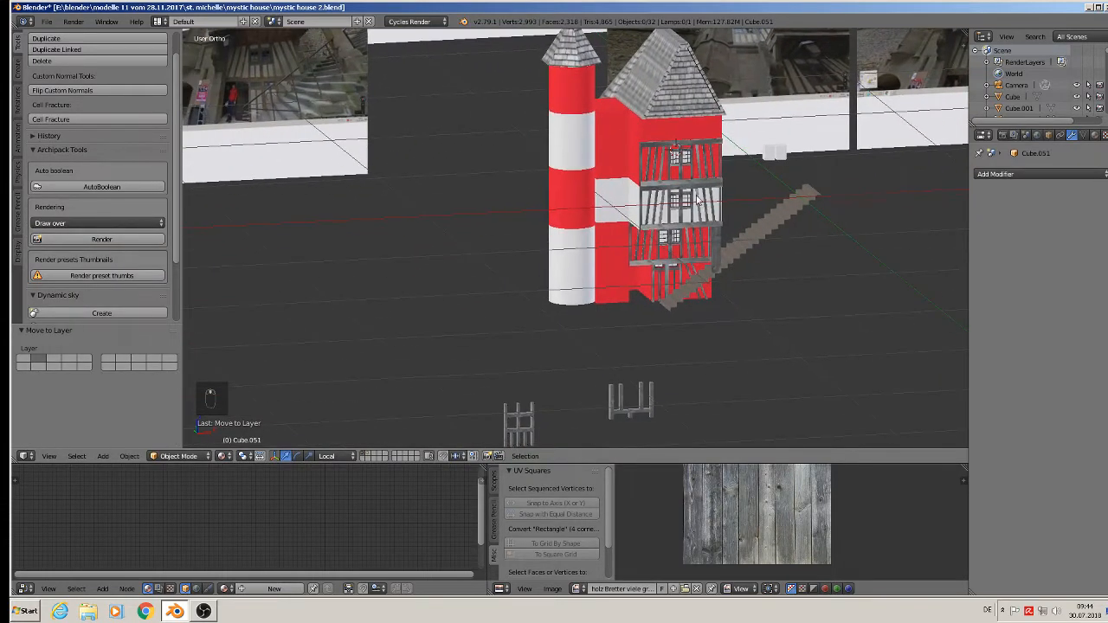
scroll(663, 130, "up", 4)
right_click(656, 130)
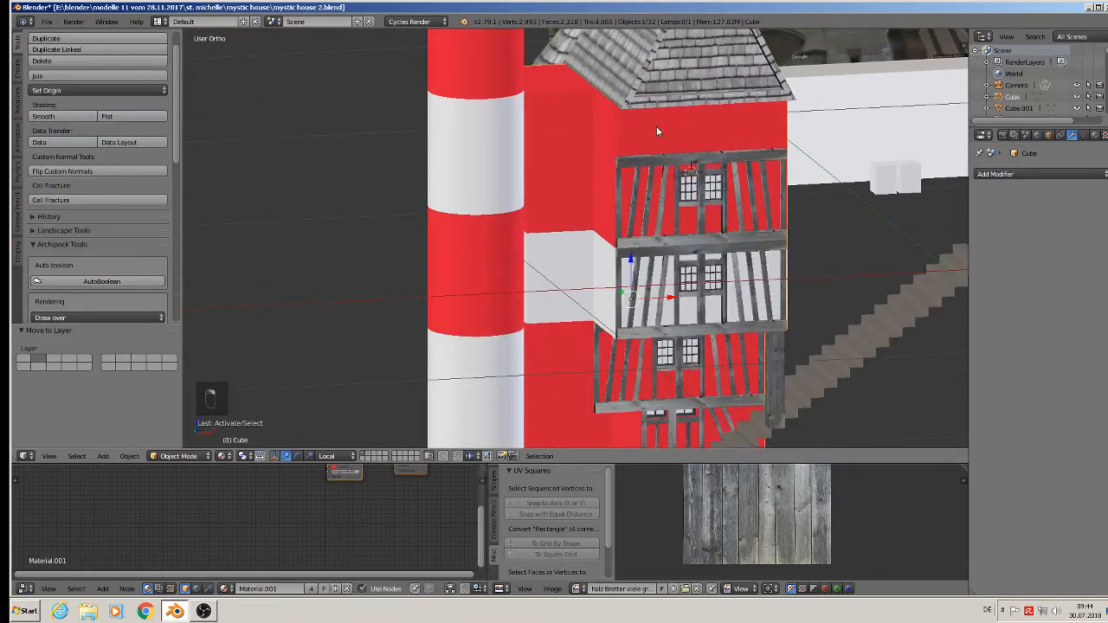
key("Tab")
key("KP_1")
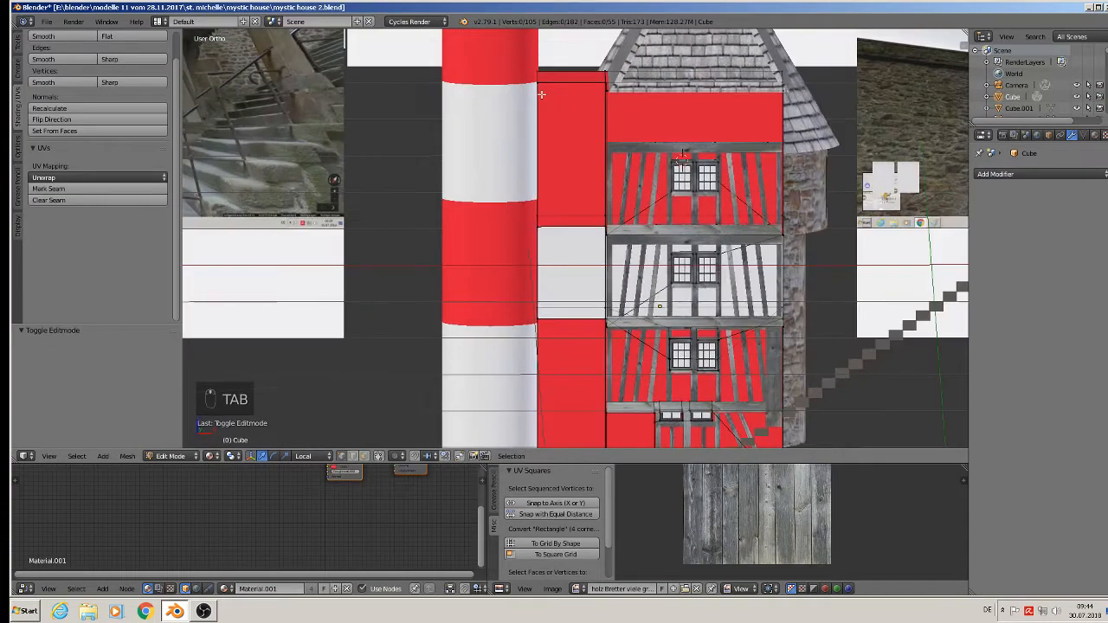
key("a")
key("a")
key("c")
key("a")
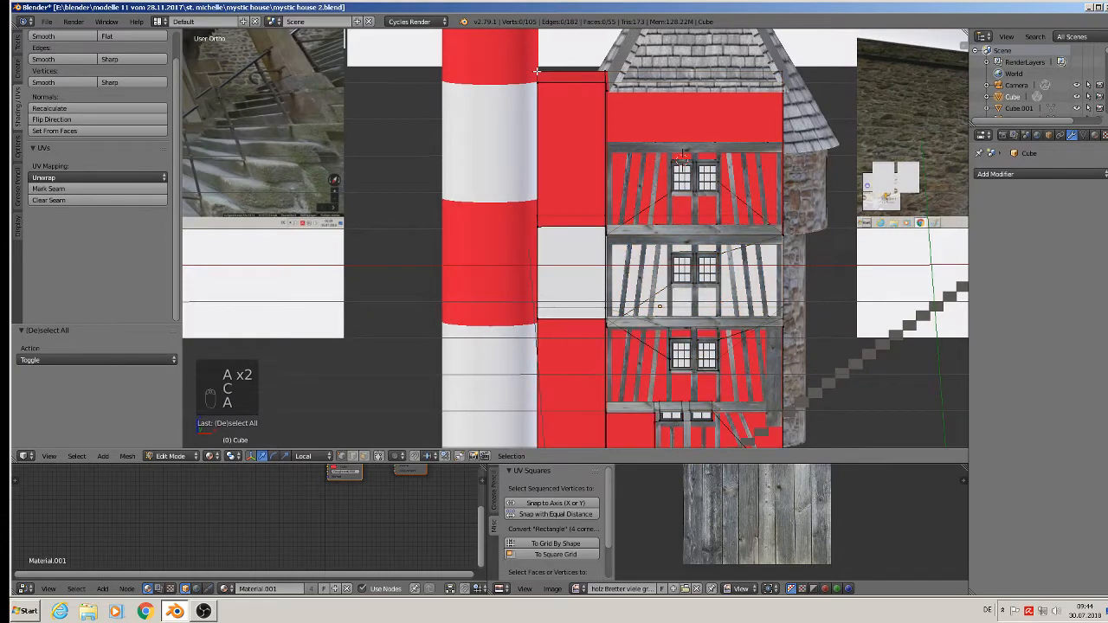
key("c")
left_click(541, 73)
left_click(607, 79)
left_click(780, 85)
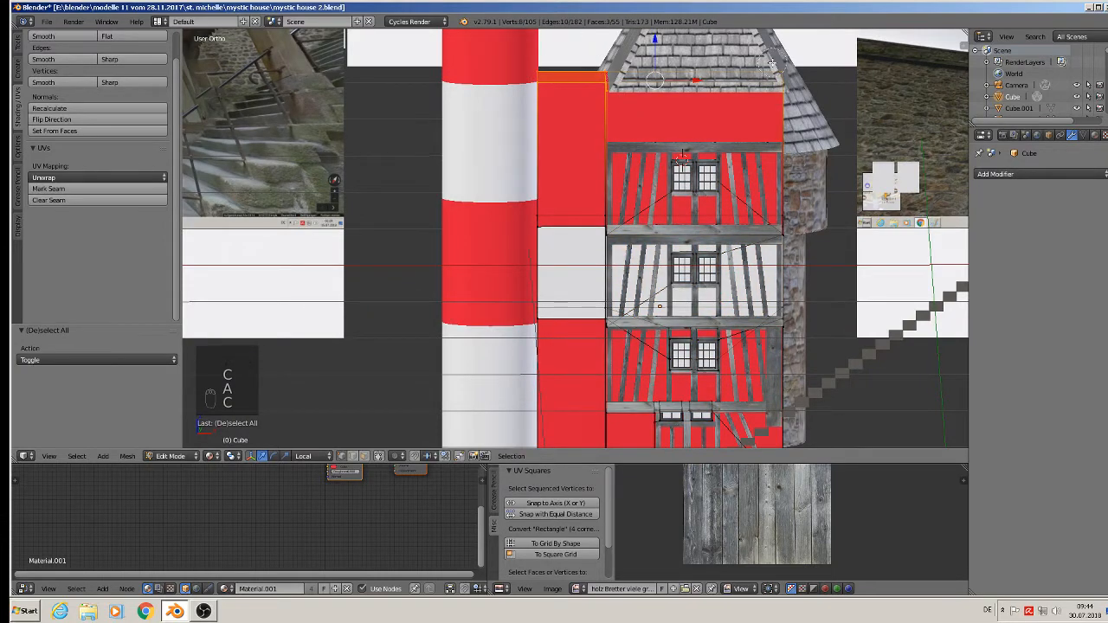
right_click(772, 63)
key("g")
key("z")
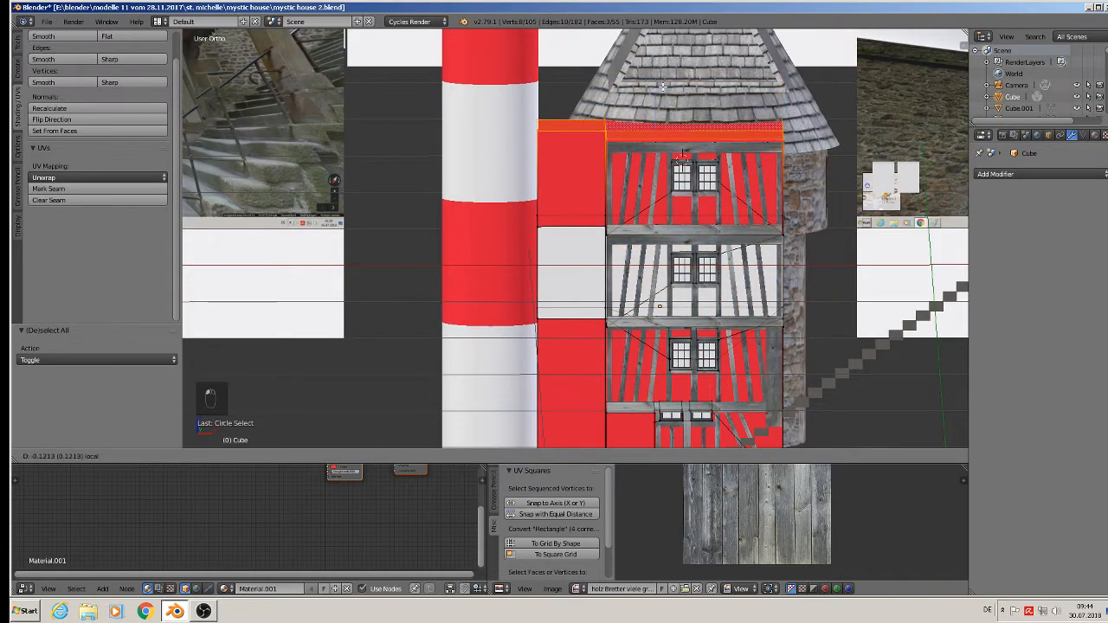
left_click(665, 90)
key("Tab")
Move the combined roof and round stone tower object 0.095 down along Z.
middle_click_drag(665, 90, 546, 103)
scroll(698, 115, "down", 2)
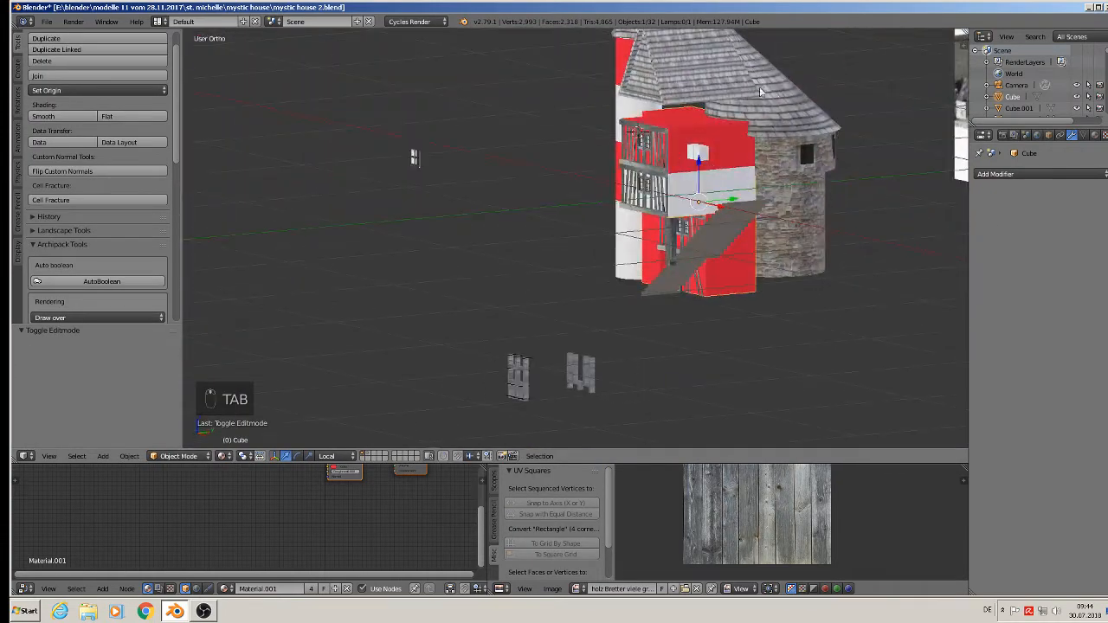
scroll(767, 90, "up", 1)
middle_click_drag(767, 90, 646, 141)
right_click(646, 141)
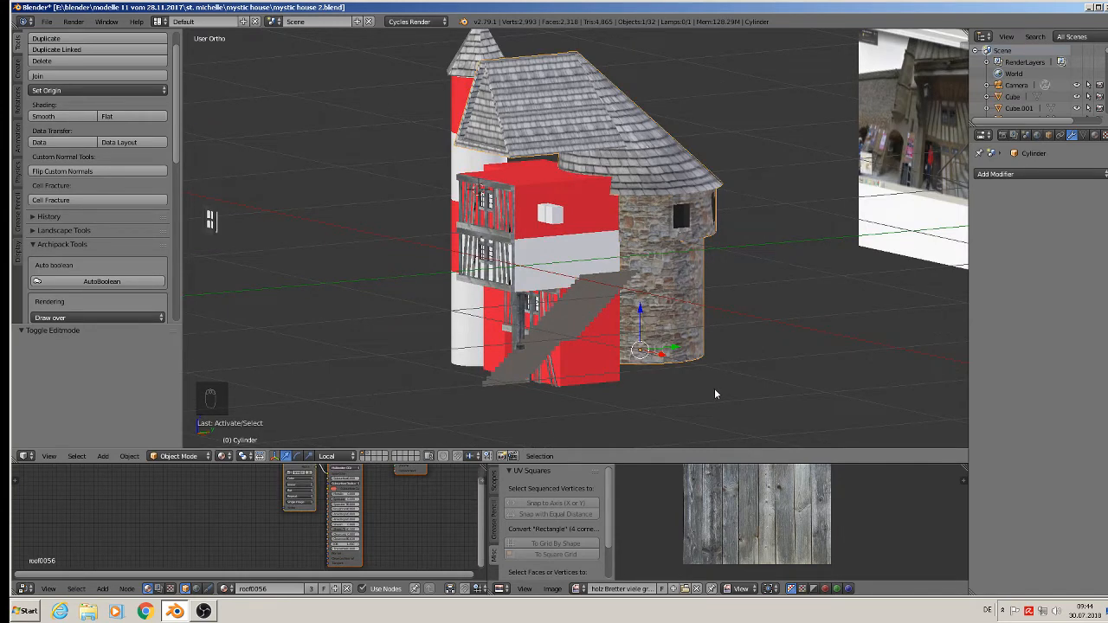
key("g")
key("z")
key("z")
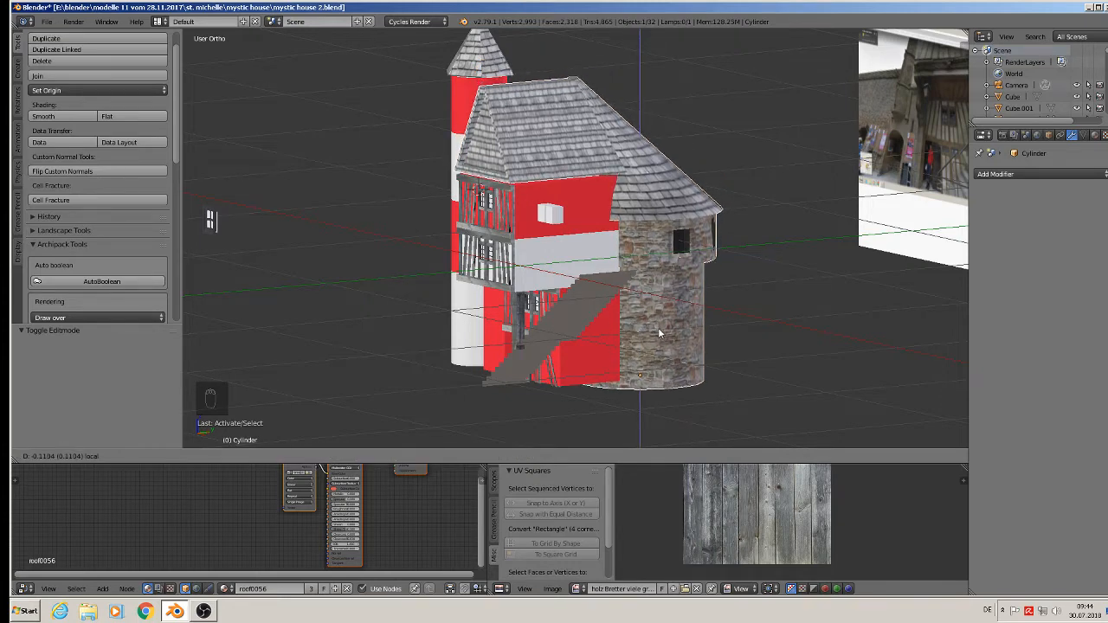
left_click(659, 326)
Scale the roof and stone tower object to 0.909 along Z and raise it 0.033 along Z.
key("s")
key("z")
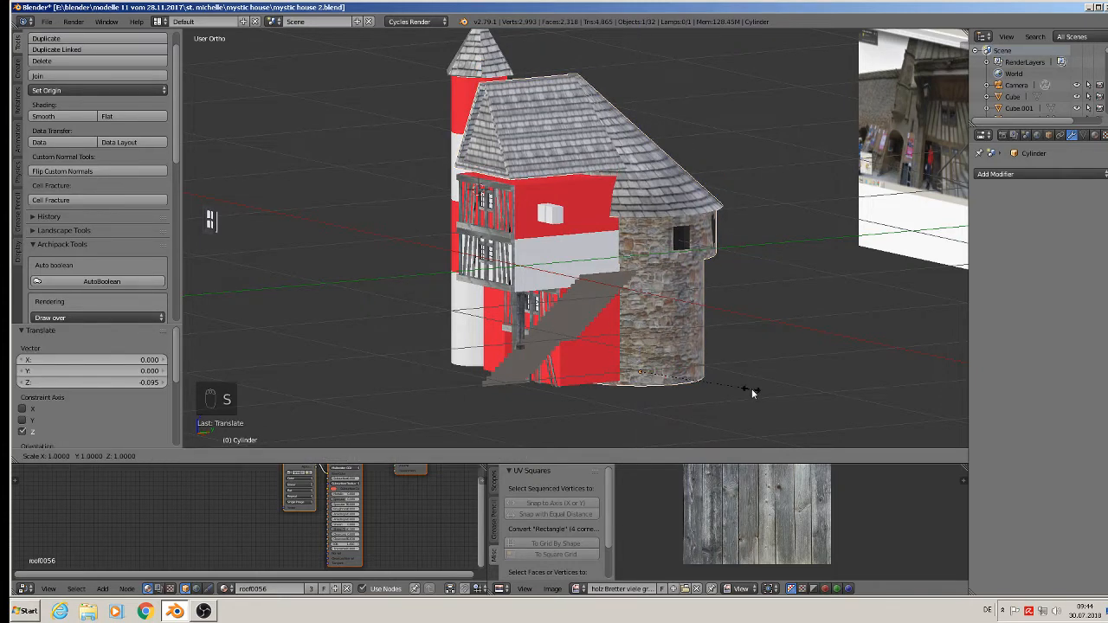
left_click(736, 380)
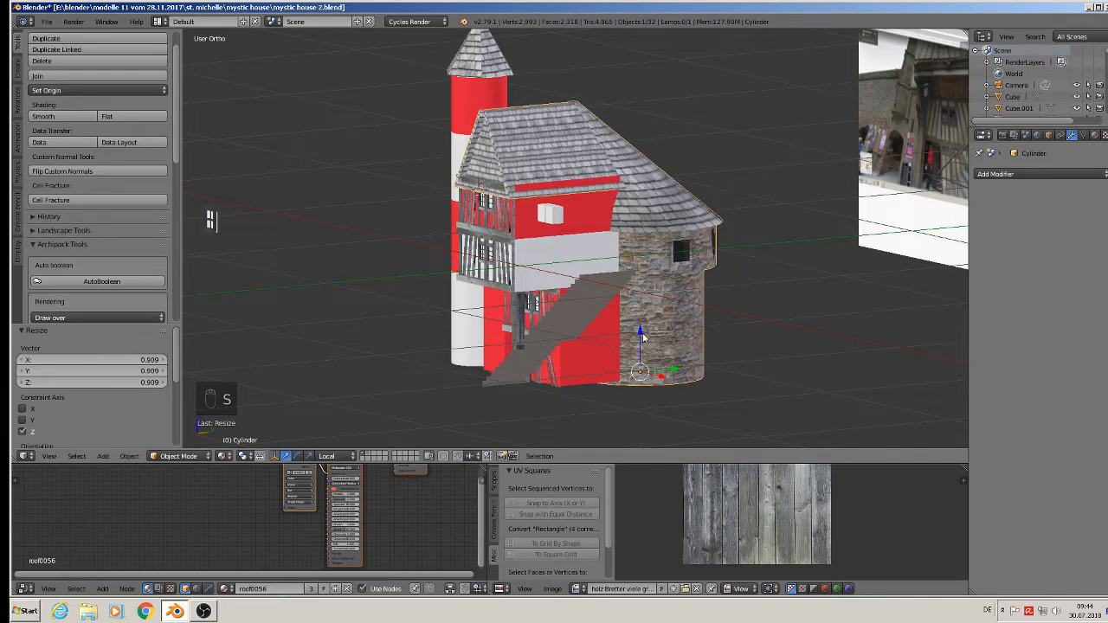
key("g")
key("z")
key("z")
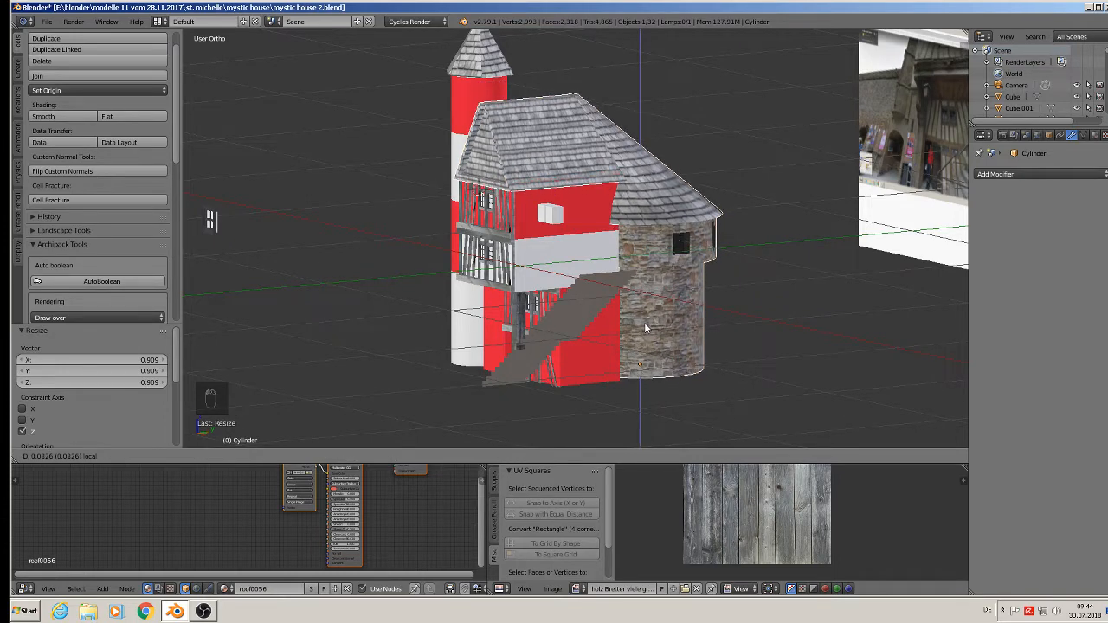
left_click(643, 326)
Shift the roof and stone tower object -0.010 along X, raise it slightly to sit on the house walls, and deselect everything.
middle_click_drag(644, 326, 737, 318)
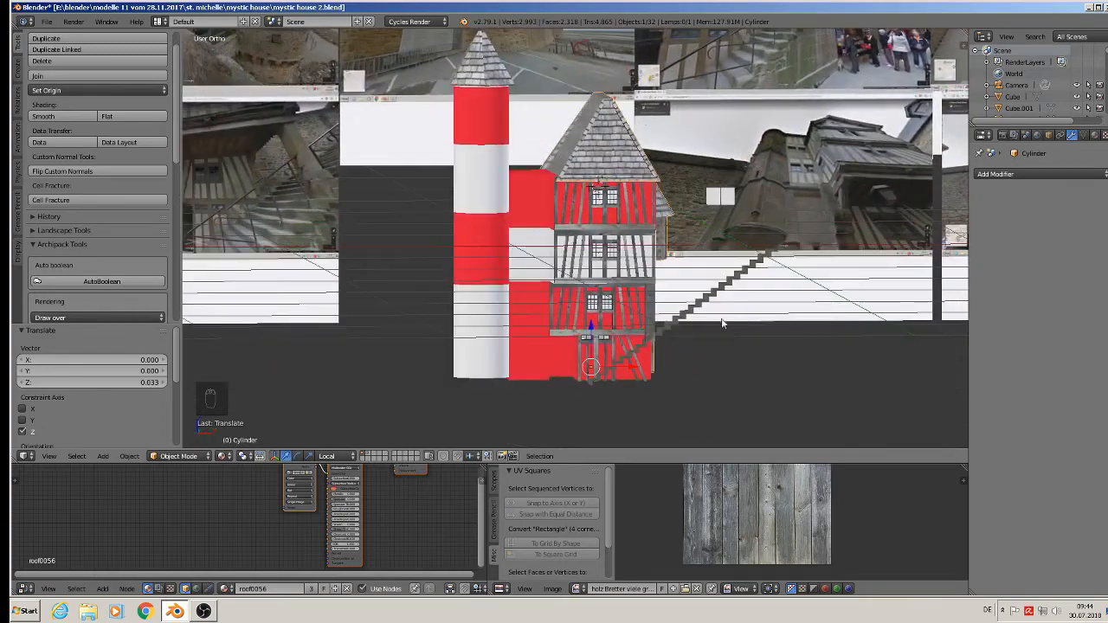
key("g")
key("z")
key("z")
left_click(625, 369)
middle_click_drag(625, 368, 605, 327)
key("g")
key("z")
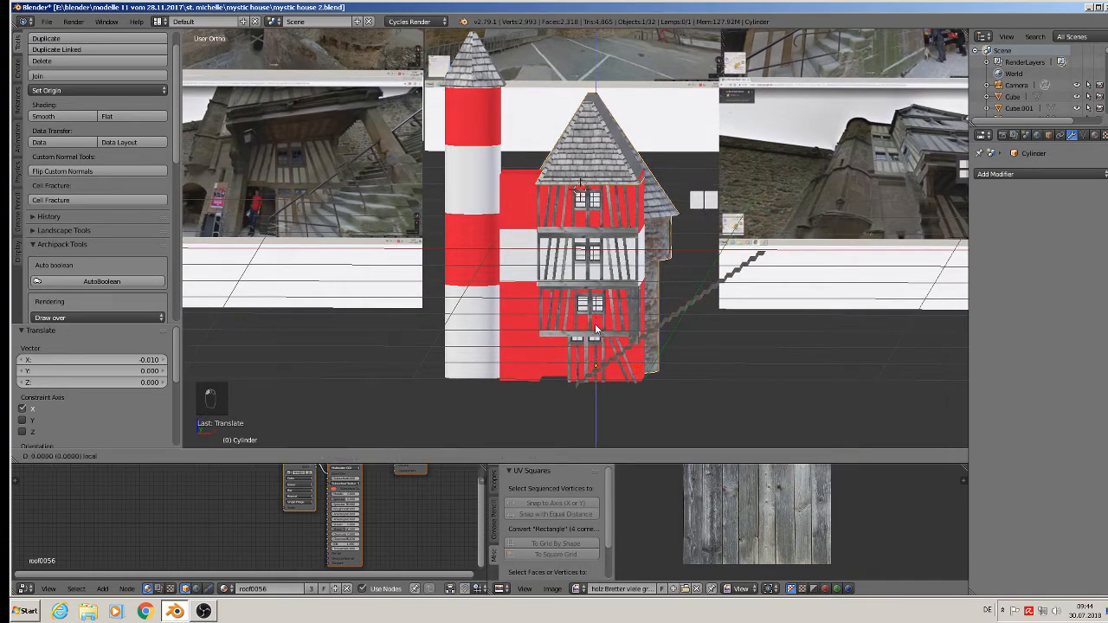
left_click(595, 324)
key("a")
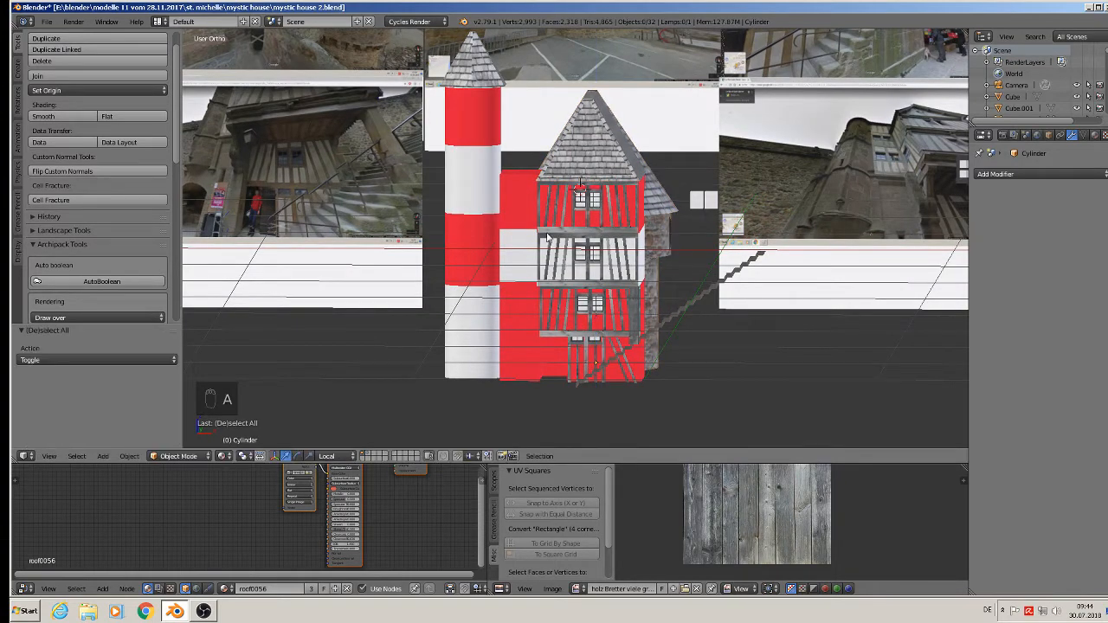
Save the changes to mystic house 2.blend.
middle_click_drag(541, 234, 523, 234)
left_click(45, 21)
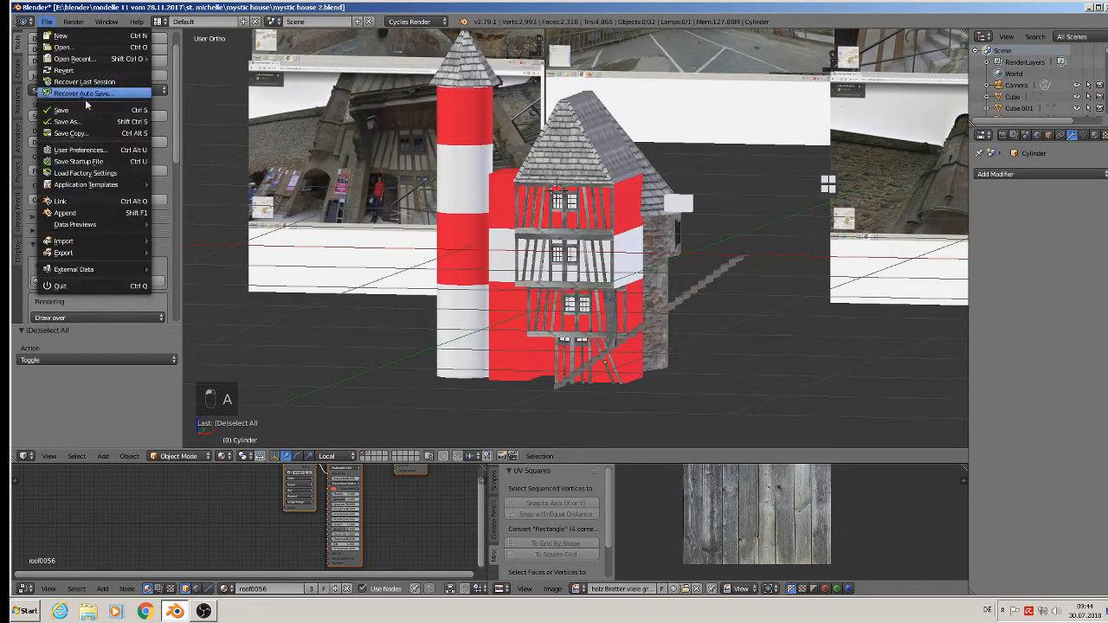
left_click(70, 109)
Move the spare gridded timber frame 0.913 up along Z and 0.651 along X, in line with the red wall between tower and facade.
middle_click_drag(682, 175, 620, 201)
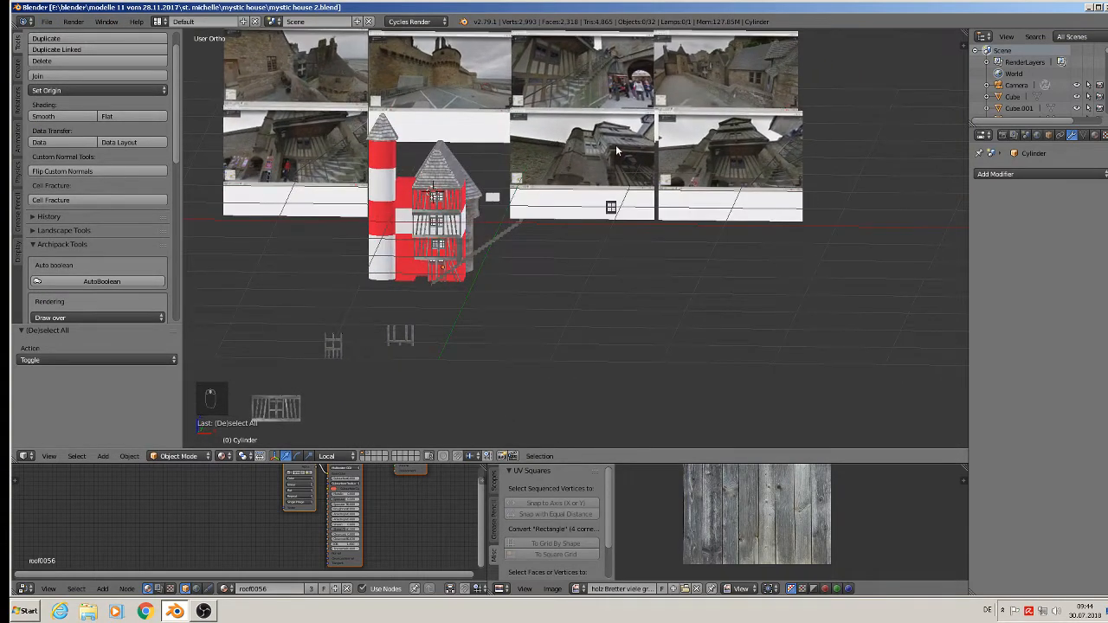
scroll(616, 151, "up", 5)
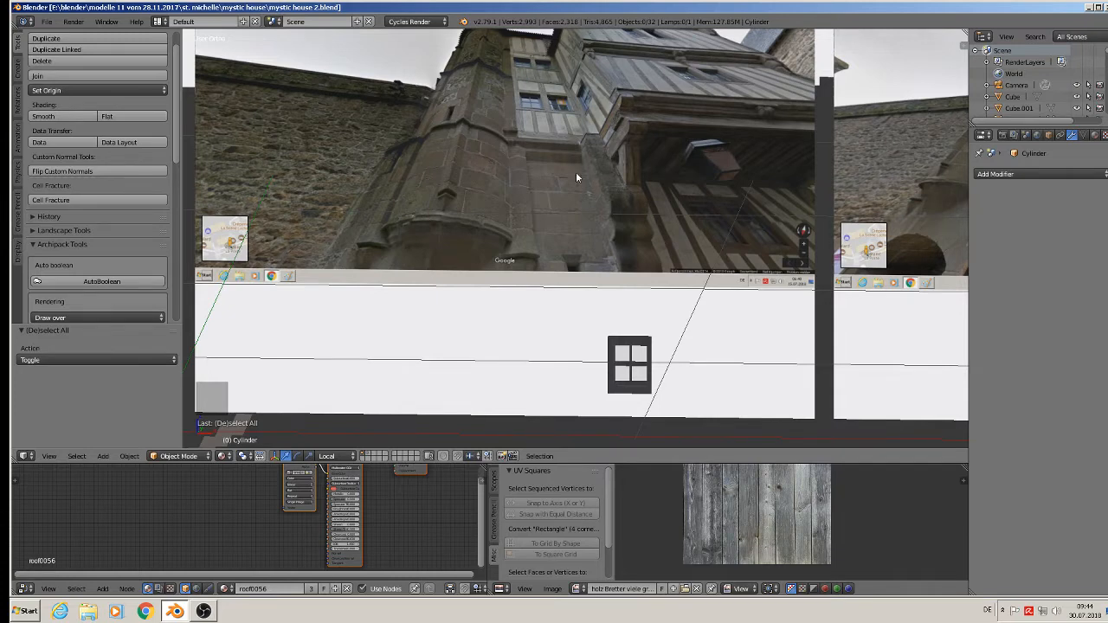
scroll(575, 185, "down", 3)
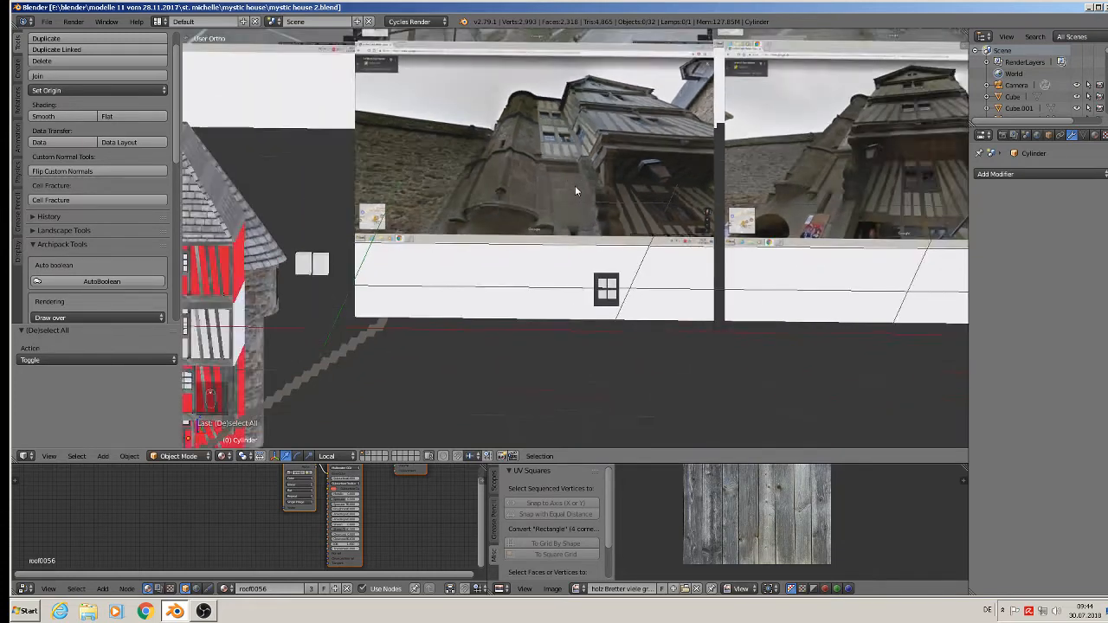
scroll(575, 185, "up", 4)
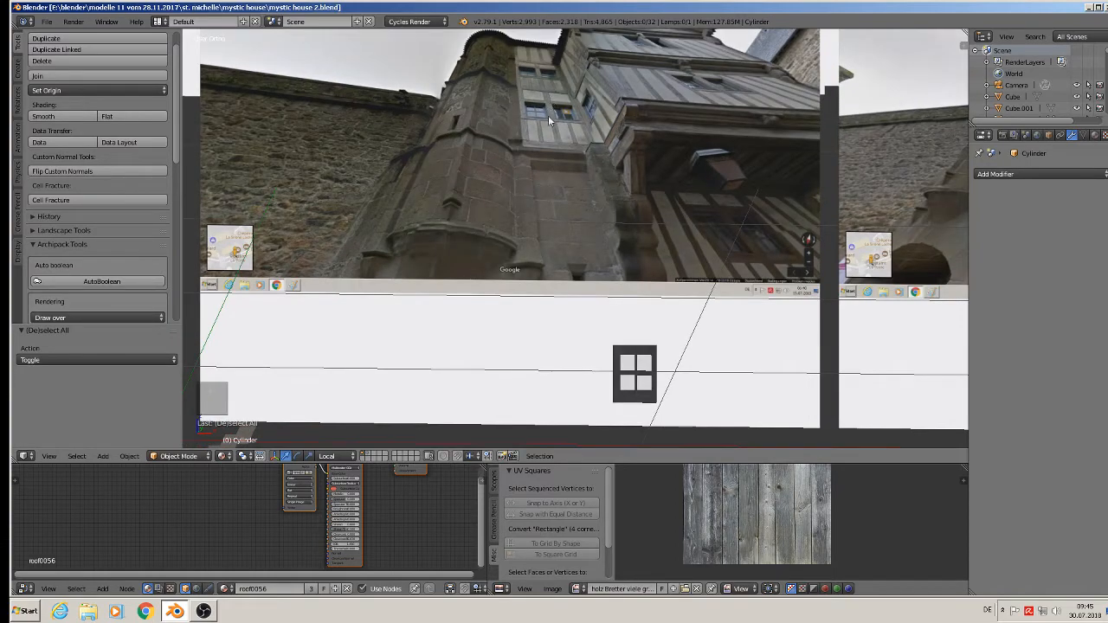
scroll(548, 116, "down", 6)
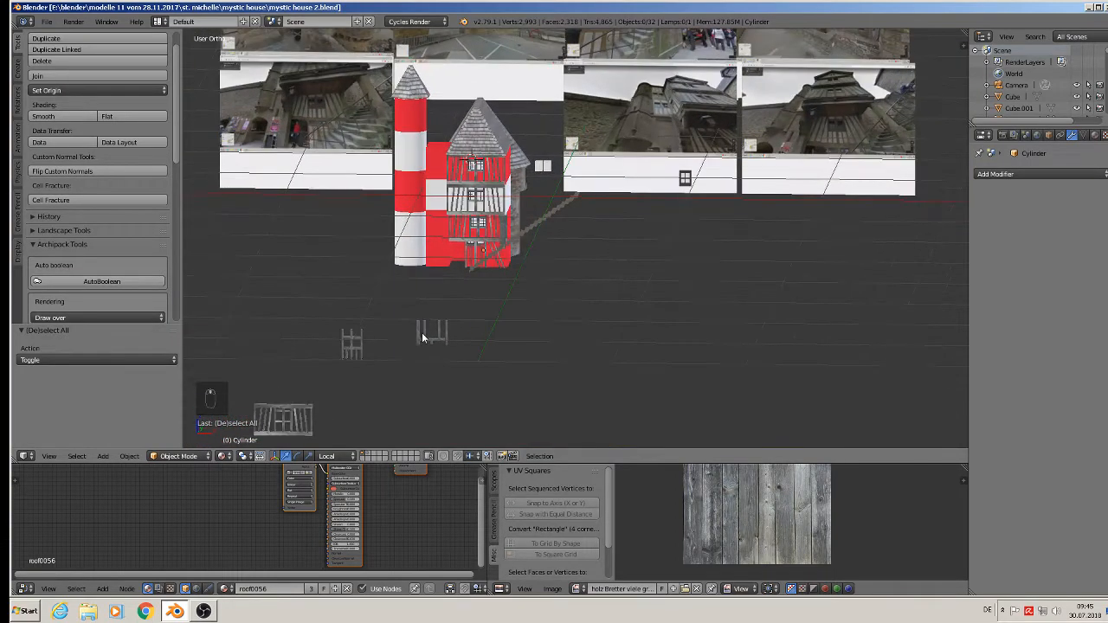
right_click(356, 345)
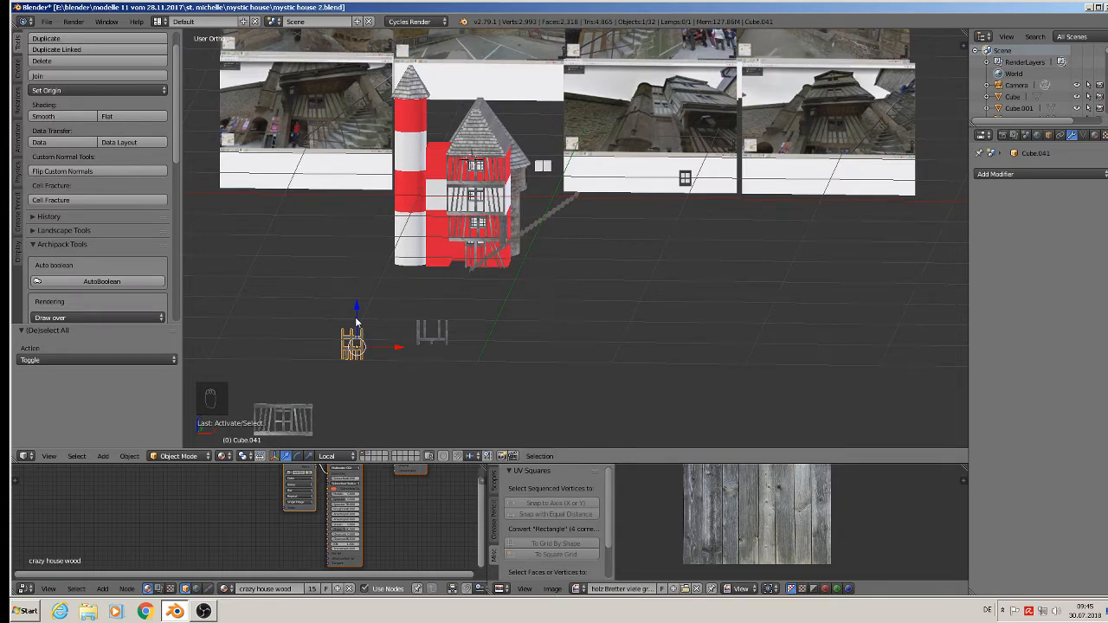
left_click_drag(356, 322, 415, 205)
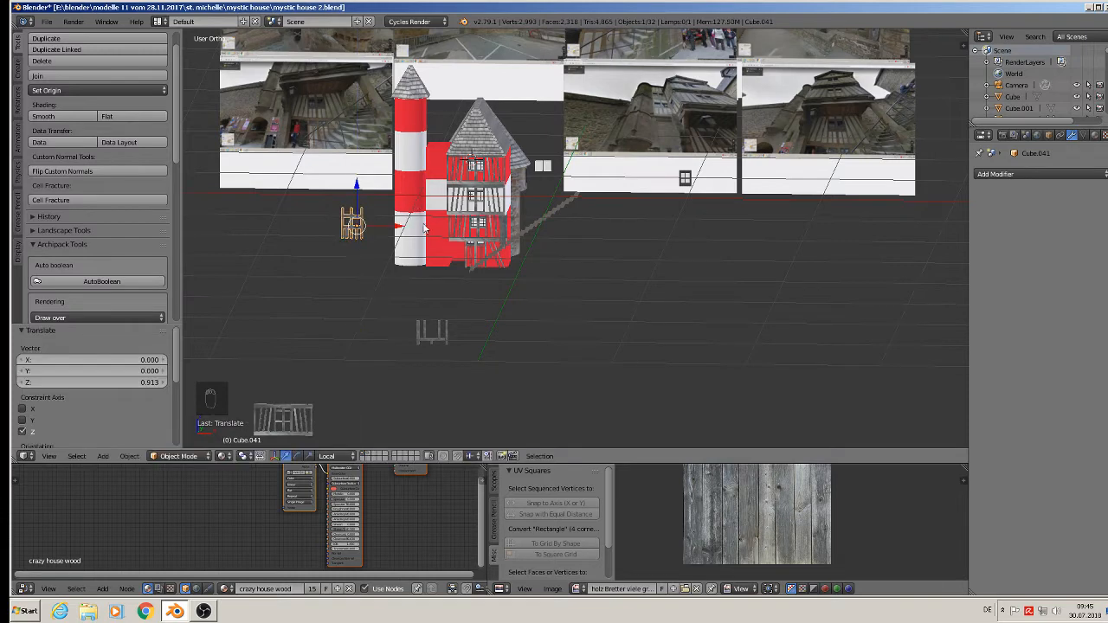
key("g")
key("x")
key("x")
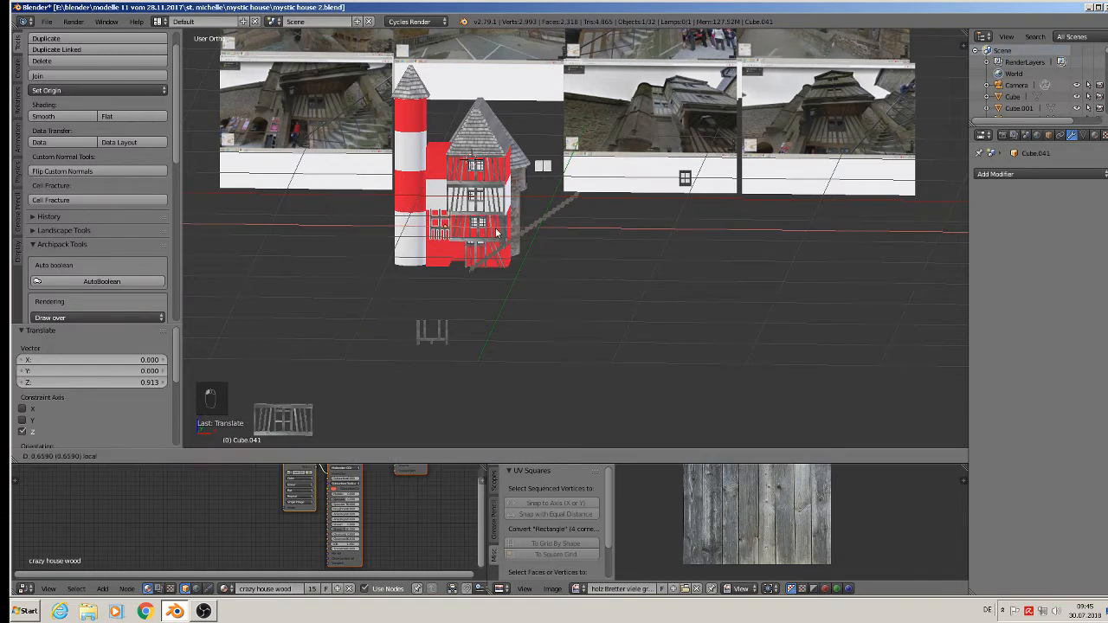
left_click(496, 234)
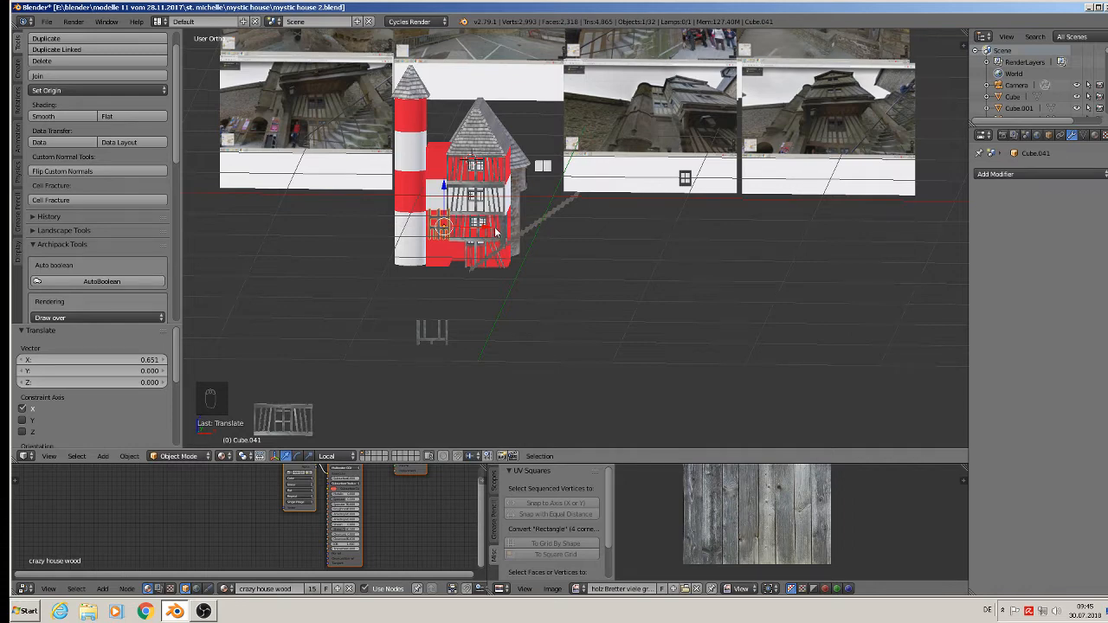
scroll(707, 64, "up", 3)
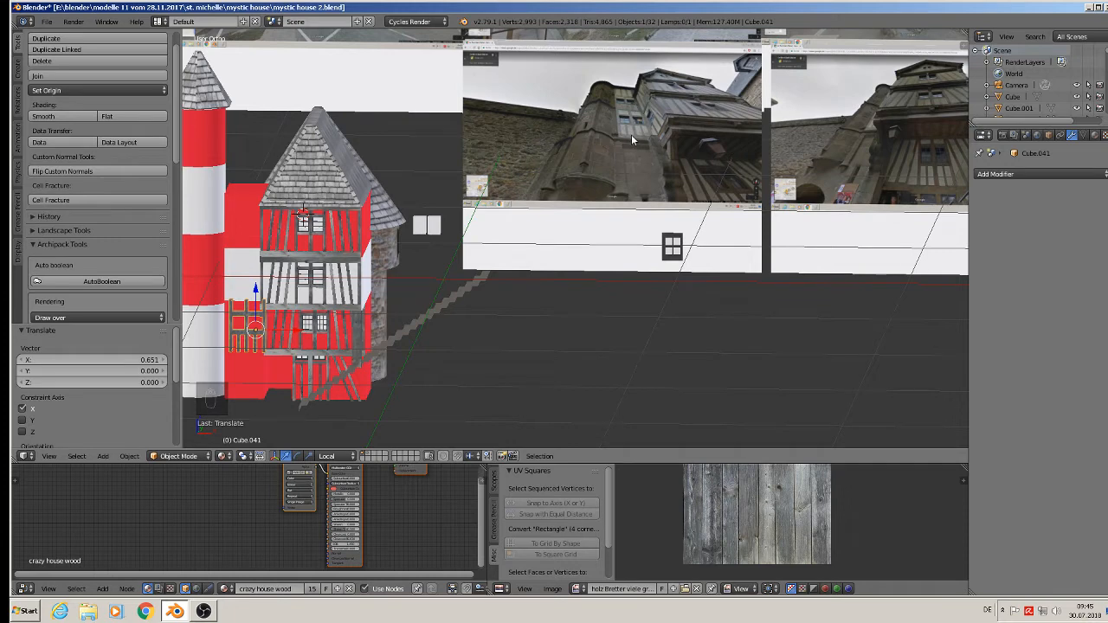
scroll(441, 262, "up", 2)
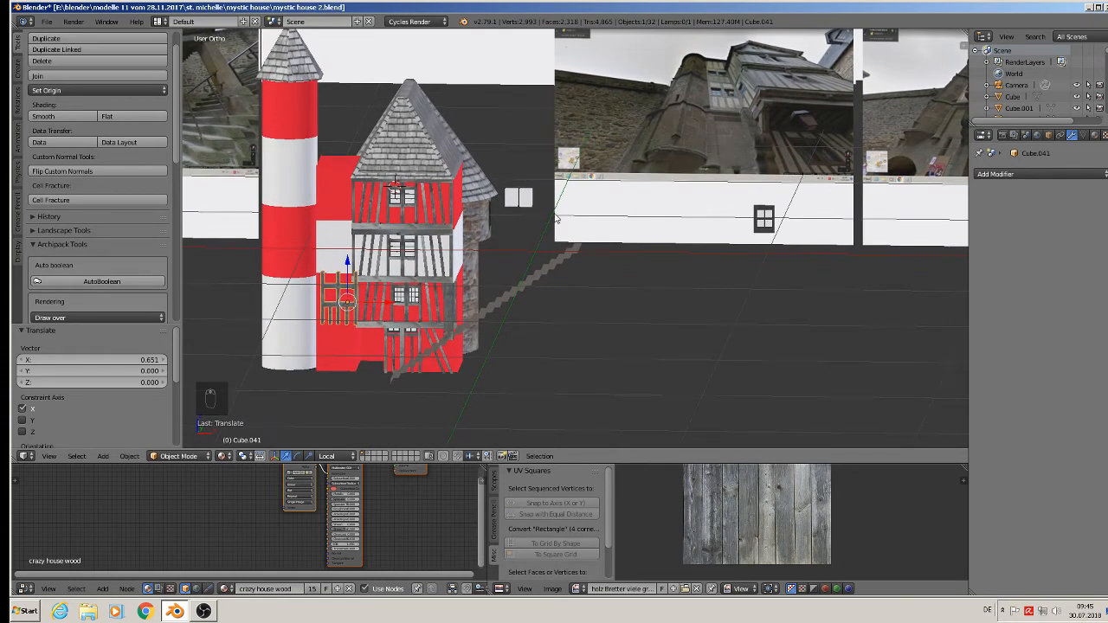
scroll(378, 309, "up", 6)
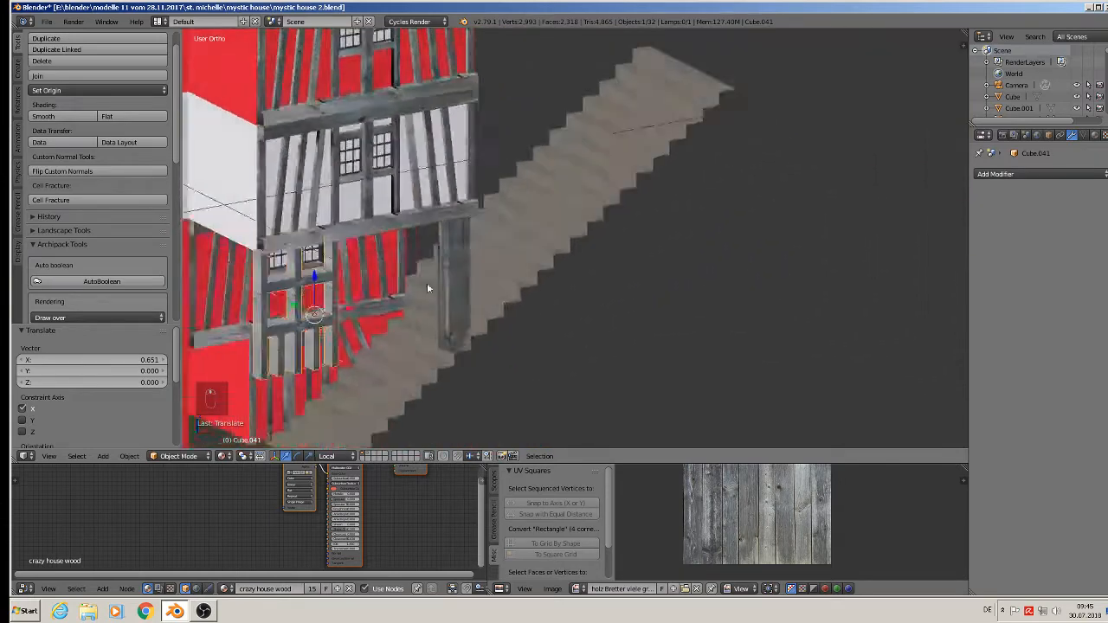
Move the gridded timber frame 0.434 along its local Y and -0.071 along Z, onto the red wall beside the tower.
scroll(429, 292, "down", 4)
key("g")
key("x")
key("x")
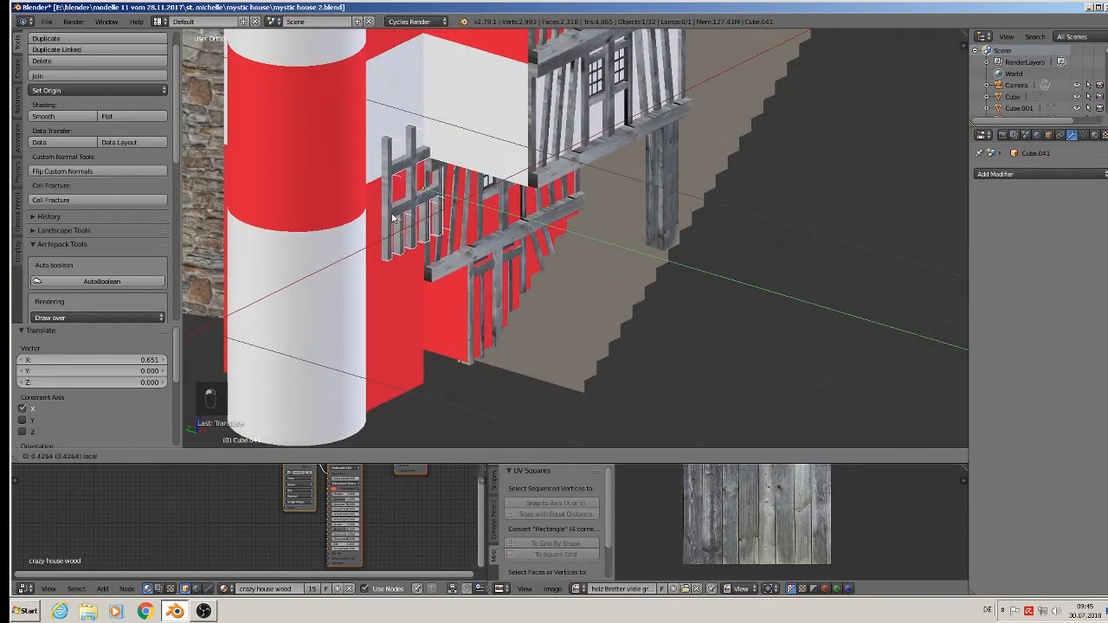
key("y")
key("y")
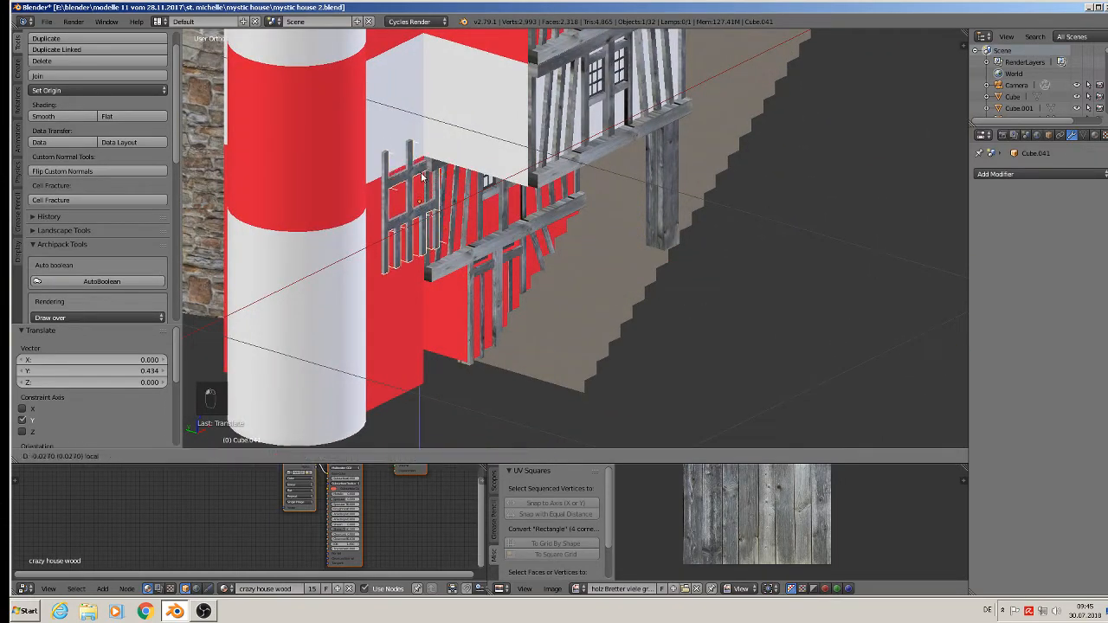
left_click(416, 199)
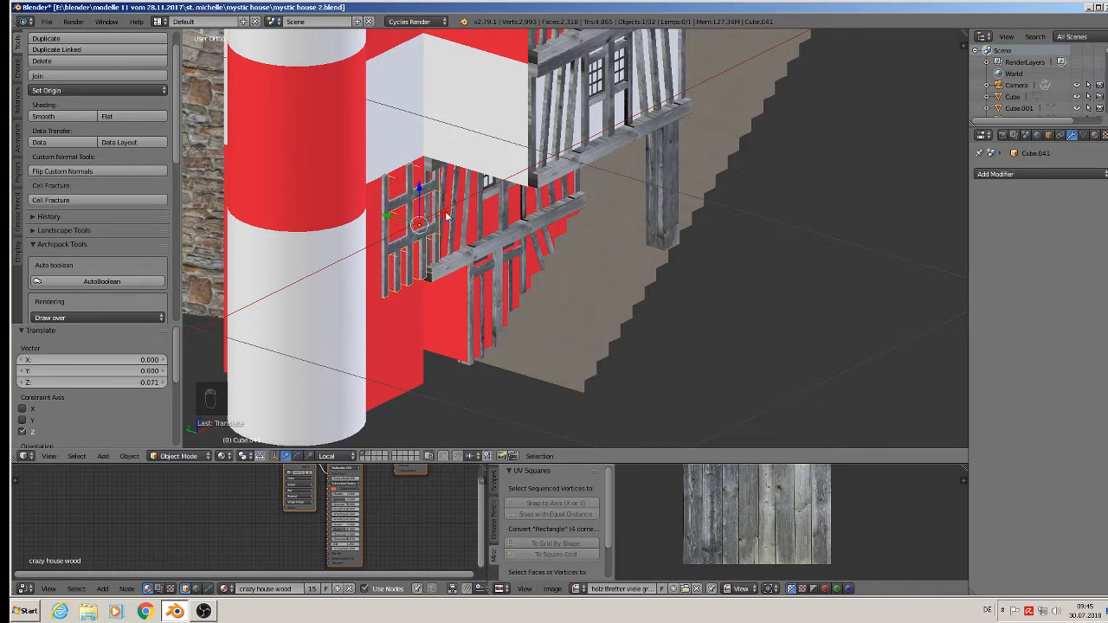
Fine-tune the frame's depth against the red wall along local Y and shift it -0.001 along X.
key("g")
key("y")
key("y")
left_click_drag(426, 221, 425, 218)
middle_click_drag(411, 219, 342, 198)
left_click_drag(446, 238, 444, 238)
scroll(443, 237, "up", 3)
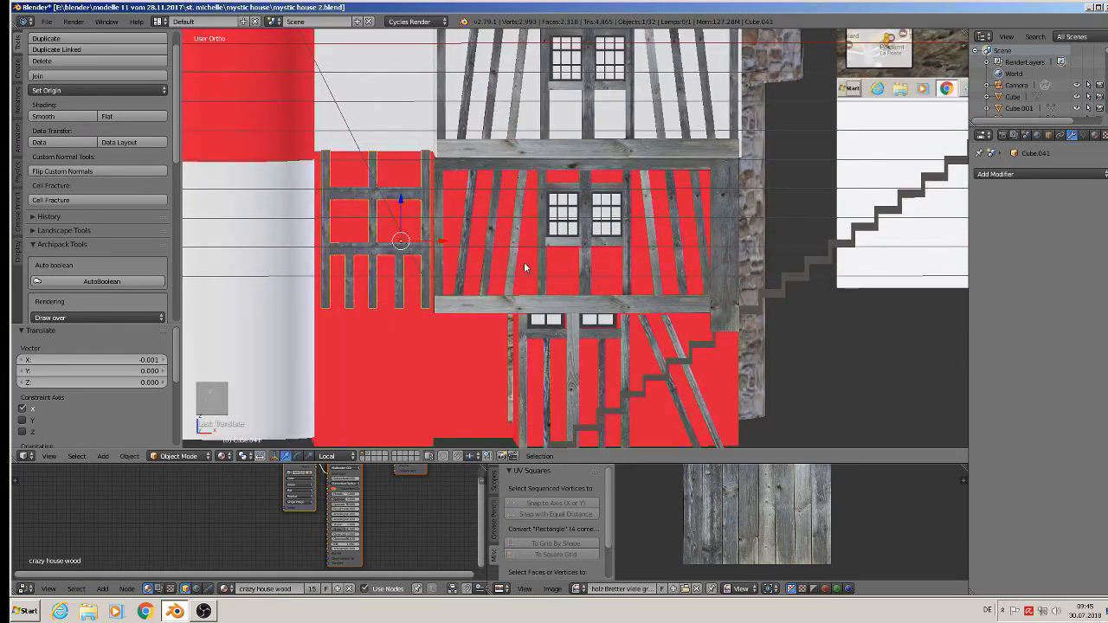
Scale the timber frame uniformly to 1.087 to span the red wall and shift it 0.002 along X.
key("s")
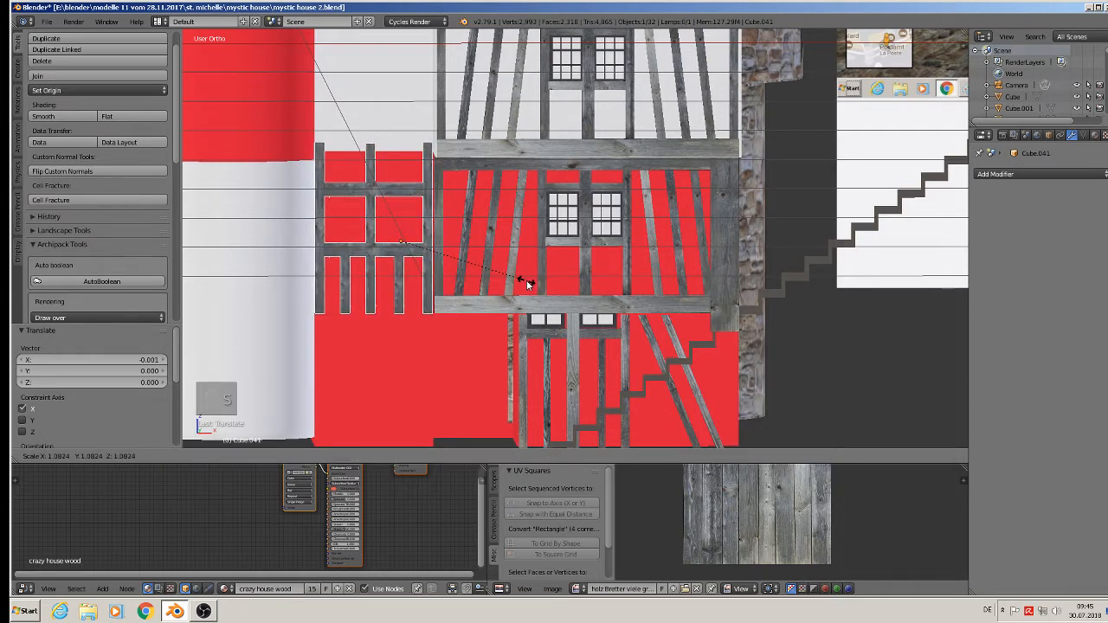
left_click(526, 280)
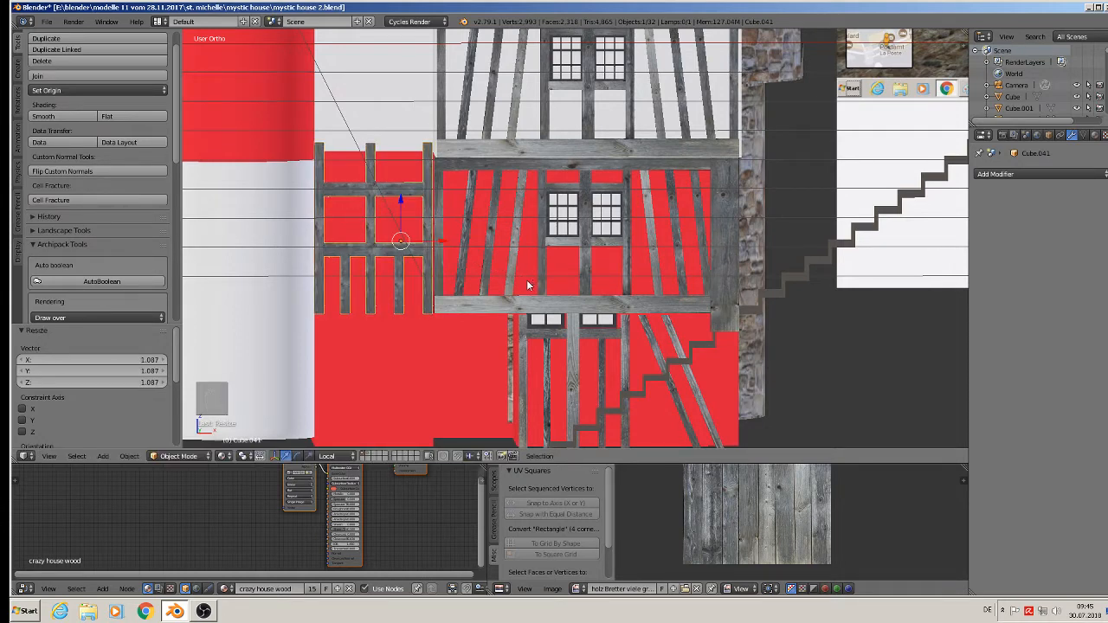
key("g")
key("x")
key("x")
left_click(445, 235)
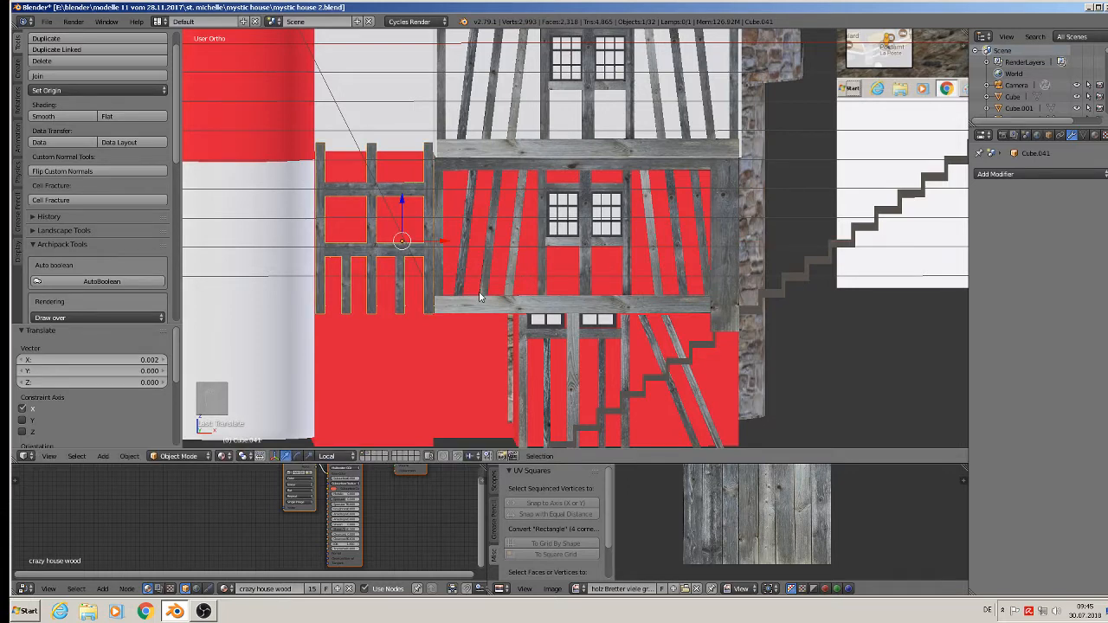
Duplicate the frame's upper crossbar within its mesh and raise the copy 0.060 along Z to cap the posts.
scroll(482, 296, "down", 5)
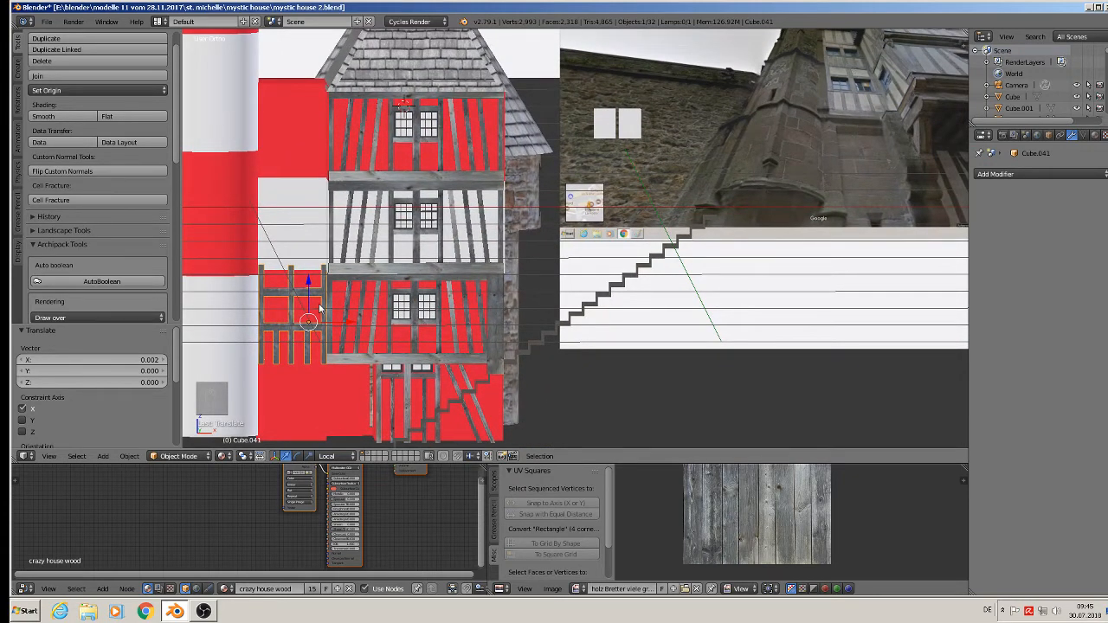
scroll(321, 309, "up", 6)
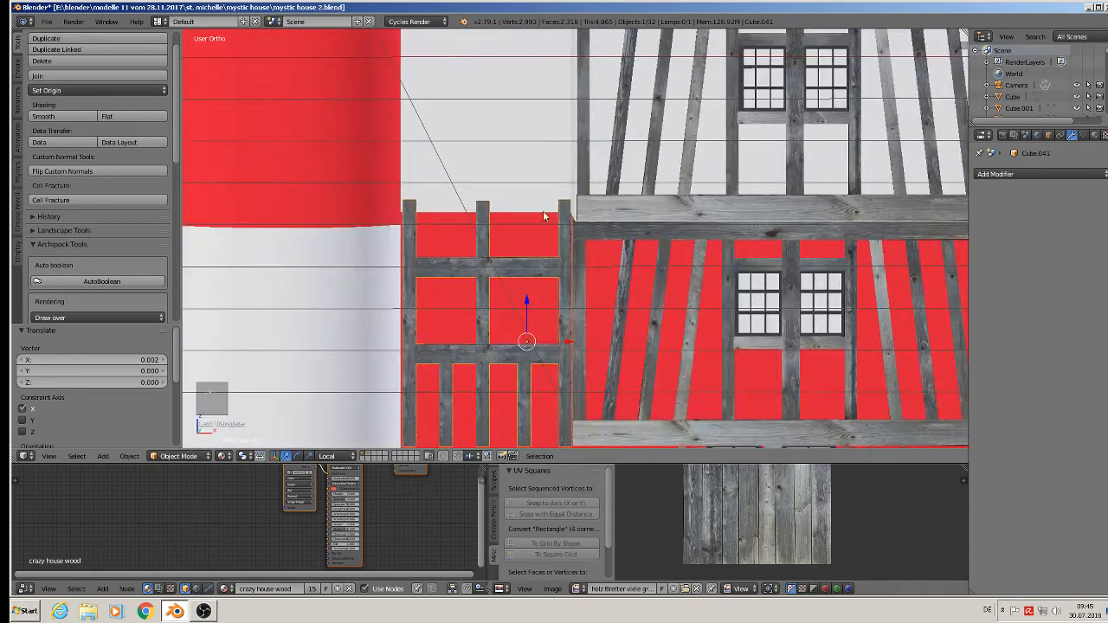
key("Tab")
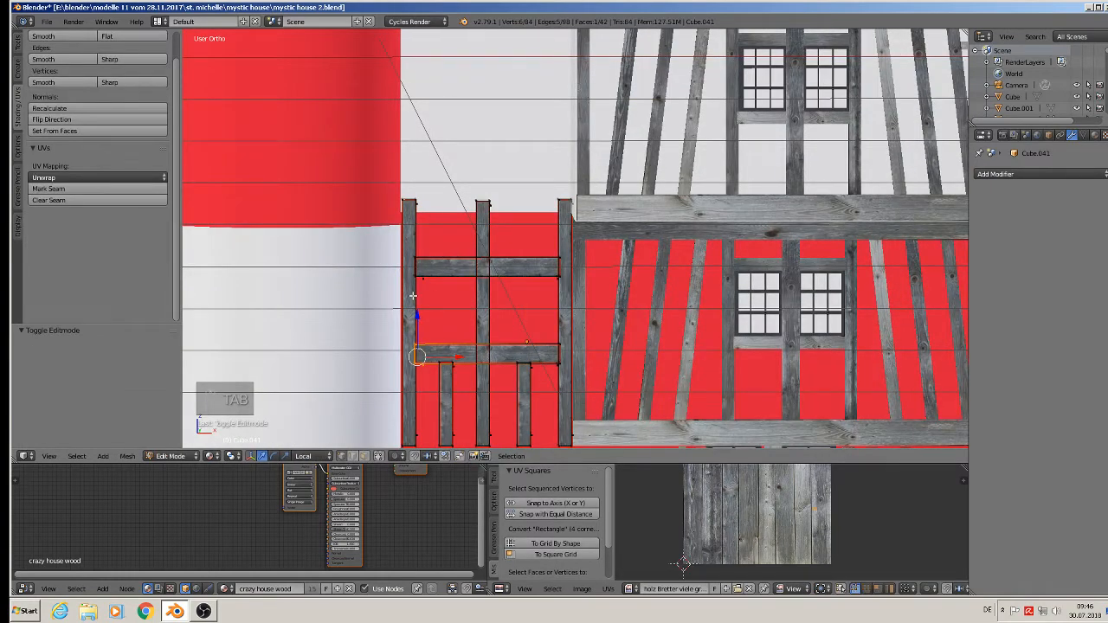
key("a")
key("a")
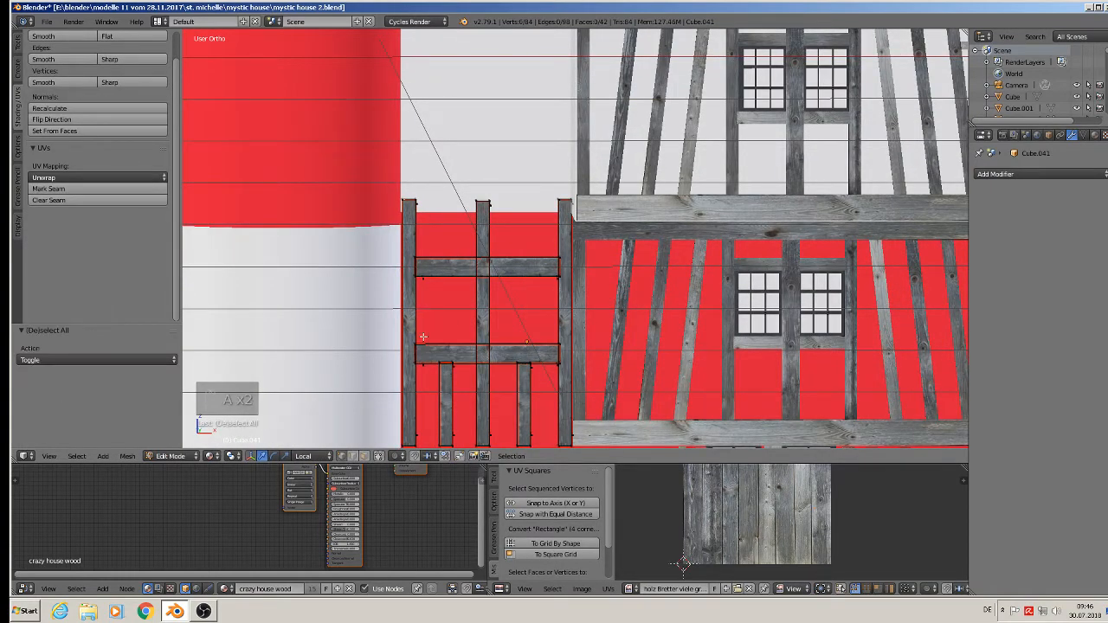
middle_click_drag(433, 312, 473, 239, "shift")
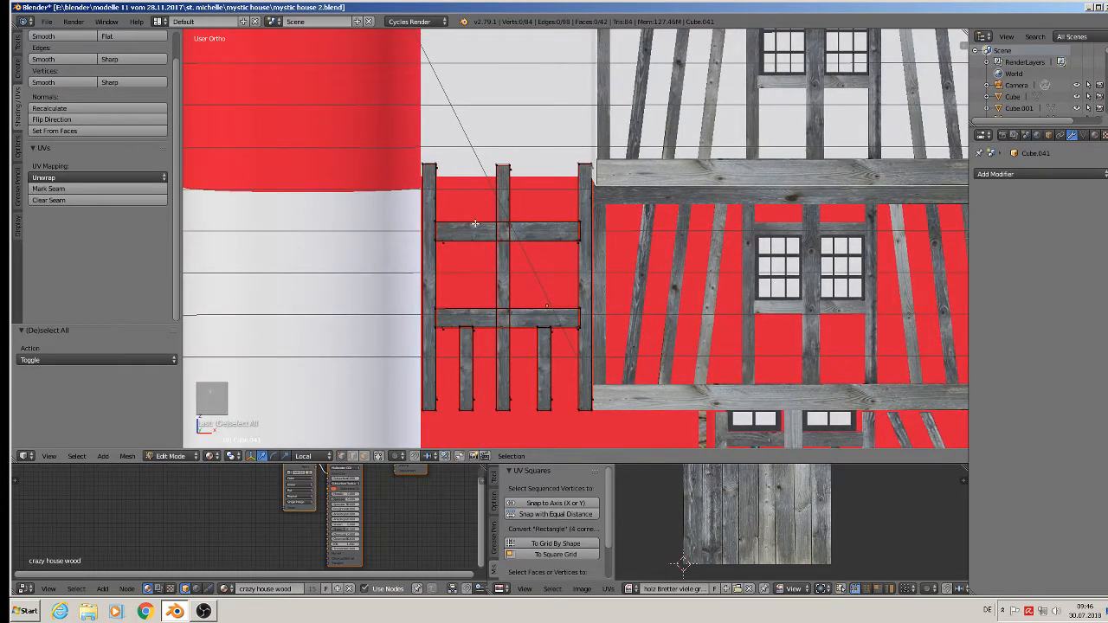
key("l")
key("shift+d")
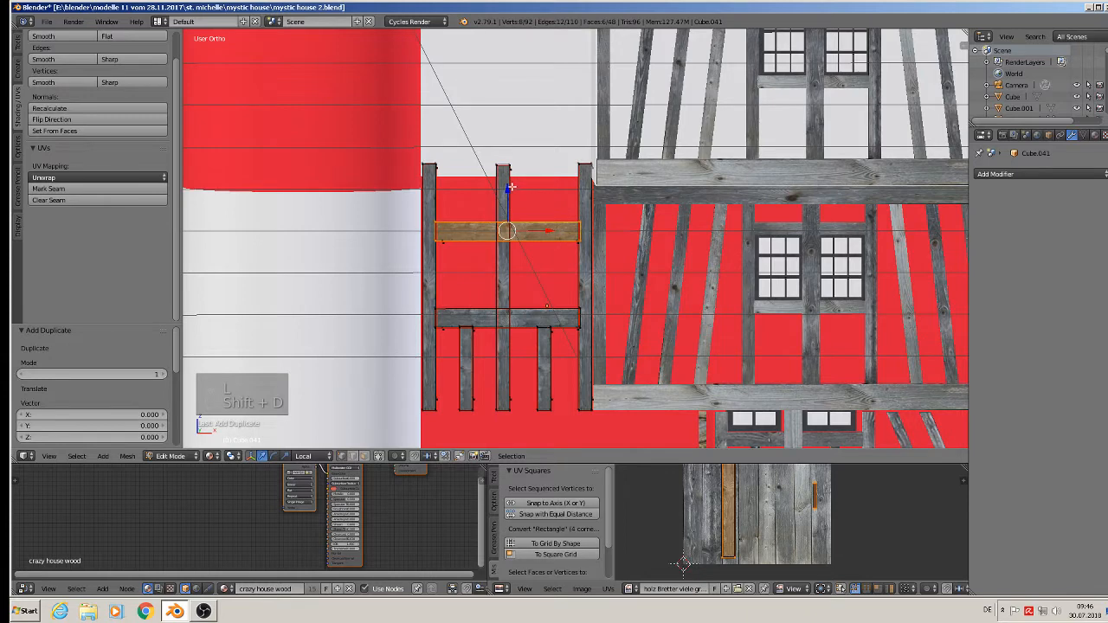
left_click_drag(511, 186, 519, 131)
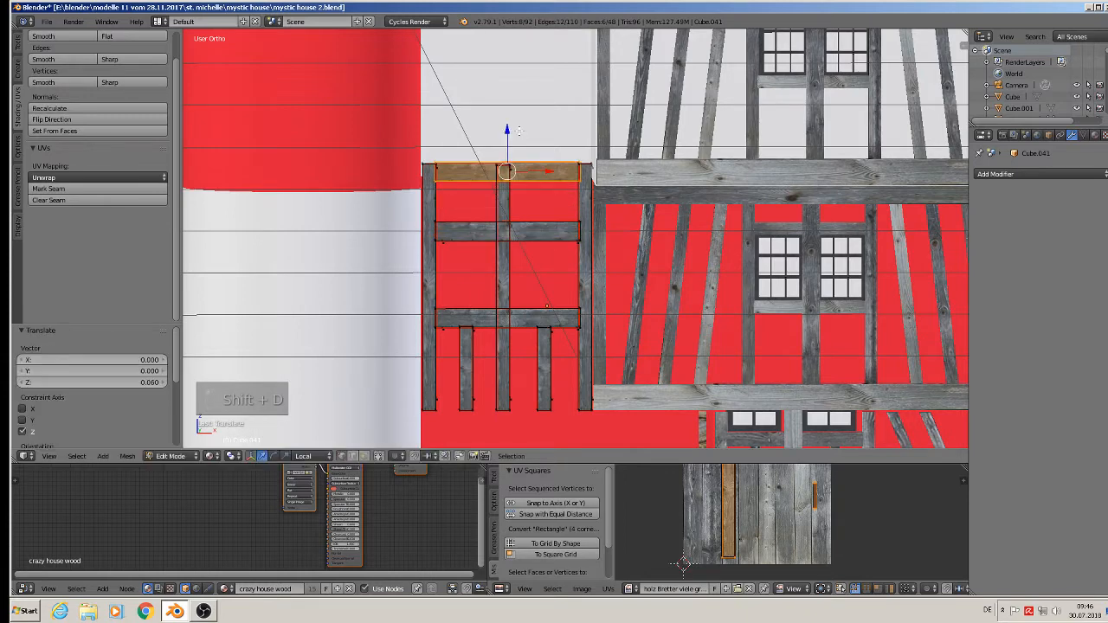
Duplicate the top crossbar about 0.23 down along Z to close the frame's lower edge, and return to Object Mode.
key("shift+d")
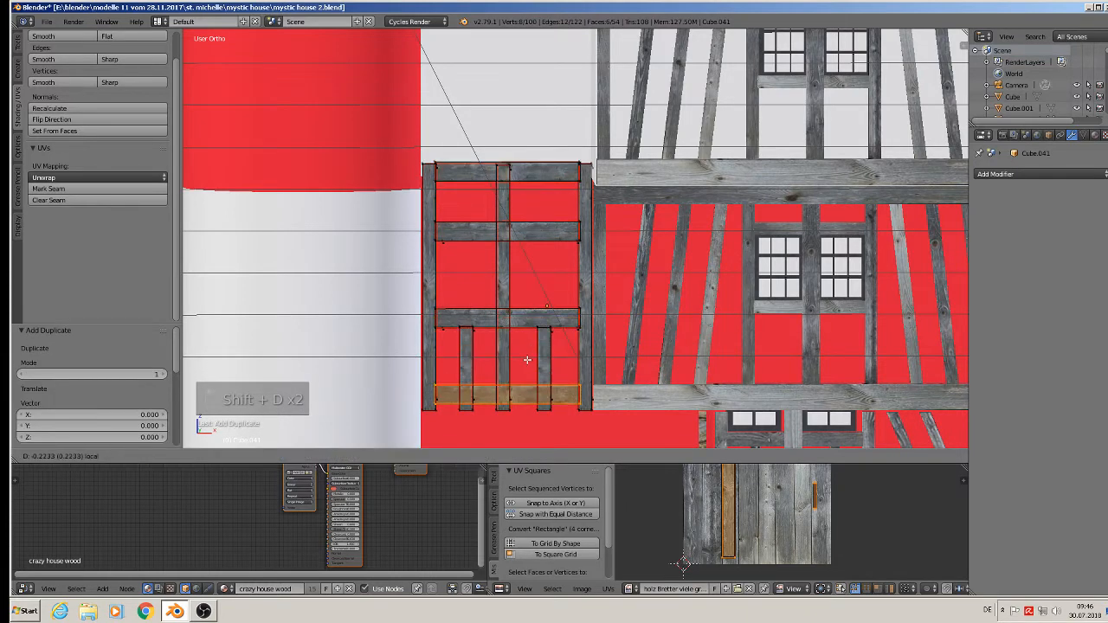
left_click(524, 368)
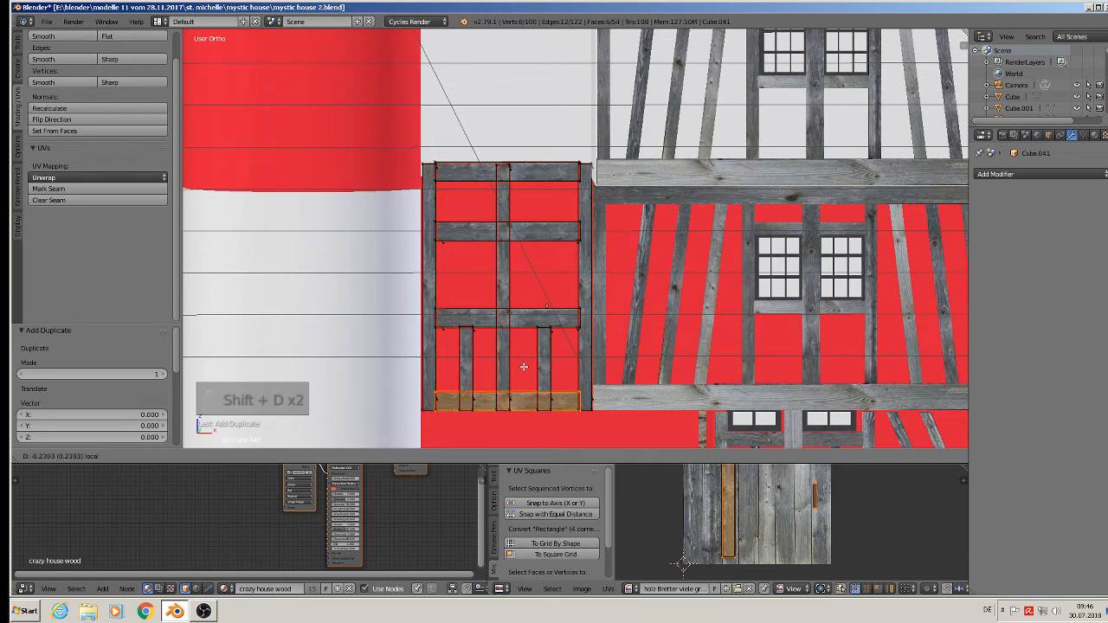
key("Tab")
Scale the timber frame to 0.930 along Z and move it -0.006 along Z to fit the red wall's height.
scroll(524, 348, "down", 1)
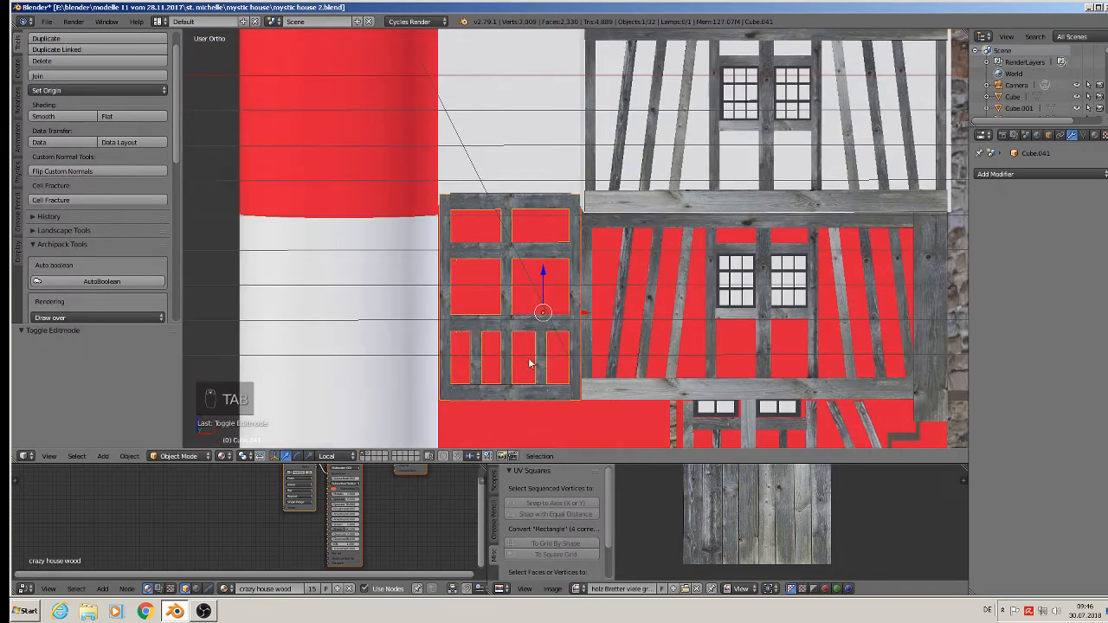
key("s")
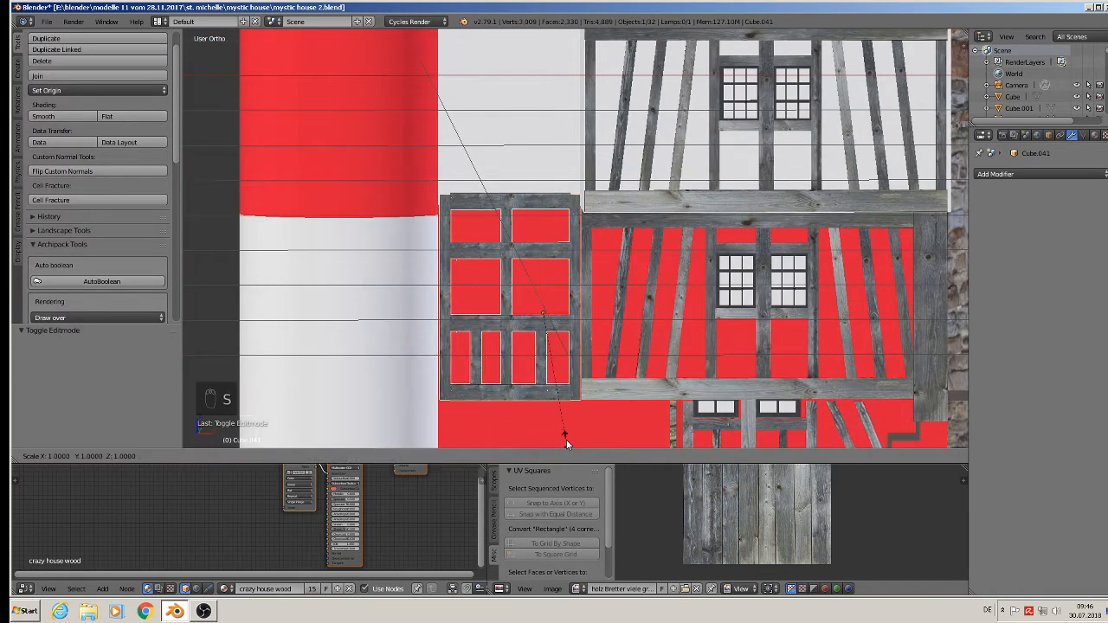
key("z")
left_click(559, 436)
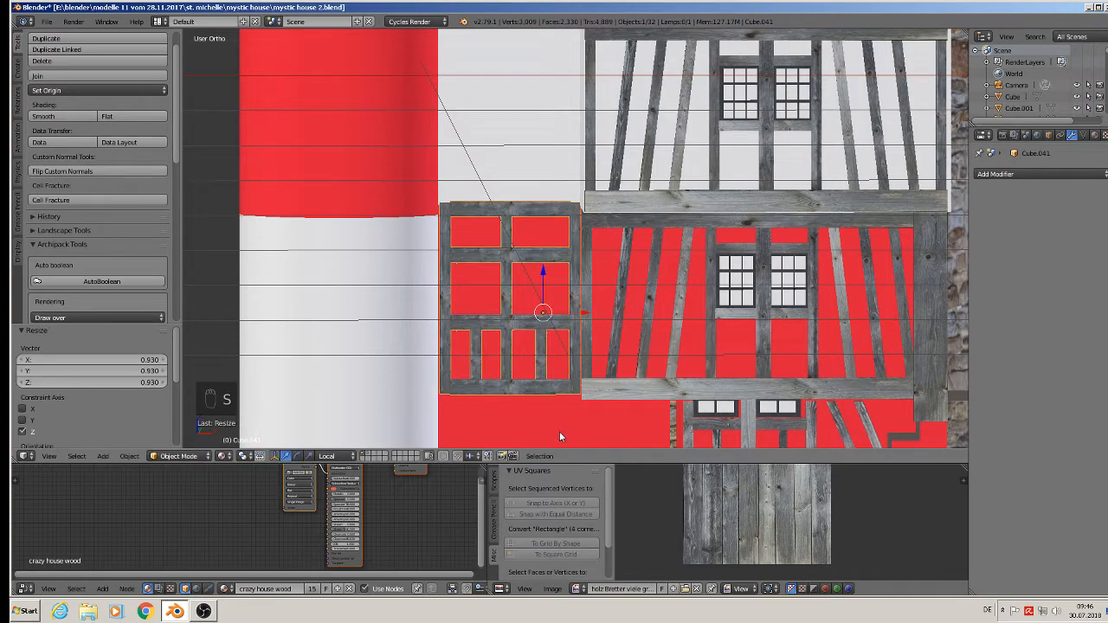
key("g")
key("z")
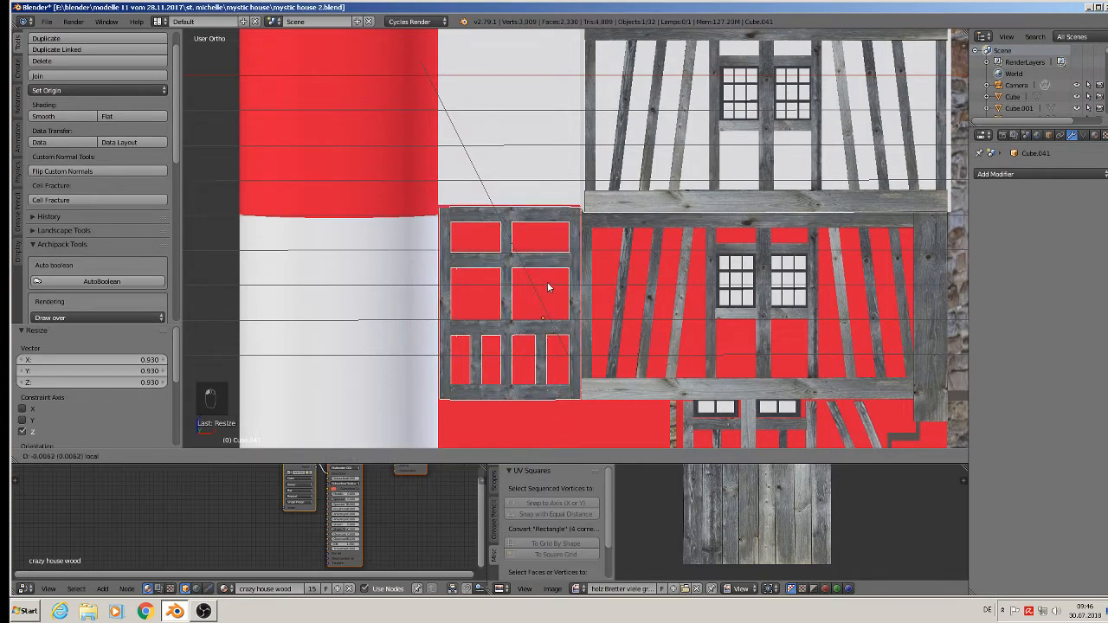
left_click(547, 282)
Duplicate the timber frame about 0.23 up along Z onto the white wall section above, and deselect everything.
middle_click_drag(547, 282, 571, 303)
scroll(601, 301, "down", 3)
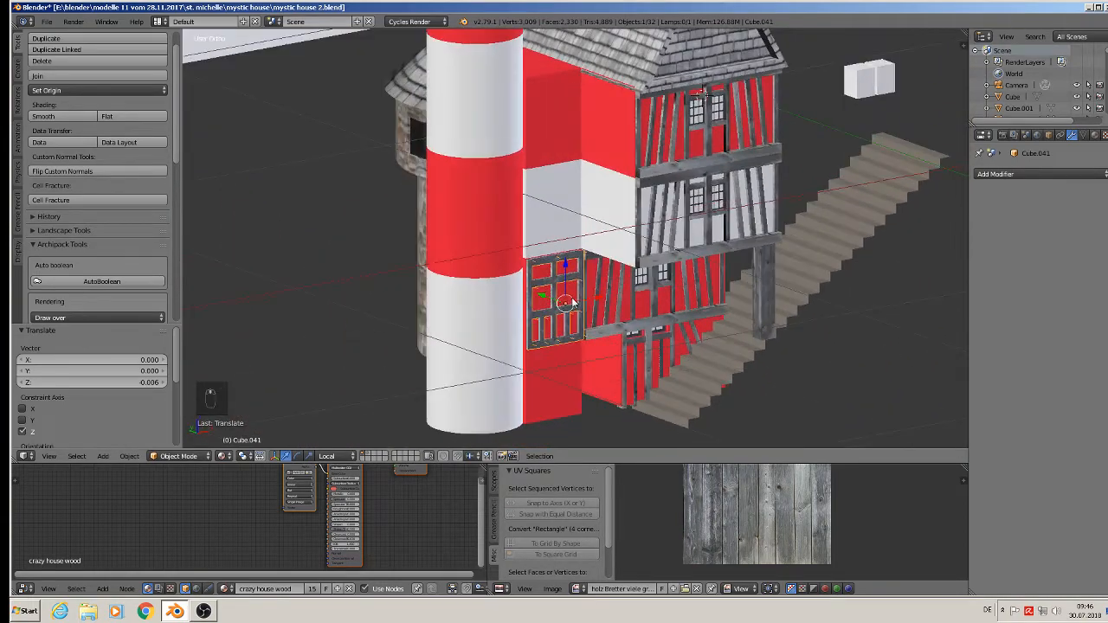
key("shift+d")
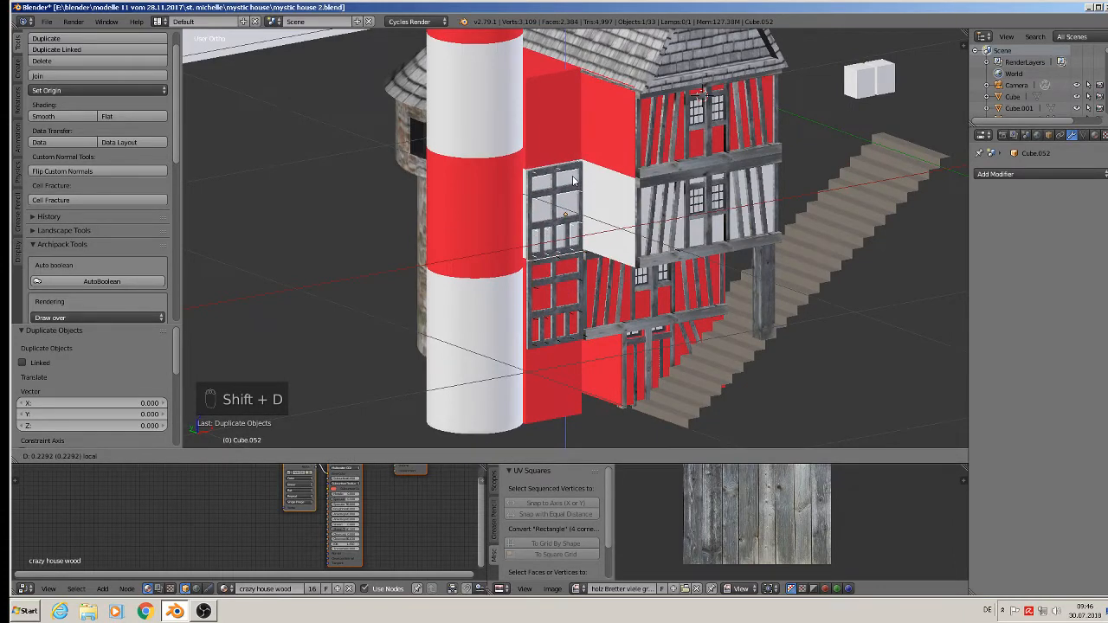
left_click(570, 175)
middle_click_drag(570, 175, 524, 184)
key("a")
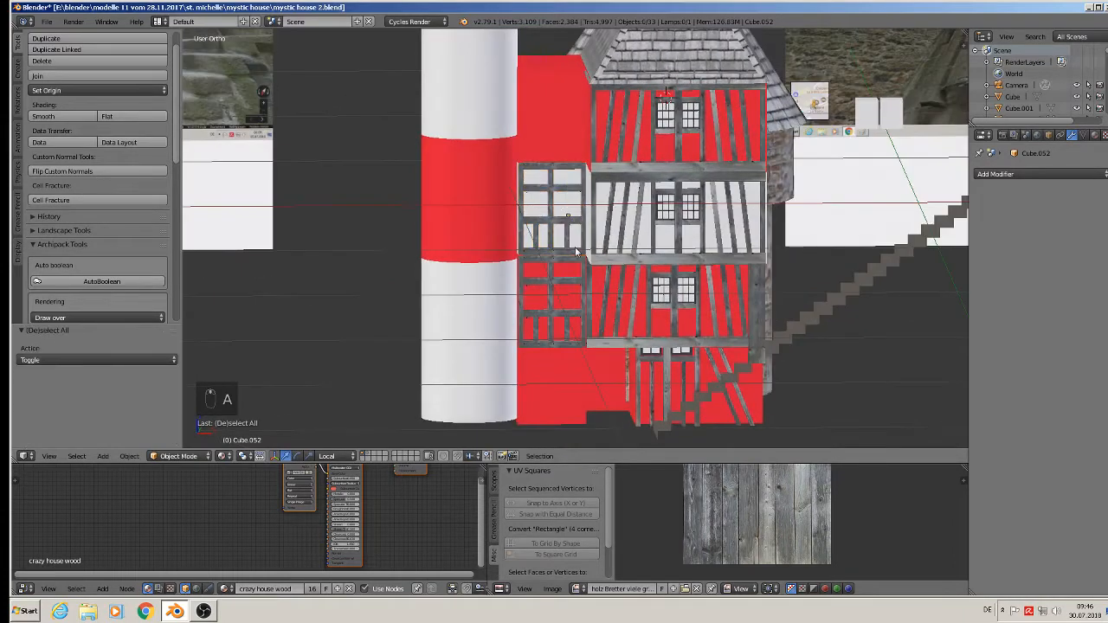
Save the changes to mystic house 2.blend.
scroll(589, 265, "down", 3)
middle_click_drag(597, 263, 514, 232)
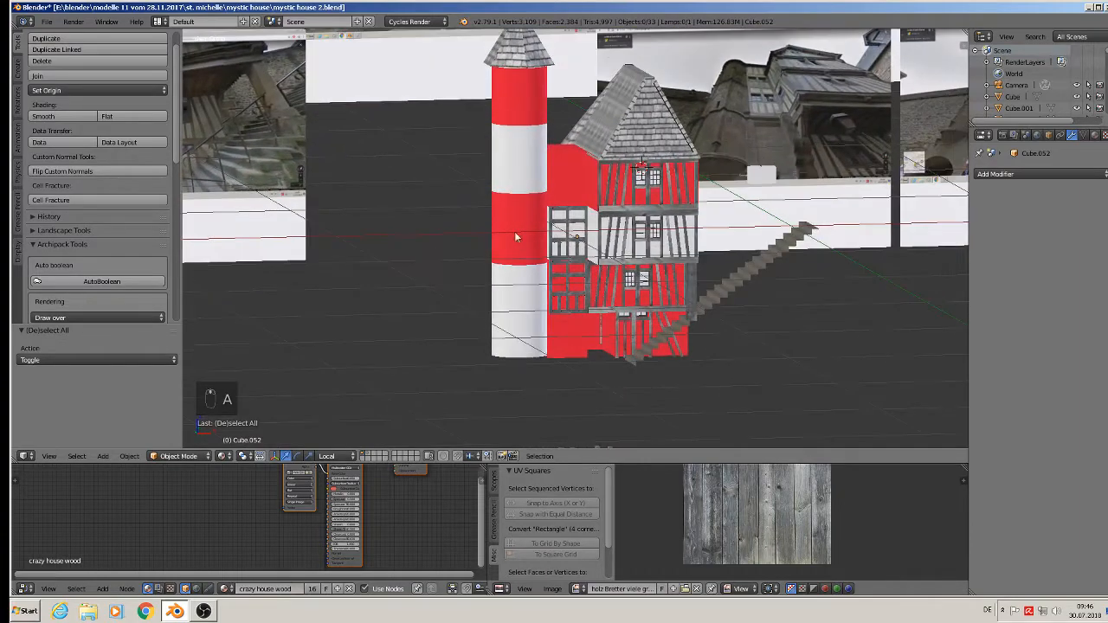
left_click(47, 20)
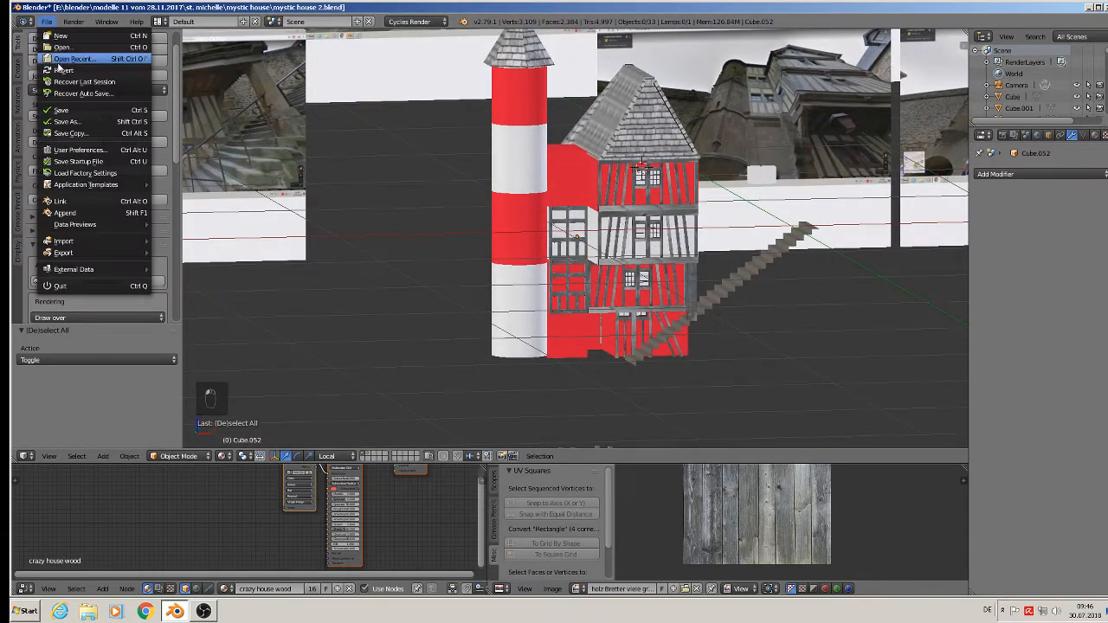
left_click(60, 110)
Move the spare pair of white cubes -0.906 along X and -0.225 along Z to the upper timber frame.
scroll(896, 231, "up", 3)
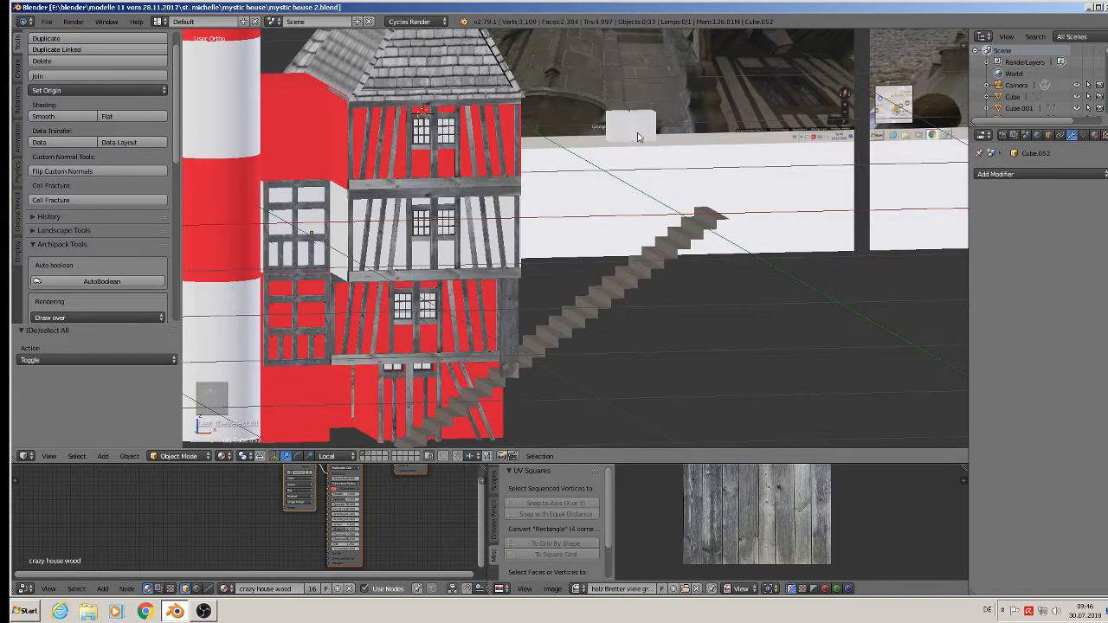
right_click(639, 135)
scroll(647, 179, "down", 2)
key("g")
left_click(394, 170)
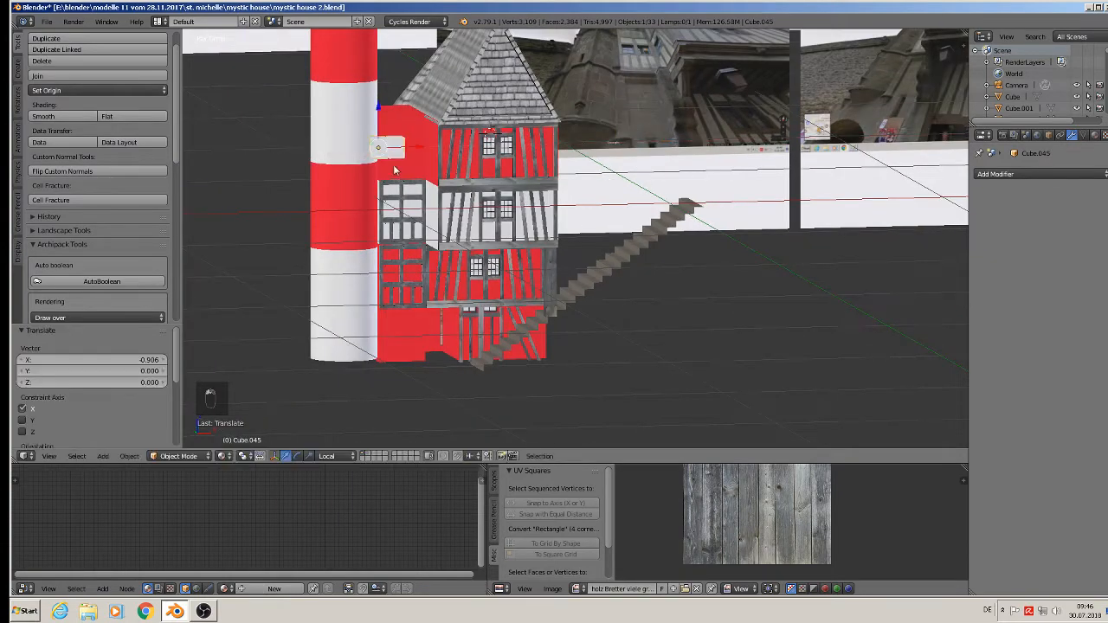
scroll(381, 182, "up", 5)
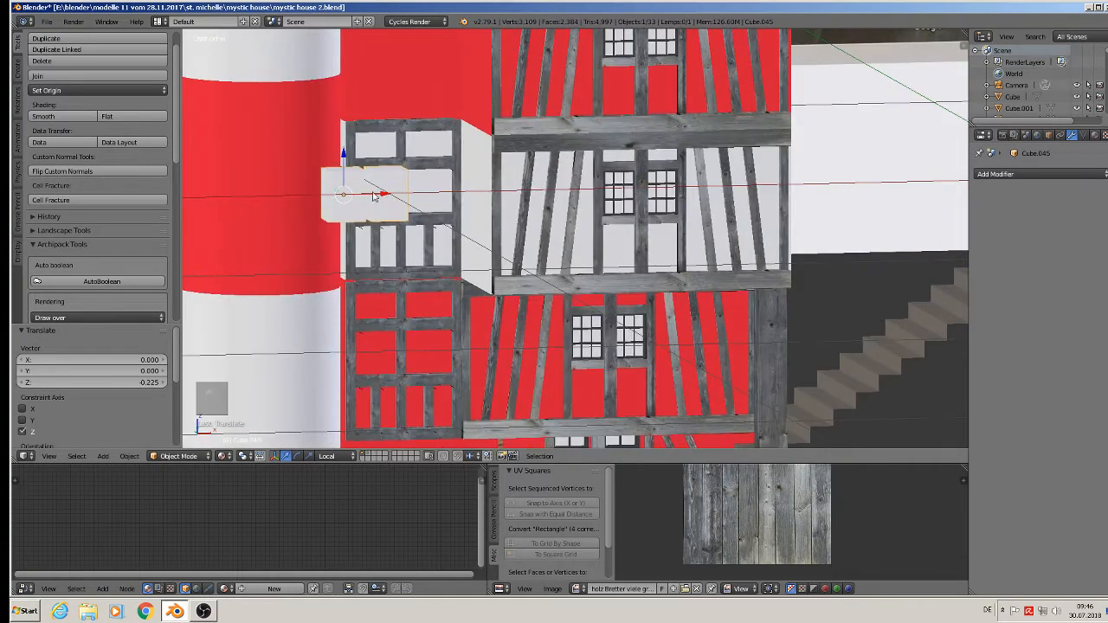
Delete the vertices of the right-hand cube from the white pair, leaving a single cube, and return to Object Mode.
key("Tab")
key("a")
key("a")
key("l")
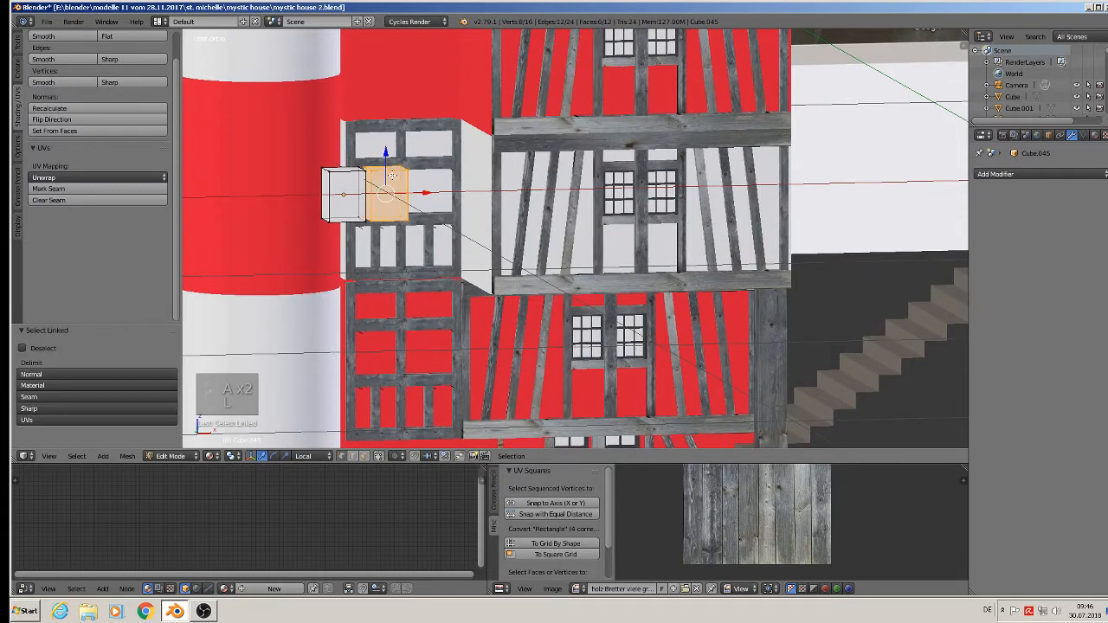
key("x")
left_click(372, 126)
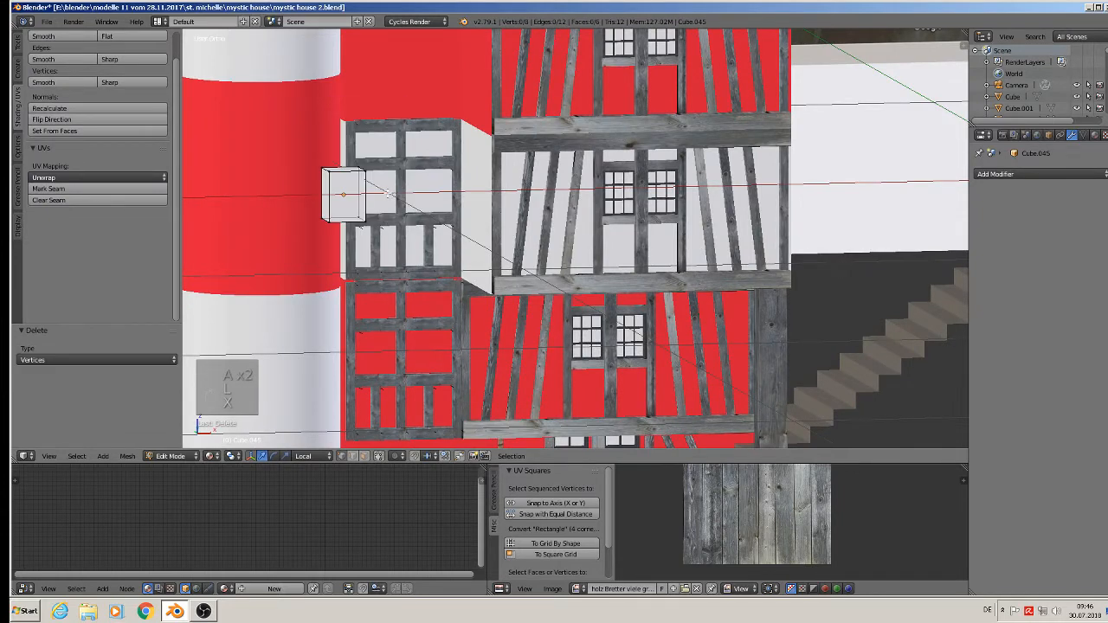
key("Tab")
Align the white cube with the upper frame's left middle opening in front view and scale it to 1.226 along X.
left_click_drag(381, 197, 440, 193)
key("KP_1")
scroll(408, 205, "up", 3)
left_click_drag(403, 148, 418, 178)
key("s")
key("x")
left_click(472, 227)
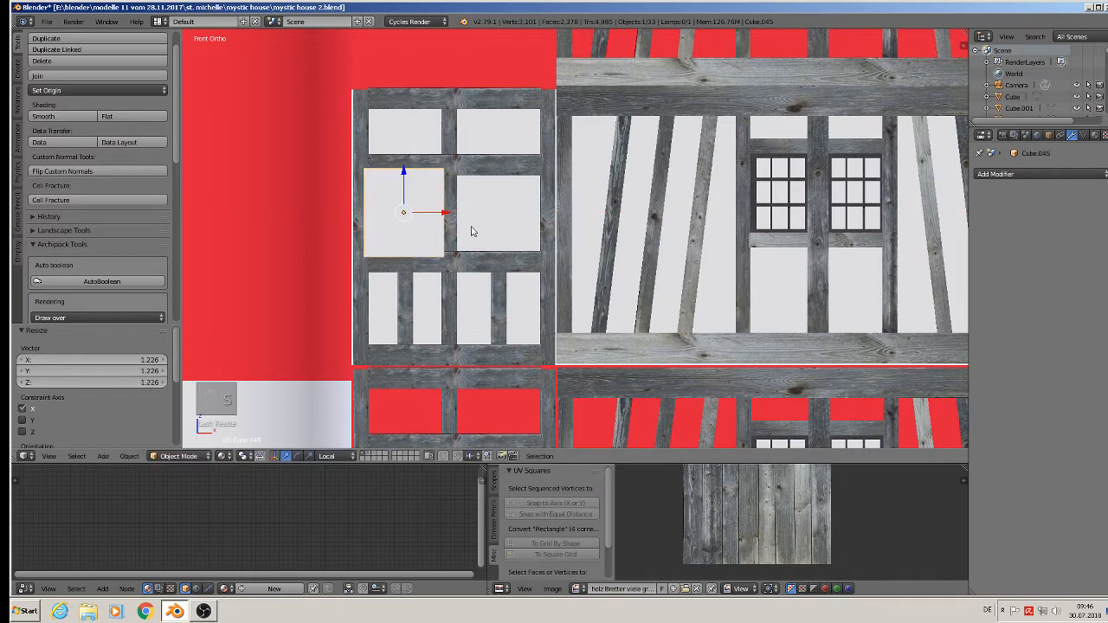
left_click_drag(451, 211, 450, 213)
Scale the white cube to 1.937 along Y to make it deeper.
middle_click_drag(450, 213, 490, 263)
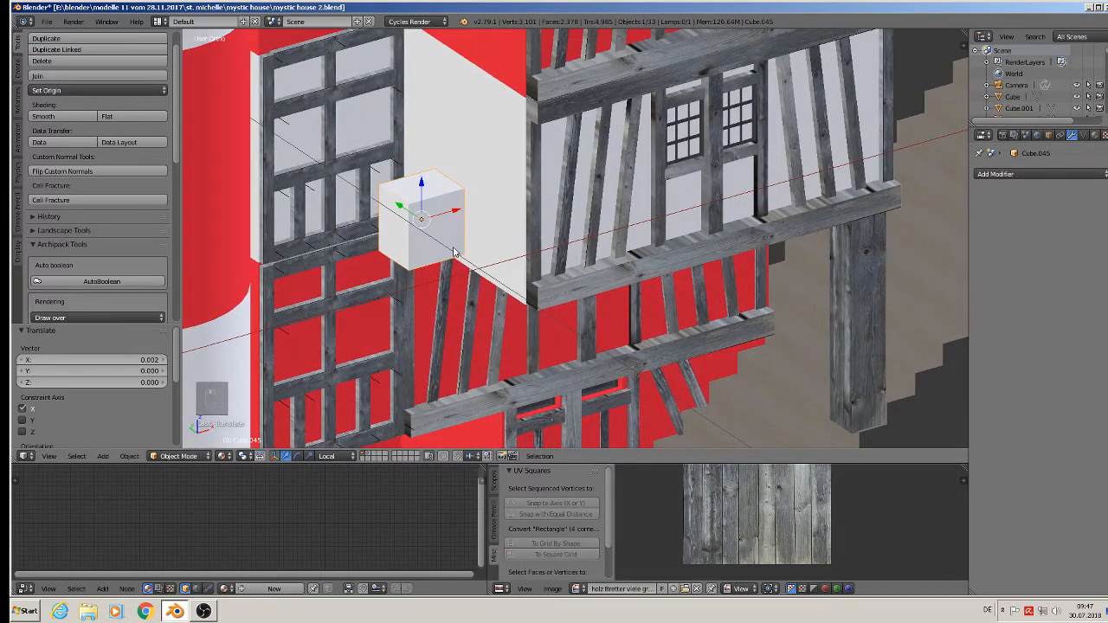
key("s")
key("y")
left_click(483, 279)
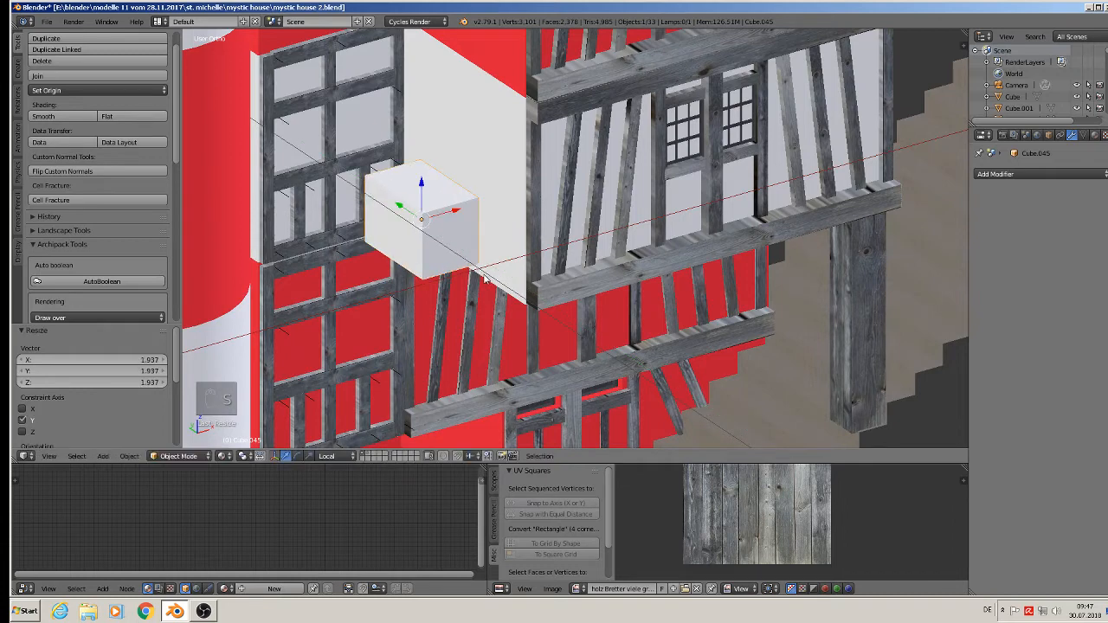
Duplicate the white cube in front view, move the copy 0.077 along X to the right middle opening and scale it to 1.064 along X.
key("KP_1")
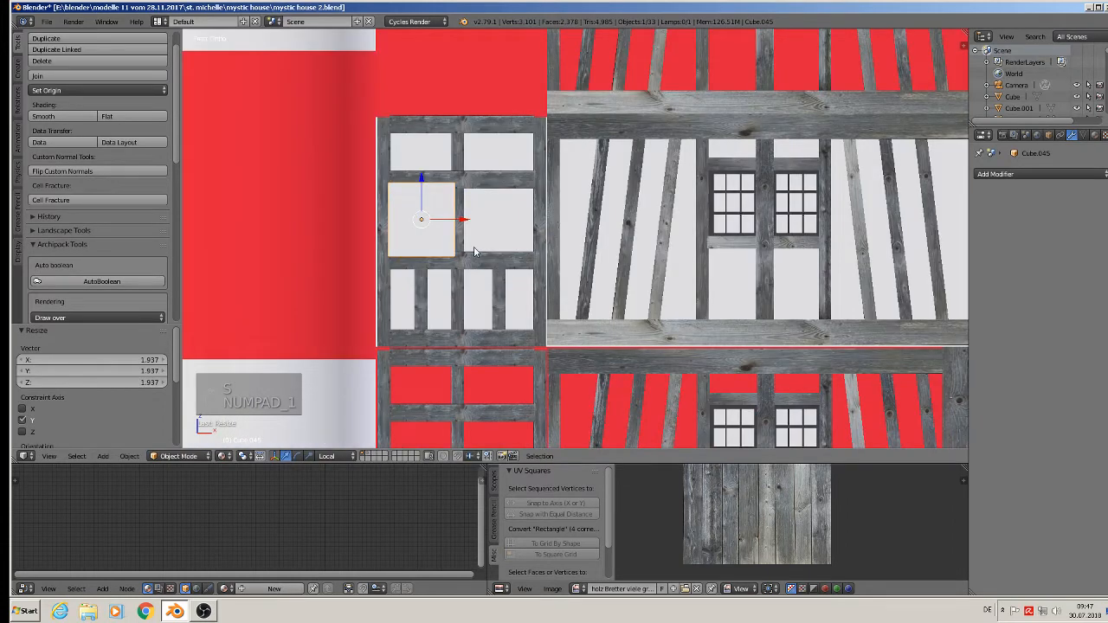
key("shift+d")
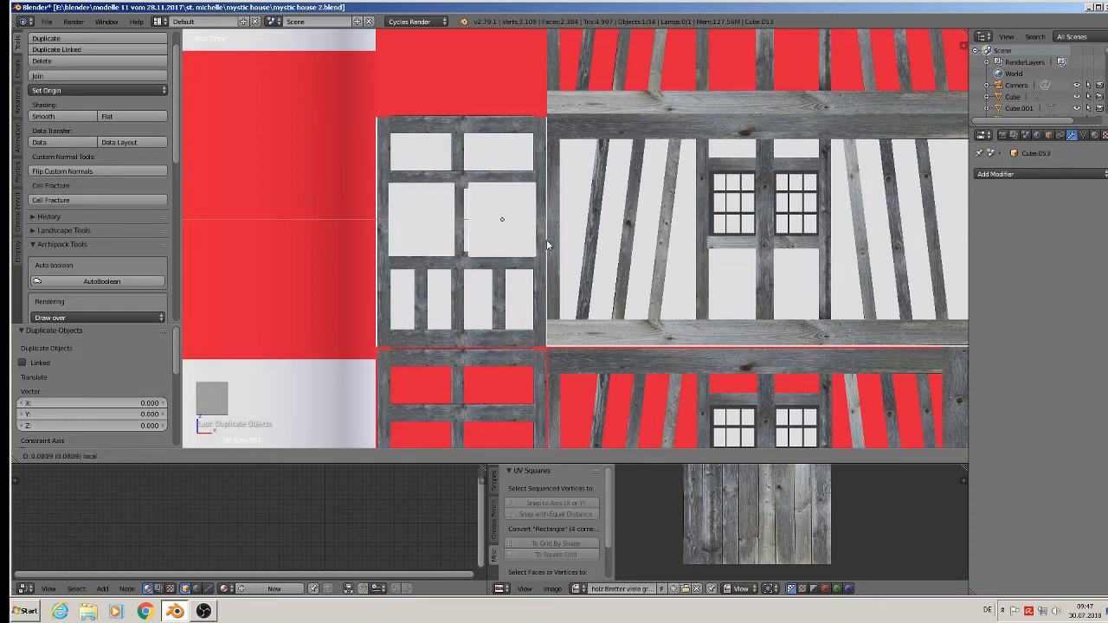
left_click(543, 245)
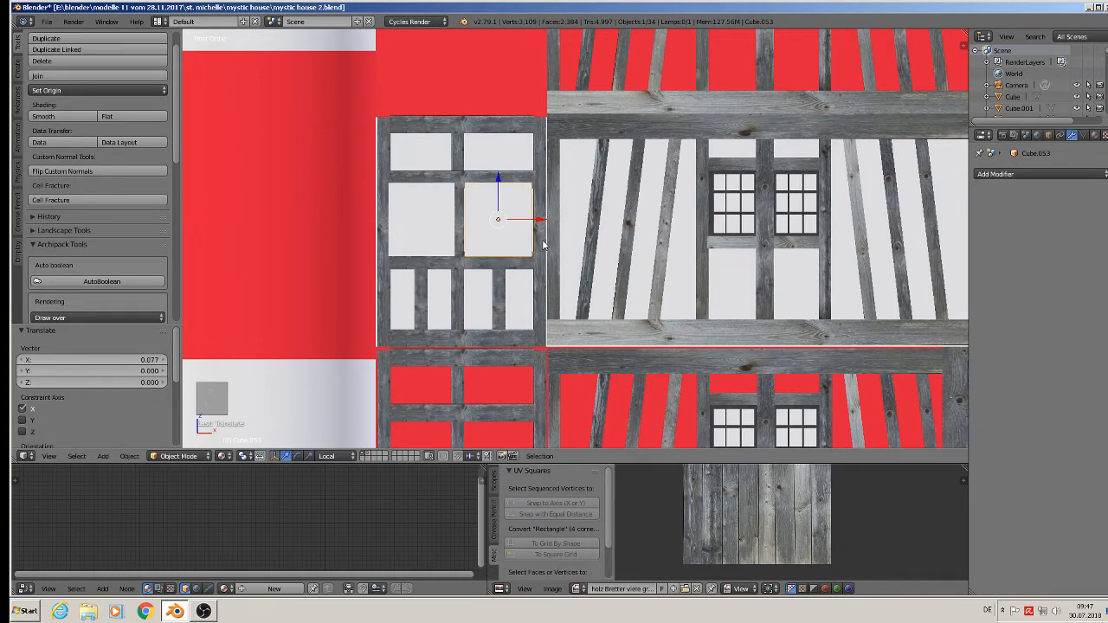
key("s")
key("x")
left_click(547, 245)
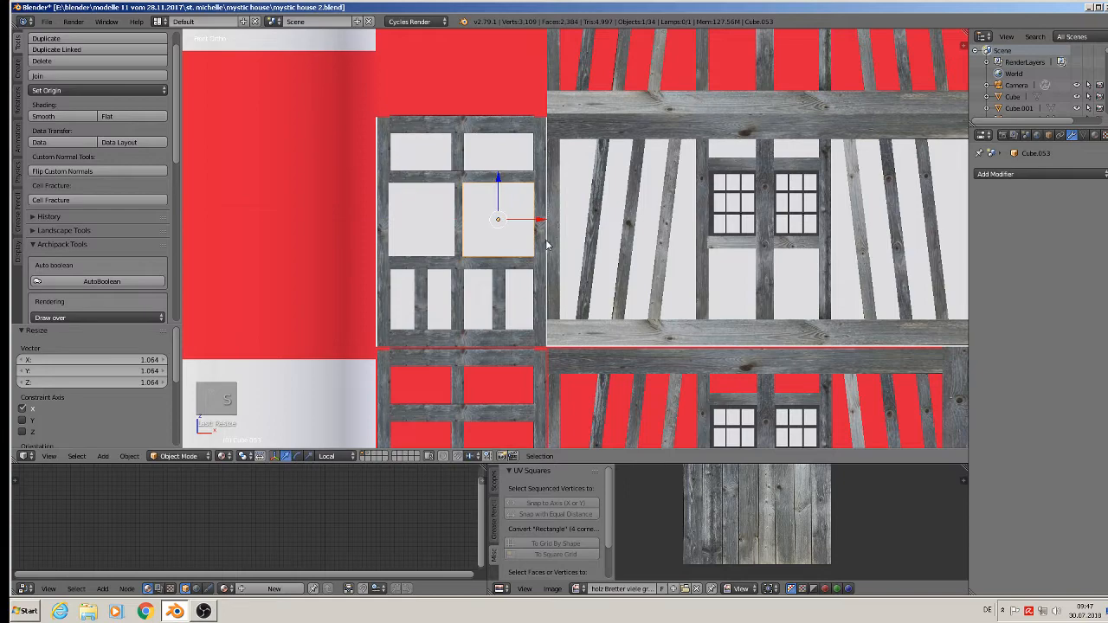
Join the two white cubes into one object and apply its rotation and scale.
right_click(437, 226, "shift")
middle_click_drag(438, 228, 133, 210)
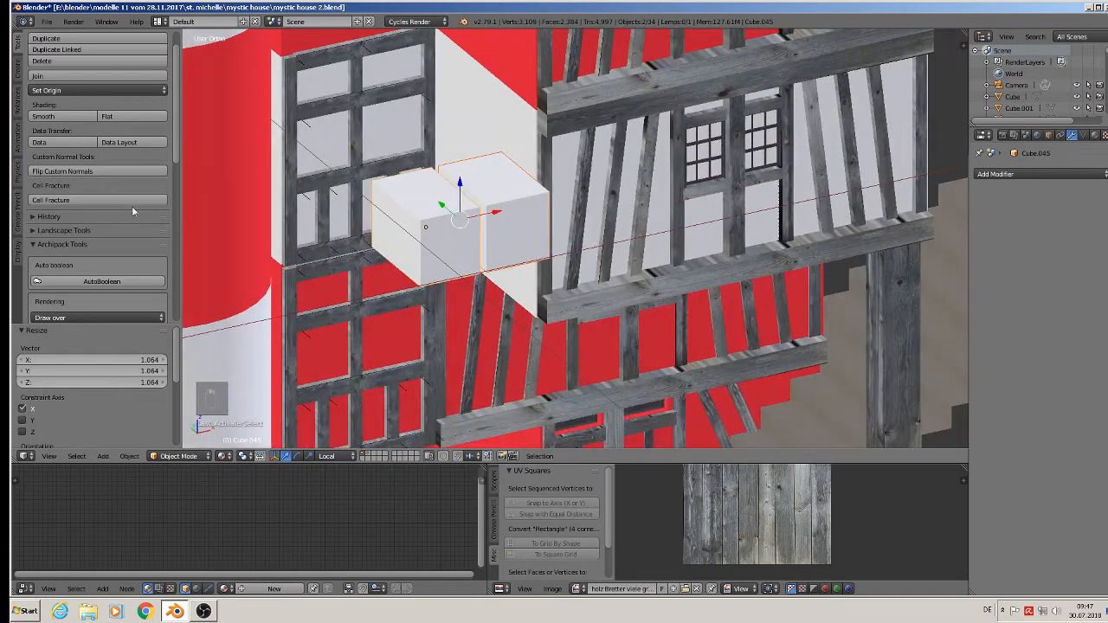
left_click(39, 76)
left_click(129, 456)
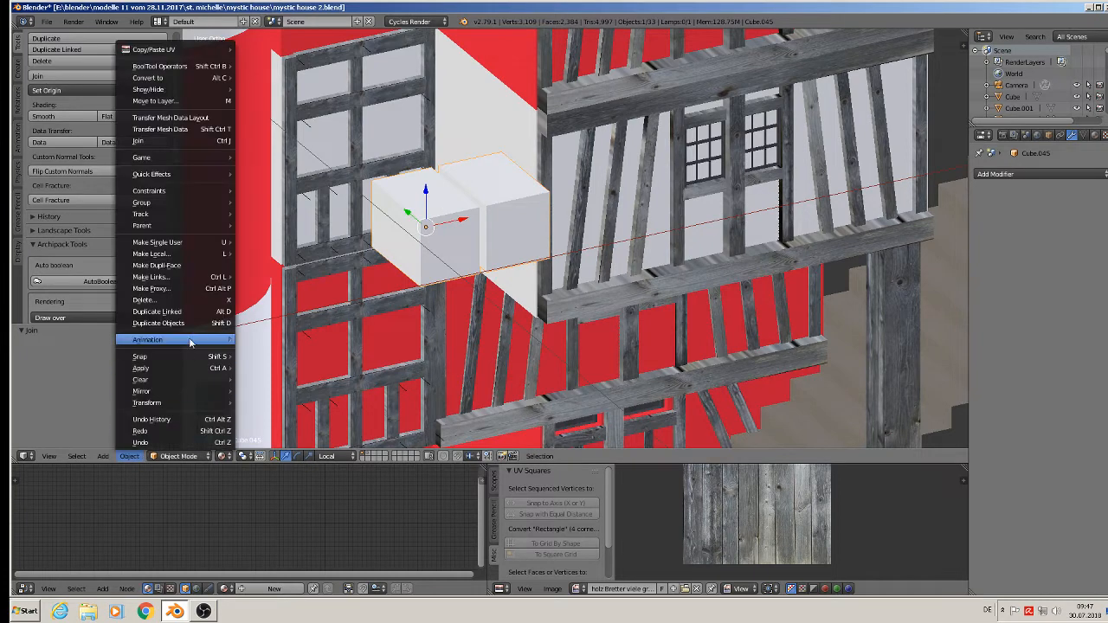
mouse_move(170, 368)
left_click(276, 404)
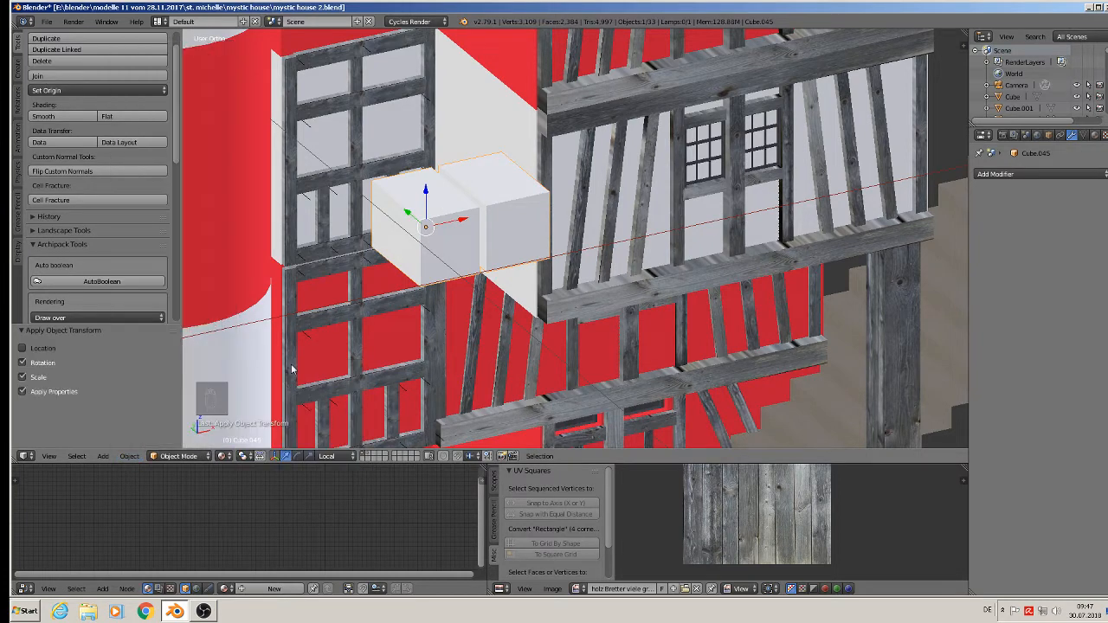
Apply the rotation and scale of the red and white house body.
right_click(225, 190)
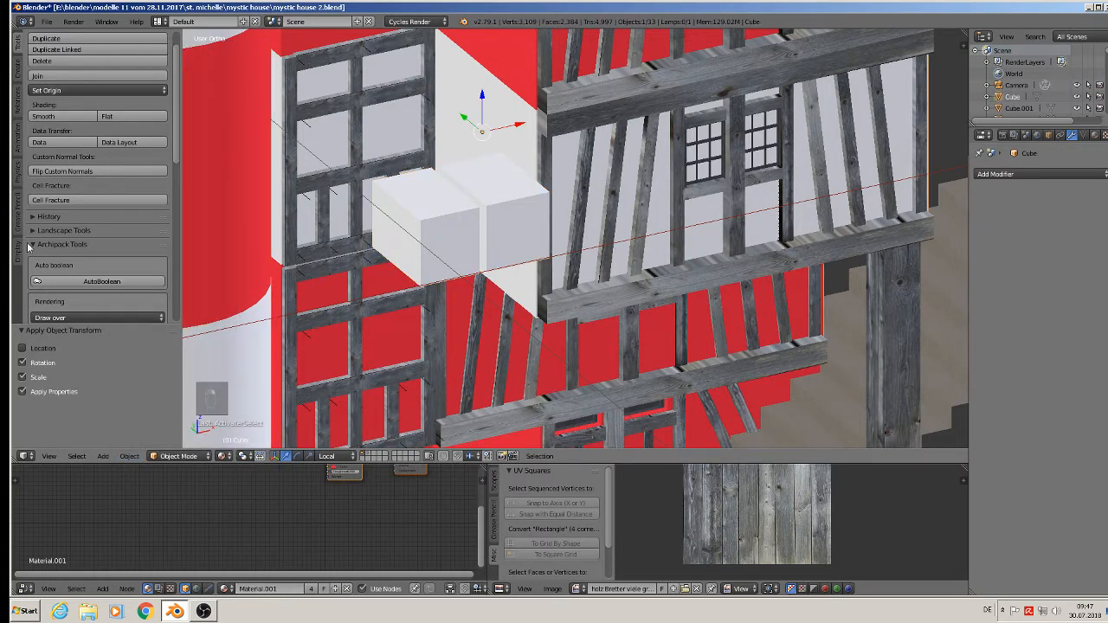
left_click(130, 456)
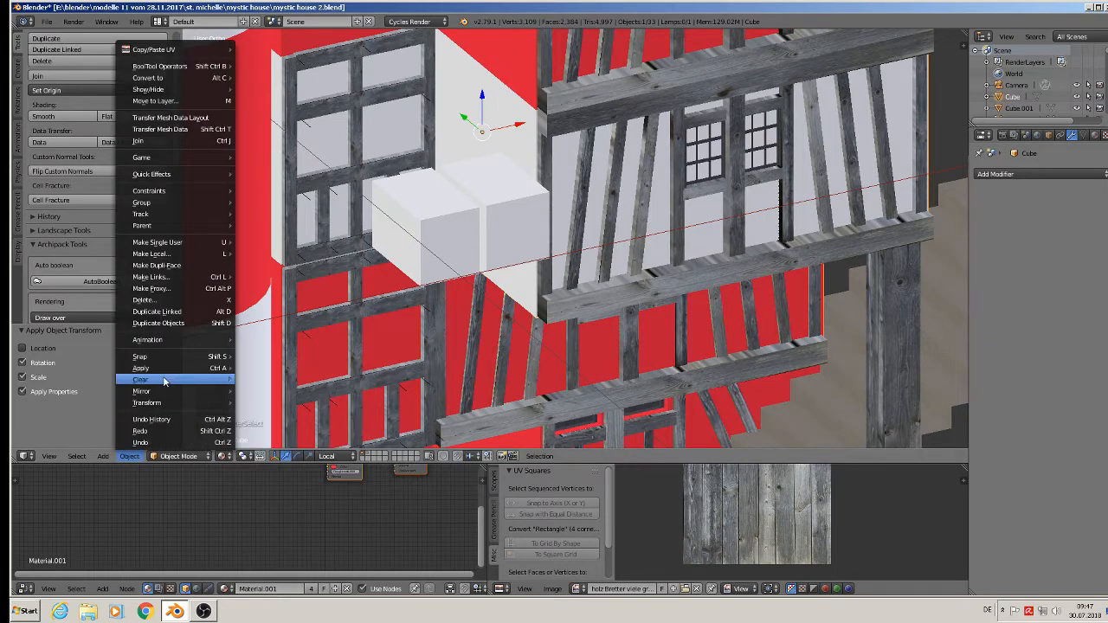
mouse_move(174, 368)
left_click(276, 401)
Move the joined white cubes 0.242 along Y into the wall behind the upper timber frame, and select the house body.
scroll(474, 319, "down", 2)
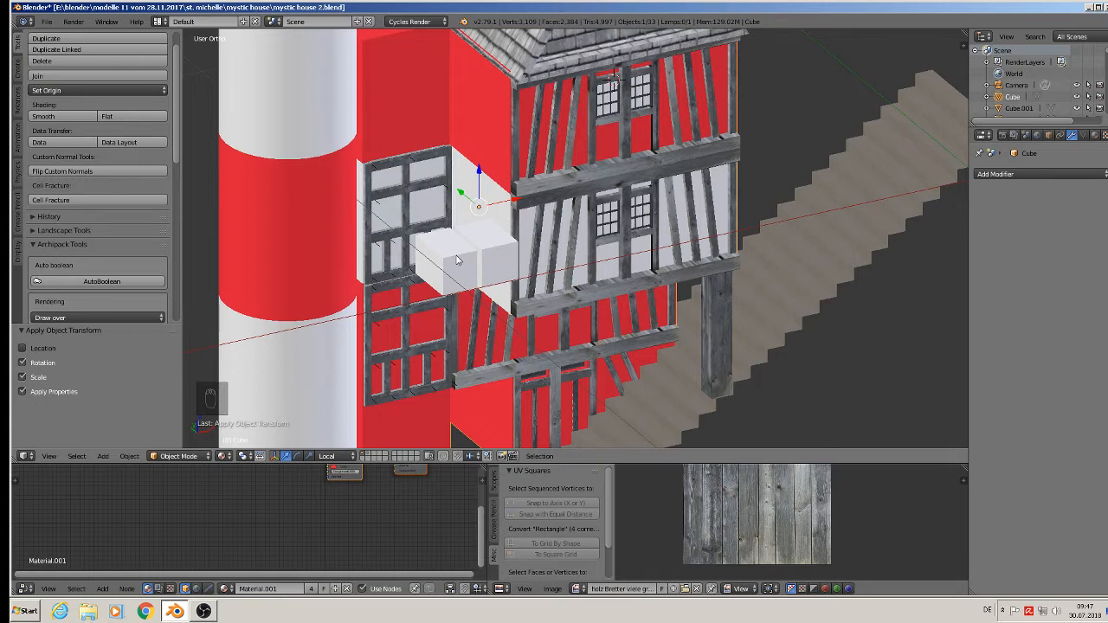
right_click(457, 260)
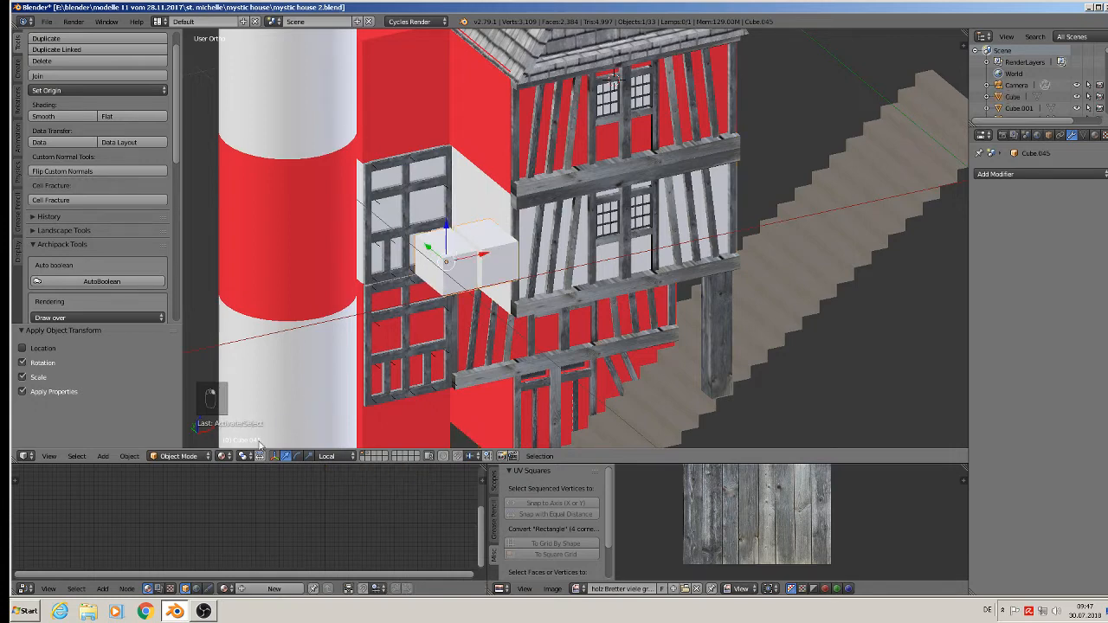
left_click_drag(433, 254, 370, 189)
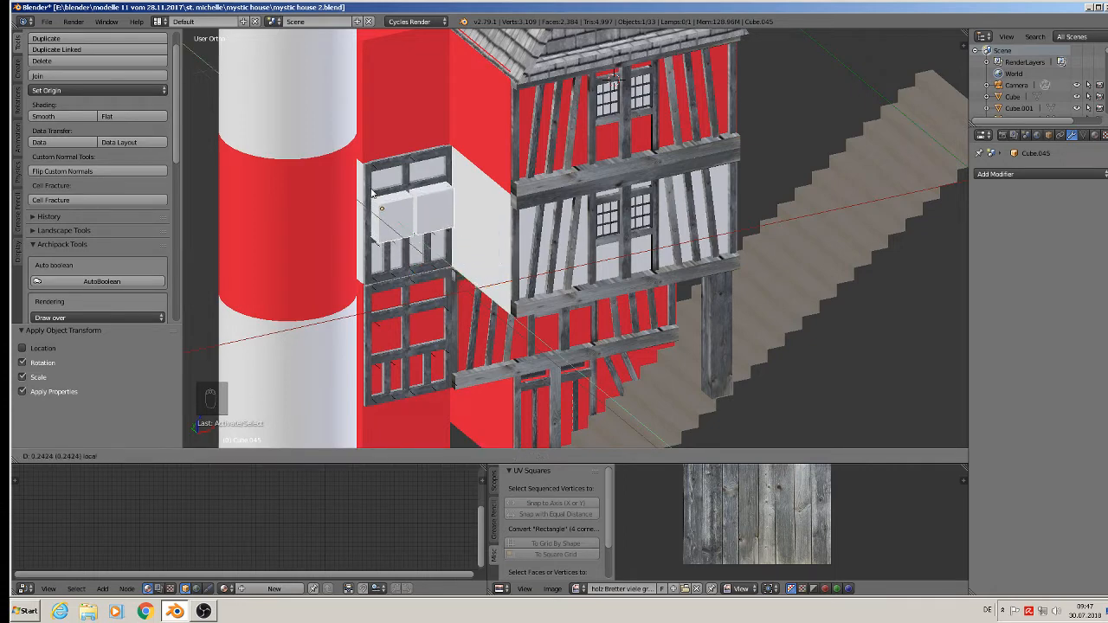
left_click(370, 189)
right_click(425, 110)
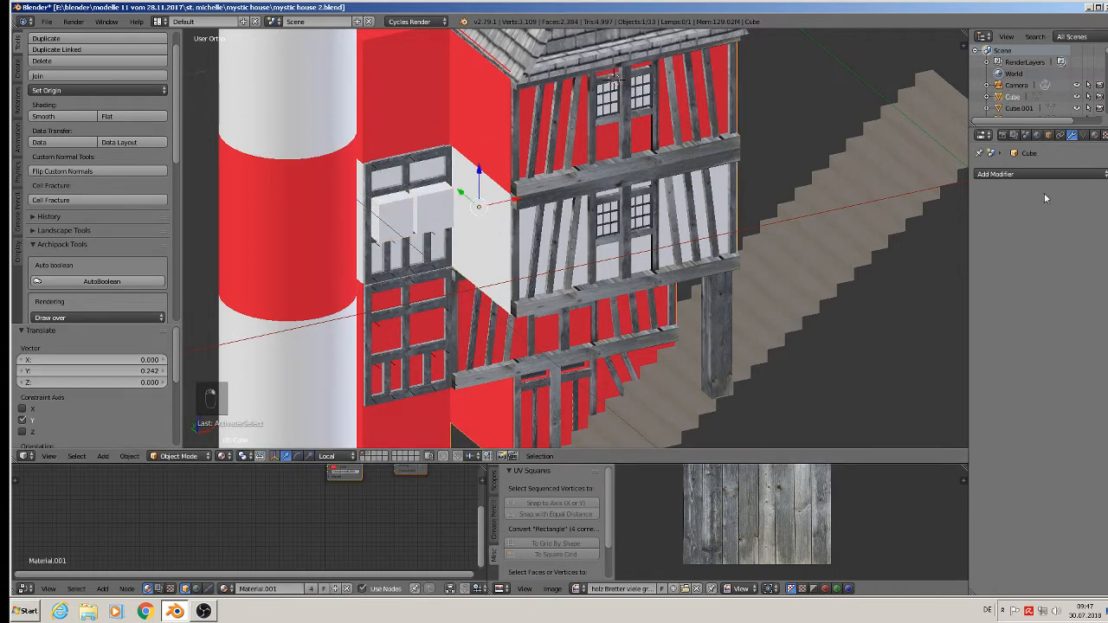
left_click(1025, 174)
left_click(894, 206)
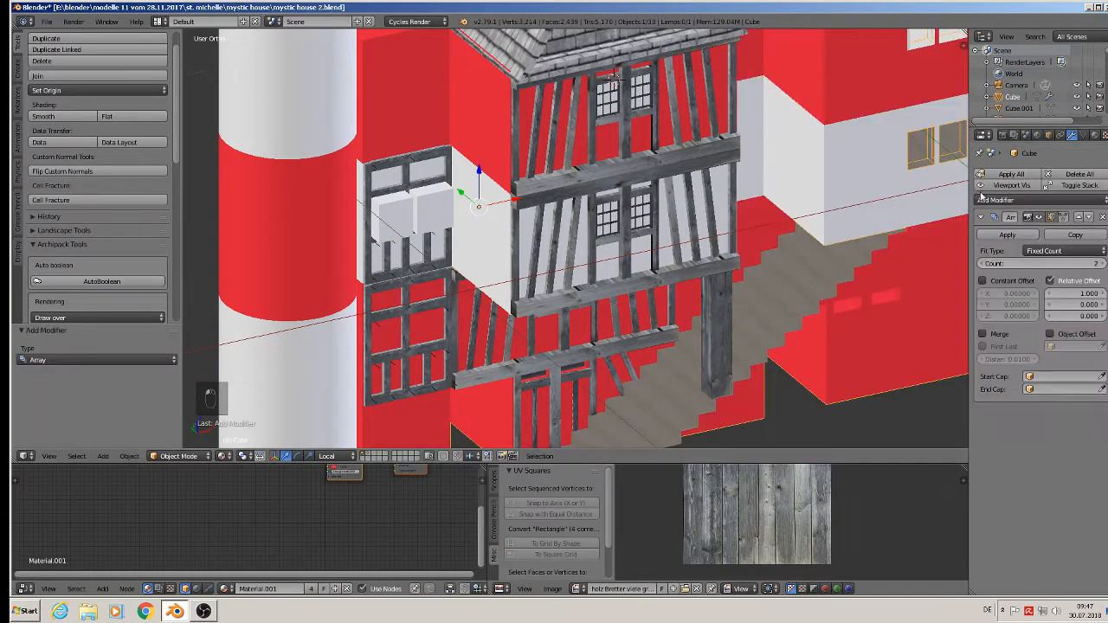
left_click(1102, 216)
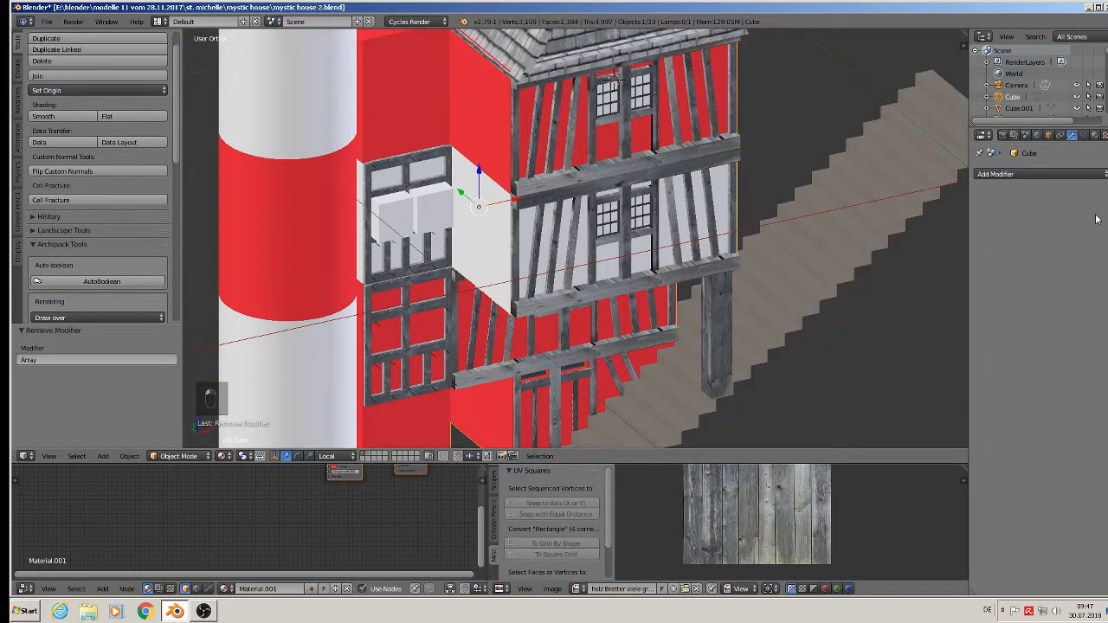
Add a Boolean modifier to the house body with Cube.045, the joined white cubes, as its object.
left_click(1040, 171)
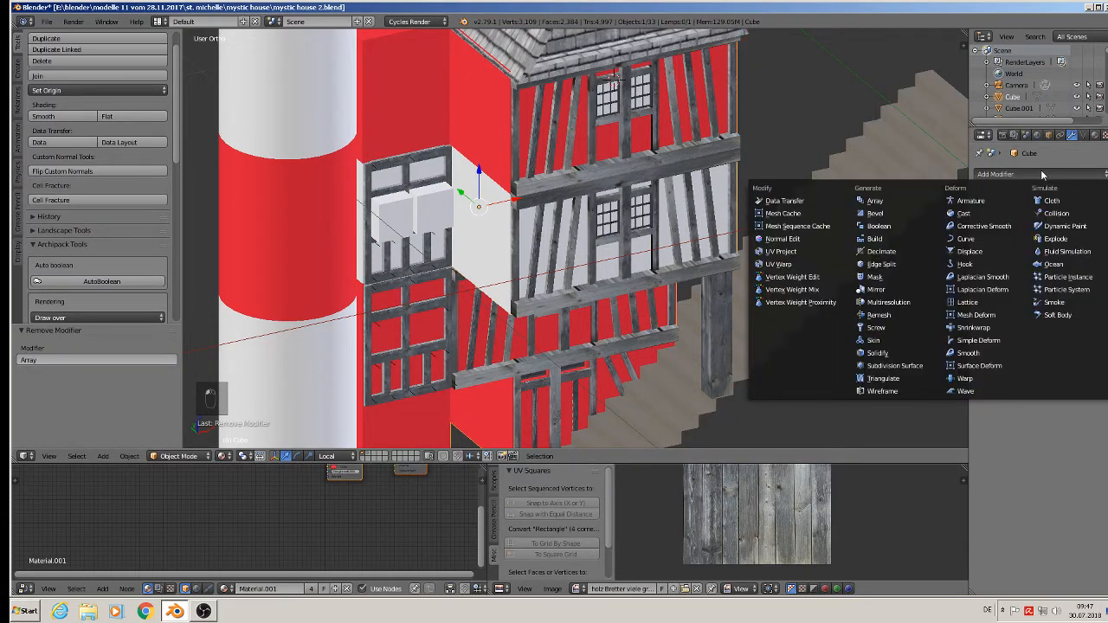
left_click(905, 228)
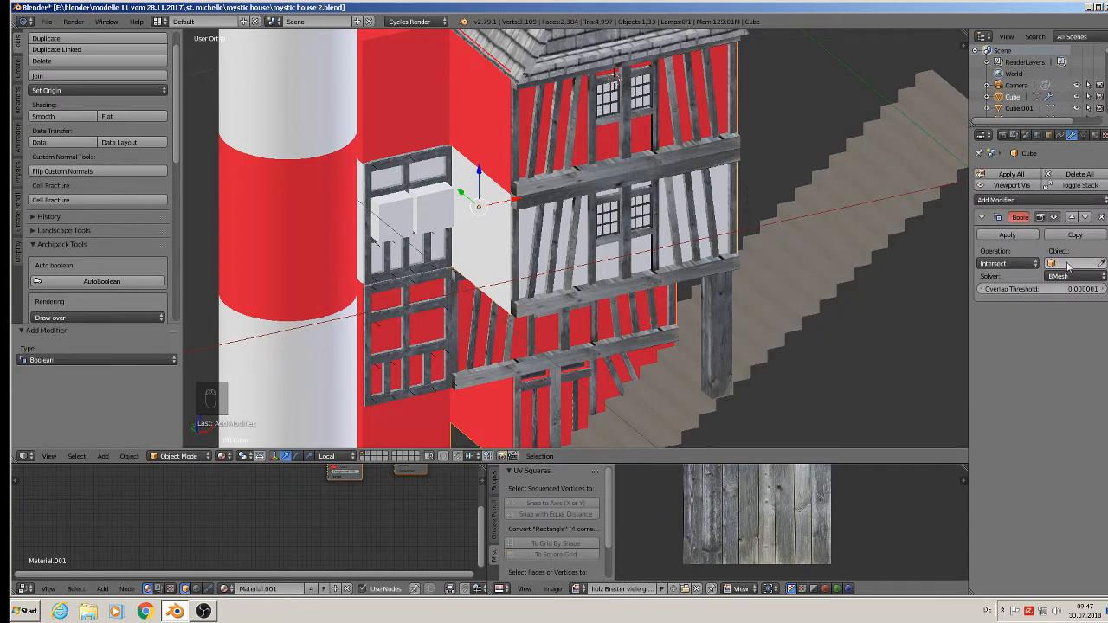
left_click(1065, 264)
left_click(1080, 275)
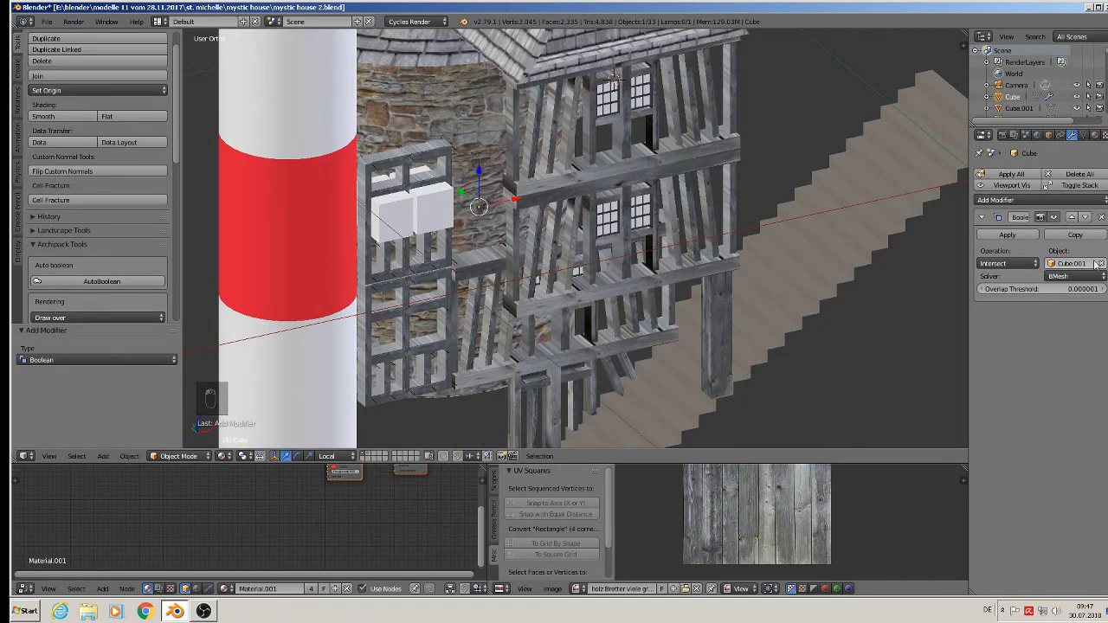
left_click(1090, 262)
key("BackSpace")
key("BackSpace")
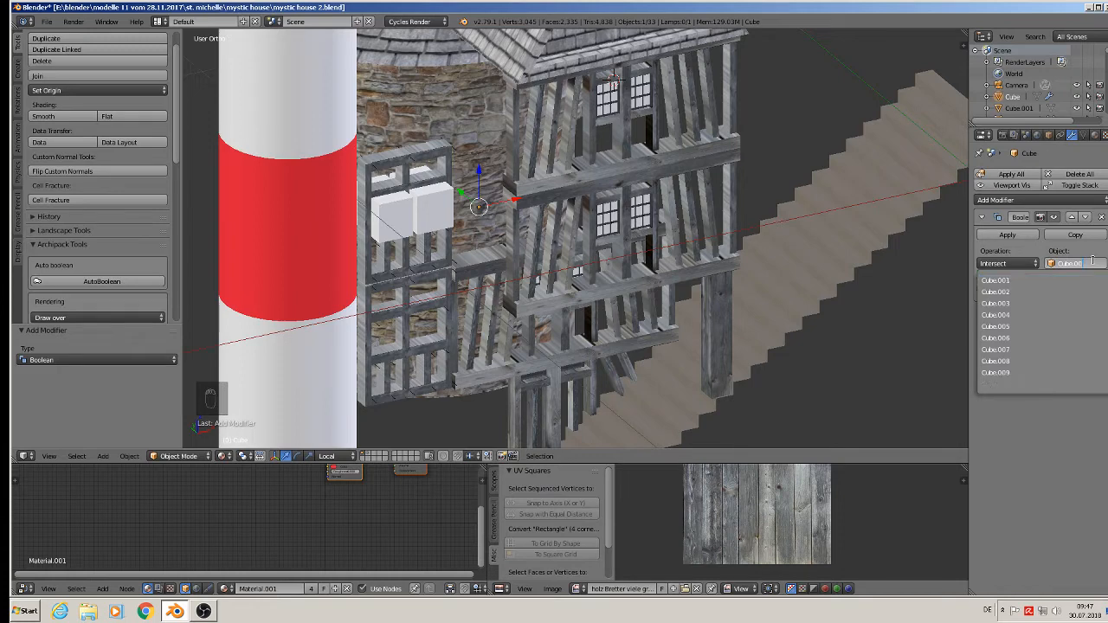
type("45")
left_click(1030, 279)
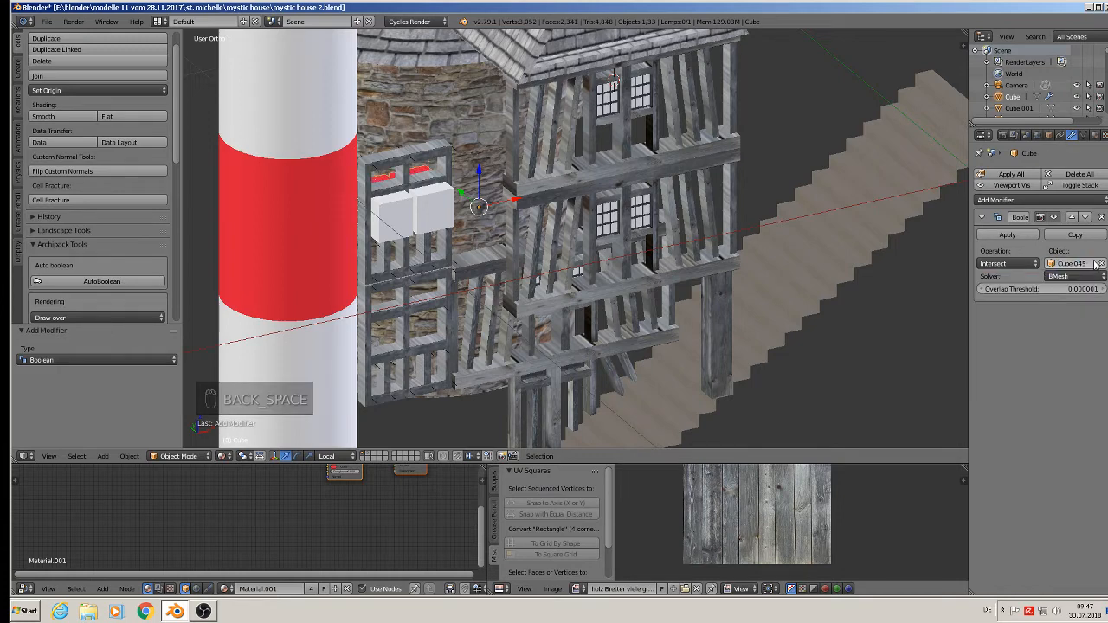
Set the Boolean operation to Difference and apply the modifier to cut the two window openings into the wall.
left_click(995, 264)
left_click(1004, 234)
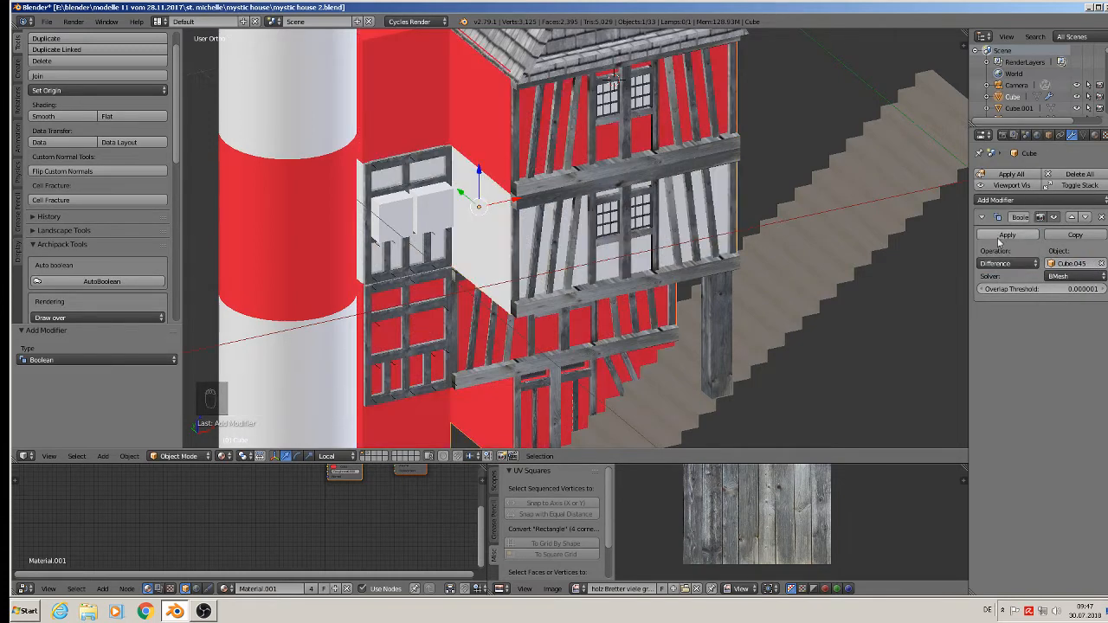
left_click(1006, 234)
Move the joined white cubes -0.228 along Z to the middle openings of the lower timber frame.
right_click(414, 236)
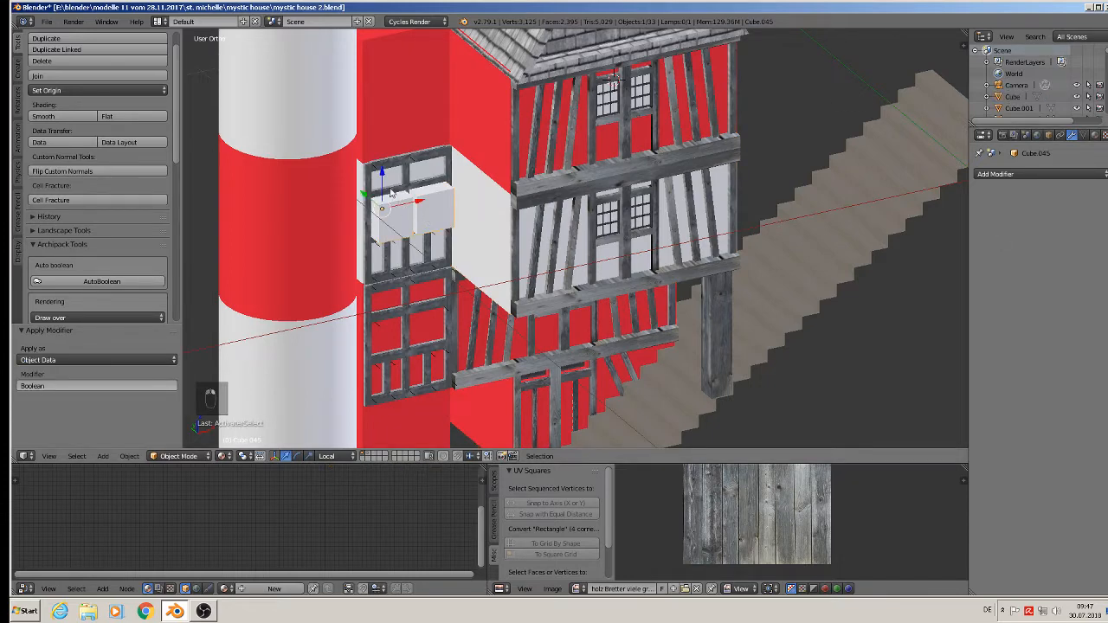
key("g")
key("z")
key("z")
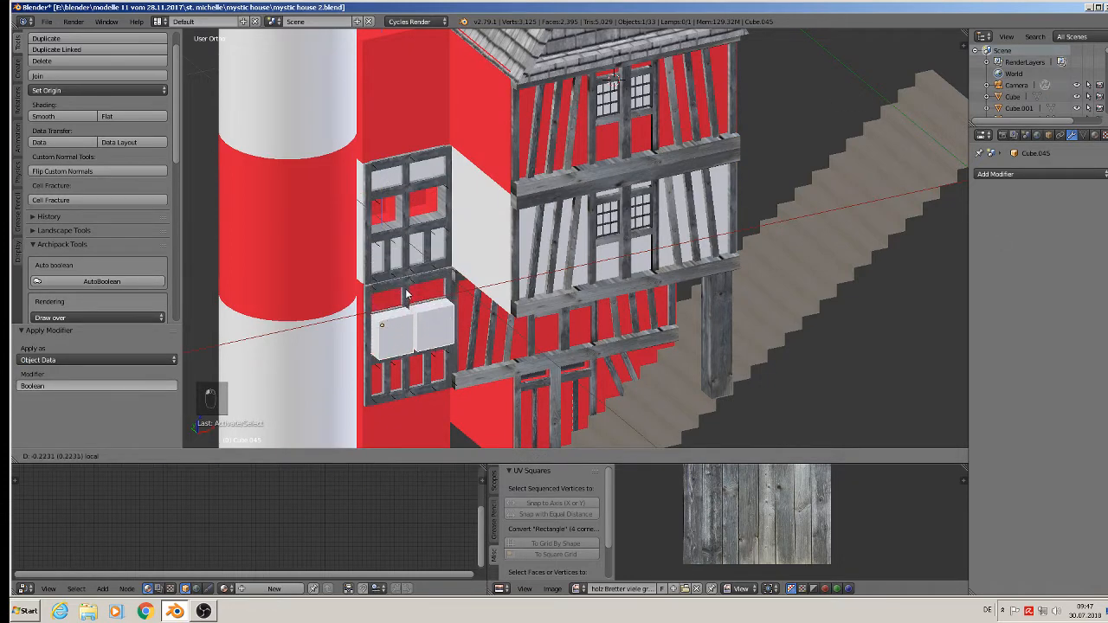
left_click(405, 296)
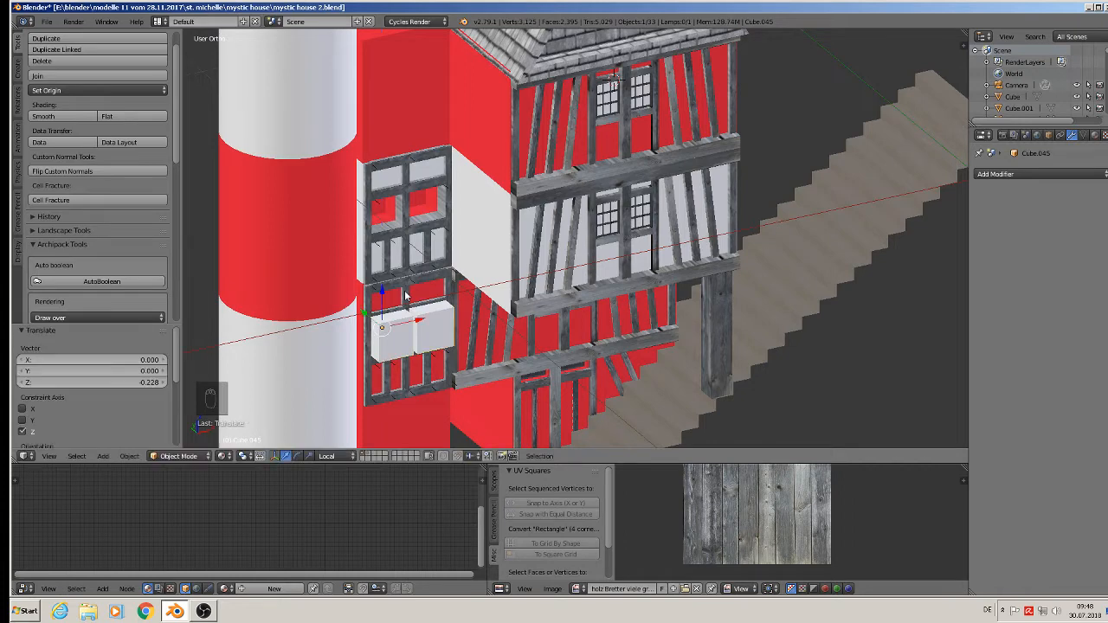
Apply the rotation and scale of the red-and-white house body.
middle_click_drag(488, 270, 565, 232, "shift")
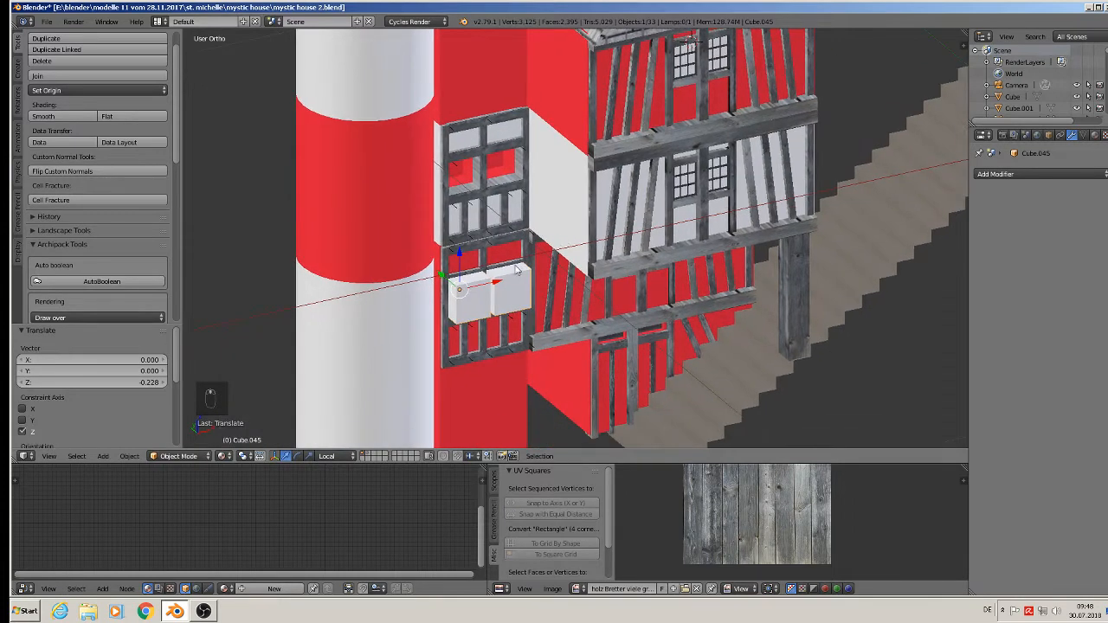
right_click(437, 84)
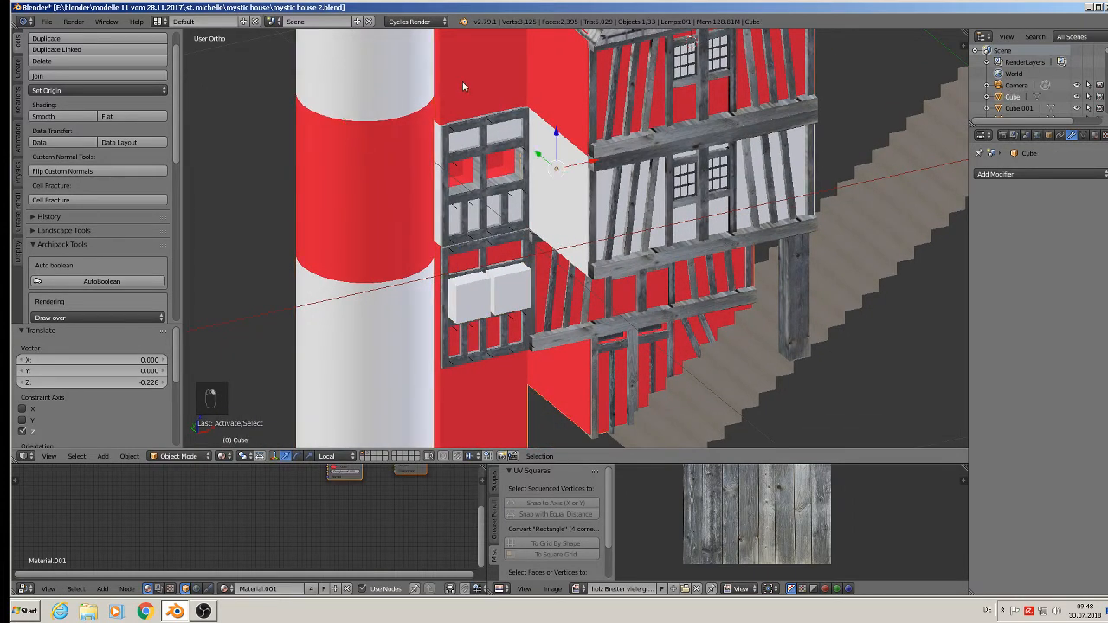
left_click(129, 456)
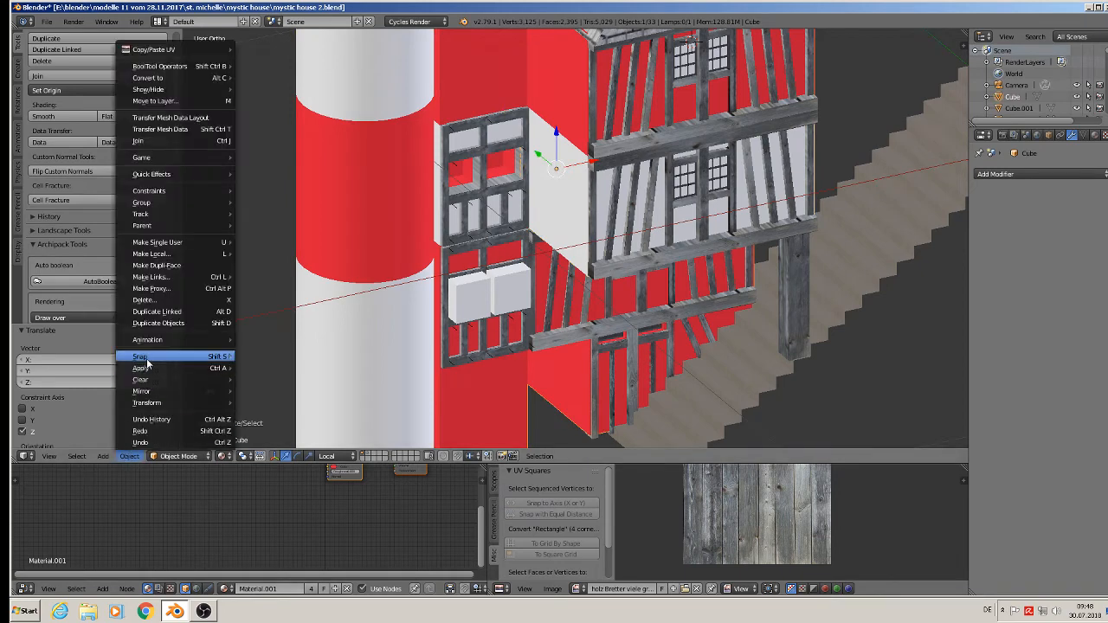
mouse_move(173, 368)
left_click(274, 401)
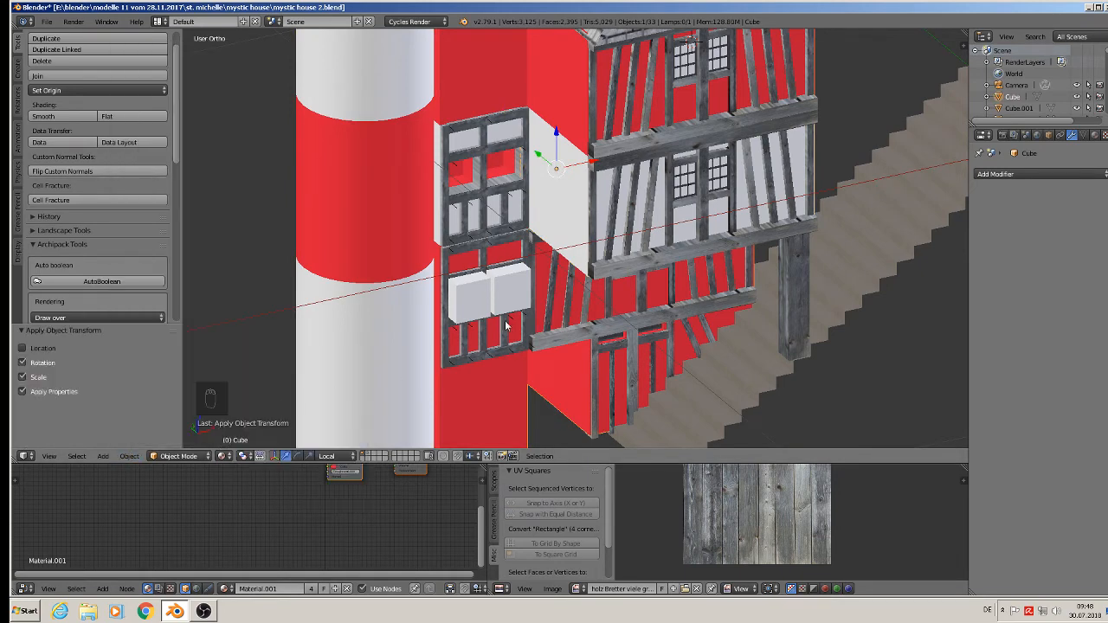
Add a Boolean modifier to the house body with Cube.045, the pair of white boxes, as its object.
right_click(466, 303)
right_click(523, 384)
left_click(1057, 173)
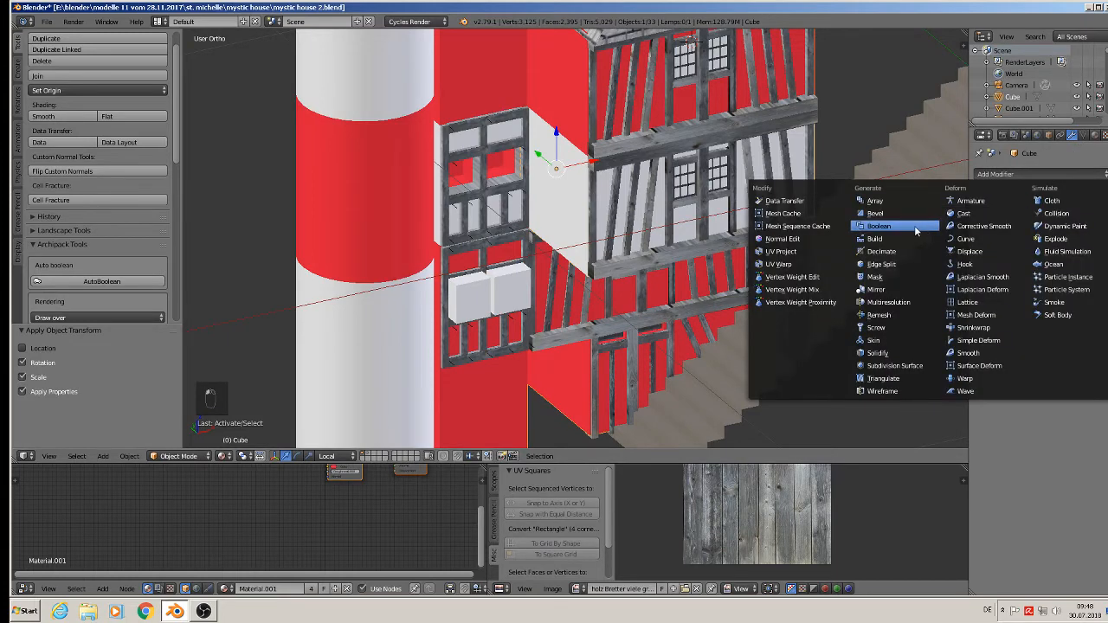
left_click(866, 226)
left_click(1067, 261)
left_click(1036, 279)
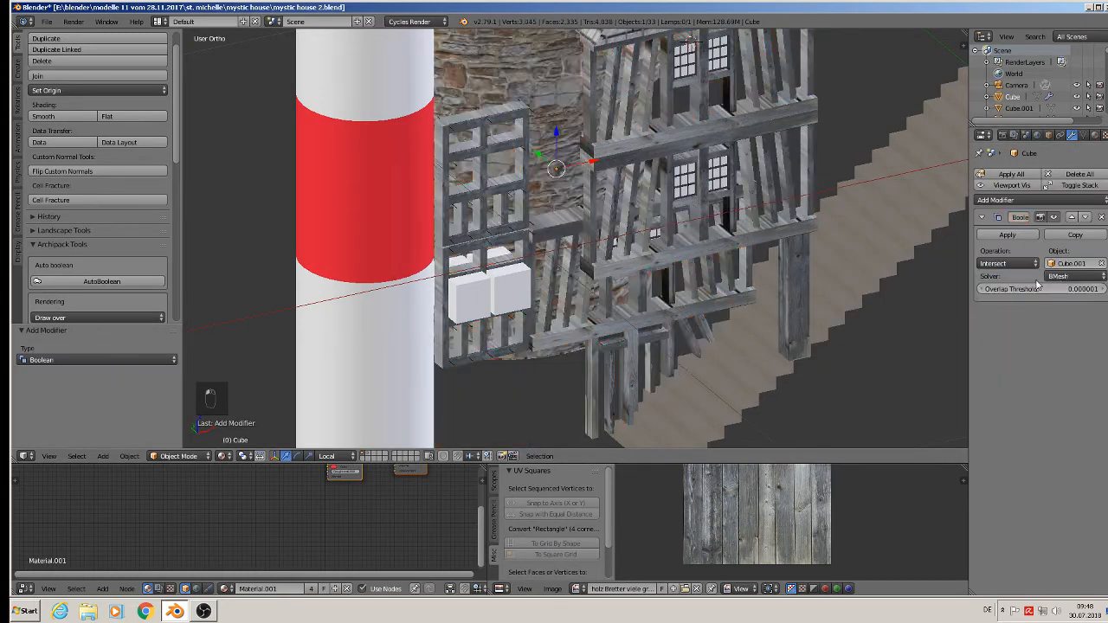
left_click(1081, 261)
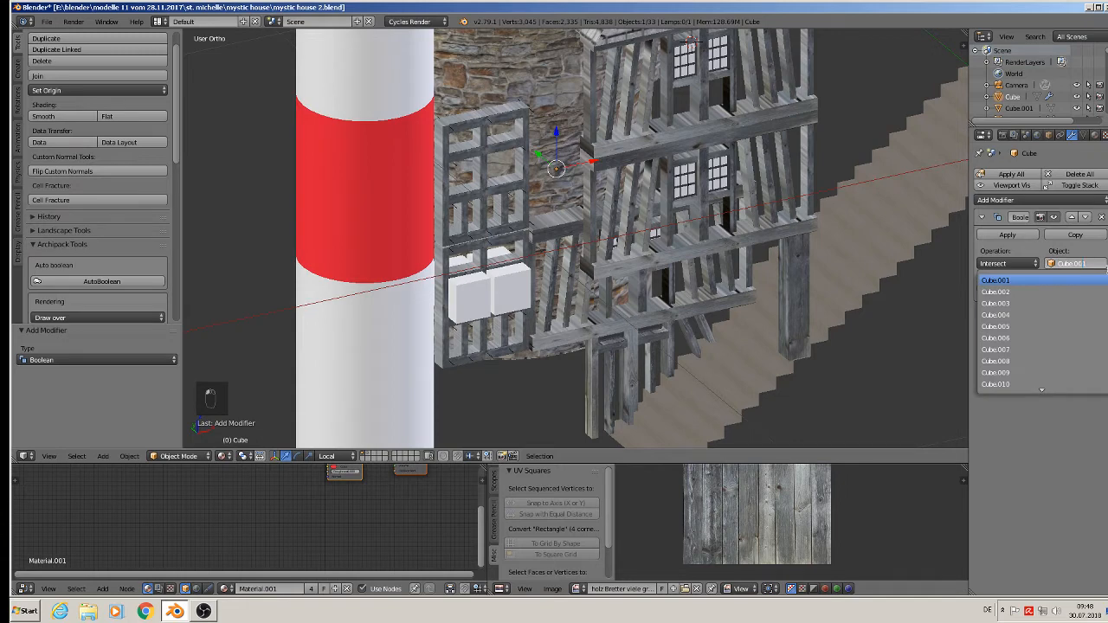
key("BackSpace")
type("45")
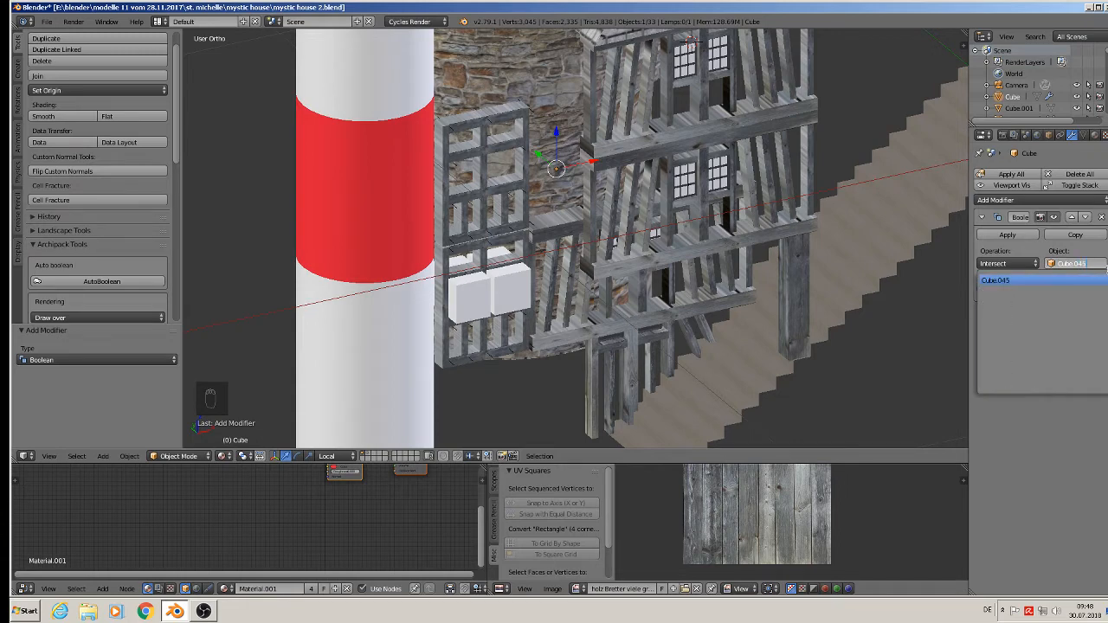
left_click(1076, 281)
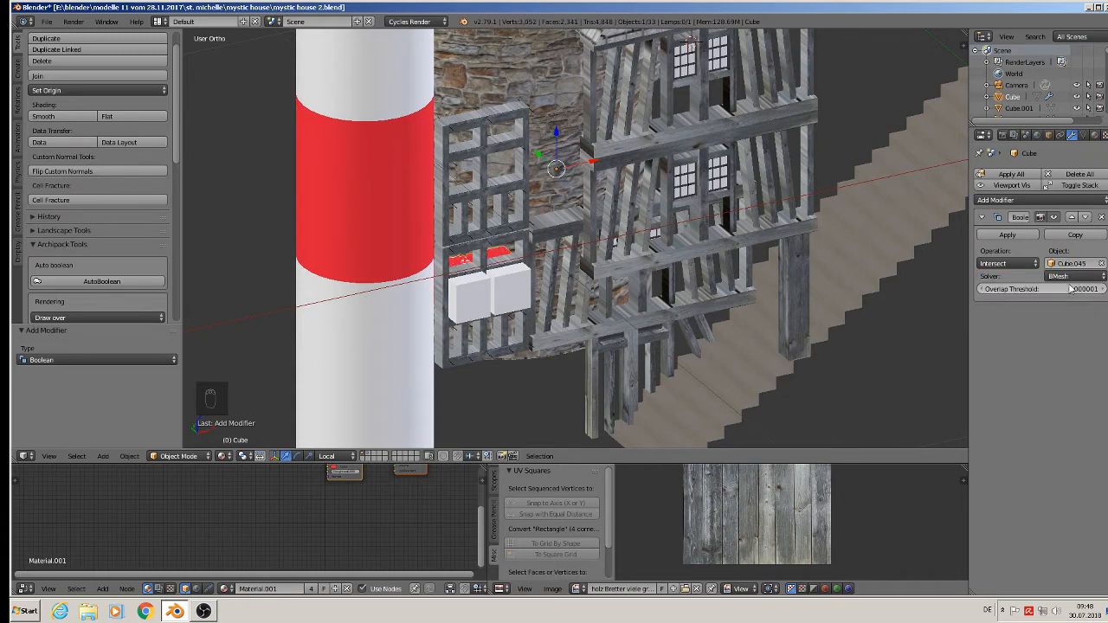
Set the Boolean to subtract the boxes from the house body and apply the modifier.
left_click(1008, 263)
left_click(993, 225)
left_click(1001, 233)
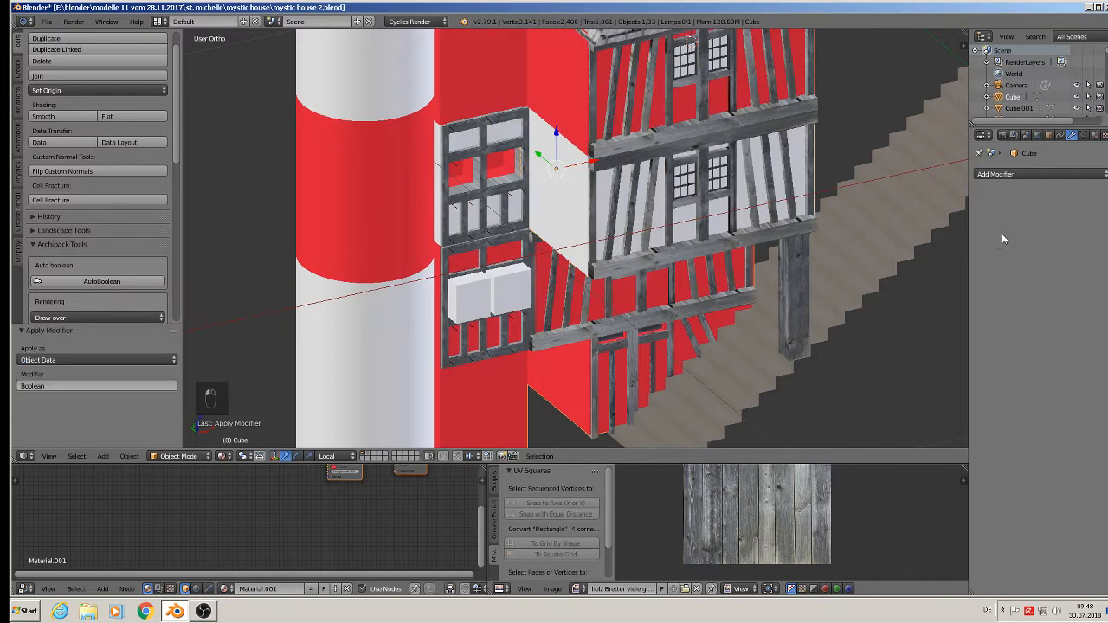
Move the white cutter boxes out of the wall by -0.457 along X, past the round tower.
right_click(492, 295)
left_click_drag(485, 291, 234, 333)
Duplicate the spare four-pane window standing apart from the house and move the copy by -1.790 along X.
scroll(463, 295, "down", 4)
middle_click_drag(511, 289, 459, 269)
scroll(513, 275, "down", 1)
middle_click_drag(709, 313, 612, 308, "shift")
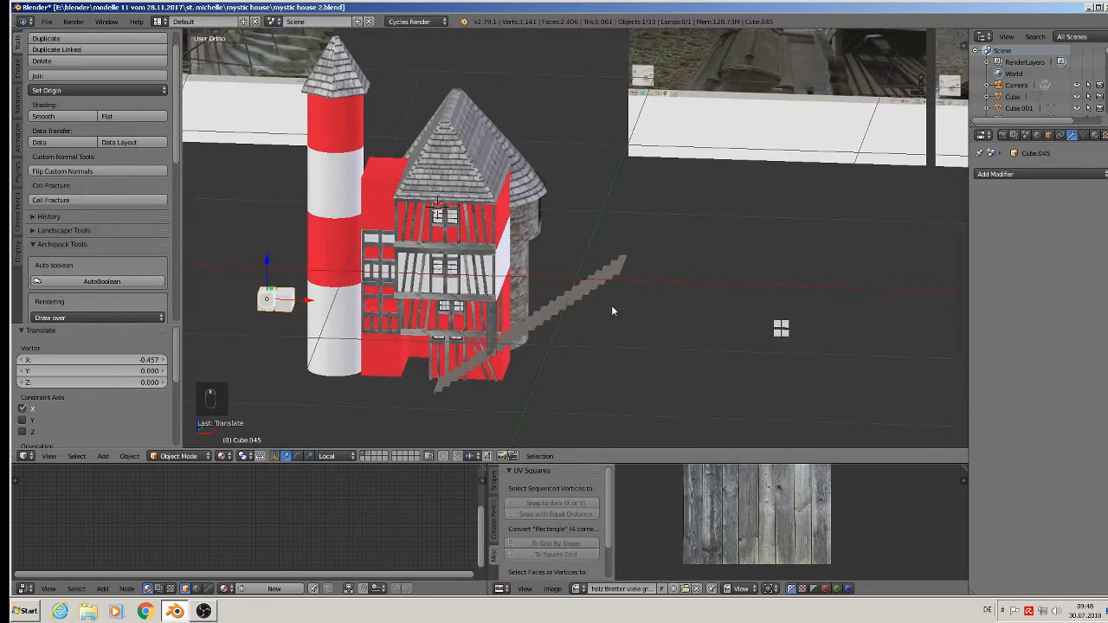
right_click(781, 329)
key("shift+d")
left_click(828, 355)
left_click_drag(828, 355, 414, 344)
Bring the window copy to the narrow timber-framed wall beside the tower by moving it along Y, X and Z.
middle_click_drag(414, 344, 407, 315)
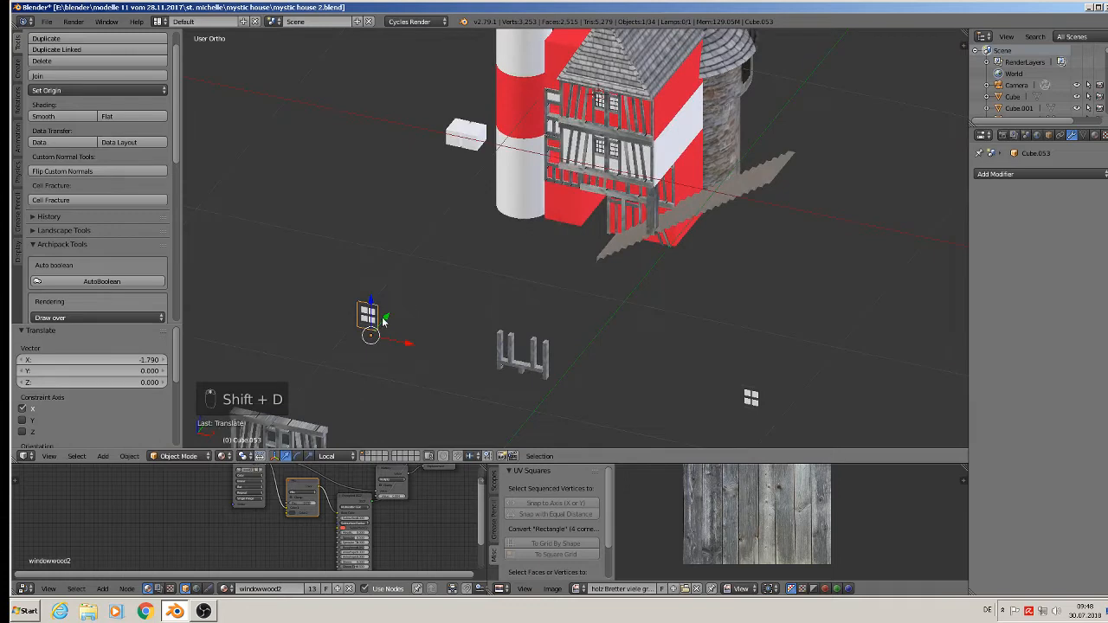
key("g")
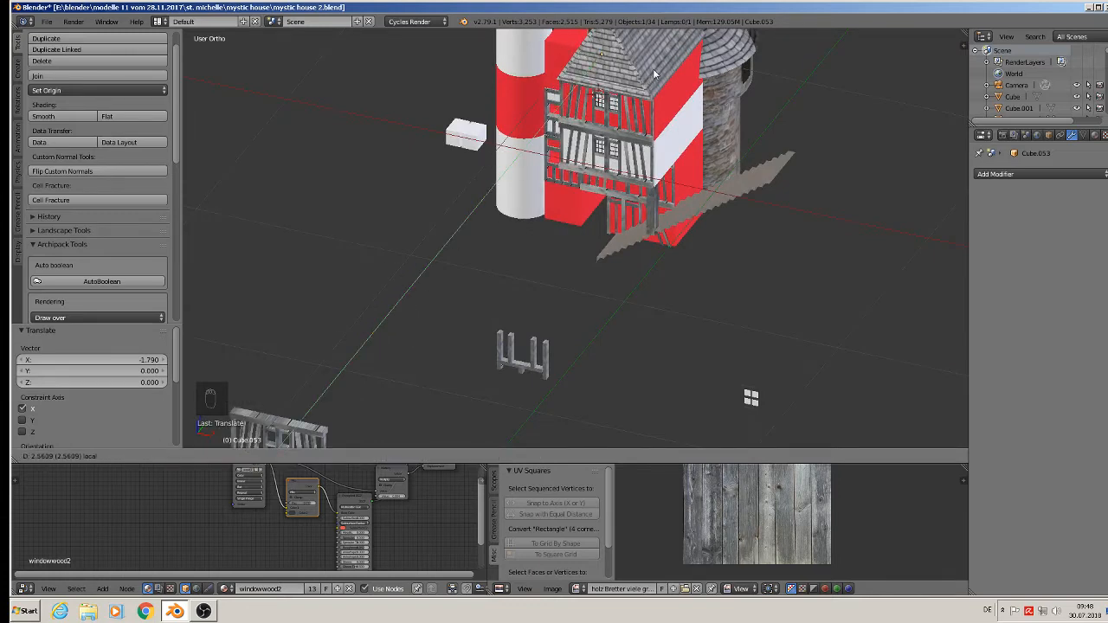
left_click(655, 75)
middle_click_drag(626, 139, 782, 234, "shift")
left_click_drag(761, 136, 762, 235)
middle_click_drag(782, 266, 840, 248)
left_click_drag(798, 259, 733, 270)
left_click(733, 272)
scroll(720, 275, "up", 4)
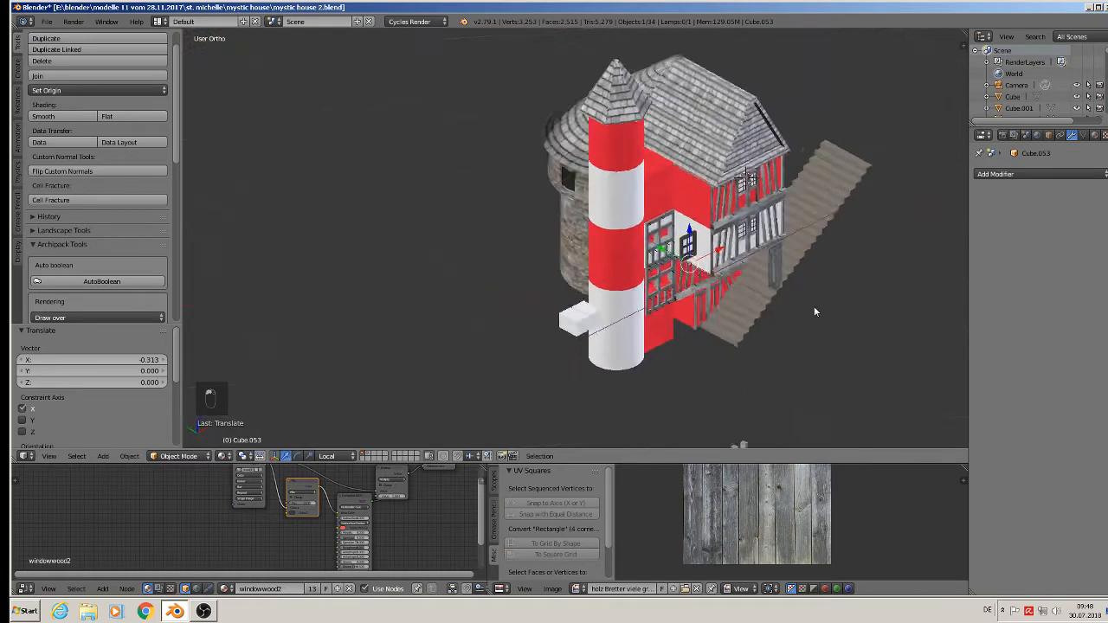
left_click_drag(599, 239, 520, 199)
middle_click_drag(551, 250, 482, 225)
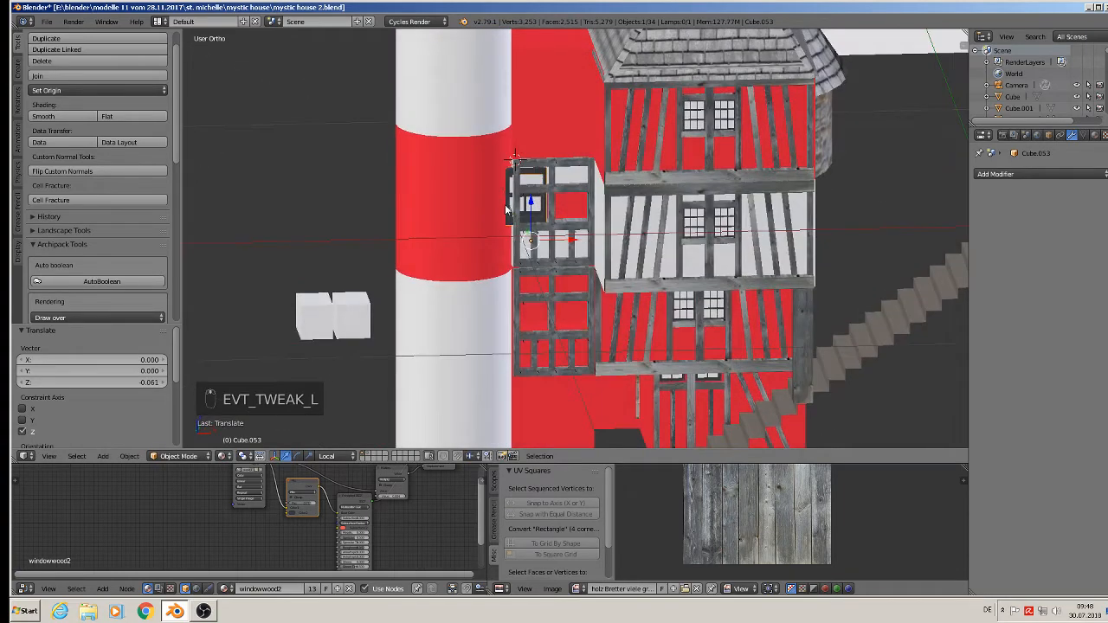
Scale the window copy down in front view and position it in the left opening of the upper timber frame.
key("KP_4")
key("KP_1")
scroll(583, 215, "up", 5)
key("s")
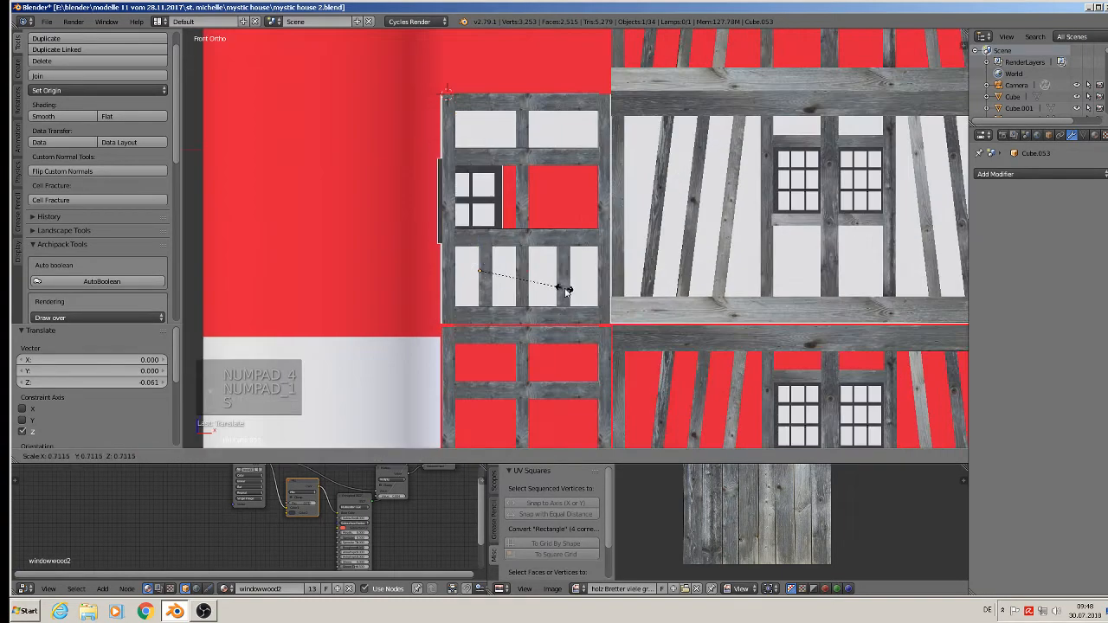
left_click(564, 288)
left_click_drag(503, 271, 519, 274)
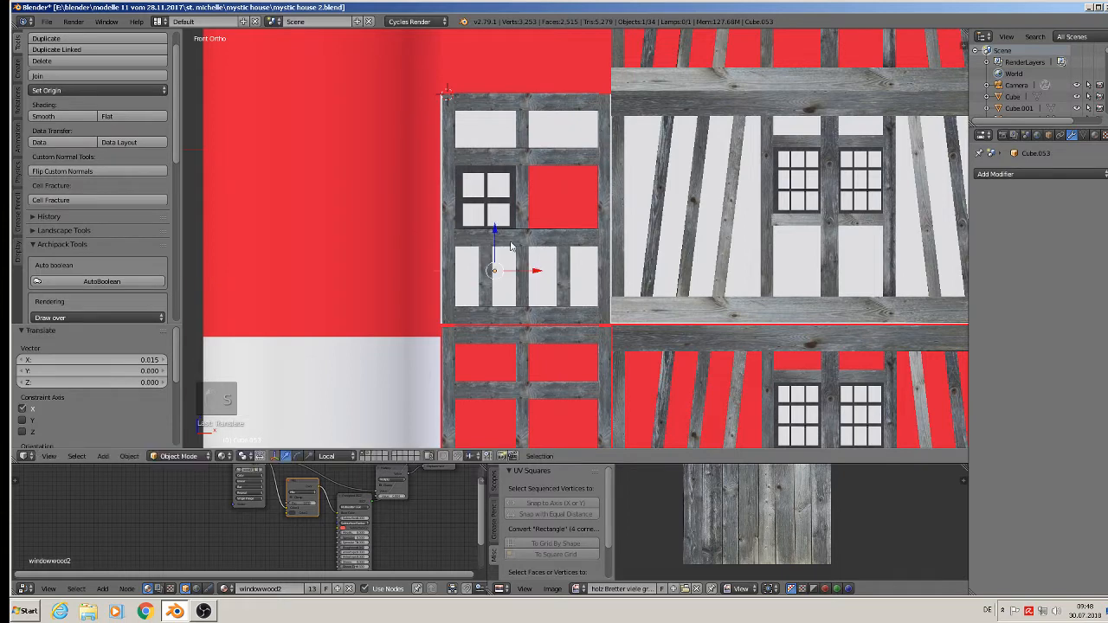
left_click_drag(498, 234, 495, 228)
Fine-tune the window's scale and position so that it fills the upper frame's left opening.
key("s")
left_click(535, 259)
left_click_drag(535, 266, 533, 266)
key("s")
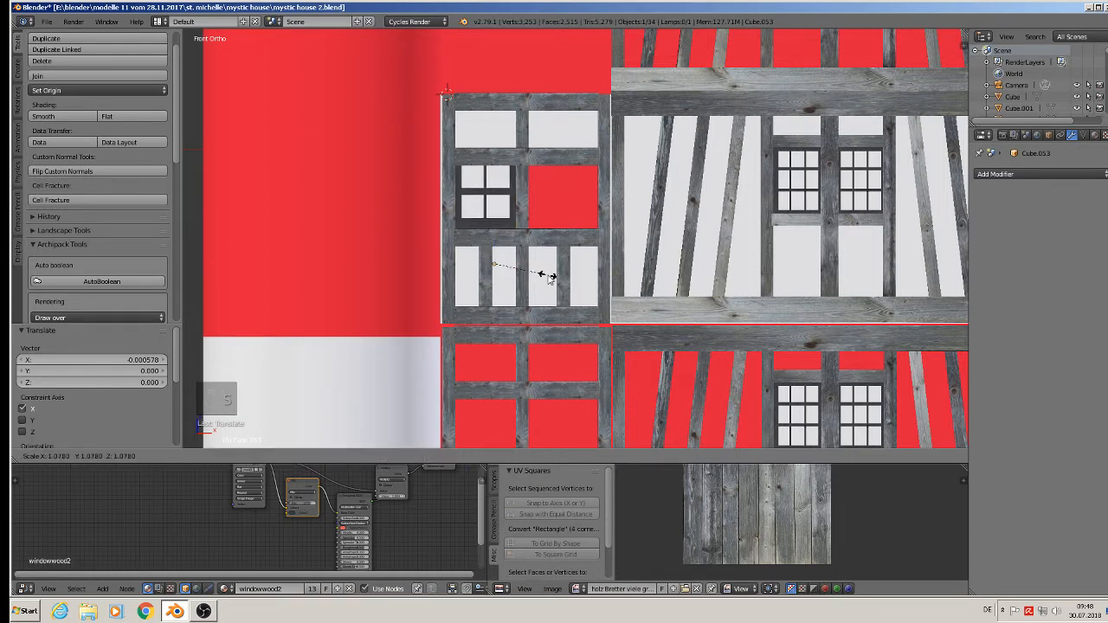
left_click(550, 279)
left_click_drag(492, 223, 490, 227)
Duplicate the fitted window, move the copy 0.079 along X into the right opening and scale it 1.117 along X.
middle_click_drag(490, 227, 521, 229)
key("shift+d")
left_click(532, 262)
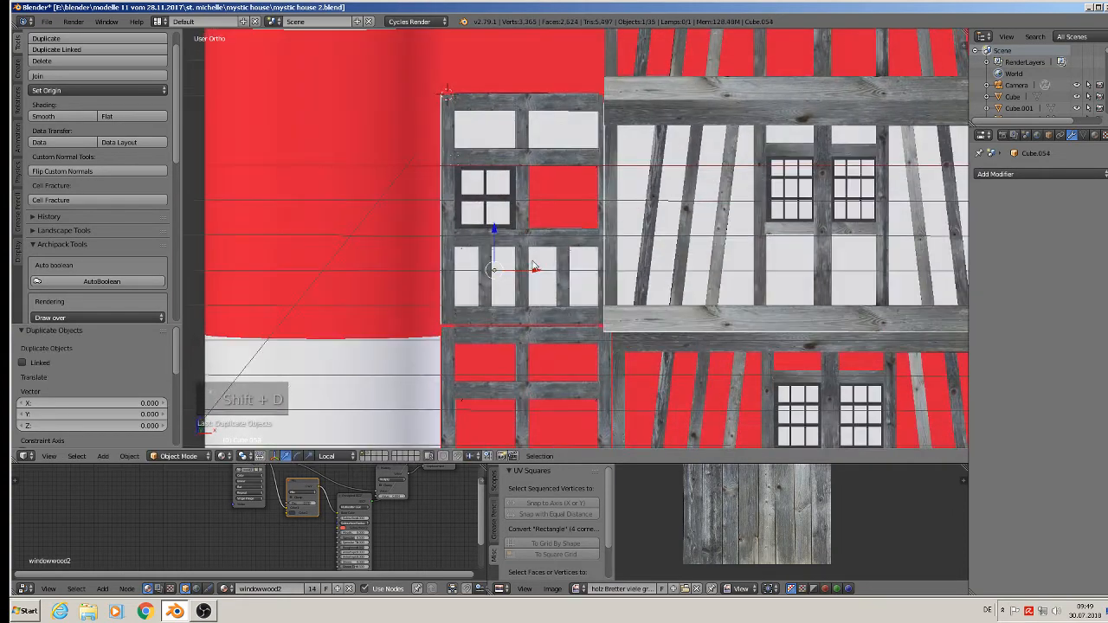
left_click_drag(535, 274, 614, 277)
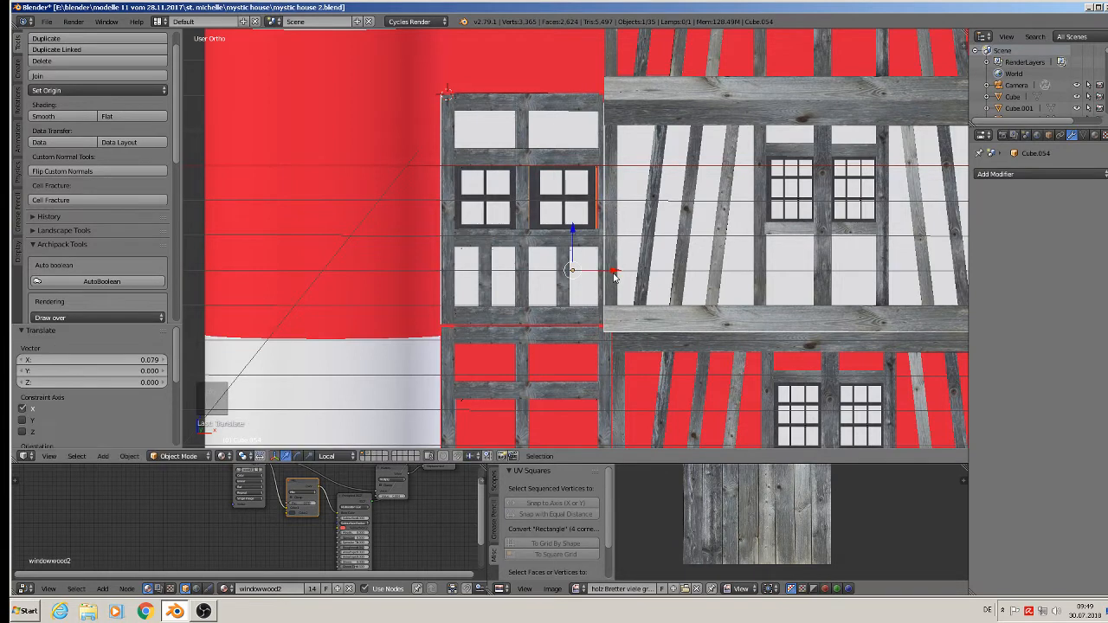
key("s")
key("x")
left_click(620, 277)
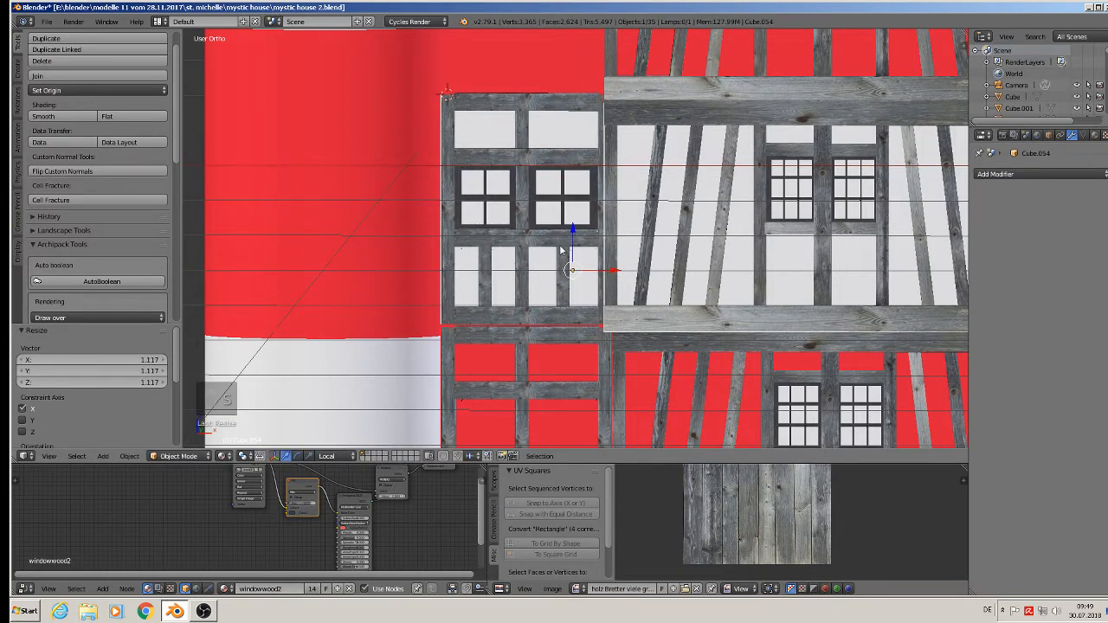
Duplicate both upper windows together and lower the copies into the two openings of the timber frame below.
right_click(488, 195, "shift")
middle_click_drag(518, 232, 562, 254)
scroll(562, 253, "down", 2)
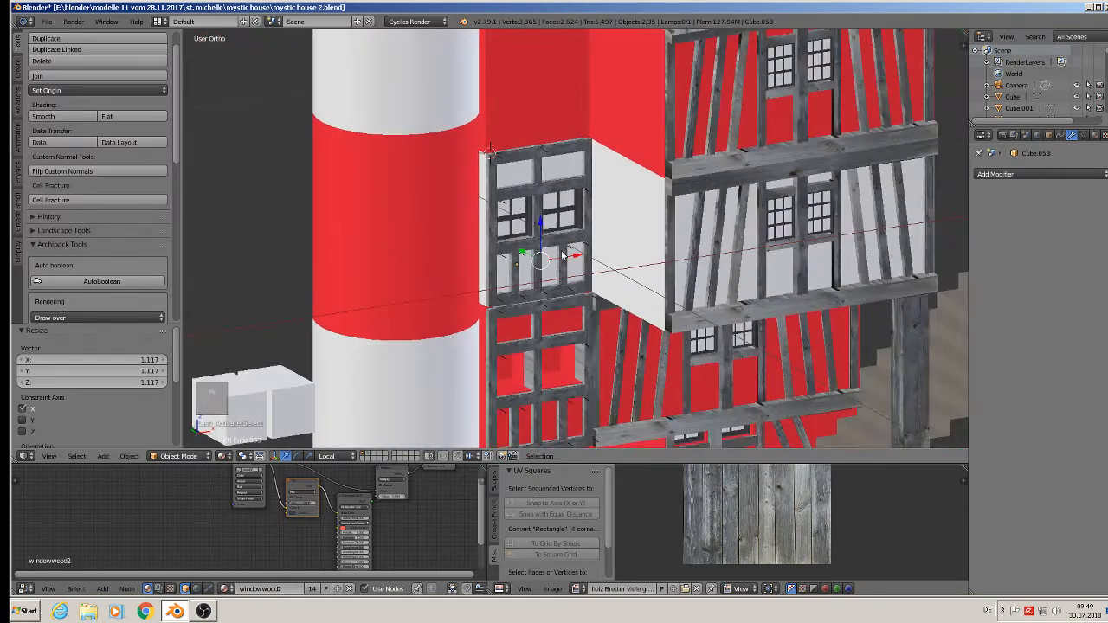
key("shift+d")
left_click_drag(543, 218, 558, 370)
middle_click_drag(557, 370, 521, 330)
key("a")
Select the two lower windows, shift them slightly down in their openings, and clear the selection.
key("KP_1")
scroll(521, 329, "down", 2)
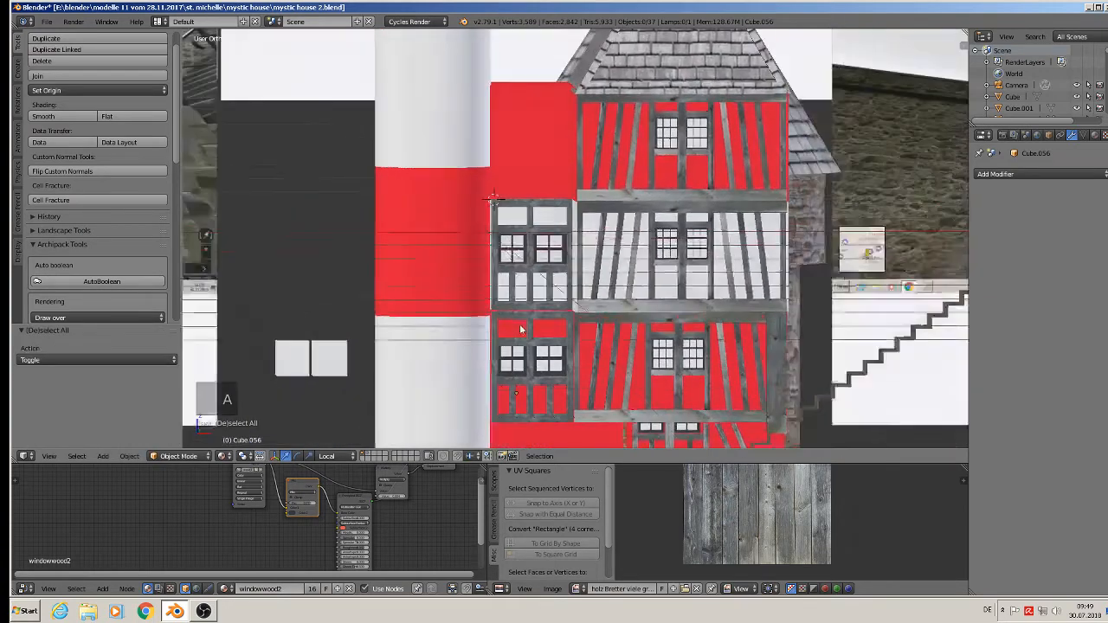
scroll(522, 329, "up", 8)
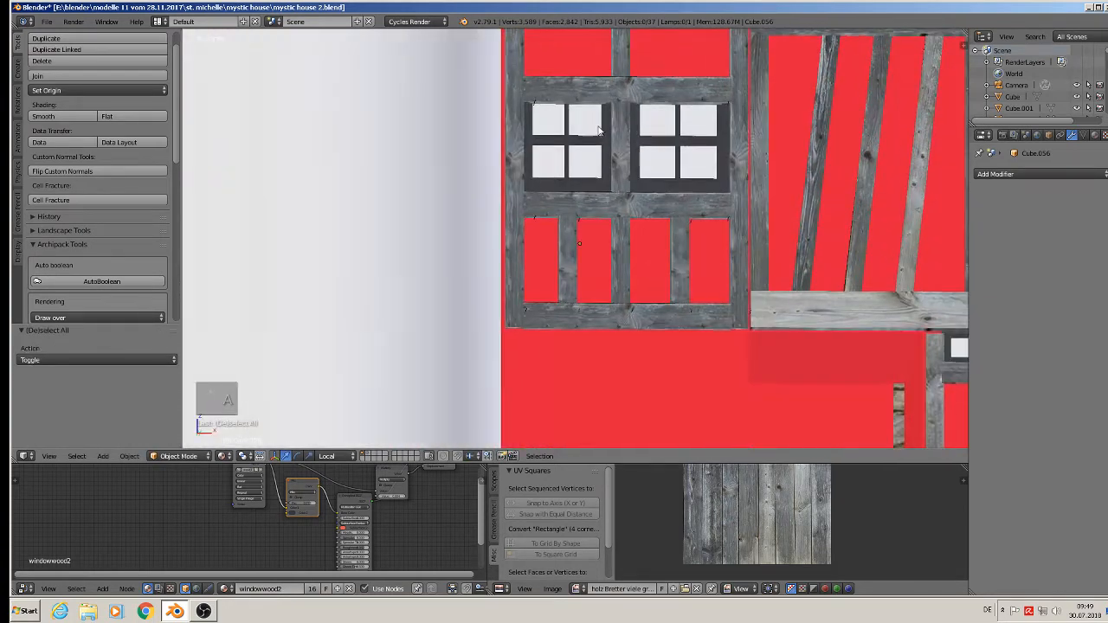
middle_click_drag(598, 127, 586, 144)
right_click(583, 148)
right_click(674, 166, "shift")
left_click_drag(637, 197, 636, 206)
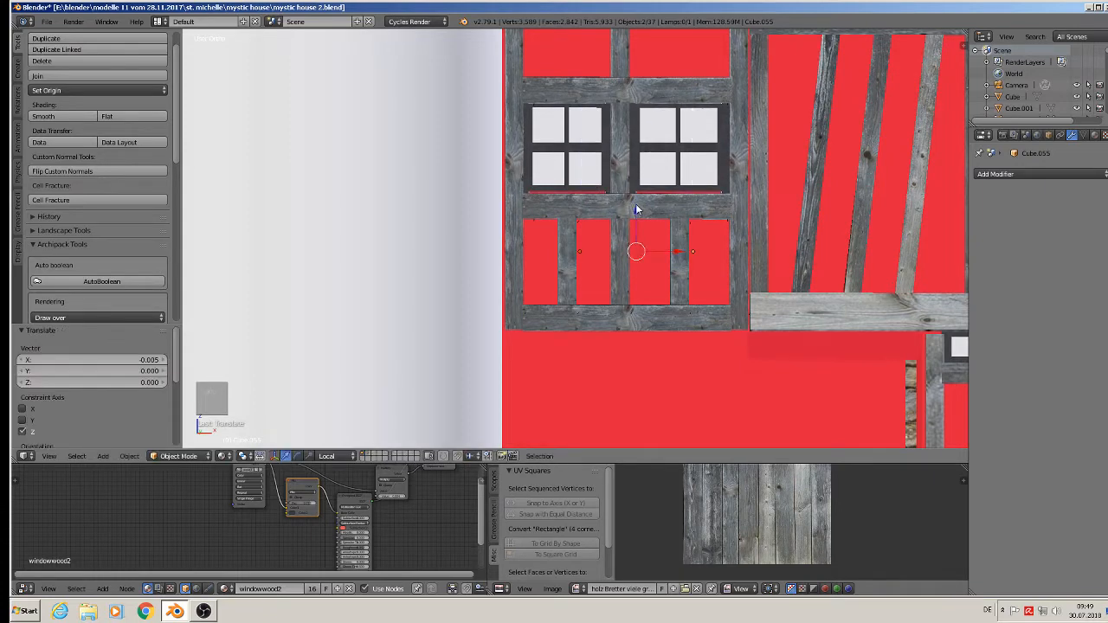
right_click(610, 215)
scroll(606, 215, "down", 4)
key("a")
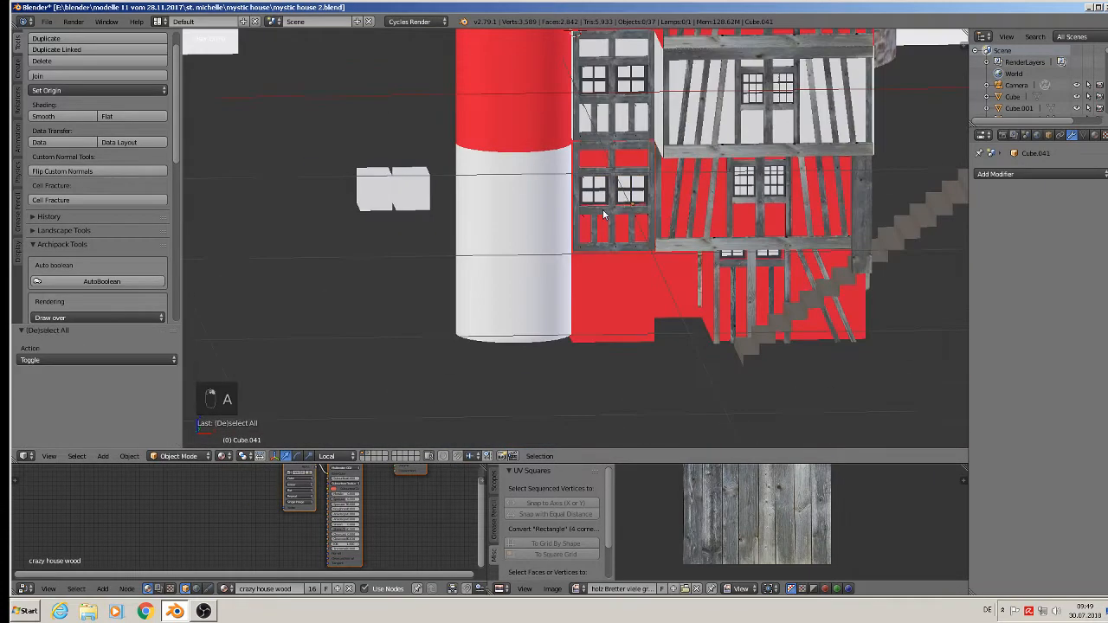
Save the mystic house 2.blend file.
scroll(604, 215, "down", 1)
middle_click_drag(588, 205, 510, 301, "shift")
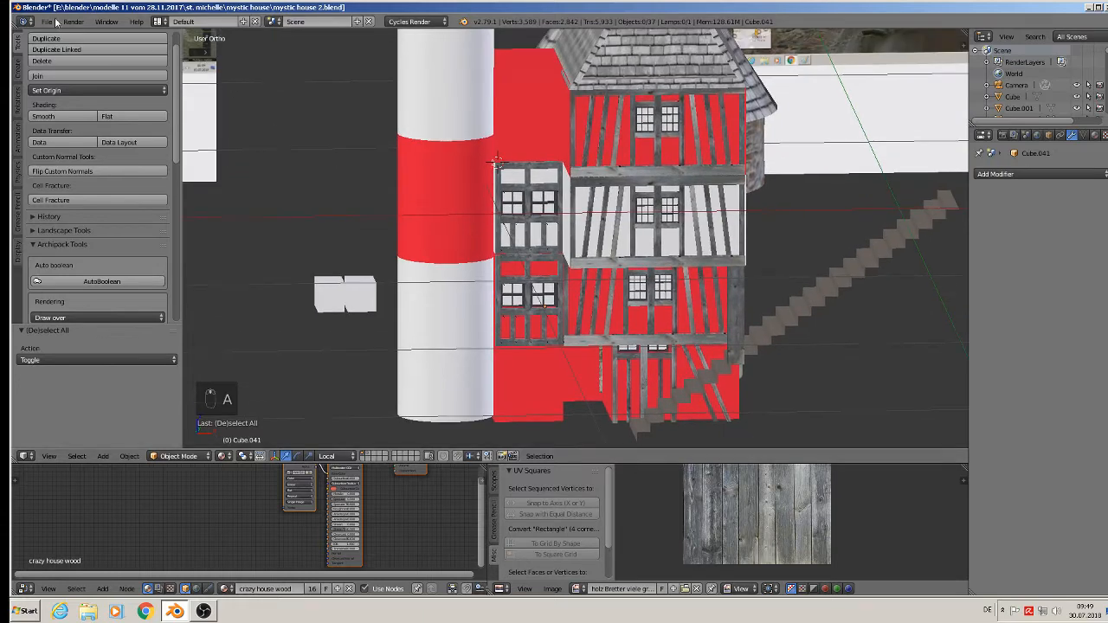
left_click(56, 21)
left_click(61, 112)
Examine the reference photo for the timbering and windows of the narrow wall beside the round tower.
scroll(332, 177, "down", 2)
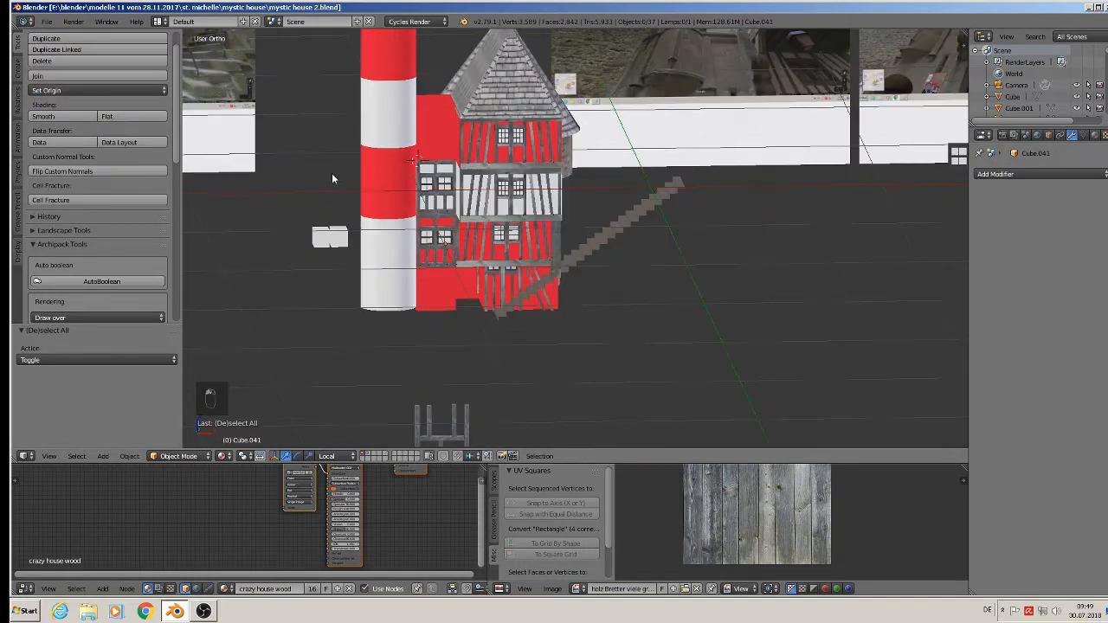
scroll(446, 223, "down", 1, "shift")
scroll(454, 369, "up", 2)
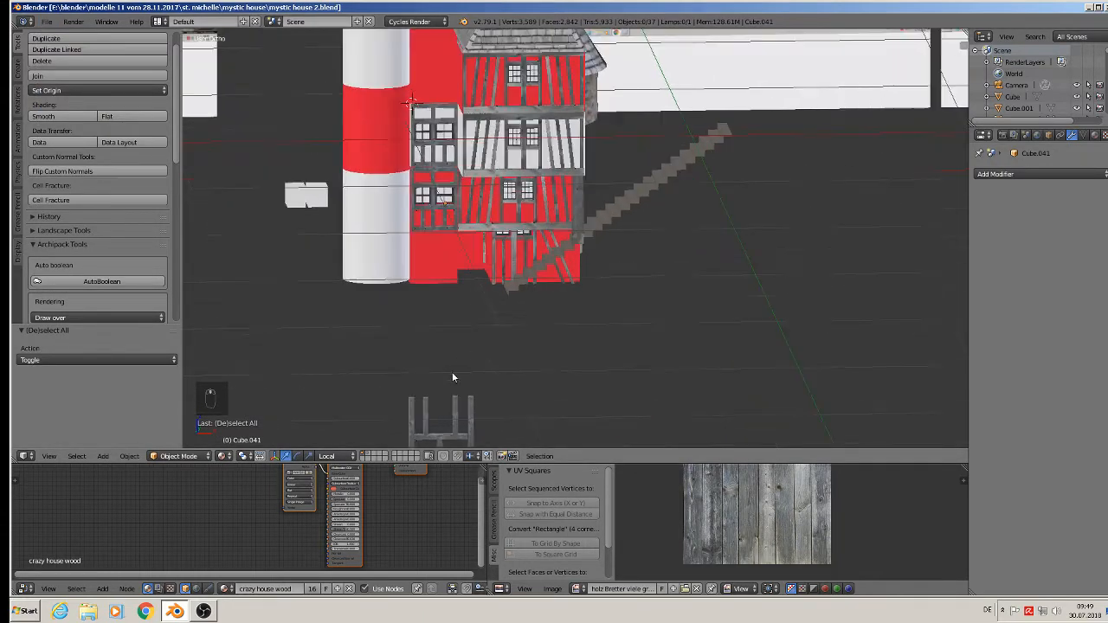
scroll(468, 408, "down", 2)
middle_click_drag(700, 100, 641, 231, "shift")
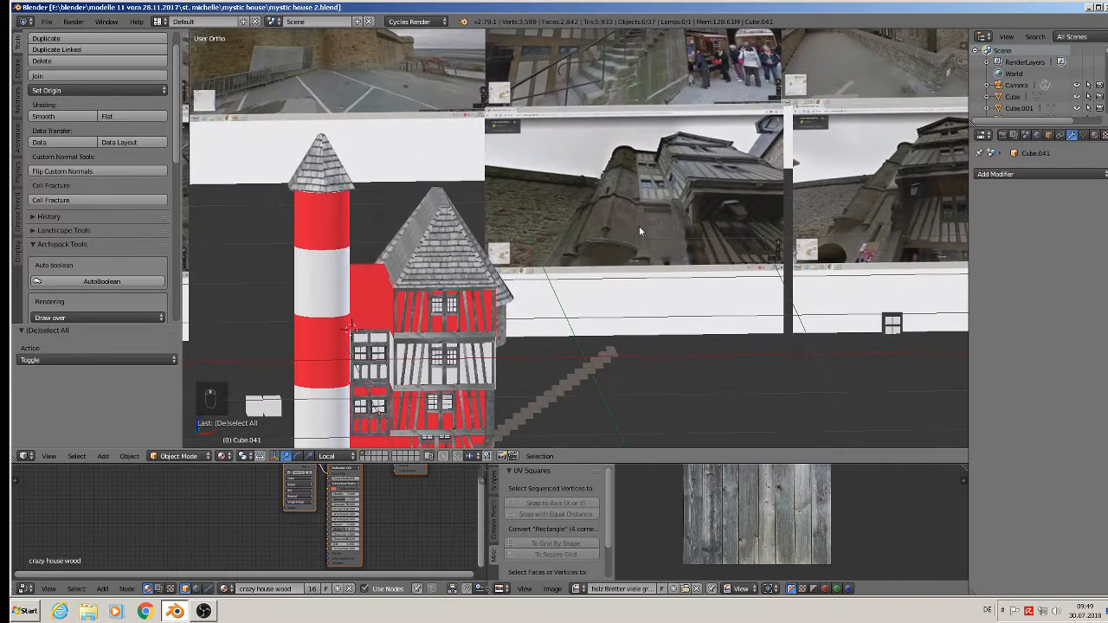
scroll(648, 169, "up", 7)
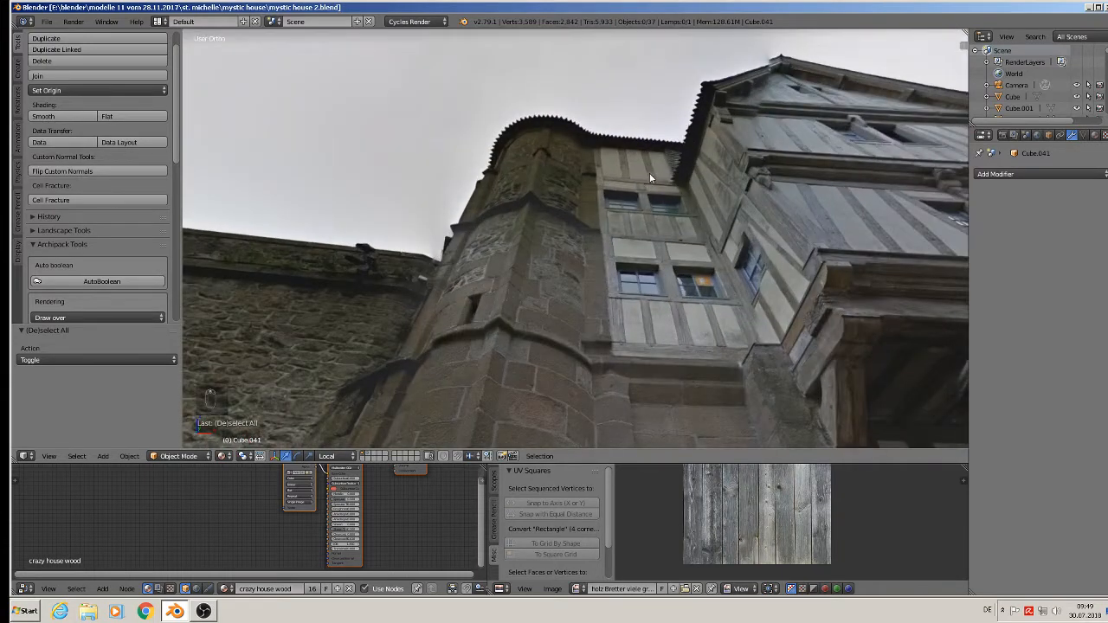
scroll(621, 214, "down", 7)
Raise the spare upright-and-crossbeam timber piece 1.246 along Z and move it 0.368 along Y to the red wall above the upper windows.
middle_click_drag(481, 357, 619, 90, "shift")
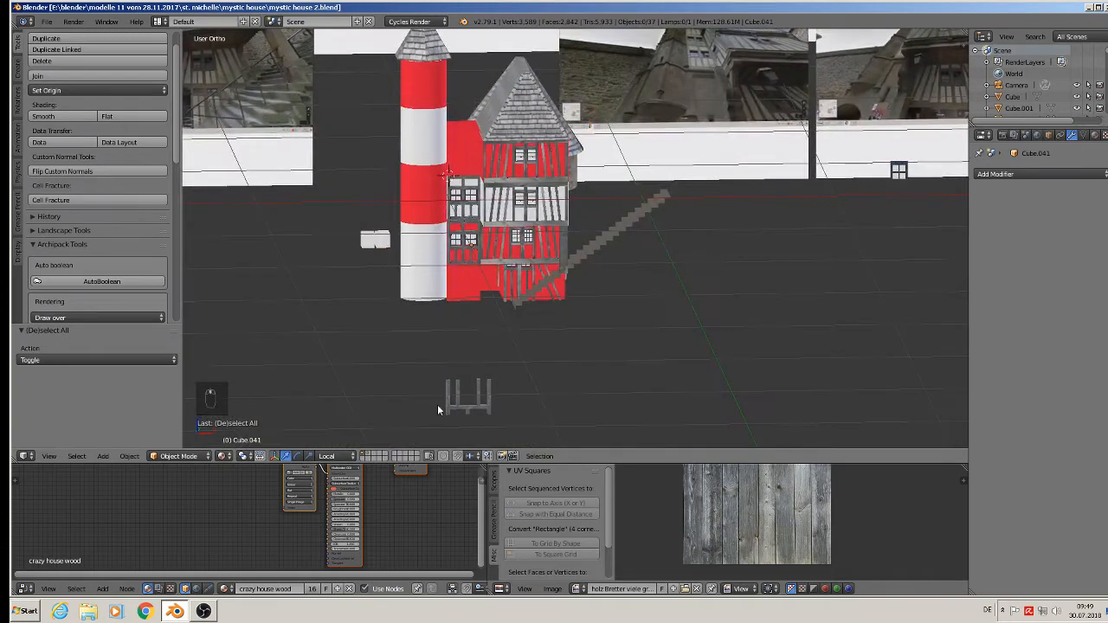
right_click(473, 406)
left_click_drag(469, 372, 469, 136)
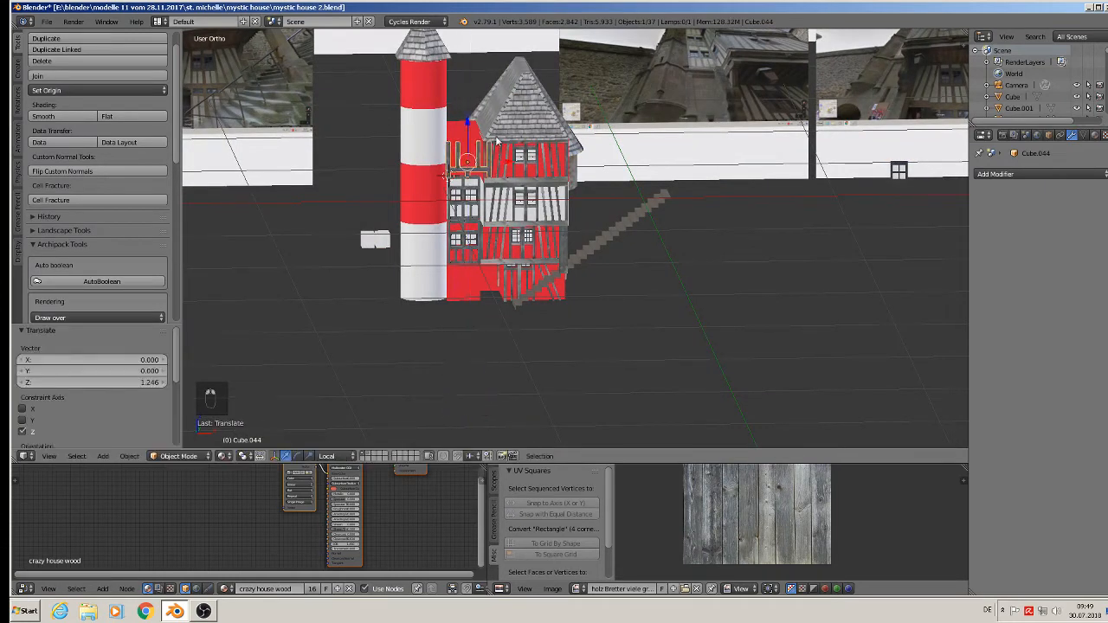
middle_click_drag(480, 146, 622, 211)
key("g")
key("y")
key("y")
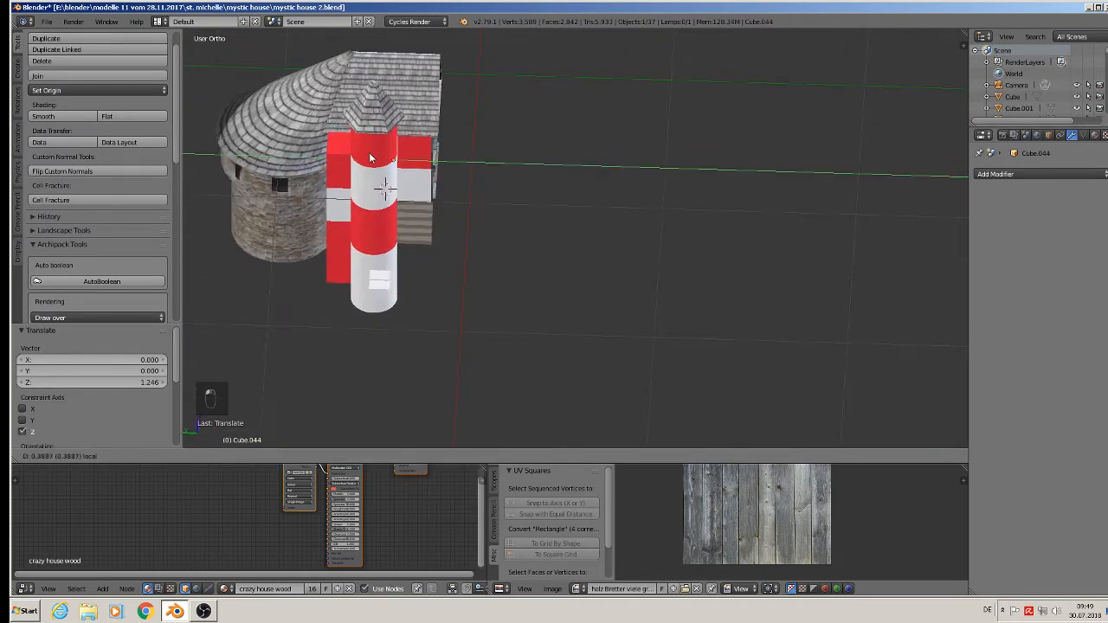
left_click(377, 157)
scroll(377, 157, "up", 8)
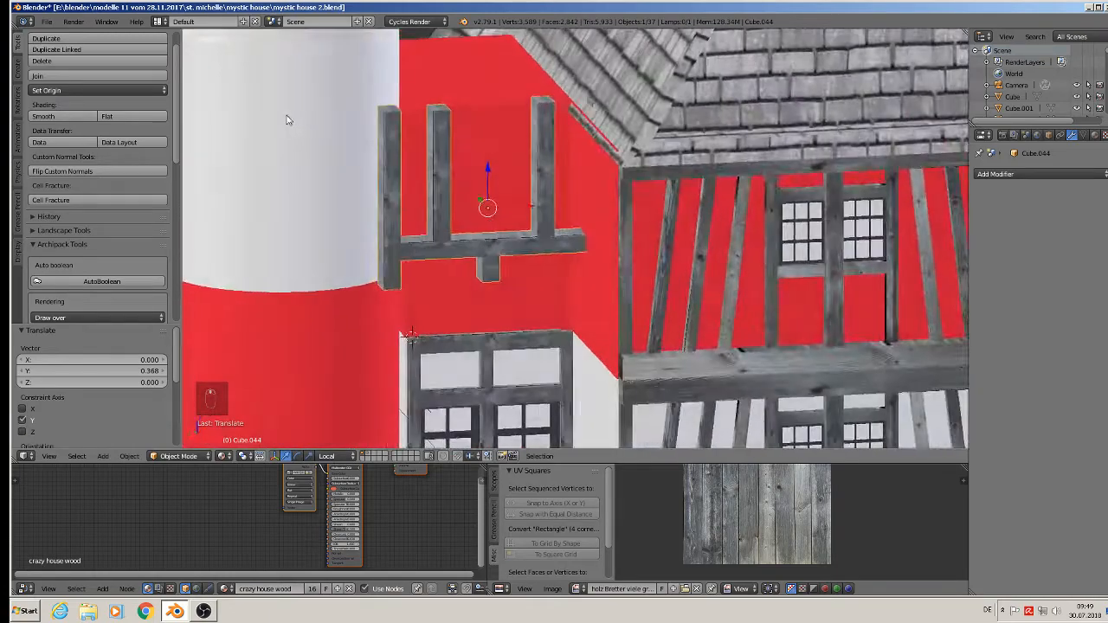
Lower the timber piece 0.066 along Z, scale it down uniformly to the narrow wall's width, and shift it 0.004 along X.
scroll(289, 119, "down", 5)
scroll(493, 217, "up", 3)
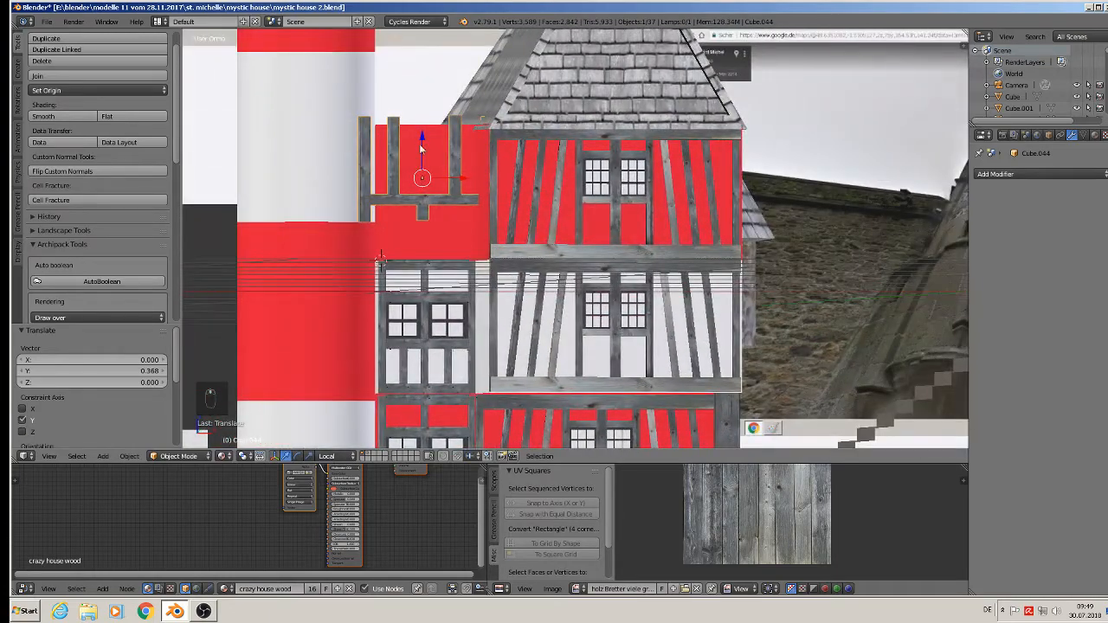
key("g")
key("z")
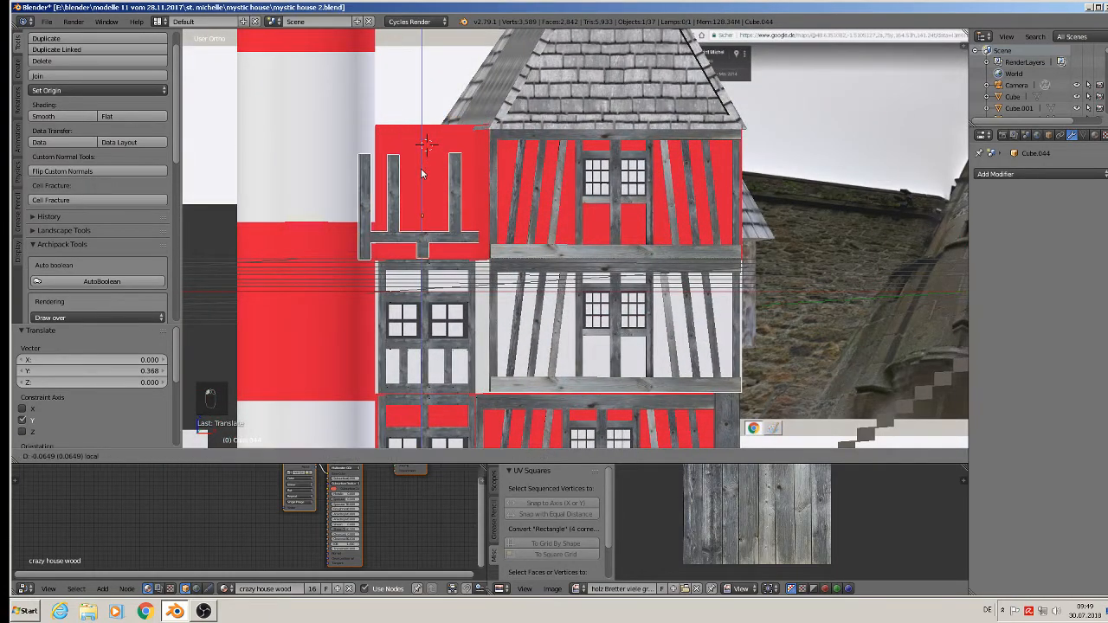
left_click(423, 178)
key("s")
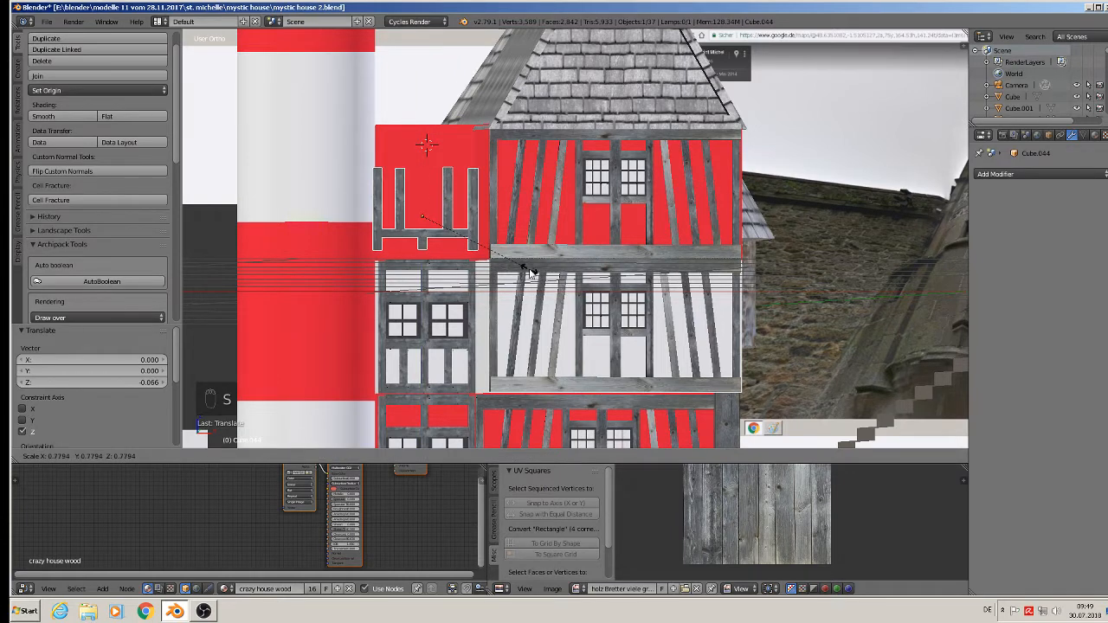
left_click(514, 257)
mouse_move(459, 212)
left_mouse_down()
mouse_move(443, 213)
mouse_move(465, 215)
left_mouse_up()
Stretch the timber piece along Z by 1.446 and again by 1.116, raising it 0.015 and 0.004 to fill the red wall's height.
key("s")
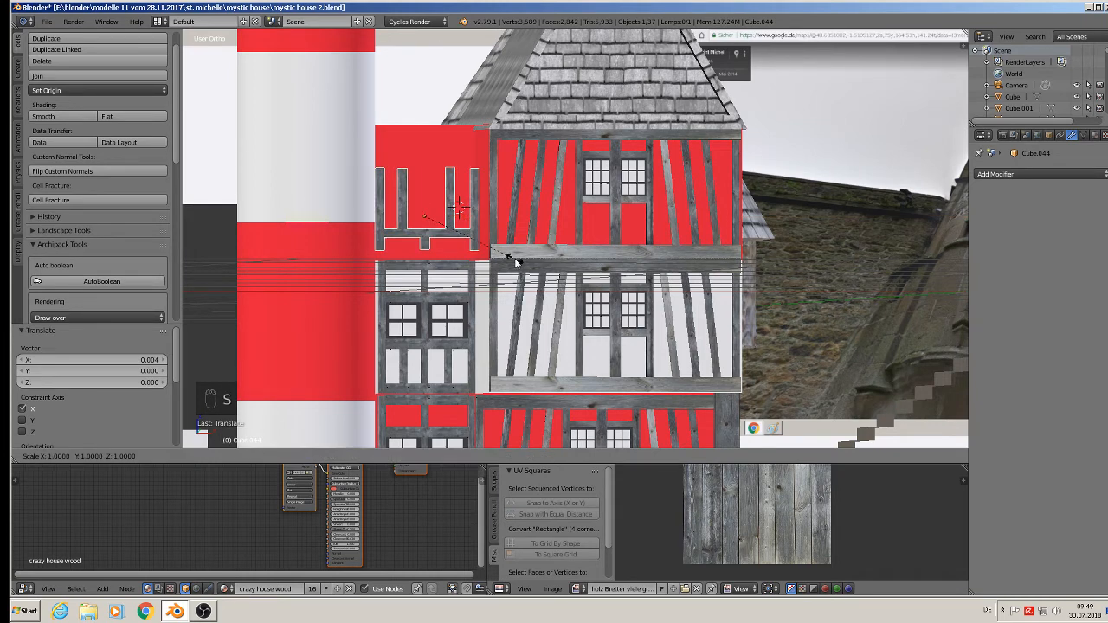
key("z")
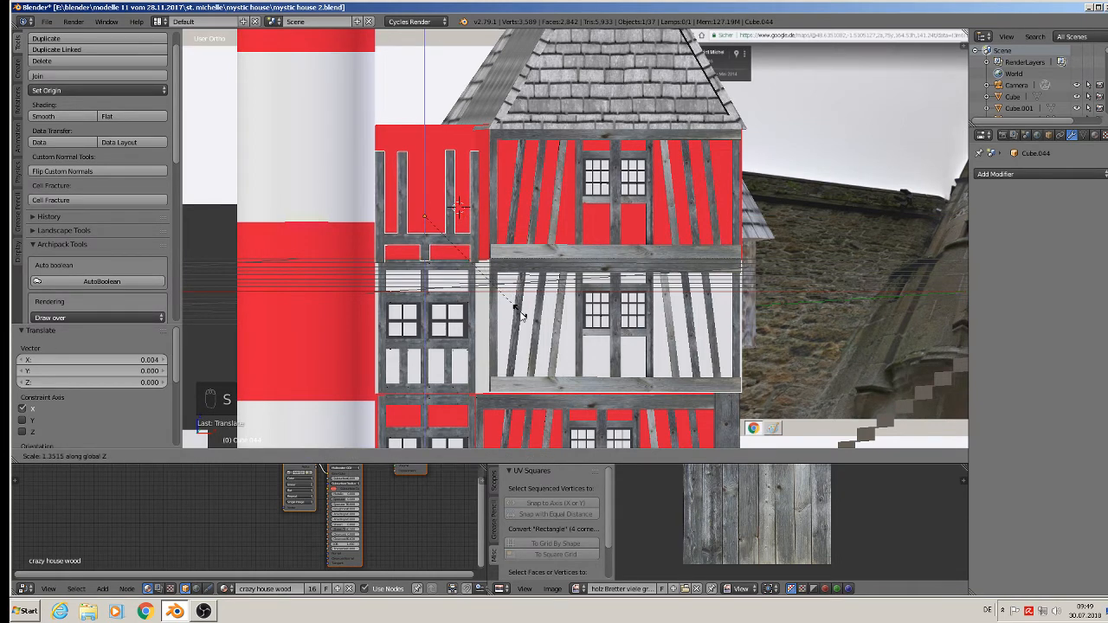
left_click(526, 318)
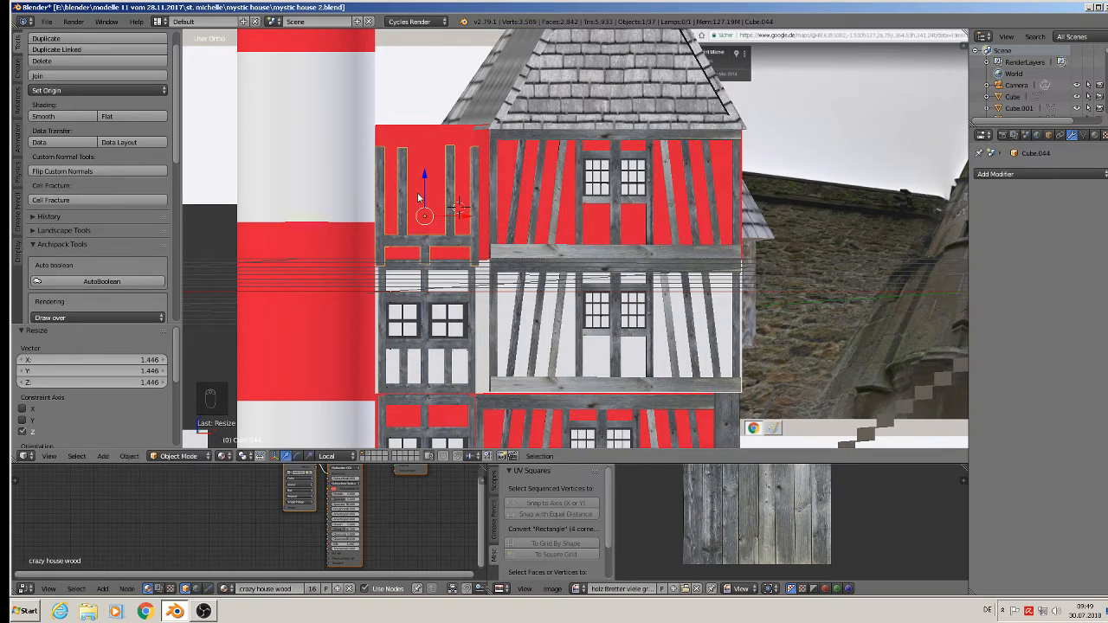
left_click_drag(425, 176, 426, 169)
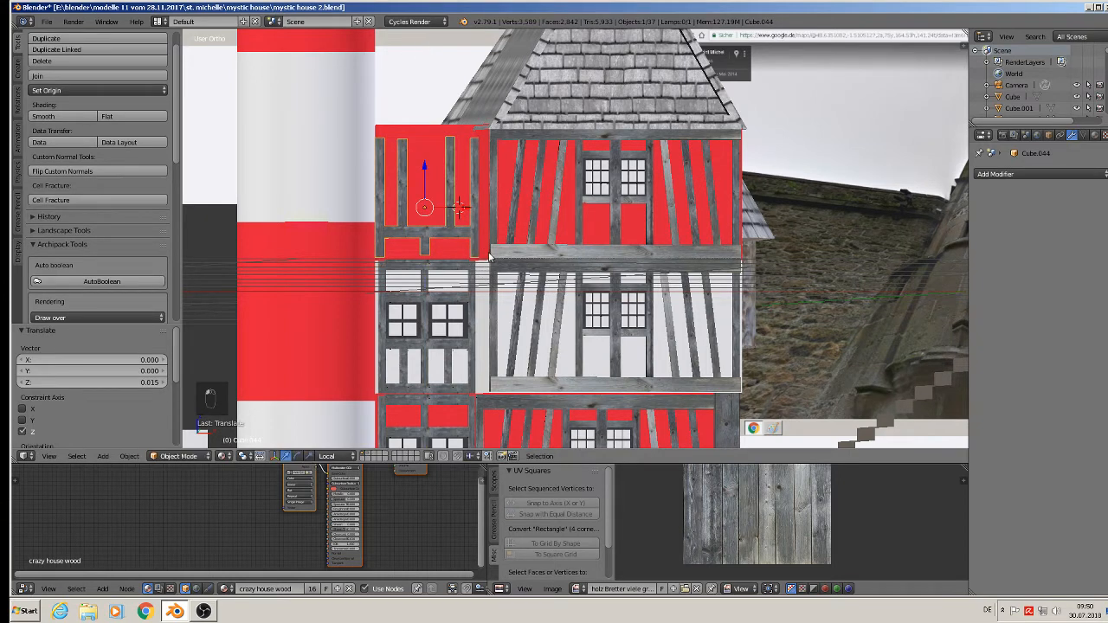
key("s")
key("x")
key("s")
left_click(492, 267)
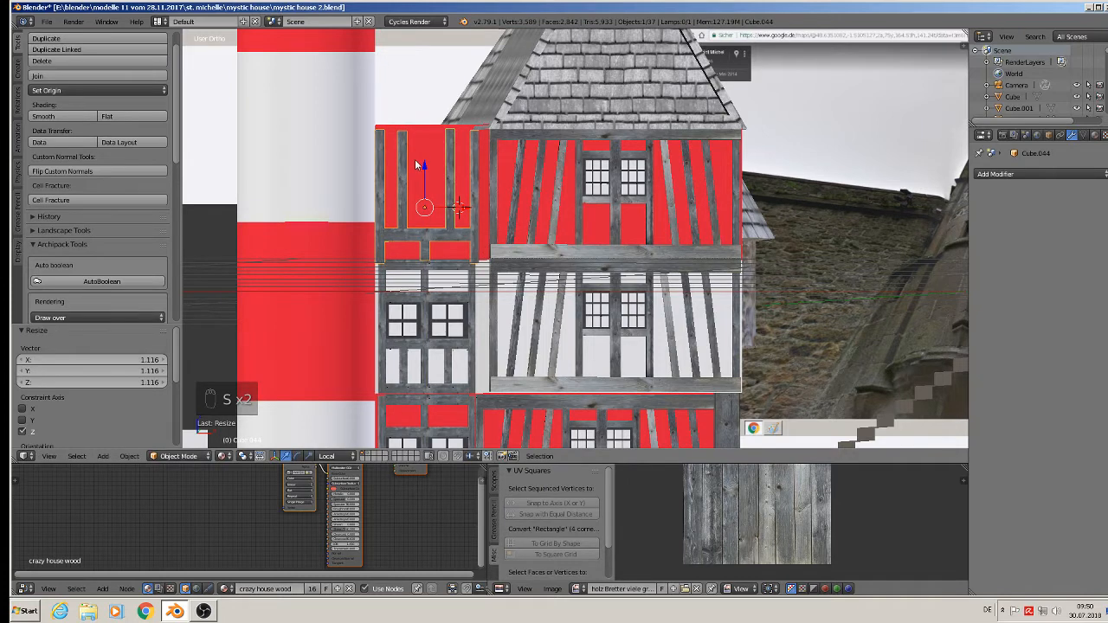
left_click_drag(416, 162, 420, 167)
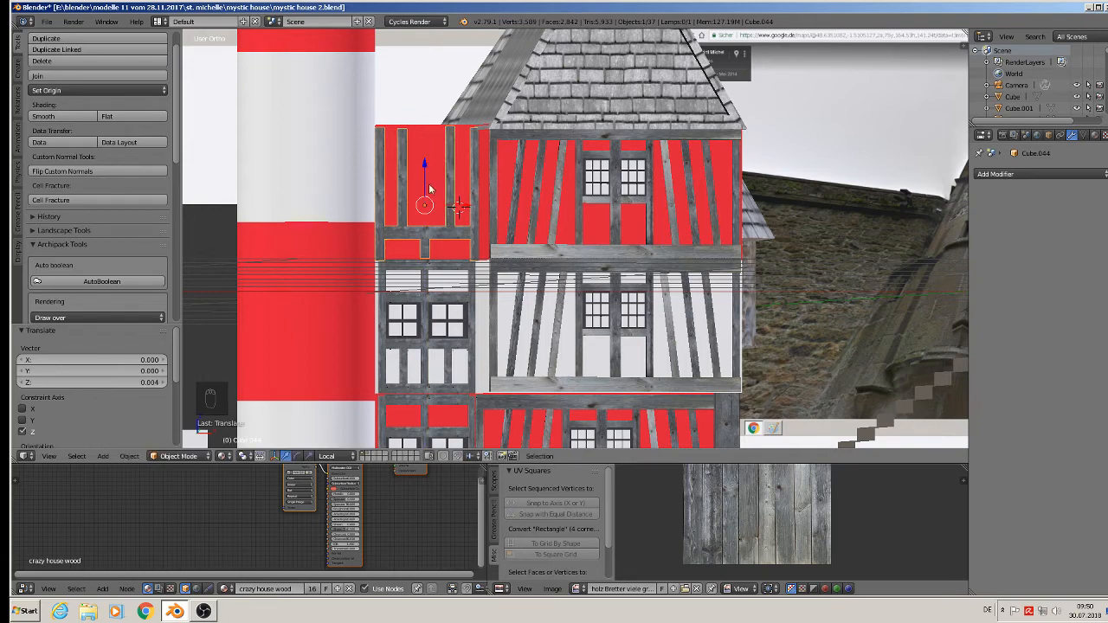
Move the timber piece 0.058 along Y against the red wall, scale it 0.897 along X, and nudge it slightly along Y.
middle_click_drag(488, 257, 514, 186, "shift")
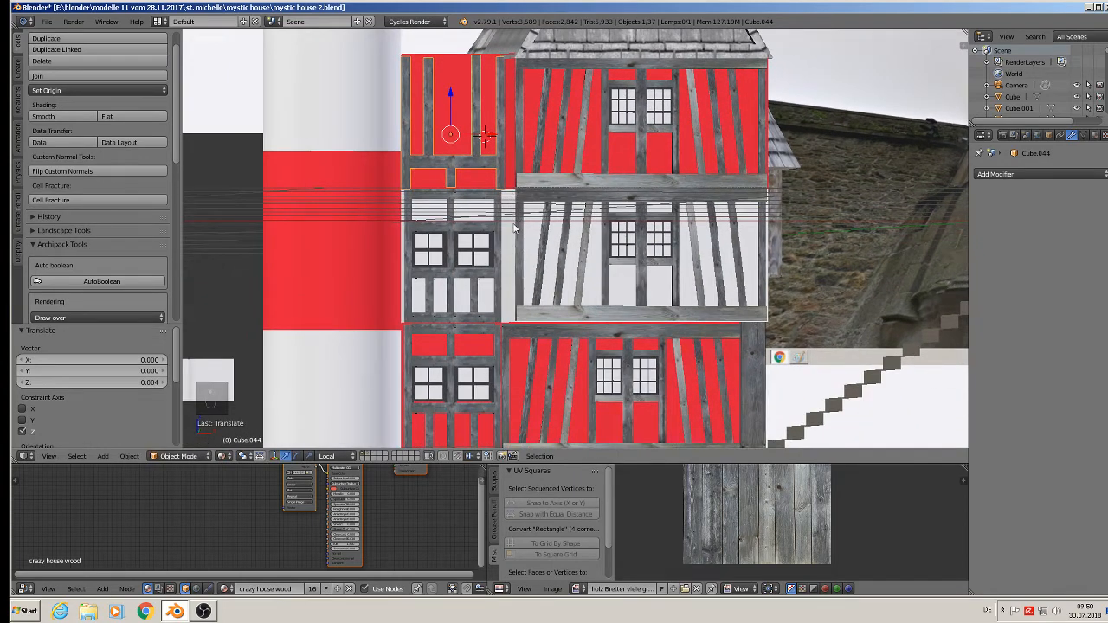
middle_click_drag(513, 228, 458, 166)
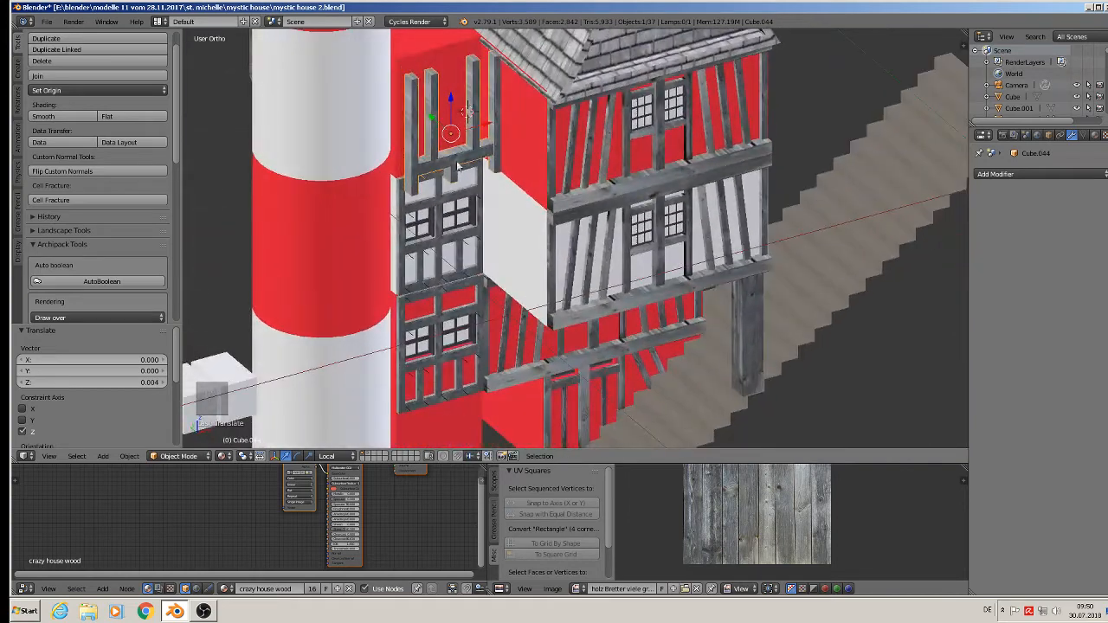
left_click_drag(437, 121, 426, 118)
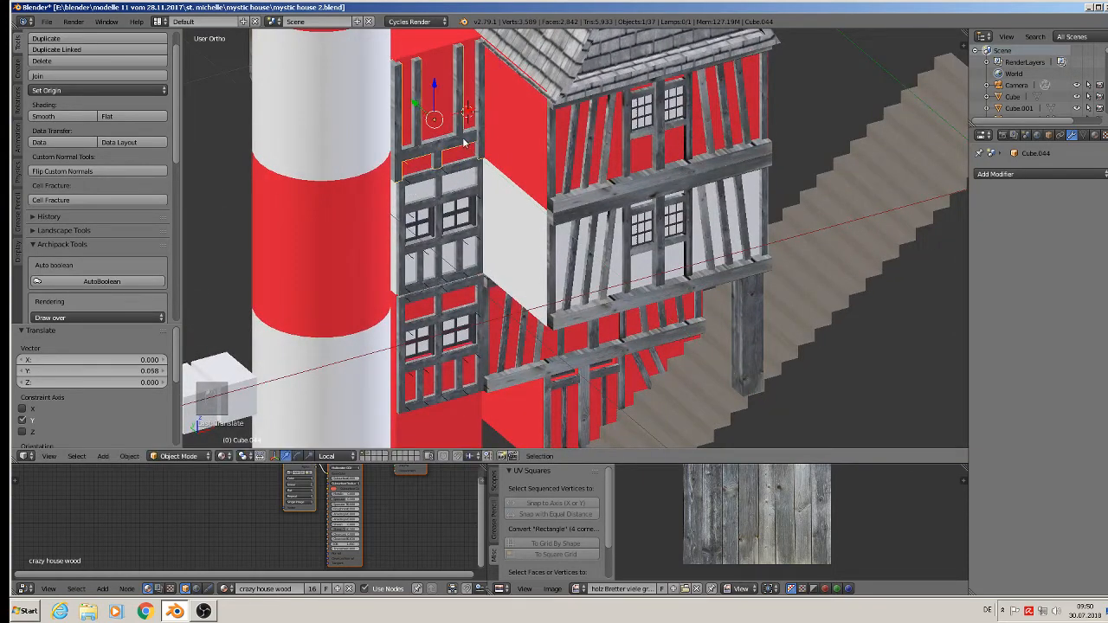
key("s")
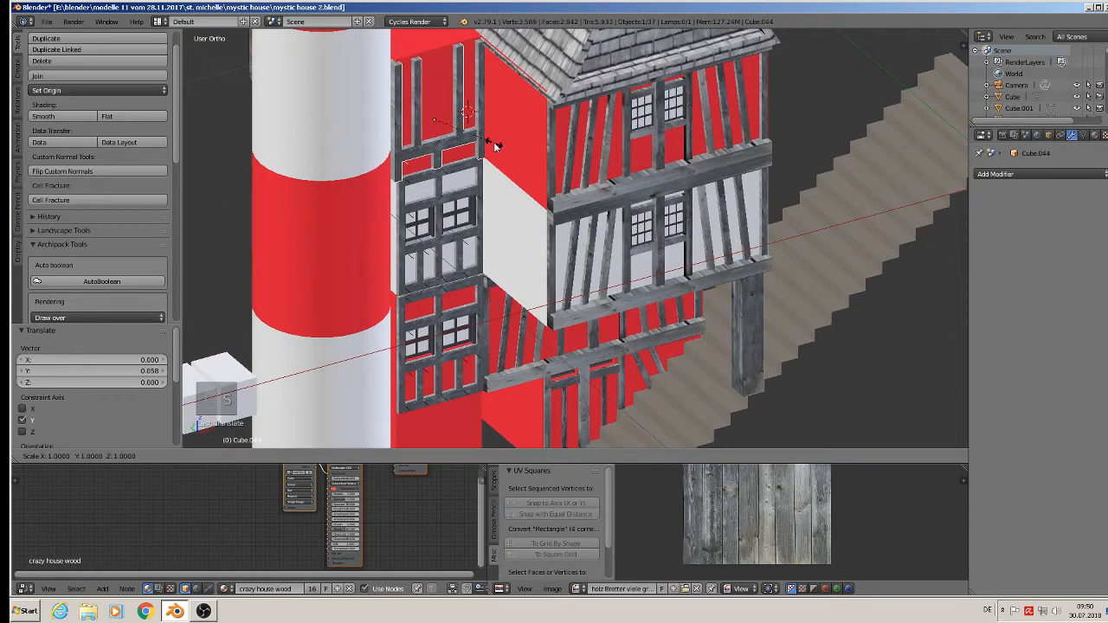
key("x")
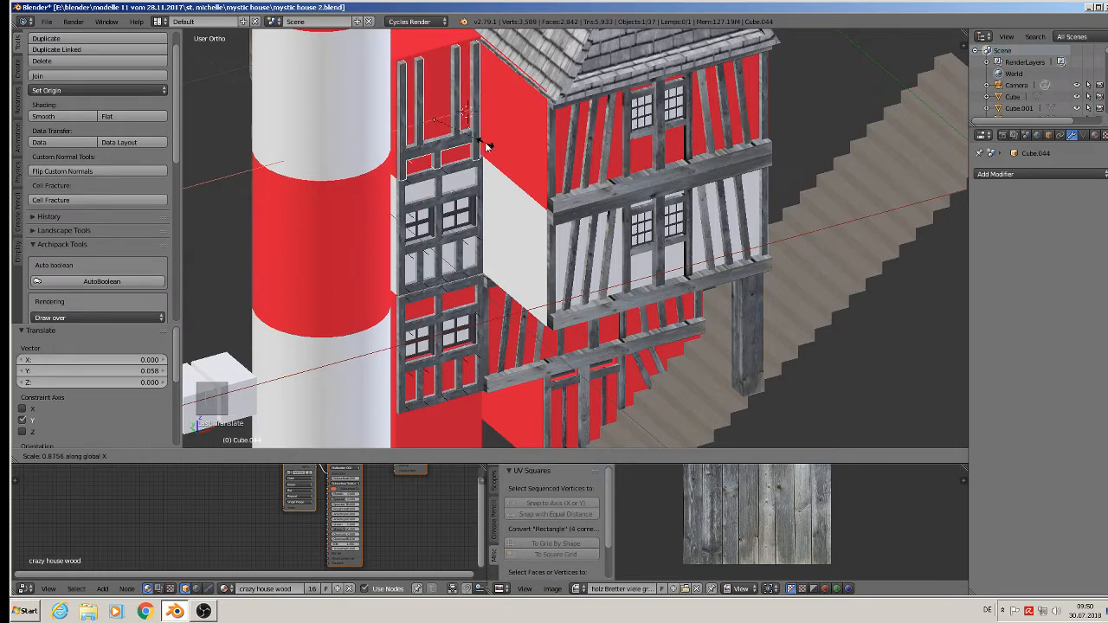
left_click(487, 146)
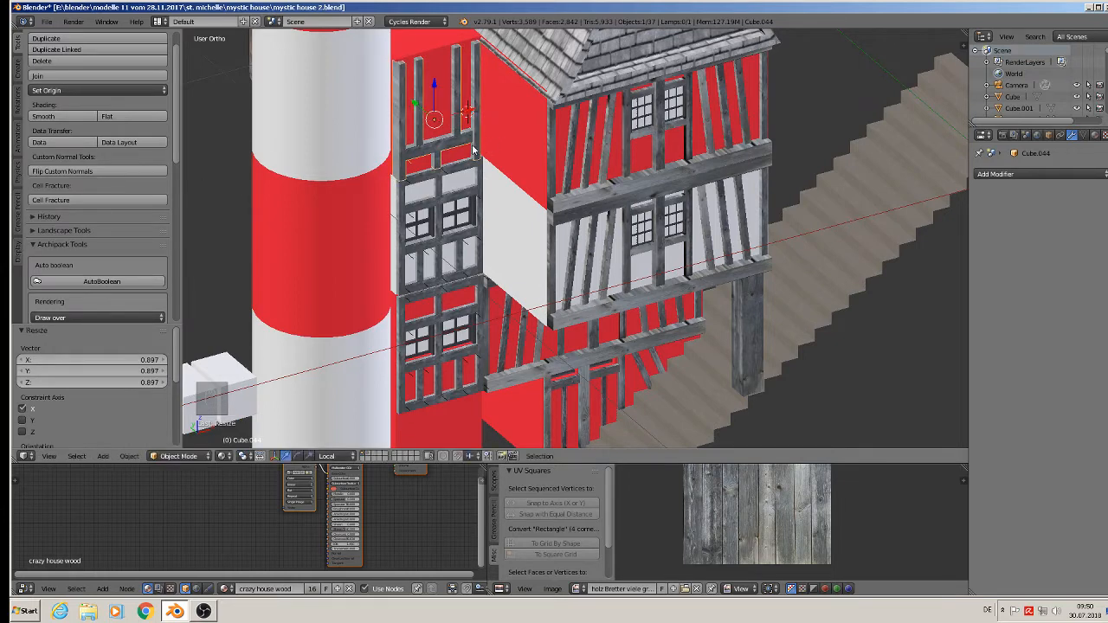
middle_click_drag(474, 148, 417, 117)
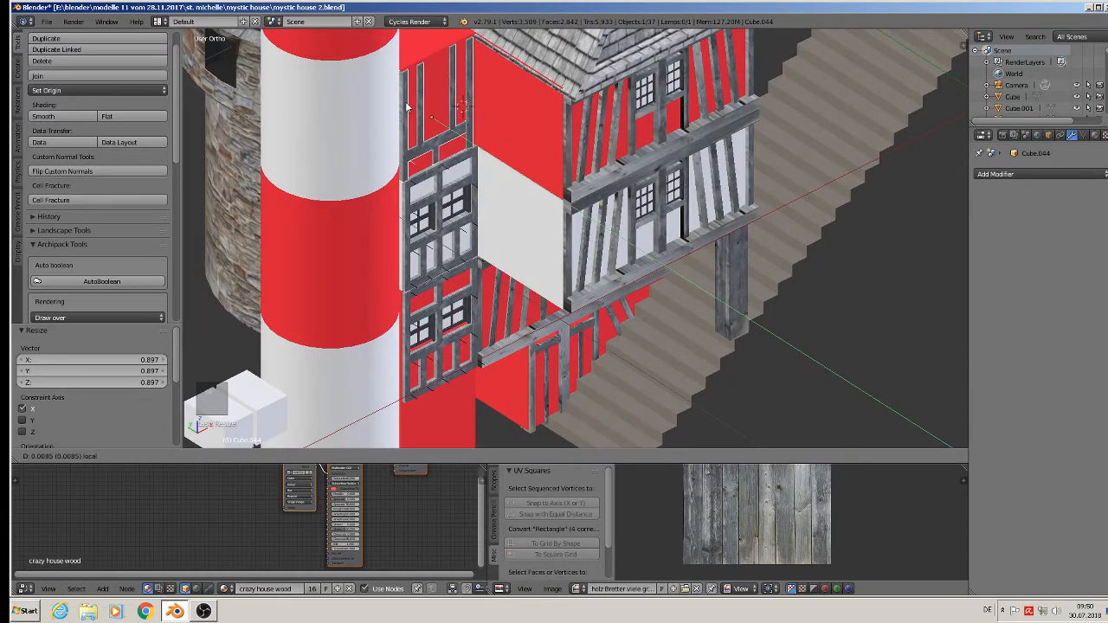
left_click(408, 108)
Duplicate the timber piece's crossbeam and raise the copy about 0.17 along Z to the top of the uprights.
key("Tab")
middle_click_drag(460, 123, 485, 154, "shift")
scroll(484, 158, "up", 3)
key("a")
key("a")
key("a")
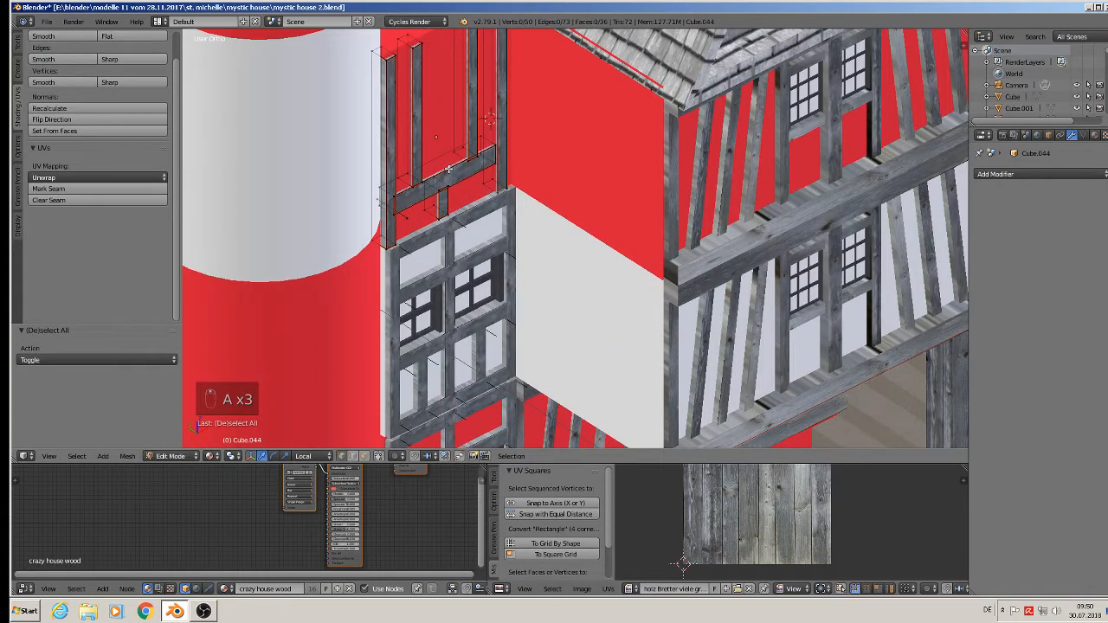
key("l")
key("a")
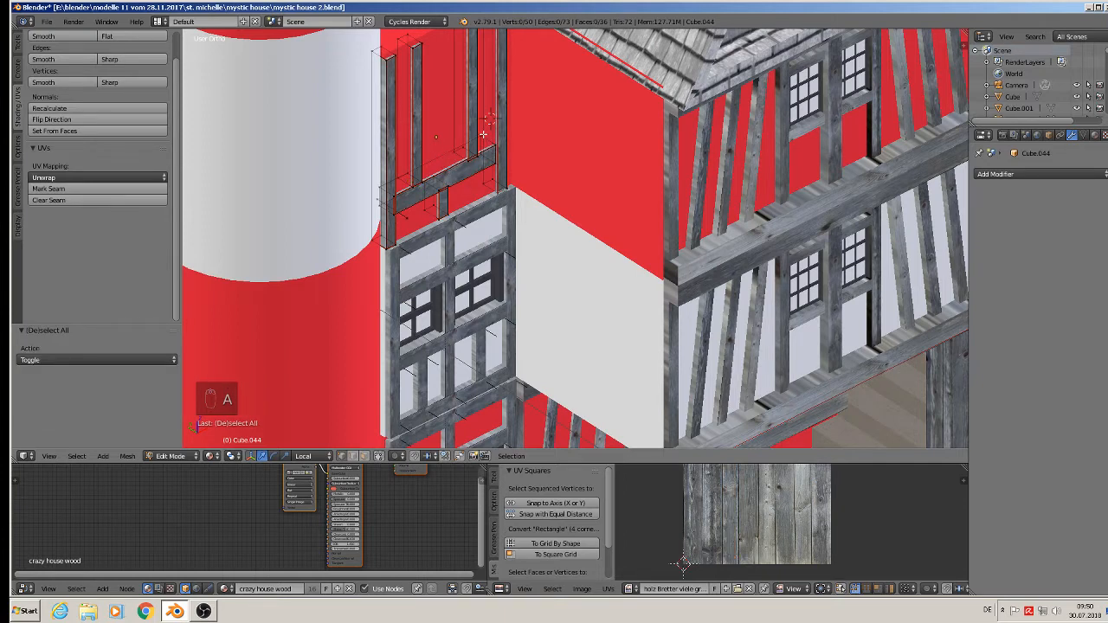
key("l")
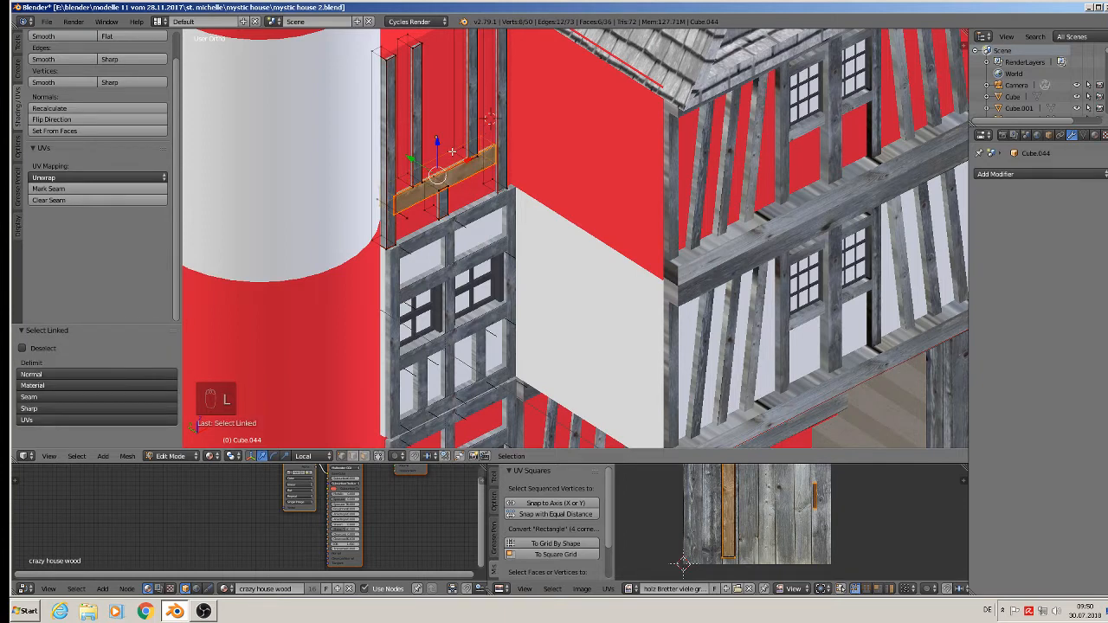
key("shift+d")
key("z")
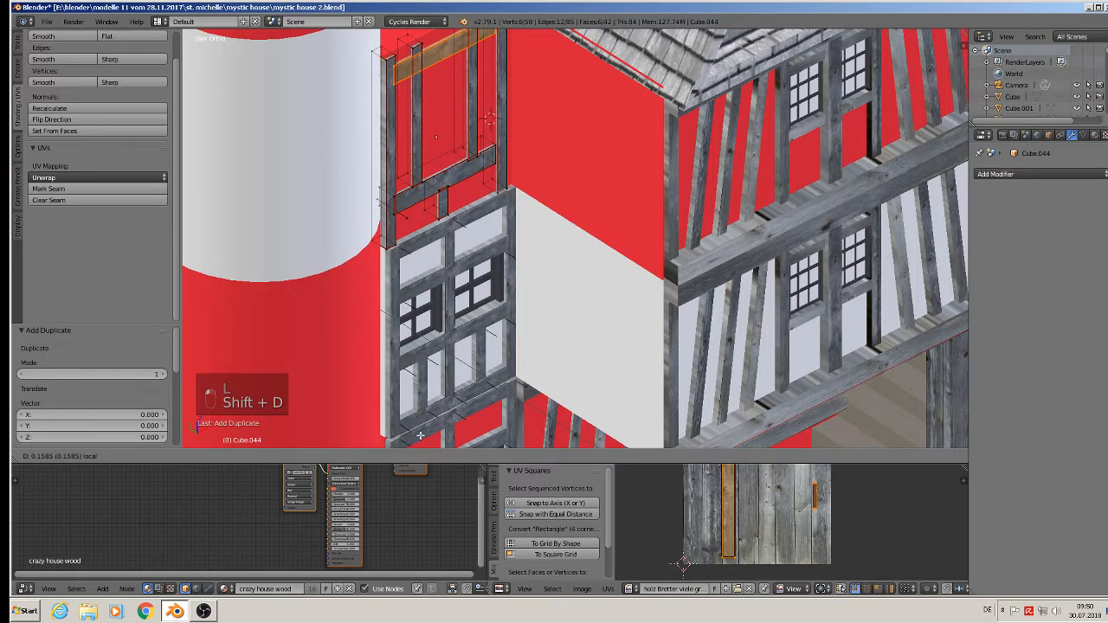
left_click(435, 398)
middle_click_drag(435, 397, 404, 169)
key("g")
key("z")
key("z")
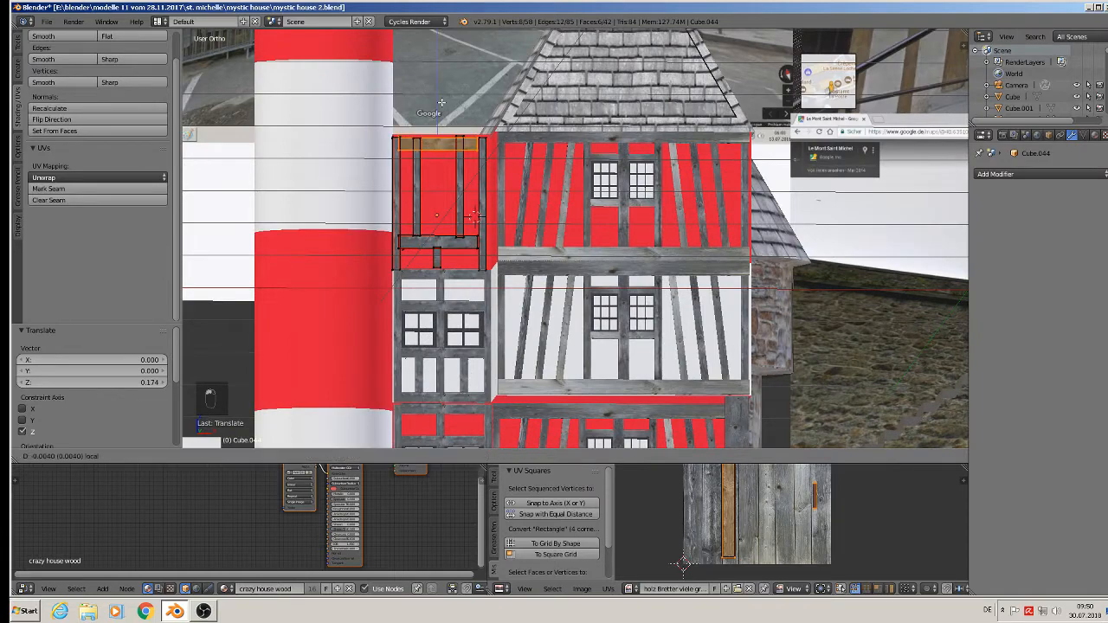
left_click(441, 100)
key("Tab")
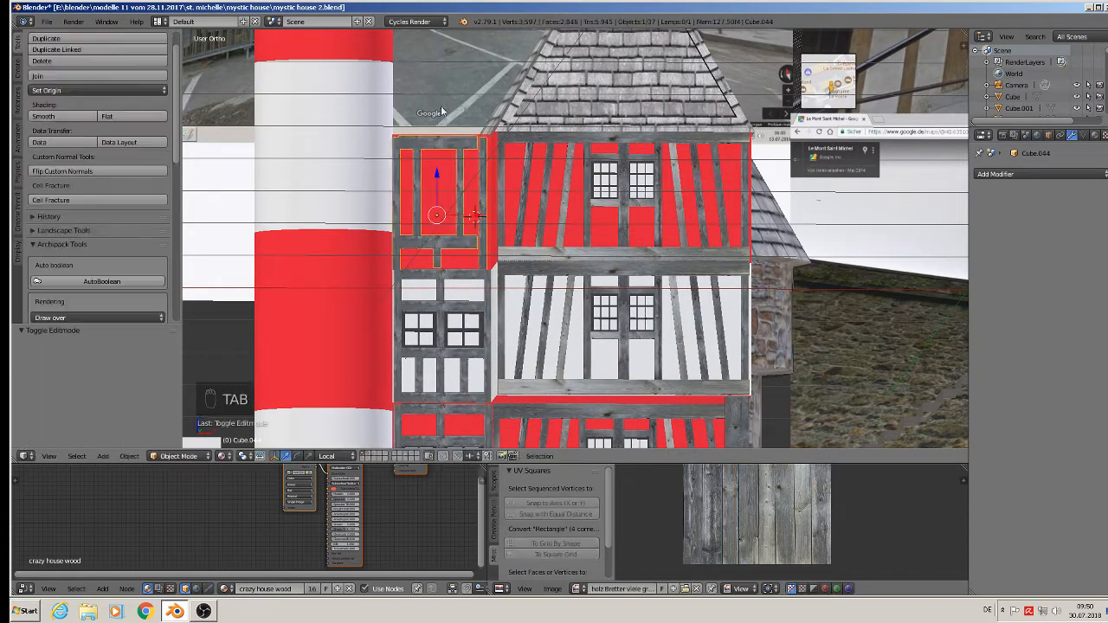
Widen the upper crossbeam by 1.074 along X to reach both outer uprights and lower it 0.002 along Z.
key("Tab")
scroll(461, 158, "up", 4)
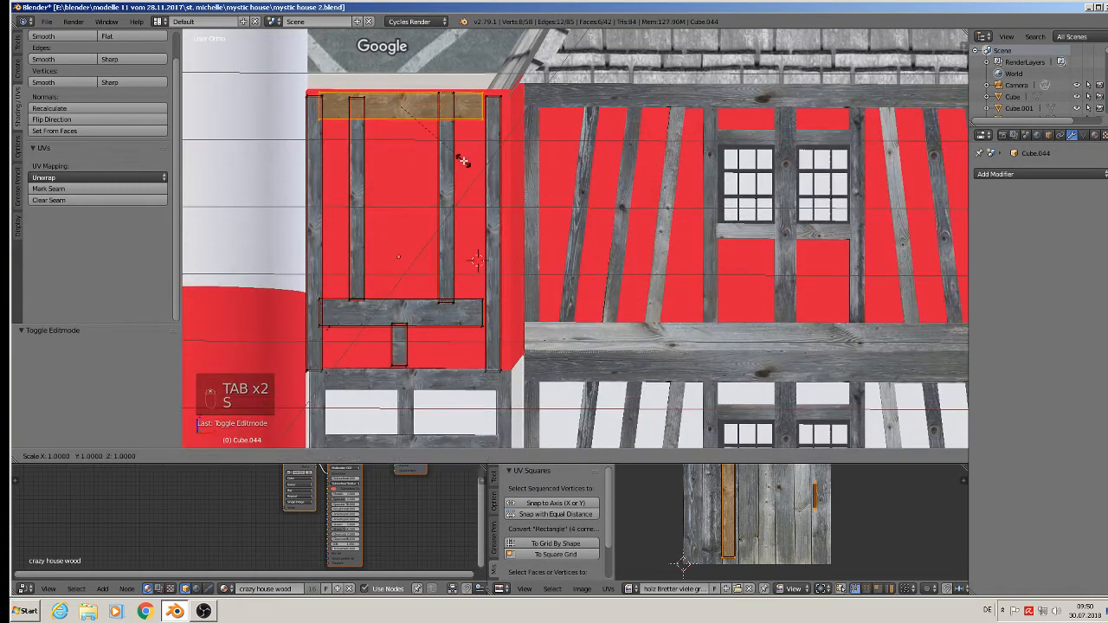
key("s")
key("x")
left_click(465, 161)
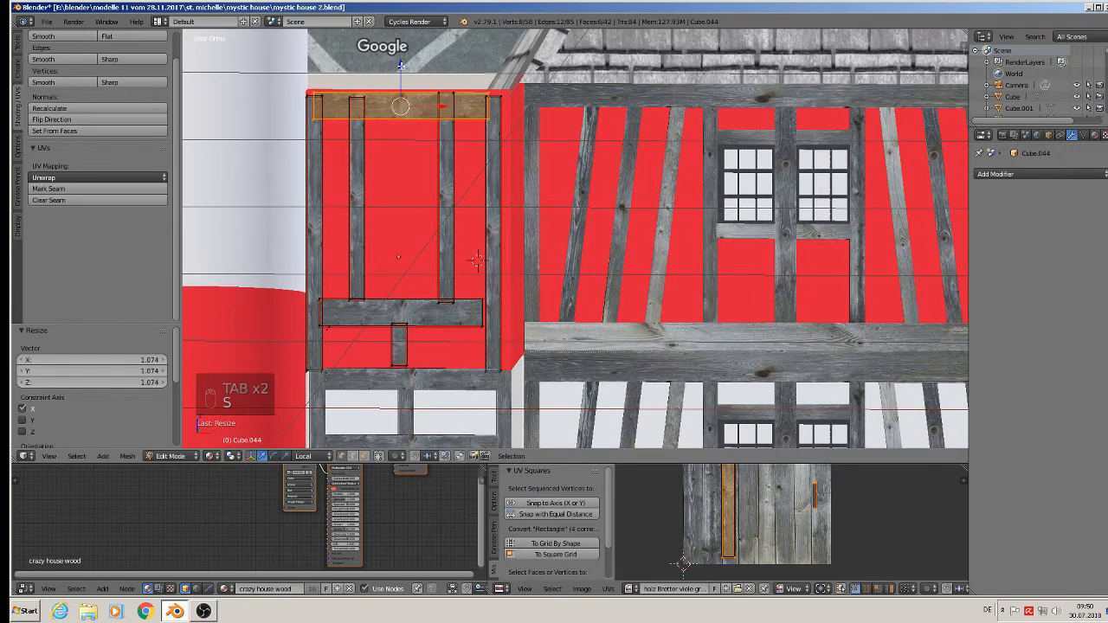
key("g")
right_click(399, 68)
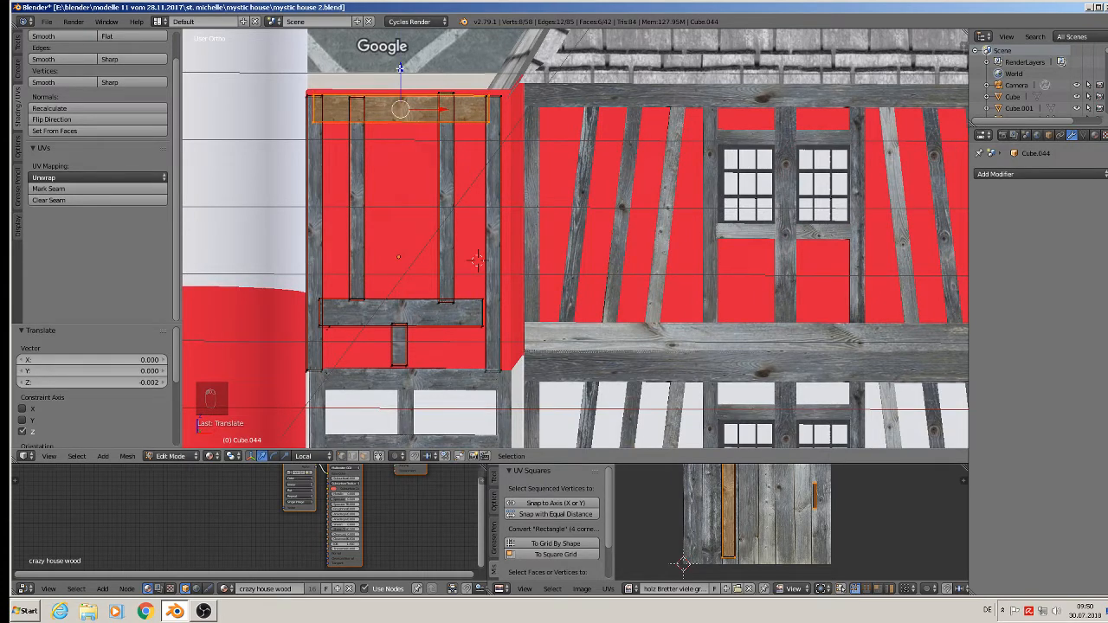
Adjust the top end of the right inner upright along Z to line up with the upper crossbeam.
key("a")
key("c")
right_click(444, 69)
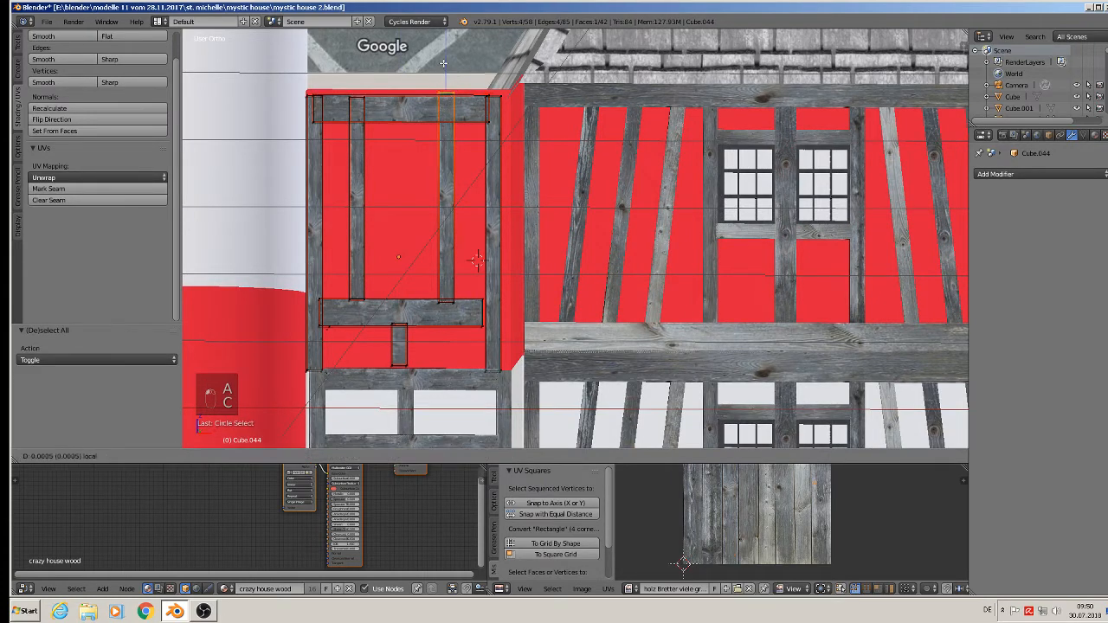
key("Tab")
scroll(446, 83, "down", 3)
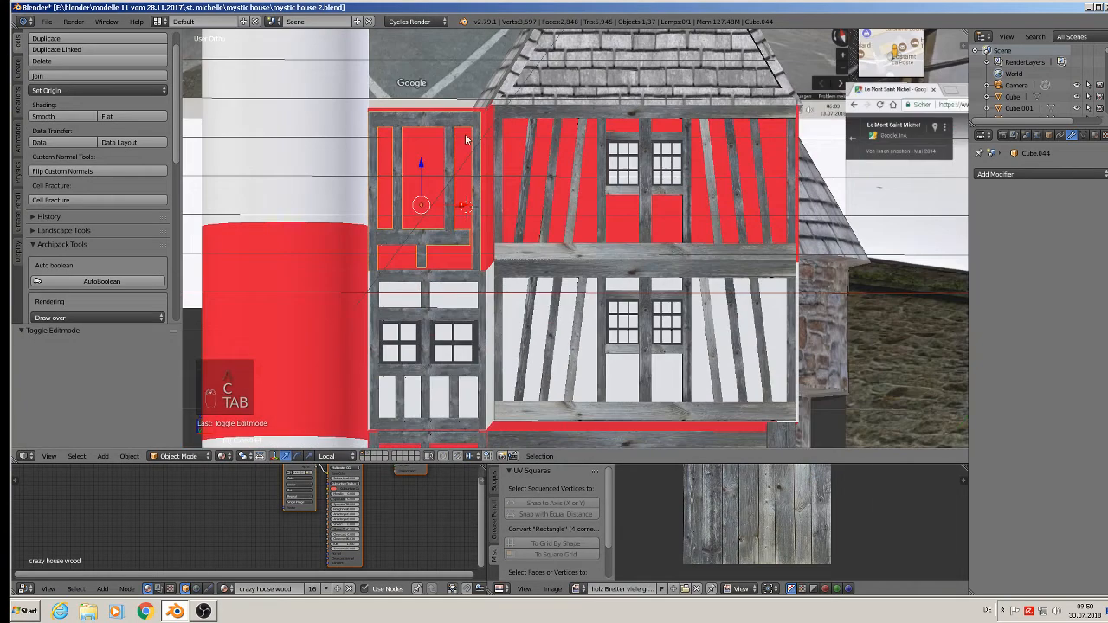
key("s")
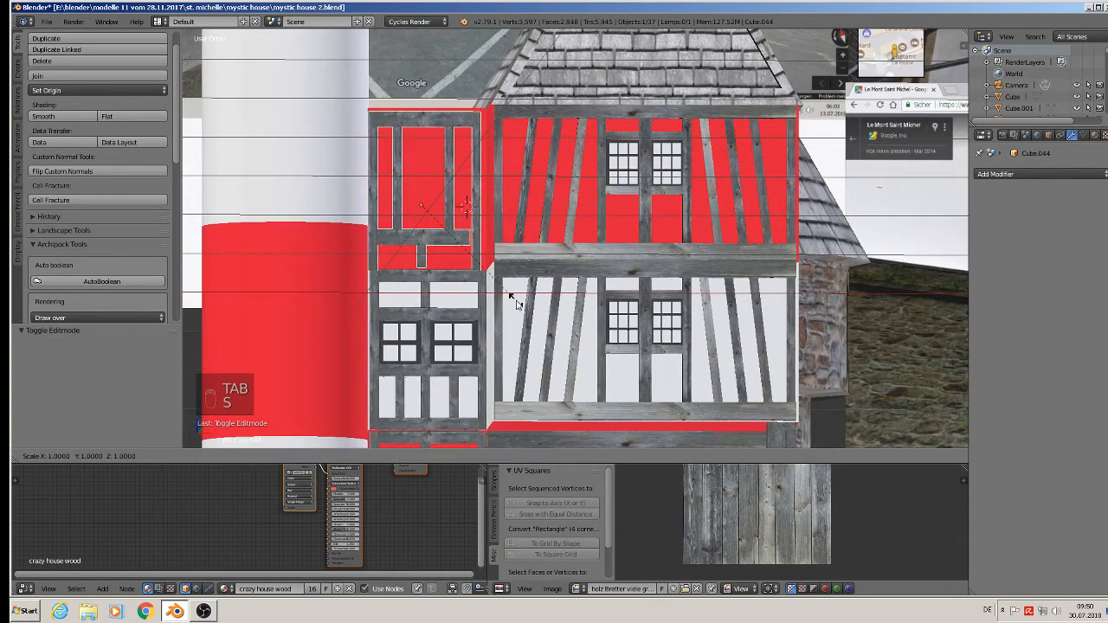
right_click(516, 303)
Extend the right end of the lower crossbeam to meet the right outer upright.
key("Tab")
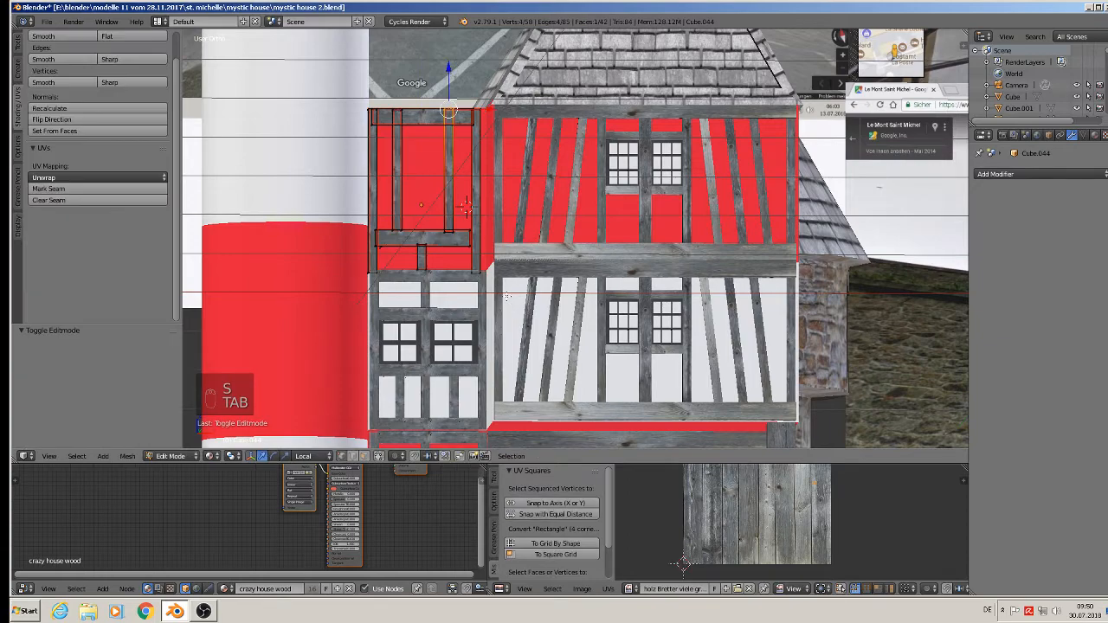
scroll(499, 292, "up", 2)
key("a")
key("a")
key("c")
left_click_drag(457, 194, 464, 223)
right_click(464, 223)
key("Tab")
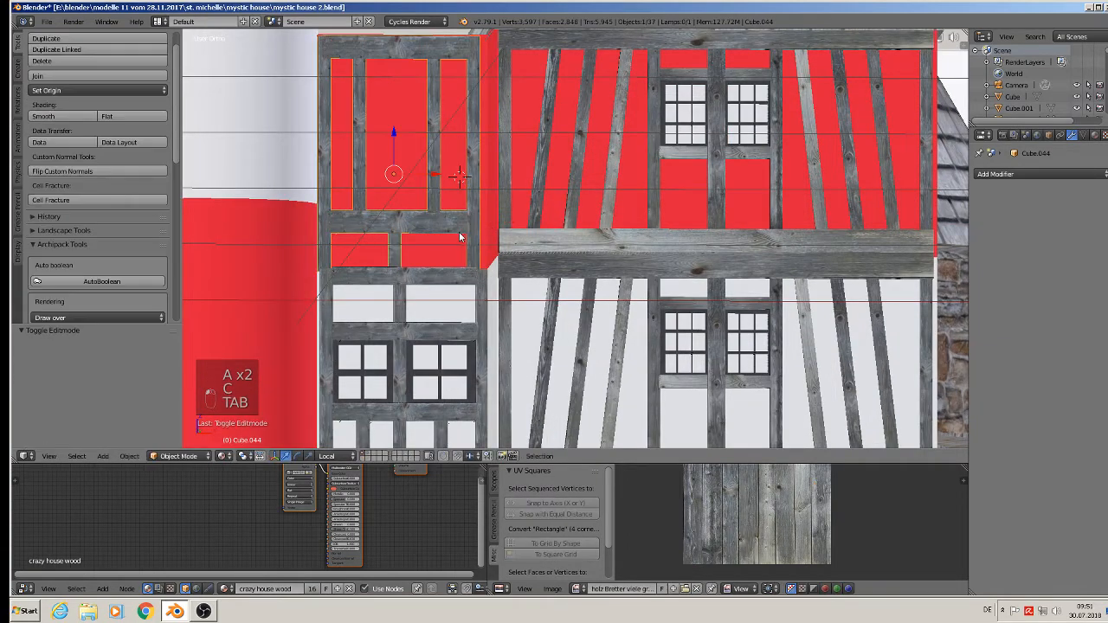
Save the mystic house 2.blend file.
scroll(455, 271, "down", 2)
middle_click_drag(455, 271, 414, 297)
scroll(484, 298, "down", 1)
scroll(450, 303, "down", 1)
left_click(47, 21)
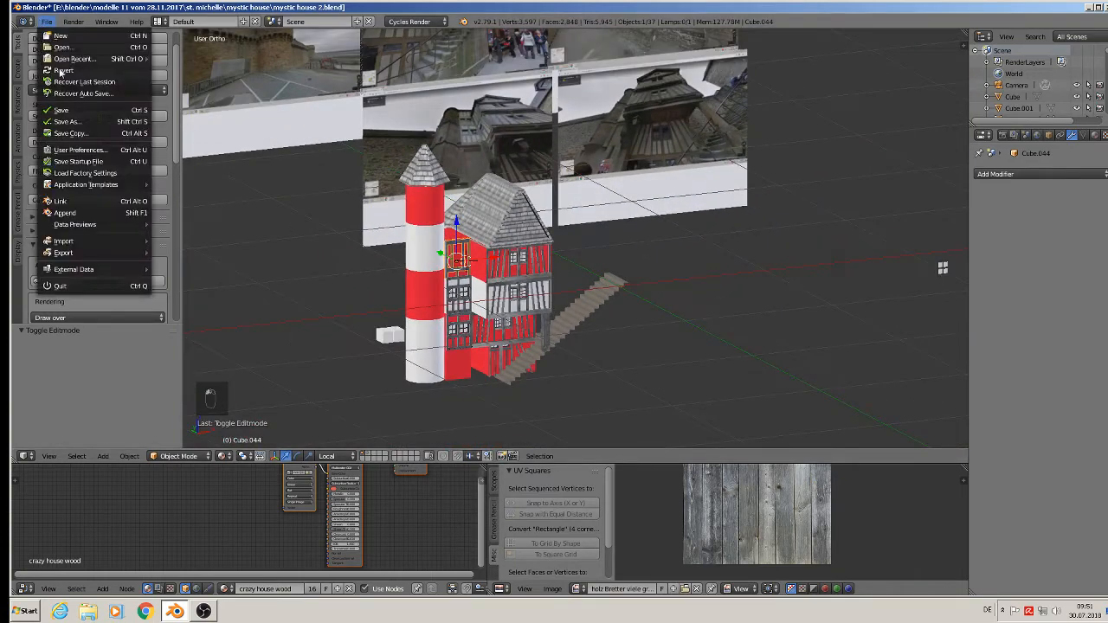
Move the white box beside the round tower to the second layer.
right_click(399, 342)
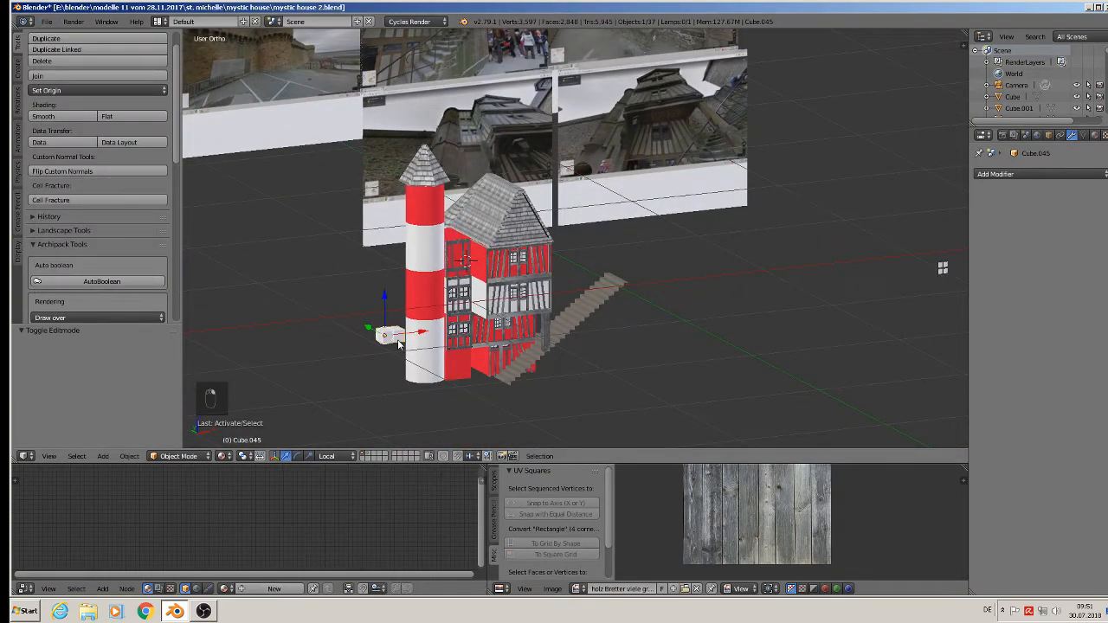
key("m")
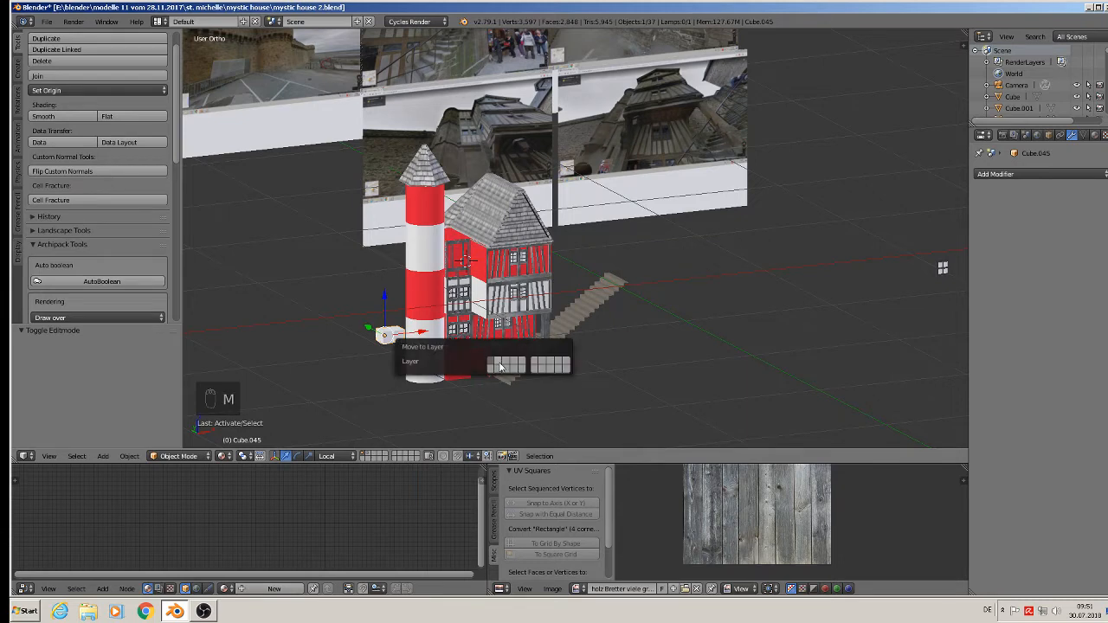
left_click(498, 360)
Move the spare window standing far away from the house to the second layer.
right_click(944, 268)
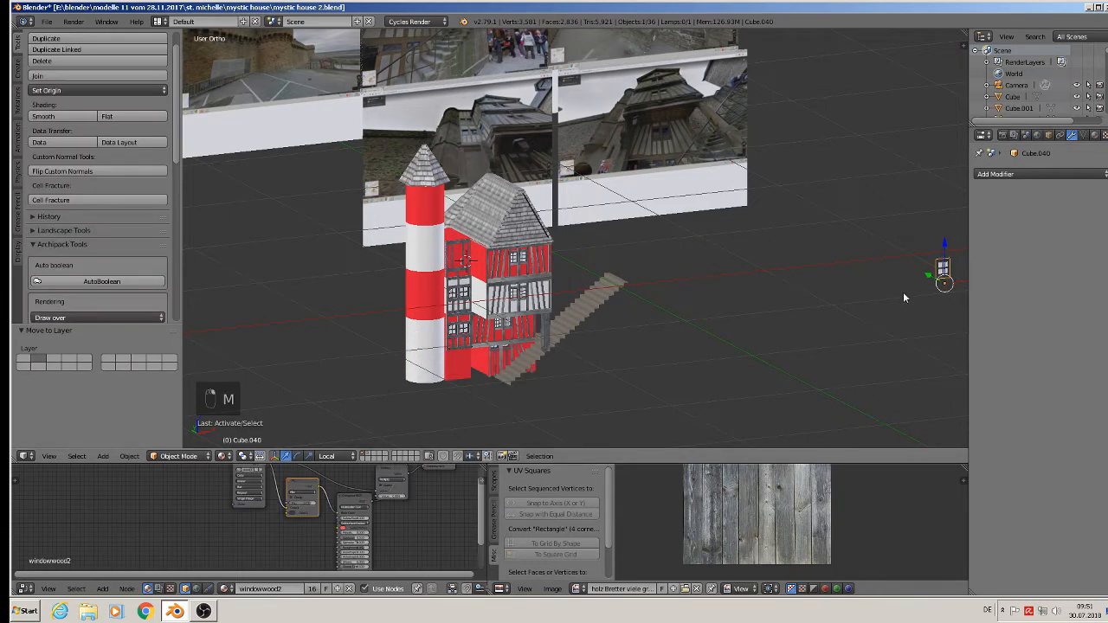
key("m")
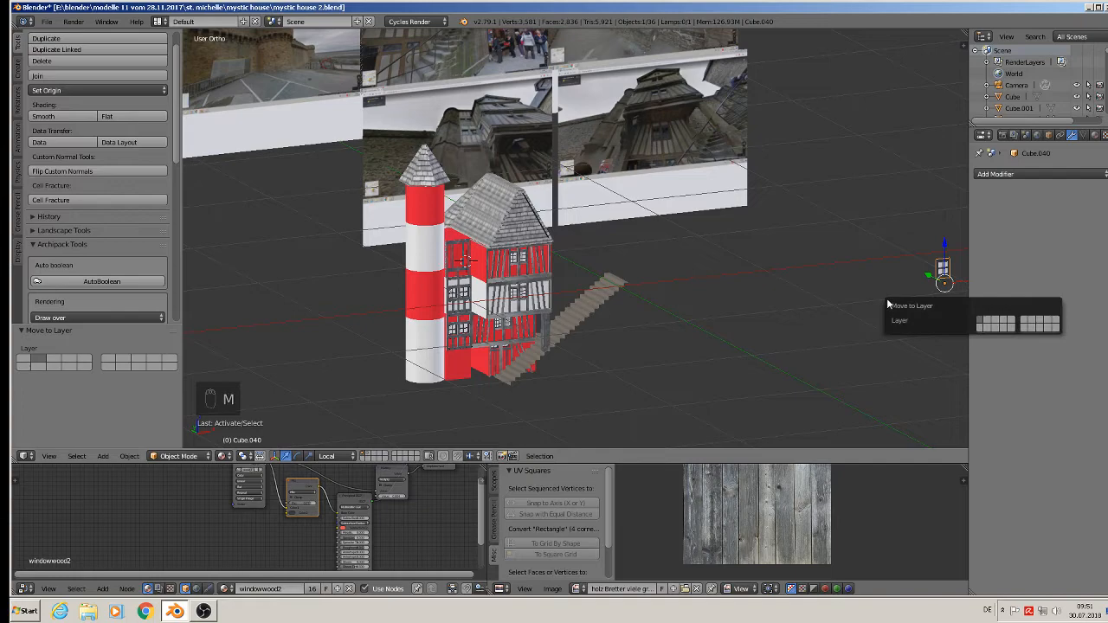
left_click(991, 324)
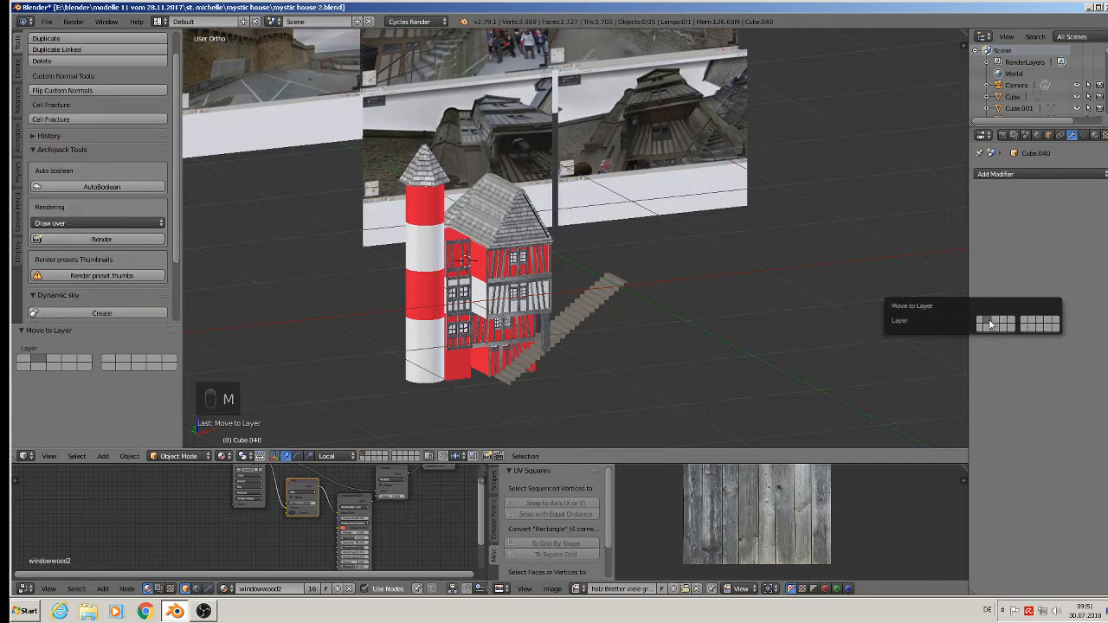
Examine the reference photos for the gable, the stone tower and the arched entrance at its base.
scroll(783, 76, "up", 8)
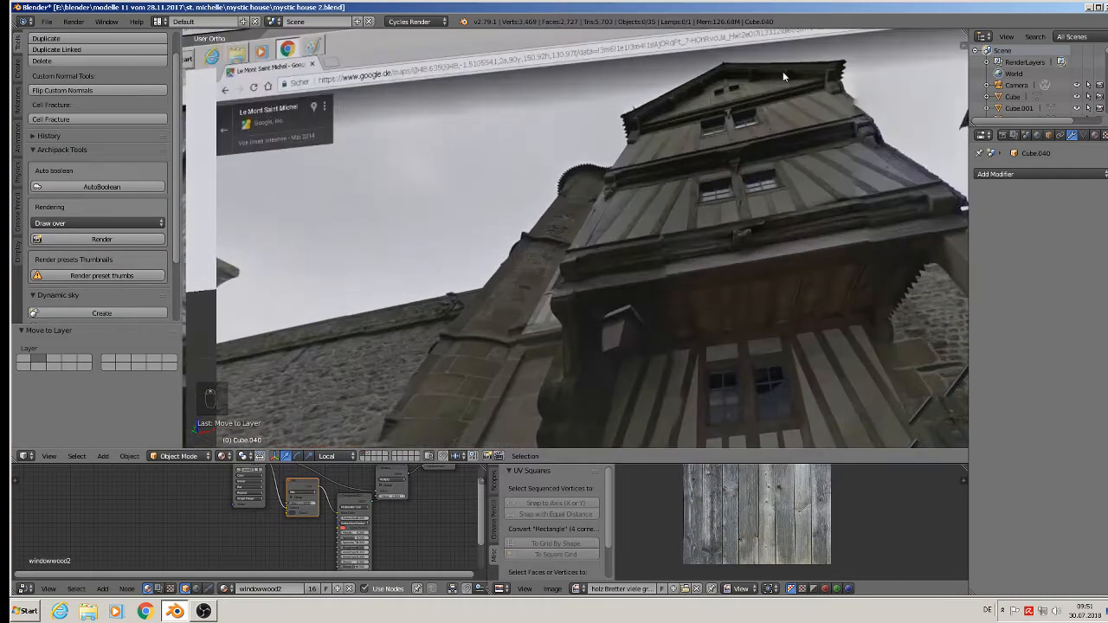
scroll(776, 82, "up", 3)
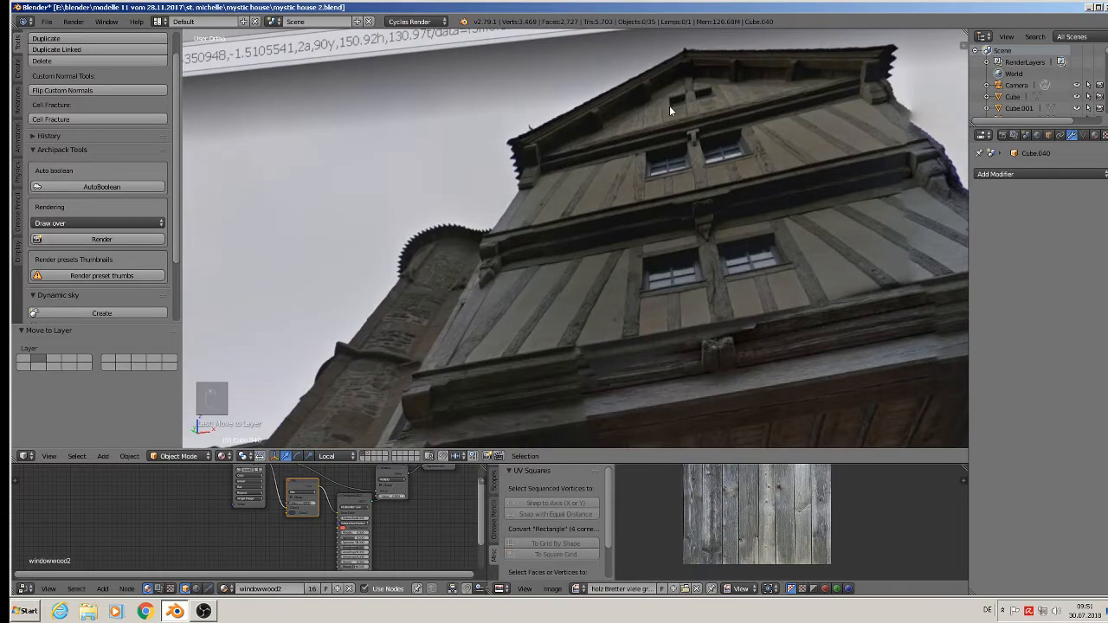
scroll(796, 113, "down", 10)
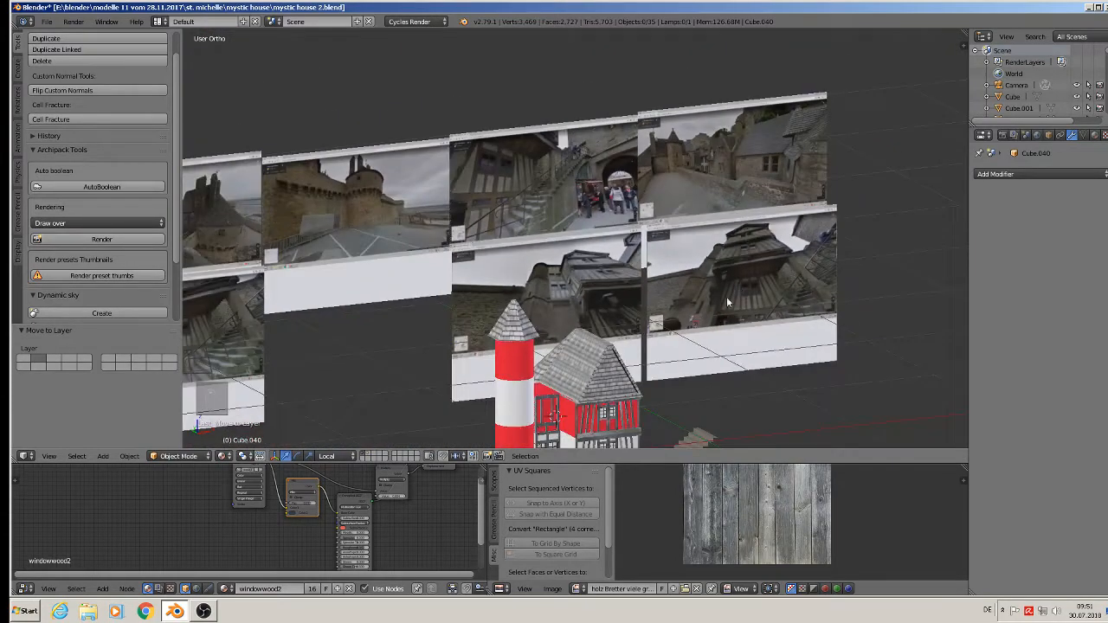
middle_click_drag(727, 298, 672, 318)
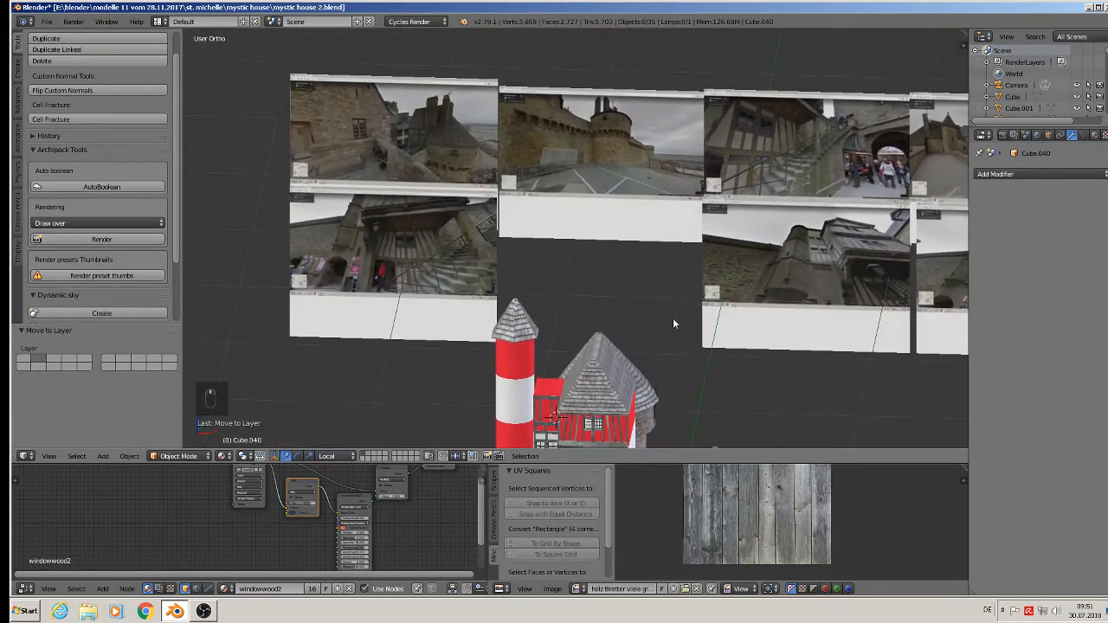
scroll(673, 317, "up", 1)
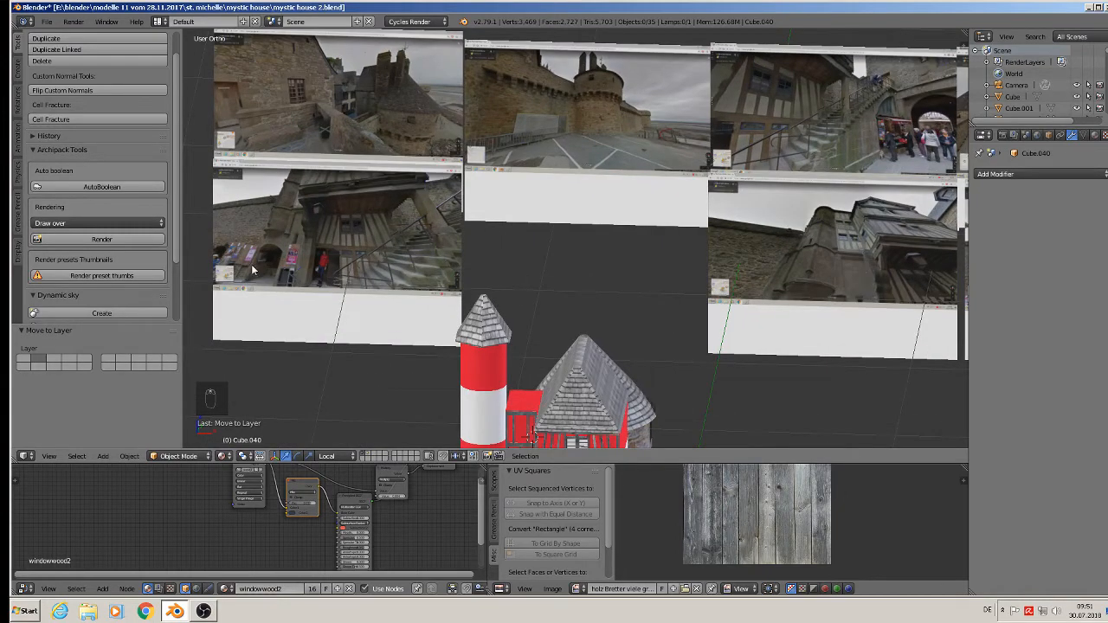
scroll(252, 270, "up", 5)
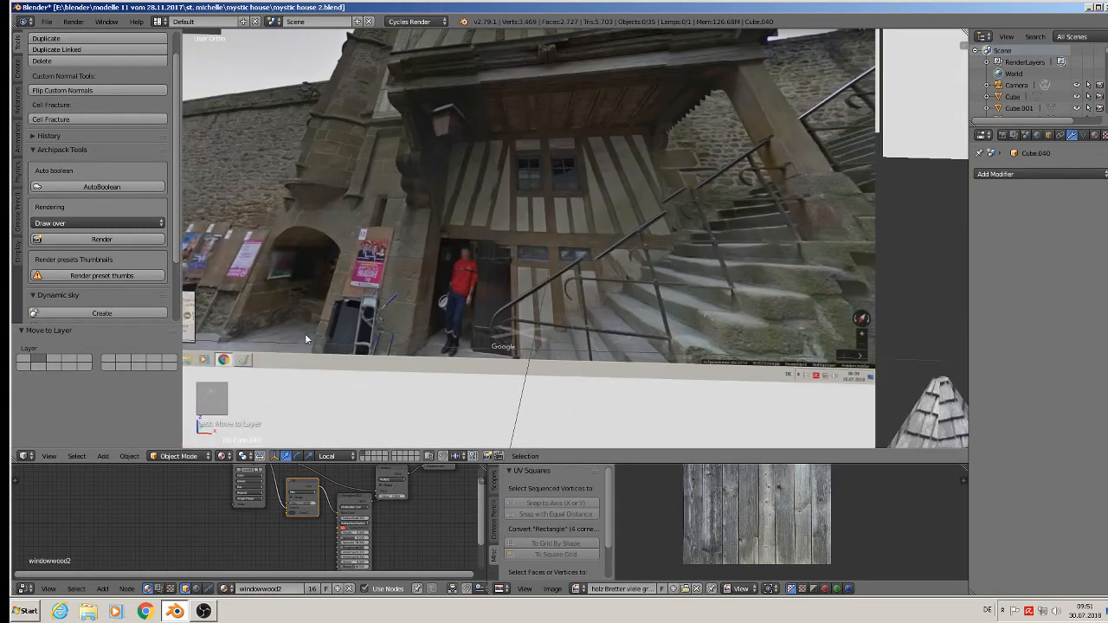
scroll(305, 336, "down", 4)
middle_click_drag(443, 389, 491, 267, "shift")
scroll(491, 266, "down", 2)
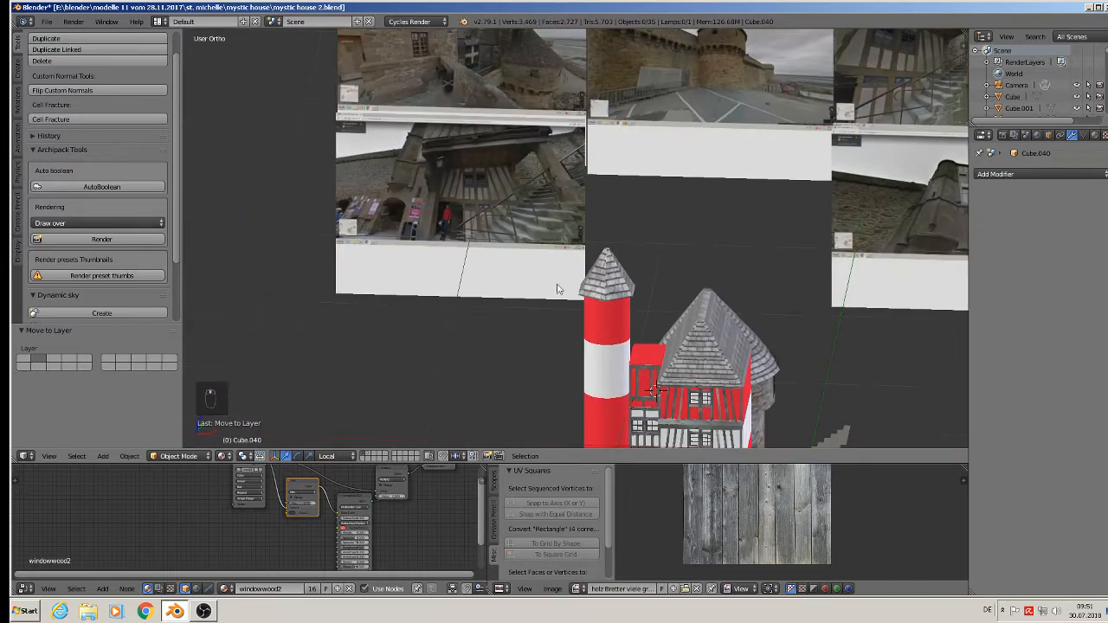
middle_click_drag(557, 285, 603, 194, "shift")
scroll(602, 195, "up", 1)
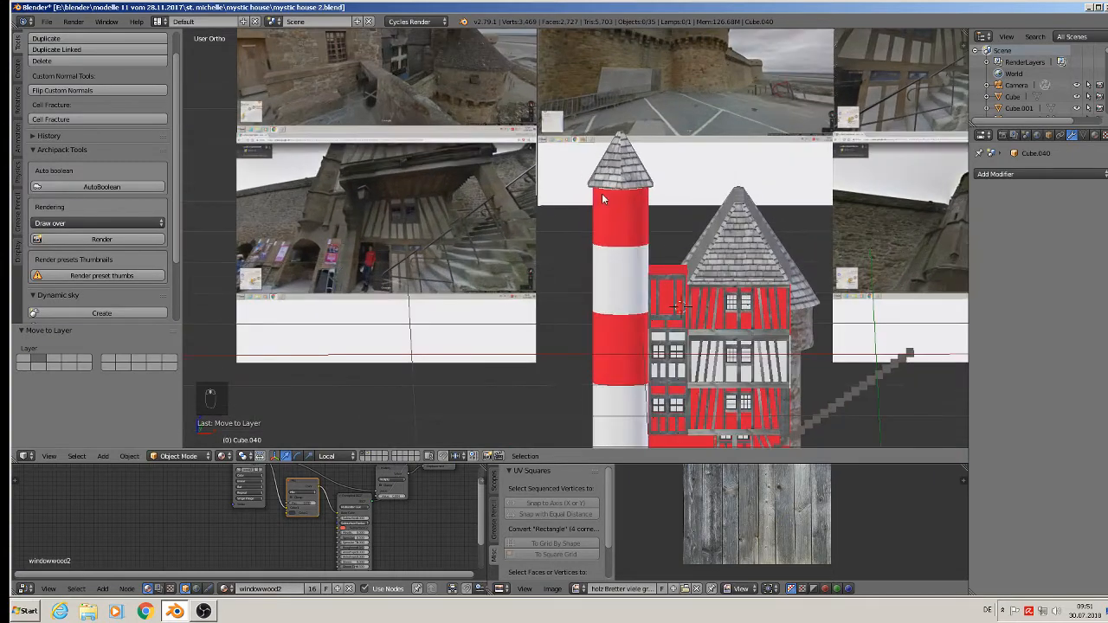
Switch to the front view and save the mystic house 2.blend file.
key("KP_1")
scroll(603, 199, "up", 2)
left_click(41, 20)
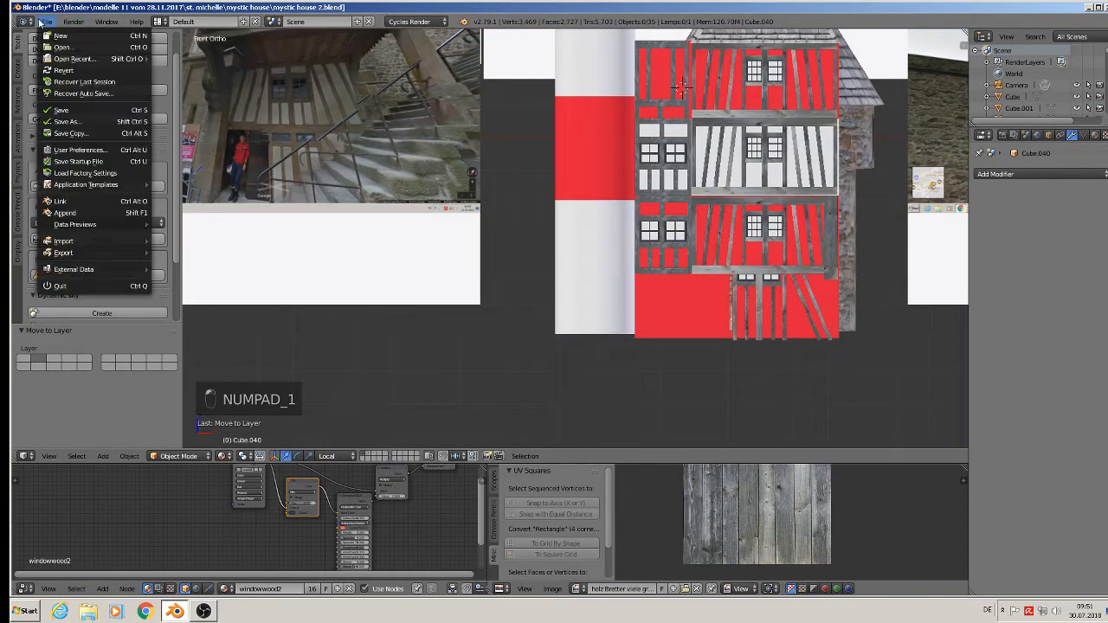
left_click(82, 110)
Lower the round tower slightly along Z to bring its base closer to the bottom of the house wall.
scroll(680, 275, "up", 3)
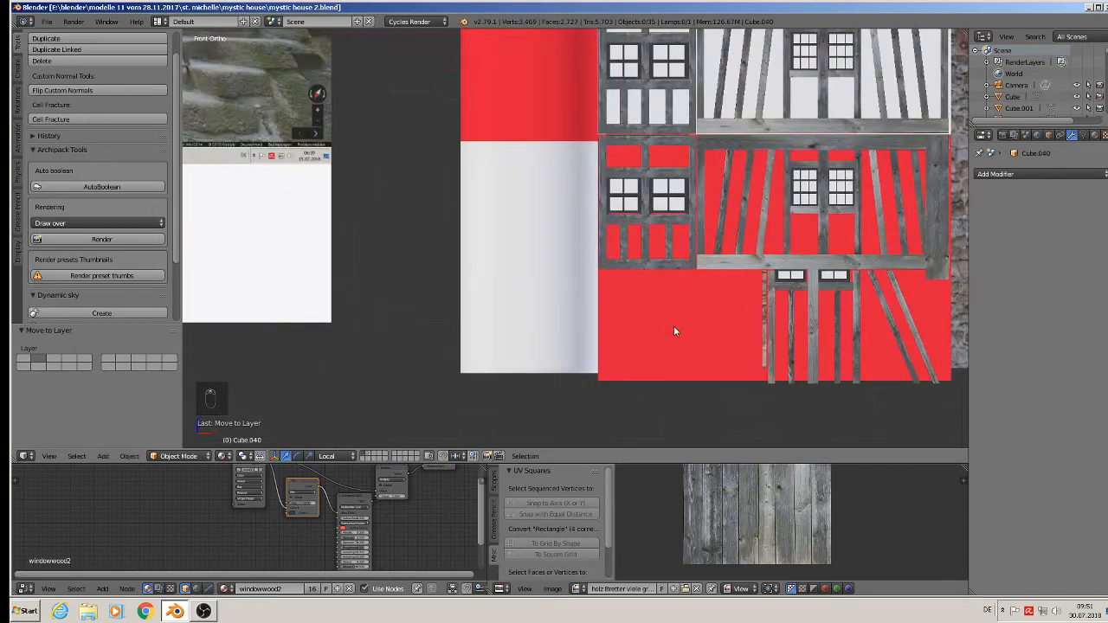
right_click(554, 328)
scroll(517, 221, "down", 1)
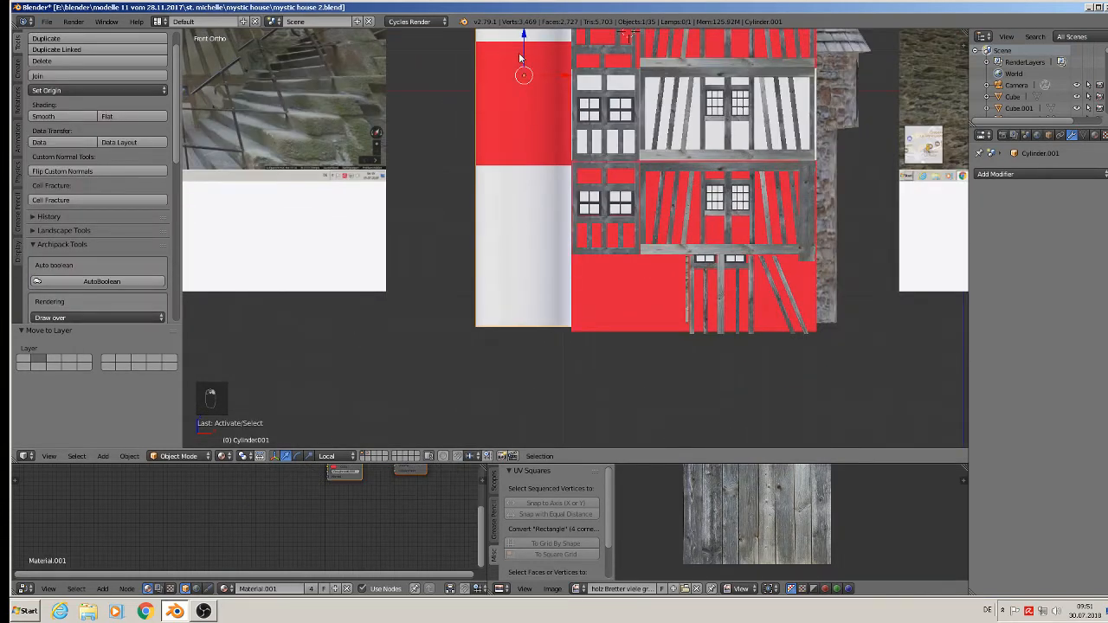
left_click_drag(522, 45, 522, 50)
scroll(575, 195, "up", 2)
key("a")
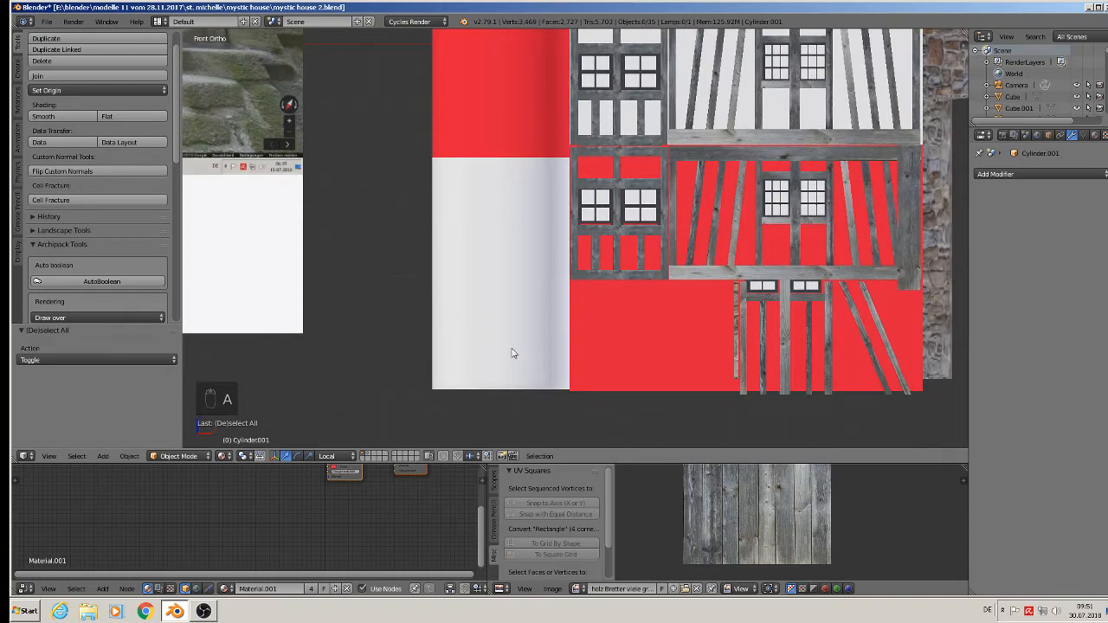
Add a cylinder mesh at the lower white section of the round tower and rotate it 90° about X.
left_click(505, 308)
left_click(103, 456)
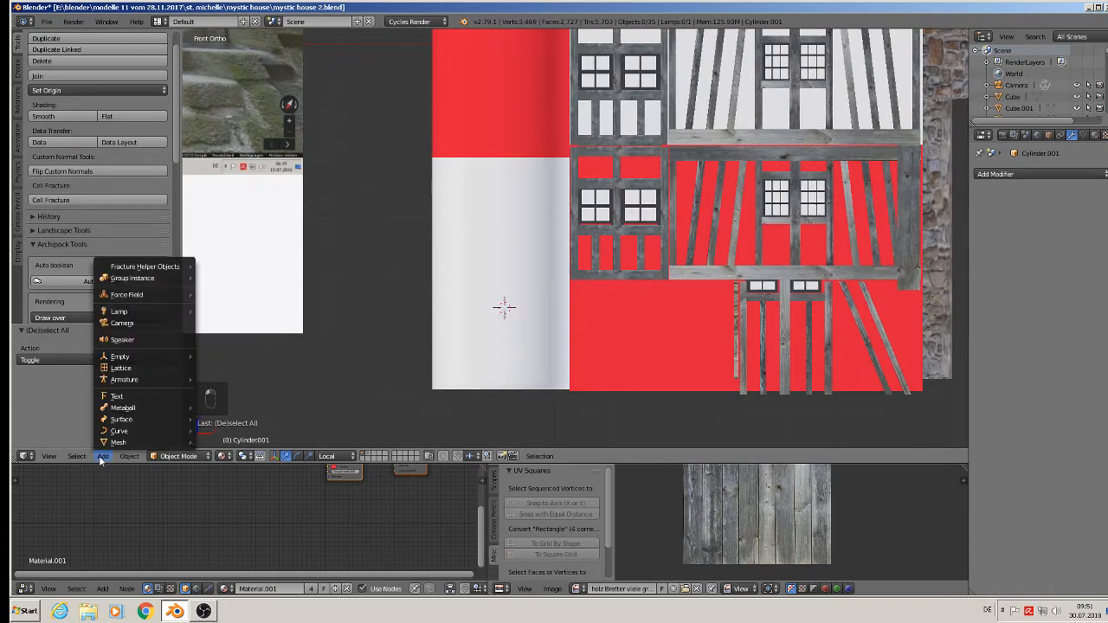
mouse_move(121, 442)
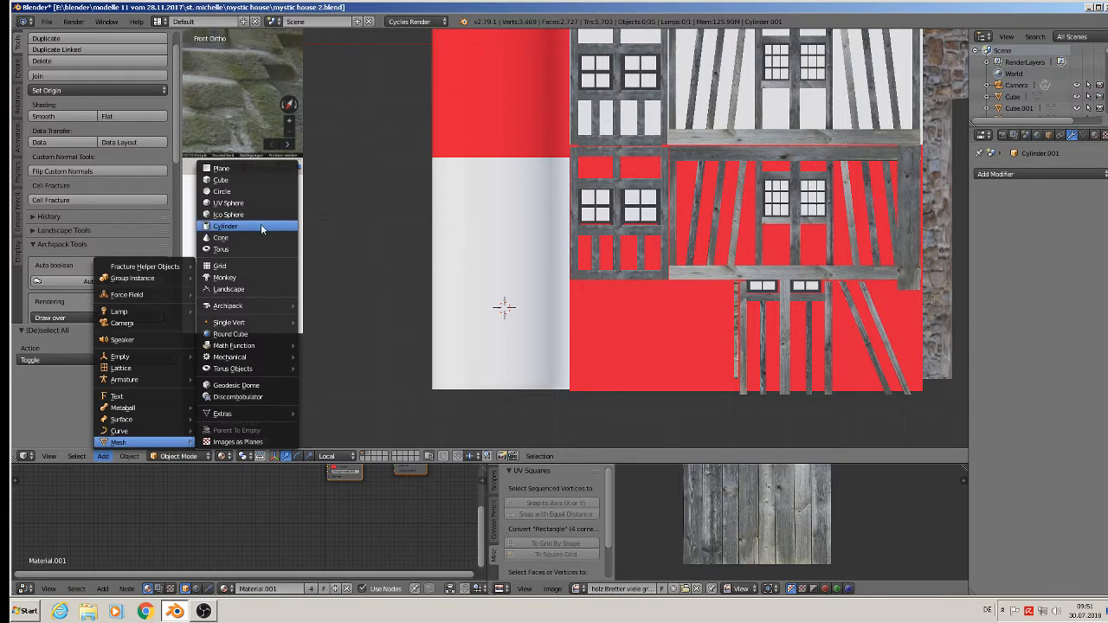
left_click(261, 227)
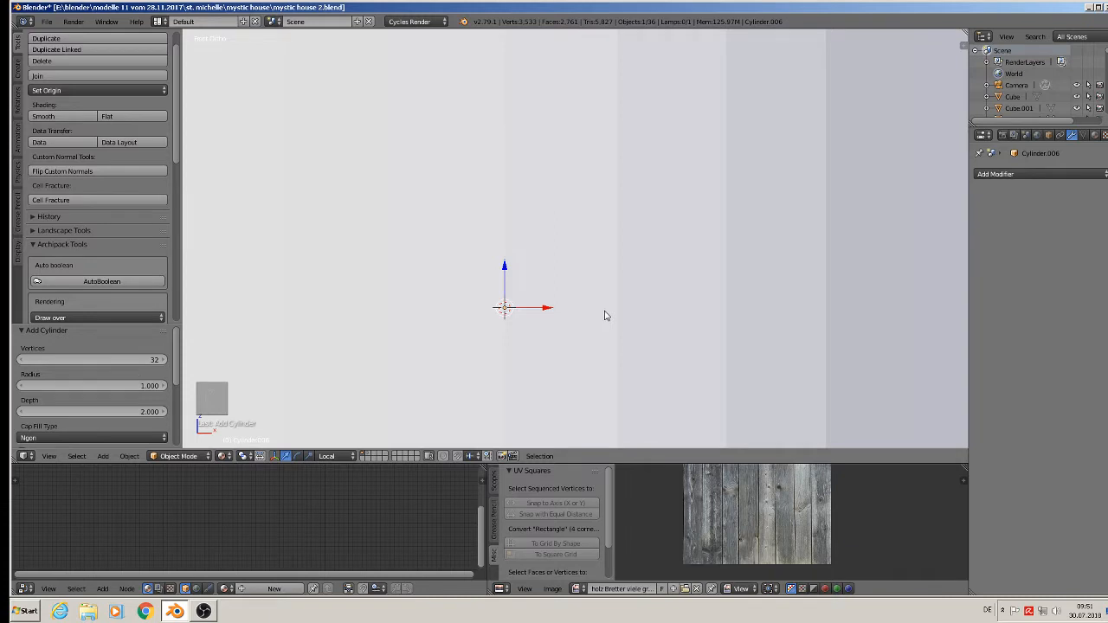
type("rx90")
key("Return")
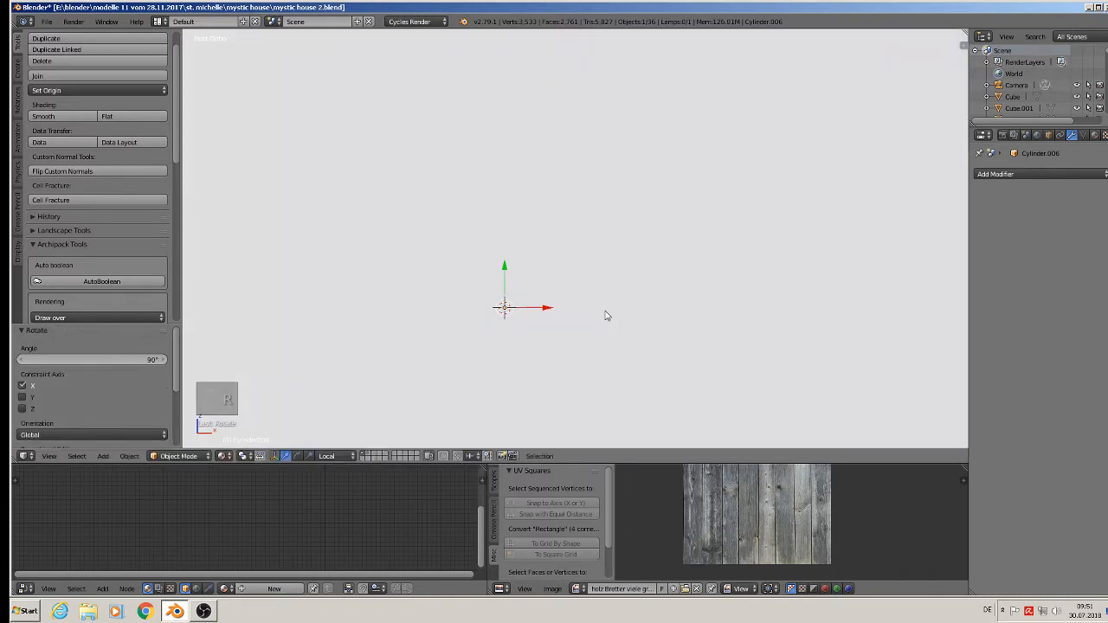
Scale the new cylinder to about 0.09 and shift it slightly along X to centre it on the tower.
key("s")
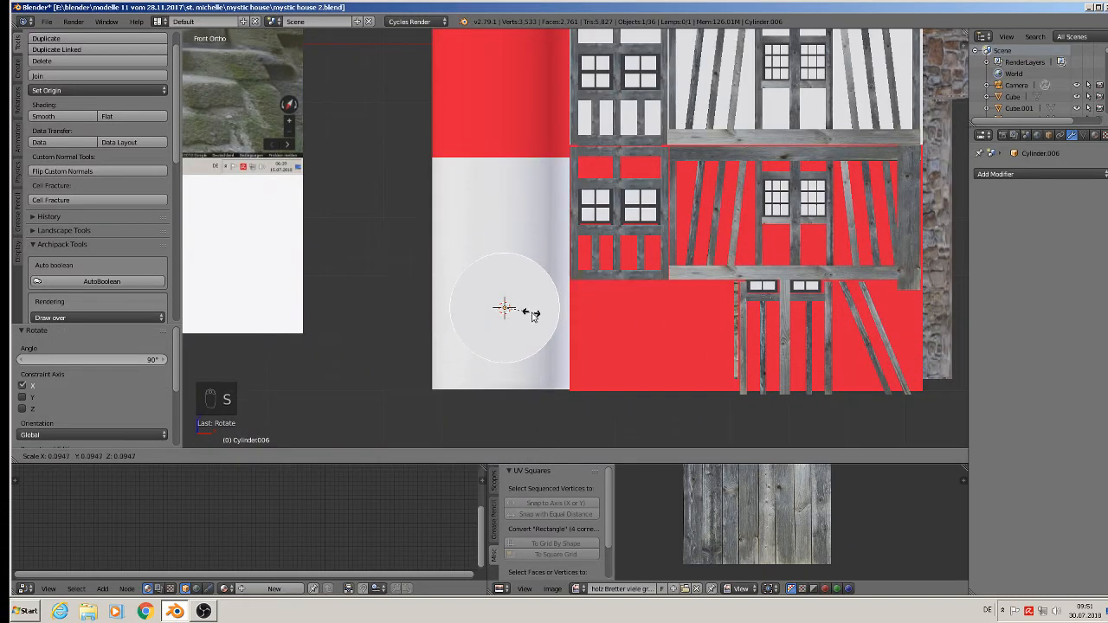
left_click(529, 312)
left_click_drag(551, 309, 544, 305)
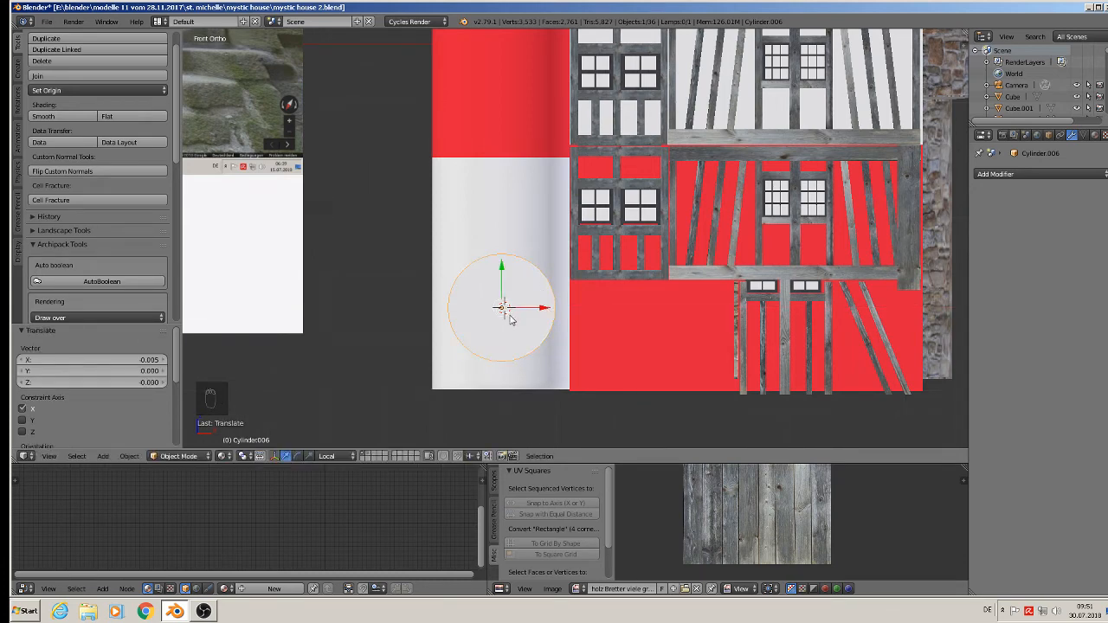
Delete the vertices of the cylinder's lower half in Edit Mode, keeping a half-round arch.
key("Tab")
key("a")
key("a")
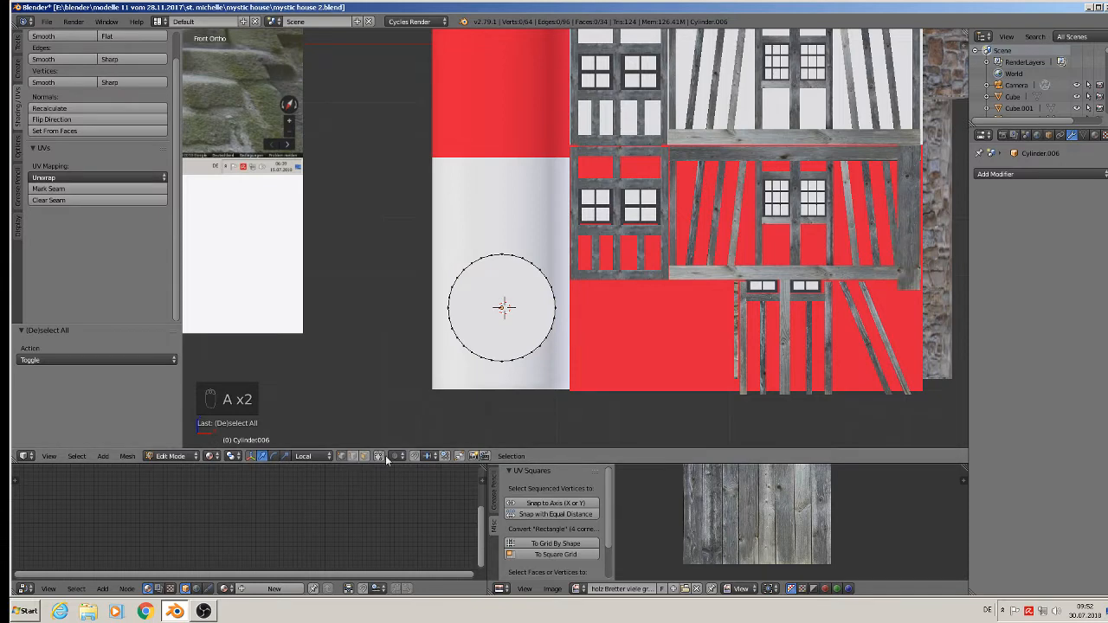
key("b")
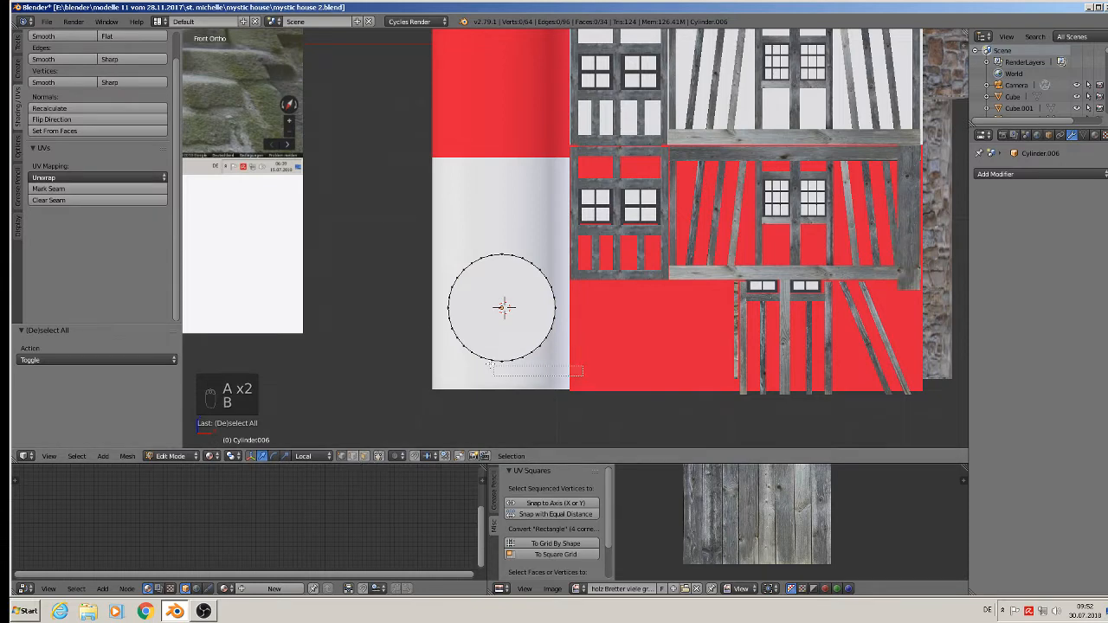
left_click_drag(583, 376, 424, 315)
key("x")
left_click(423, 313)
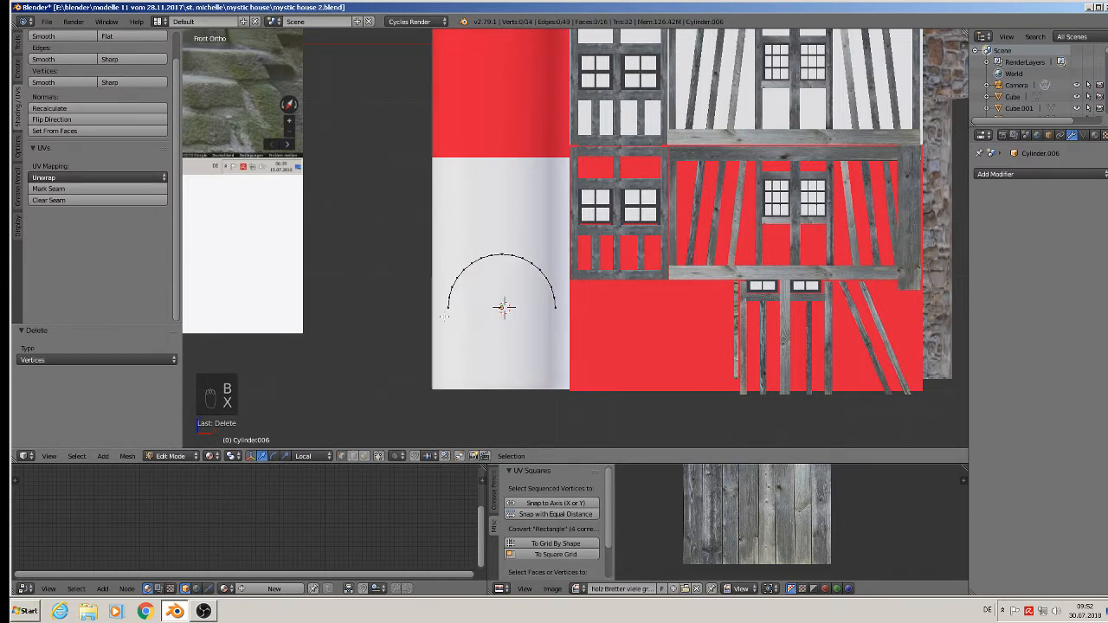
Extrude both lower side edges of the arch down past the tower base and fill the floor face between them.
middle_click_drag(423, 316, 380, 286)
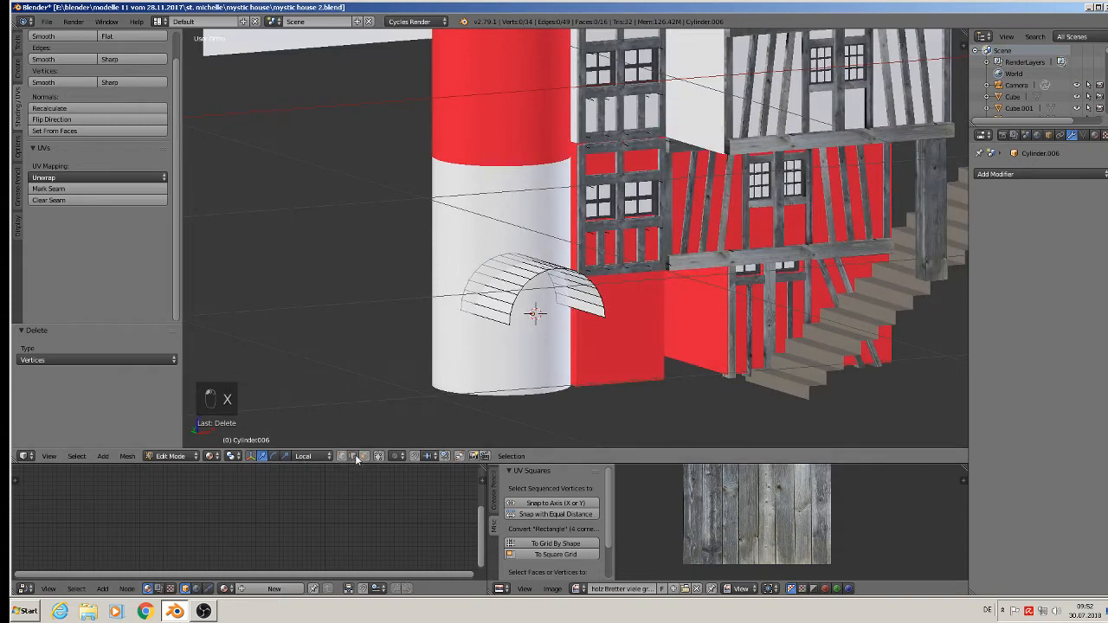
right_click(500, 322)
right_click(571, 312, "shift")
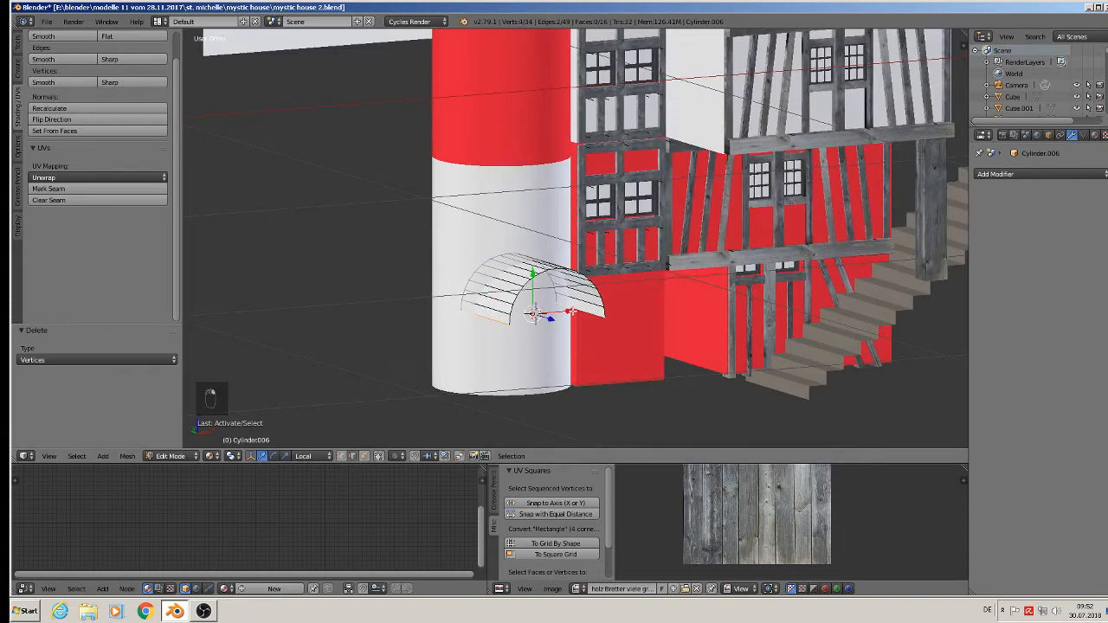
key("e")
left_click_drag(537, 259, 537, 364)
key("f")
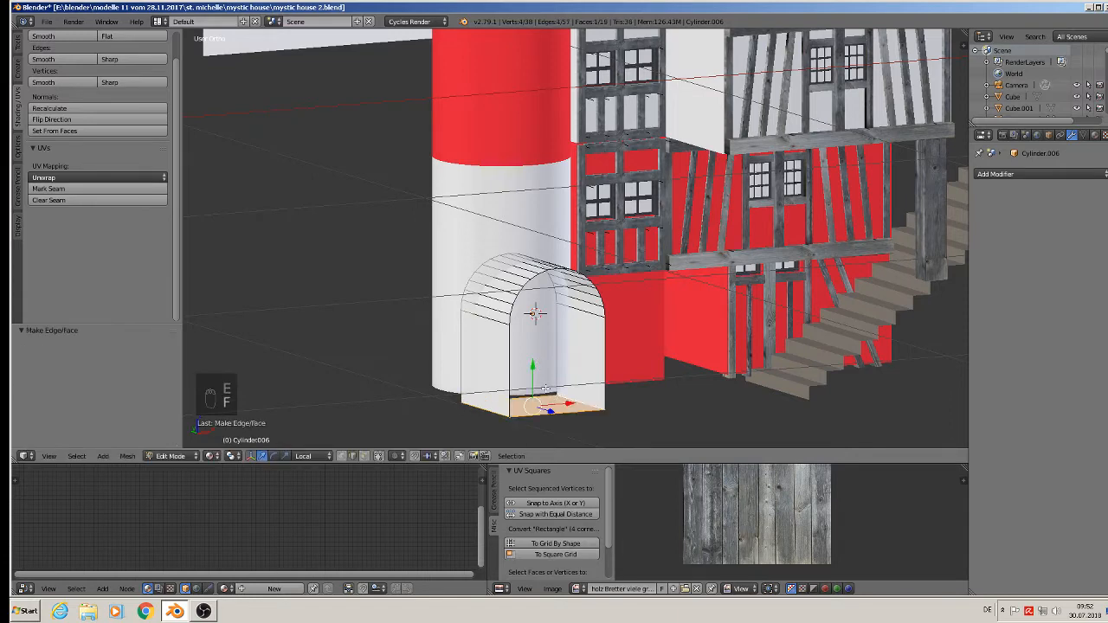
Fill the open back and front ends of the arch with faces and return to Object Mode.
right_click(456, 345, "alt")
key("f")
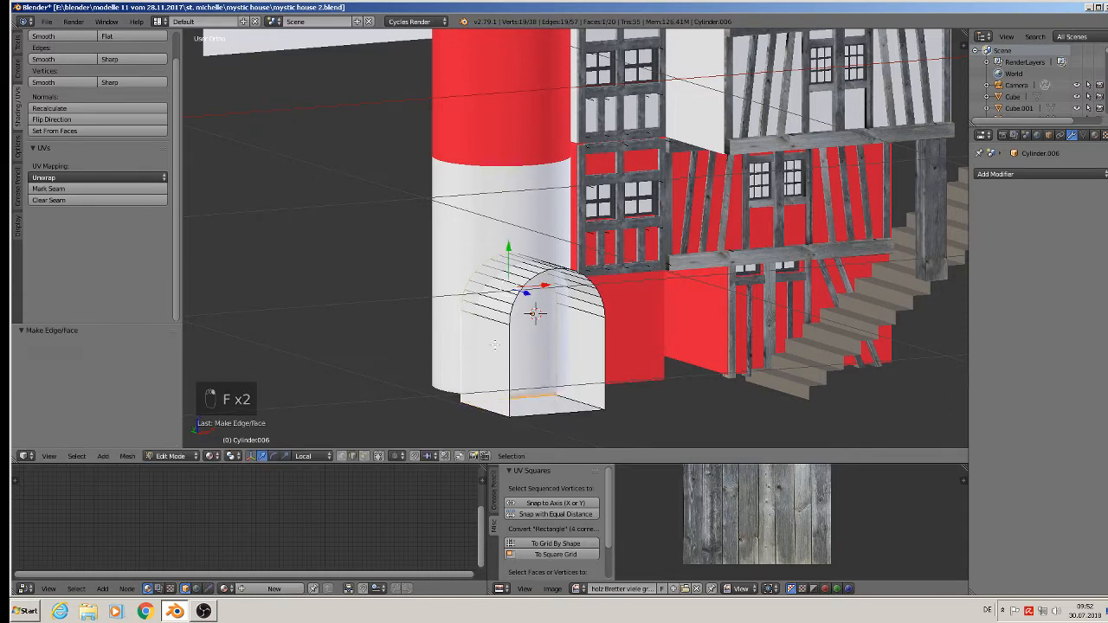
key("f")
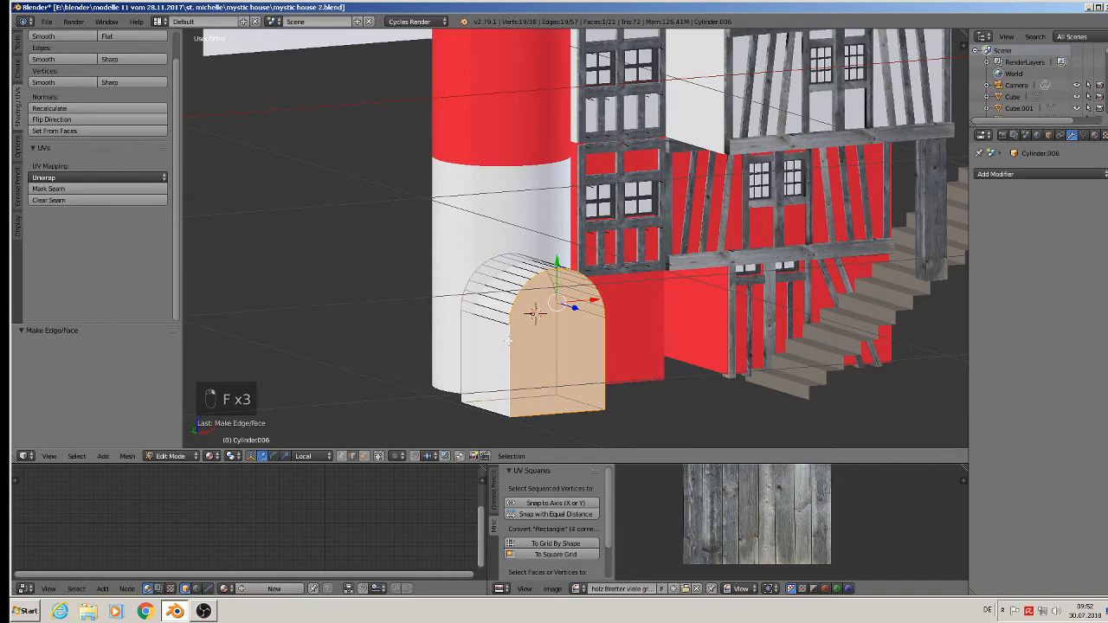
key("Tab")
Apply rotation and scale to the arched block and to the round tower.
middle_click_drag(567, 385, 528, 380, "alt")
middle_click_drag(498, 415, 540, 427)
left_click(131, 456)
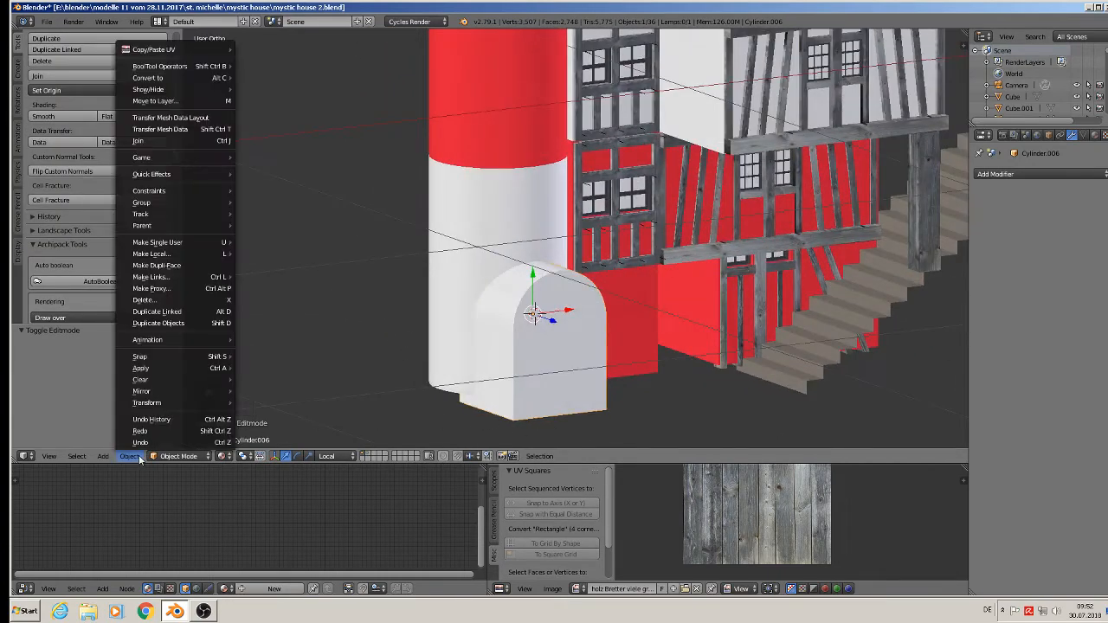
mouse_move(208, 369)
left_click(286, 403)
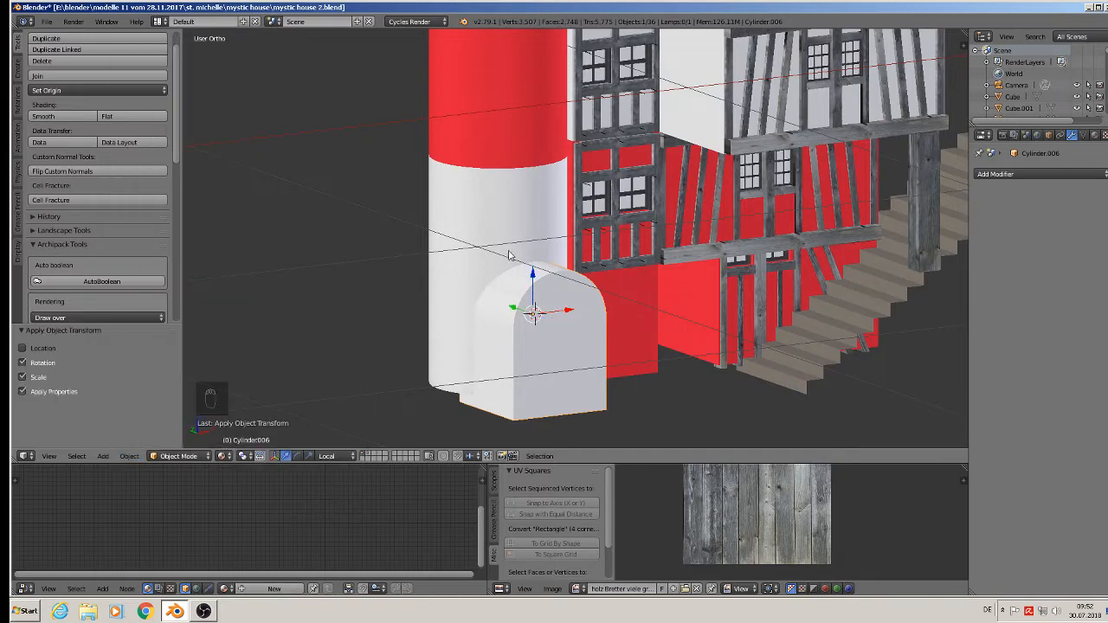
right_click(494, 228)
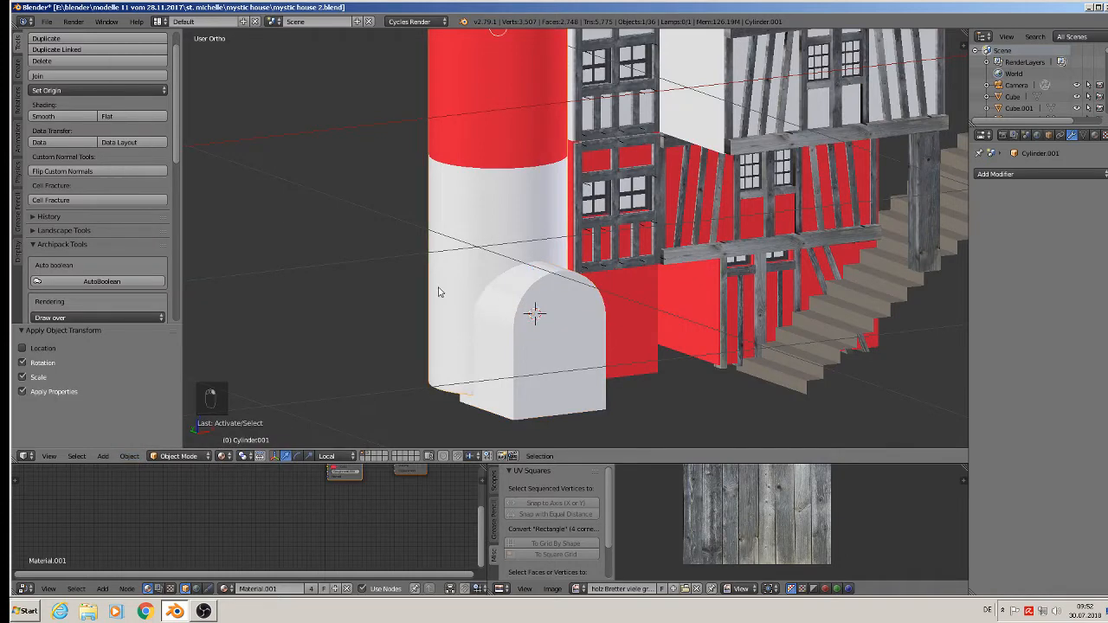
left_click(129, 456)
mouse_move(208, 368)
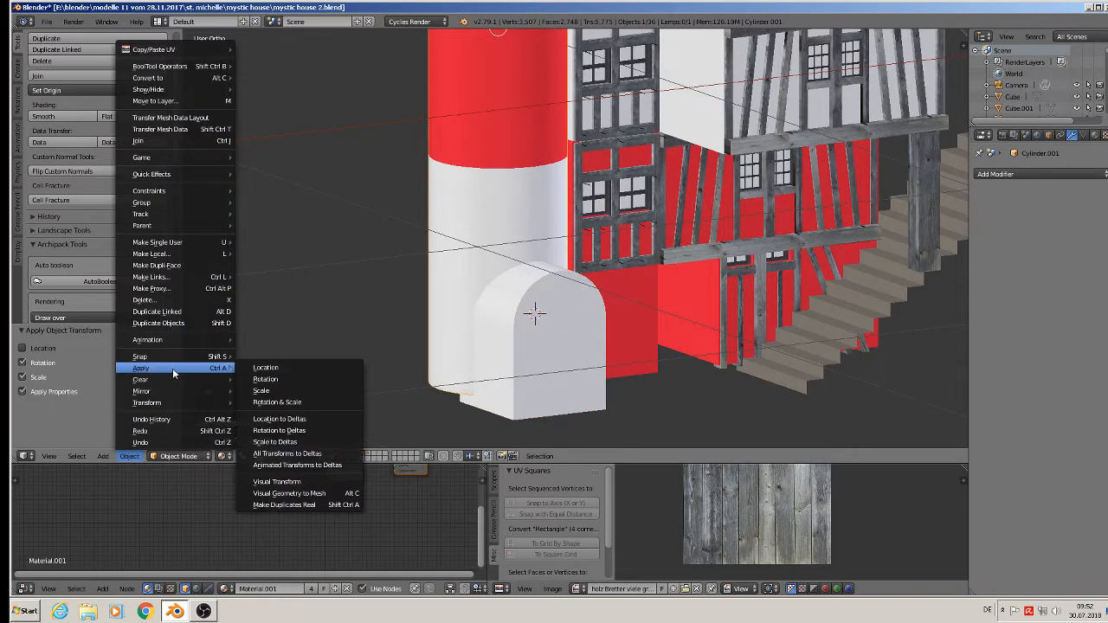
left_click(271, 403)
Cut the arched block Cylinder.006 out of the round tower with a Boolean modifier set to Difference, and apply the modifier.
right_click(509, 315)
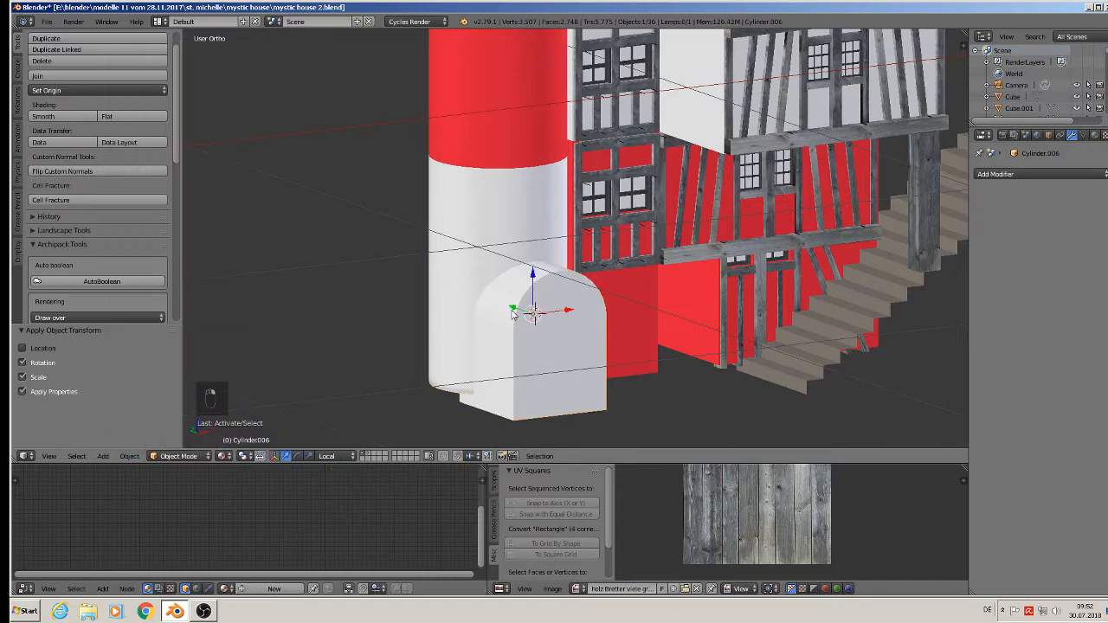
right_click(465, 305)
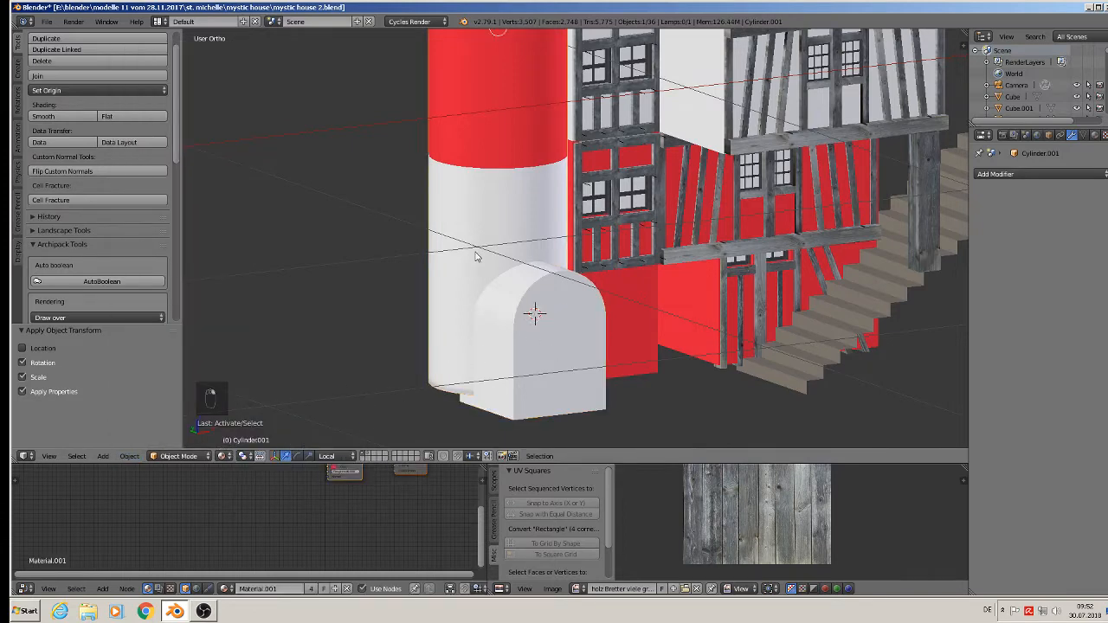
left_click(1049, 173)
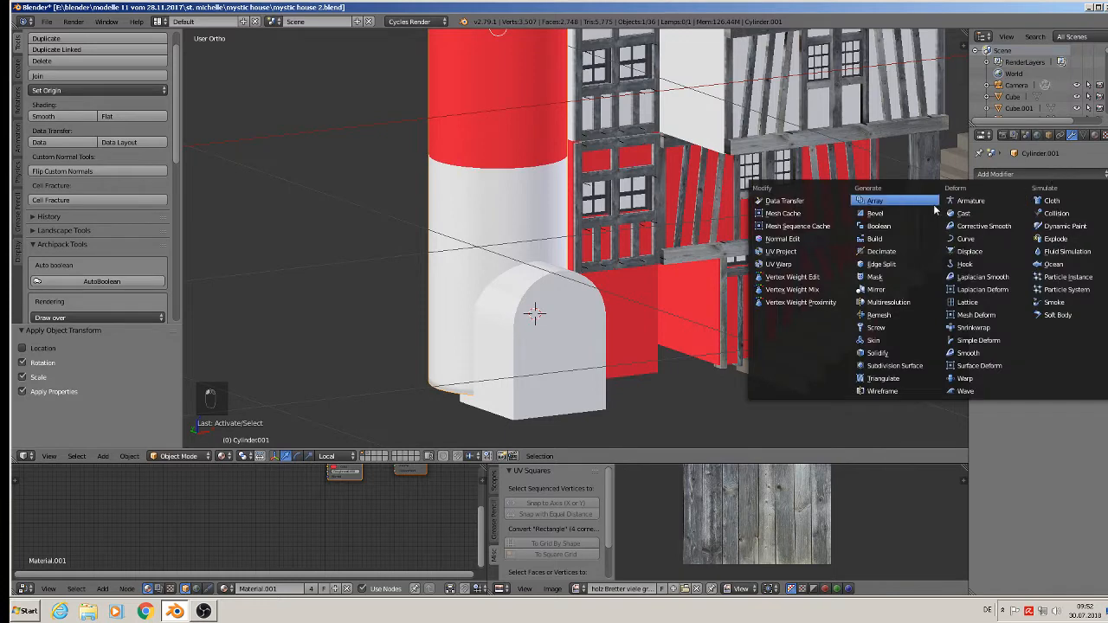
left_click(901, 228)
left_click(1069, 264)
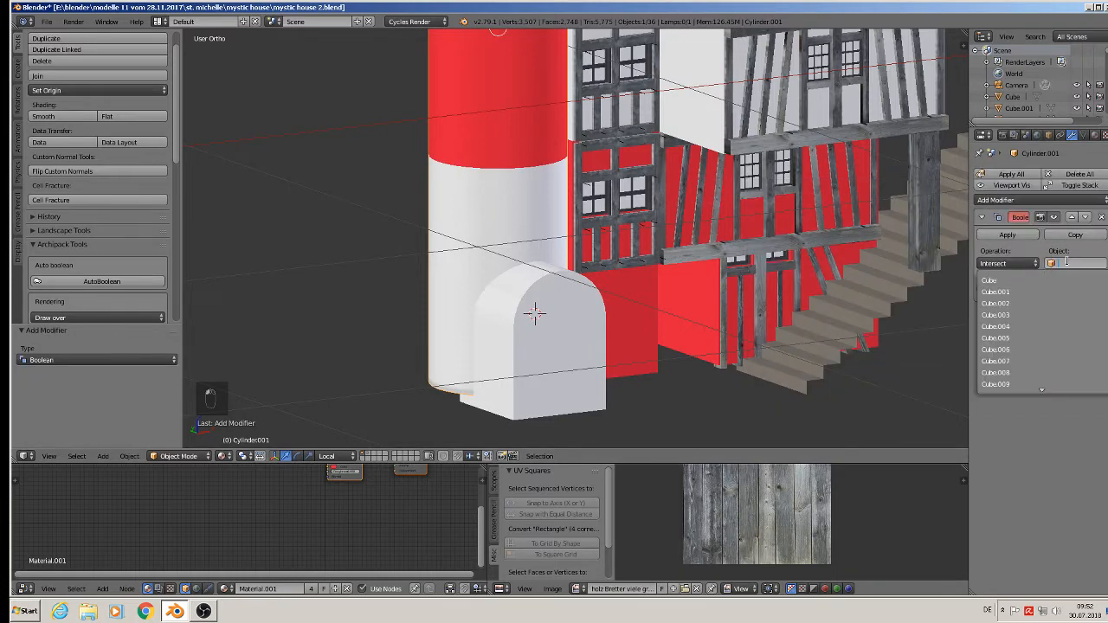
type("cy")
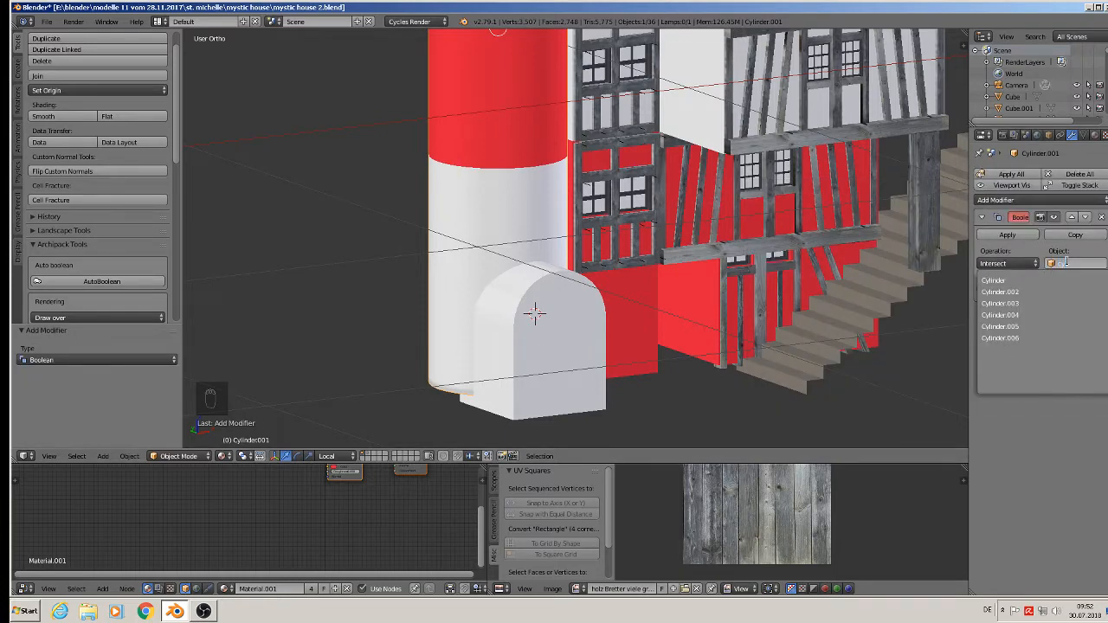
left_click(1046, 338)
left_click(1008, 263)
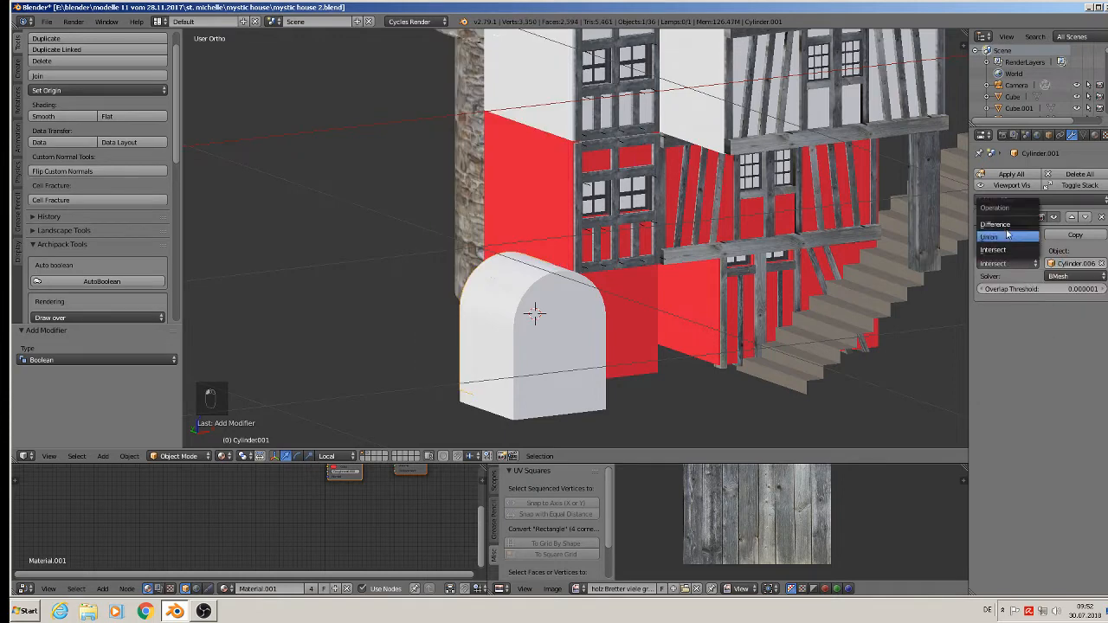
left_click(1009, 232)
left_click(1007, 235)
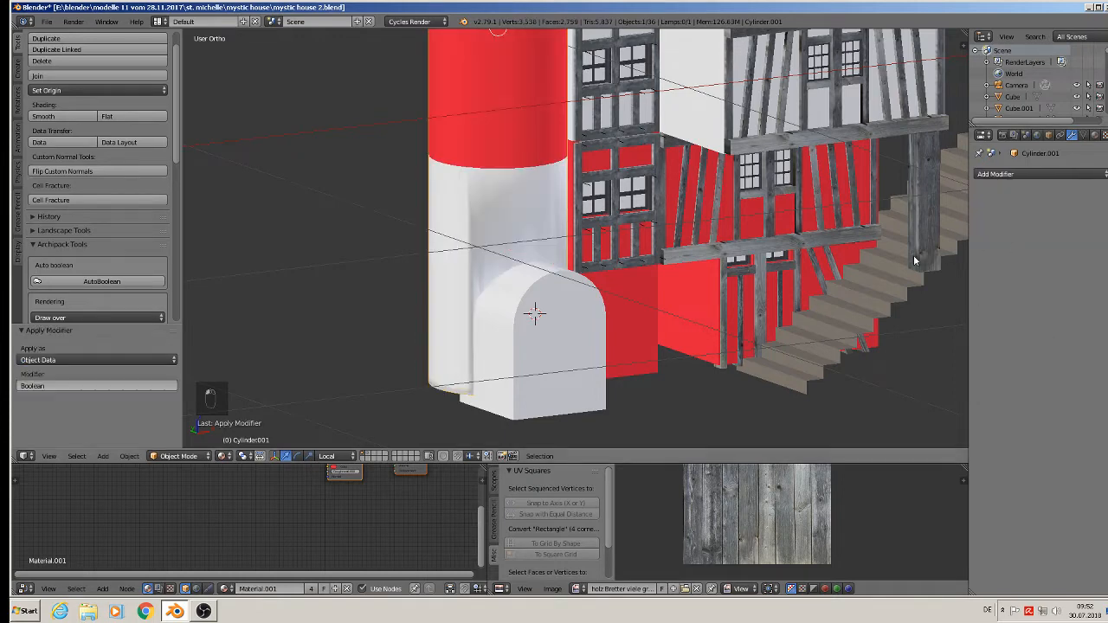
Move the arched block away from the tower along its X axis by -0.487.
right_click(535, 303)
right_click(543, 317)
left_click_drag(575, 308, 319, 324)
middle_click_drag(557, 306, 523, 305)
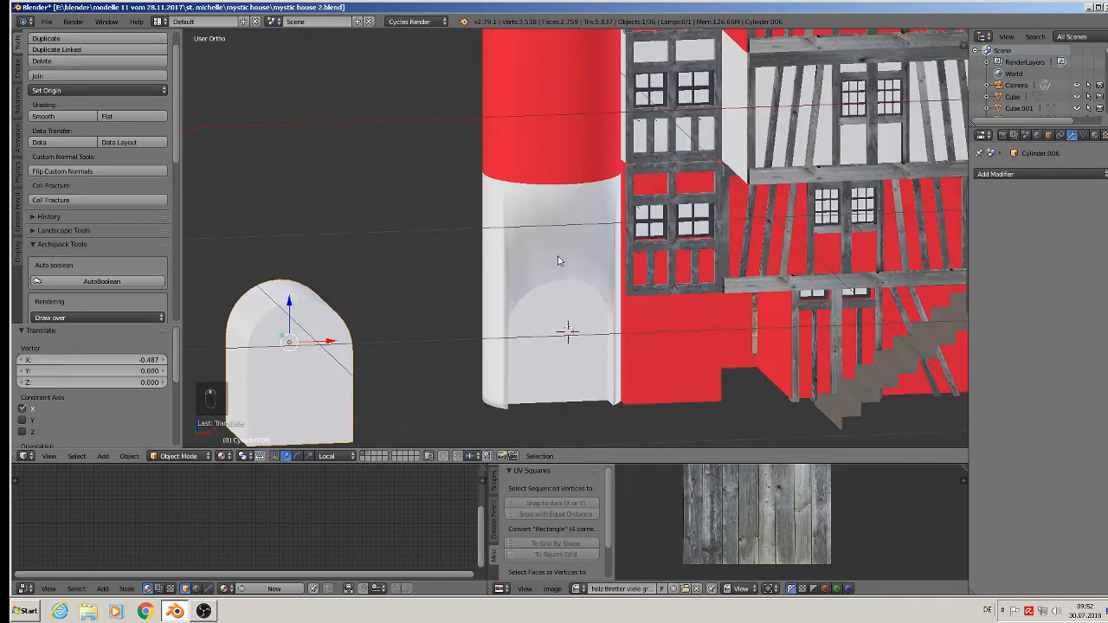
scroll(563, 326, "up", 2)
Delete the bottom edge of the flat face behind the tower's arched opening in Edit Mode and return to Object Mode.
key("Tab")
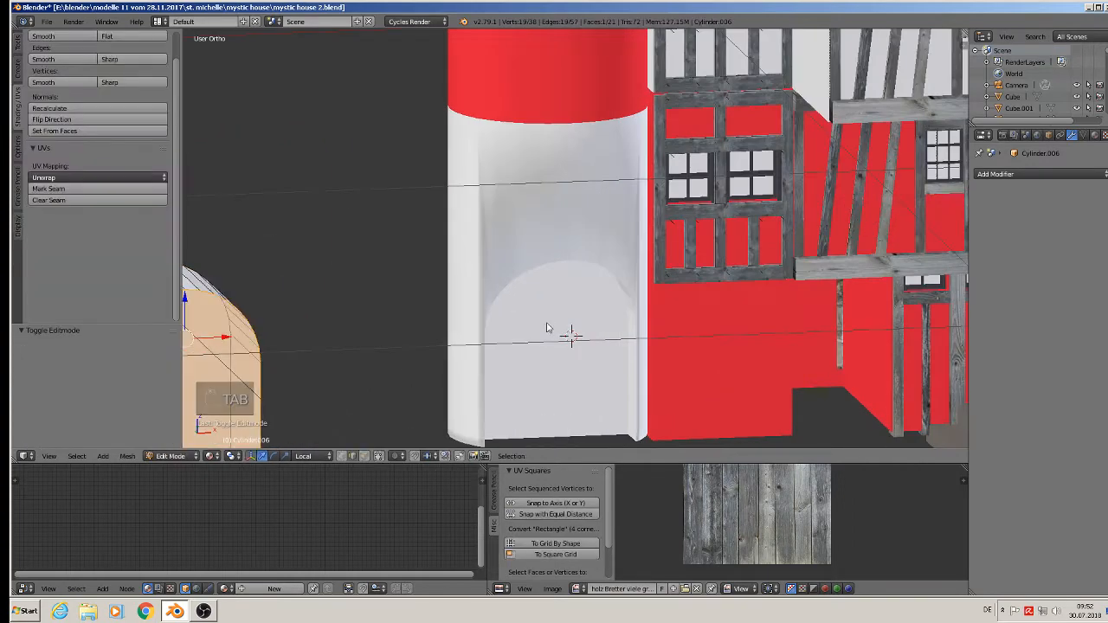
key("Tab")
right_click(547, 328)
key("Tab")
middle_click_drag(548, 328, 553, 365)
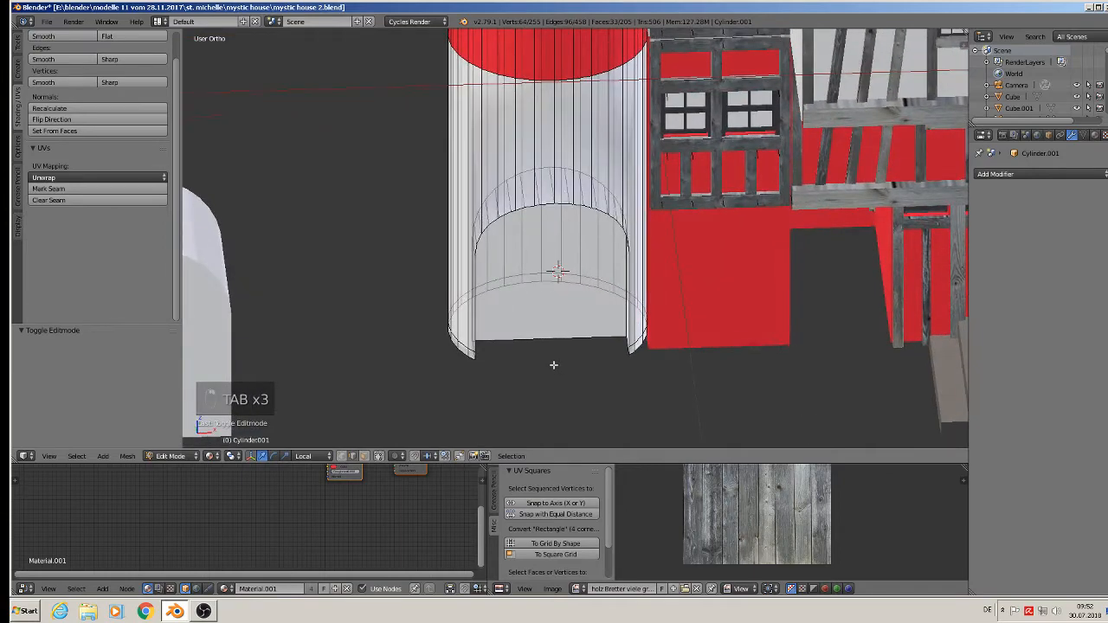
right_click(512, 347)
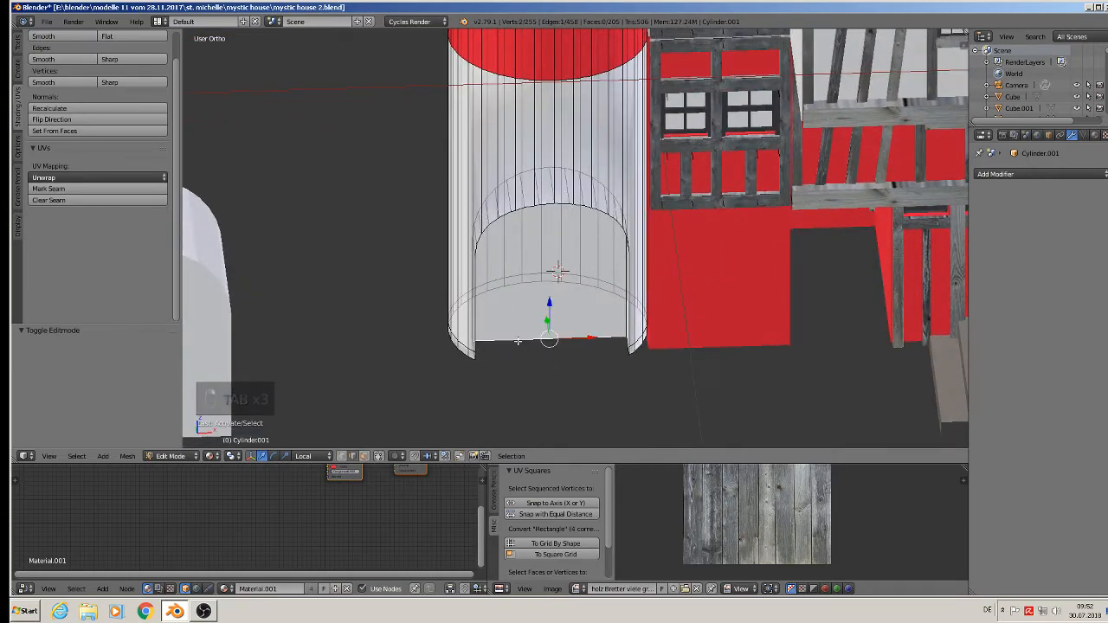
key("x")
left_click(512, 353)
middle_click_drag(545, 353, 586, 337)
key("Tab")
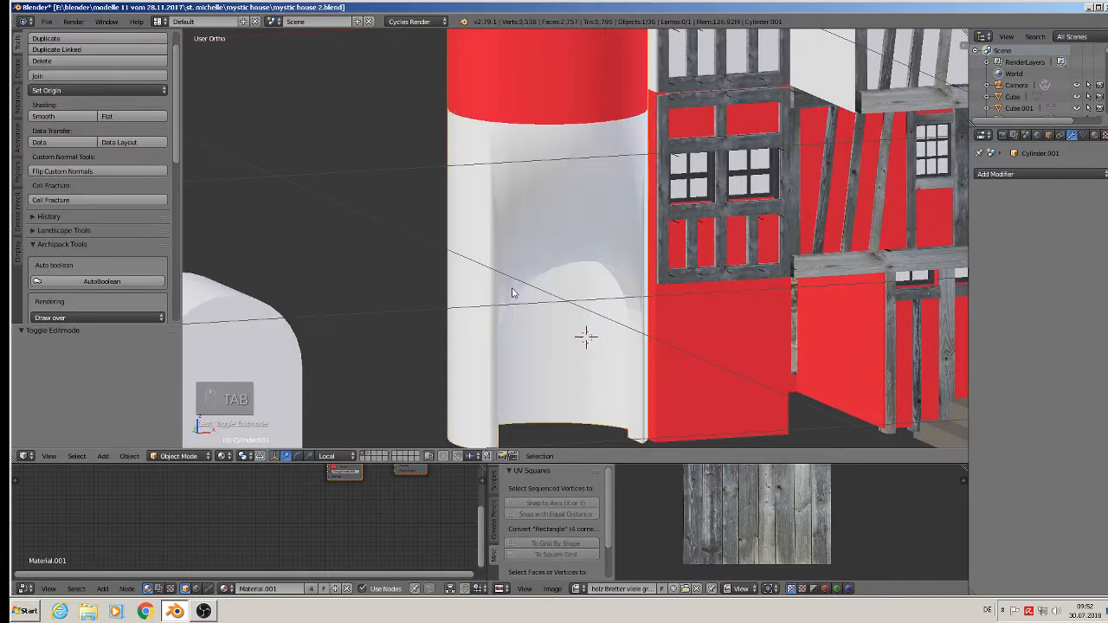
Add an Edge Split modifier to the round tower and set its shading to smooth.
key("Tab")
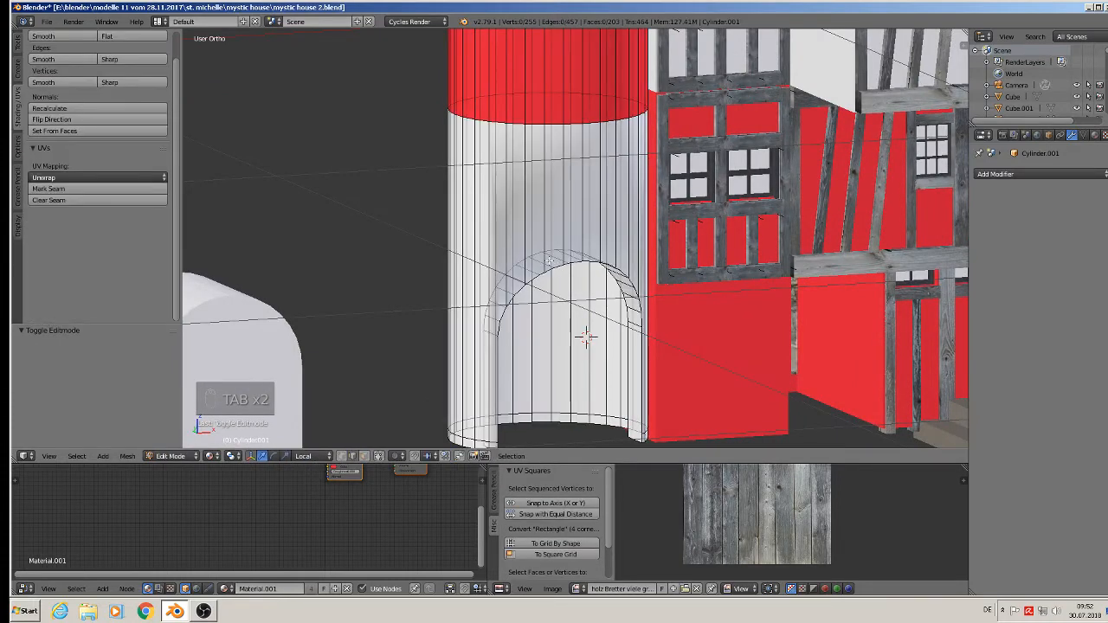
key("Tab")
left_click(1023, 175)
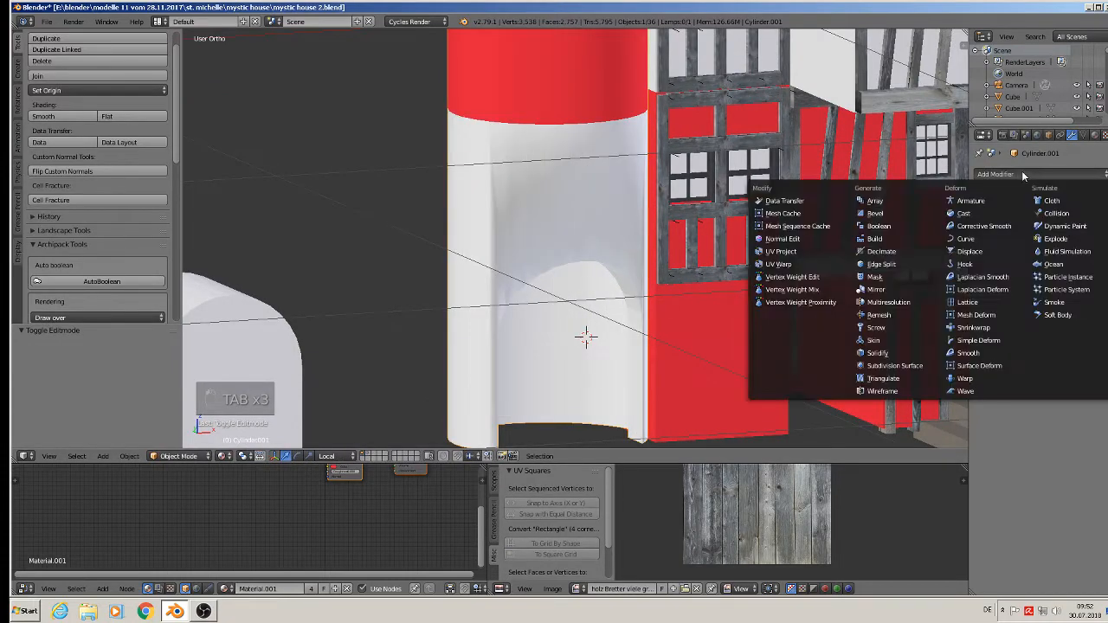
left_click(898, 271)
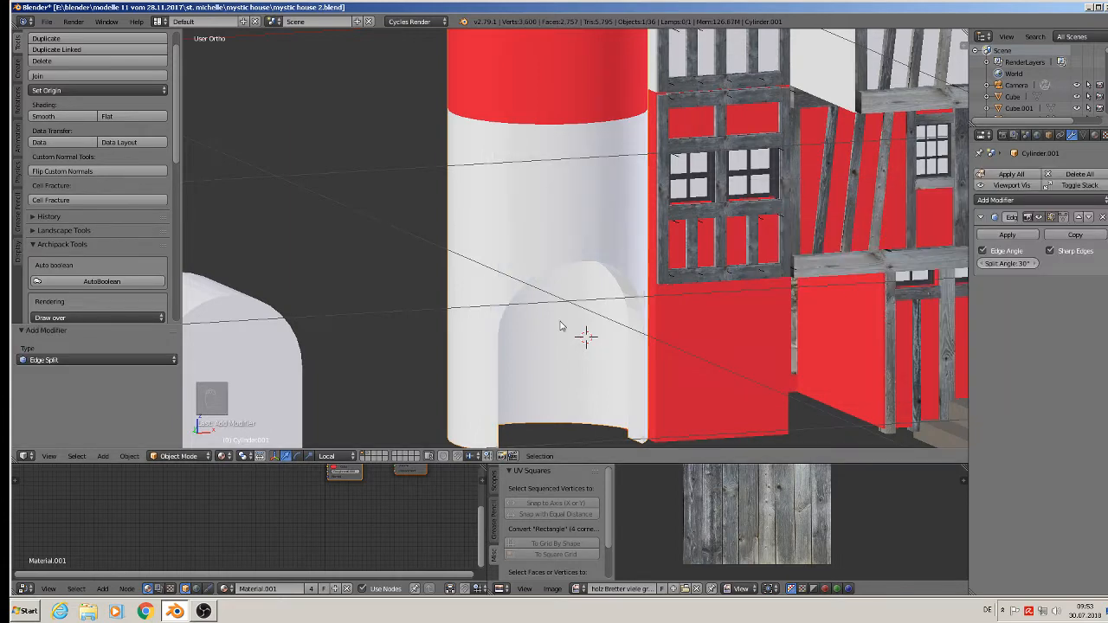
middle_click_drag(800, 310, 677, 309)
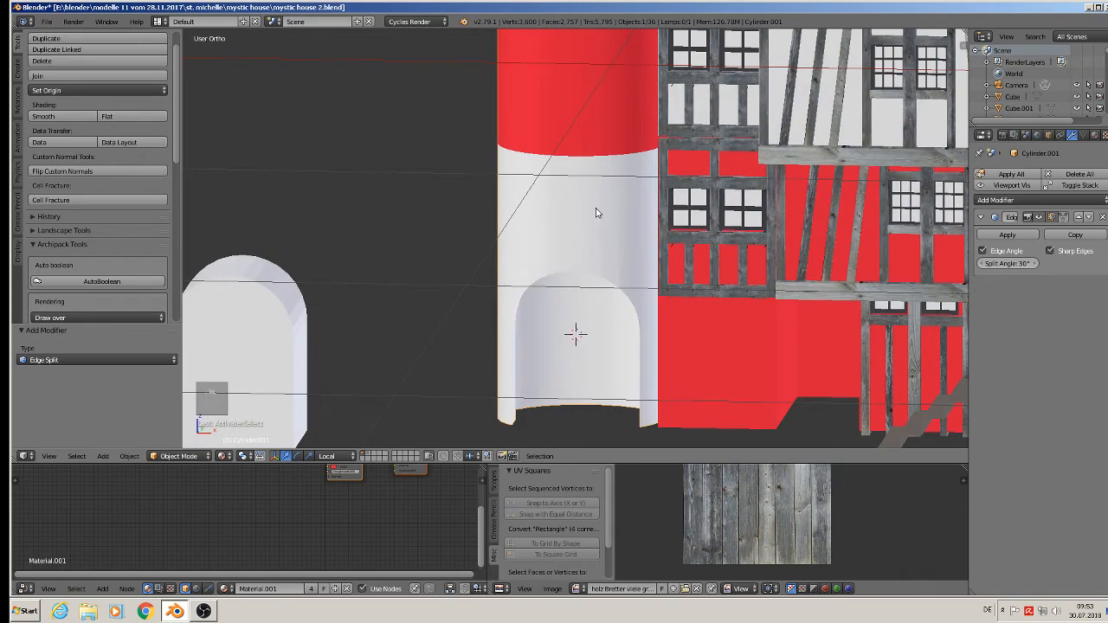
left_click(61, 116)
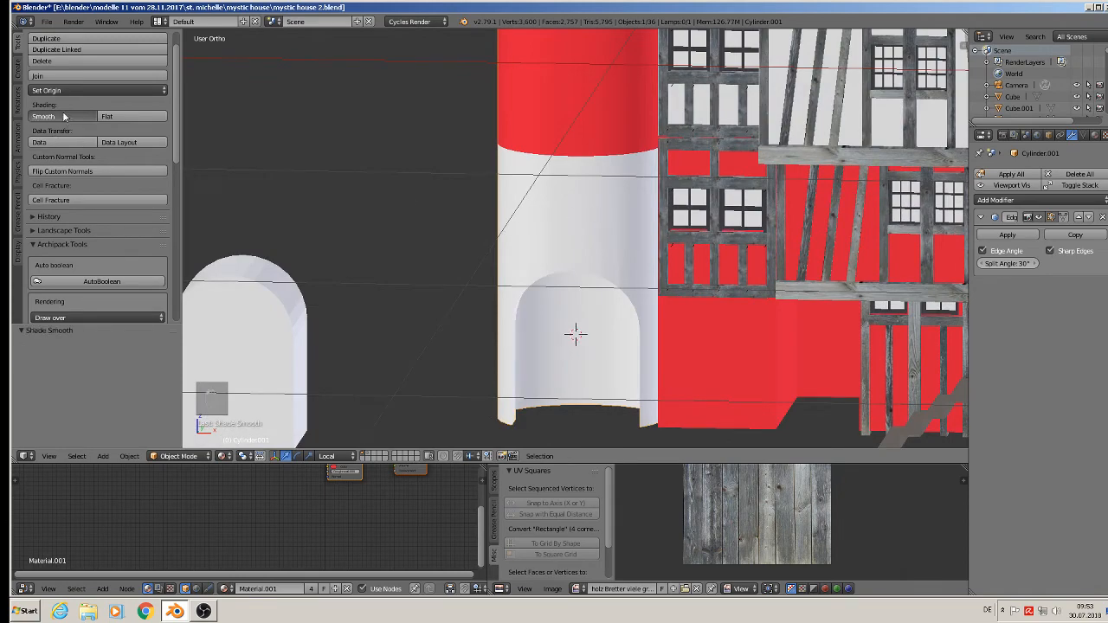
Move the arched cutter block to layer 2.
middle_click_drag(559, 269, 473, 354)
right_click(458, 337)
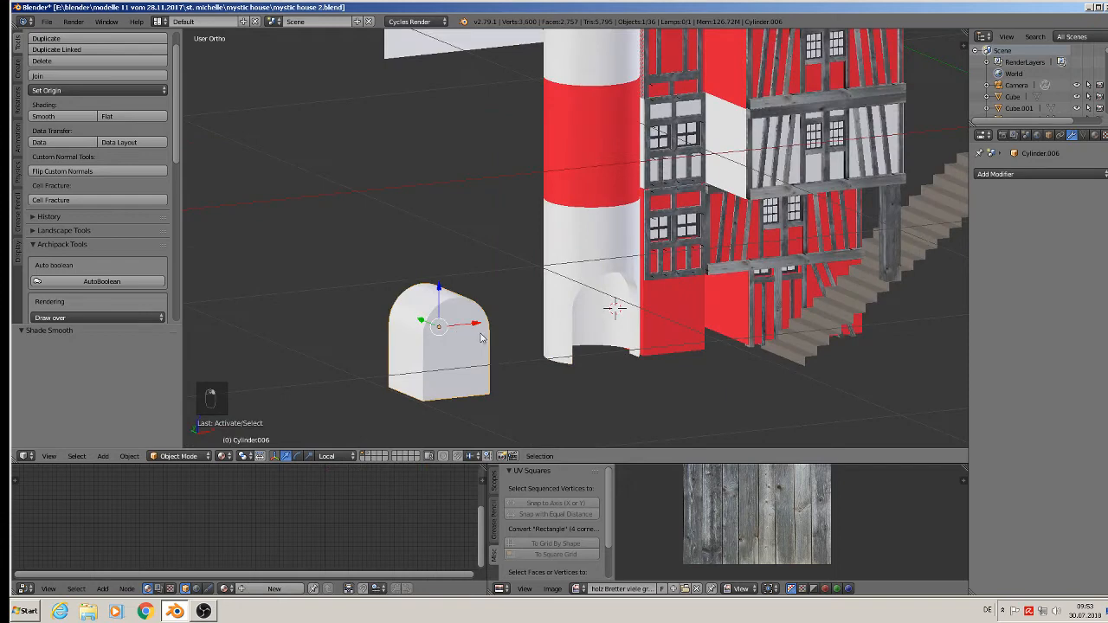
key("m")
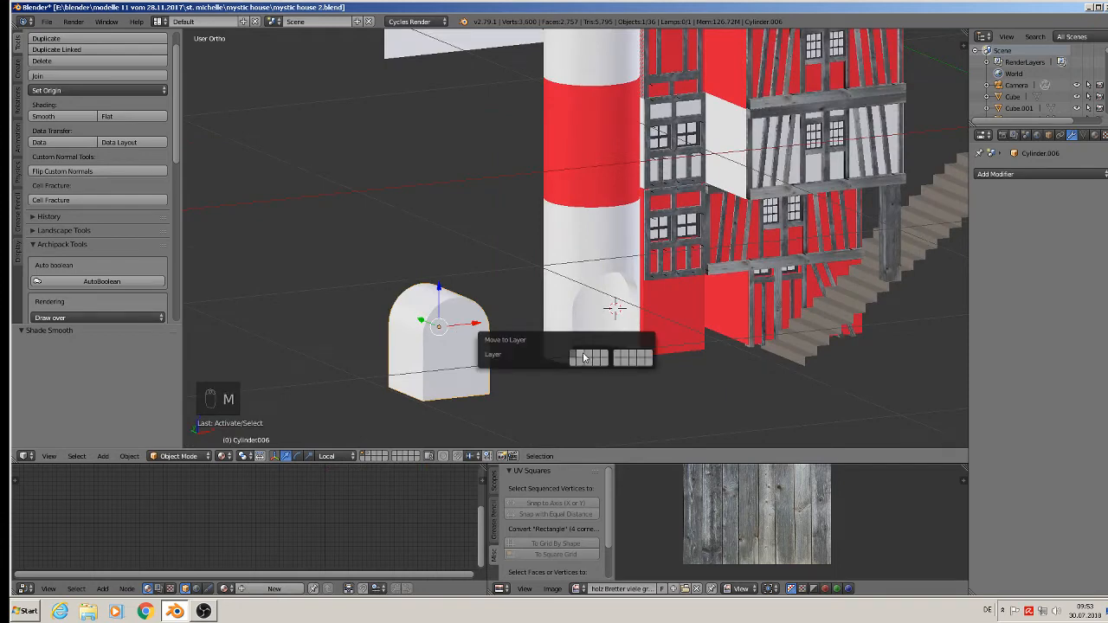
left_click(584, 357)
Save the blend file under its existing name.
middle_click_drag(715, 288, 571, 349)
scroll(805, 111, "up", 4)
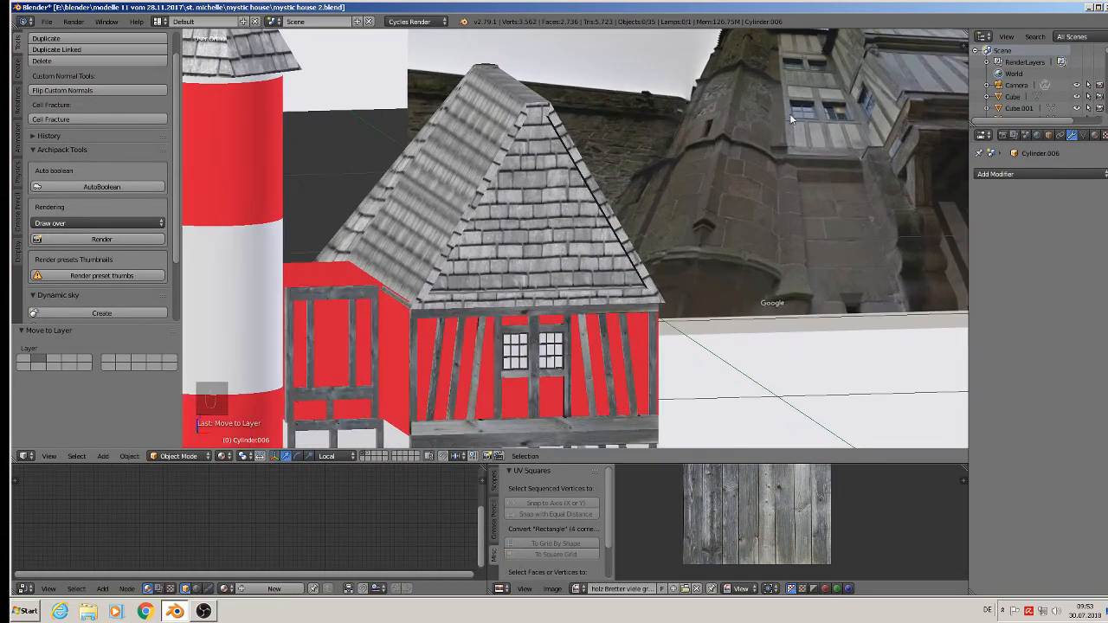
middle_click_drag(777, 134, 710, 149)
scroll(710, 148, "down", 3)
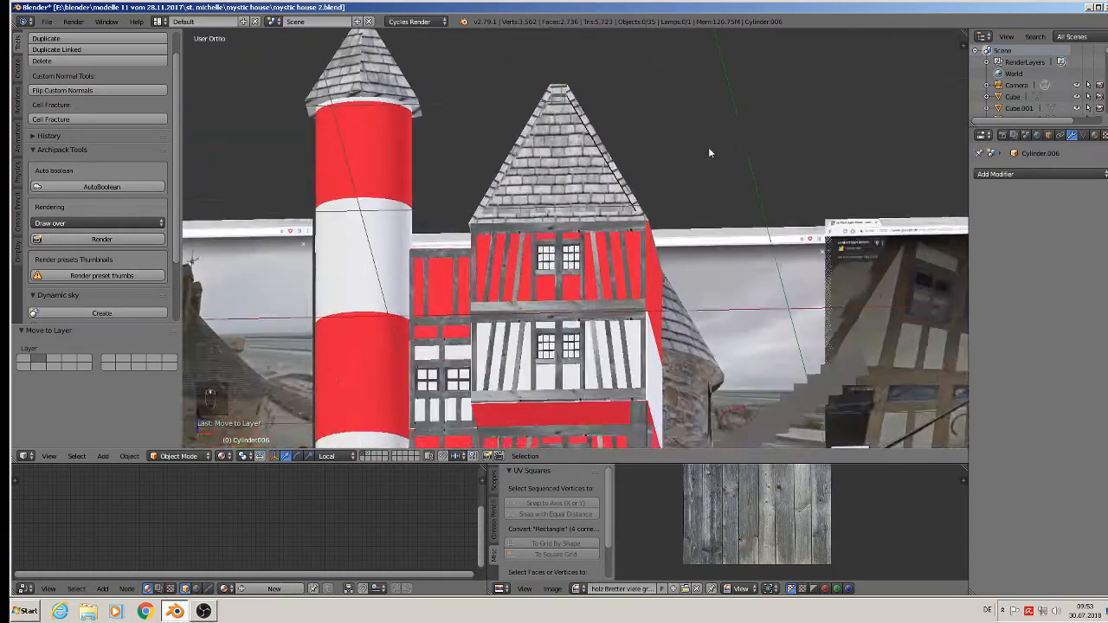
left_click(46, 22)
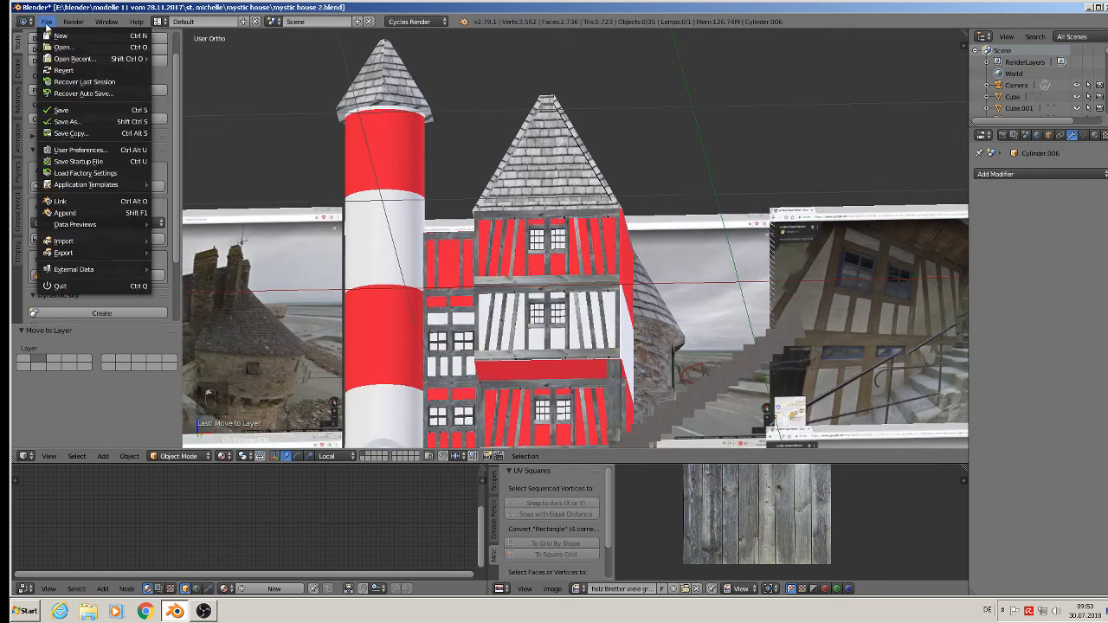
left_click(77, 110)
Examine the reference photos for the round tower's stone ledges and the shape of its base around the arched entrance.
scroll(582, 161, "down", 3)
middle_click_drag(776, 186, 625, 58, "shift")
scroll(485, 236, "up", 3)
scroll(494, 232, "down", 1)
scroll(625, 57, "up", 3)
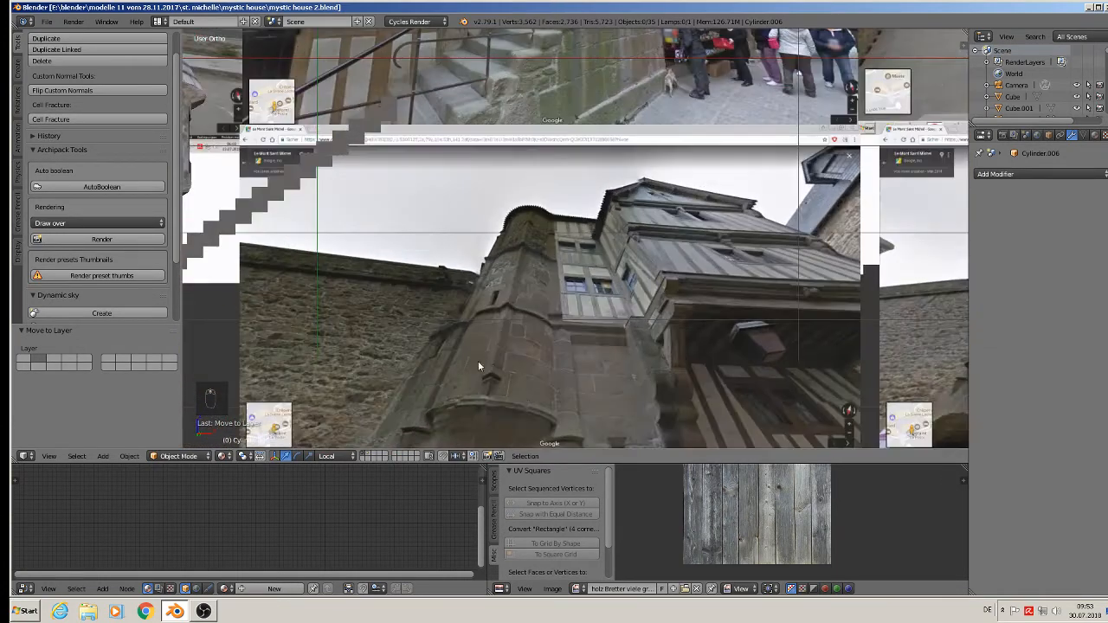
scroll(546, 196, "up", 4)
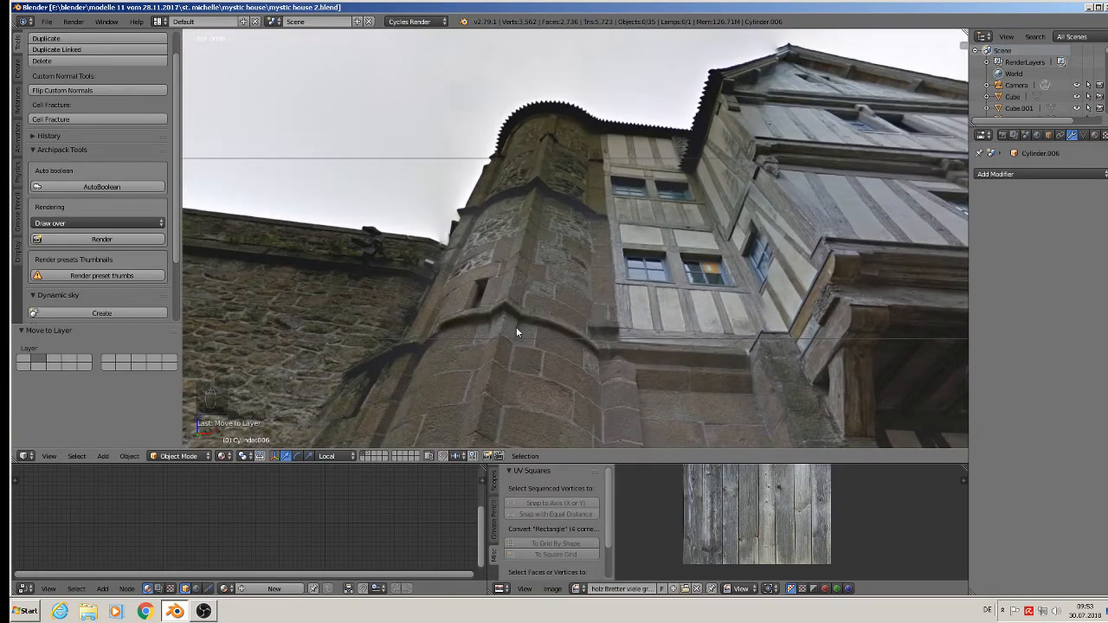
scroll(516, 326, "down", 7)
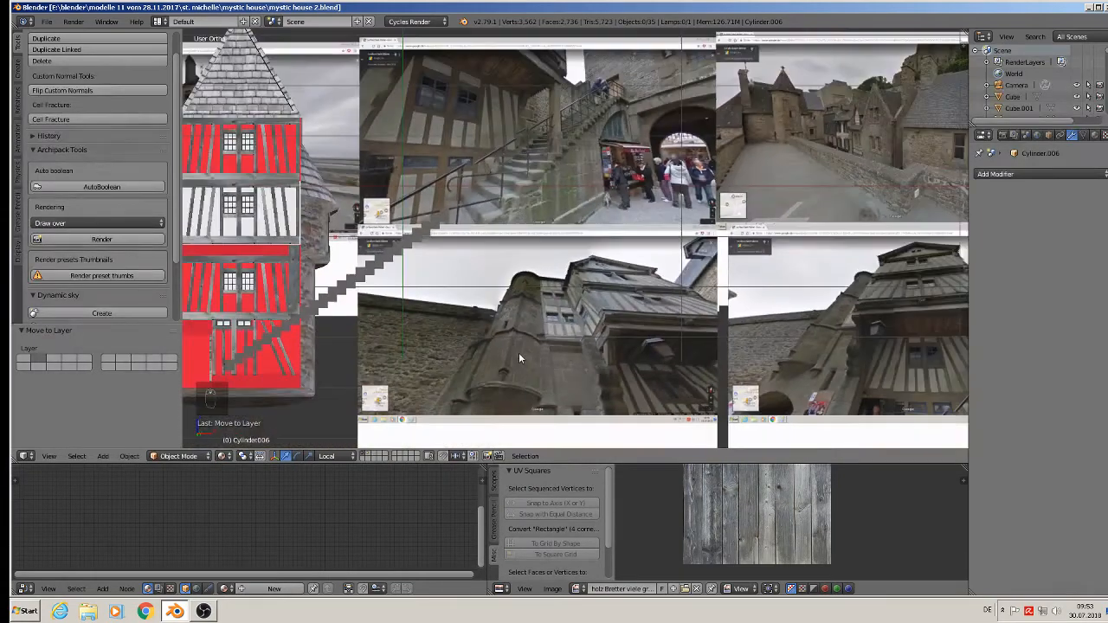
middle_click_drag(522, 356, 656, 253, "shift")
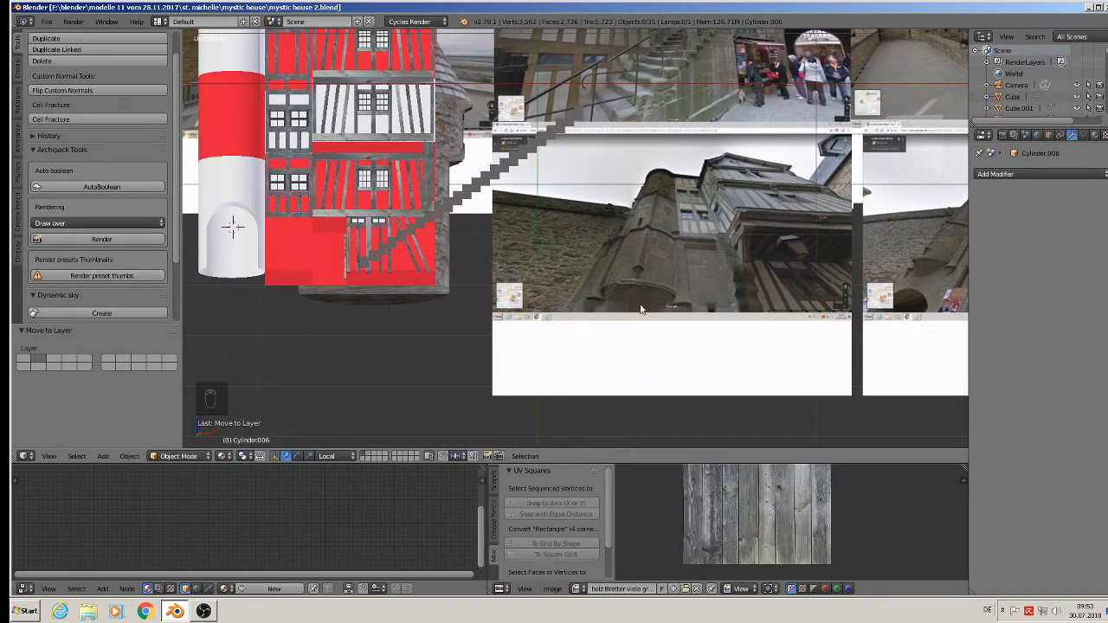
scroll(644, 307, "down", 2)
middle_click_drag(499, 304, 841, 254, "shift")
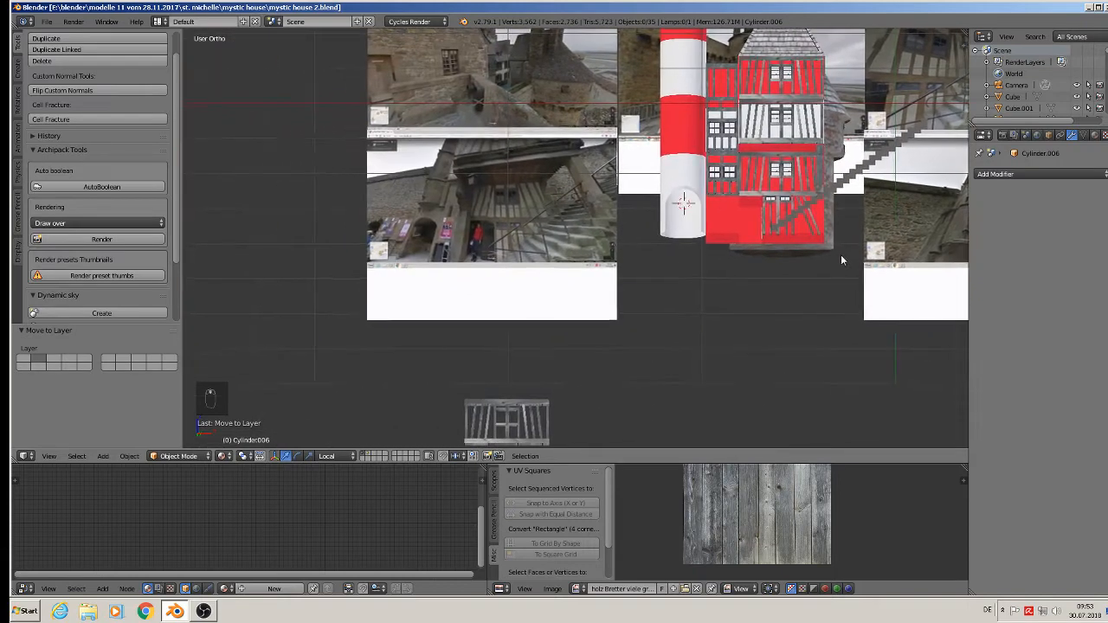
scroll(500, 222, "up", 4)
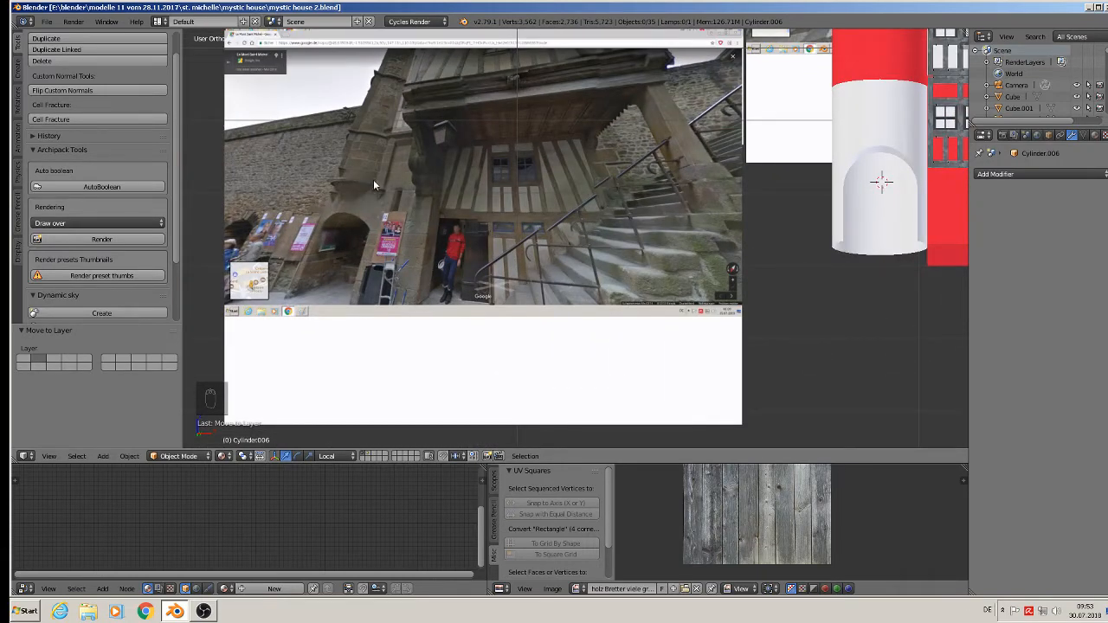
middle_click_drag(381, 184, 380, 201, "shift")
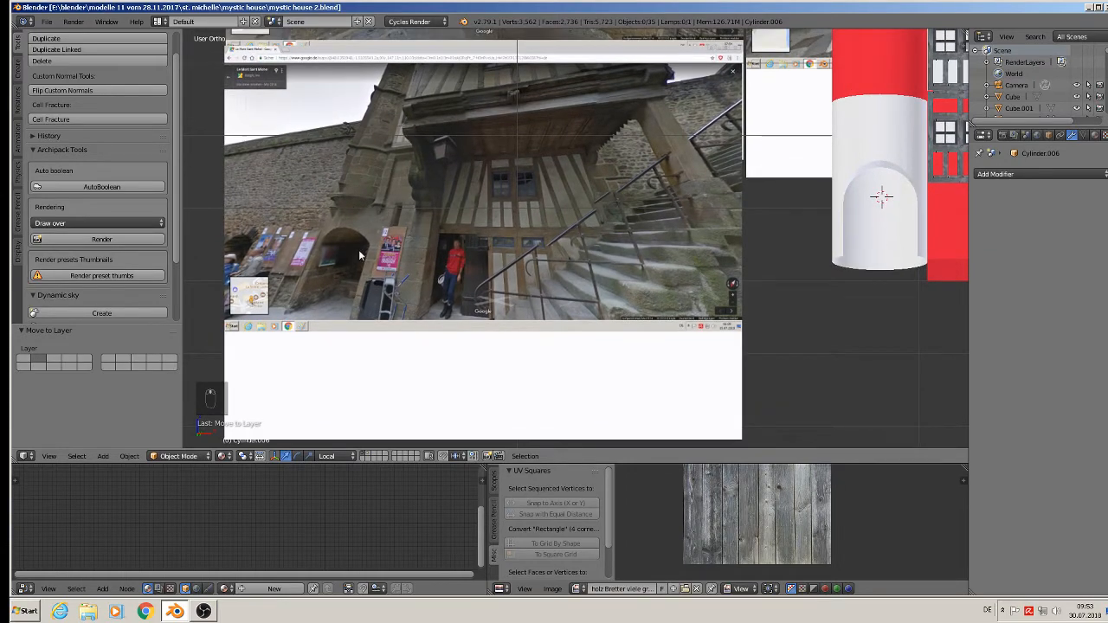
scroll(357, 202, "down", 3)
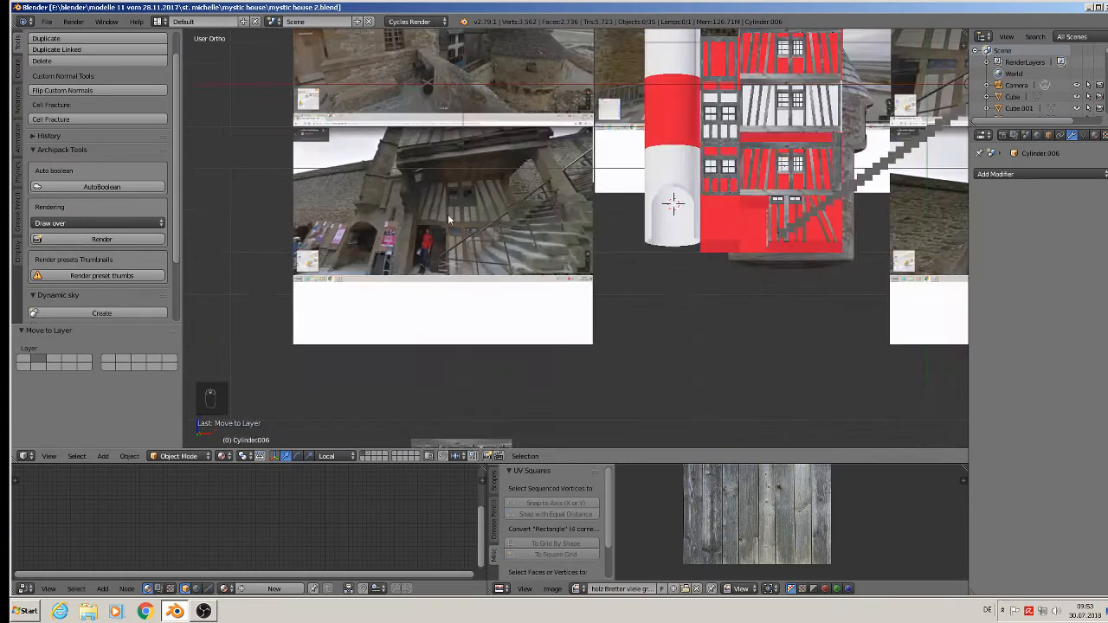
middle_click_drag(732, 231, 558, 339, "shift")
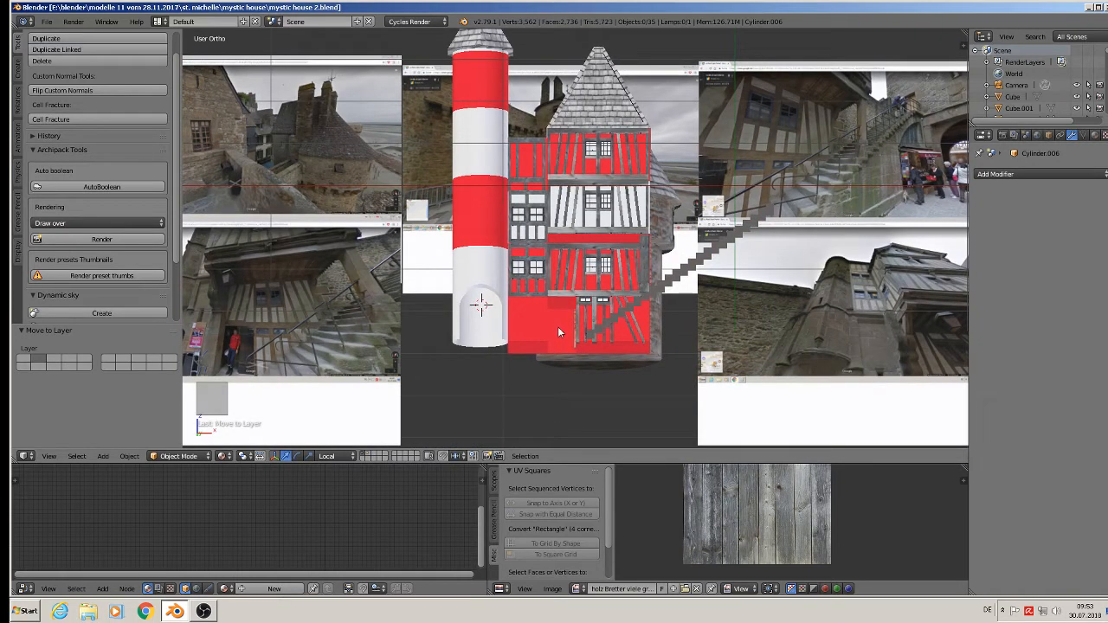
Place the 3D cursor on the round tower just above the entrance arch, add a cube there and scale it to about 0.027.
left_click(481, 262)
left_click(103, 457)
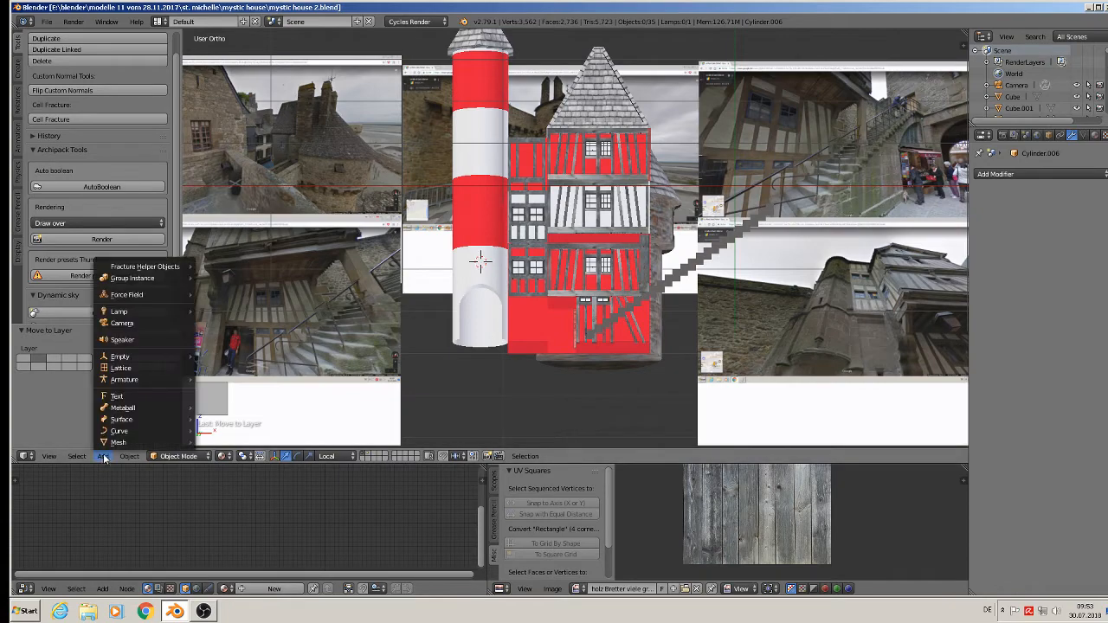
mouse_move(127, 439)
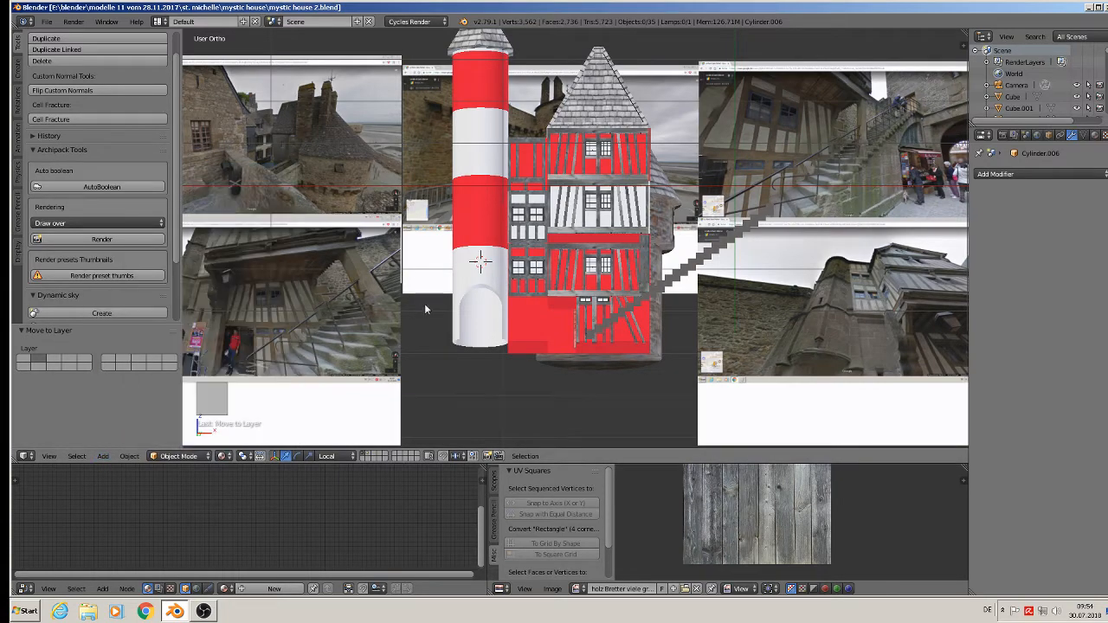
scroll(426, 309, "down", 6)
scroll(568, 327, "up", 4)
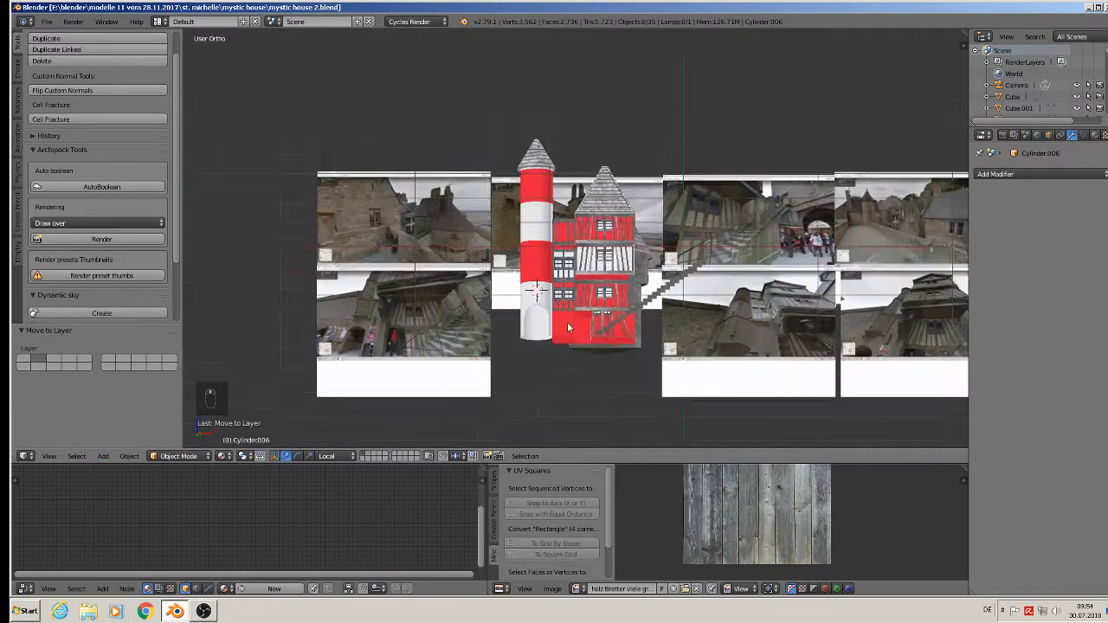
scroll(569, 328, "up", 3)
left_click(103, 456)
mouse_move(124, 442)
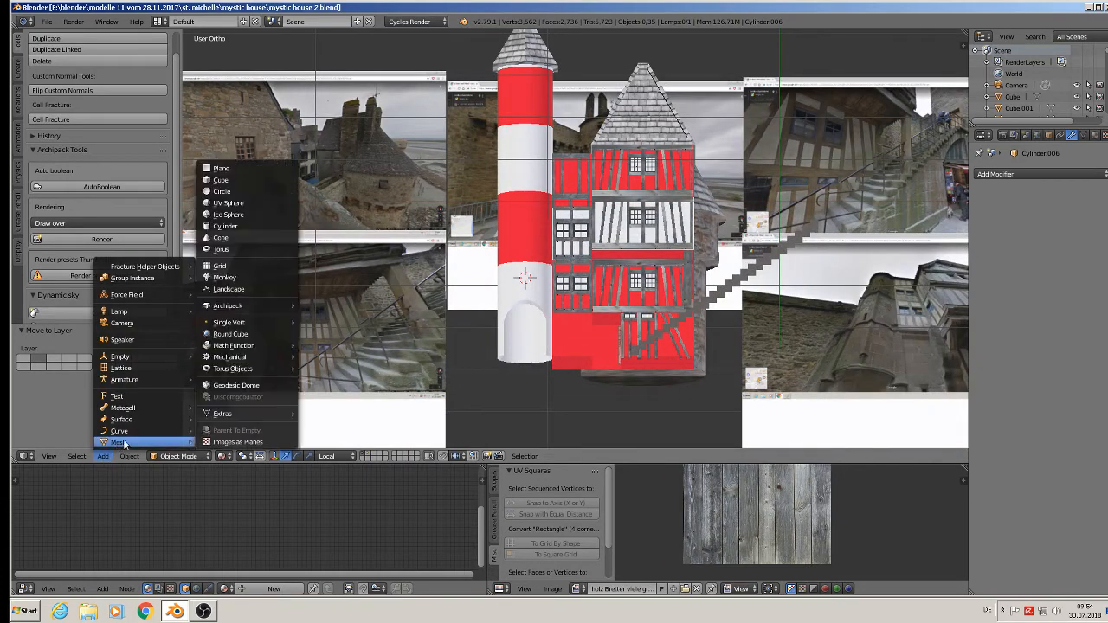
left_click(291, 181)
key("s")
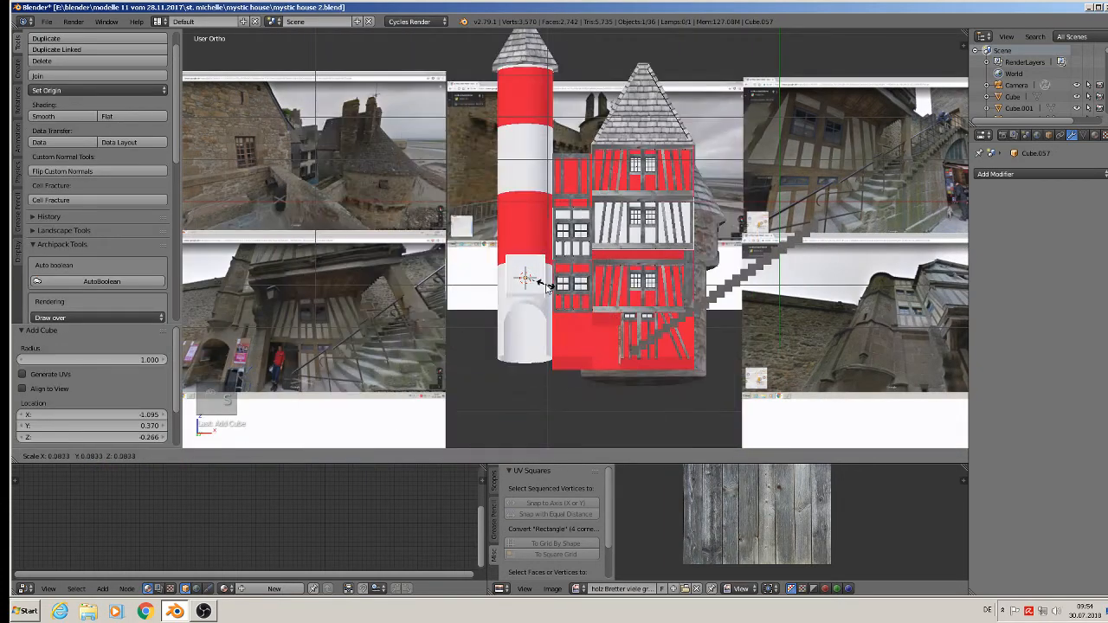
left_click(536, 283)
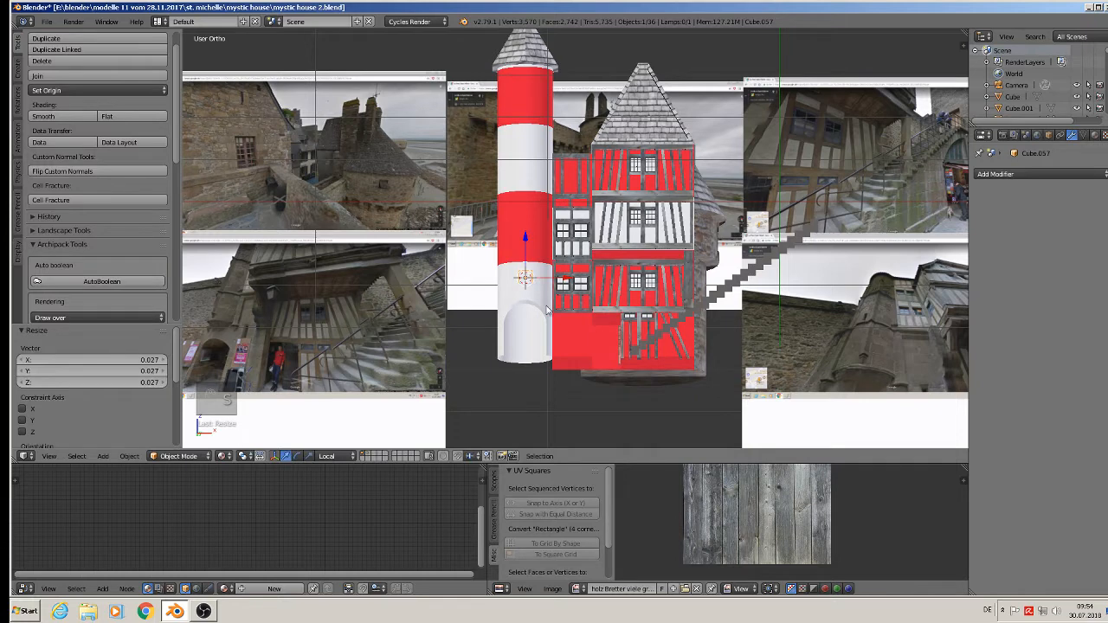
Stretch the small cube along Z by about 19 into a tall strip and raise it about 0.422 above the arch.
key("s")
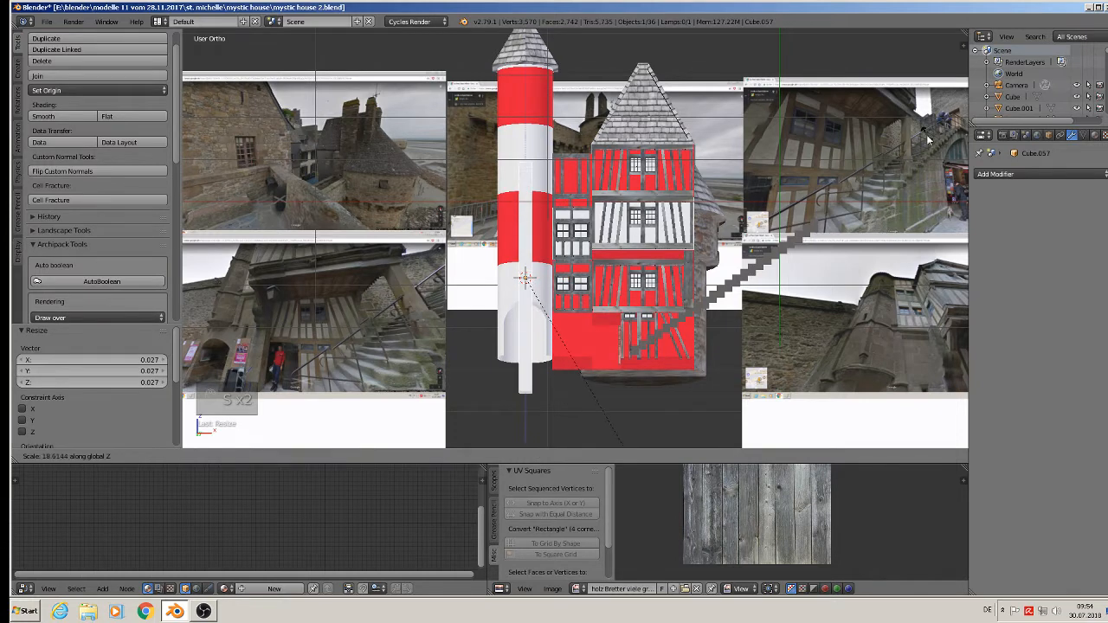
left_click(846, 123)
key("g")
key("z")
key("z")
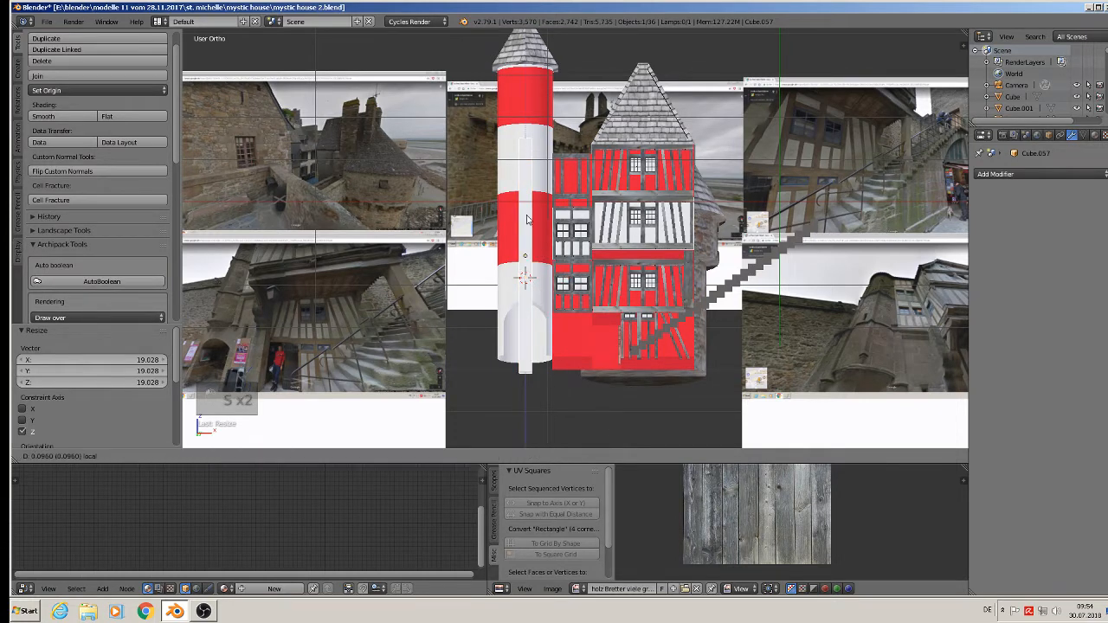
left_click(547, 148)
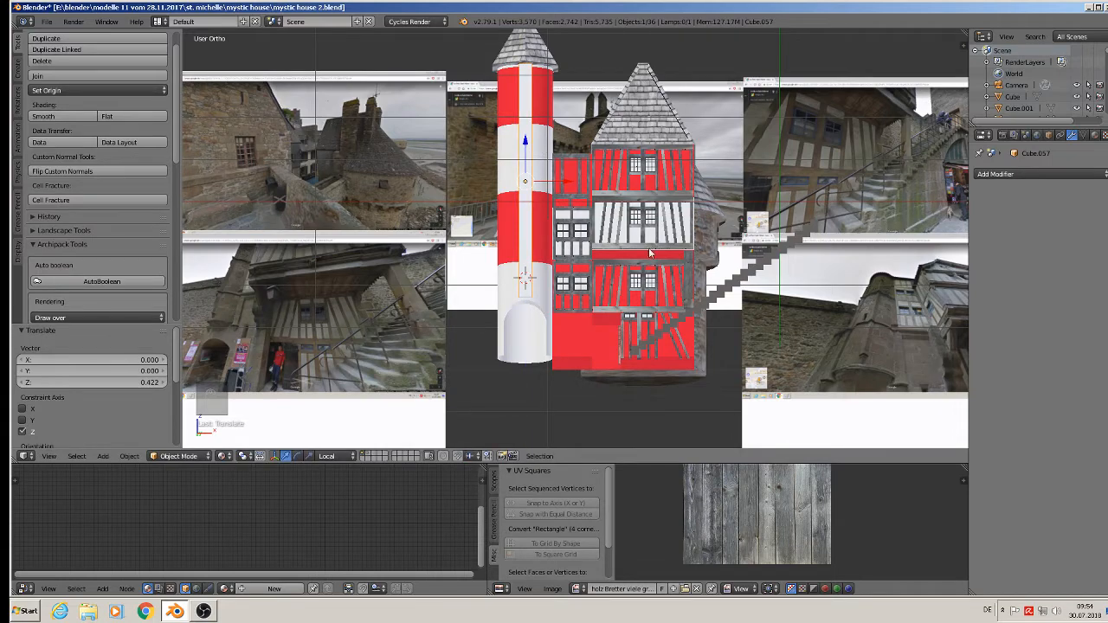
Rotate the tall strip 45° about the Z axis so that one edge faces outward.
middle_click_drag(653, 248, 713, 324)
scroll(575, 251, "up", 3)
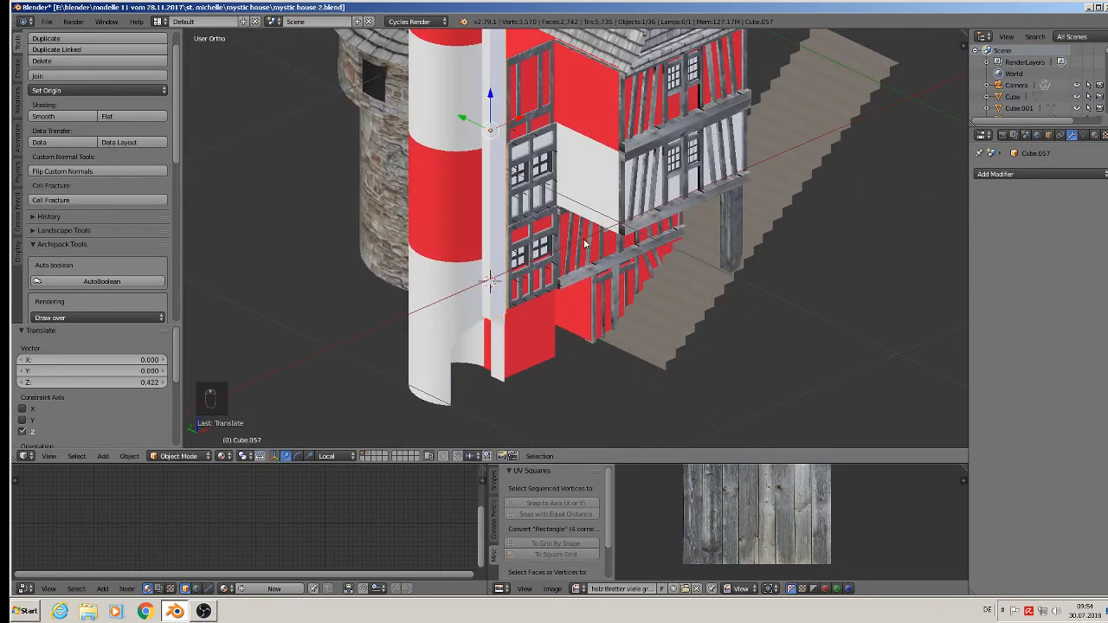
key("r")
key("z")
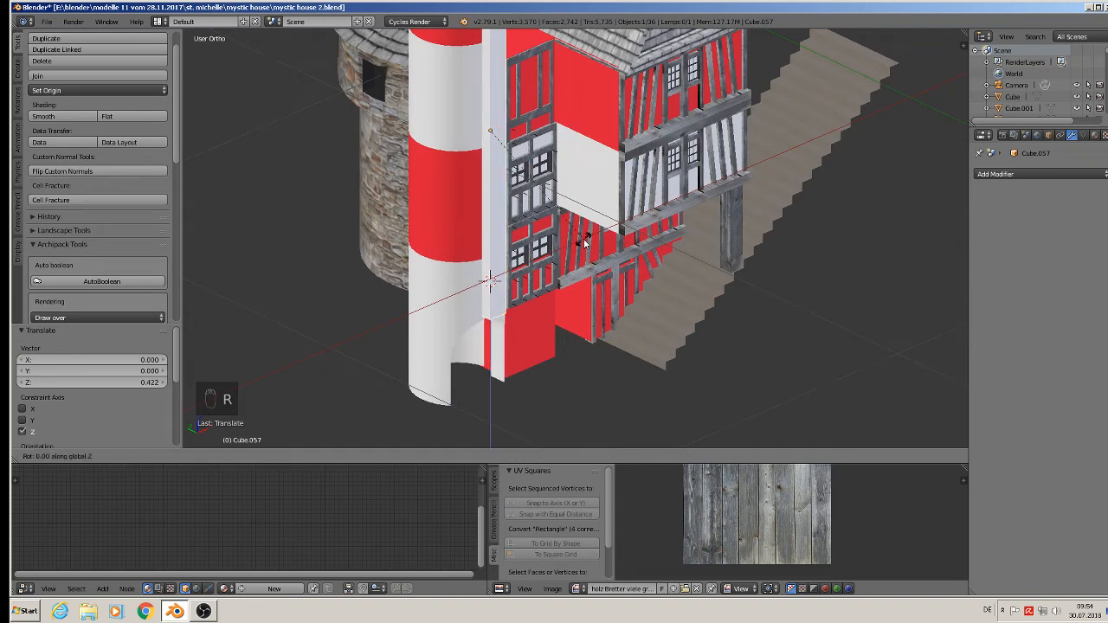
type("45")
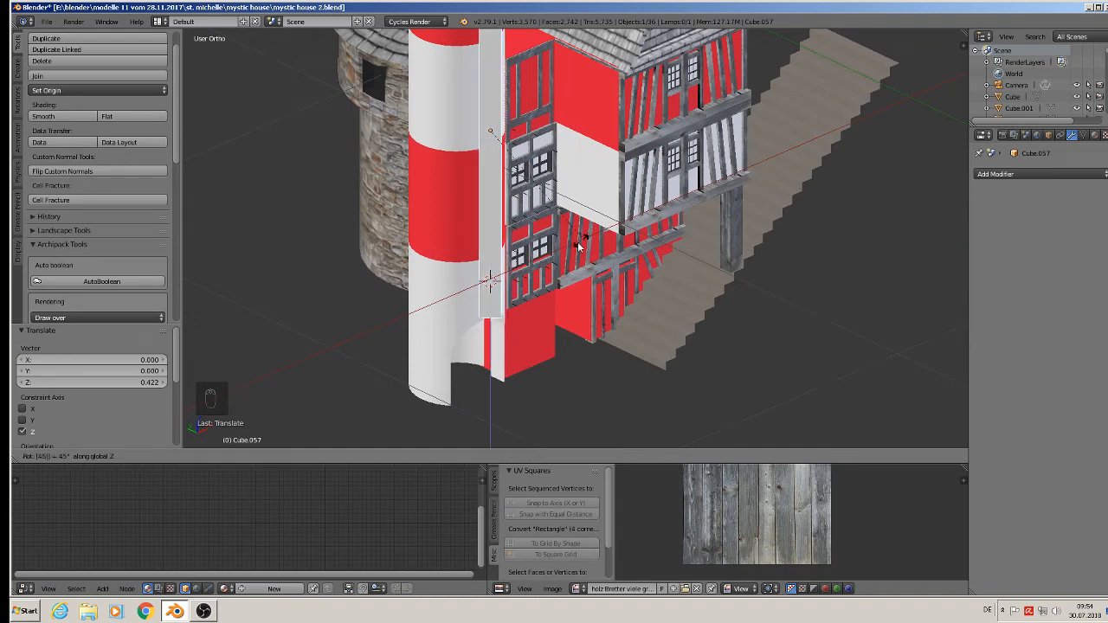
key("Return")
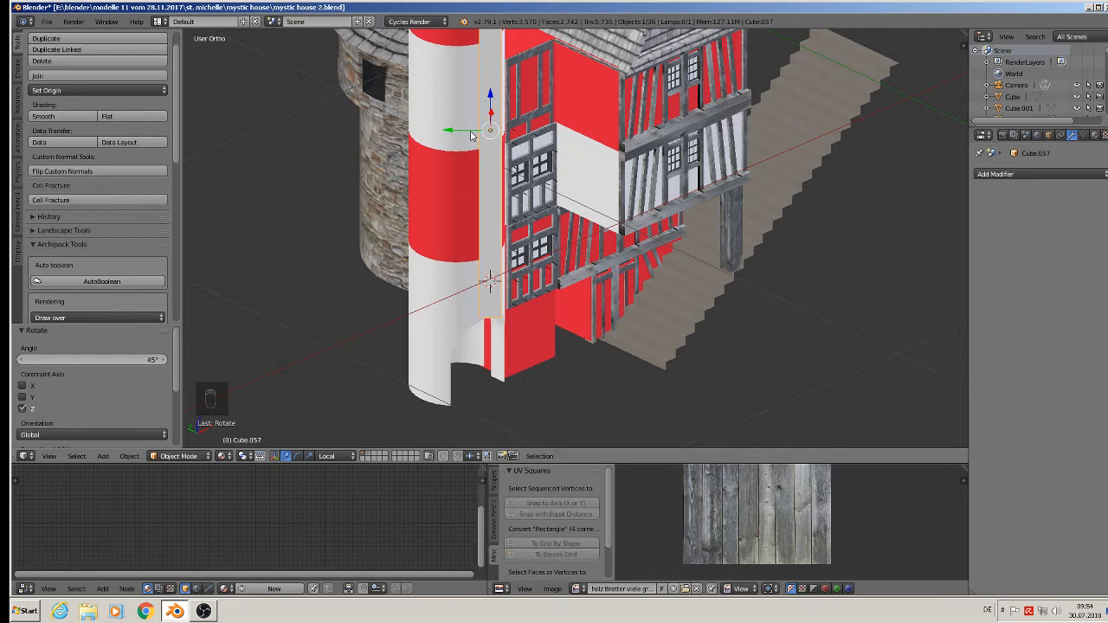
Set the transform orientation to Global and move the strip about 0.007 along Y into the tower wall.
left_click(335, 457)
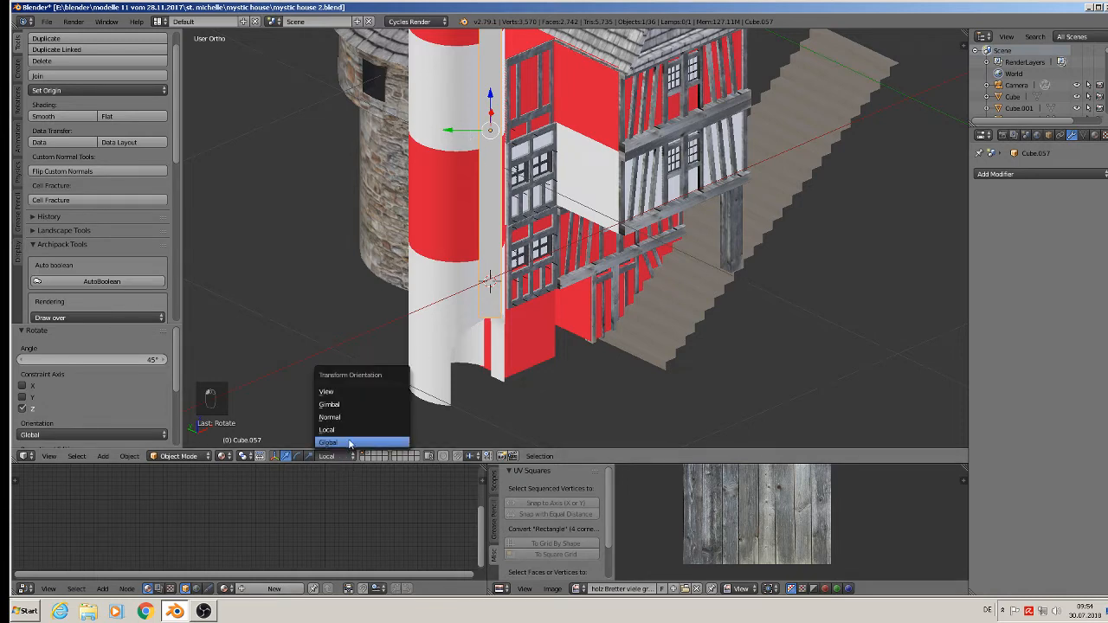
left_click(350, 443)
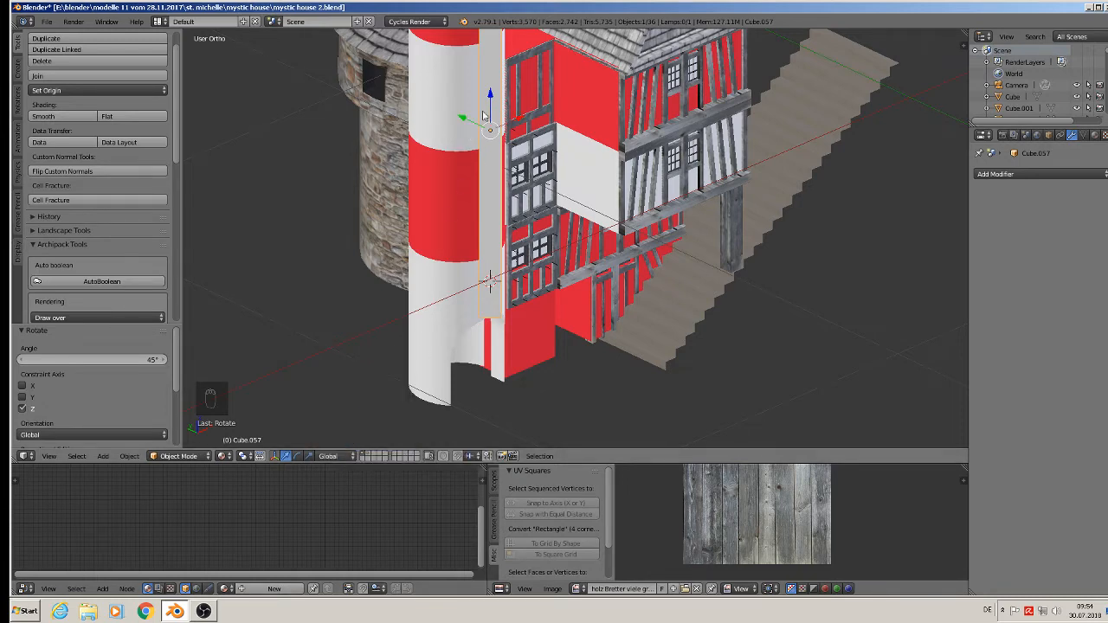
left_click_drag(471, 120, 470, 118)
middle_click_drag(470, 118, 737, 74)
scroll(636, 114, "up", 4)
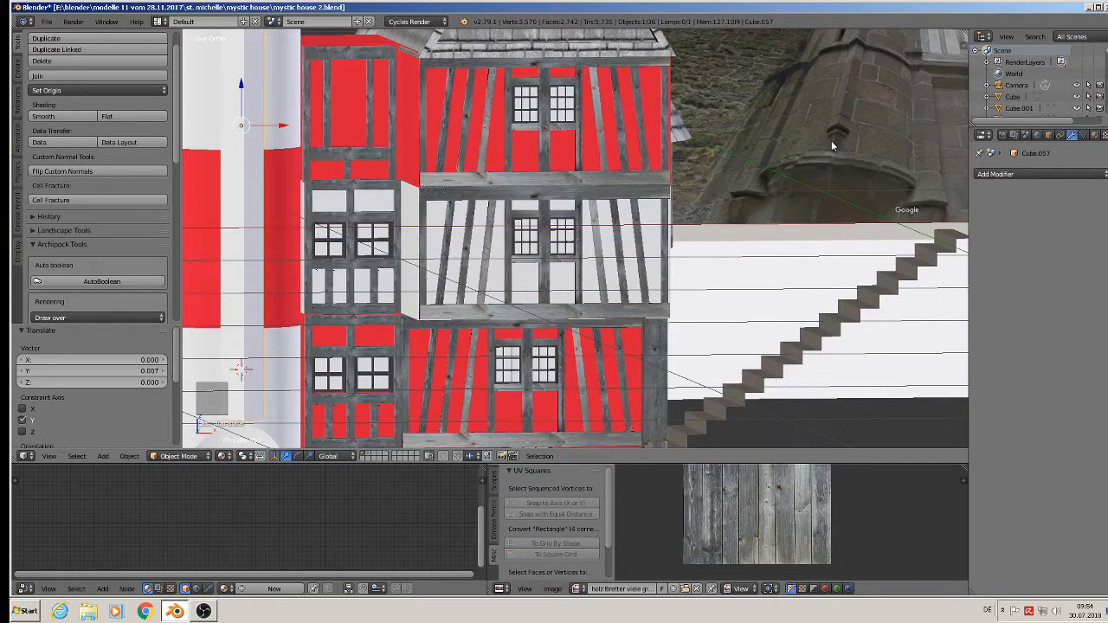
Add one horizontal loop cut around the strip, slid close to its lower end.
middle_click_drag(362, 257, 598, 167, "shift")
scroll(597, 167, "up", 2)
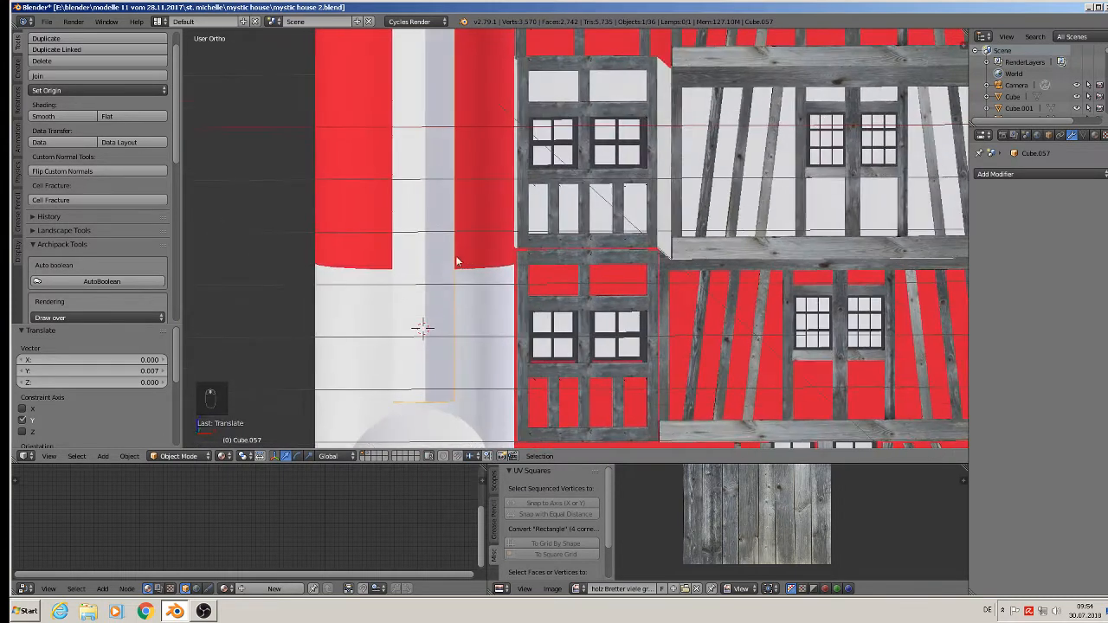
key("Tab")
key("ctrl+r")
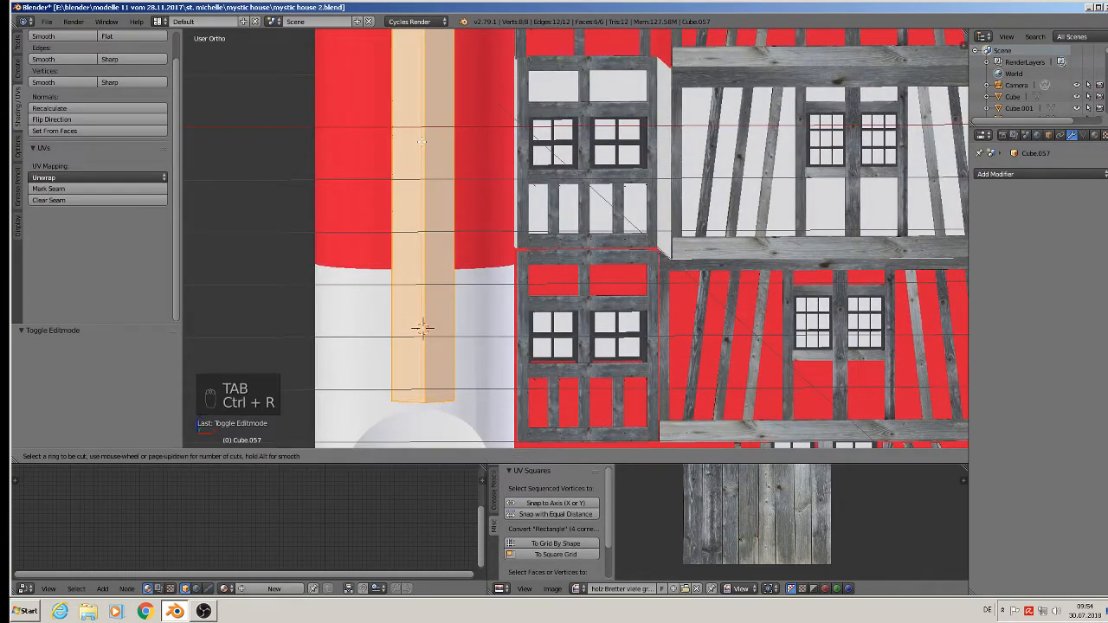
left_click(422, 141)
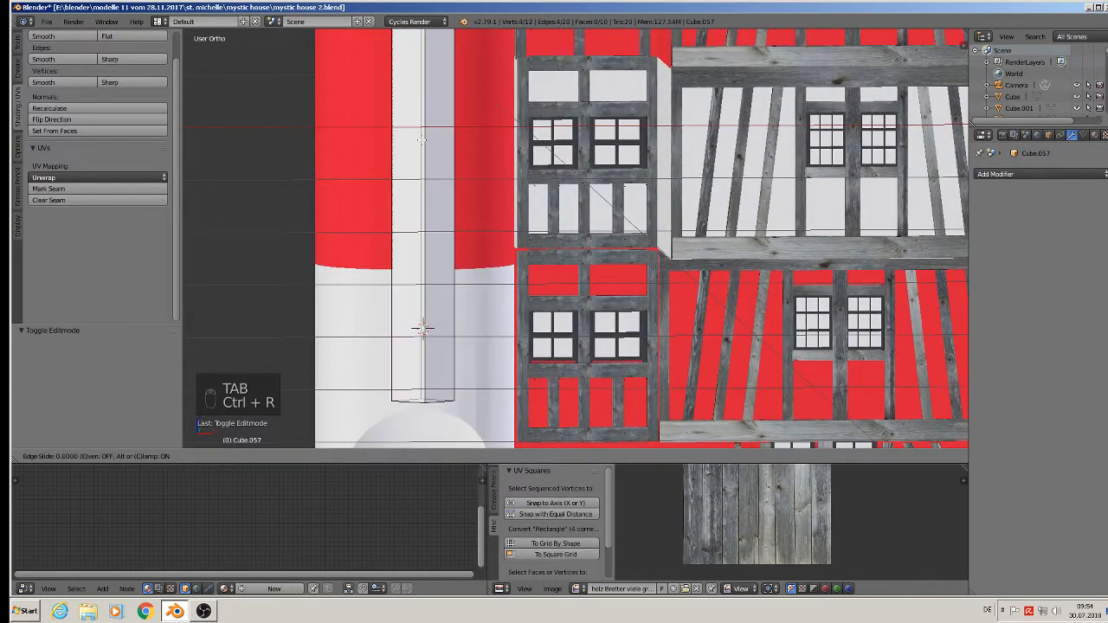
left_click(479, 91)
middle_click_drag(479, 91, 500, 237)
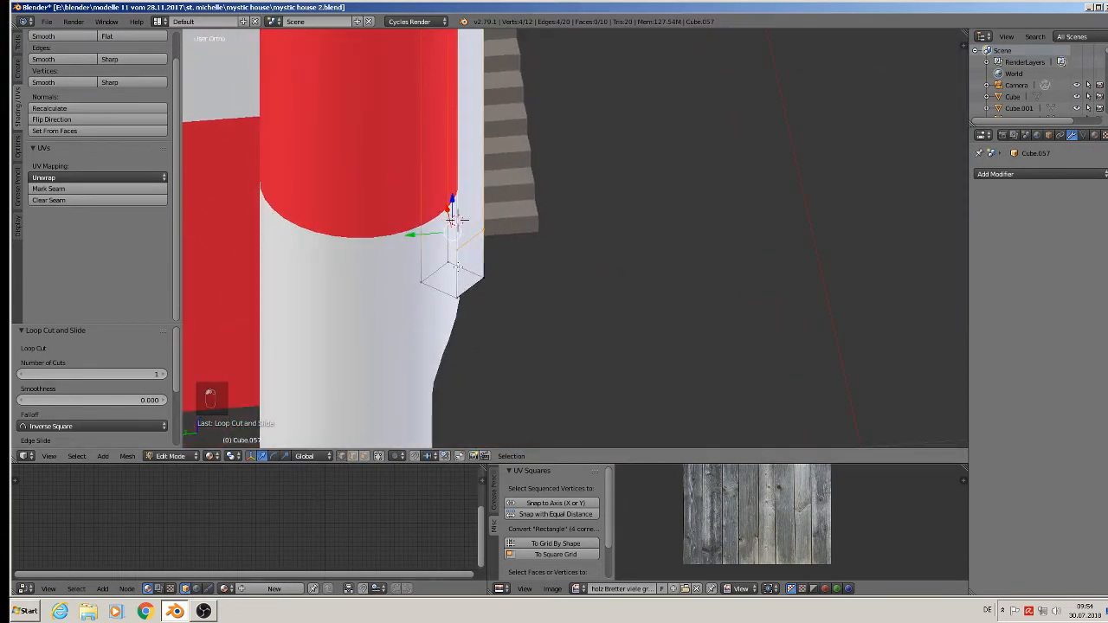
Move the strip's lowest outer corner vertex about 0.031 along Y toward the tower to taper its foot.
right_click(488, 273)
key("g")
key("y")
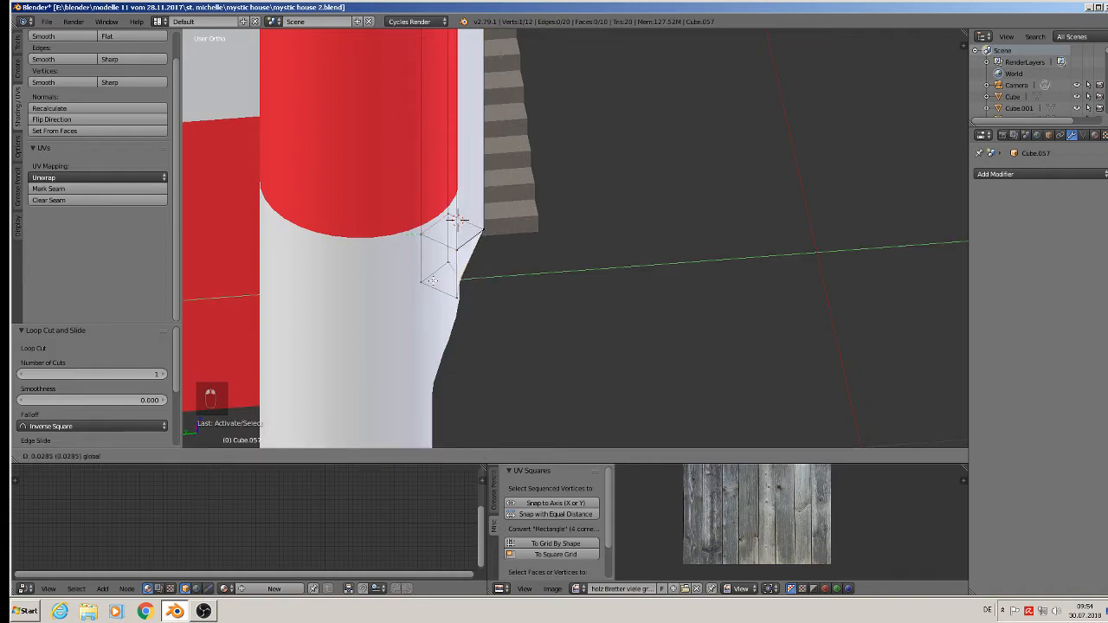
left_click(424, 280)
middle_click_drag(583, 277, 526, 326)
key("Tab")
key("Tab")
right_click(478, 287)
left_click_drag(443, 277, 450, 313)
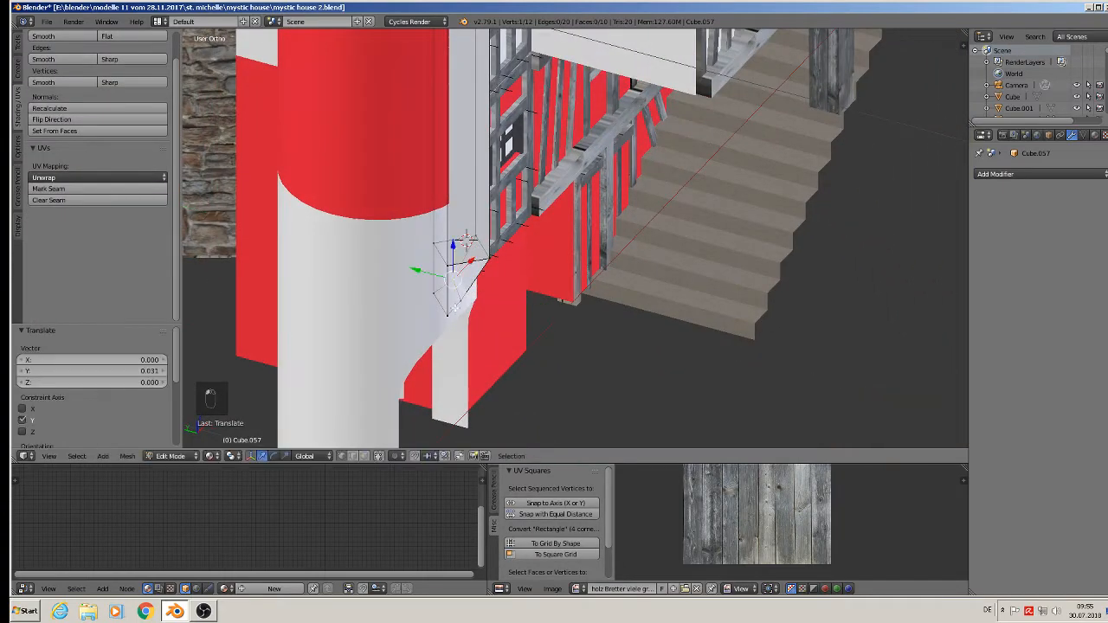
key("Tab")
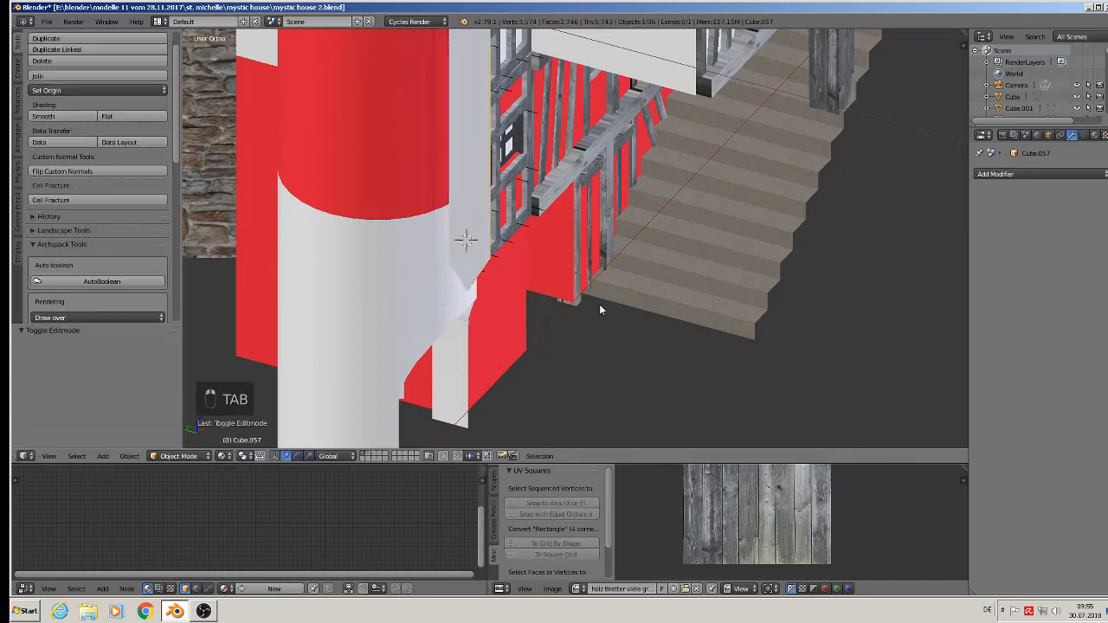
Scale the whole strip down in stages, by about 0.912, by 0.899 and slightly more, to make it slimmer.
middle_click_drag(599, 304, 500, 294)
scroll(500, 294, "down", 5)
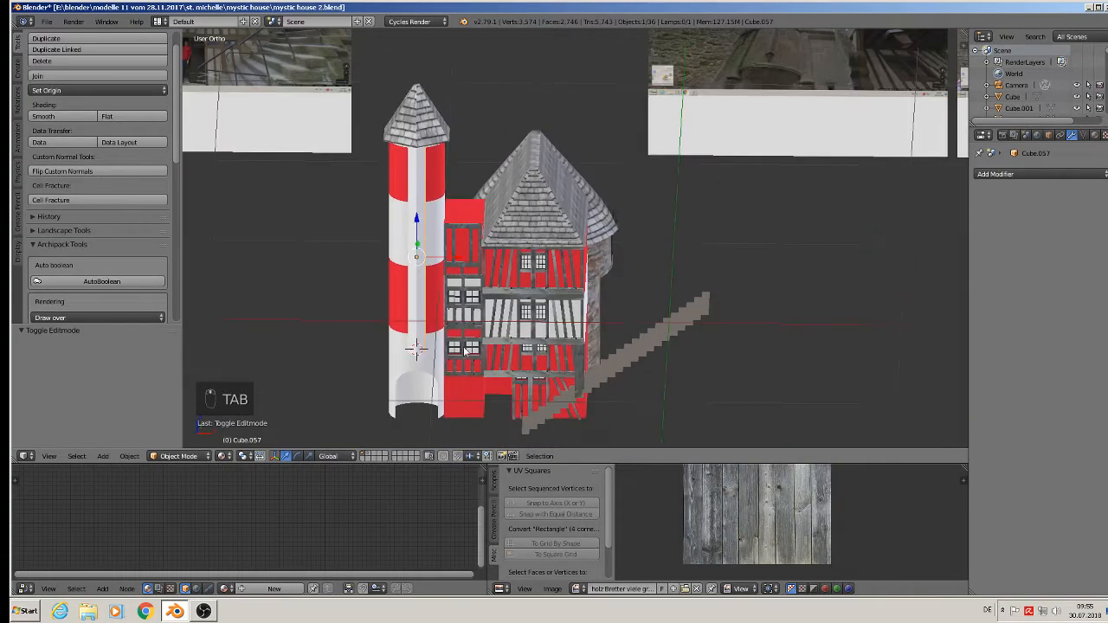
scroll(526, 286, "up", 2)
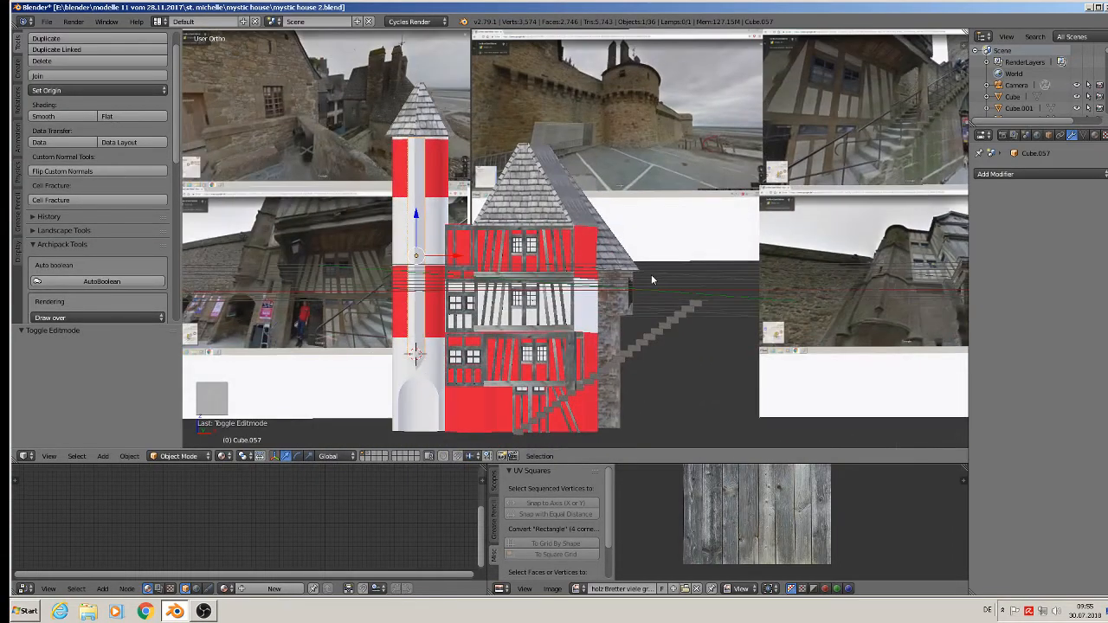
scroll(481, 232, "up", 1)
key("s")
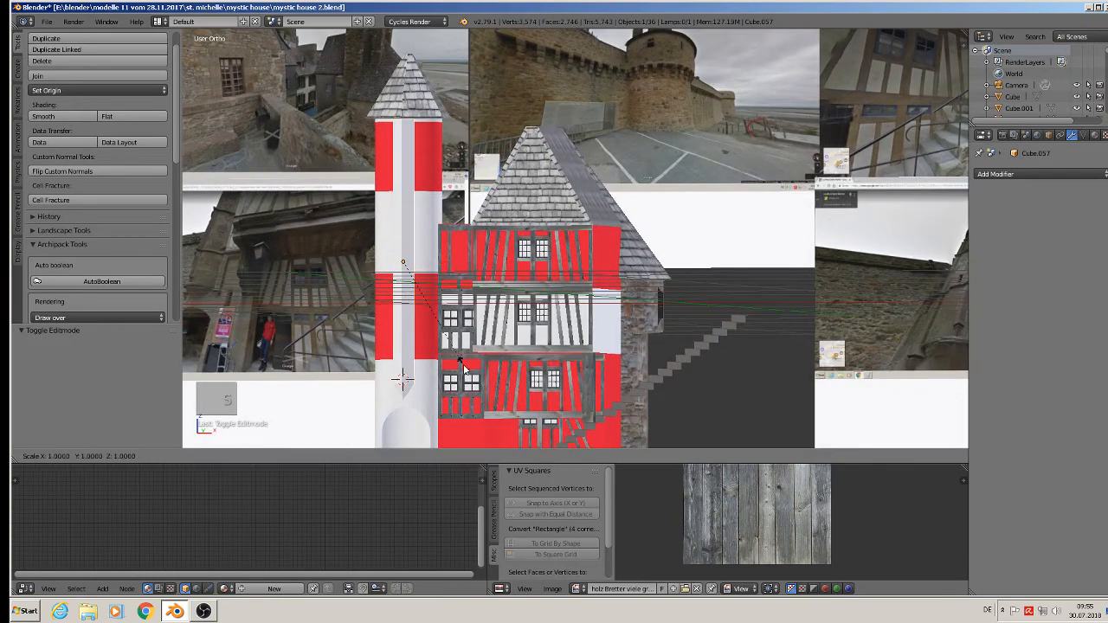
left_click(453, 363)
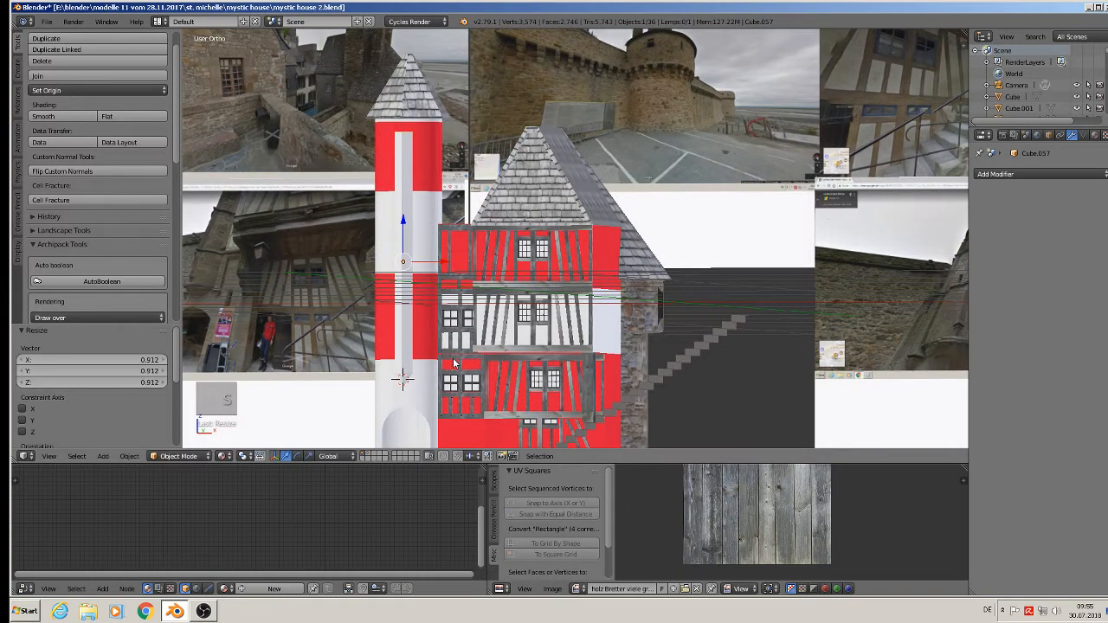
key("s")
left_click(435, 356)
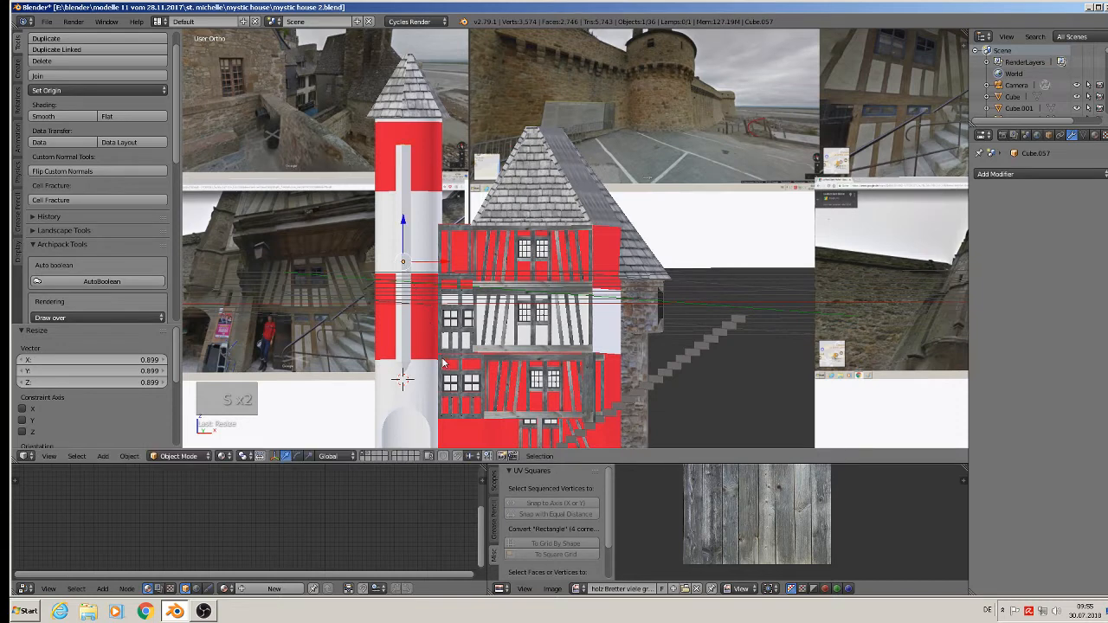
key("s")
left_click(435, 356)
Shift the strip slightly along X to centre it on the tower, lower it toward the entrance arch and deselect it.
left_click_drag(427, 267, 434, 267)
left_click_drag(403, 217, 403, 253)
key("a")
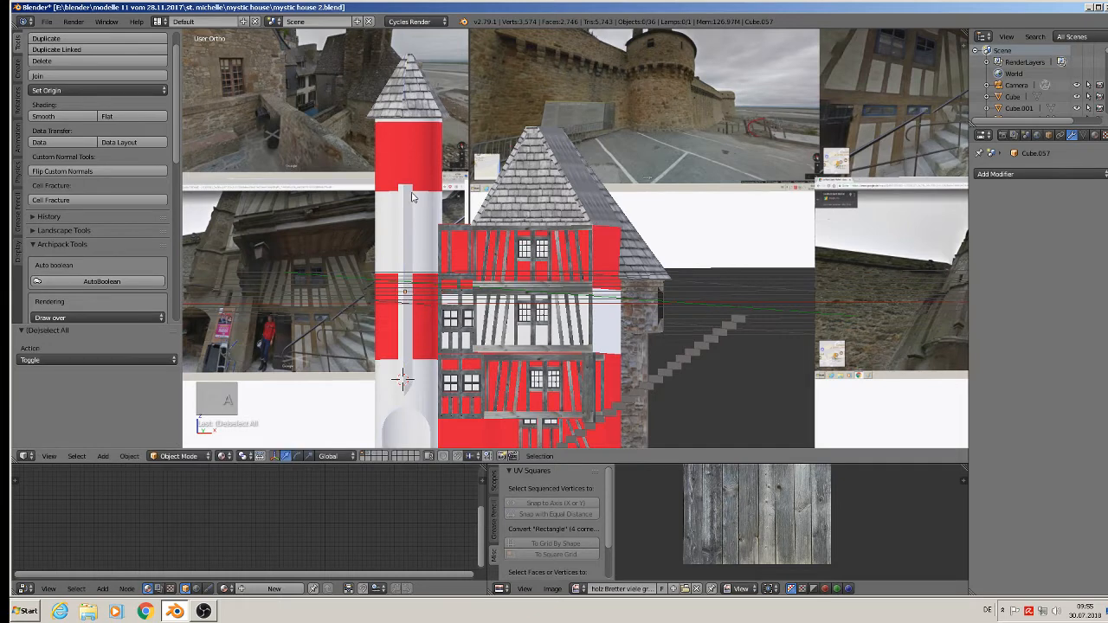
Select the strip's upper end vertices and raise them along Z up to the tower roof.
key("Tab")
key("a")
key("a")
key("s")
key("c")
left_click(405, 180)
right_click(415, 180)
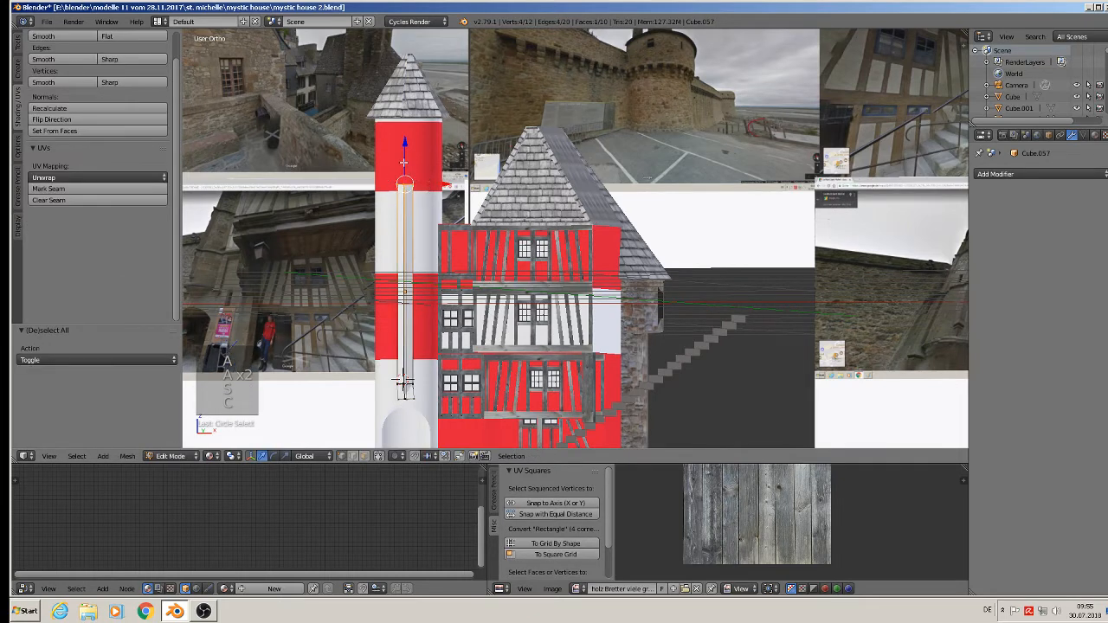
left_click_drag(404, 161, 410, 89)
key("Tab")
Compare the tower's new vertical strip with the reference photo of the stone tower and its ledges.
scroll(511, 268, "down", 2)
scroll(513, 342, "up", 2)
middle_click_drag(512, 348, 499, 302, "shift")
scroll(452, 229, "down", 2)
scroll(443, 175, "up", 3)
scroll(450, 146, "down", 3)
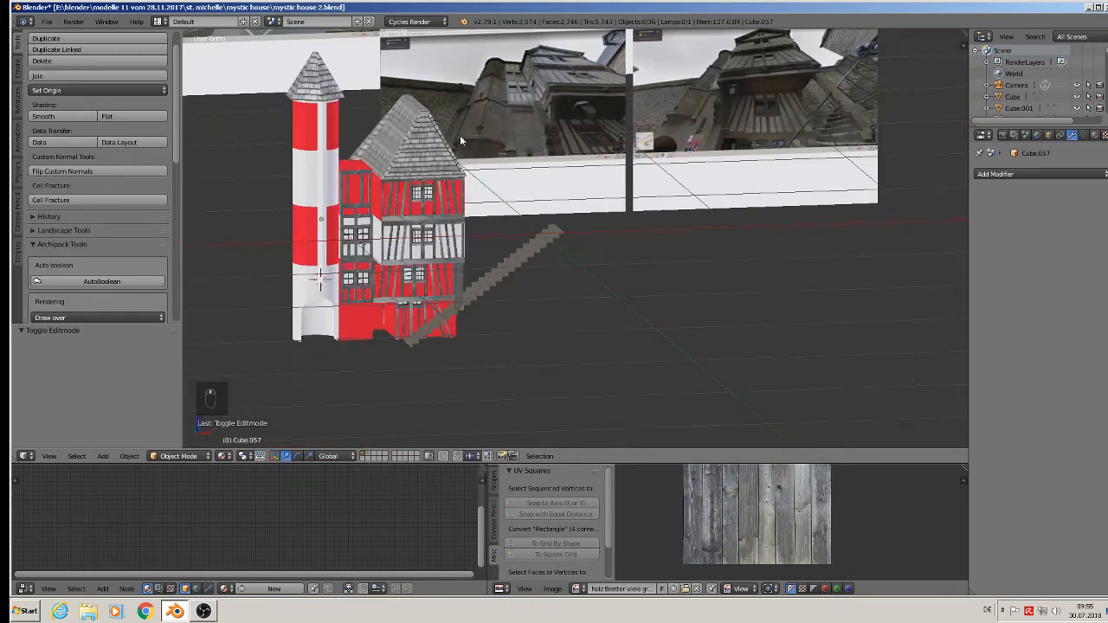
scroll(460, 135, "up", 5)
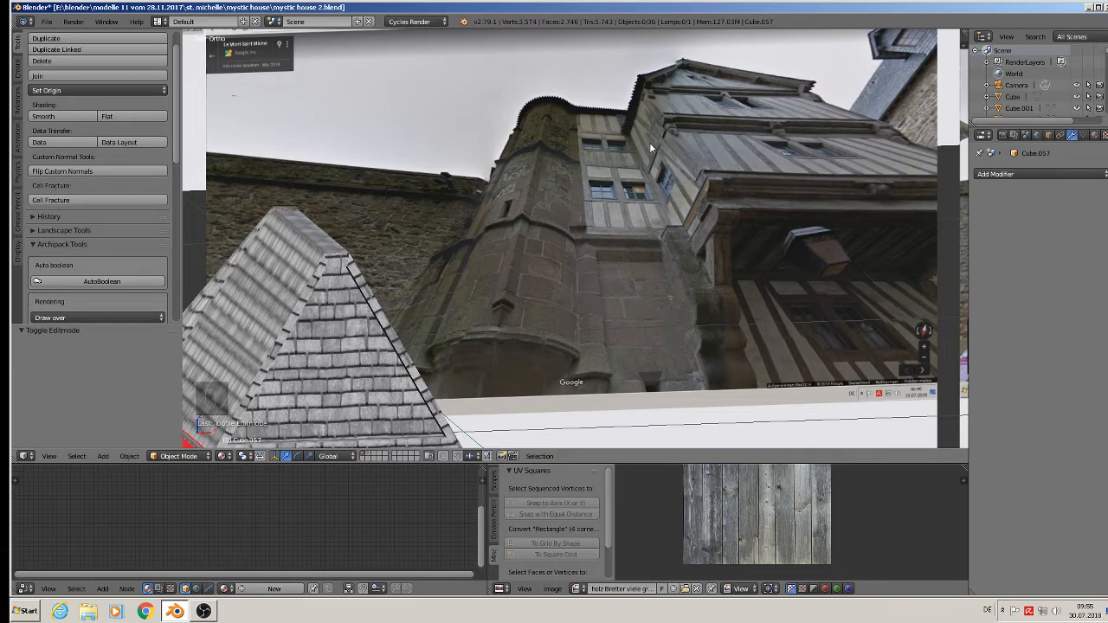
scroll(658, 225, "down", 6)
middle_click_drag(616, 264, 678, 178, "shift")
scroll(559, 246, "up", 3)
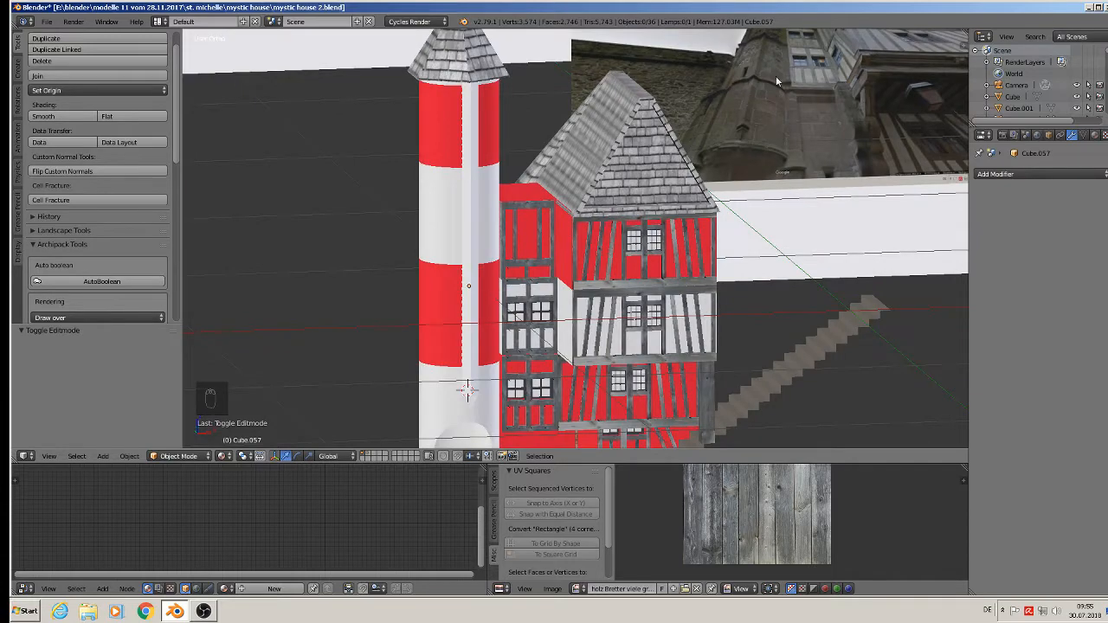
mouse_move(776, 75)
middle_mouse_down("shift")
mouse_move(783, 147)
mouse_move(785, 79)
middle_mouse_up("shift")
mouse_move(787, 133)
middle_mouse_down()
mouse_move(802, 139)
mouse_move(788, 135)
mouse_move(793, 128)
middle_mouse_up()
scroll(766, 128, "up", 2)
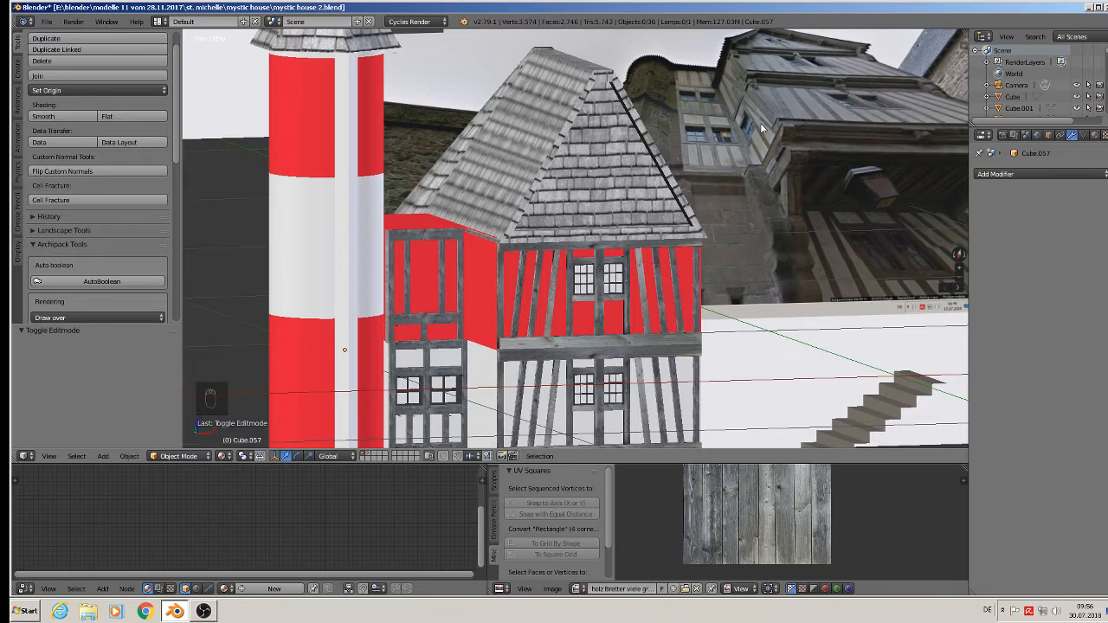
middle_click_drag(517, 293, 572, 210, "shift")
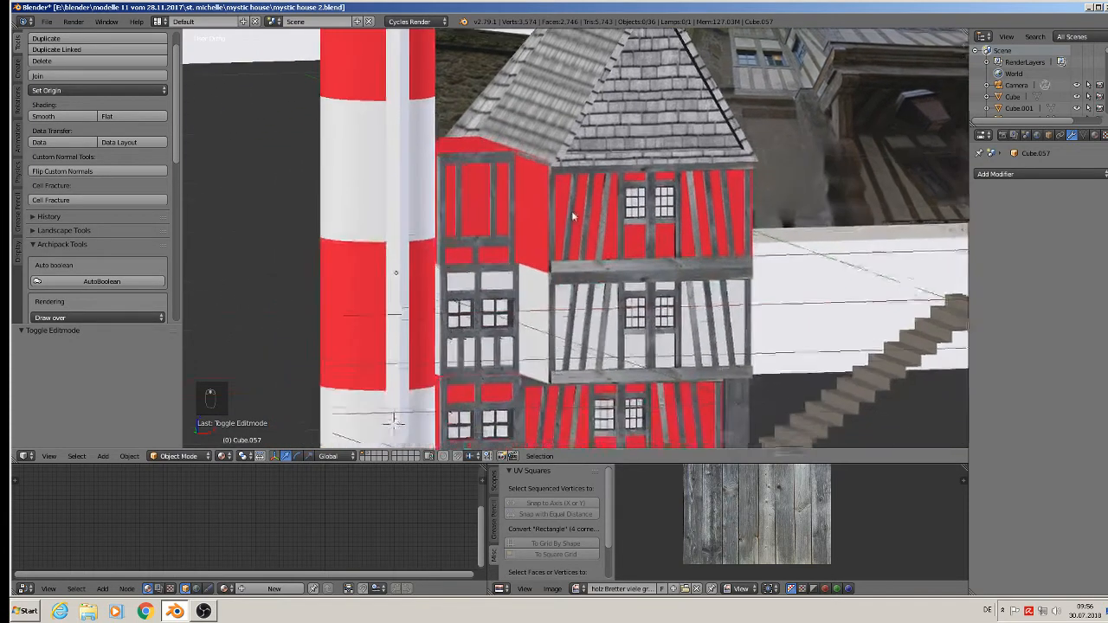
Duplicate the upper-storey timber frame beside the round tower and move the copy -0.190 along Y.
right_click(499, 167)
scroll(502, 182, "up", 2)
middle_click_drag(504, 190, 528, 233)
key("shift+d")
right_click(530, 240)
left_click_drag(443, 214, 538, 259)
Rotate the copied frame 90° about Z to match the adjoining side wall, then a further 180° to face it outward.
key("r")
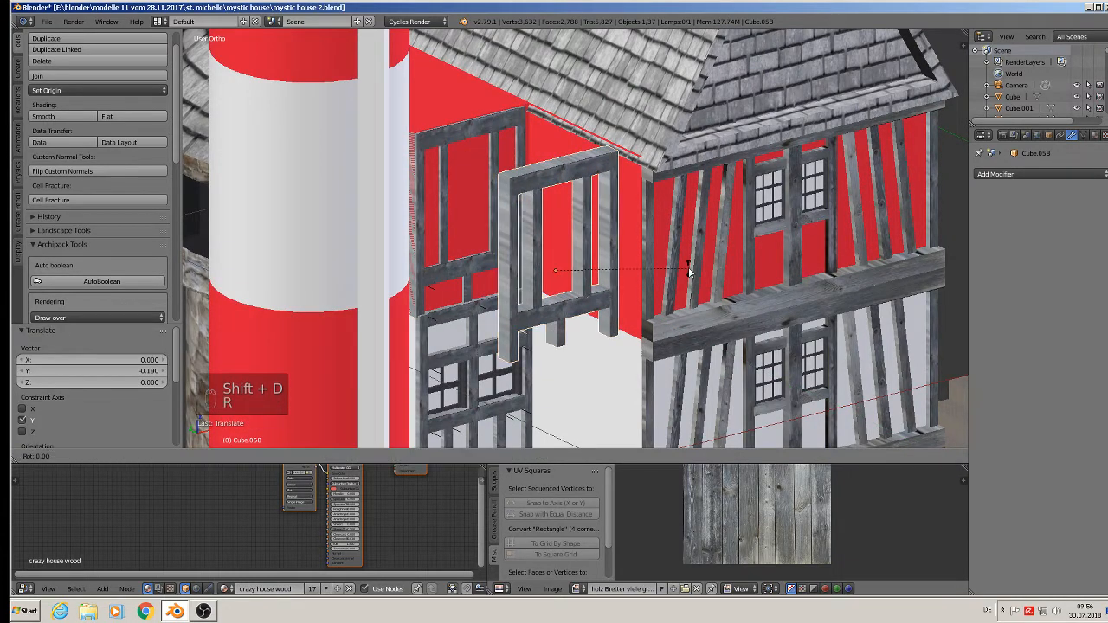
type("z90")
key("Return")
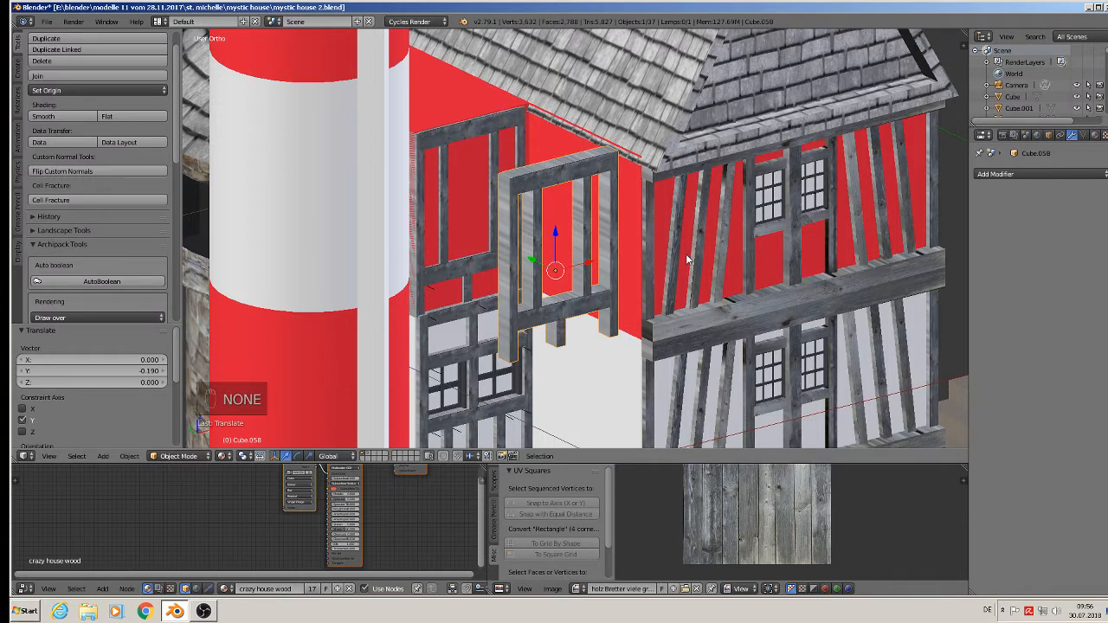
type("rz90")
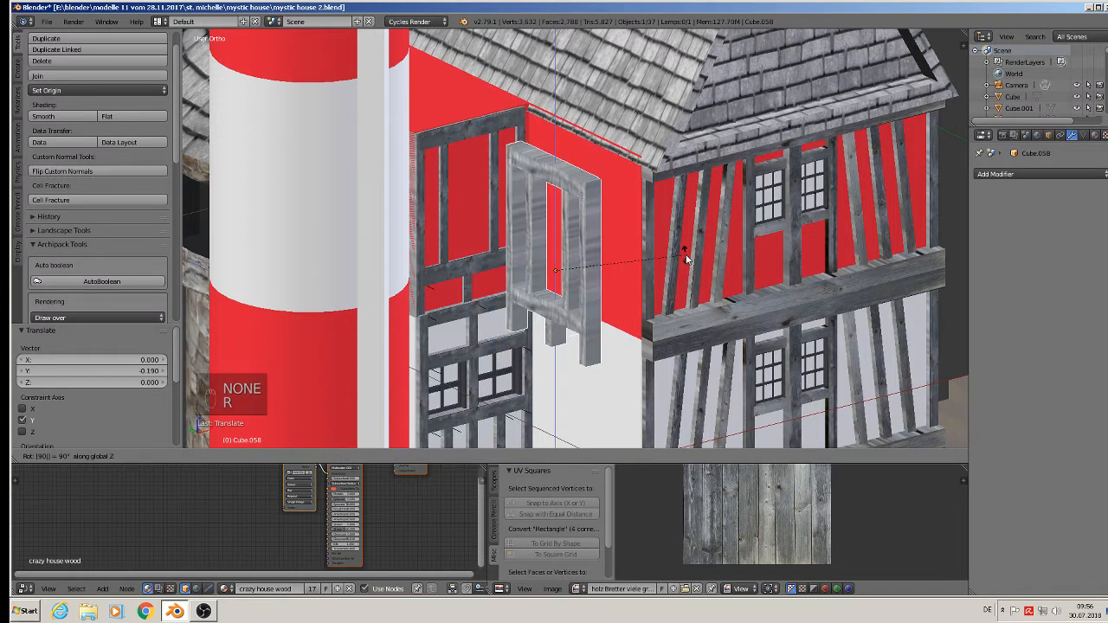
key("Return")
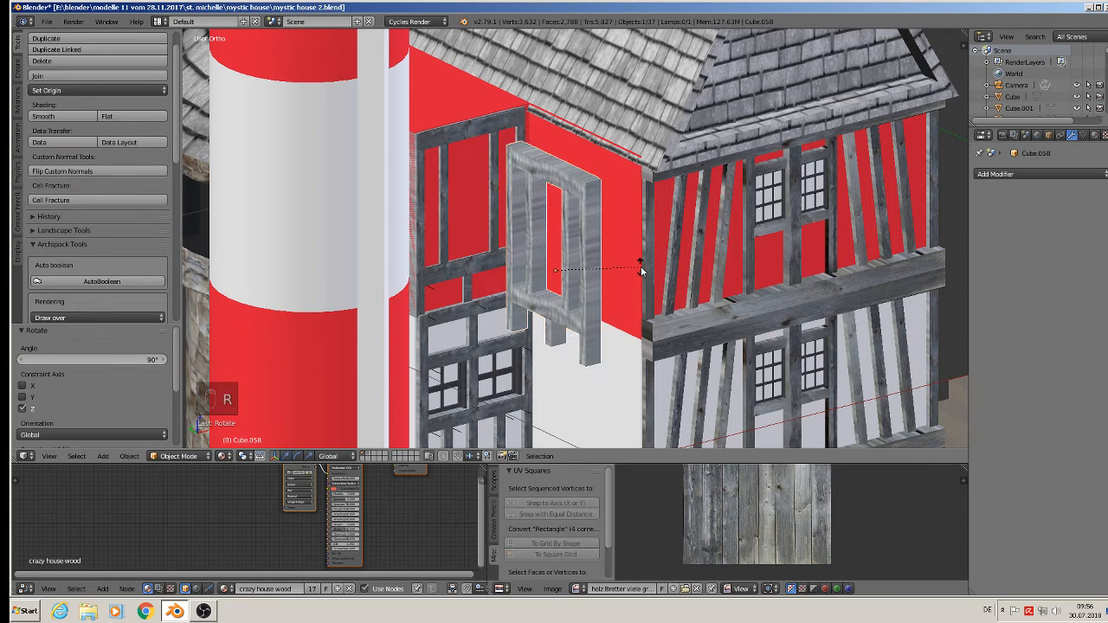
type("rz180")
key("Return")
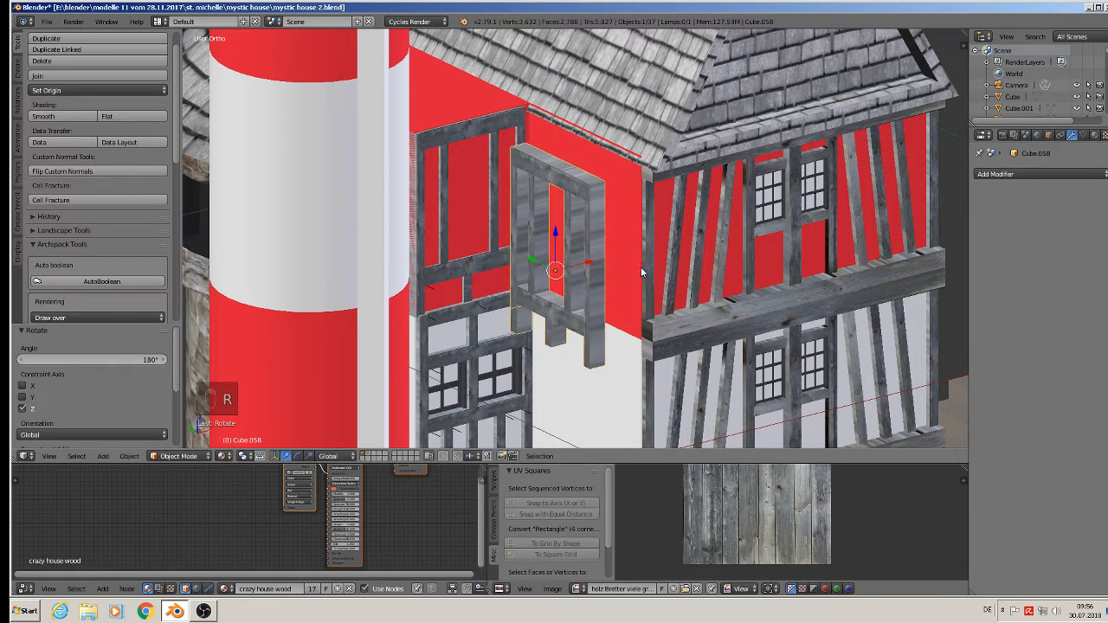
Move the turned frame by about -0.033 in X, 0.036 in Y and 0.025 in Z toward the red side wall.
left_click_drag(592, 263, 583, 232)
middle_click_drag(583, 232, 595, 210)
scroll(583, 226, "up", 3)
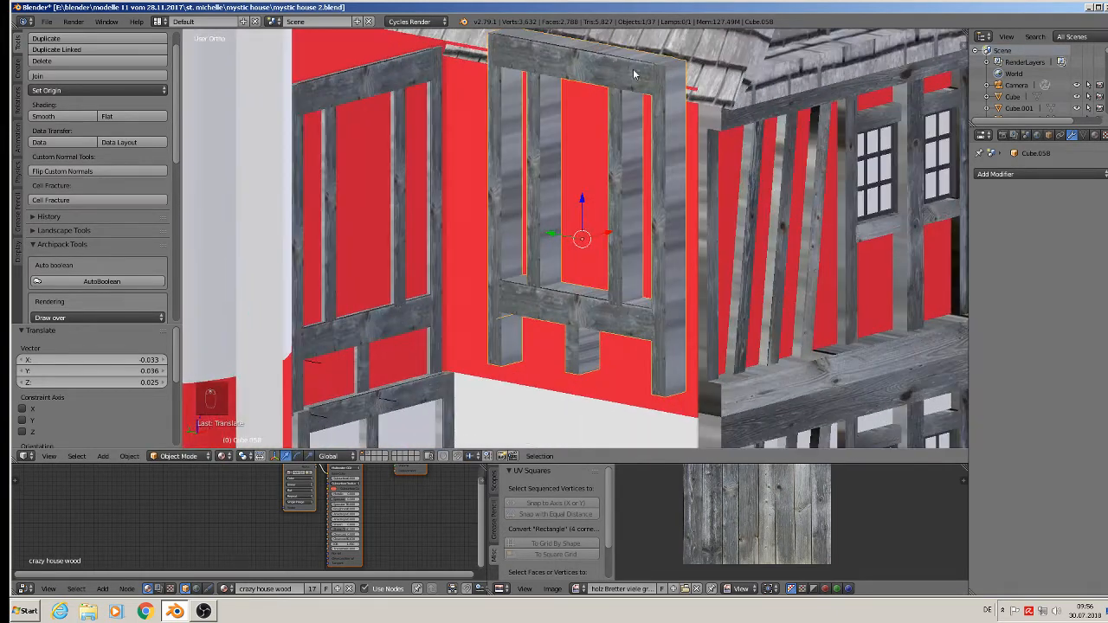
scroll(631, 88, "down", 3)
scroll(630, 88, "up", 2)
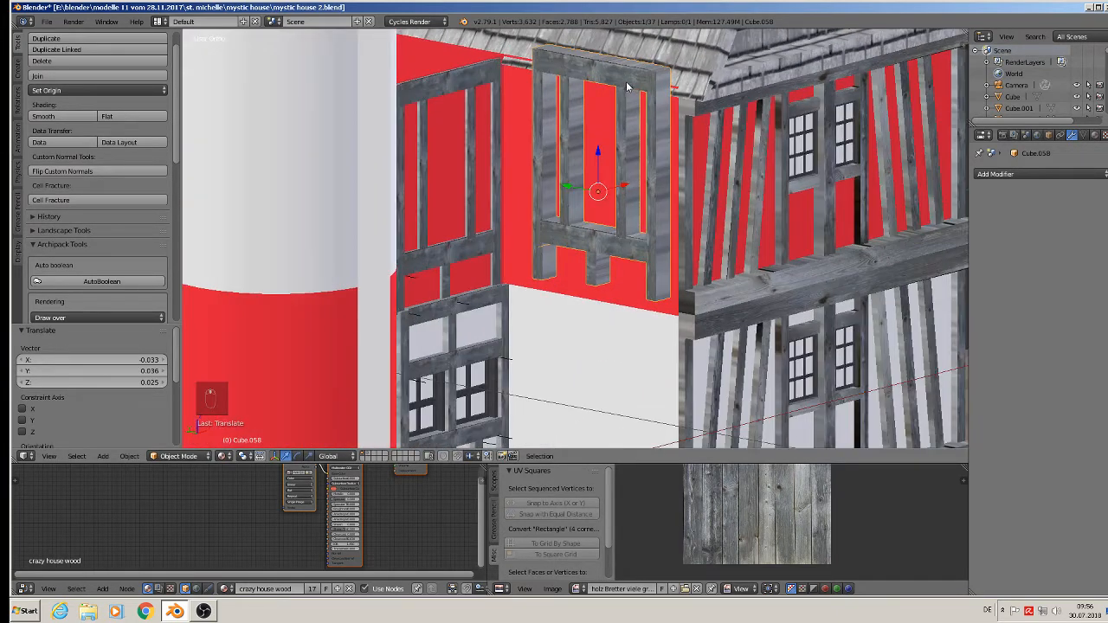
Delete the short middle post below the lower crossbeam of the copied frame.
key("Tab")
key("a")
key("a")
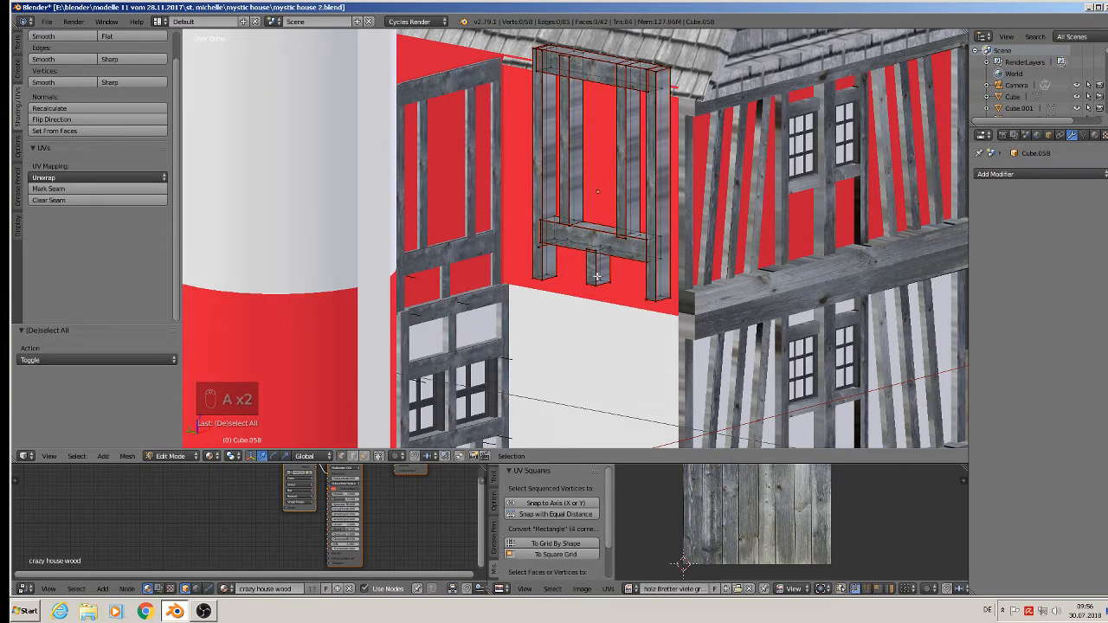
key("l")
key("x")
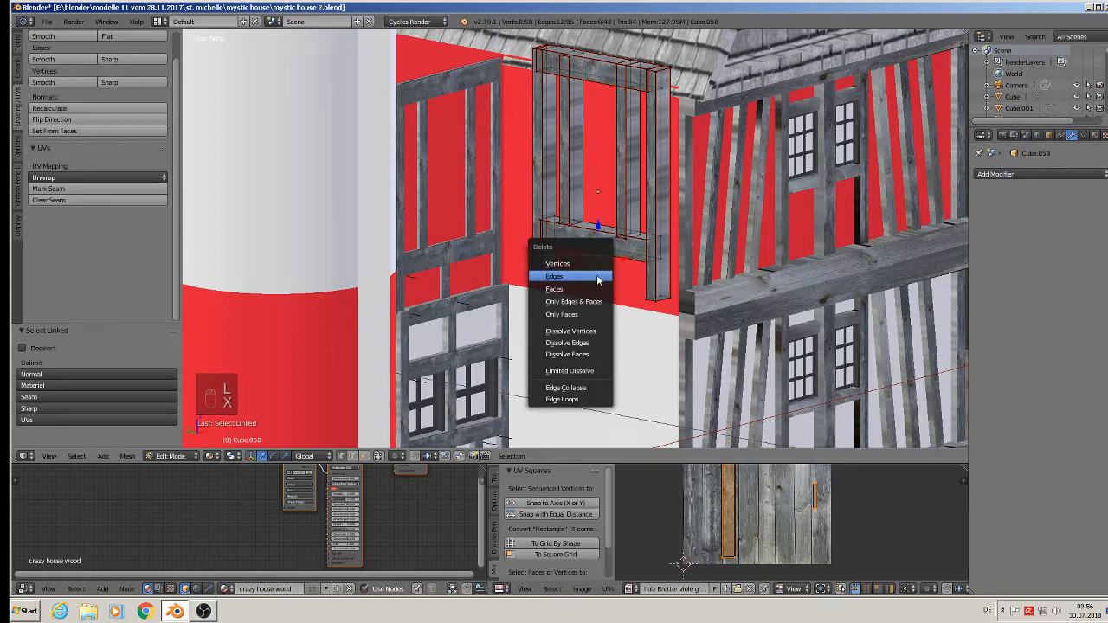
left_click(596, 275)
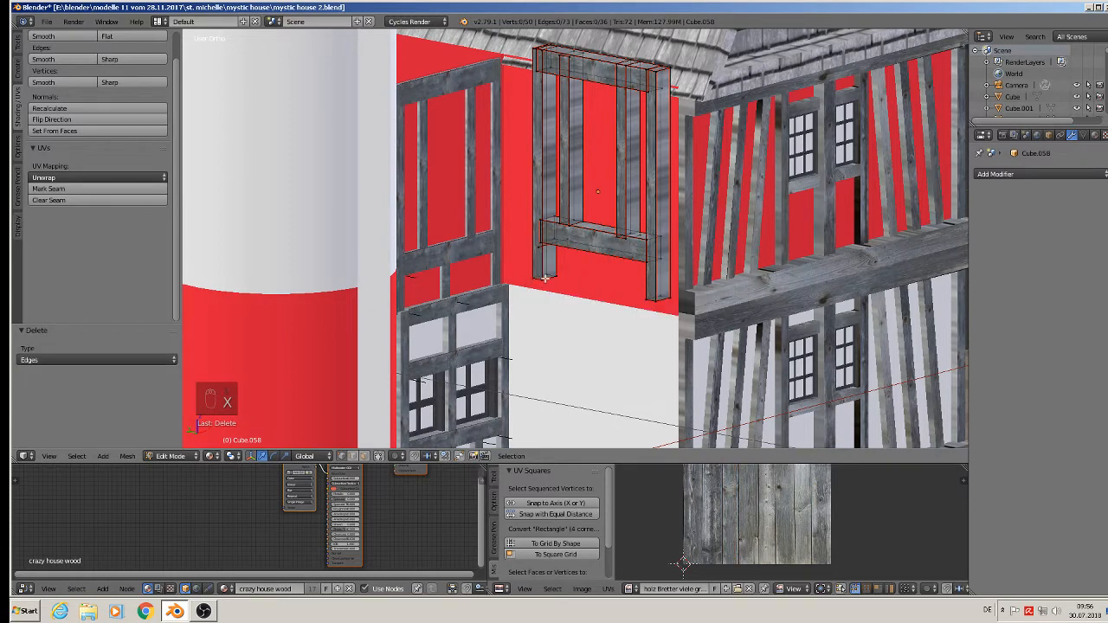
key("l")
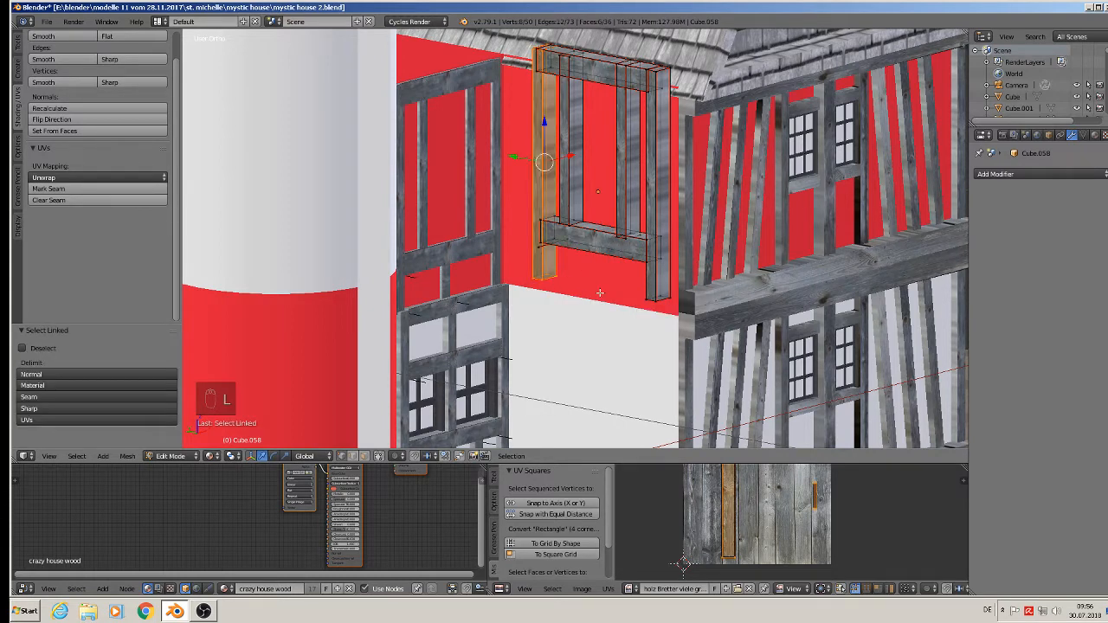
key("l")
key("x")
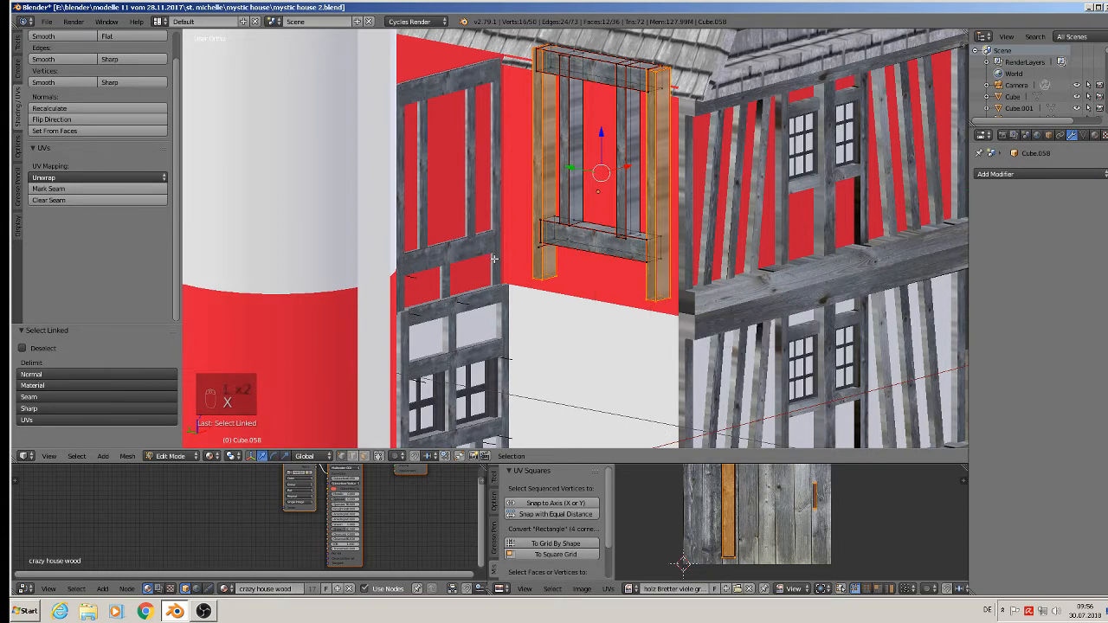
key("a")
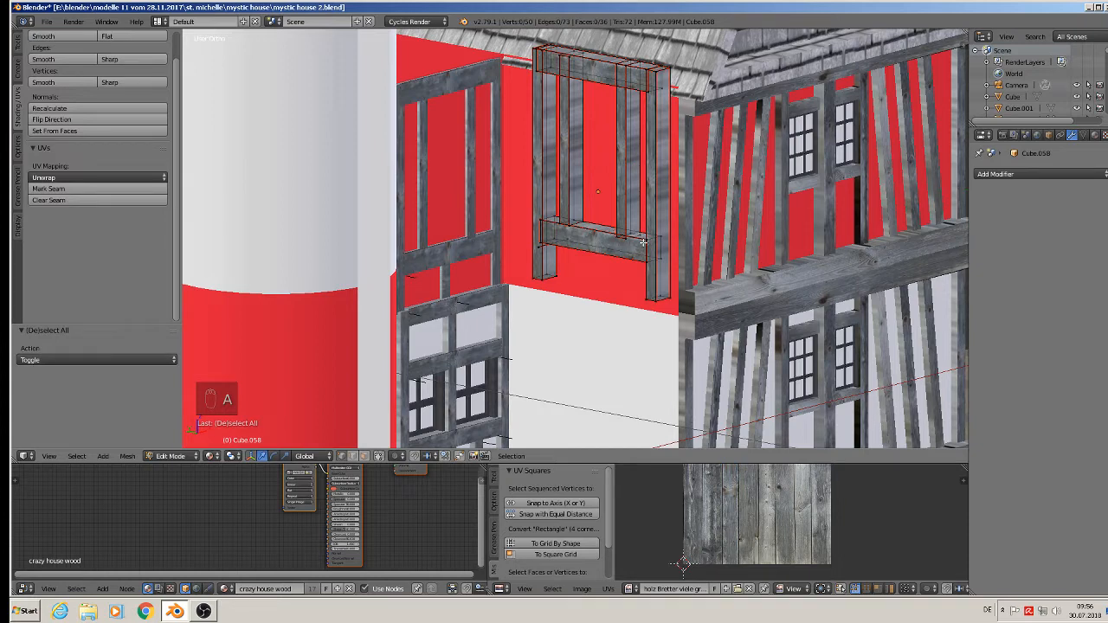
Lower the frame's bottom crossbeam by about 0.038 along Z to the post ends and delete the stray edge left behind.
key("l")
key("g")
key("z")
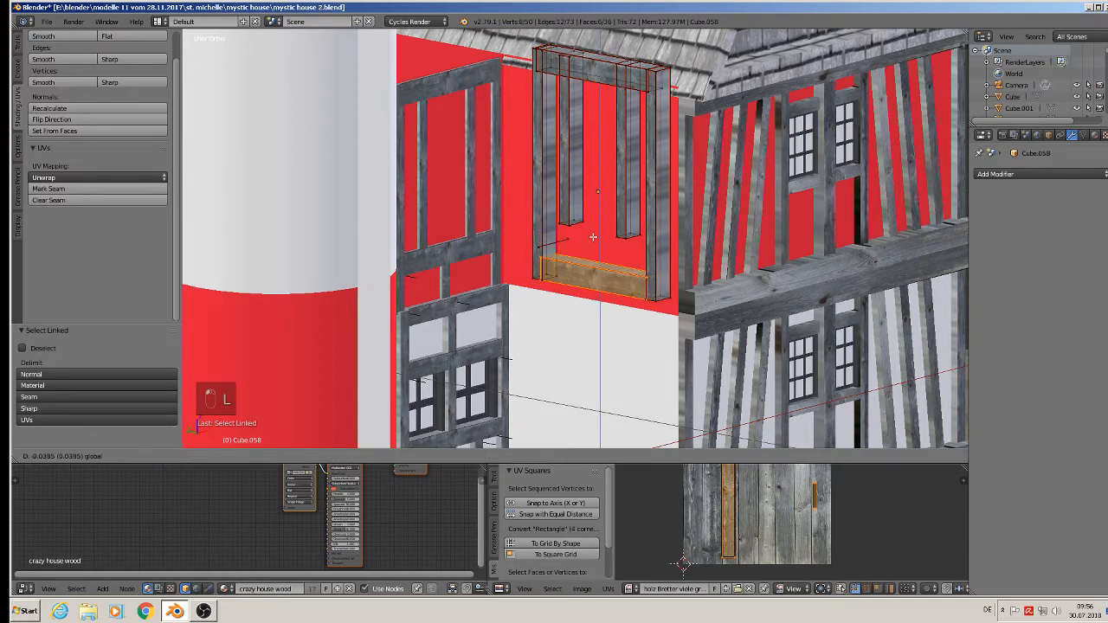
left_click(593, 236)
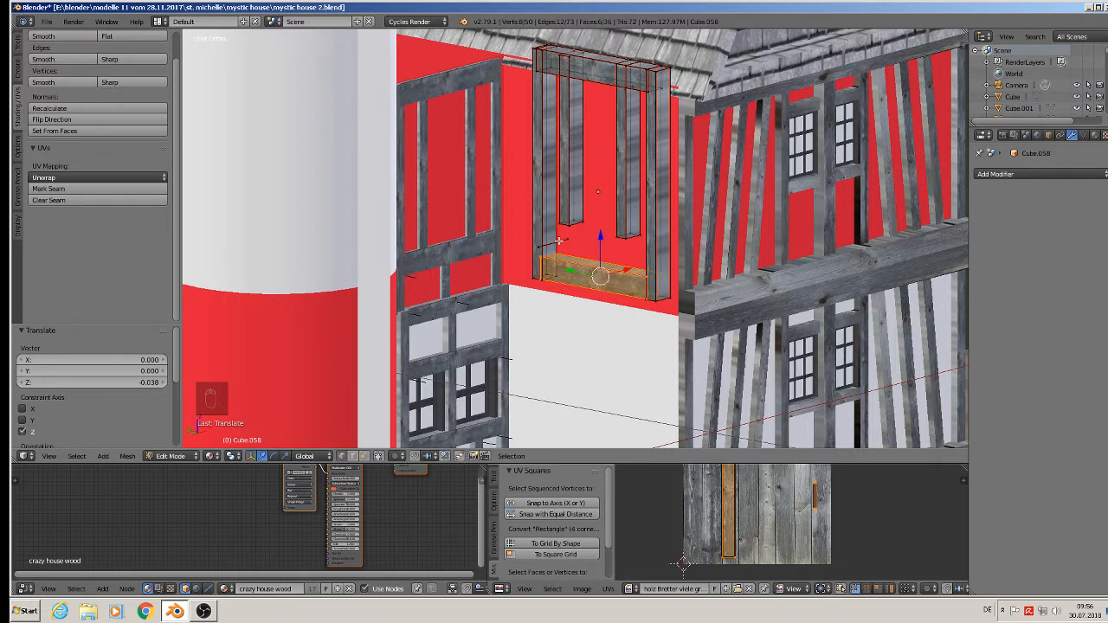
right_click(558, 242, "alt")
key("x")
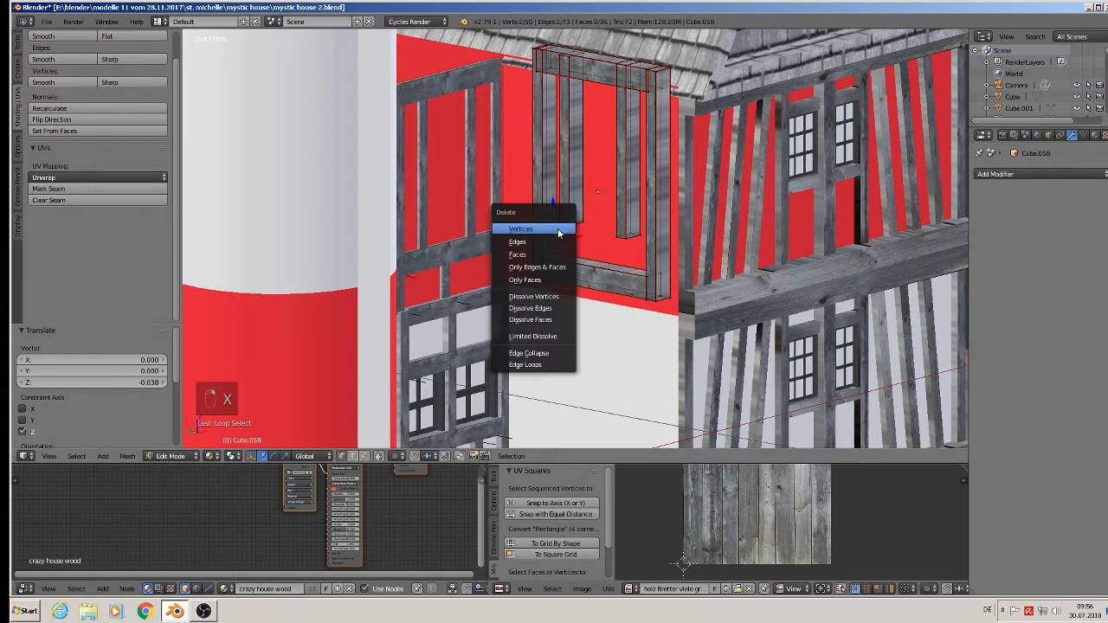
left_click(561, 232)
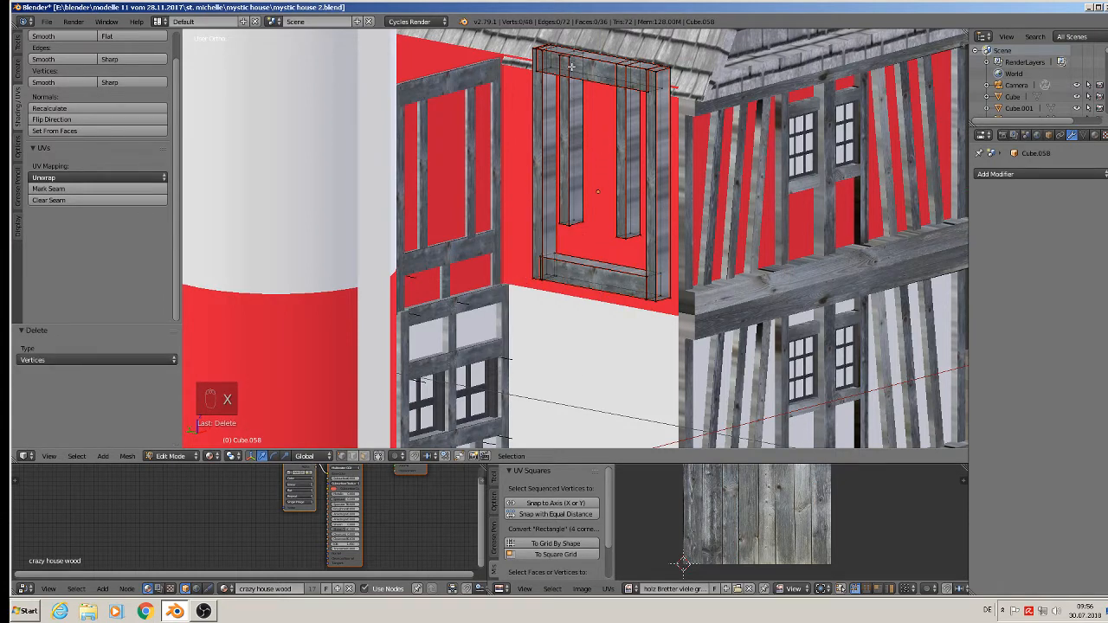
Select both inner posts, lower them by about 0.028 along Z and stretch them slightly along Z to meet both crossbeams.
key("l")
key("l")
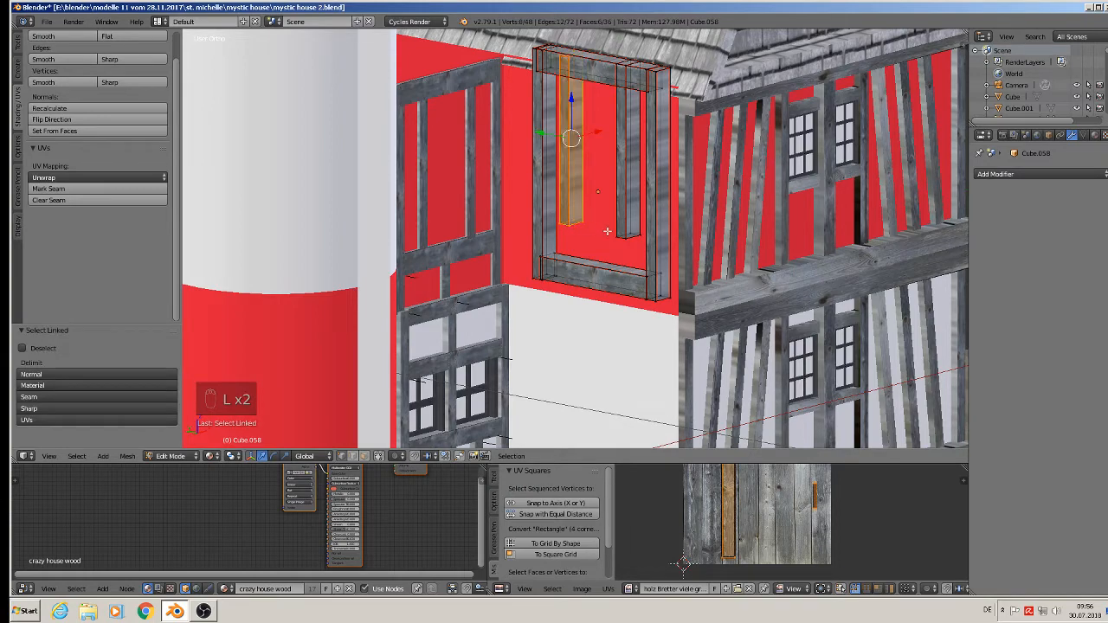
key("l")
middle_click_drag(616, 232, 648, 233)
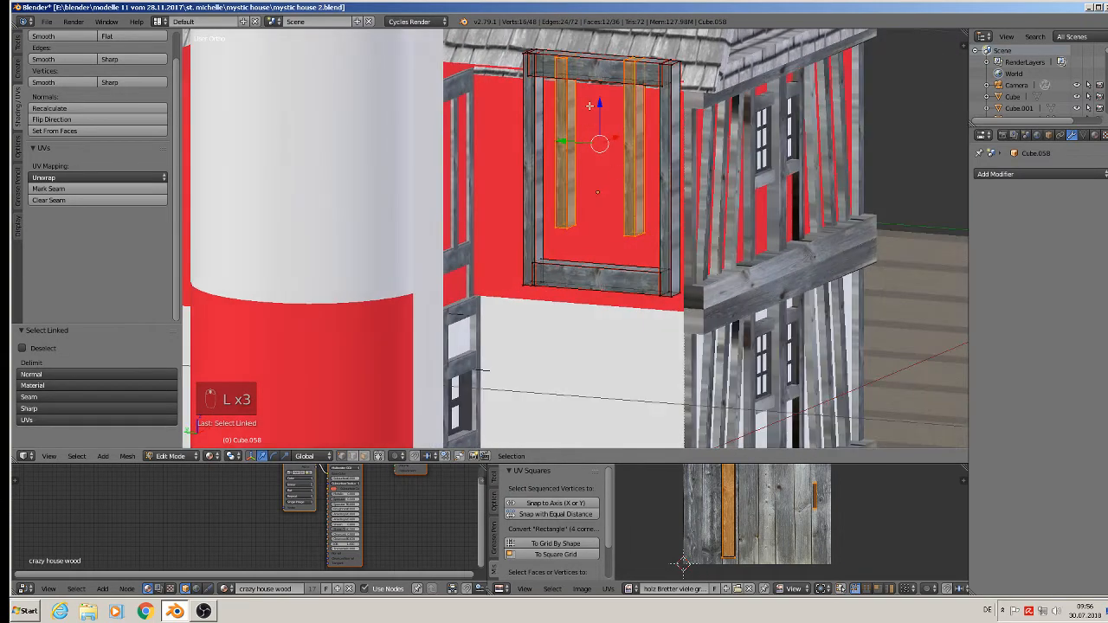
left_click_drag(598, 106, 597, 131)
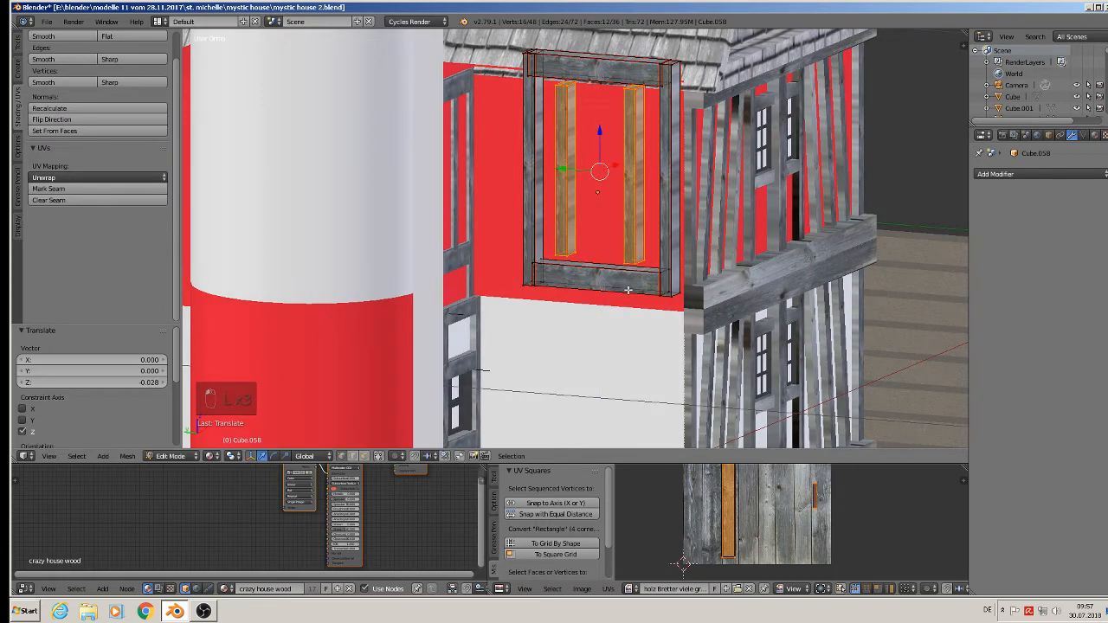
key("s")
key("z")
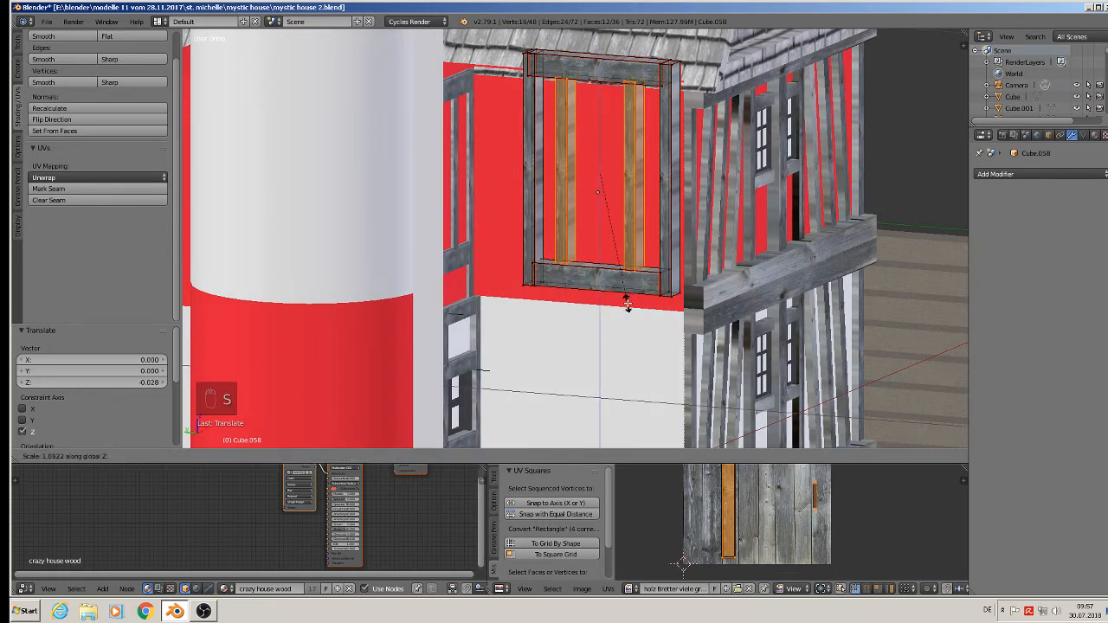
left_click(626, 312)
key("Tab")
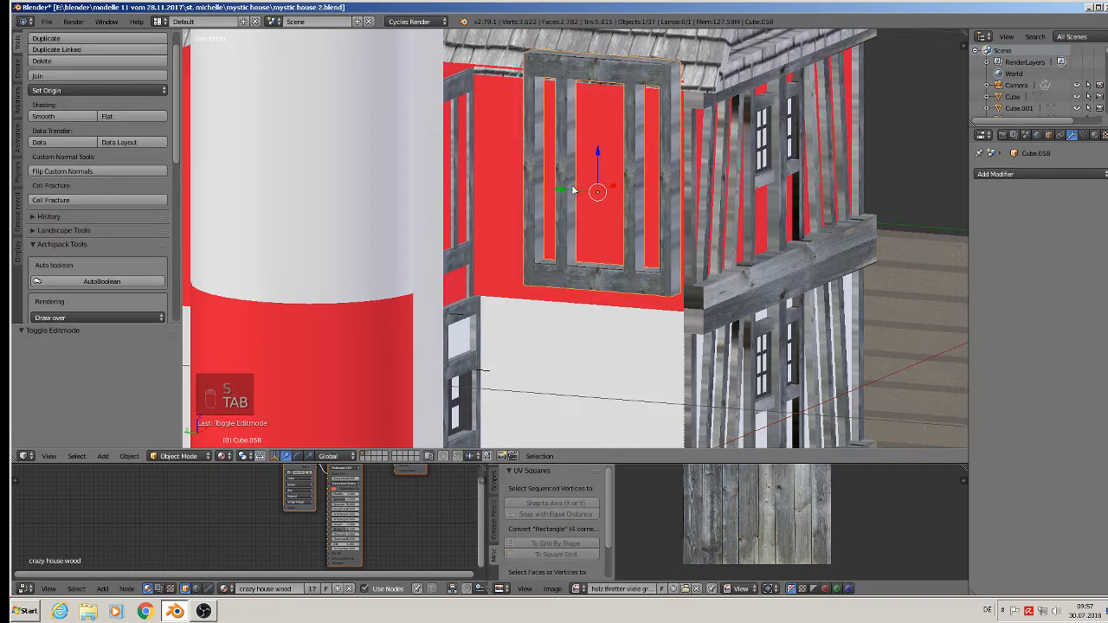
Tilt the inner post nearer the round tower about -11.6° around X, shift it about -0.013 along Y and lower it slightly.
key("Tab")
key("a")
key("a")
key("a")
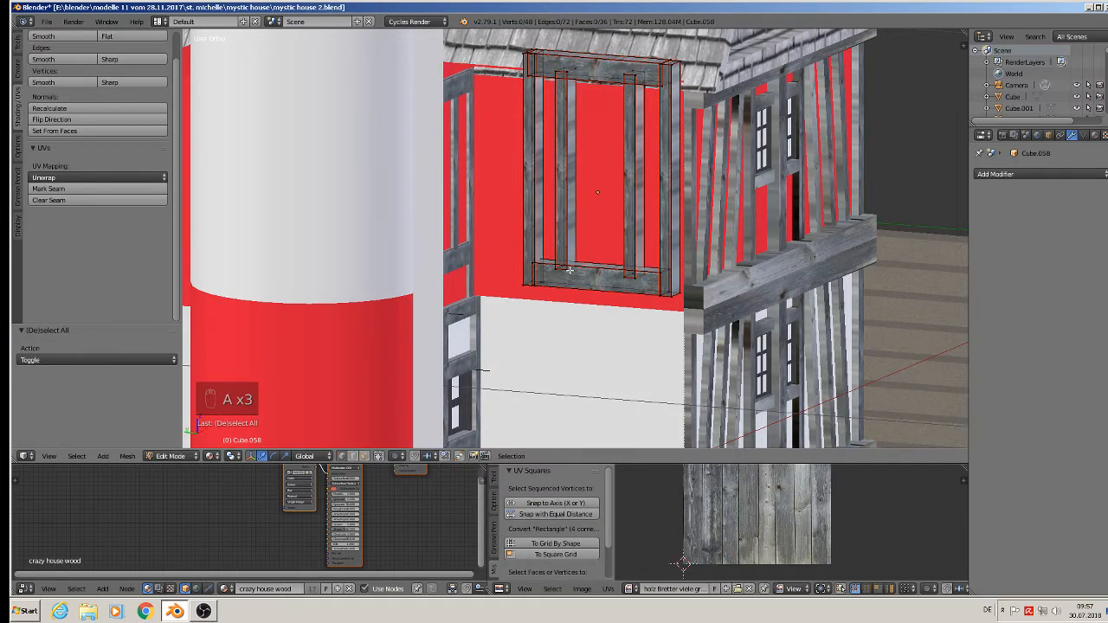
key("l")
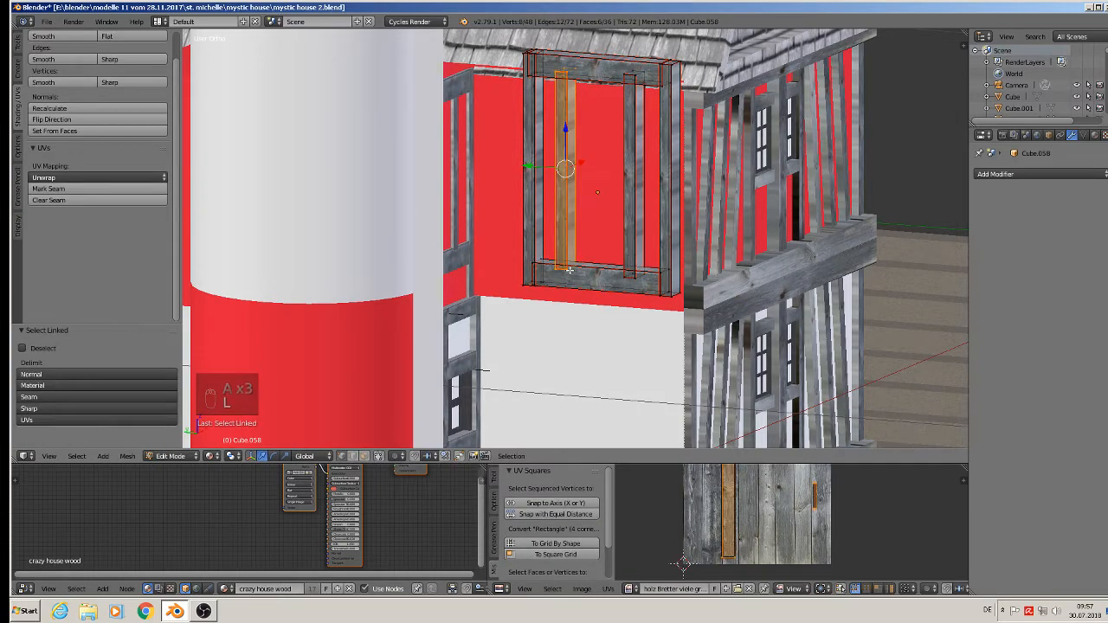
key("r")
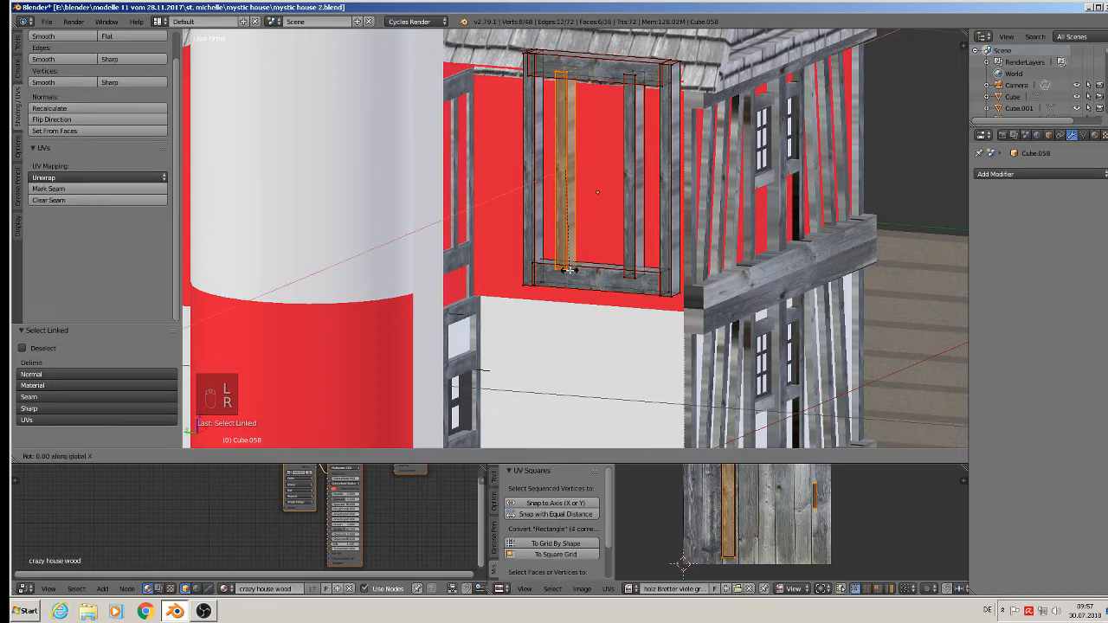
left_click(589, 264)
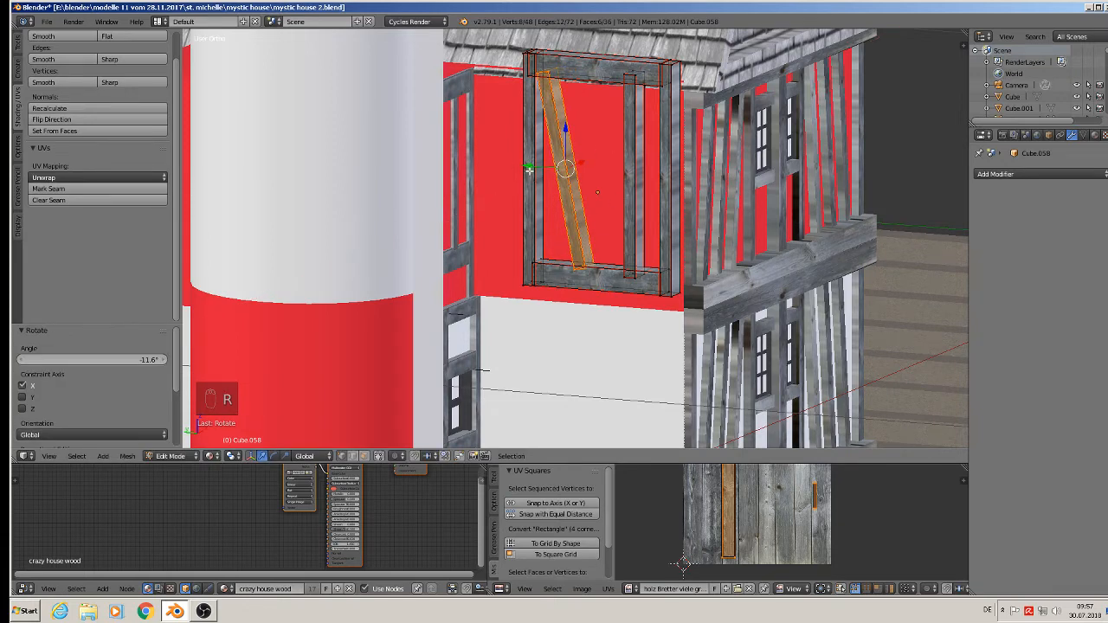
left_click_drag(536, 170, 549, 172)
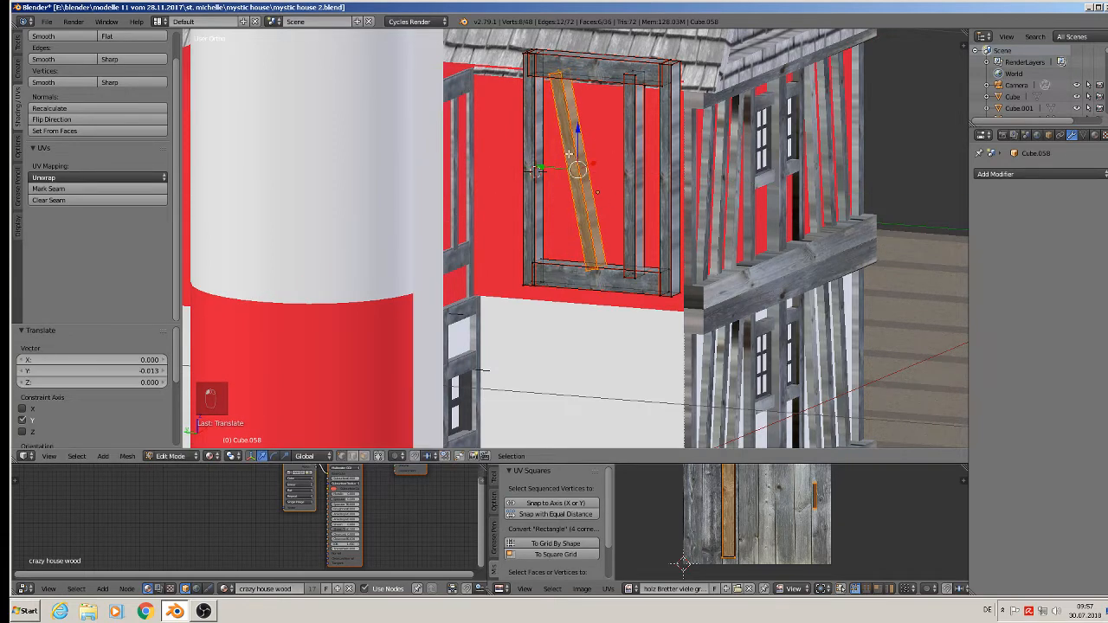
left_click_drag(577, 138, 580, 141)
key("a")
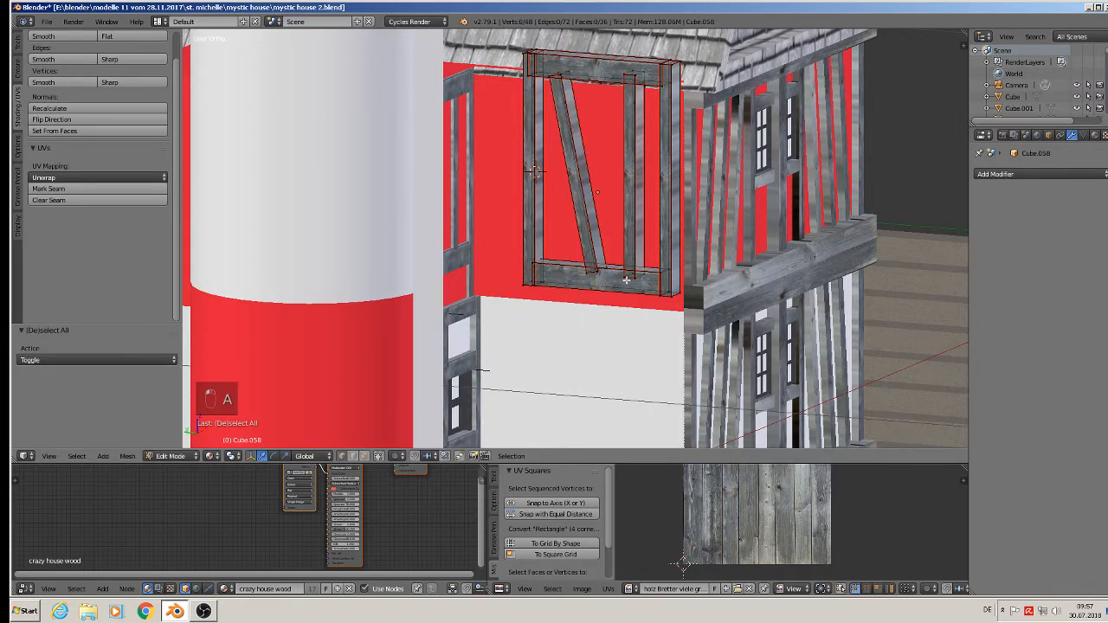
Tilt the other inner post about -12.2° around X and shift it slightly along Y to space the two braces.
key("l")
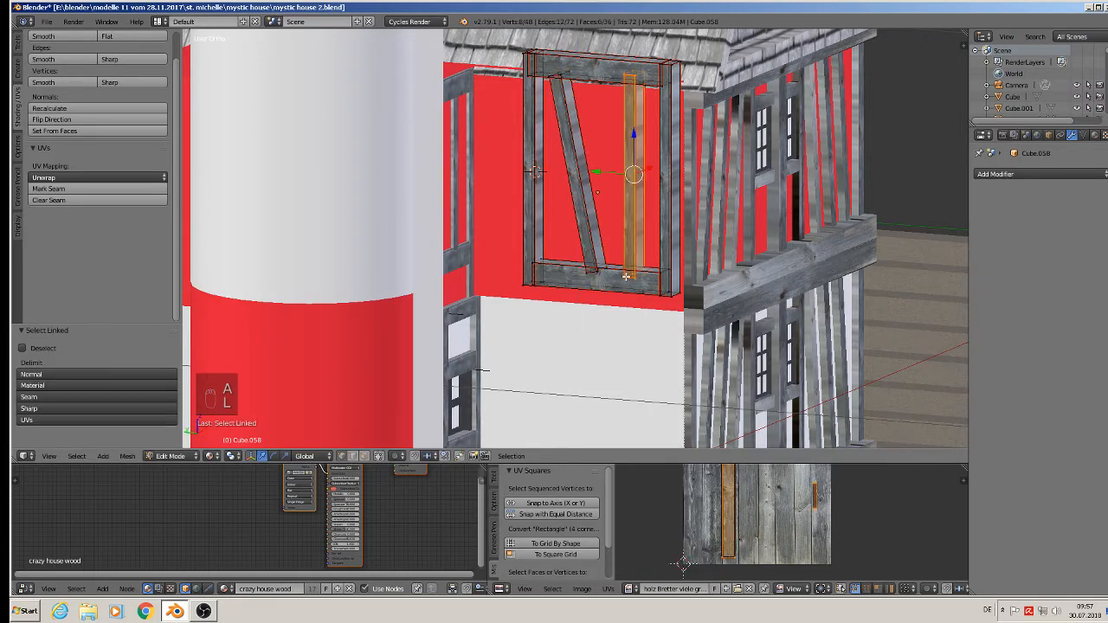
key("r")
key("x")
left_click(649, 275)
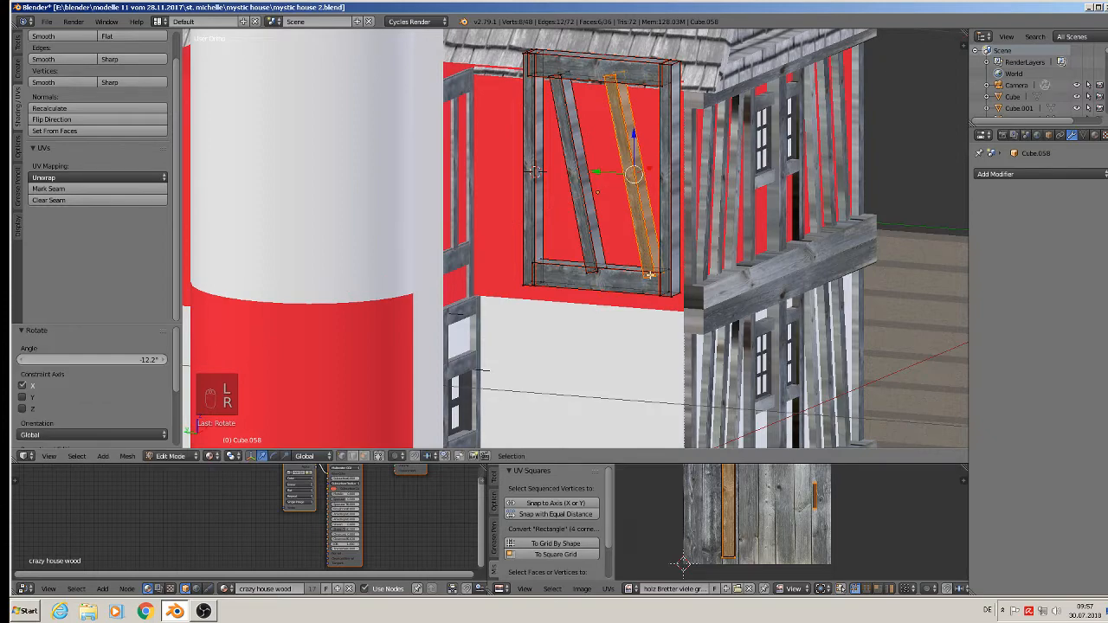
left_click_drag(615, 172, 605, 172)
key("Tab")
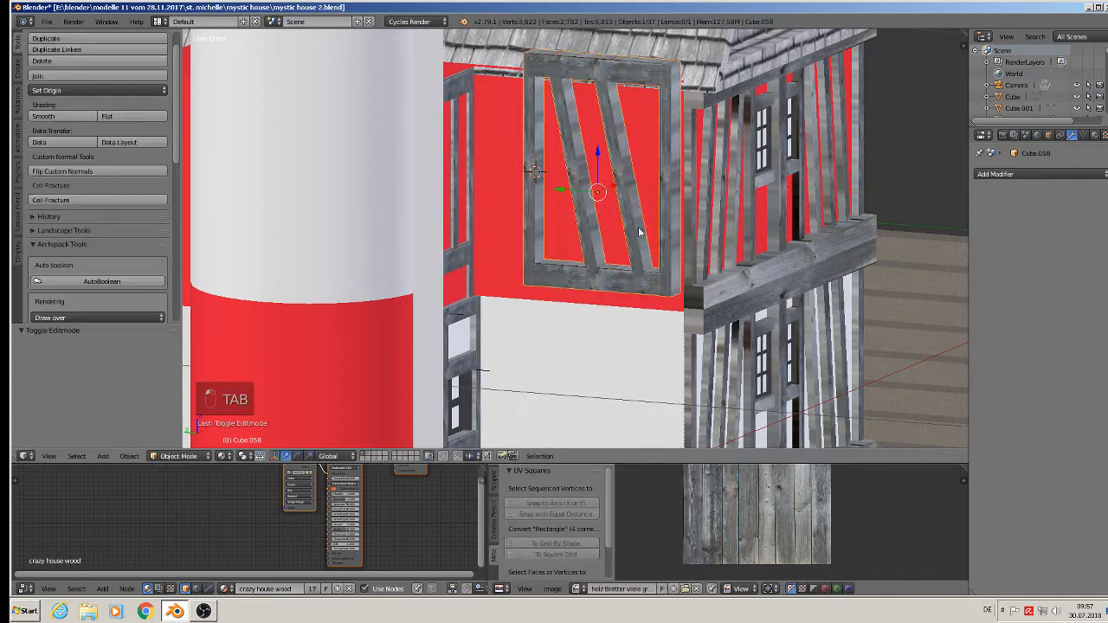
Move the whole frame about 0.030 along X against the house corner and lower it along Z under the roof edge.
scroll(661, 250, "down", 2)
middle_click_drag(652, 232, 621, 254)
left_click(650, 183)
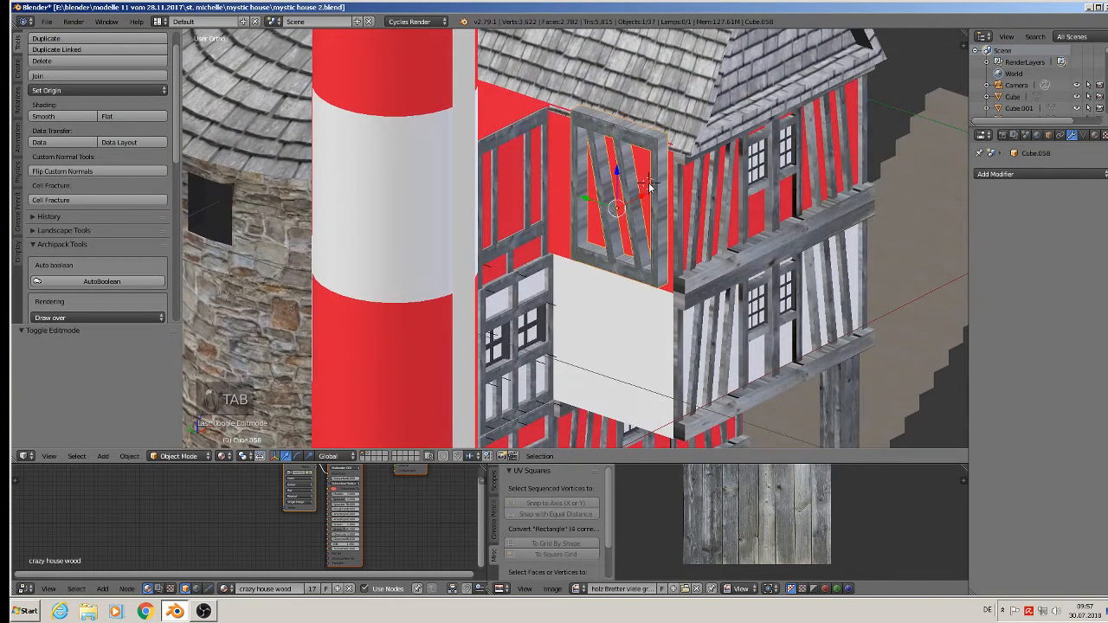
key("g")
key("x")
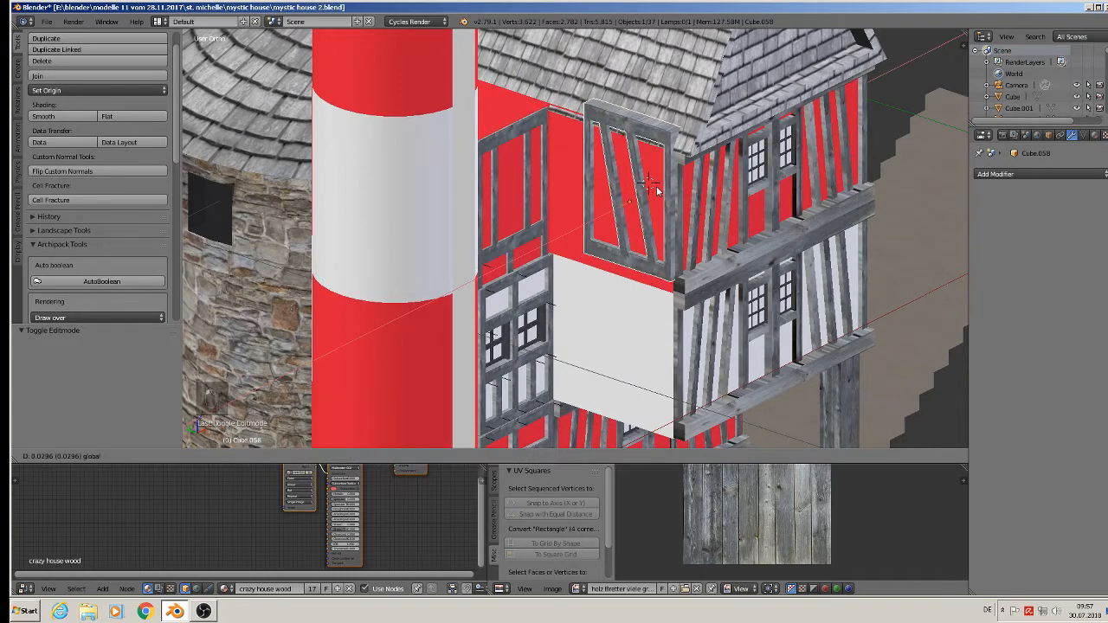
left_click(655, 191)
key("g")
key("x")
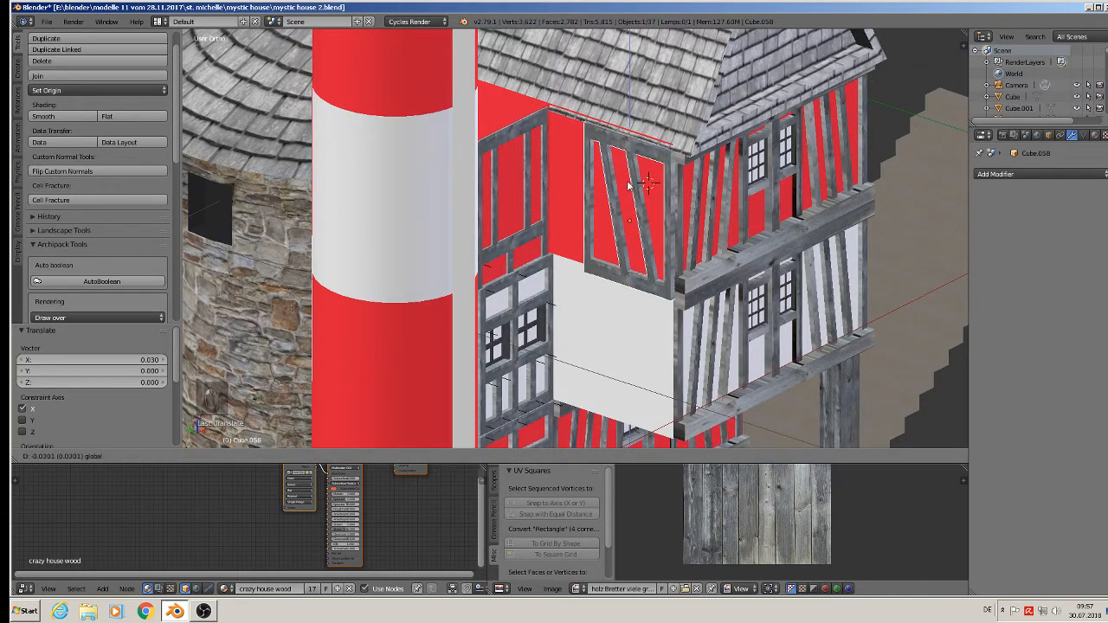
key("z")
left_click(632, 184)
Widen the timber frame to the wall's inner corner by moving its inner-side post, beam ends and both braces 0.071 along Y.
scroll(637, 213, "up", 2)
middle_click_drag(643, 224, 718, 191)
key("Tab")
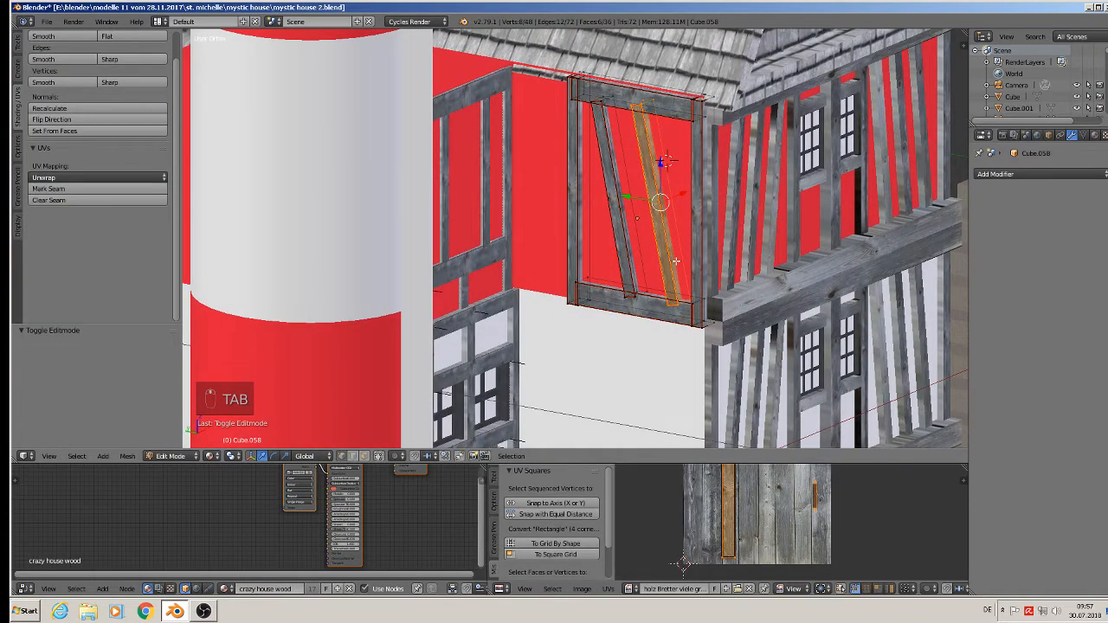
key("c")
mouse_move(610, 82)
left_mouse_down()
mouse_move(582, 128)
mouse_move(564, 108)
mouse_move(576, 277)
mouse_move(600, 294)
mouse_move(655, 293)
left_mouse_up()
right_click(656, 288)
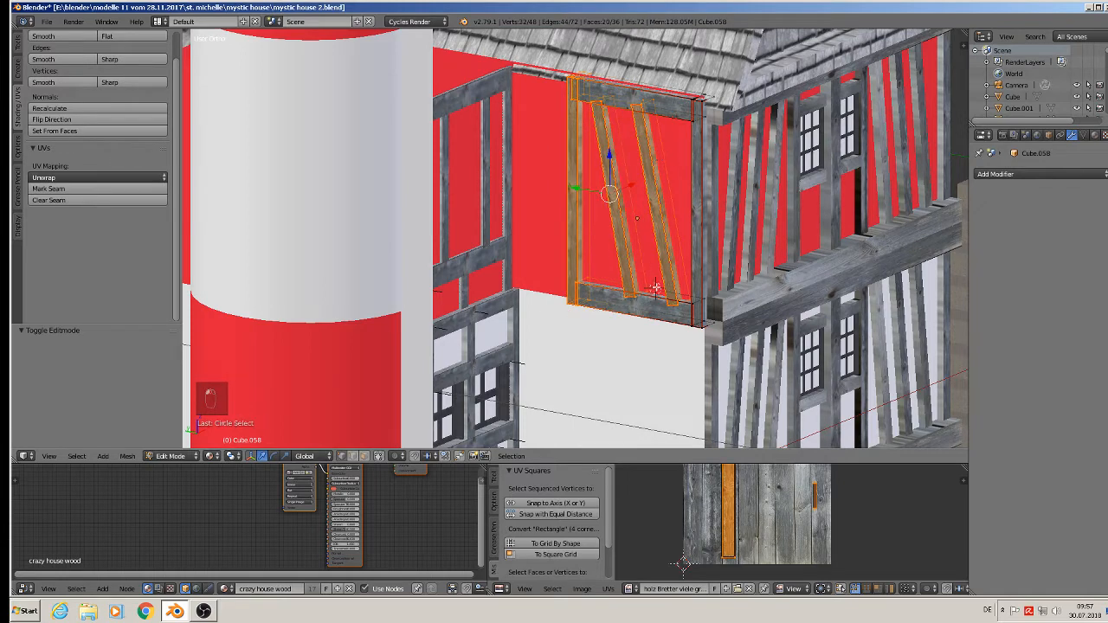
left_click_drag(578, 191, 522, 163)
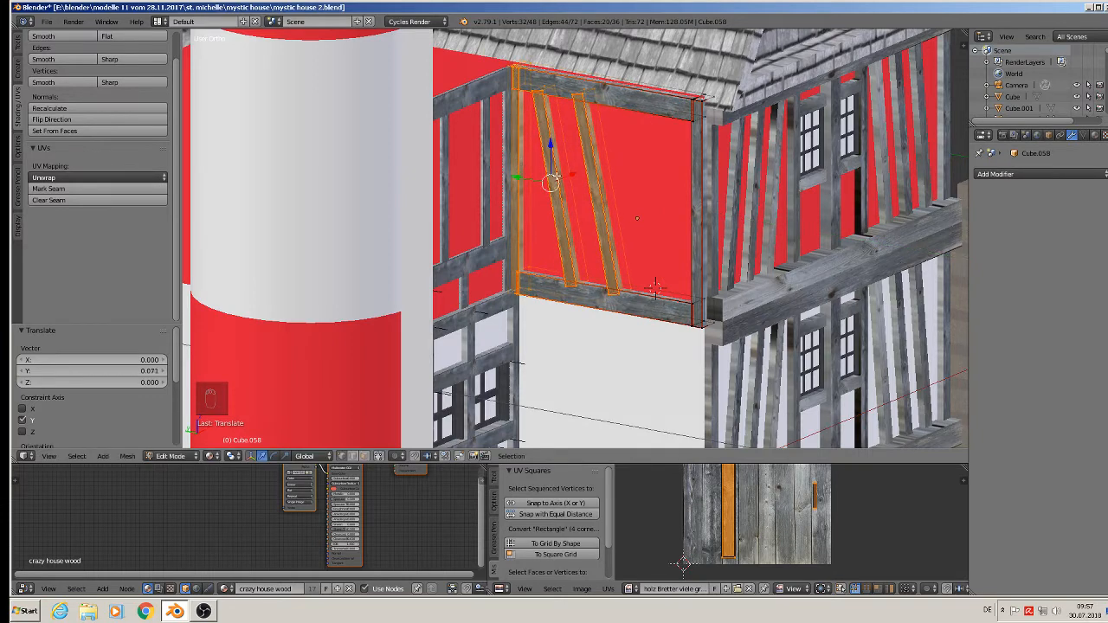
Spread the two slanted braces across the widened frame, shifting one along Y towards the outer corner and the other -0.024 along Y.
key("a")
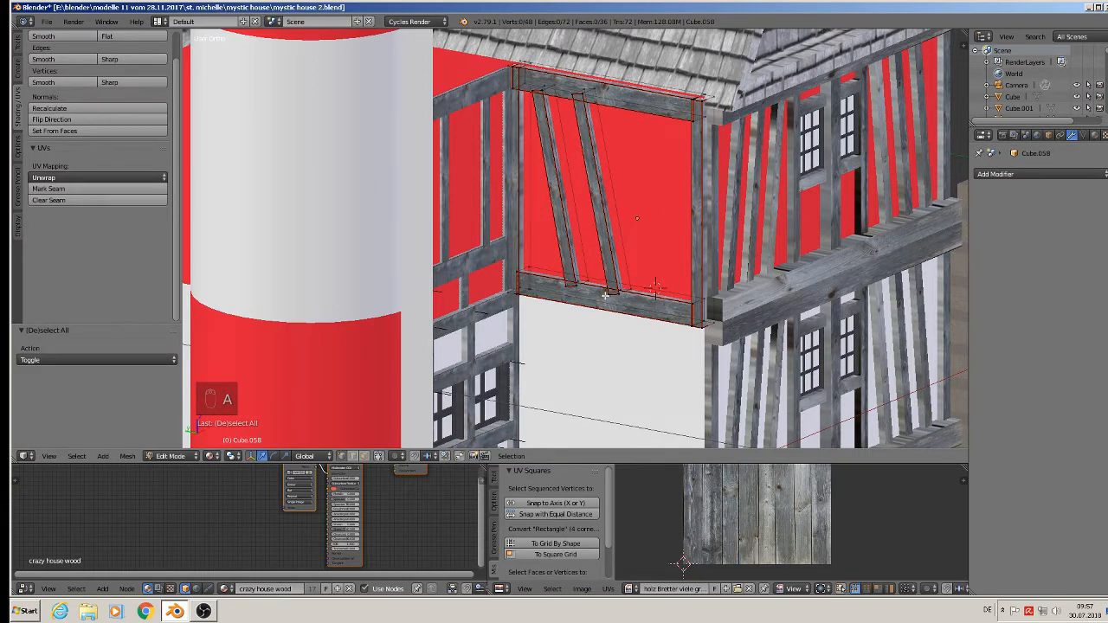
key("l")
left_click_drag(582, 187, 612, 202)
key("a")
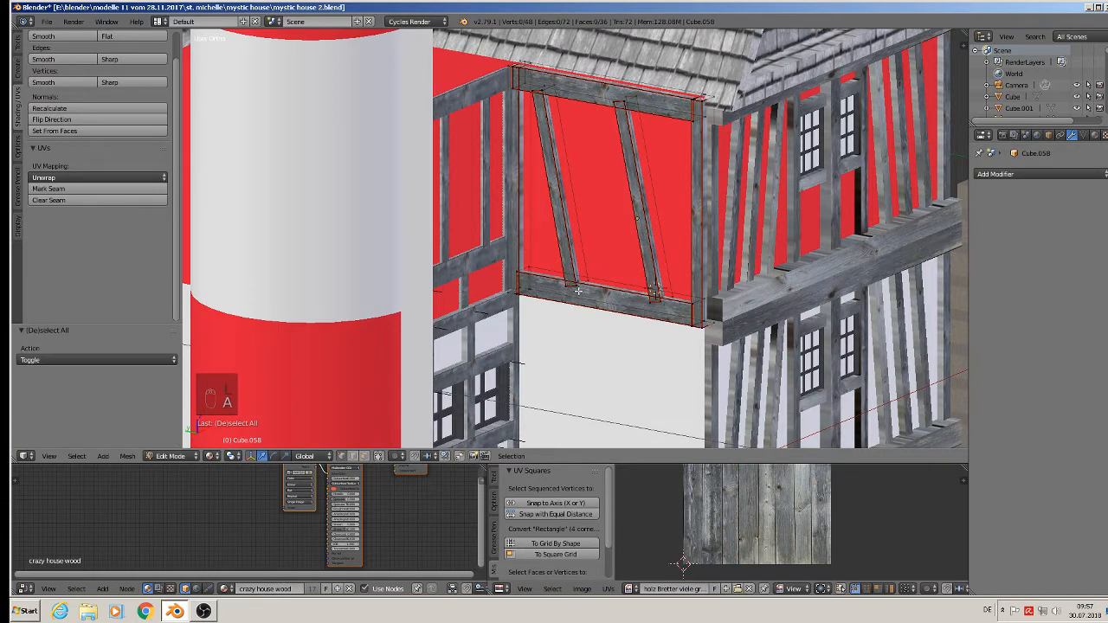
key("l")
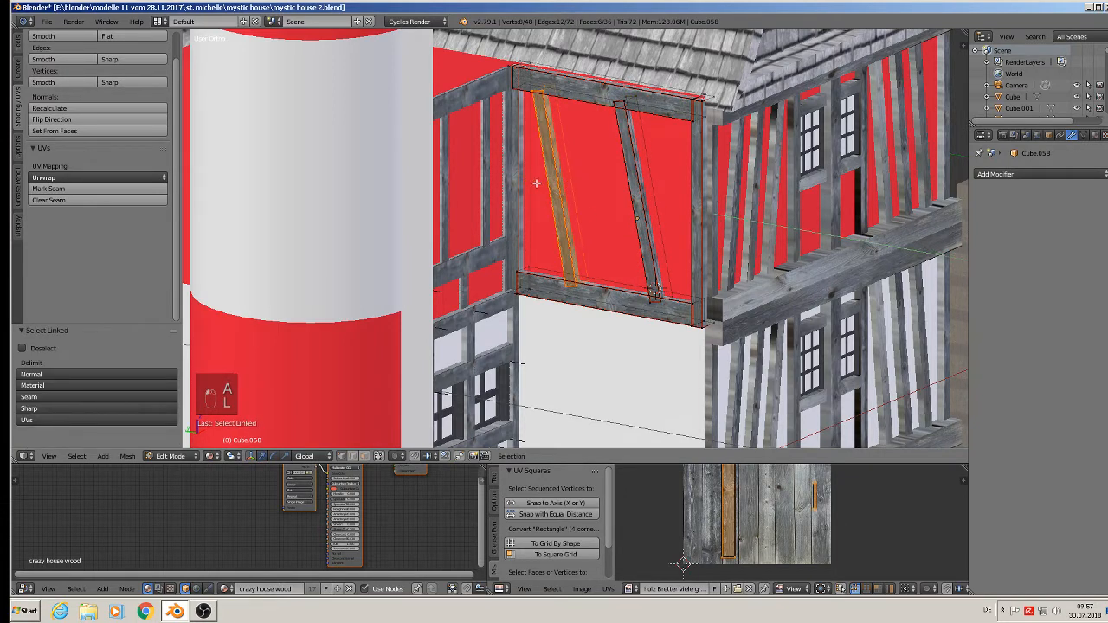
left_click_drag(531, 182, 551, 184)
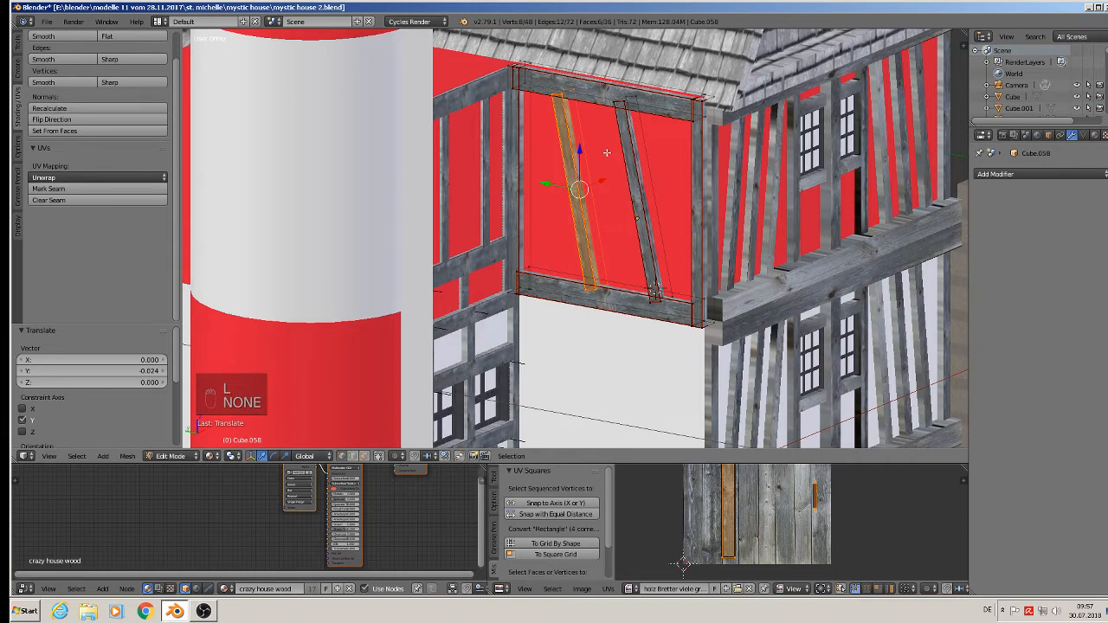
key("Tab")
Duplicate the finished timber frame straight down along Z onto the bare white wall of the storey below.
scroll(617, 203, "down", 1)
middle_click_drag(645, 192, 647, 128, "shift")
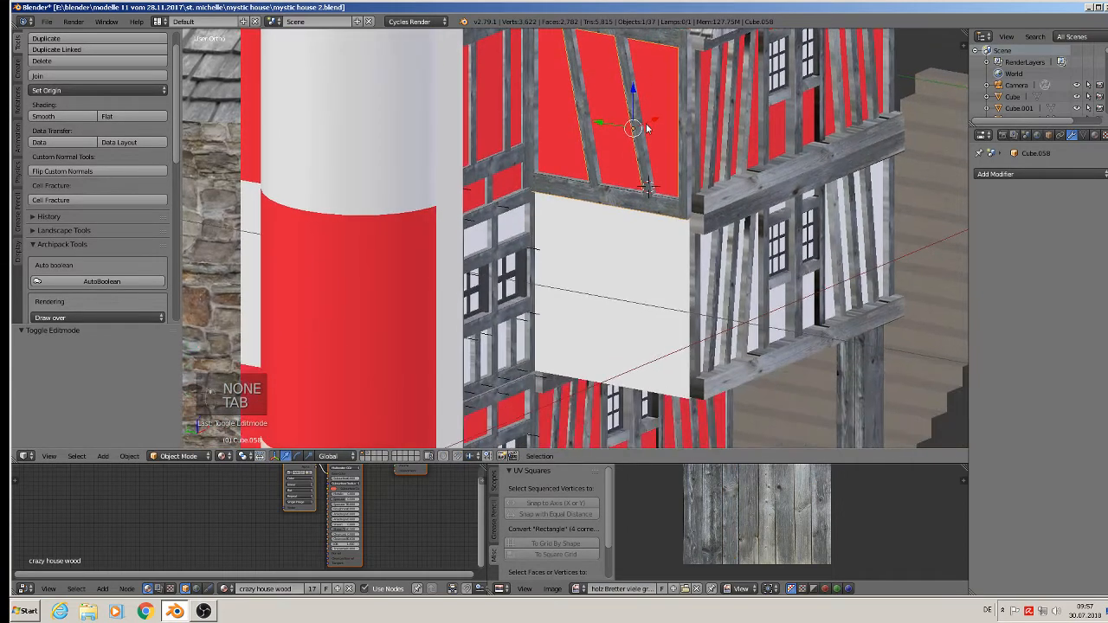
key("shift+d")
key("z")
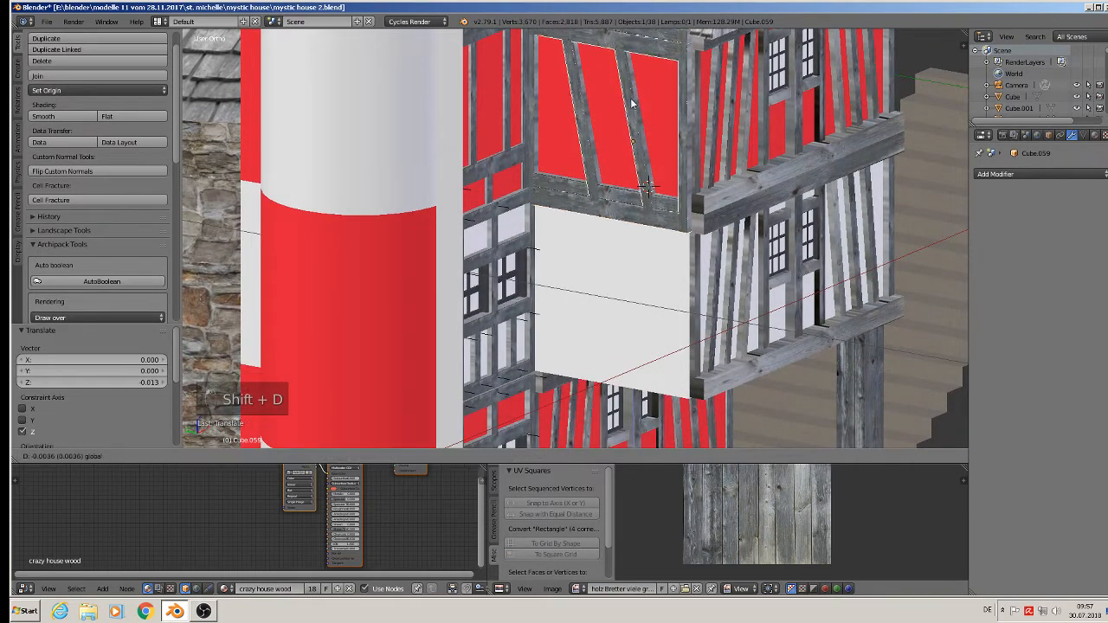
left_click(611, 267)
scroll(613, 265, "up", 2)
Rotate the copied frame's inner-side brace about 10.5° around X to stand upright and shift it along Y towards the inner corner.
key("Tab")
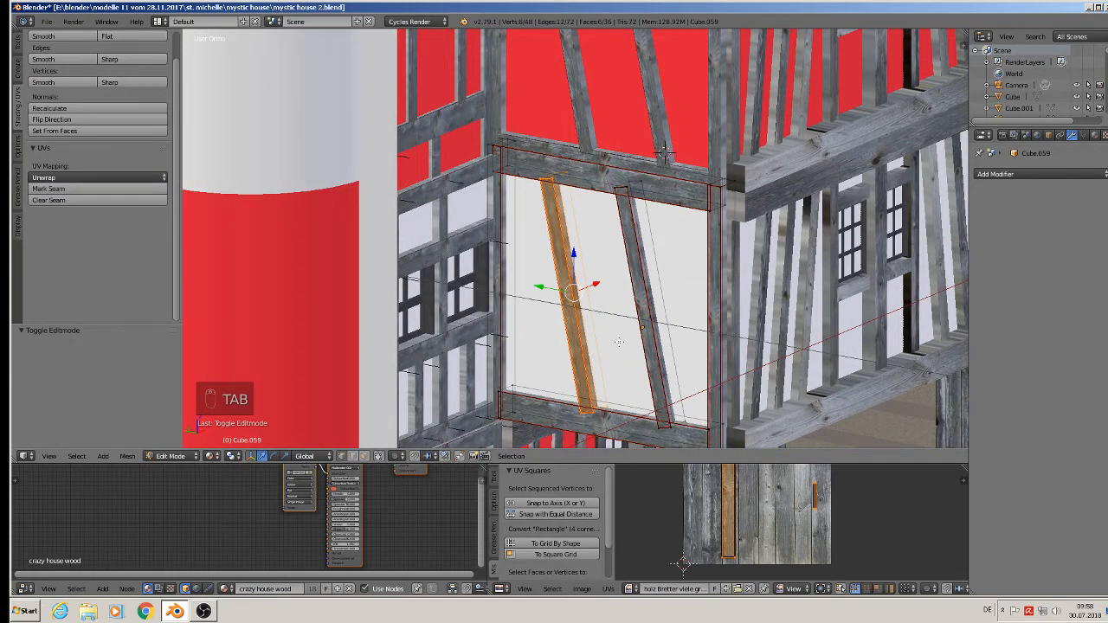
key("r")
key("x")
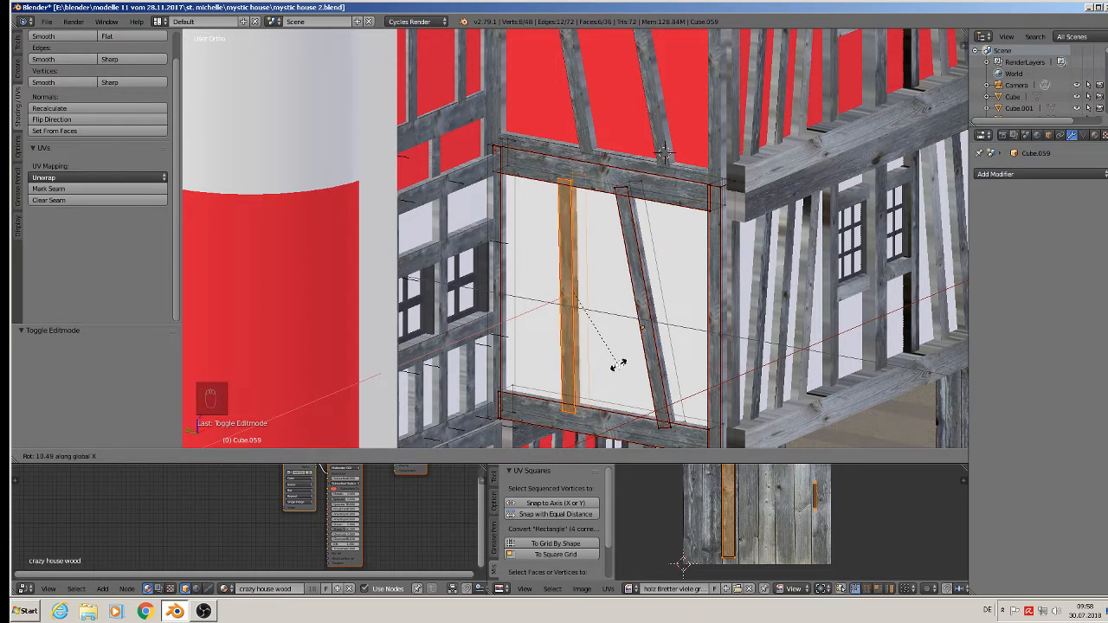
left_click(619, 363)
left_click_drag(560, 290, 529, 275)
key("a")
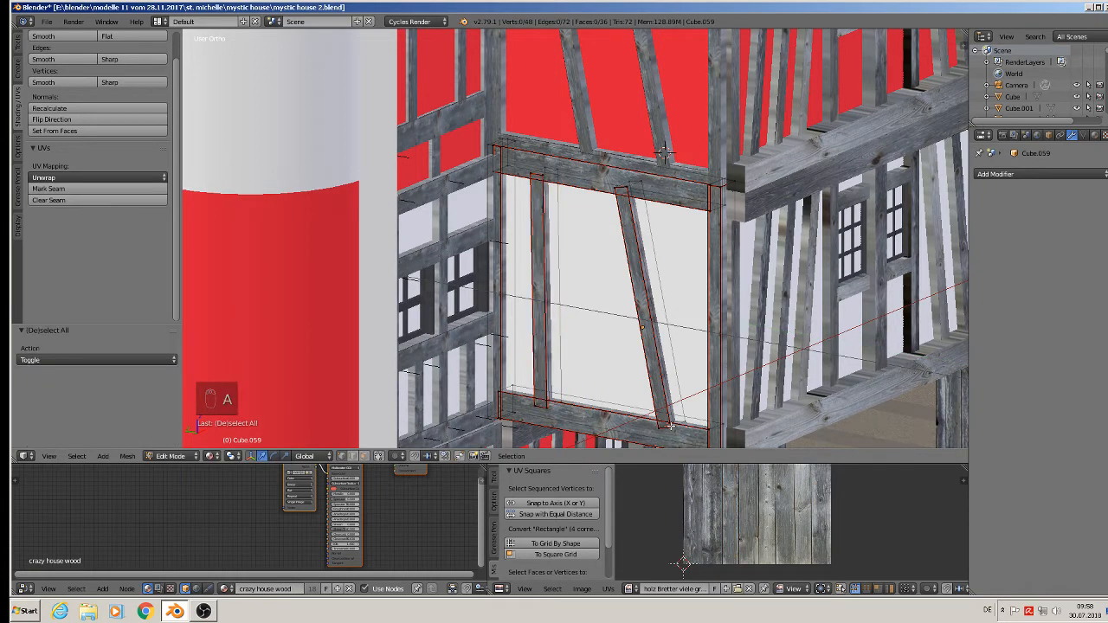
Duplicate the remaining slanted brace and place the copy between it and the upright post.
key("l")
key("shift+d")
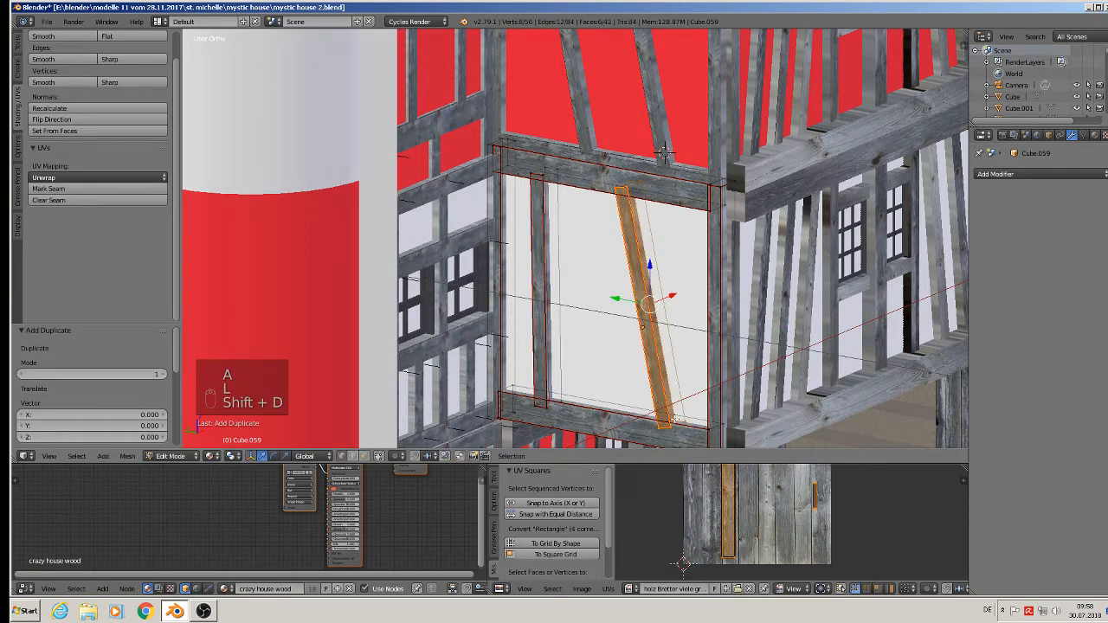
left_click(579, 286)
key("a")
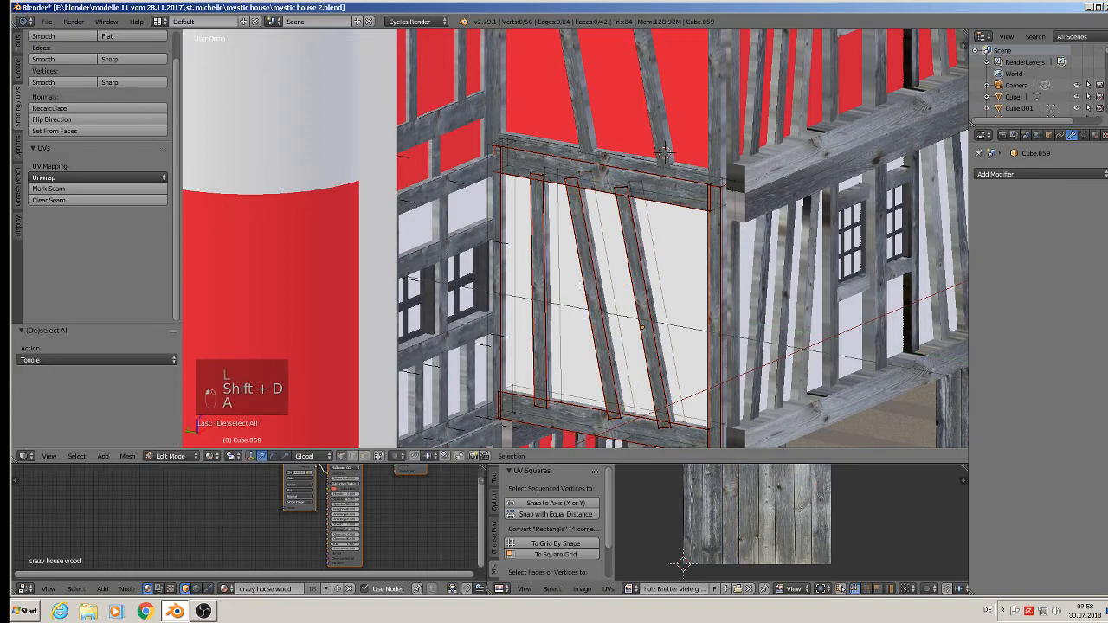
key("Tab")
Examine the timbered facades, the tower and the unfinished lower walls against the reference photos.
scroll(727, 346, "down", 5)
middle_click_drag(775, 376, 726, 344)
scroll(737, 363, "down", 3)
key("a")
scroll(664, 297, "up", 5)
middle_click_drag(726, 345, 637, 180, "shift")
scroll(663, 297, "down", 2)
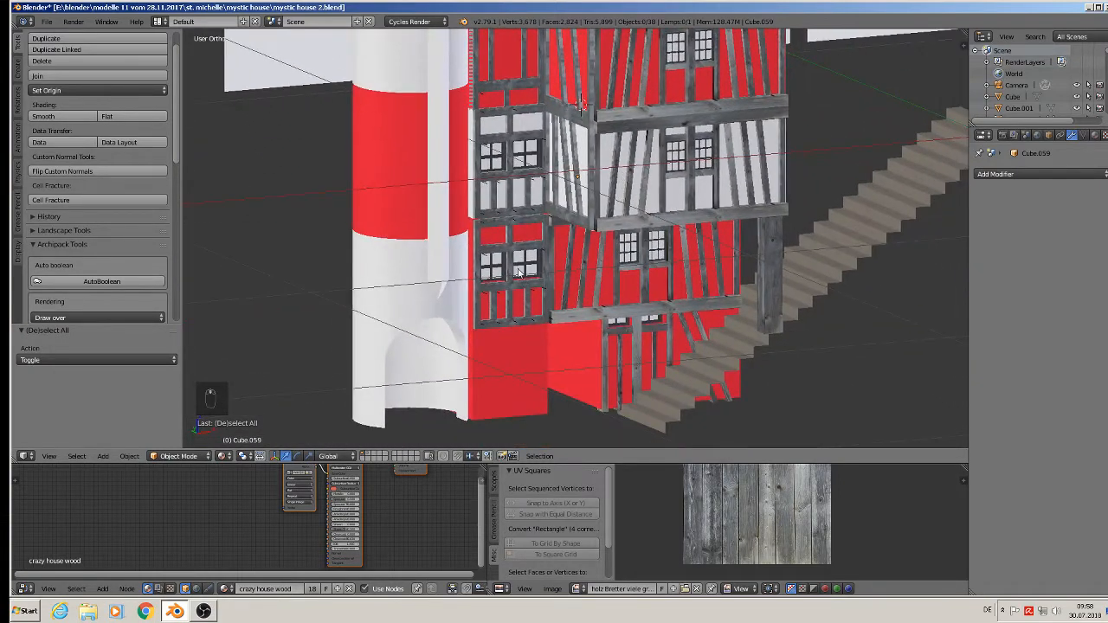
scroll(518, 274, "down", 3)
scroll(529, 328, "up", 1)
middle_click_drag(529, 328, 505, 326)
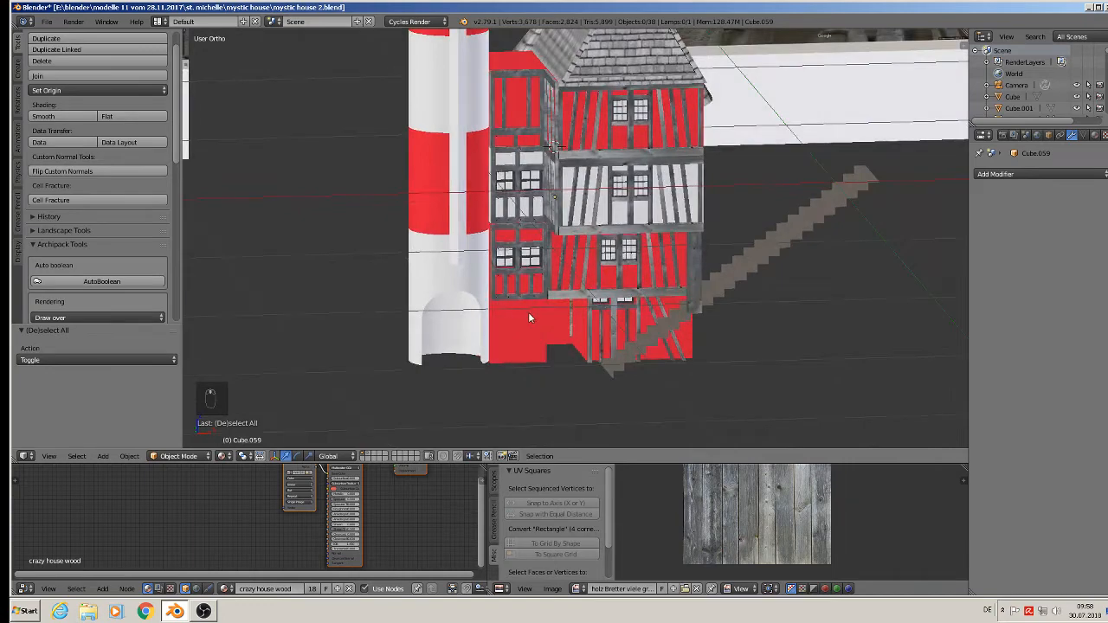
middle_click_drag(794, 248, 589, 332)
middle_click_drag(704, 193, 584, 272, "shift")
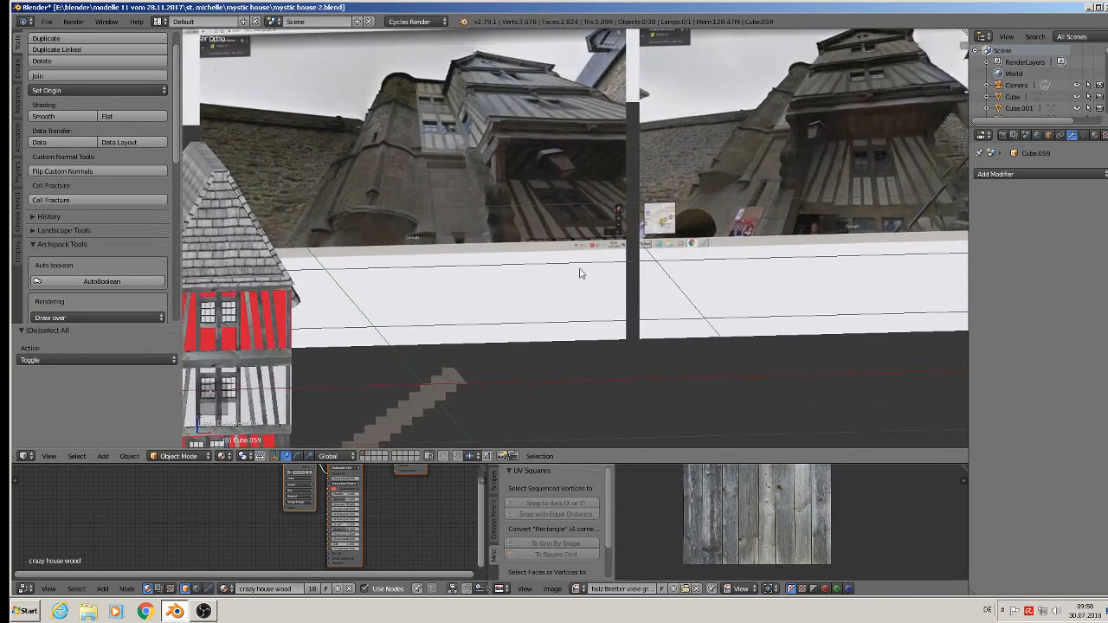
middle_click_drag(730, 280, 909, 177, "shift")
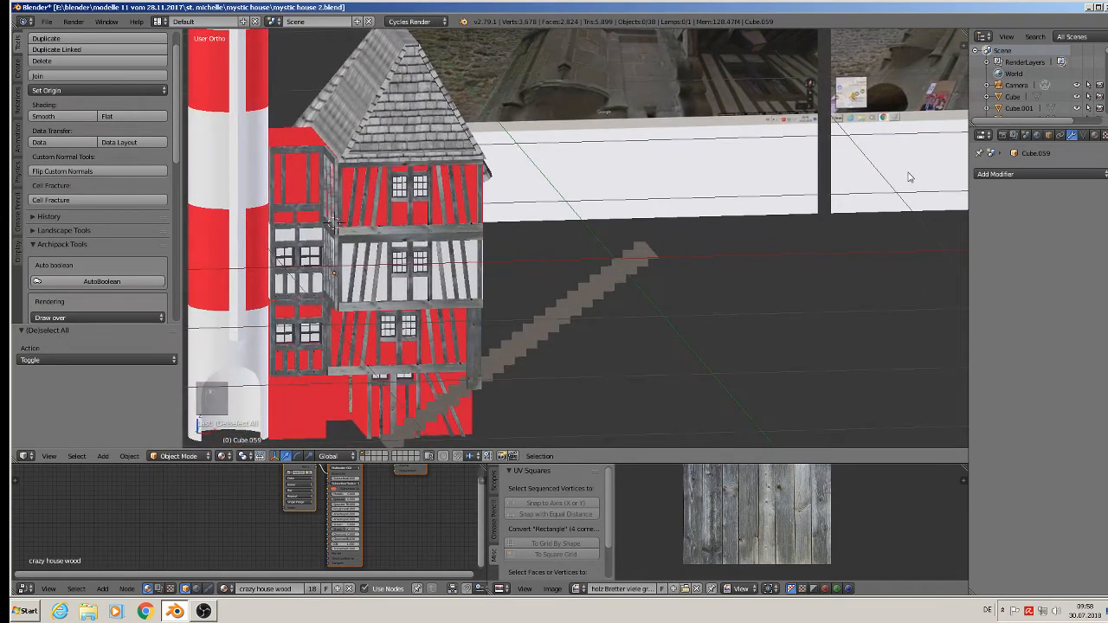
scroll(881, 198, "down", 3)
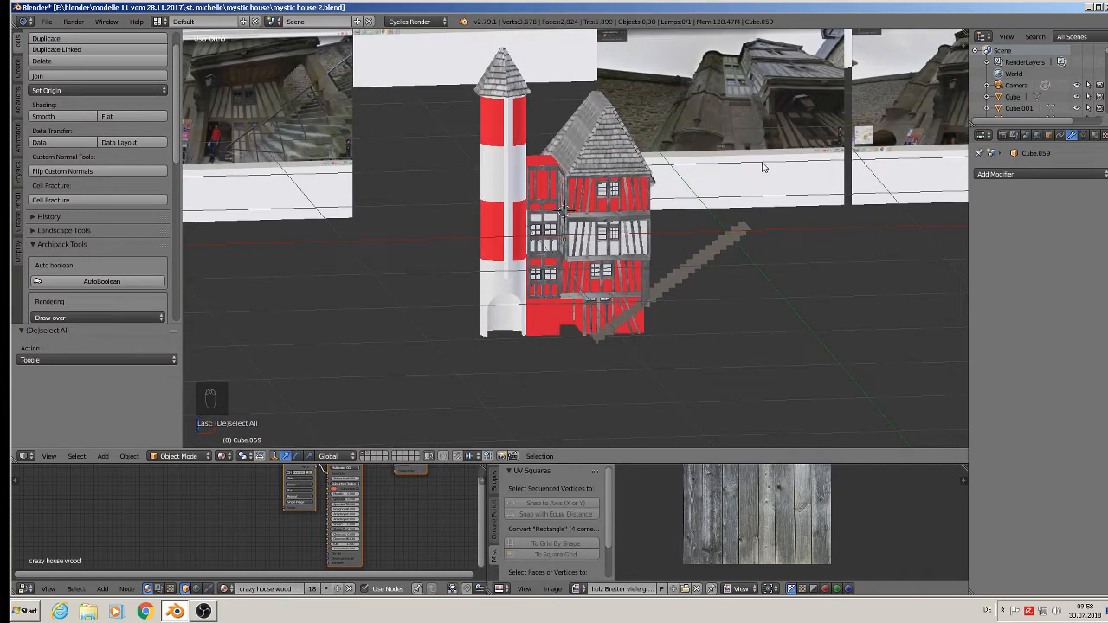
Save the project as a new file named mystic house 3.blend.
left_click(56, 22)
left_click(55, 21)
left_click(46, 22)
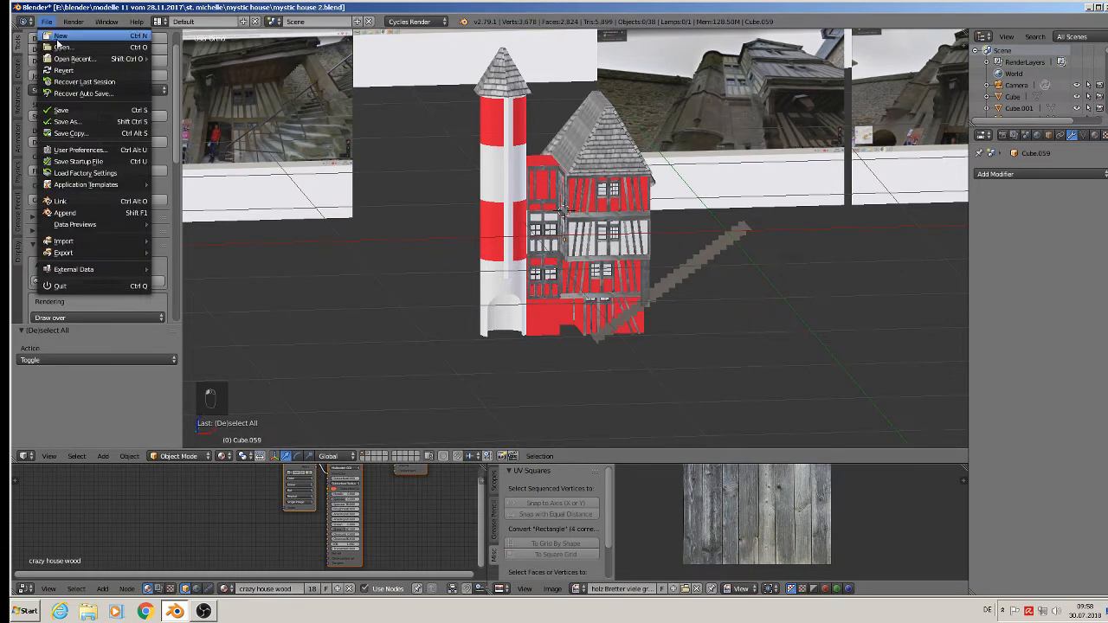
left_click(84, 121)
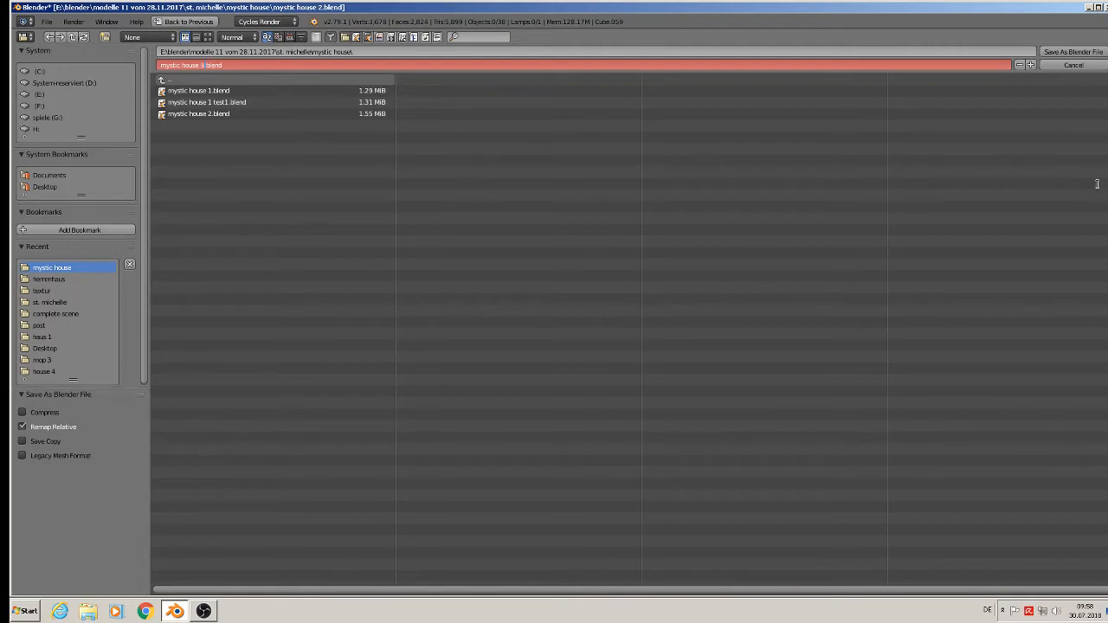
left_click(1076, 52)
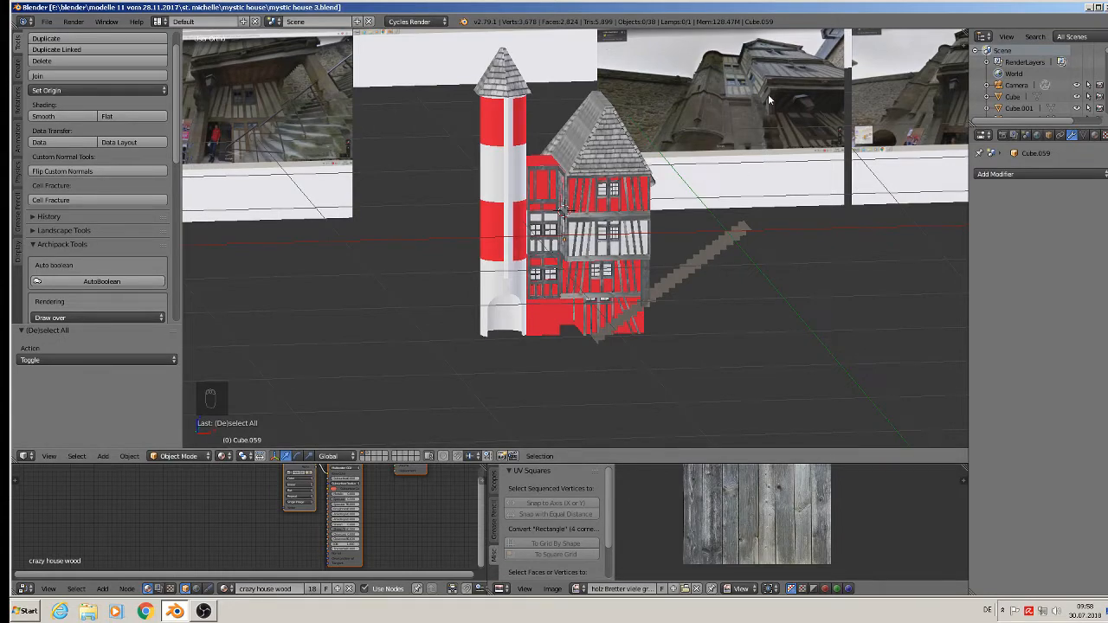
Check the reference photo's wall surfaces, and add a new material named putz to the house body.
scroll(771, 93, "up", 6)
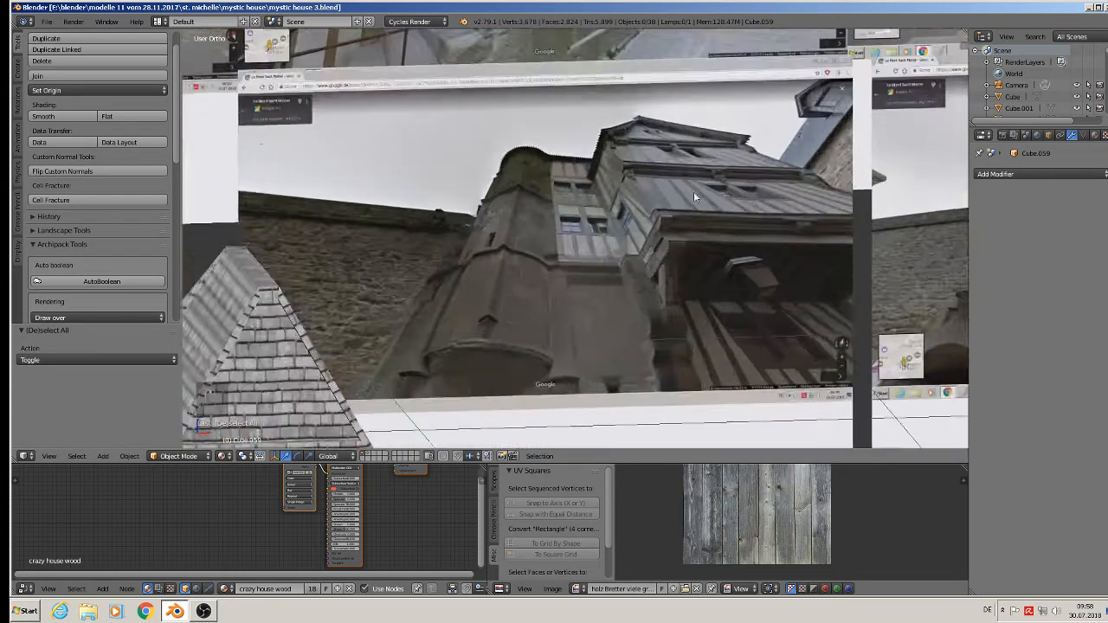
scroll(693, 192, "up", 3)
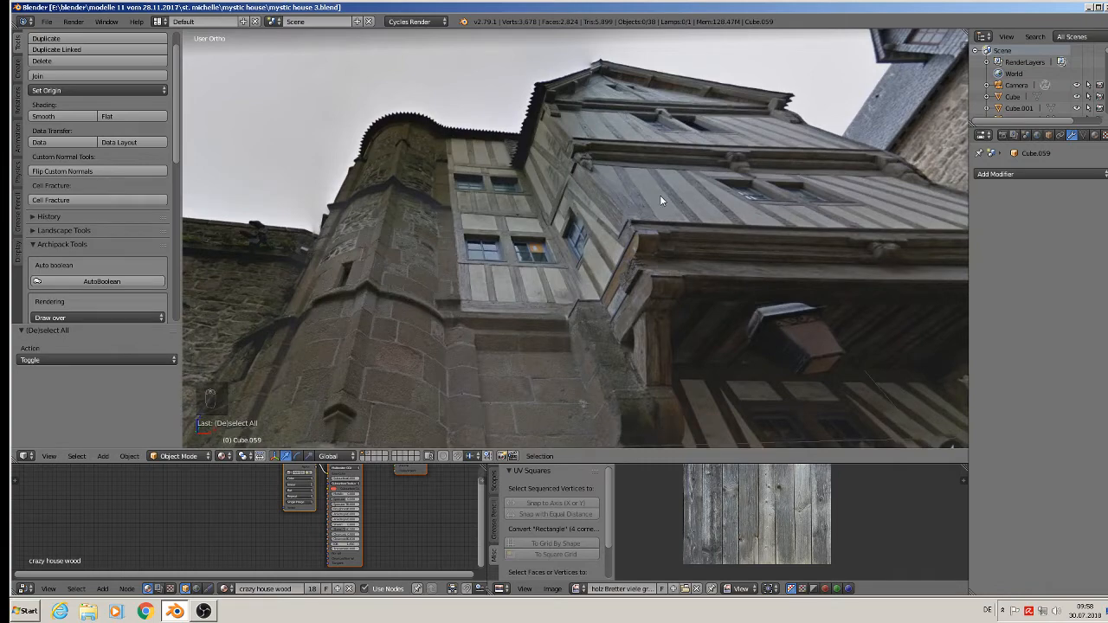
scroll(659, 210, "down", 8)
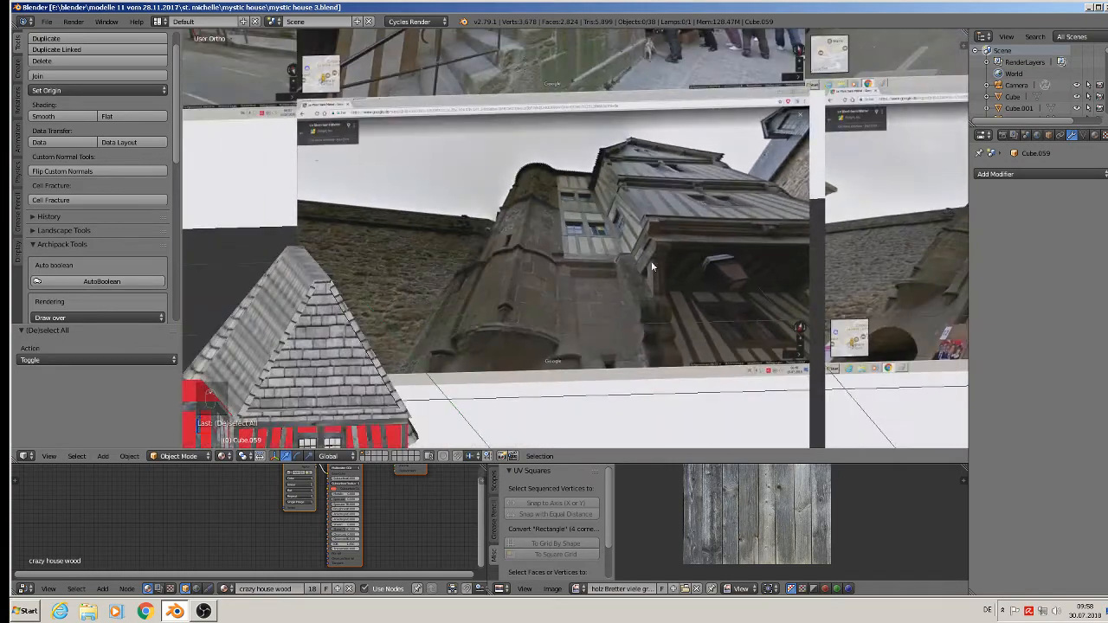
scroll(554, 232, "up", 6)
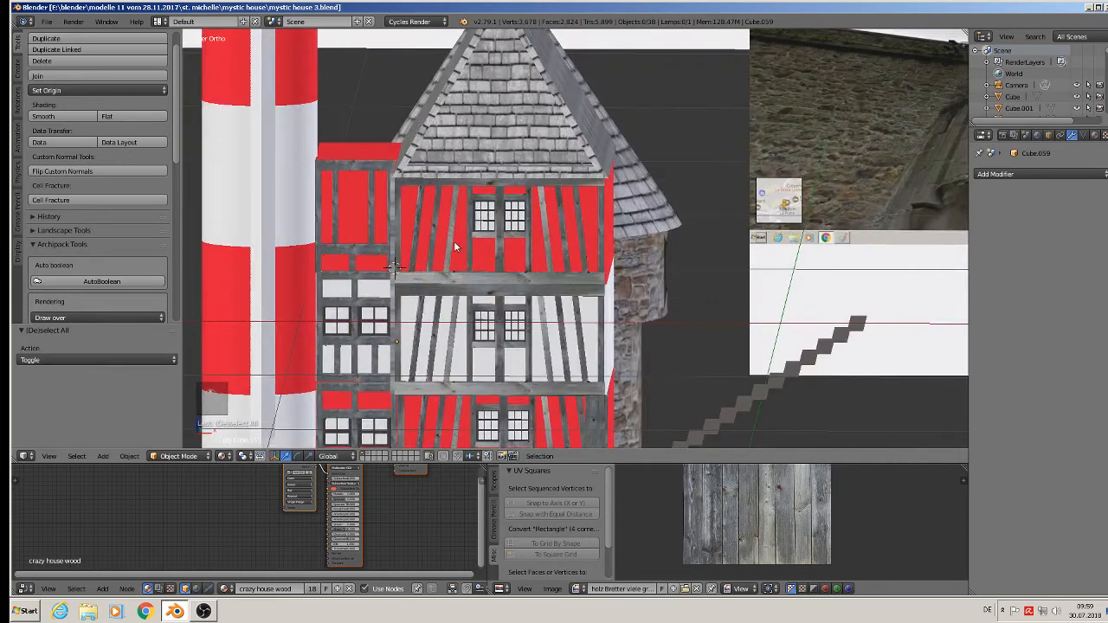
right_click(459, 246)
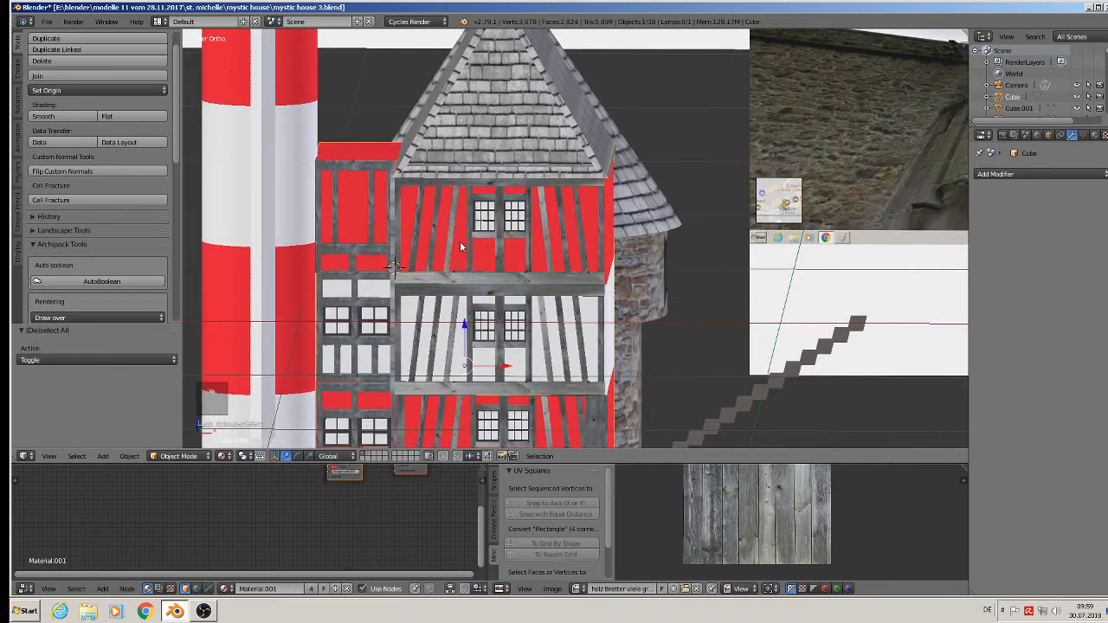
left_click(1095, 135)
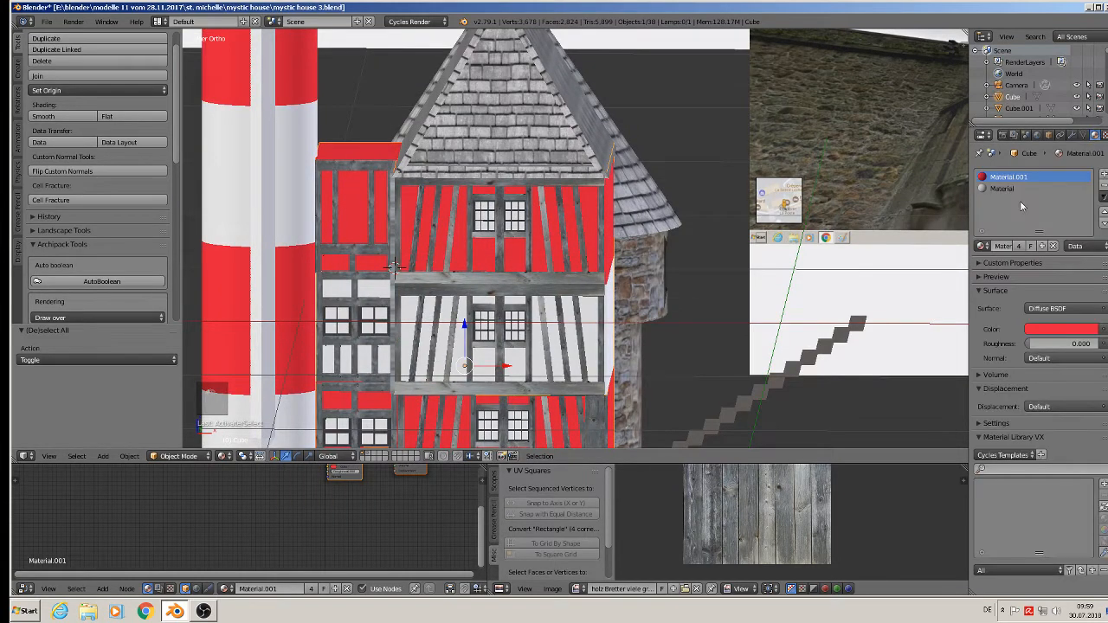
left_click(1104, 175)
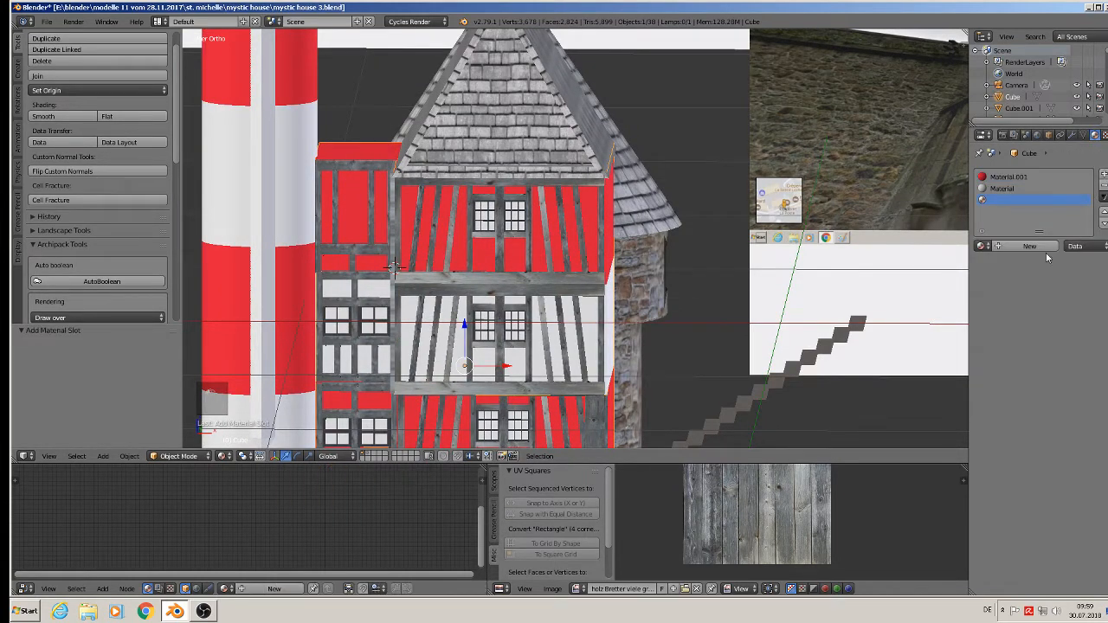
left_click(1026, 247)
left_click(1009, 247)
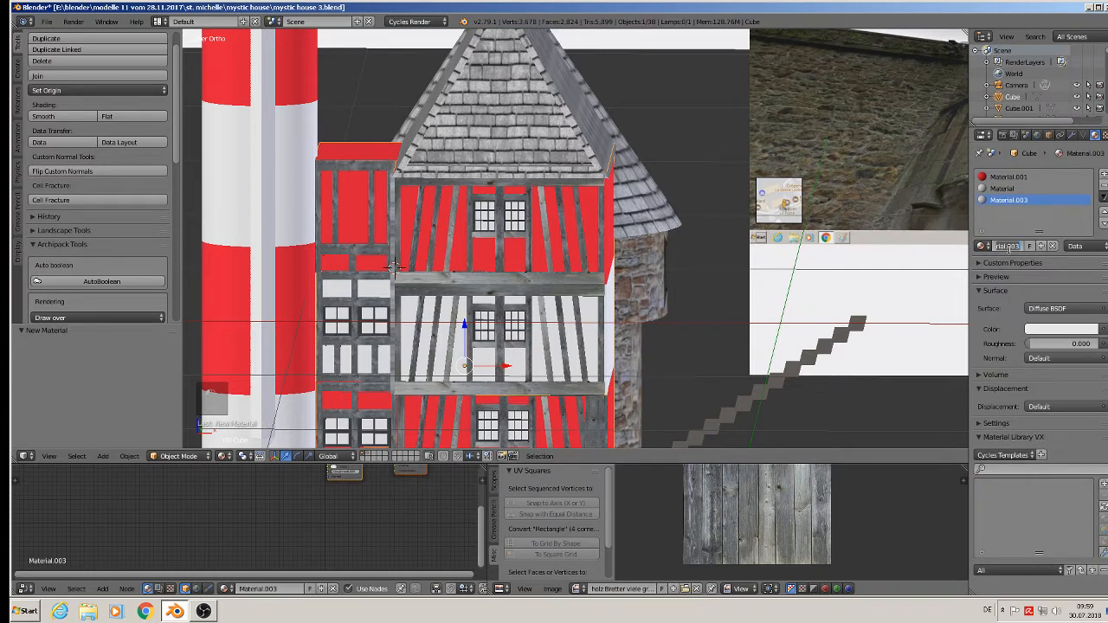
type("putz")
key("Return")
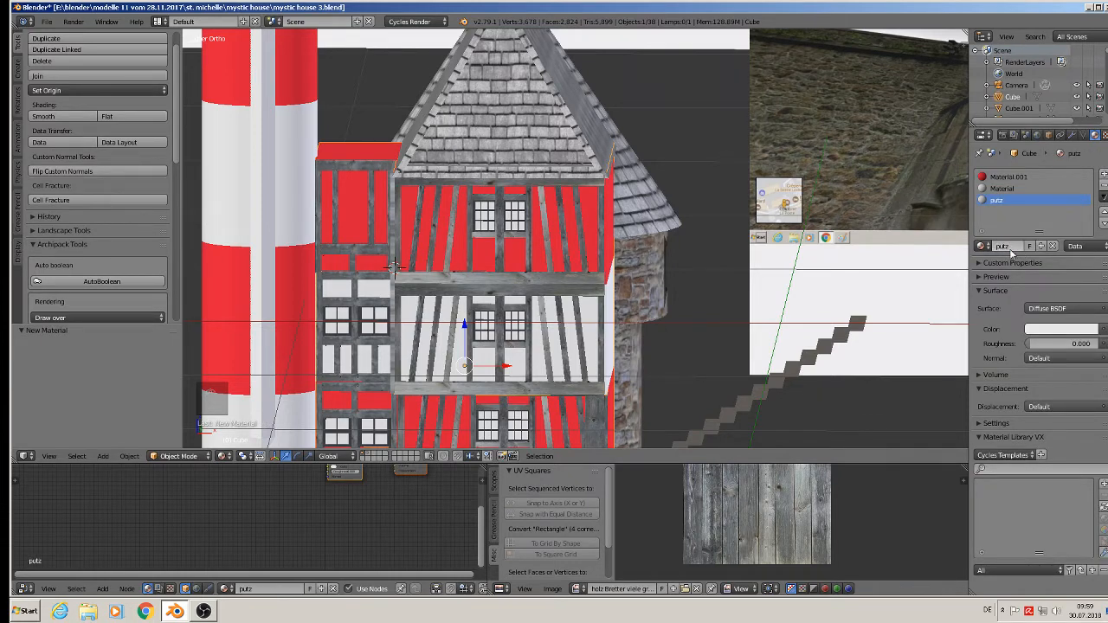
Set the putz material's surface to Principled BSDF and use an Image Texture for its base color.
left_click(1051, 309)
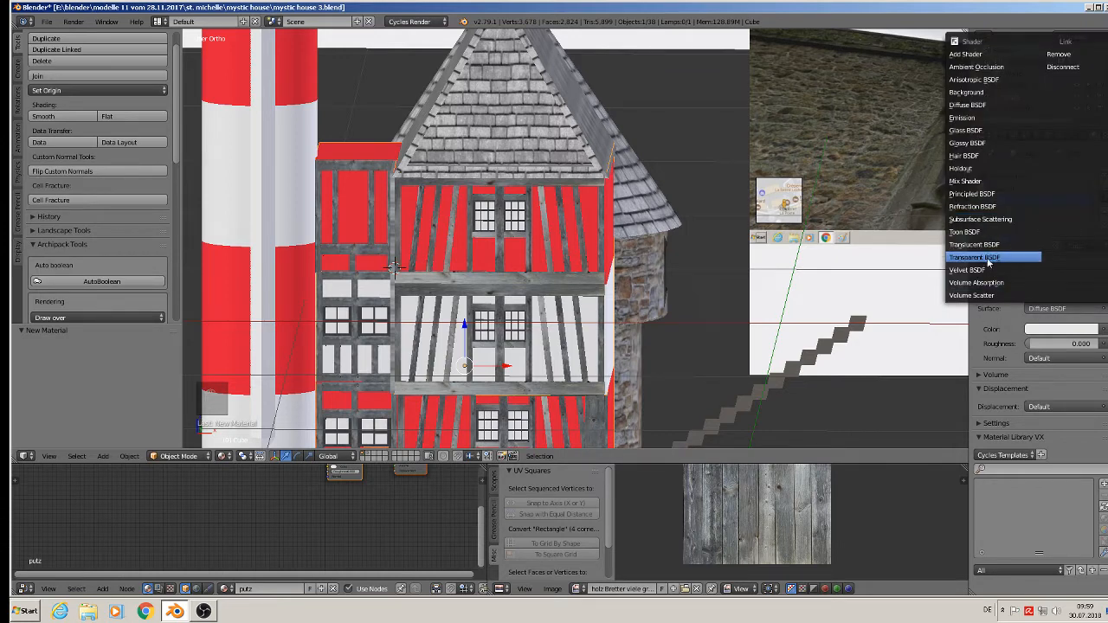
left_click(974, 194)
left_click(1095, 344)
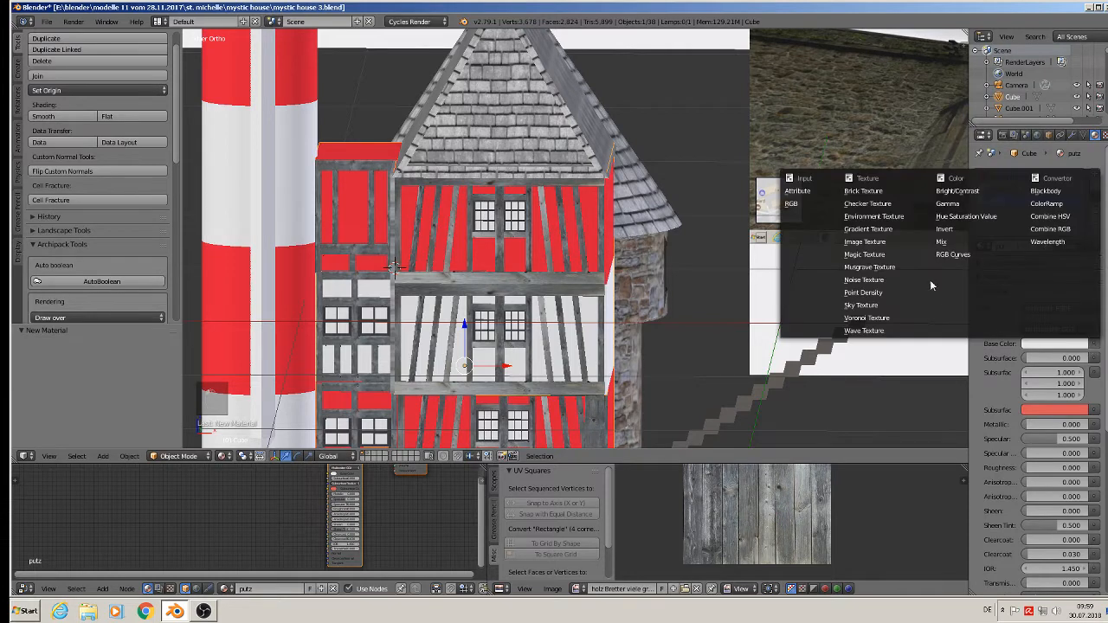
left_click(1092, 347)
left_click(872, 243)
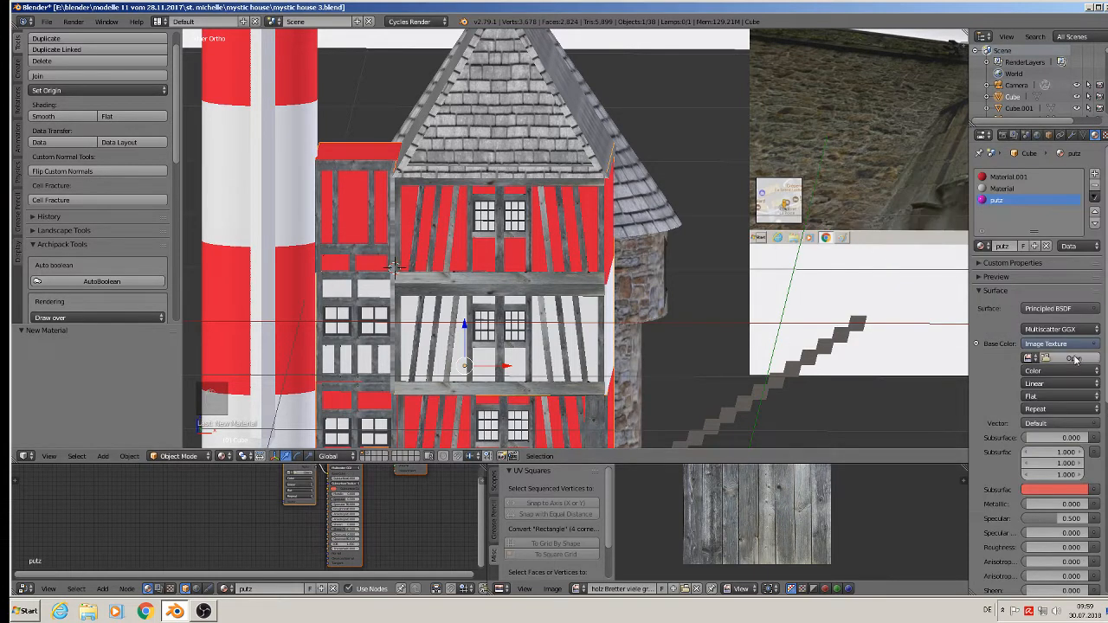
Load the Tileable wall (19).jpg image from the textur folder as the putz base color texture and set the roughness to about 0.907.
left_click(1074, 359)
left_click(41, 290)
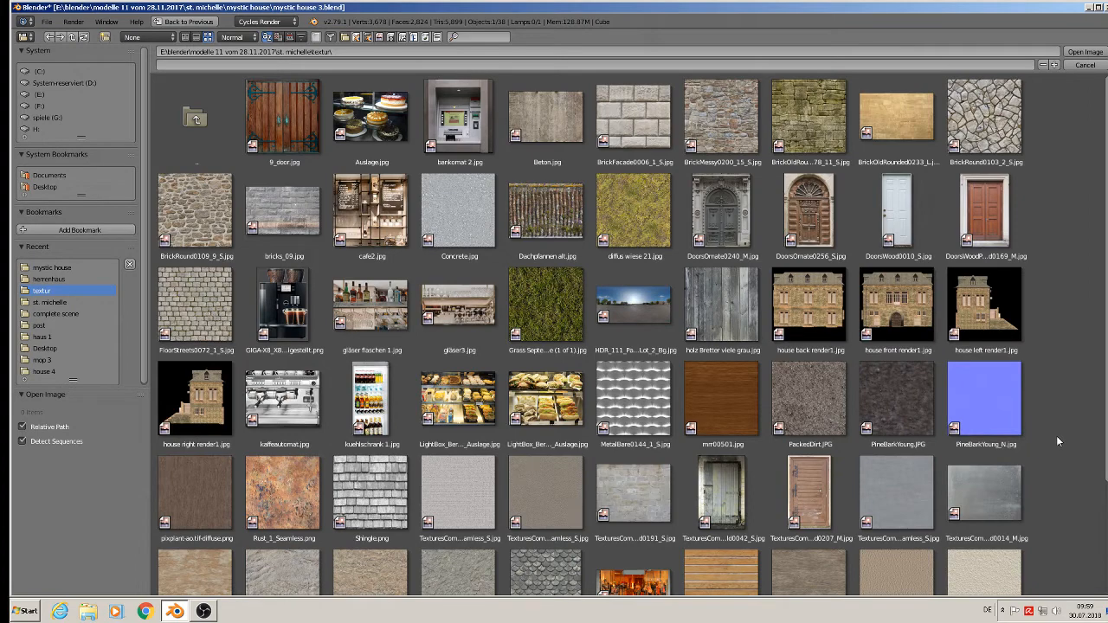
scroll(1058, 436, "down", 3)
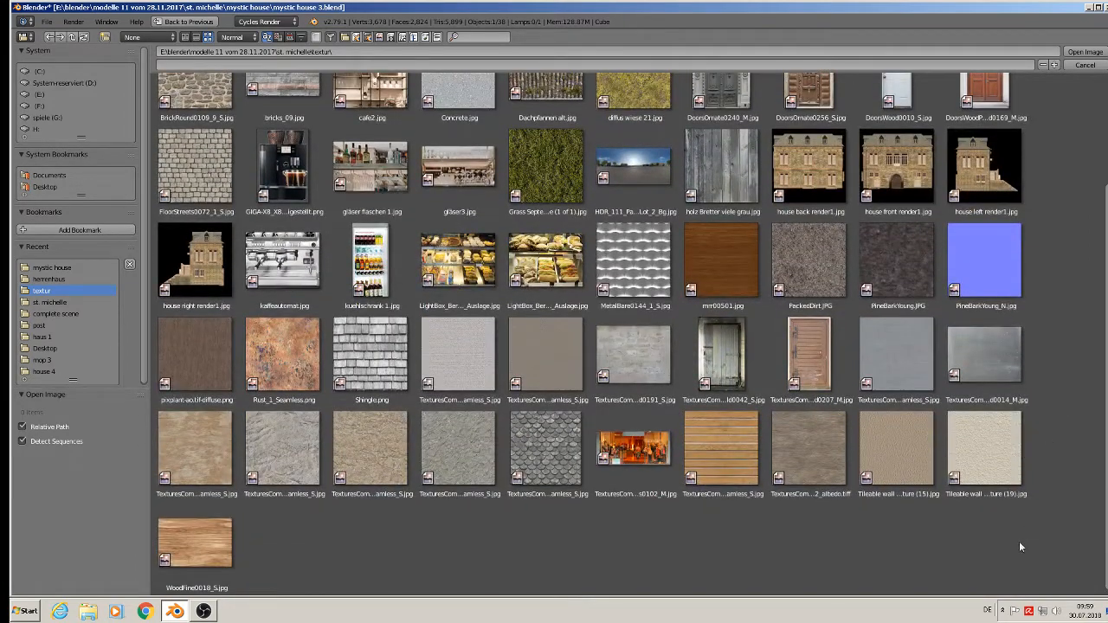
double_click(1005, 476)
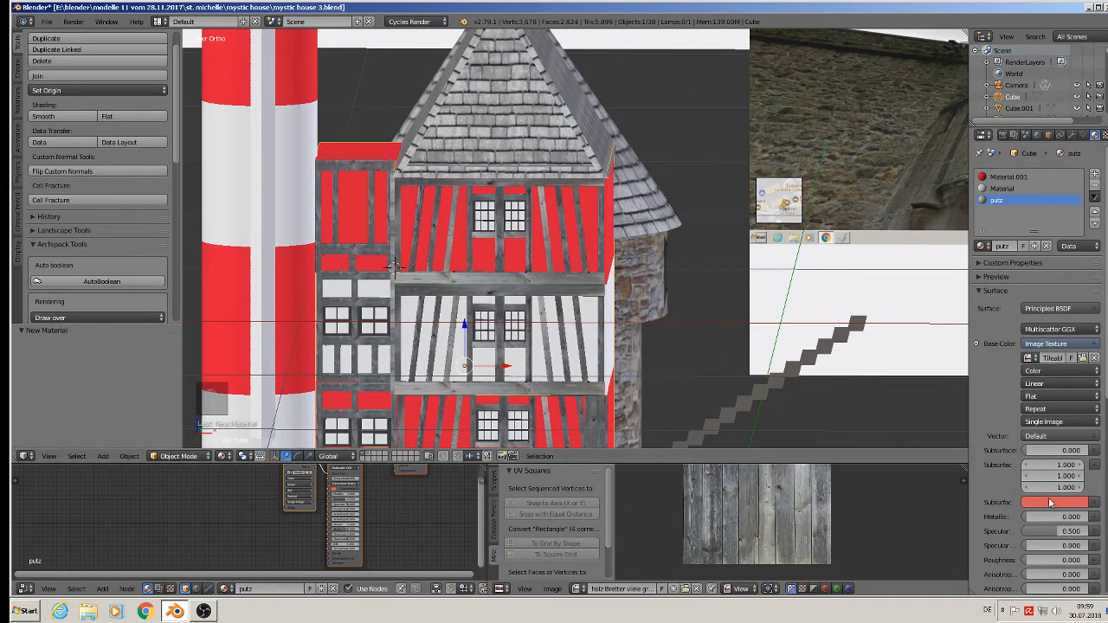
scroll(1050, 503, "down", 2)
left_click_drag(1051, 491, 1083, 491)
scroll(367, 469, "down", 2)
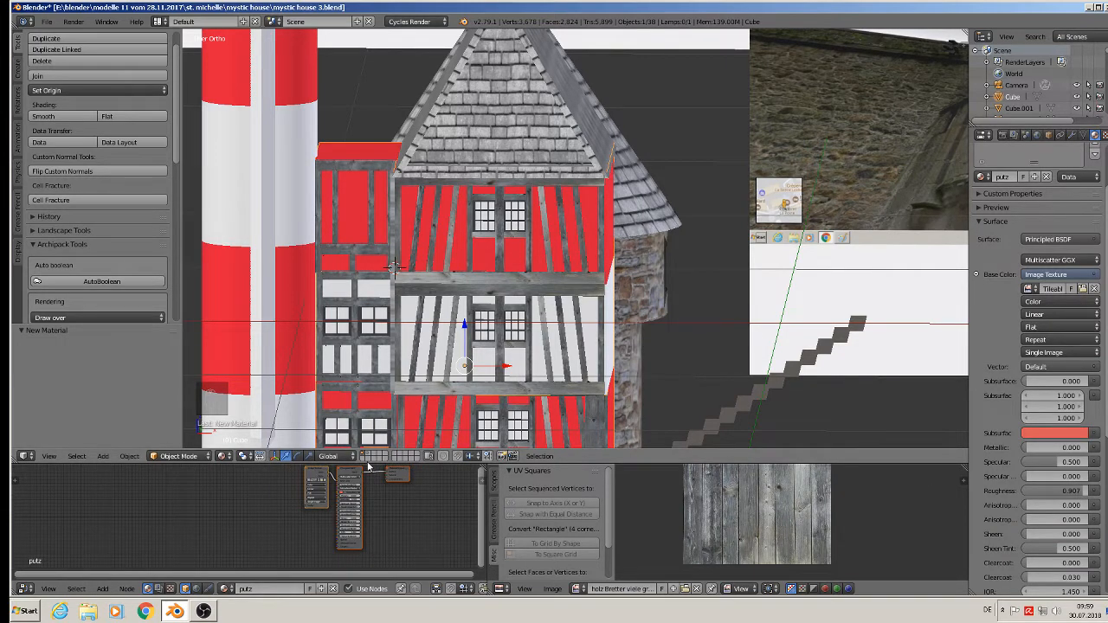
Enlarge the node editor and add a Texture Coordinate node ahead of the putz material's Image Texture node.
left_click_drag(367, 464, 369, 339)
scroll(374, 446, "up", 2)
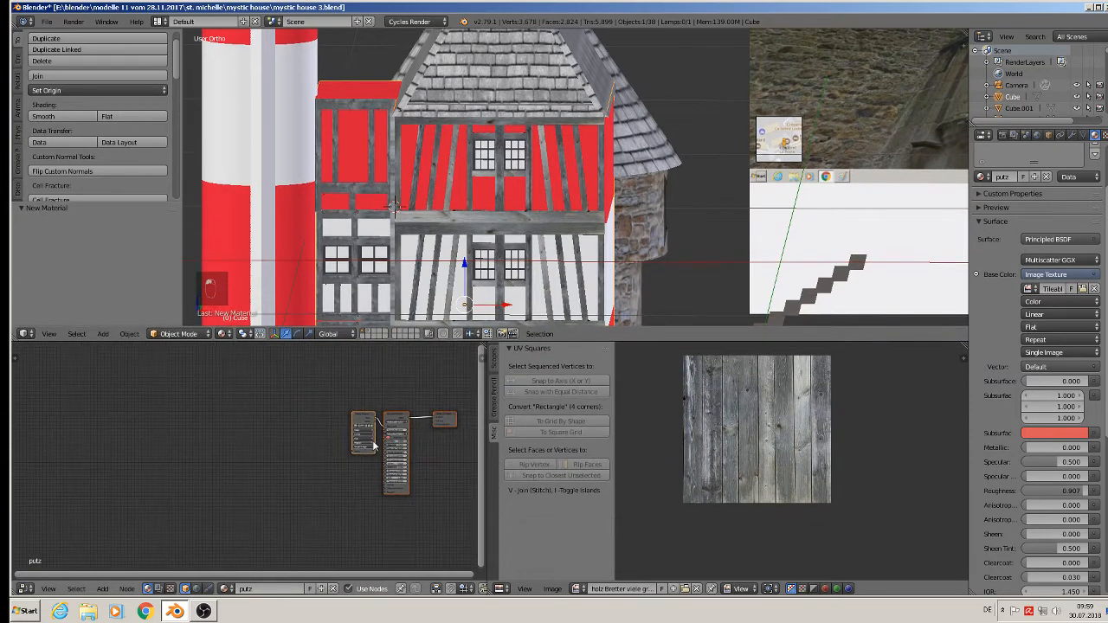
scroll(251, 434, "up", 3)
middle_click_drag(175, 459, 148, 465)
scroll(147, 467, "up", 2)
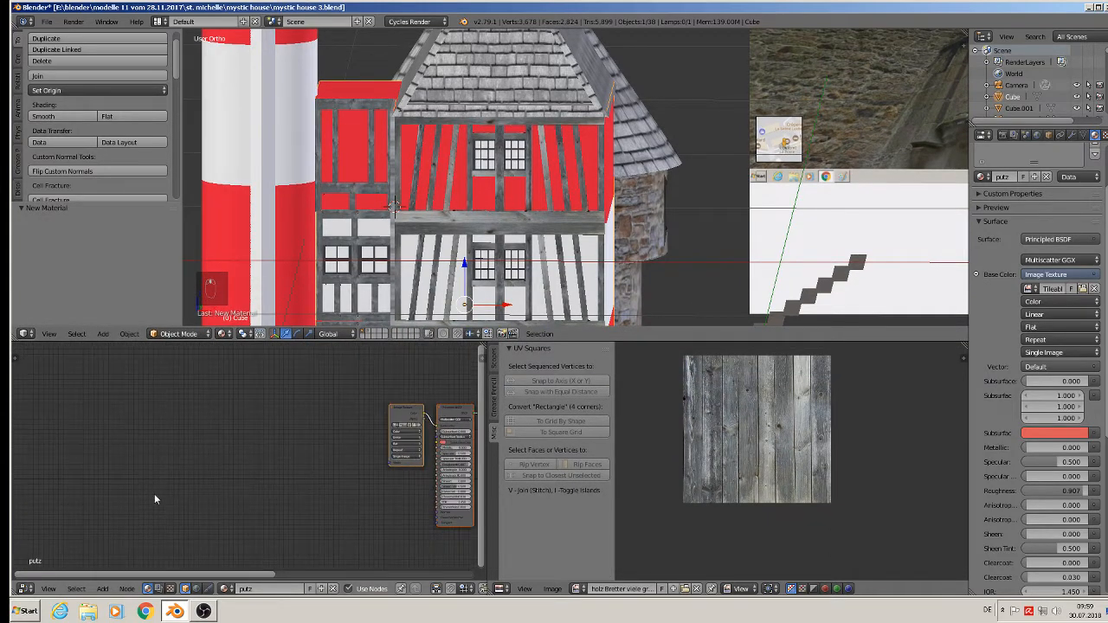
left_click(102, 588)
mouse_move(121, 563)
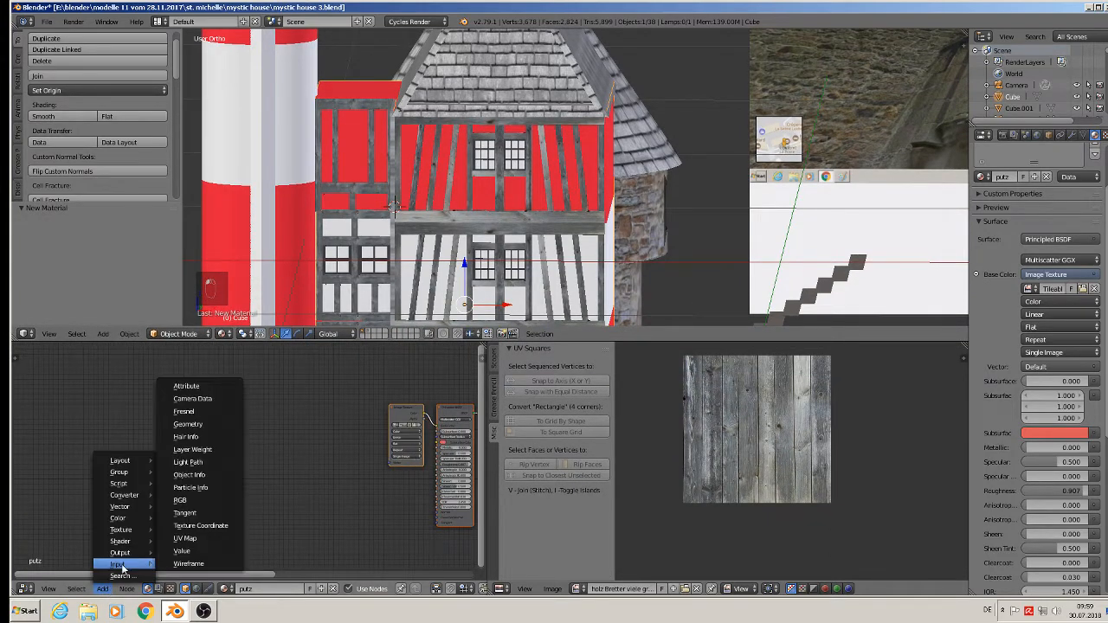
left_click(223, 524)
left_click(167, 464)
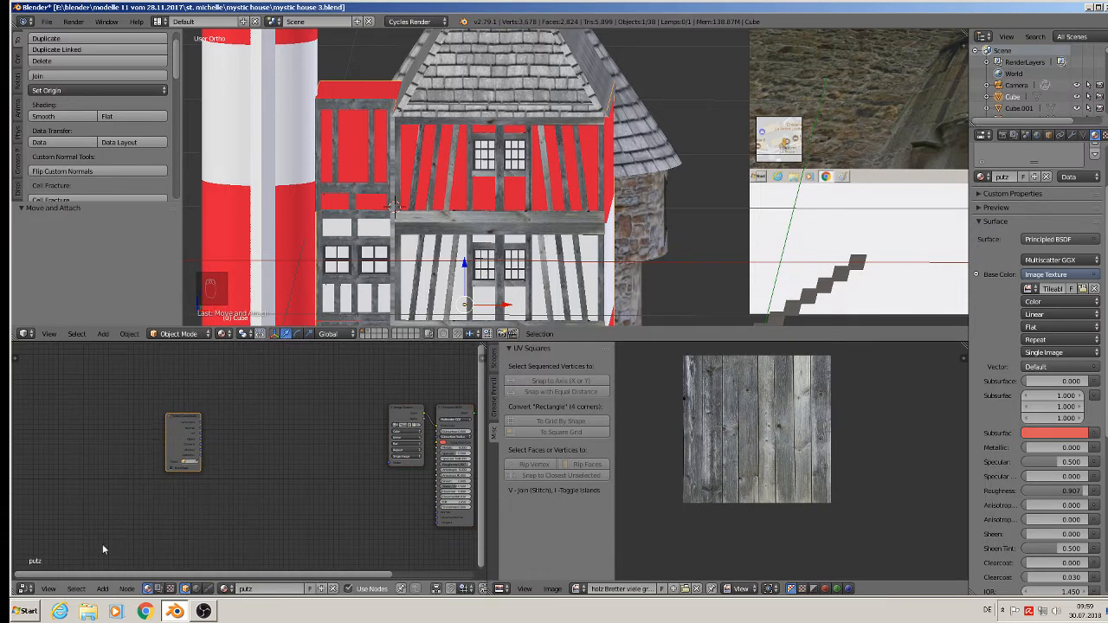
Add a Mapping node of type Texture and link it between the UV coordinates and the Image Texture's vector input.
left_click(102, 588)
mouse_move(138, 495)
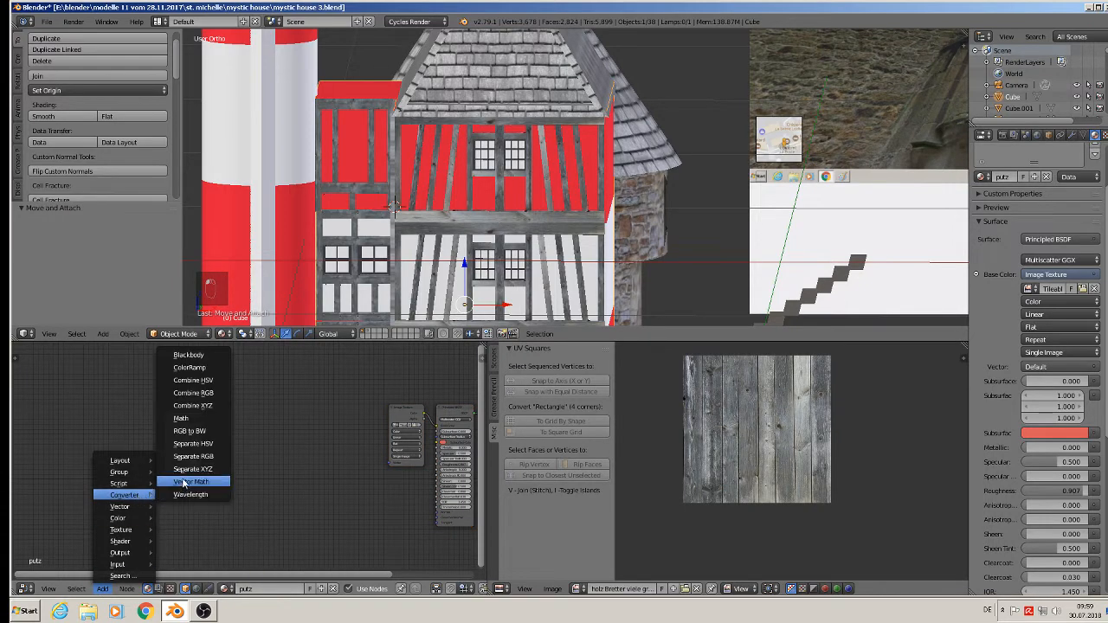
left_click(193, 518)
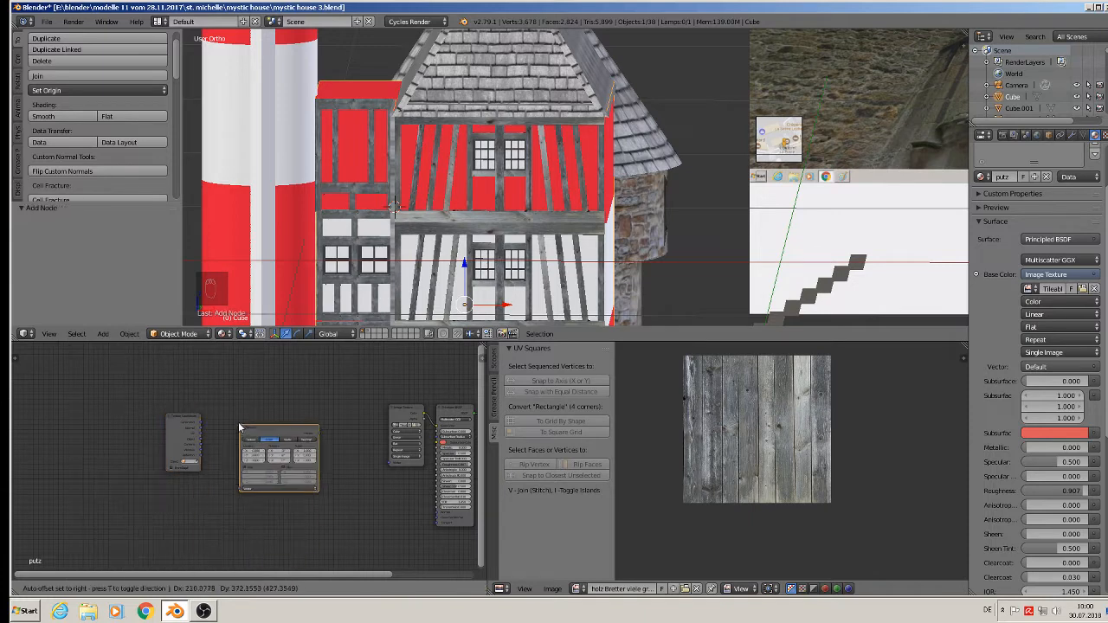
left_click_drag(199, 439, 214, 471)
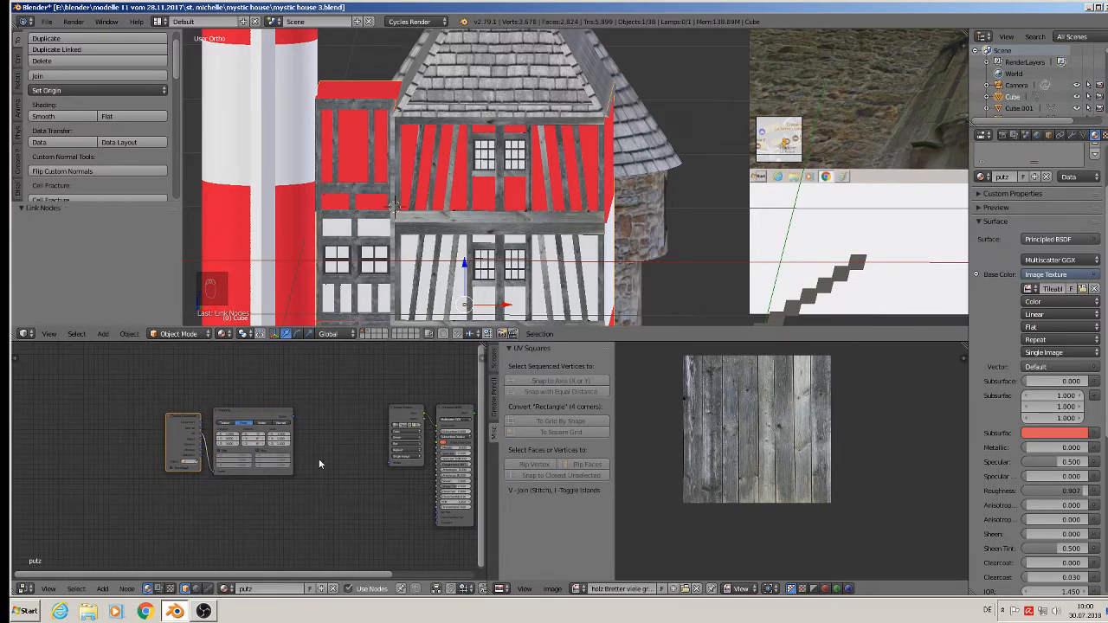
left_click_drag(294, 415, 394, 459)
scroll(236, 450, "up", 4)
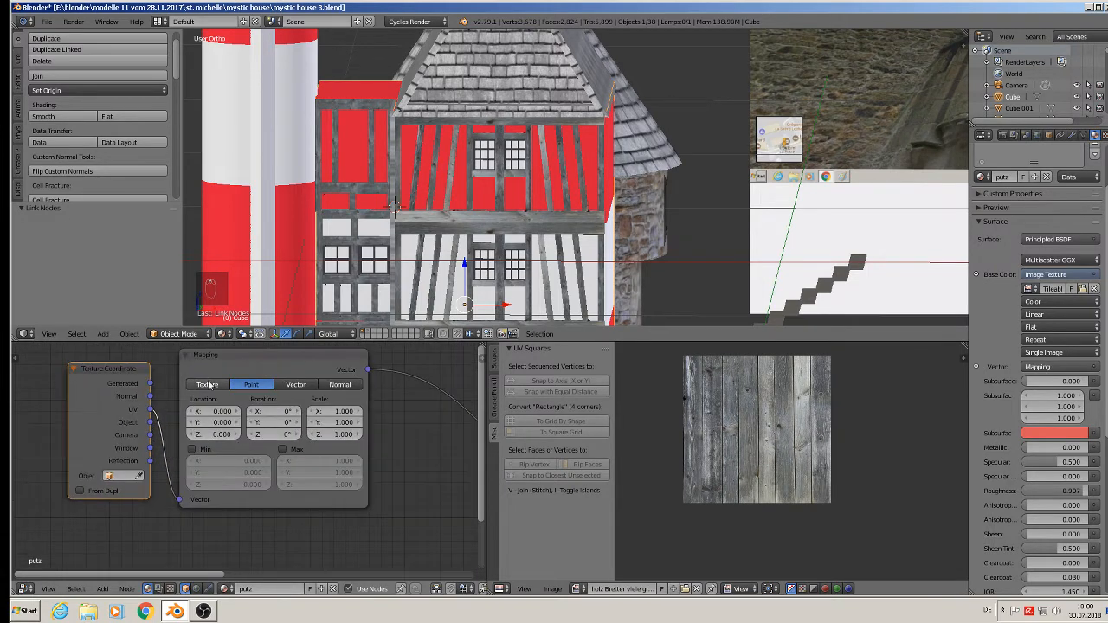
left_click(209, 385)
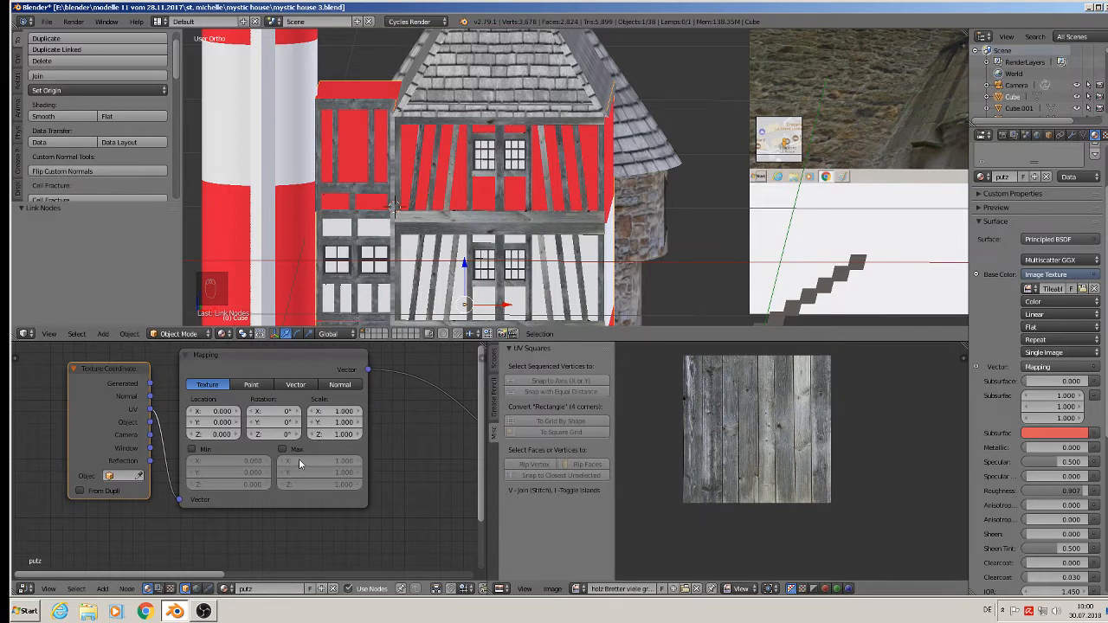
Save the project with the putz material's node setup.
left_click(44, 23)
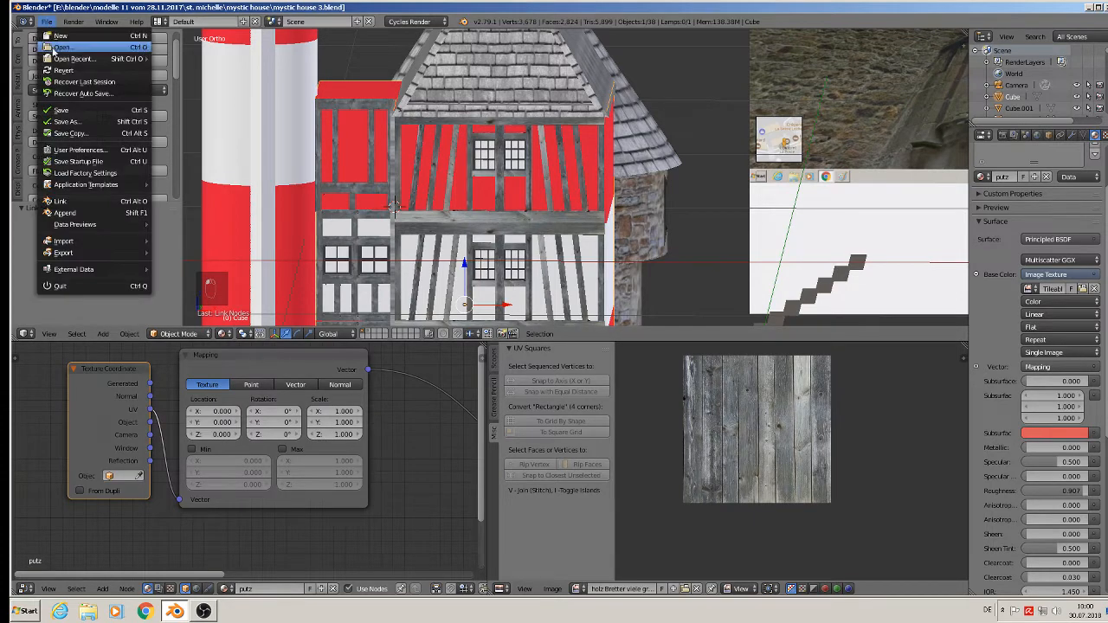
left_click(62, 114)
scroll(511, 185, "down", 3)
scroll(548, 218, "up", 1)
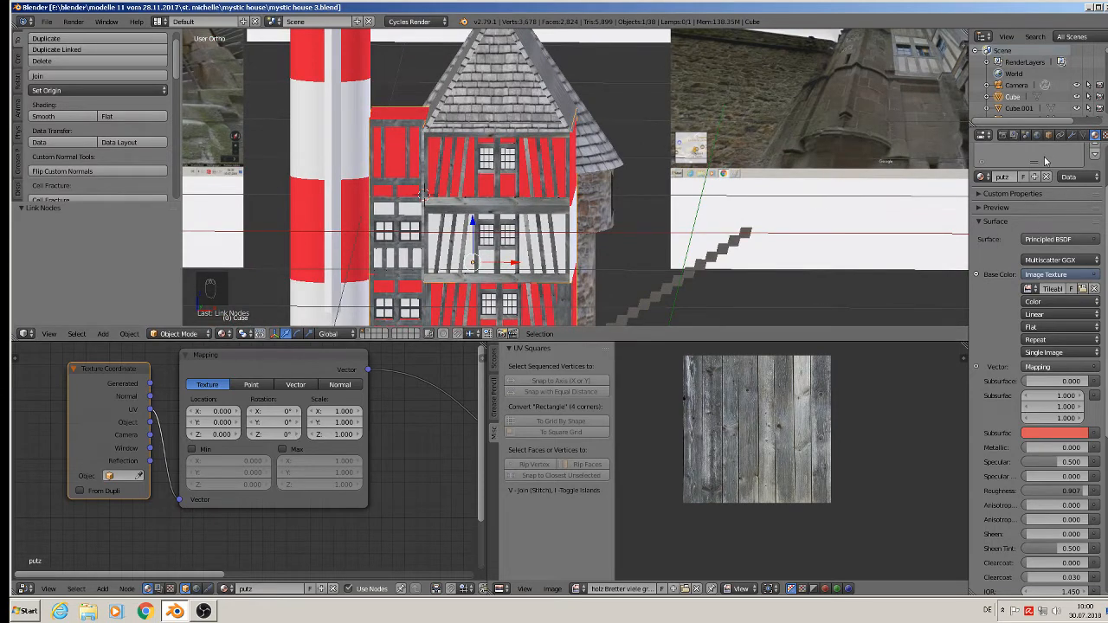
Remove the Material and Material.001 slots from the house body, leaving putz as its only material.
scroll(1045, 161, "up", 3)
scroll(560, 250, "up", 4)
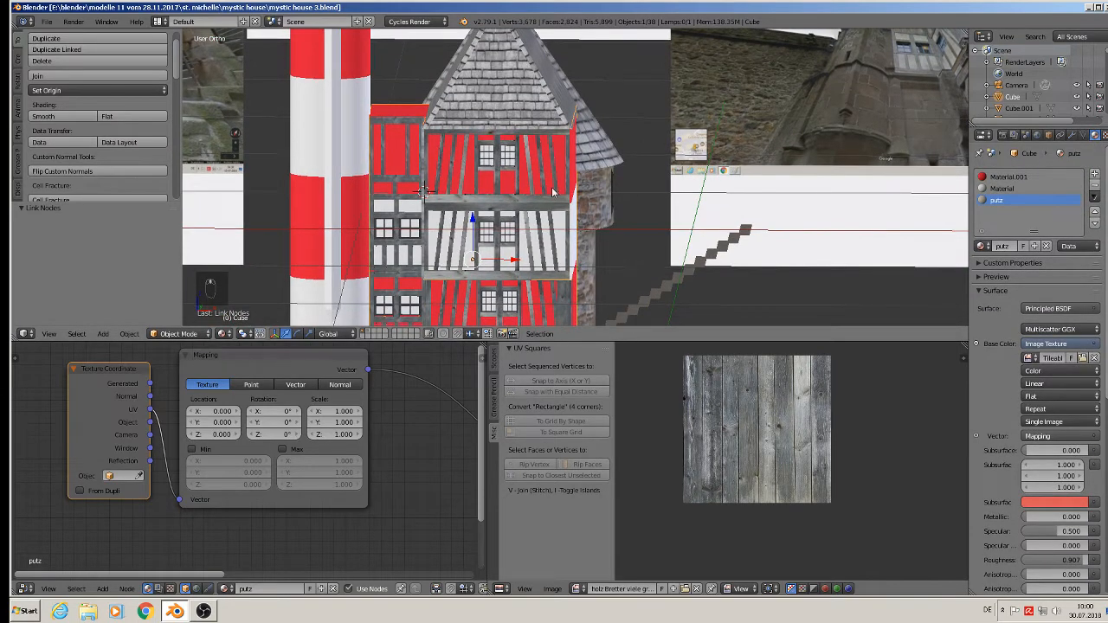
scroll(542, 192, "up", 1)
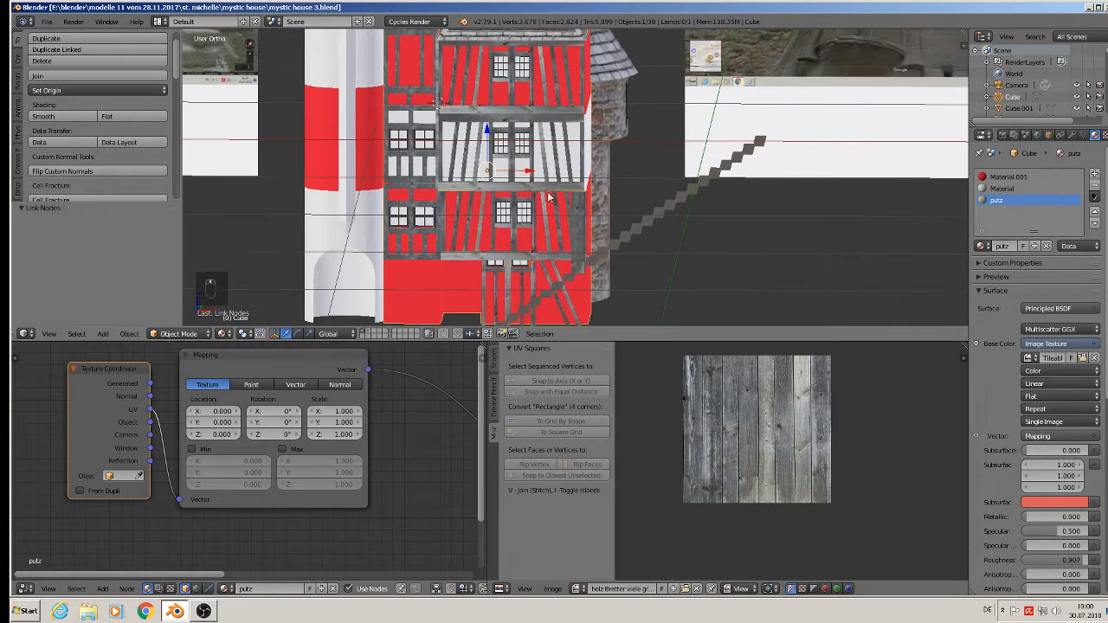
left_click(1001, 187)
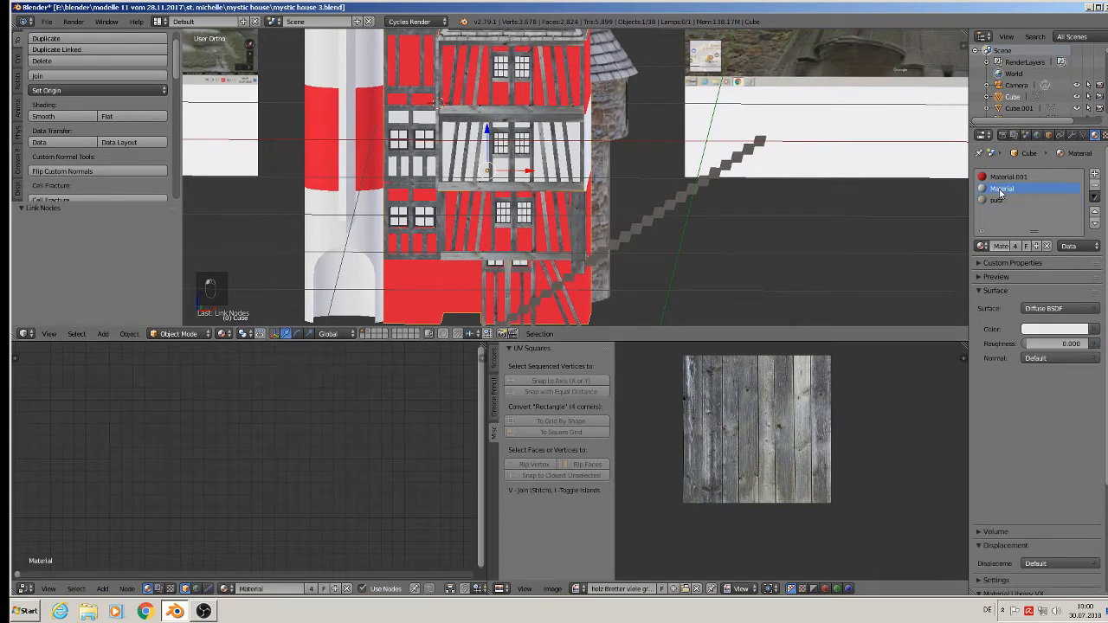
left_click(1095, 184)
left_click(1036, 178)
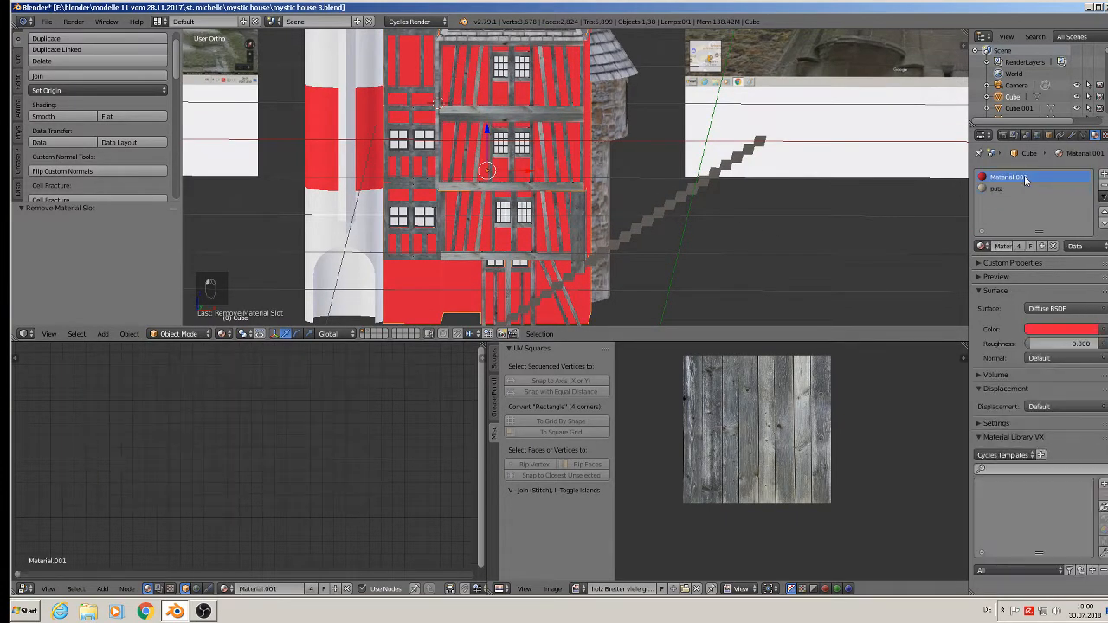
left_click(1094, 185)
scroll(485, 242, "up", 1)
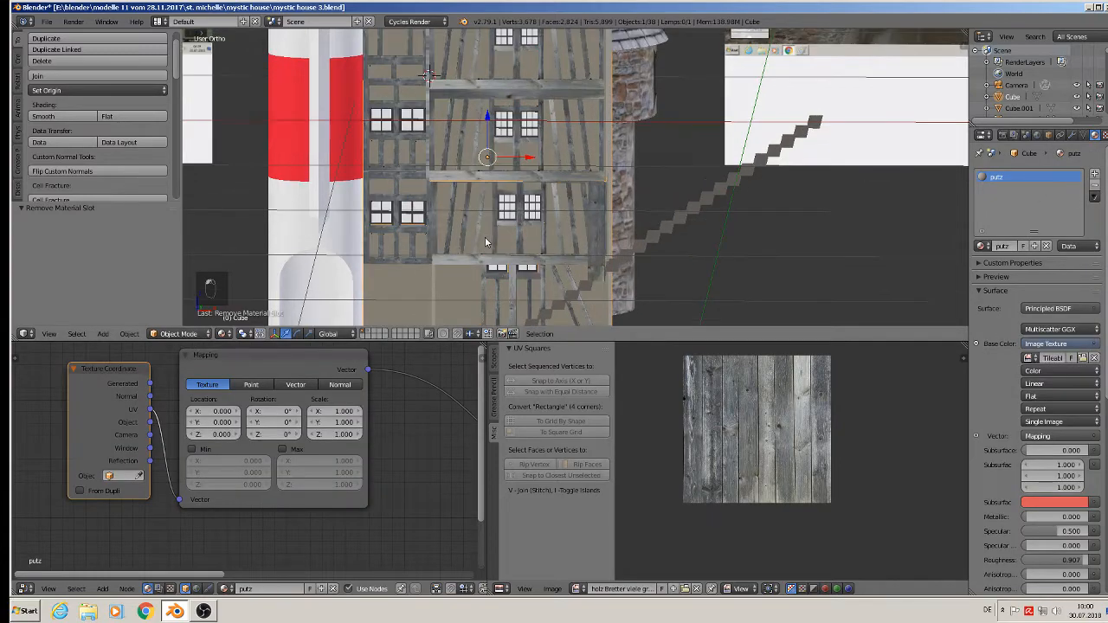
Unwrap all faces of the house body with Project From View from the front view.
key("KP_1")
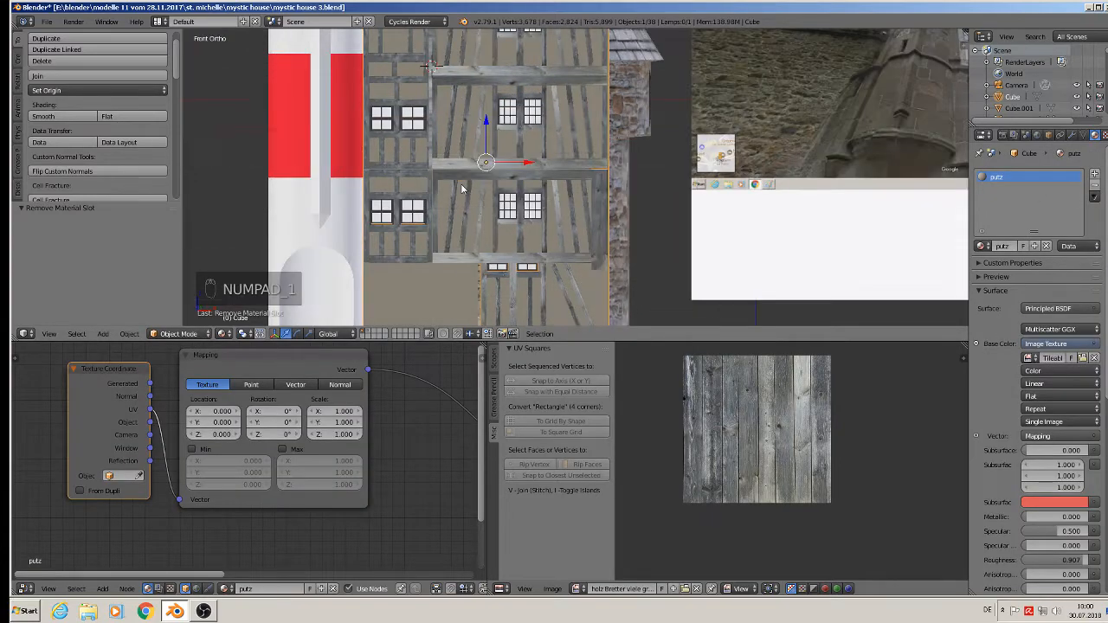
middle_click_drag(479, 196, 511, 223)
key("KP_1")
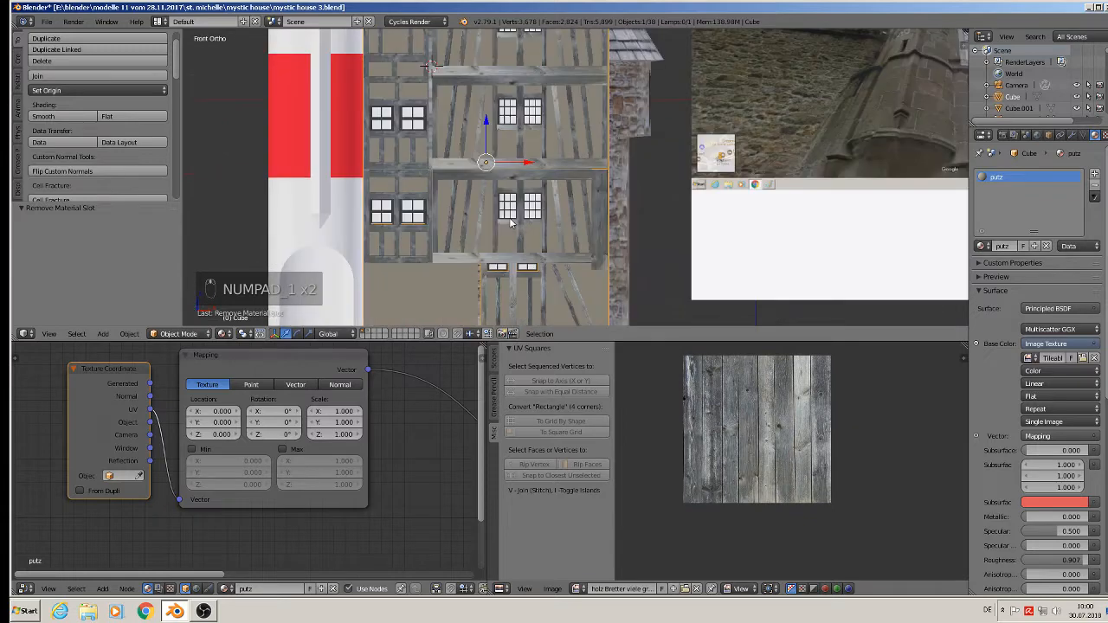
key("Tab")
key("a")
key("a")
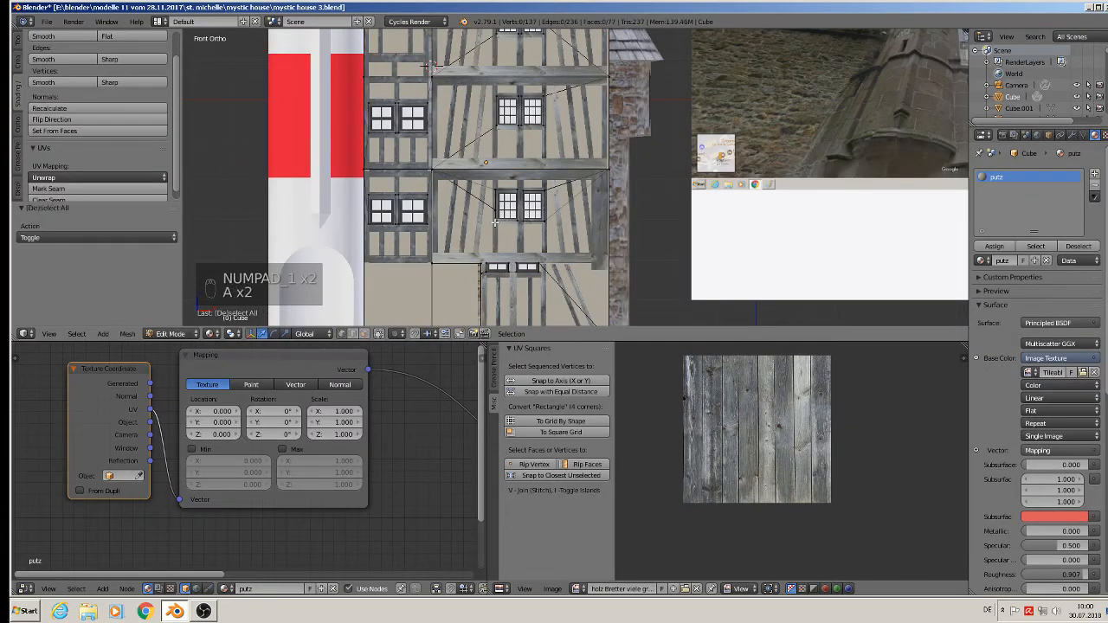
key("a")
key("u")
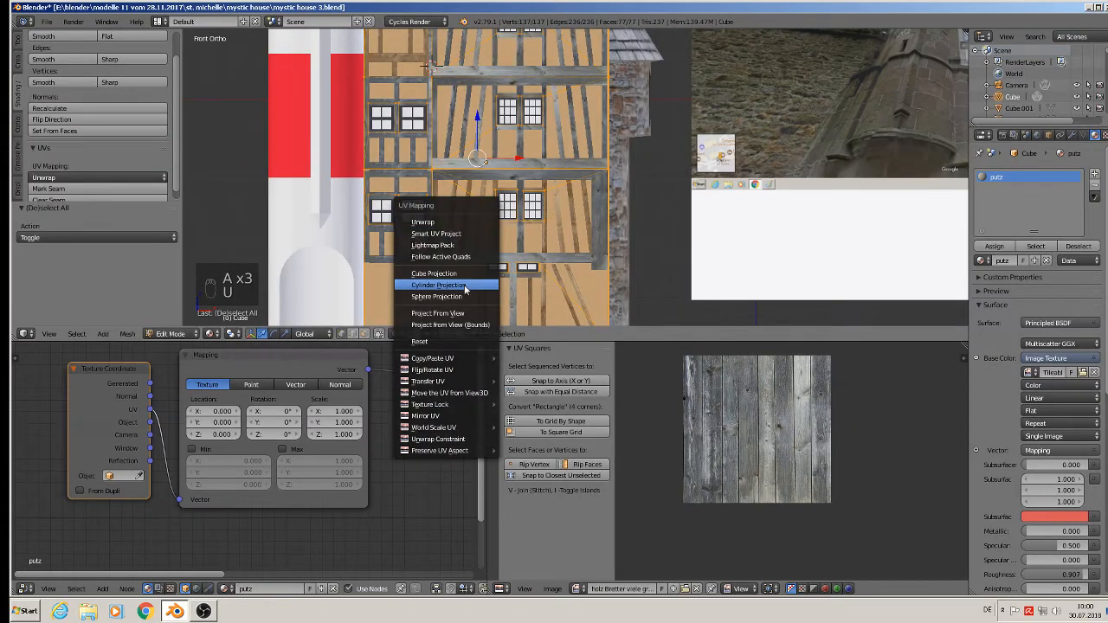
left_click(461, 313)
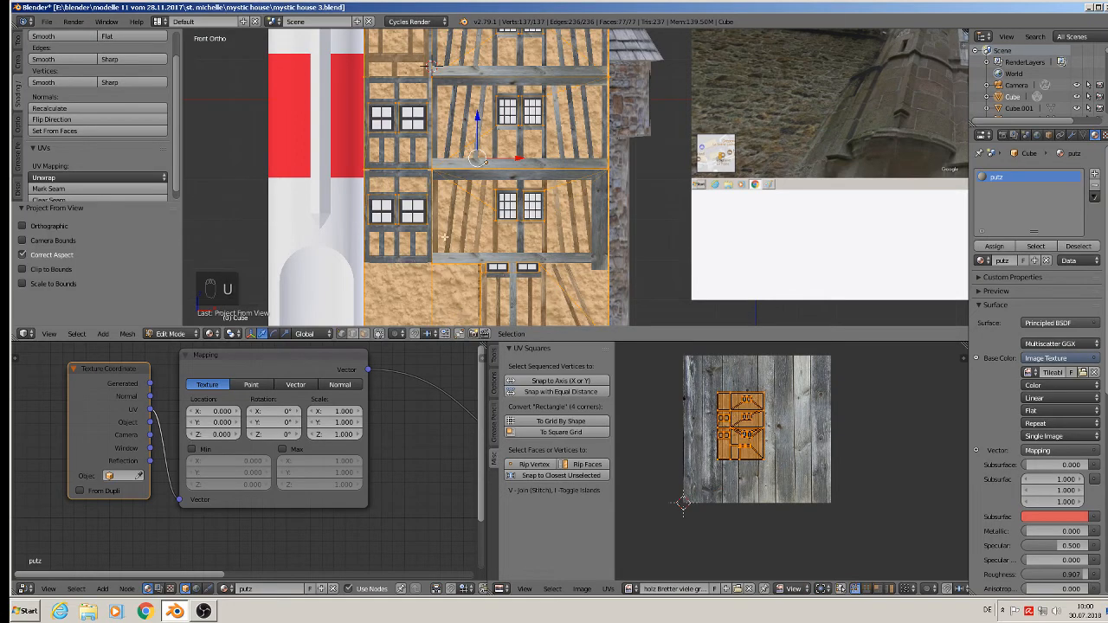
Scale up the house body's entire UV layout to make the plaster texture finer, and return to Object Mode.
middle_click_drag(414, 260, 388, 191)
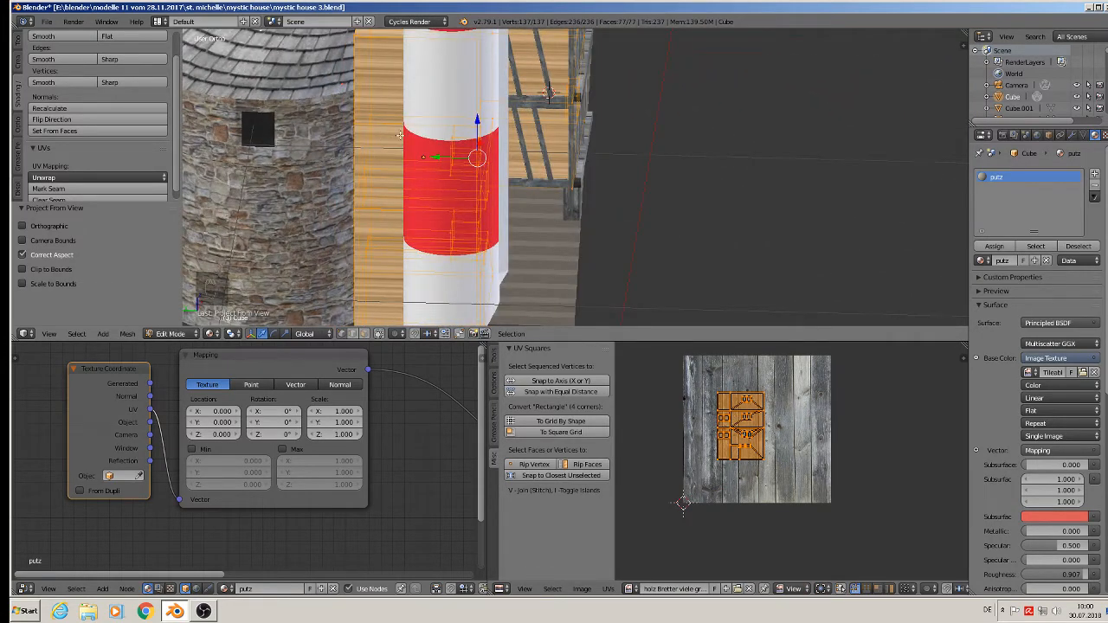
middle_click_drag(412, 187, 297, 160)
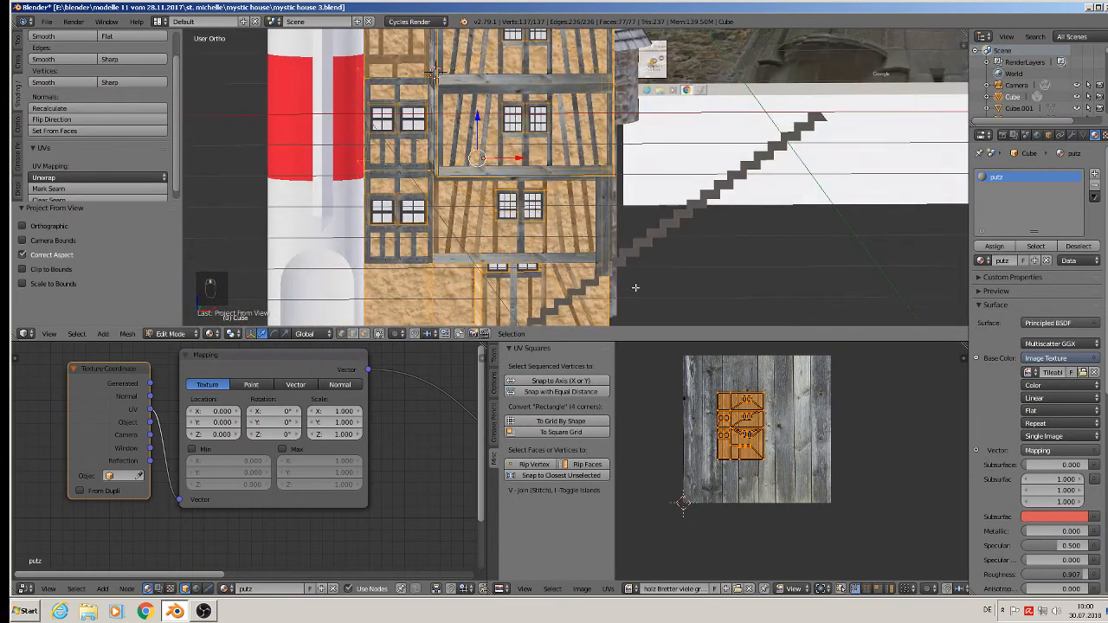
scroll(592, 254, "up", 4)
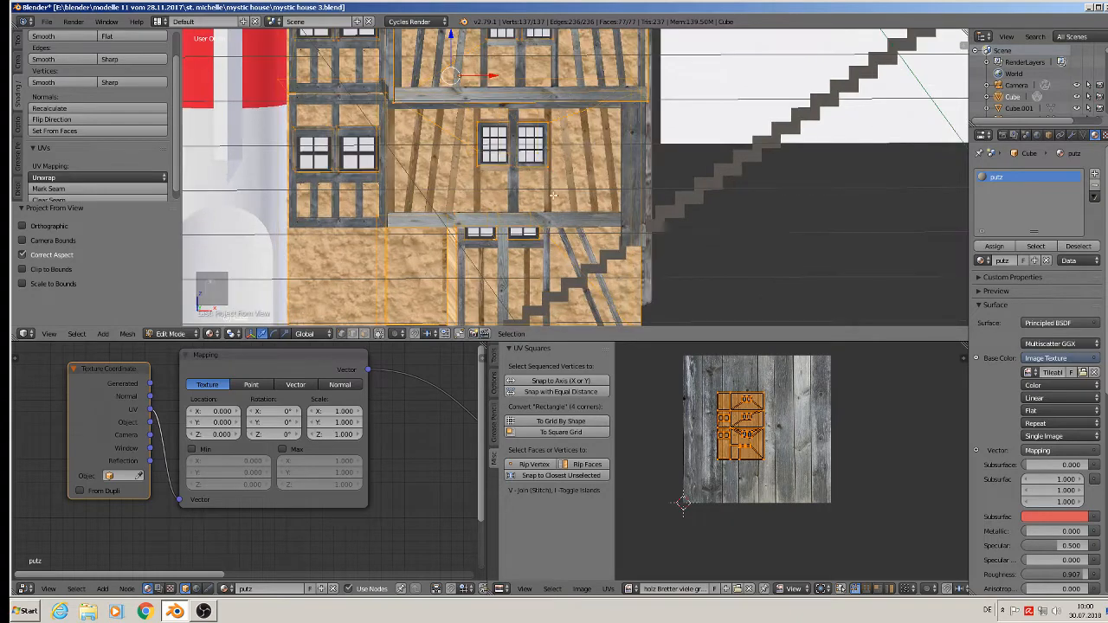
key("a")
key("a")
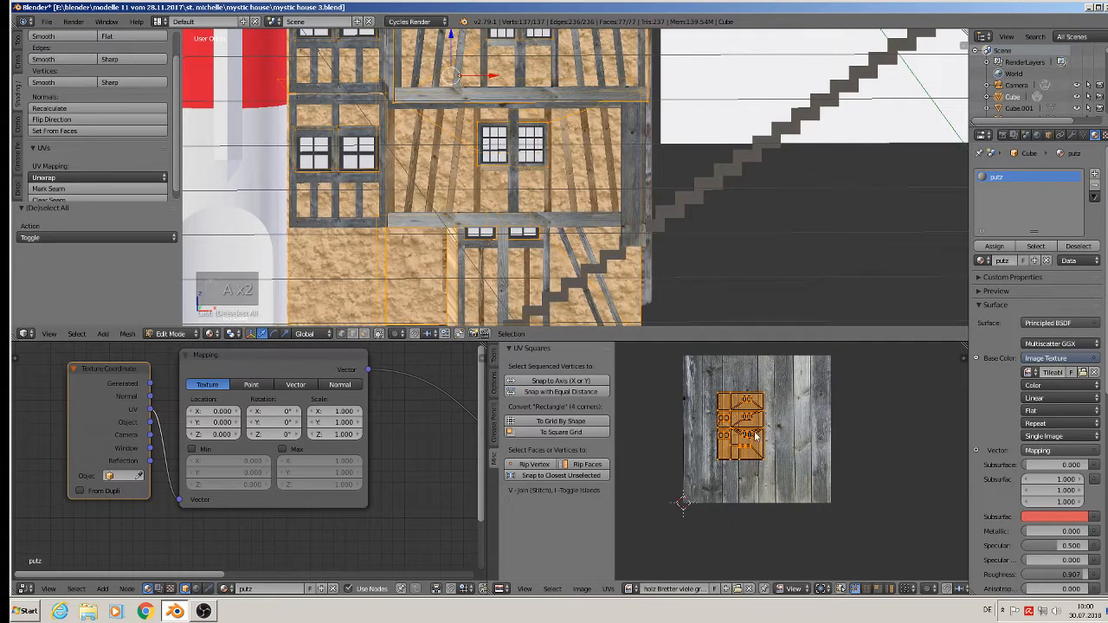
middle_click_drag(750, 422, 729, 418)
key("s")
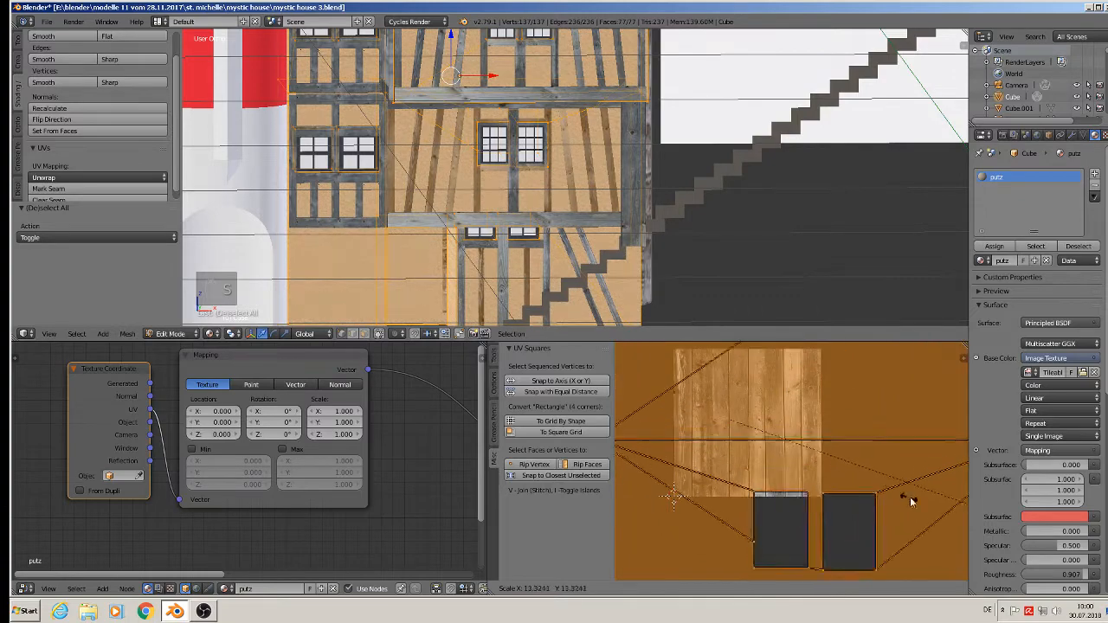
left_click(834, 426)
key("Tab")
scroll(506, 173, "up", 5)
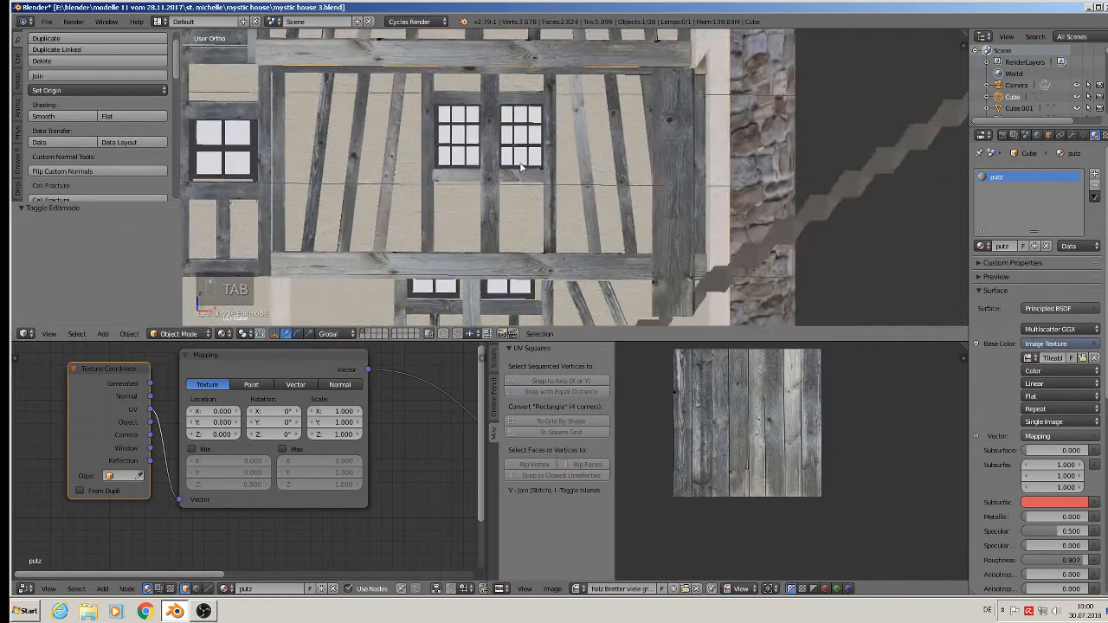
scroll(507, 173, "down", 4)
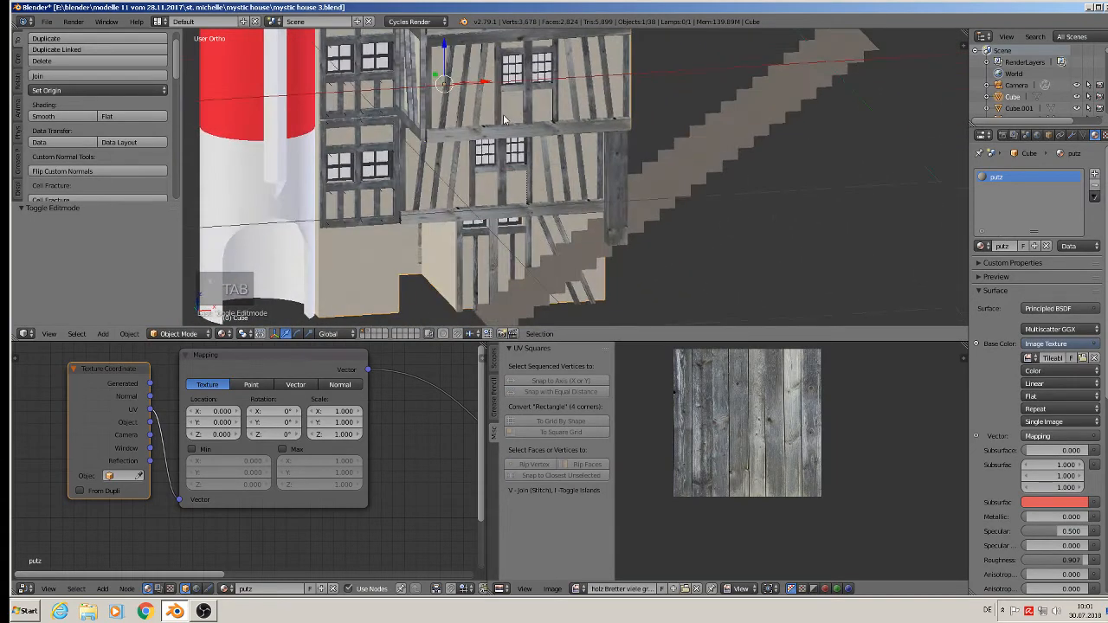
Save the project with the plastered house body.
middle_click_drag(453, 162, 407, 286)
scroll(546, 148, "down", 3)
left_click(46, 21)
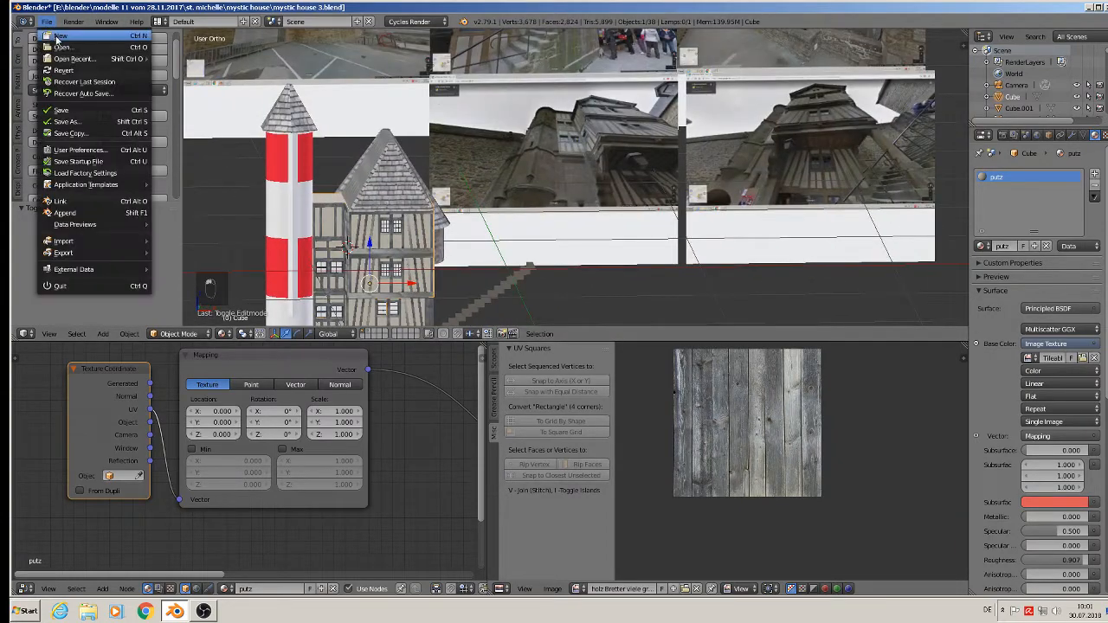
left_click(87, 110)
Examine the reference photos of the timber house, stone towers and outside stairs, and the house model's side wall beside the stairs.
middle_click_drag(724, 164, 482, 160, "shift")
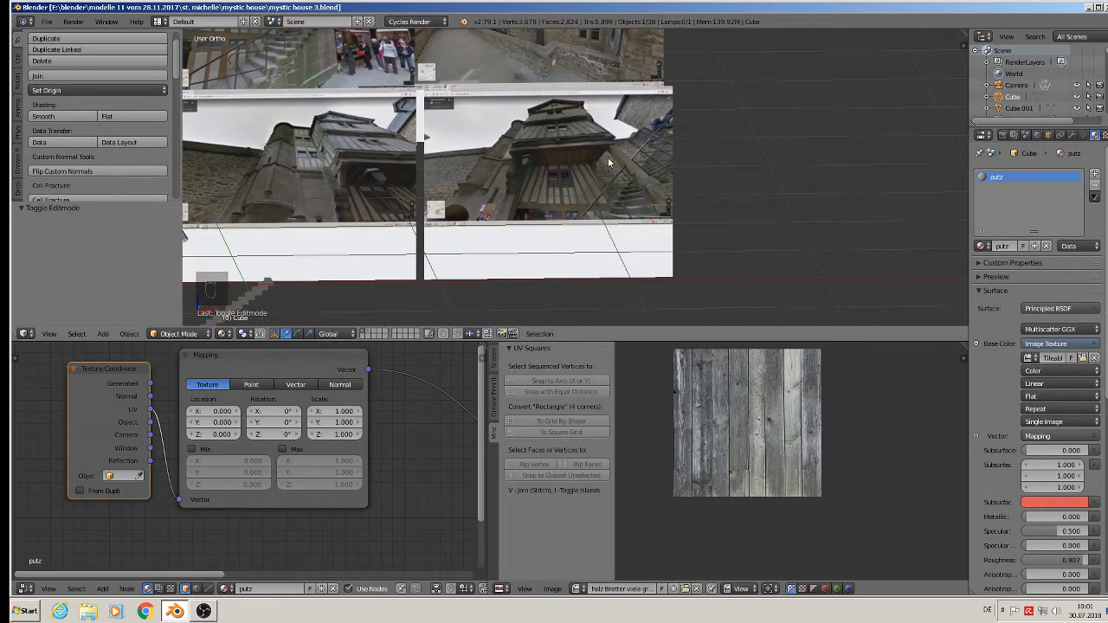
middle_click_drag(608, 156, 719, 262, "shift")
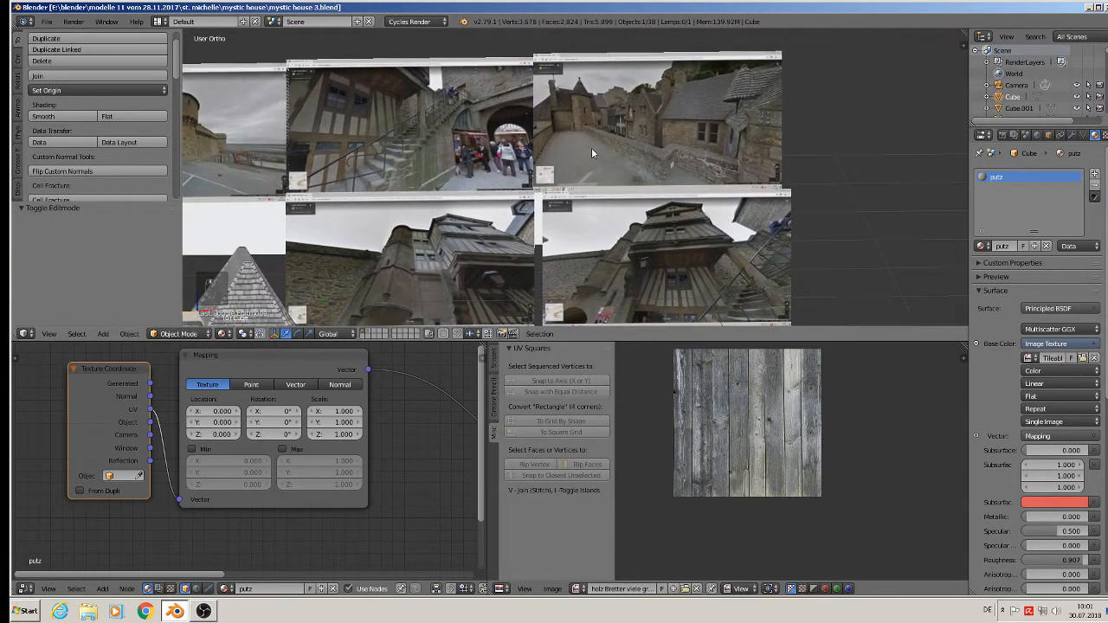
middle_click_drag(381, 157, 399, 104, "shift")
scroll(399, 103, "up", 6)
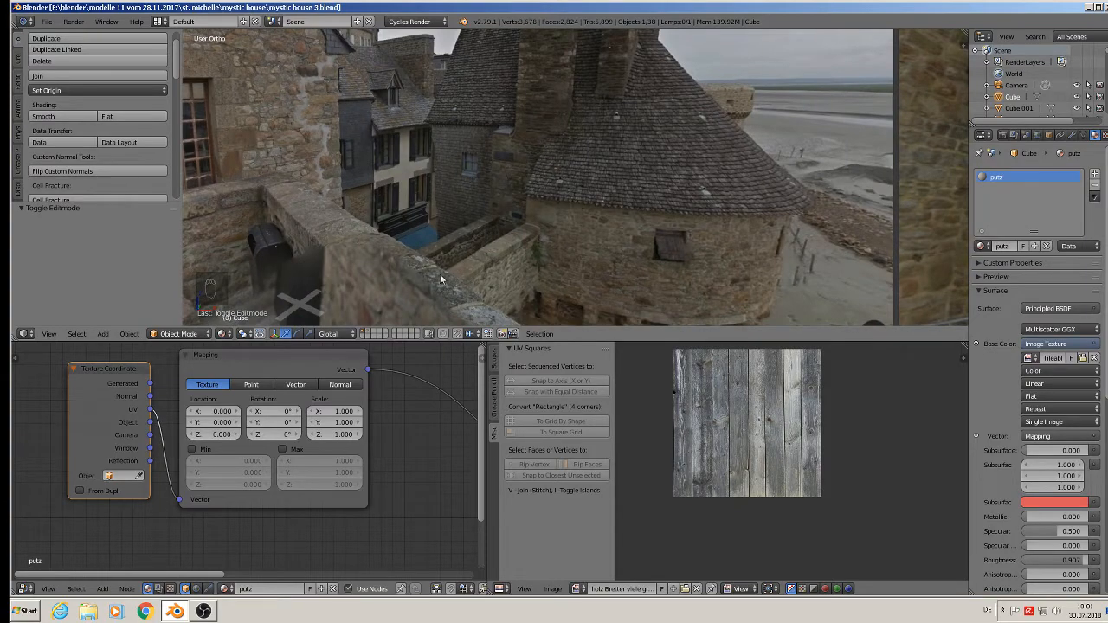
scroll(447, 270, "down", 8)
middle_click_drag(563, 283, 585, 321, "shift")
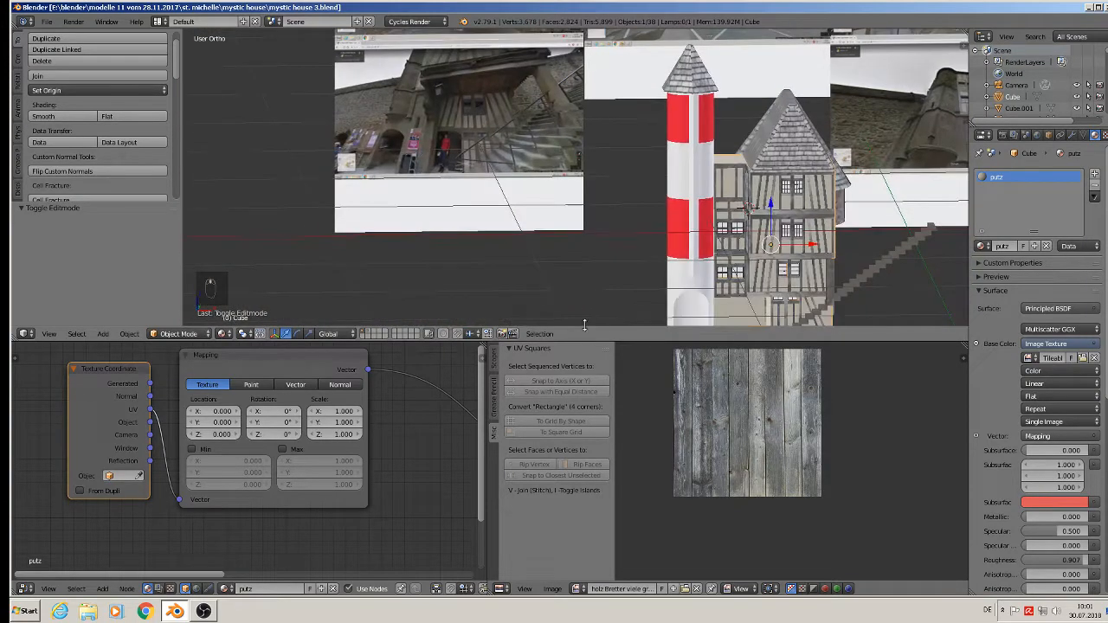
middle_click_drag(732, 252, 650, 234)
middle_click_drag(824, 243, 672, 168, "shift")
scroll(665, 140, "up", 3)
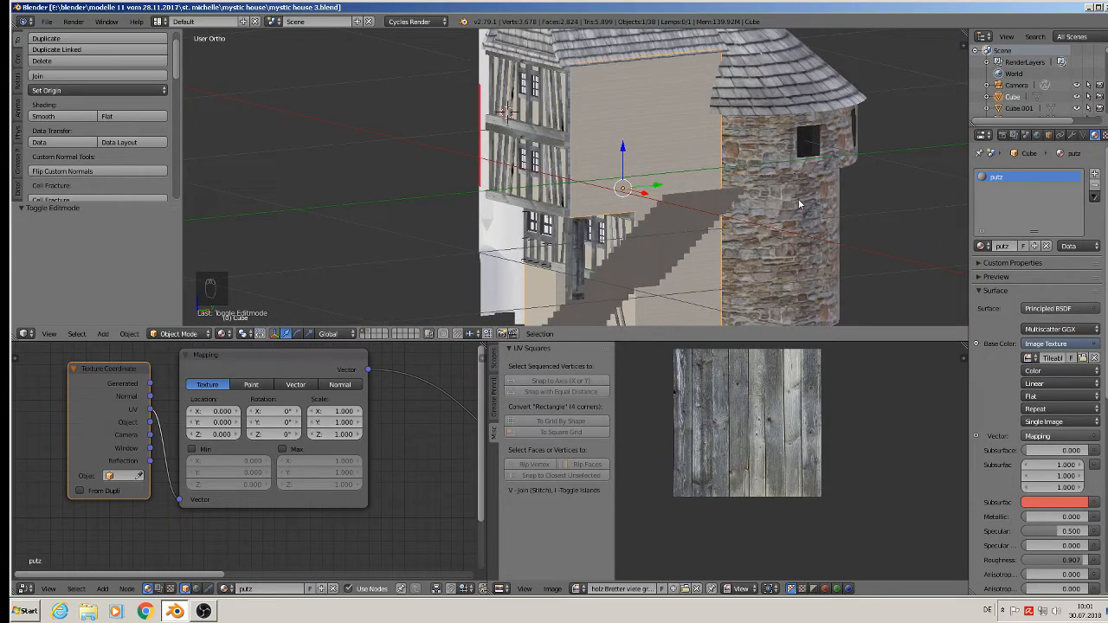
Unwrap the five side-wall faces of the house body beside the stairs with Project From View from the side.
key("Tab")
key("Tab")
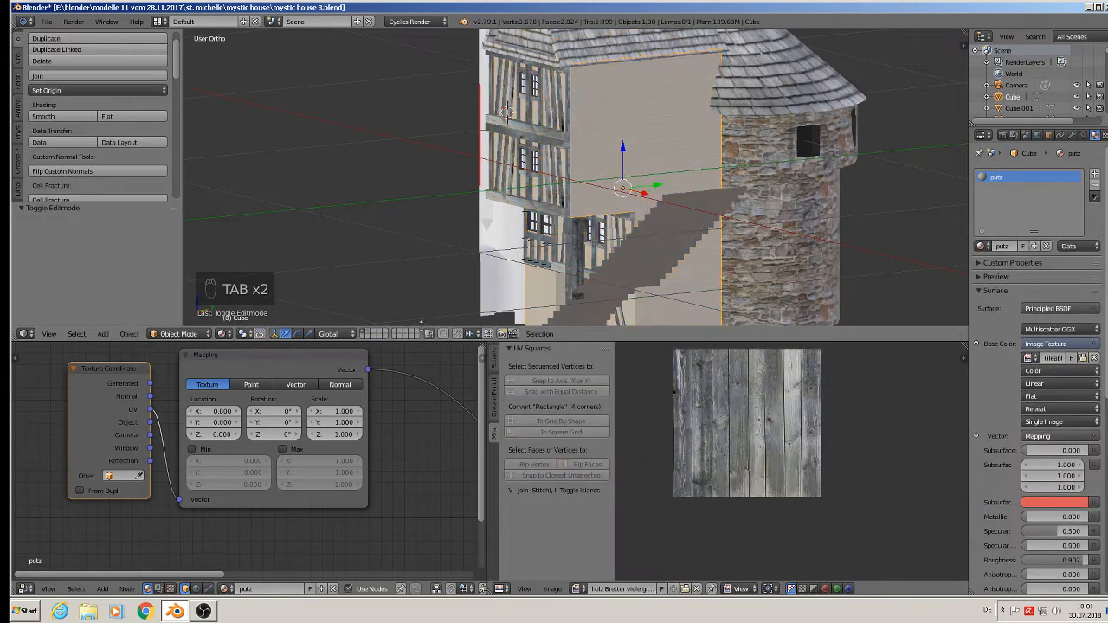
key("Tab")
left_click(379, 335)
left_click(365, 335)
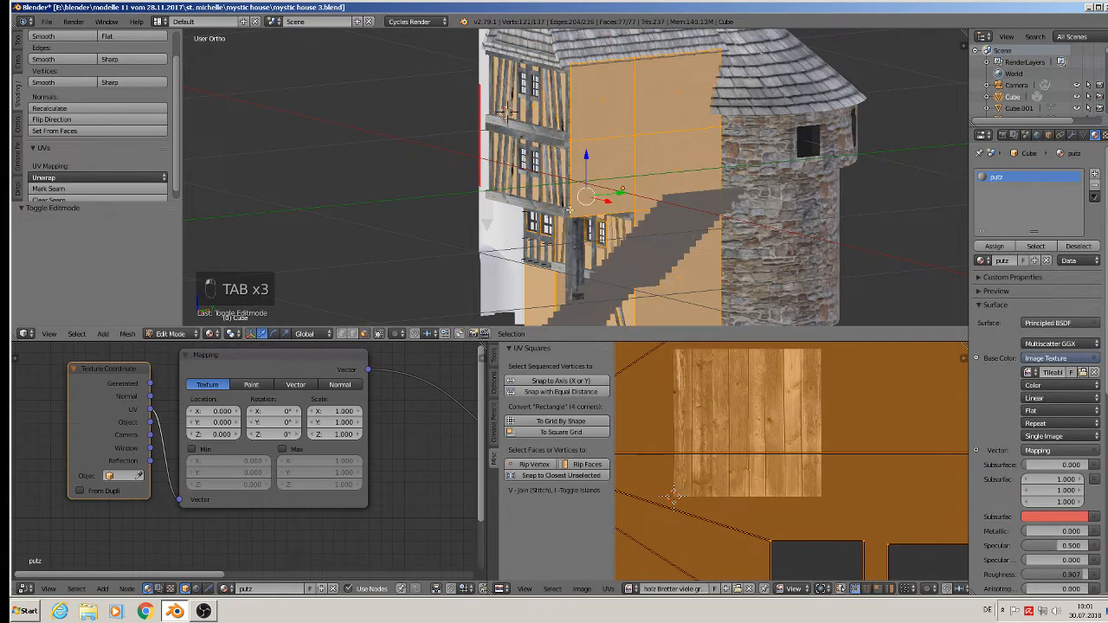
right_click(604, 108)
right_click(608, 170, "shift")
right_click(665, 172, "shift")
right_click(673, 95, "shift")
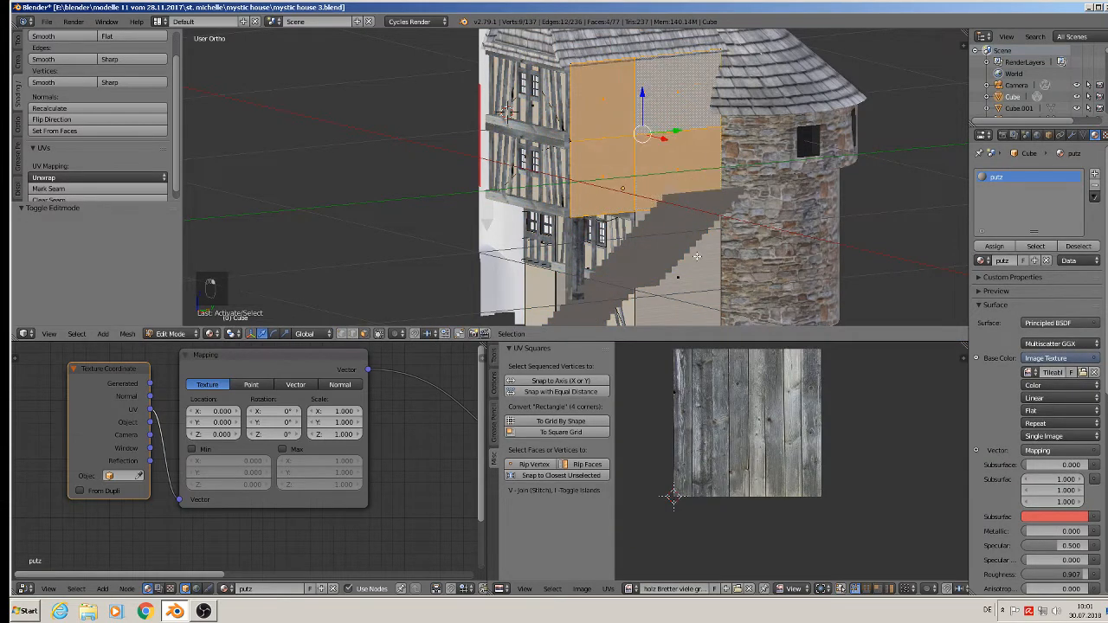
right_click(695, 260, "shift")
middle_click_drag(702, 320, 537, 277, "shift")
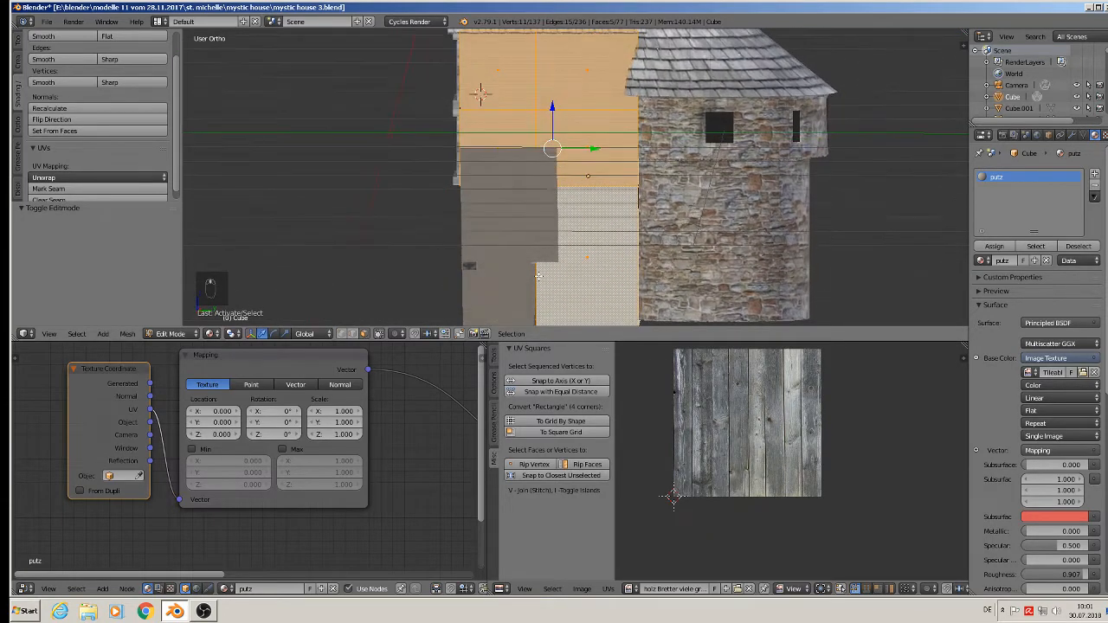
key("u")
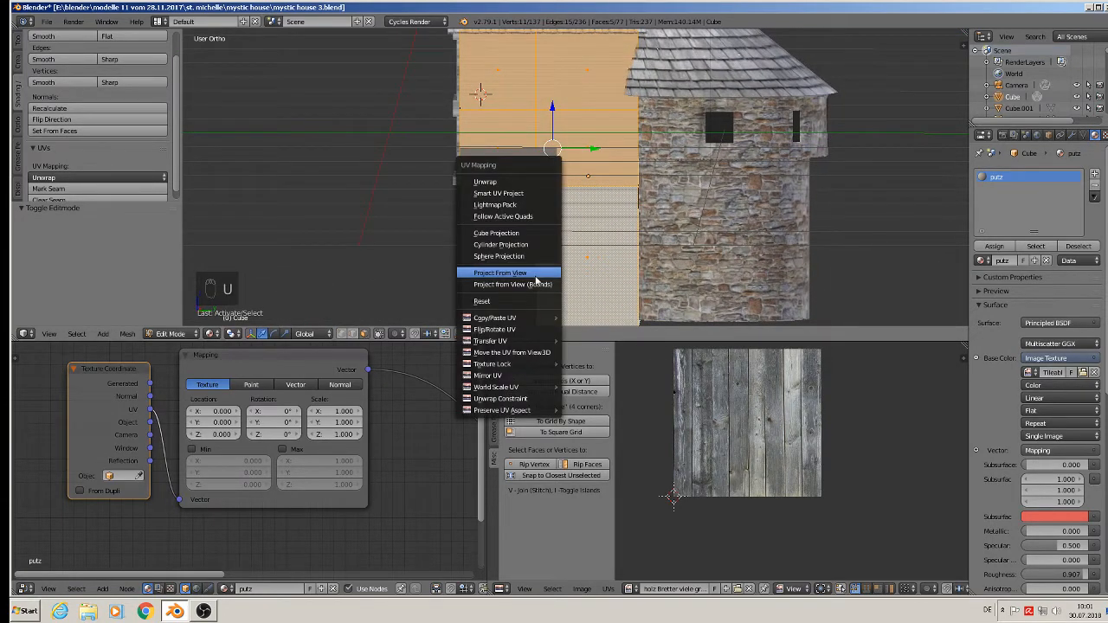
left_click(536, 275)
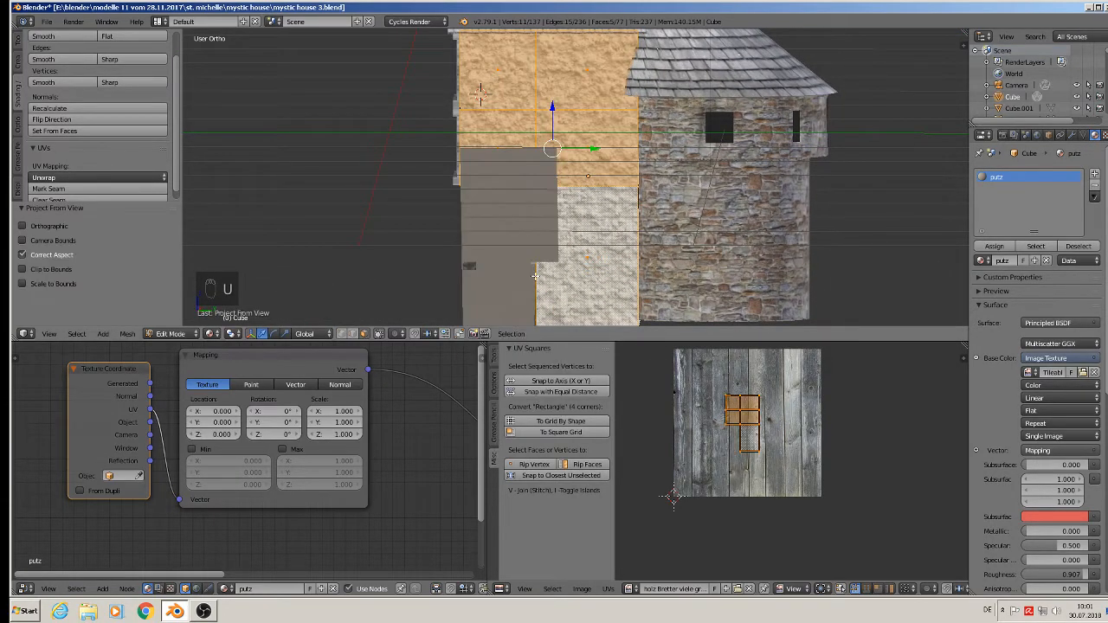
Add a second material slot with the existing roof0056 shingle material and assign it to the selected side-wall faces.
left_click(1094, 175)
left_click(984, 261)
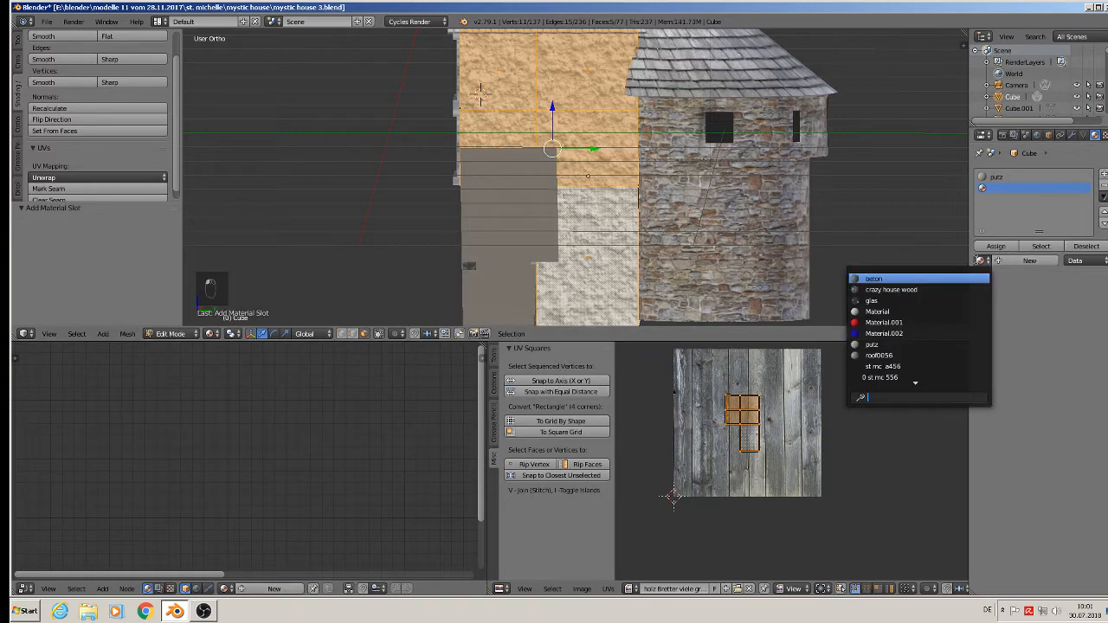
left_click(948, 351)
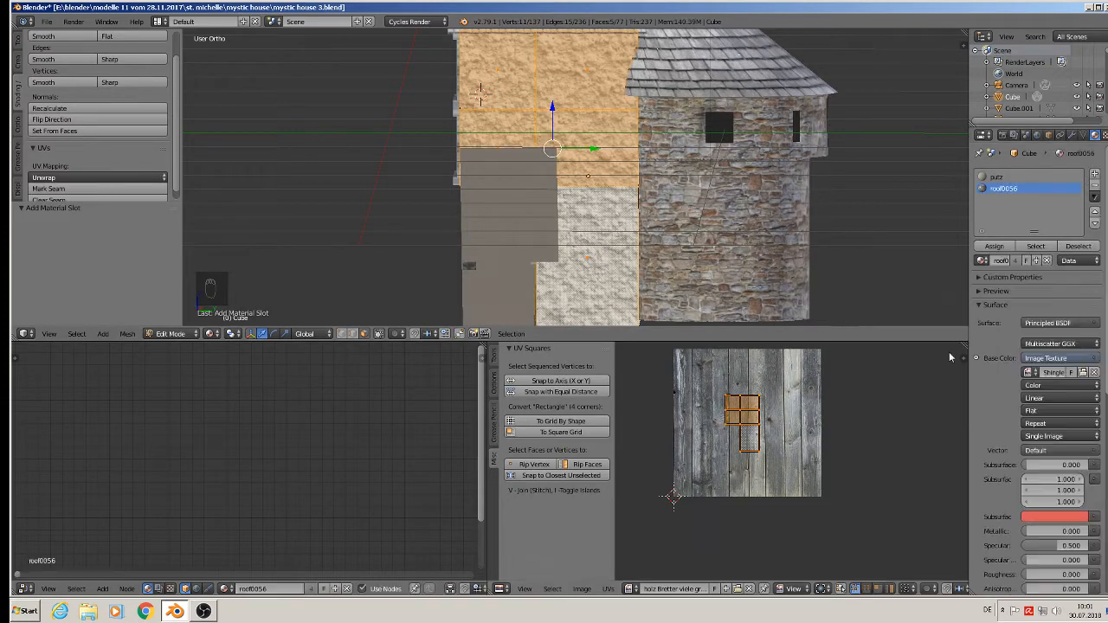
left_click(996, 247)
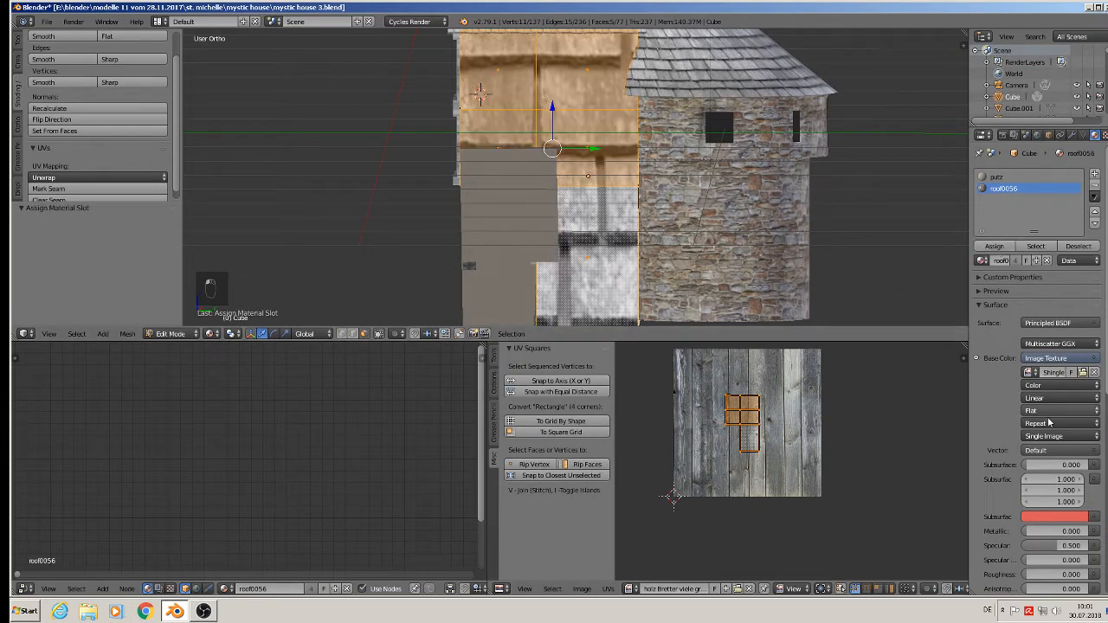
Scale up the side-wall faces' UV layout to make the shingles finer, and return to Object Mode with nothing selected.
key("s")
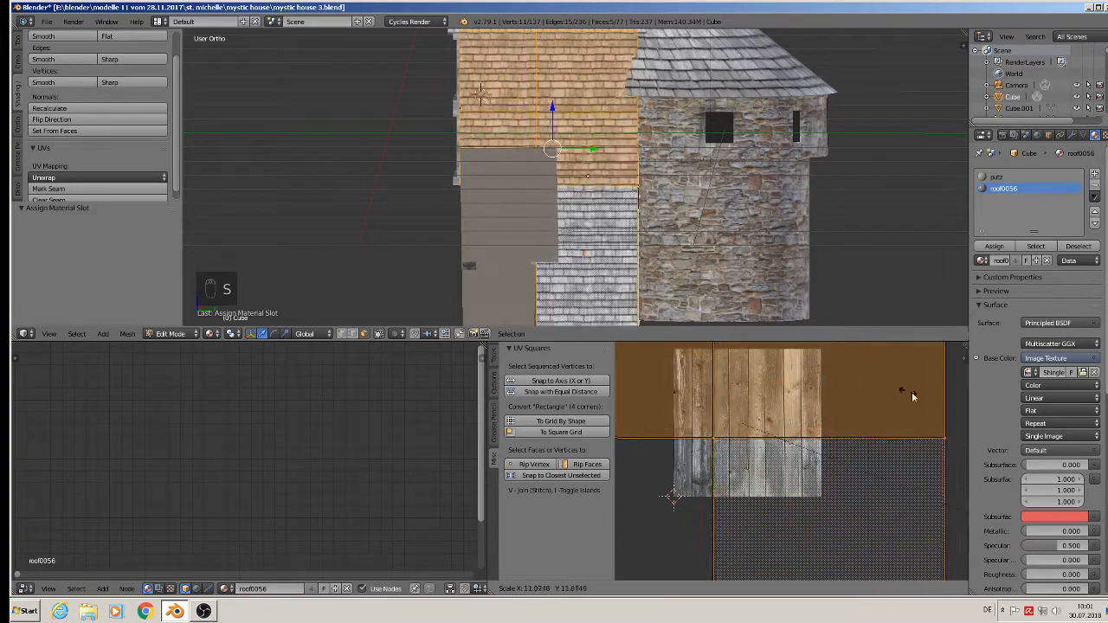
left_click(734, 458)
middle_click_drag(407, 226, 493, 216)
key("a")
key("Tab")
key("a")
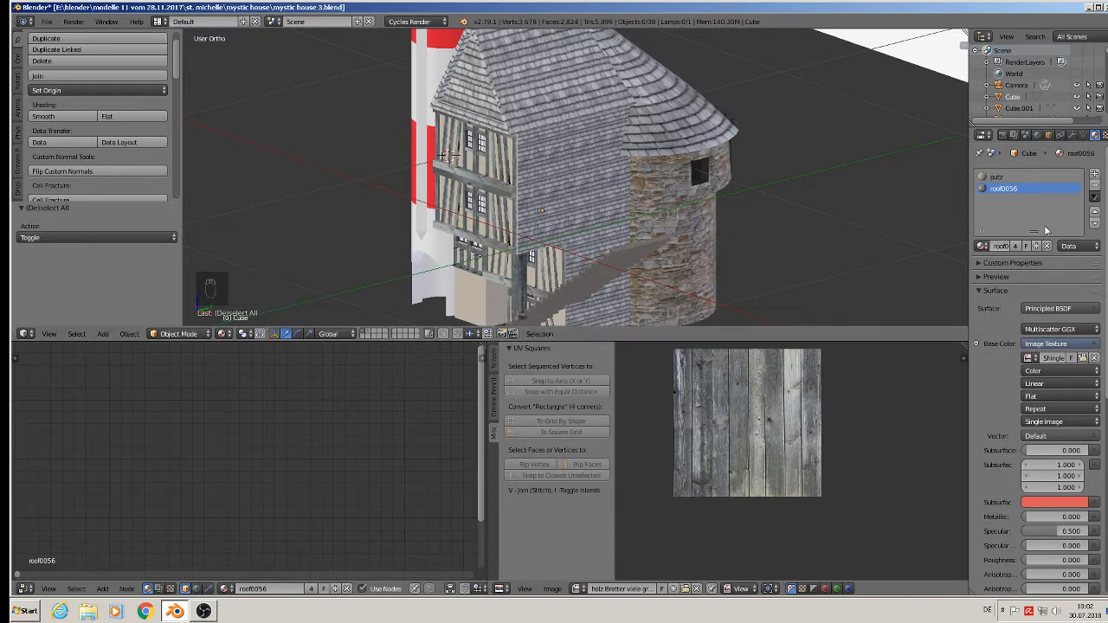
Show the roof0056 material preview and set its roughness to 0.796.
left_click(983, 276)
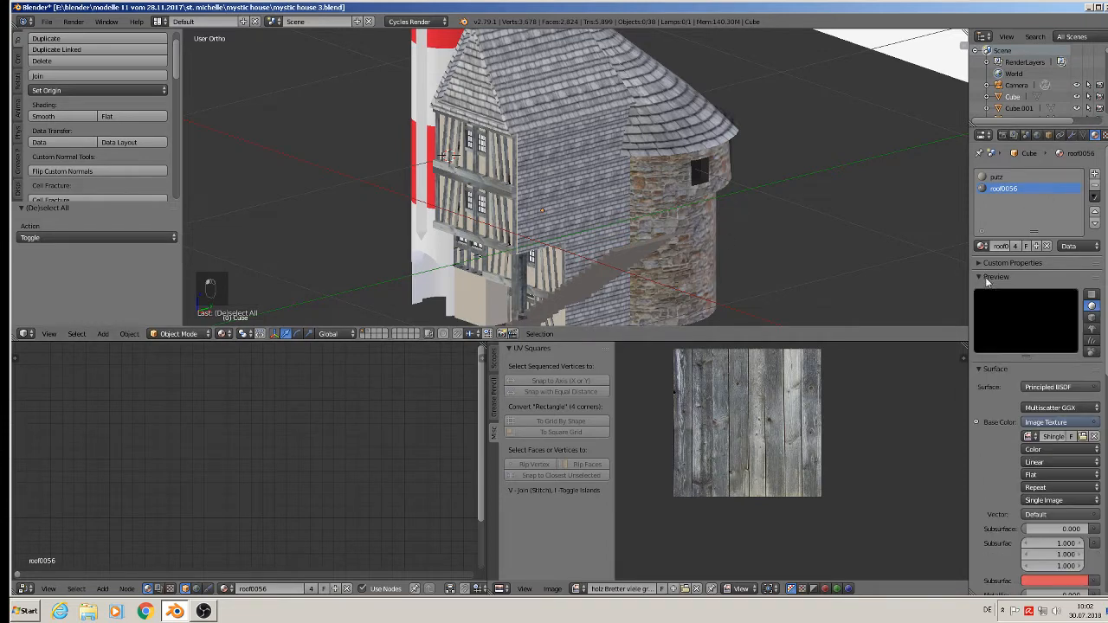
scroll(1038, 408, "down", 3)
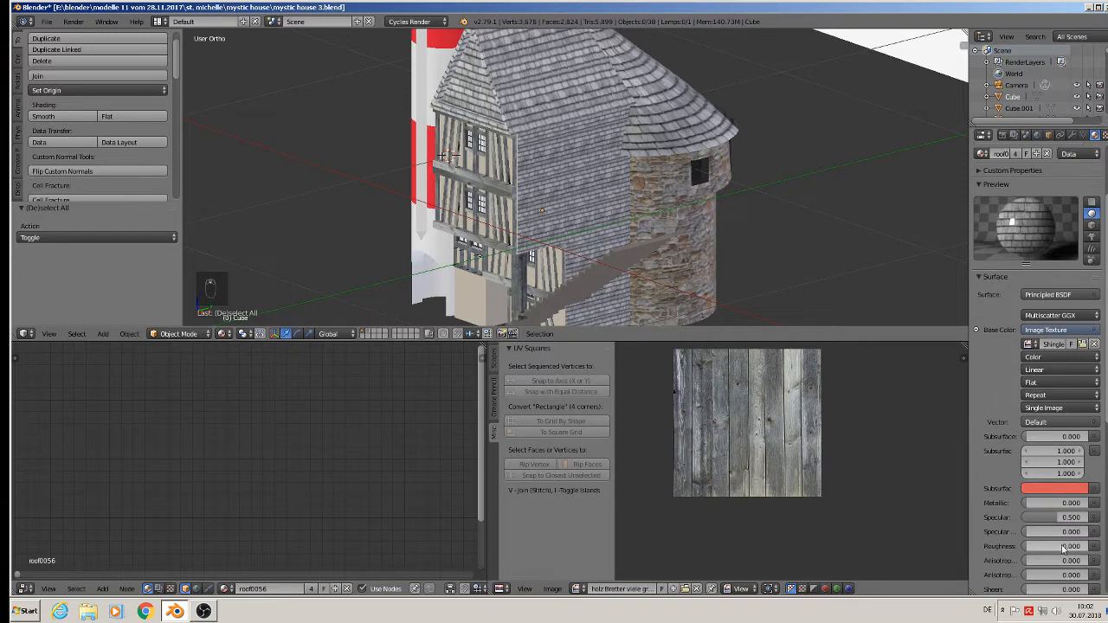
left_click_drag(1049, 546, 1071, 546)
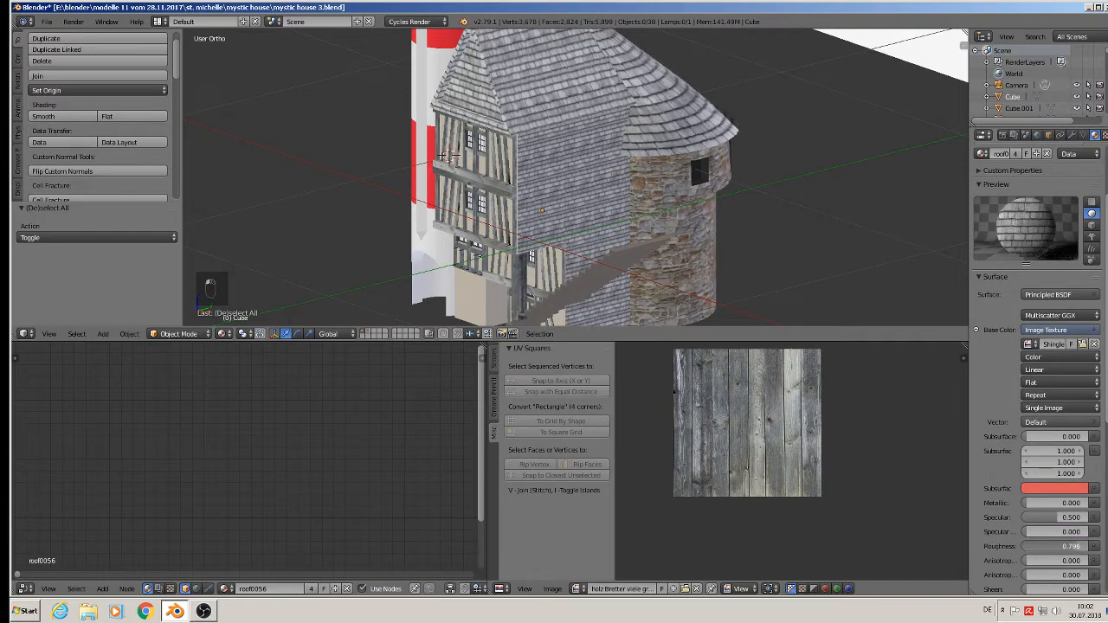
Examine the banded round stone tower in the reference photo behind the house and compare it with the striped tower.
middle_click_drag(580, 164, 618, 115)
middle_click_drag(527, 174, 364, 278)
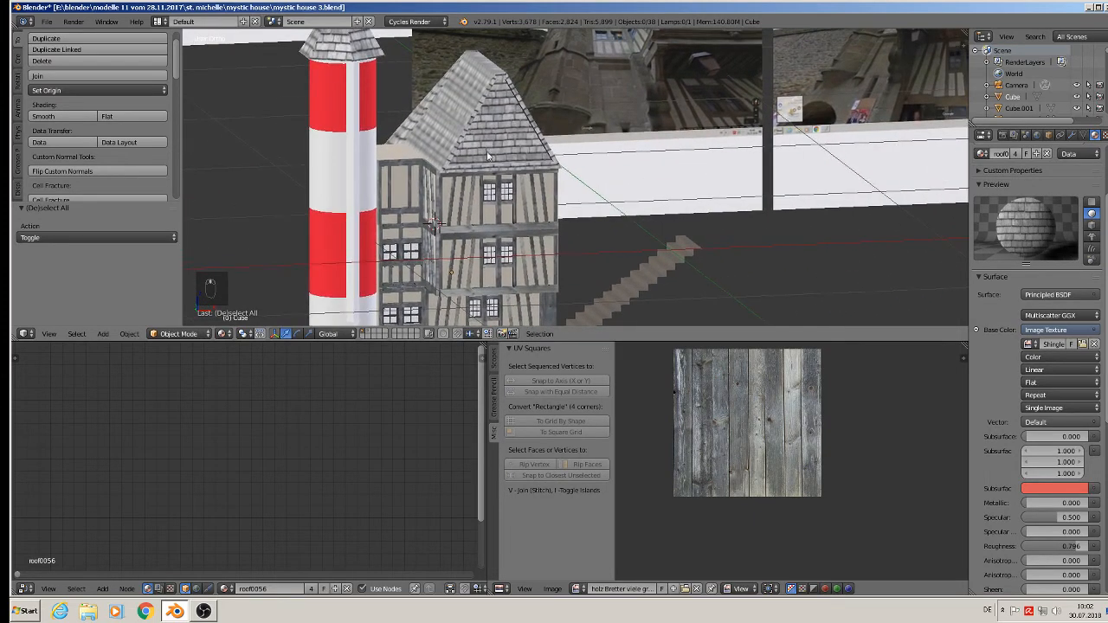
middle_click_drag(489, 156, 495, 172, "shift")
scroll(579, 65, "up", 5)
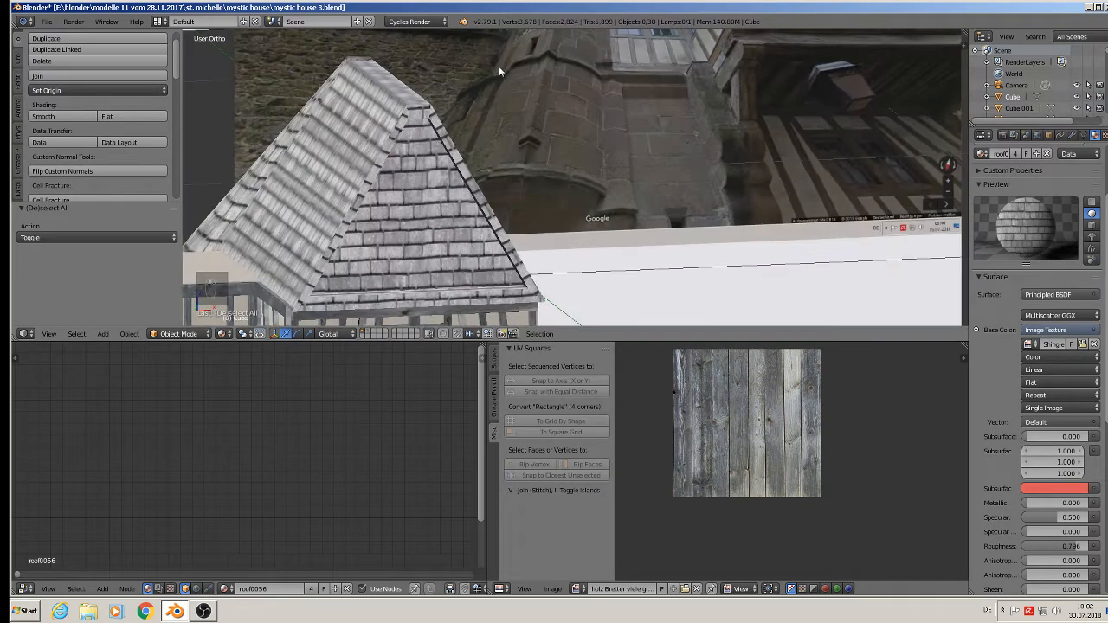
middle_click_drag(579, 78, 576, 183, "shift")
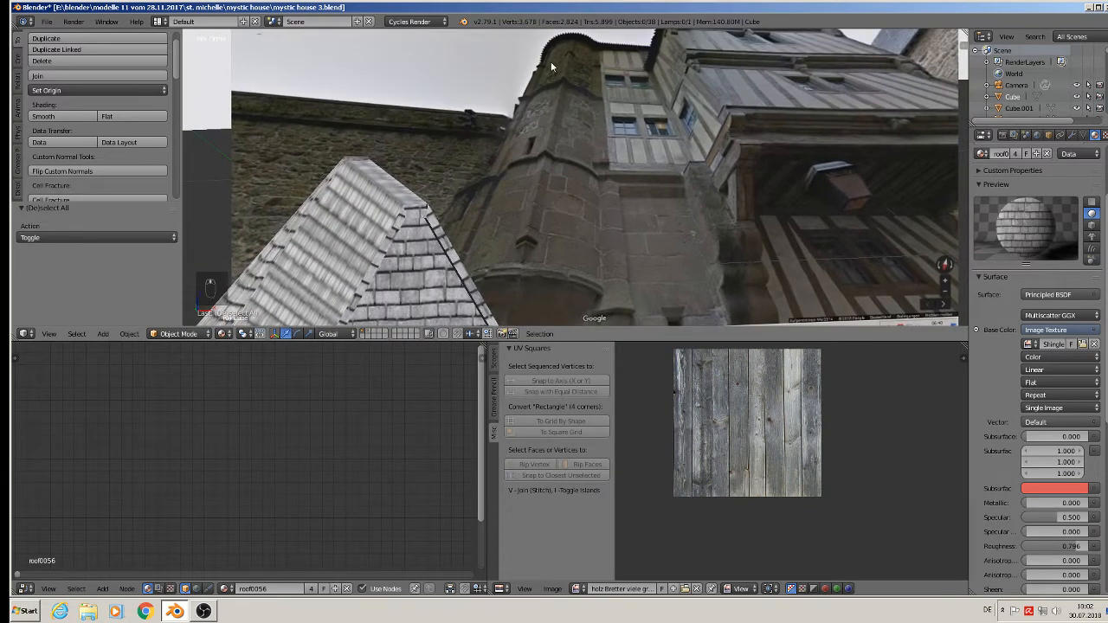
scroll(544, 207, "down", 6)
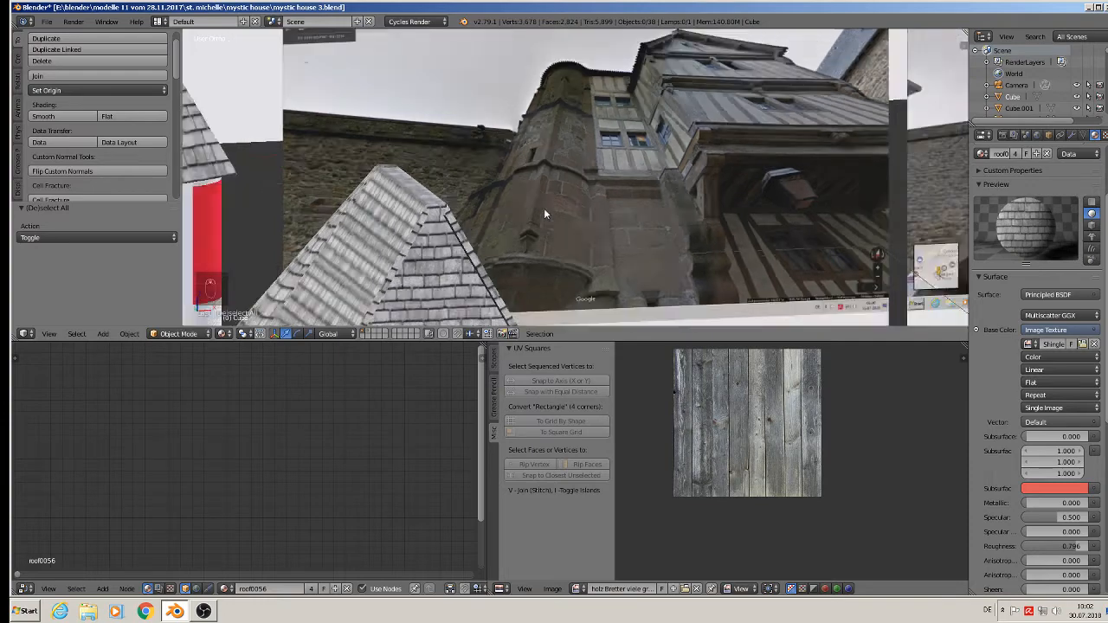
scroll(542, 238, "up", 5)
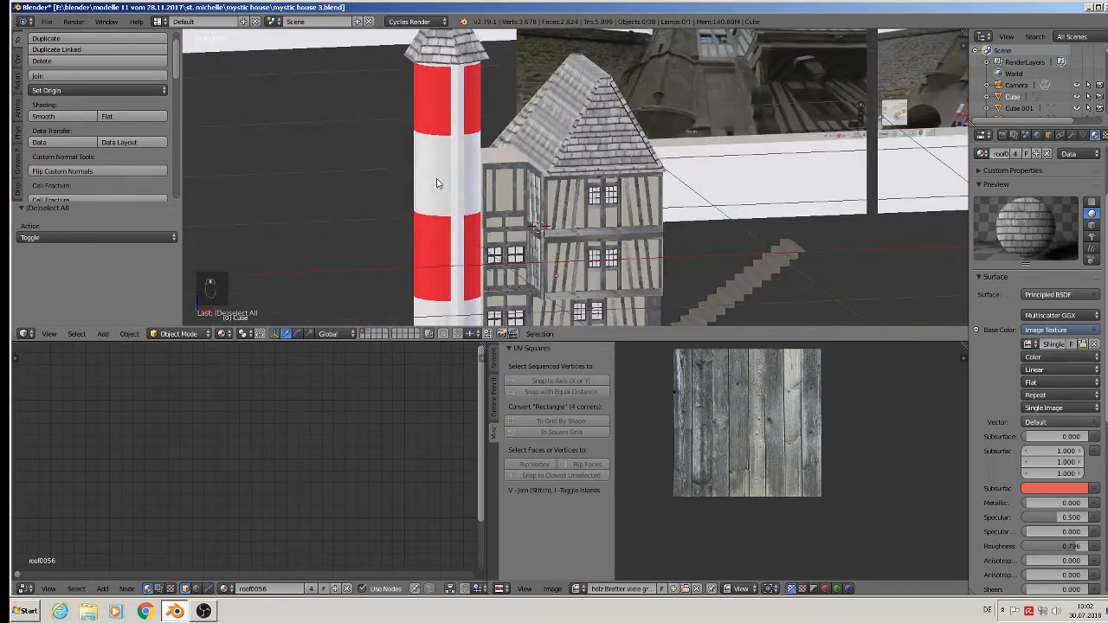
Add a horizontal loop cut around the red-and-white tower, just above the lower edge of its lower red band.
right_click(436, 177)
key("Tab")
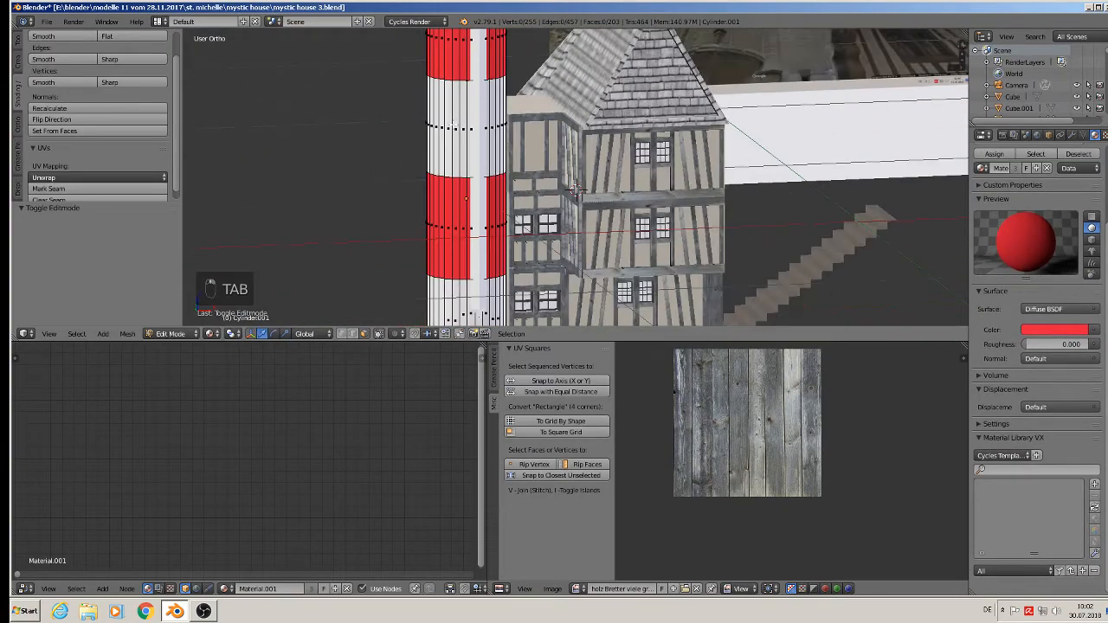
scroll(526, 162, "down", 2)
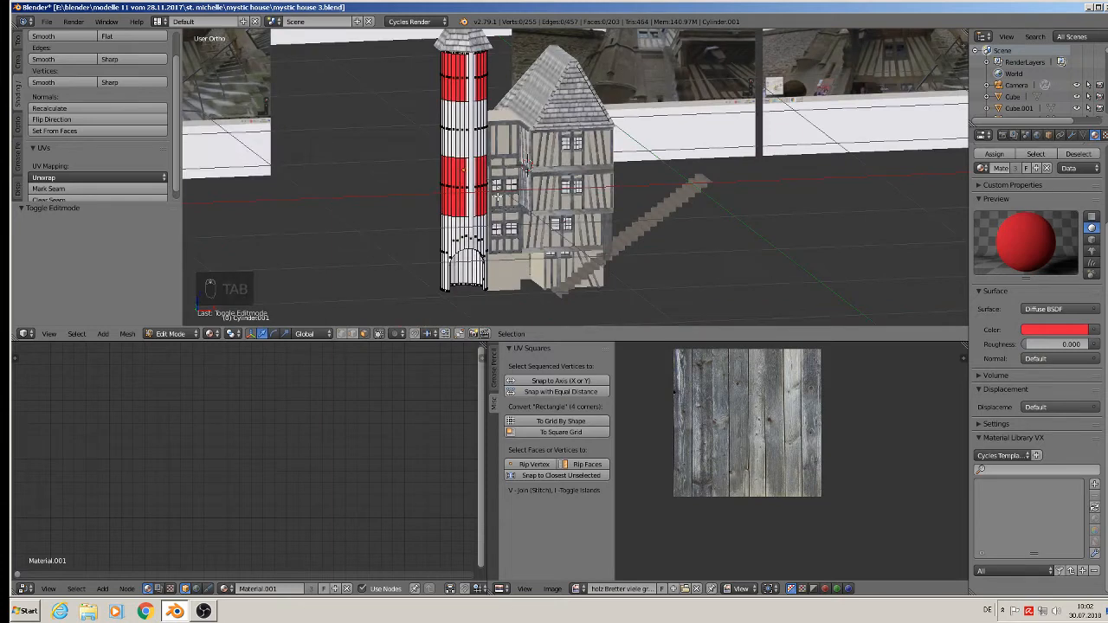
scroll(582, 124, "up", 4)
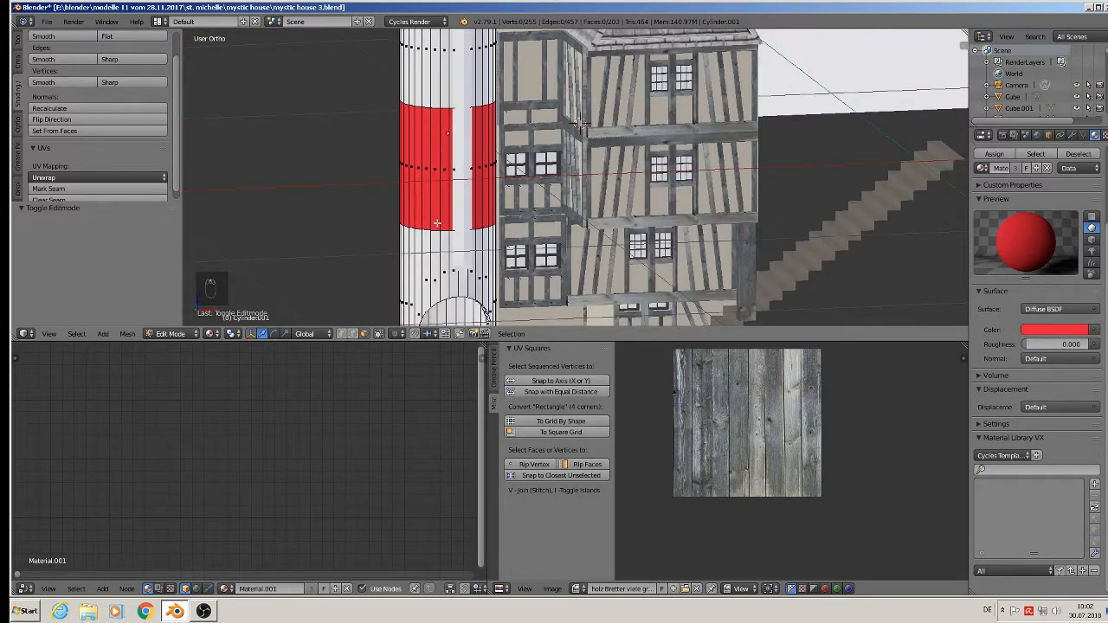
key("ctrl+r")
left_click(437, 223)
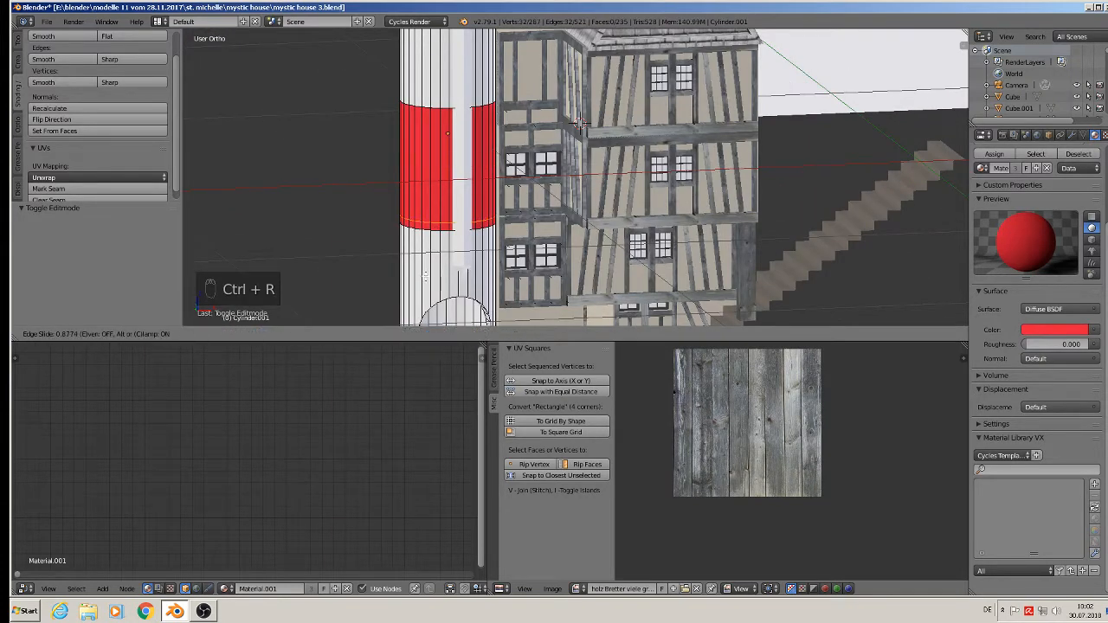
left_click(366, 298)
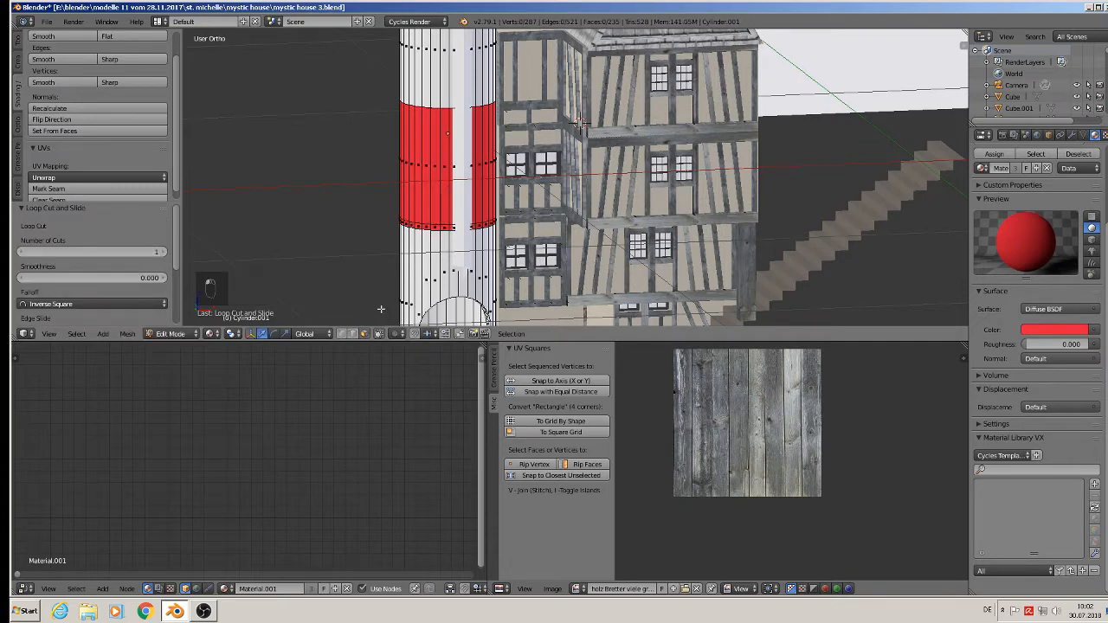
Extrude the tower's new narrow face ring outward as a ledge scaled to about 1.124, and flatten it to about 0.855 along Z.
right_click(442, 224, "alt")
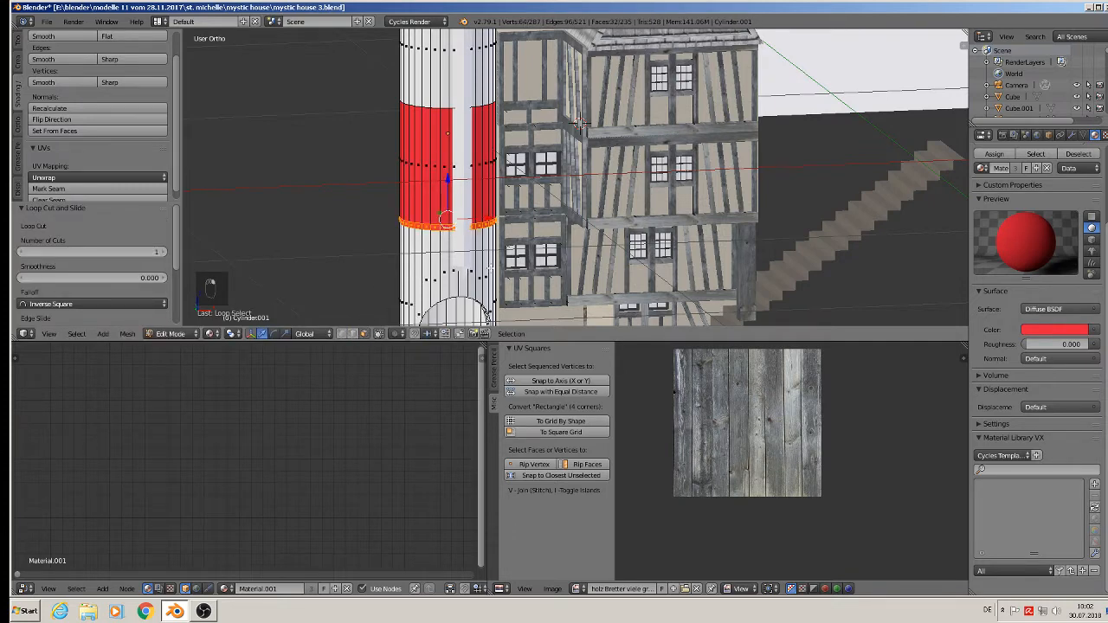
key("e")
key("s")
left_click(499, 273)
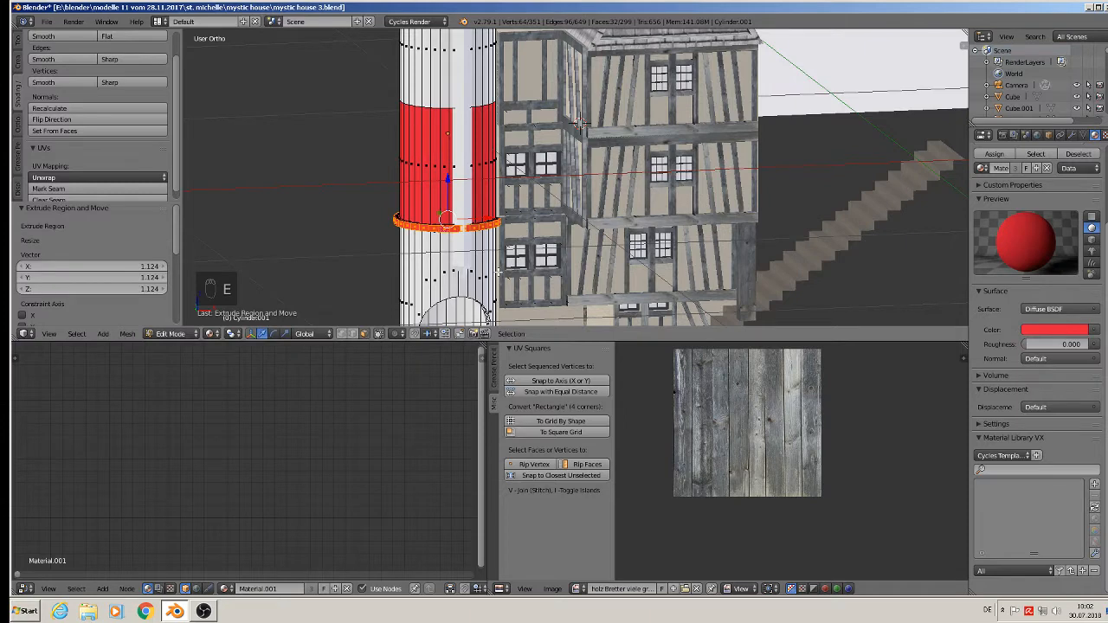
key("s")
key("z")
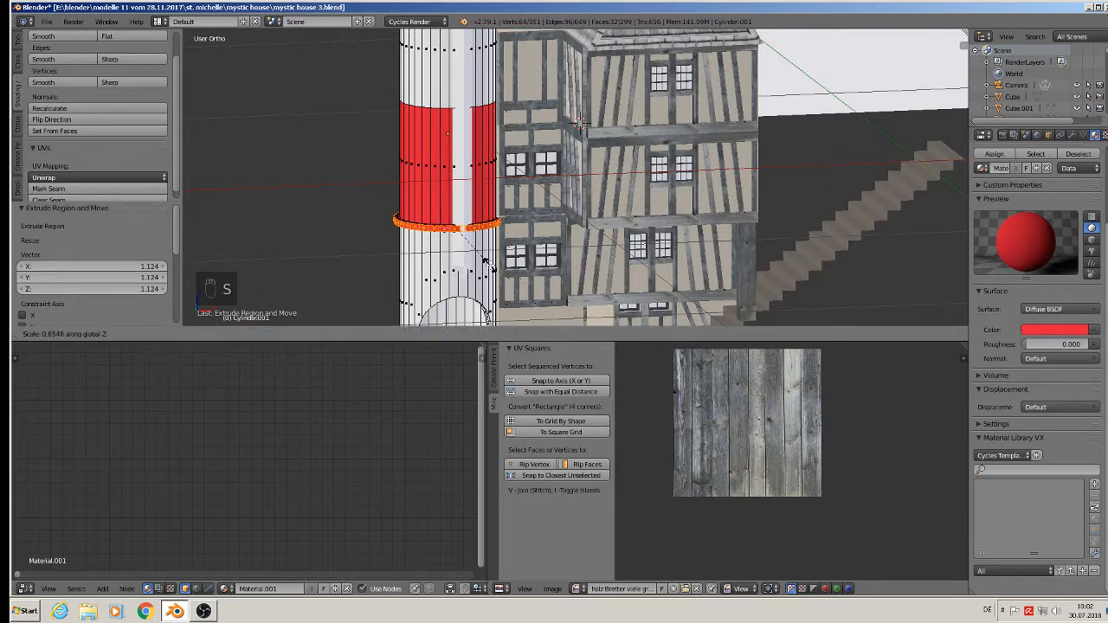
left_click(489, 265)
Select the edge loop at the upper edge of the tower's lower red band and move it -0.047 along Z.
scroll(459, 208, "down", 2)
middle_click_drag(459, 207, 449, 284, "shift")
middle_click_drag(598, 137, 628, 125)
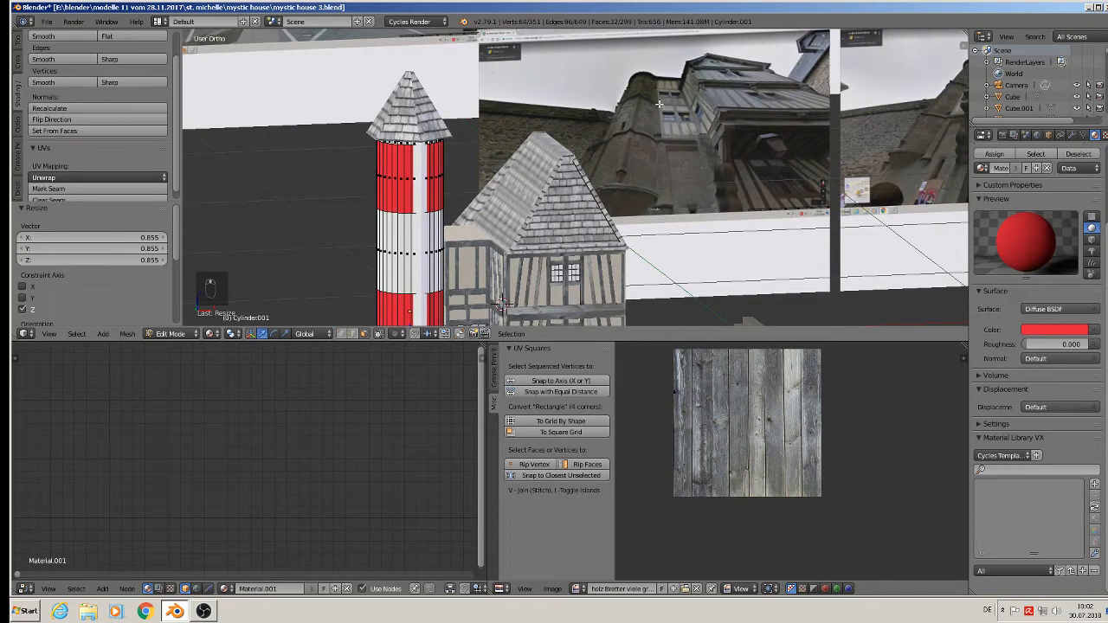
middle_click_drag(410, 293, 505, 154, "shift")
scroll(527, 166, "up", 2)
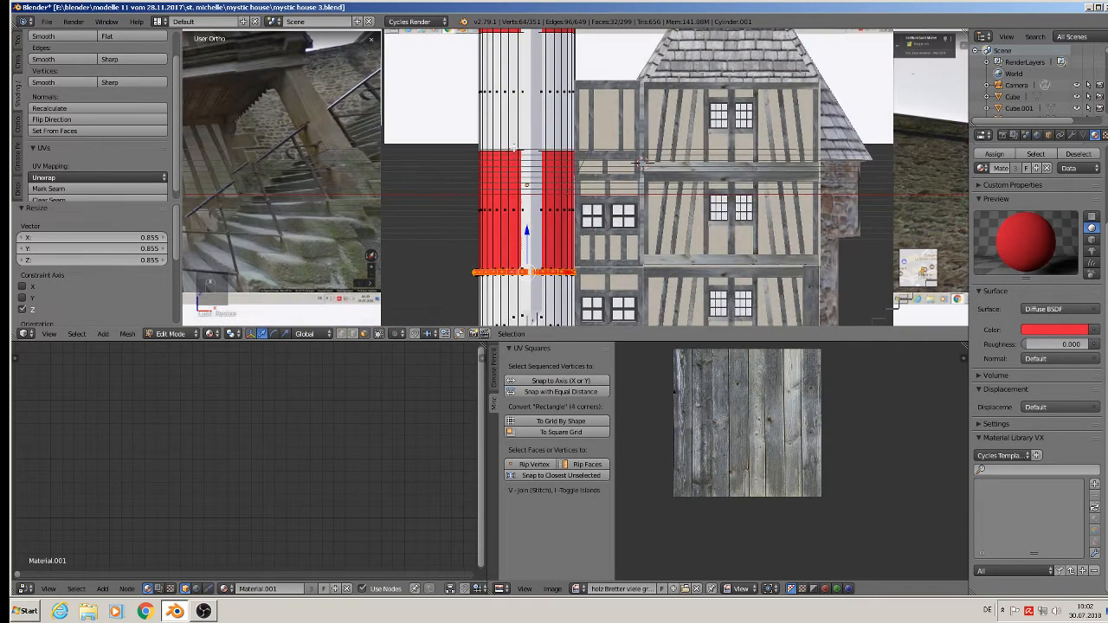
right_click(512, 151, "alt")
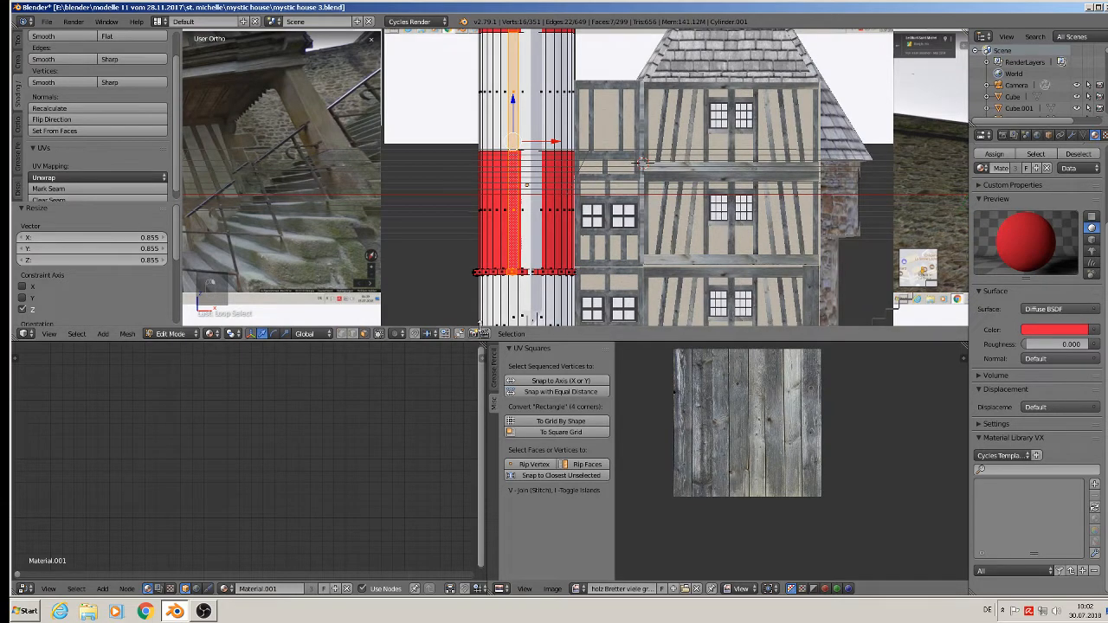
left_click(353, 334)
right_click(525, 150)
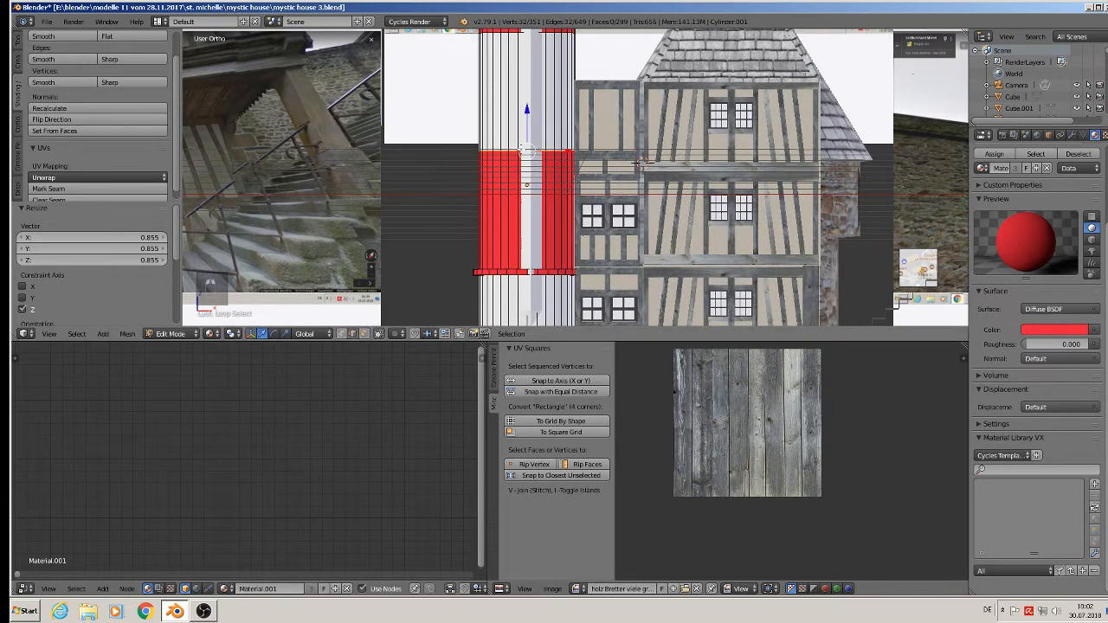
left_click_drag(526, 117, 524, 139)
Add a horizontal loop cut around the white part of the tower, just above the lower red band.
key("ctrl+r")
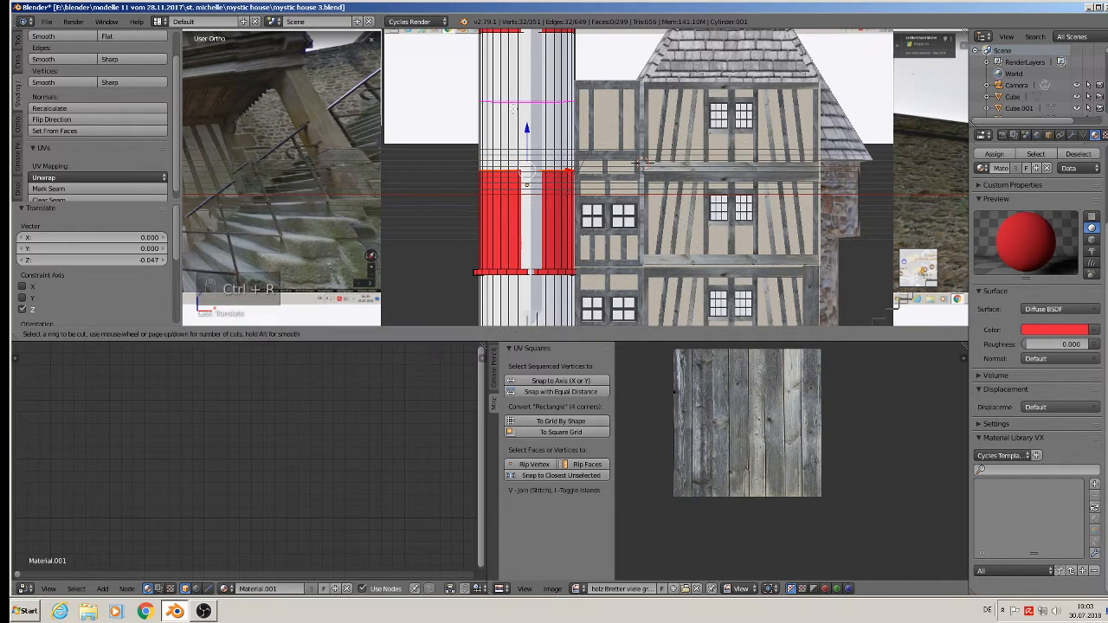
left_click(513, 110)
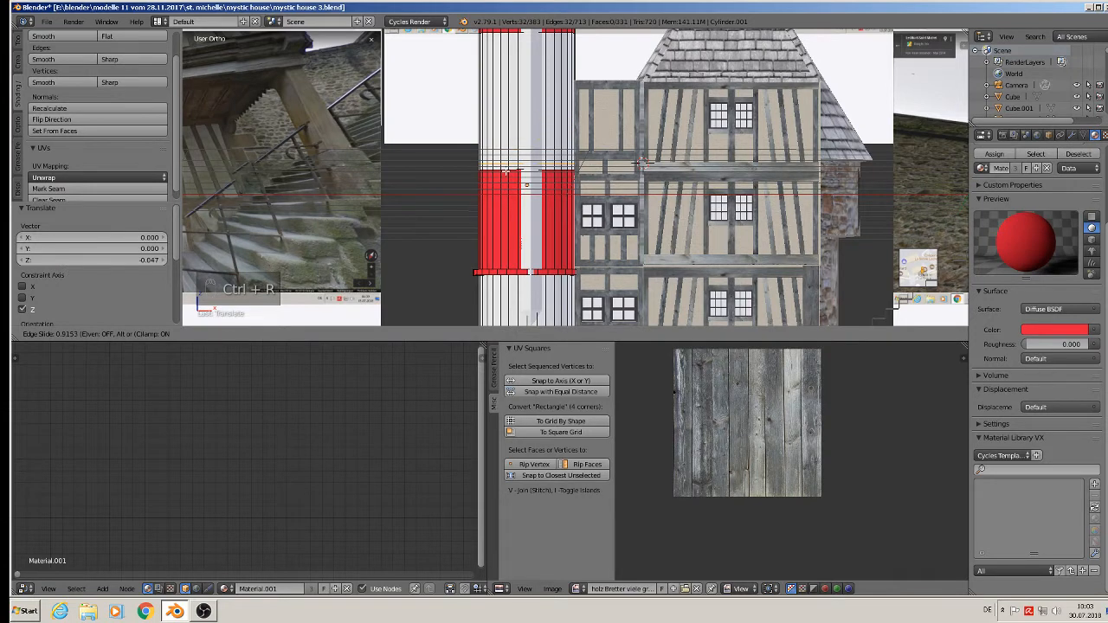
left_click(504, 173)
Select the narrow face ring above the lower red band and extrude it outward as a ledge scaled to about 1.128.
left_click(365, 334)
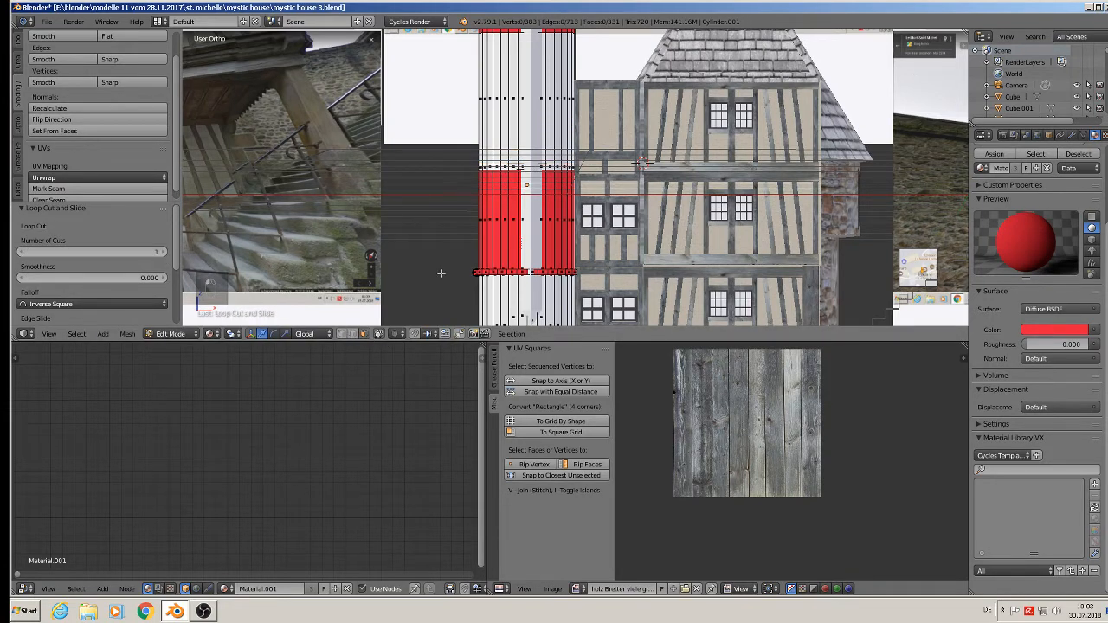
left_click(507, 169, "alt")
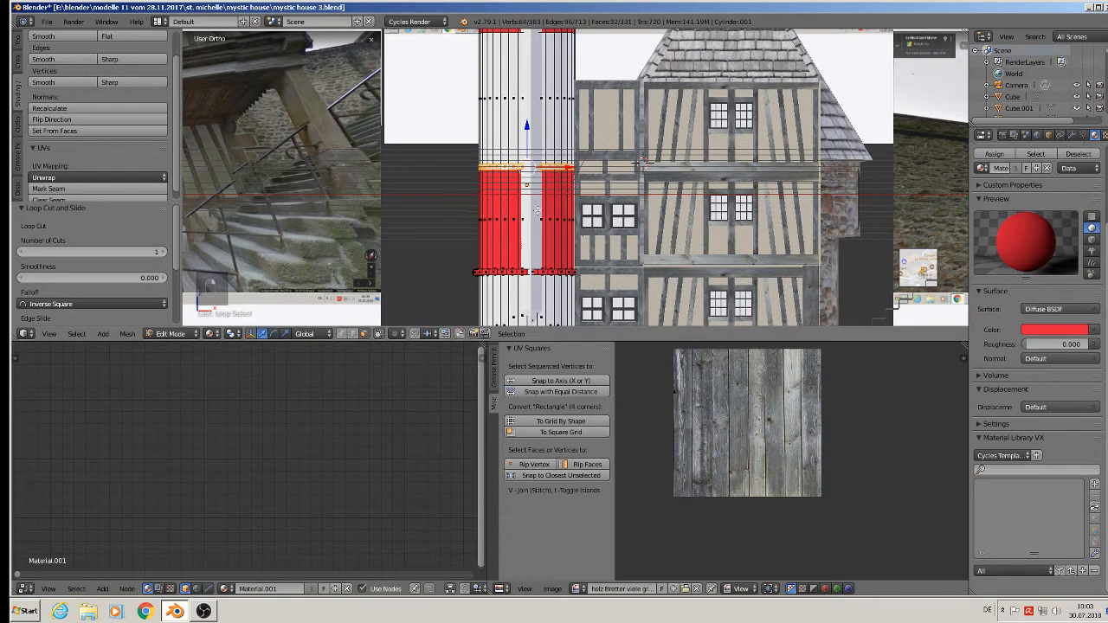
scroll(537, 211, "up", 4)
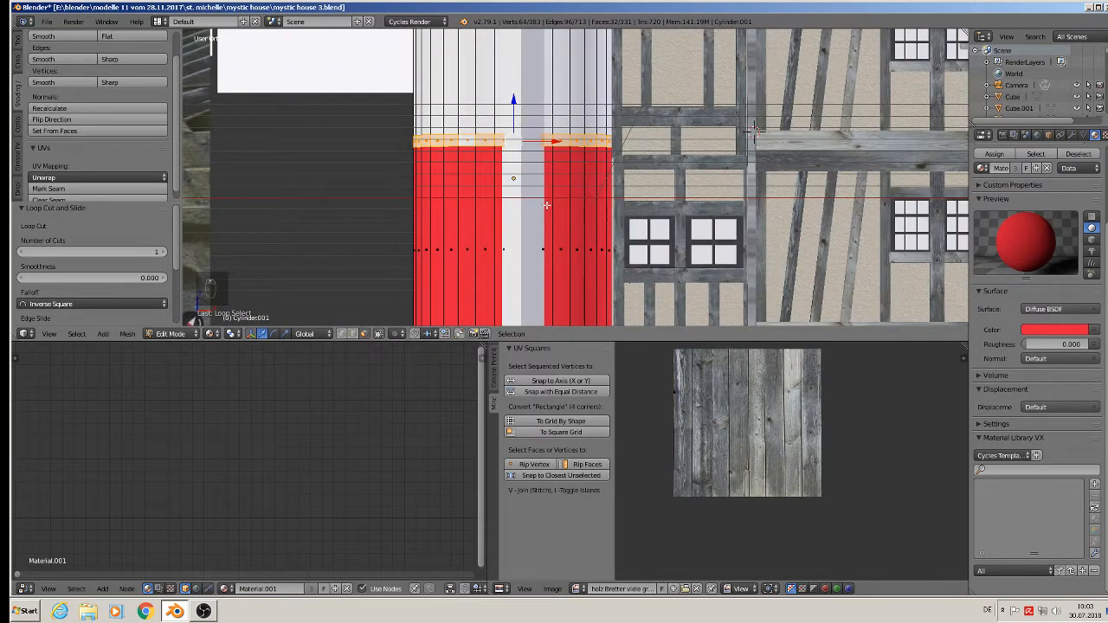
key("e")
key("s")
left_click(557, 210)
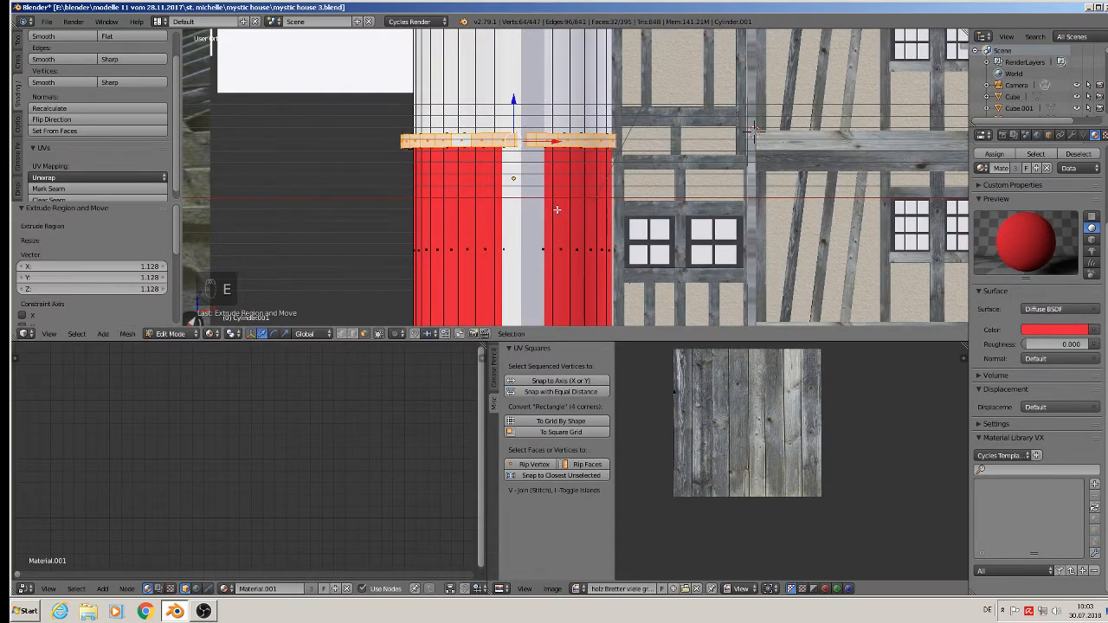
Flatten the new upper ledge to about 0.745 along Z and return to Object Mode.
middle_click_drag(522, 200, 436, 141)
scroll(485, 182, "up", 3)
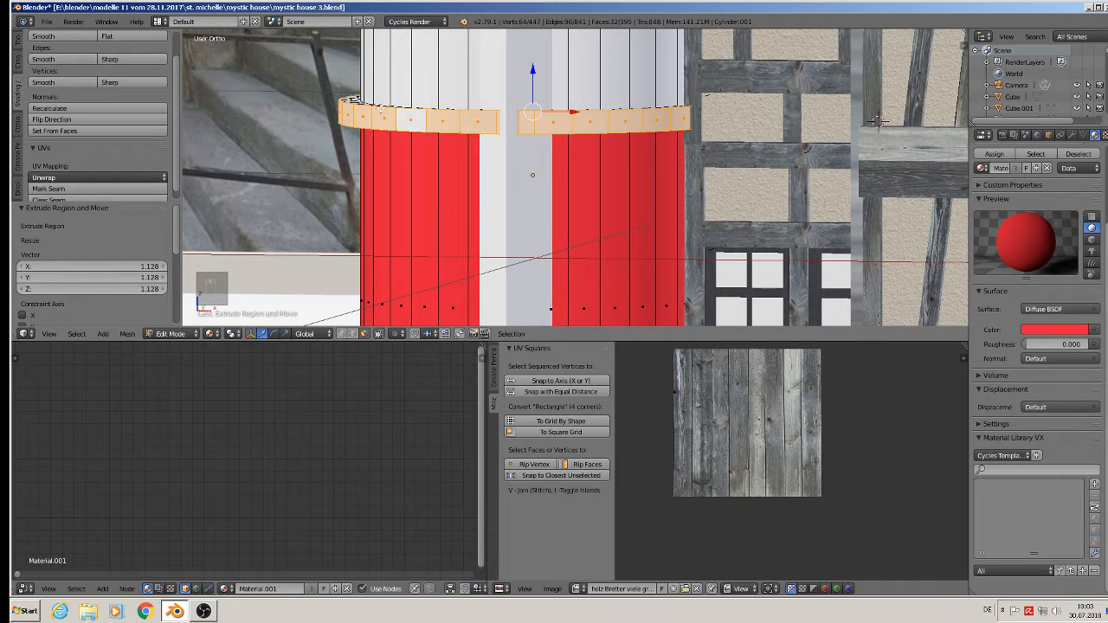
key("s")
key("z")
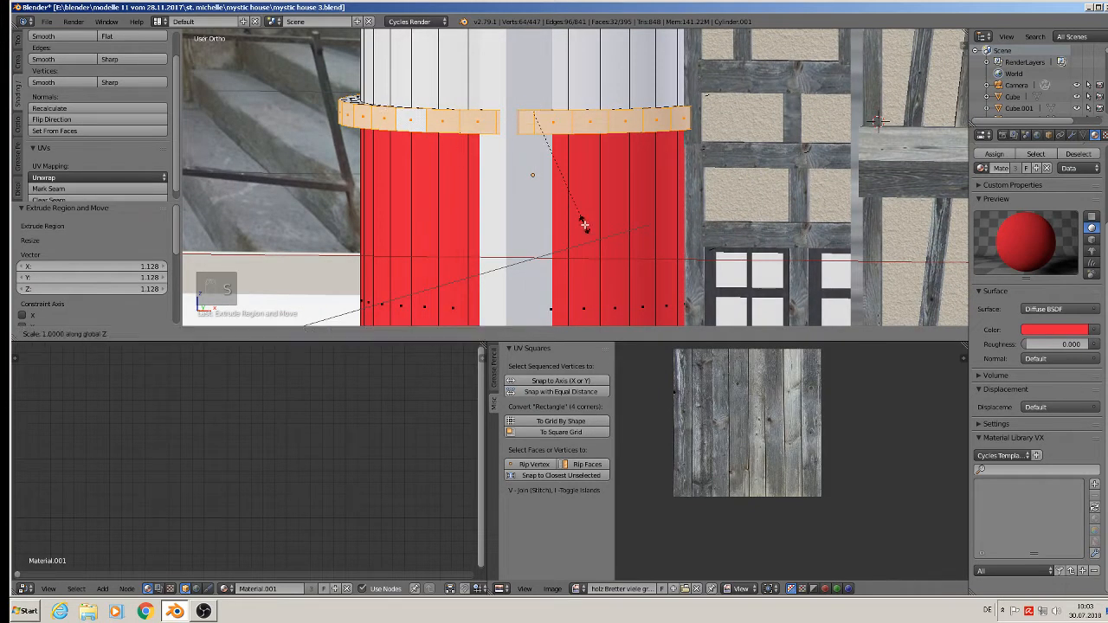
left_click(561, 200)
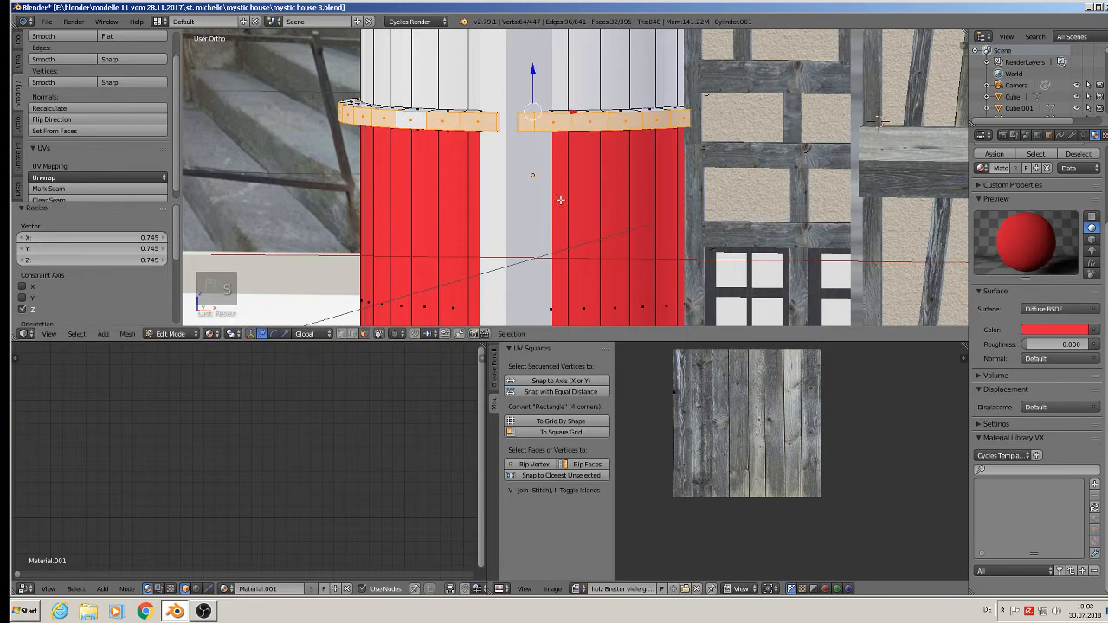
scroll(561, 200, "down", 3)
key("Tab")
Examine the stone tower's ledges and masonry in the reference photo behind the house and compare them with the modelled tower.
scroll(563, 186, "down", 3)
scroll(578, 189, "down", 6)
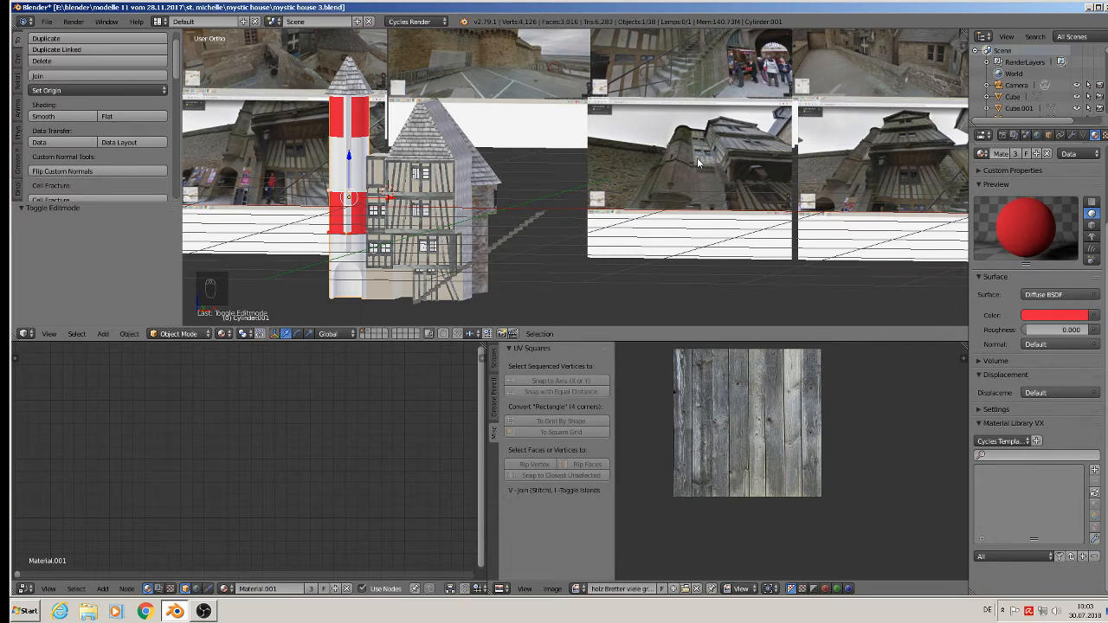
scroll(693, 161, "up", 8)
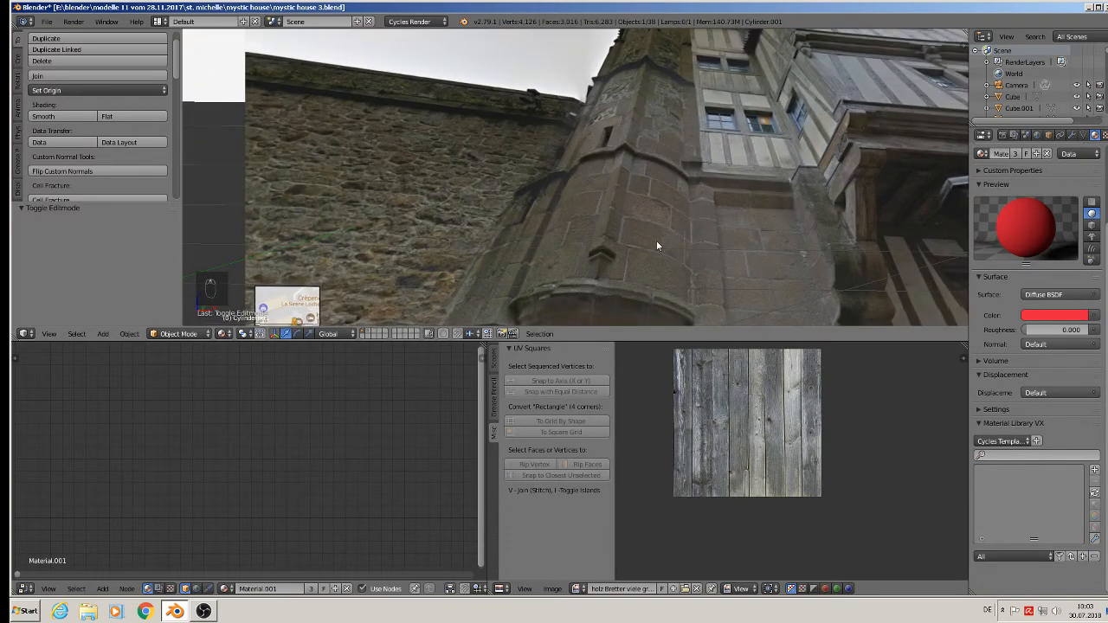
middle_click_drag(628, 106, 616, 146, "shift")
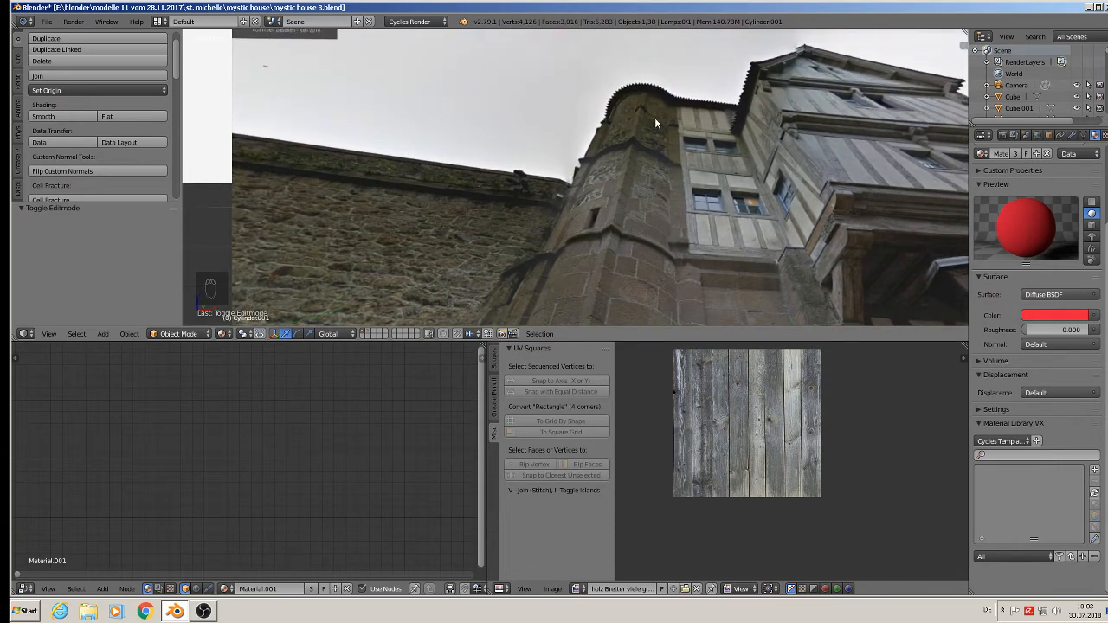
middle_click_drag(638, 282, 589, 151, "shift")
scroll(574, 187, "down", 3)
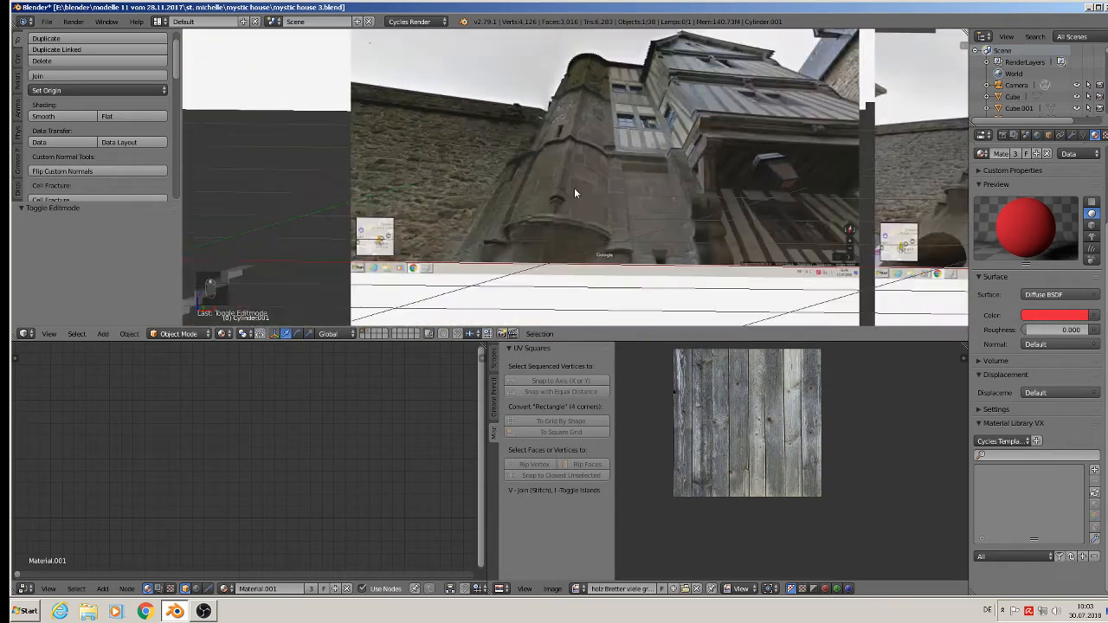
scroll(585, 232, "down", 6)
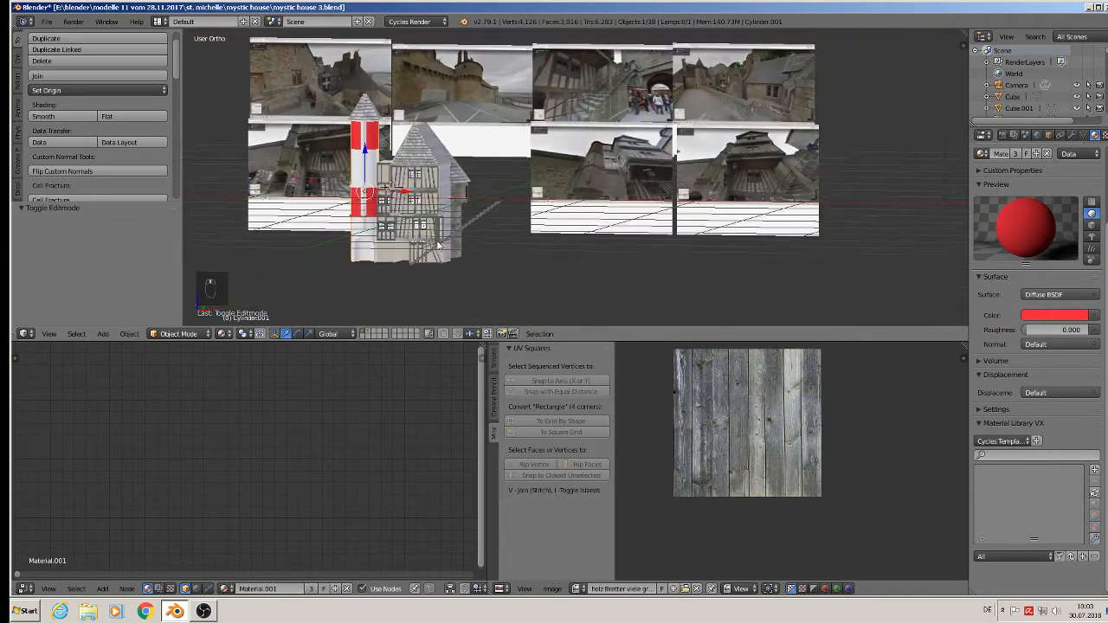
middle_click_drag(495, 240, 506, 248)
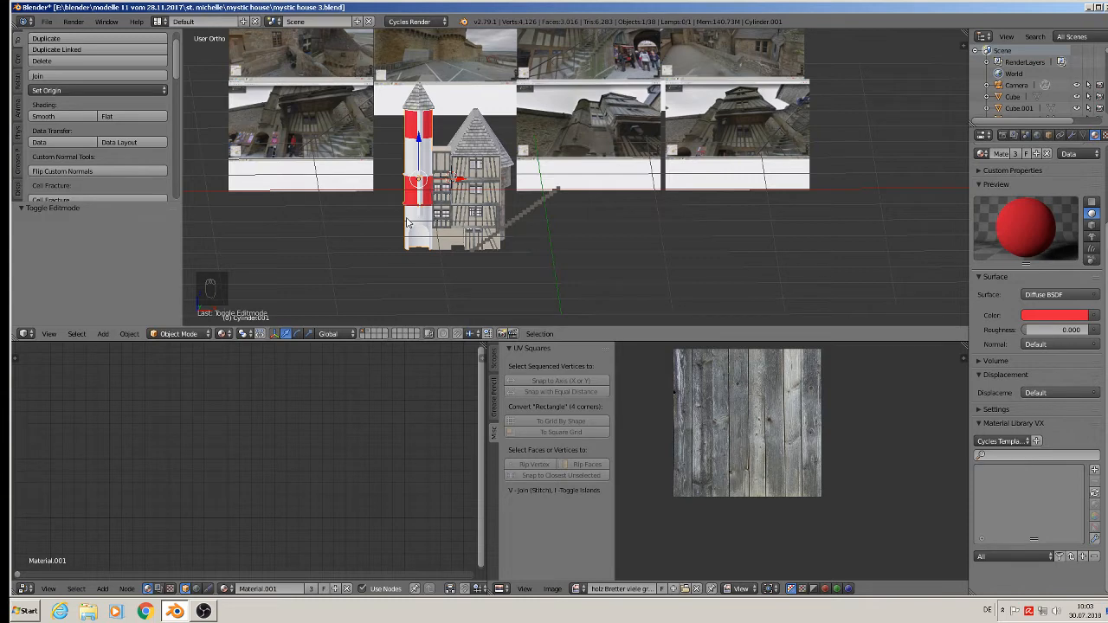
Save the current house file.
left_click(53, 22)
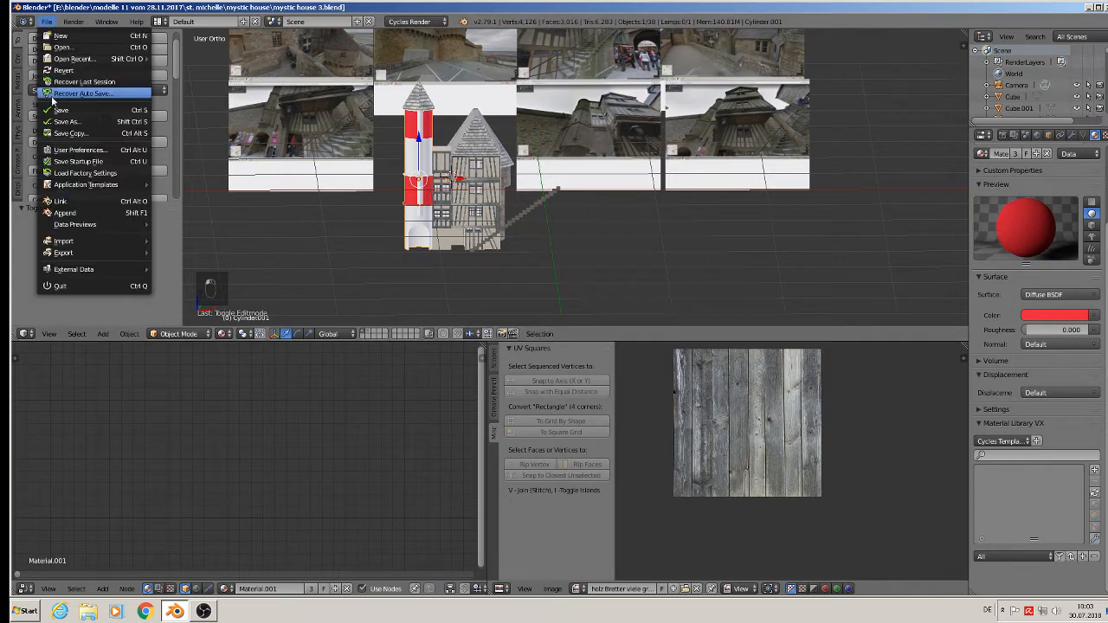
left_click(55, 110)
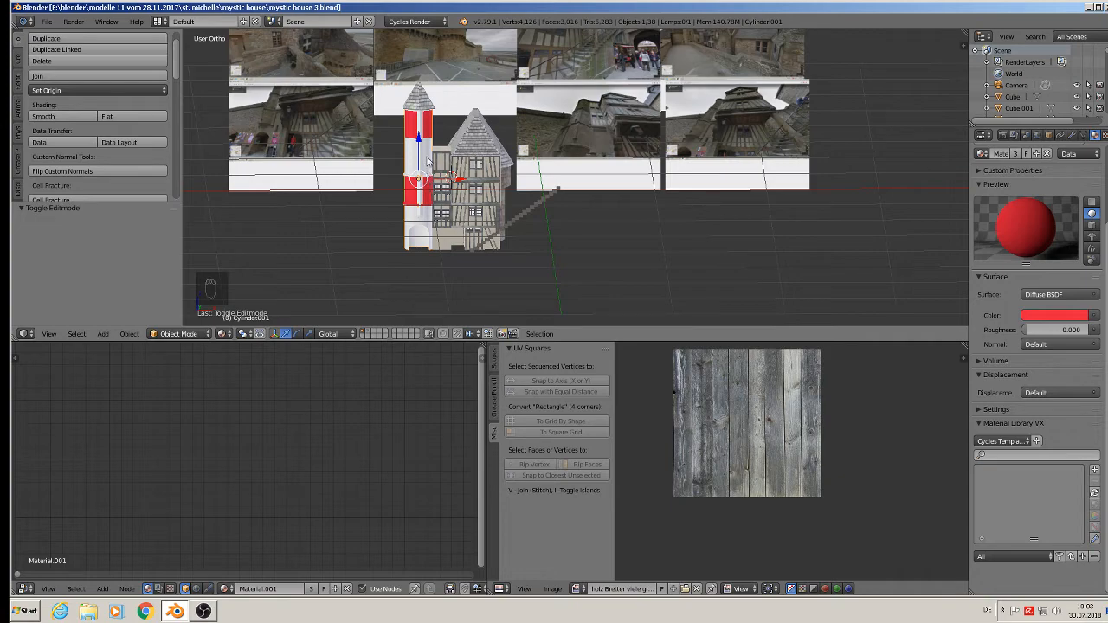
scroll(425, 165, "up", 4)
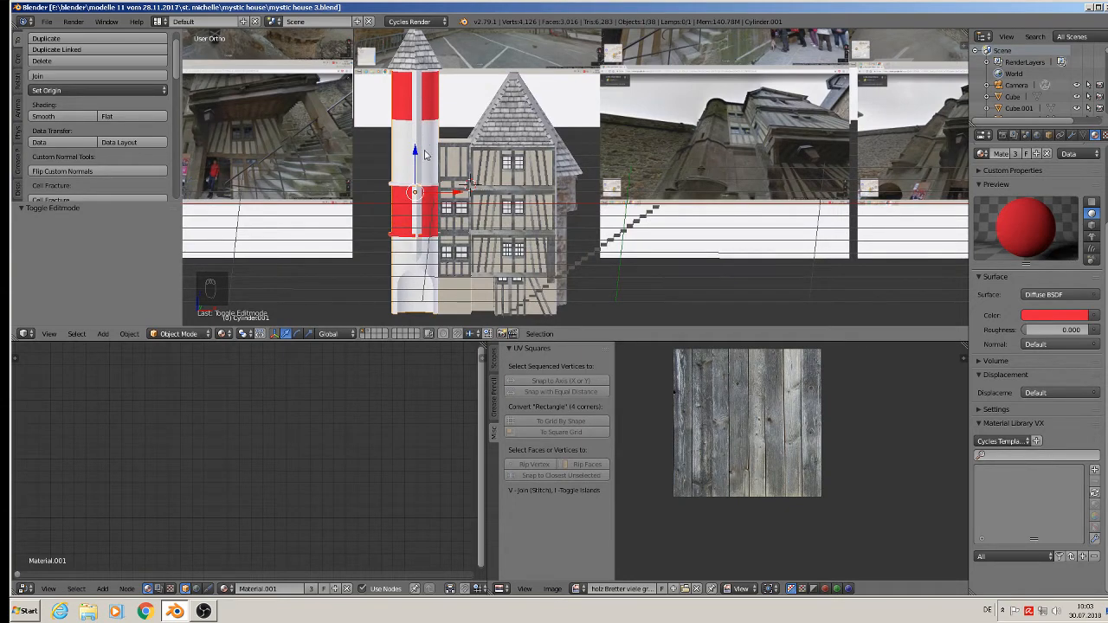
Add a third material slot to the tower with a new material named "little stones".
left_click(1094, 136)
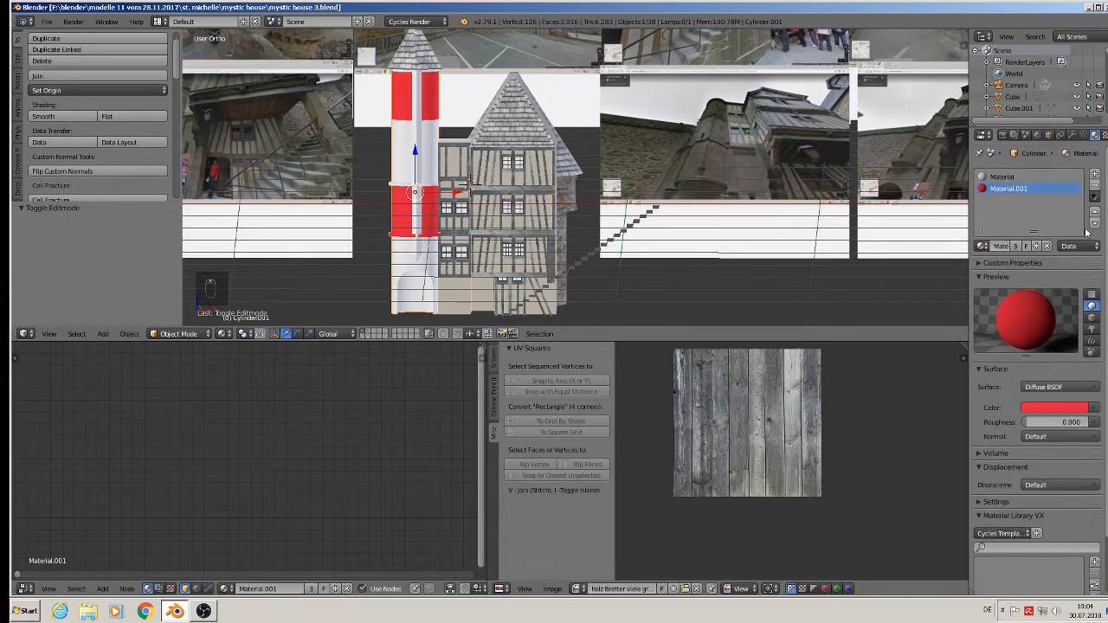
left_click(1095, 174)
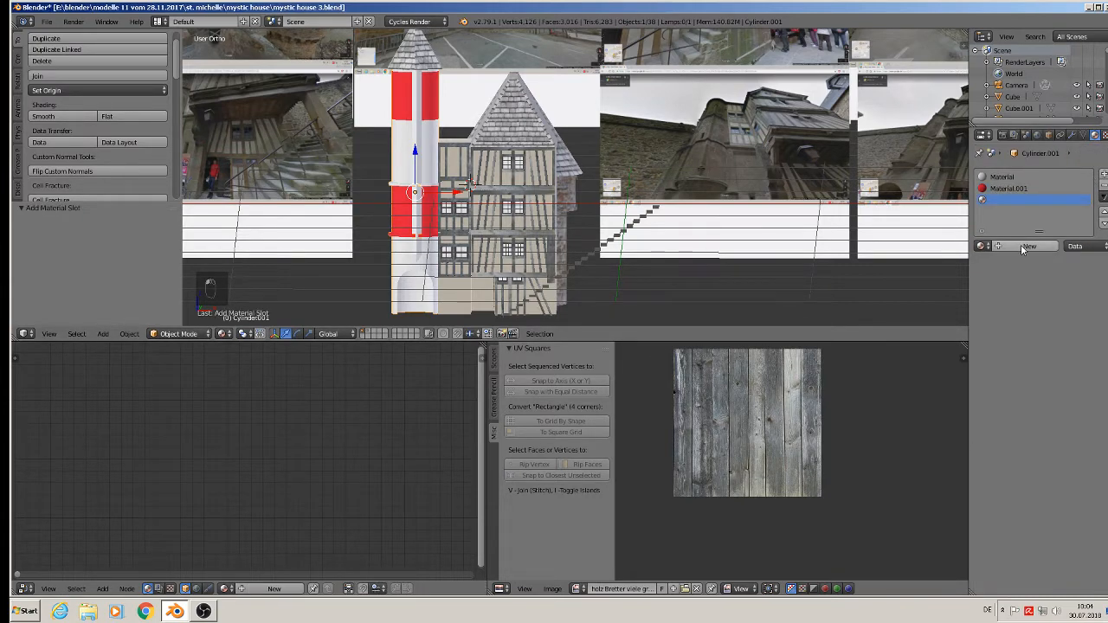
left_click(1022, 246)
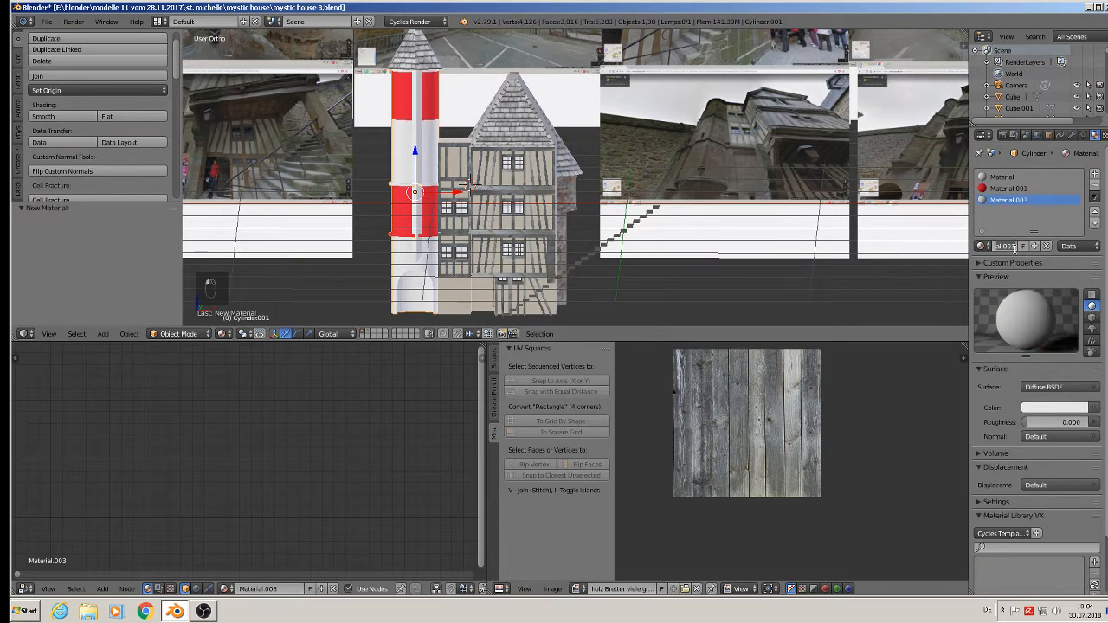
type("unt")
key("Return")
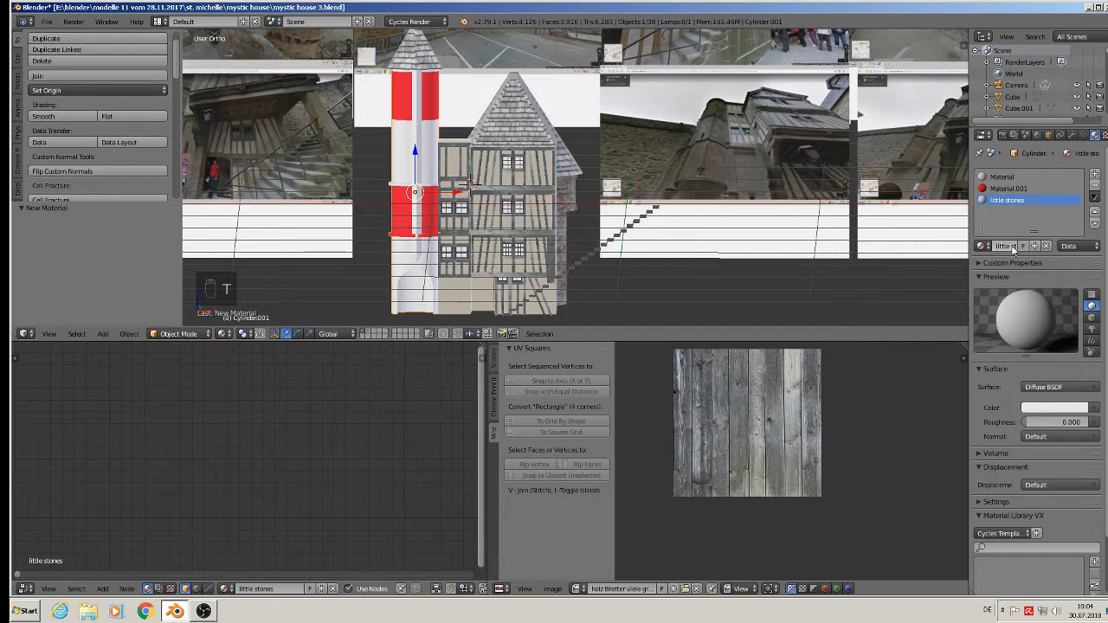
Make the little stones material a Principled BSDF with BrickMessy0200_15_S.jpg from the textur folder as its base color image texture.
left_click(1061, 387)
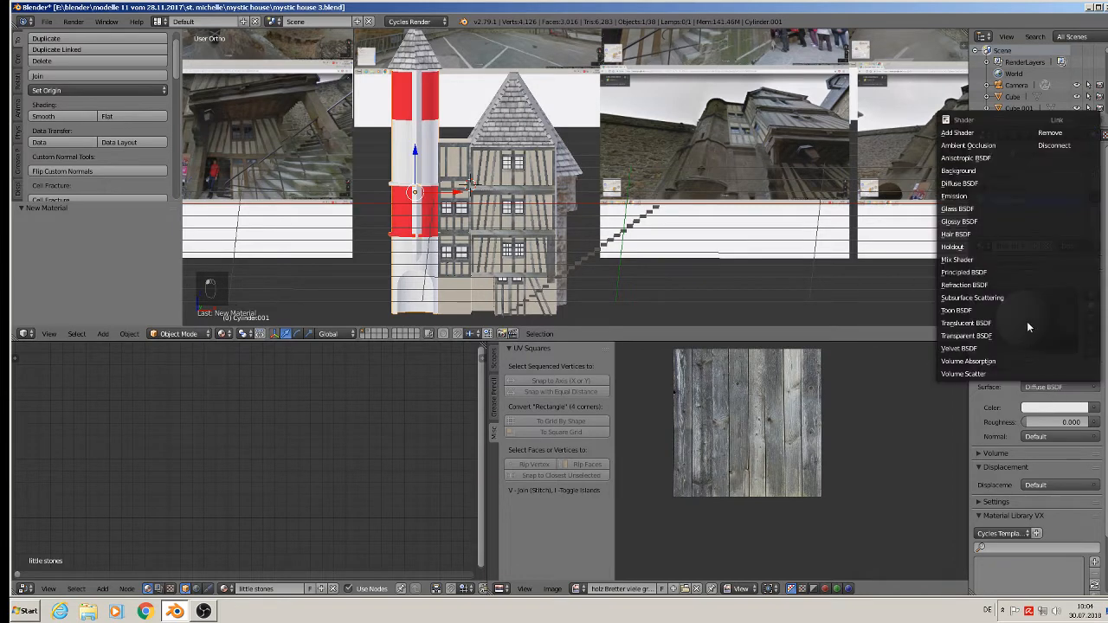
left_click(1024, 277)
left_click(1096, 422)
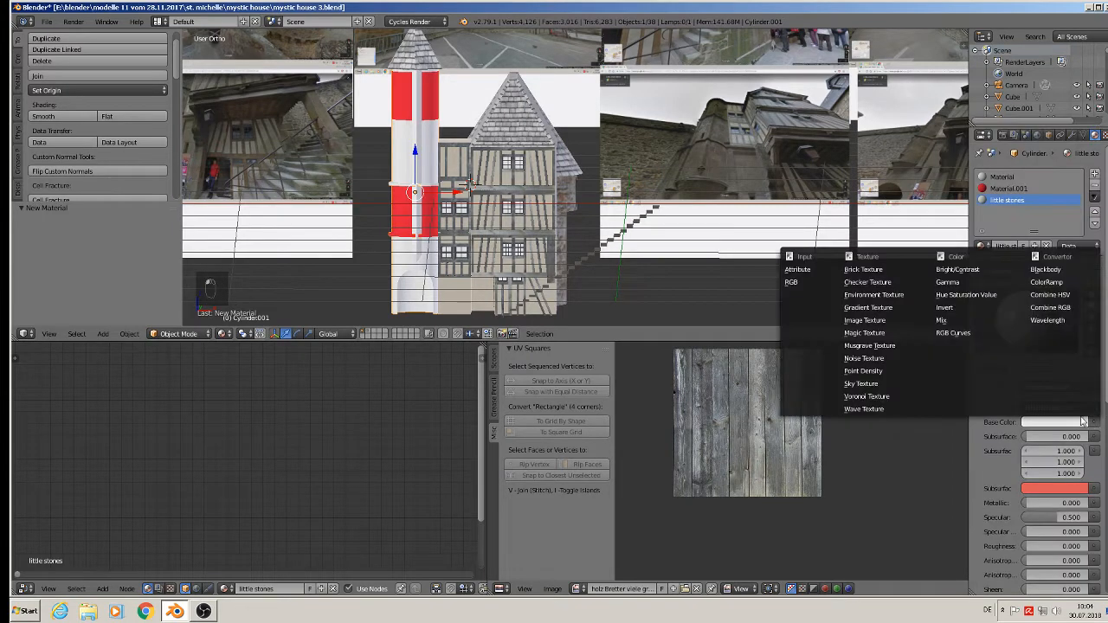
left_click(901, 323)
left_click(1073, 437)
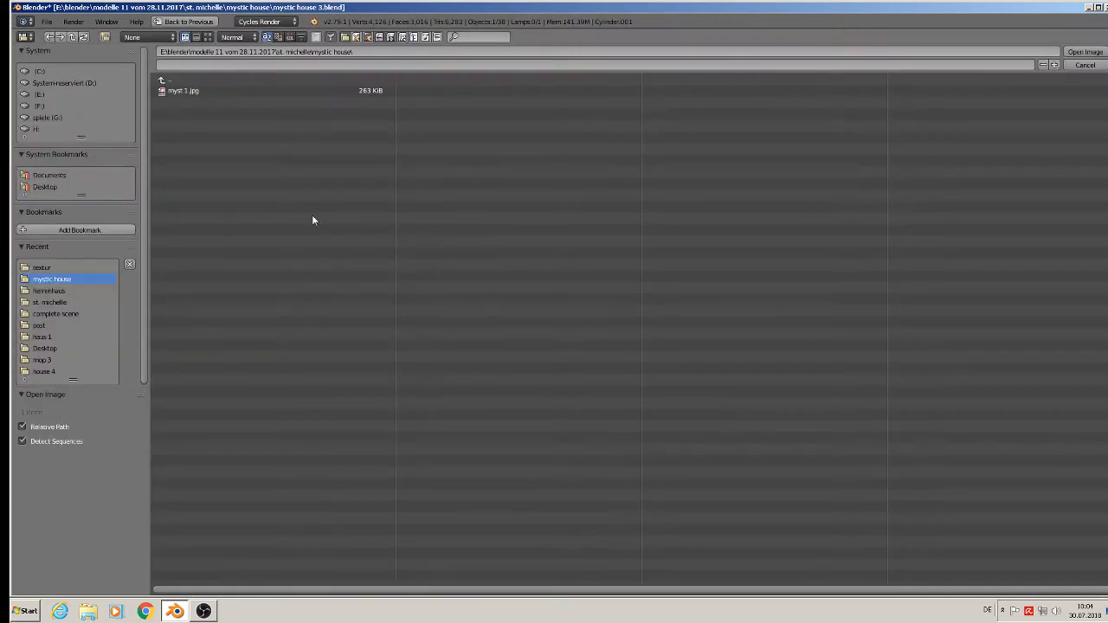
left_click(72, 267)
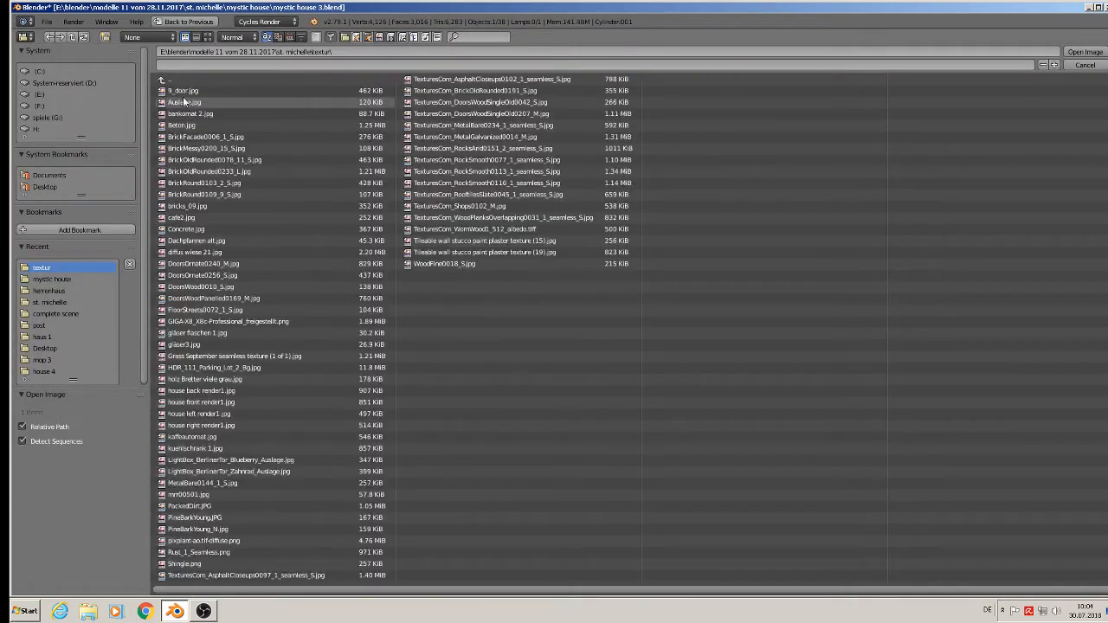
left_click(208, 36)
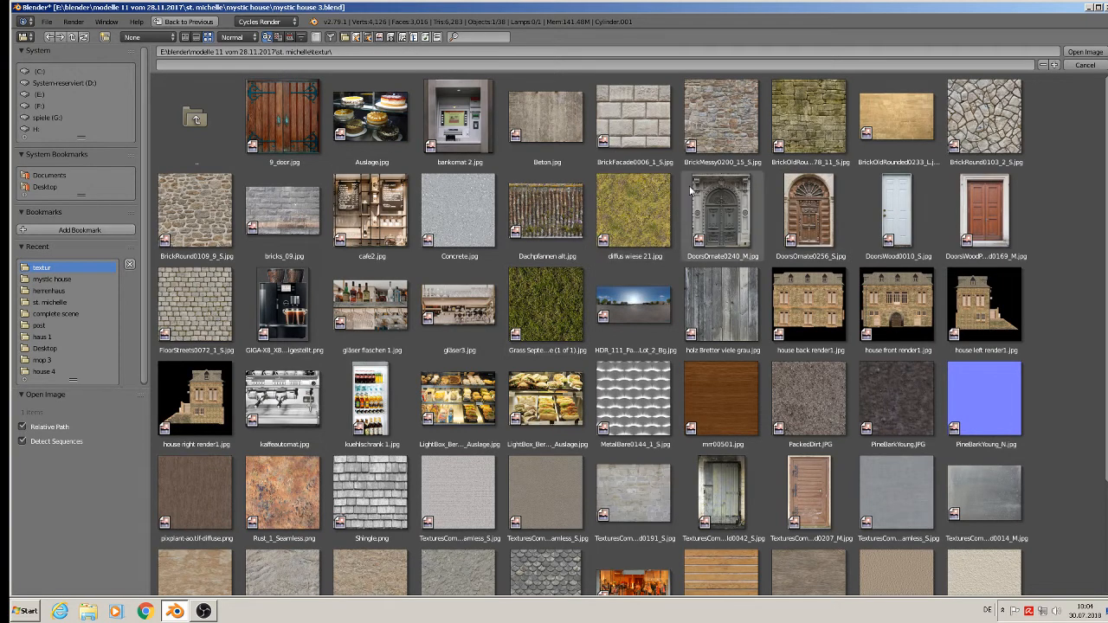
double_click(742, 129)
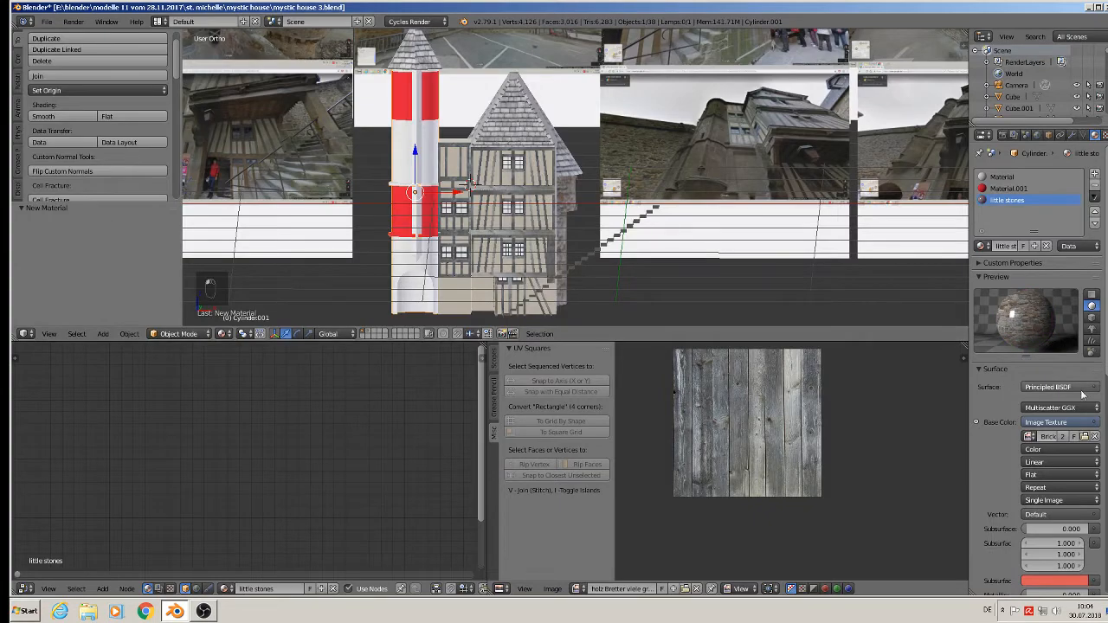
Set the roughness of the little stones material to 0.898.
scroll(1052, 545, "down", 3)
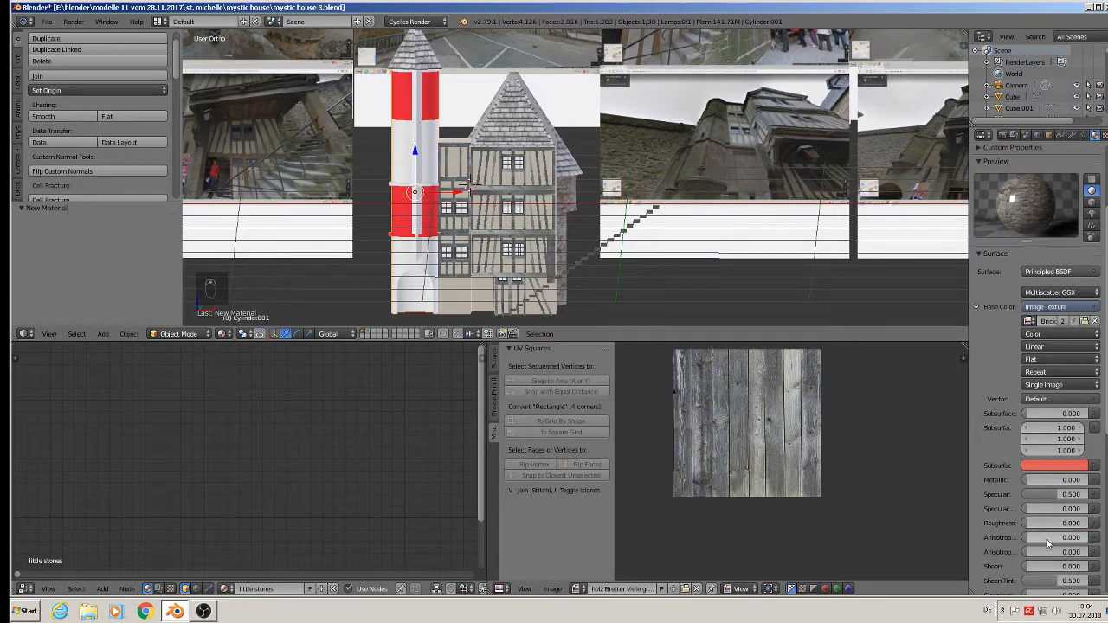
left_click_drag(1049, 523, 1084, 523)
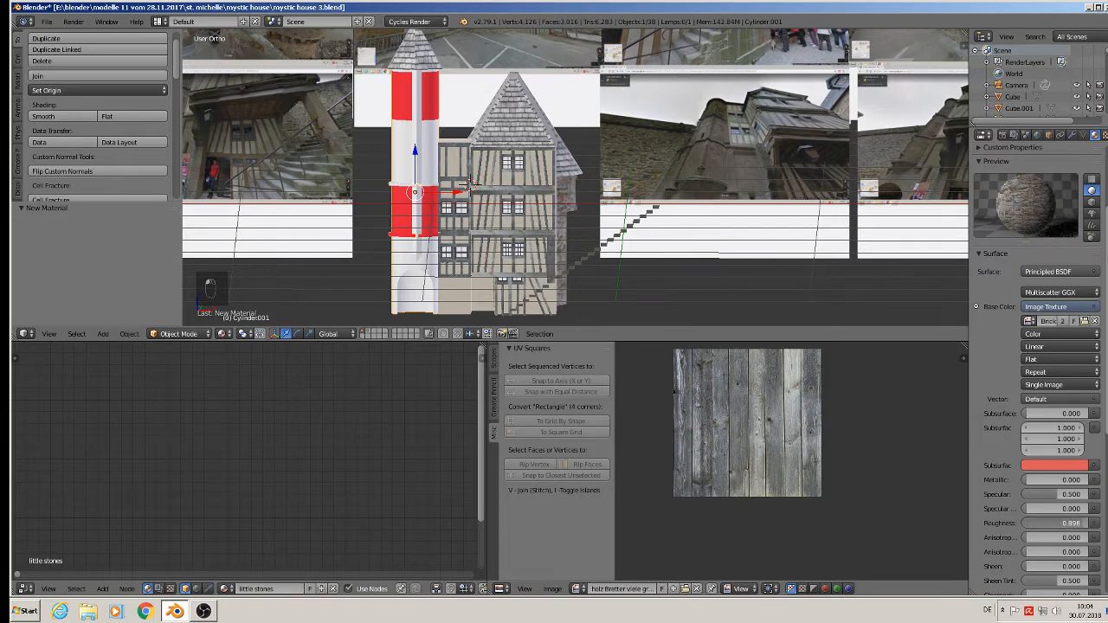
scroll(1059, 232, "up", 3)
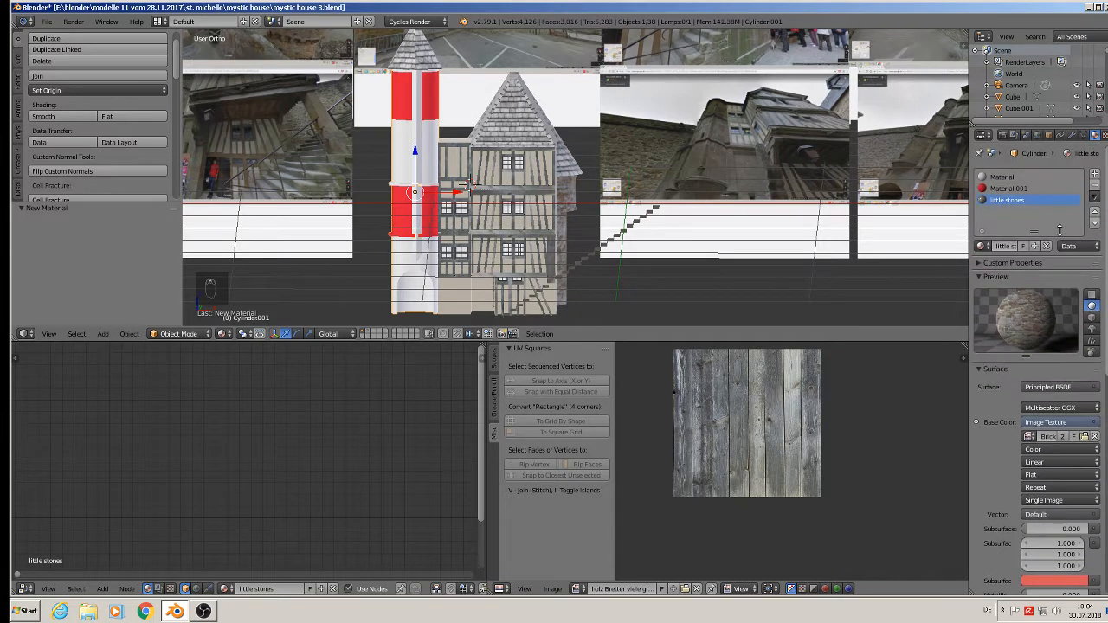
Add a fourth material slot to the tower with a new material named "biig stones".
left_click(1095, 176)
left_click(1004, 247)
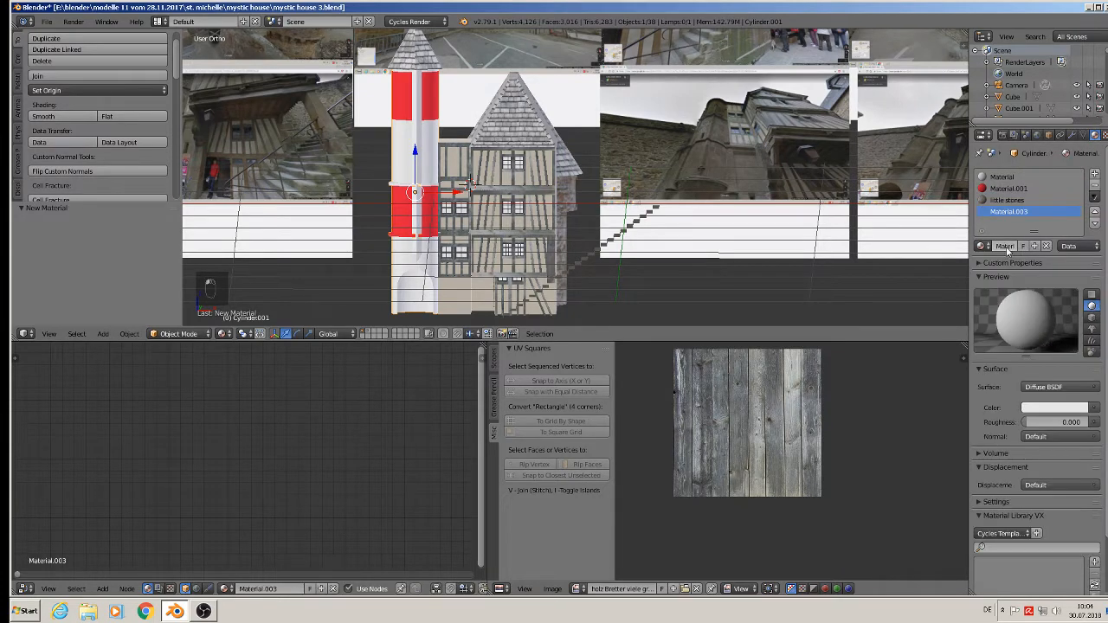
left_click(1005, 246)
type("big stones")
key("Return")
Make the biig stones material a Principled BSDF with an image texture as its base color.
left_click(1058, 387)
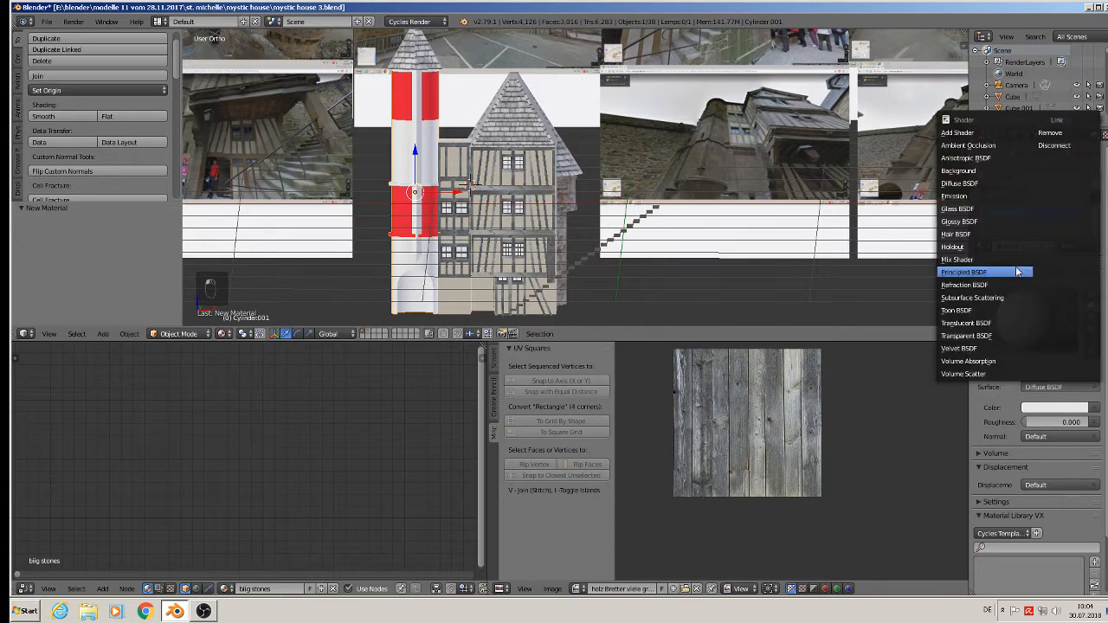
left_click(1015, 274)
left_click(1011, 422)
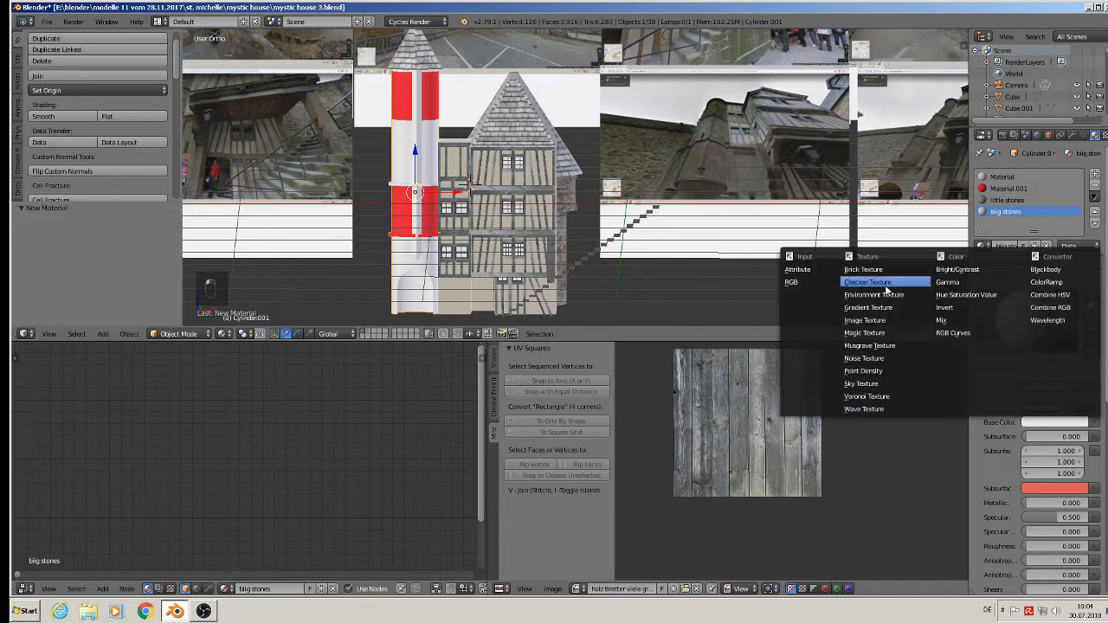
left_click(888, 322)
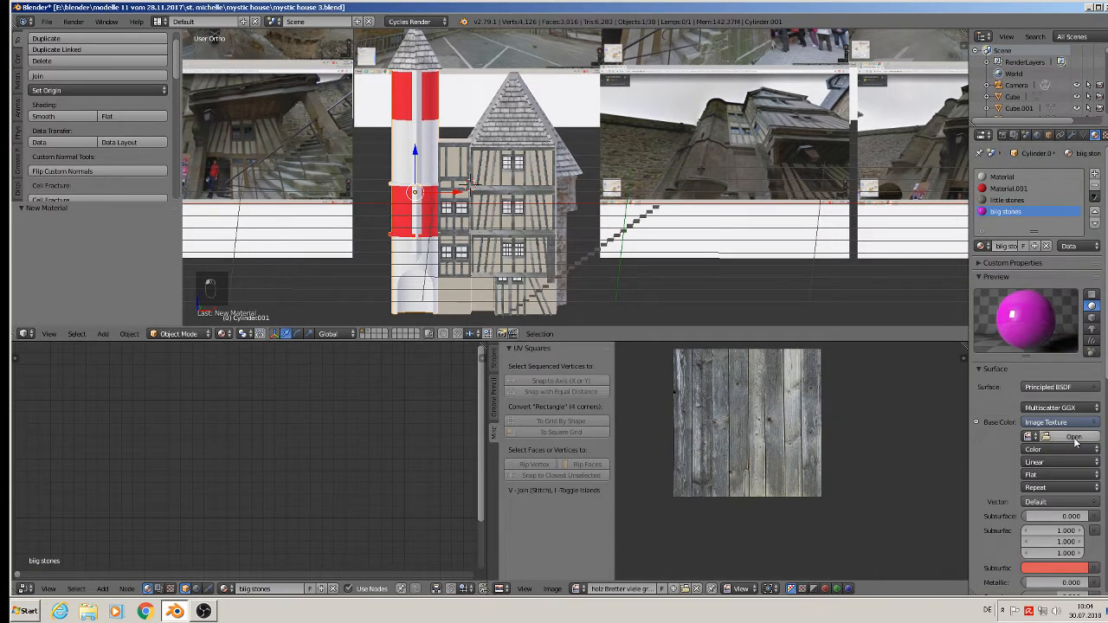
Load BrickOldRounded0233_L.jpg from the textur folder as the base color image of the biig stones material.
left_click(1073, 442)
left_click(42, 268)
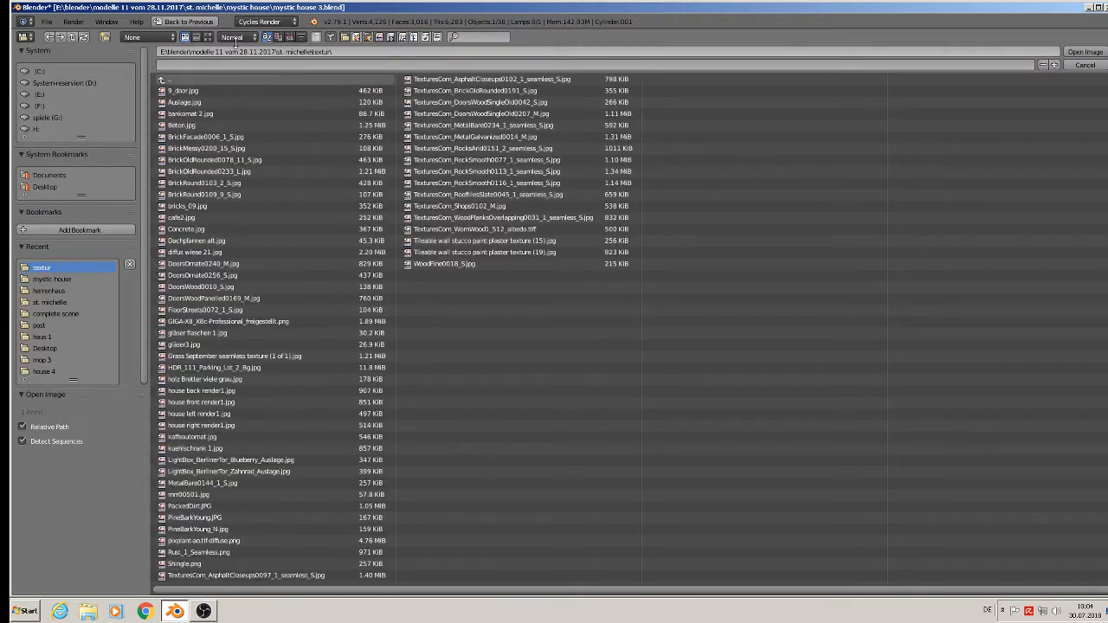
left_click(208, 37)
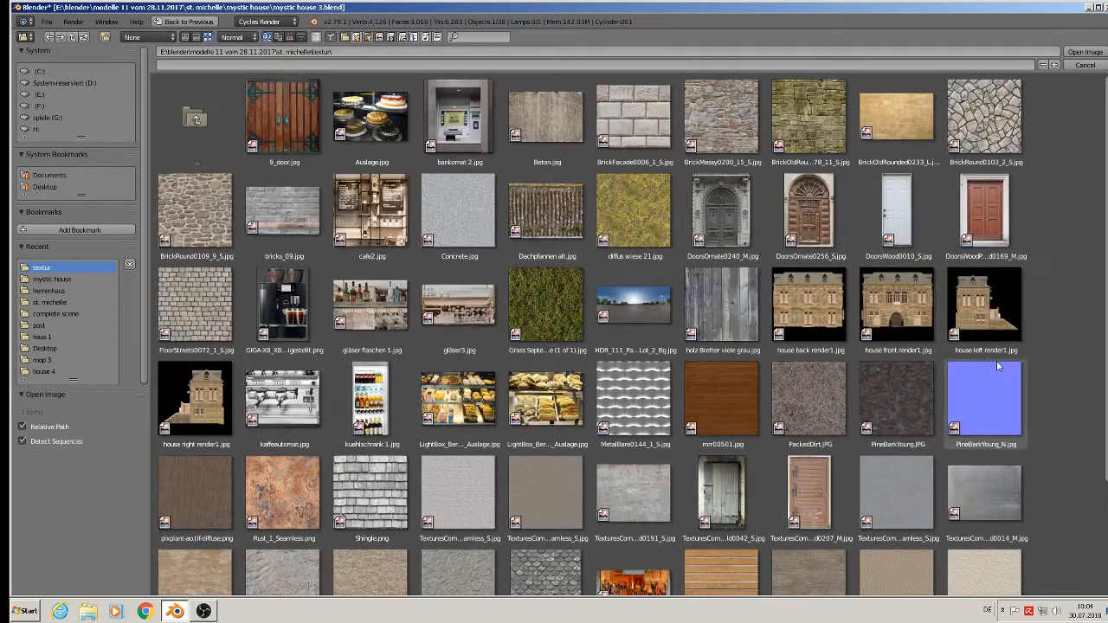
scroll(996, 360, "down", 3)
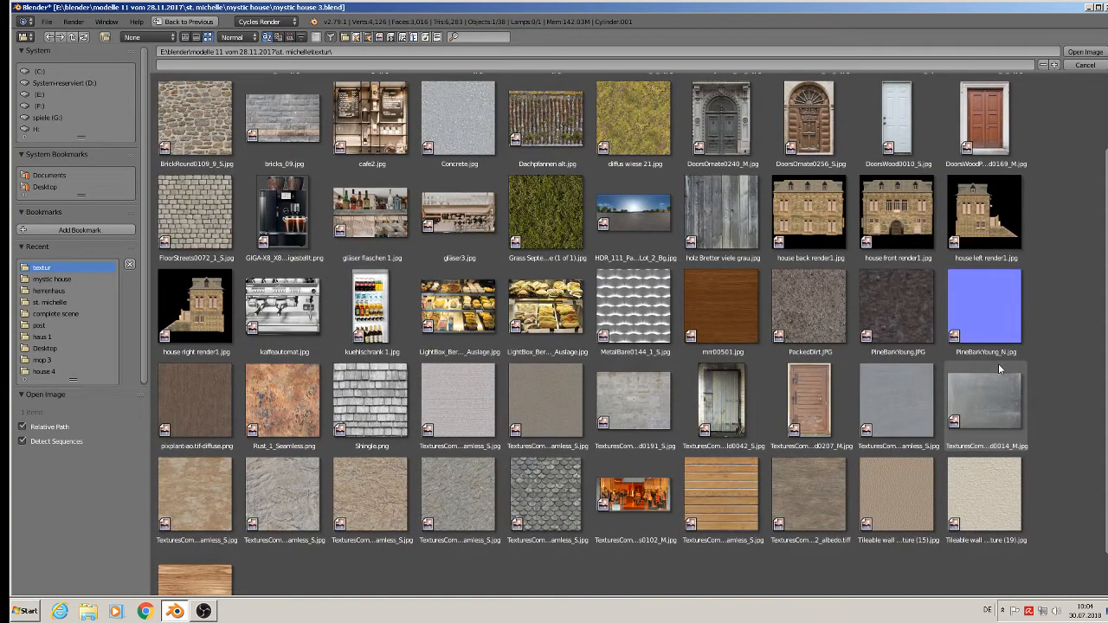
scroll(998, 368, "down", 2)
scroll(998, 366, "up", 1)
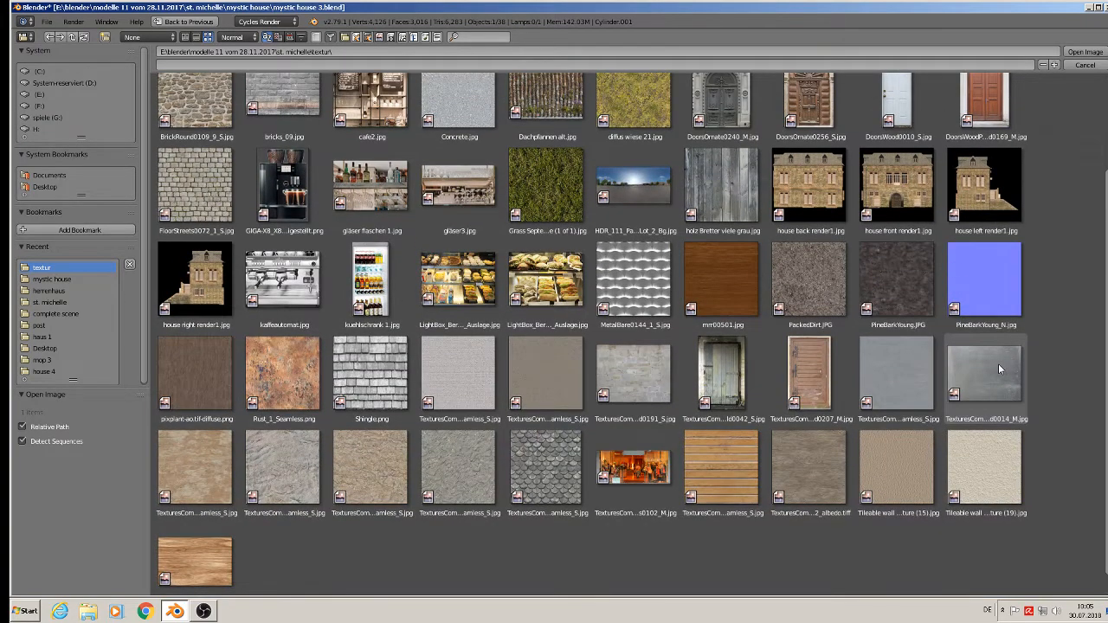
scroll(998, 368, "up", 5)
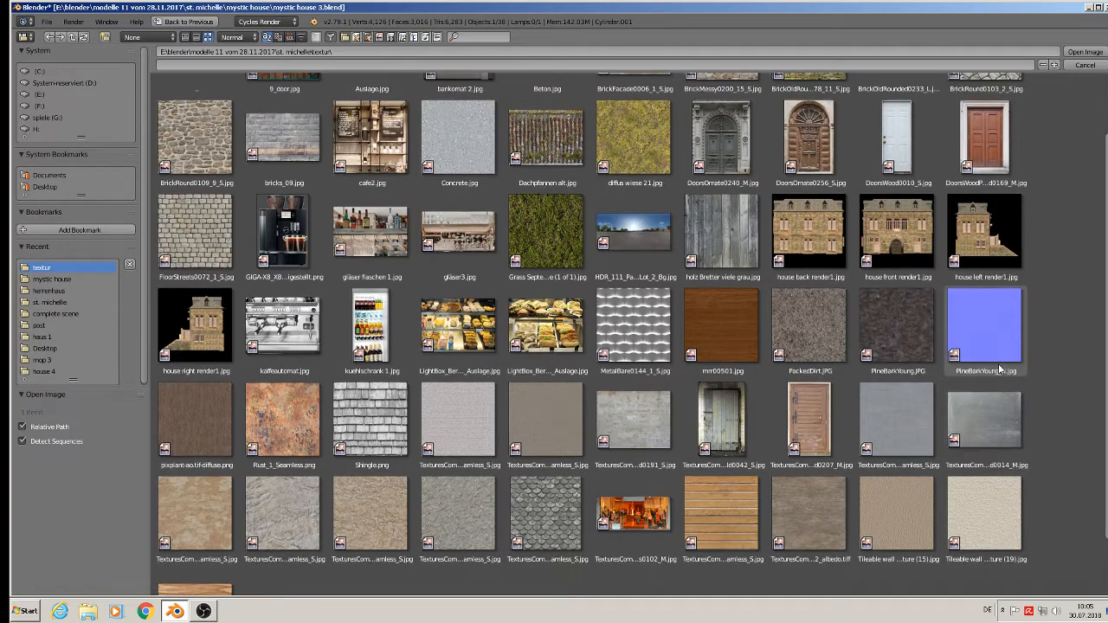
scroll(998, 368, "up", 1)
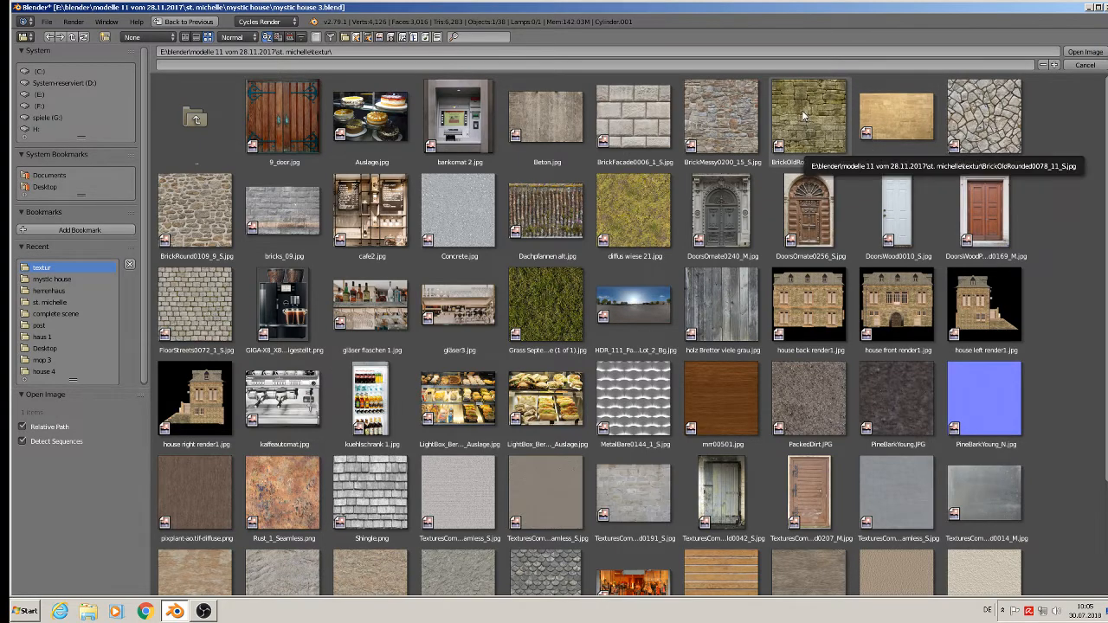
double_click(900, 121)
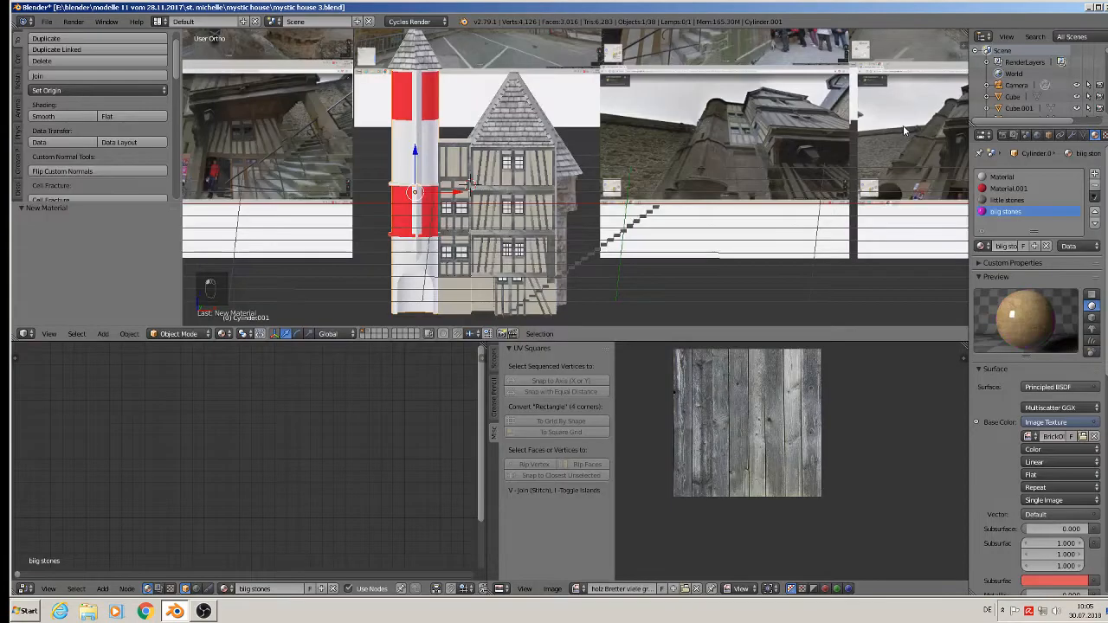
Set the roughness of the biig stones material to 0.843.
scroll(1061, 514, "down", 5)
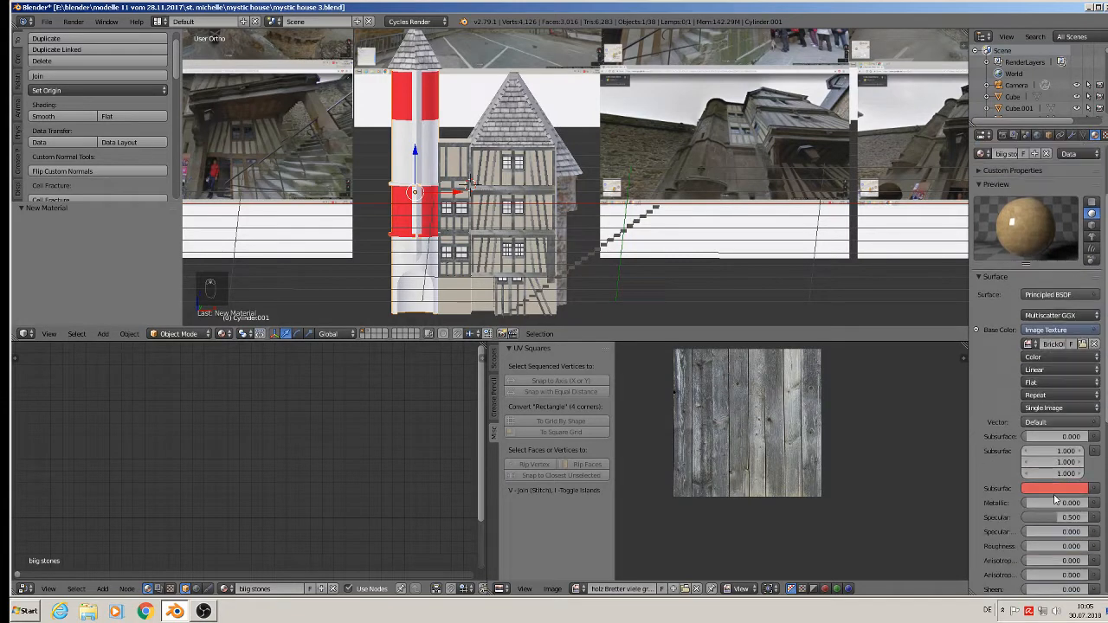
left_click_drag(1043, 500, 1080, 500)
scroll(662, 227, "up", 2)
scroll(379, 182, "down", 1)
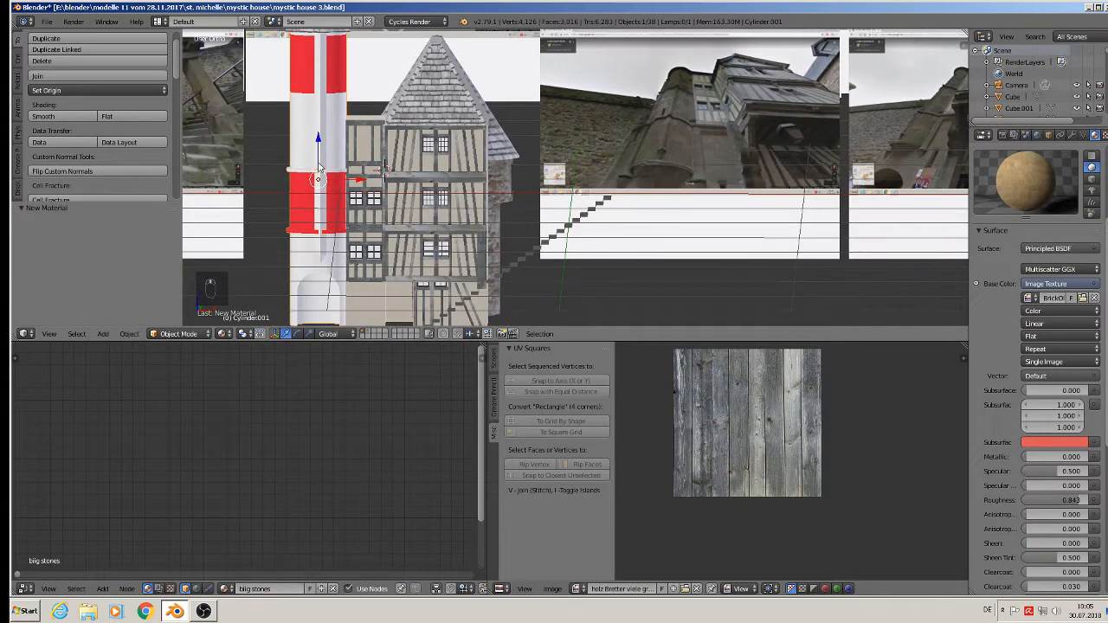
Assign the little stones material to the two wall bands above the round tower's upper ledge.
scroll(1054, 251, "up", 4)
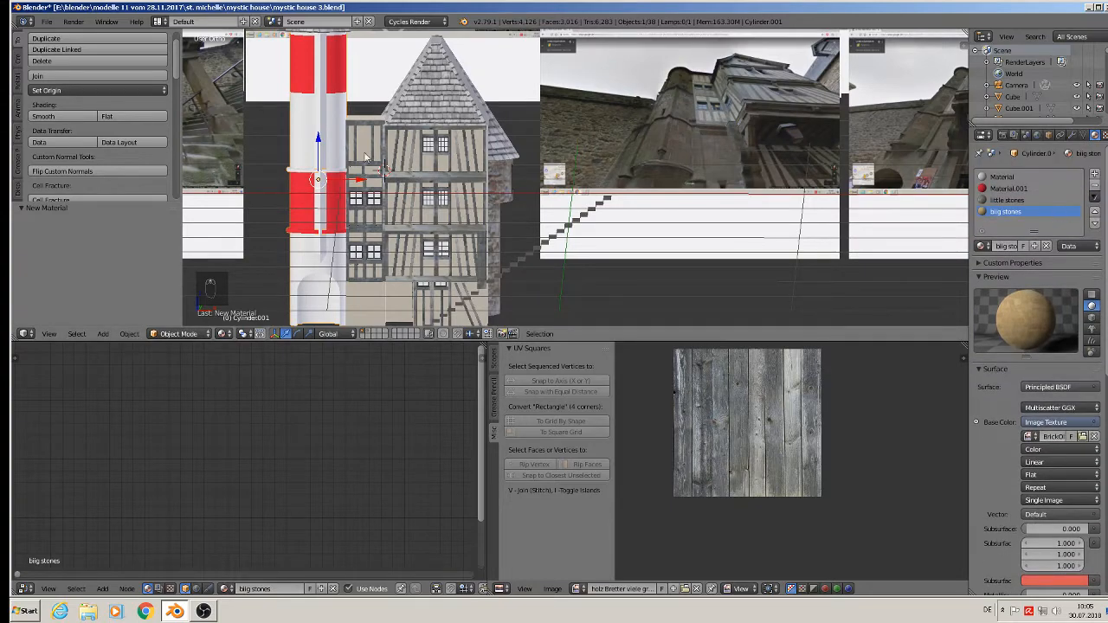
middle_click_drag(368, 152, 528, 147, "shift")
key("Tab")
scroll(526, 147, "up", 2)
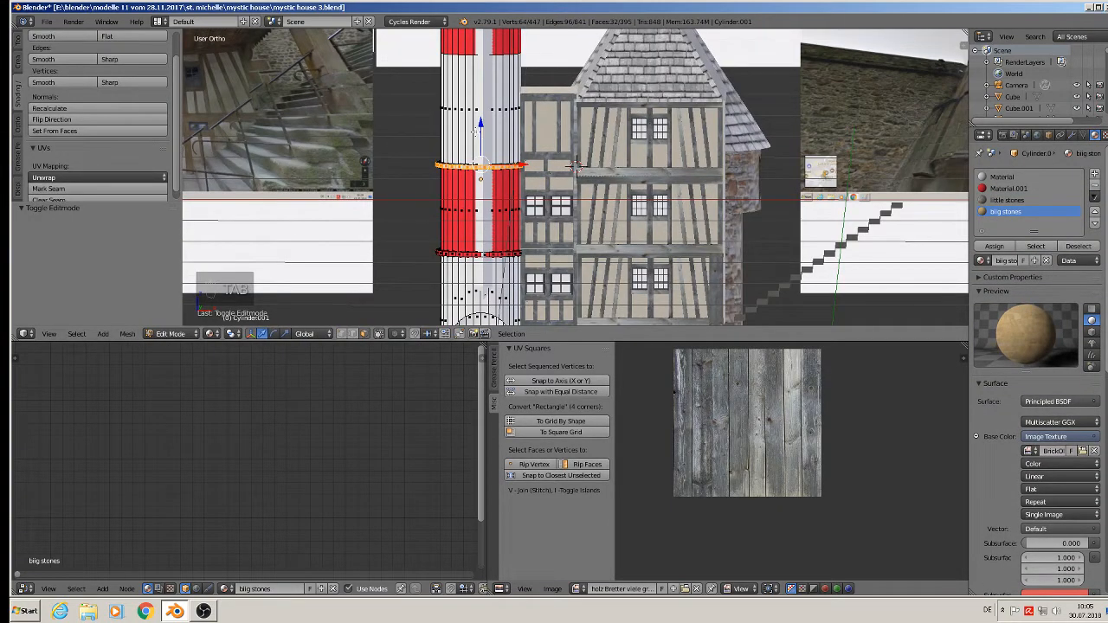
right_click(473, 112, "alt")
middle_click_drag(476, 112, 480, 186, "shift")
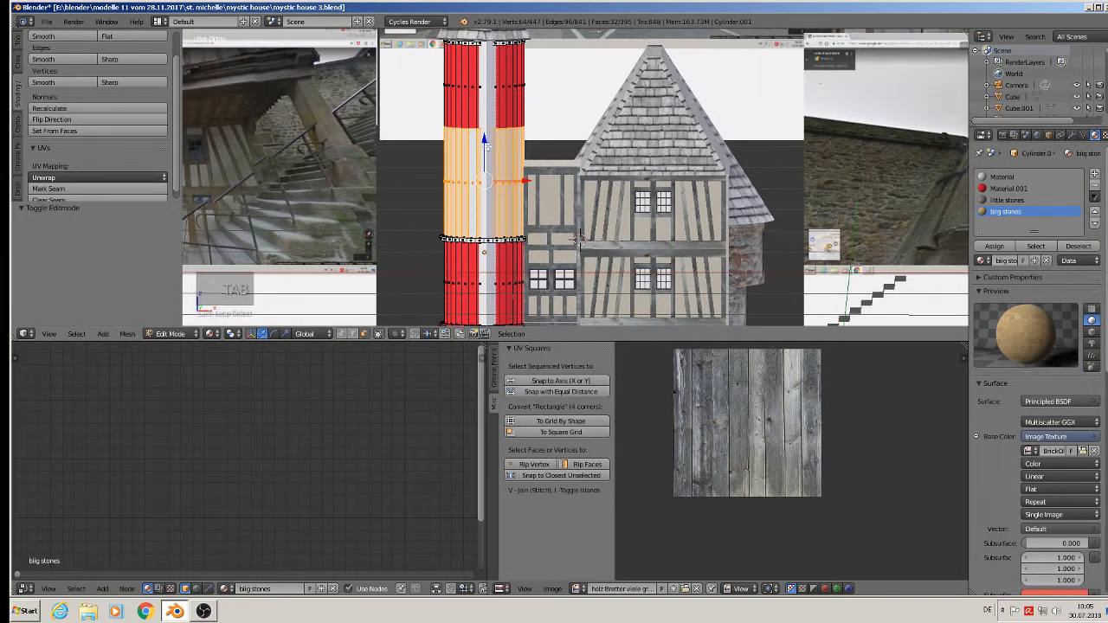
left_click(1006, 200)
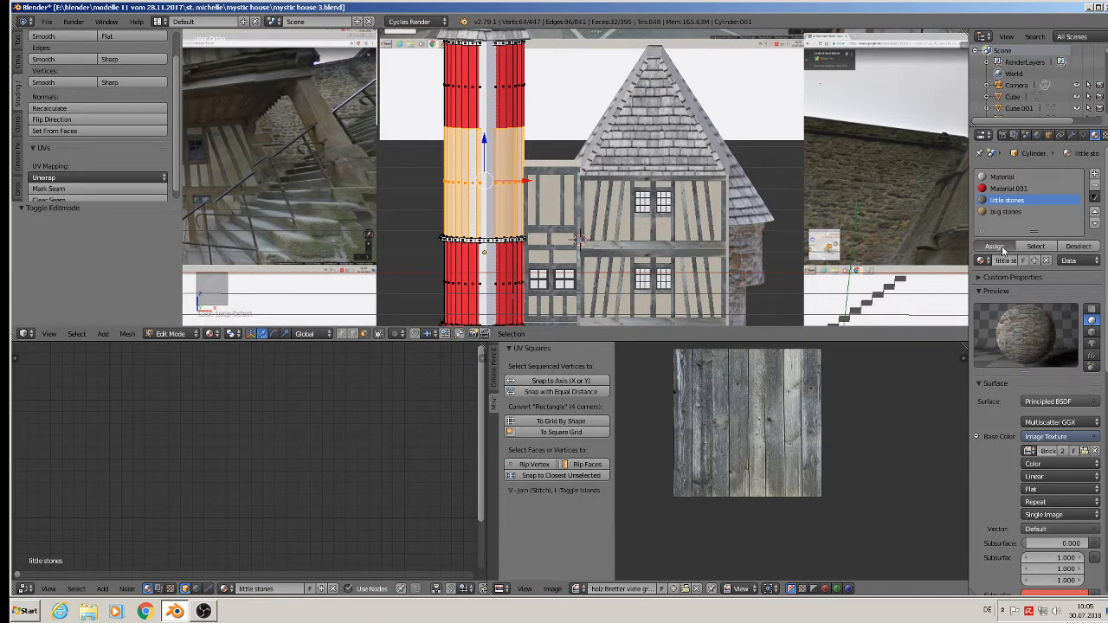
left_click(994, 246)
right_click(473, 81, "alt")
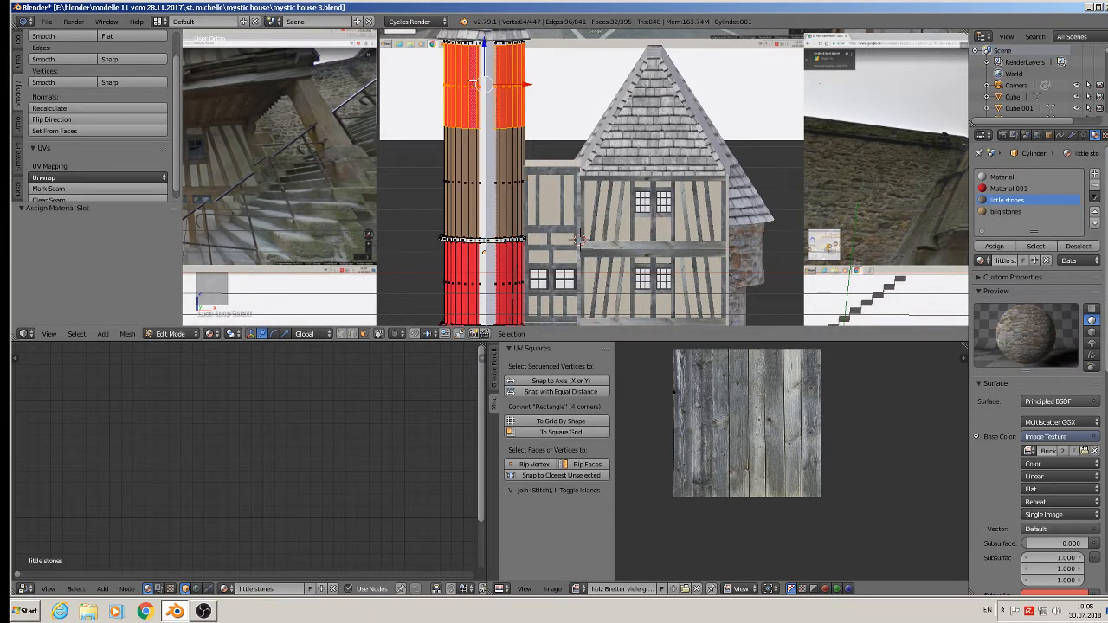
left_click(1007, 248)
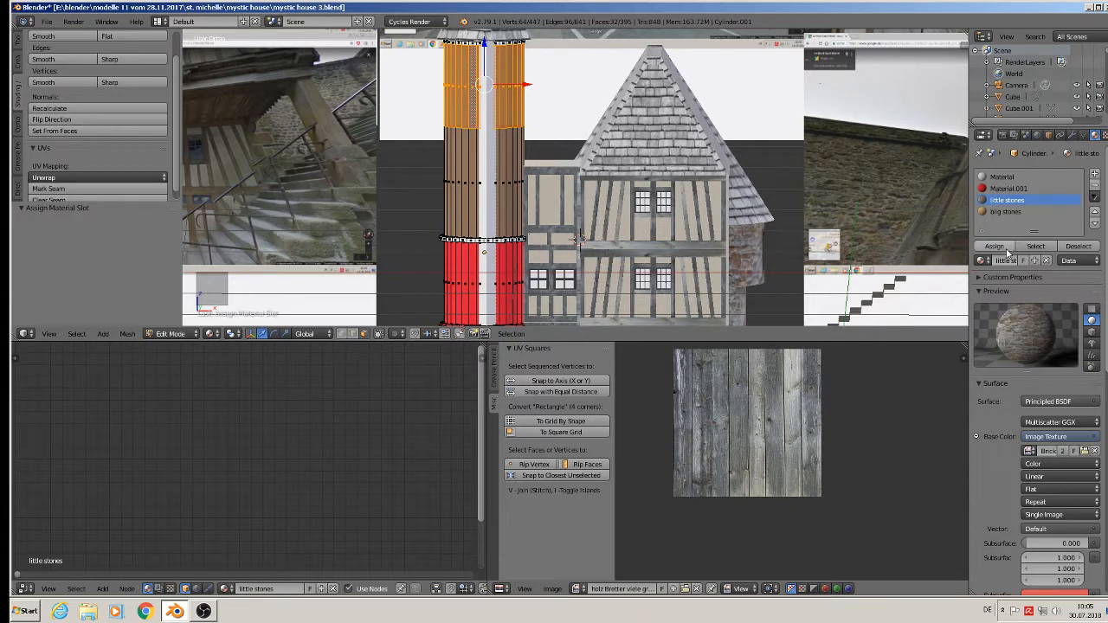
Assign the biig stones material to the red wall band between the tower's two ledges.
middle_click_drag(534, 228, 554, 149, "shift")
right_click(492, 182, "alt")
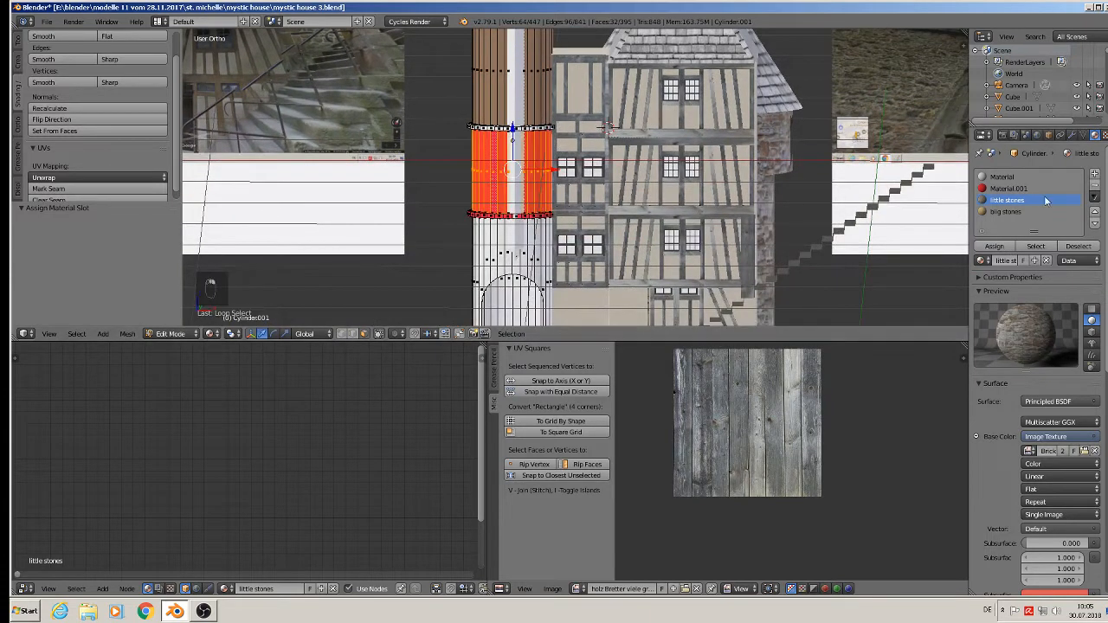
left_click(1005, 212)
left_click(994, 246)
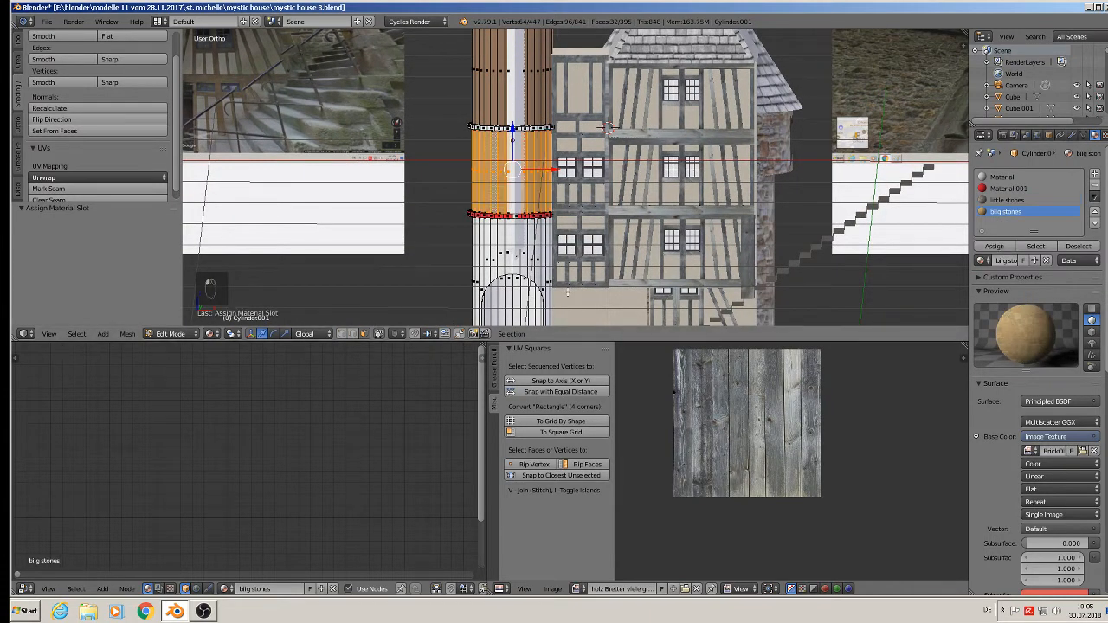
Assign the biig stones material to all wall faces below the tower's lower ledge, including the arched doorway area.
right_click(484, 257, "alt")
right_click(520, 279, "alt")
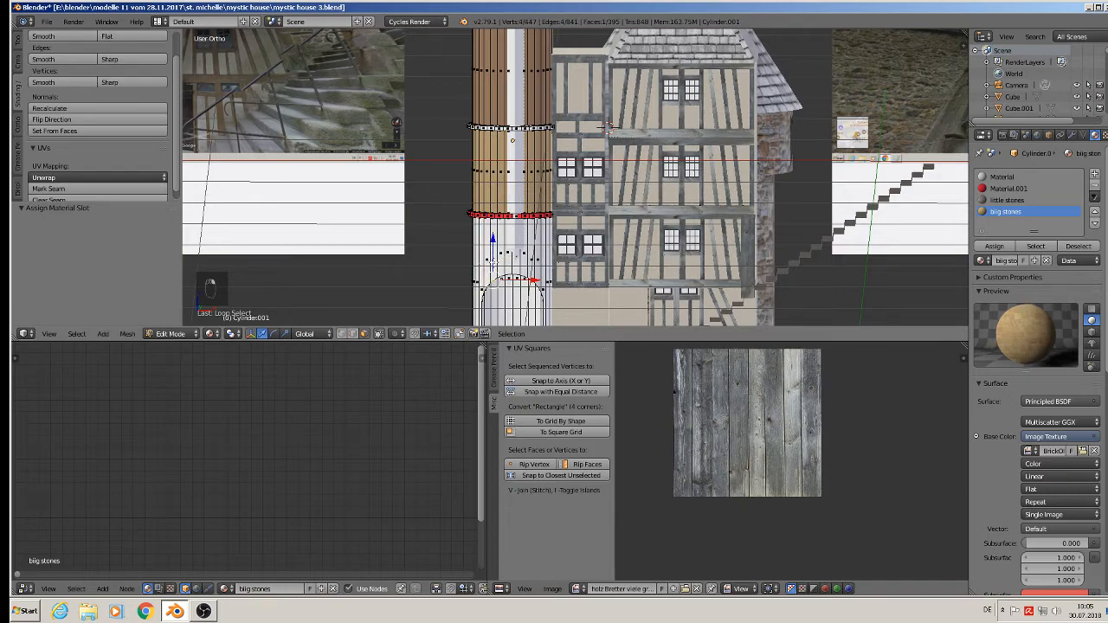
scroll(494, 262, "down", 3)
middle_click_drag(522, 268, 573, 229)
scroll(578, 286, "up", 2)
key("a")
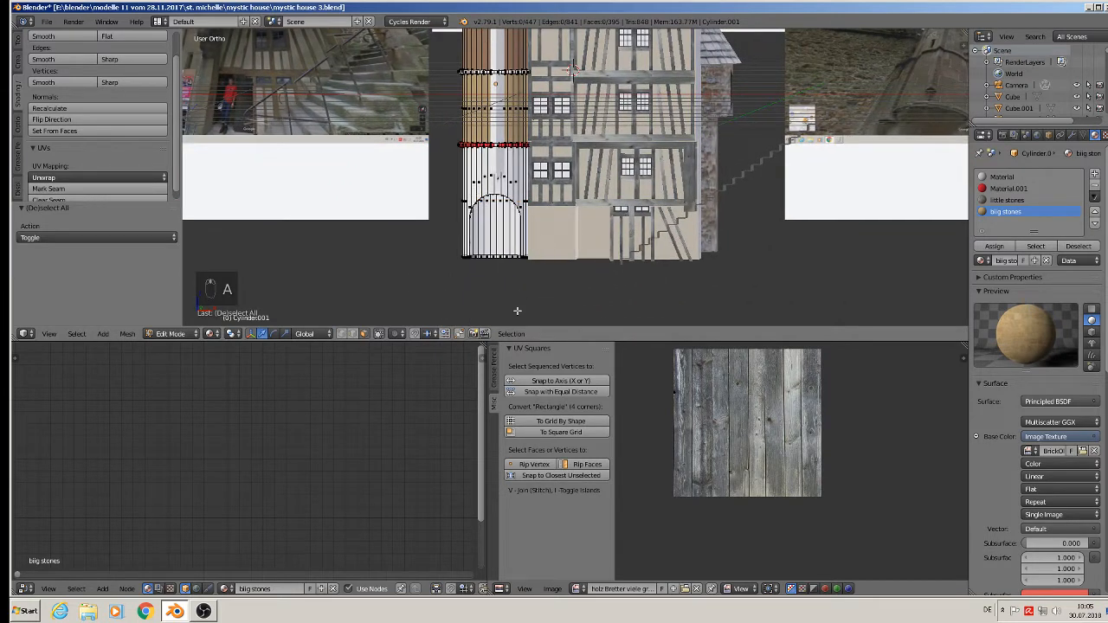
key("b")
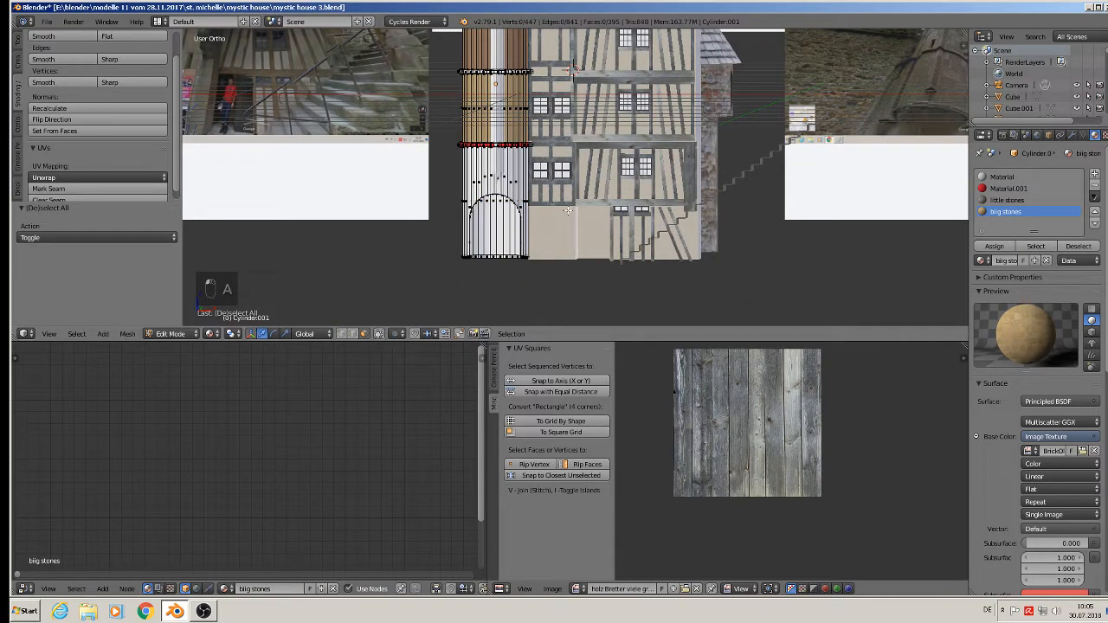
left_click_drag(568, 226, 431, 170)
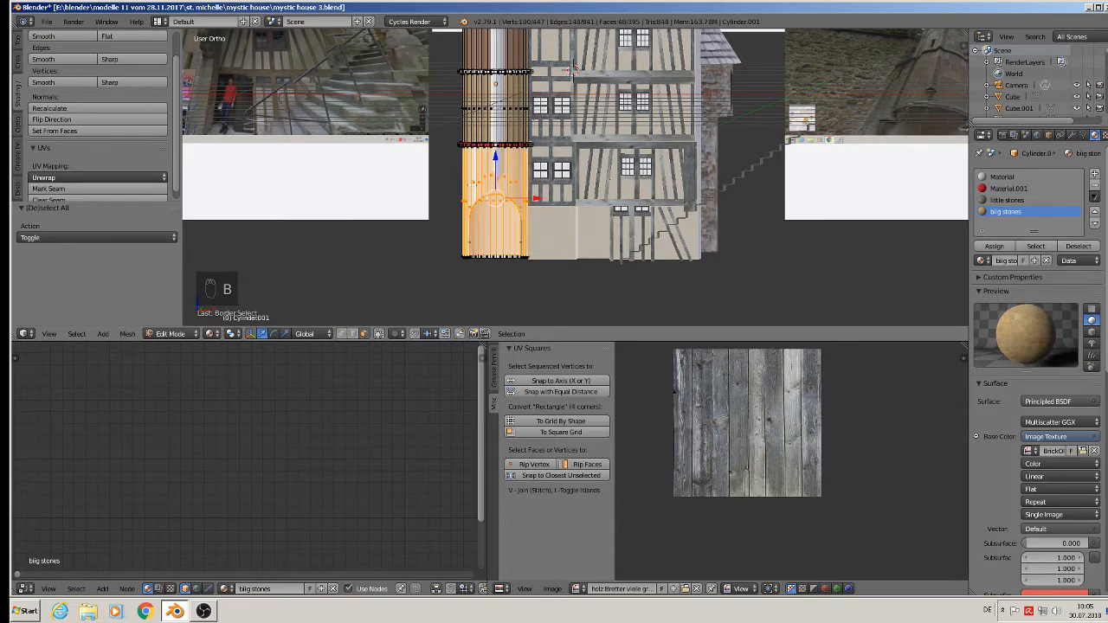
left_click(994, 246)
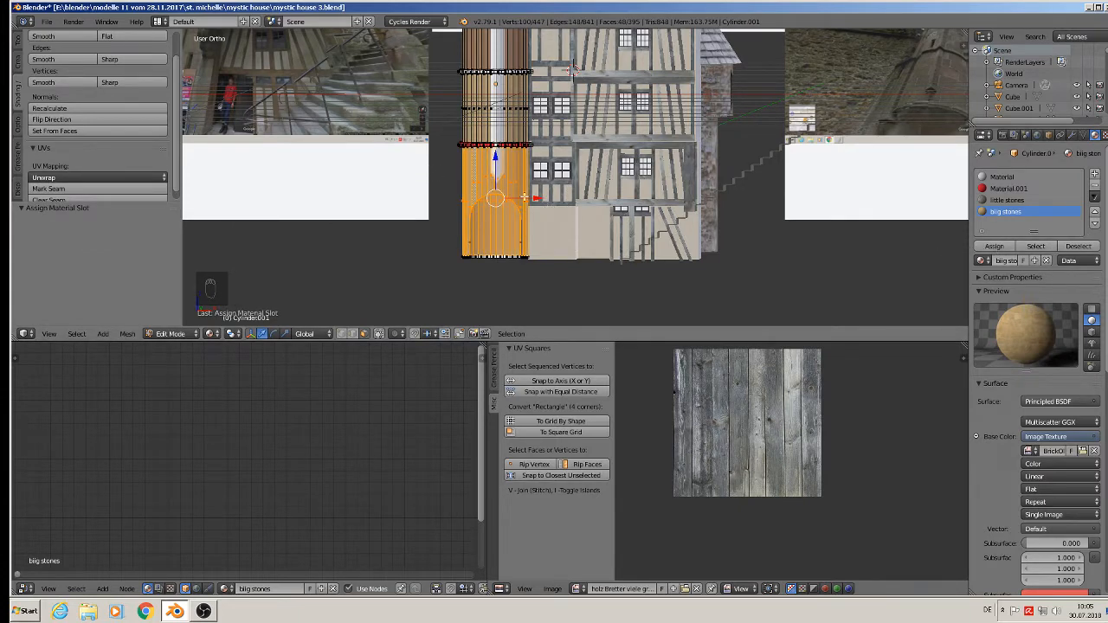
Unwrap the entire tower mesh with Smart UV Project, using an angle limit of 66 and an island margin of 0.
key("a")
key("a")
key("a")
scroll(554, 113, "down", 2)
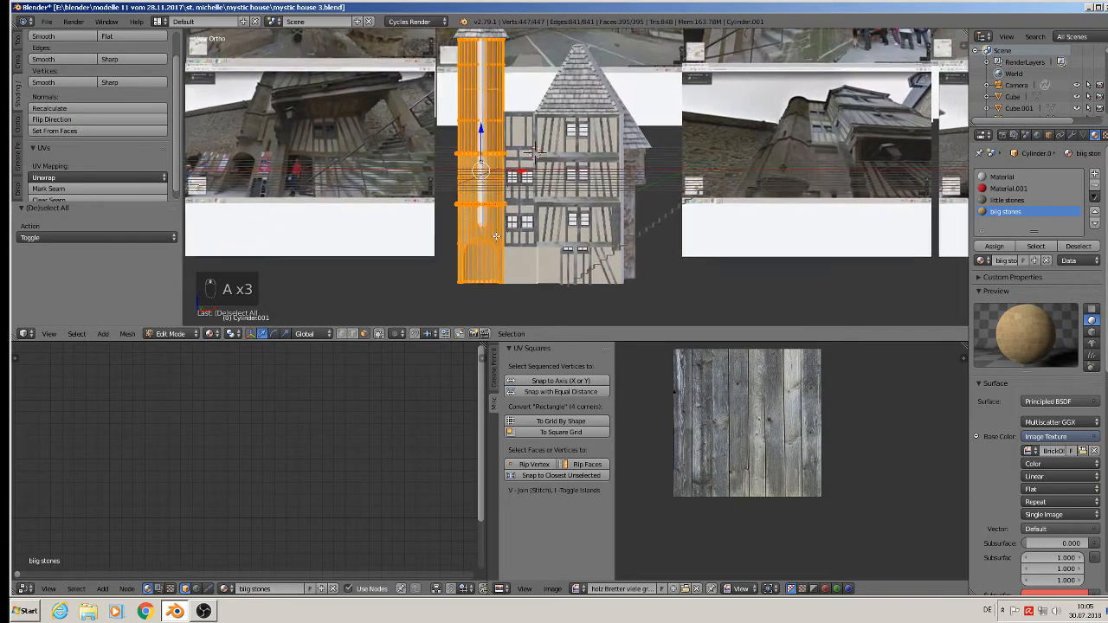
scroll(496, 236, "up", 1)
key("u")
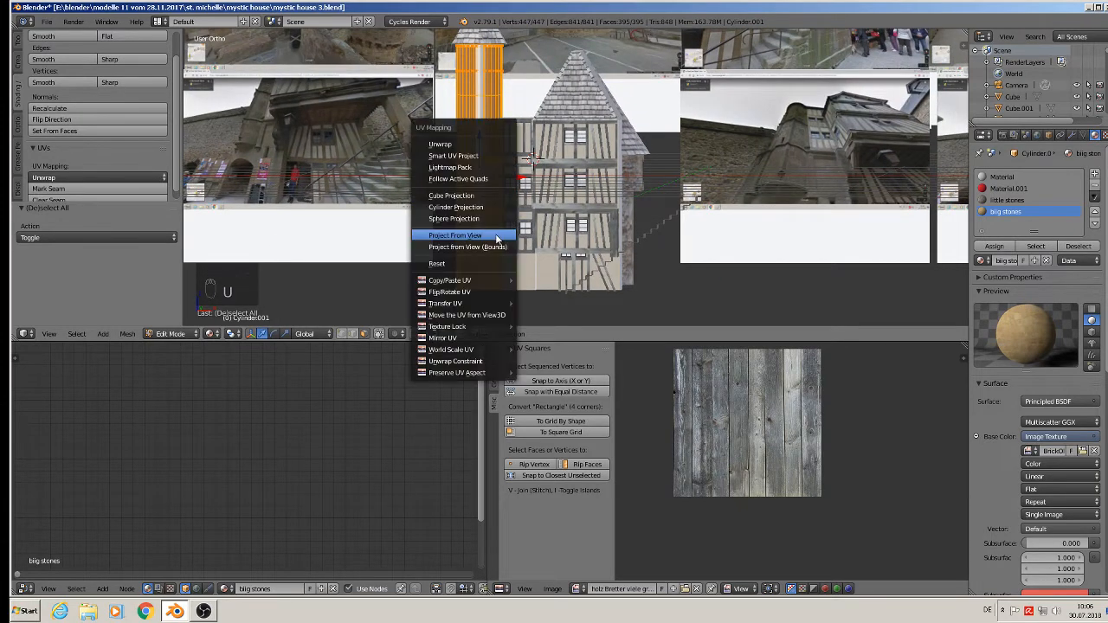
left_click(475, 145)
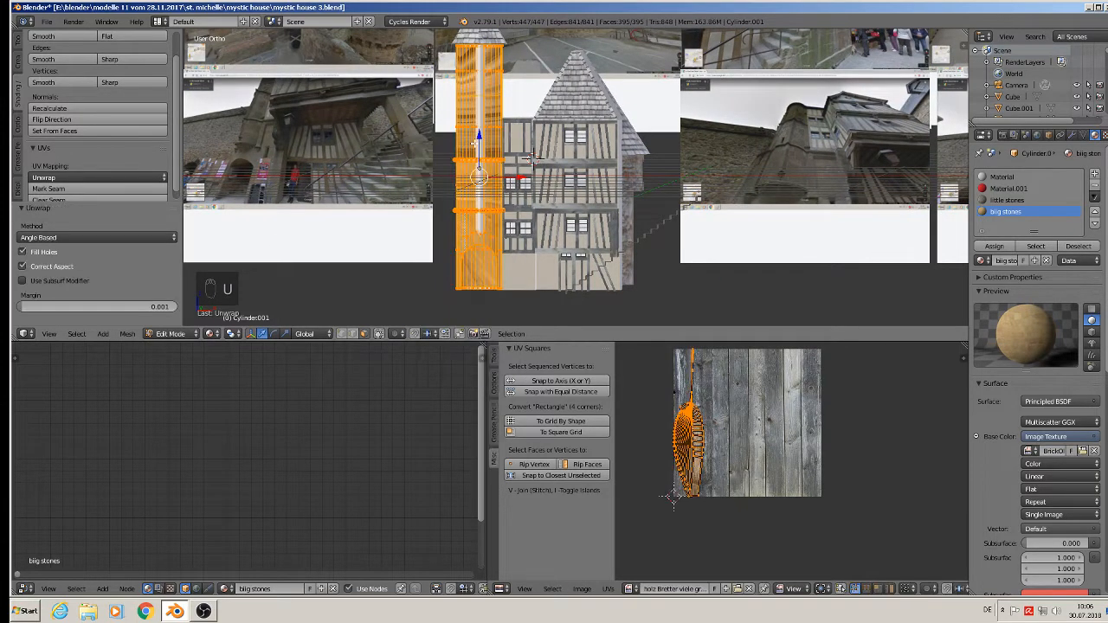
key("u")
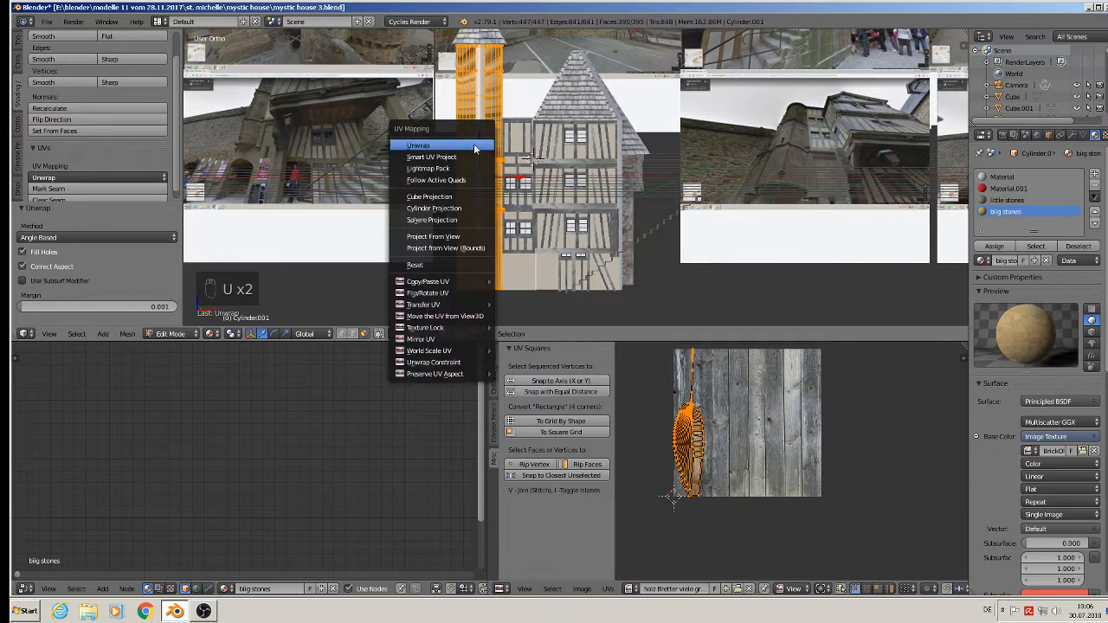
left_click(448, 159)
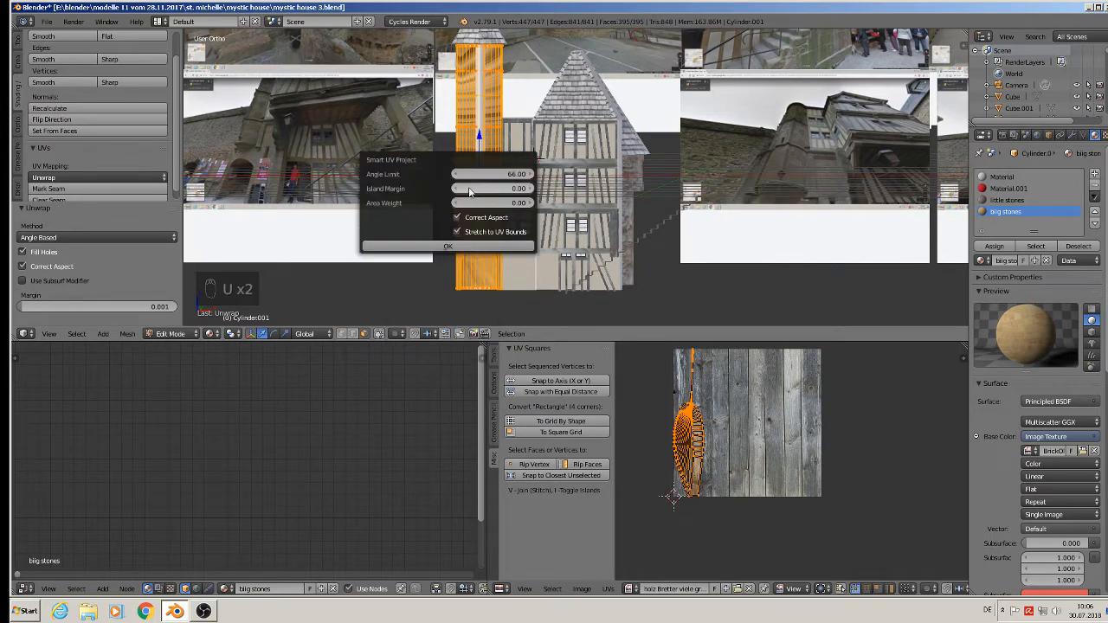
left_click(465, 247)
scroll(531, 158, "up", 3)
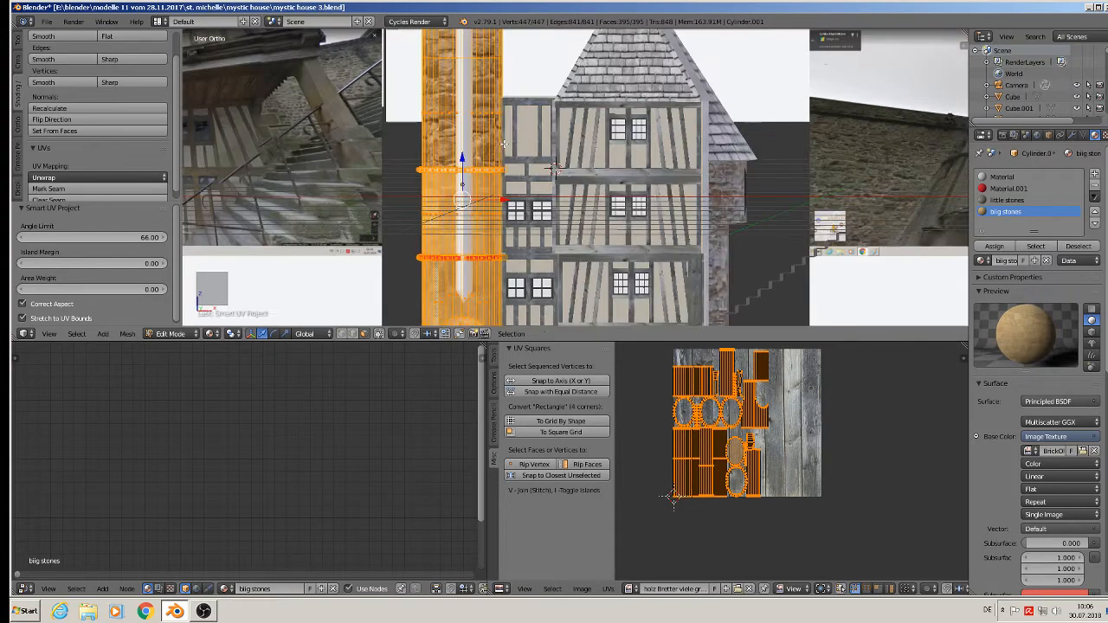
Scale the tower's UV layout up by about 6.54 and inspect the resulting stone texture in Object Mode.
key("Tab")
key("Tab")
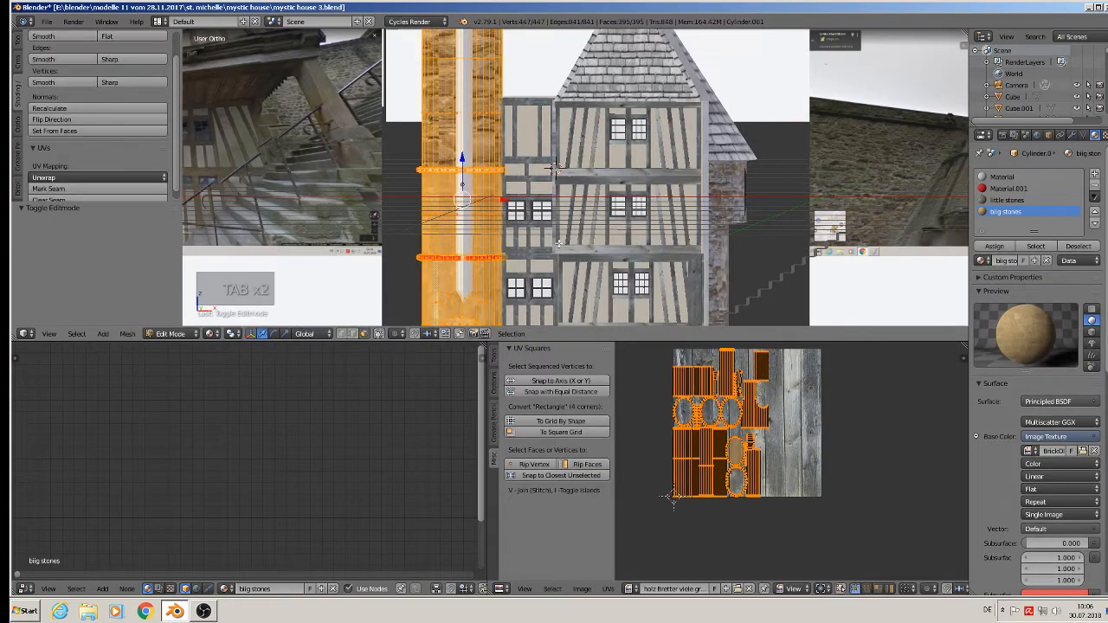
middle_click_drag(507, 184, 597, 149, "shift")
key("s")
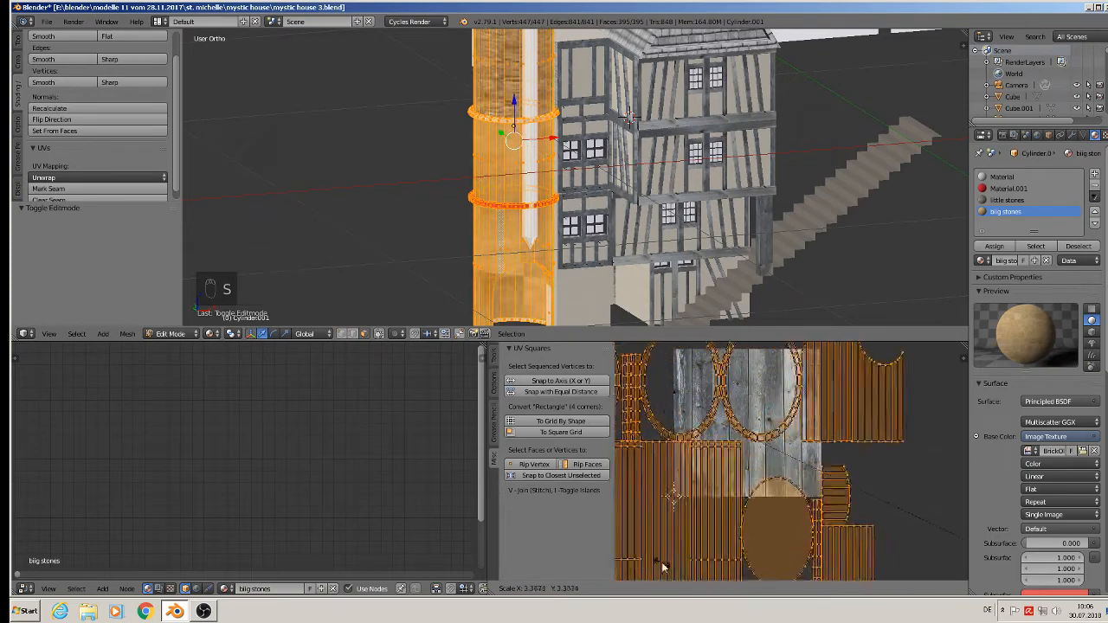
left_click(874, 405)
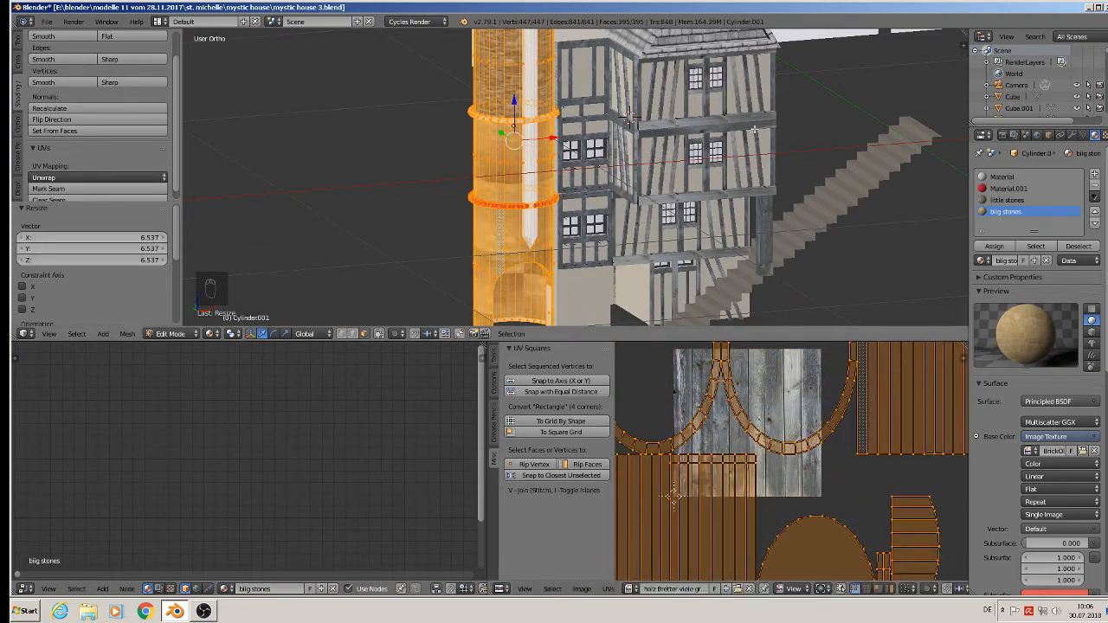
key("Tab")
middle_click_drag(597, 152, 585, 137)
middle_click_drag(526, 73, 603, 162, "shift")
scroll(603, 163, "down", 3)
scroll(603, 163, "up", 2)
scroll(603, 162, "up", 3)
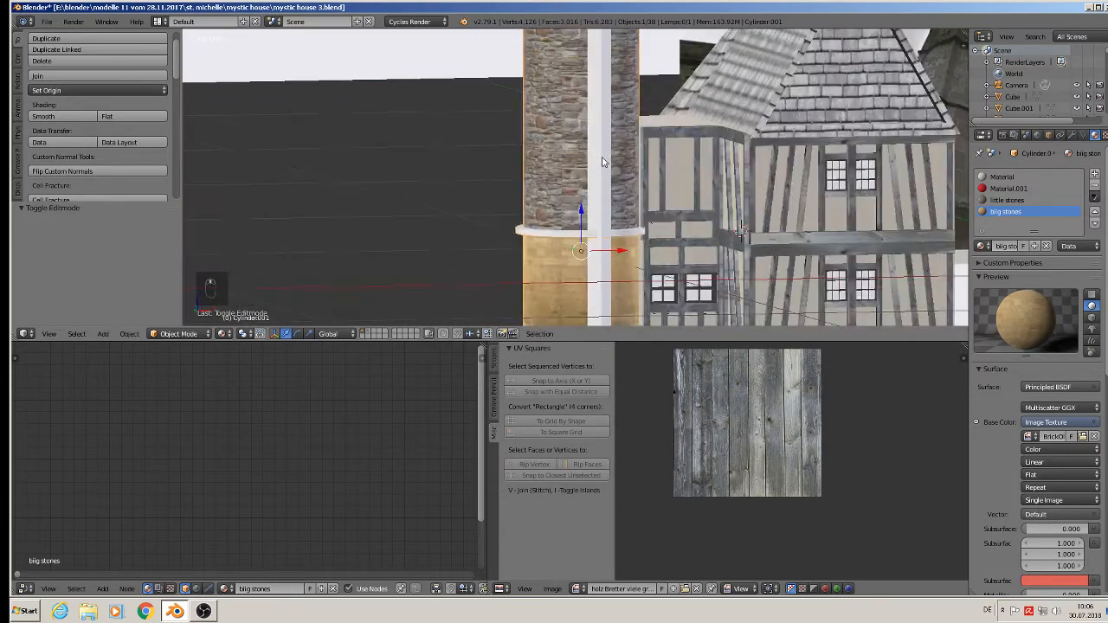
In Edit Mode, mark seams along the edge loops bordering the white band directly beneath the tower's roof.
key("Tab")
middle_click_drag(581, 231, 563, 231)
scroll(543, 231, "up", 4)
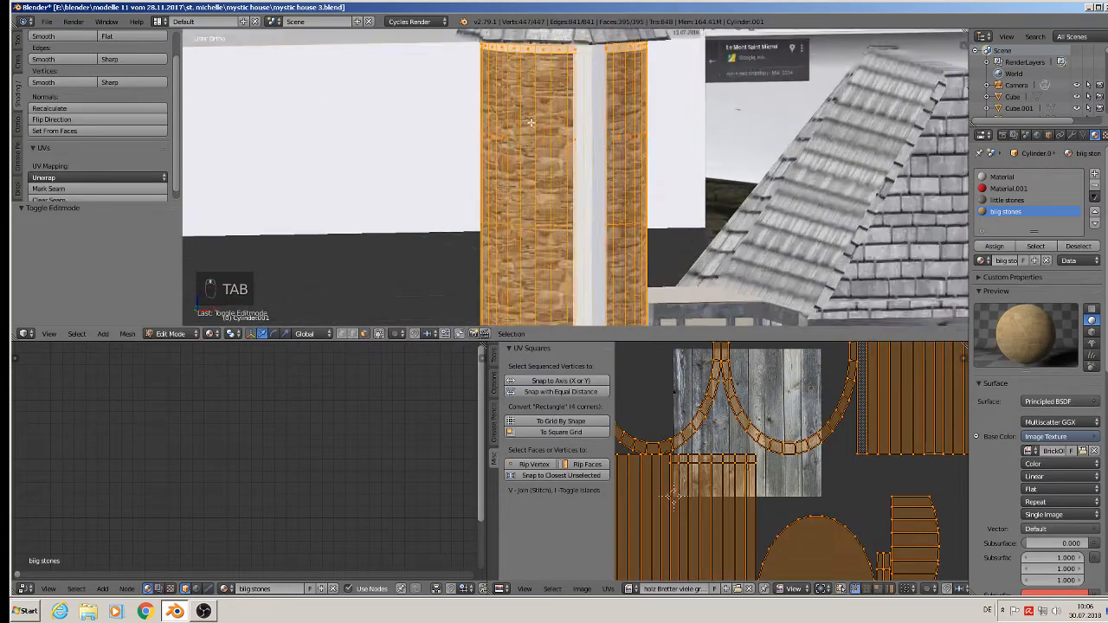
scroll(543, 231, "up", 2)
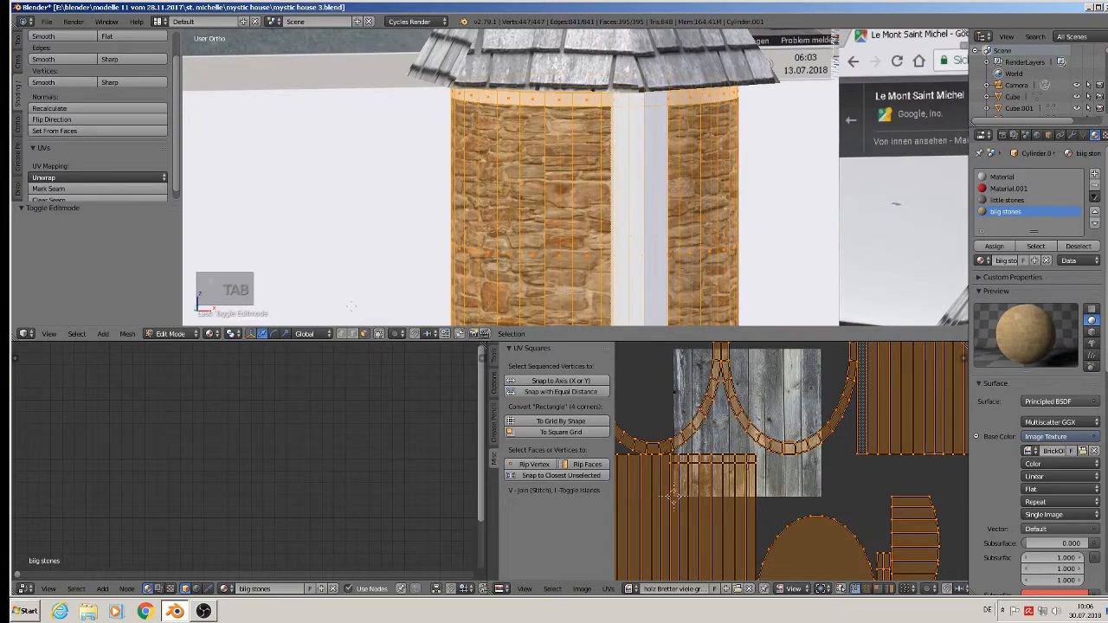
scroll(552, 110, "up", 1)
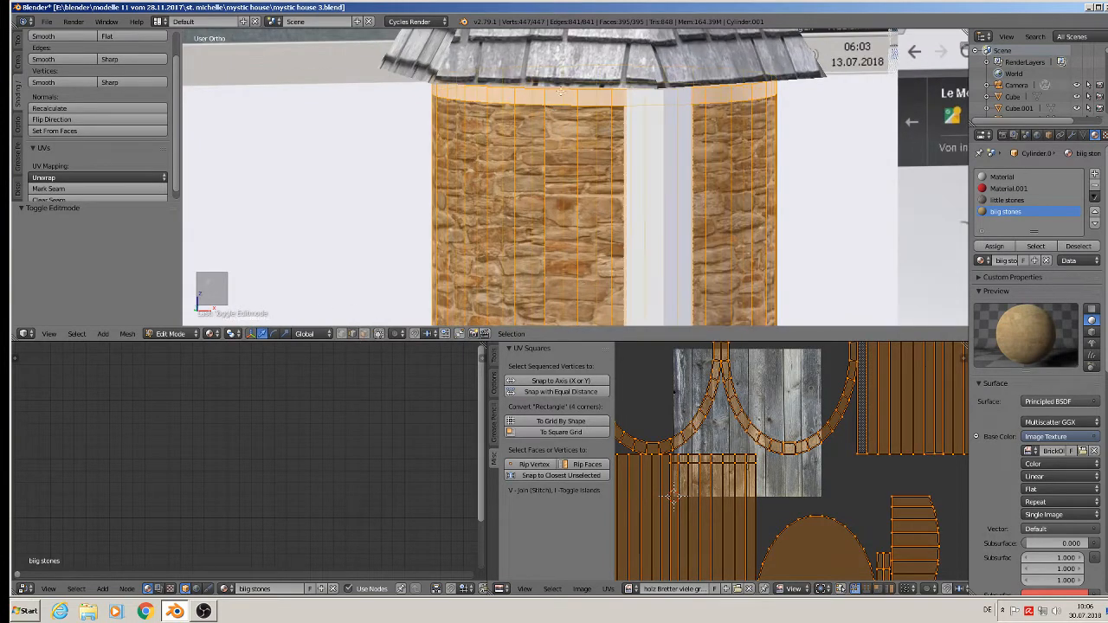
right_click(560, 91, "alt")
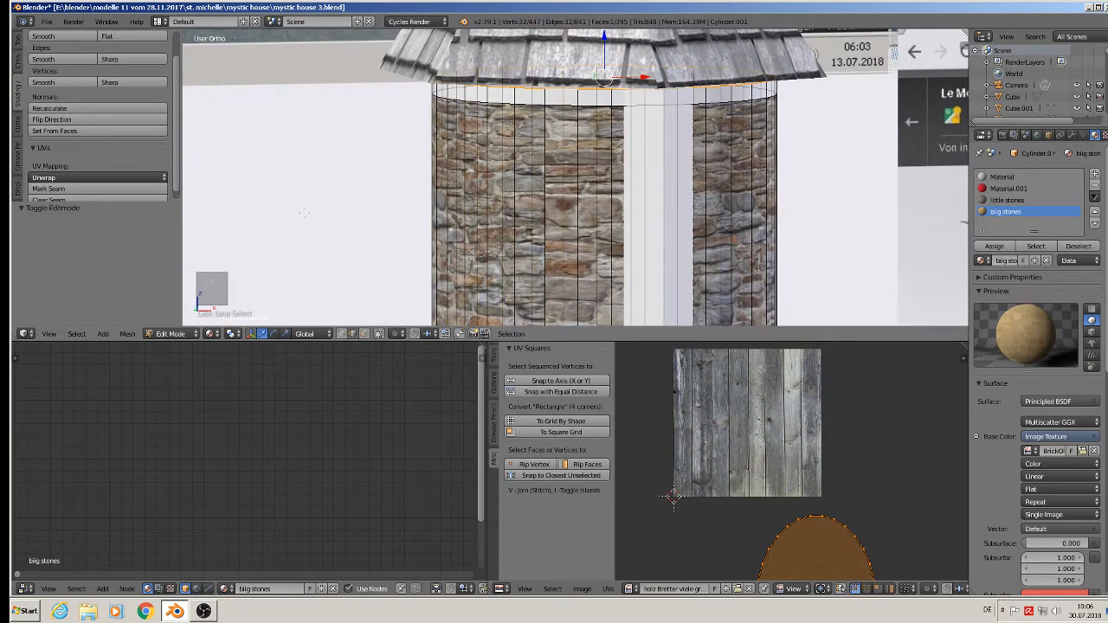
left_click(48, 187)
right_click(503, 102, "alt")
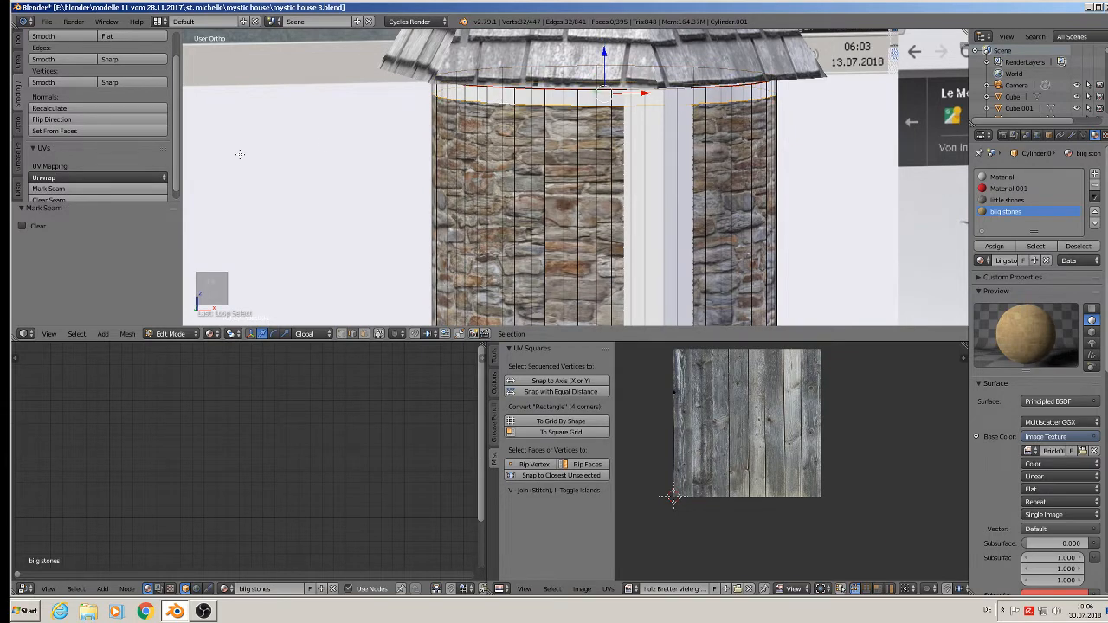
left_click(60, 189)
scroll(270, 185, "down", 1)
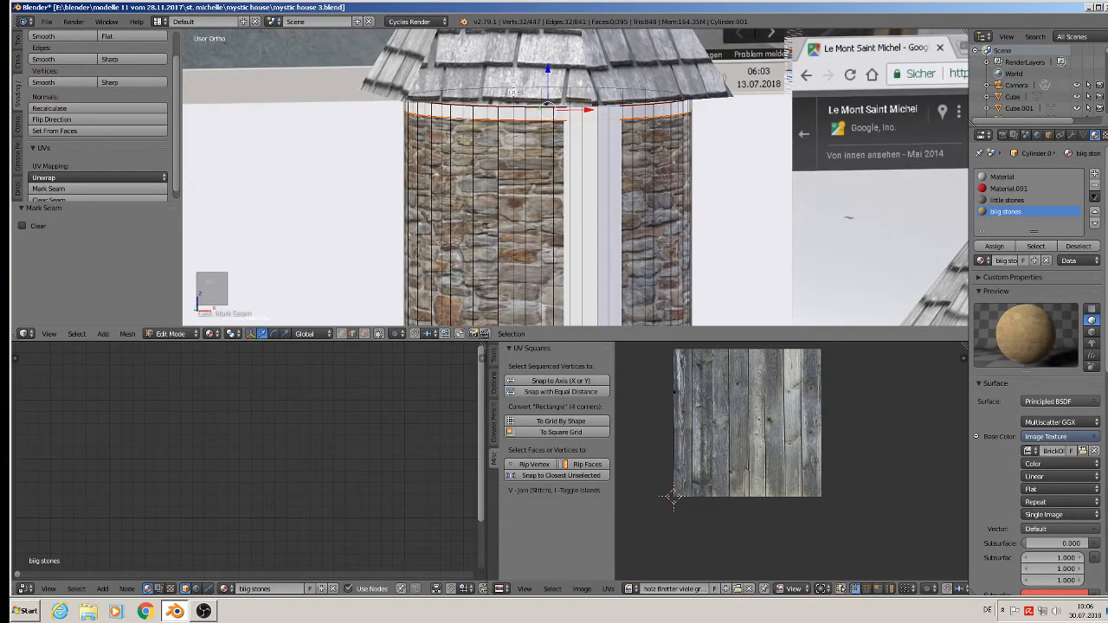
right_click(514, 102, "alt")
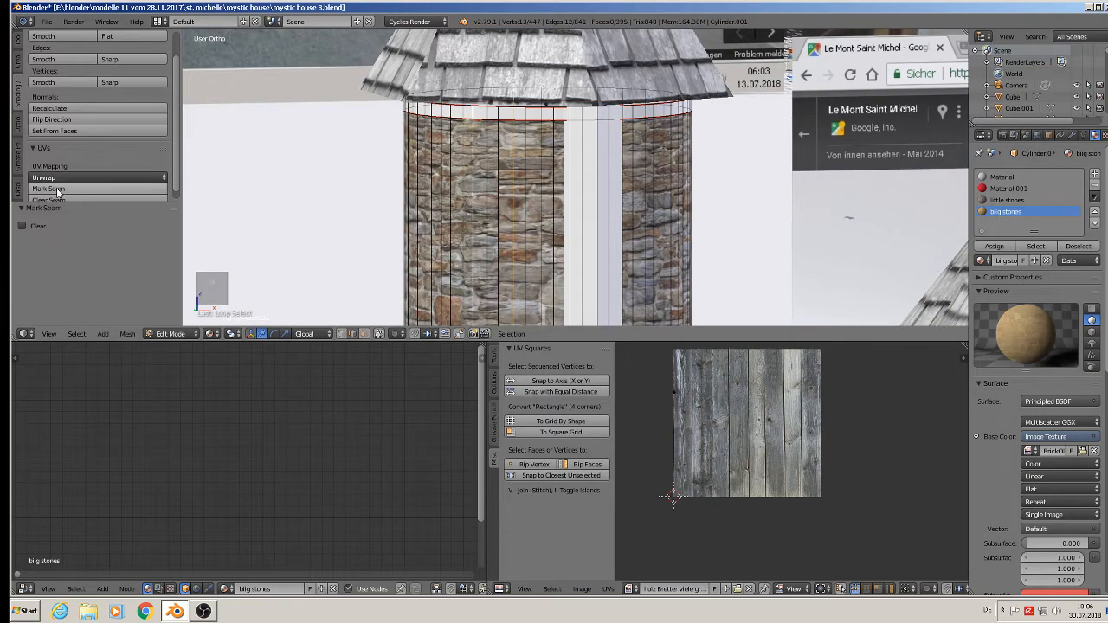
Mark a seam along the horizontal edge loop partway down the tower's upper stone wall.
middle_click_drag(518, 248, 574, 6, "shift")
scroll(576, 261, "down", 5)
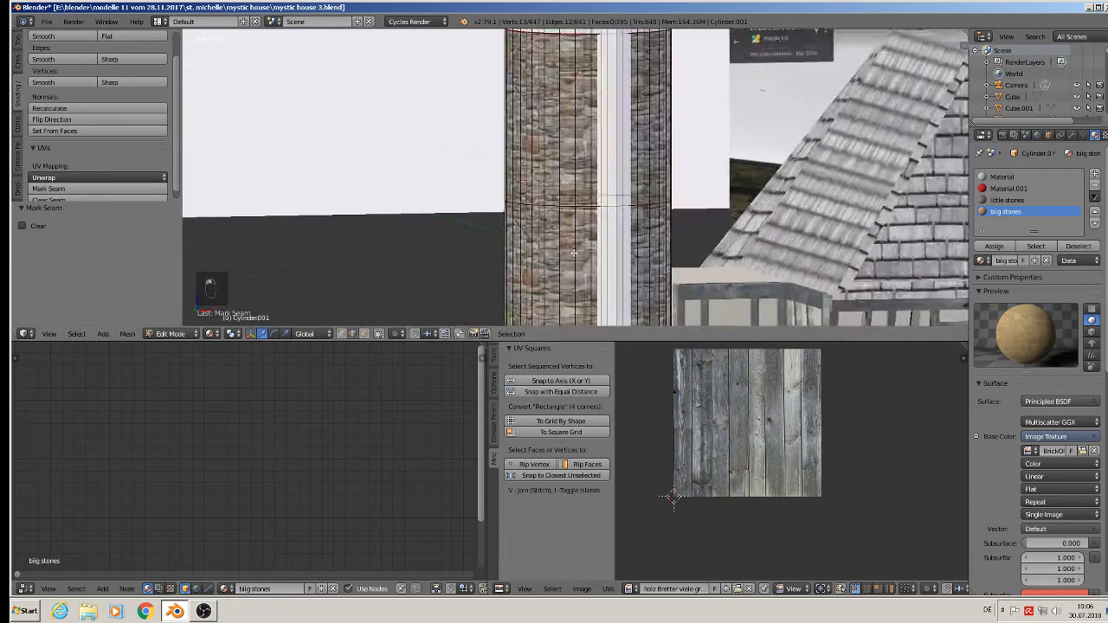
scroll(578, 240, "up", 6)
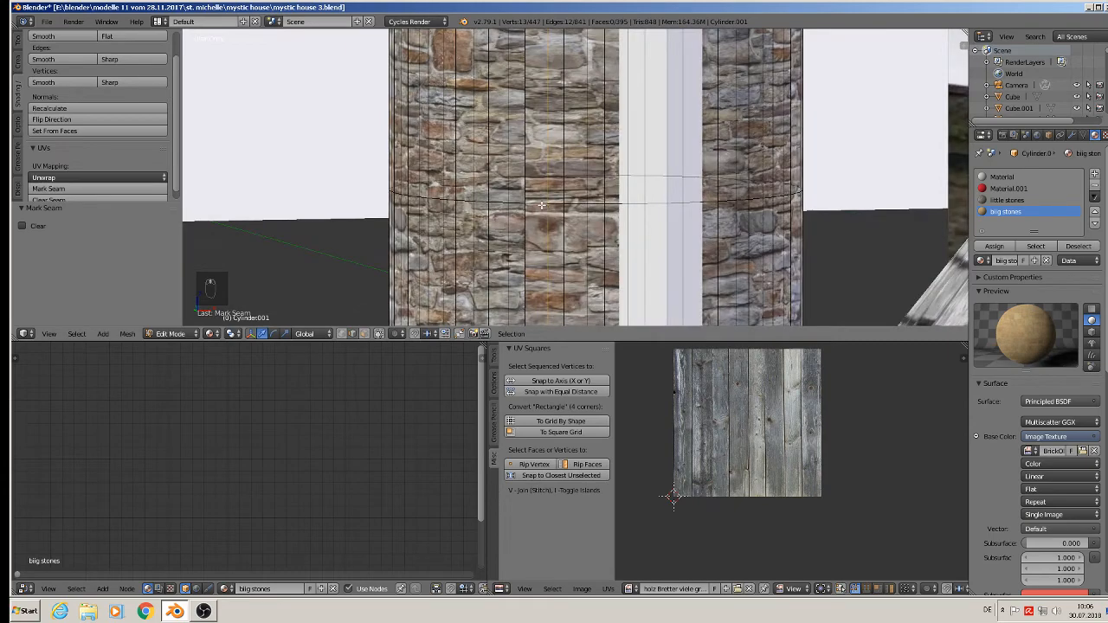
right_click(542, 205, "alt")
left_click(94, 187)
Mark a seam along the edge loop where the tower's upper stone wall meets the white ring.
scroll(460, 258, "down", 3)
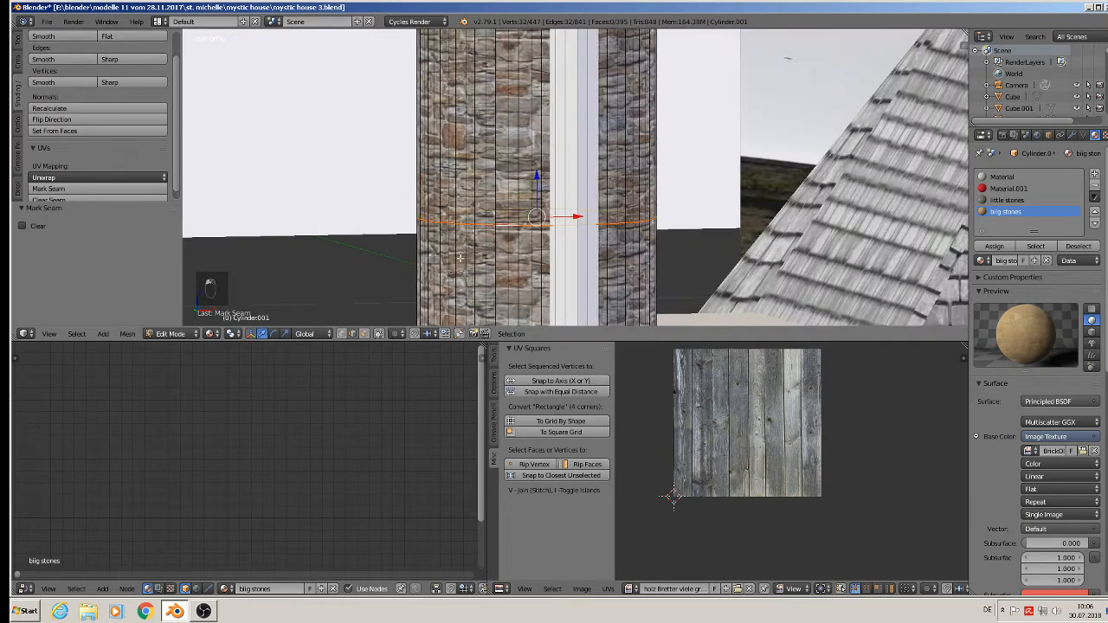
scroll(477, 267, "down", 3)
middle_click_drag(478, 267, 540, 85, "shift")
scroll(563, 102, "up", 2)
scroll(557, 231, "up", 2)
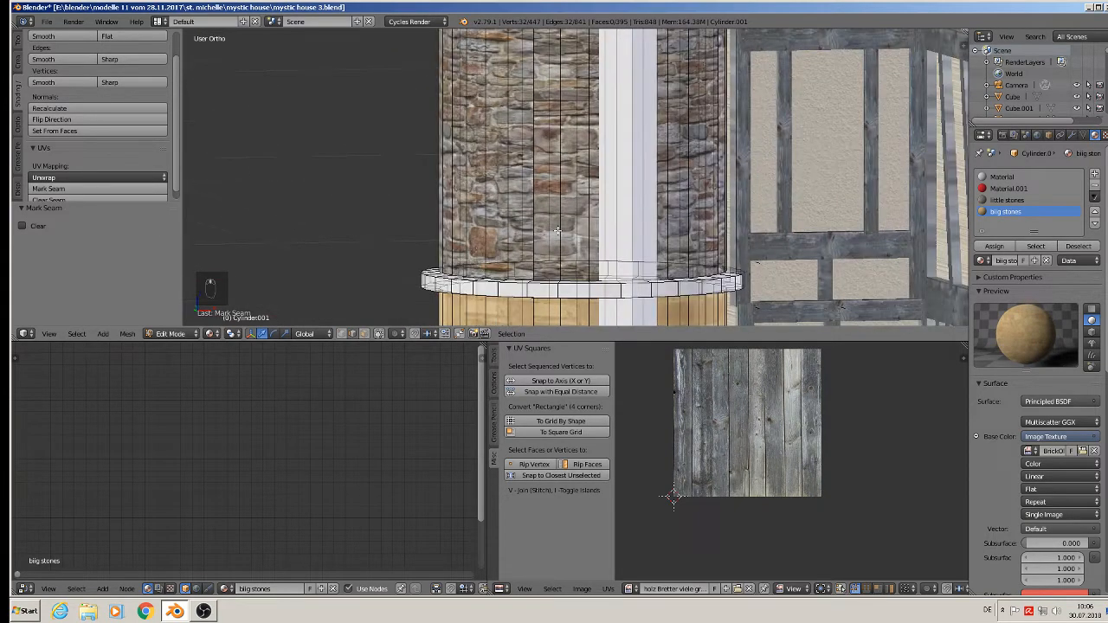
scroll(515, 266, "up", 2)
right_click(517, 285, "alt")
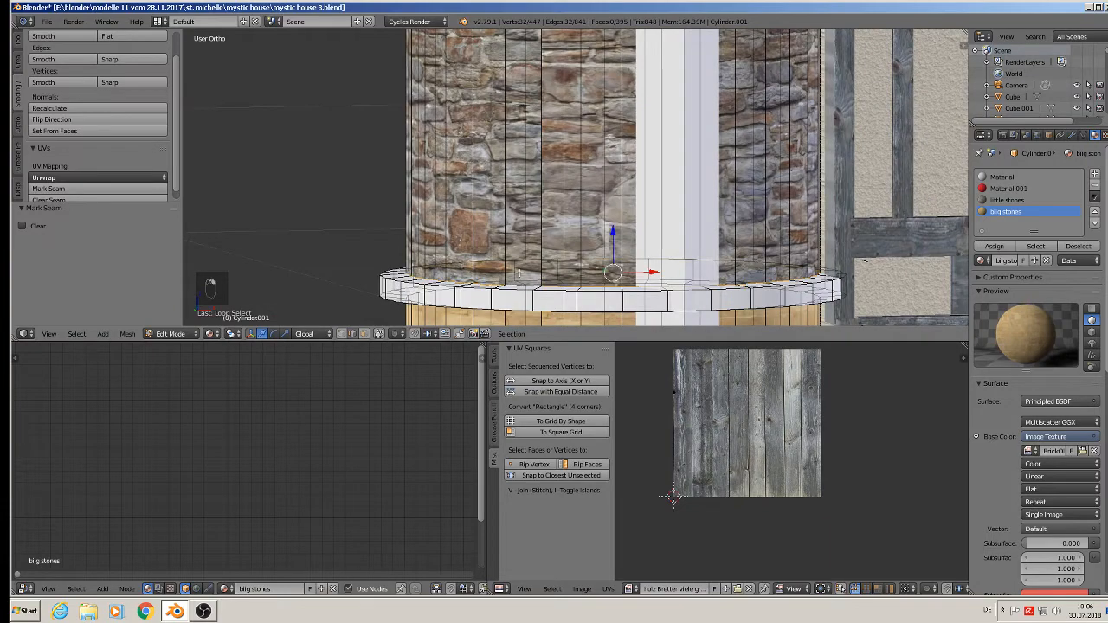
middle_click_drag(518, 283, 538, 183, "shift")
scroll(521, 169, "up", 2)
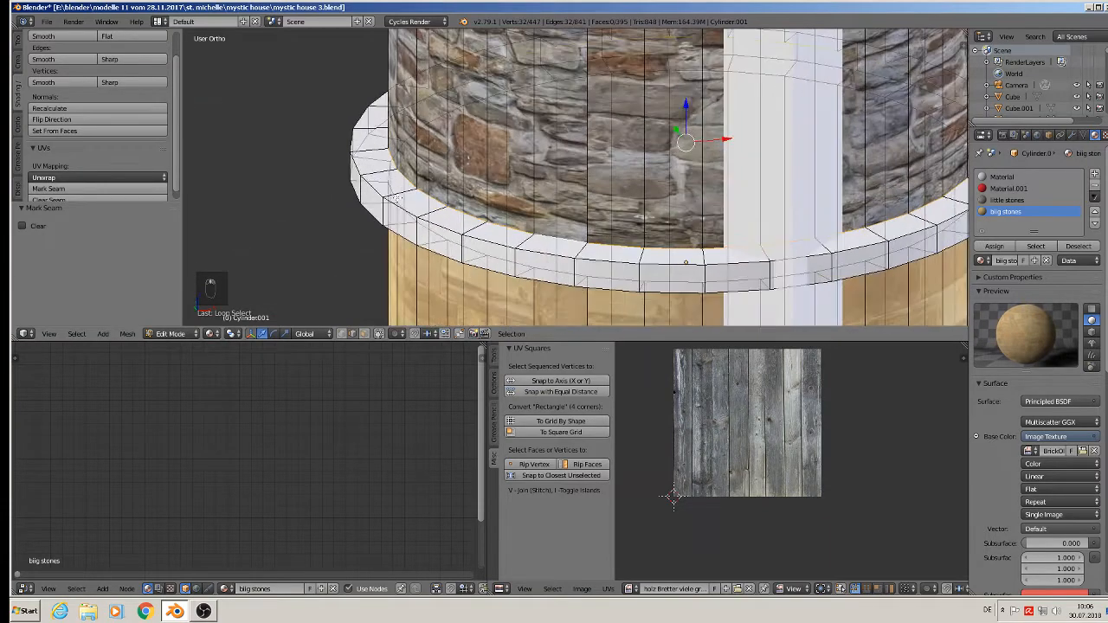
left_click(75, 189)
Mark seams along the white ring's upper outer edge loop and its lower edge loops.
right_click(400, 207, "alt")
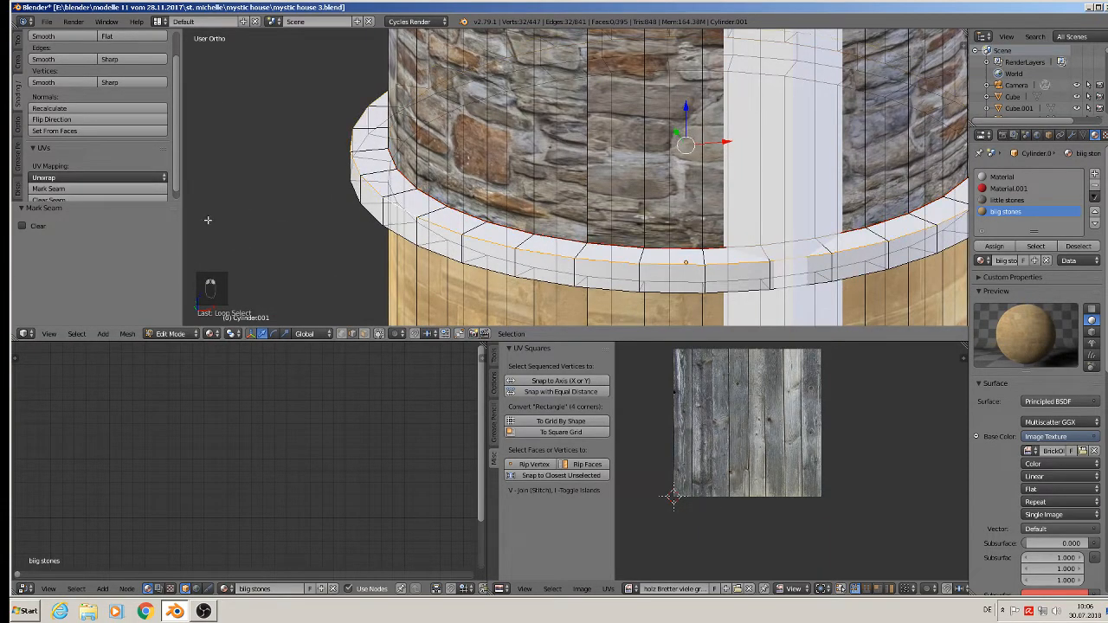
left_click(44, 189)
right_click(397, 233, "alt")
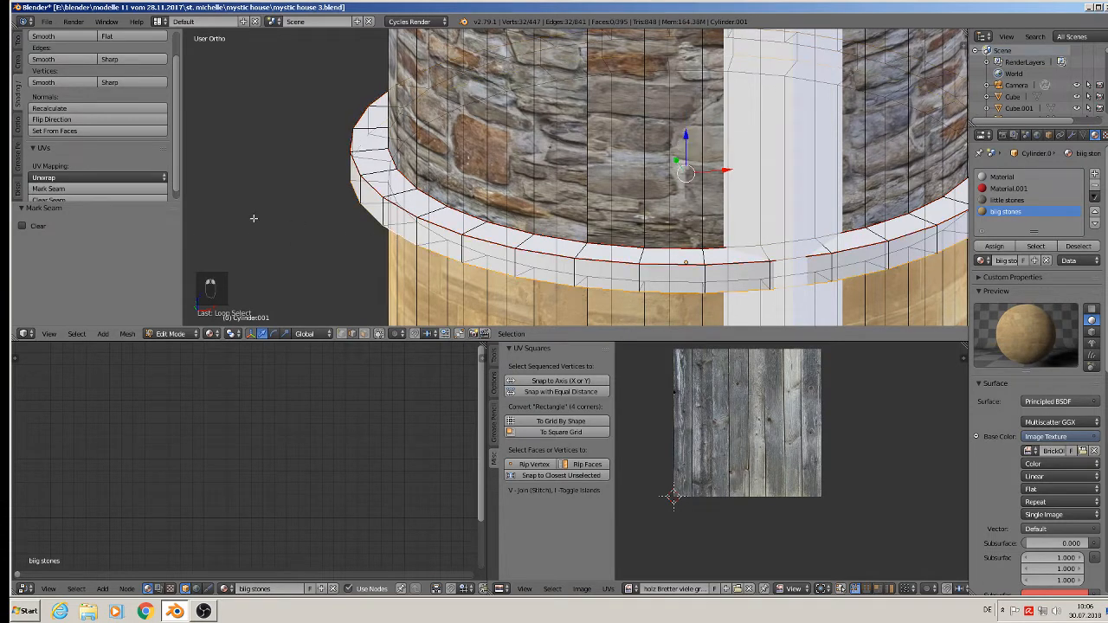
left_click(93, 188)
right_click(455, 247, "alt")
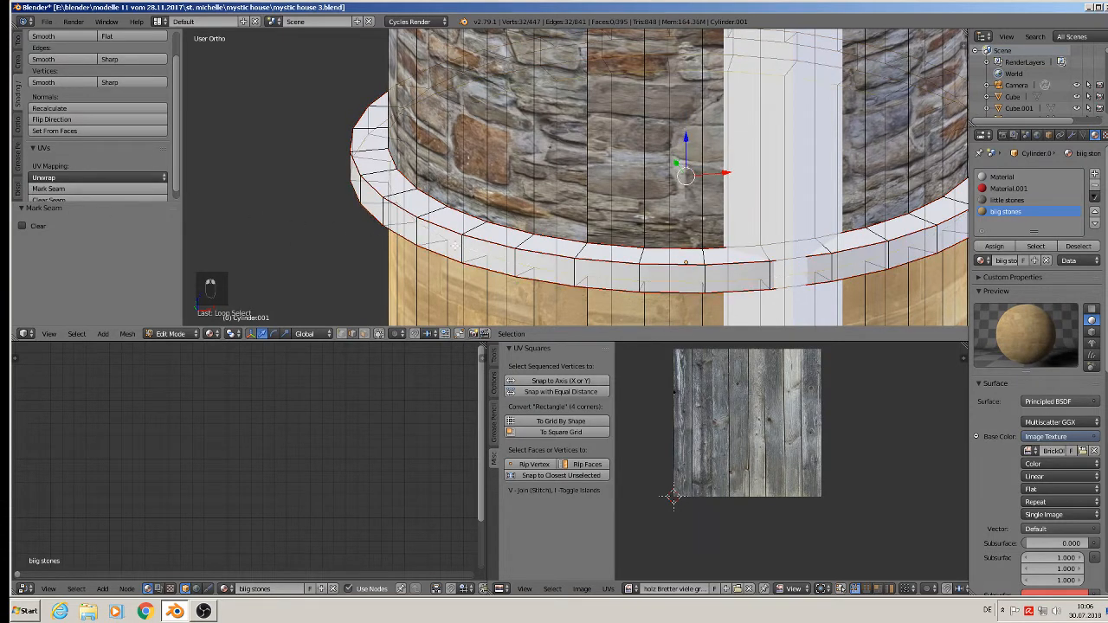
left_click(123, 190)
Mark seams along the red ring's upper inner and upper outer edge loops.
scroll(495, 234, "down", 4)
middle_click_drag(505, 236, 485, 31, "shift")
middle_click_drag(554, 294, 571, 212, "shift")
scroll(559, 216, "up", 4)
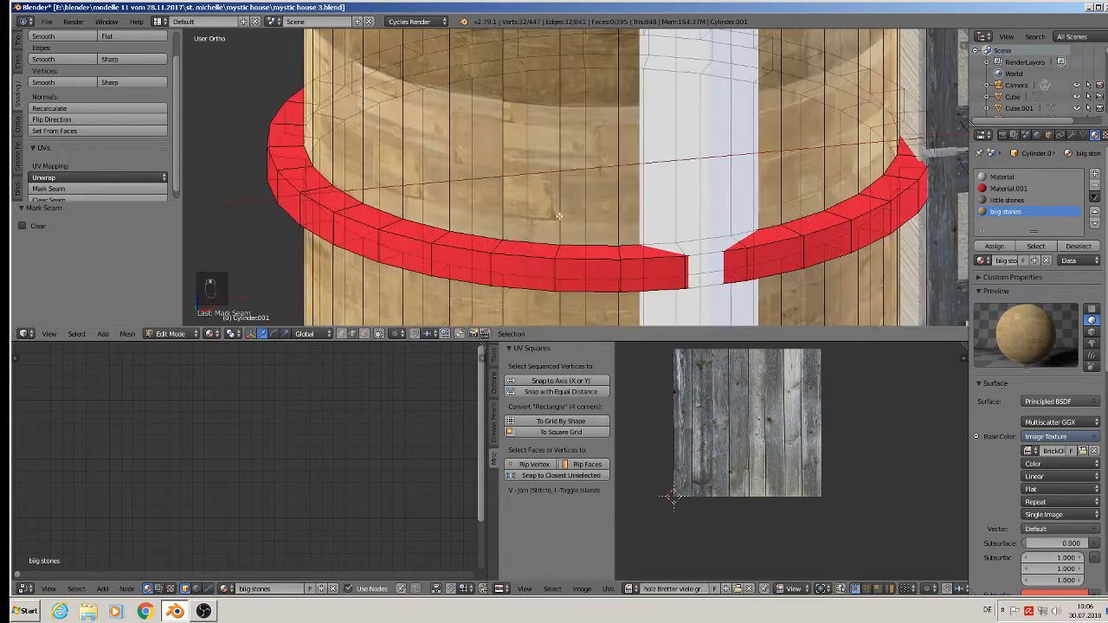
right_click(489, 238, "alt")
left_click(52, 189)
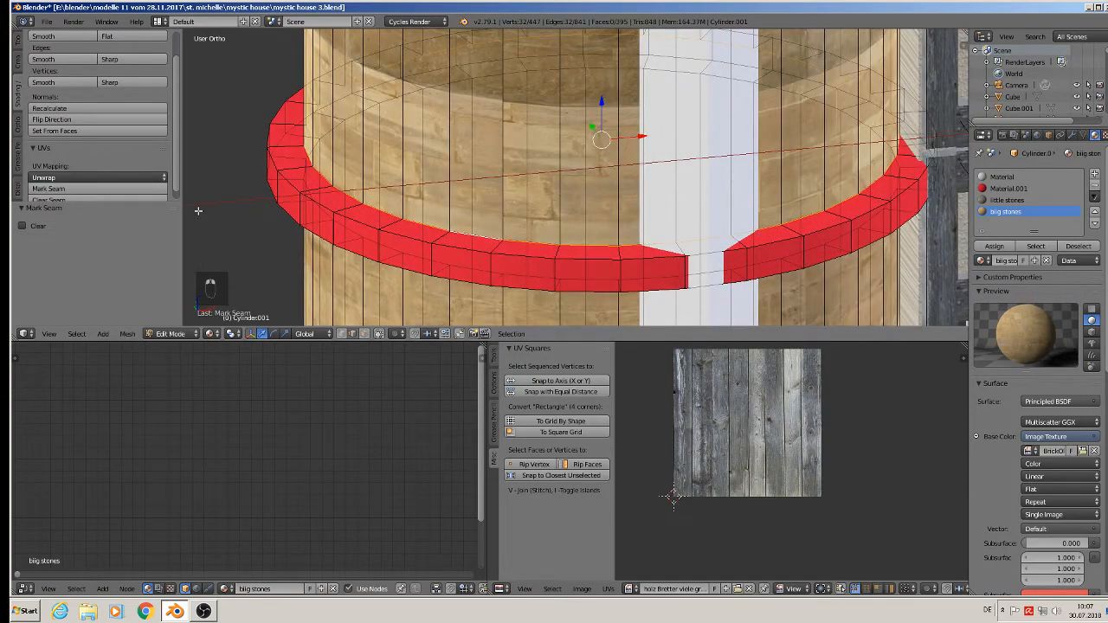
right_click(351, 222, "alt")
left_click(116, 187)
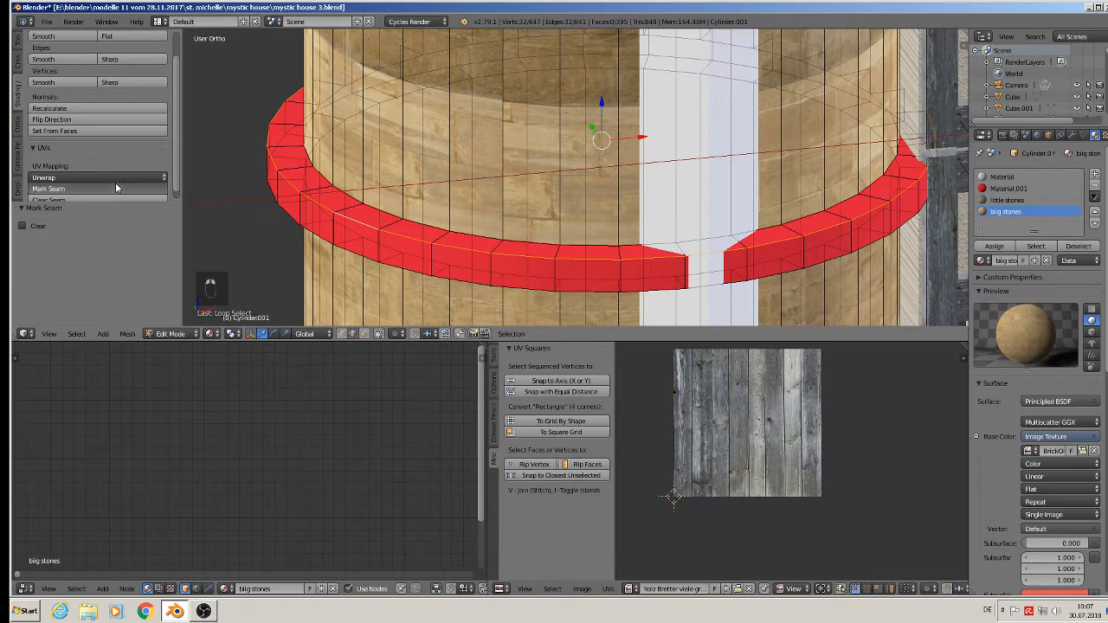
Mark seams along the red ring's lower edge loops and check its underside.
right_click(309, 234, "alt")
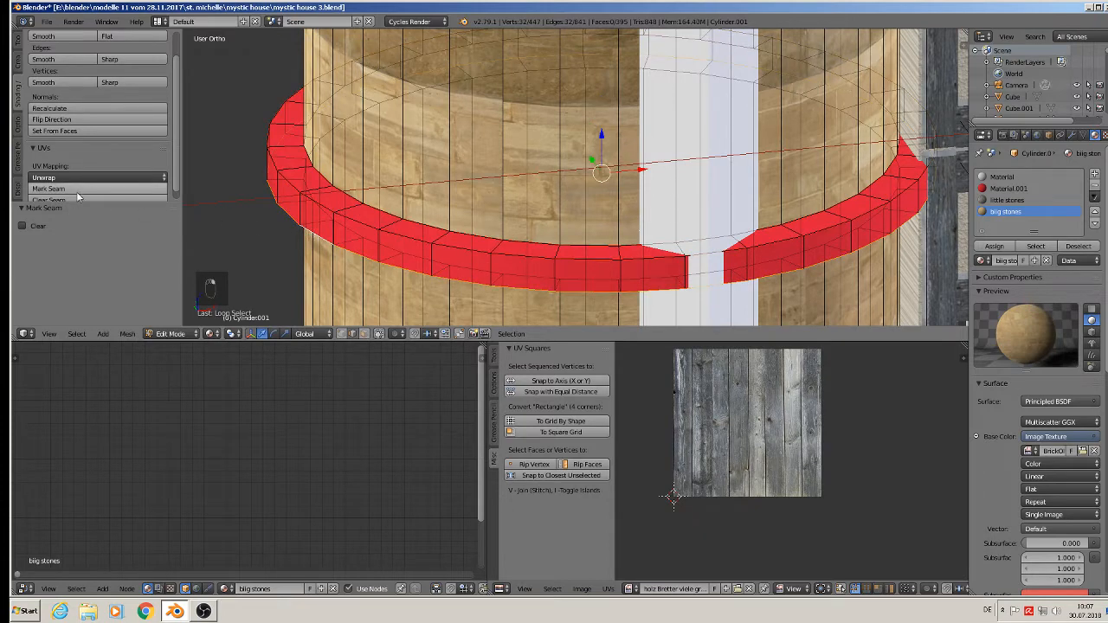
right_click(349, 232, "alt")
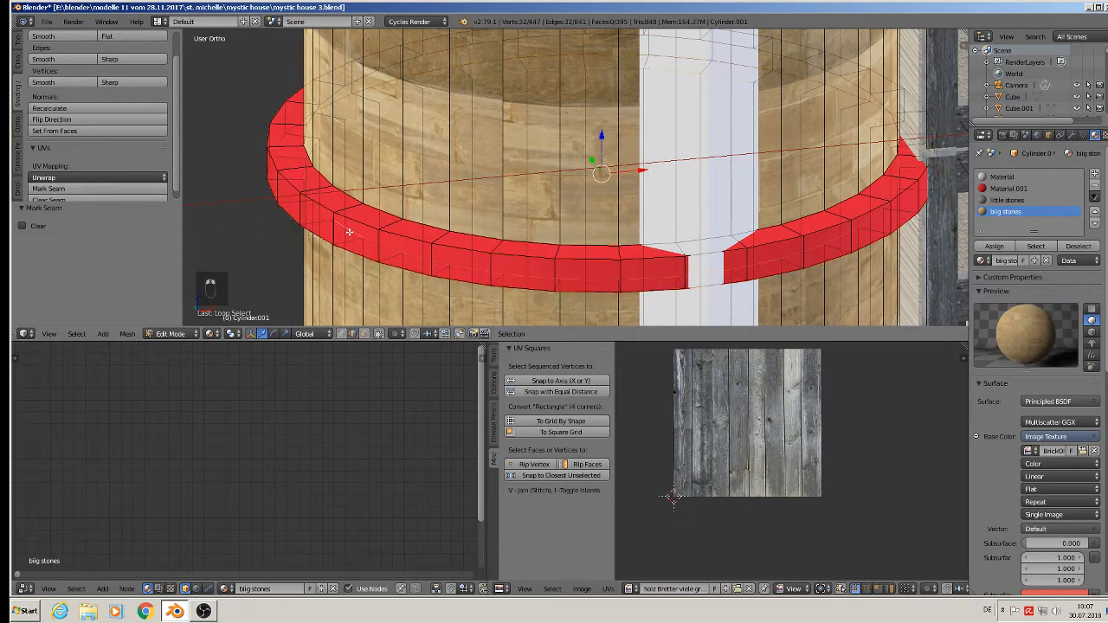
left_click(71, 189)
scroll(402, 261, "down", 3)
scroll(404, 259, "up", 2)
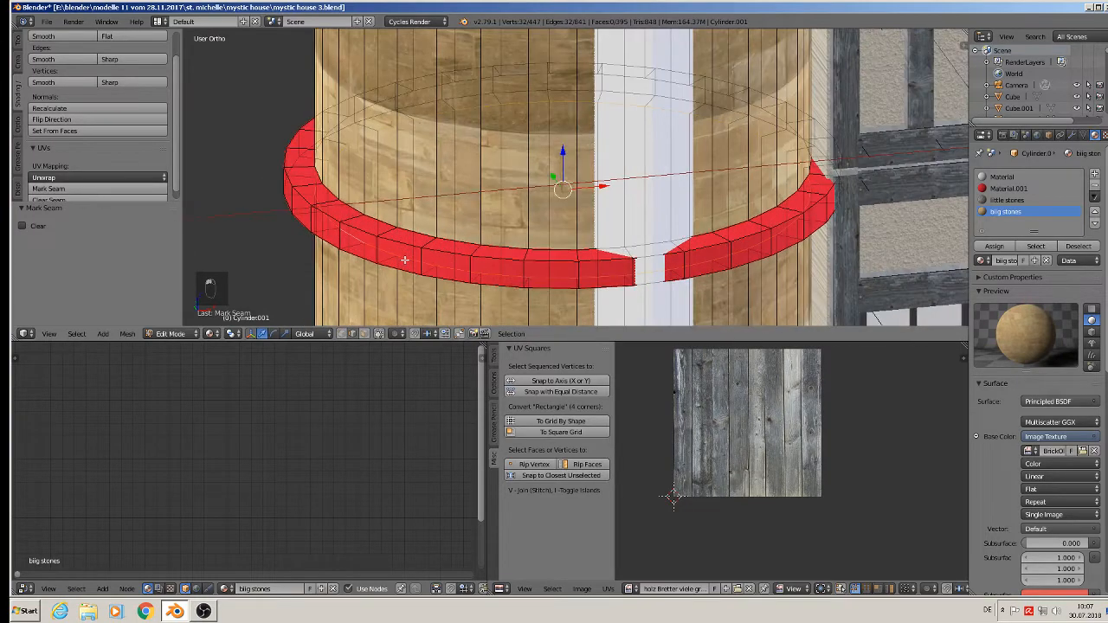
middle_click_drag(404, 260, 382, 203)
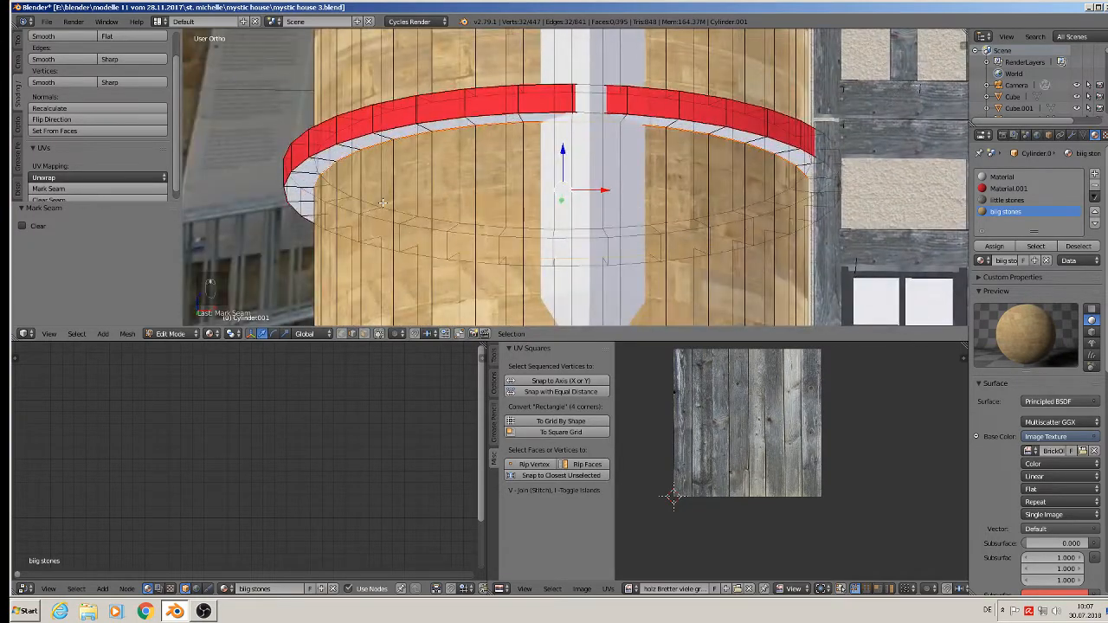
right_click(326, 141, "alt")
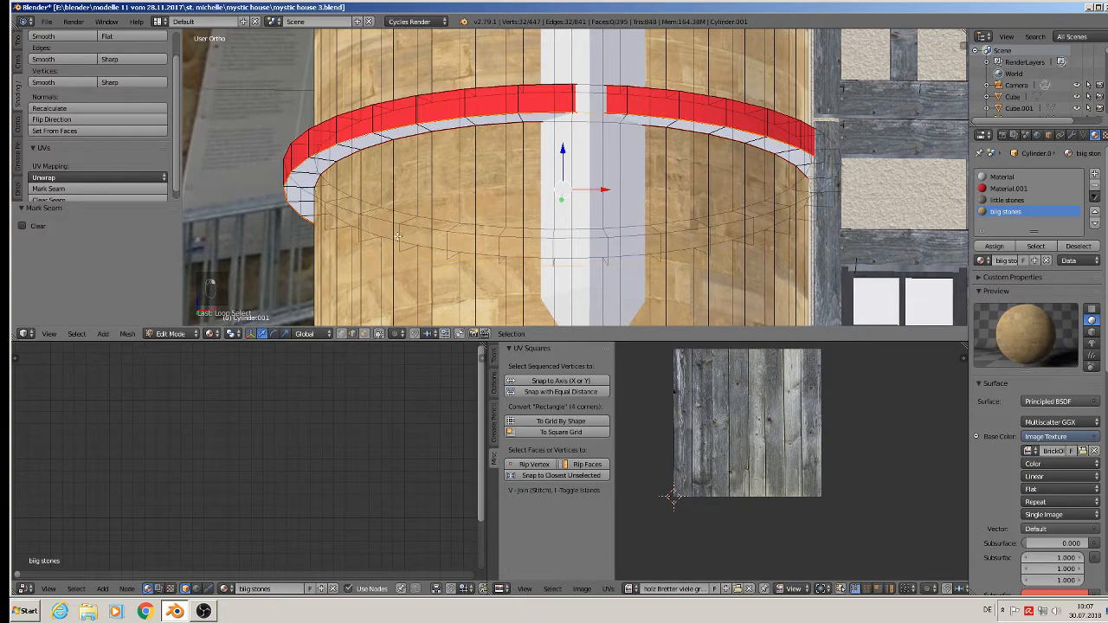
Mark seams along the lower and upper edge loops of the white band at the tower's base.
scroll(398, 236, "down", 3)
middle_click_drag(399, 236, 424, 290, "shift")
scroll(474, 217, "down", 1)
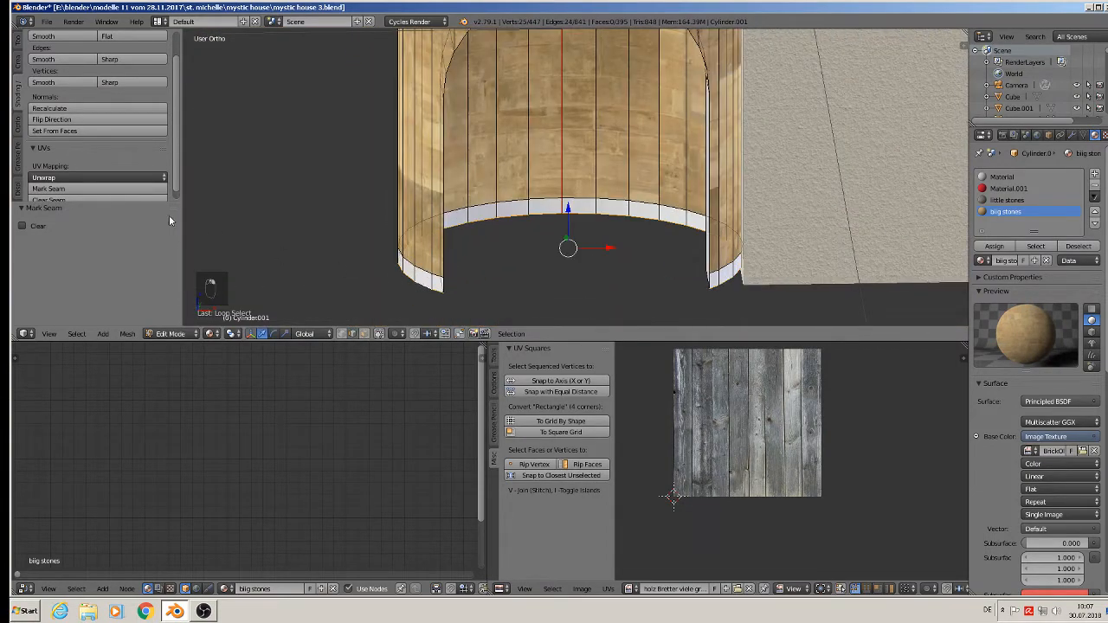
left_click(107, 188)
right_click(417, 270, "alt")
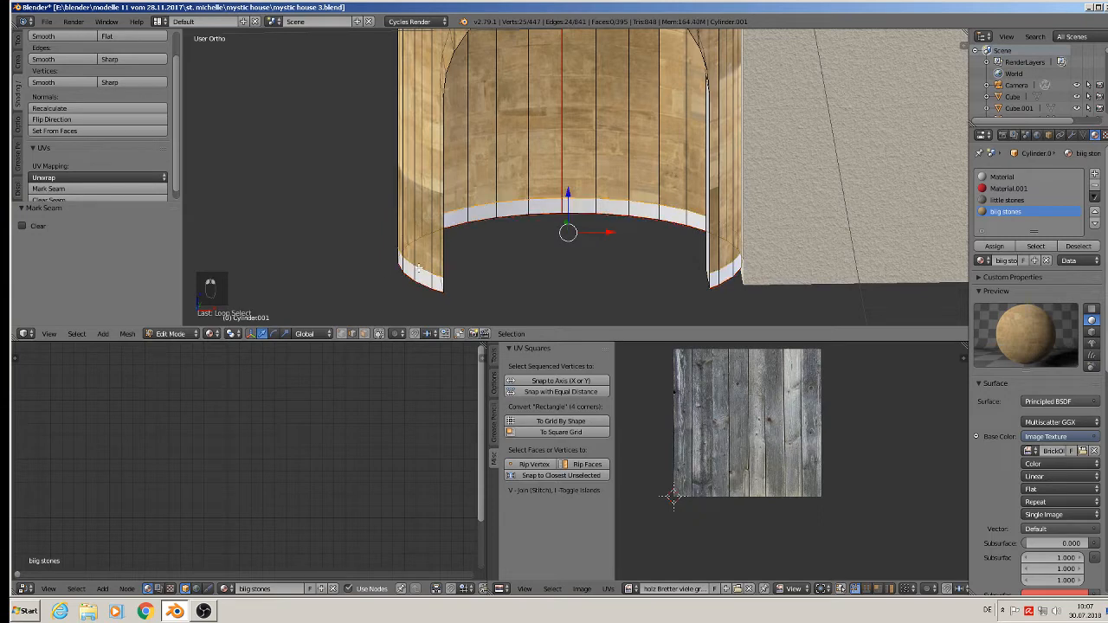
middle_click_drag(493, 161, 465, 226, "shift")
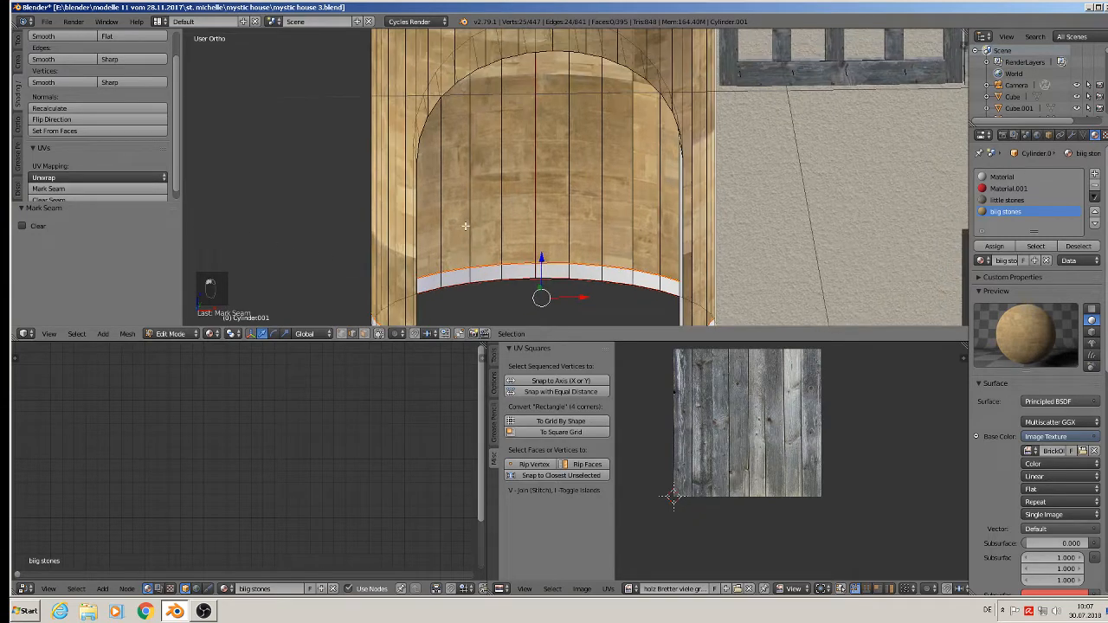
Try to select the edge loop around the tower's arched doorway, inspect the opening, and clear the selection.
right_click(444, 92, "alt")
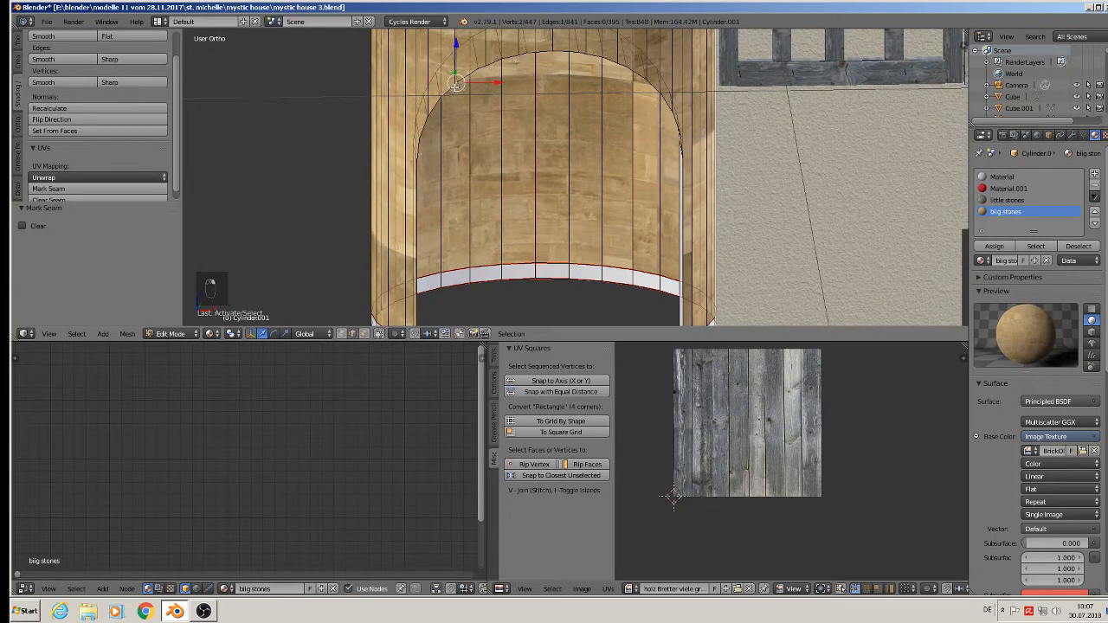
middle_click_drag(443, 109, 510, 203)
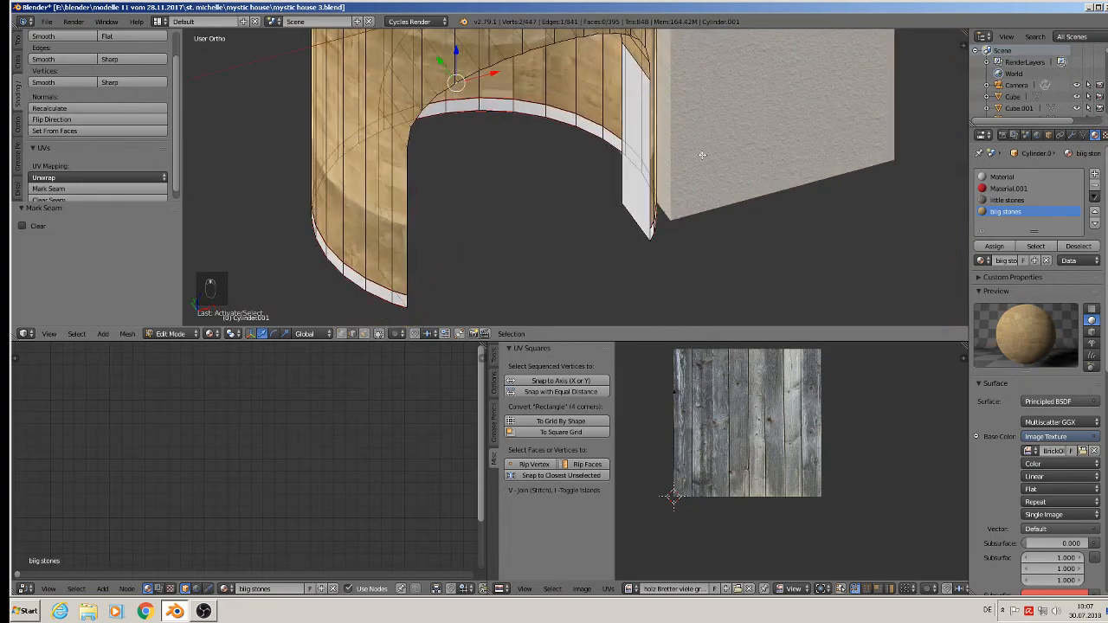
middle_click_drag(645, 248, 620, 242)
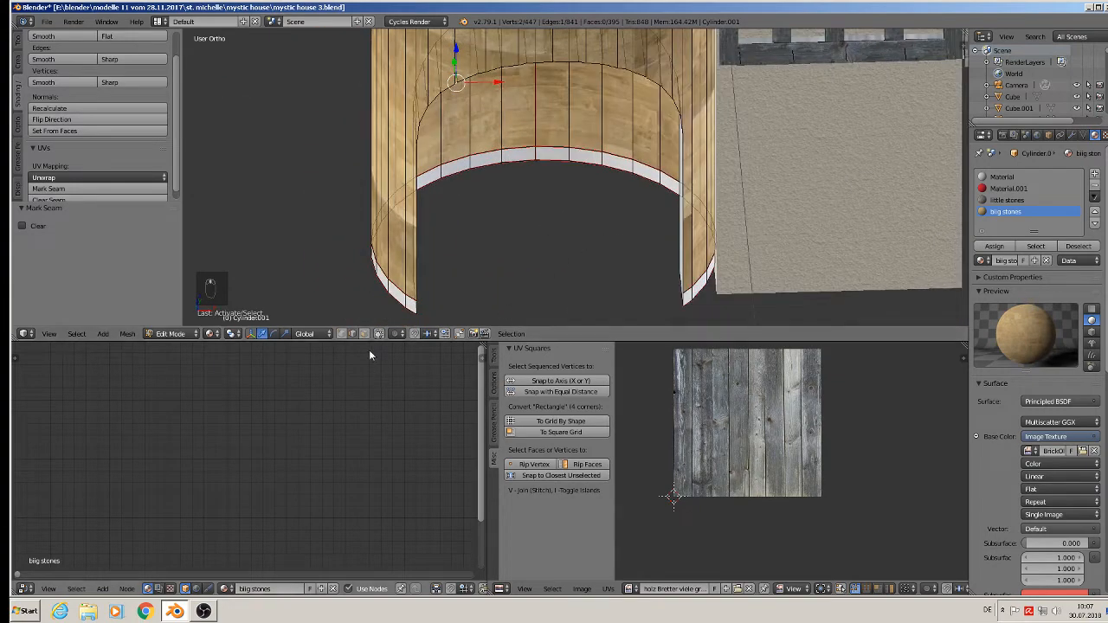
key("a")
key("x")
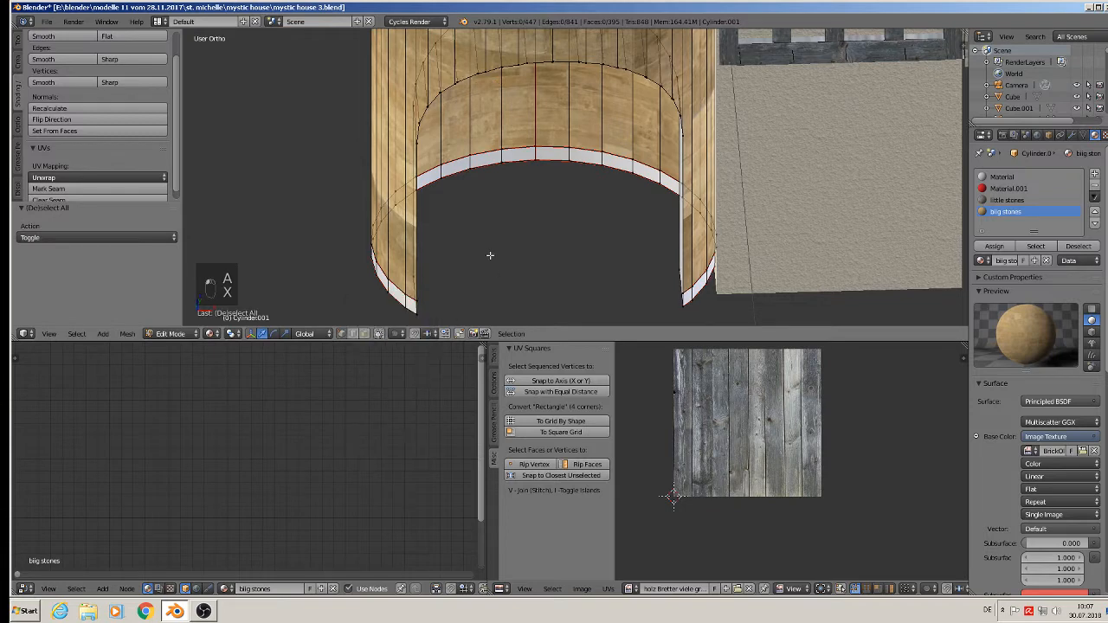
Select the edges outlining the tower's arched doorway, including its vertical sides, and mark them as seams.
mouse_move(420, 201)
left_mouse_down()
mouse_move(417, 52)
mouse_move(513, 67)
left_mouse_up()
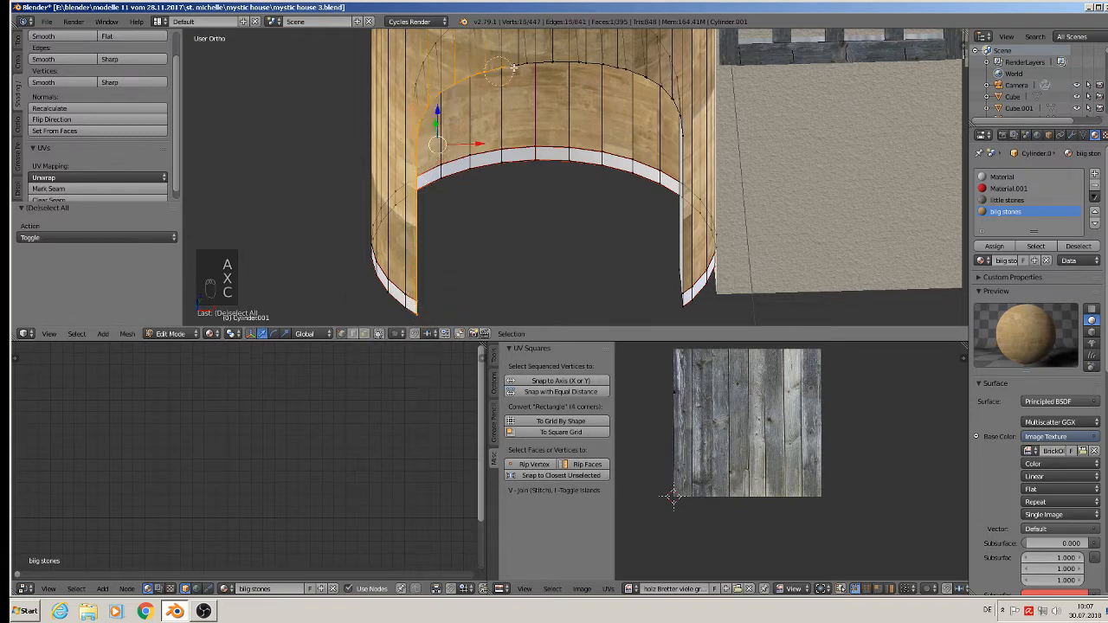
mouse_move(613, 67)
left_mouse_down()
mouse_move(655, 101)
mouse_move(688, 313)
left_mouse_up()
right_click_drag(694, 301, 688, 274, "shift")
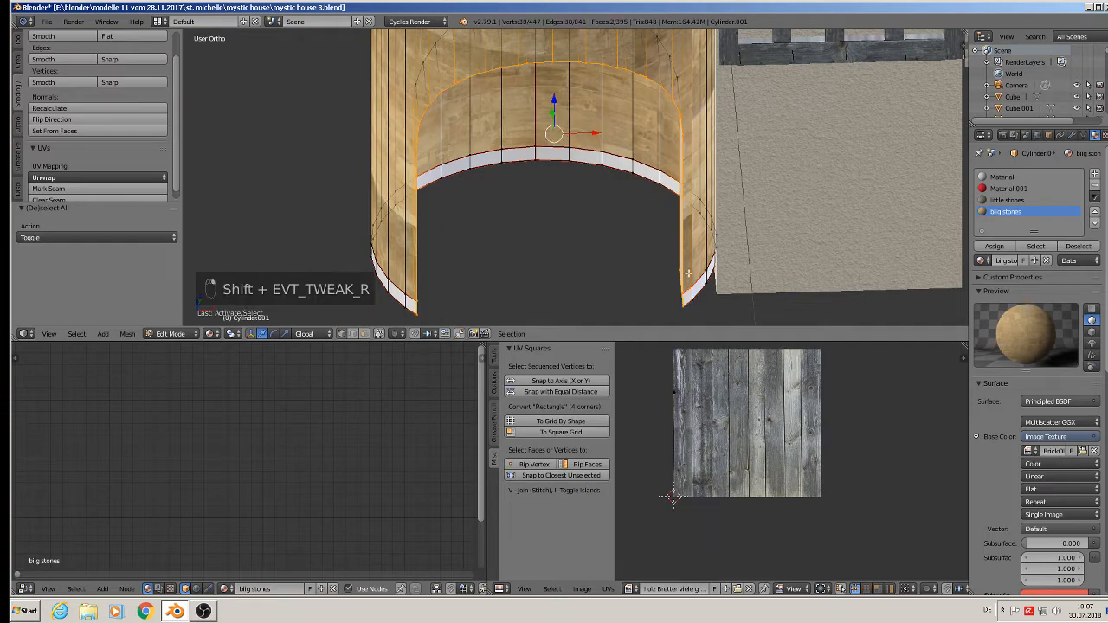
middle_click_drag(695, 286, 651, 254)
right_click(691, 138, "shift")
middle_click_drag(606, 102, 641, 89, "shift")
scroll(616, 130, "down", 1)
middle_click_drag(622, 140, 533, 176, "shift")
scroll(528, 185, "down", 1)
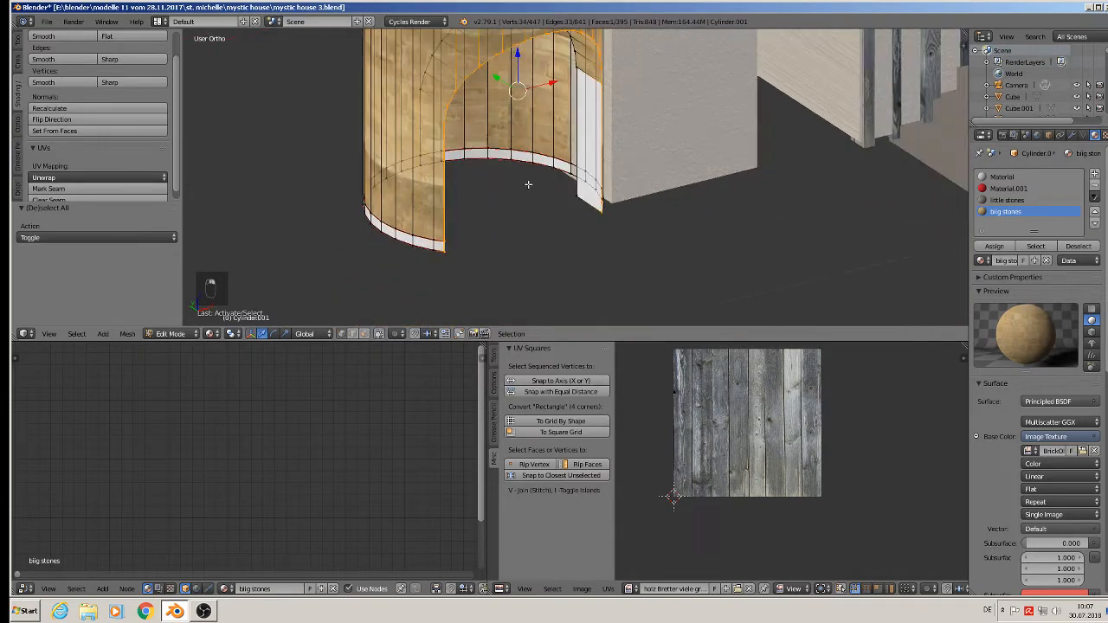
middle_click_drag(485, 208, 475, 219)
middle_click_drag(490, 257, 530, 312)
scroll(531, 305, "down", 6)
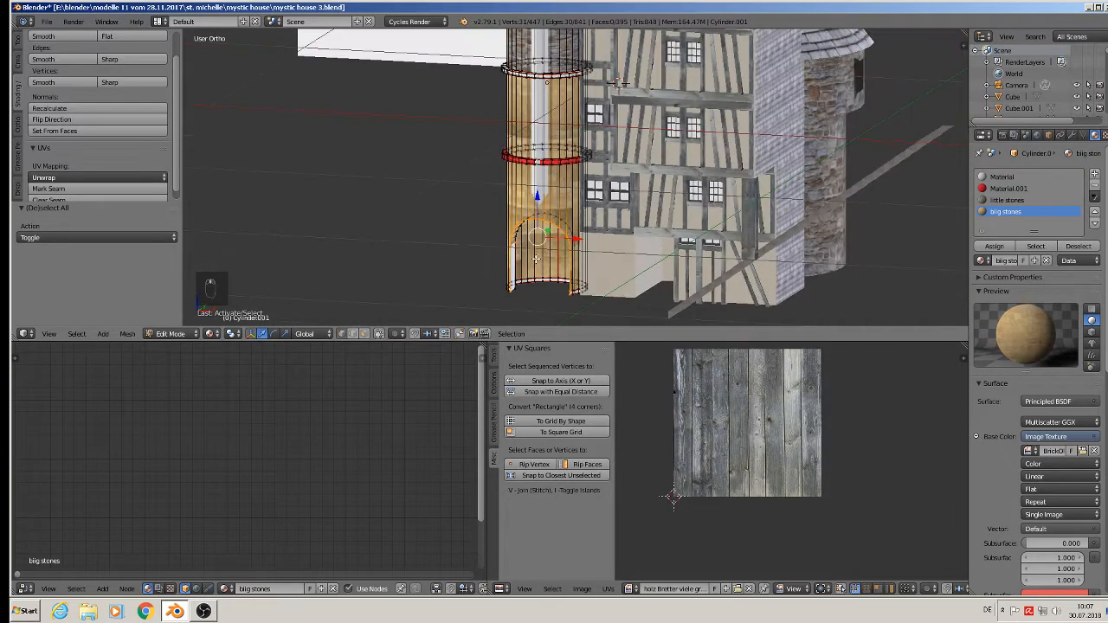
left_click(75, 190)
Select the whole tower mesh and unwrap it along the marked seams.
scroll(400, 226, "up", 2)
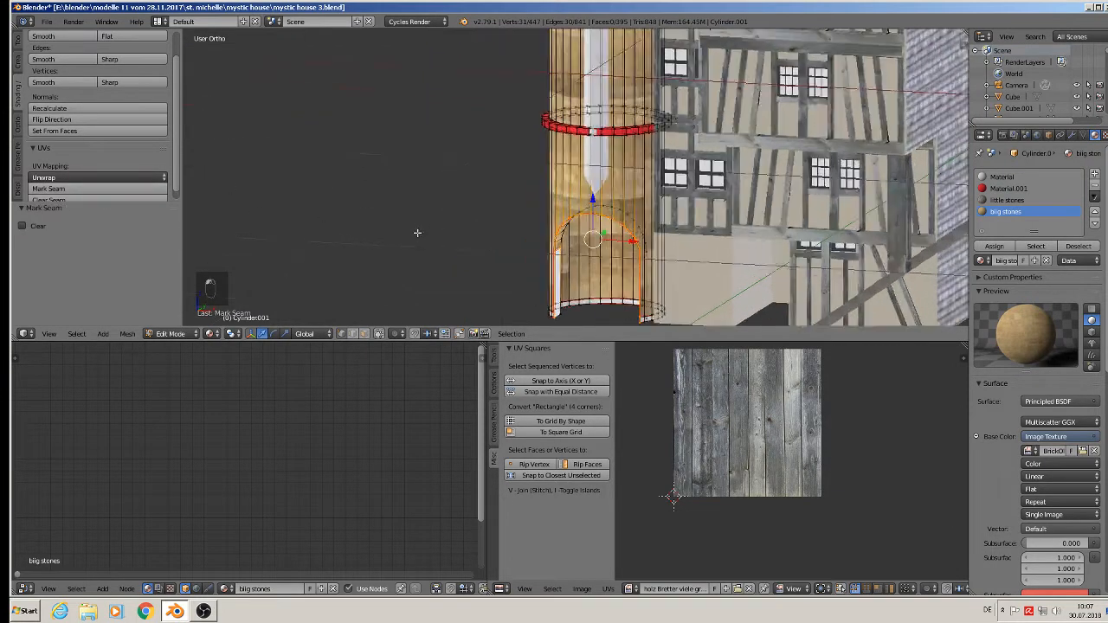
middle_click_drag(400, 226, 502, 230)
key("a")
key("a")
key("a")
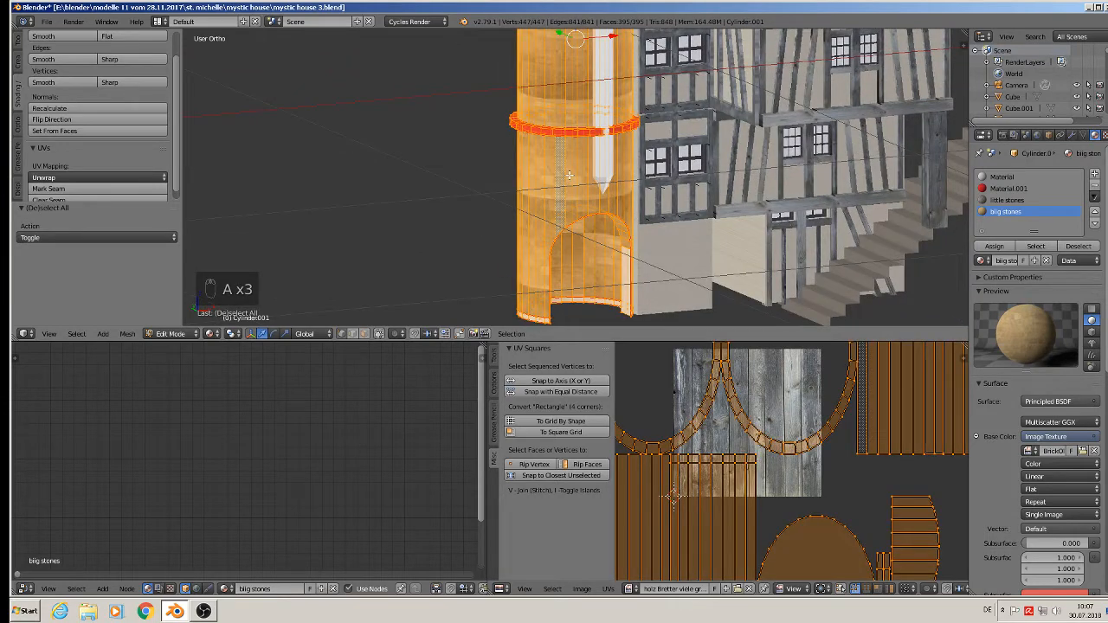
key("u")
left_click(557, 165)
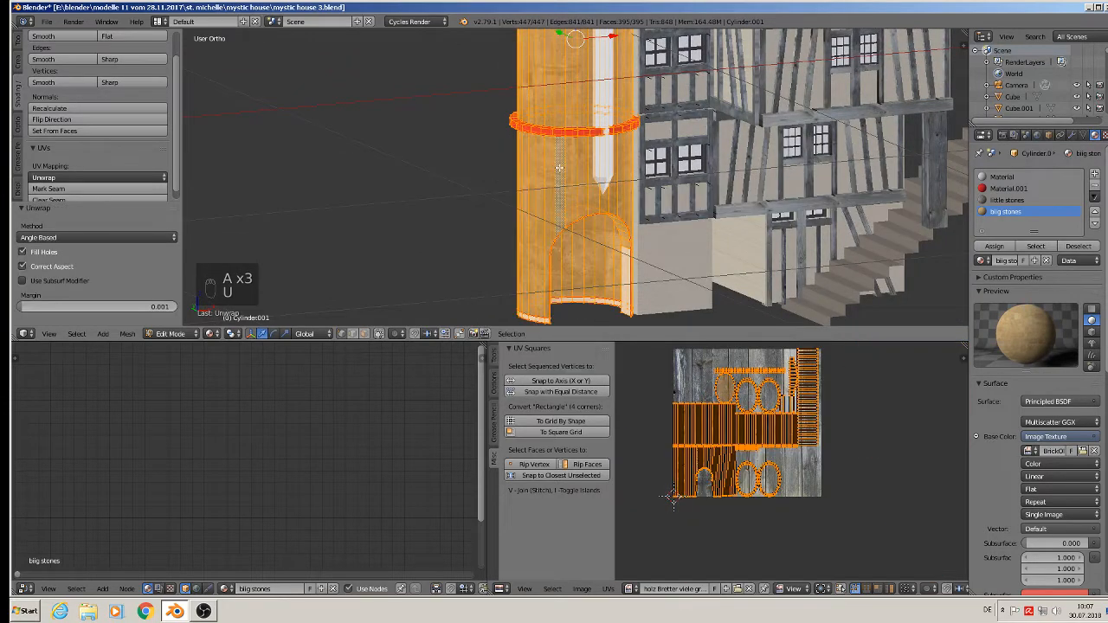
scroll(584, 168, "up", 1)
key("Tab")
key("Tab")
scroll(584, 173, "down", 3)
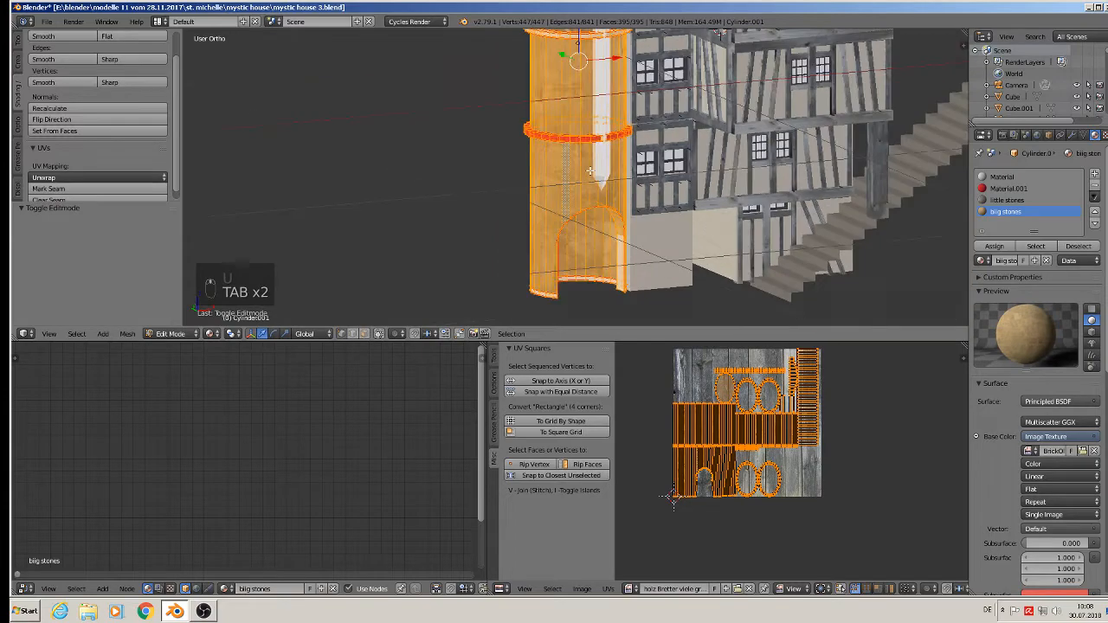
Scale up all of the tower's UVs and inspect the stone texture on the walls in Object Mode.
middle_click_drag(585, 184, 550, 247, "shift")
key("s")
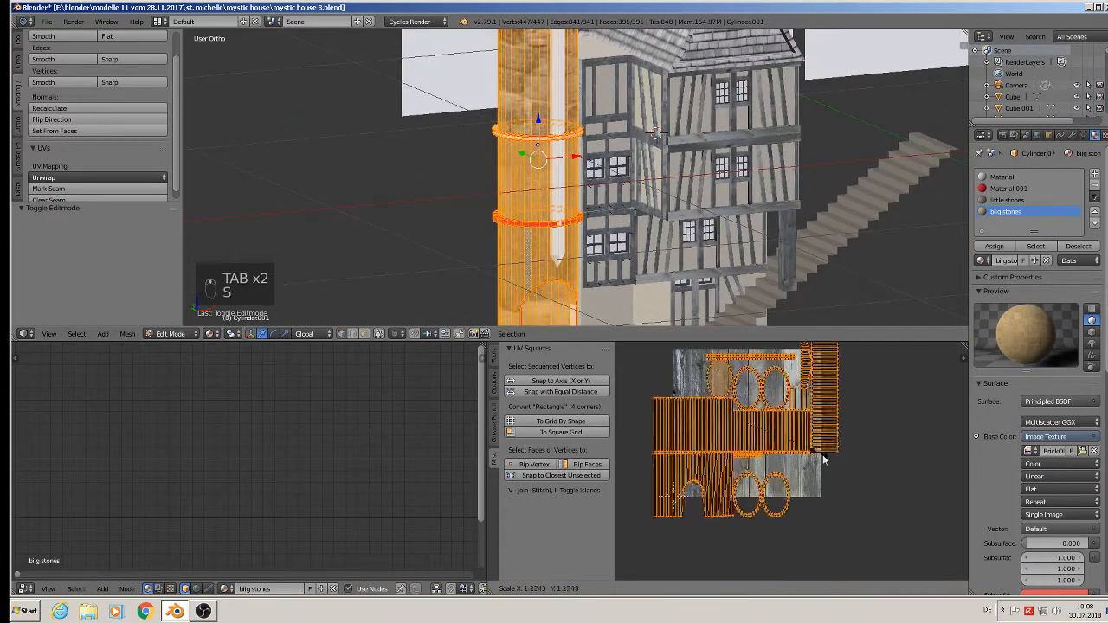
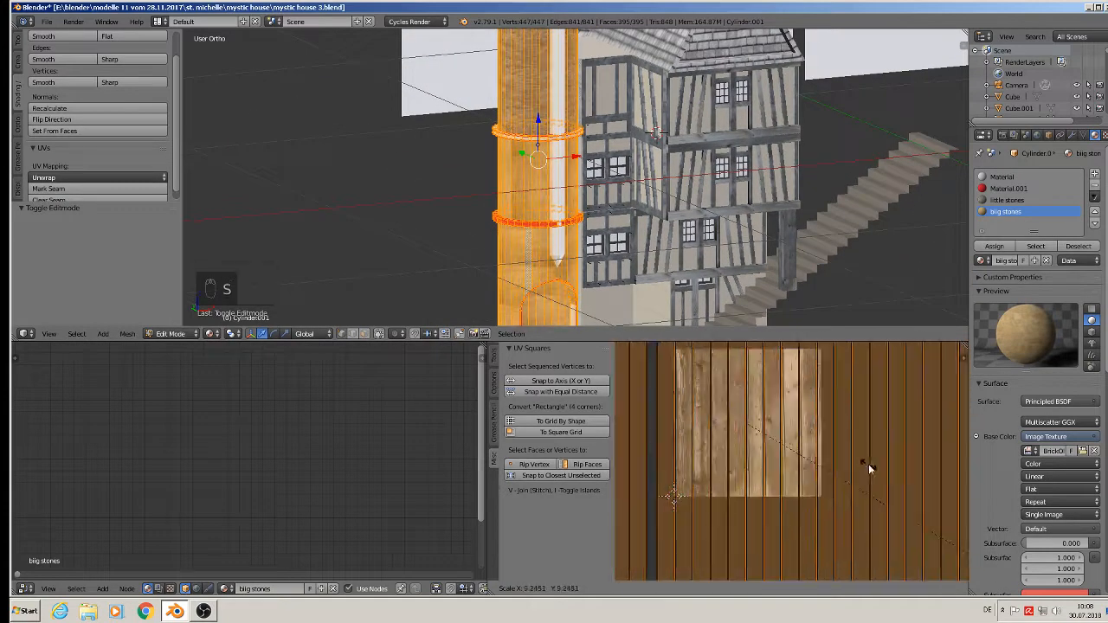
left_click(883, 471)
key("Tab")
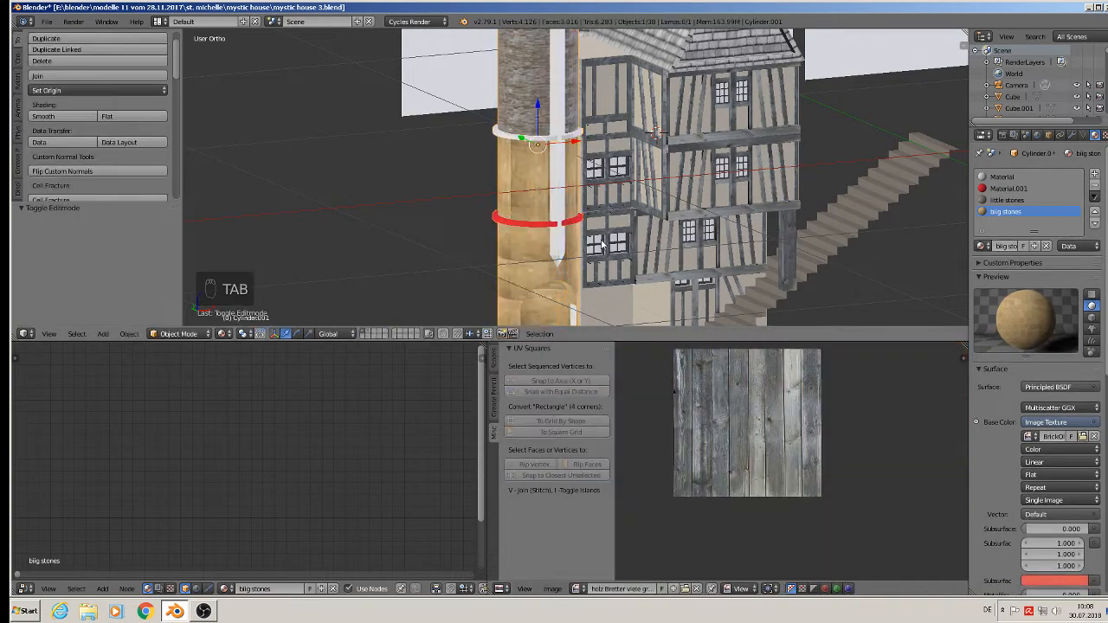
scroll(561, 219, "up", 1)
middle_click_drag(552, 165, 518, 196, "shift")
scroll(509, 120, "up", 5)
middle_click_drag(509, 120, 583, 118, "shift")
scroll(517, 275, "down", 3)
scroll(535, 227, "down", 4)
scroll(536, 227, "up", 2)
scroll(584, 119, "up", 3)
middle_click_drag(591, 213, 587, 52, "shift")
Select the stone wall faces above and below the red ring in Edit Mode and scale their UVs by 0.042.
key("Tab")
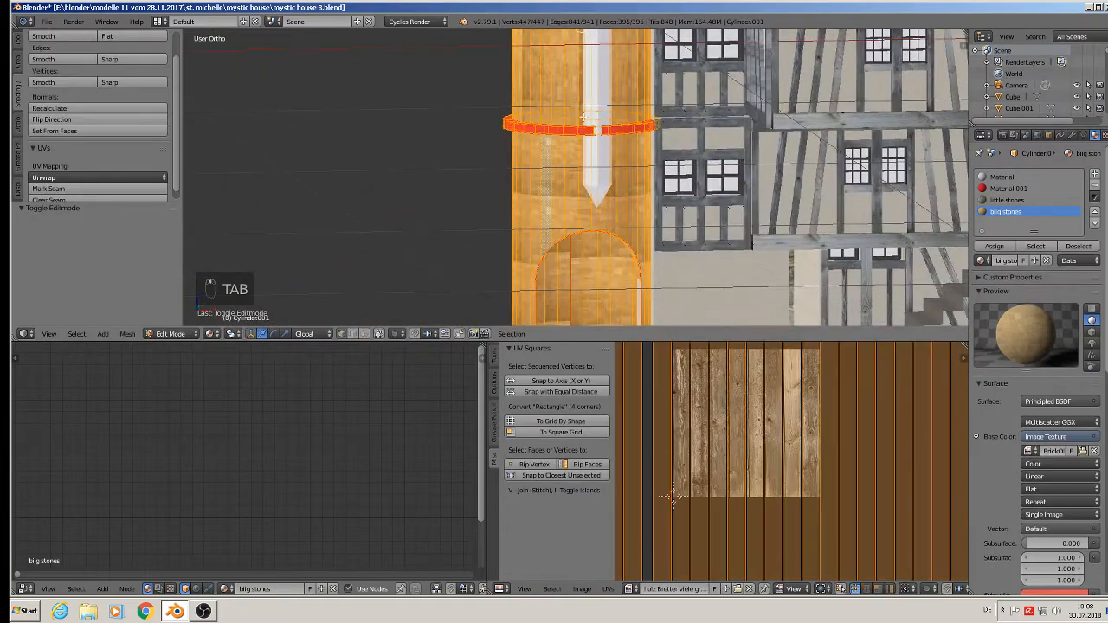
right_click(558, 90, "alt")
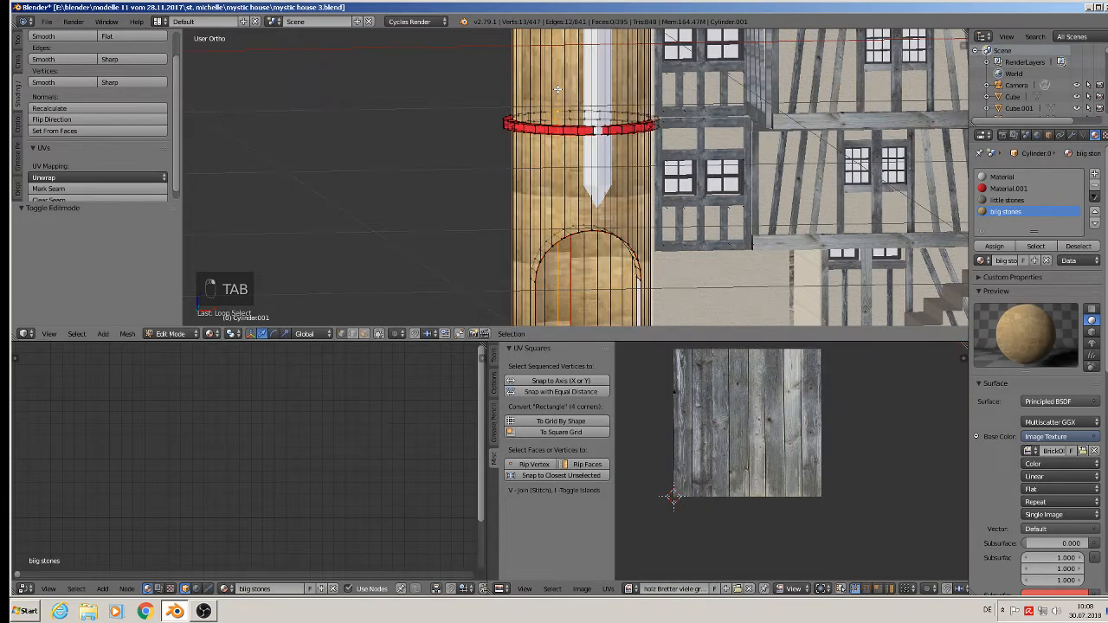
right_click(546, 63, "alt+shift")
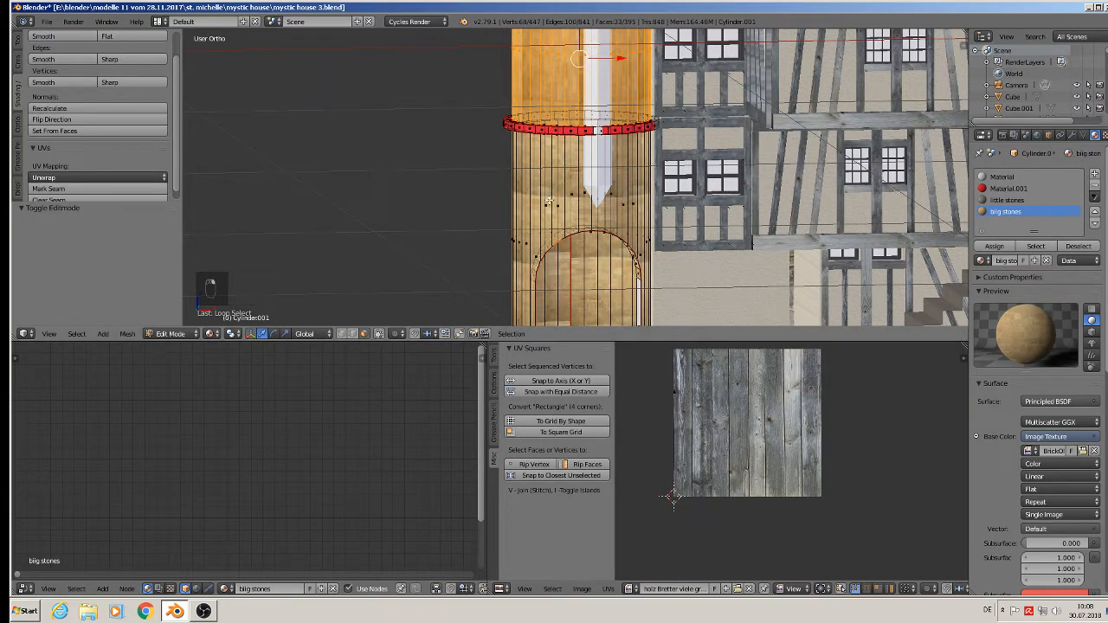
scroll(626, 264, "down", 3)
key("b")
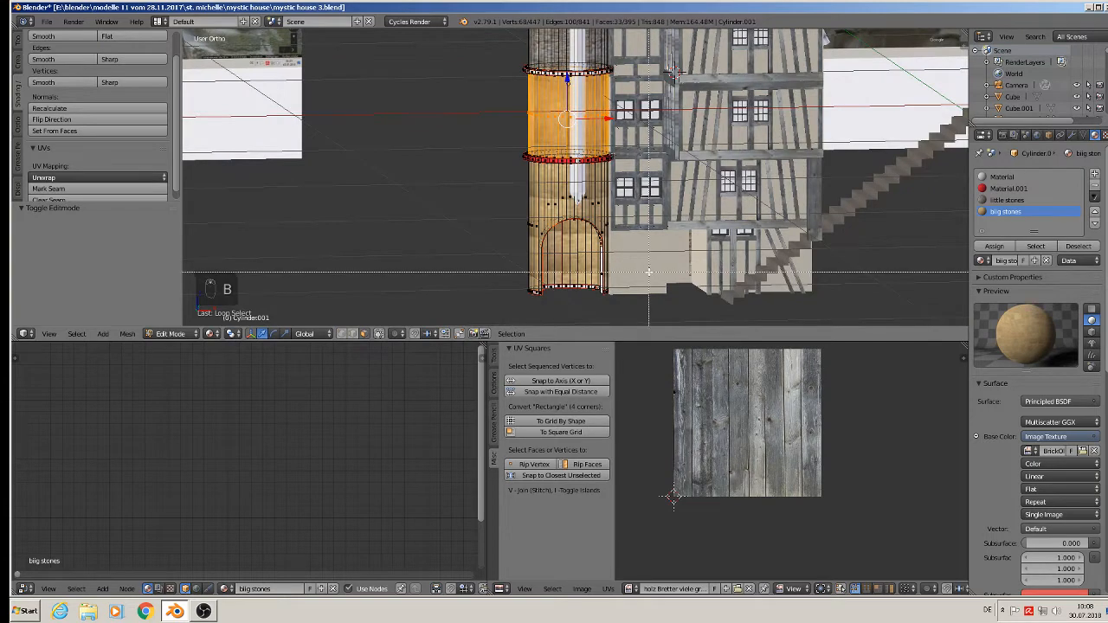
left_click_drag(536, 272, 424, 173)
scroll(505, 199, "up", 1)
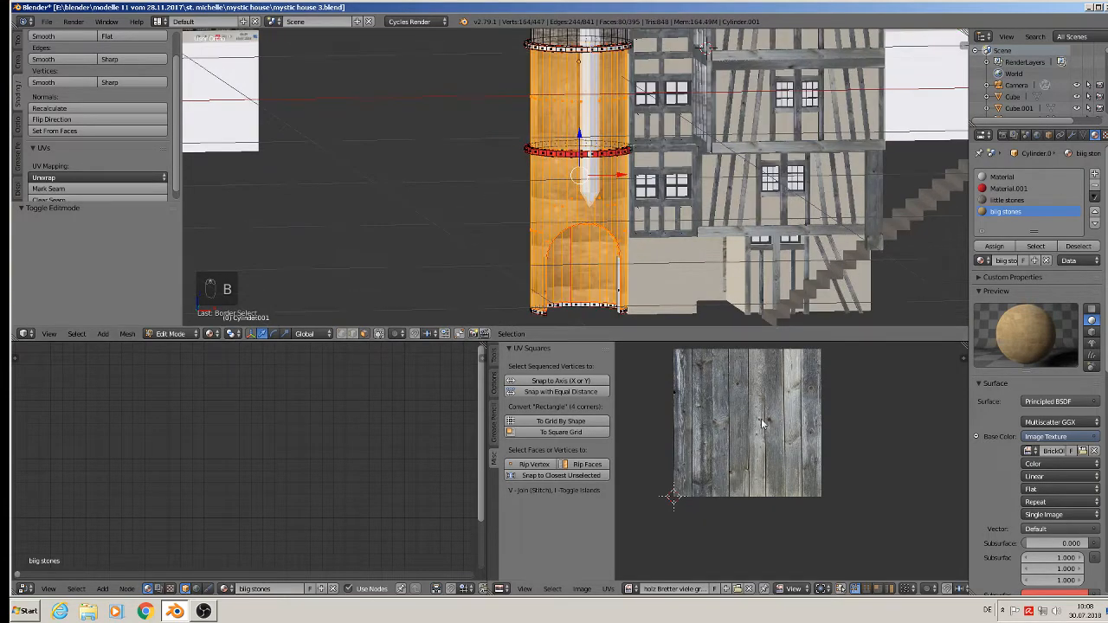
scroll(727, 415, "down", 7)
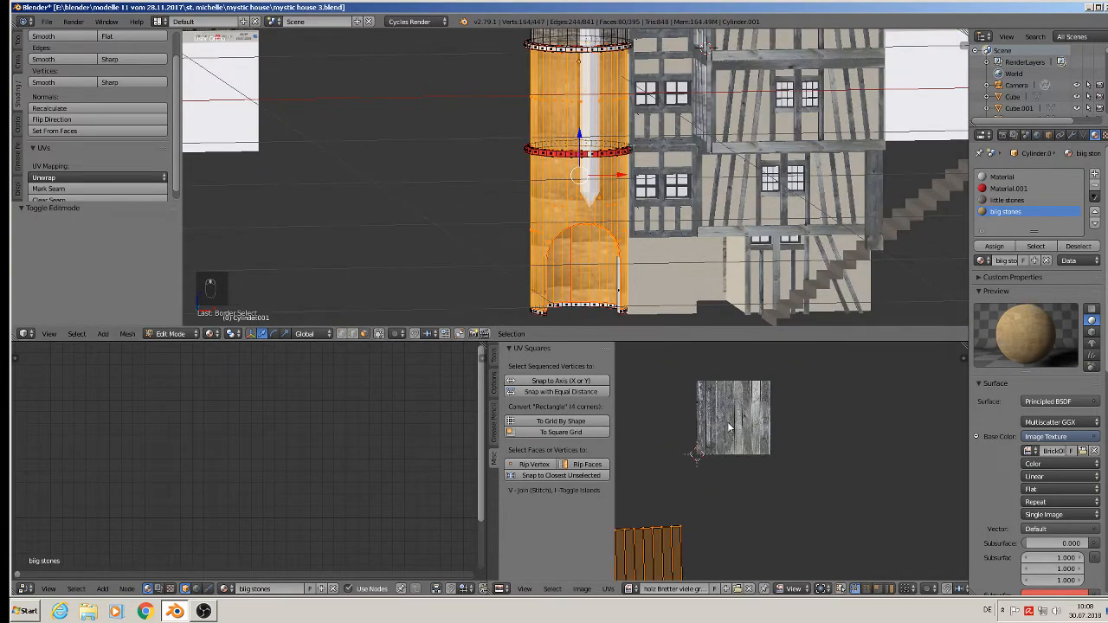
key("s")
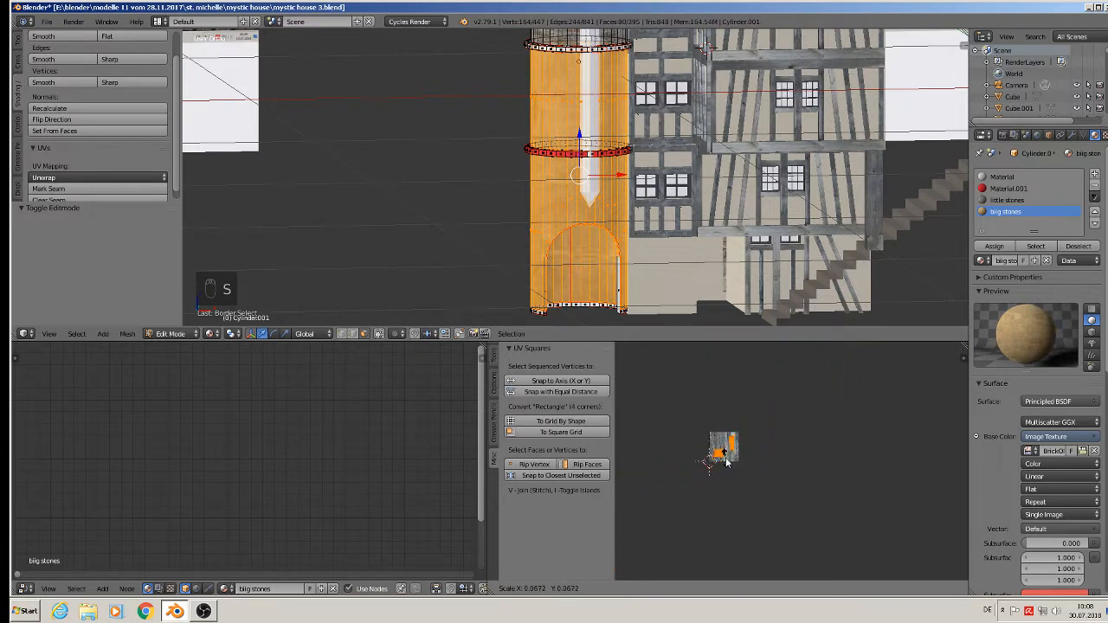
left_click(717, 449)
Enlarge the UVs of both selected wall sections by a factor of 1.972.
scroll(658, 316, "up", 5)
scroll(658, 321, "down", 3)
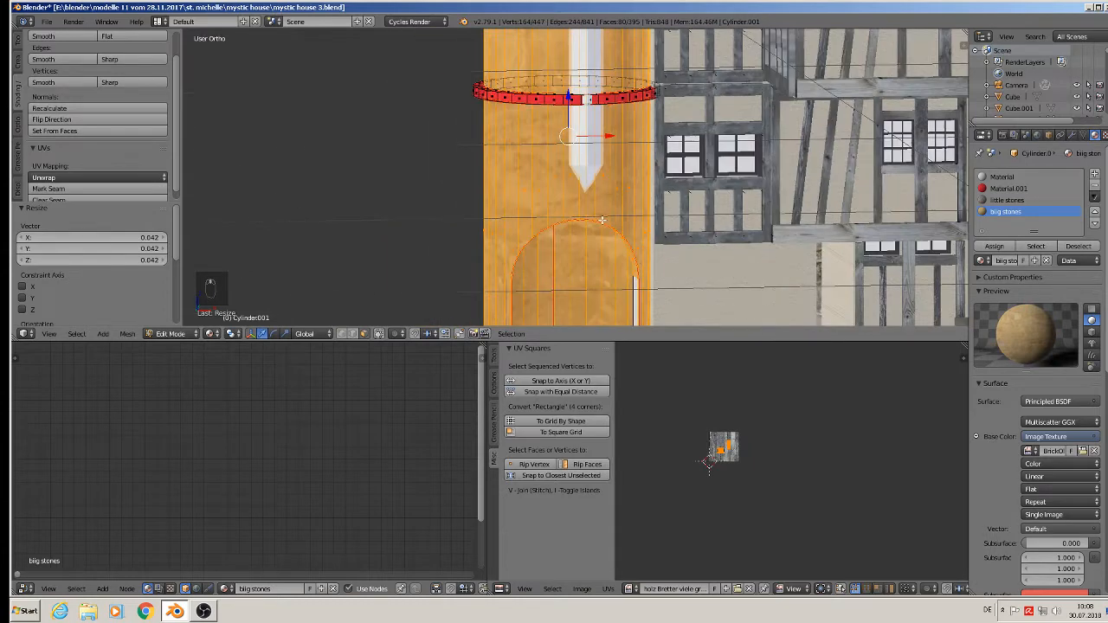
key("s")
left_click(798, 473)
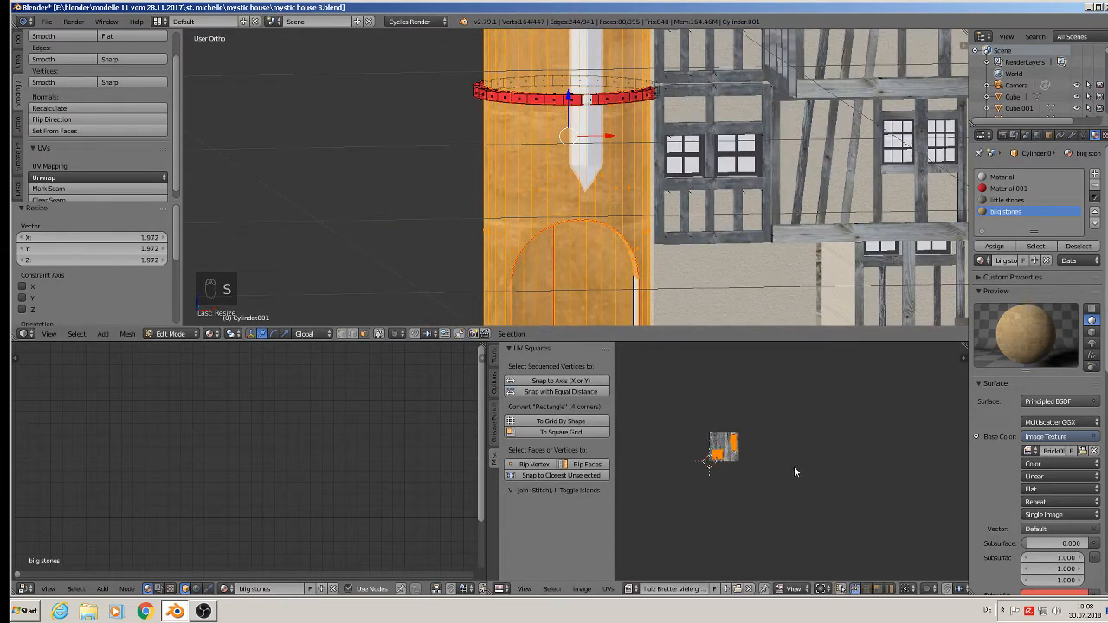
Select only the wall section between the white and red rings and scale its UVs by 6.409.
scroll(632, 258, "down", 3)
key("a")
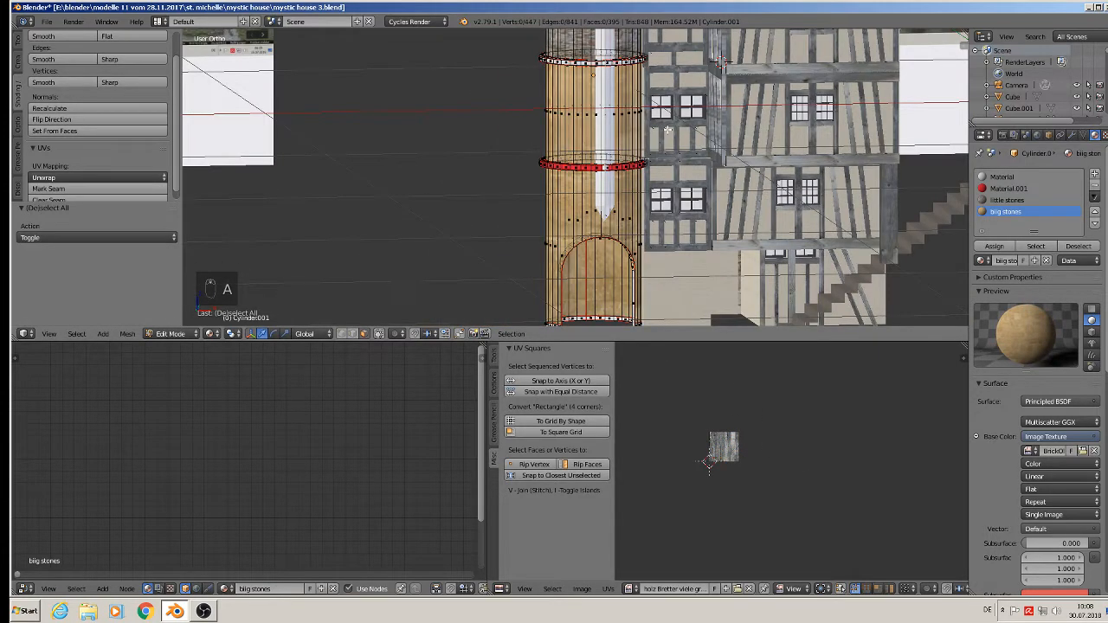
left_click_drag(658, 123, 523, 81)
scroll(739, 460, "up", 5)
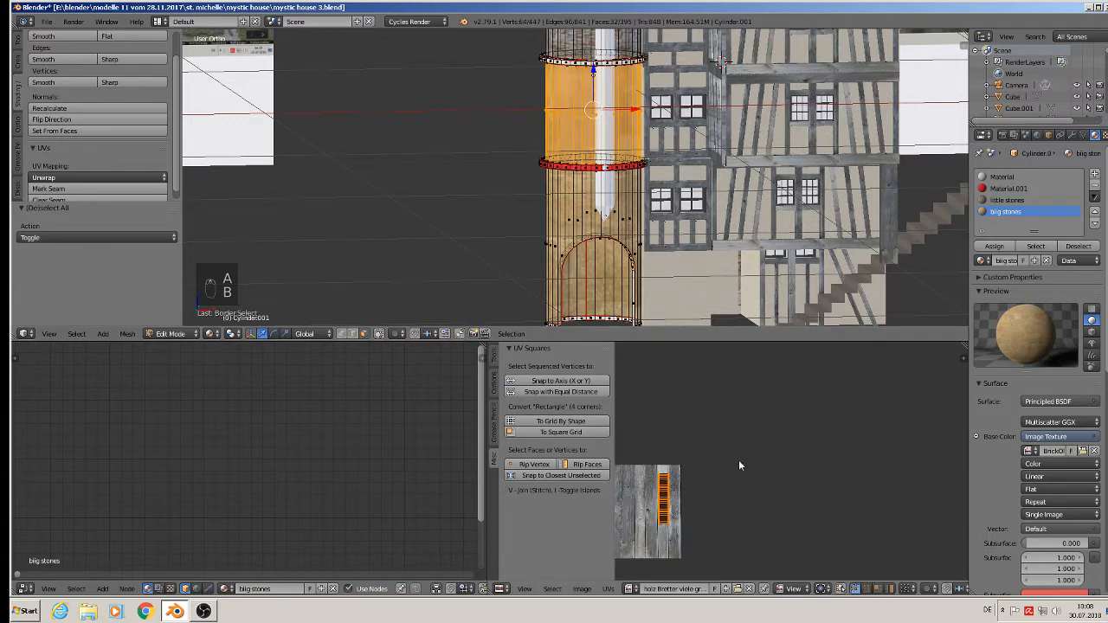
scroll(791, 435, "up", 4)
scroll(641, 306, "up", 3)
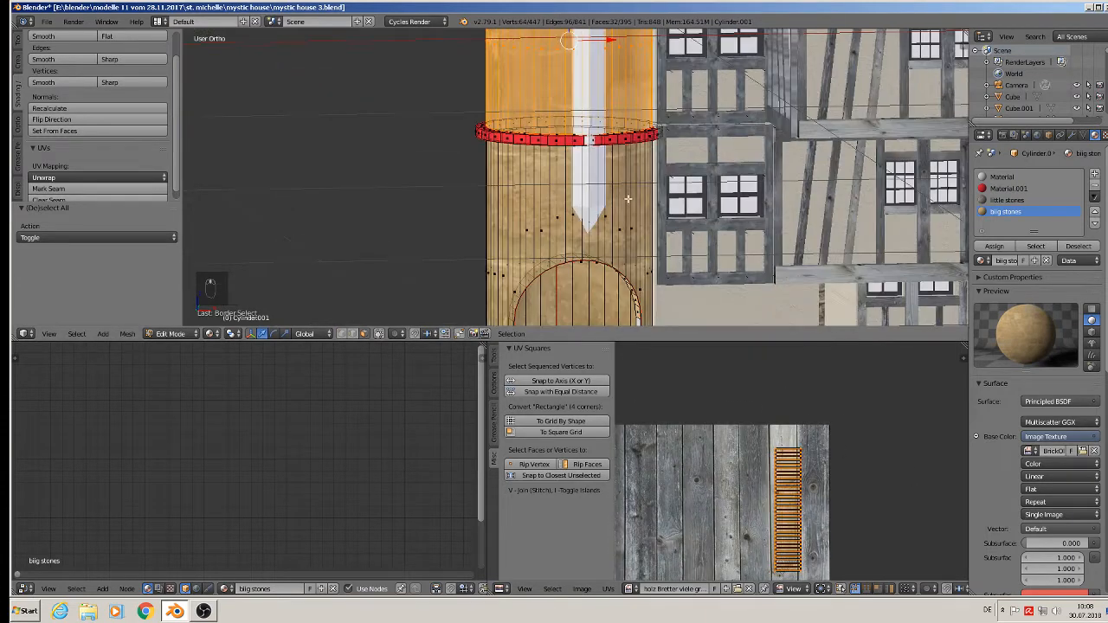
scroll(640, 306, "up", 2)
key("s")
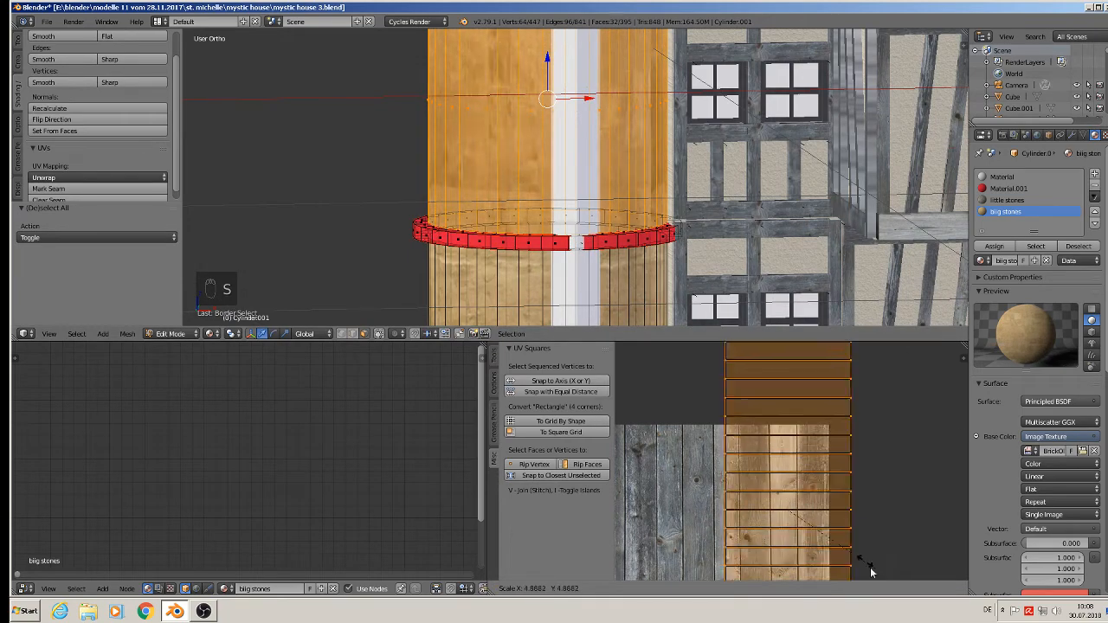
left_click(637, 424)
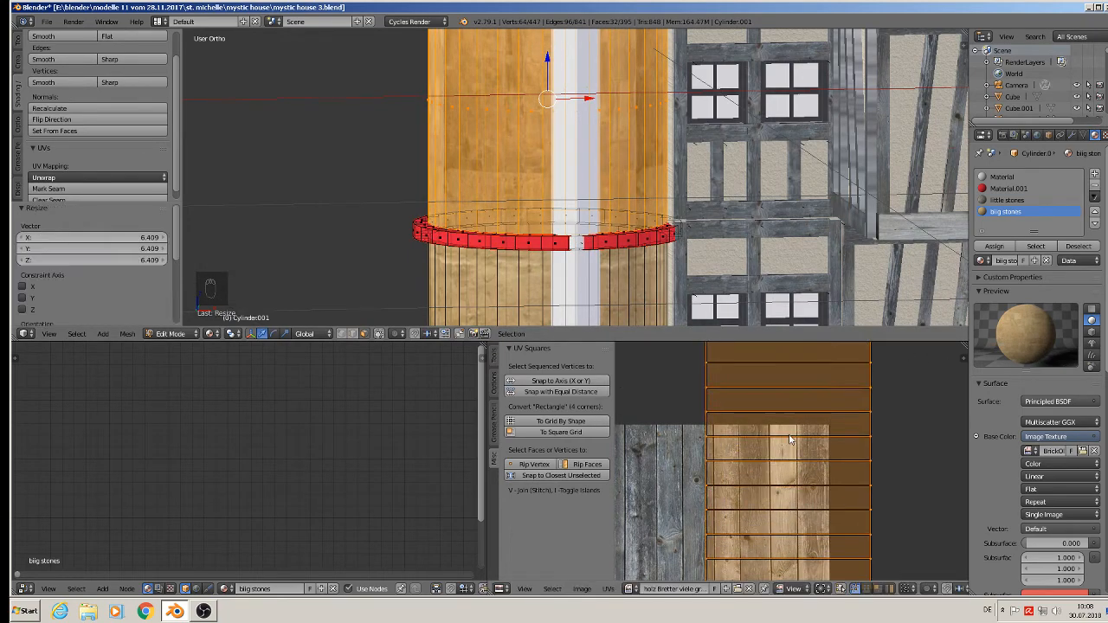
Rotate the UVs of the wall section between the rings by 90° and check the stone direction in Object Mode.
type("r90")
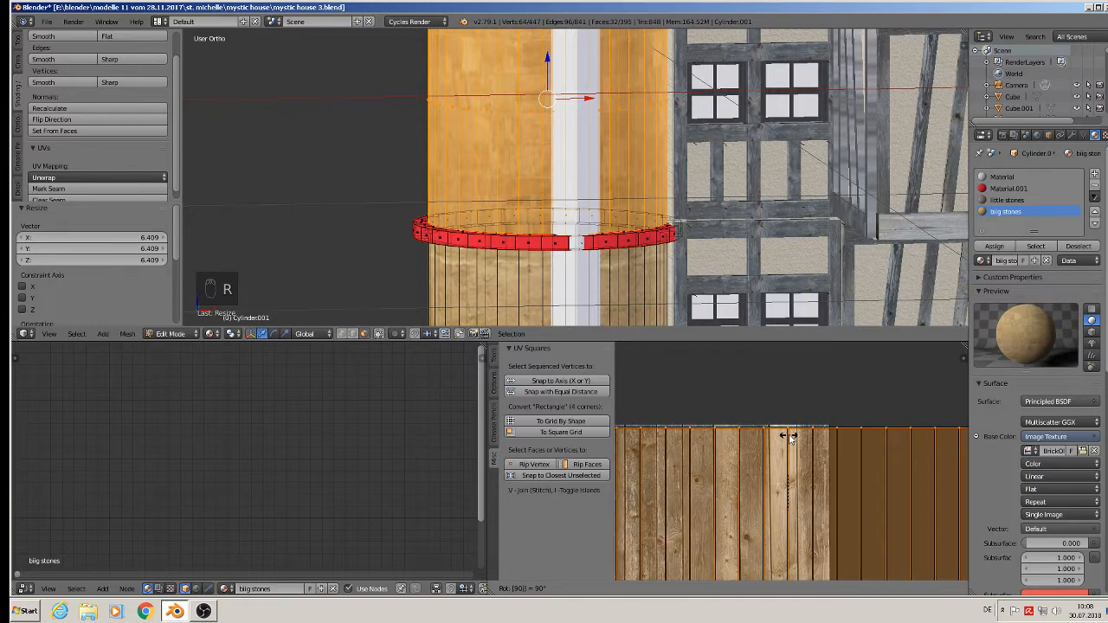
left_click(789, 437)
key("Tab")
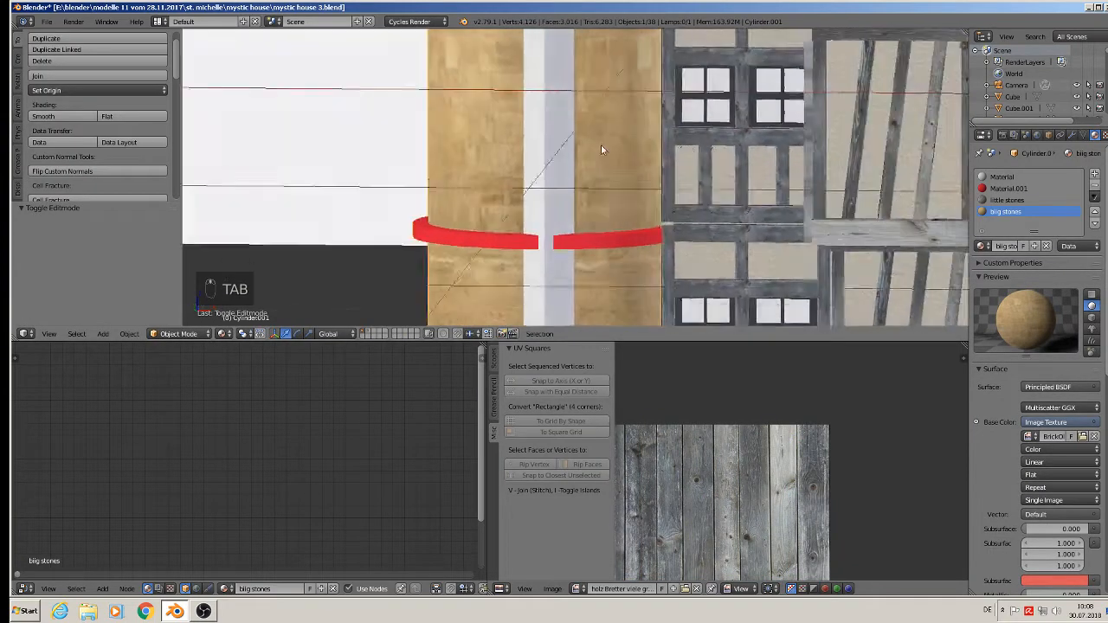
key("Tab")
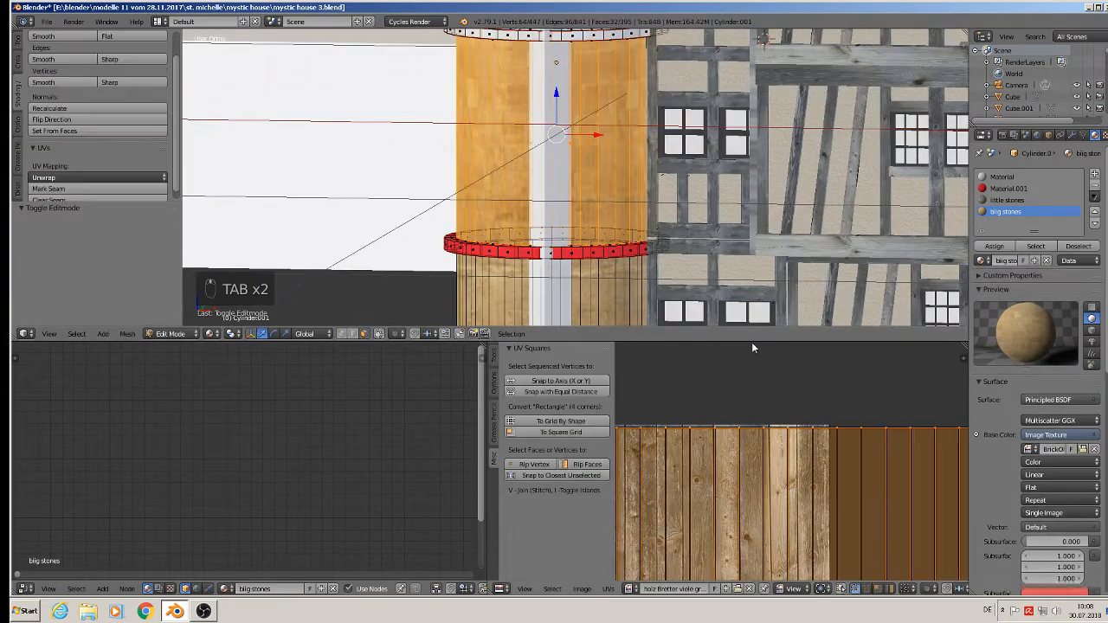
Scale the same wall section's UVs by 1.520 and shift them by X -0.017 and Y -0.103.
key("s")
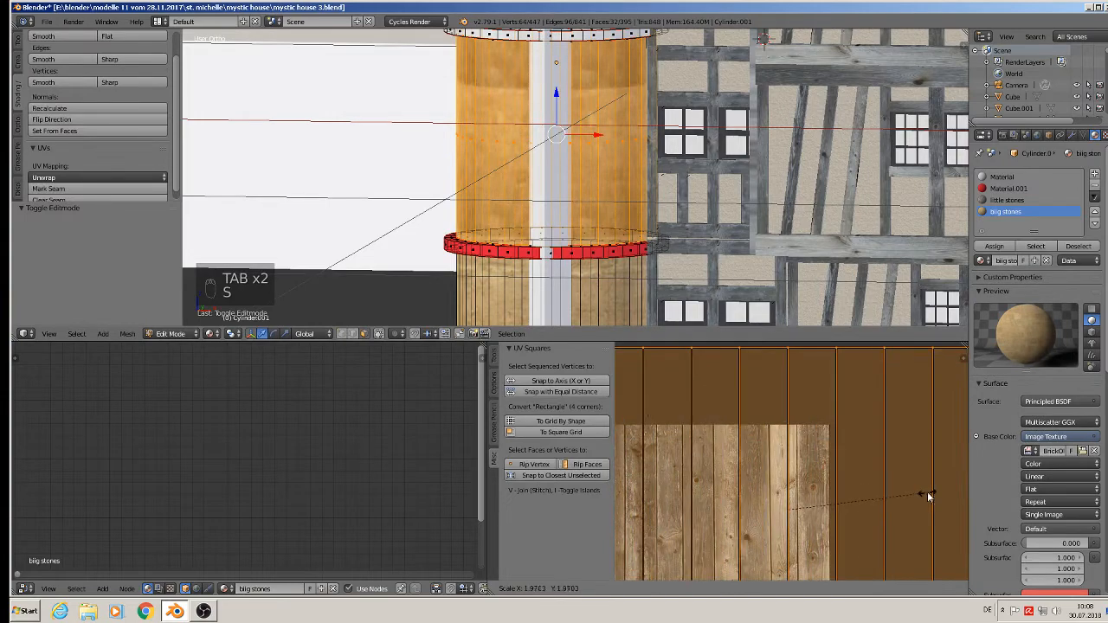
left_click(883, 506)
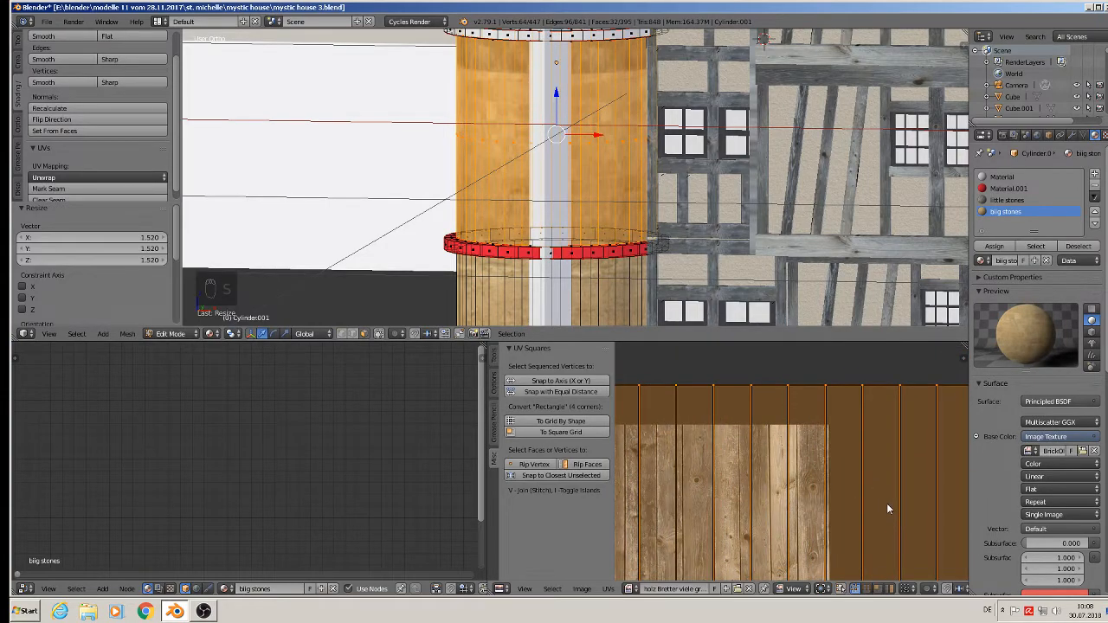
key("g")
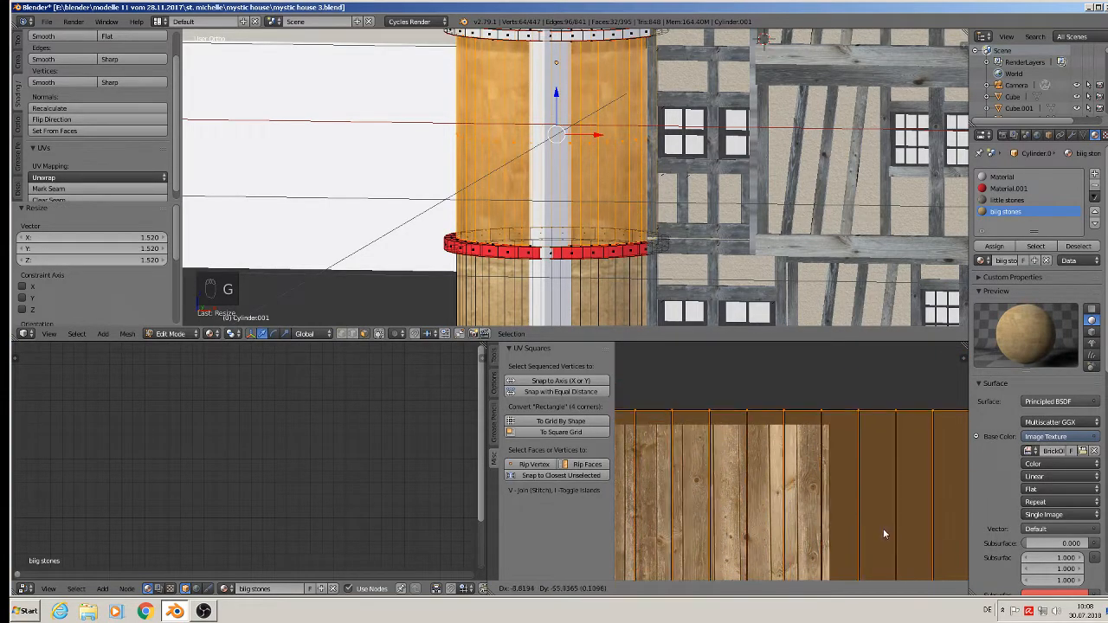
left_click(886, 530)
Scale that section's UVs by about 0.83 and check the stone texture around the tower in Object Mode.
key("s")
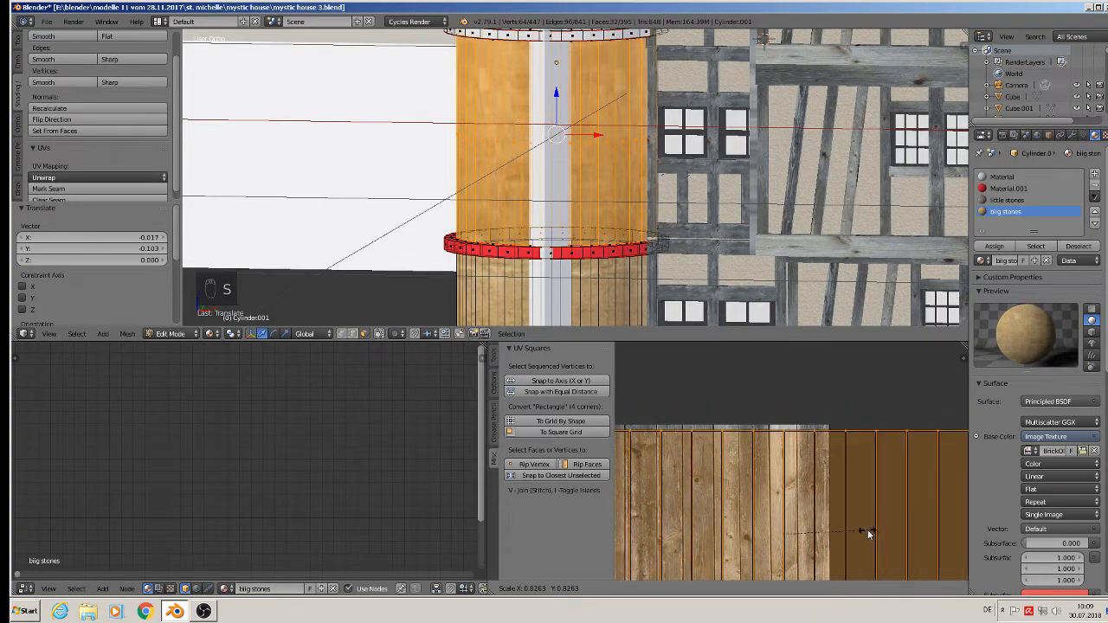
left_click(868, 531)
key("Tab")
middle_click_drag(671, 241, 598, 141)
scroll(668, 257, "down", 2)
scroll(596, 143, "up", 2)
key("Tab")
Select only the tower's lowest wall section, from the red ring down to the arched opening's base.
scroll(607, 170, "down", 3)
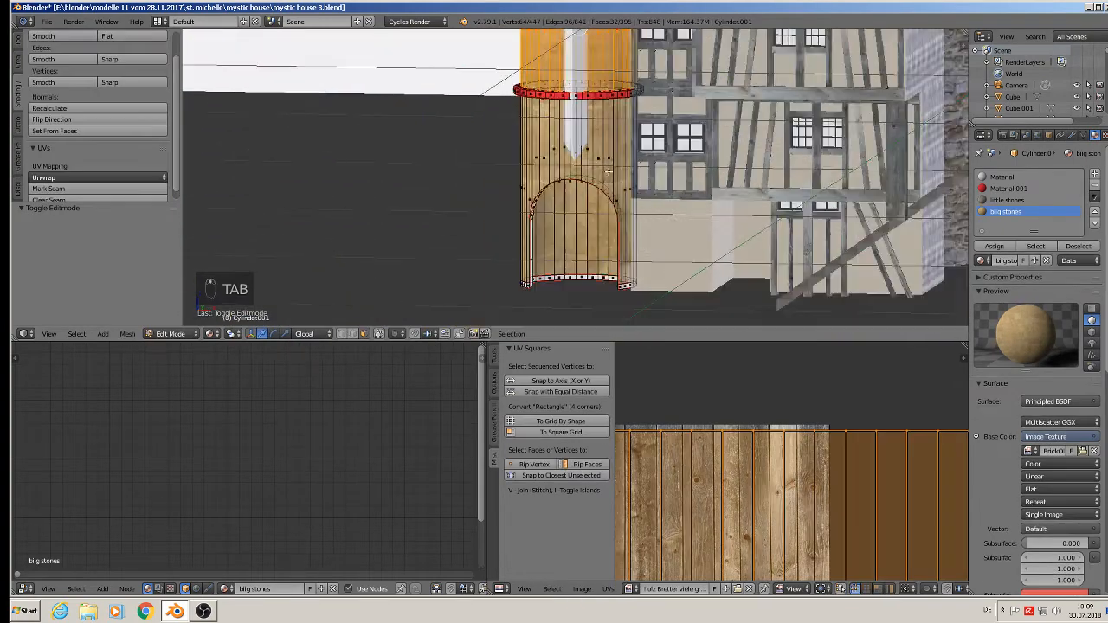
key("a")
key("a")
key("b")
left_click_drag(670, 239, 452, 131)
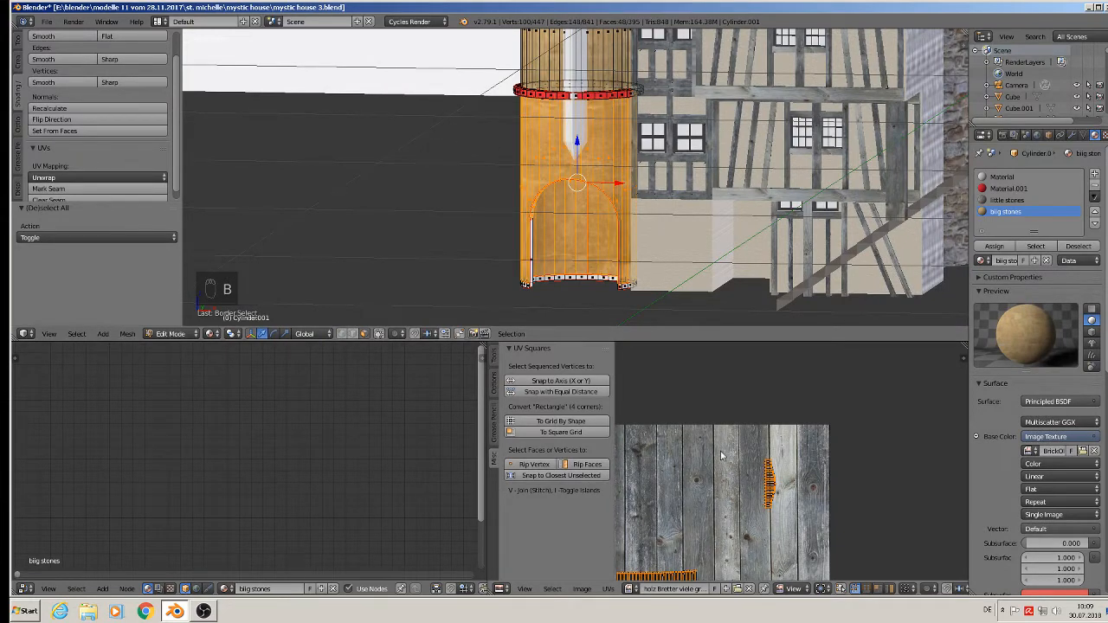
Scale up the UVs of the lowest wall section and compare its stone size with the section above in Object Mode.
key("s")
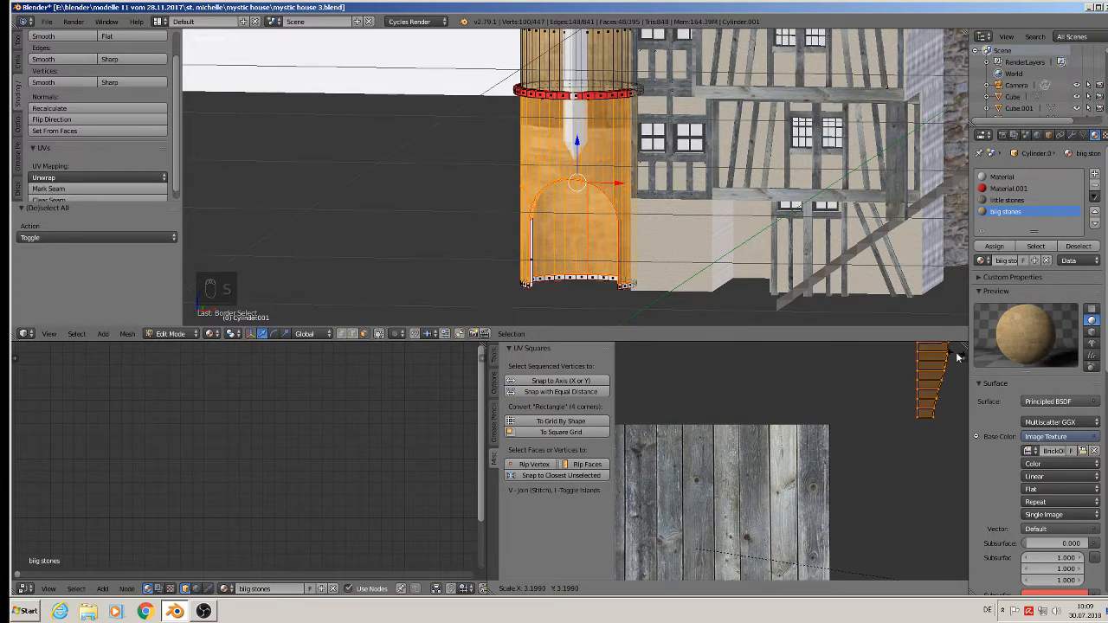
left_click(718, 399)
scroll(601, 183, "up", 4)
key("Tab")
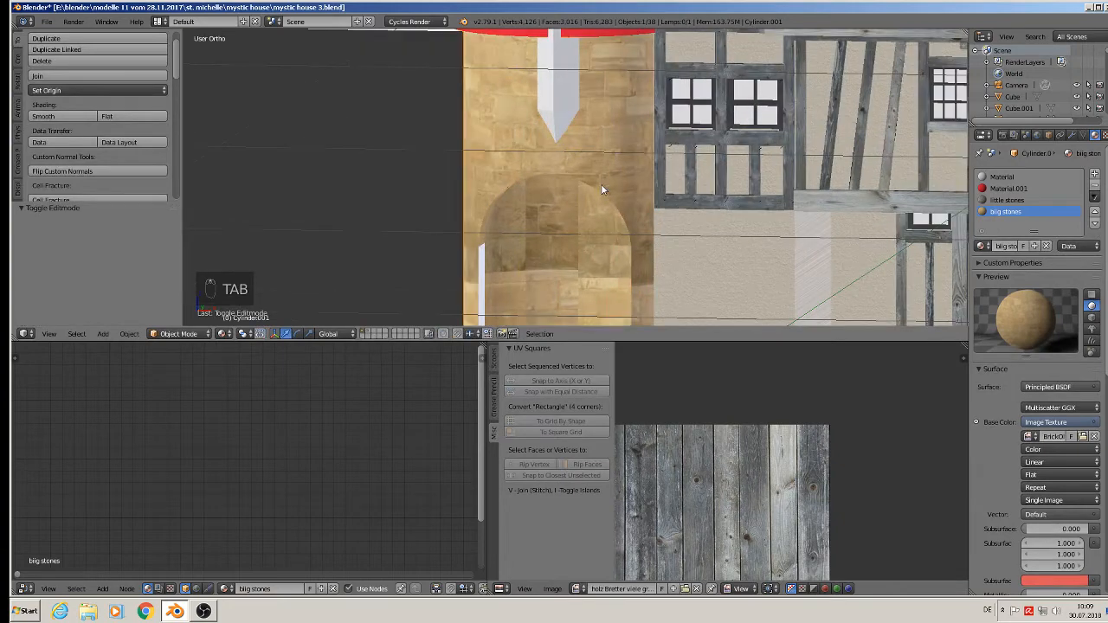
mouse_move(642, 194)
middle_mouse_down()
mouse_move(727, 195)
mouse_move(639, 196)
mouse_move(605, 166)
mouse_move(622, 30)
mouse_move(650, 190)
middle_mouse_up()
scroll(665, 196, "up", 3)
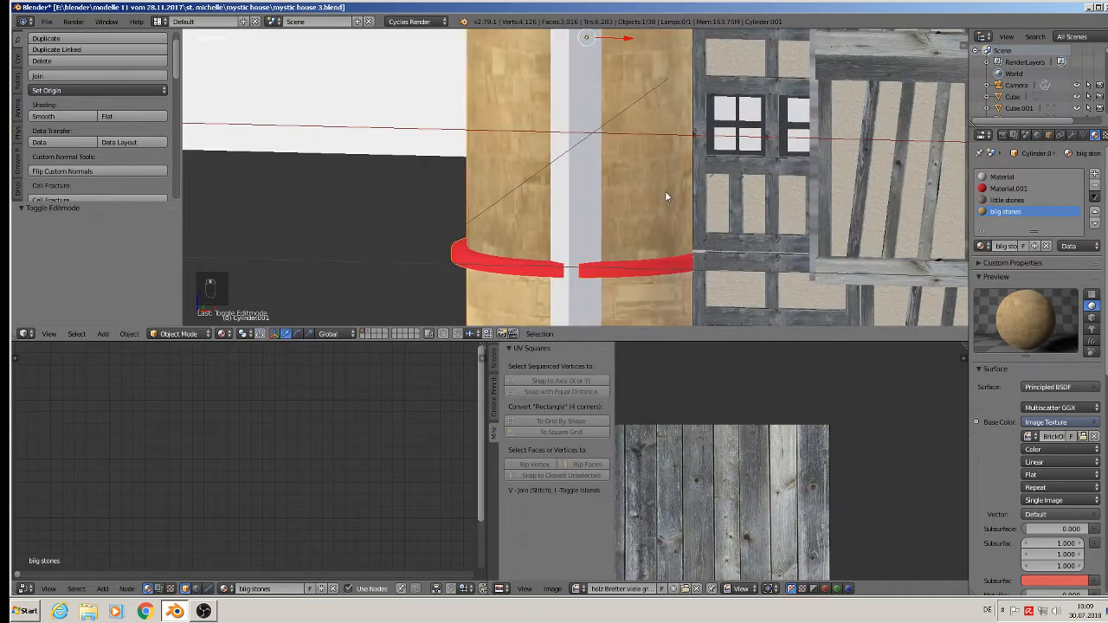
scroll(665, 196, "down", 6)
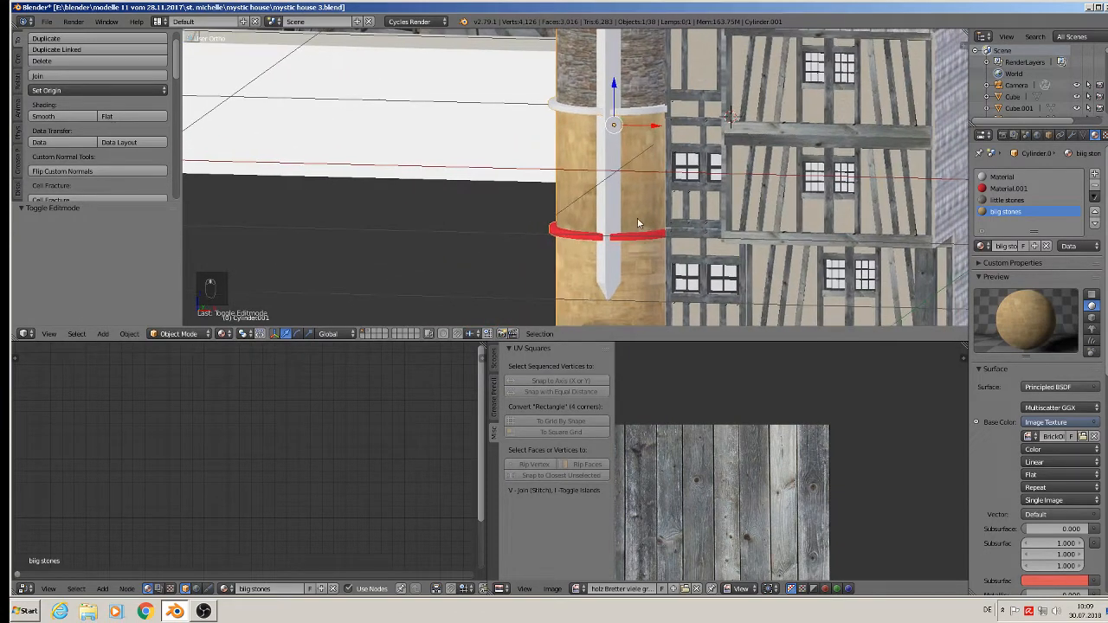
middle_click_drag(637, 222, 530, 196)
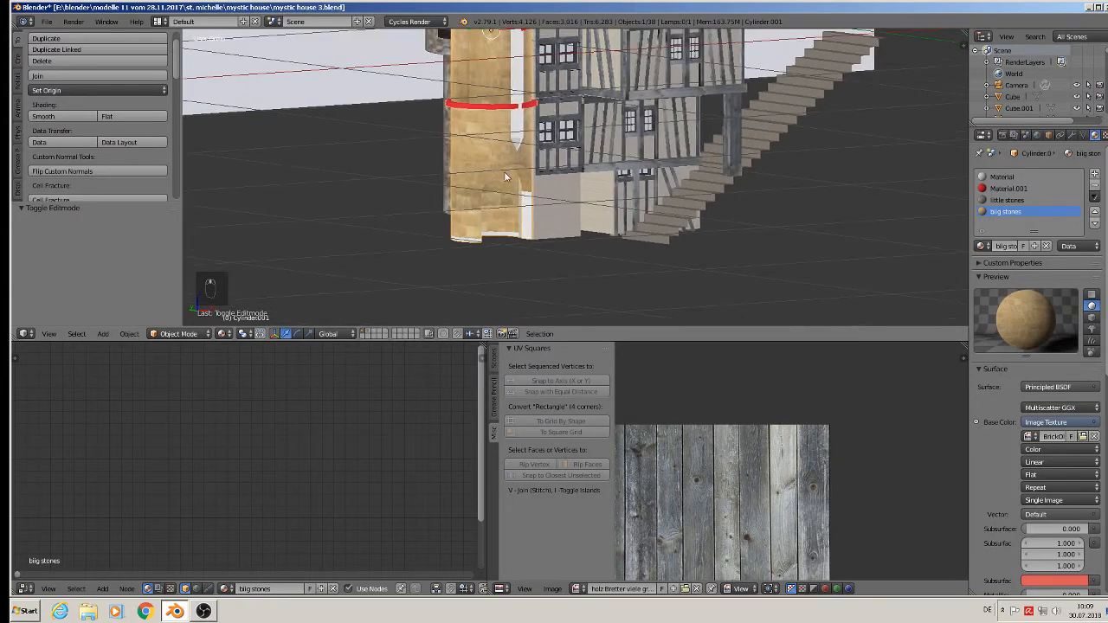
Shift the lowest section's UVs by X -0.009 and Y 0.264 and check the arch area in Object Mode.
key("Tab")
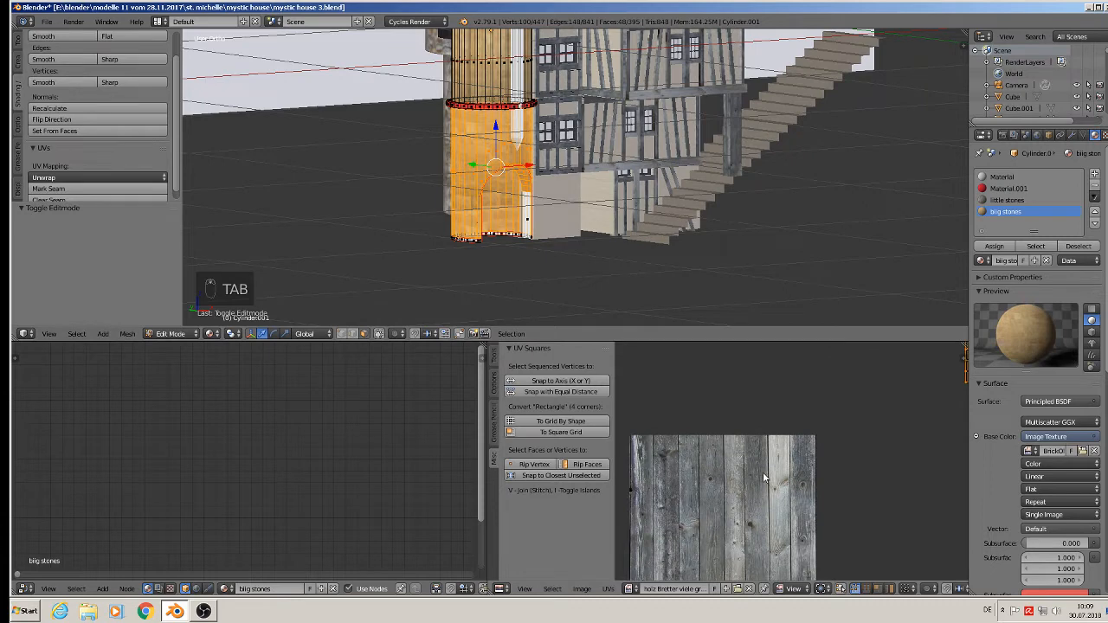
key("g")
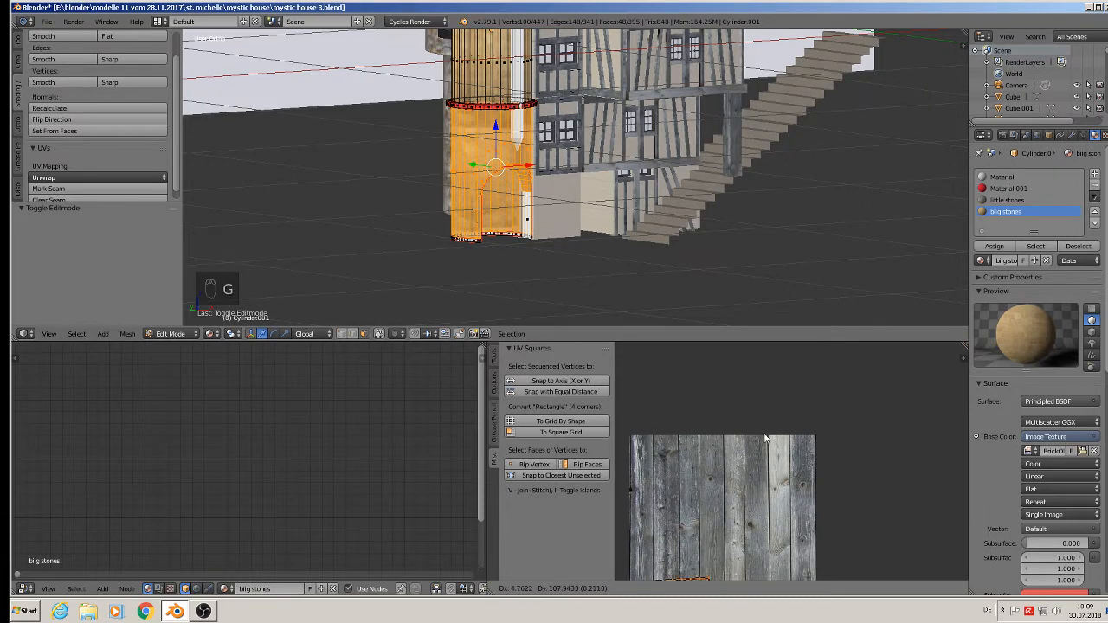
left_click(760, 423)
key("Tab")
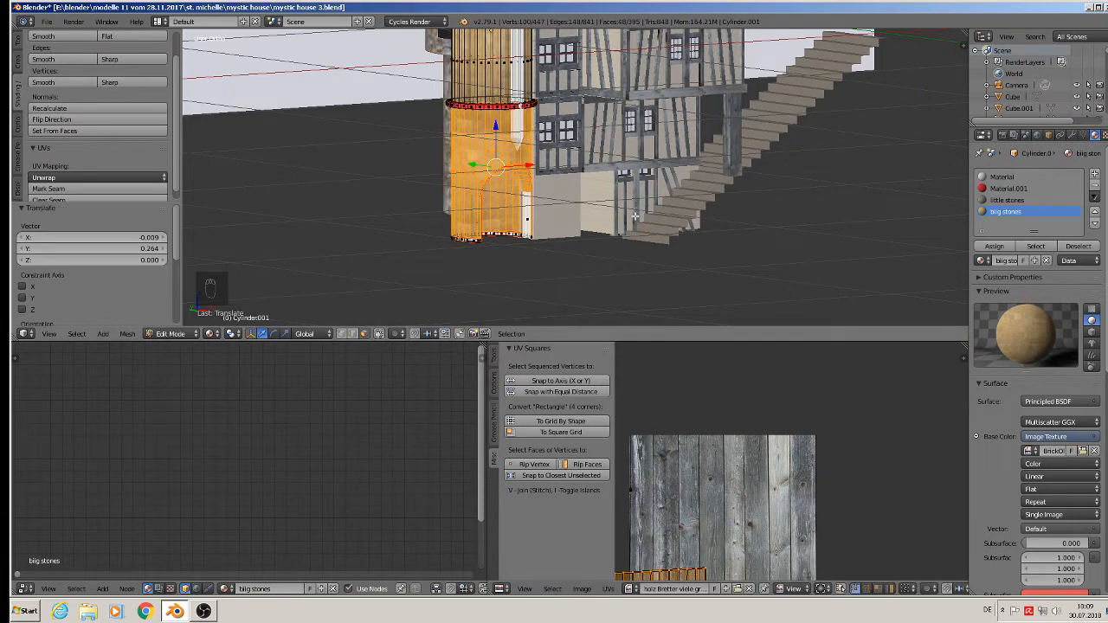
middle_click_drag(656, 217, 557, 249)
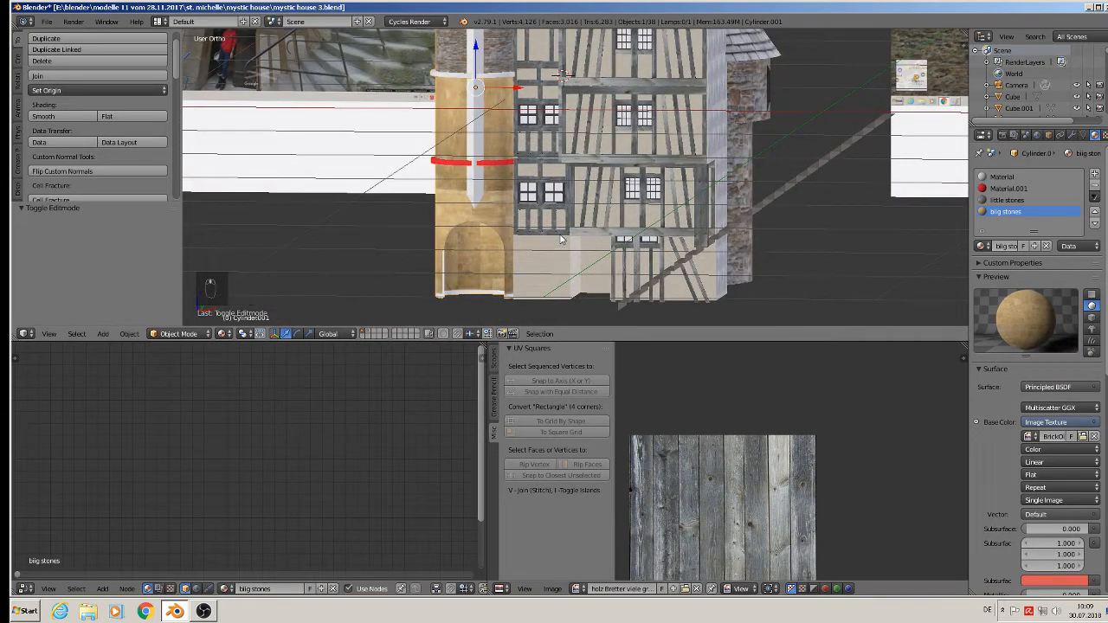
Deselect the tower and examine its stone textures above and below the red ring, close up and with the whole house.
key("a")
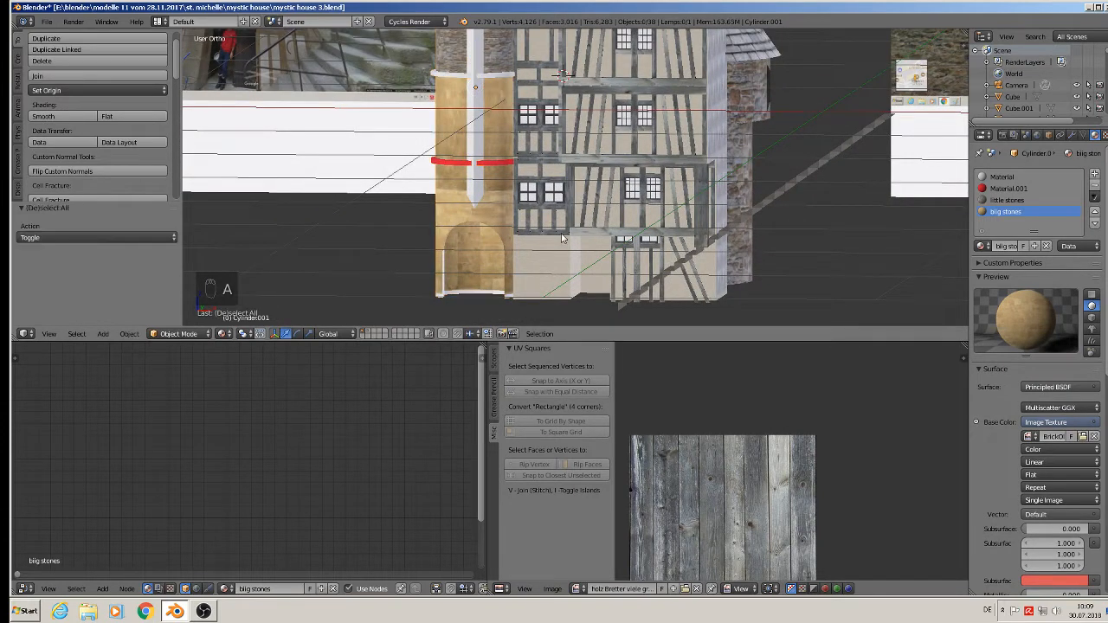
key("Tab")
key("Tab")
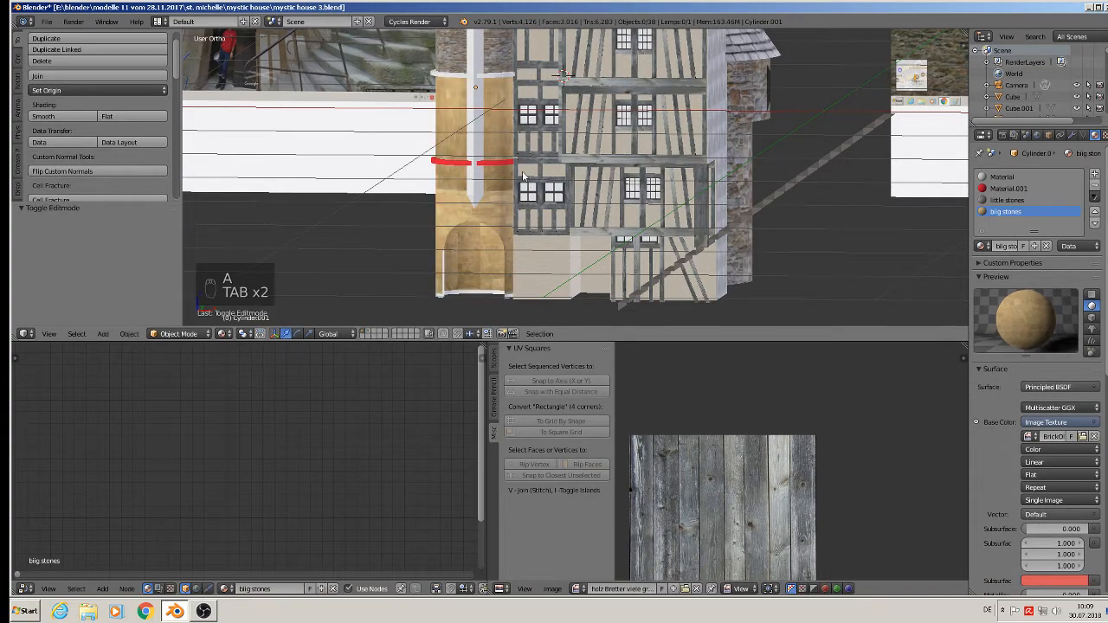
scroll(495, 123, "up", 5)
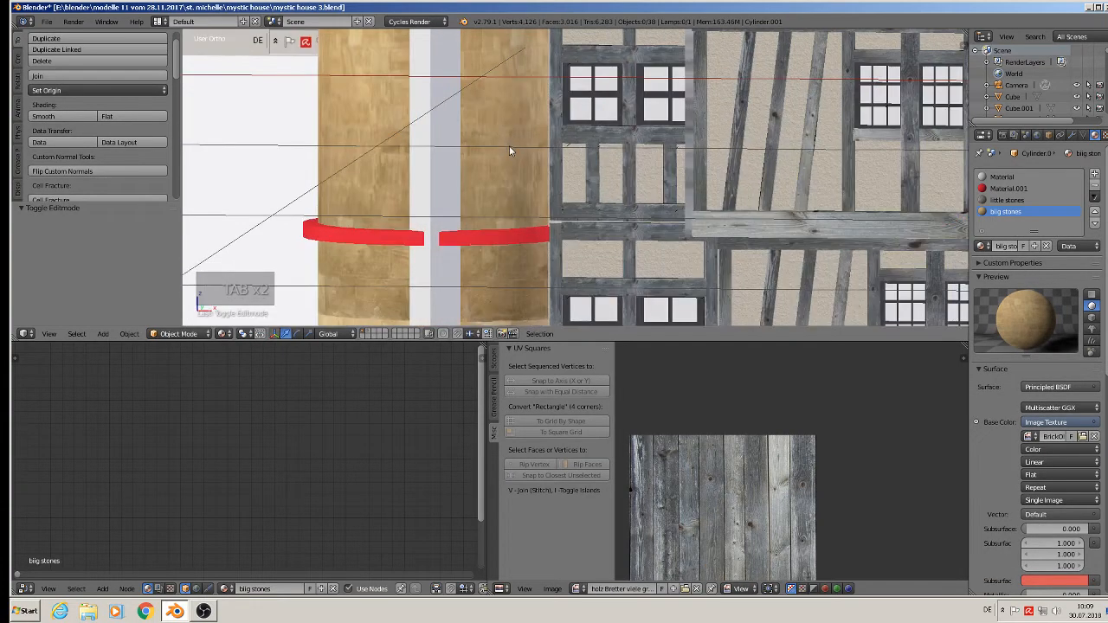
scroll(509, 145, "down", 4)
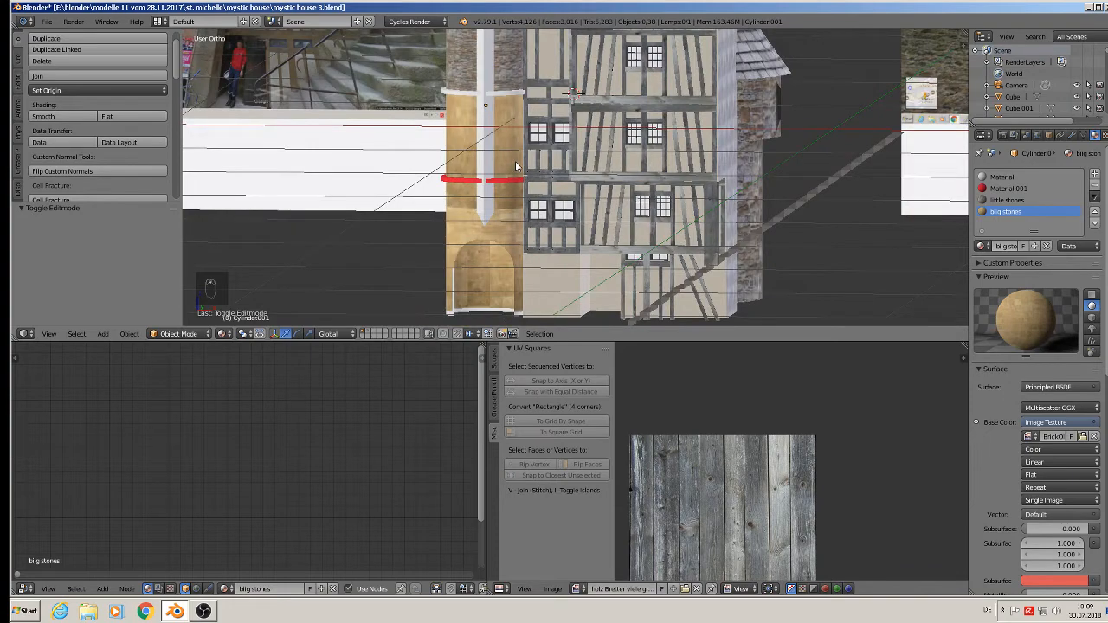
key("Tab")
key("Tab")
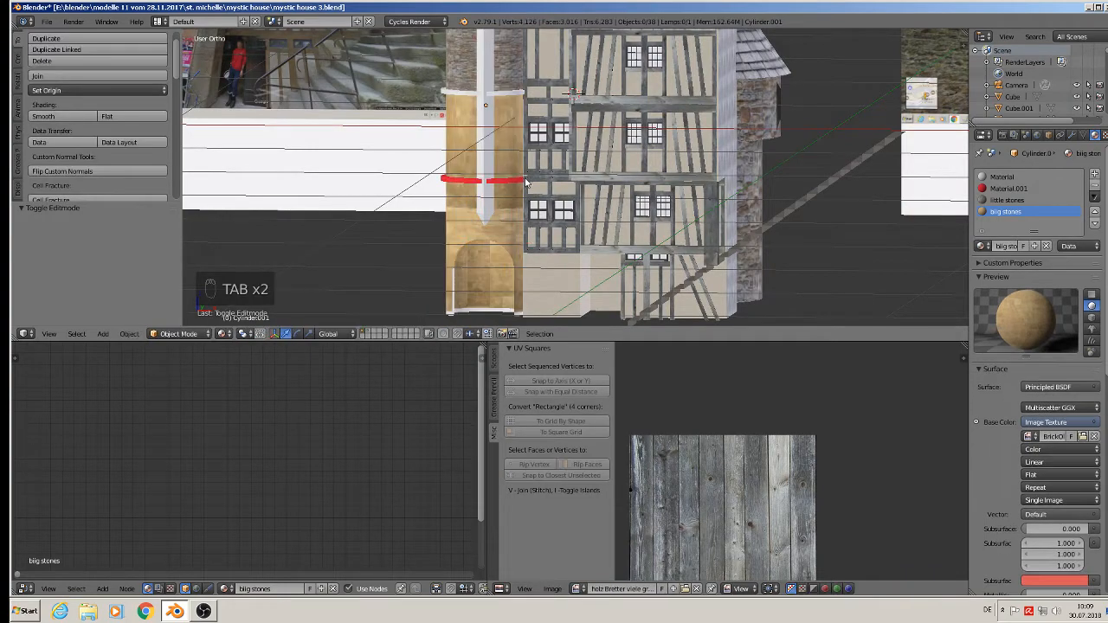
key("a")
key("a")
key("a")
middle_click_drag(514, 197, 556, 226)
scroll(560, 225, "down", 2)
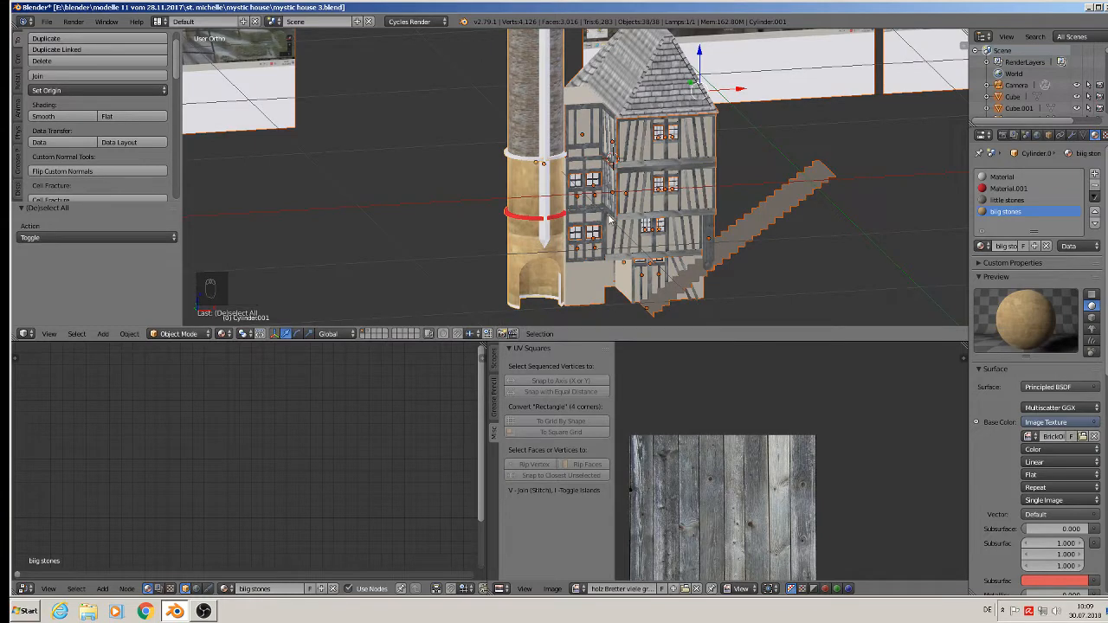
key("Tab")
key("Tab")
Select the half-timbered house body and open its mesh for editing around the plaster wall beside the tower arch.
right_click(588, 288)
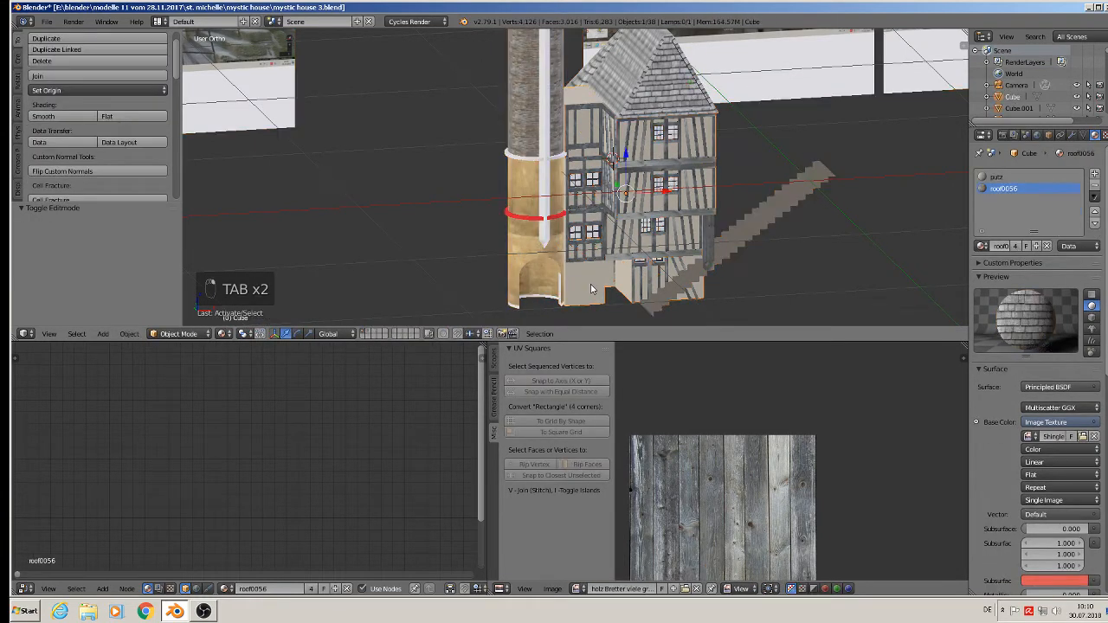
scroll(592, 285, "up", 5)
key("Tab")
middle_click_drag(593, 285, 567, 174, "shift")
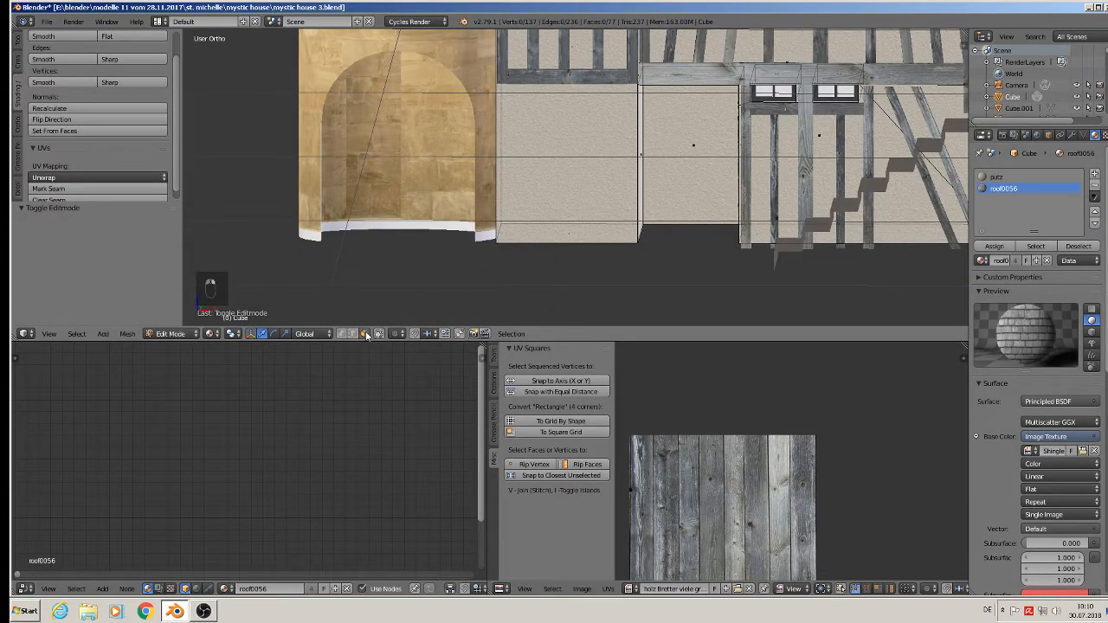
scroll(573, 201, "down", 1)
middle_click_drag(589, 200, 604, 219)
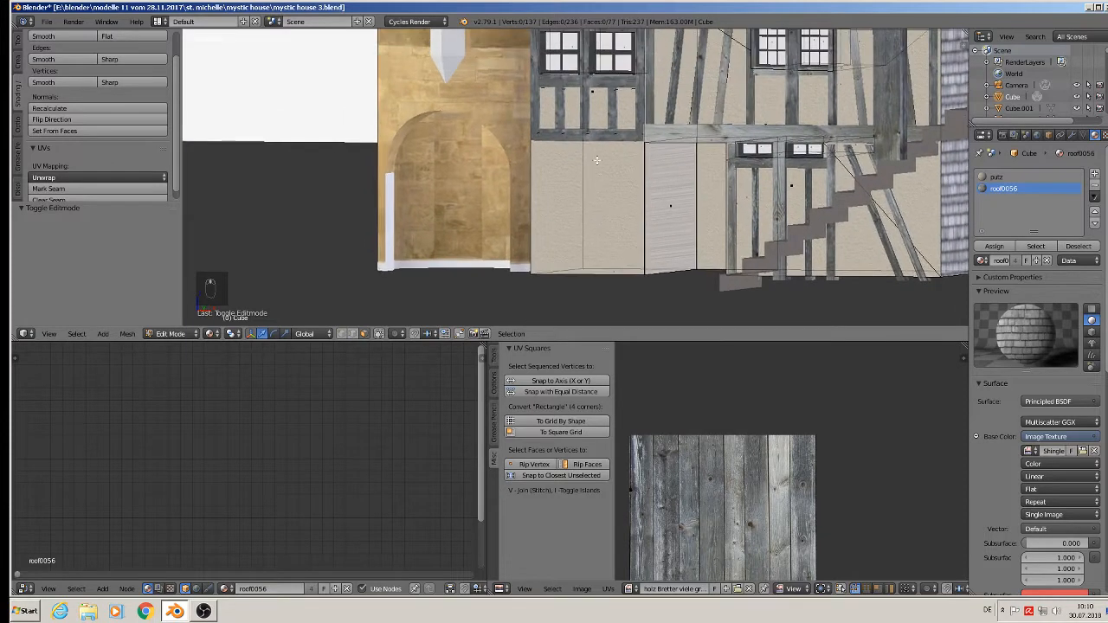
Knife a horizontal edge across the front wall beside the tower, along the lower edge of the timber frame.
key("ctrl+r")
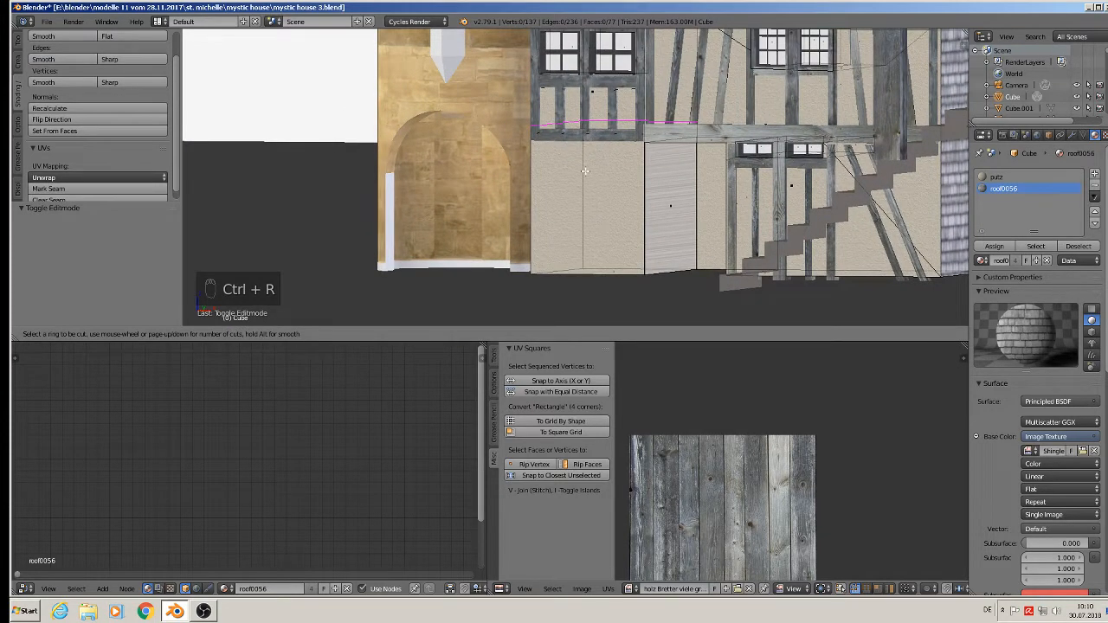
right_click(585, 171)
mouse_move(584, 174)
middle_mouse_down()
mouse_move(616, 176)
mouse_move(626, 216)
mouse_move(580, 174)
middle_mouse_up()
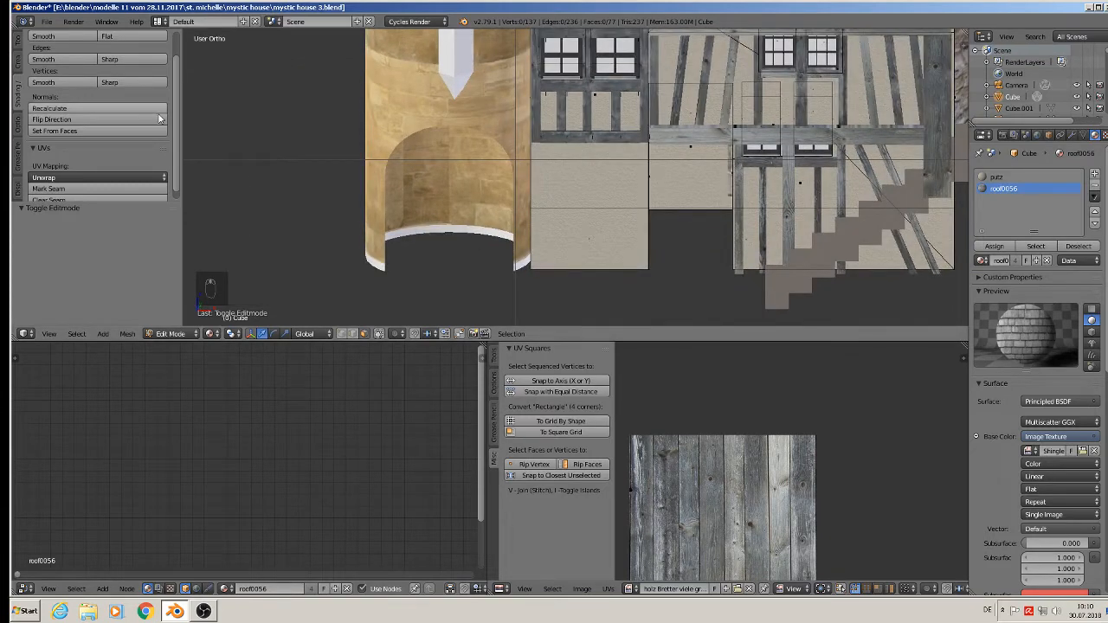
left_click(378, 335)
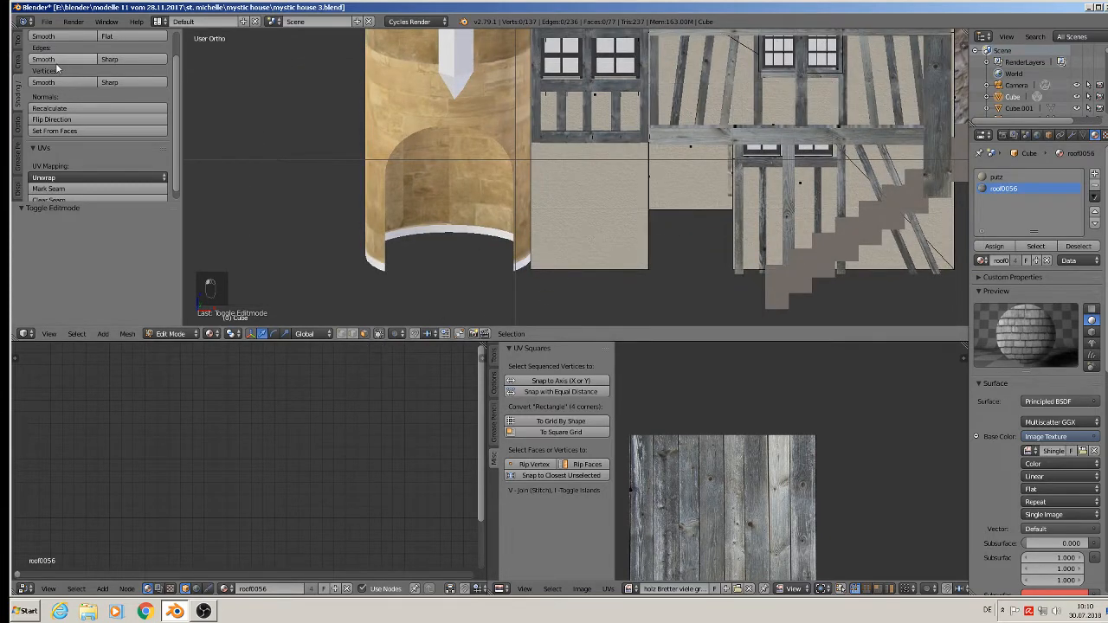
scroll(56, 66, "up", 2)
left_click(16, 40)
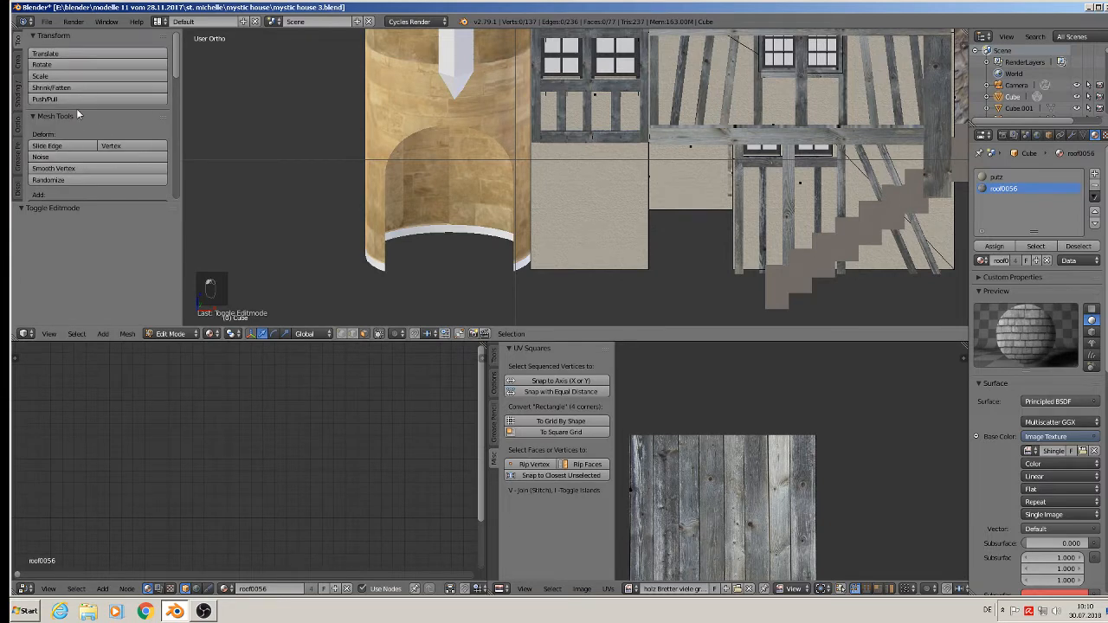
scroll(76, 116, "down", 5)
left_click(40, 160)
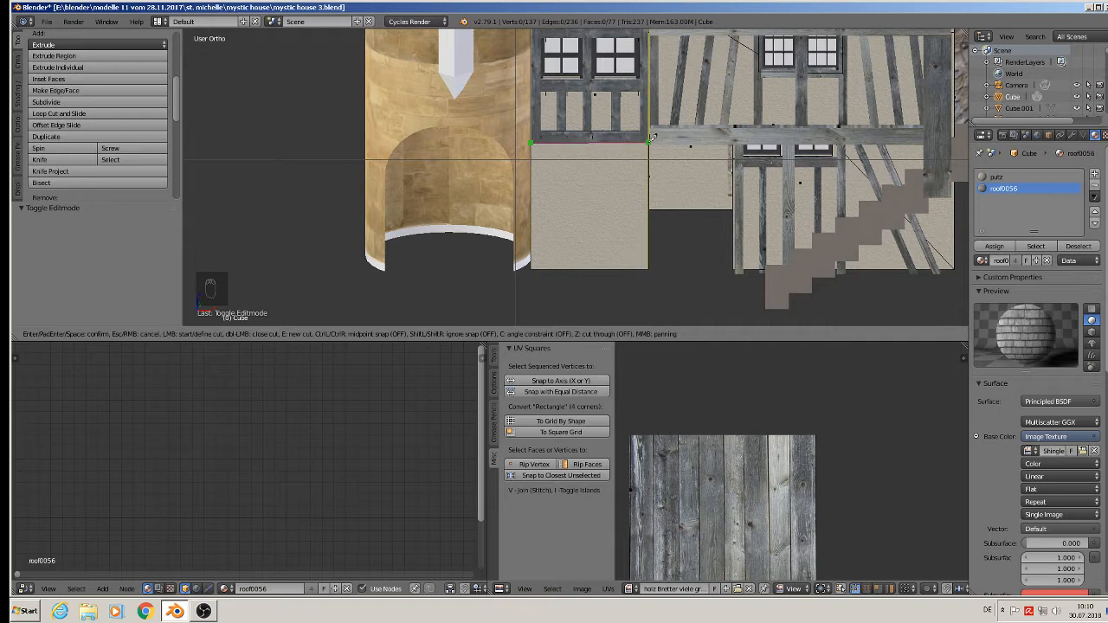
left_click(649, 142)
key("Return")
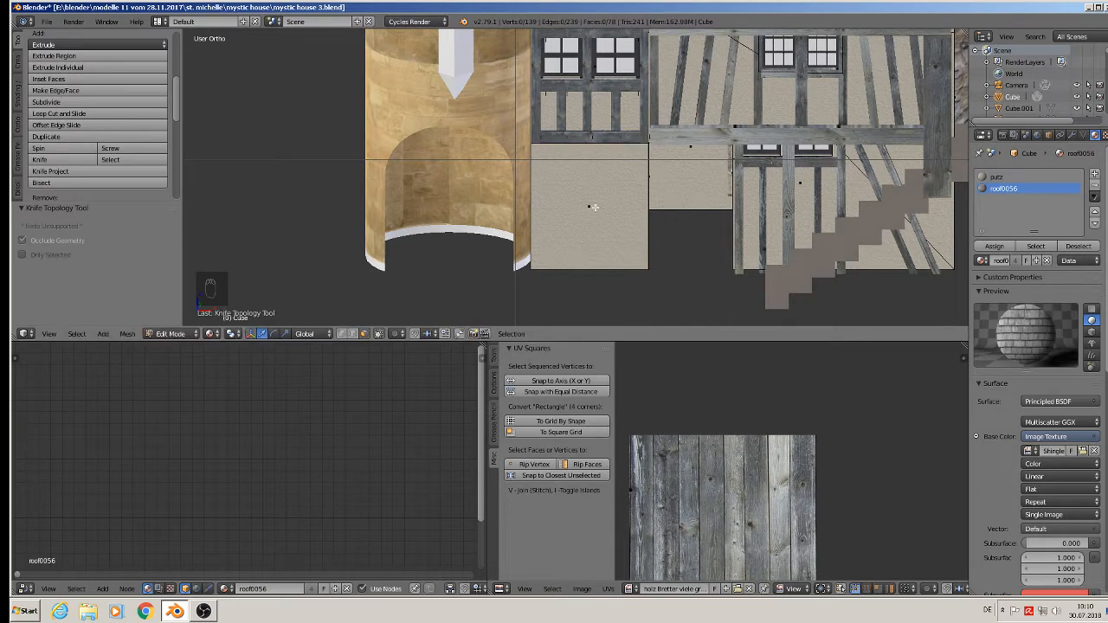
Select the plaster face below the cut and assign it the existing "biig stones" material in a new material slot.
right_click(593, 207)
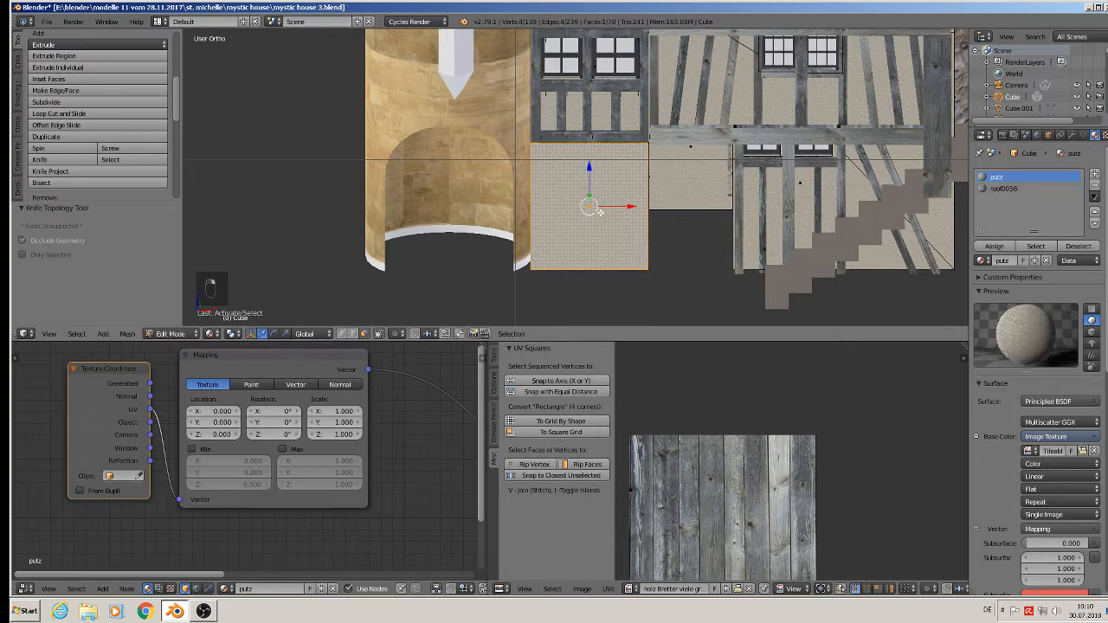
left_click(1094, 176)
left_click(981, 261)
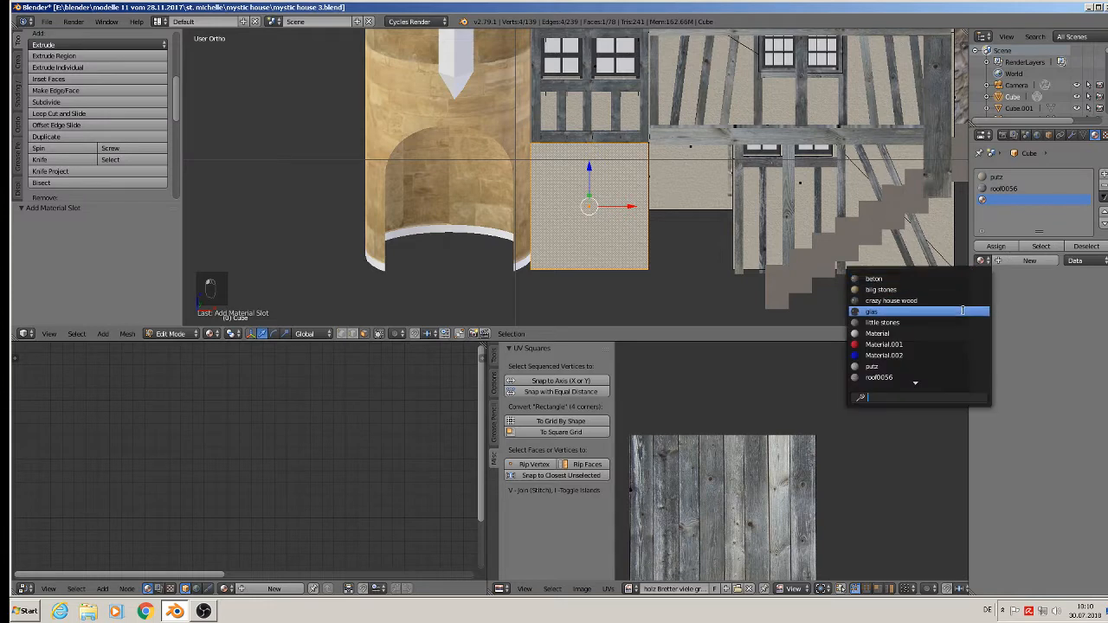
scroll(962, 346, "down", 15)
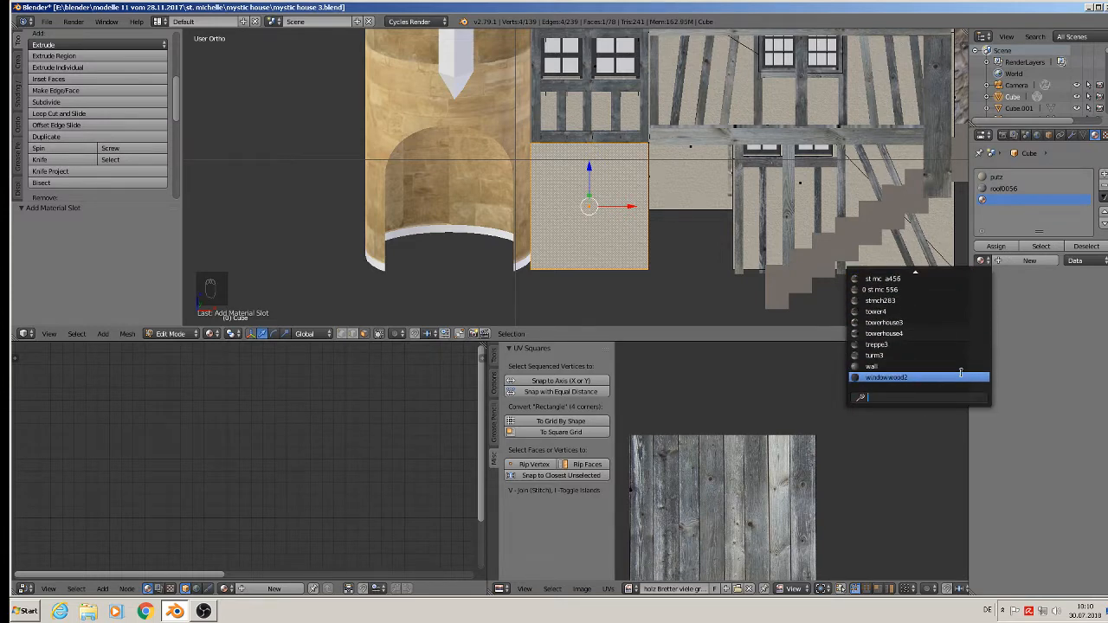
scroll(960, 371, "up", 6)
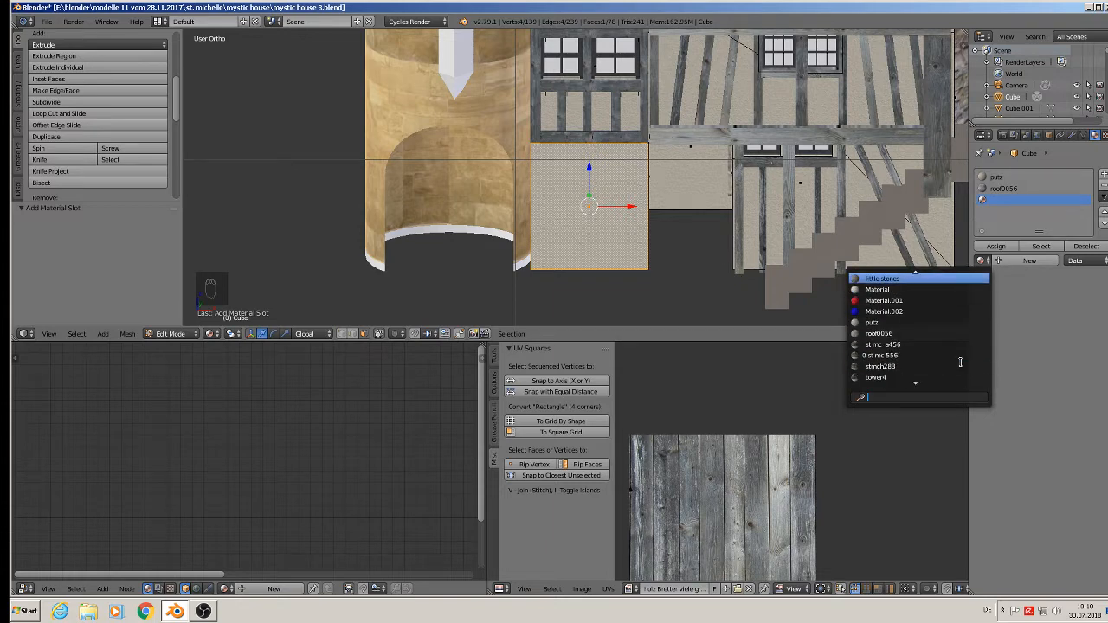
scroll(960, 362, "up", 2)
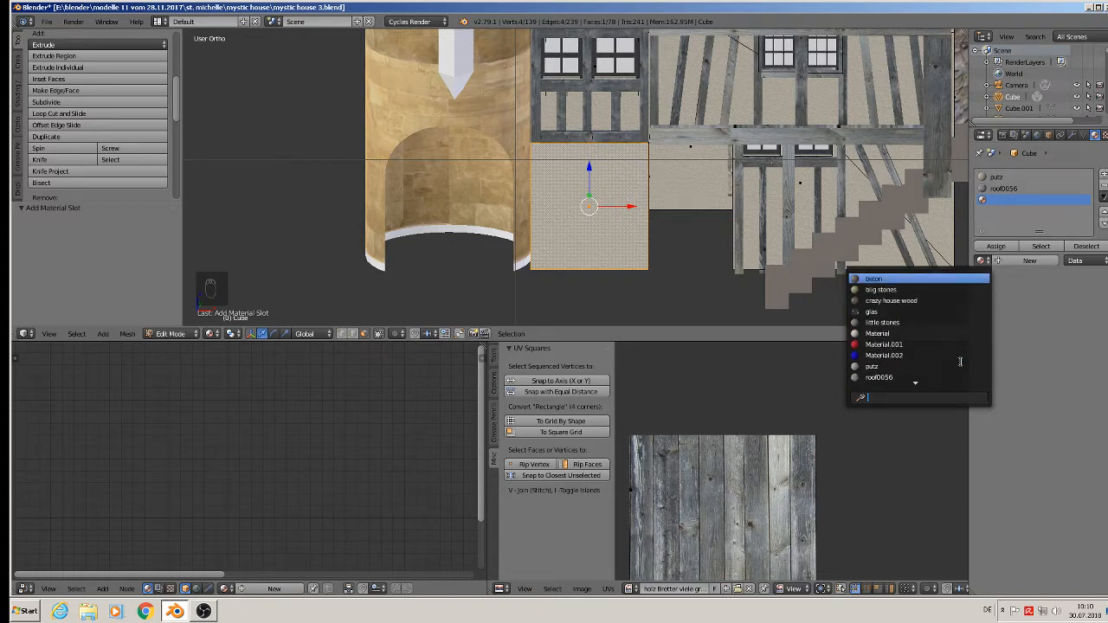
left_click(939, 289)
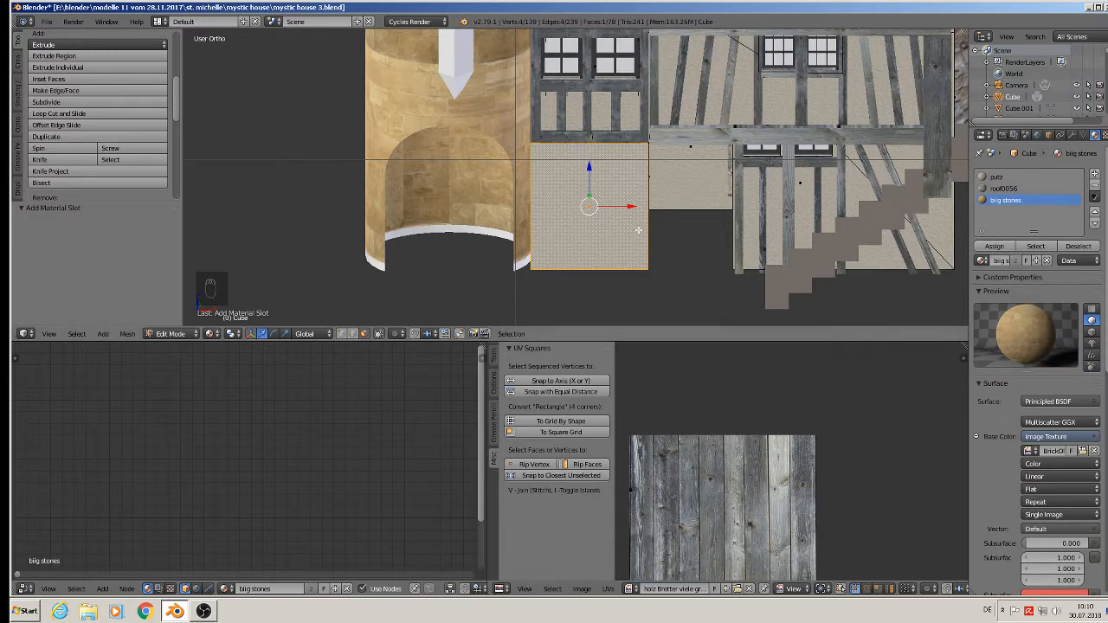
left_click(994, 248)
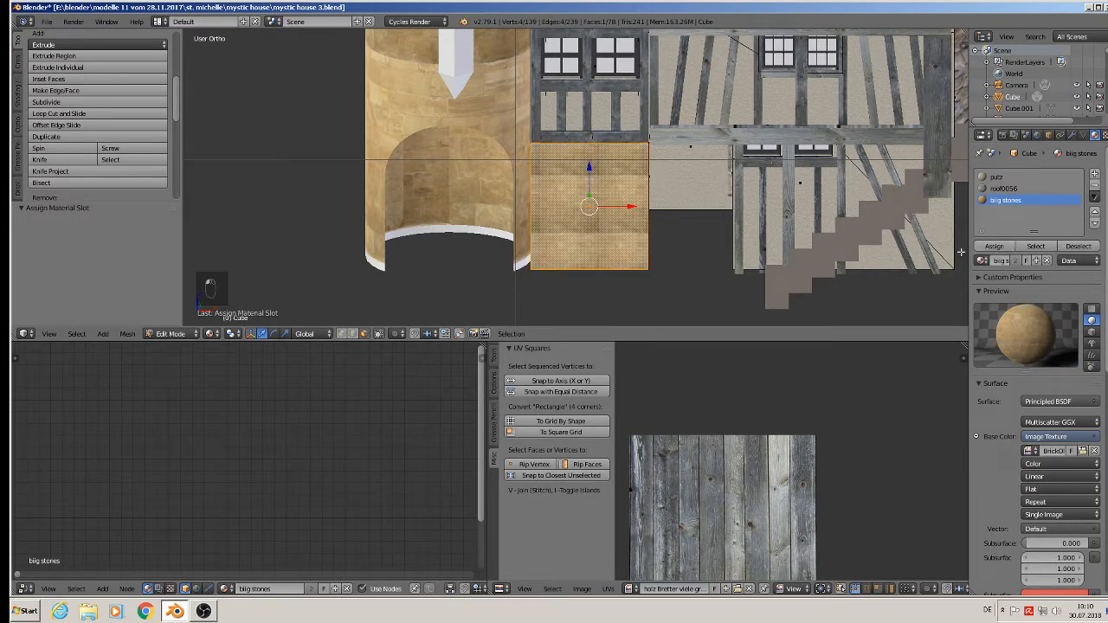
scroll(582, 212, "up", 2)
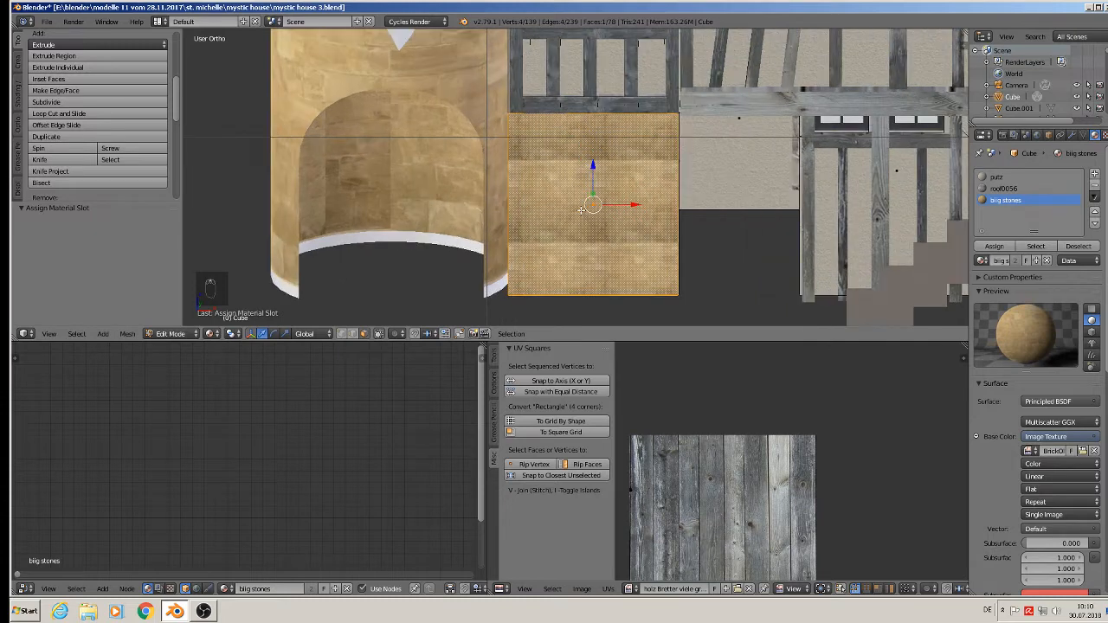
scroll(767, 473, "down", 4)
scroll(753, 485, "up", 2)
scroll(750, 482, "down", 4)
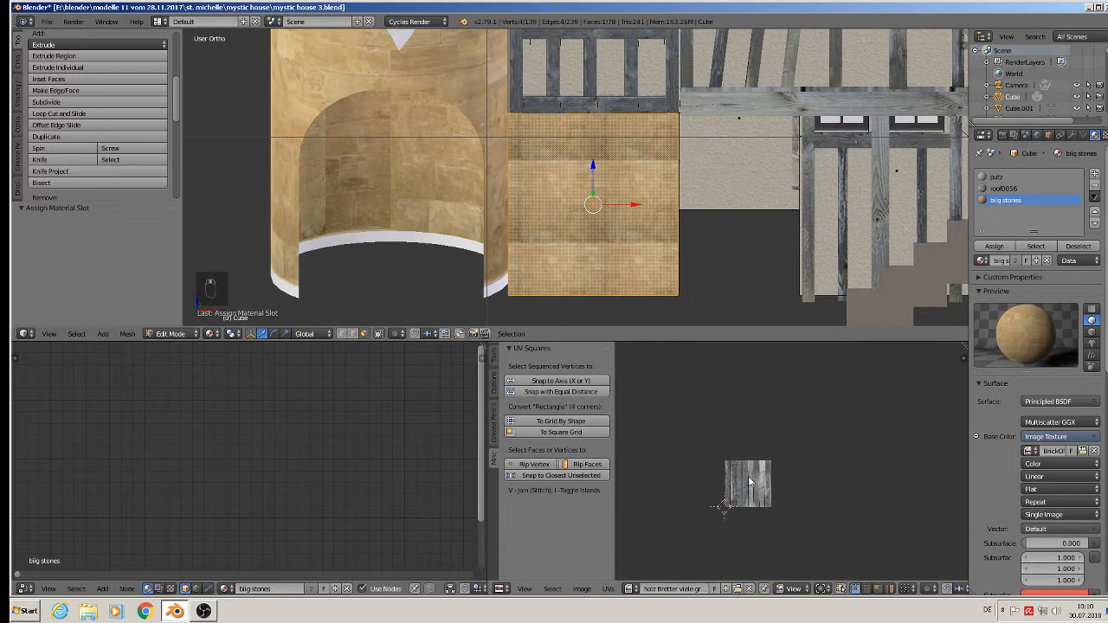
Scale the selected wall face's UVs by about 0.502 and move them onto the image, about 2.906 in X and 4 in Y.
scroll(750, 482, "up", 8)
key("s")
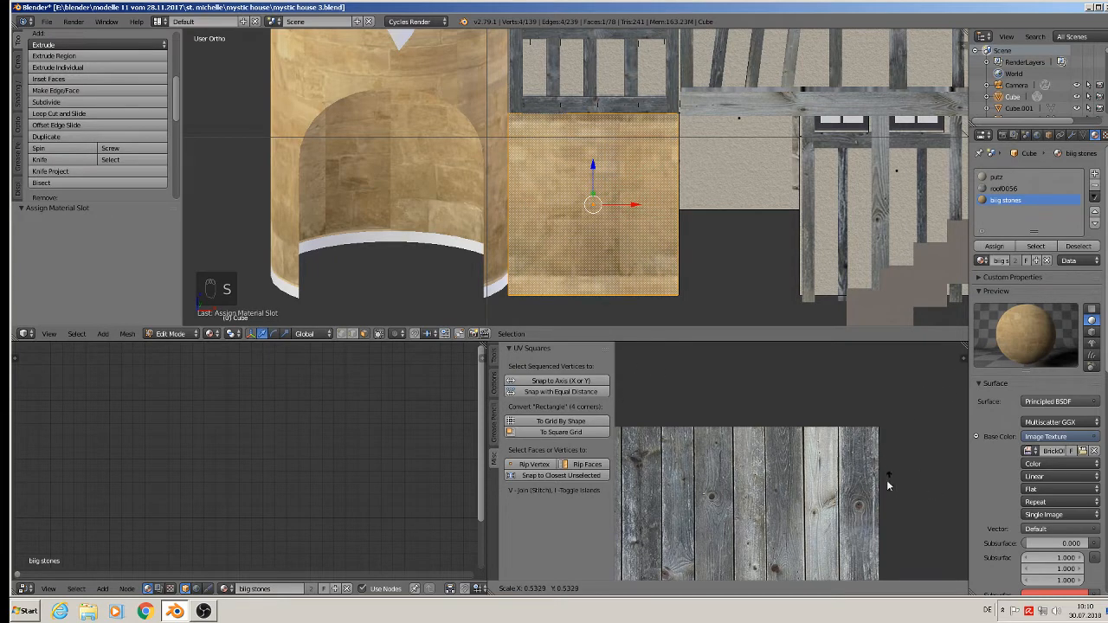
left_click(698, 576)
scroll(792, 290, "down", 4)
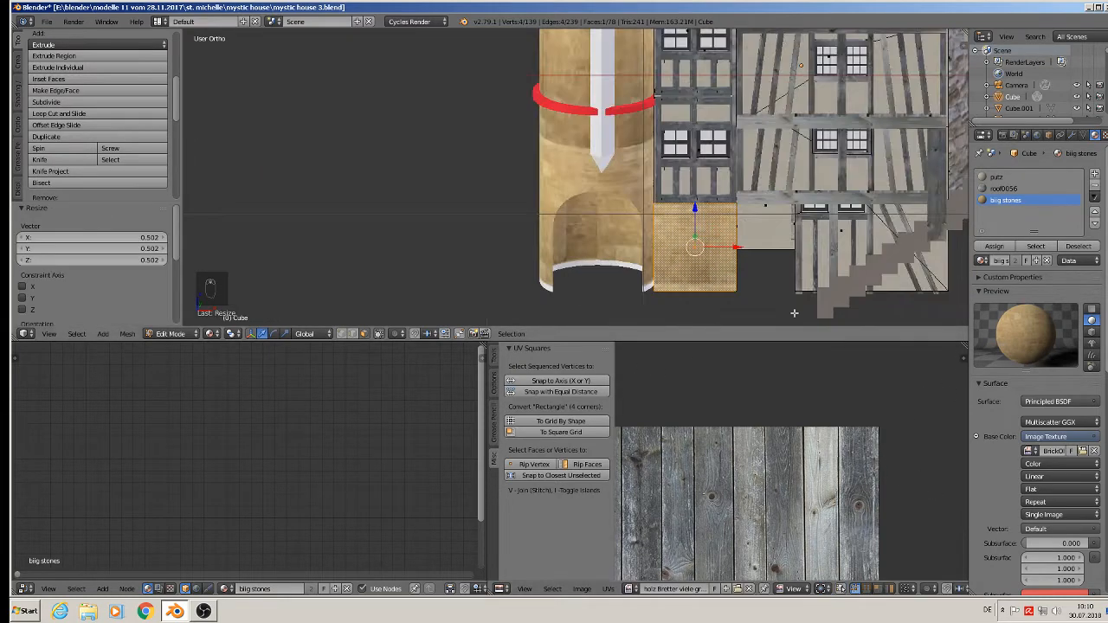
scroll(771, 468, "down", 5)
scroll(770, 477, "down", 9)
middle_click_drag(746, 523, 738, 474)
scroll(730, 490, "up", 2)
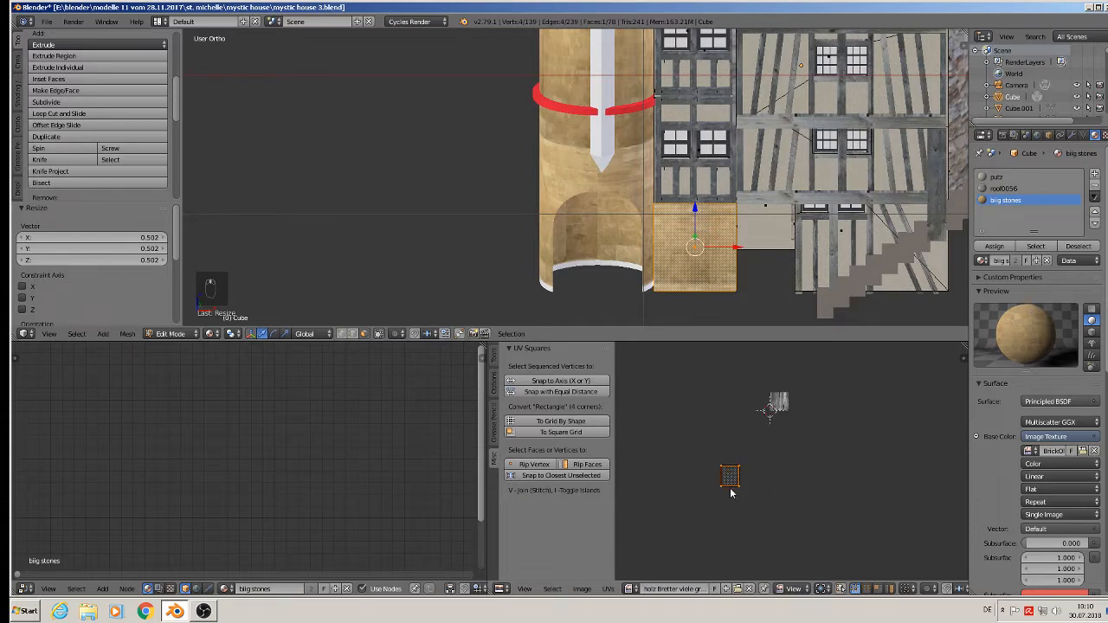
key("g")
left_click(784, 402)
Scale the wall face's UVs further by about 0.661 and leave the house body's mesh editing.
scroll(730, 255, "up", 5)
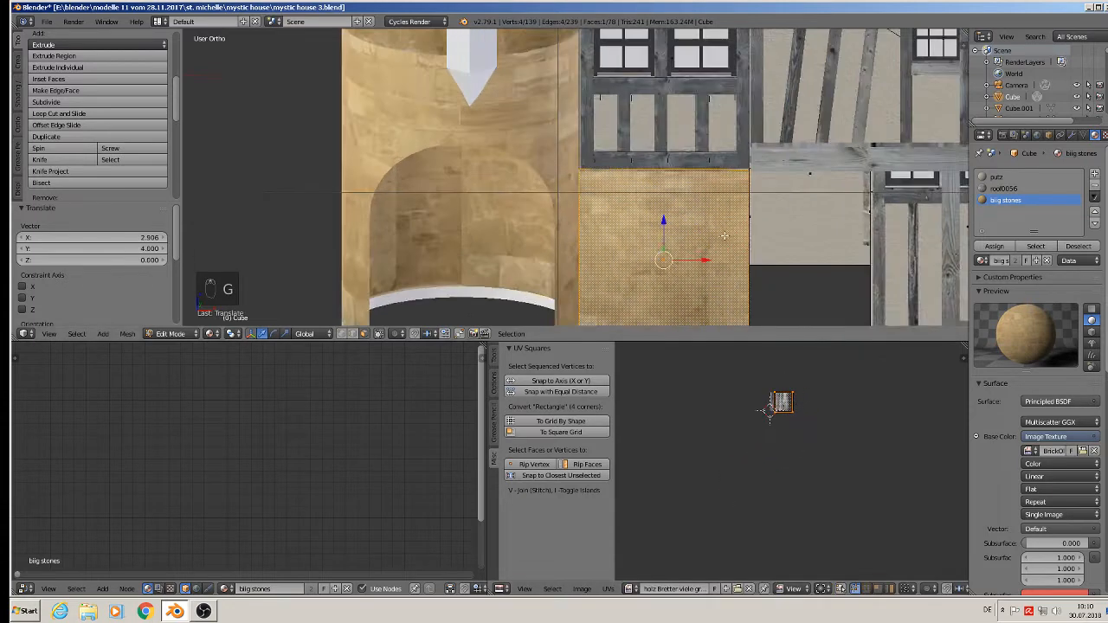
scroll(729, 255, "up", 3)
scroll(730, 256, "down", 3)
key("s")
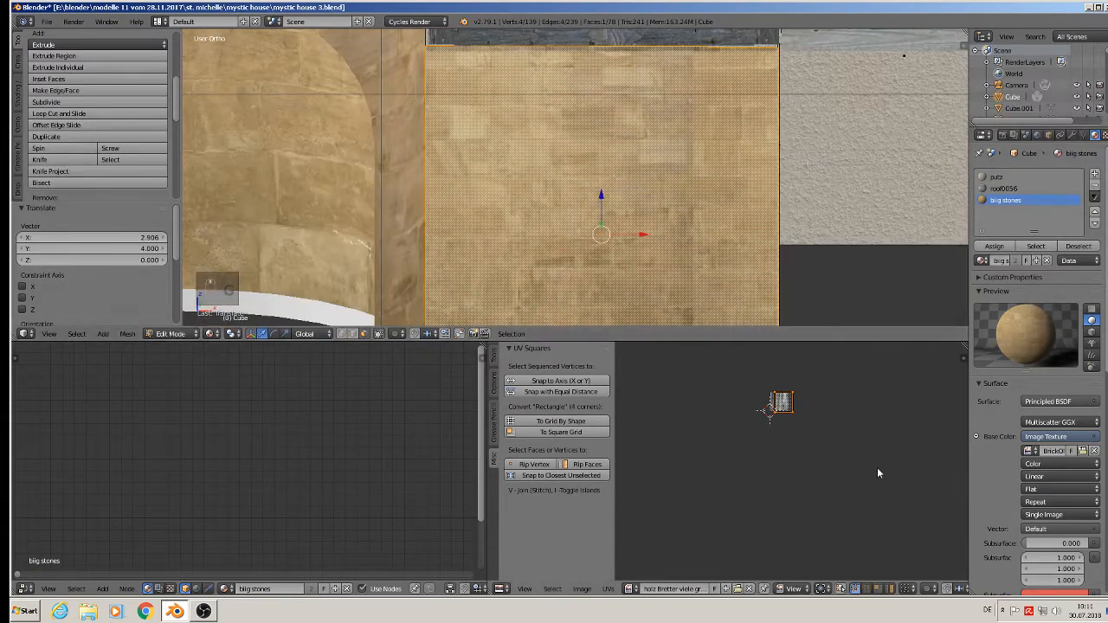
left_click(819, 469)
scroll(737, 196, "down", 3)
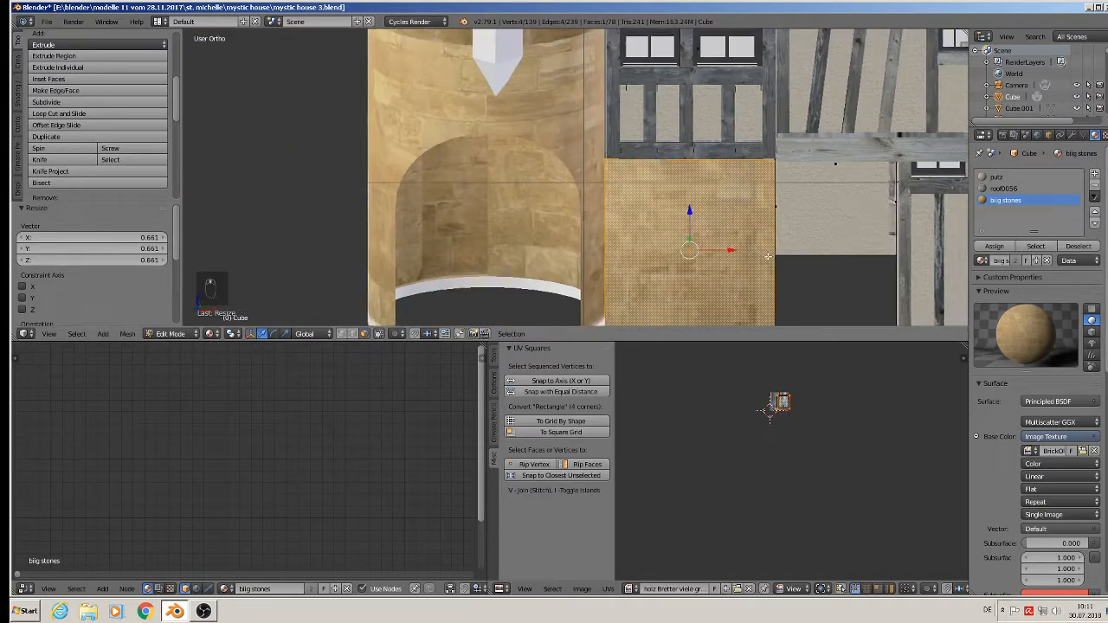
middle_click_drag(738, 196, 708, 172)
key("Tab")
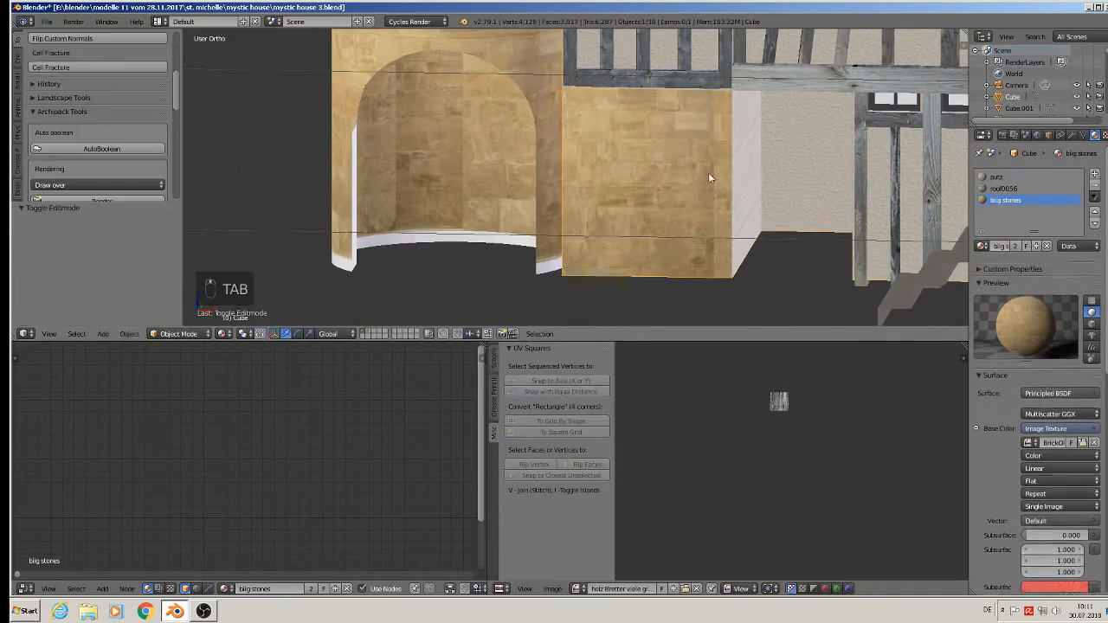
key("a")
key("a")
key("Tab")
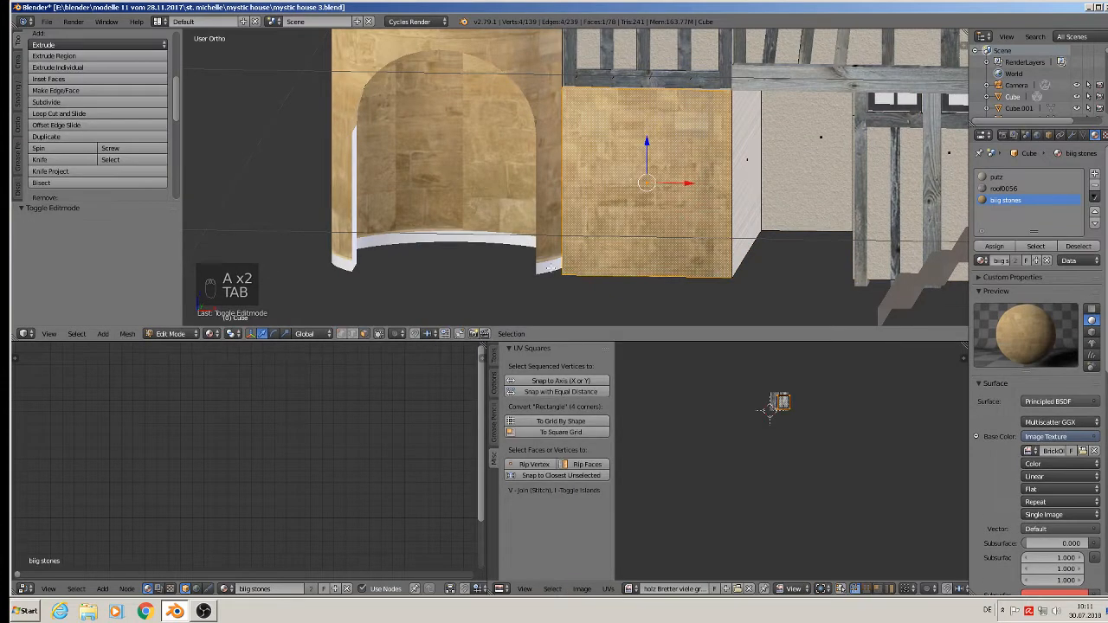
key("Tab")
On the tower mesh, select the bottom ring of faces and both arch side faces, and assign them the "biig stones" material.
right_click(540, 224)
key("Tab")
right_click(418, 232, "alt")
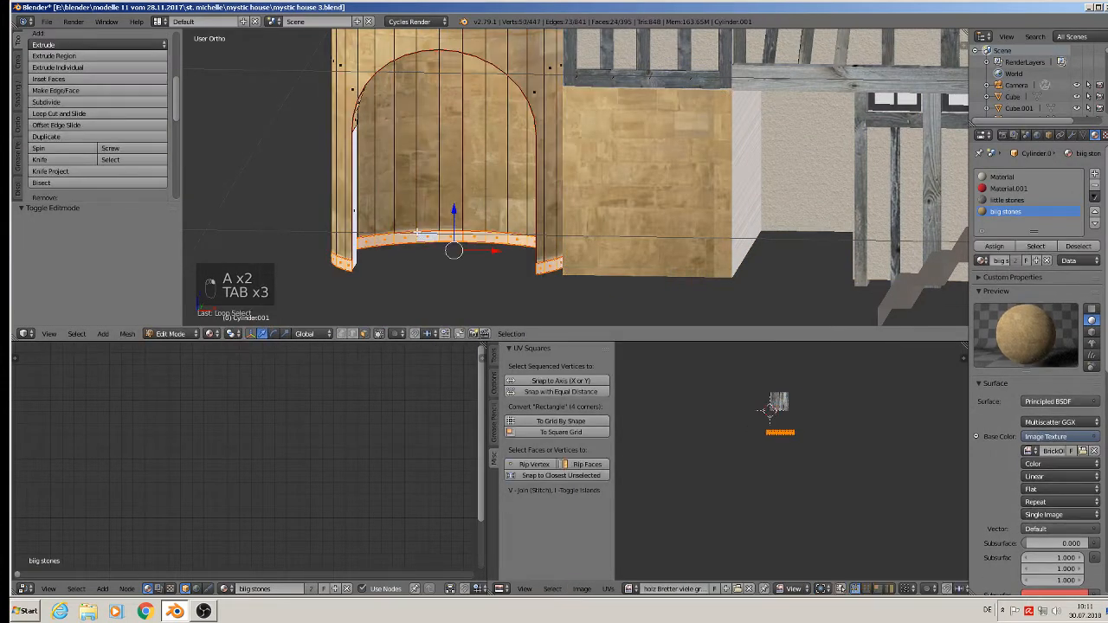
right_click(362, 217, "shift")
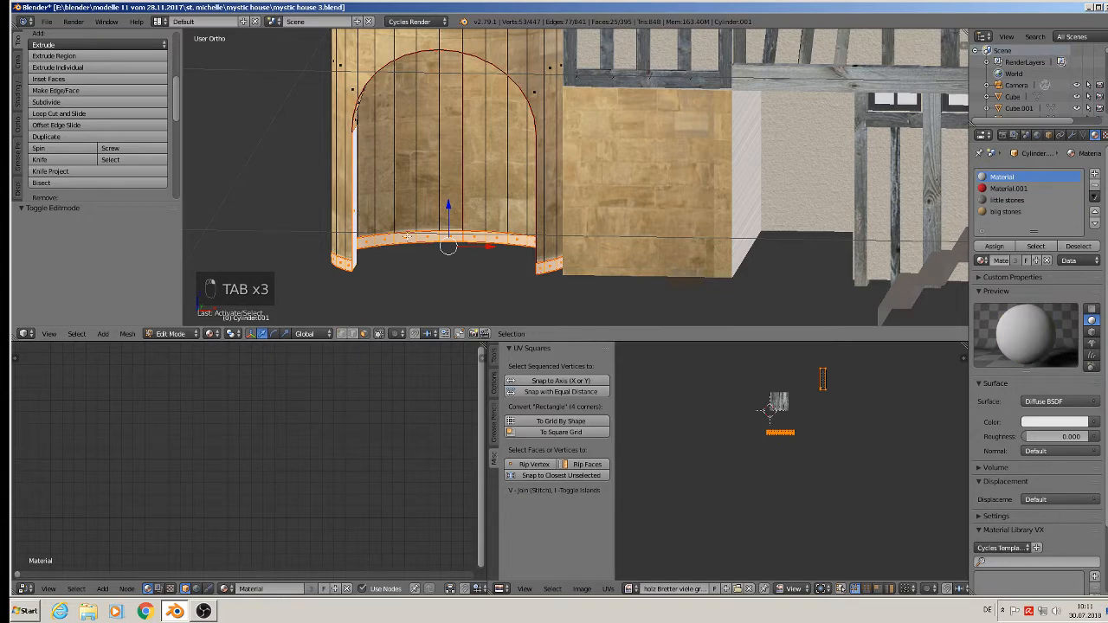
middle_click_drag(406, 236, 574, 205)
right_click(575, 180, "shift")
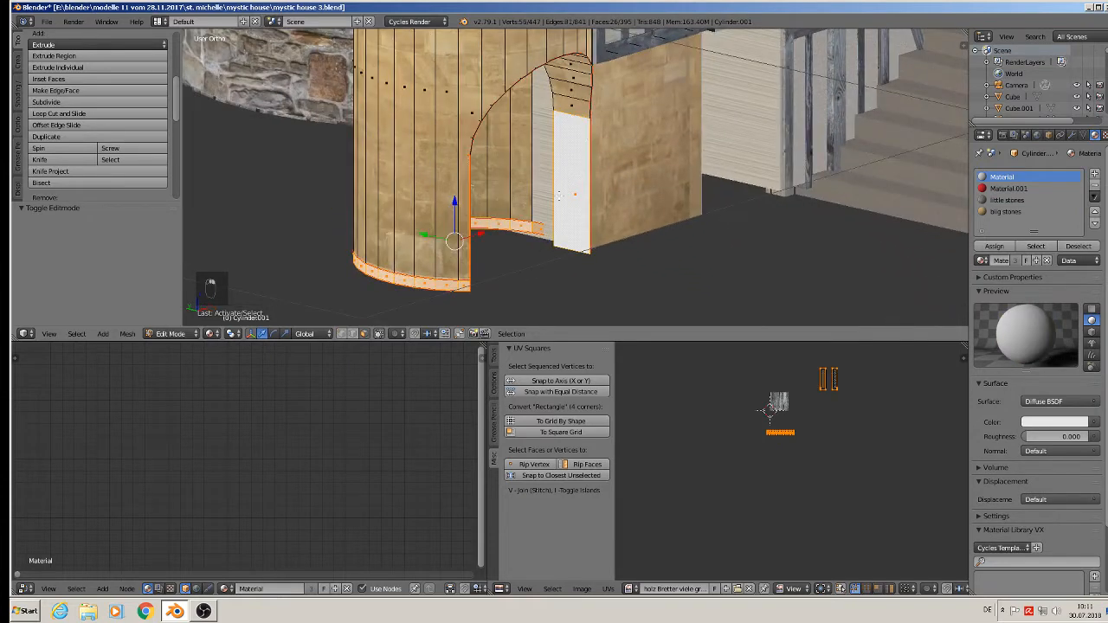
left_click(996, 212)
left_click(994, 246)
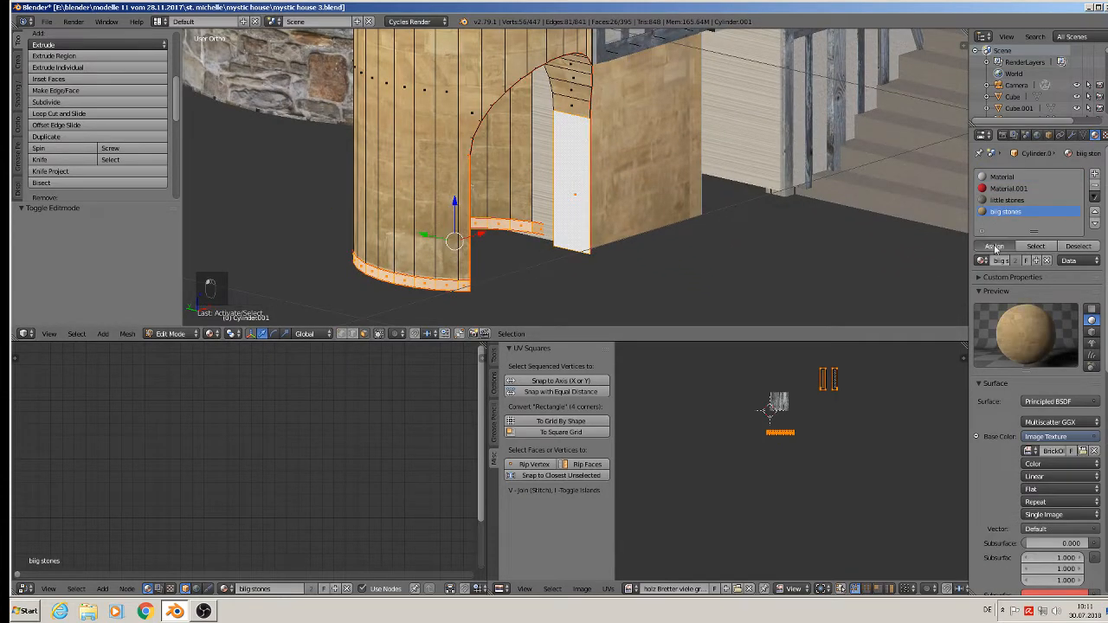
key("Tab")
key("Tab")
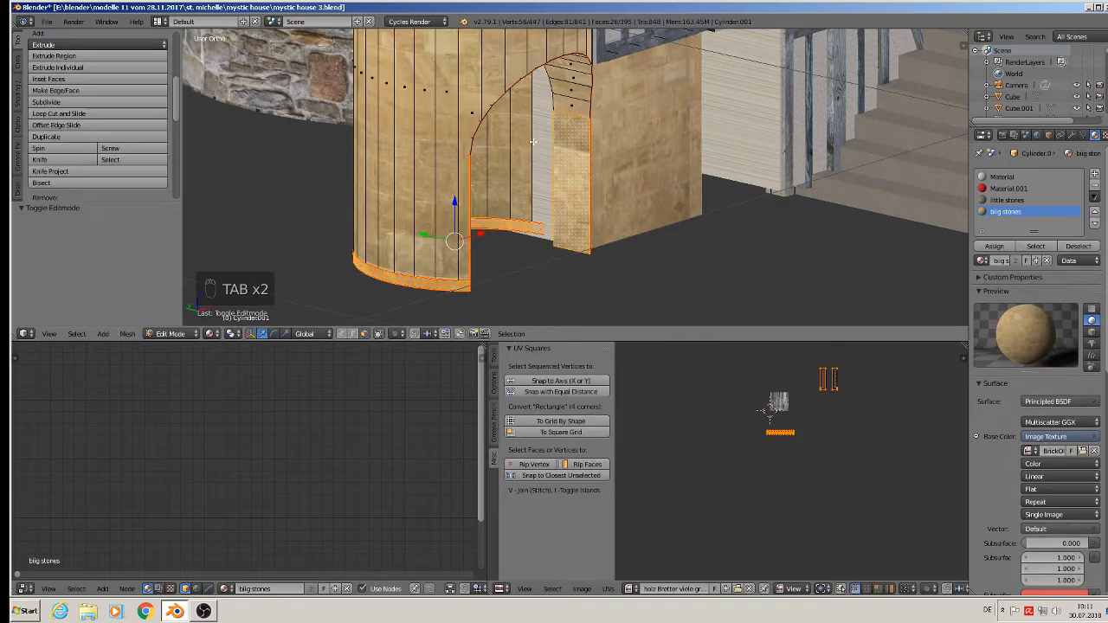
Assign "biig stones" to two narrow vertical tower faces inside the arch, unwrapping the first, and leave mesh editing.
right_click(547, 124)
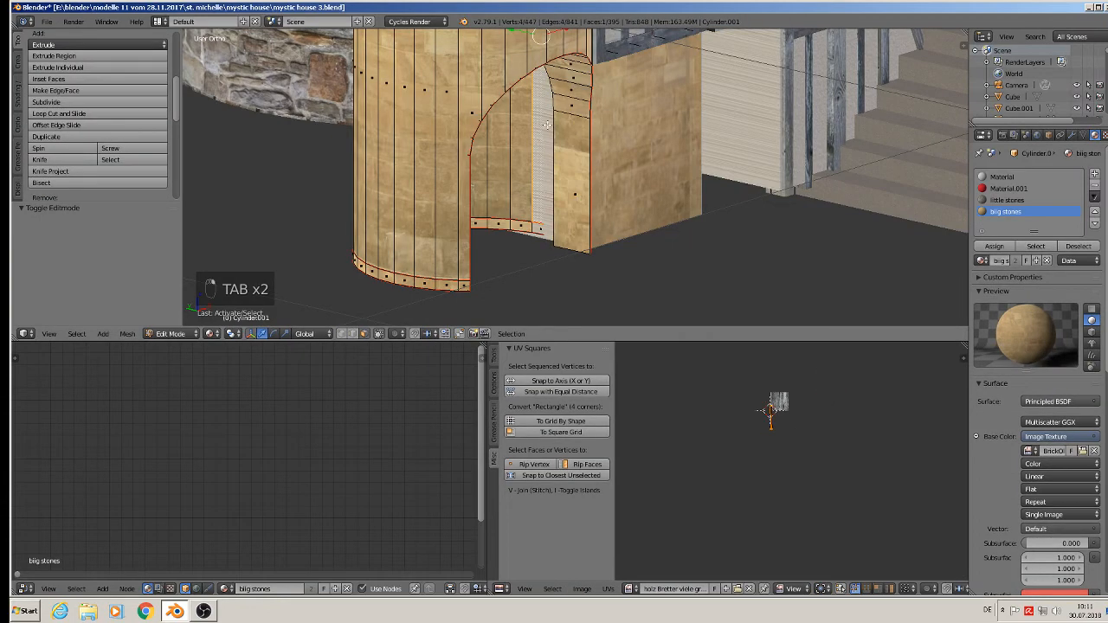
left_click(994, 247)
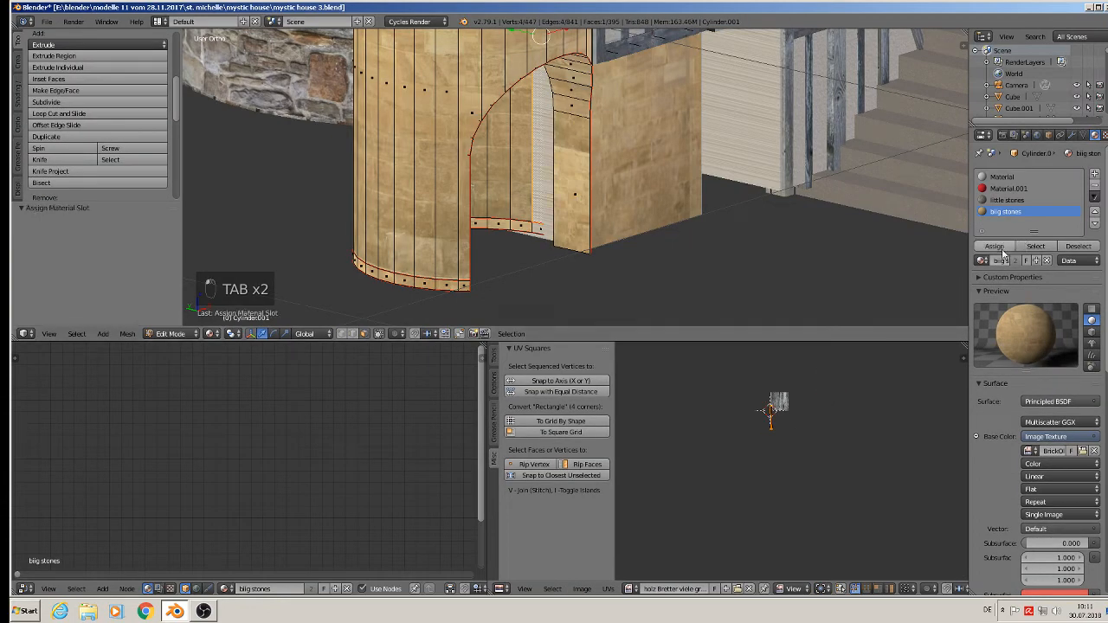
key("u")
left_click(536, 201)
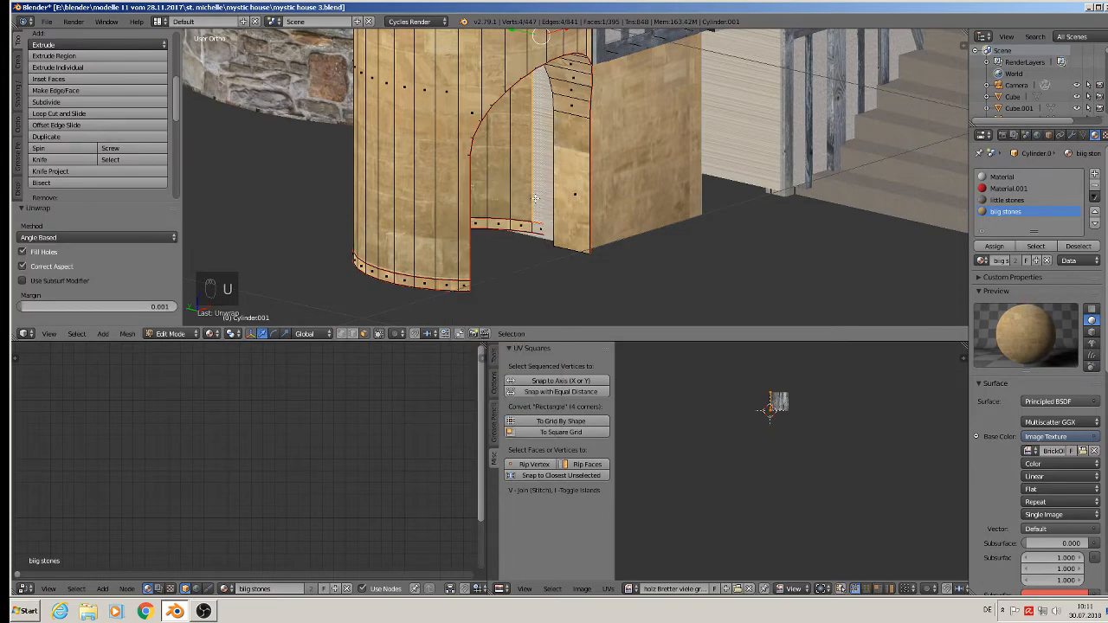
middle_click_drag(557, 205, 634, 119)
right_click(563, 40)
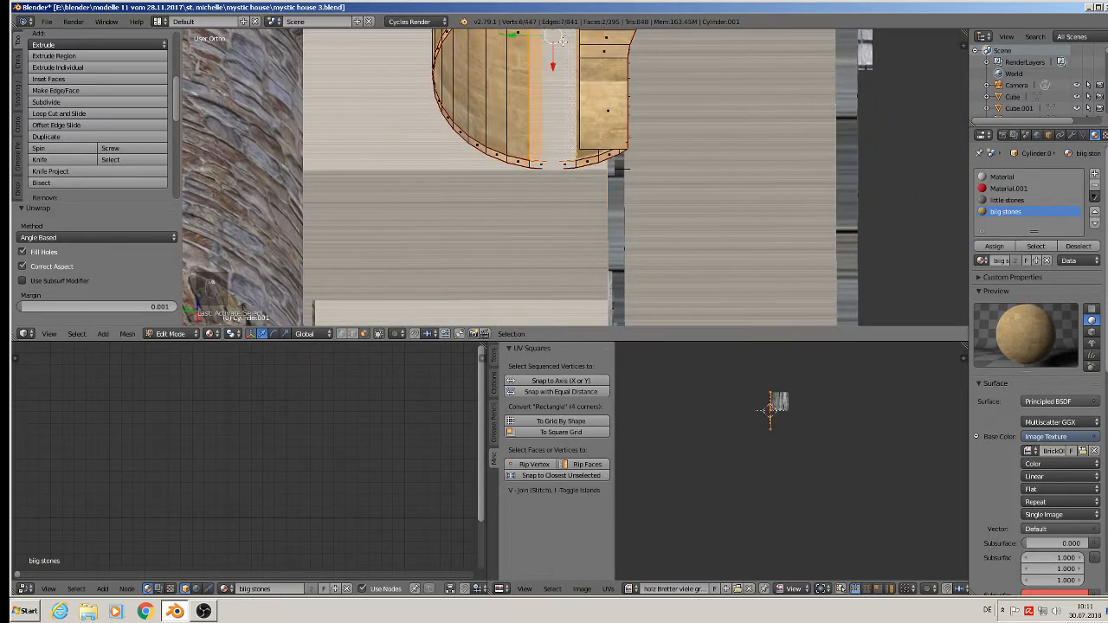
left_click(994, 246)
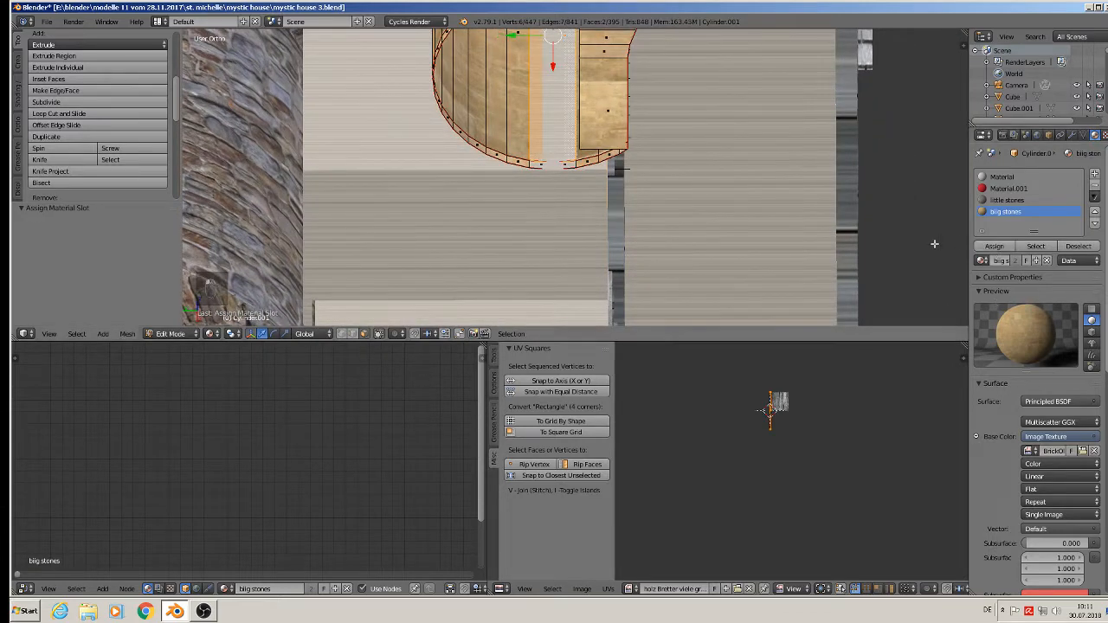
key("Tab")
Examine the tower's stone texture between the white and red rings from the front.
middle_click_drag(746, 137, 618, 222)
middle_click_drag(619, 221, 593, 336, "shift")
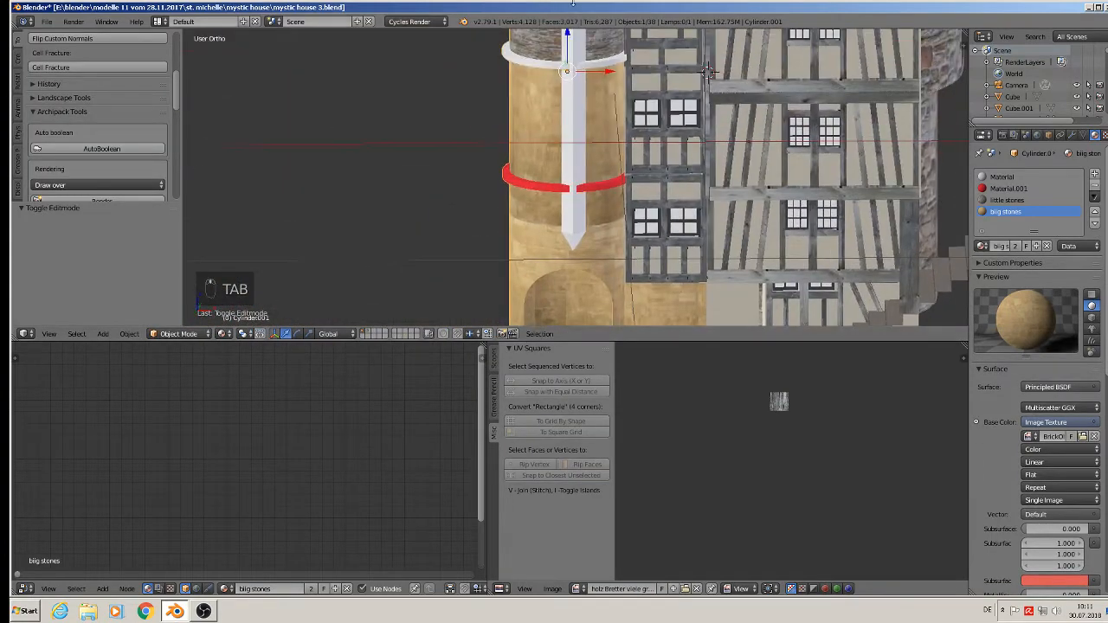
scroll(598, 93, "down", 3)
middle_click_drag(598, 110, 584, 198, "shift")
scroll(585, 202, "up", 8)
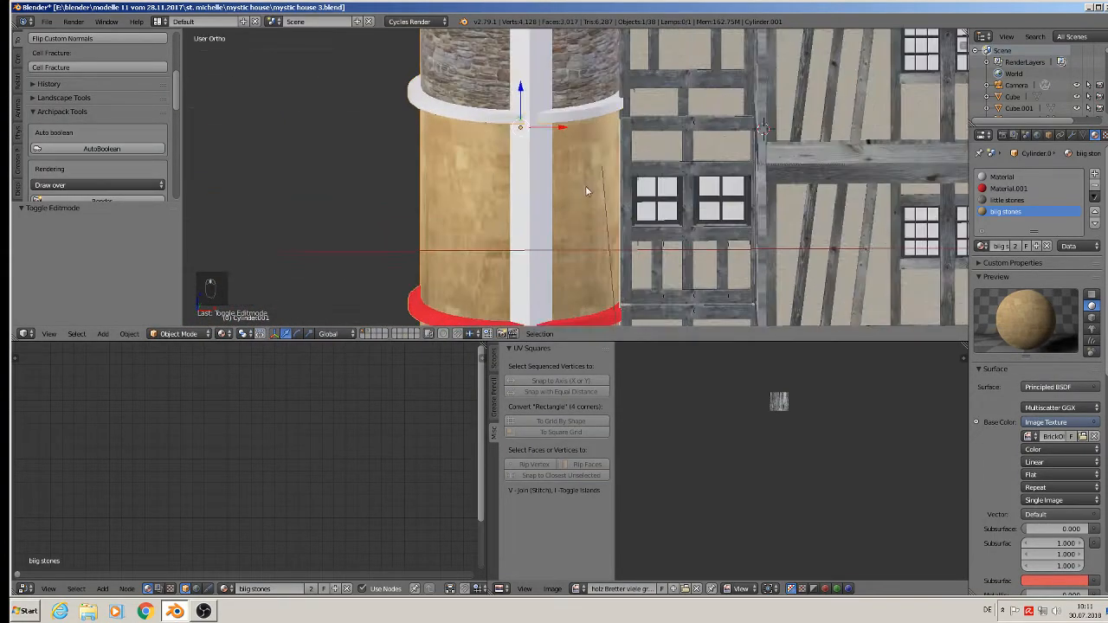
middle_click_drag(544, 183, 670, 57, "shift")
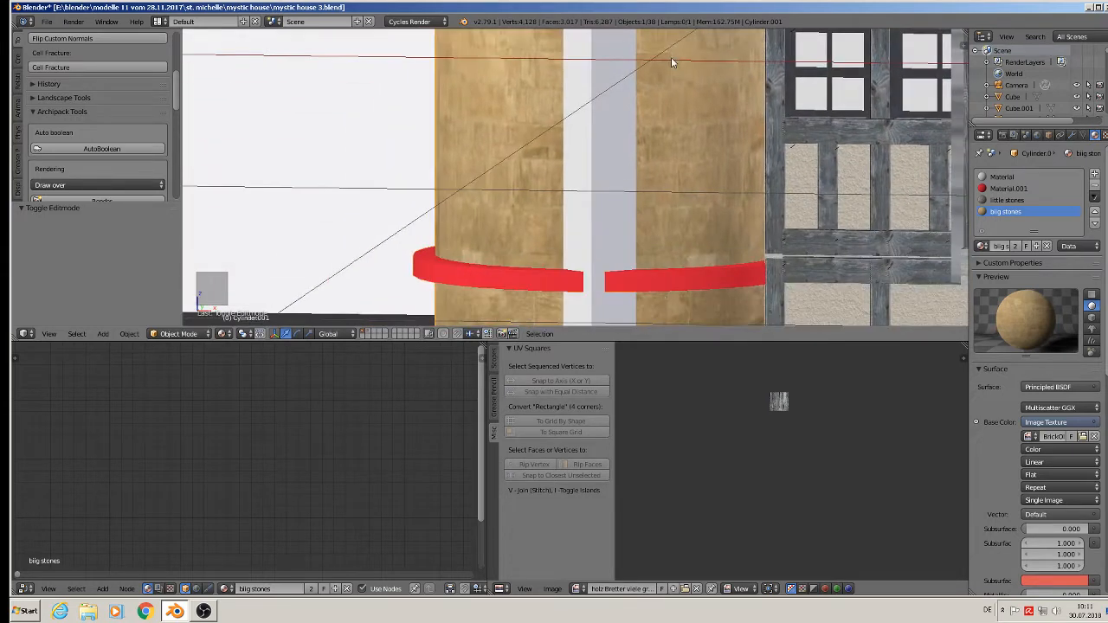
right_click(543, 162)
key("Tab")
key("Tab")
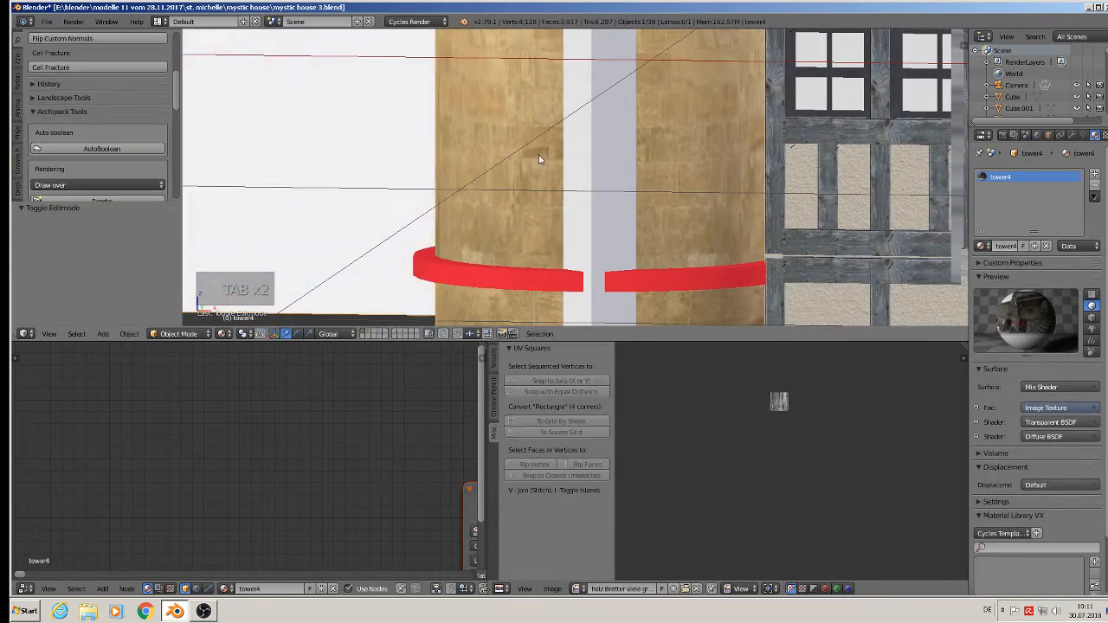
Select the tower's loop of wall faces between the white and red rings and scale their UVs along X only.
right_click(538, 157)
key("Tab")
right_click(537, 149, "alt")
scroll(539, 143, "down", 3)
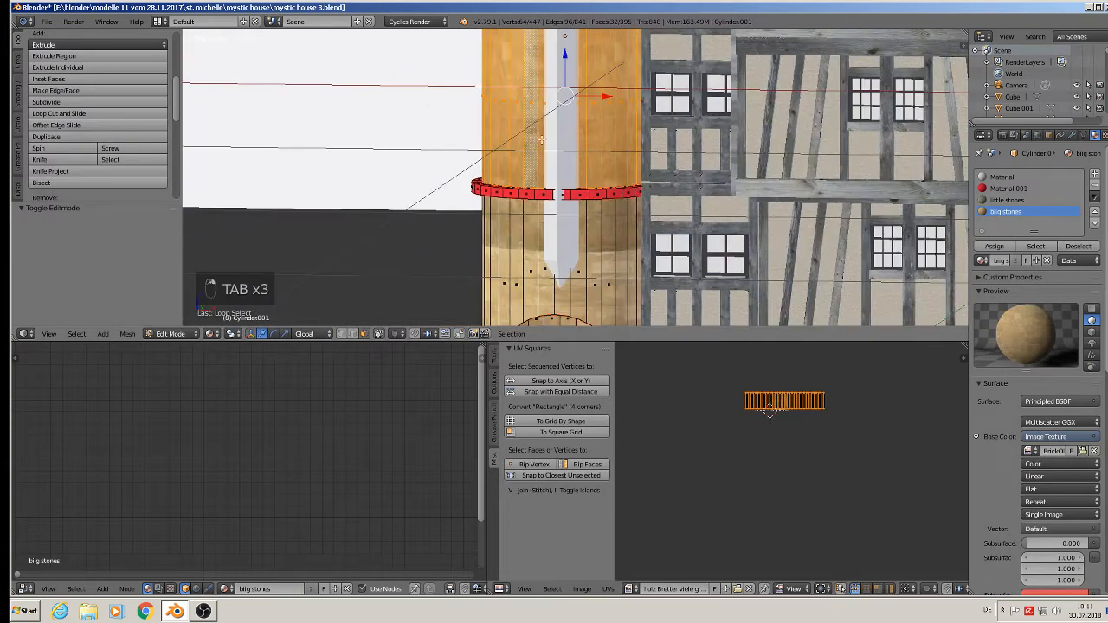
scroll(573, 152, "up", 4)
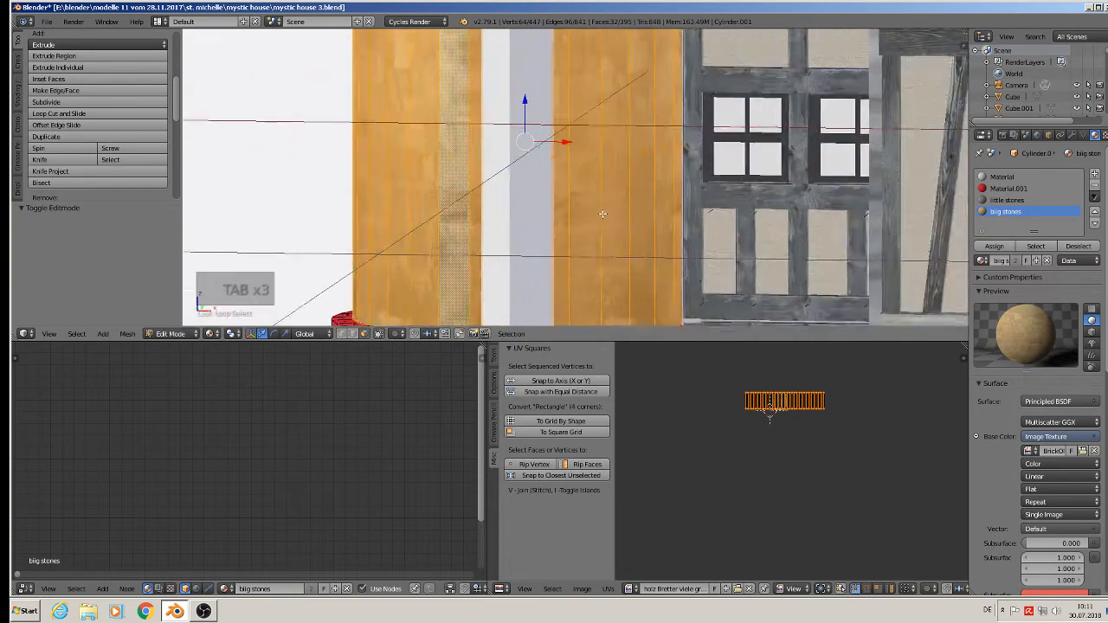
scroll(855, 458, "up", 5)
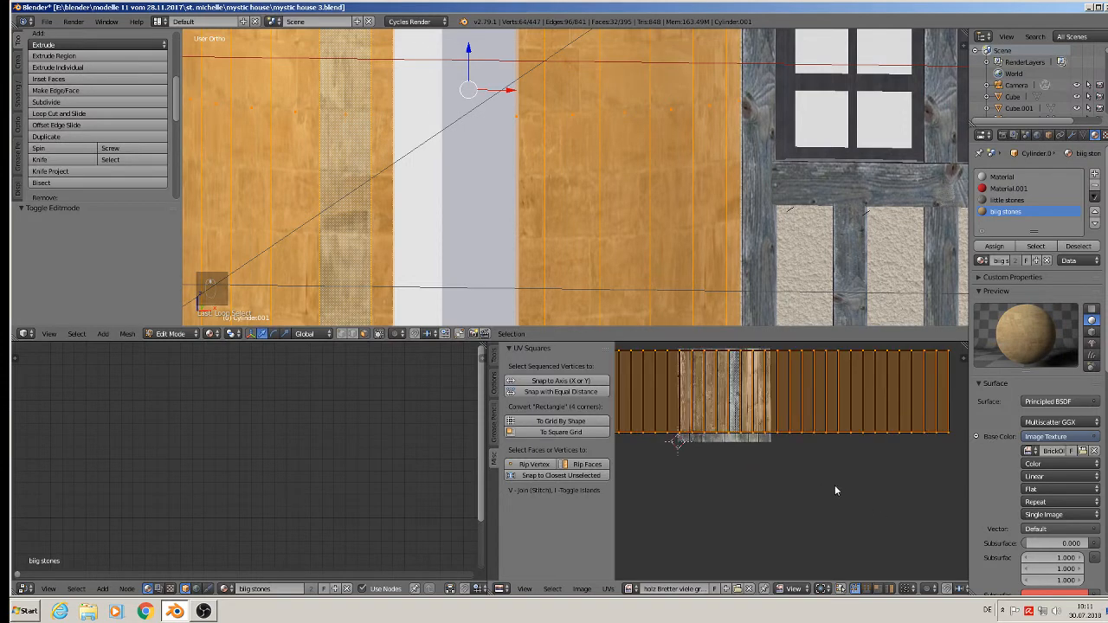
key("s")
key("x")
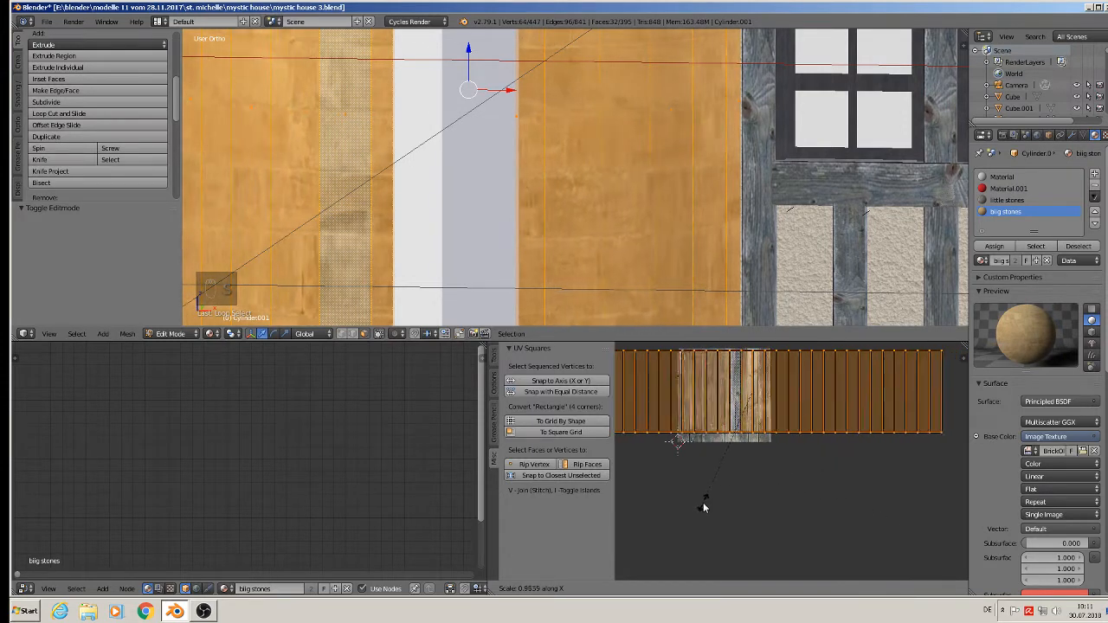
left_click(770, 443)
key("Tab")
Examine the stone pattern on the tower above and below the red ring, close up and beside the house facade.
scroll(651, 227, "down", 3)
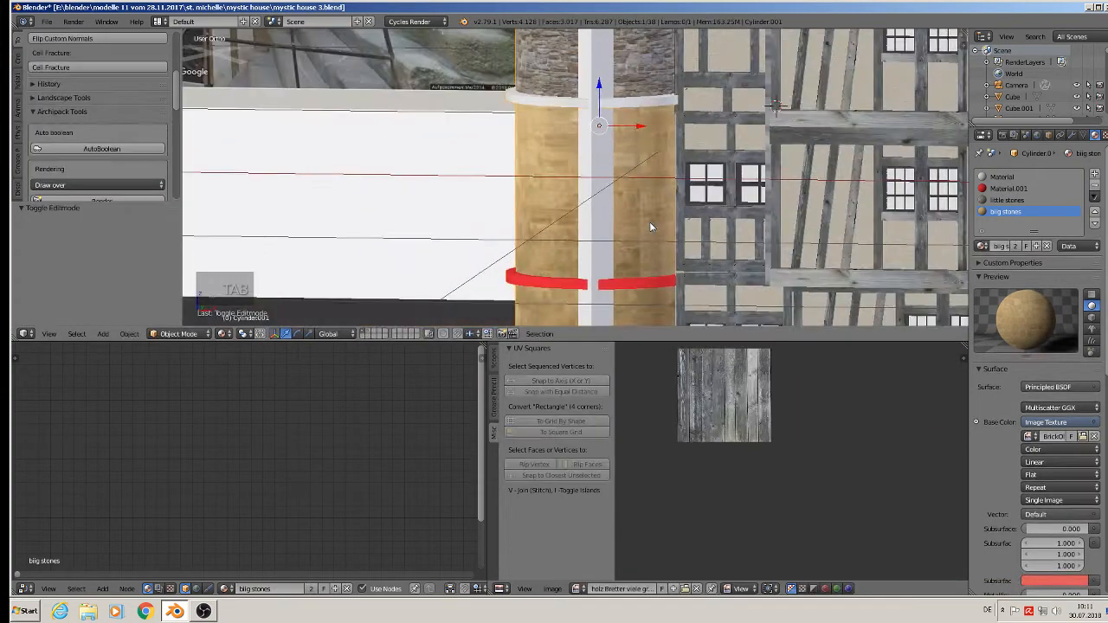
middle_click_drag(649, 217, 635, 184, "shift")
scroll(632, 173, "up", 2)
middle_click_drag(673, 248, 713, 109, "shift")
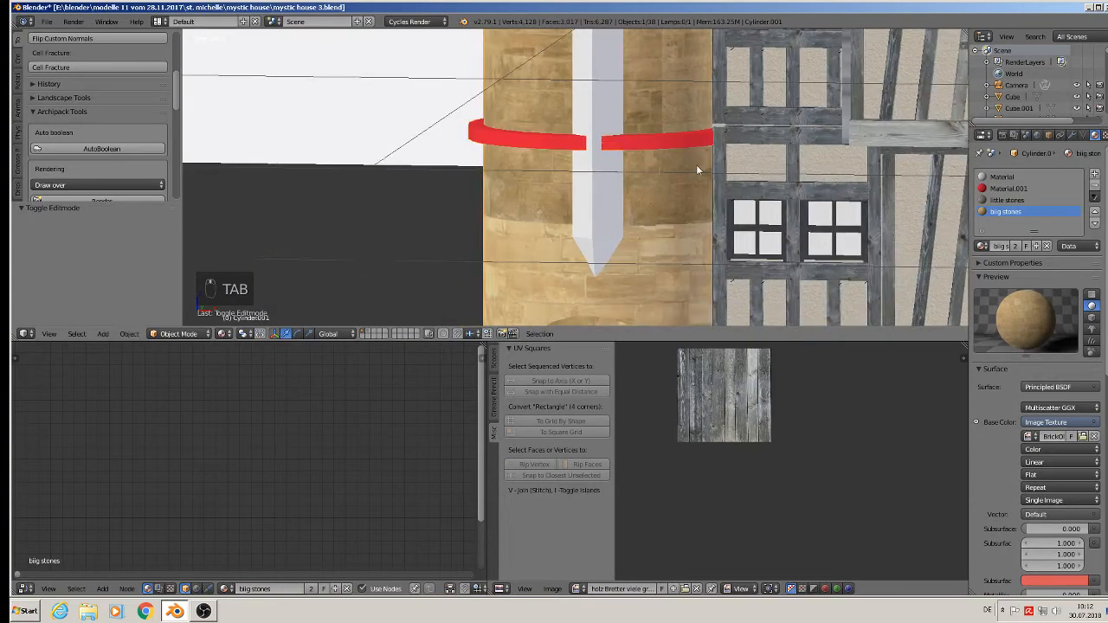
scroll(704, 201, "down", 3)
middle_click_drag(700, 220, 615, 238, "shift")
scroll(632, 264, "down", 1)
scroll(623, 243, "down", 2)
scroll(647, 247, "up", 1)
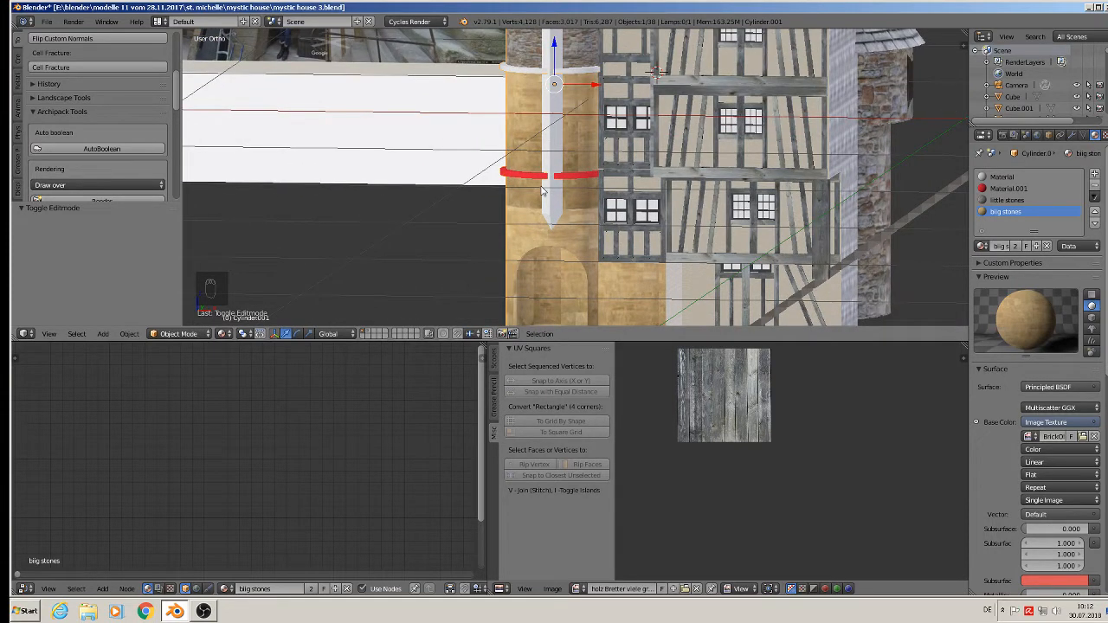
middle_click_drag(555, 193, 523, 266, "shift")
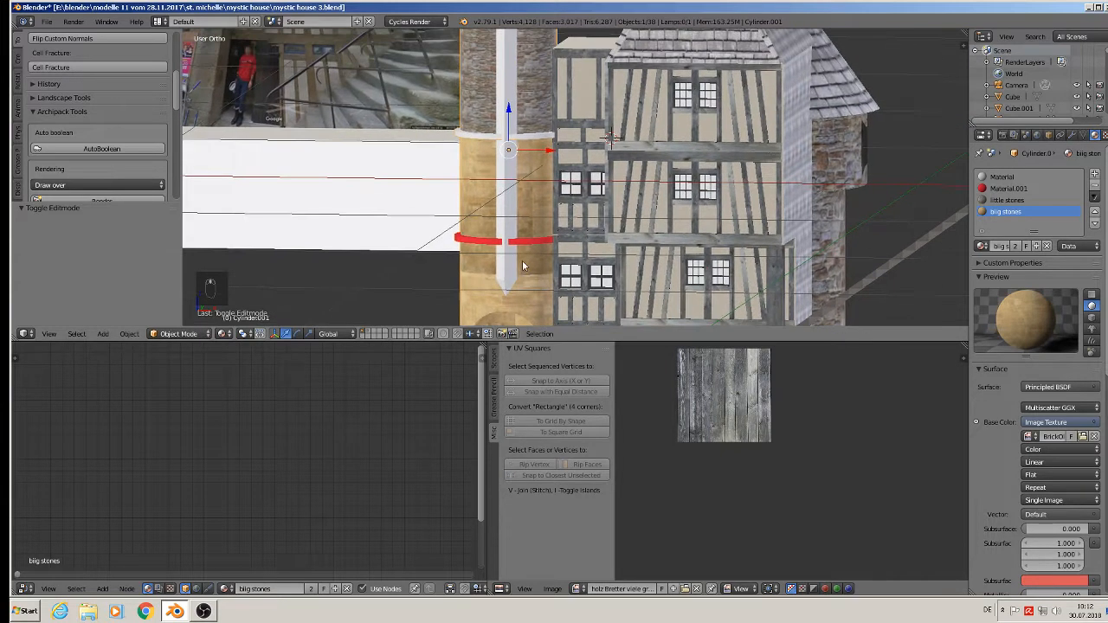
Select the outdoor staircase and set the roughness of its "beton" material to about 0.842.
scroll(814, 224, "down", 3)
middle_click_drag(815, 223, 760, 158, "shift")
right_click(718, 137)
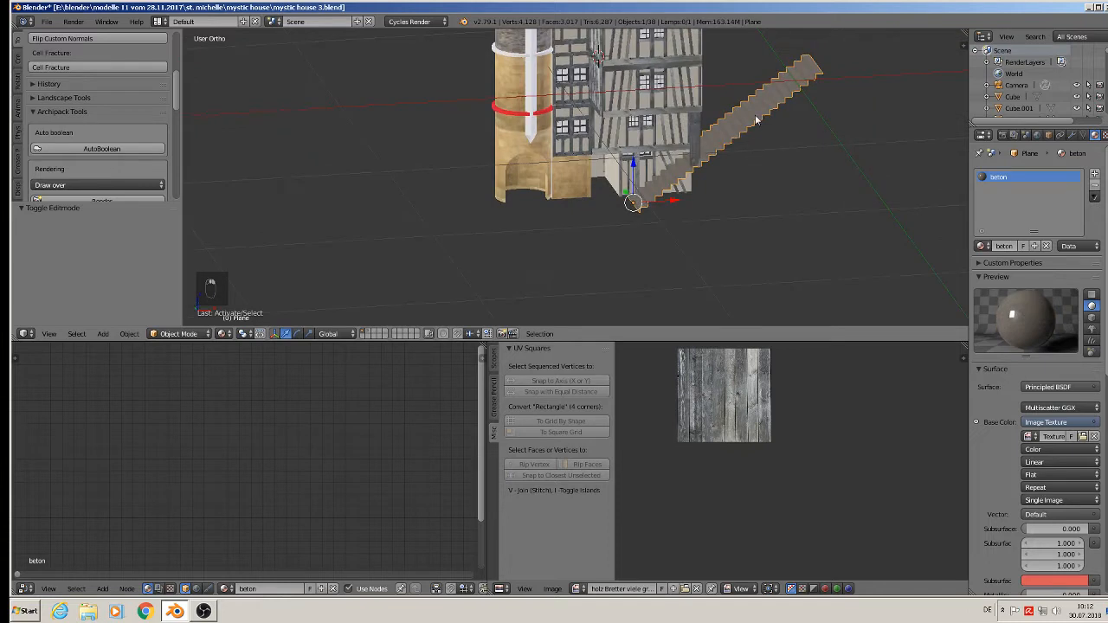
scroll(1045, 489, "down", 5)
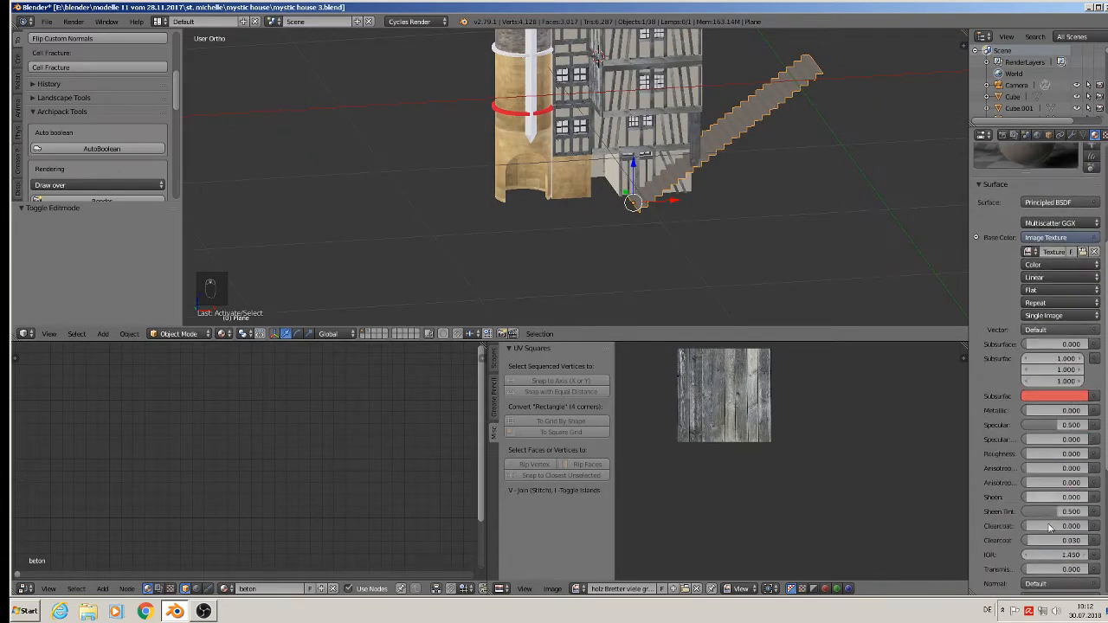
left_click_drag(1052, 454, 1082, 454)
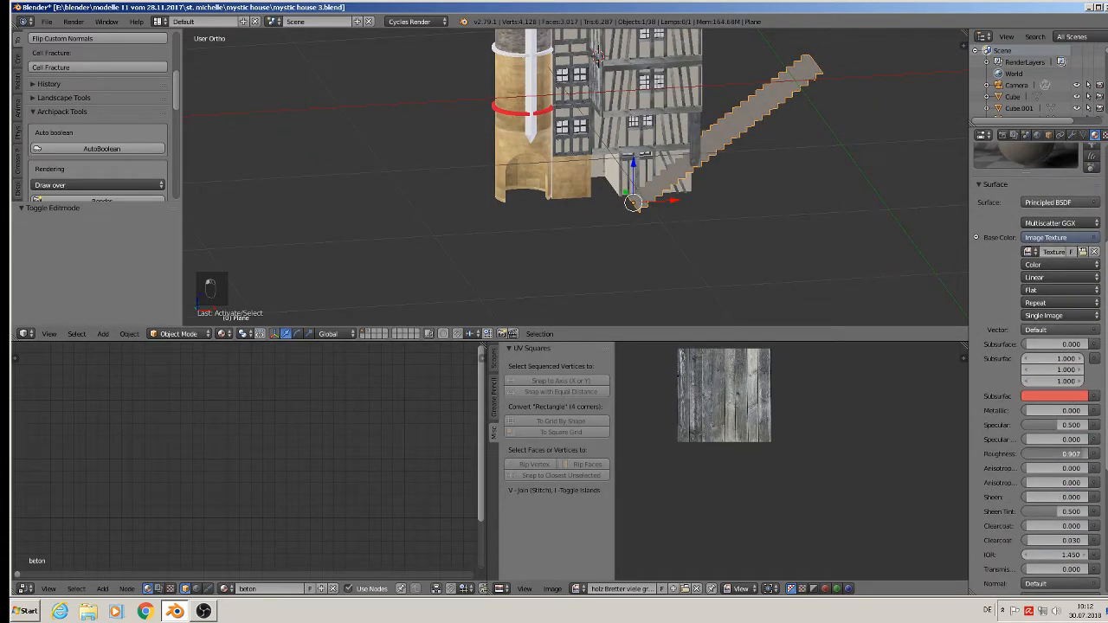
scroll(736, 162, "up", 6)
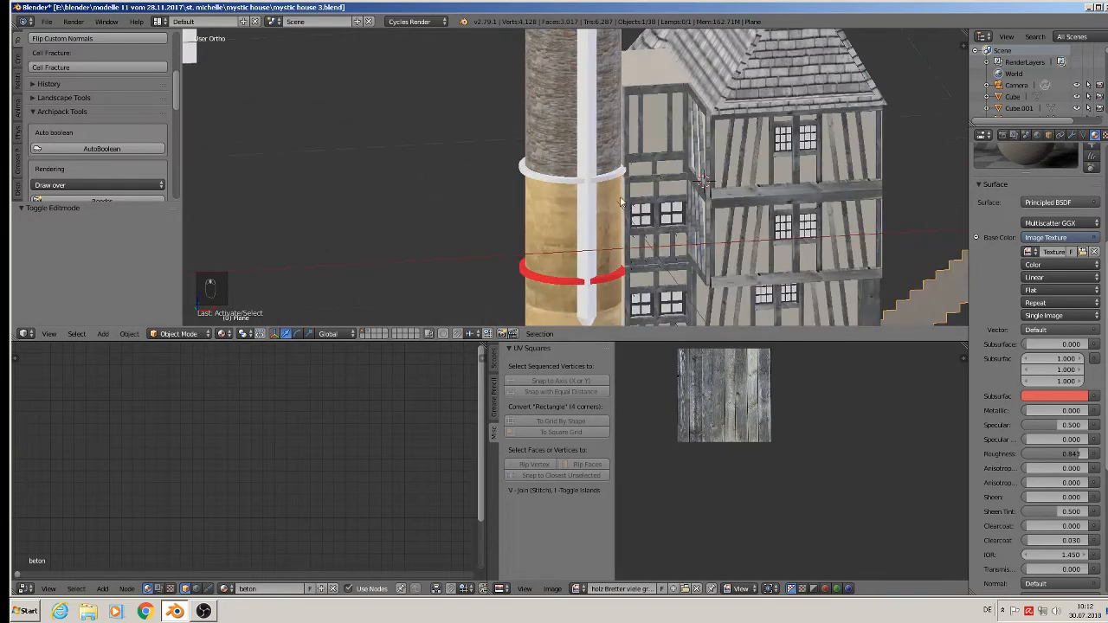
scroll(589, 188, "up", 2)
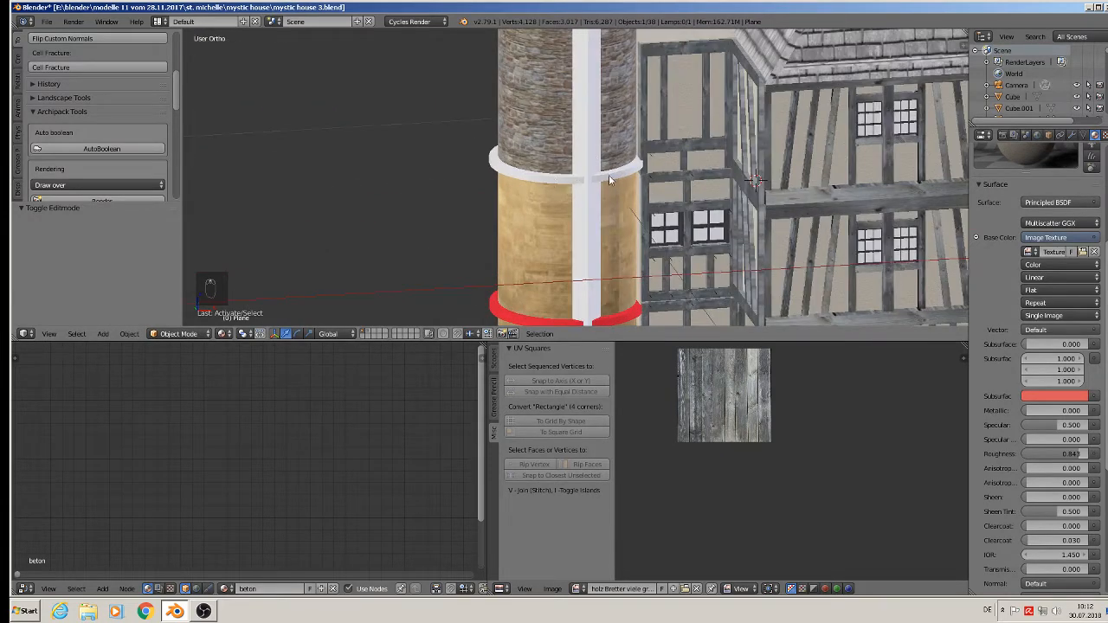
Select the round tower and remove its red Material.001 and white Material slots.
scroll(630, 181, "down", 2)
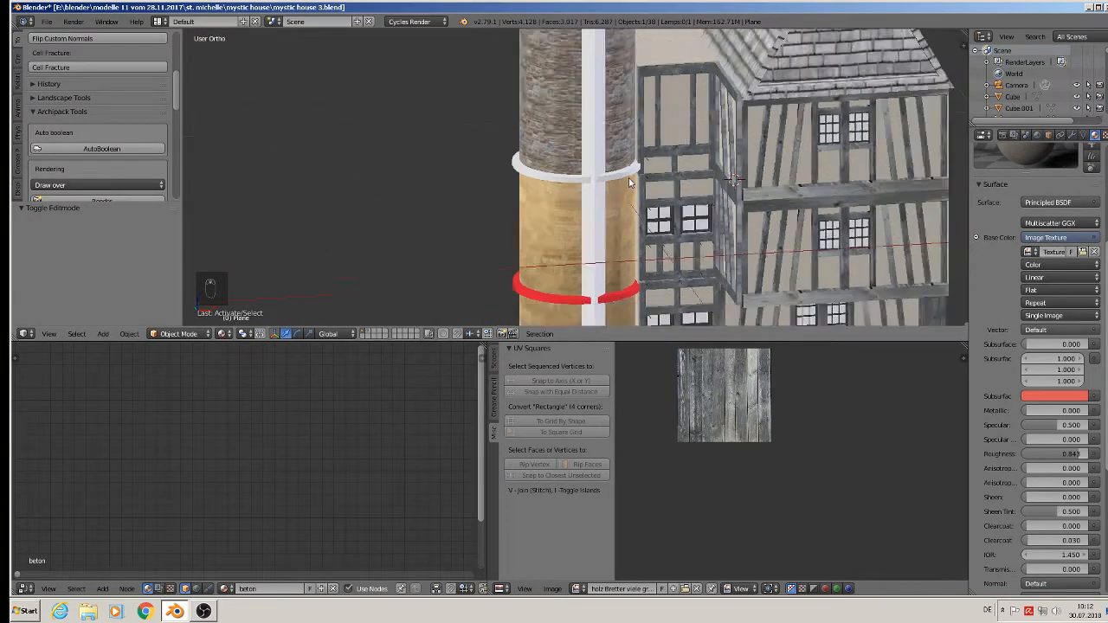
middle_click_drag(705, 192, 625, 146)
scroll(606, 143, "up", 3)
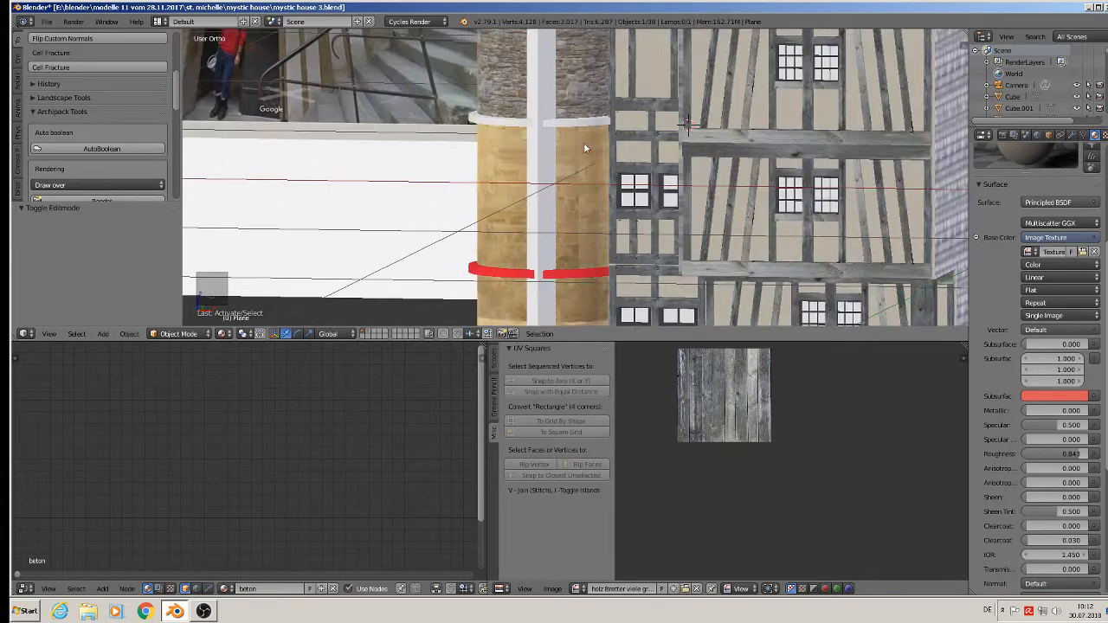
right_click(562, 128)
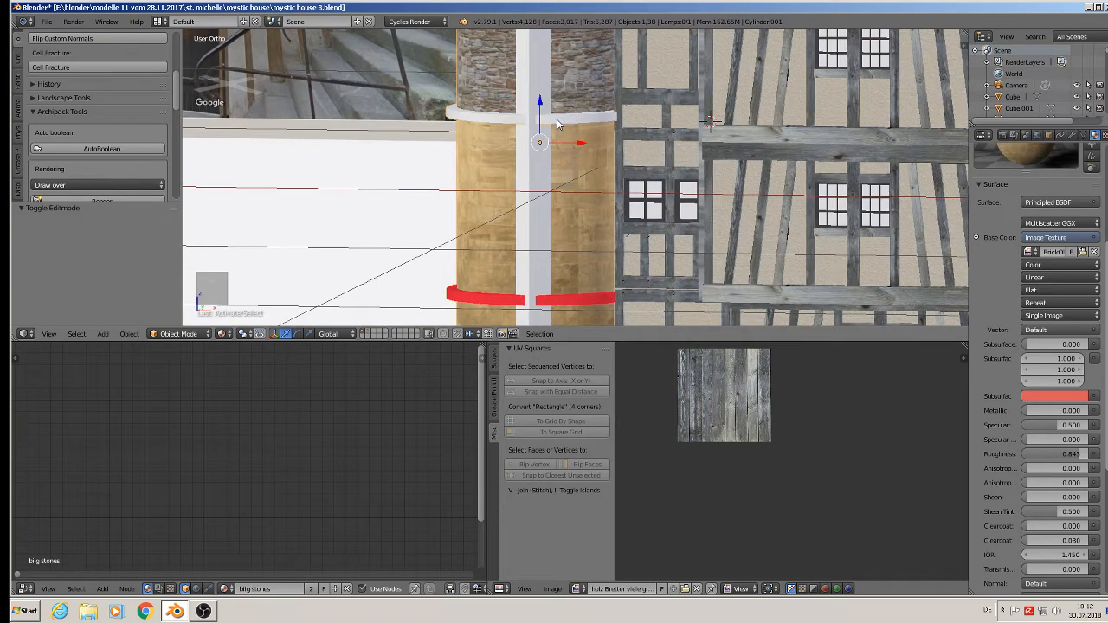
key("Tab")
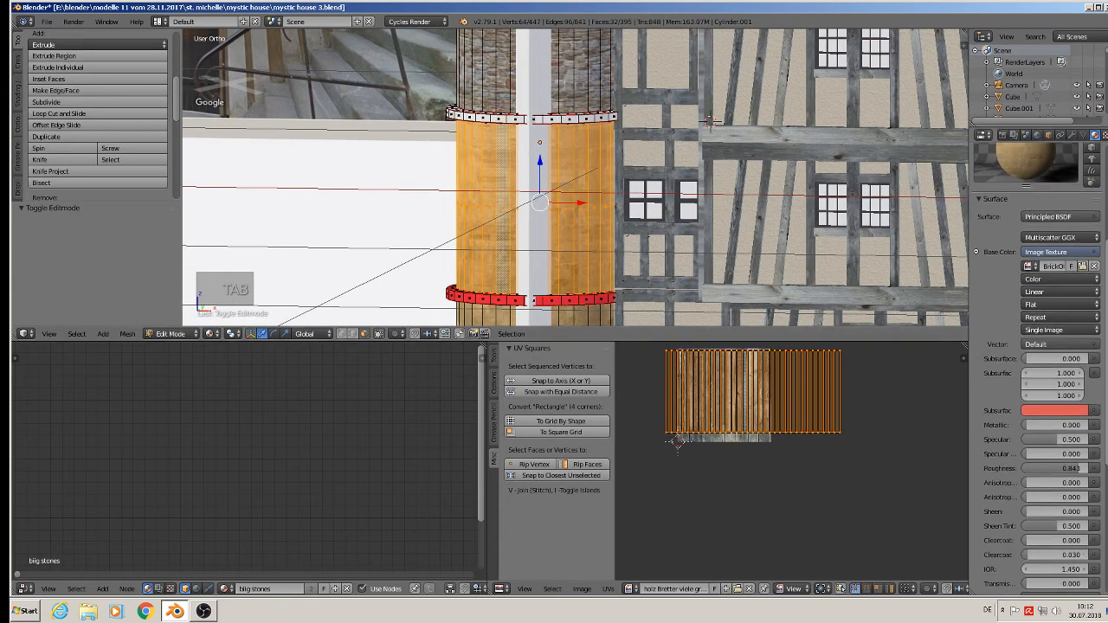
scroll(1039, 303, "up", 5)
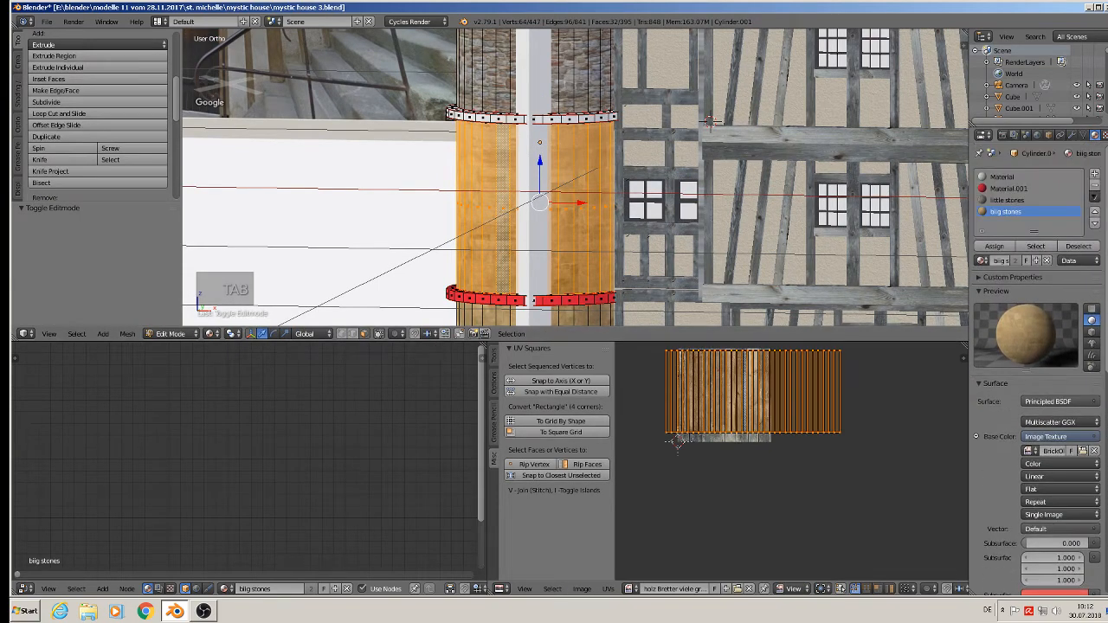
left_click(1017, 190)
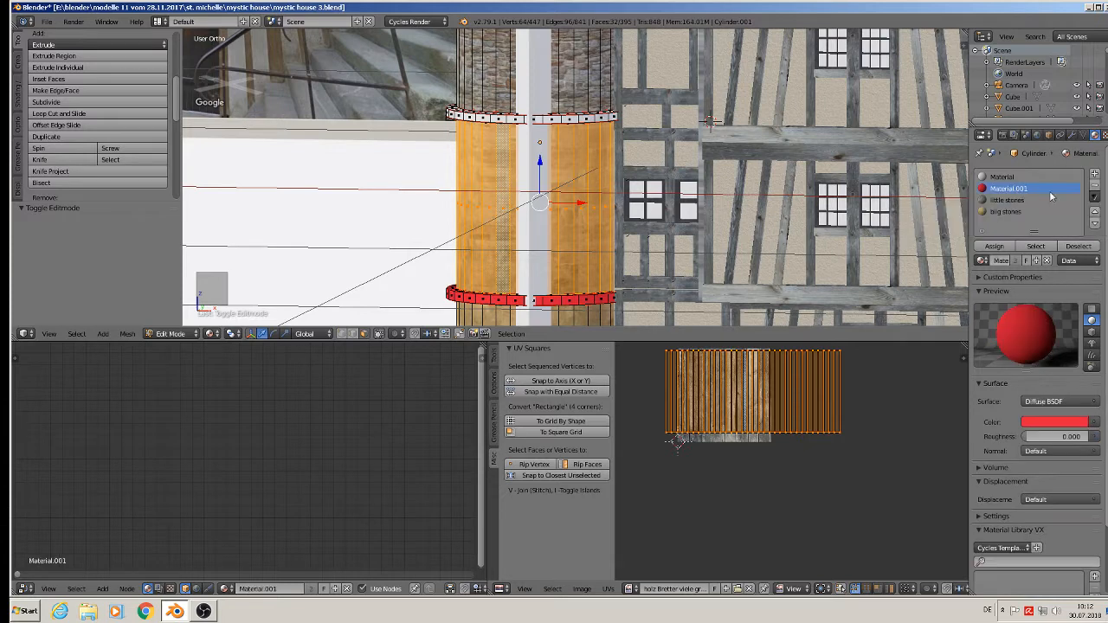
left_click(1095, 187)
key("Tab")
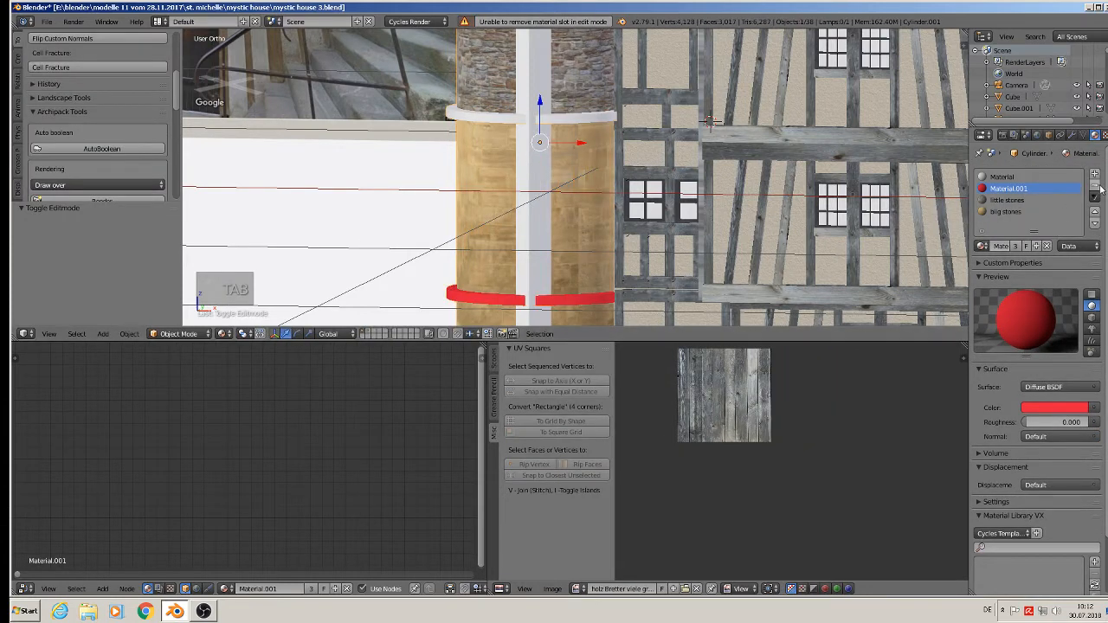
left_click(1096, 186)
left_click(1096, 186)
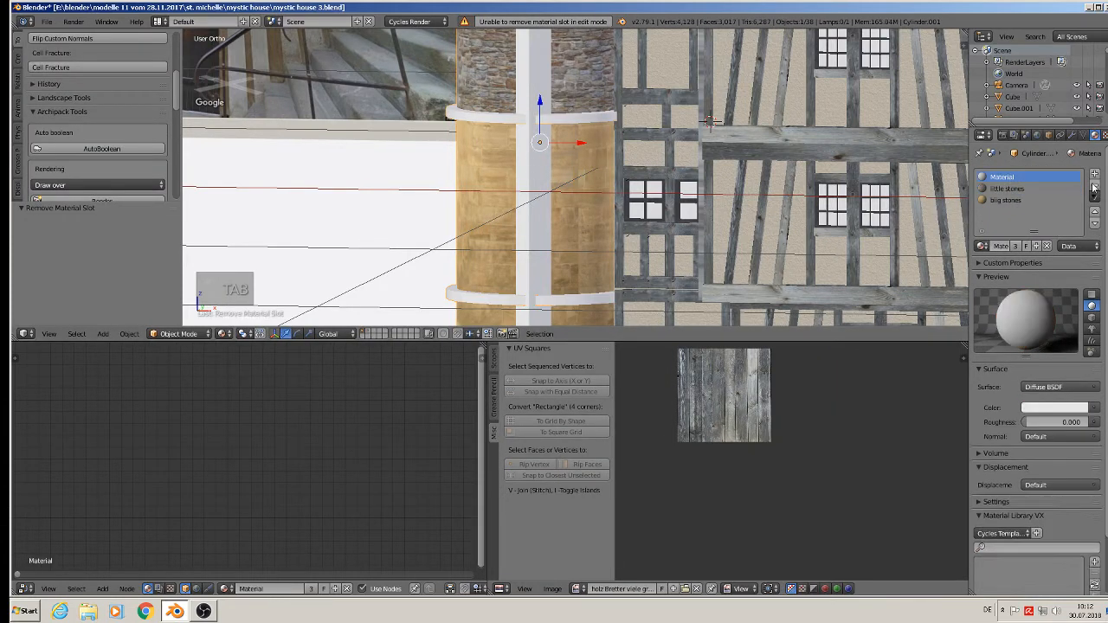
Add a new material named "stone 2 t" to the tower and give it a Principled BSDF surface.
scroll(1013, 216, "down", 1)
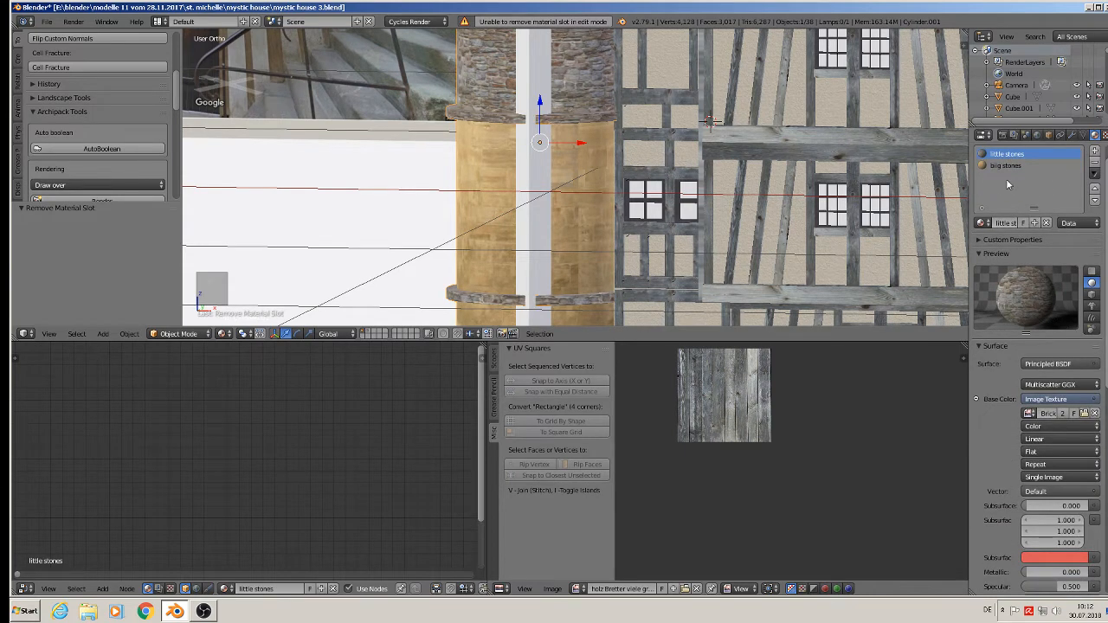
left_click(1094, 151)
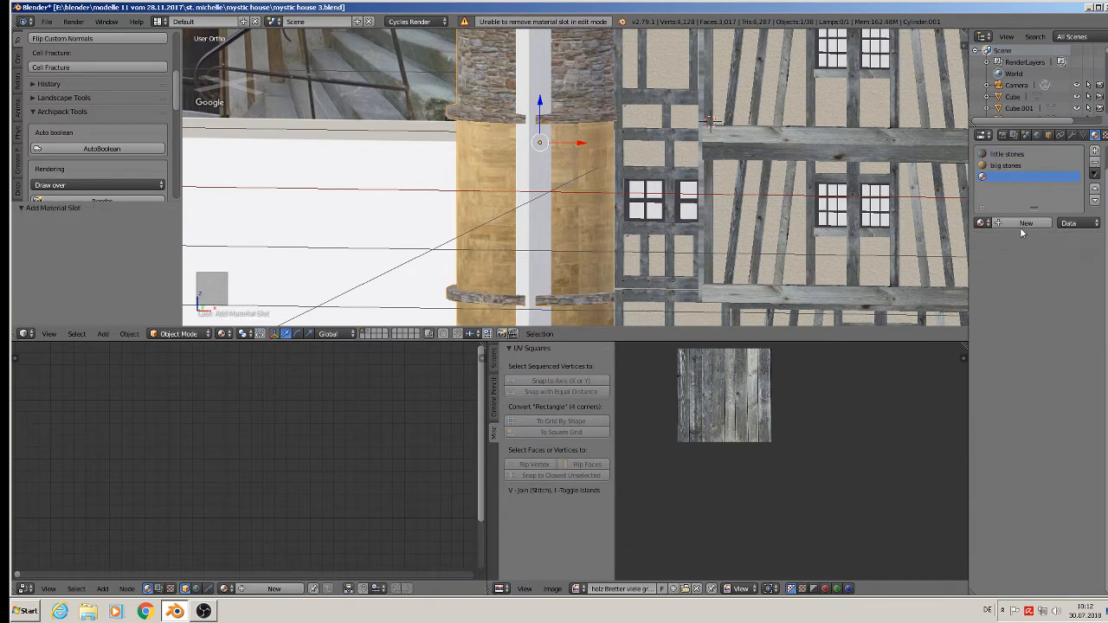
left_click(1023, 224)
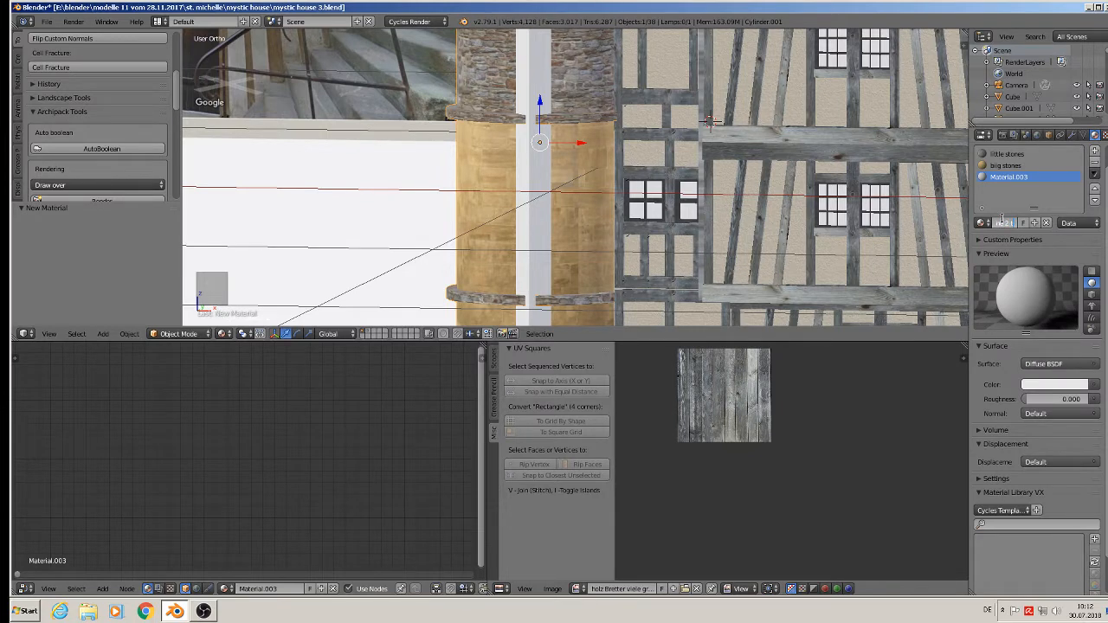
key("Return")
left_click(1064, 364)
left_click(963, 248)
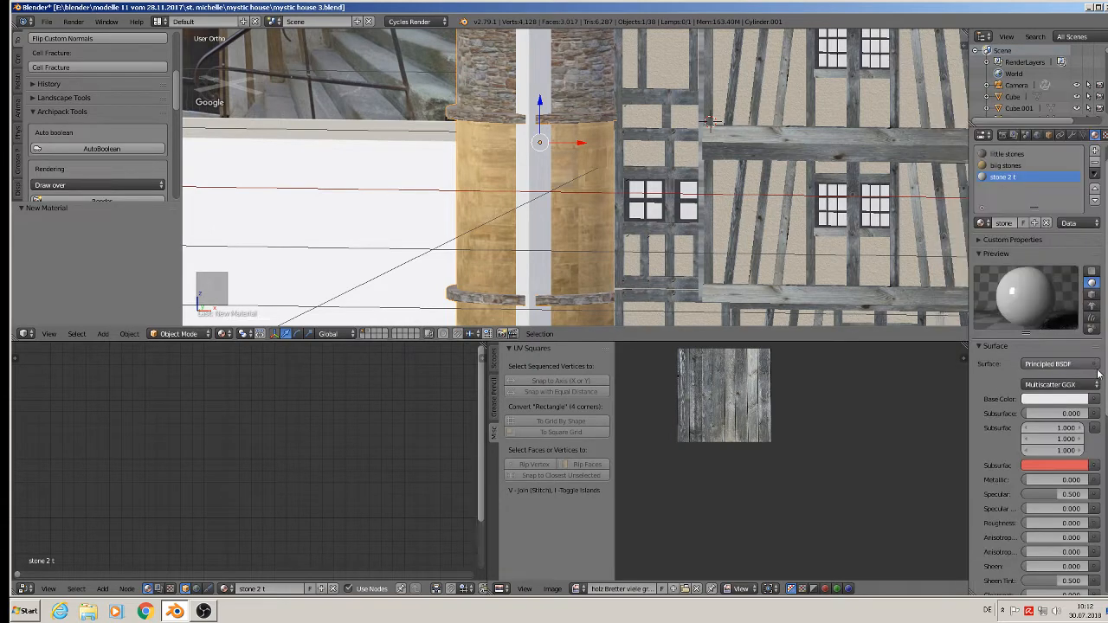
Use TexturesCom_RocksArid0151_2_seamless_S.jpg from the textur folder as stone 2 t's base color and set its roughness to about 0.889.
left_click(979, 399)
left_click(904, 297)
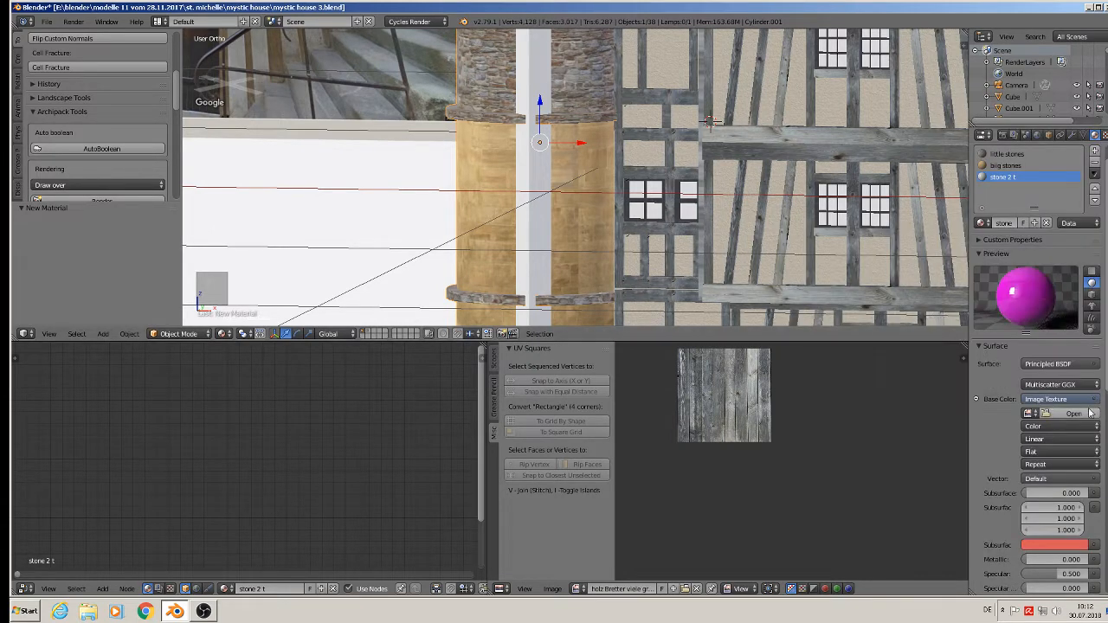
left_click(1089, 413)
left_click(41, 267)
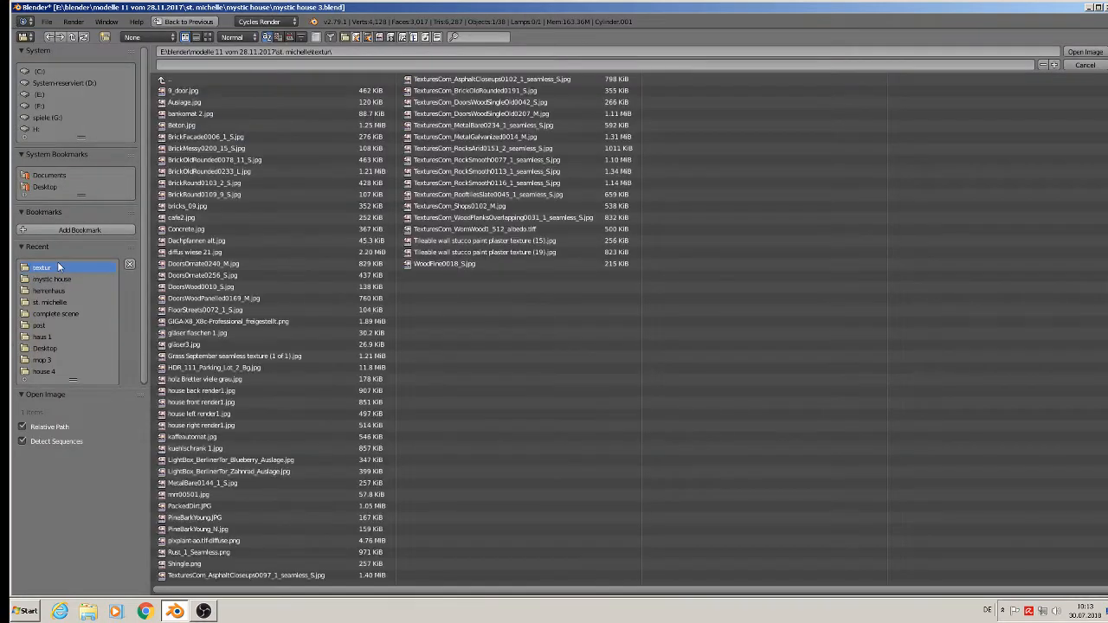
left_click(208, 36)
scroll(394, 259, "down", 2)
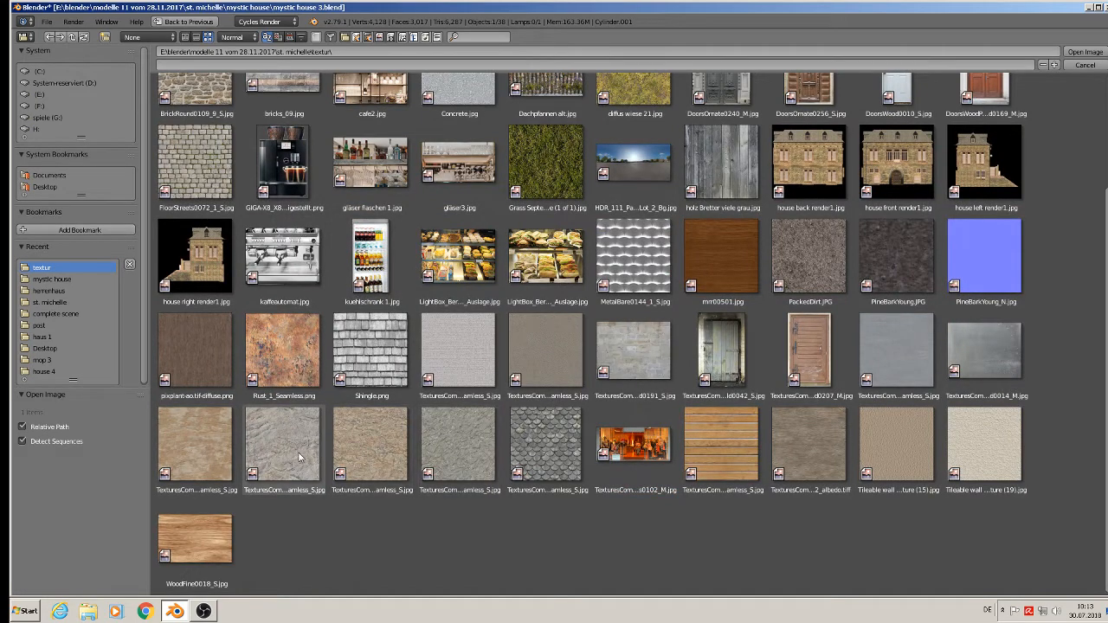
double_click(189, 443)
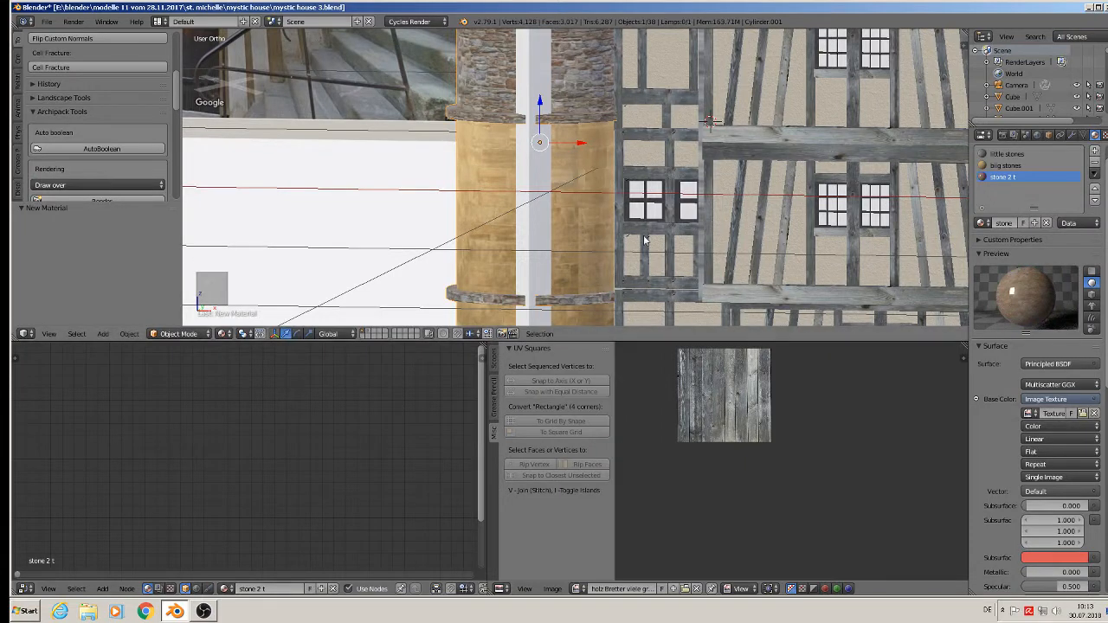
scroll(1052, 519, "down", 3)
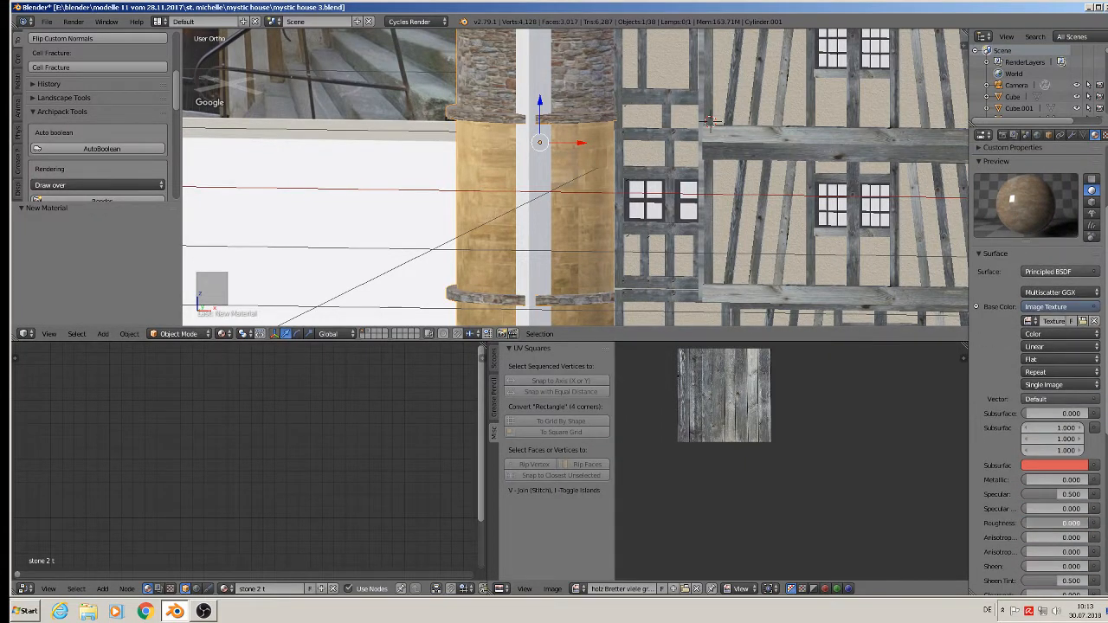
left_click_drag(1032, 523, 1082, 523)
Select all faces of the tower's upper ring and assign the "stone 2 t" material to them.
scroll(556, 252, "up", 3)
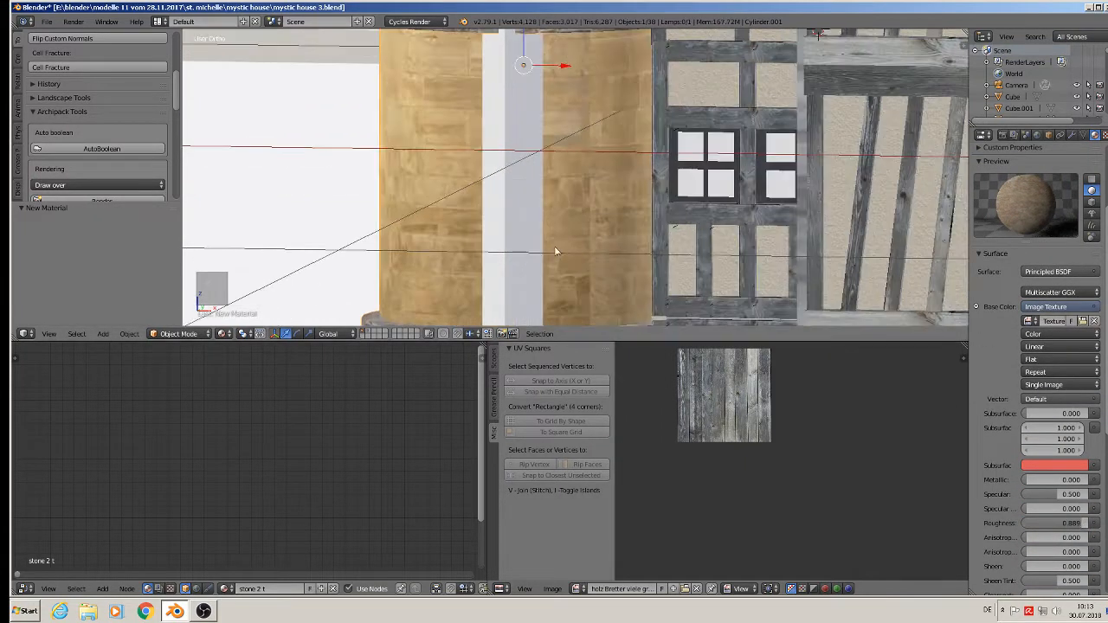
scroll(556, 251, "down", 2)
key("Tab")
scroll(522, 136, "up", 2)
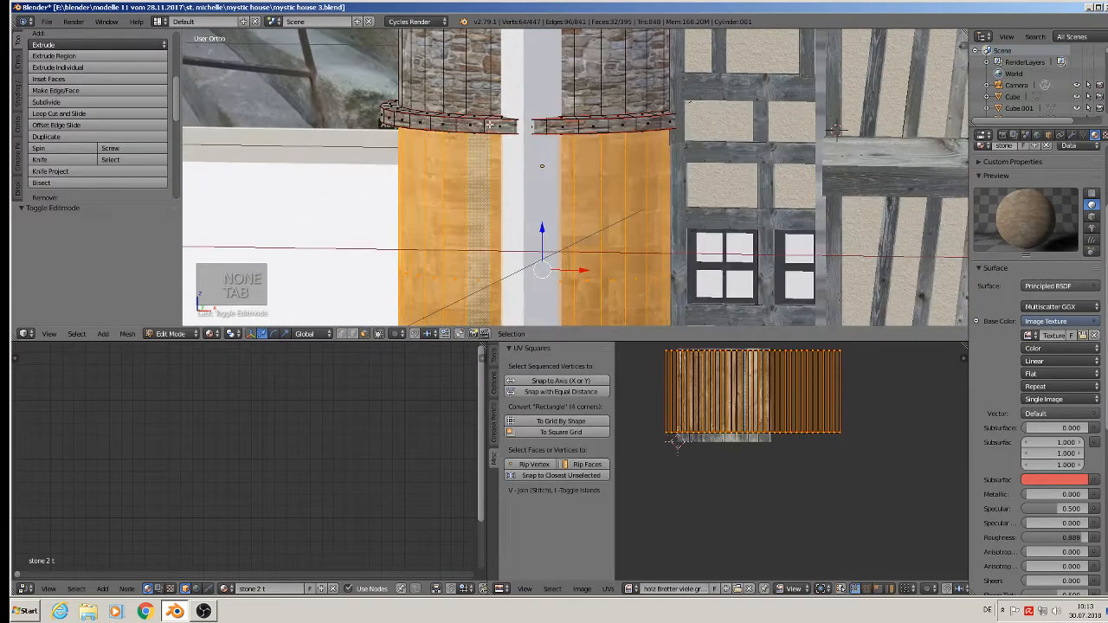
right_click(482, 126, "alt")
key("ctrl+KP_Add")
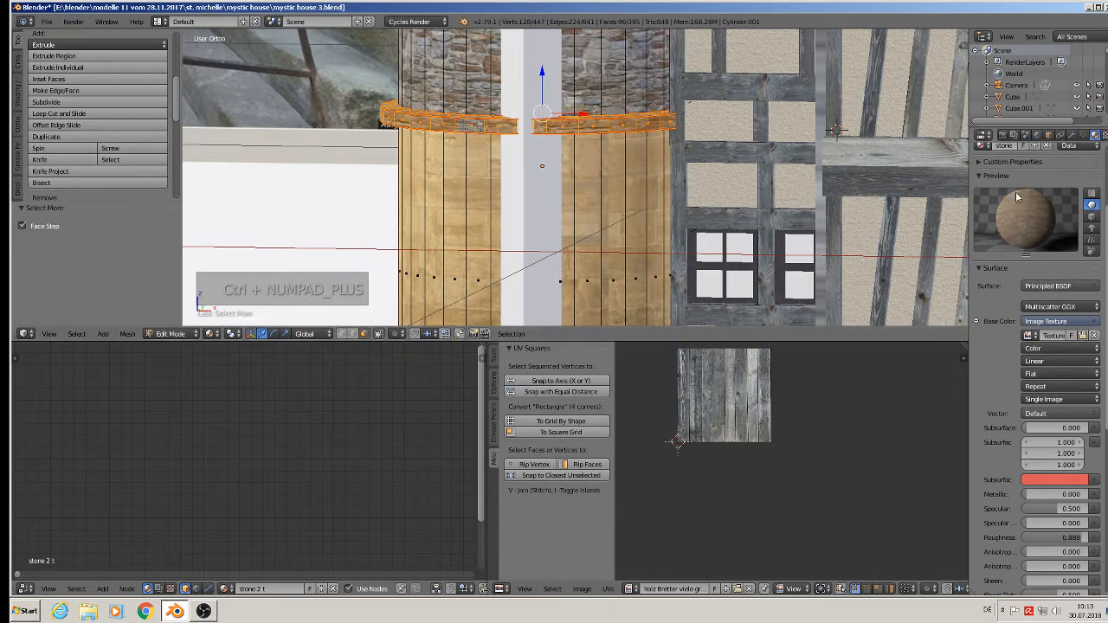
scroll(1009, 201, "up", 3)
left_click(996, 223)
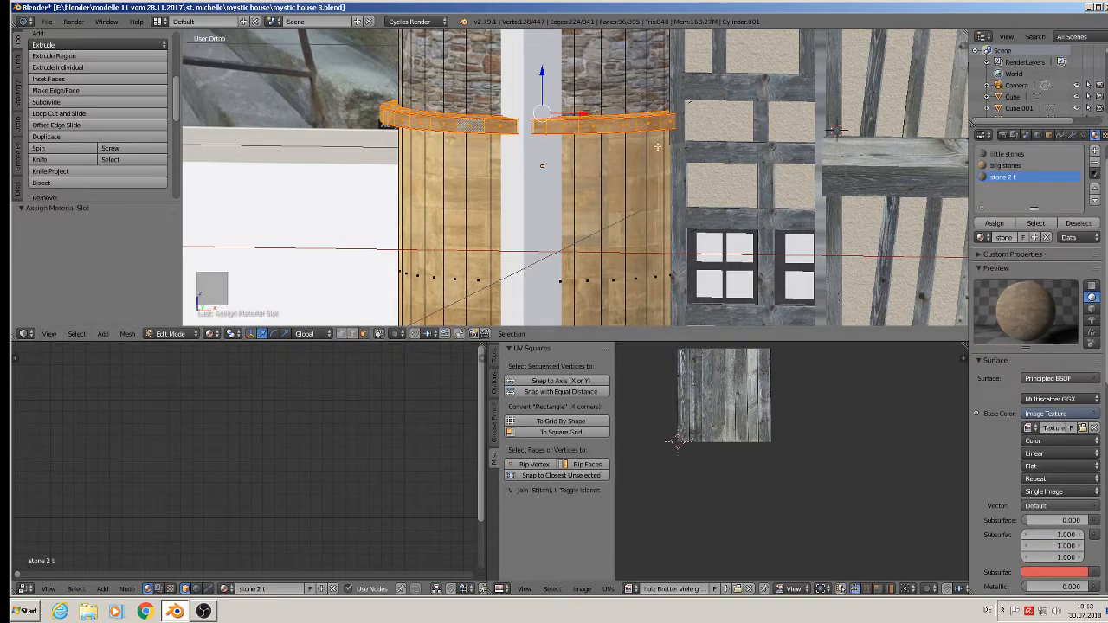
scroll(633, 153, "up", 2)
key("Tab")
scroll(586, 230, "down", 3)
Select all faces of the tower's lower ring and assign the "stone 2 t" material to them.
middle_click_drag(570, 238, 593, 141, "shift")
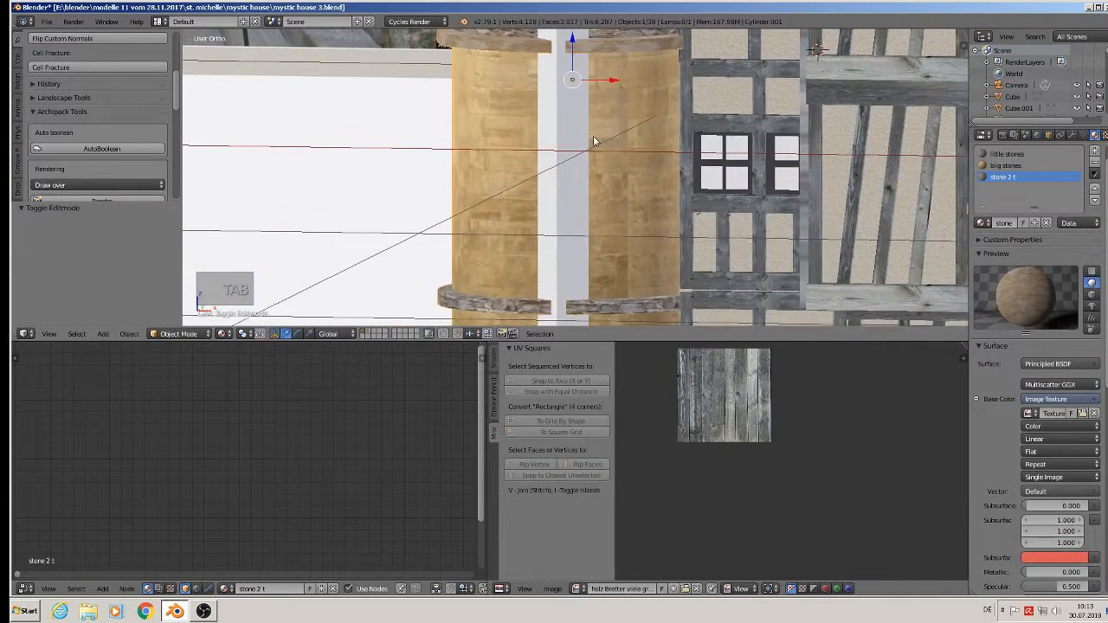
scroll(593, 142, "down", 3)
scroll(555, 243, "up", 2)
right_click(548, 241)
key("Tab")
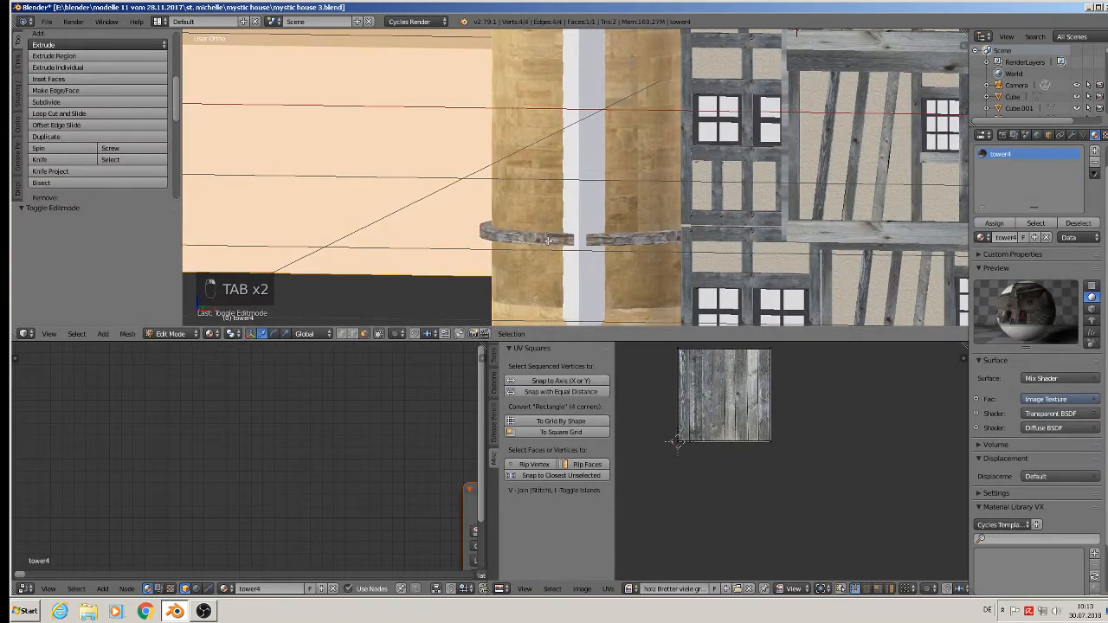
key("Tab")
right_click(548, 240)
key("Tab")
scroll(548, 240, "up", 3)
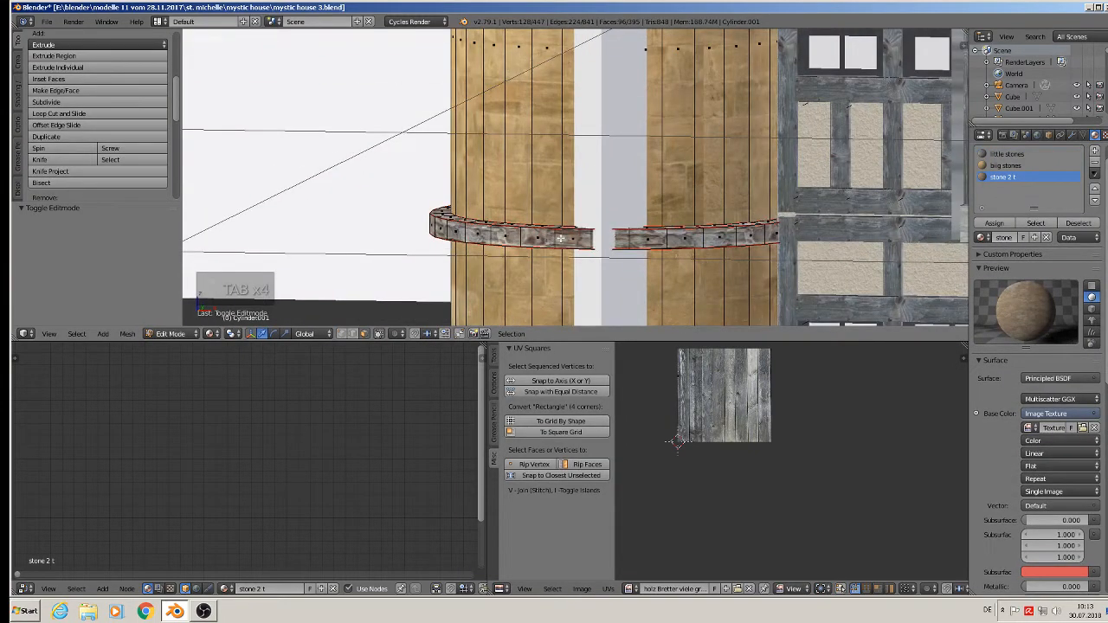
key("a")
key("a")
key("a")
key("a")
key("a")
key("a")
key("a")
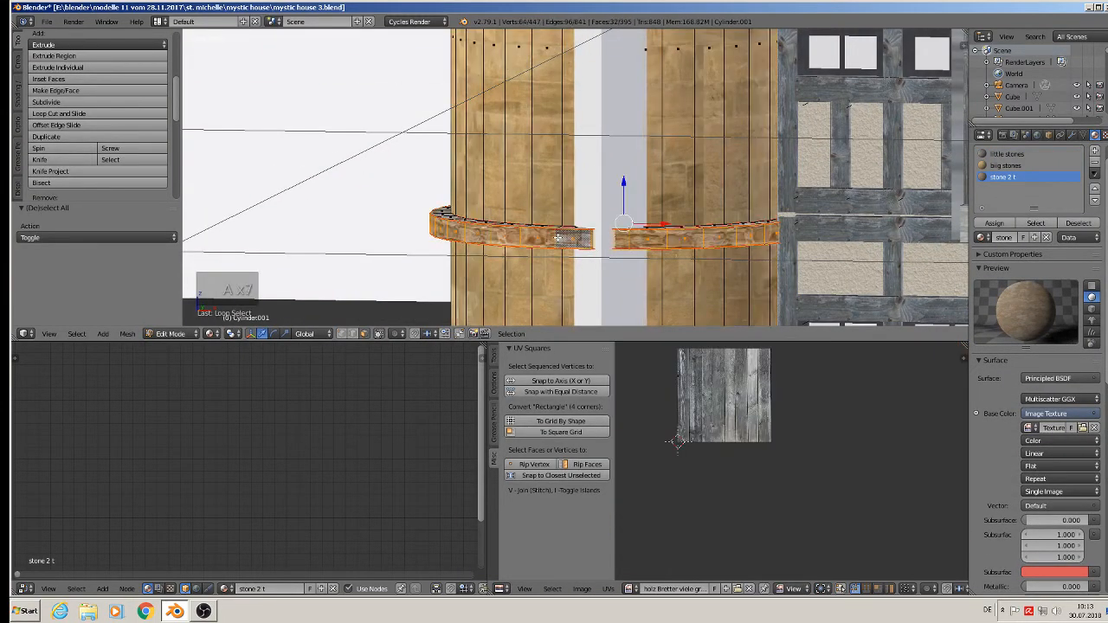
key("ctrl+KP_Add")
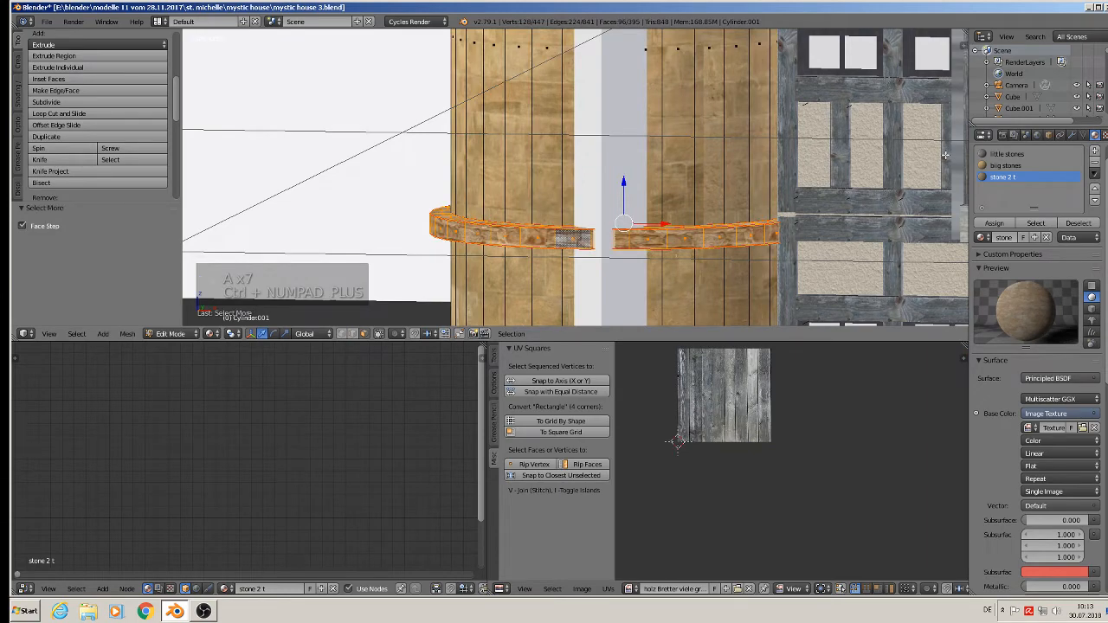
key("Tab")
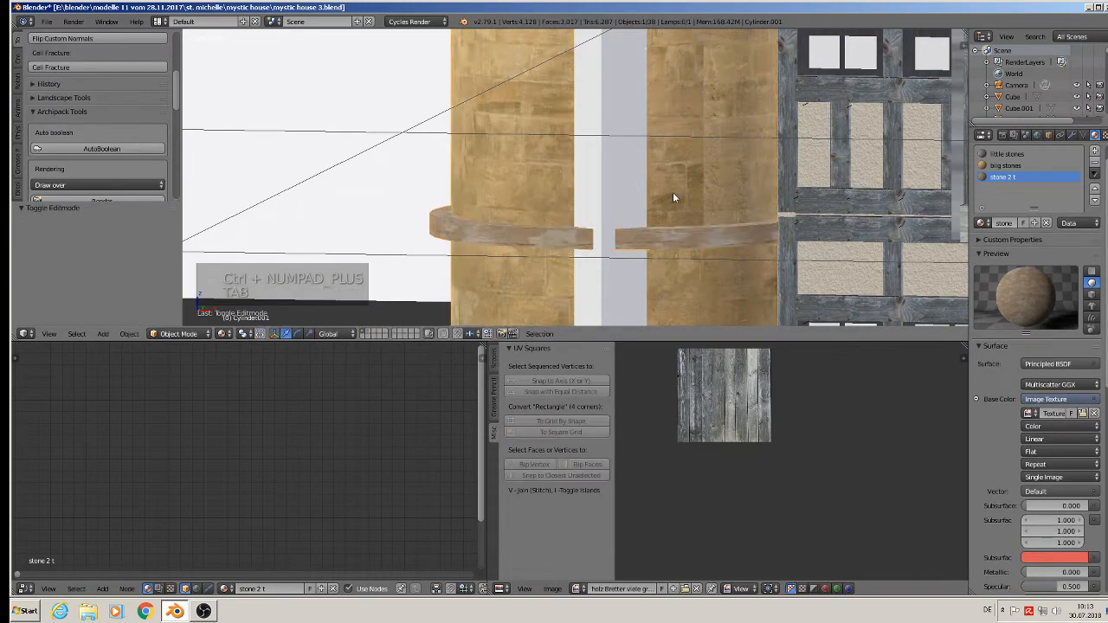
Select the white vertical pillar on the tower's front and unwrap its whole mesh with Project From View.
scroll(673, 178, "down", 6)
right_click(625, 158)
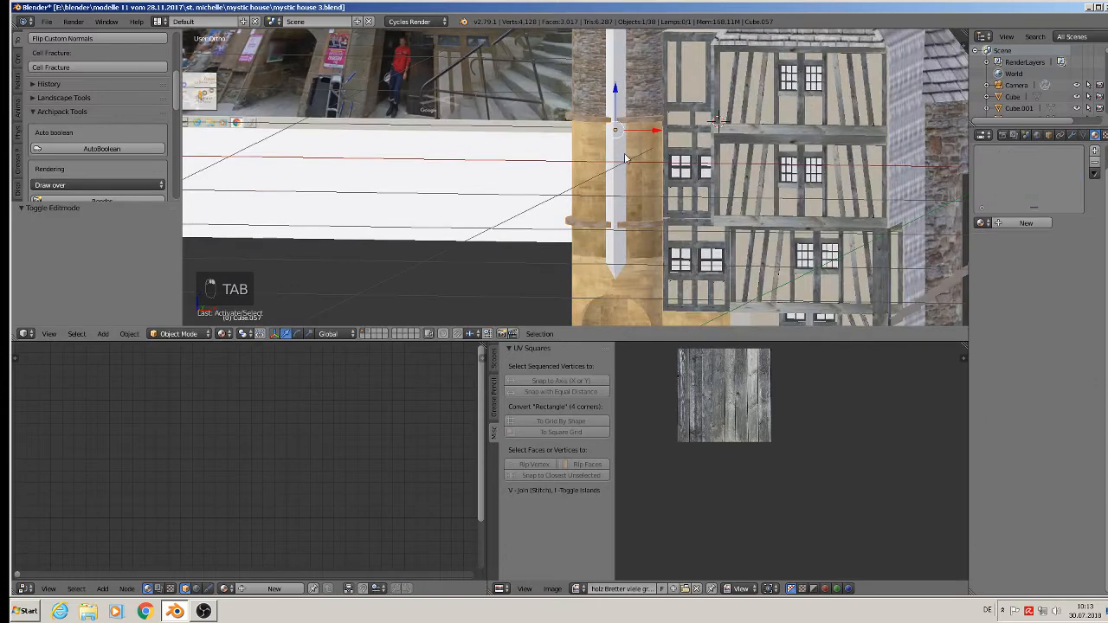
key("Tab")
key("a")
key("a")
key("a")
key("a")
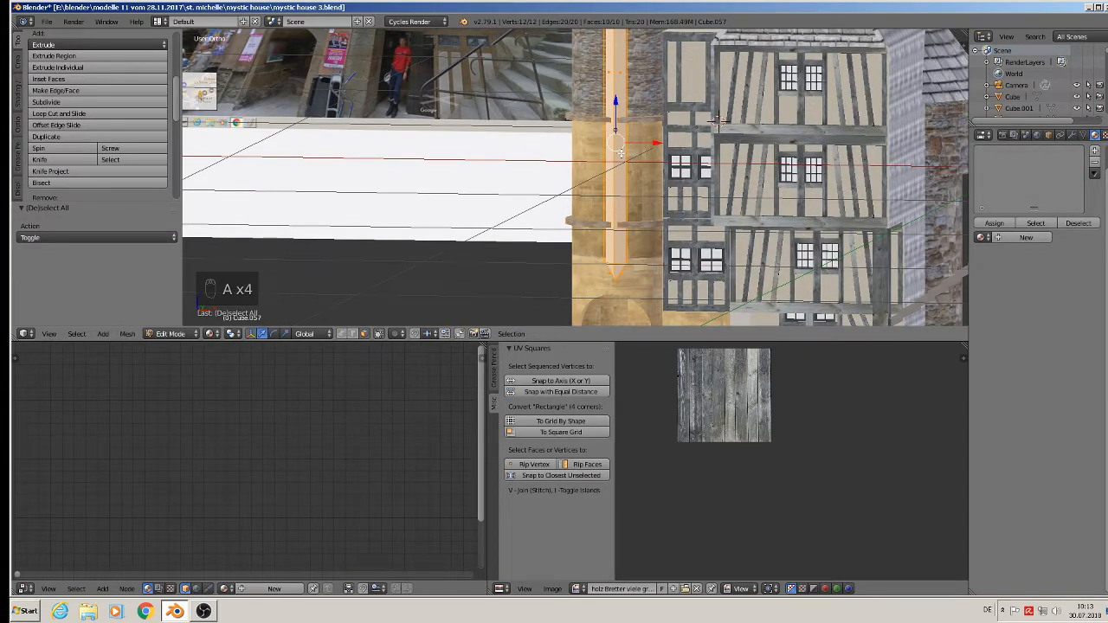
key("u")
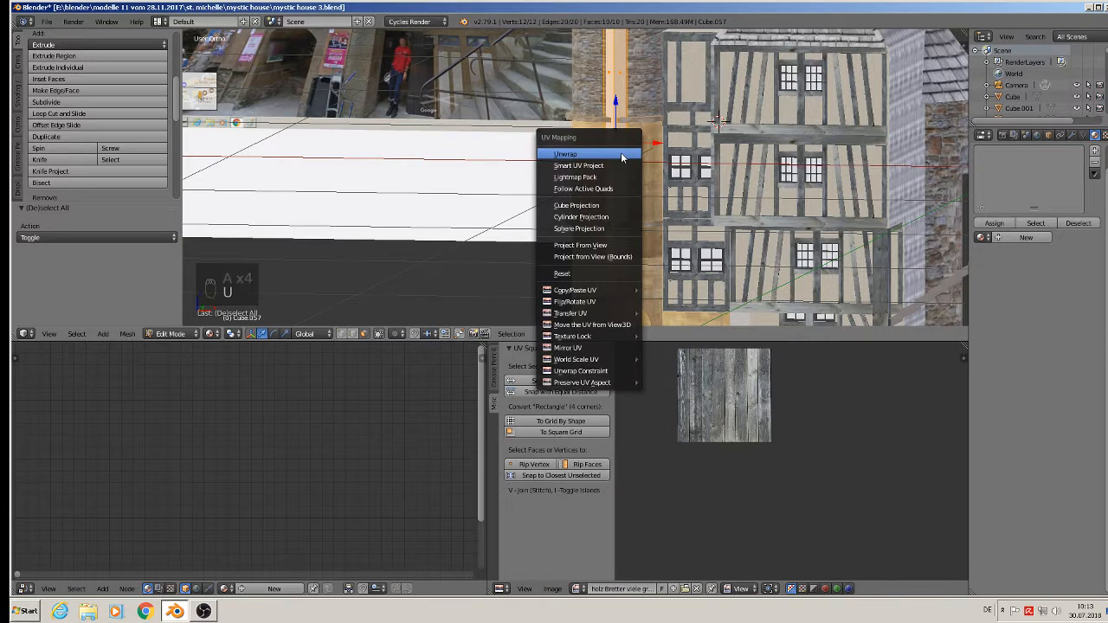
left_click(590, 246)
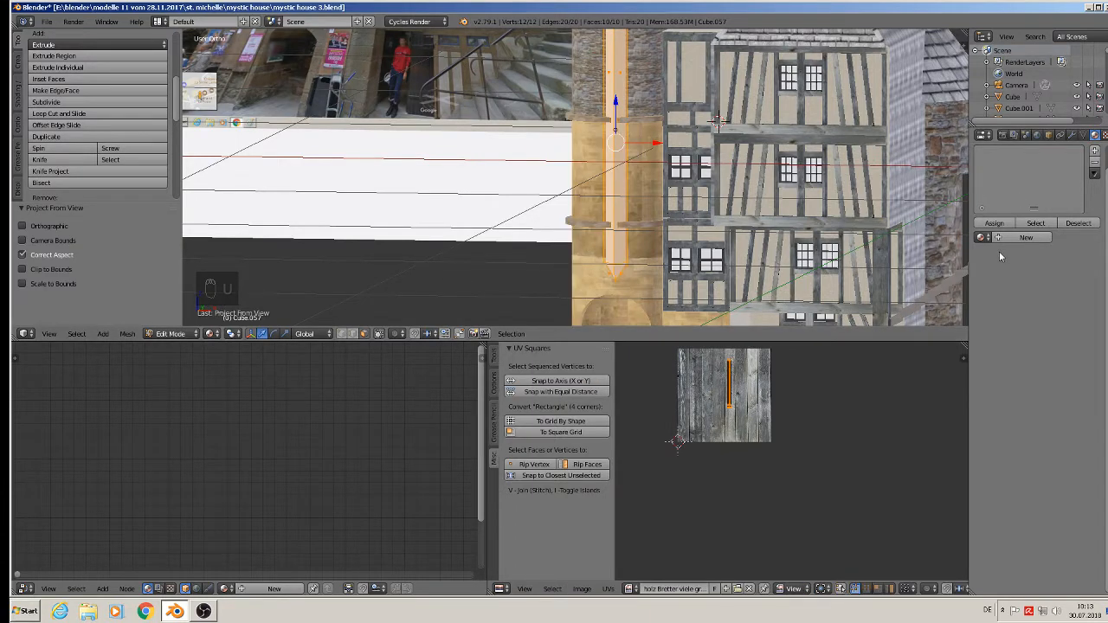
Give the vertical pillar a material slot with the existing "stone 2 t" material and deselect everything.
left_click(1094, 150)
left_click(981, 237)
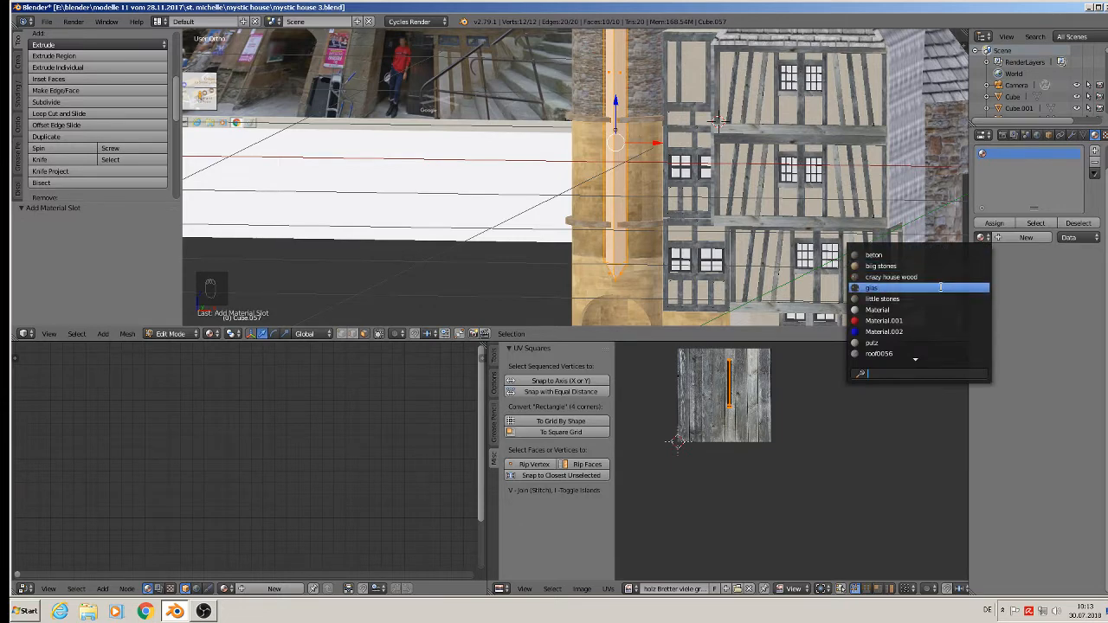
scroll(937, 331, "down", 2)
scroll(936, 331, "down", 3)
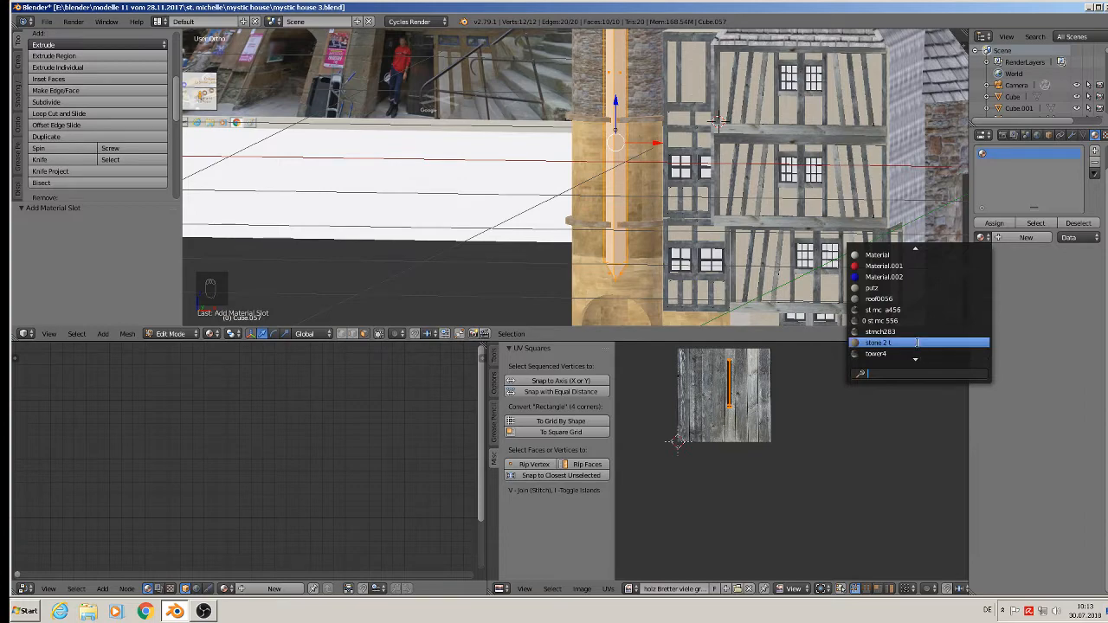
left_click(916, 343)
key("Tab")
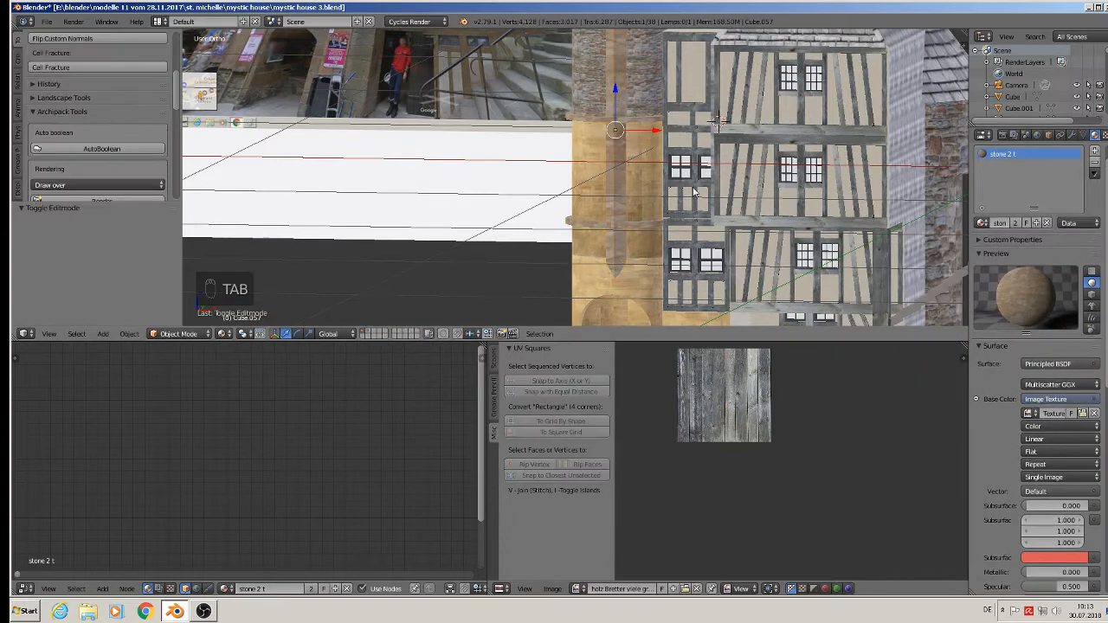
key("a")
key("a")
scroll(680, 199, "down", 5)
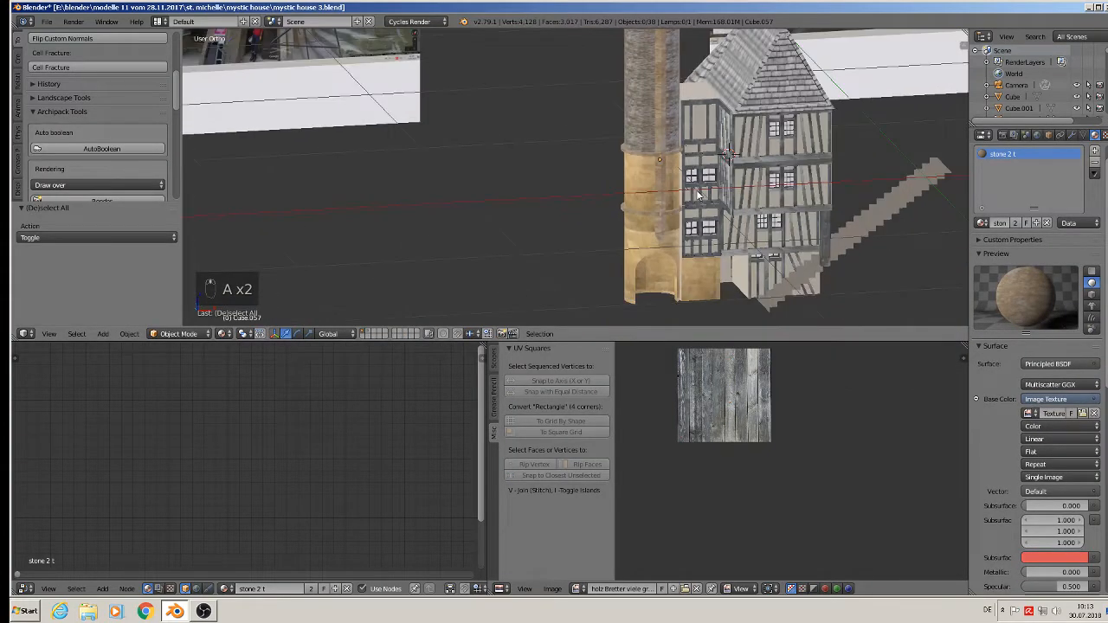
Look over the tower's front, the timber-framed facade and the pointed roof from several angles.
middle_click_drag(669, 244, 660, 141)
scroll(661, 141, "up", 2)
scroll(779, 217, "up", 3)
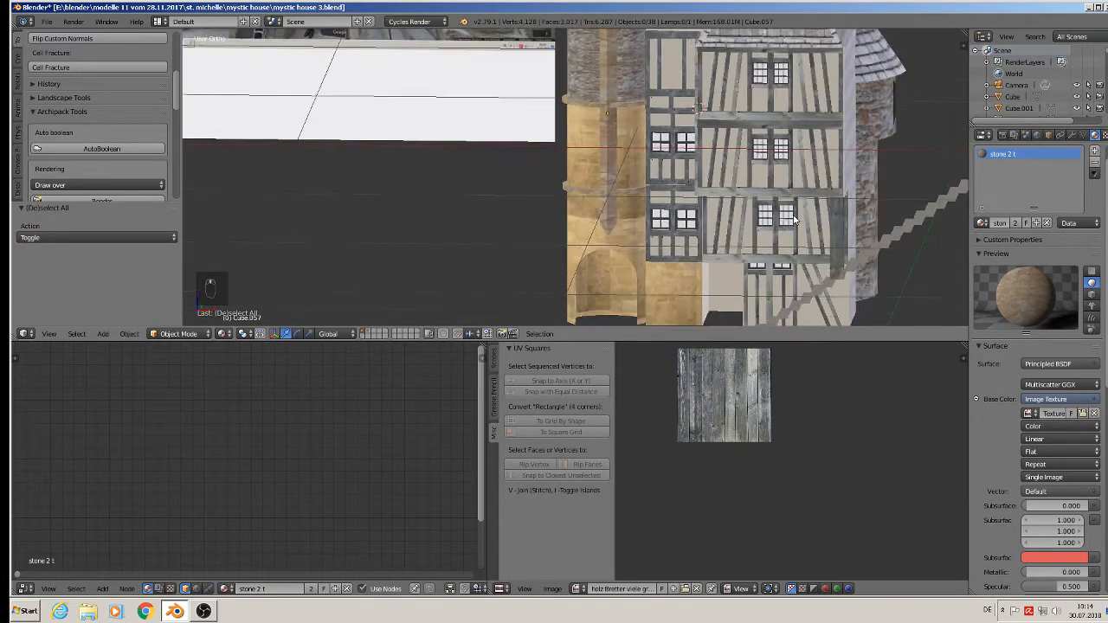
middle_click_drag(764, 219, 556, 275)
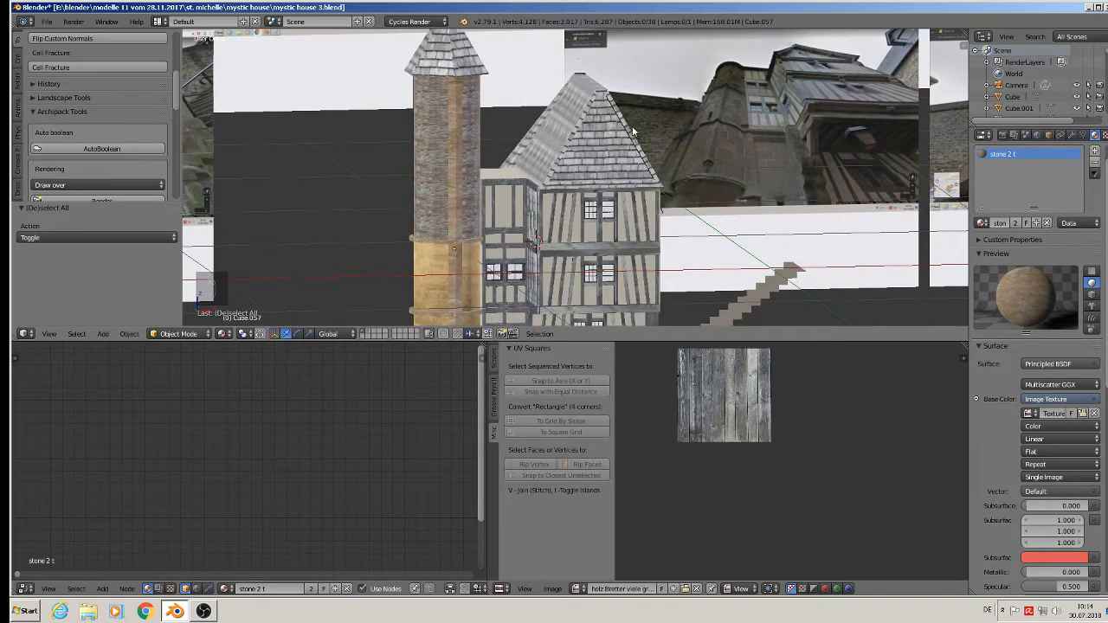
middle_click_drag(832, 66, 805, 83)
scroll(633, 164, "down", 1)
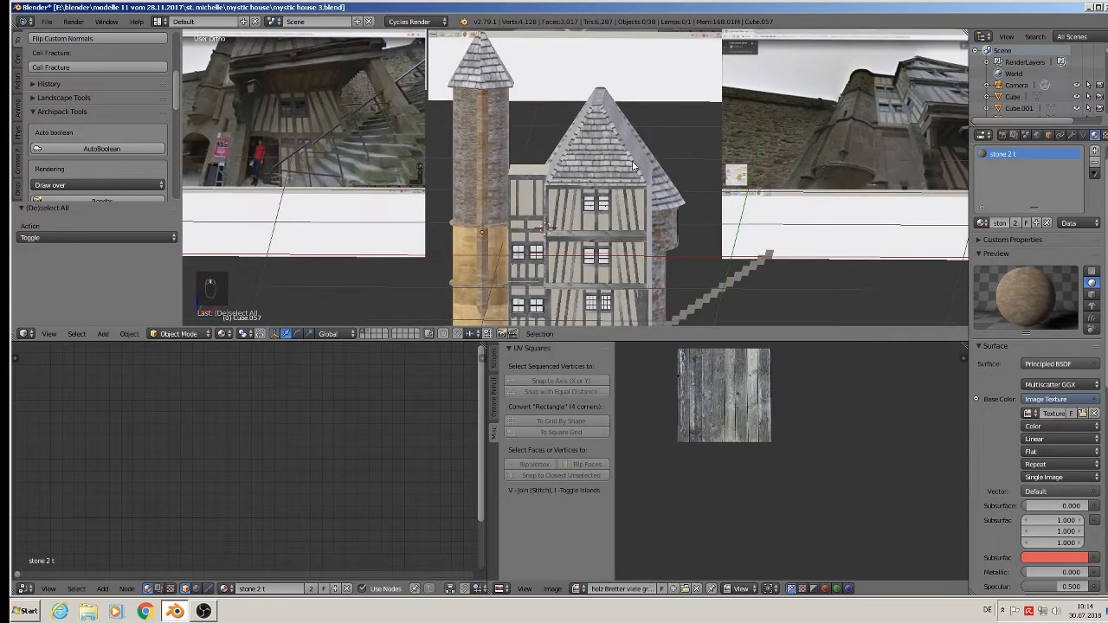
scroll(633, 164, "up", 2)
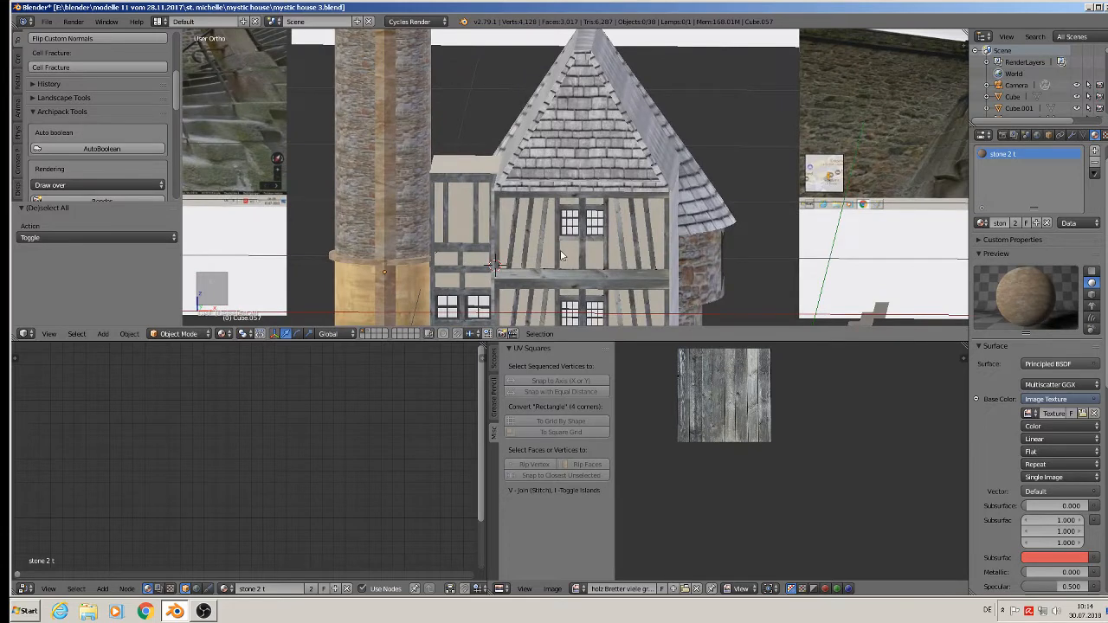
Select the roof's large triangular gable face and assign it the existing "putz" material in a new slot.
right_click(576, 137)
key("Tab")
key("Tab")
key("Tab")
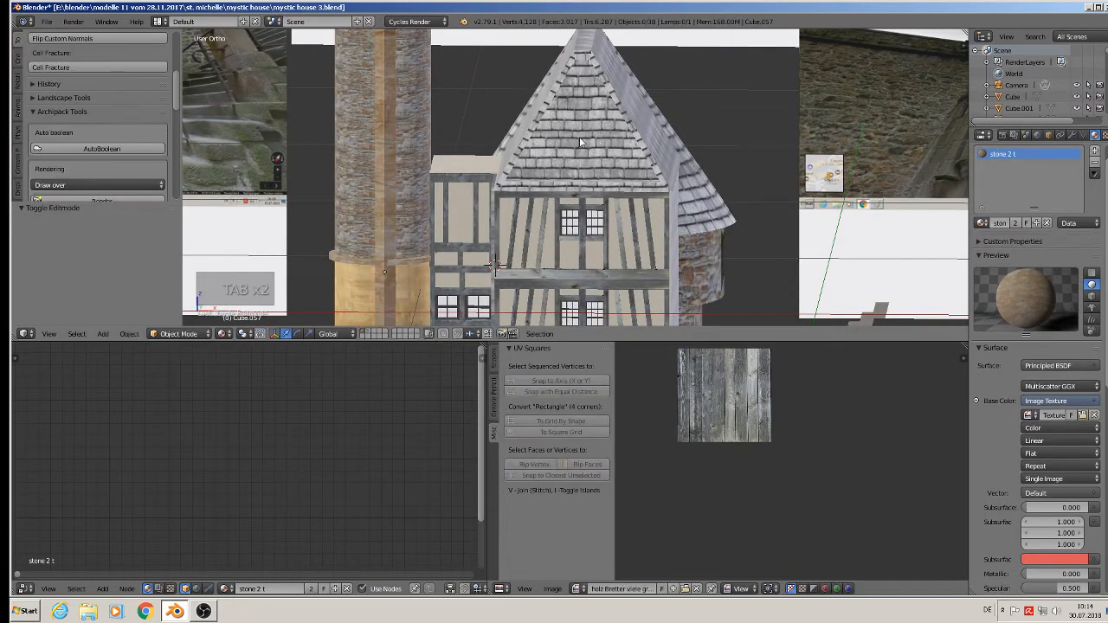
middle_click_drag(592, 149, 584, 137)
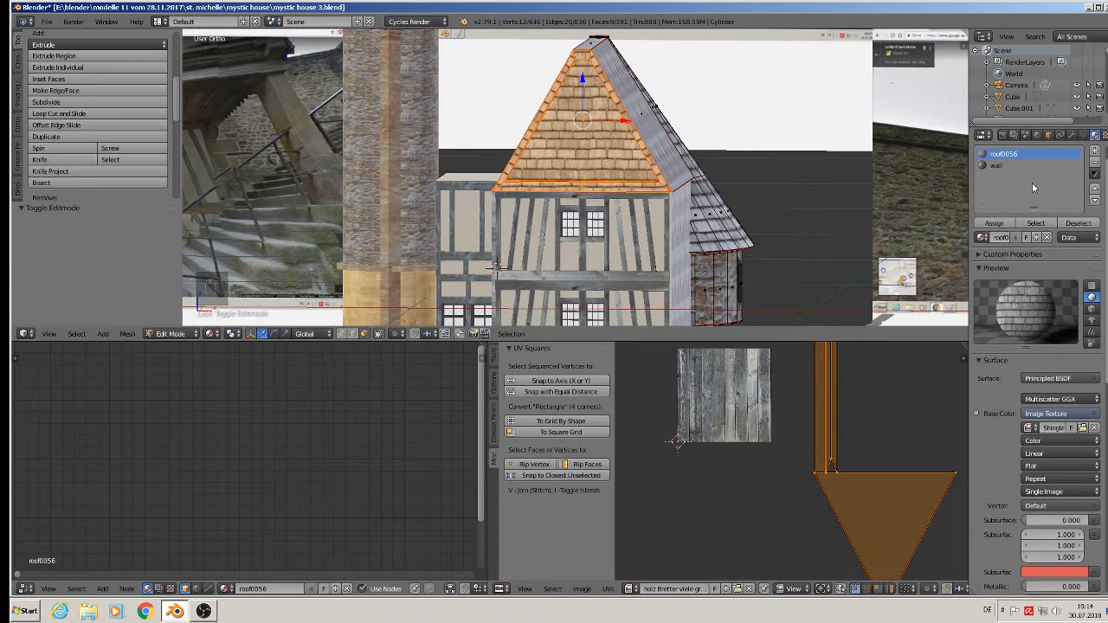
right_click(574, 128)
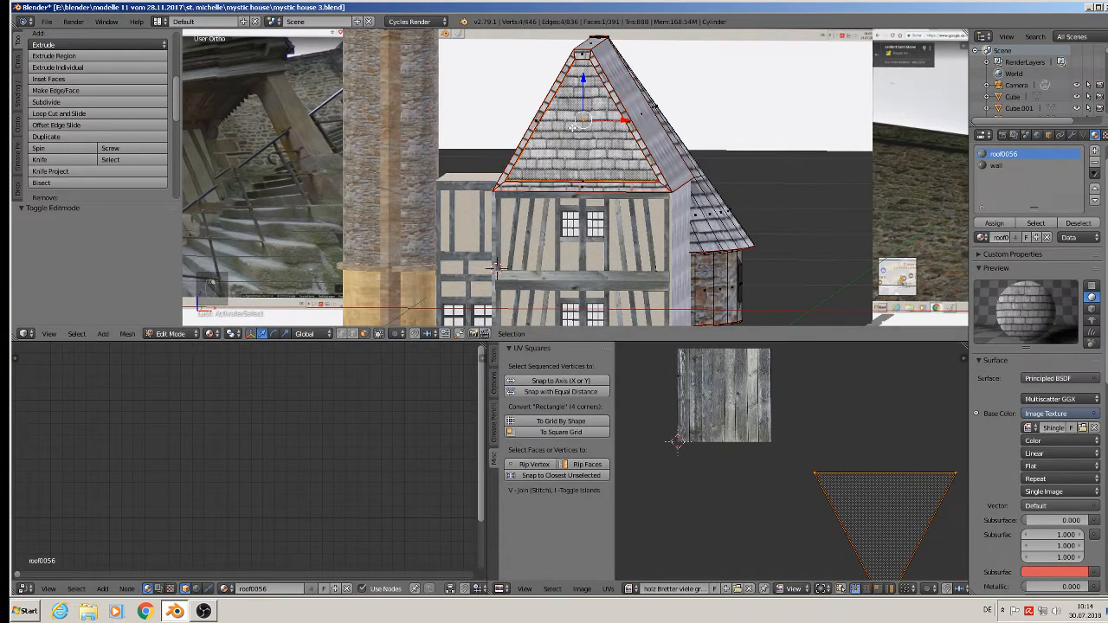
left_click(1094, 151)
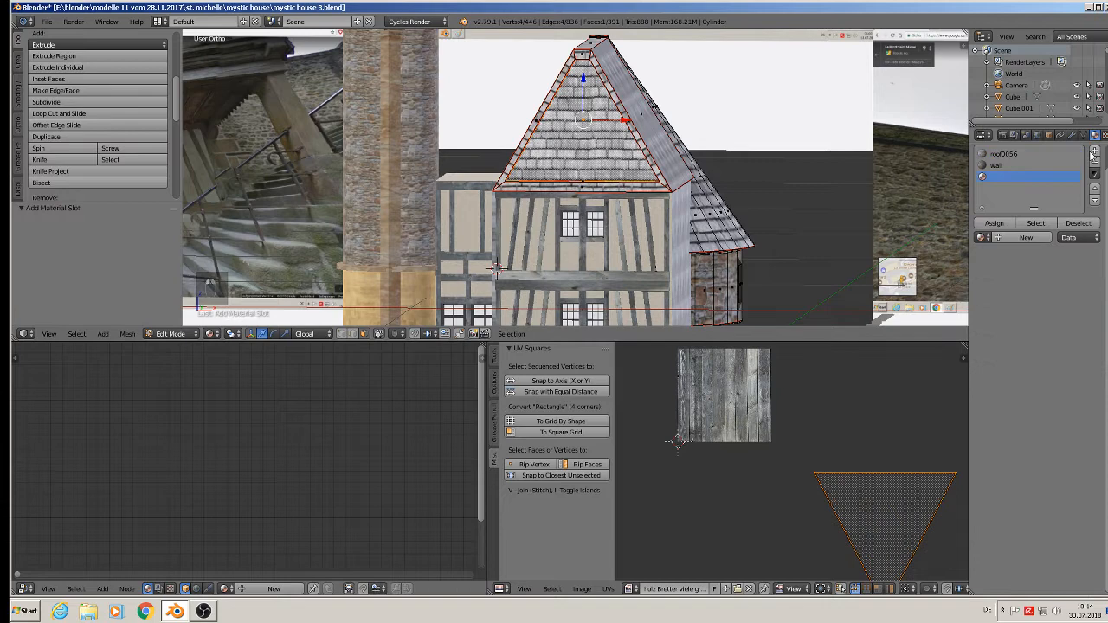
left_click(981, 239)
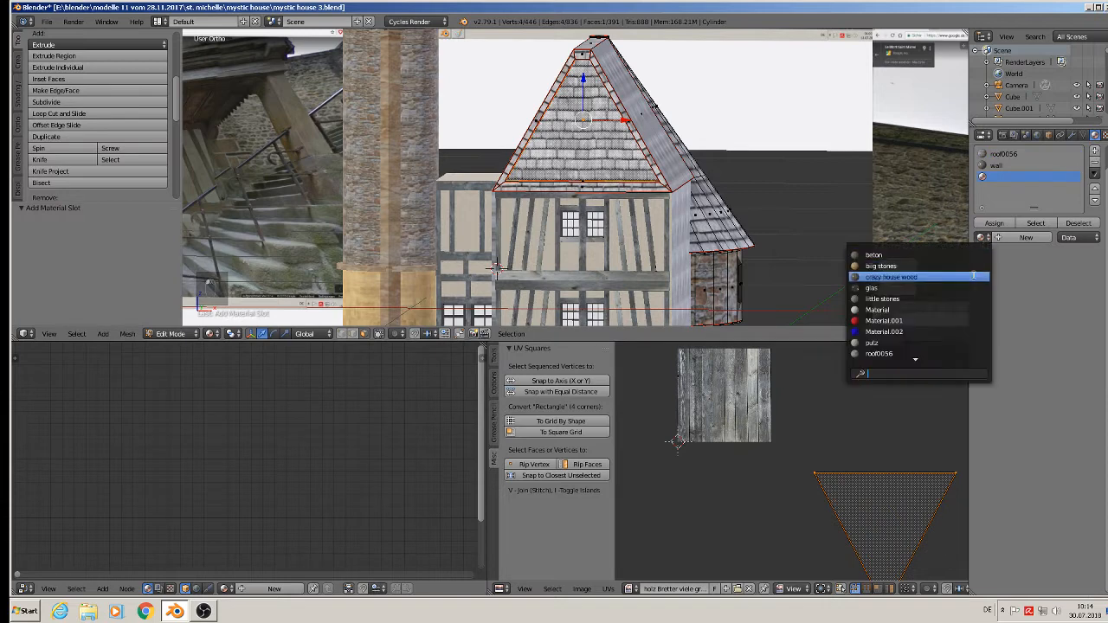
left_click(936, 343)
left_click(994, 223)
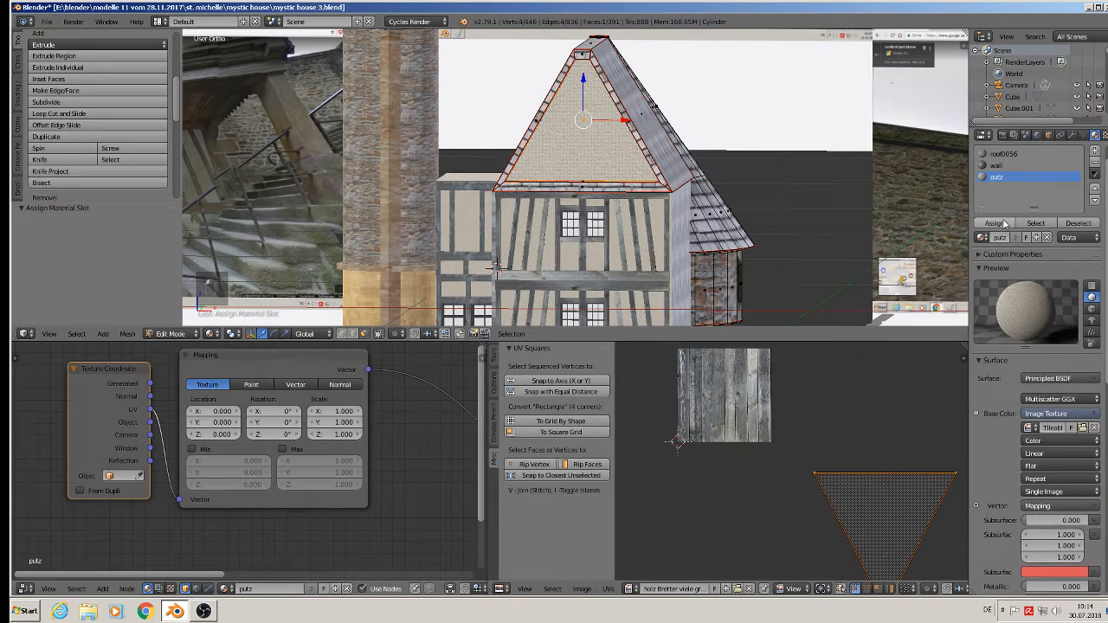
Select the three shingled border faces around the gable and assign them the existing "windowwood2" material in a new slot.
scroll(409, 298, "up", 2)
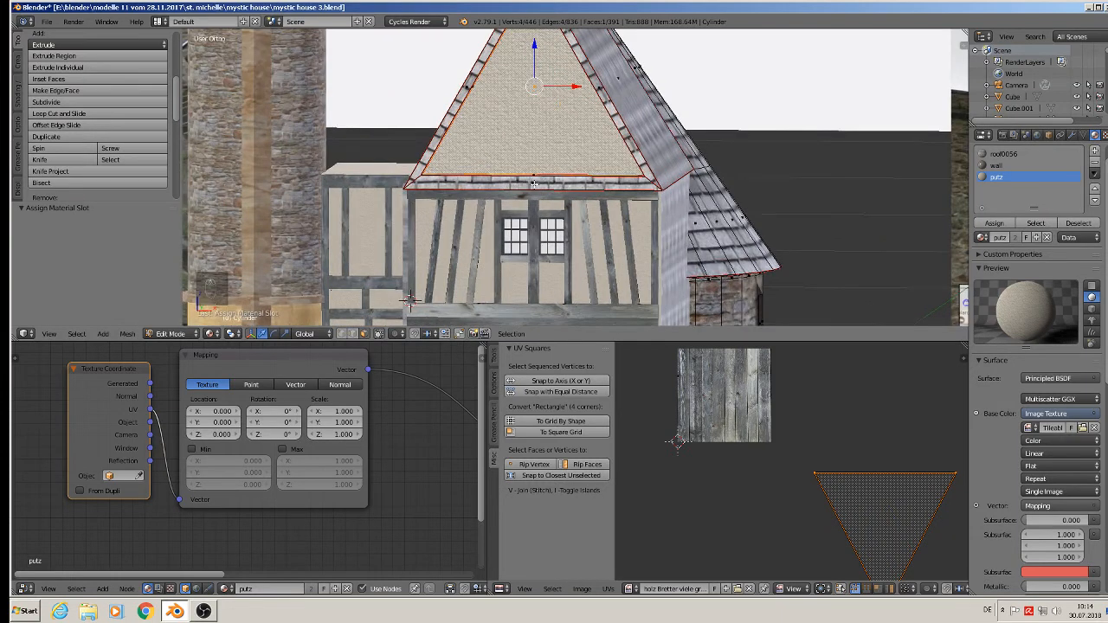
right_click(534, 183)
right_click(465, 86, "shift")
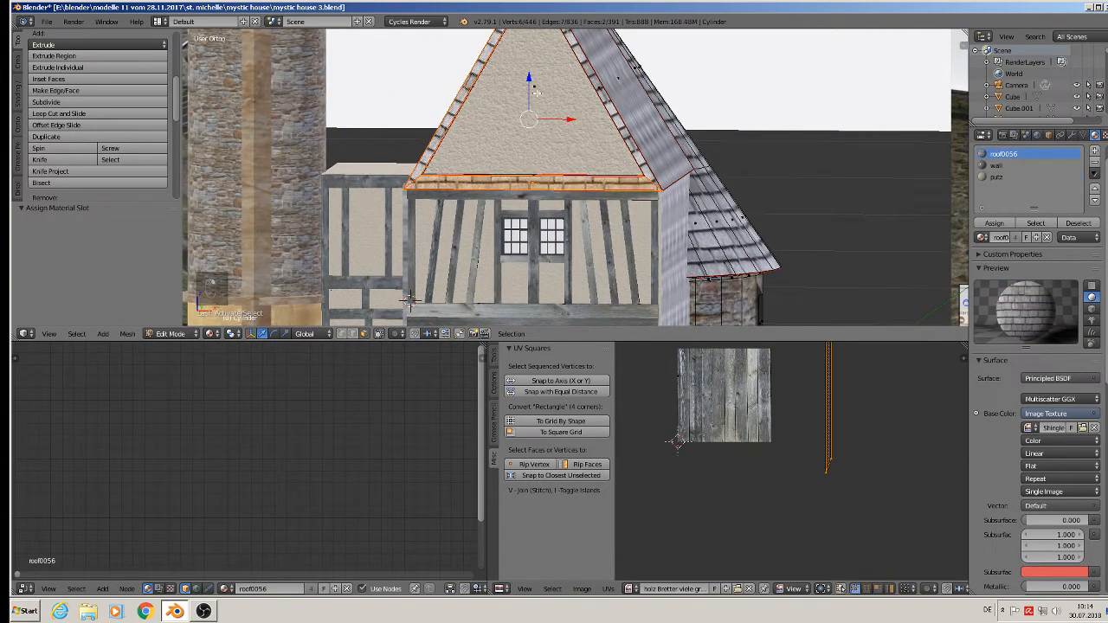
right_click(603, 94, "shift")
key("KP_Decimal")
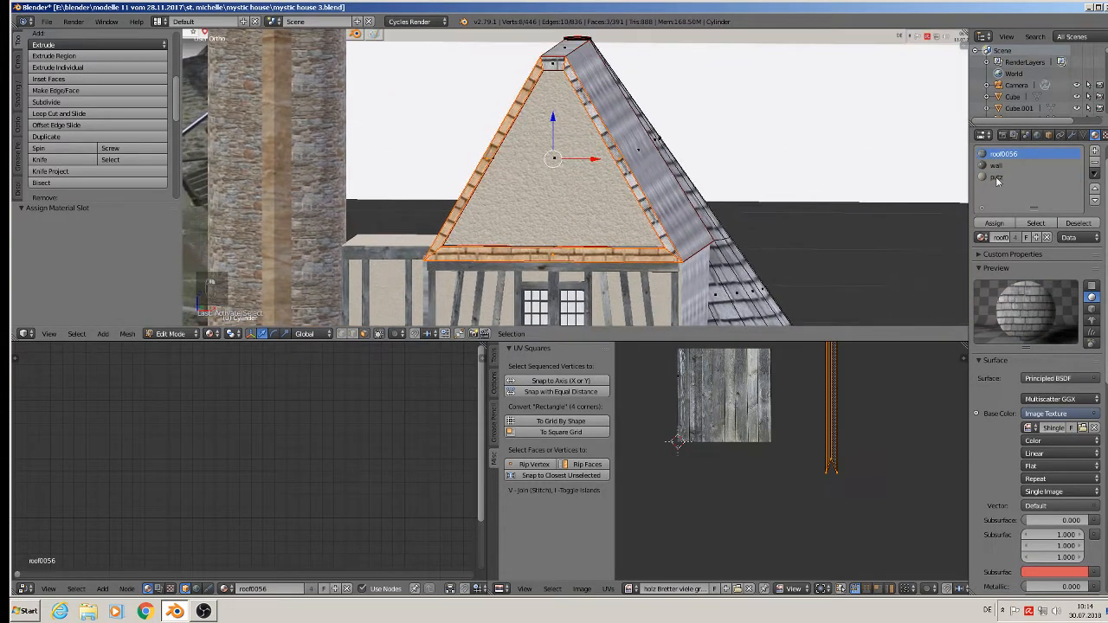
left_click(1096, 153)
left_click(981, 237)
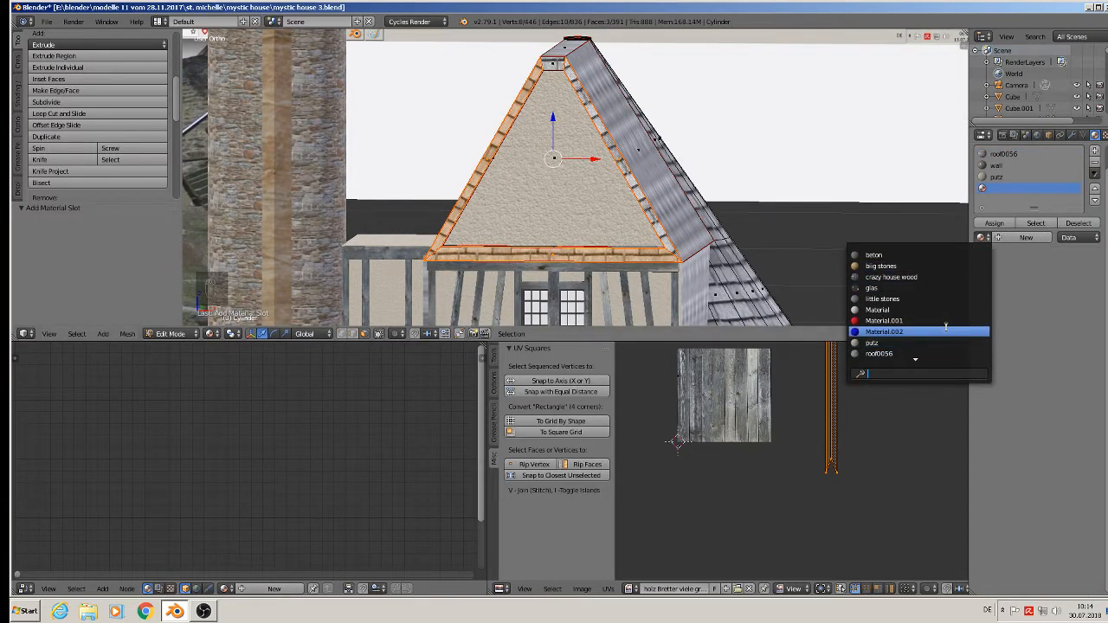
scroll(944, 320, "down", 15)
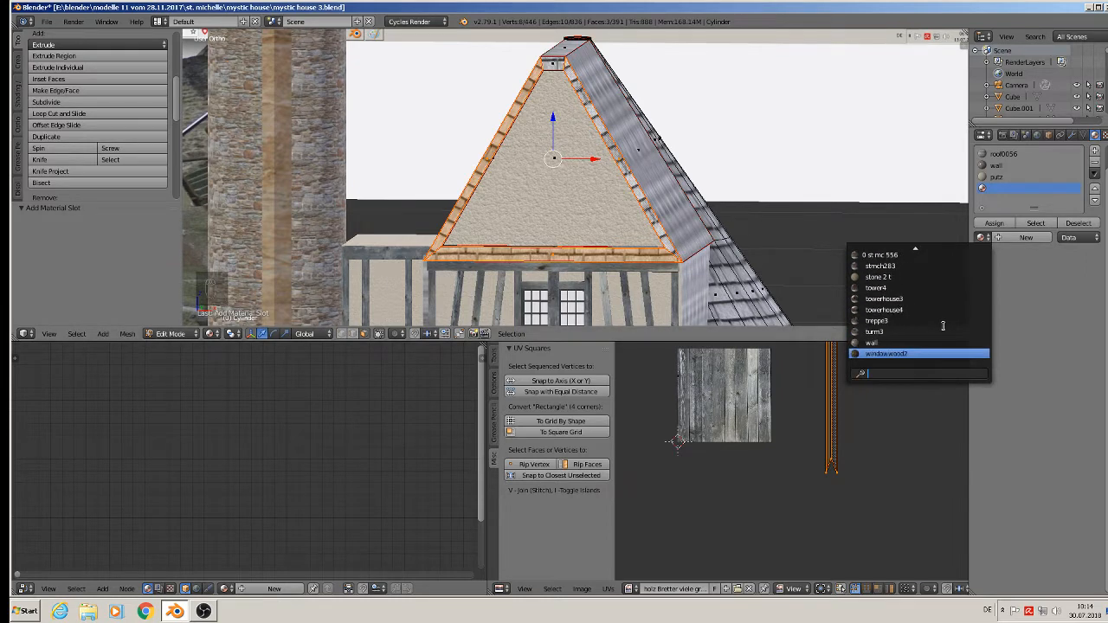
left_click(926, 352)
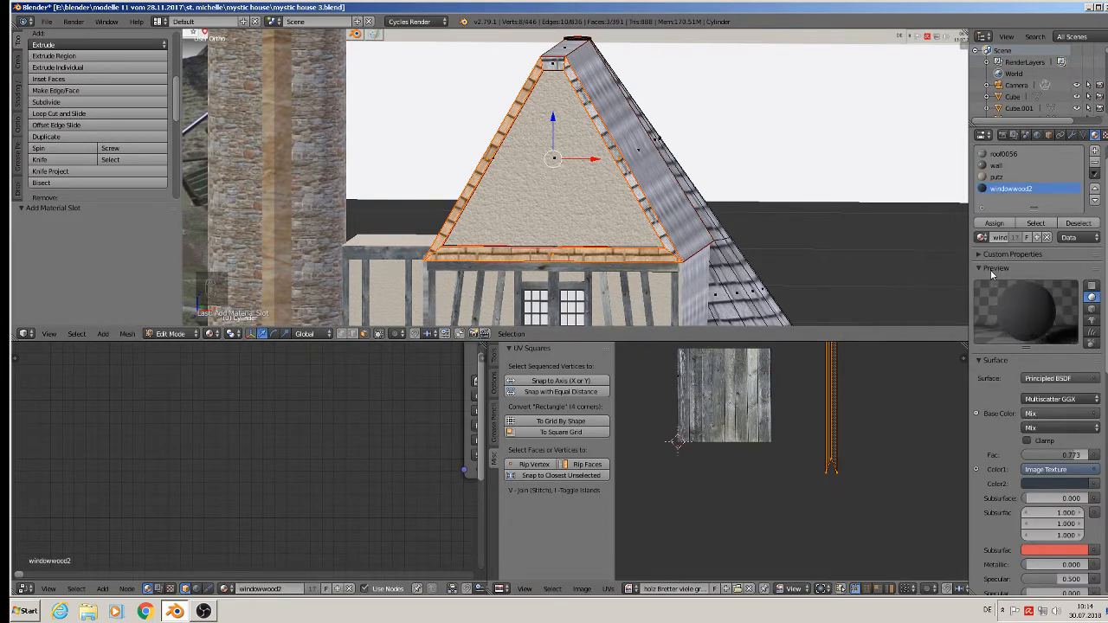
left_click(994, 224)
Unwrap the gable's three border faces with Project From View from a frontal view.
scroll(611, 229, "up", 4)
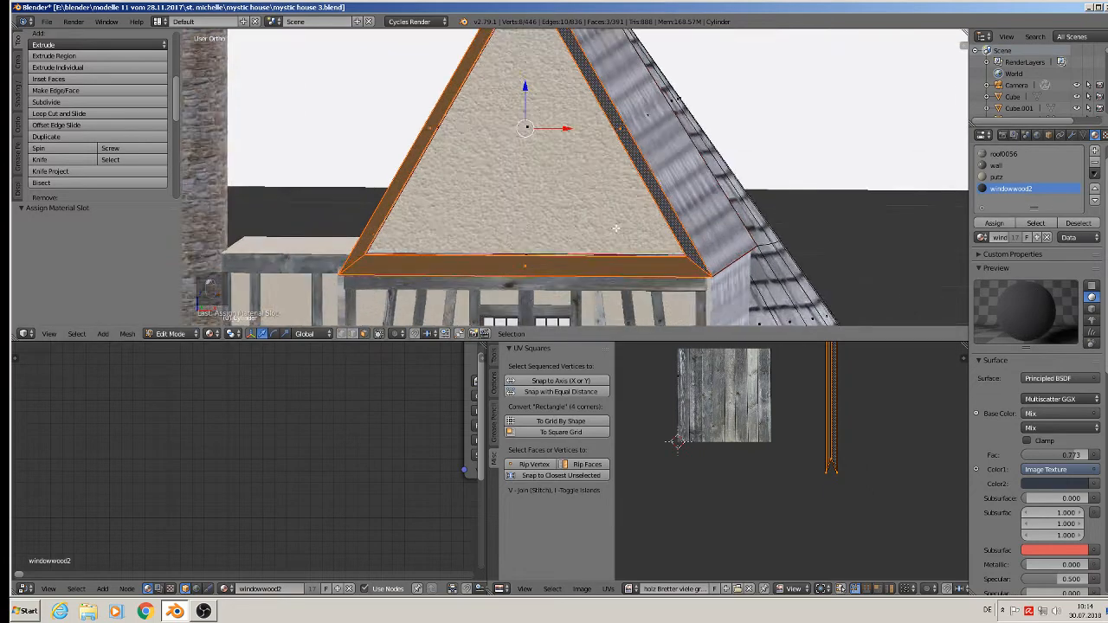
key("KP_5")
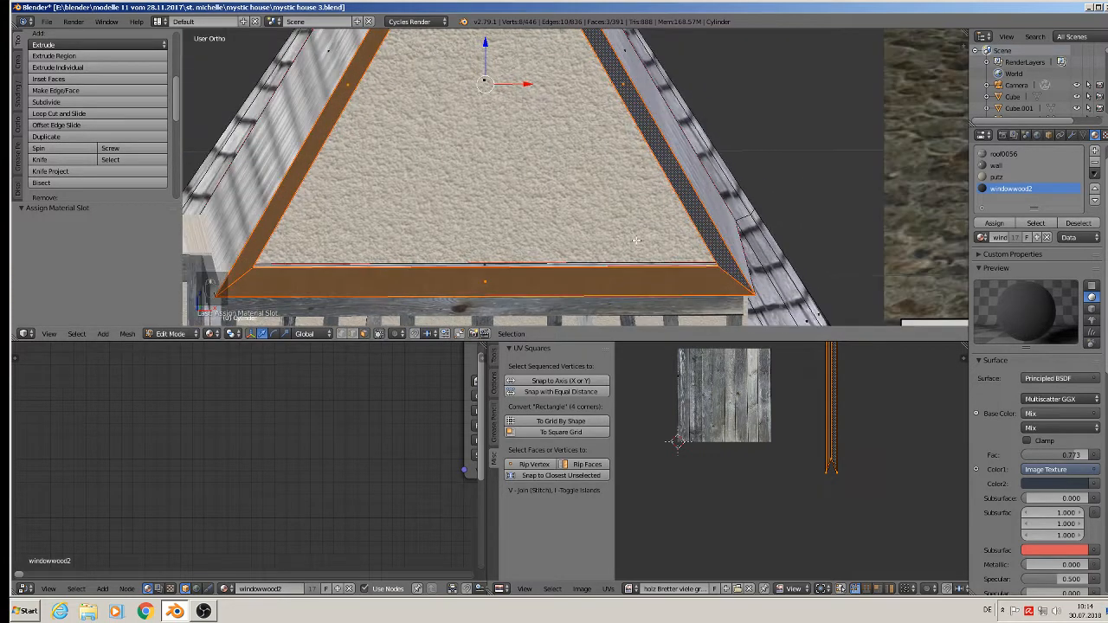
scroll(632, 222, "down", 2)
key("u")
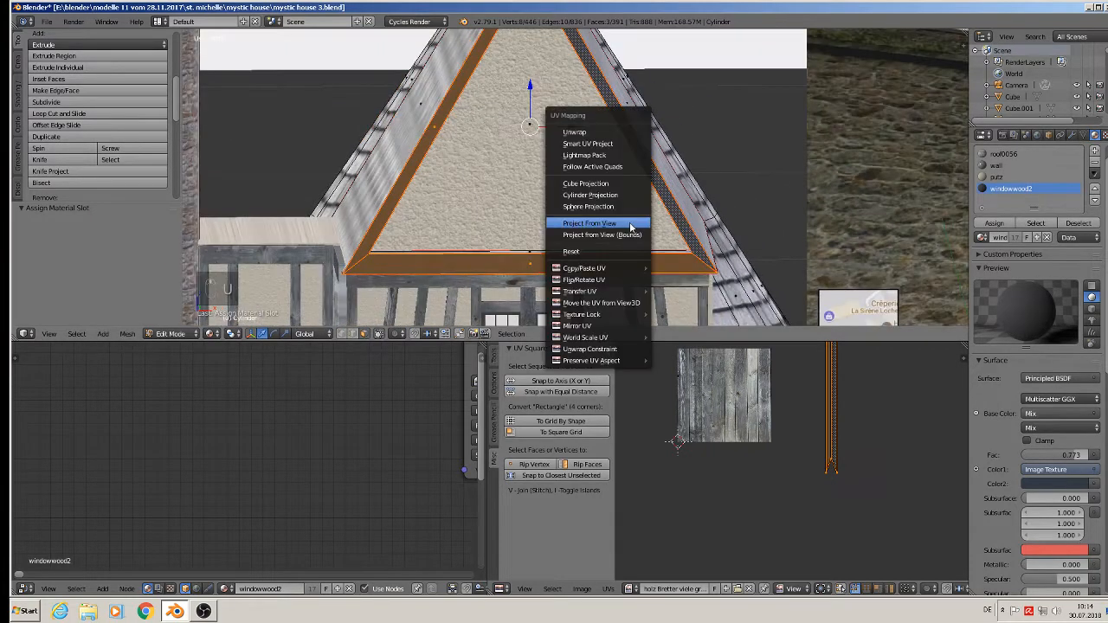
left_click(589, 223)
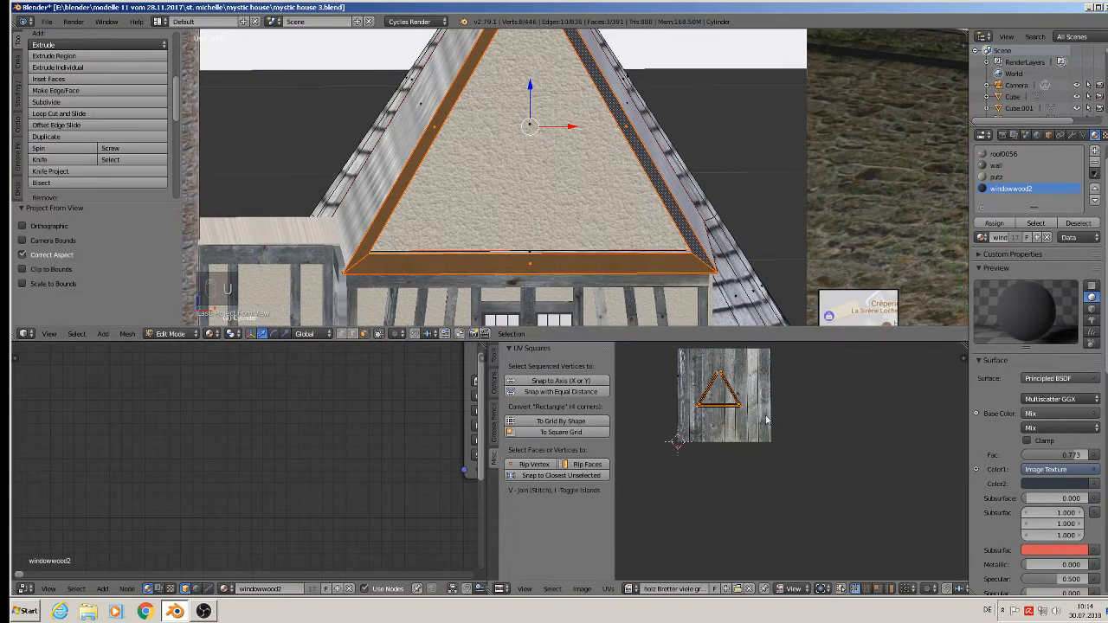
Scale the gable border's UVs up about 5.6 times and rotate them roughly a quarter turn, then check the wood texture.
key("s")
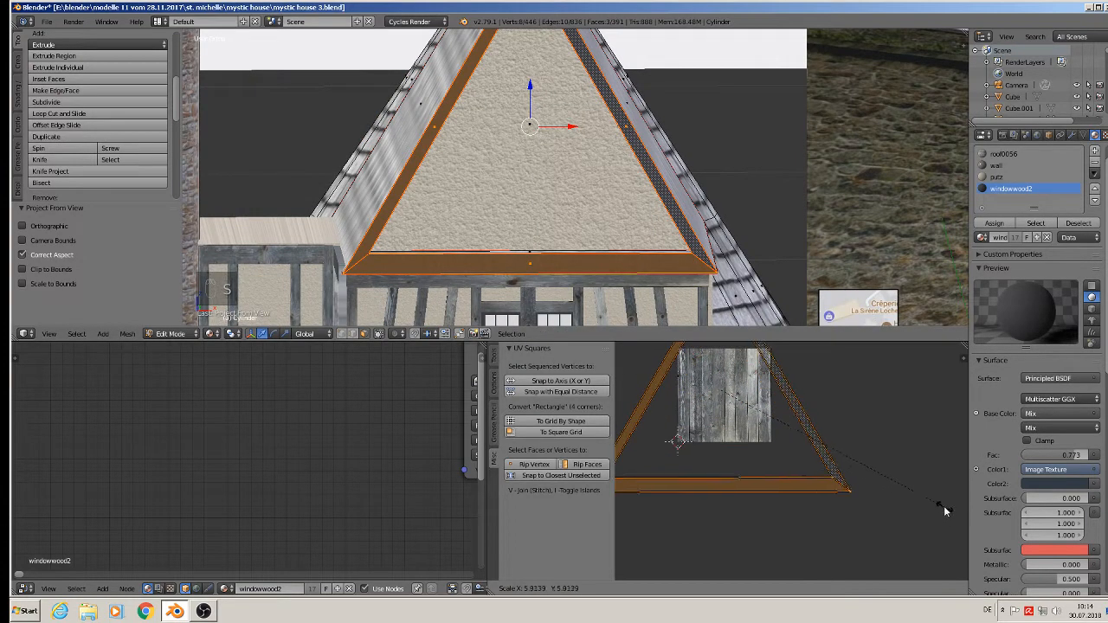
left_click(924, 495)
key("r")
key("equal")
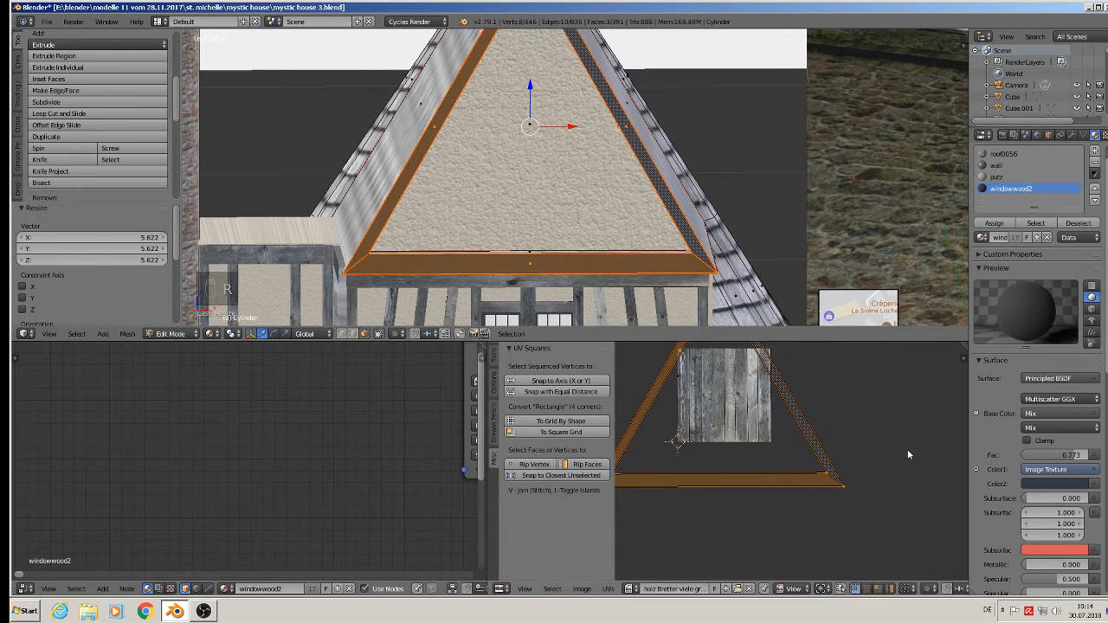
key("r")
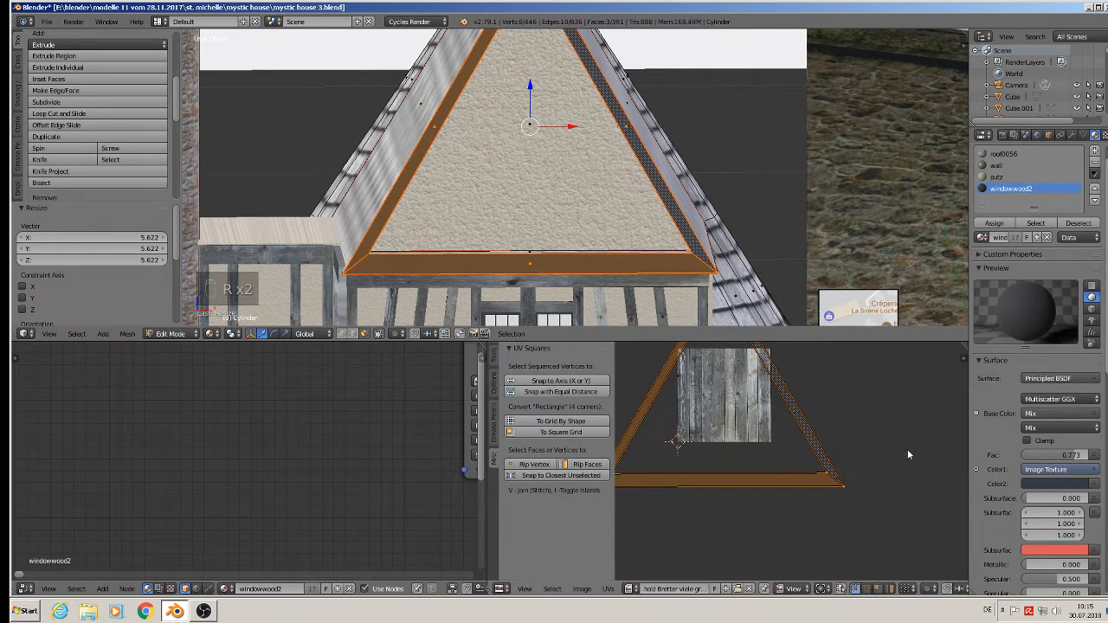
key("r")
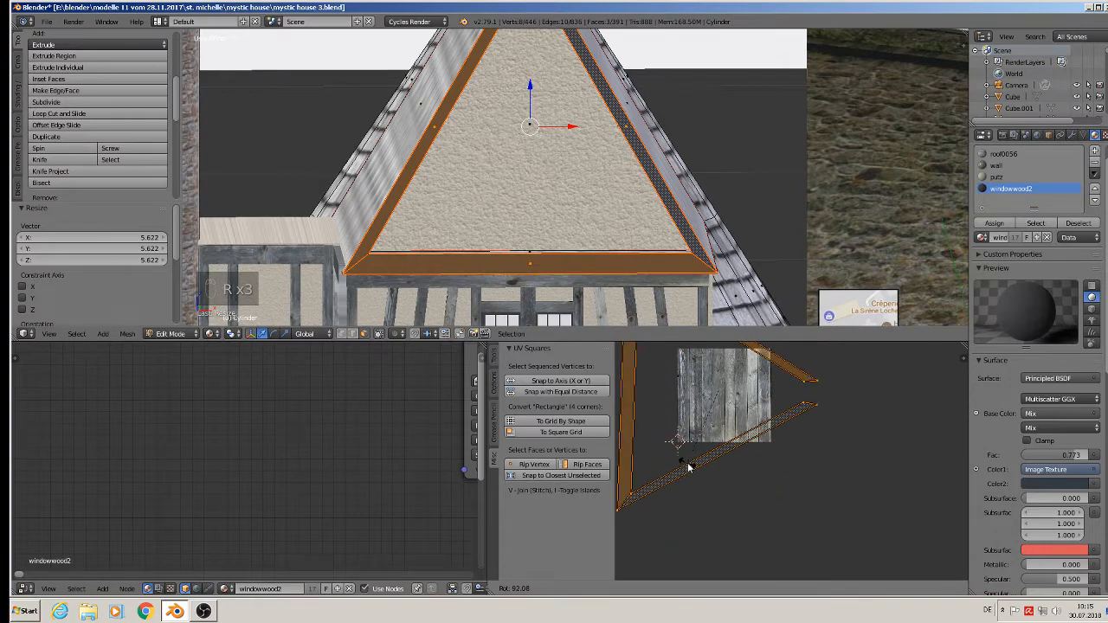
left_click(681, 452)
scroll(554, 221, "up", 2)
key("Tab")
scroll(576, 238, "up", 2)
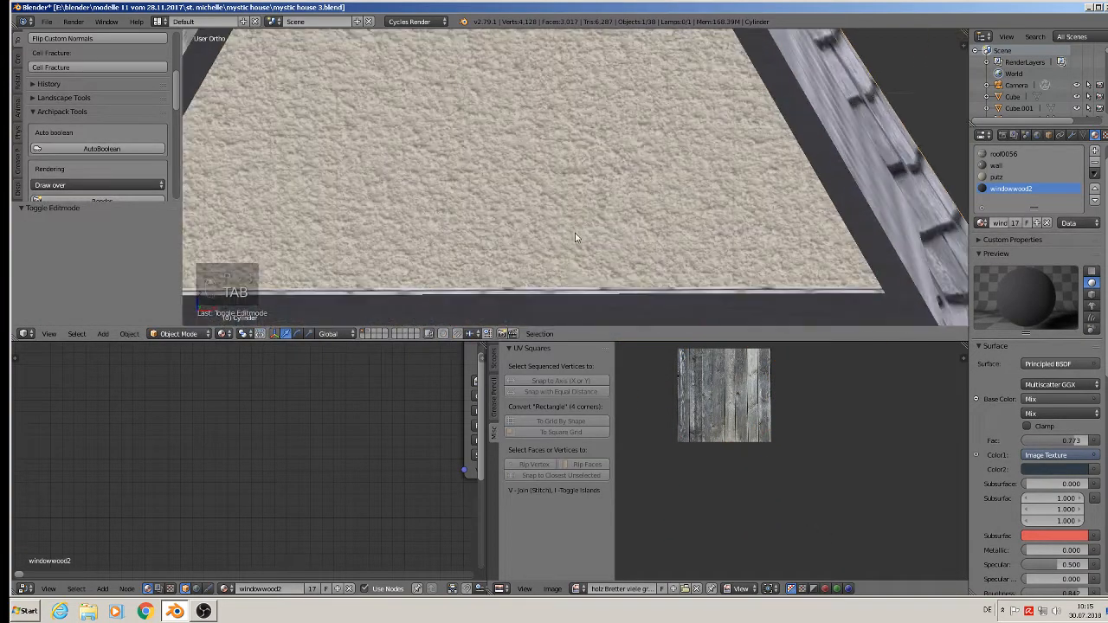
scroll(578, 234, "down", 2)
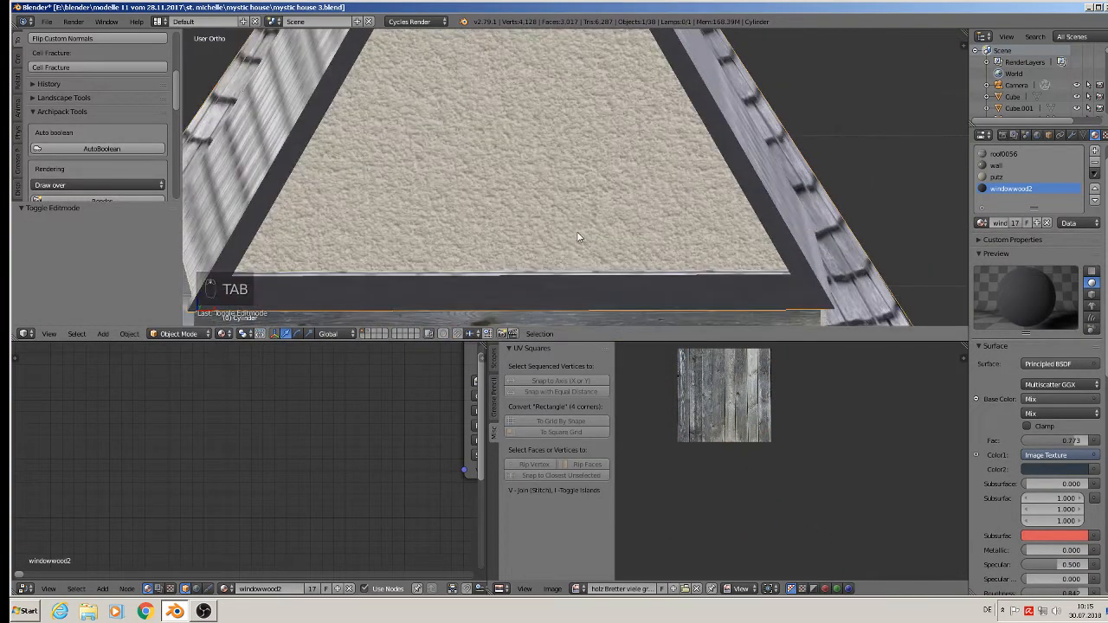
Scale the gable border's UVs down to about 0.28 times, inside the plank image.
key("Tab")
key("s")
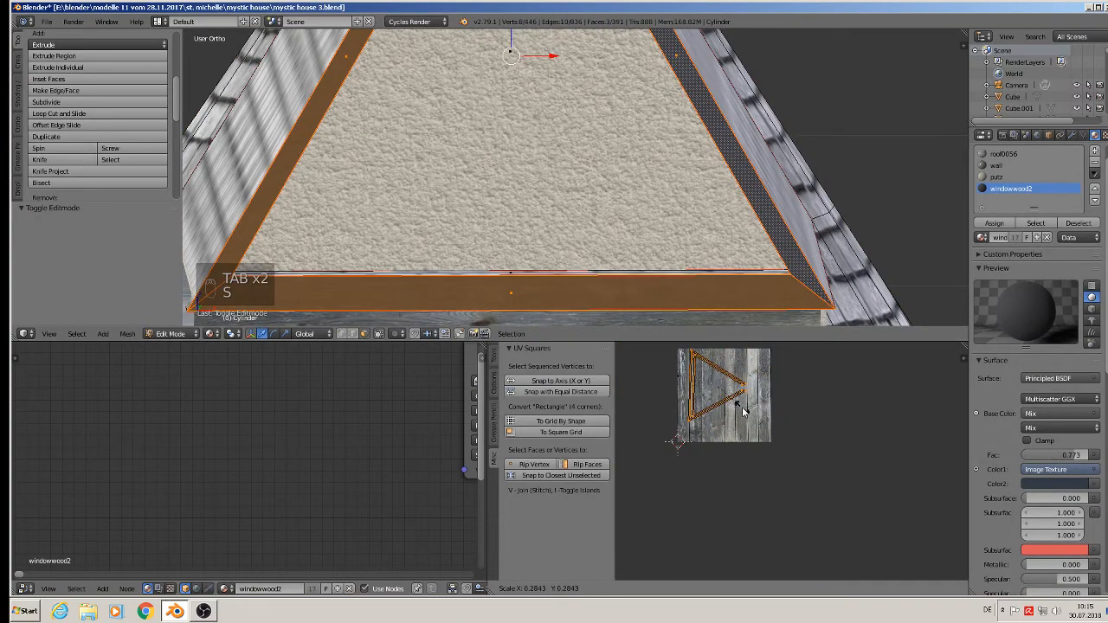
left_click(740, 407)
key("Tab")
scroll(722, 281, "down", 3)
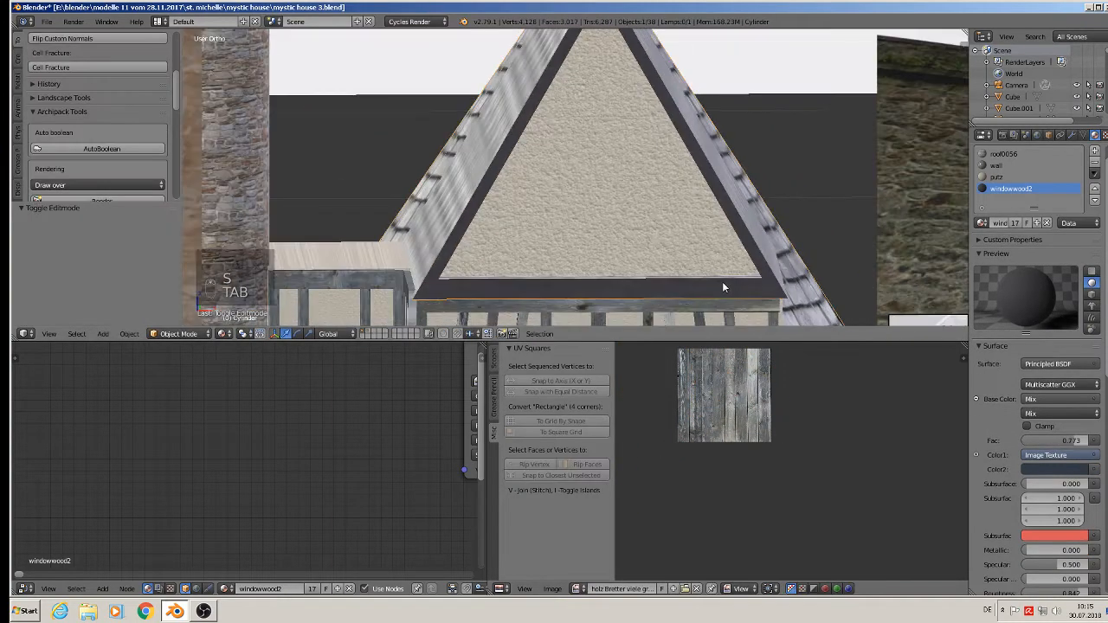
Select the gable frame's three recessed inner edge faces, both sides and bottom, and assign them the "windowwood2" material.
middle_click_drag(722, 281, 591, 230)
scroll(450, 158, "up", 2)
key("Tab")
right_click(452, 162)
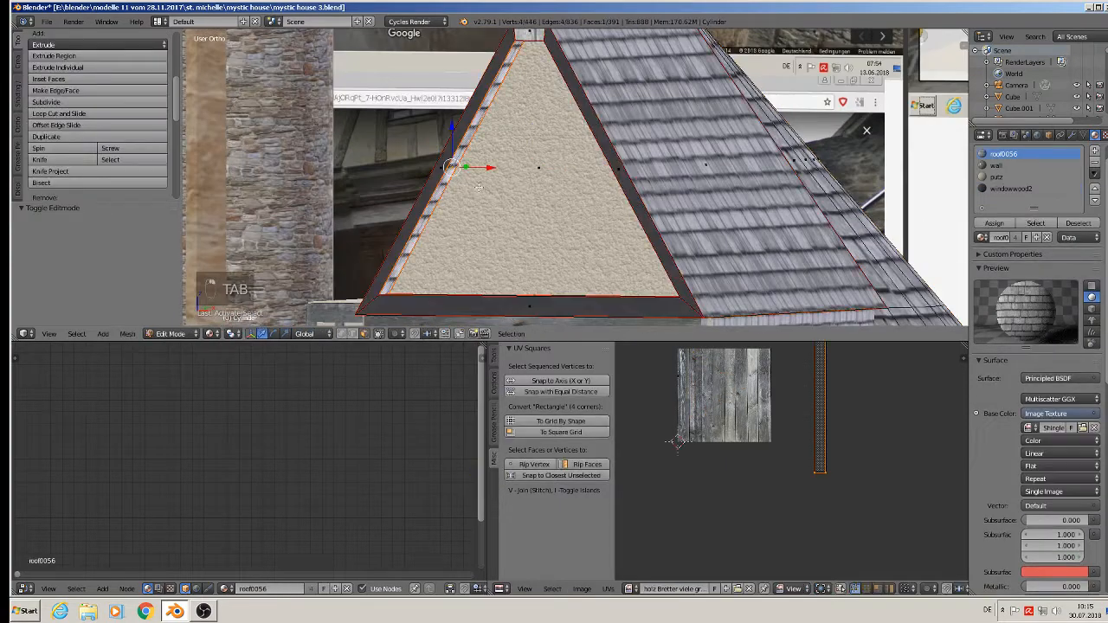
middle_click_drag(479, 188, 593, 206)
right_click(571, 145, "shift")
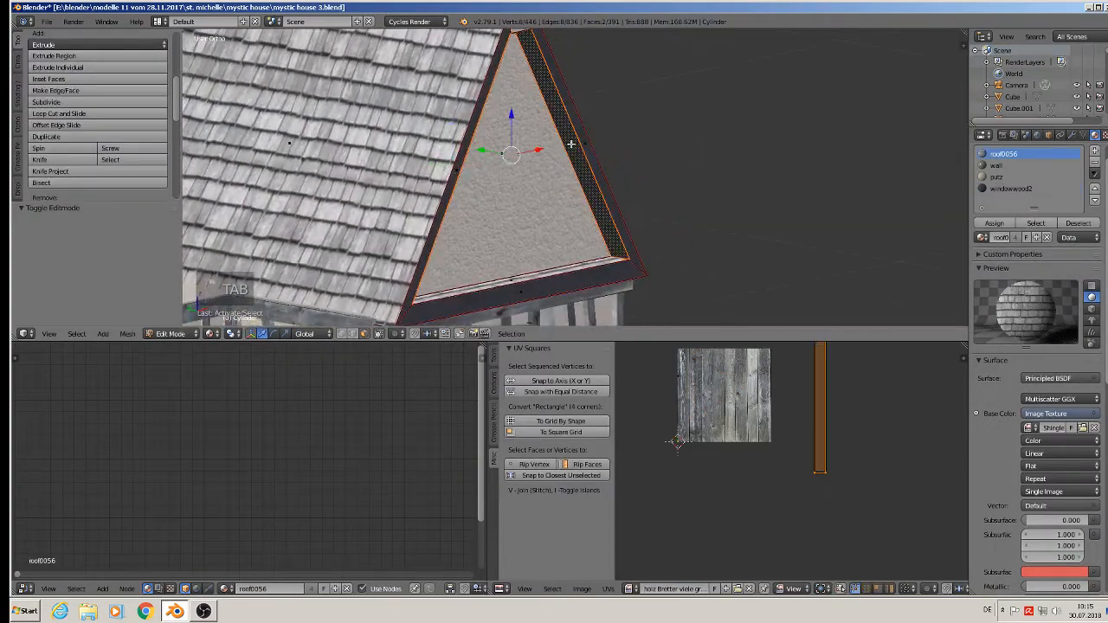
right_click(533, 269, "shift")
left_click(1008, 189)
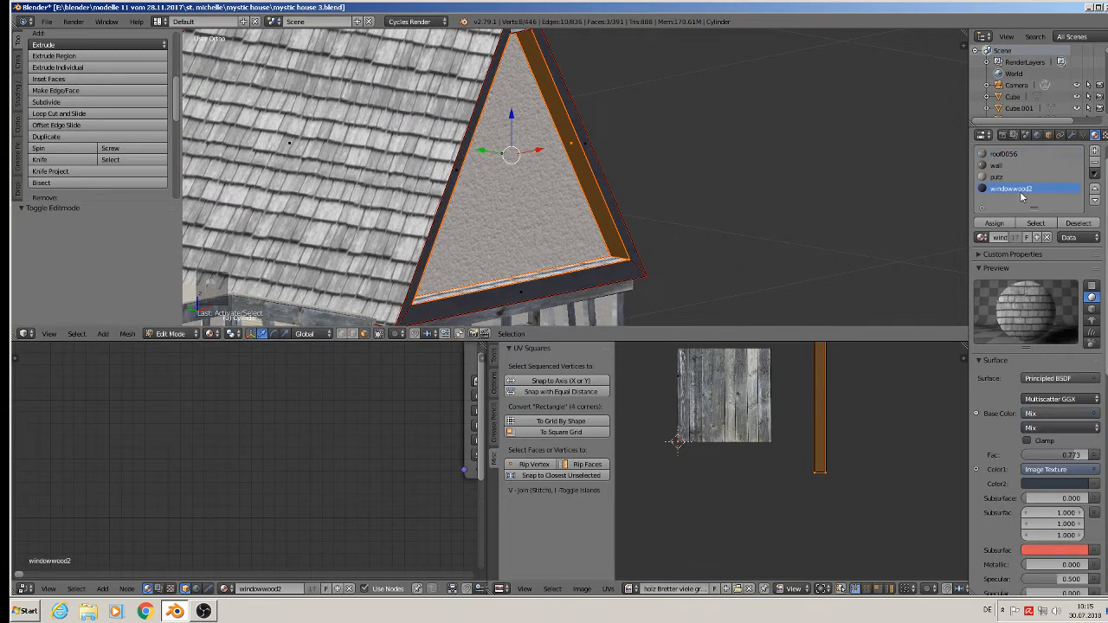
left_click(994, 223)
Unwrap the frame's inner edge faces with Project From View from the side and check the gable.
middle_click_drag(616, 238, 703, 239)
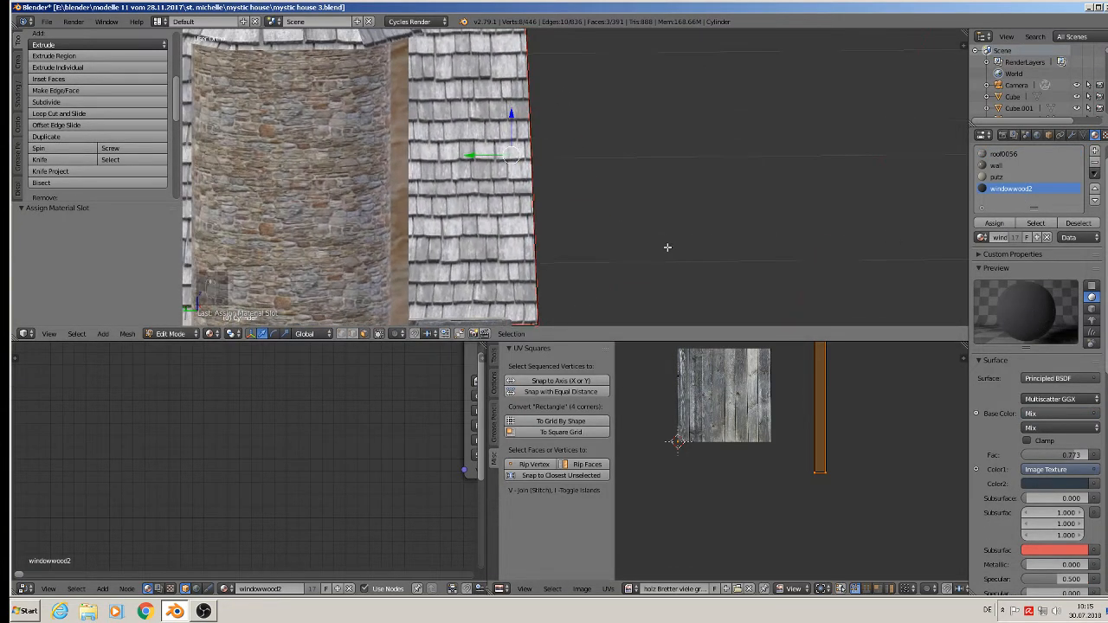
key("u")
left_click(666, 247)
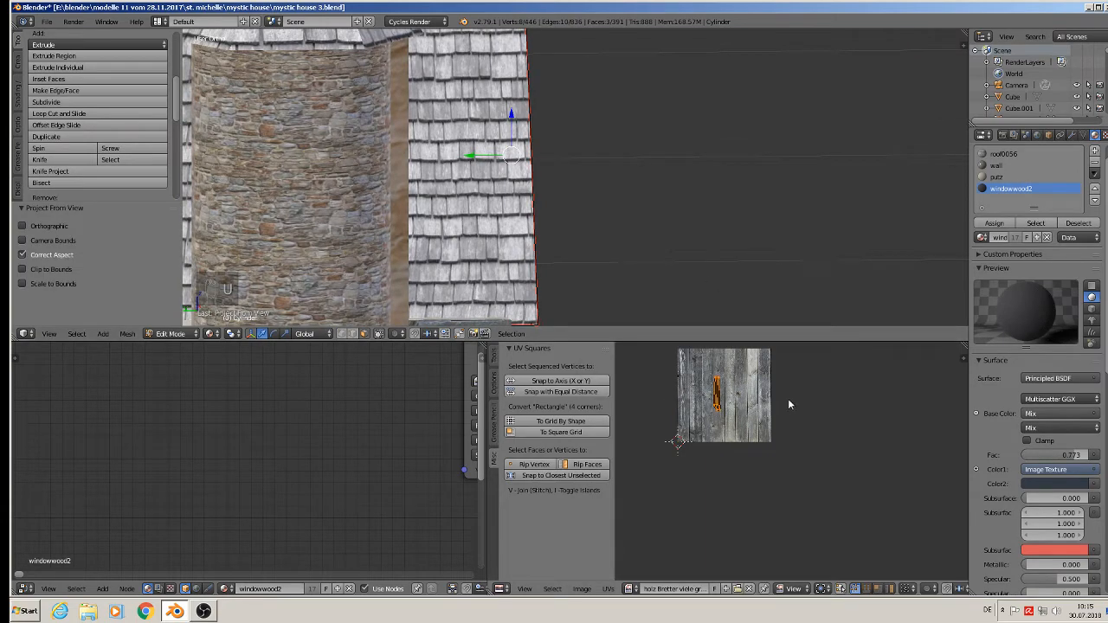
middle_click_drag(708, 257, 599, 179)
key("Tab")
scroll(569, 285, "down", 3)
scroll(485, 76, "up", 3)
Assign the "windowwood2" material to the small face at the gable's apex.
key("Tab")
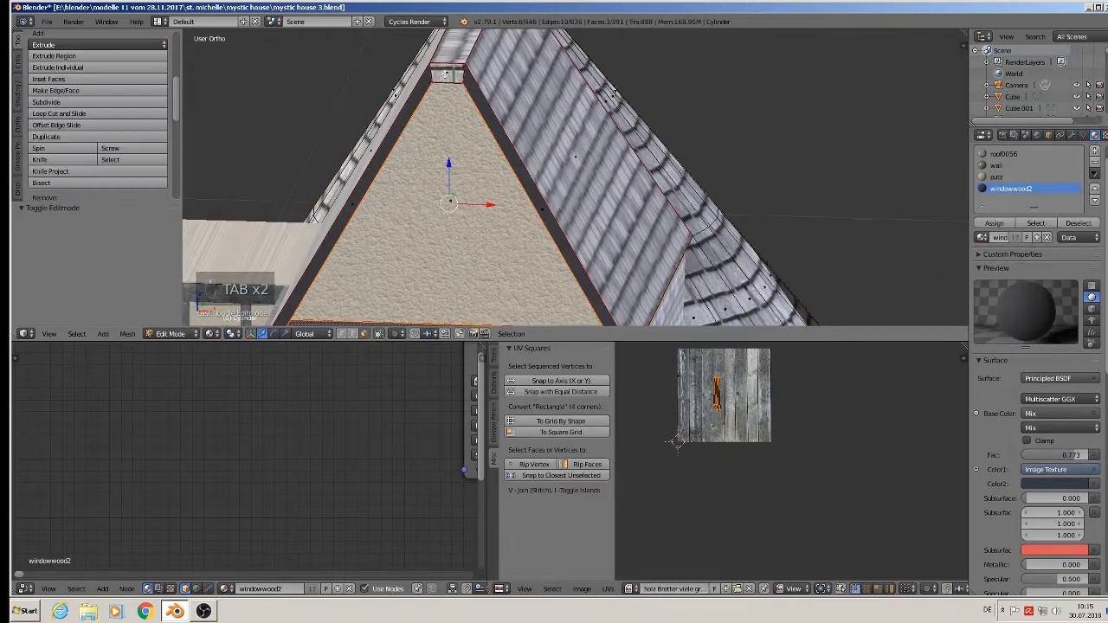
right_click(464, 97)
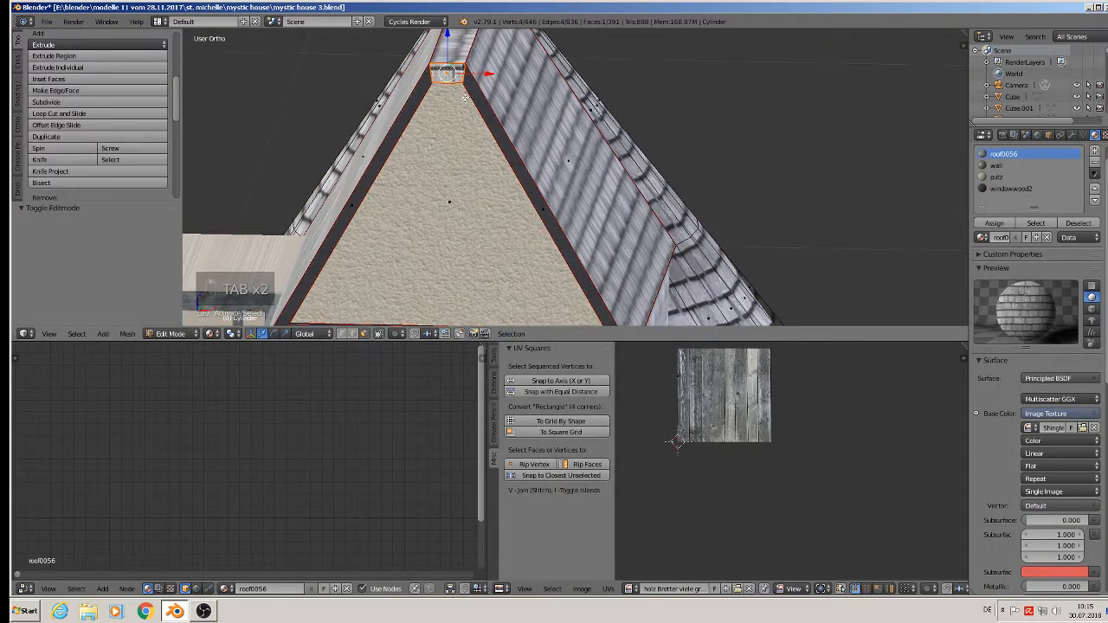
left_click(1010, 188)
left_click(994, 223)
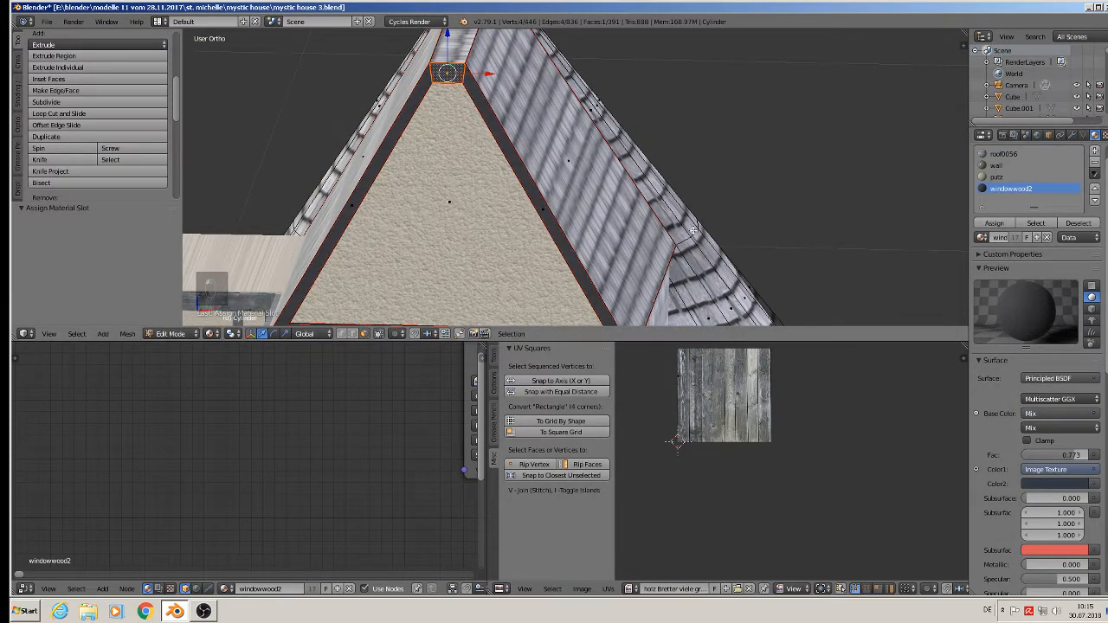
key("Tab")
Examine the framed gable, the half-timbered front and the rear walls of the house from several sides.
scroll(606, 203, "down", 6)
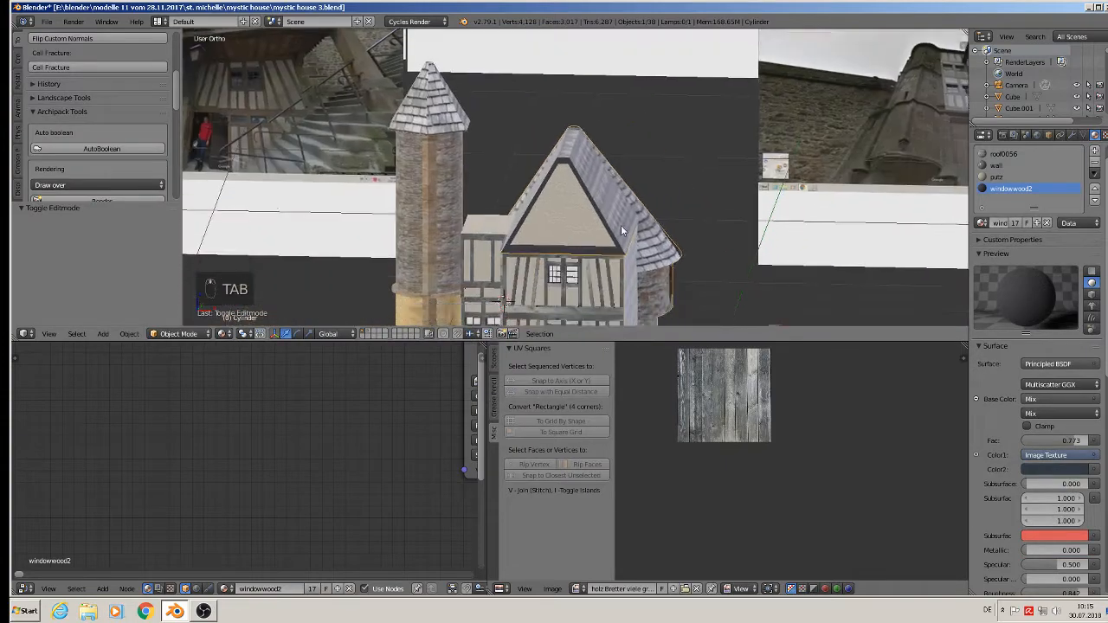
scroll(653, 129, "up", 2)
key("a")
key("a")
middle_click_drag(654, 137, 688, 178)
scroll(687, 179, "up", 4)
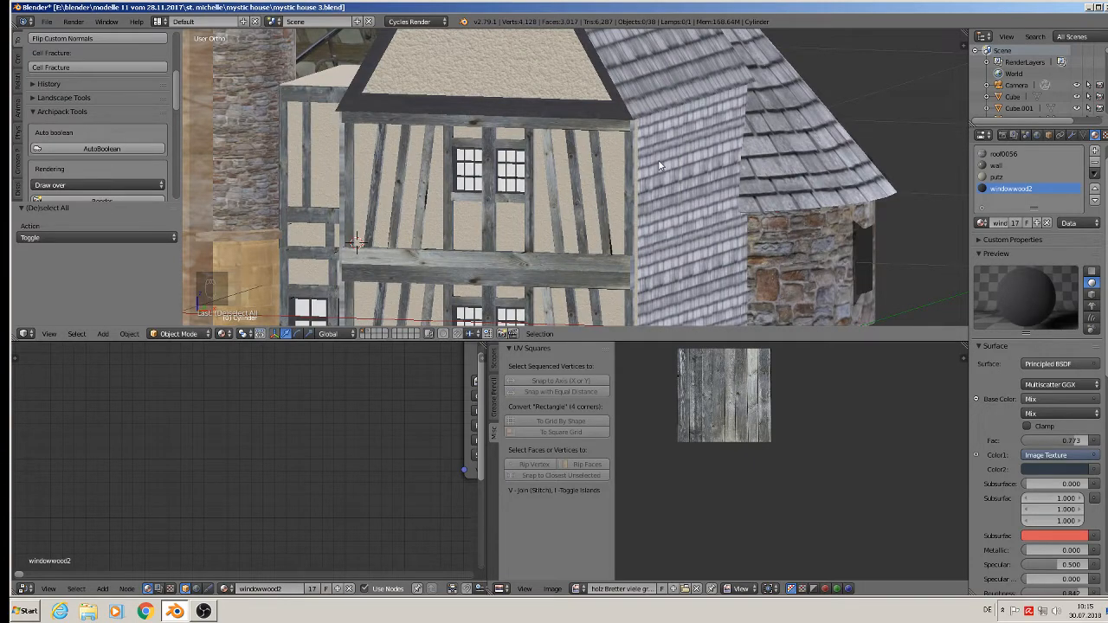
scroll(661, 166, "down", 7)
middle_click_drag(687, 206, 735, 179, "shift")
scroll(652, 157, "up", 2)
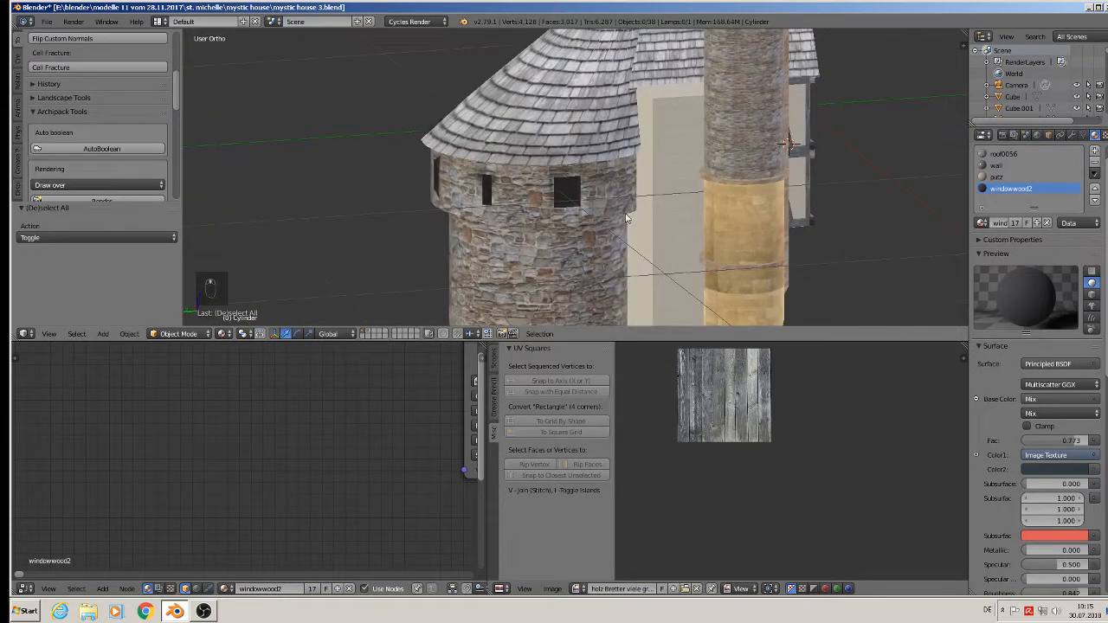
Select the plaster wall faces between the two towers and assign them "little stones" in a new material slot.
key("Tab")
key("Tab")
right_click(673, 185)
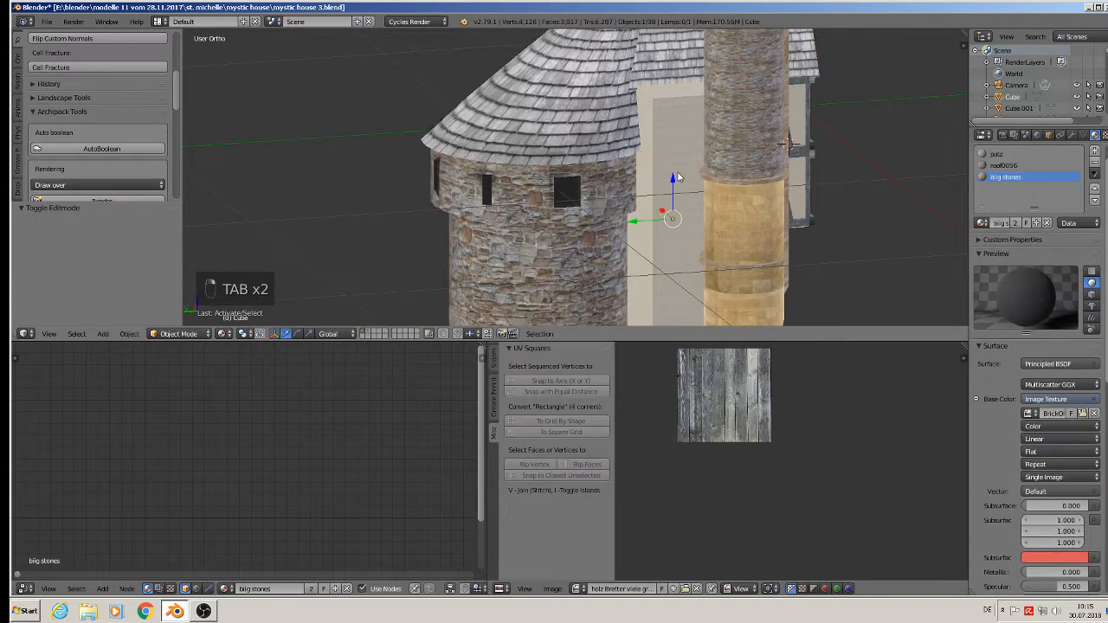
key("Tab")
right_click(681, 146)
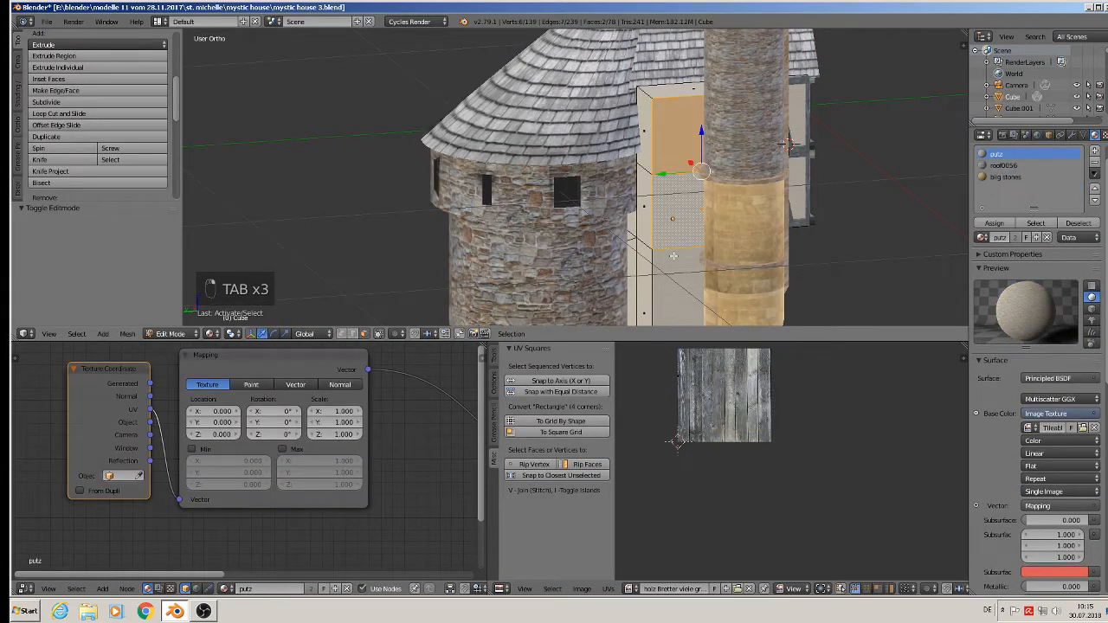
right_click(647, 278, "shift")
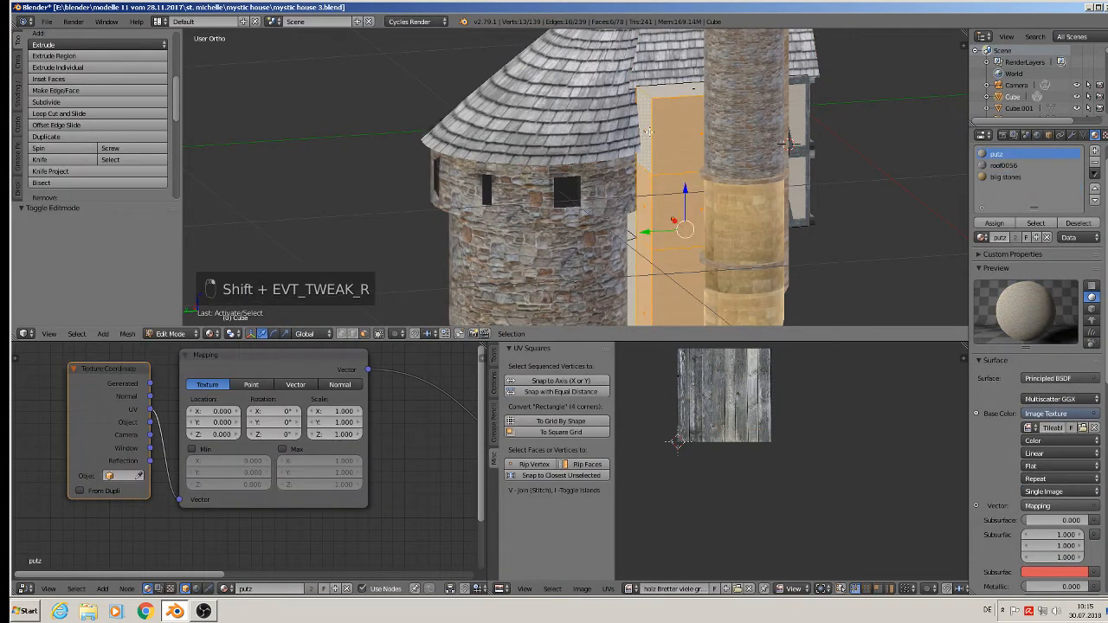
scroll(632, 217, "down", 4)
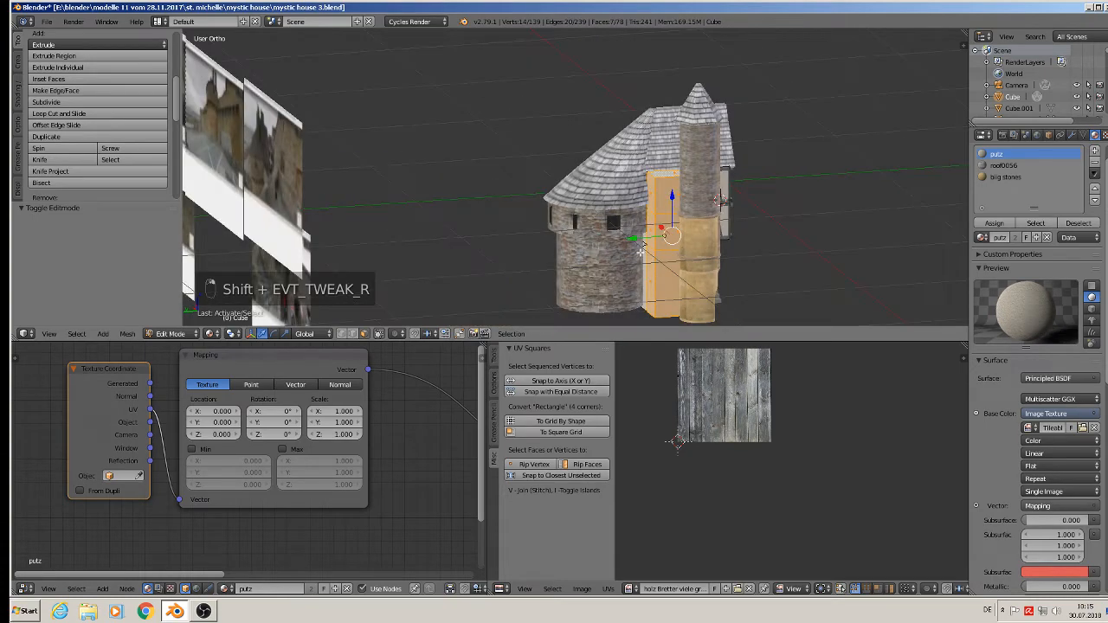
middle_click_drag(641, 249, 713, 197)
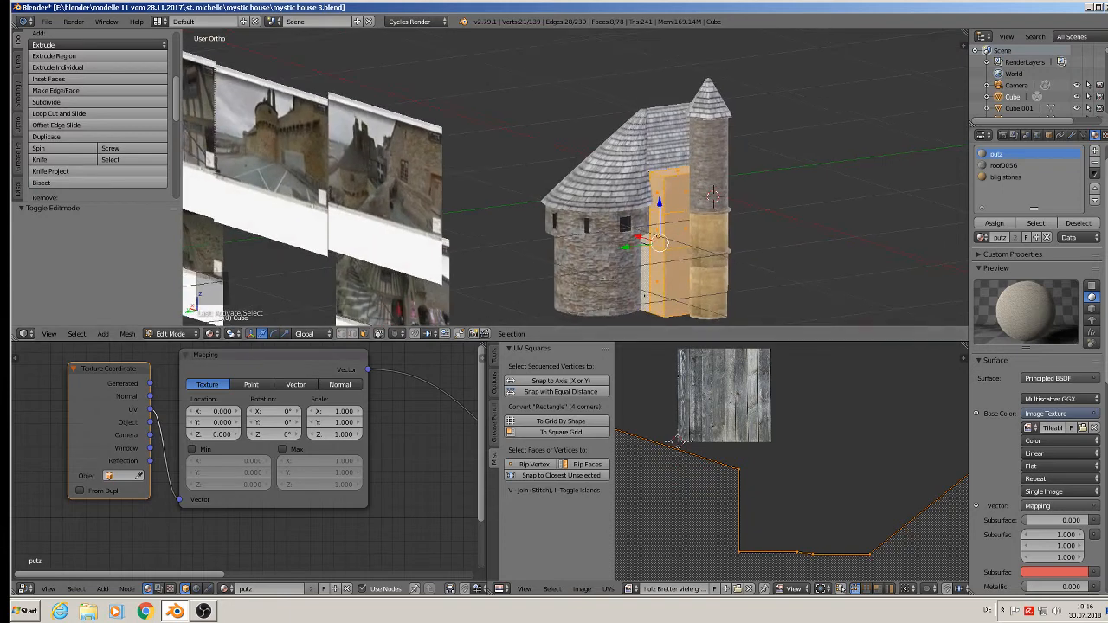
left_click(1094, 152)
left_click(982, 237)
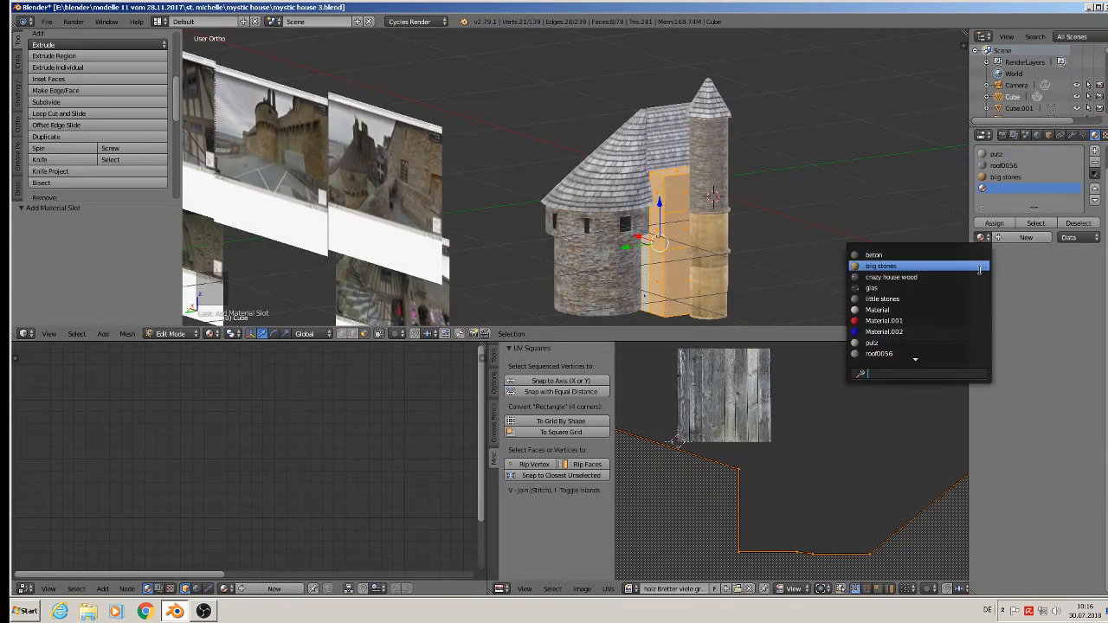
left_click(966, 299)
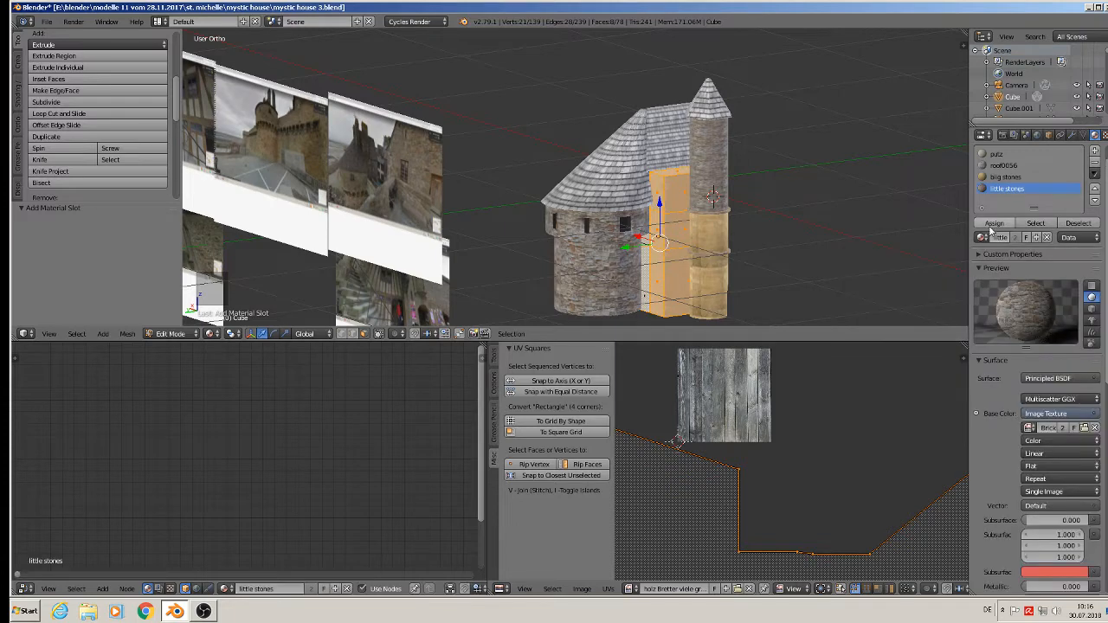
left_click(992, 225)
Drop the outer side faces from the selection and scale the remaining stone wall faces' UVs to about 0.258.
scroll(762, 272, "up", 5)
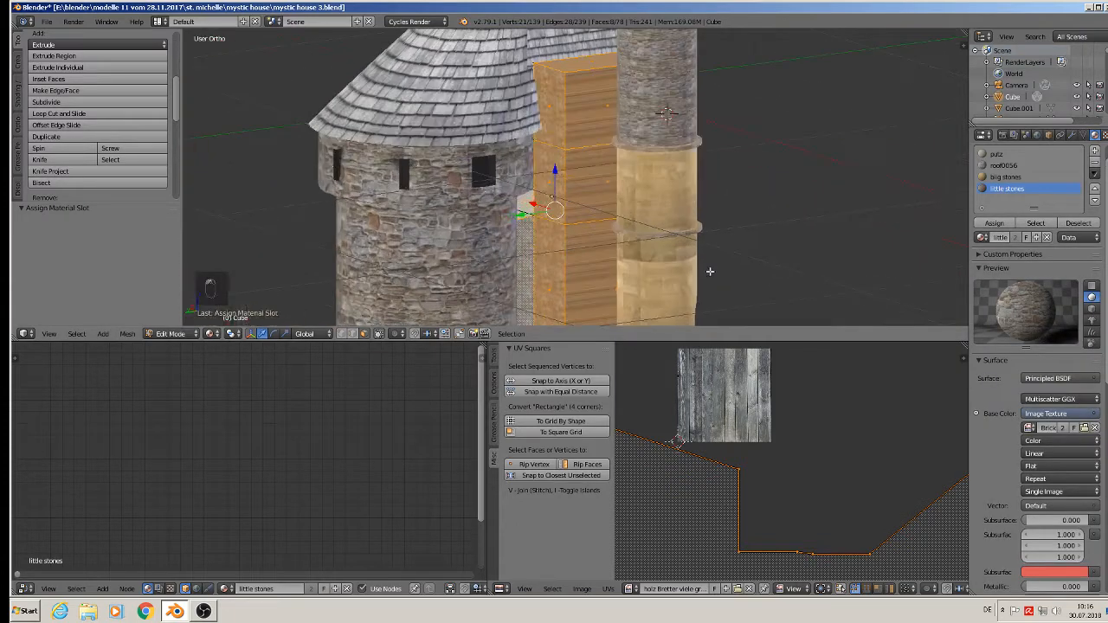
middle_click_drag(710, 271, 549, 239)
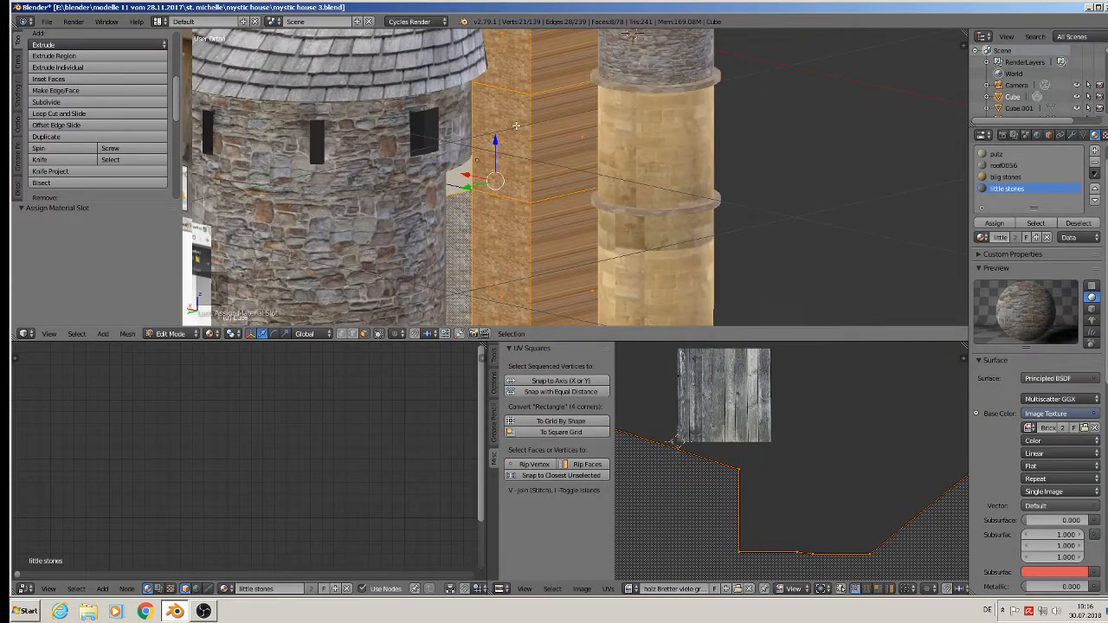
scroll(524, 132, "down", 2)
right_click(560, 84, "shift")
right_click(545, 148, "shift")
right_click(545, 195, "shift")
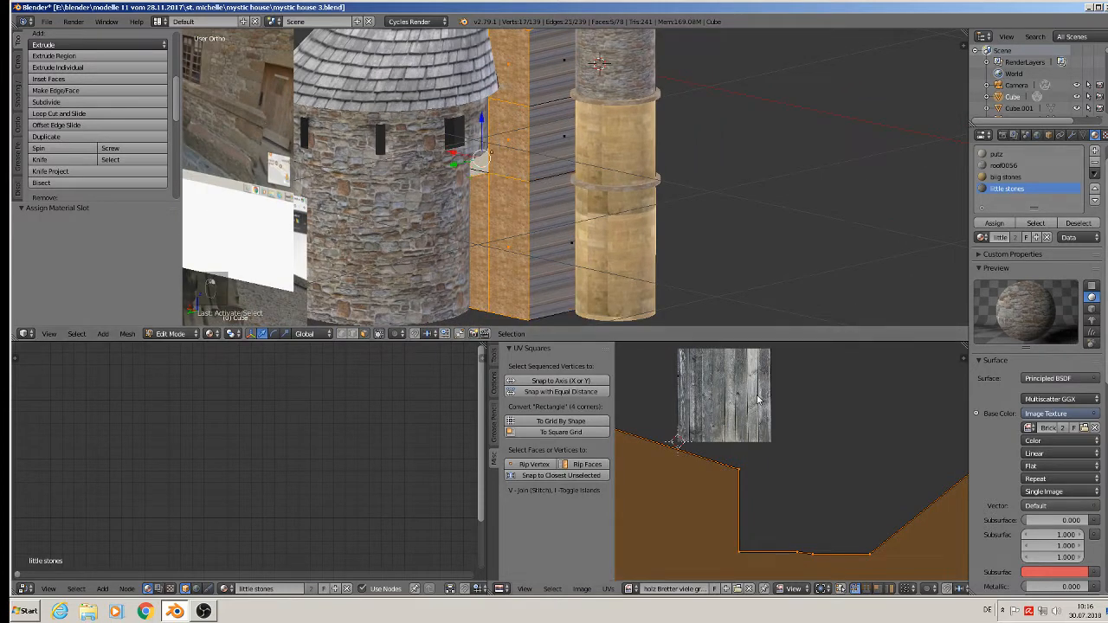
key("s")
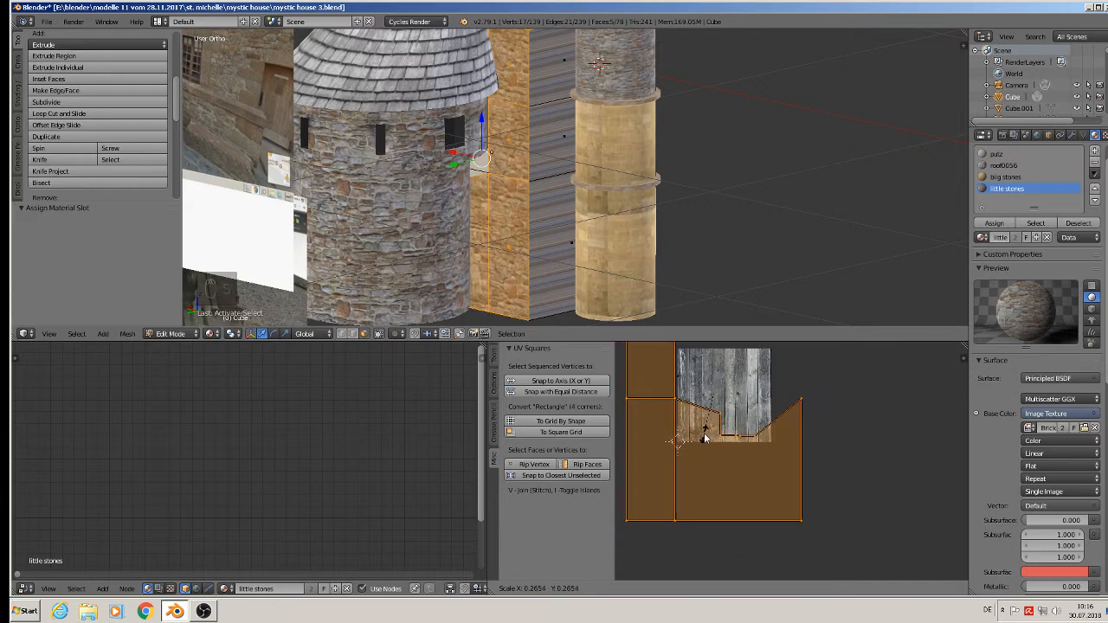
left_click(704, 437)
Select the three wall faces beside the slim tower and unwrap them with Project From View, looking straight at them.
right_click(557, 99)
right_click(556, 143, "shift")
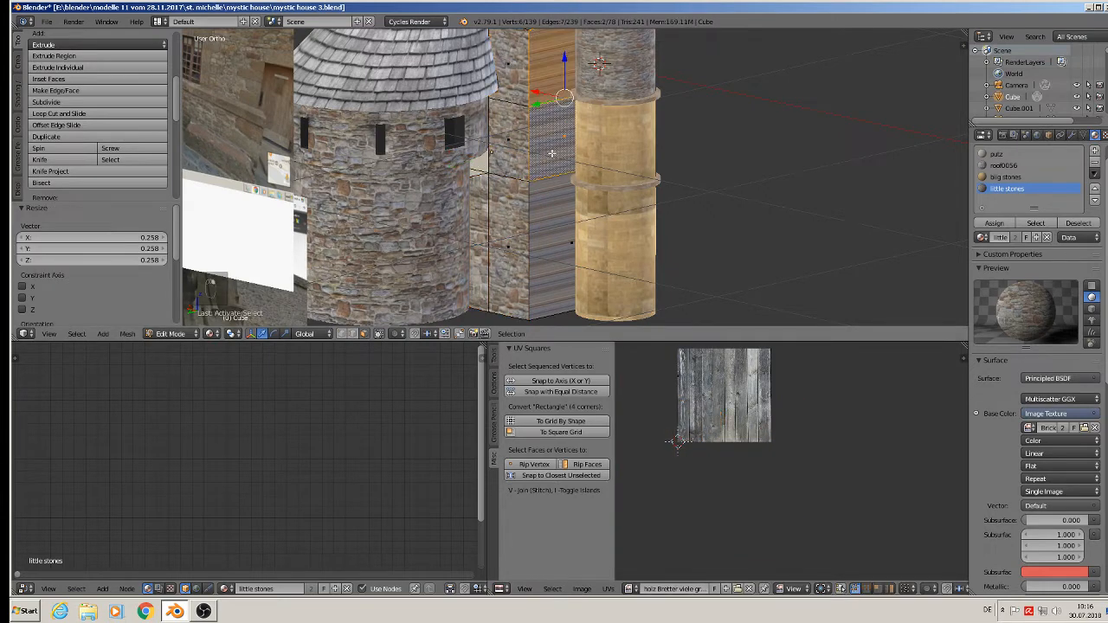
right_click(557, 234, "shift")
scroll(749, 450, "down", 7)
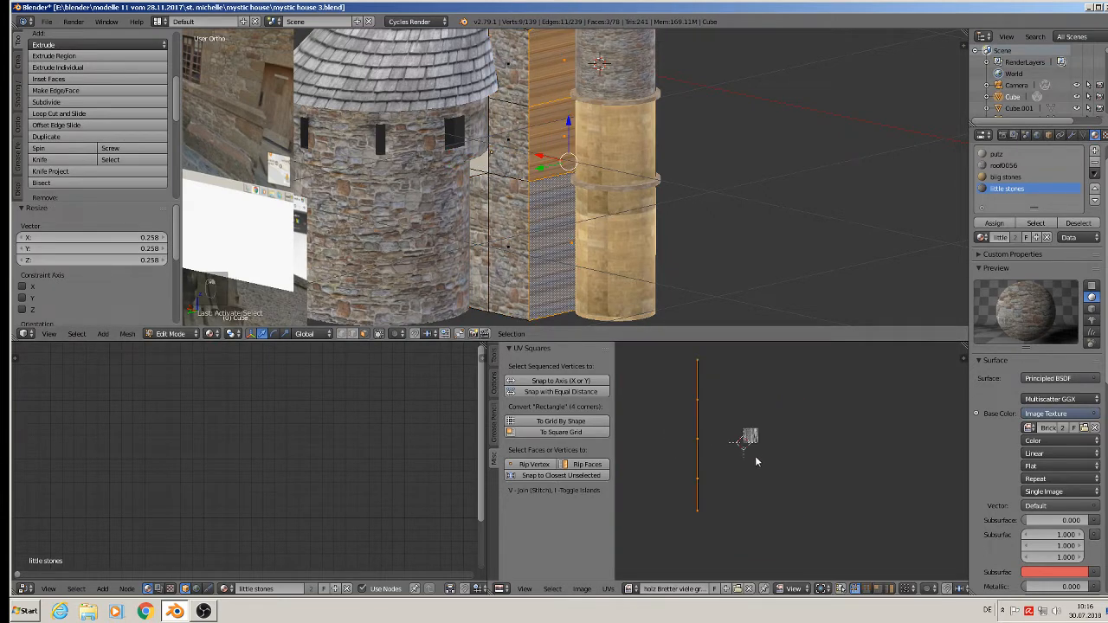
middle_click_drag(676, 301, 637, 298)
key("s")
left_click(811, 482)
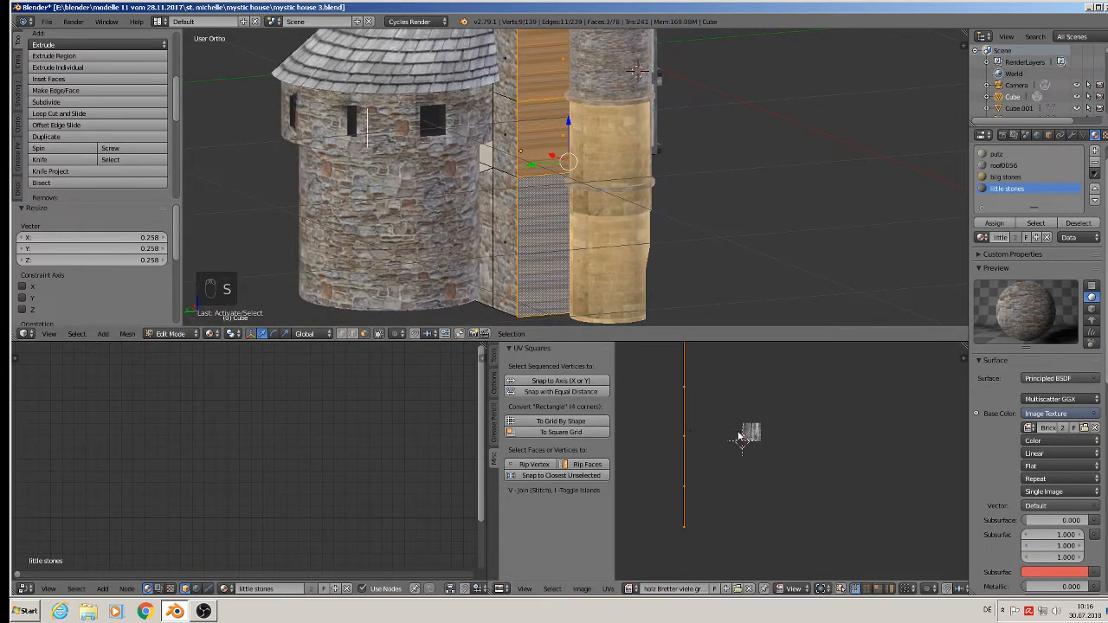
middle_click_drag(658, 260, 628, 252)
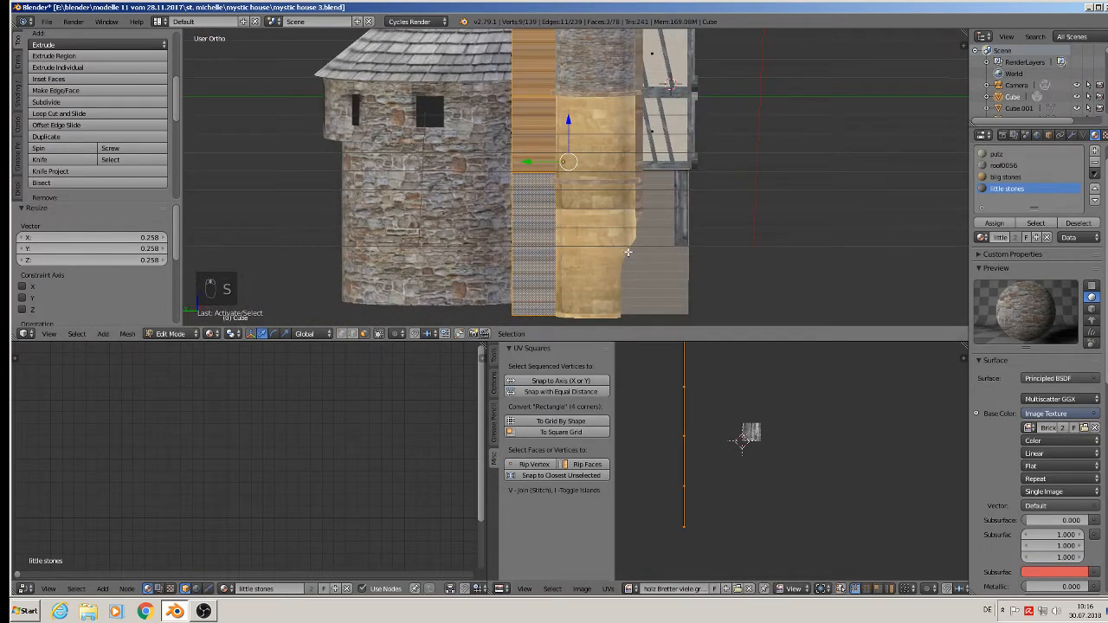
key("u")
left_click(627, 251)
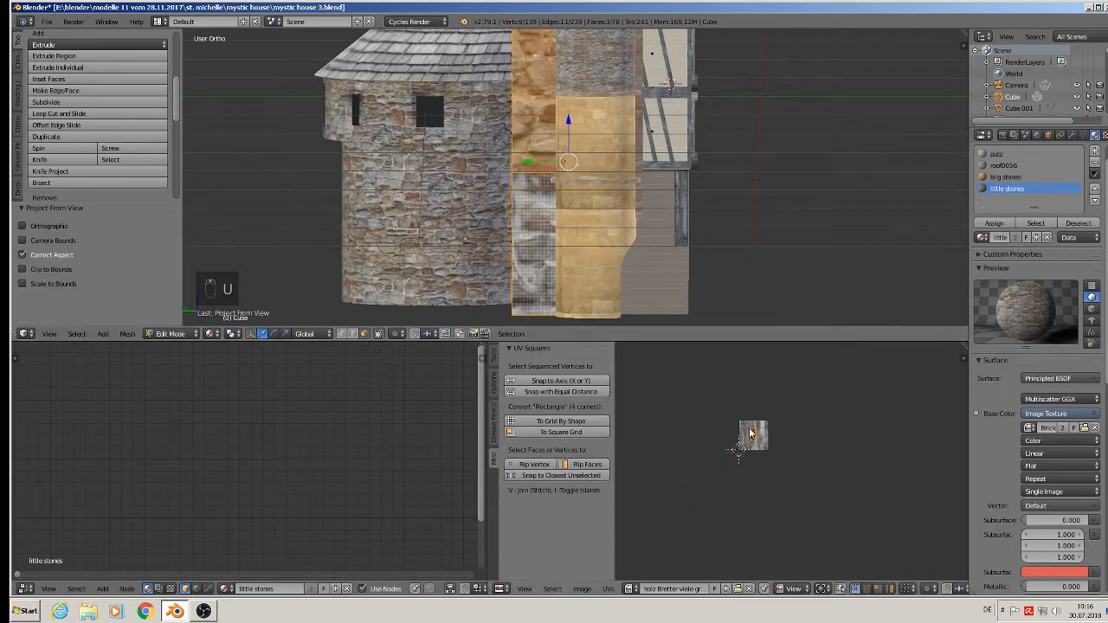
Scale the three projected faces' UVs up until the stones match the size on the neighbouring wall, and deselect them.
key("s")
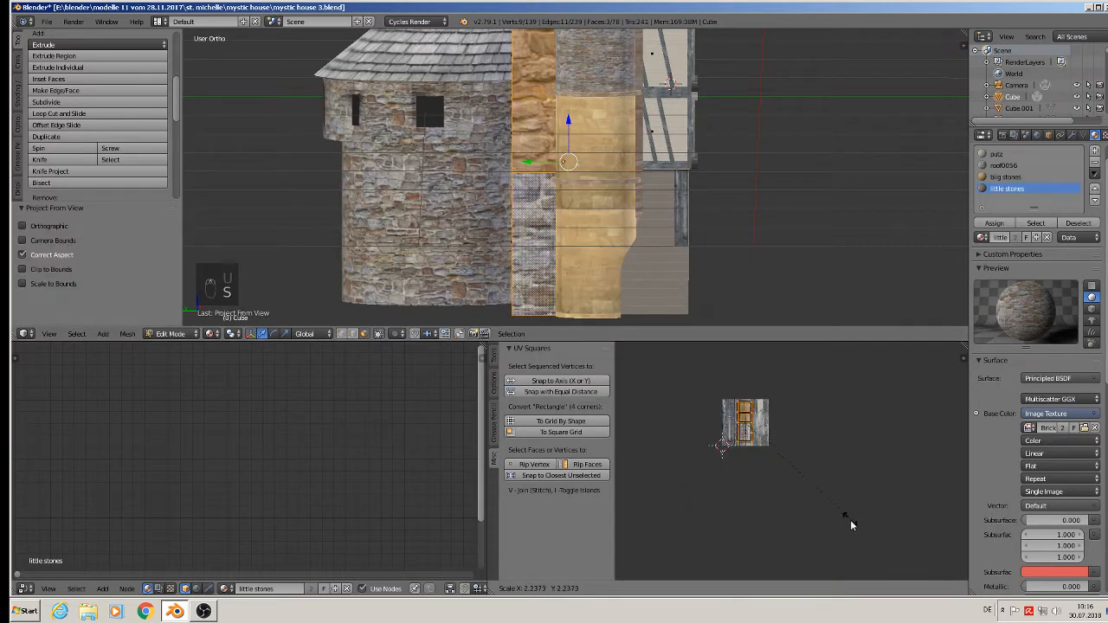
left_click(684, 422)
middle_click_drag(606, 286, 591, 294)
key("a")
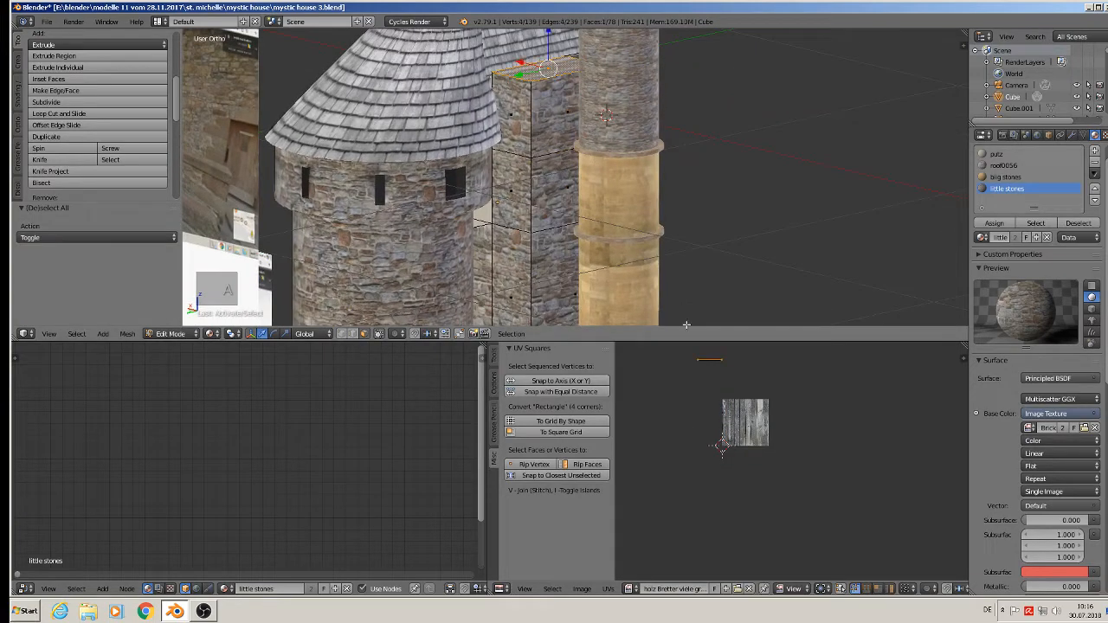
Unwrap the stone wall's top face with Project From View from above and scale its UVs up.
middle_click_drag(644, 323, 674, 263)
key("u")
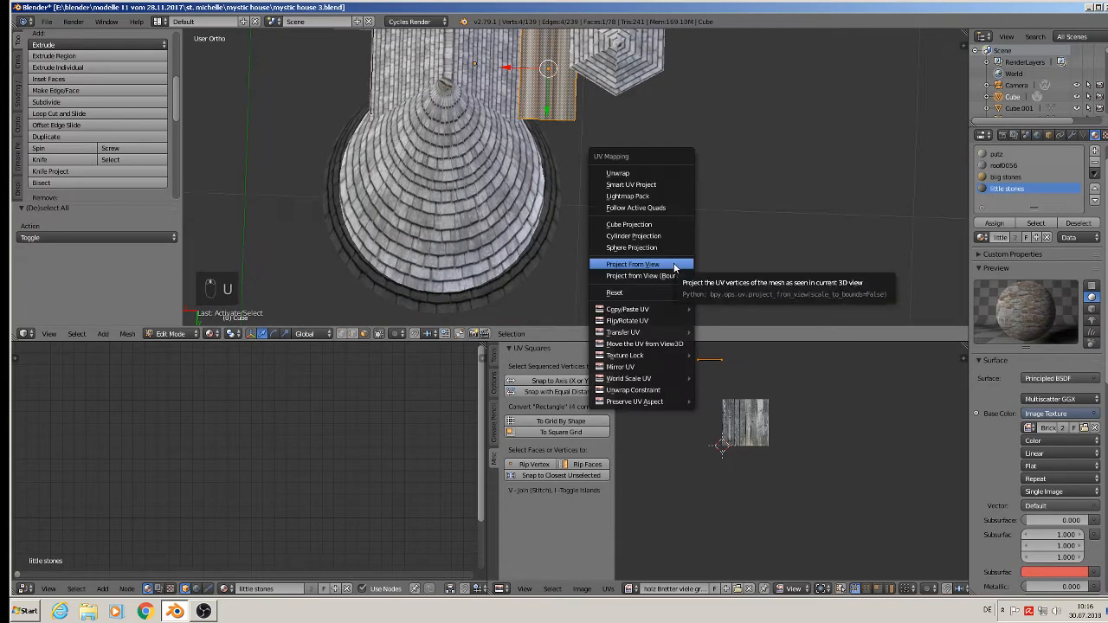
left_click(674, 263)
key("s")
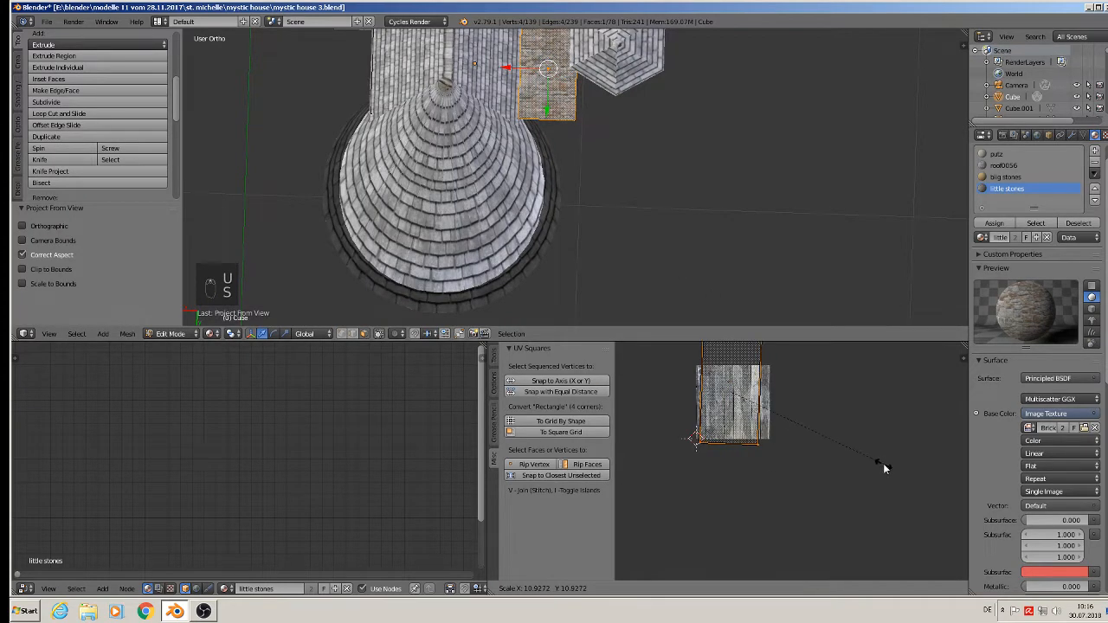
left_click(796, 429)
middle_click_drag(650, 165, 615, 118)
key("a")
key("Tab")
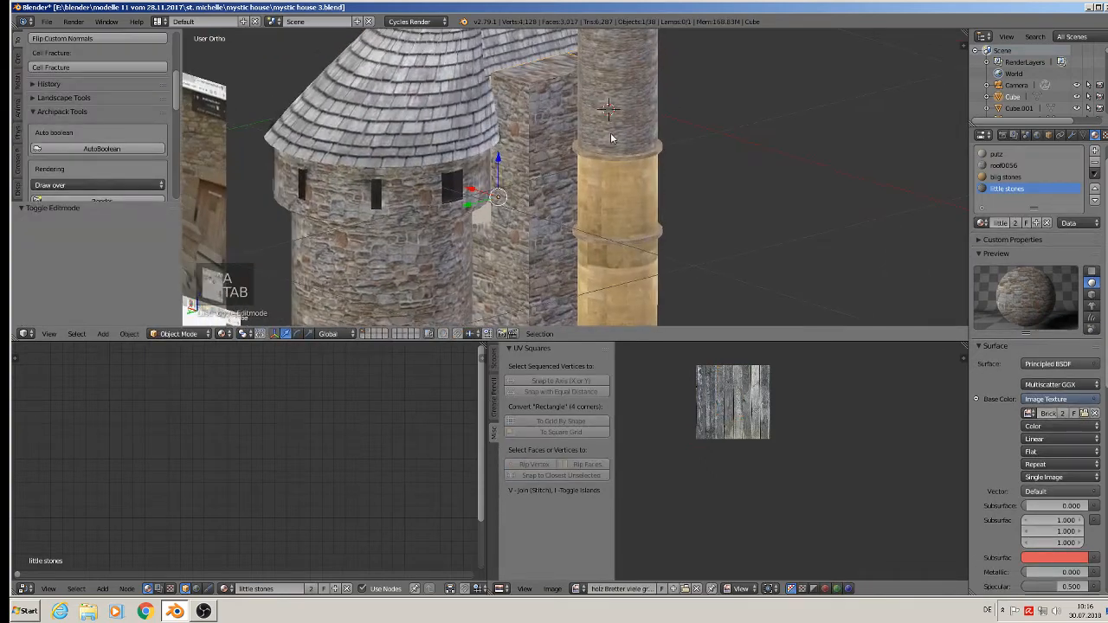
Assign the "little stones" material to the two leftover plaster faces between the round tower and the wall.
scroll(606, 108, "down", 4)
middle_click_drag(608, 179, 554, 164)
scroll(554, 165, "up", 5)
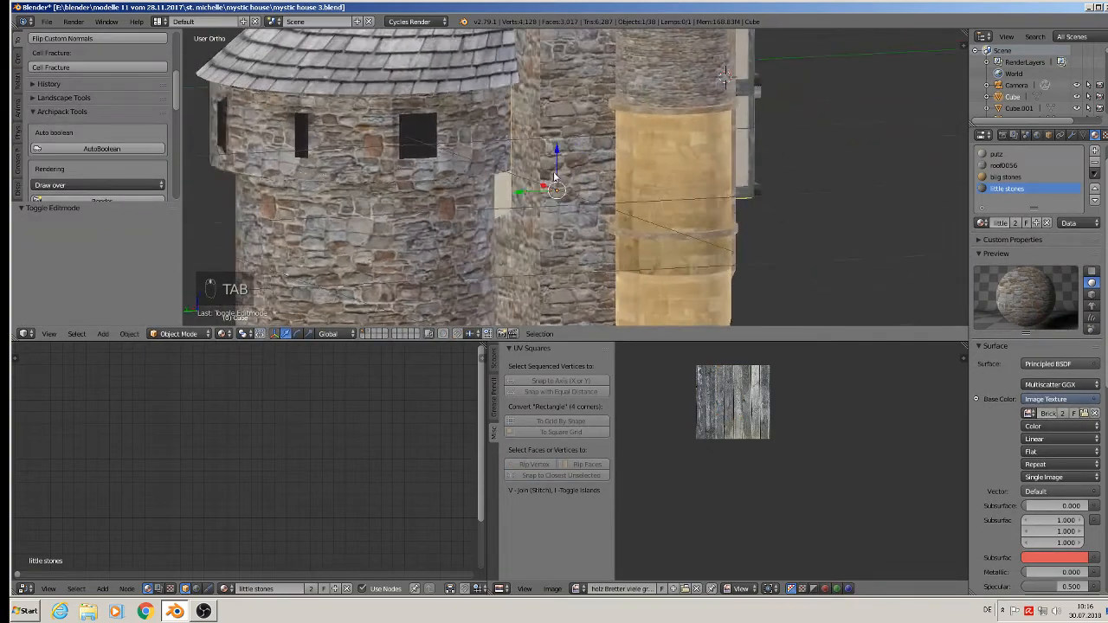
key("Tab")
right_click(500, 188)
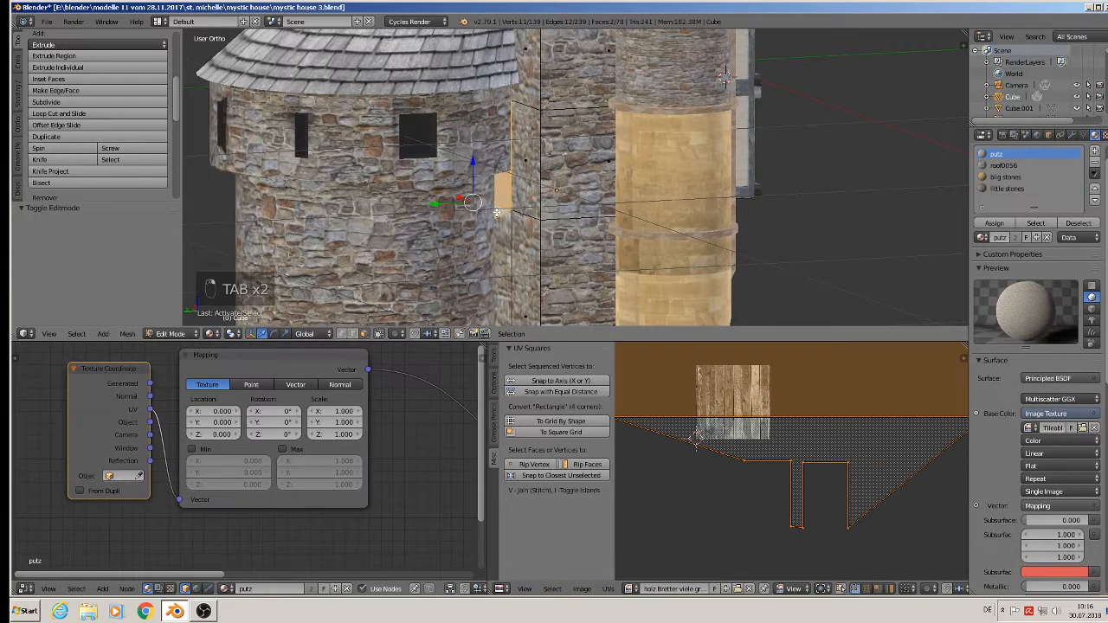
left_click(1011, 188)
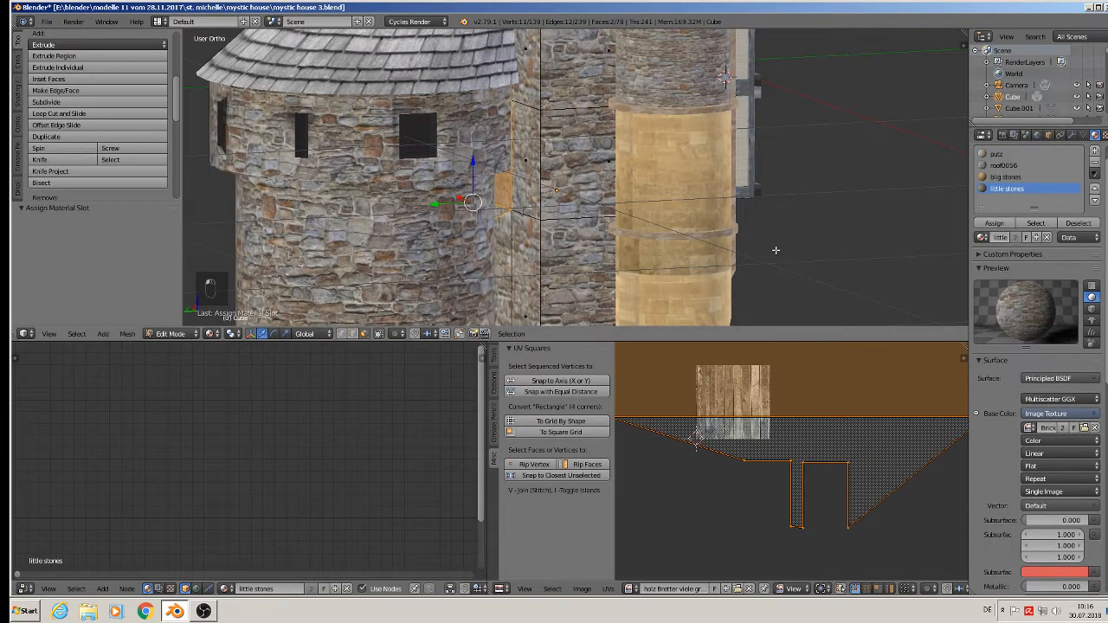
scroll(773, 247, "down", 3)
key("a")
Examine the half-timbered front, the gable, the slim tower's base and the staircase for parts still lacking texture.
middle_click_drag(653, 238, 218, 247)
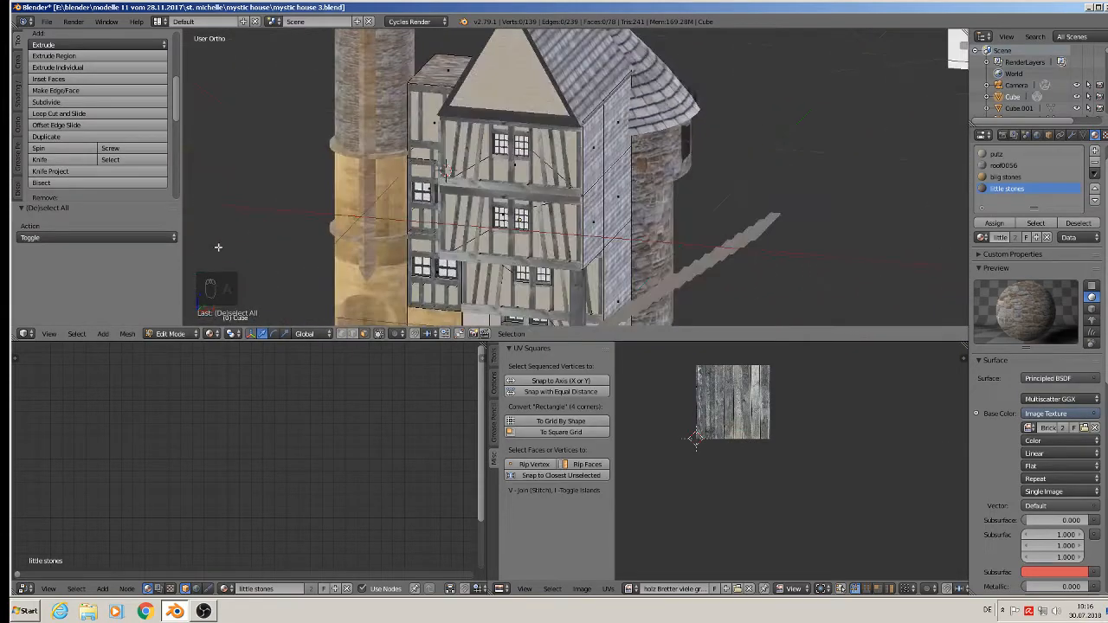
scroll(218, 248, "down", 5)
scroll(491, 216, "down", 2)
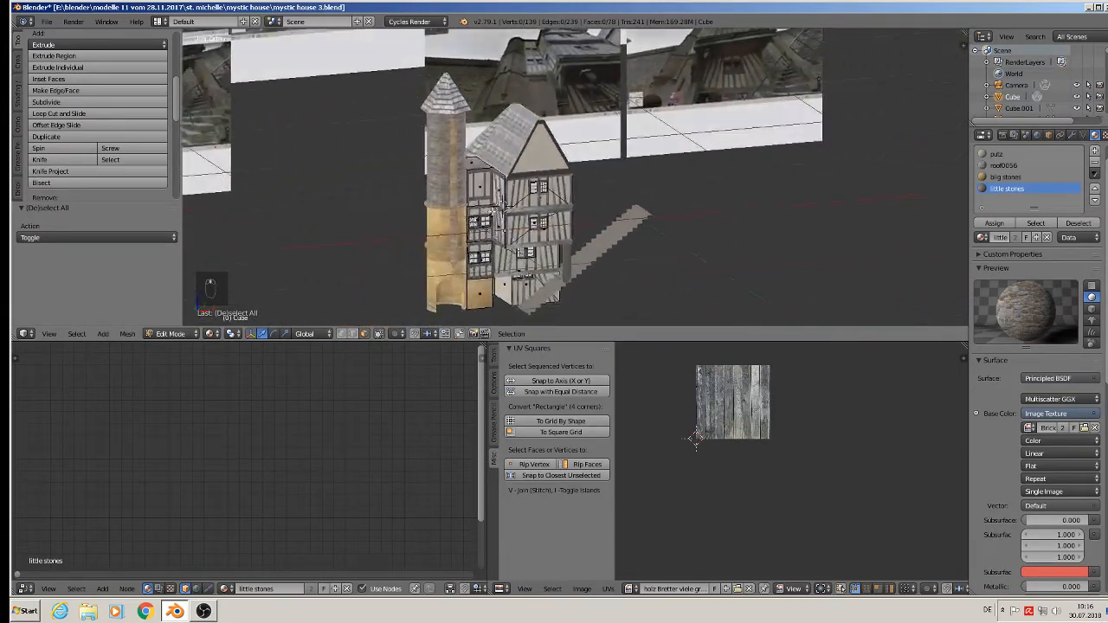
key("Tab")
key("a")
key("a")
scroll(491, 217, "up", 4)
scroll(491, 216, "up", 2)
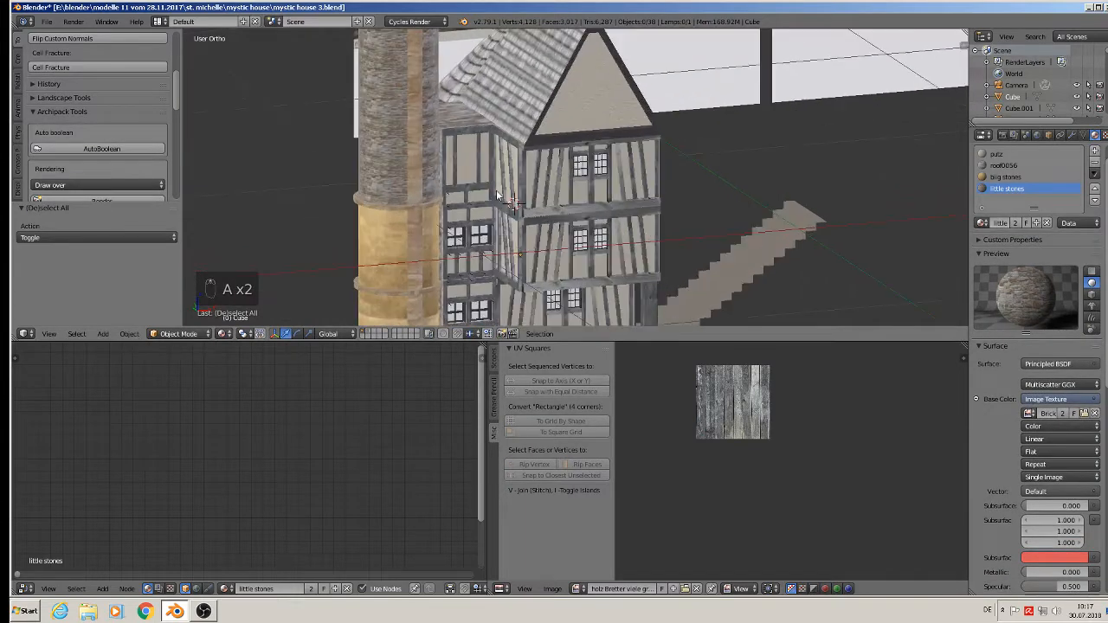
scroll(491, 216, "down", 2)
scroll(490, 215, "up", 1)
middle_click_drag(491, 215, 535, 112)
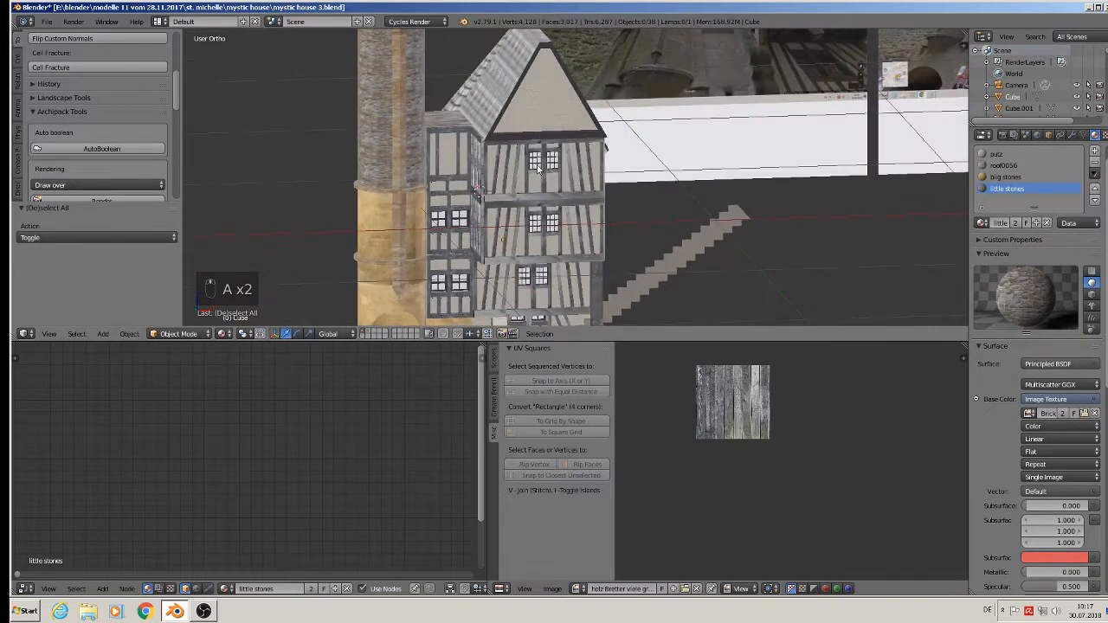
middle_click_drag(537, 184, 547, 231)
scroll(507, 223, "up", 2)
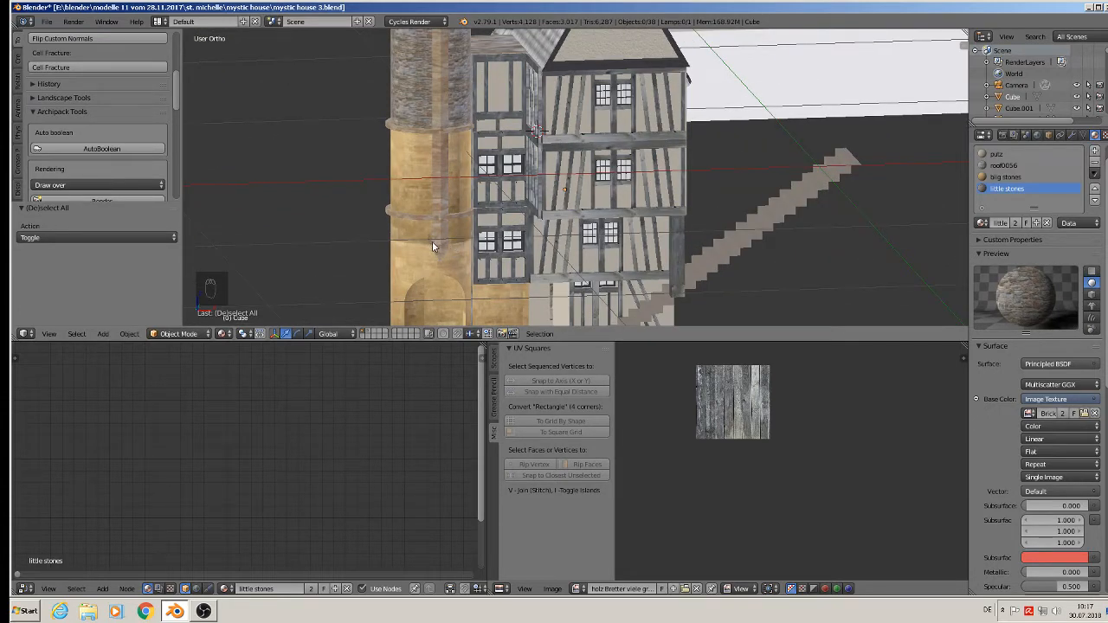
Save the current textures and UV work to the existing file "mystic house 3.blend".
scroll(462, 268, "down", 2)
scroll(462, 268, "up", 2)
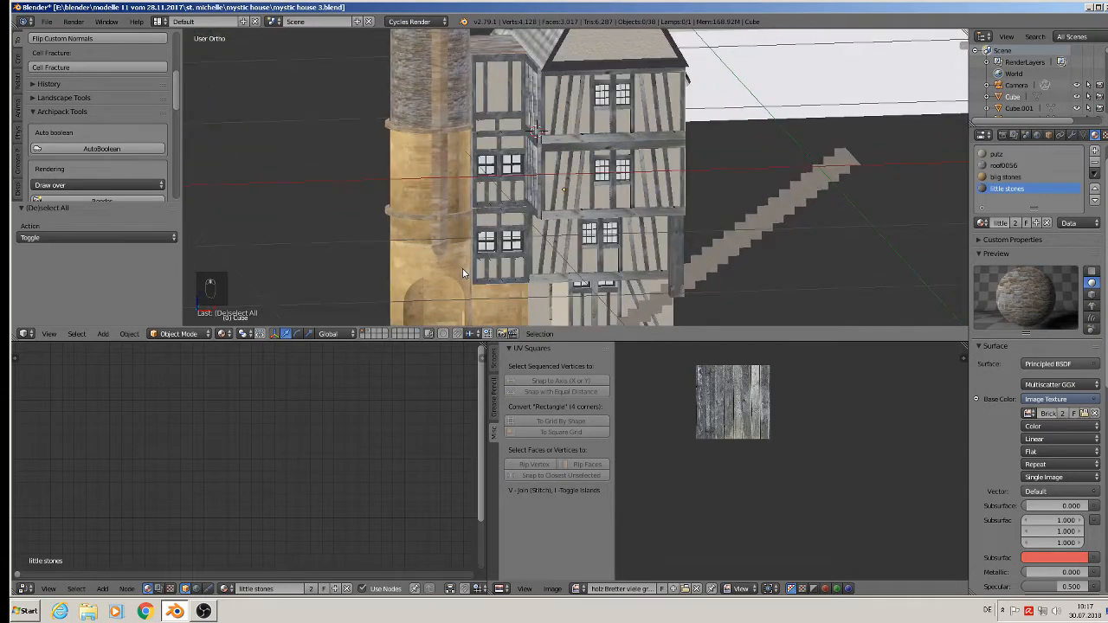
scroll(463, 273, "down", 2)
left_click(47, 21)
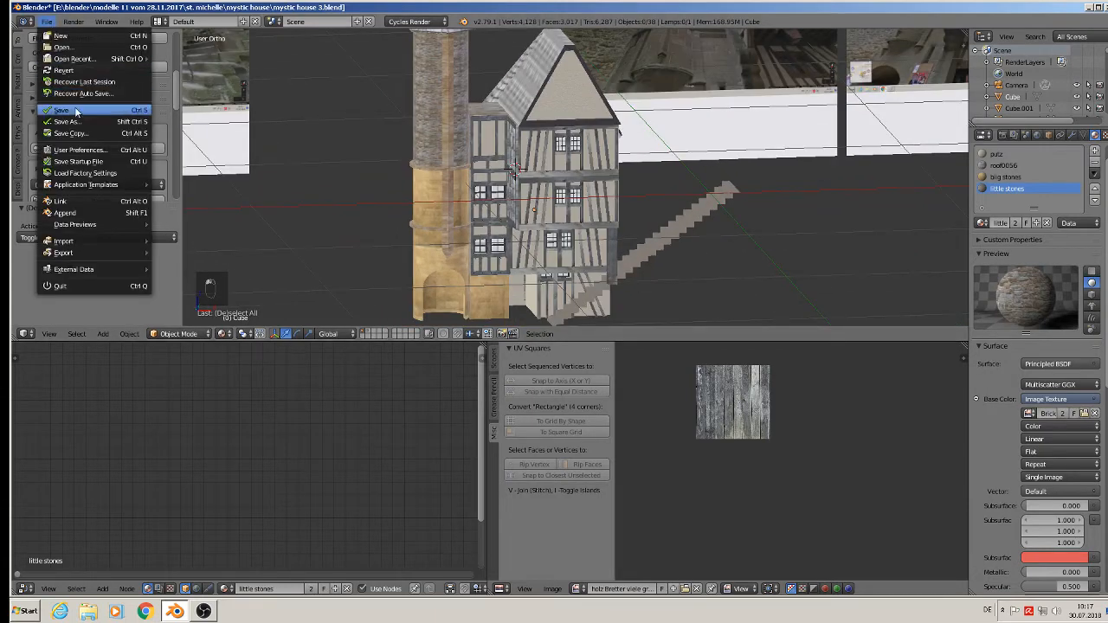
left_click(75, 111)
Preview the house in Rendered viewport shading from the front and the tower side, and return to Material shading.
middle_click_drag(407, 225, 350, 244)
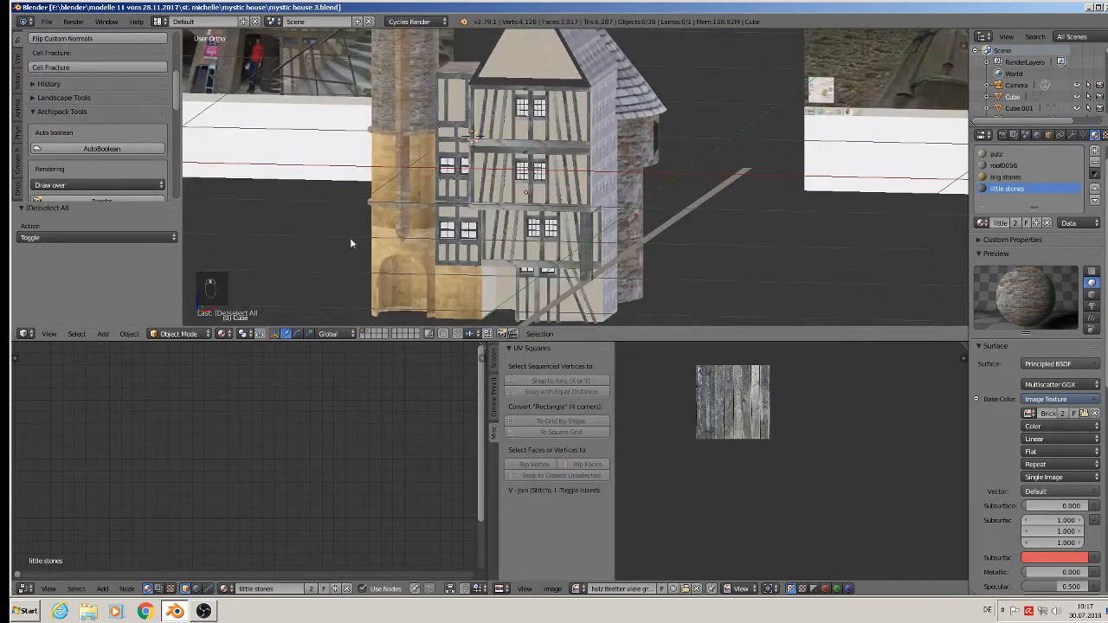
left_click(225, 334)
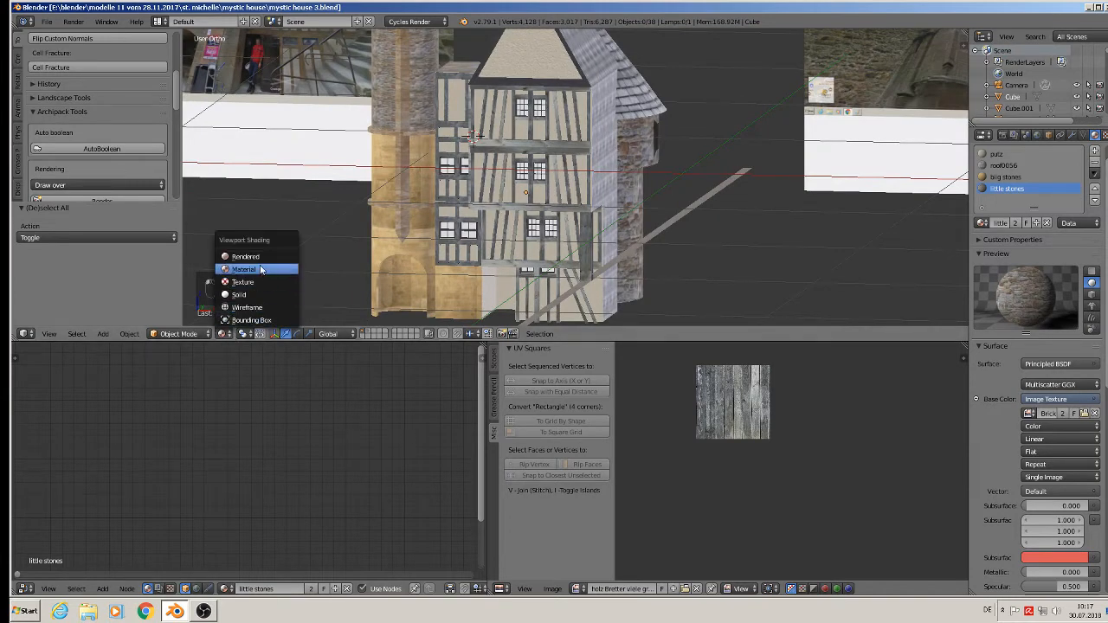
left_click(245, 256)
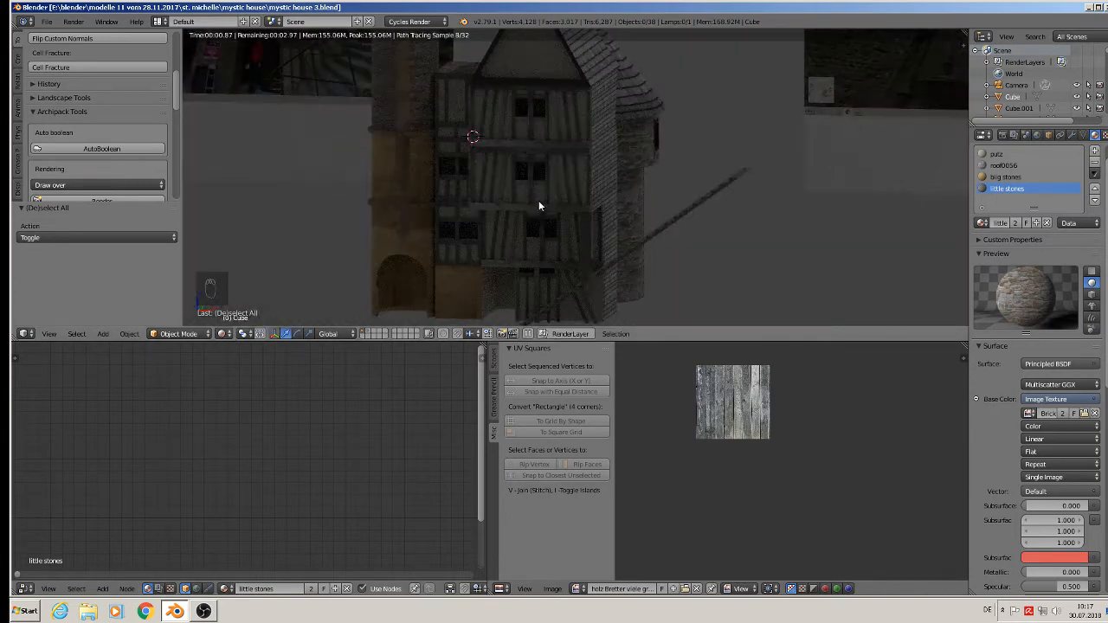
middle_click_drag(519, 195, 612, 209)
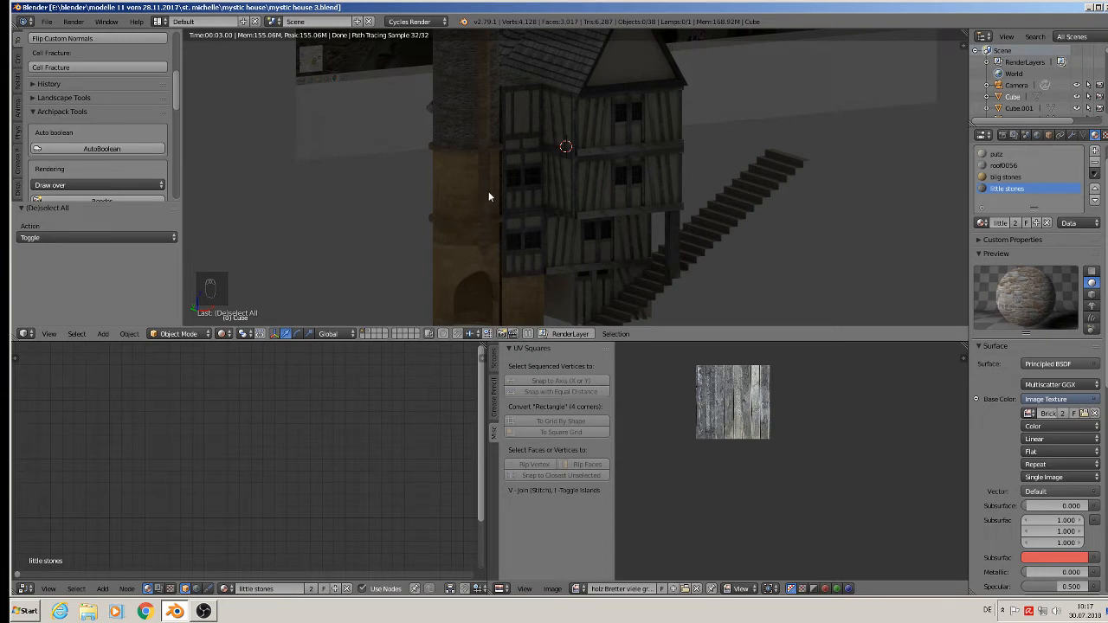
left_click(222, 334)
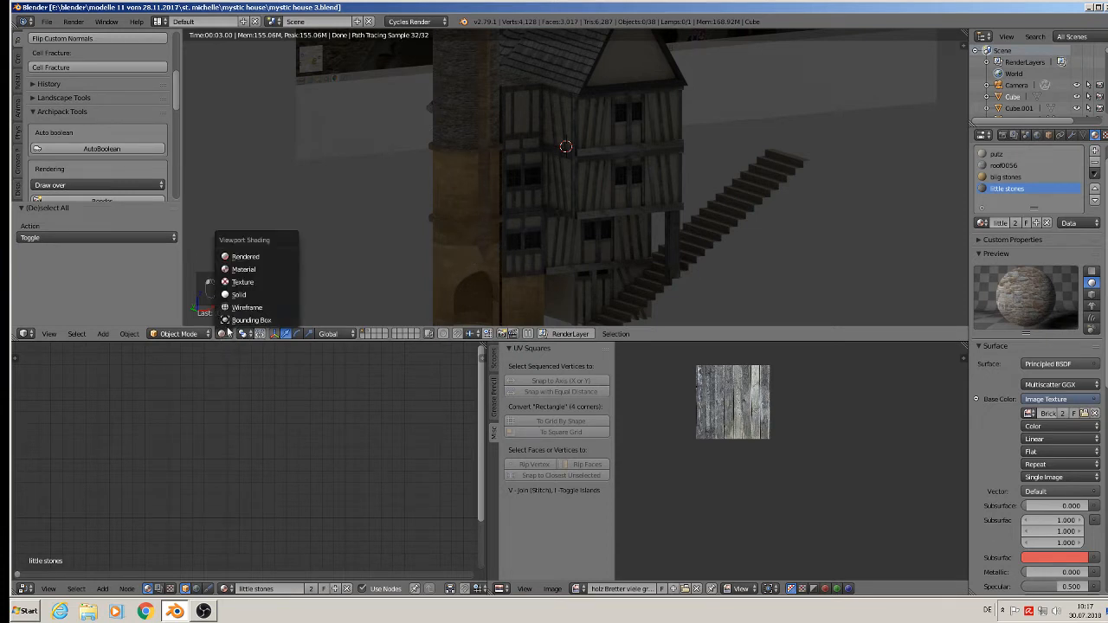
left_click(249, 270)
Assign the "little stones" material to the round tower's face band between its two ring mouldings.
middle_click_drag(478, 236, 500, 227)
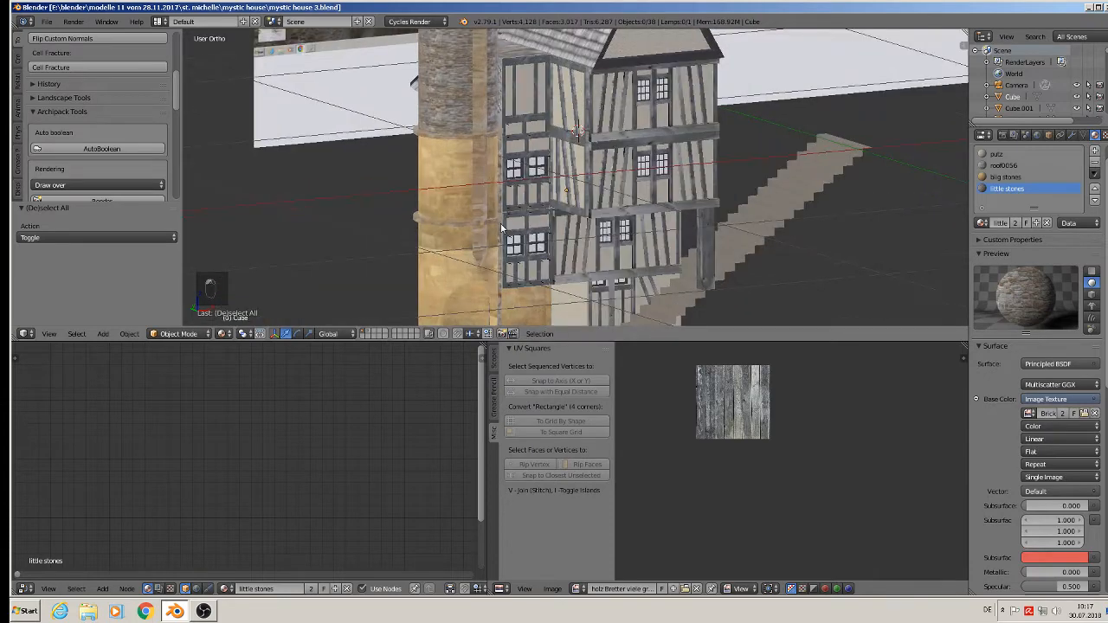
key("Tab")
key("Tab")
right_click(454, 177)
key("Tab")
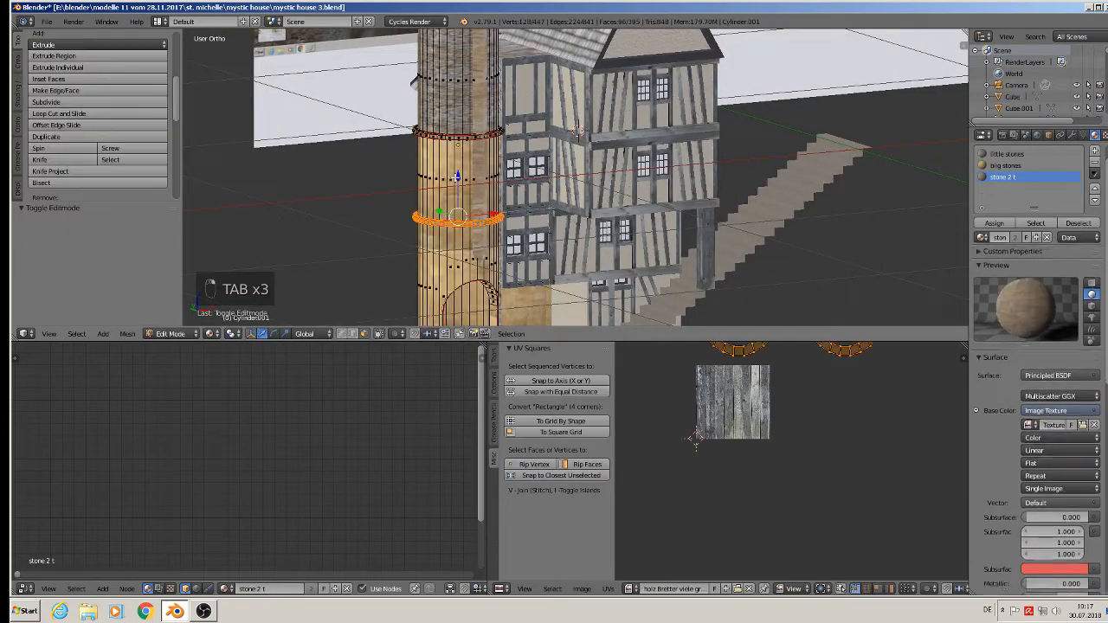
right_click(457, 173, "alt")
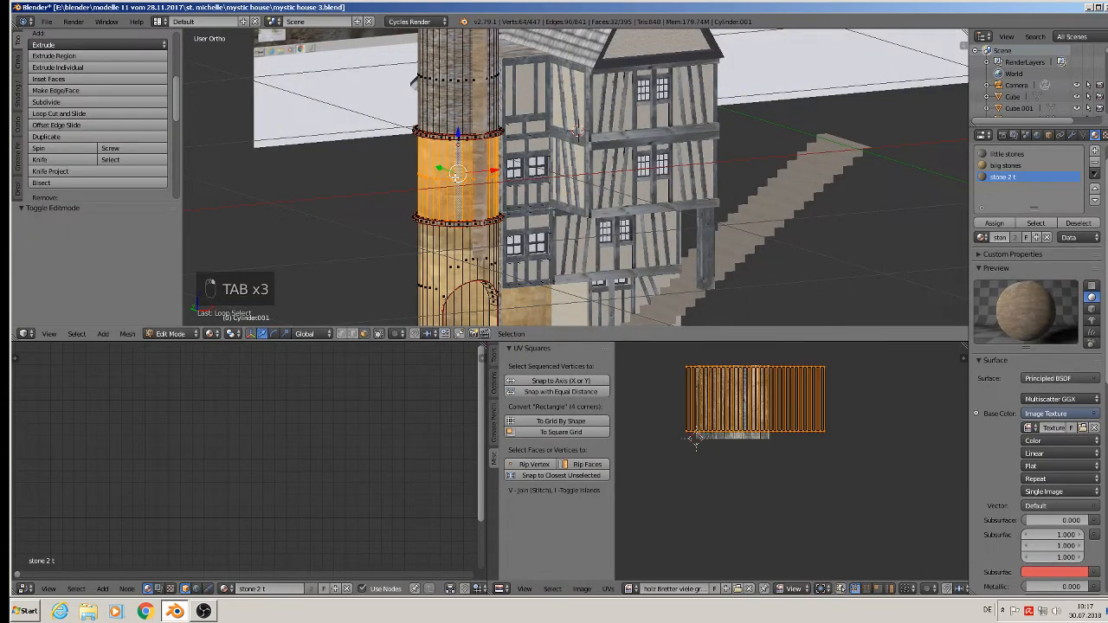
left_click(1007, 154)
left_click(993, 223)
Assign "little stones" to all faces of the round tower's base section below the lower ring moulding.
right_click(464, 272, "alt")
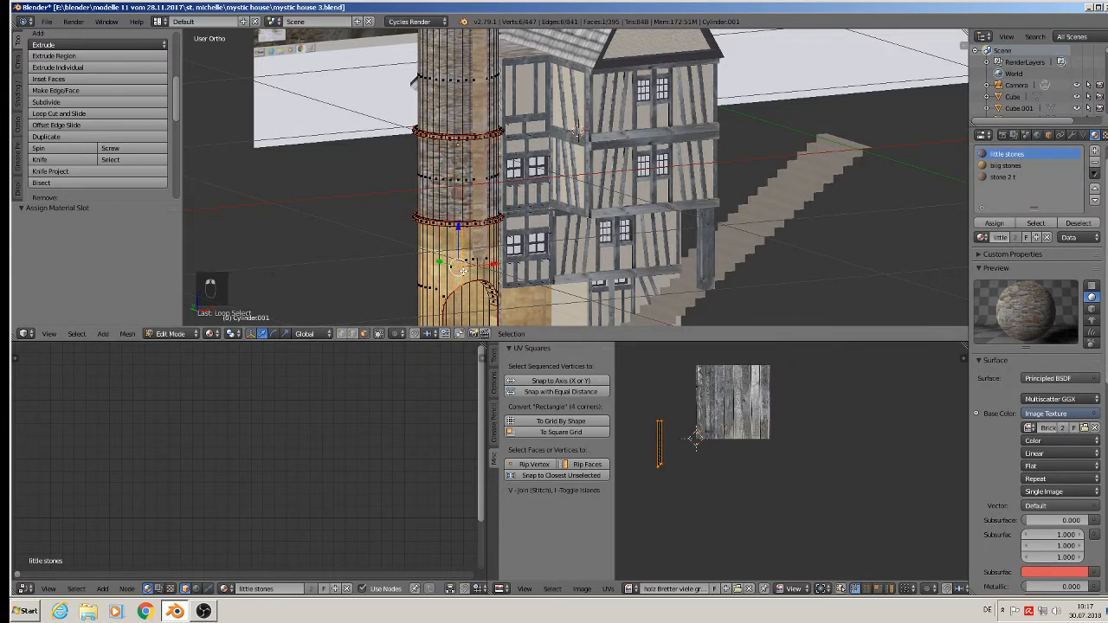
scroll(464, 272, "down", 6)
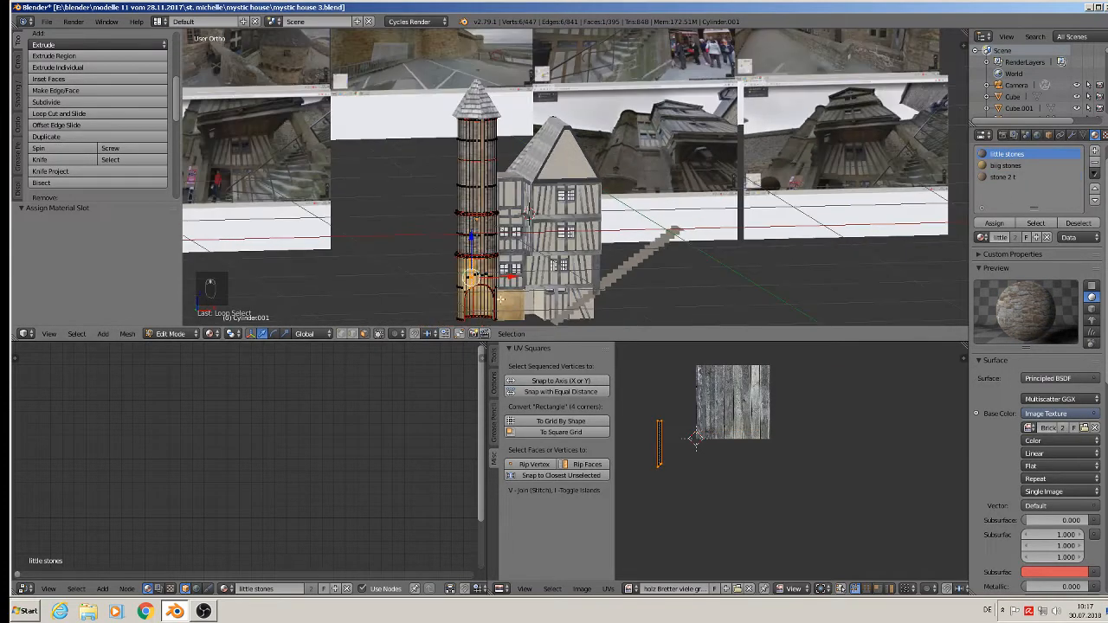
key("a")
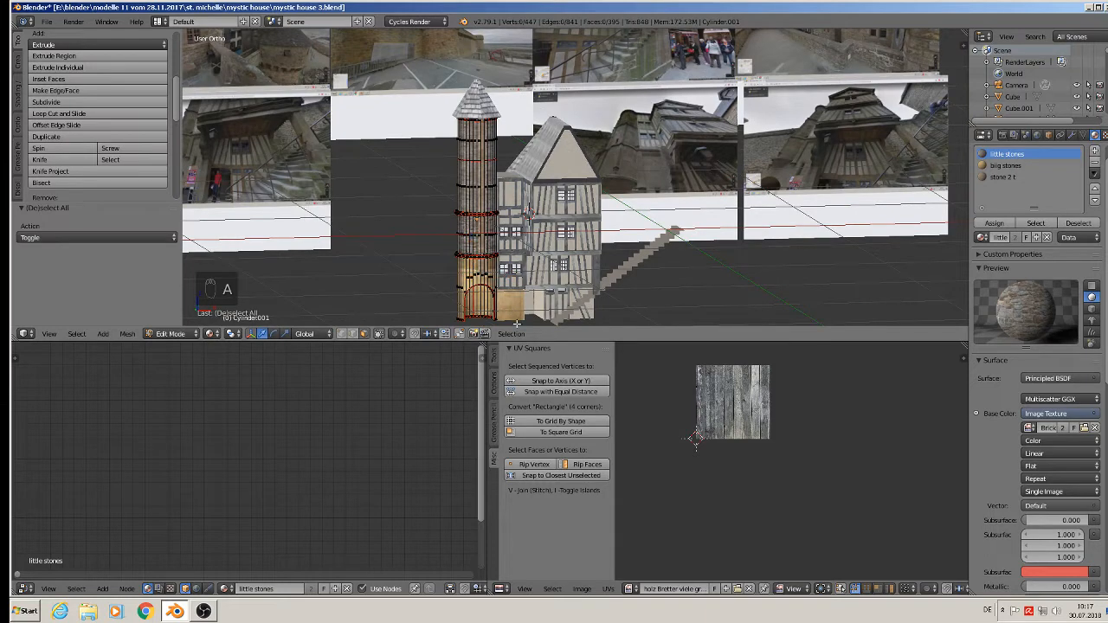
key("b")
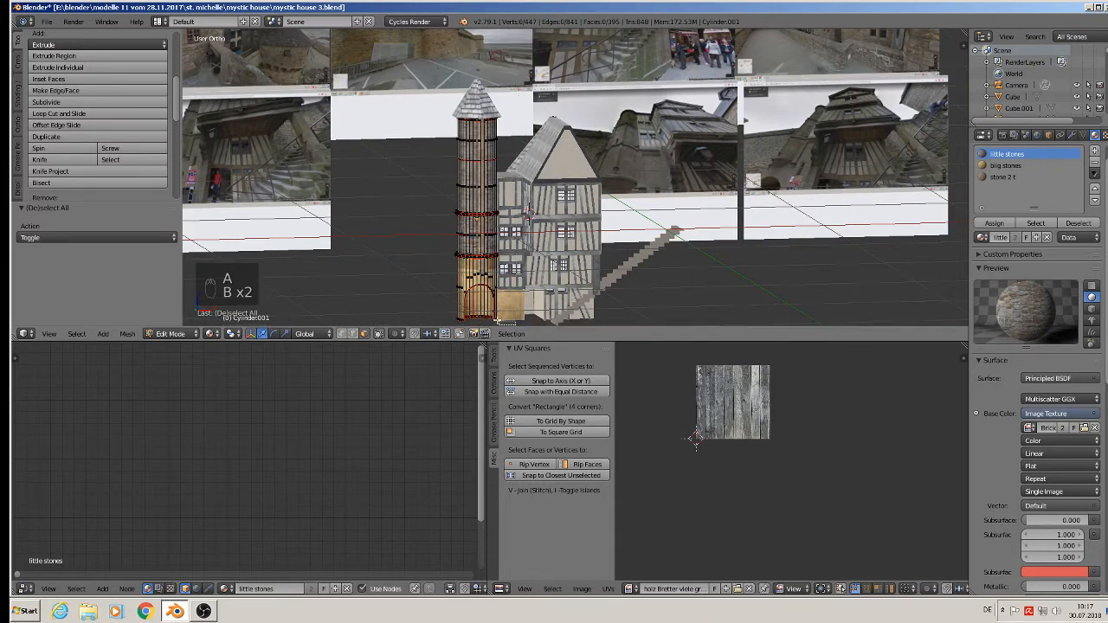
left_click_drag(452, 269, 520, 326)
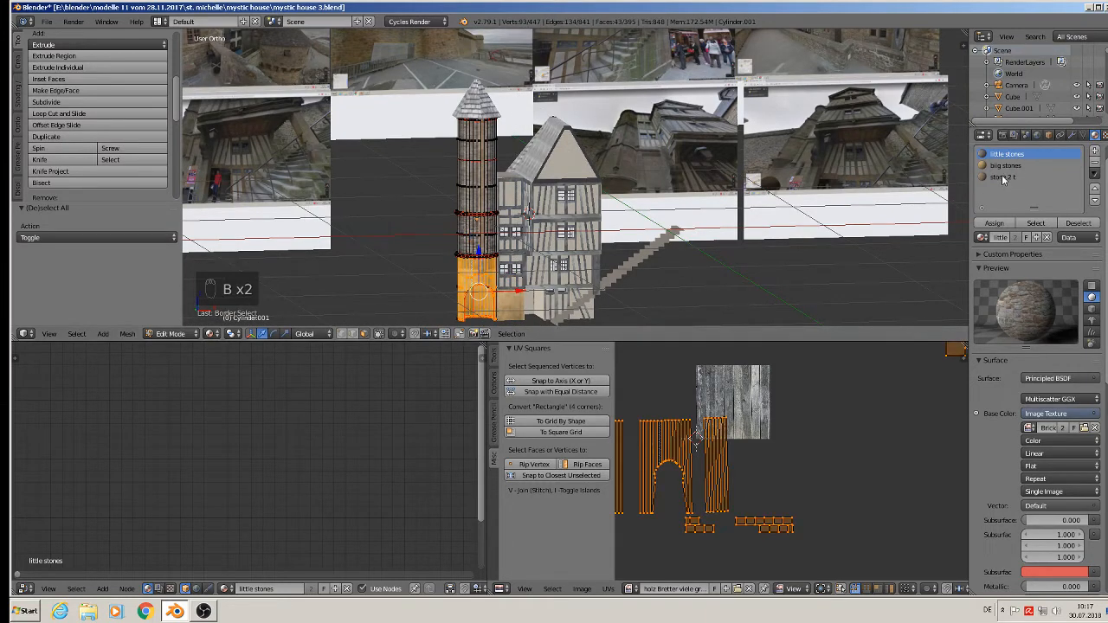
left_click(994, 222)
scroll(528, 255, "up", 3)
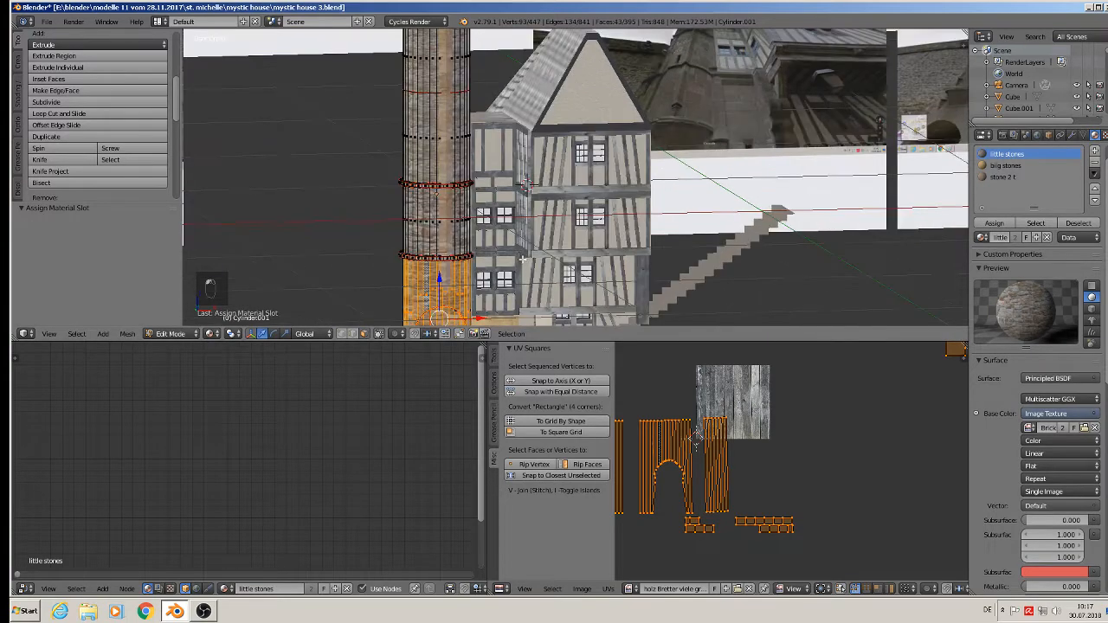
Assign "little stones" to the house's ground-floor wall panel beside the tower and scale its UVs, leaving everything deselected.
key("Tab")
right_click(568, 183)
key("Tab")
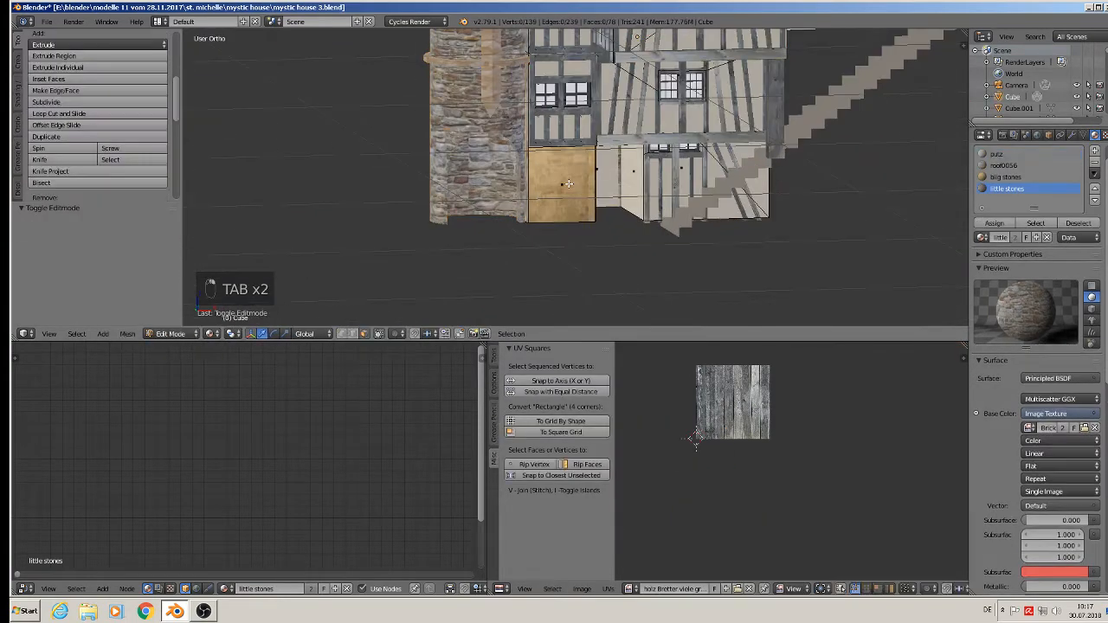
left_click(1006, 188)
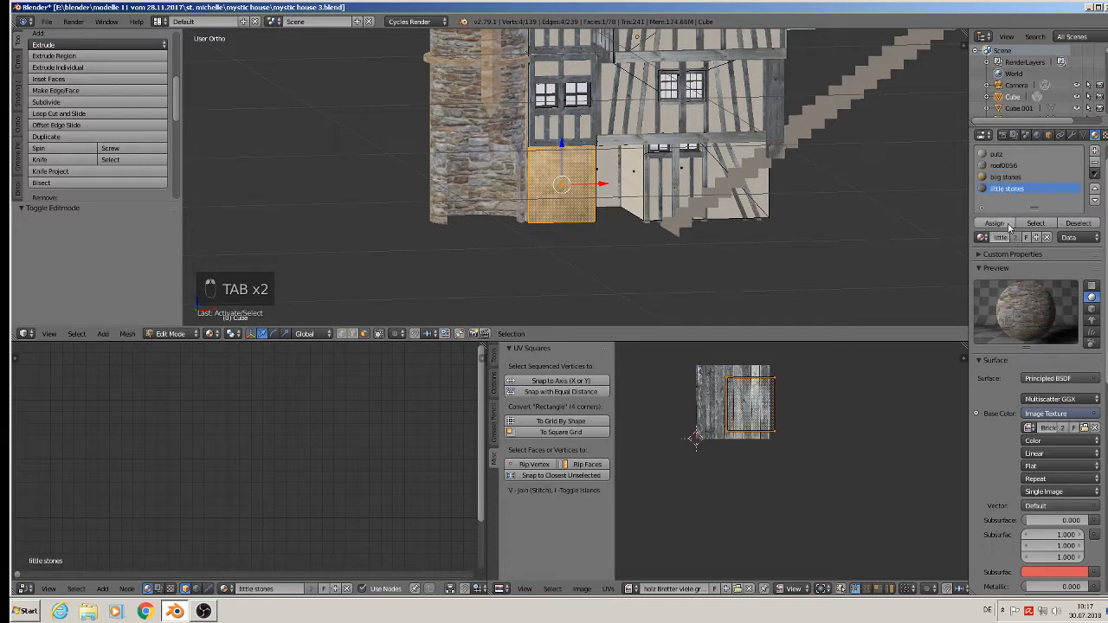
left_click(994, 223)
key("s")
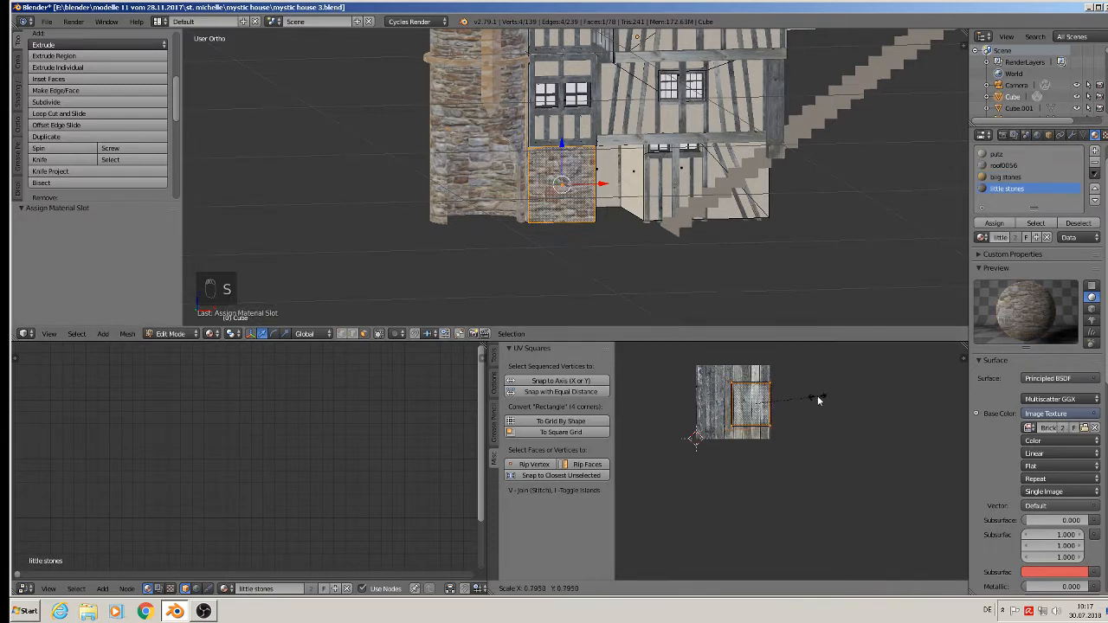
left_click(860, 390)
key("Tab")
scroll(707, 245, "down", 3)
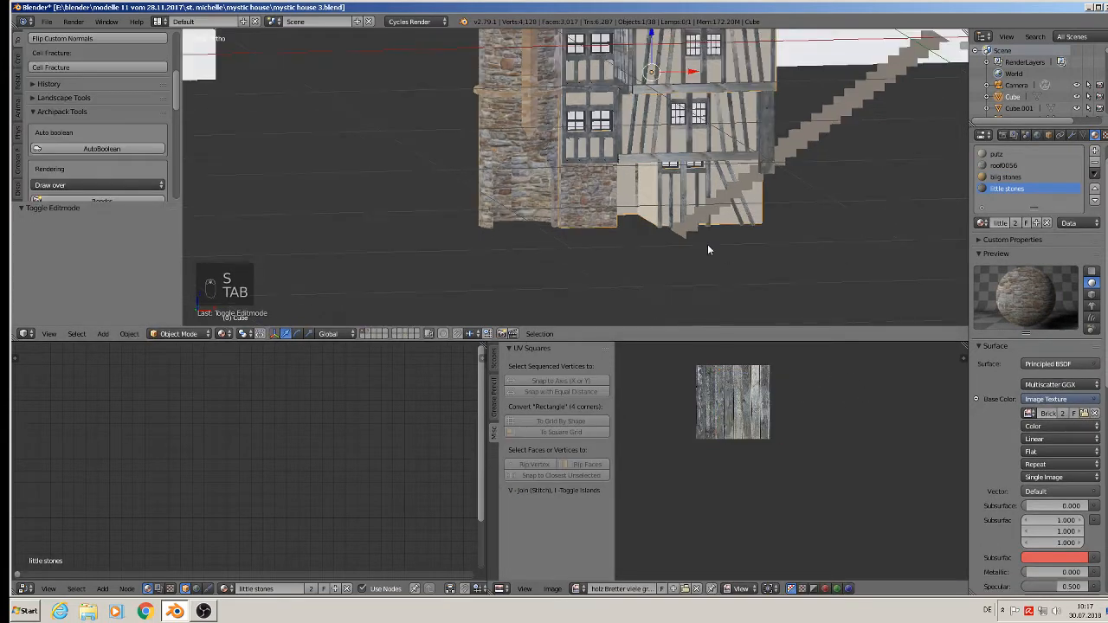
key("a")
key("a")
Assign "little stones" to the inner wall, bottom rim and arch reveal faces of the round tower's arched opening, and deselect the tower.
middle_click_drag(650, 254, 549, 272)
key("a")
scroll(548, 271, "up", 2)
scroll(547, 269, "up", 1)
right_click(547, 269)
key("Tab")
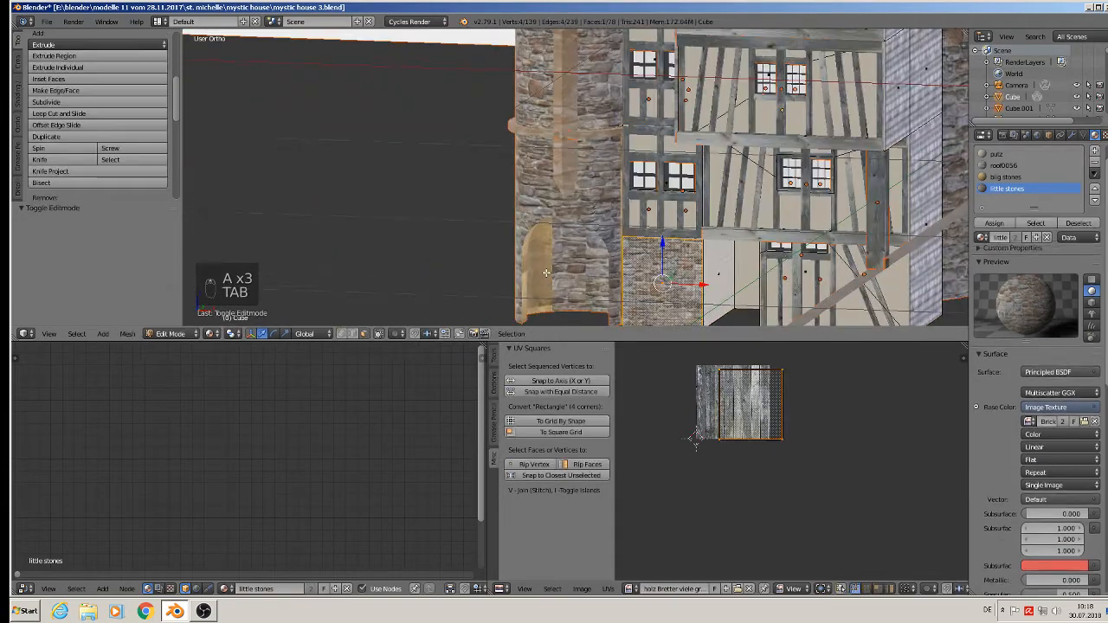
key("Tab")
key("Tab")
scroll(542, 272, "up", 2)
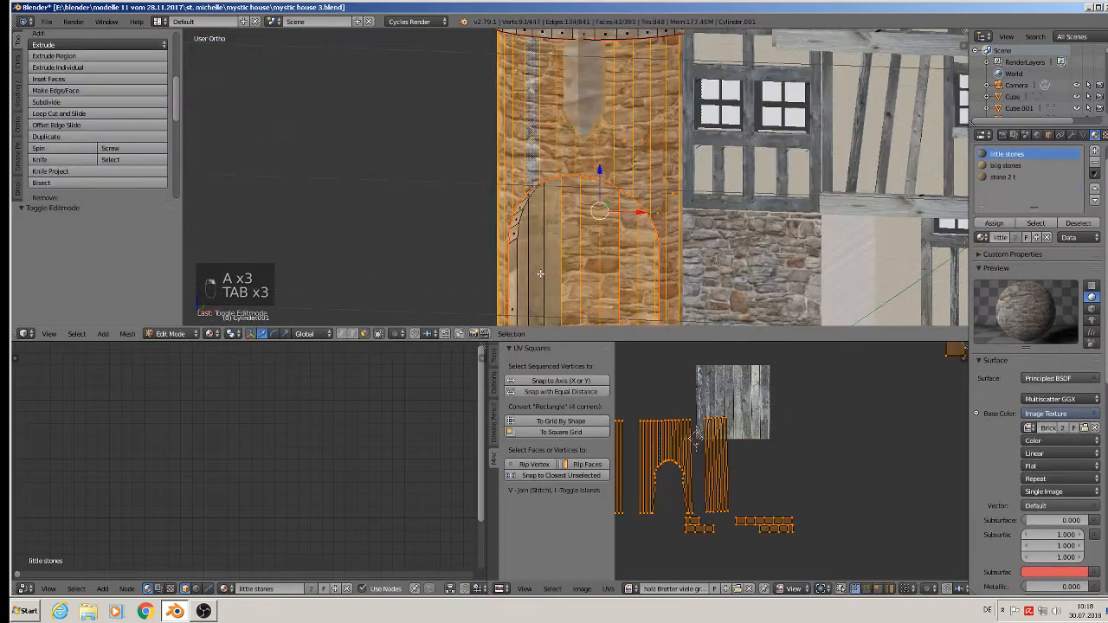
middle_click_drag(542, 272, 536, 202, "shift")
right_click(536, 202, "alt")
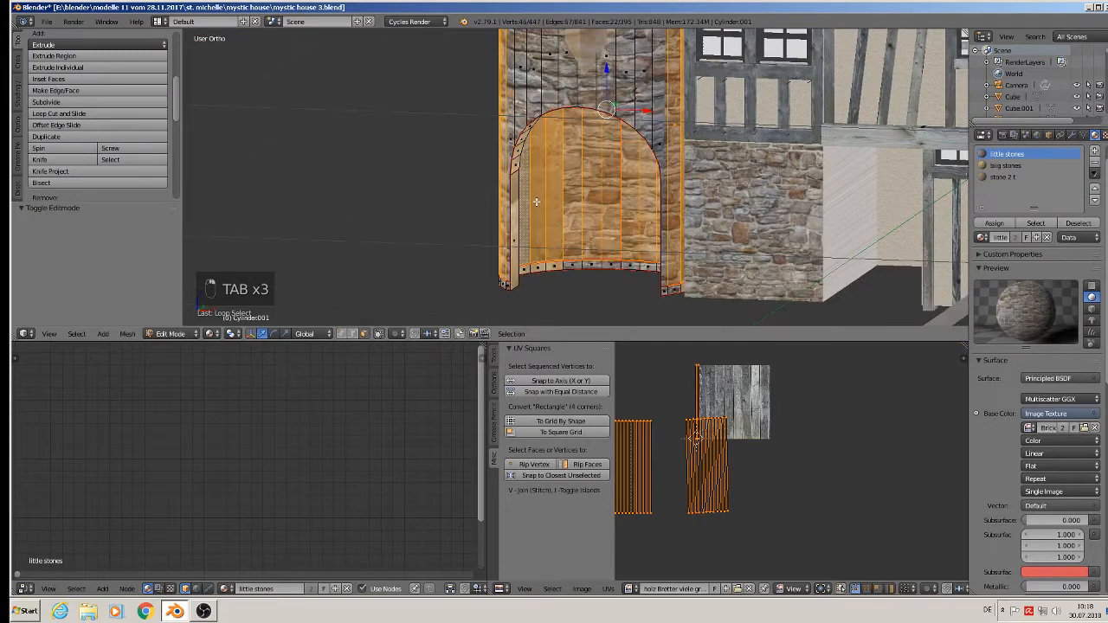
right_click(542, 264, "alt+shift")
right_click(520, 182, "shift")
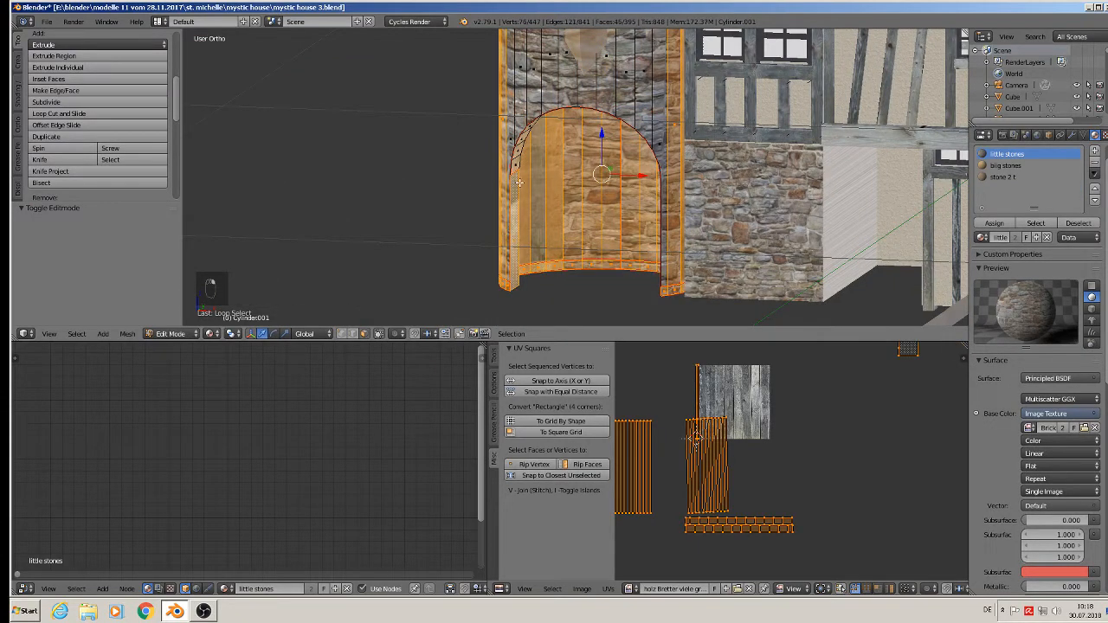
right_click(523, 143, "shift")
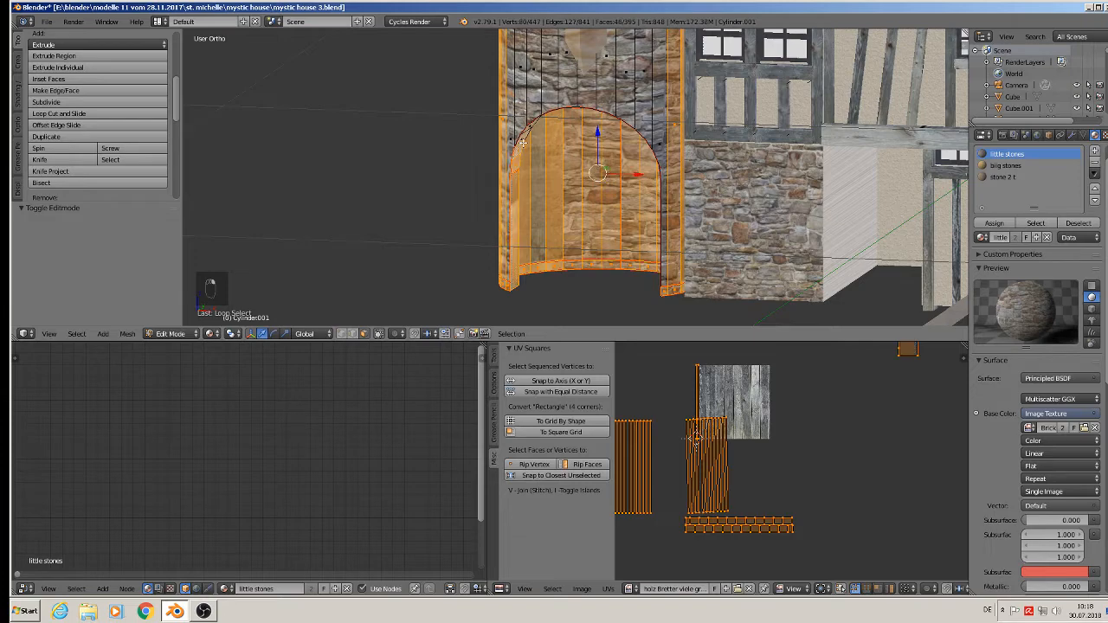
middle_click_drag(530, 141, 653, 40)
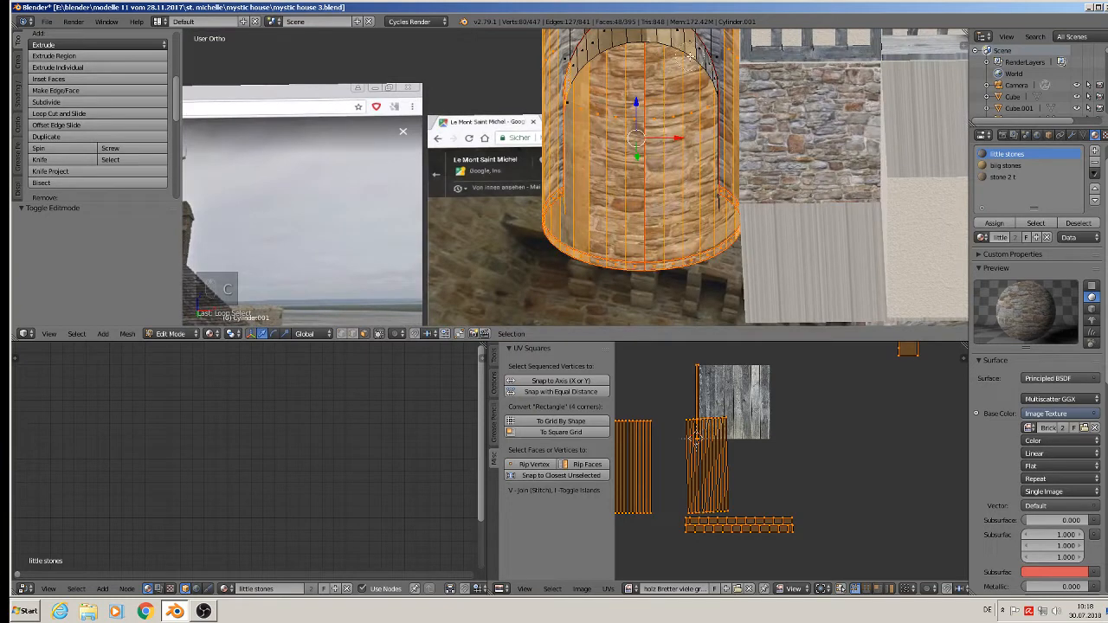
left_click_drag(601, 58, 573, 99)
right_click(573, 100)
middle_click_drag(575, 100, 692, 61)
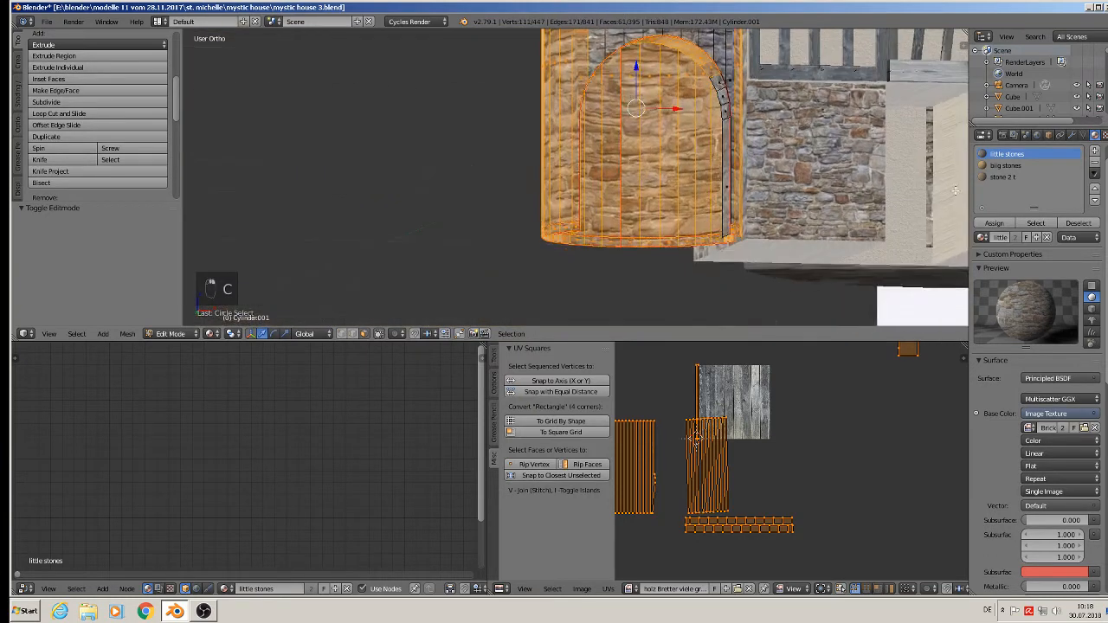
left_click(996, 224)
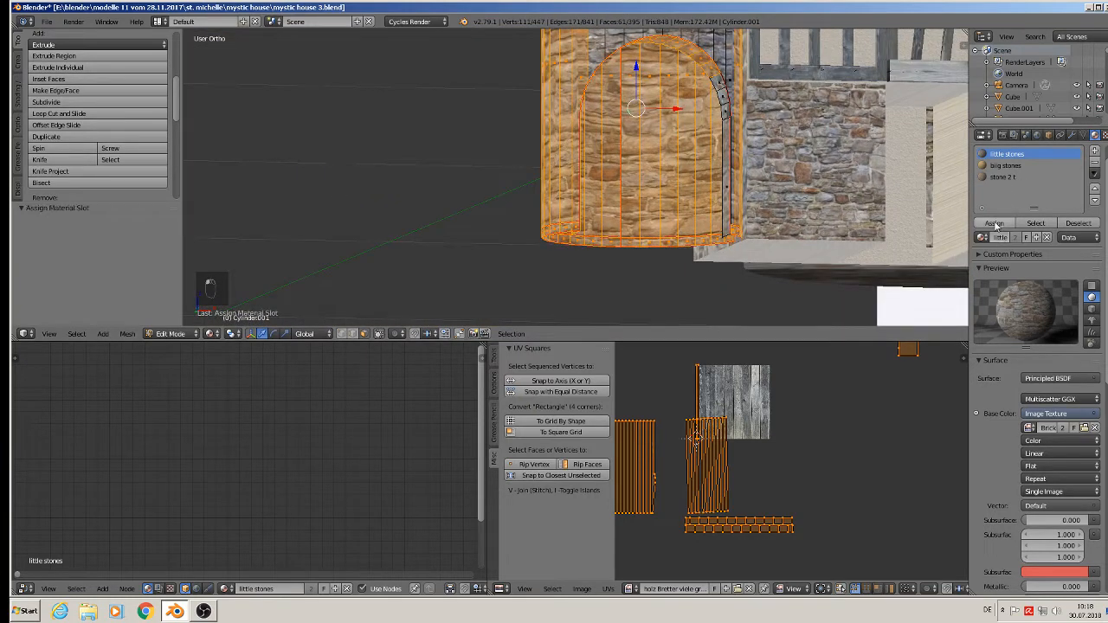
key("Tab")
middle_click_drag(739, 245, 677, 280)
scroll(678, 279, "down", 6)
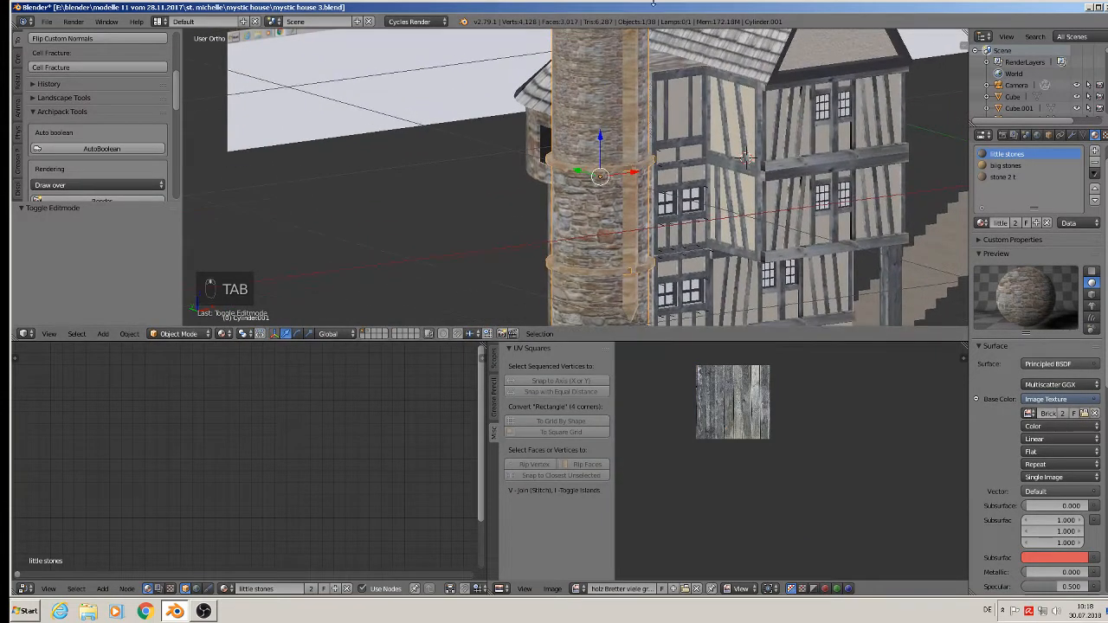
key("a")
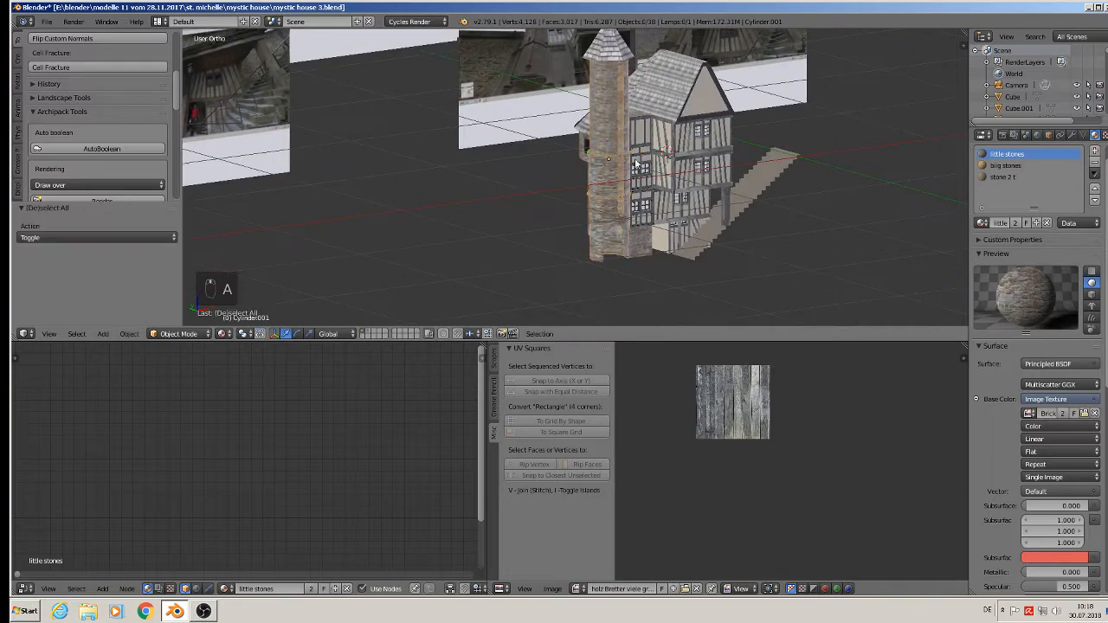
Move the vertical stone strip on the round tower about 0.014 along the Y axis, deeper into the wall.
middle_click_drag(606, 183, 432, 180)
scroll(631, 173, "up", 2)
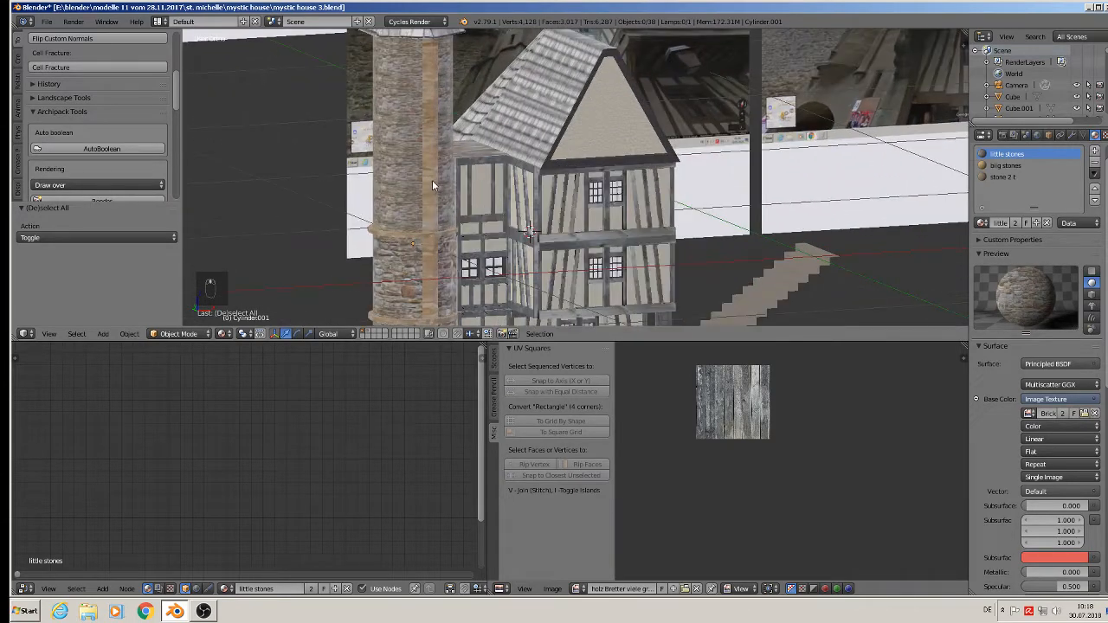
right_click(432, 180)
key("g")
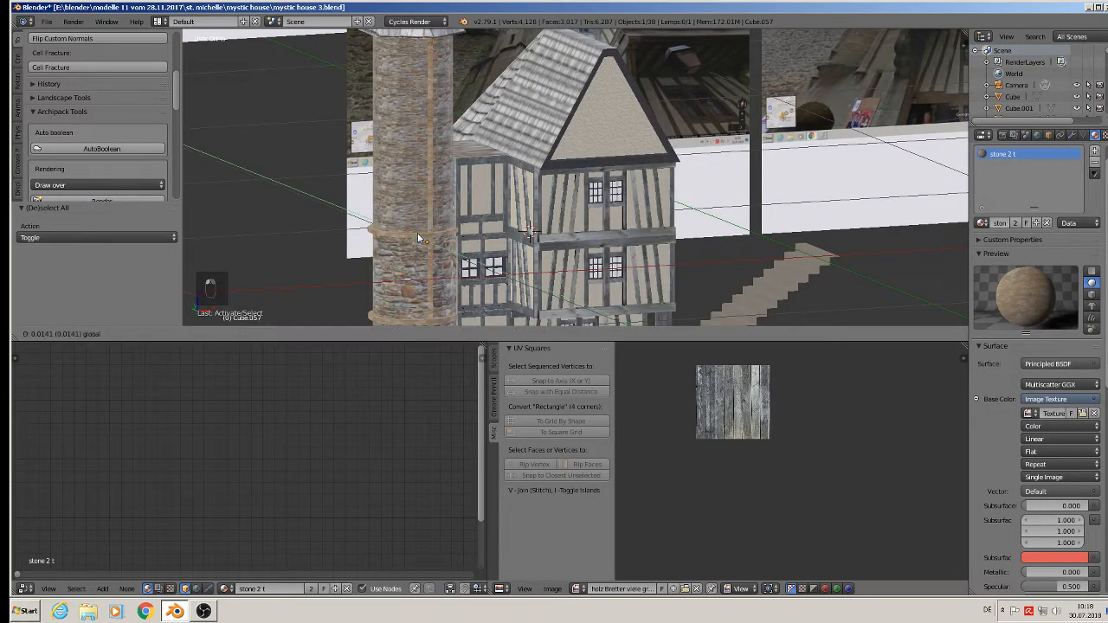
left_click(418, 232)
middle_click_drag(418, 232, 452, 225)
Deselect the stone strip and save the file with the newly textured tower.
key("a")
scroll(457, 221, "down", 3)
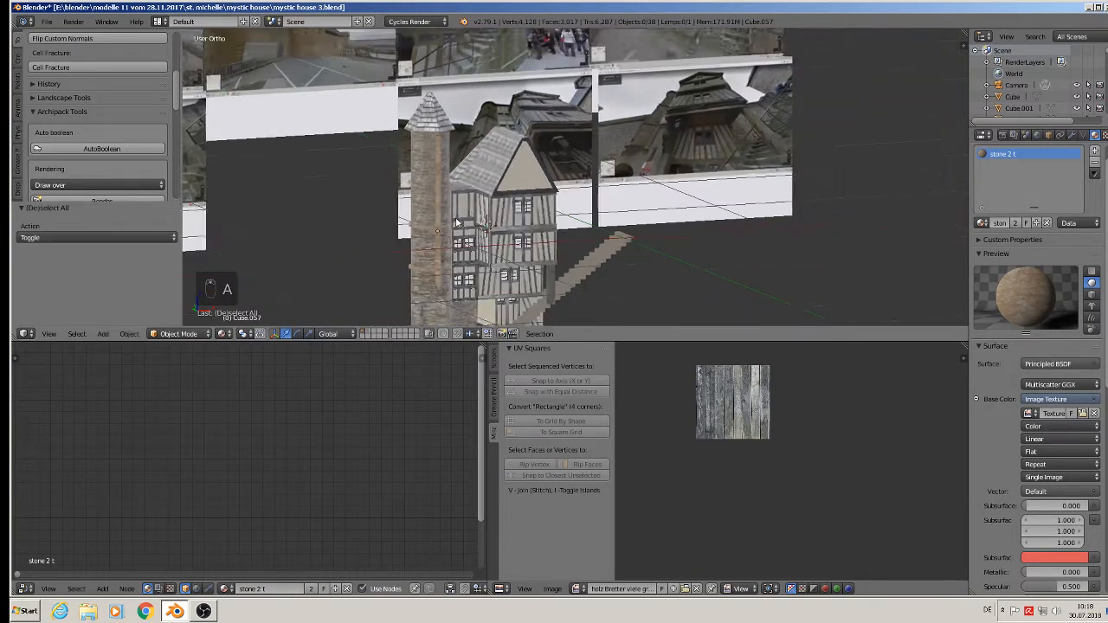
left_click(48, 26)
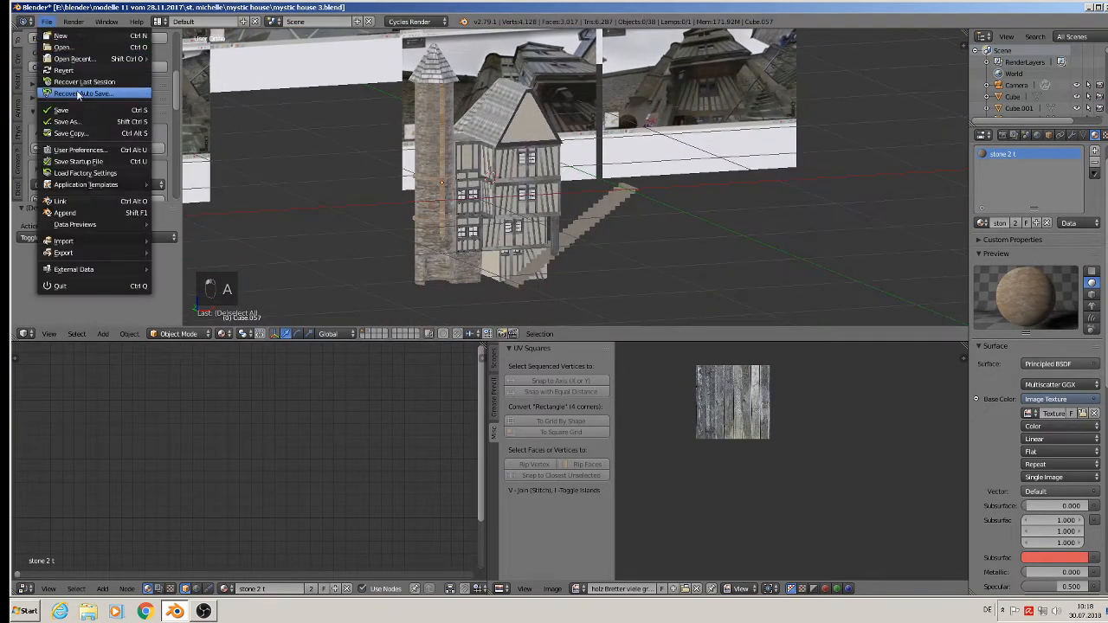
left_click(80, 107)
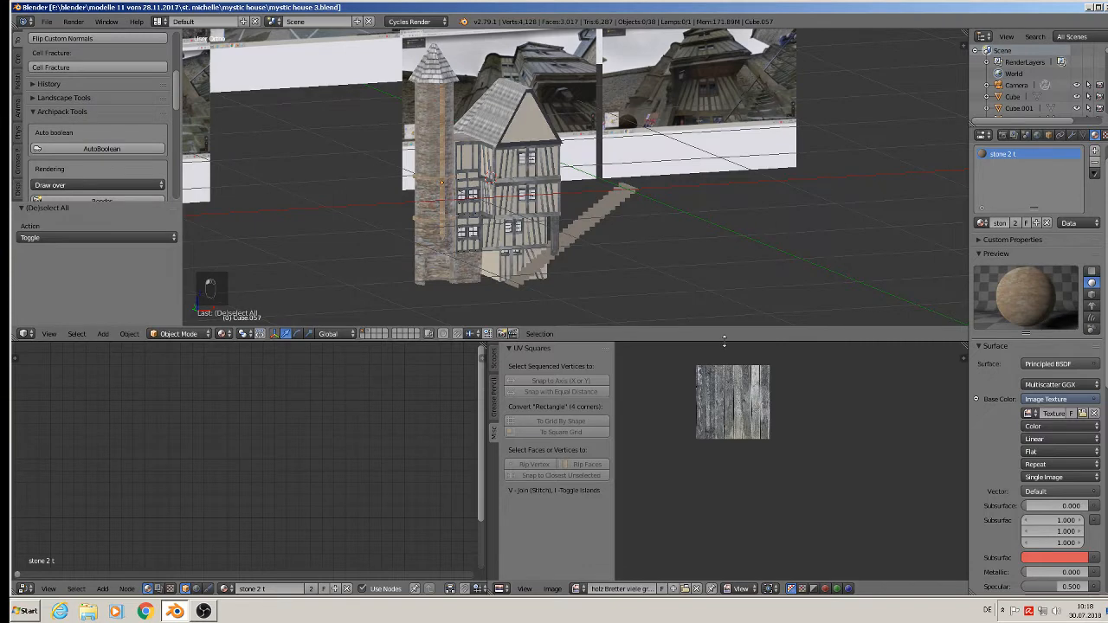
Enlarge the 3D view and move the lamp about -0.94 along Y and -3.06 along Z, lower above the house.
left_click_drag(725, 341, 779, 485)
scroll(880, 197, "down", 5)
middle_click_drag(892, 170, 788, 192)
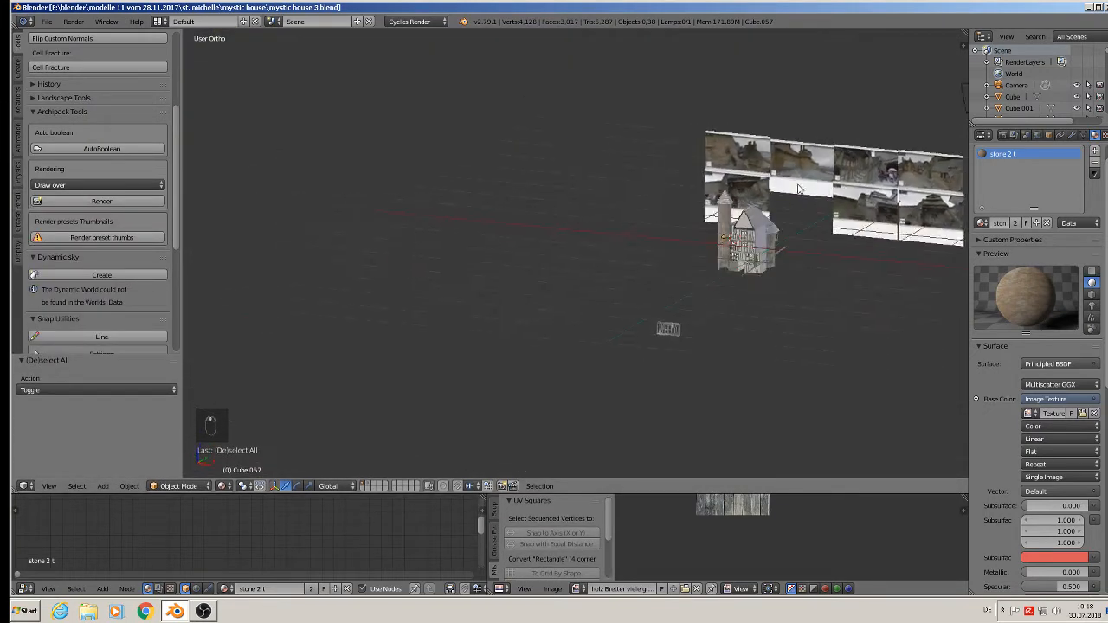
scroll(790, 188, "down", 3)
middle_click_drag(941, 125, 745, 112, "shift")
scroll(795, 170, "up", 1)
right_click(755, 84)
left_click_drag(801, 85, 761, 96)
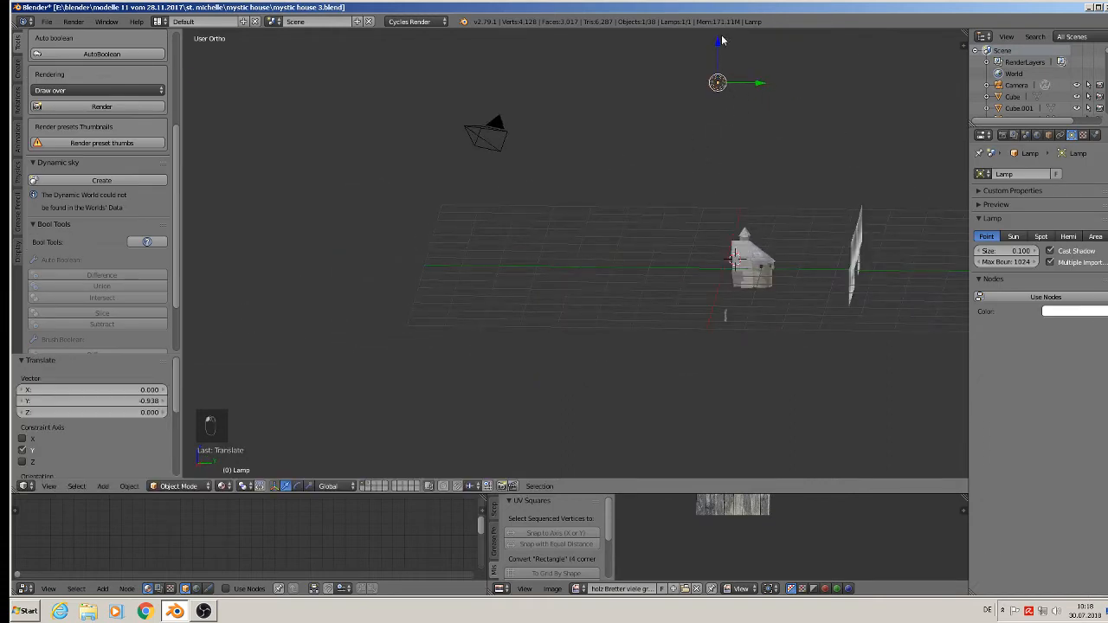
left_click_drag(723, 41, 723, 153)
Change the lamp to a Sun, enable its shader nodes, and set the emission strength to 5.
left_click(1015, 236)
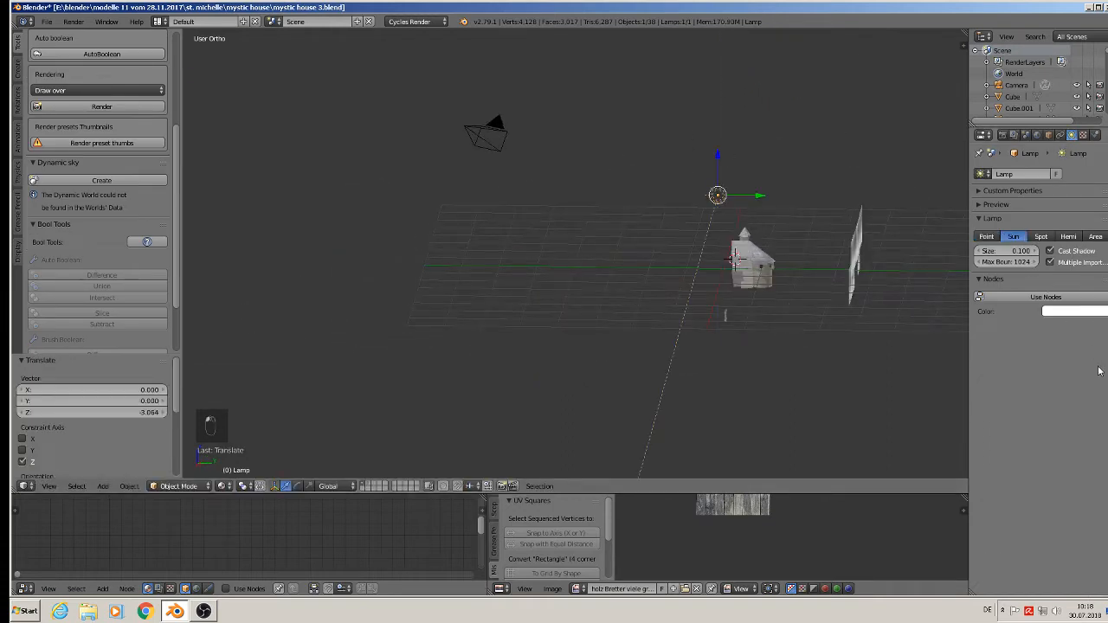
left_click(1038, 298)
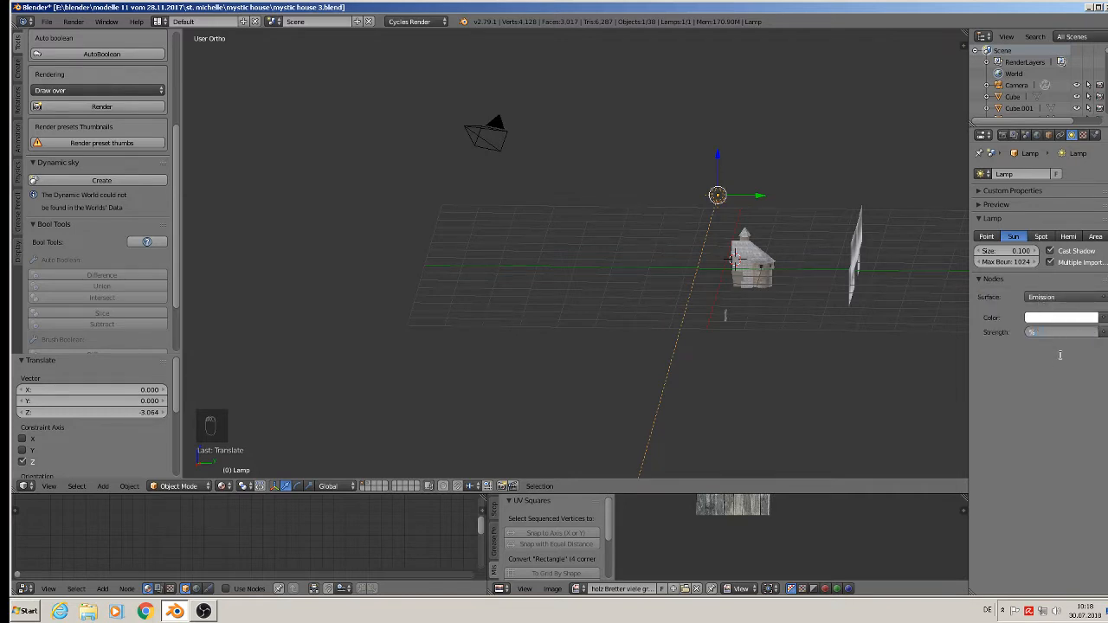
key("Return")
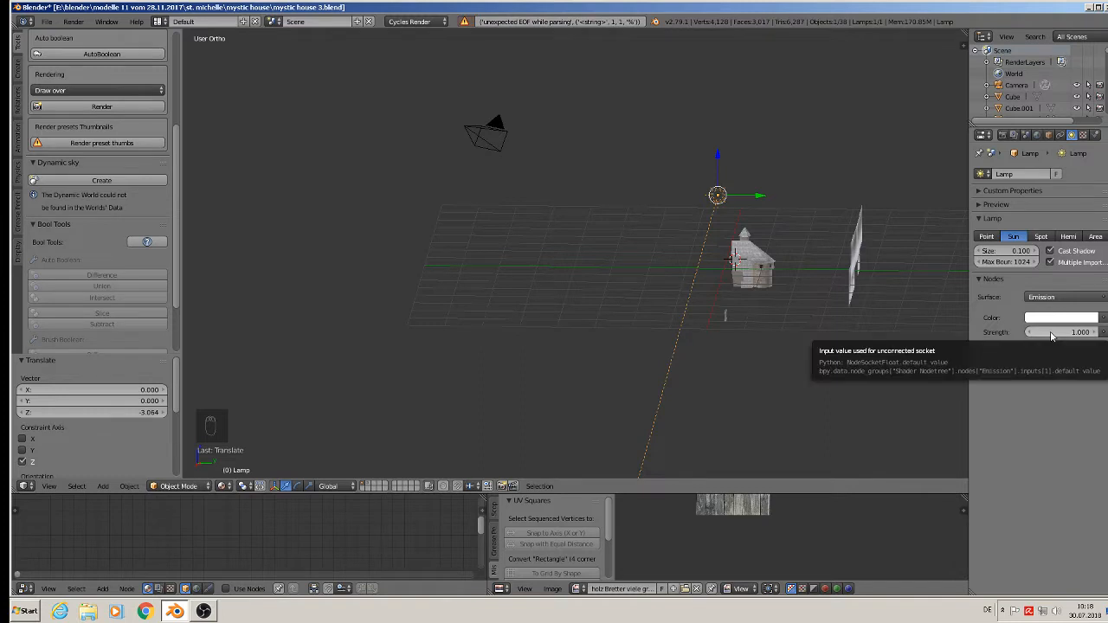
left_click(1054, 330)
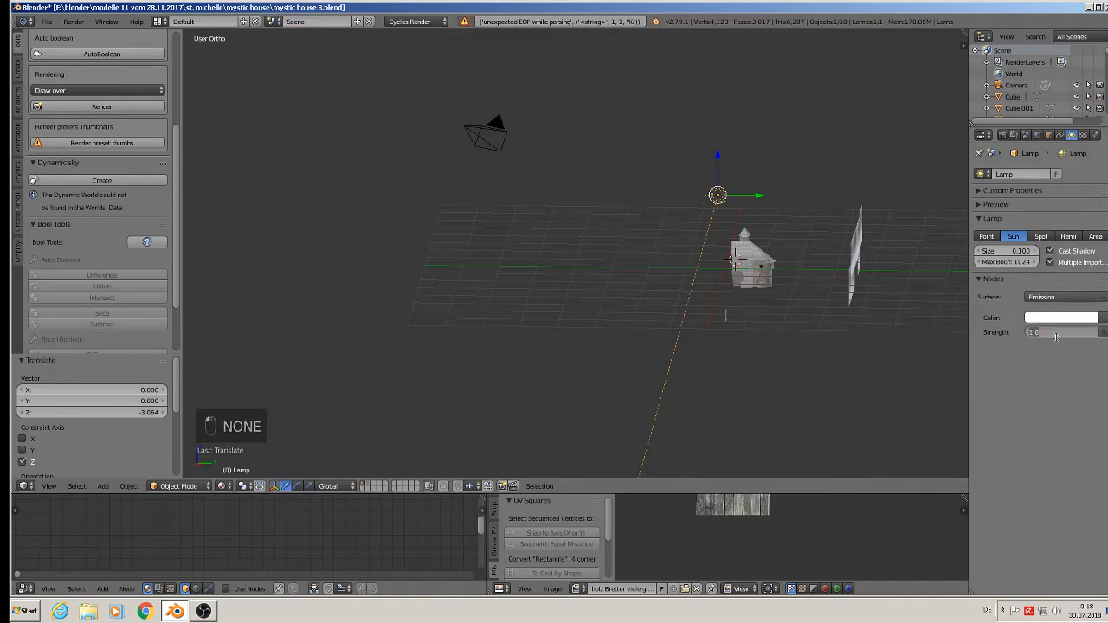
type("5")
key("Return")
Rotate the sun lamp -23.2° in the side view and -38.8° in the front view, and save the file.
middle_click_drag(793, 294, 791, 261)
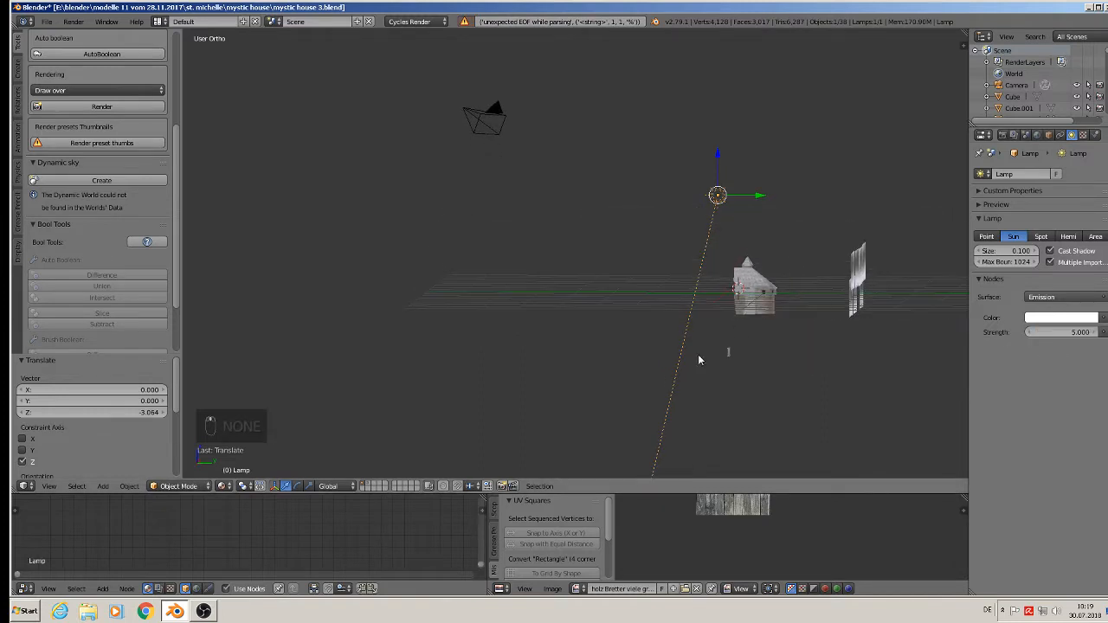
key("r")
left_click(758, 348)
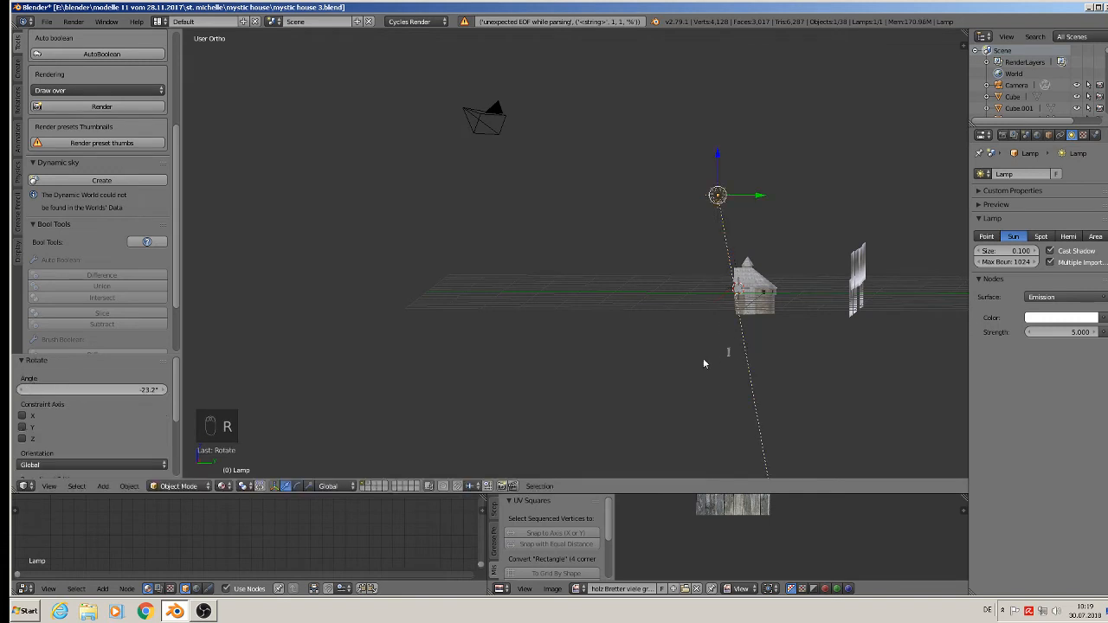
middle_click_drag(703, 357, 727, 342)
key("r")
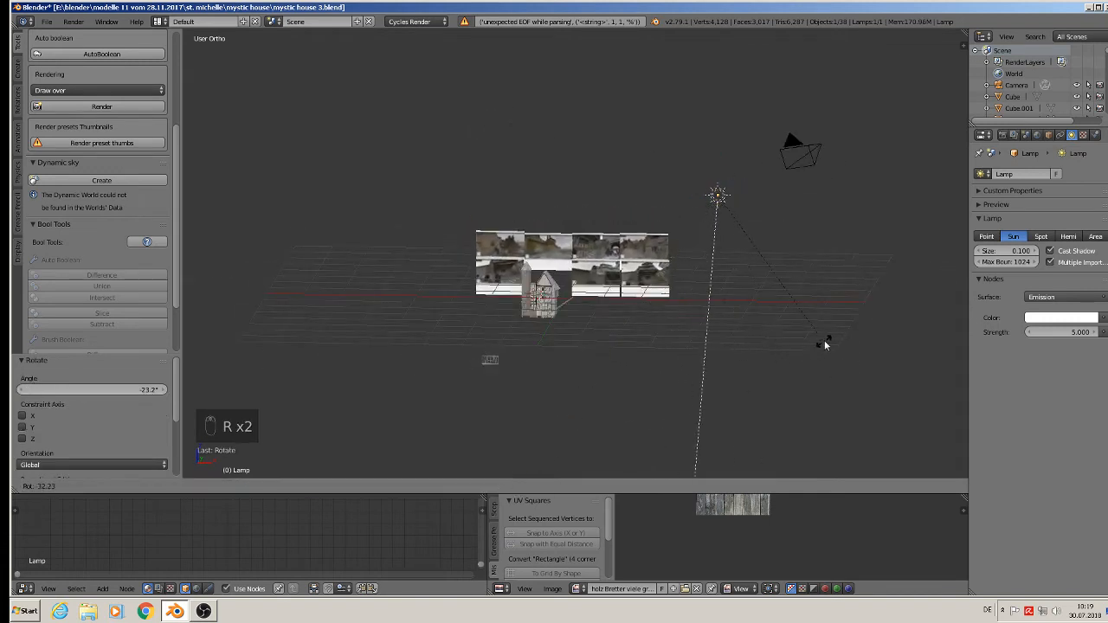
left_click(810, 320)
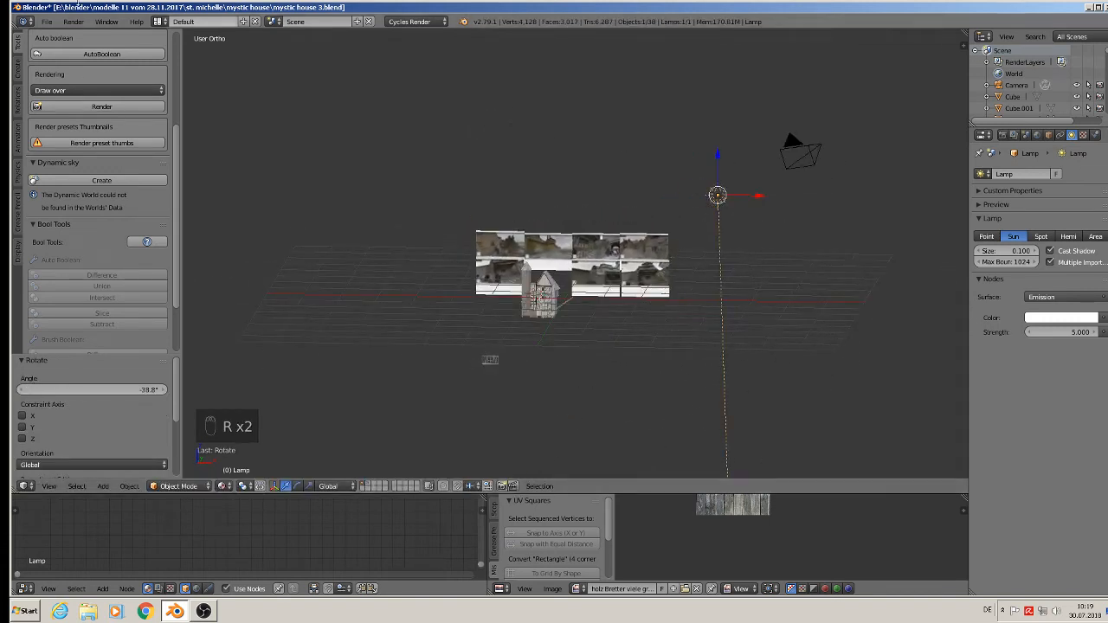
left_click(47, 21)
left_click(85, 115)
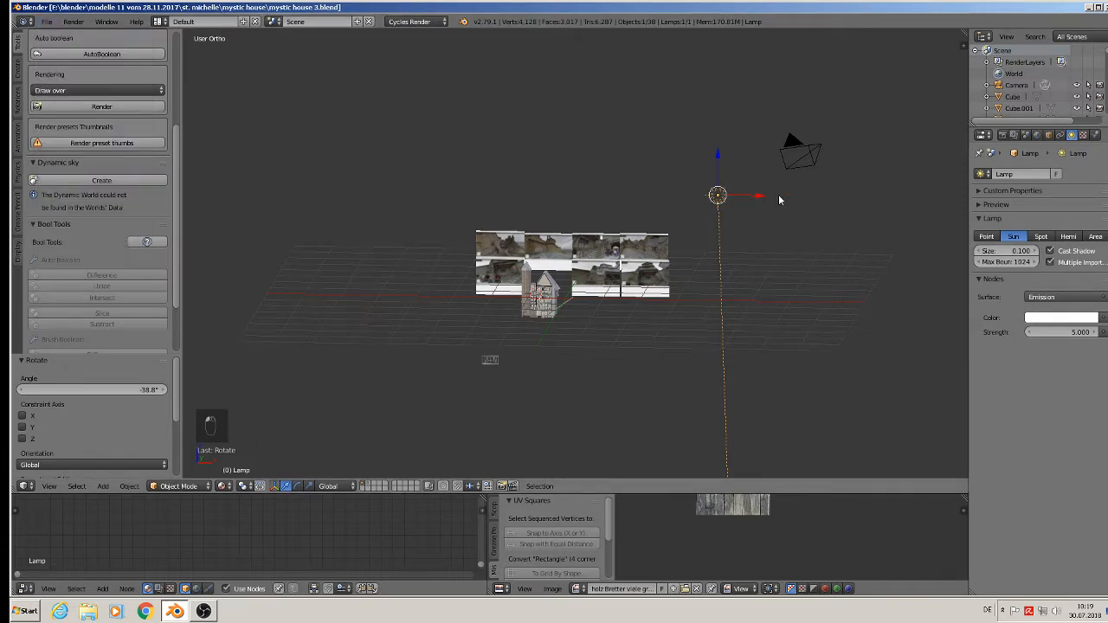
Move the camera about 1.73 along X and rotate it -24.4° about Z to face the house.
right_click(815, 152)
mouse_move(815, 224)
middle_mouse_down()
mouse_move(796, 304)
mouse_move(826, 214)
middle_mouse_up()
left_click_drag(844, 209, 736, 163)
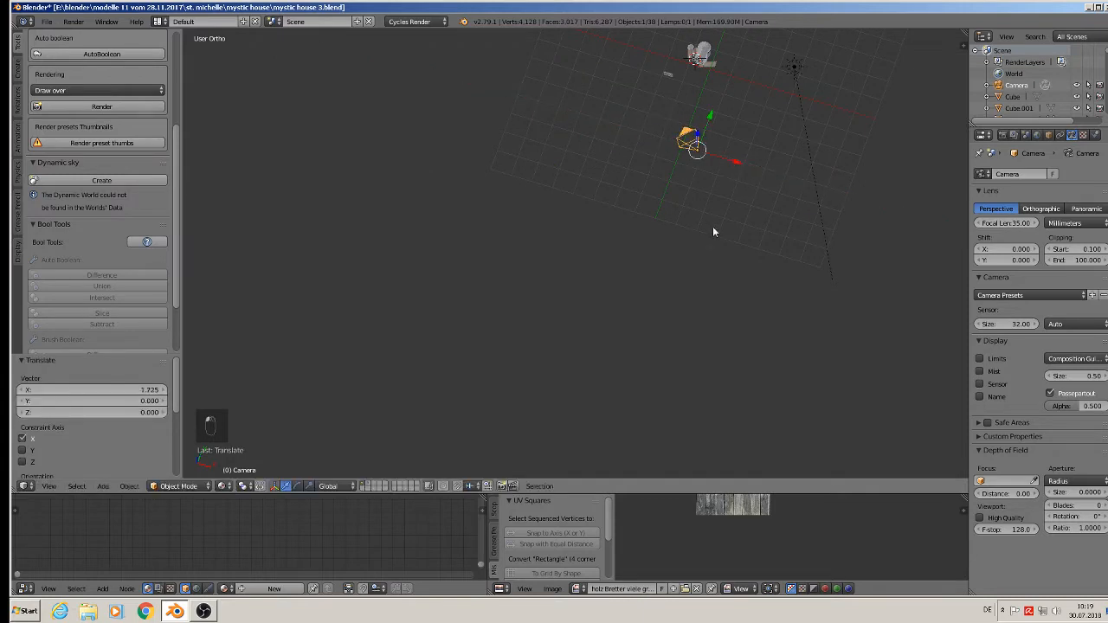
key("r")
key("z")
left_click(700, 249)
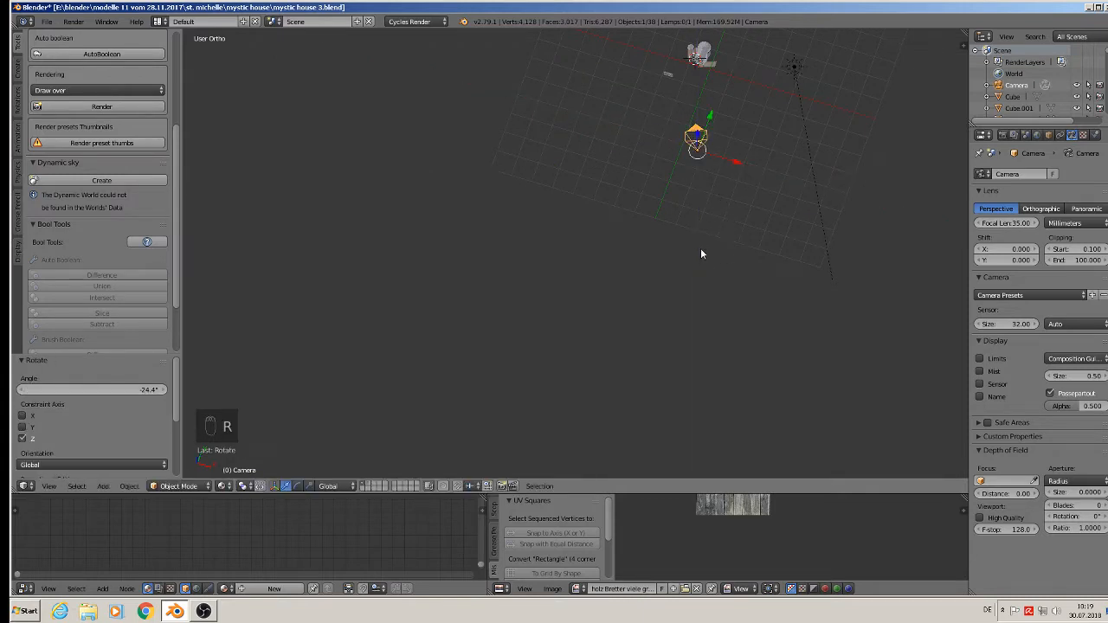
Look through the camera and centre the house in its frame, moving the camera about 5.7 forward along its local Z.
key("KP_0")
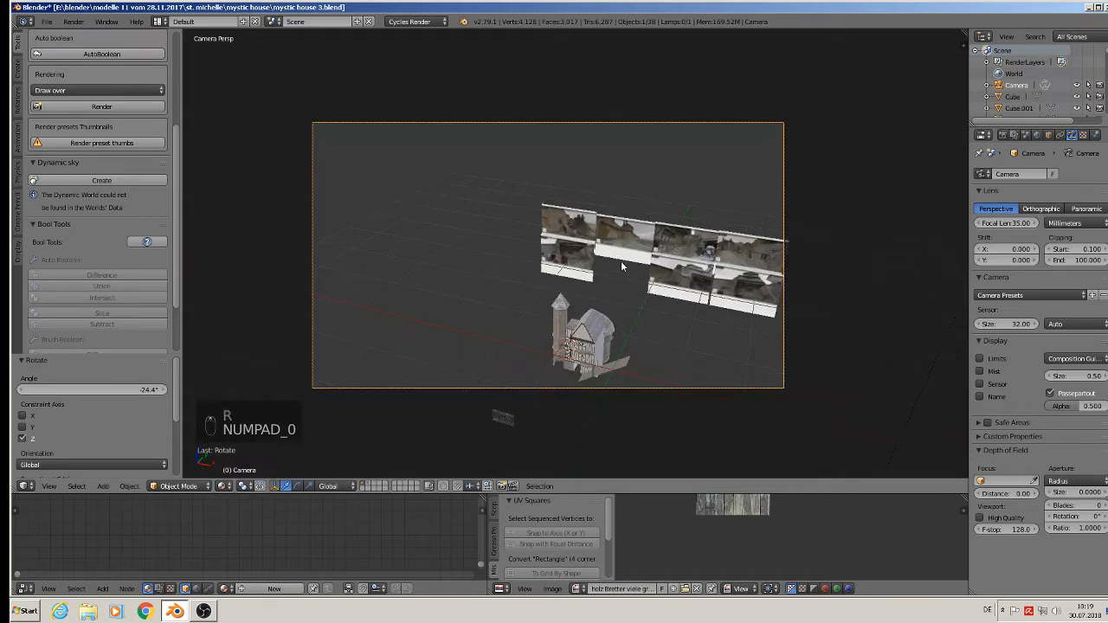
key("g")
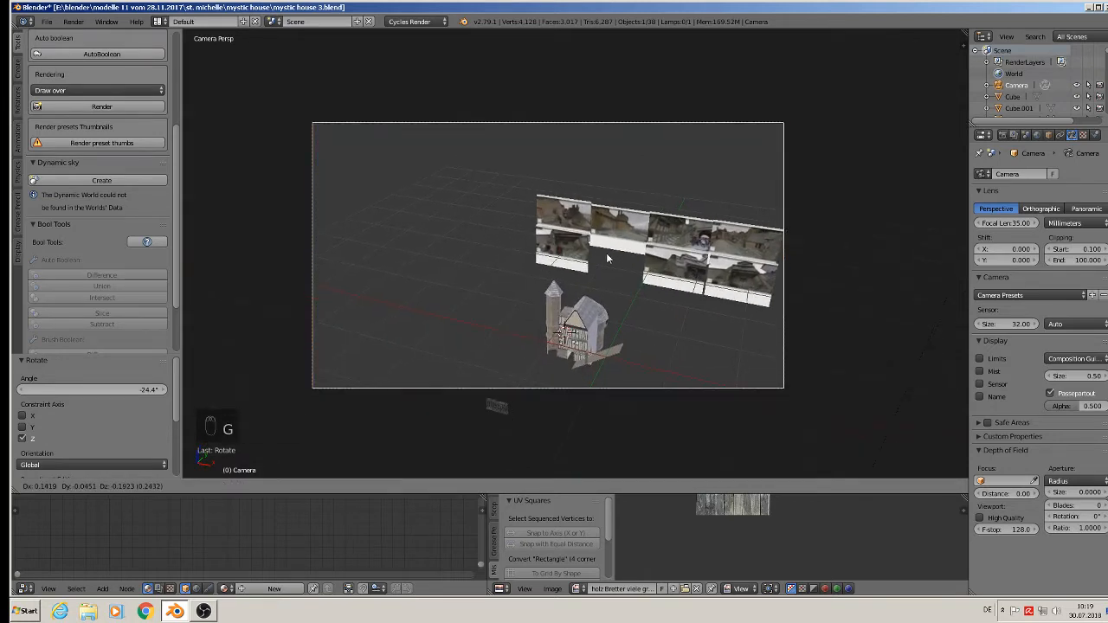
left_click(654, 387)
key("g")
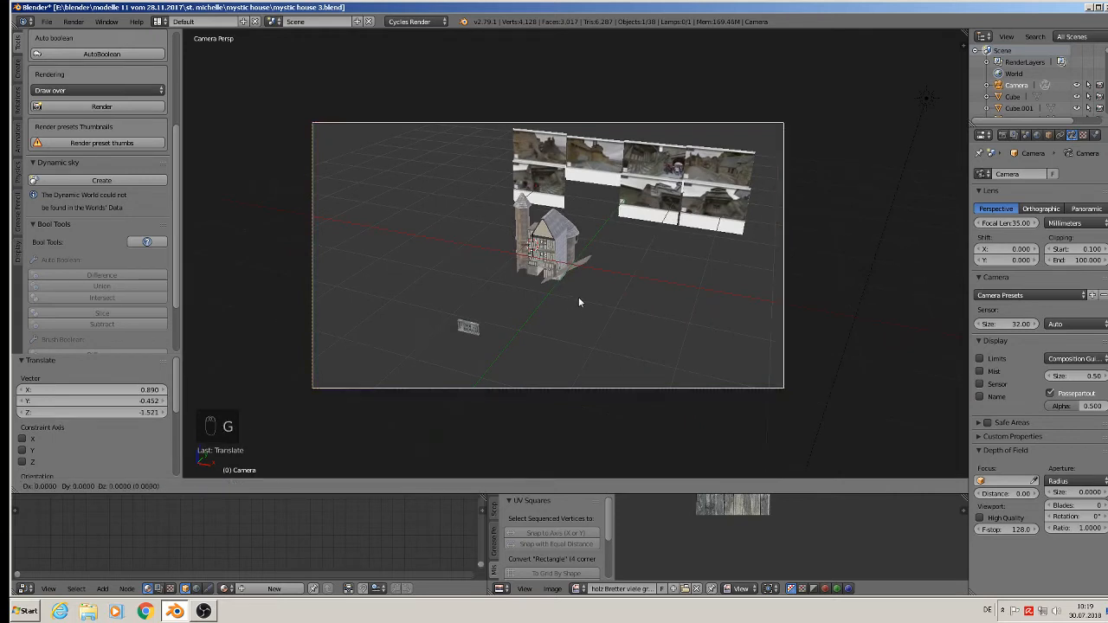
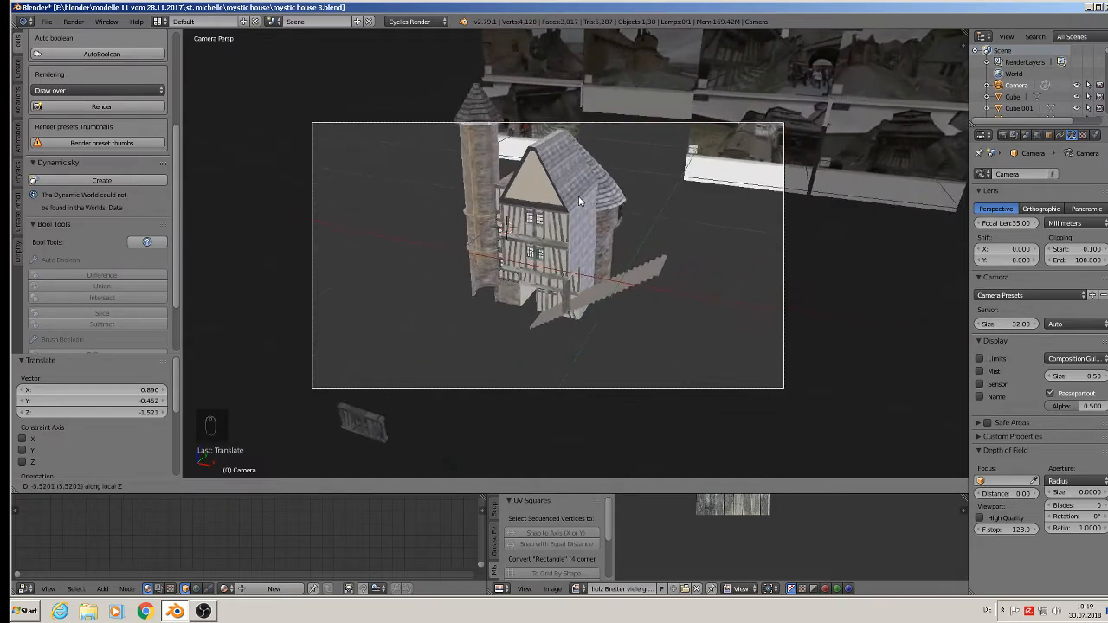
left_click(580, 200)
key("g")
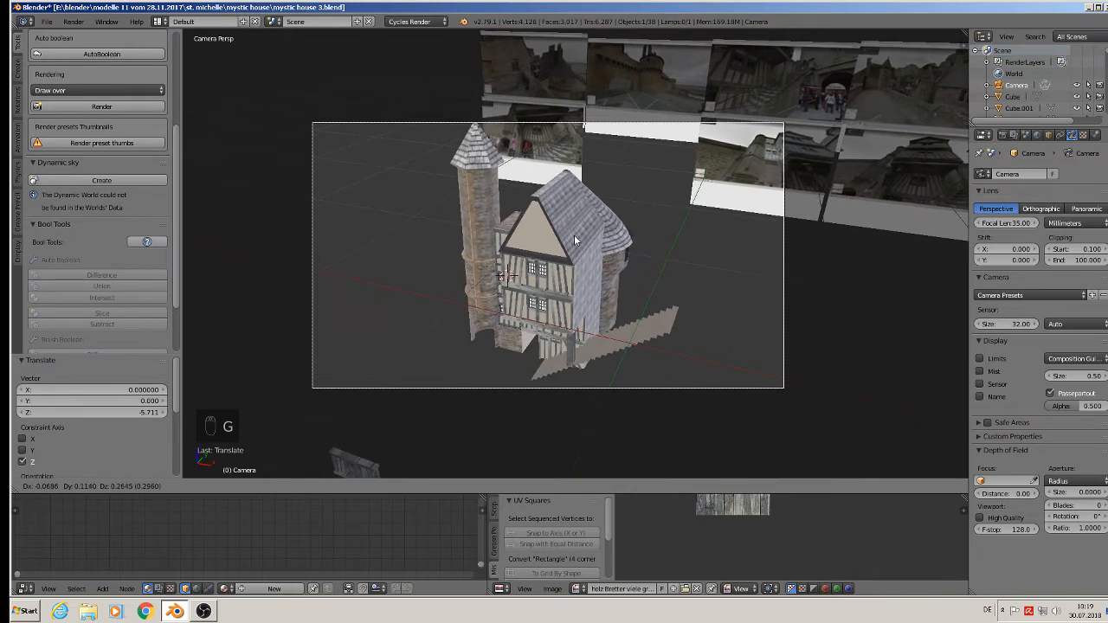
left_click(655, 304)
Leave the camera view, tilt the camera up by rotating it -14.1°, and lower it about 0.76 along Z.
key("KP_0")
middle_click_drag(677, 312, 755, 82)
scroll(720, 121, "up", 4)
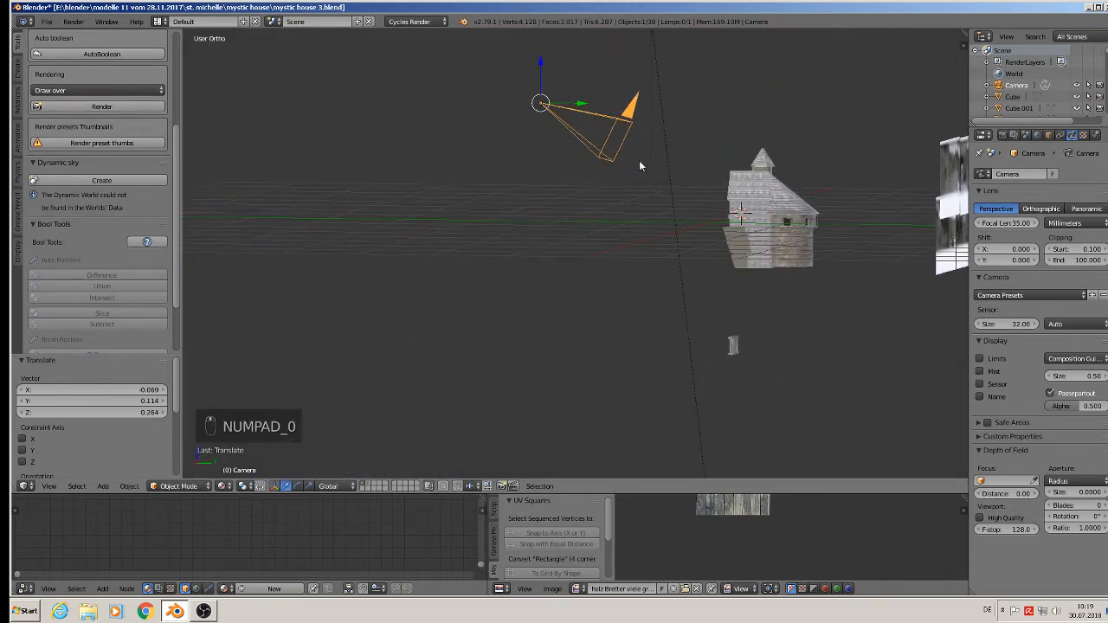
middle_click_drag(639, 165, 626, 157)
key("r")
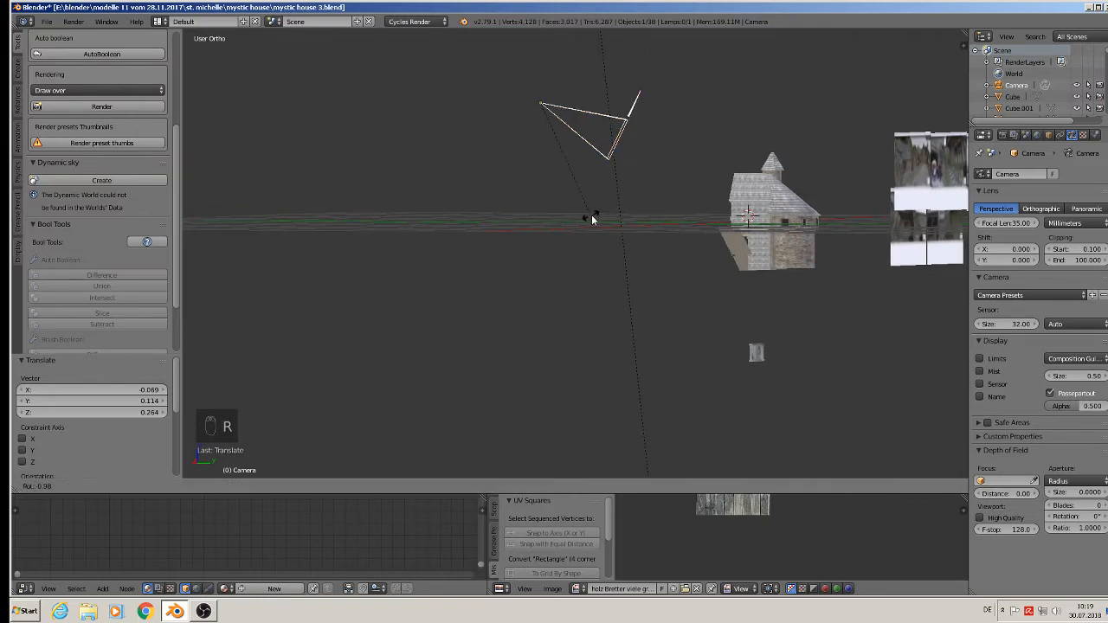
left_click(615, 200)
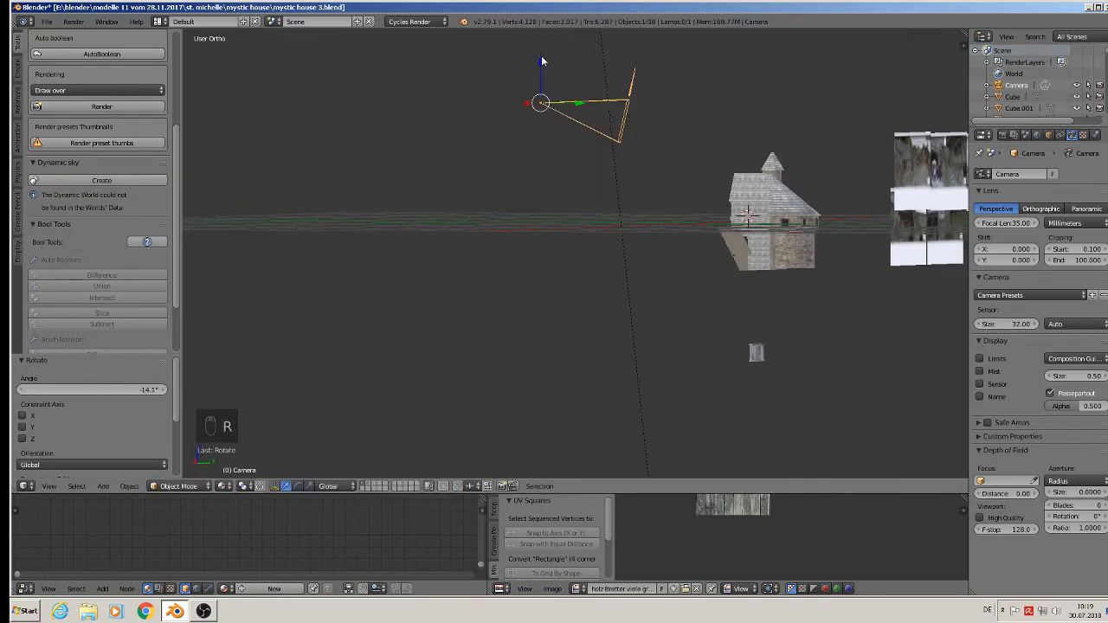
key("g")
key("z")
left_click(573, 87)
Return to the camera view and pull the camera back about 0.47 along its local Z.
key("KP_0")
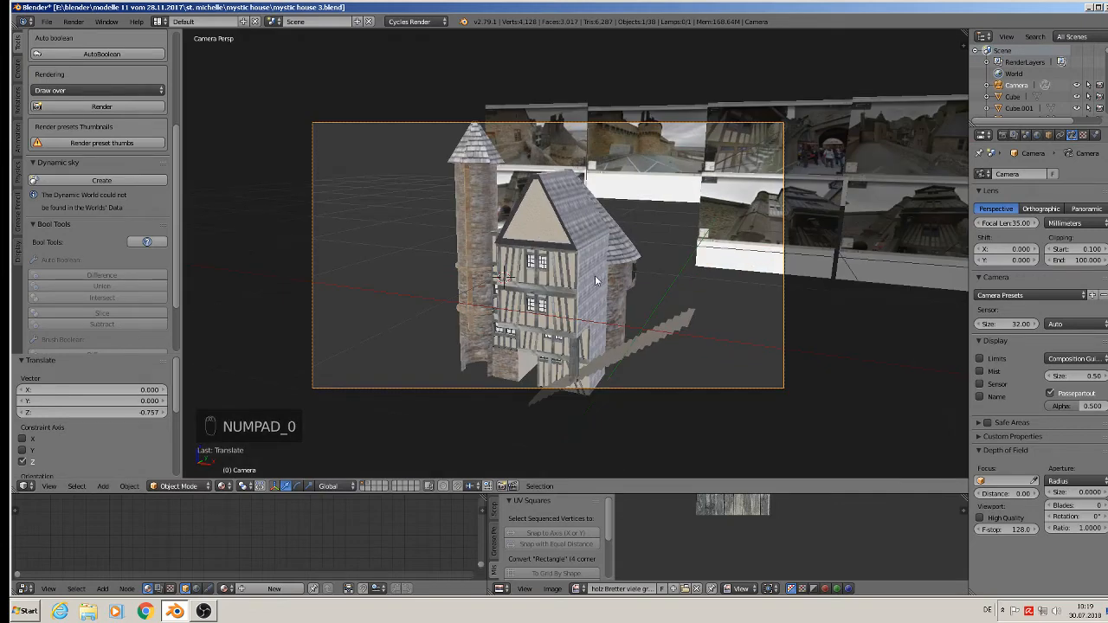
key("g")
left_click(580, 251)
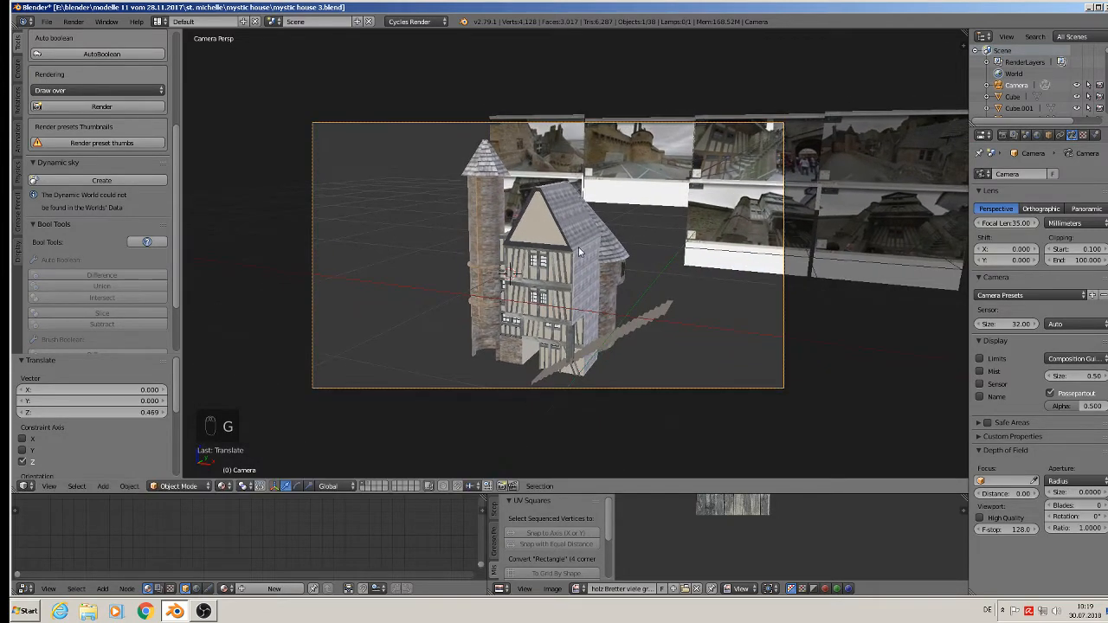
Select the reference pictures behind the house, raise them about 2 along global Z out of the camera frame, and deselect everything.
scroll(580, 251, "down", 2)
scroll(582, 229, "up", 1)
right_click(580, 201)
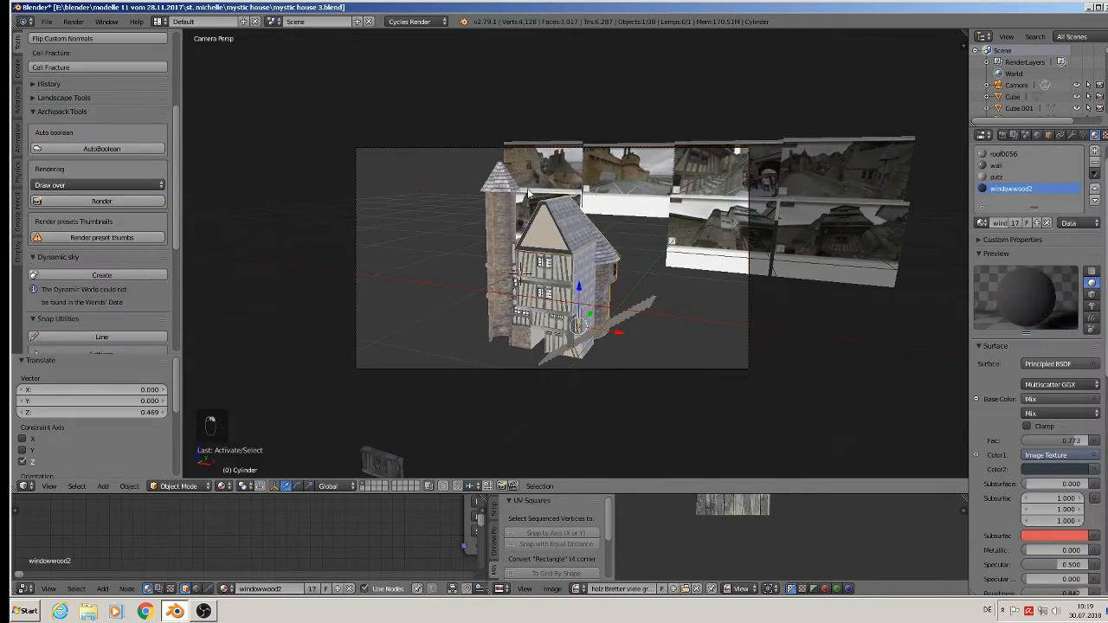
right_click(528, 195)
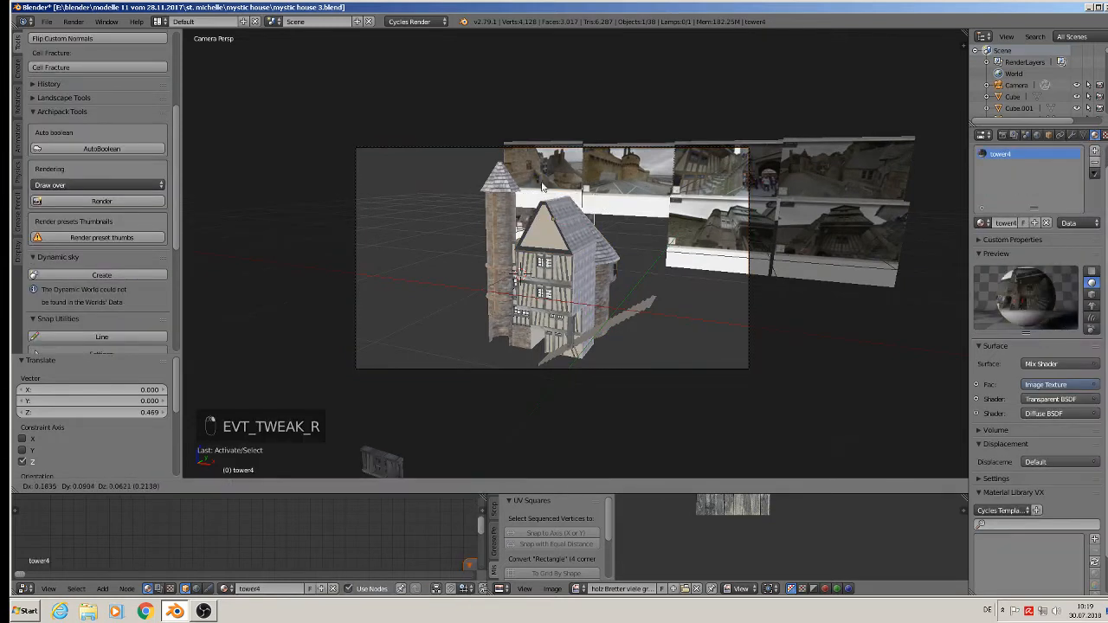
right_click(742, 171)
key("g")
key("z")
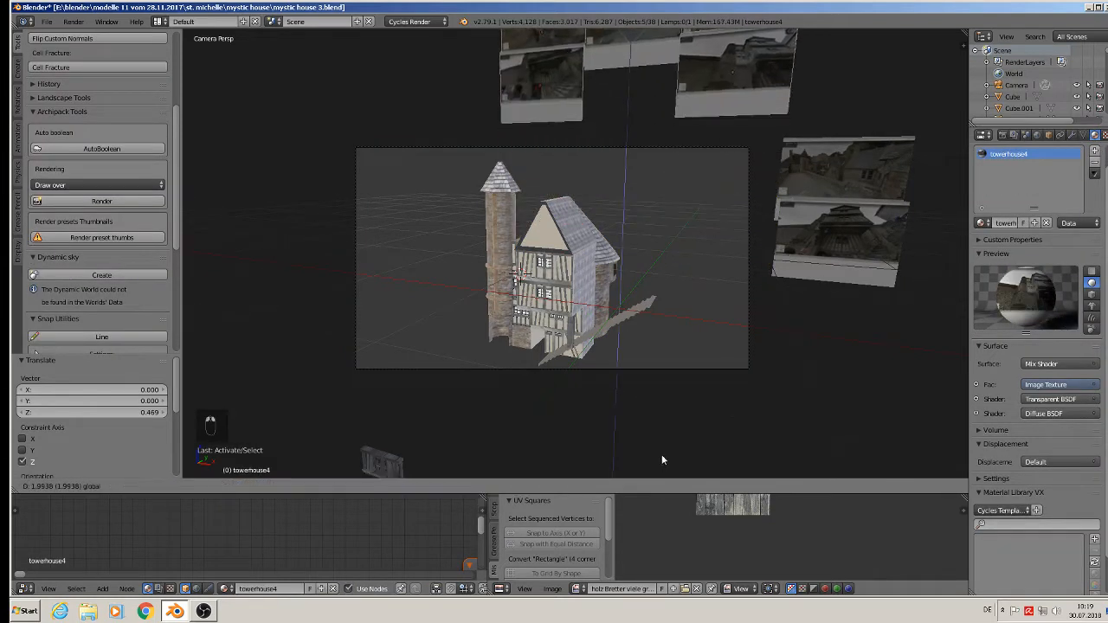
left_click(663, 445)
scroll(634, 391, "up", 2)
key("a")
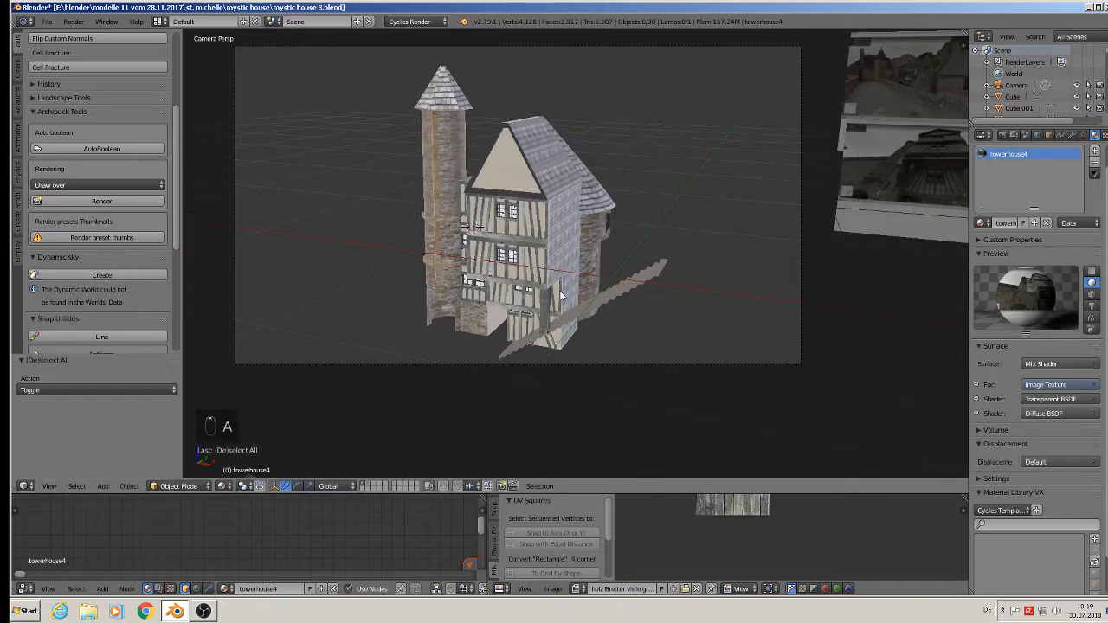
key("Tab")
scroll(466, 227, "up", 2)
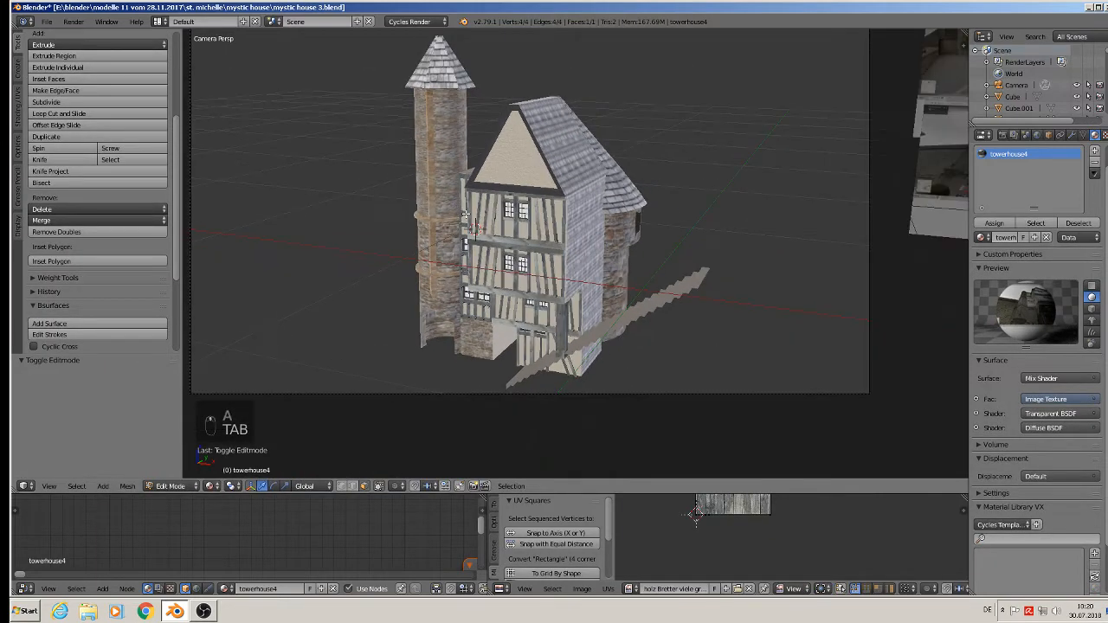
middle_click_drag(465, 215, 555, 213)
scroll(493, 213, "down", 2)
middle_click_drag(719, 240, 608, 185)
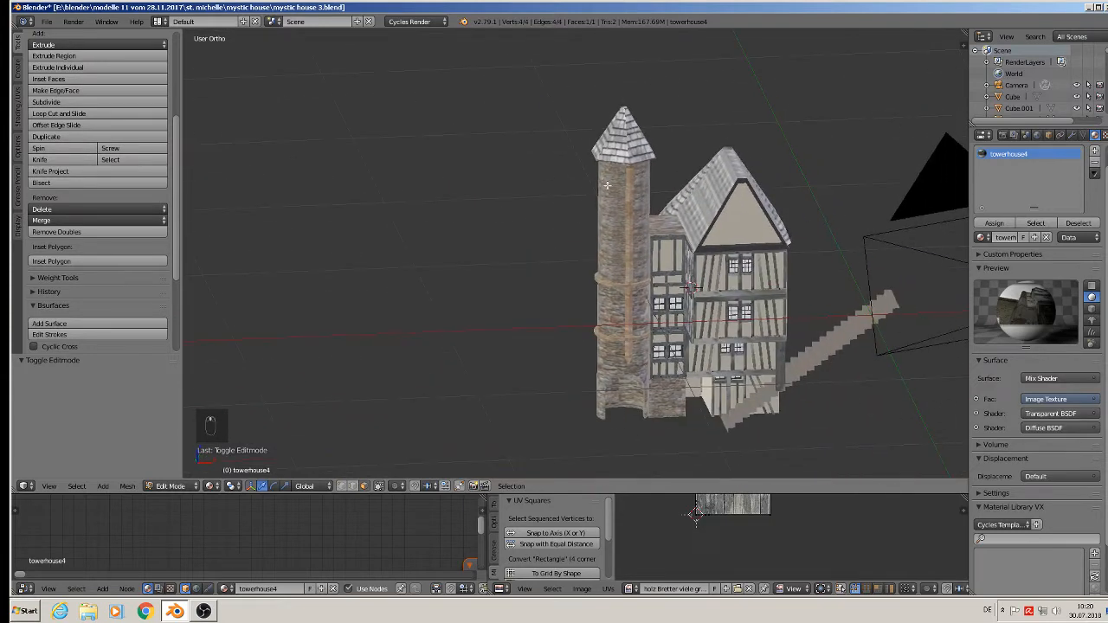
scroll(624, 201, "up", 1)
key("Tab")
key("Tab")
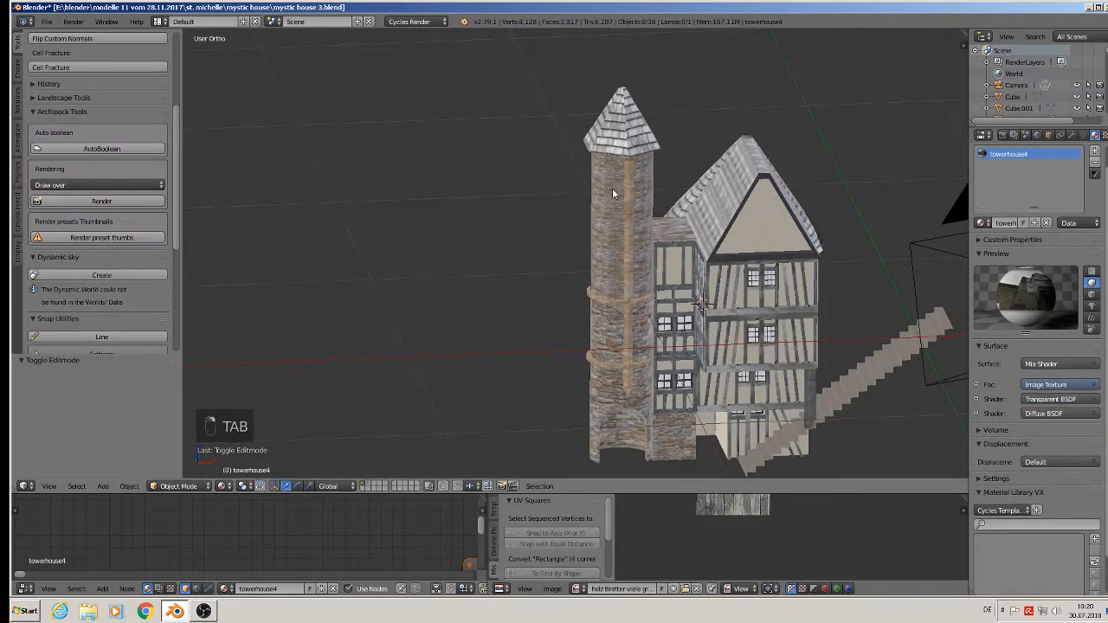
key("Tab")
Lower the round tower's top edge loop to shorten the tower, and move its cone roof about 0.26 down along Z onto it.
right_click(613, 188)
key("Tab")
scroll(613, 188, "up", 2)
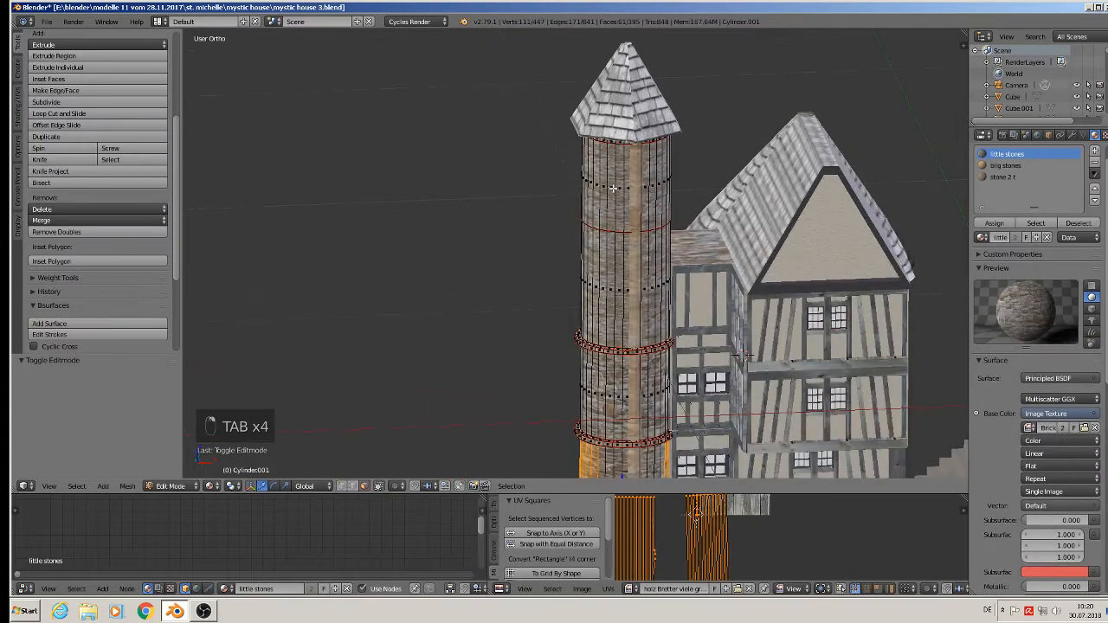
right_click(622, 142, "alt")
left_click_drag(636, 97, 640, 184)
key("Tab")
right_click(635, 120)
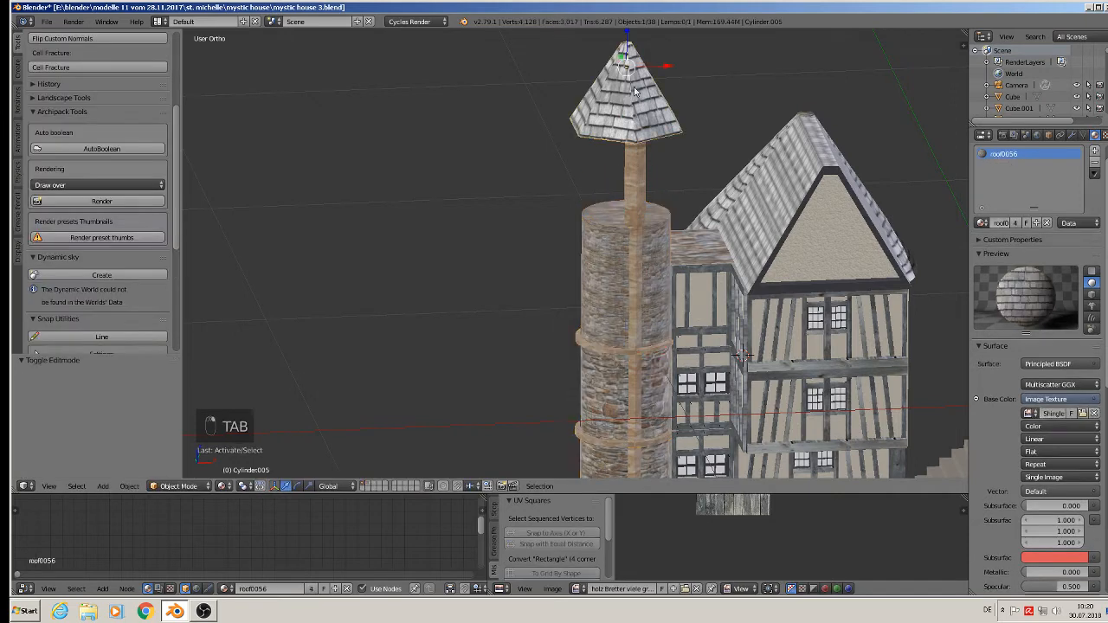
right_click(649, 136)
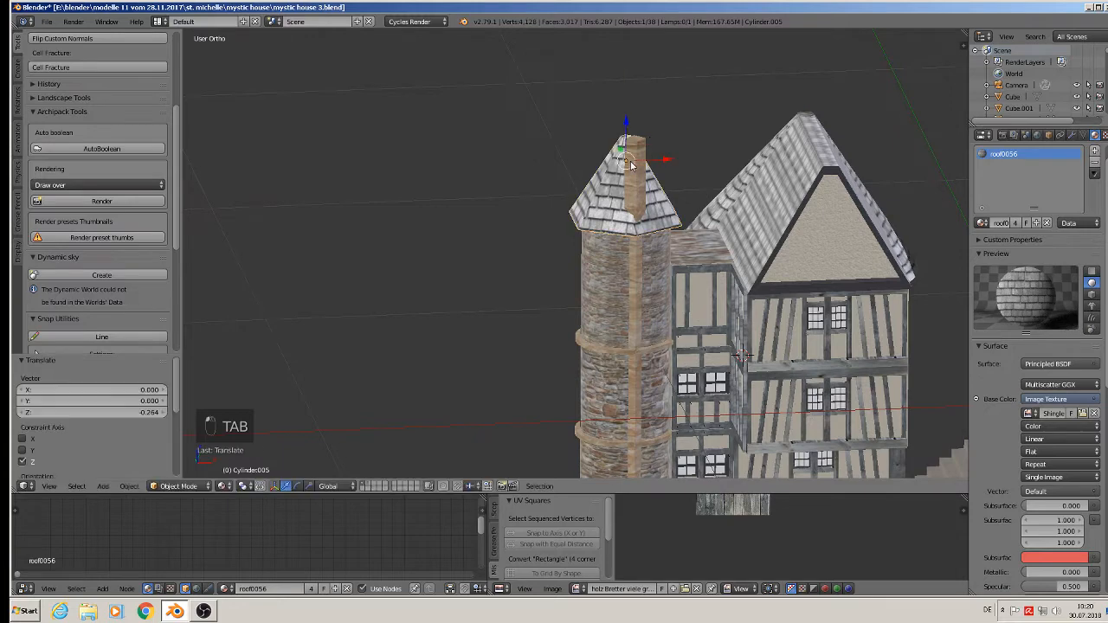
Lower the top face of the tower's vertical stone strip about 0.25 along Z to beneath the roof, and leave Edit Mode.
key("Tab")
right_click(636, 140)
left_click_drag(636, 114, 638, 202)
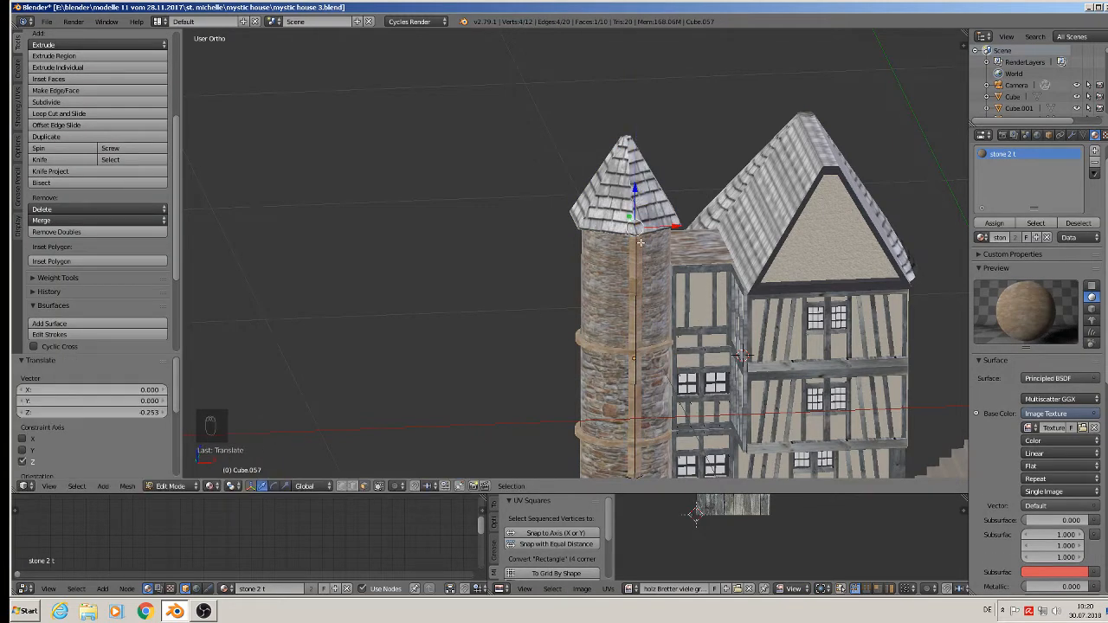
scroll(639, 204, "down", 2)
middle_click_drag(640, 246, 622, 187, "shift")
key("a")
middle_click_drag(665, 228, 692, 290)
key("Tab")
middle_click_drag(726, 316, 701, 312)
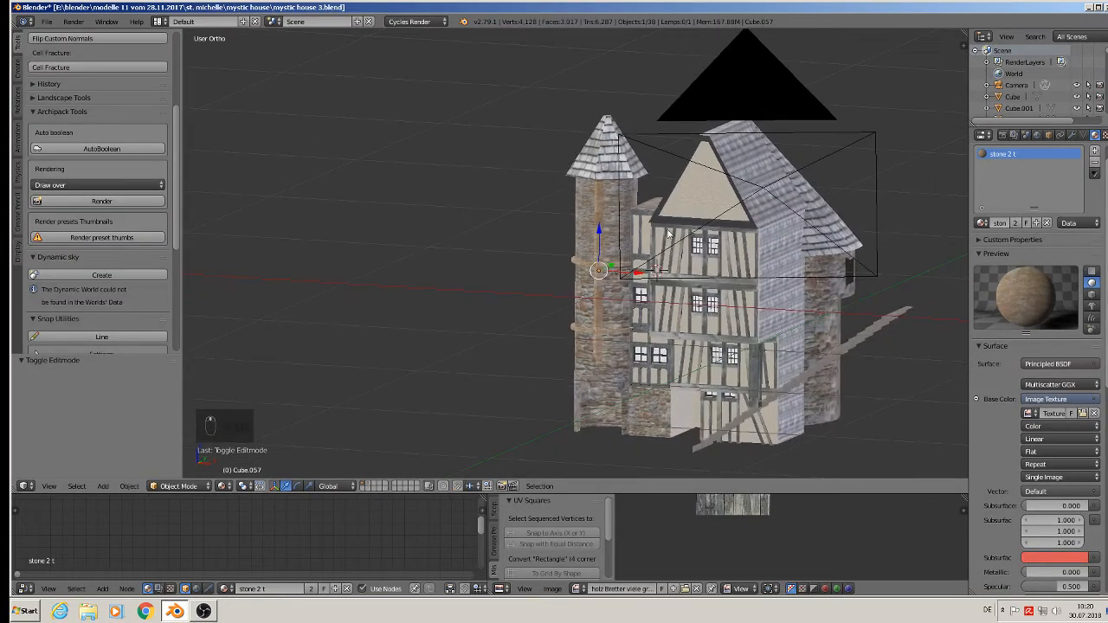
Deselect everything and save the file.
key("a")
middle_click_drag(702, 325, 703, 353)
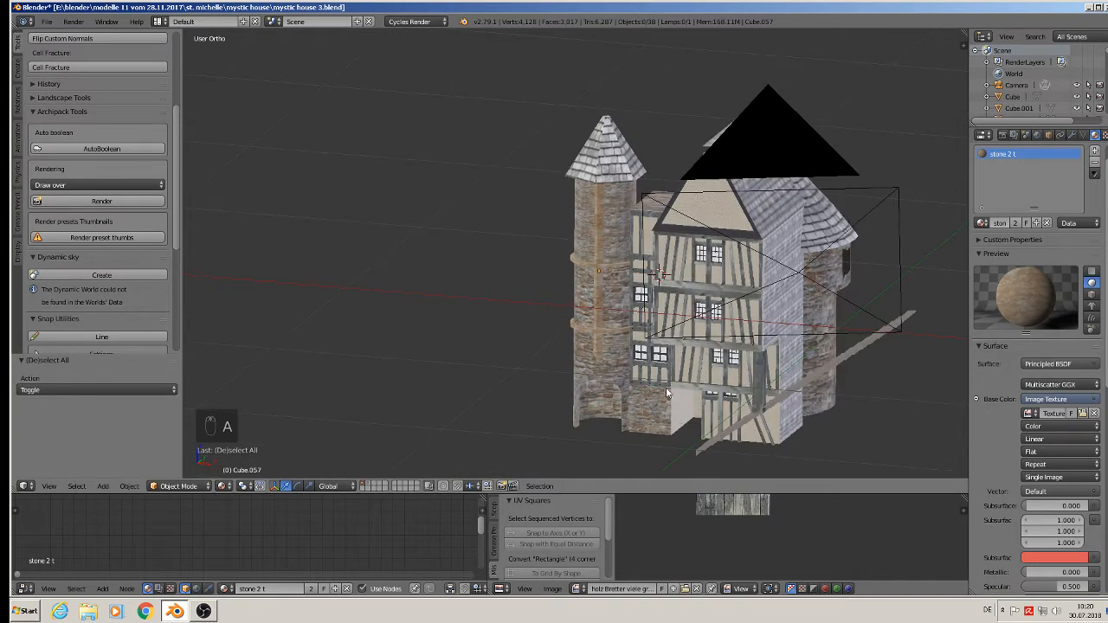
left_click(48, 22)
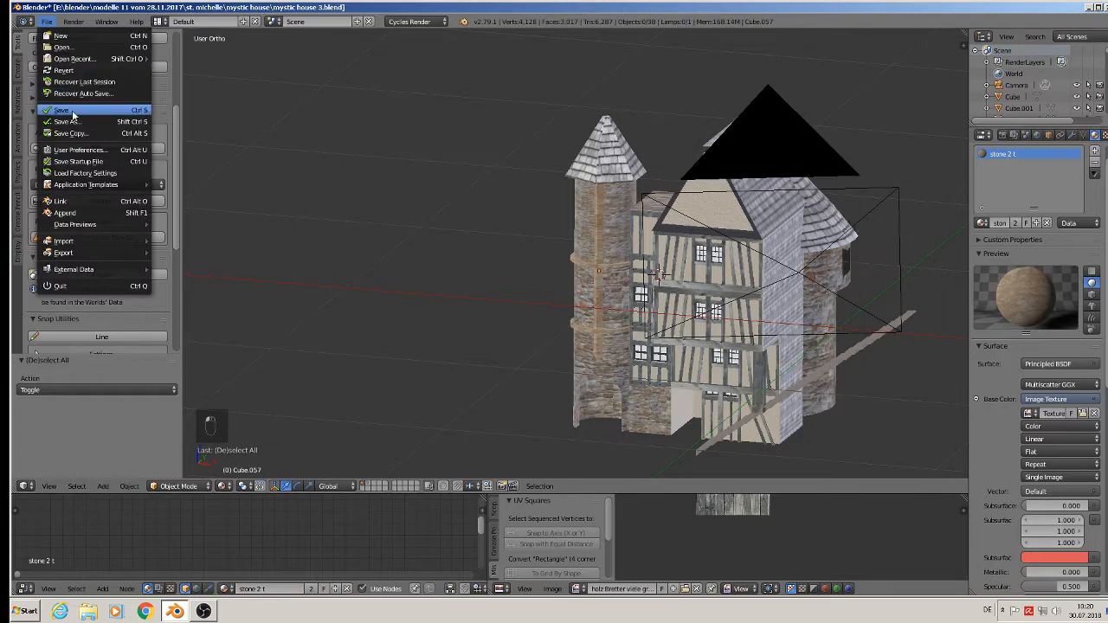
Switch the 3D view to Rendered shading and look closely at the house.
left_click(222, 486)
left_click(250, 406)
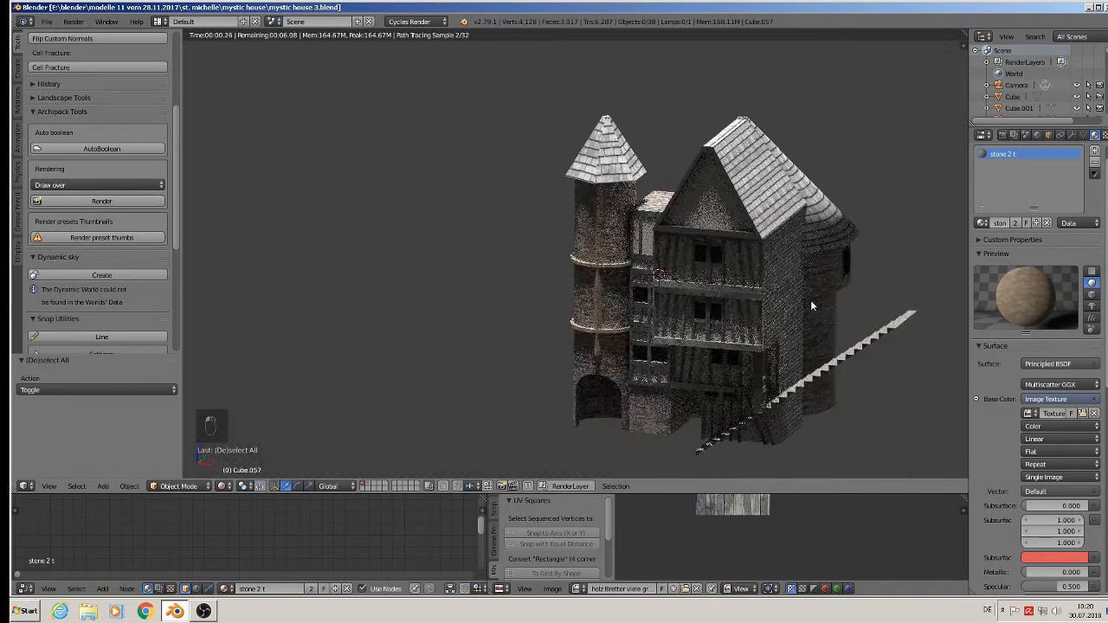
scroll(810, 300, "up", 6)
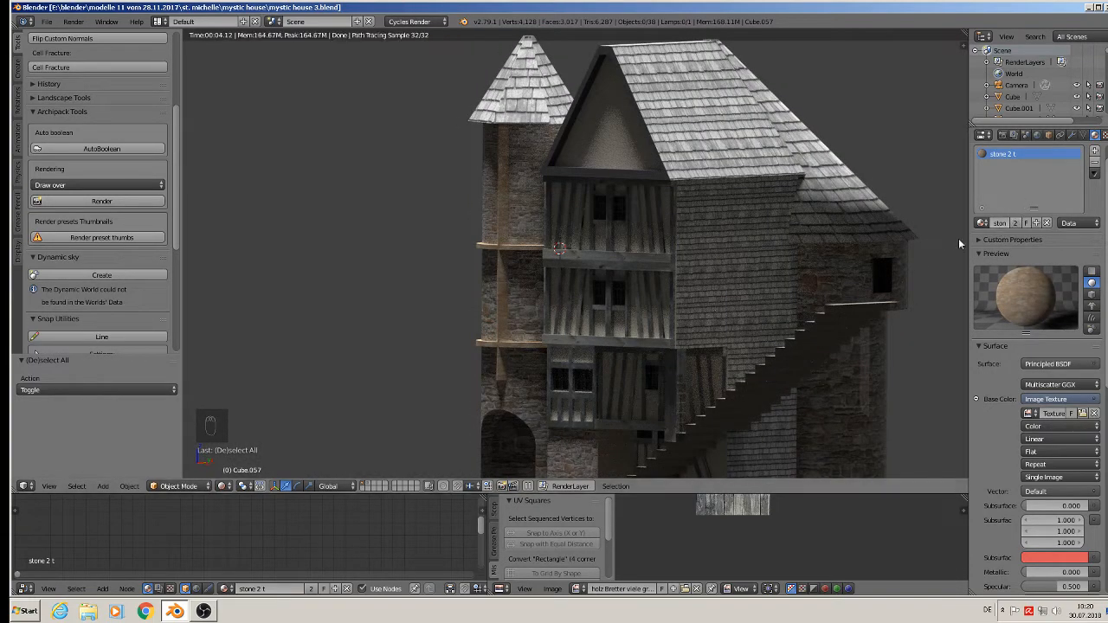
Select the house body and, in its roof0056 material, link the Image Texture's Color to the Material Output's Displacement.
right_click(746, 257)
left_click(1007, 165)
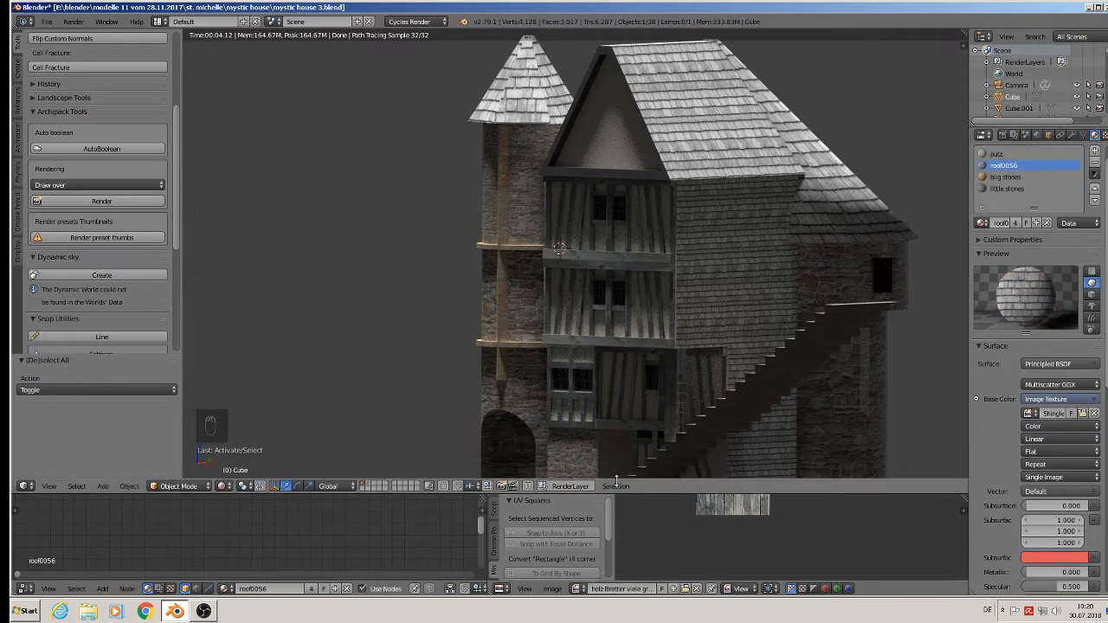
key("Home")
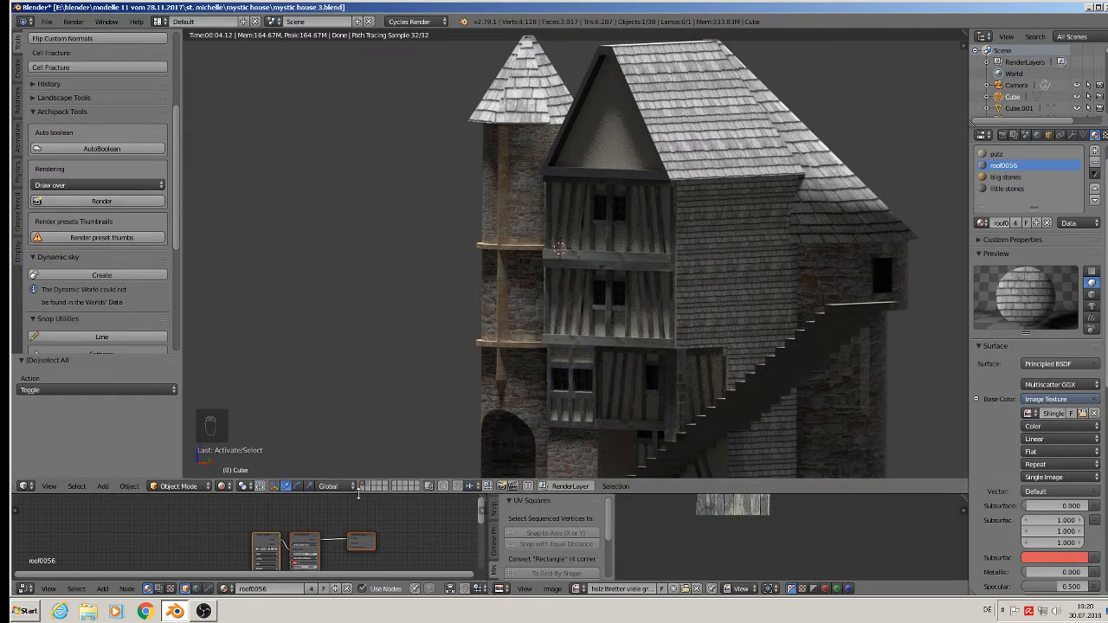
left_click_drag(358, 494, 363, 308)
scroll(315, 453, "up", 5)
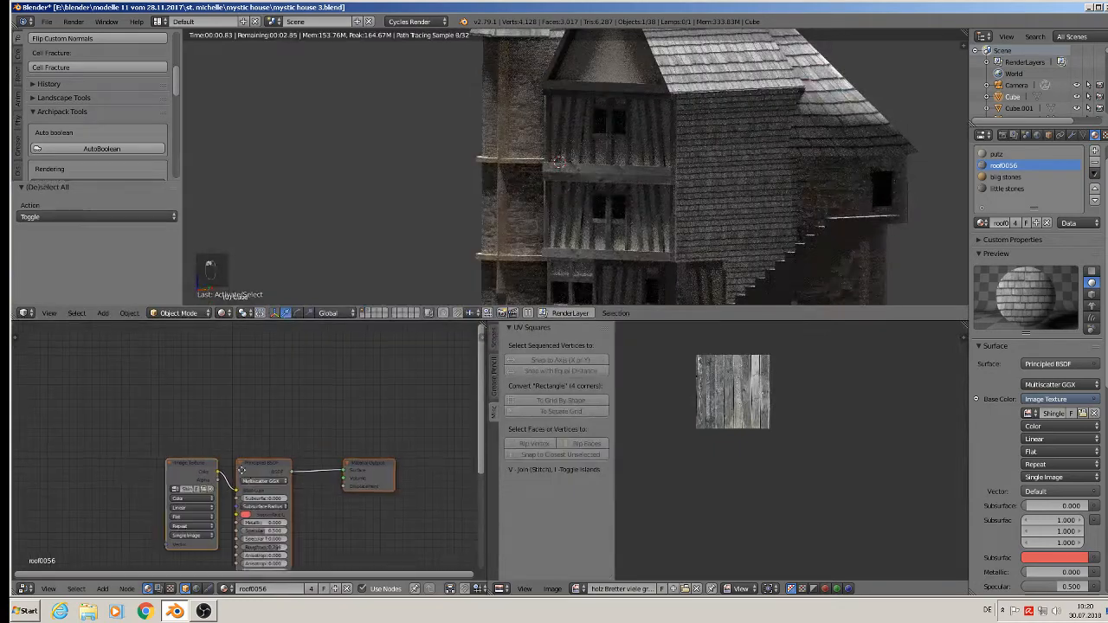
left_click_drag(162, 358, 313, 365)
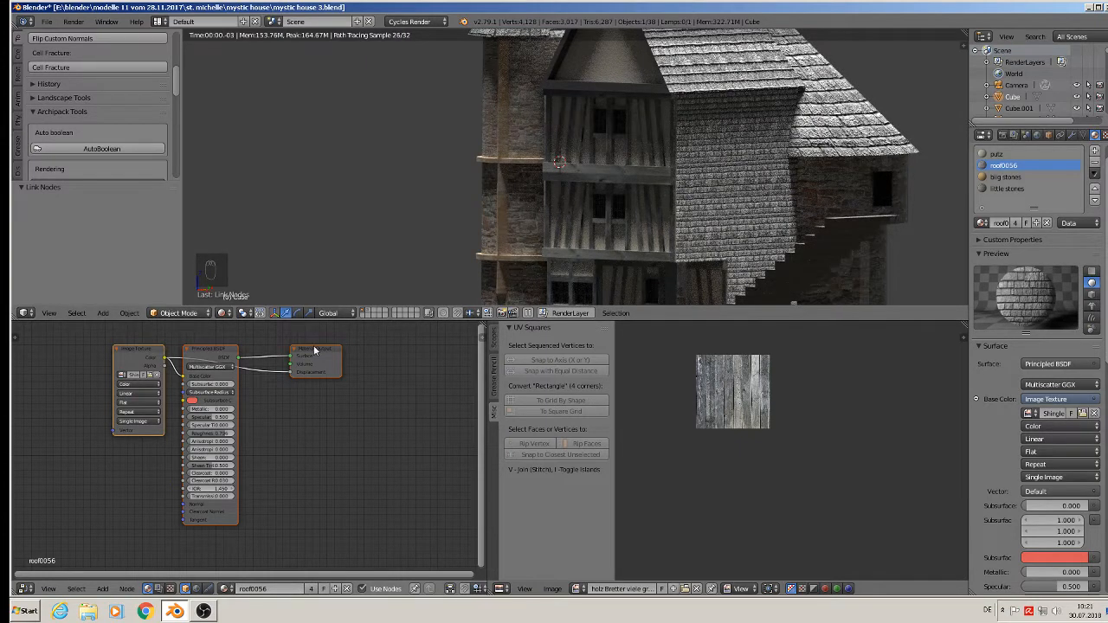
Insert a Math node into the roof0056 displacement link, set to Multiply with a value of 0.03.
left_click_drag(315, 350, 393, 352)
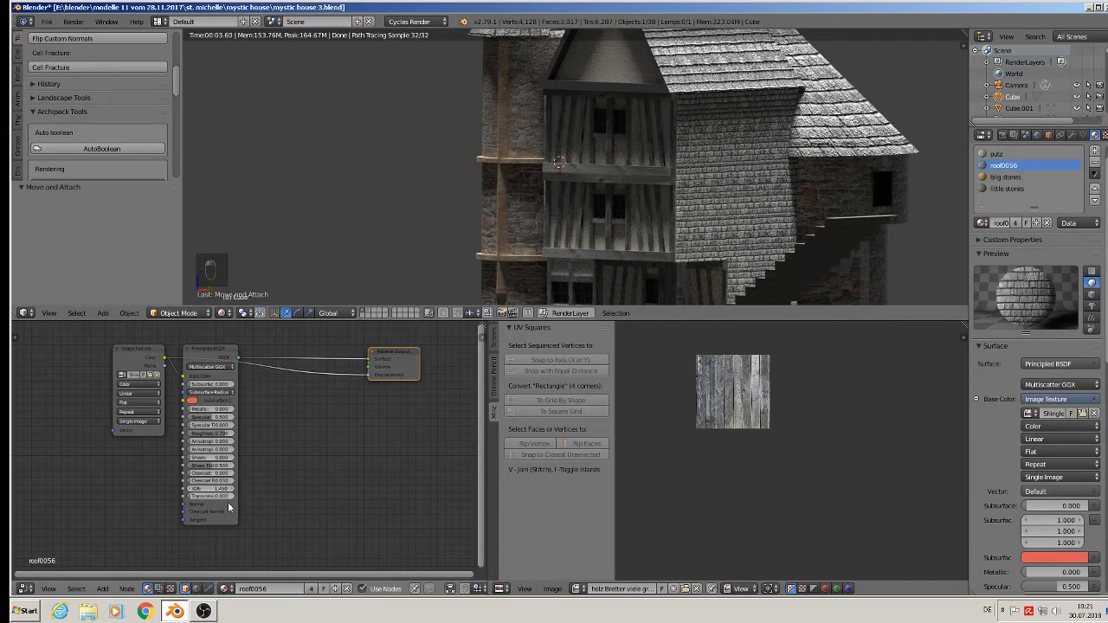
left_click(102, 588)
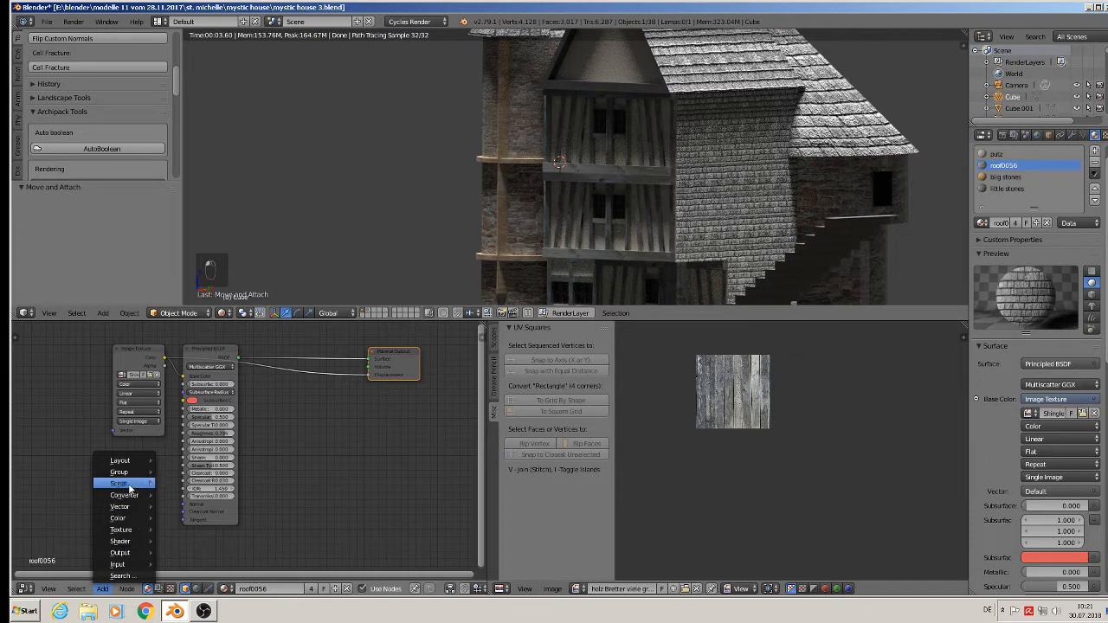
mouse_move(130, 501)
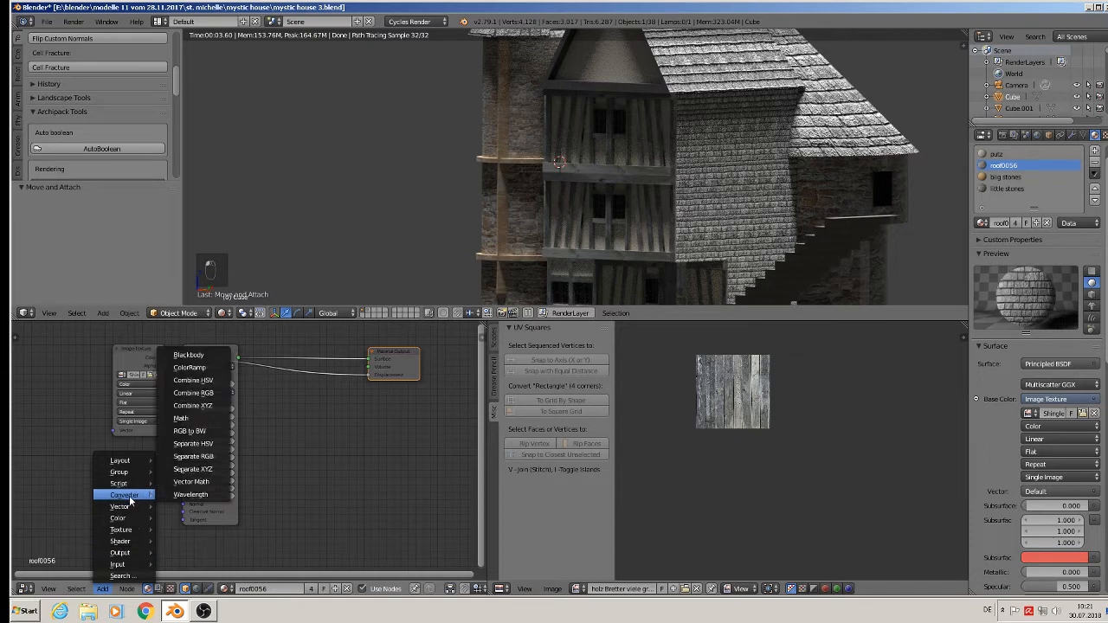
left_click(205, 420)
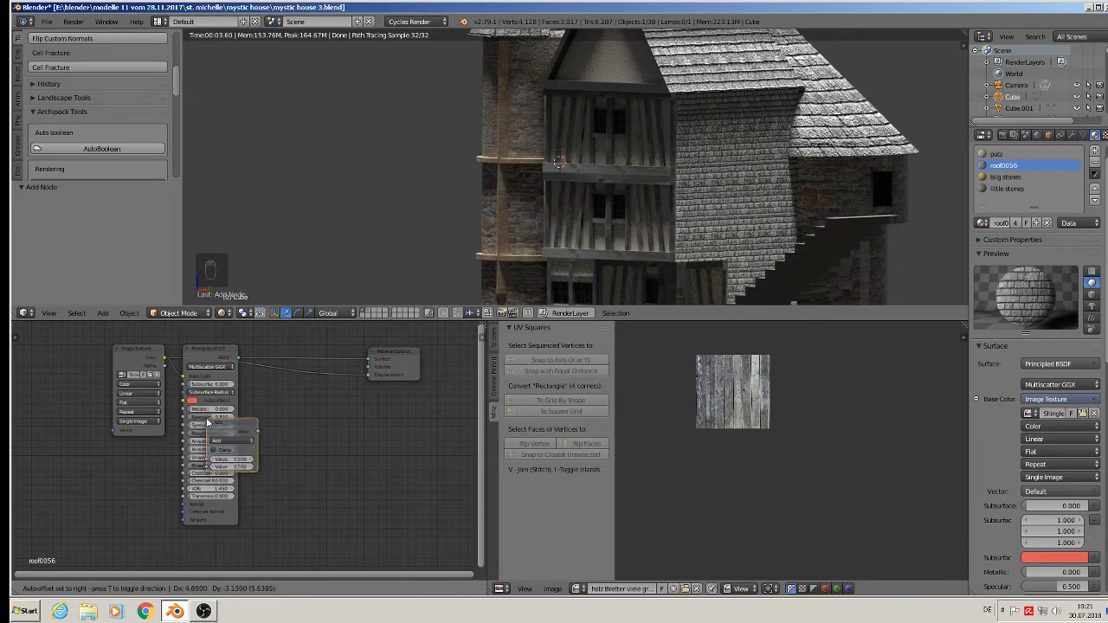
left_click(287, 370)
left_click(313, 386)
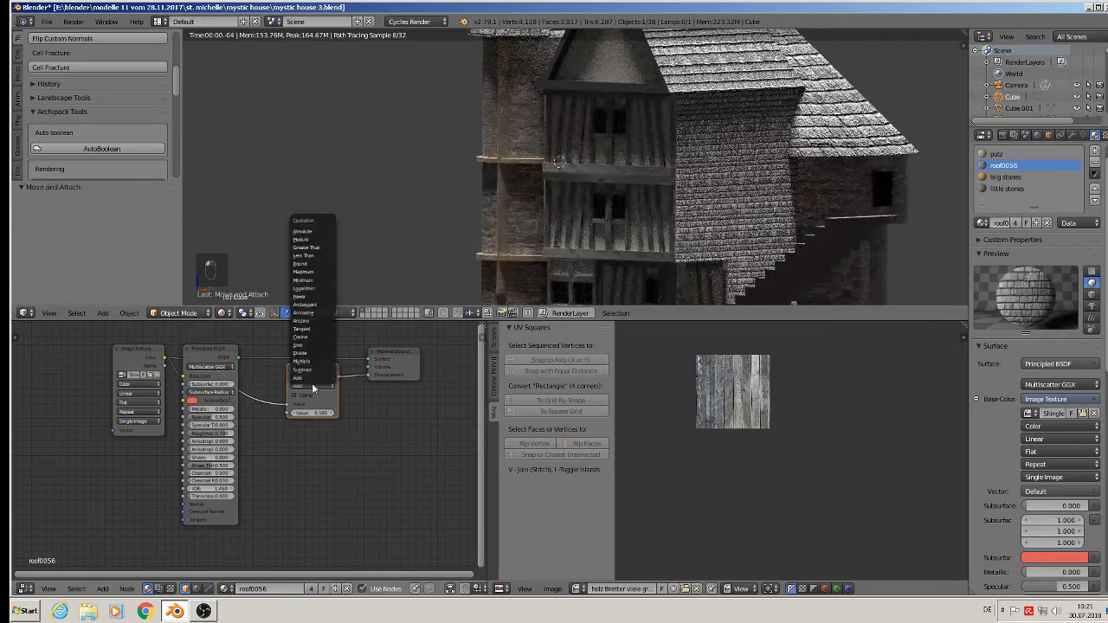
left_click(317, 362)
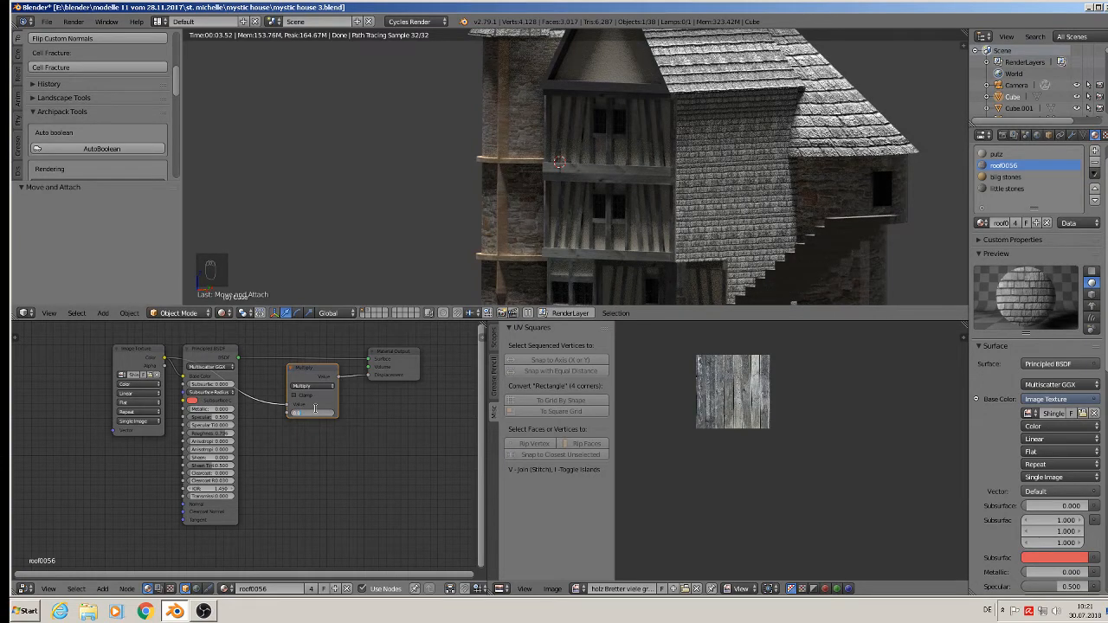
key("Return")
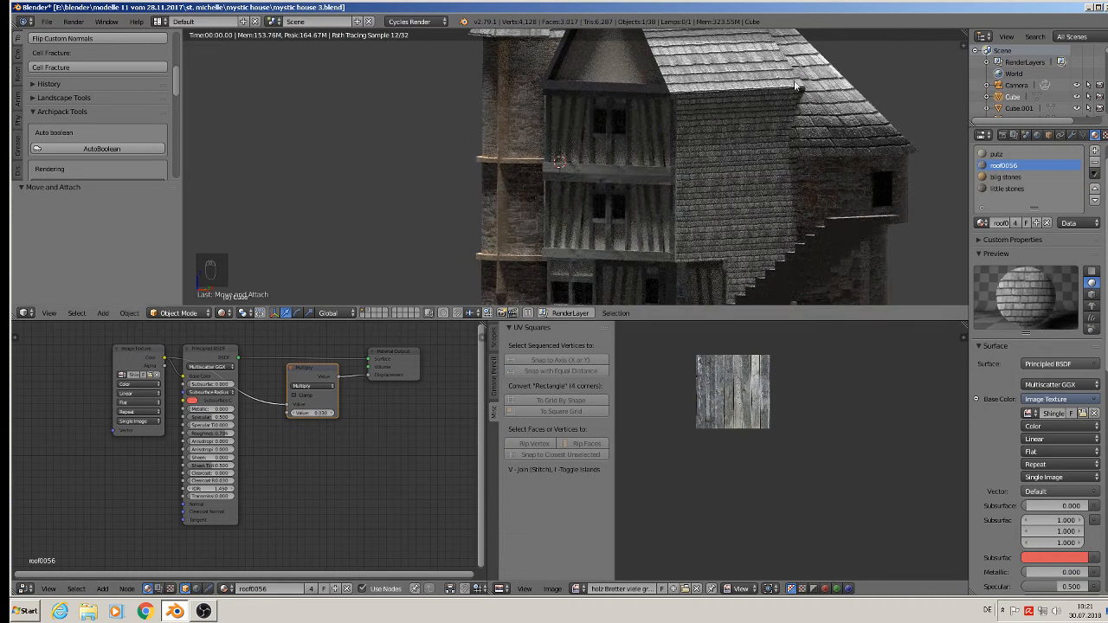
Remove the "biig stones" material slot from the house body.
middle_click_drag(798, 132, 759, 190)
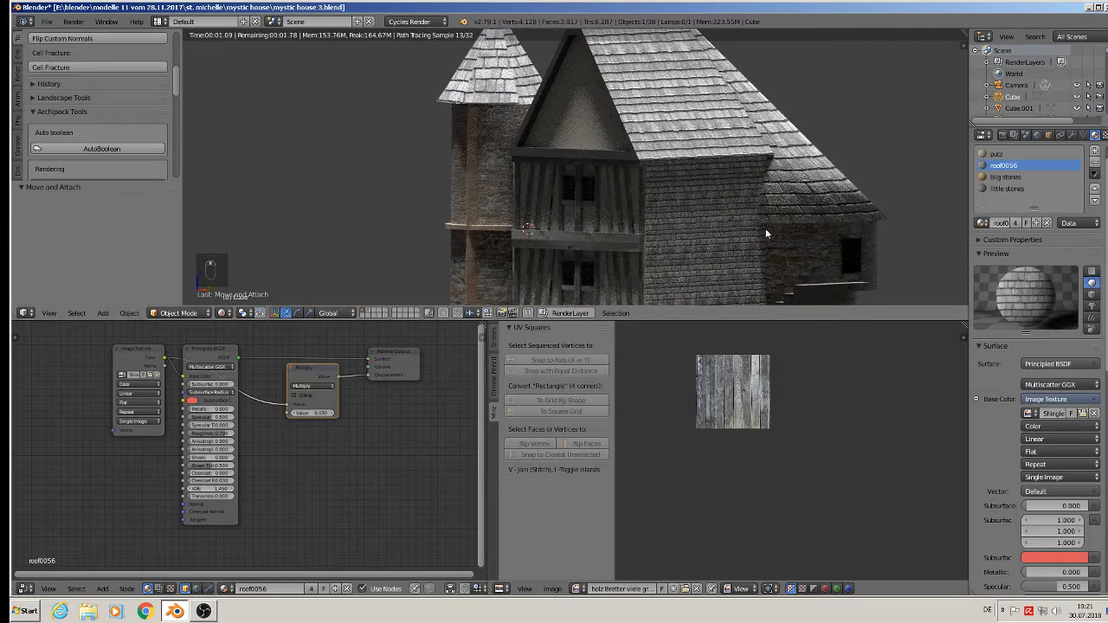
middle_click_drag(757, 249, 782, 208)
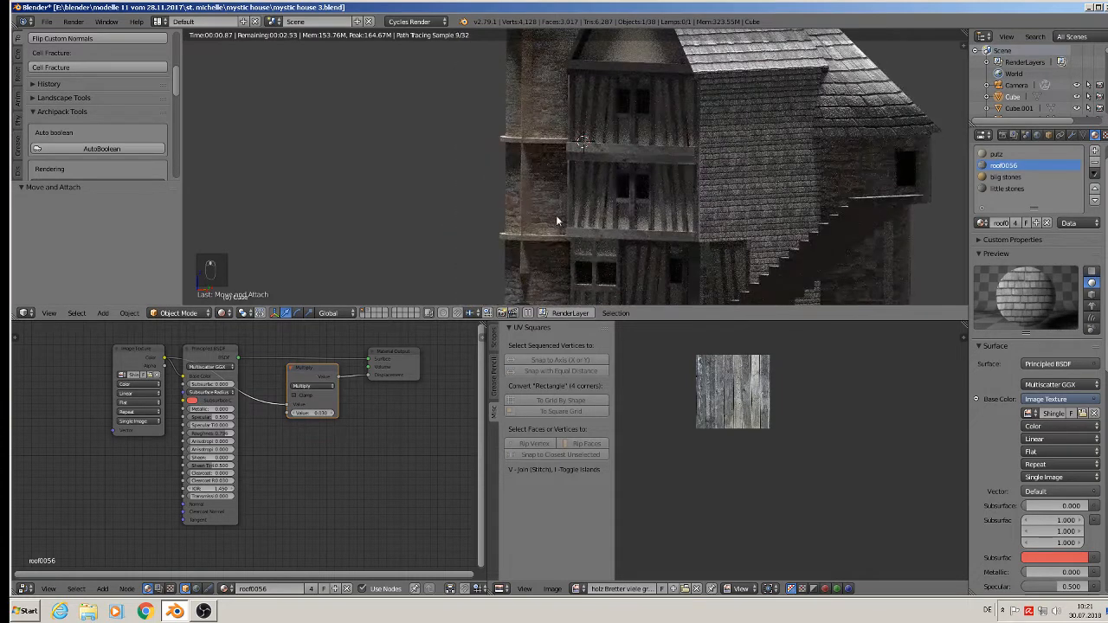
left_click(1016, 177)
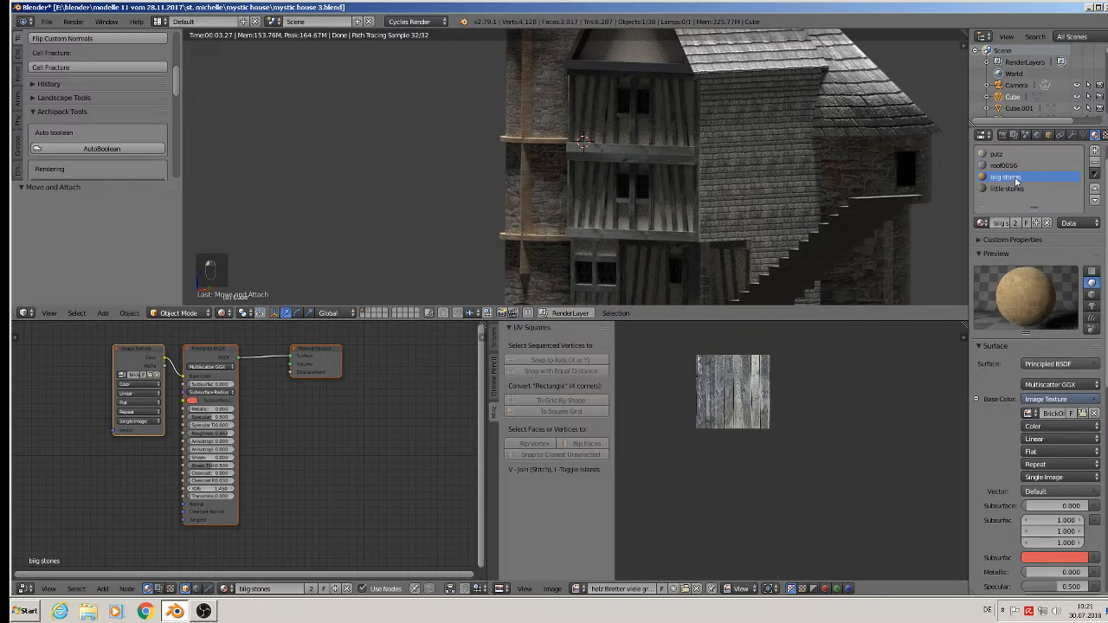
left_click(1096, 163)
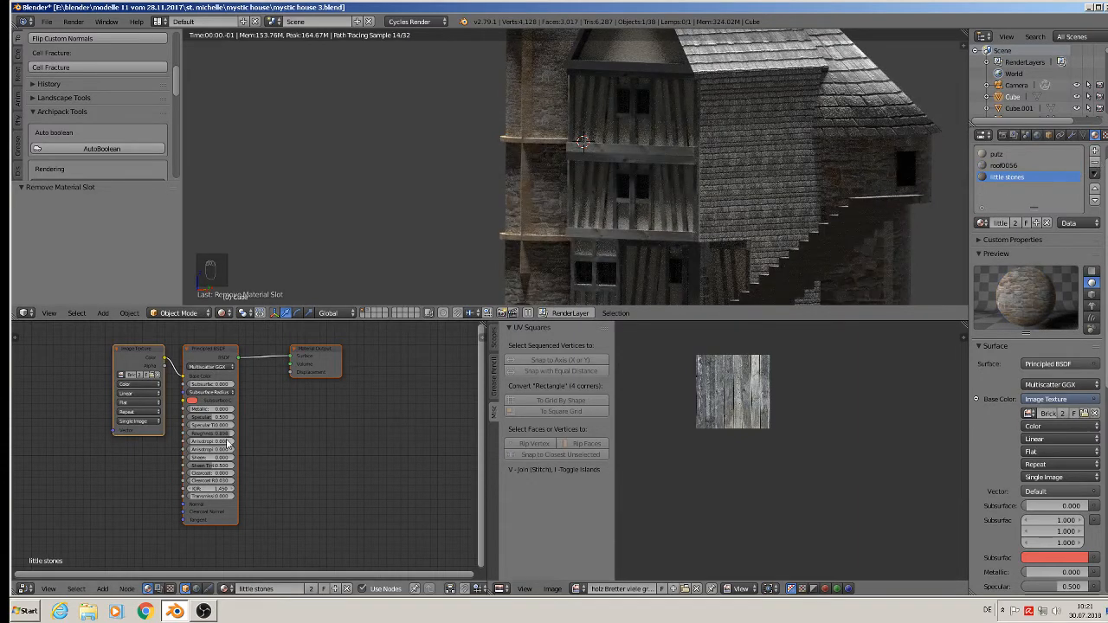
In the "little stones" material, link the Image Texture's Color to Displacement and insert a Math node into that link.
scroll(166, 362, "up", 2)
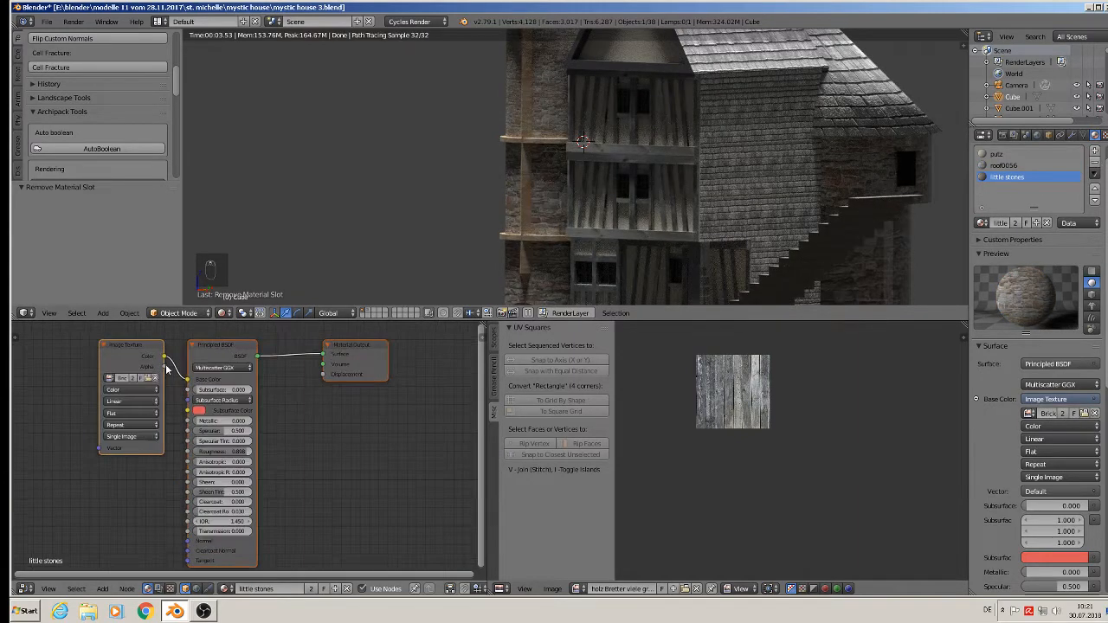
left_click_drag(165, 358, 337, 375)
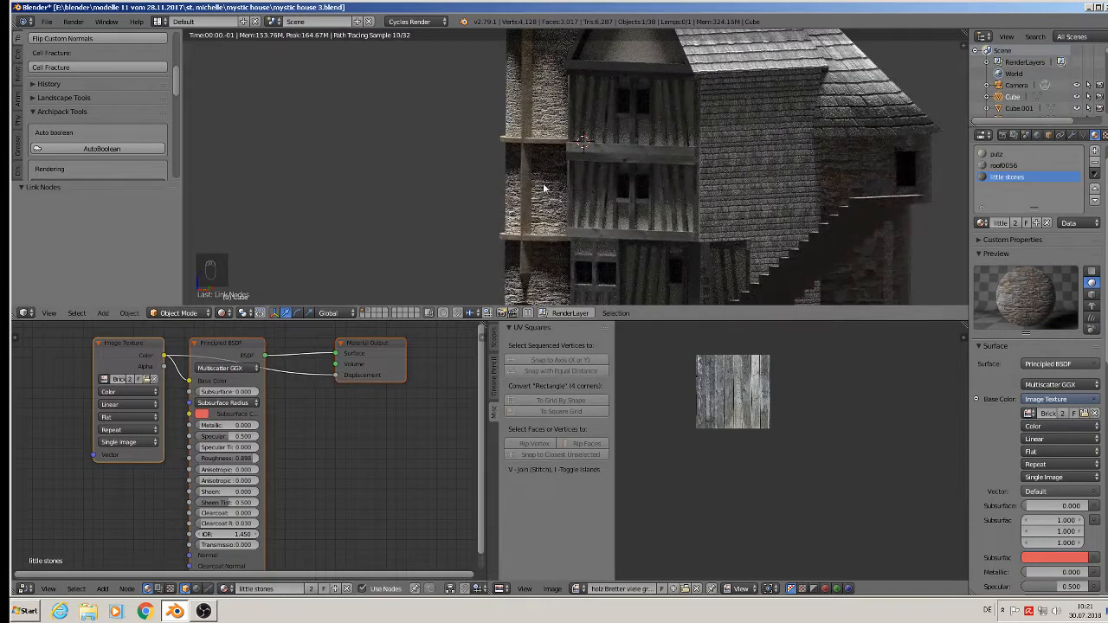
left_click(102, 588)
mouse_move(124, 495)
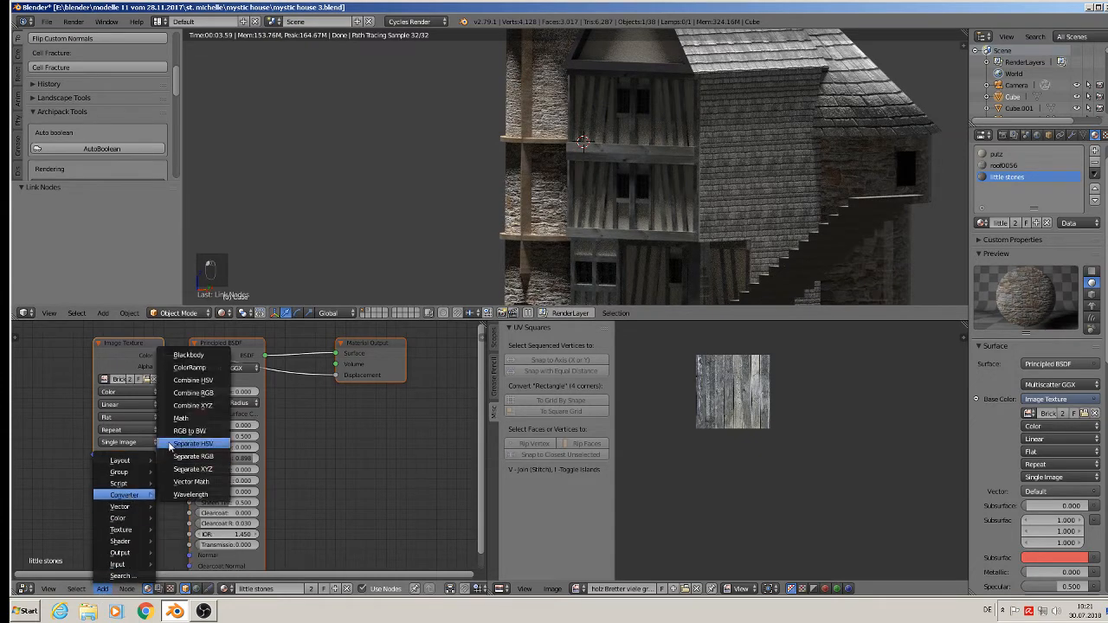
left_click(180, 418)
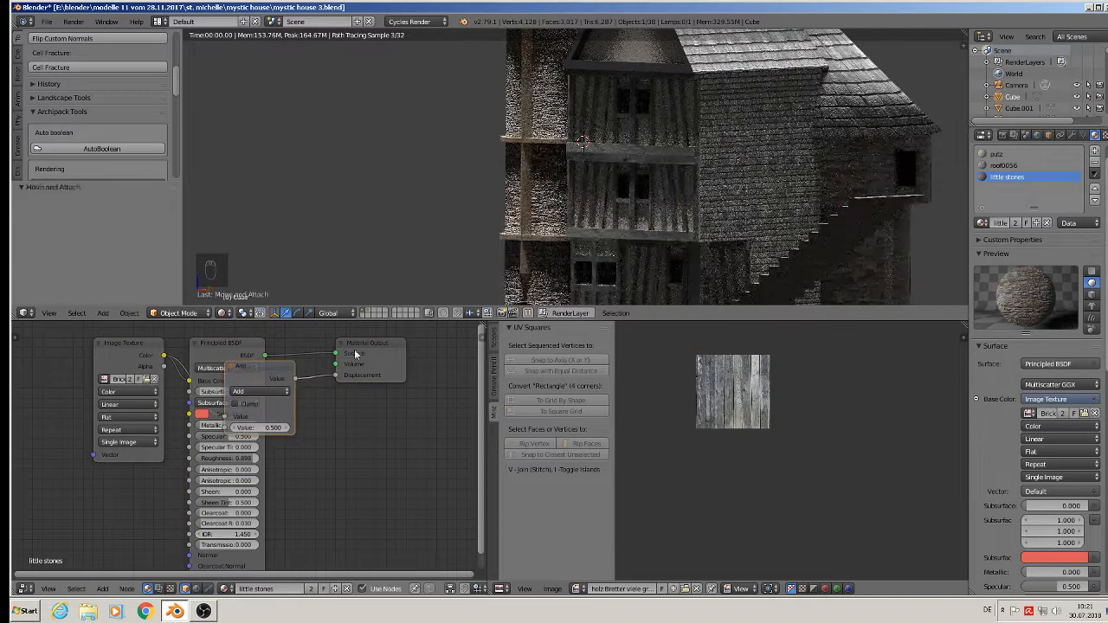
left_click_drag(346, 365, 406, 350)
left_click_drag(275, 373, 346, 378)
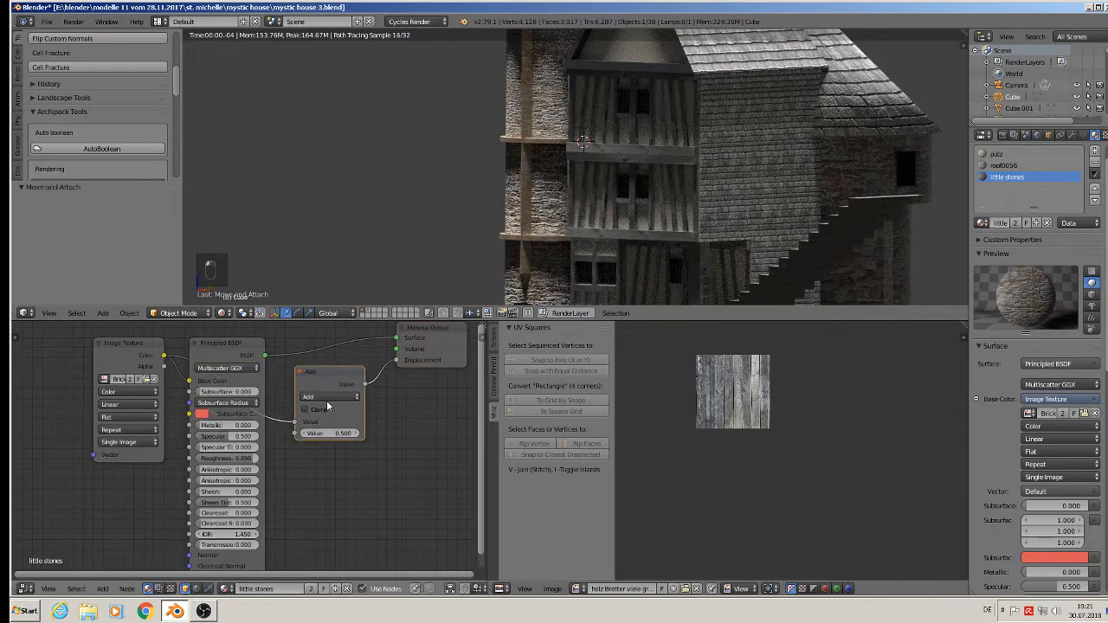
Set the "little stones" Math node to Multiply with a value of 0.03 and deselect the house body.
scroll(327, 405, "up", 1)
left_click(325, 396)
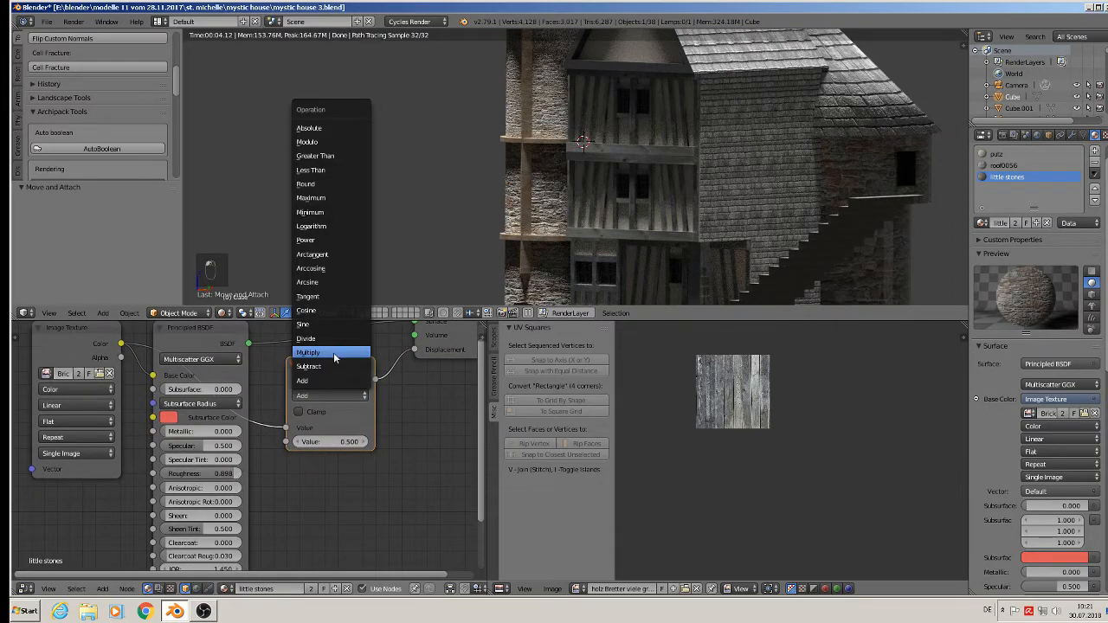
left_click(338, 354)
left_click(333, 442)
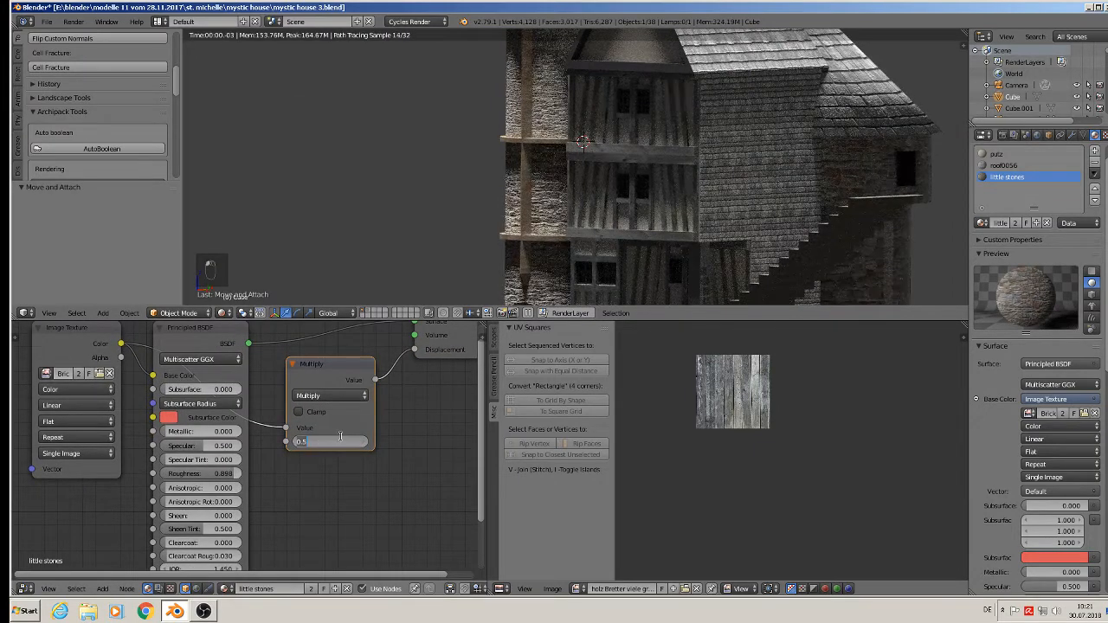
type("0.03")
key("Return")
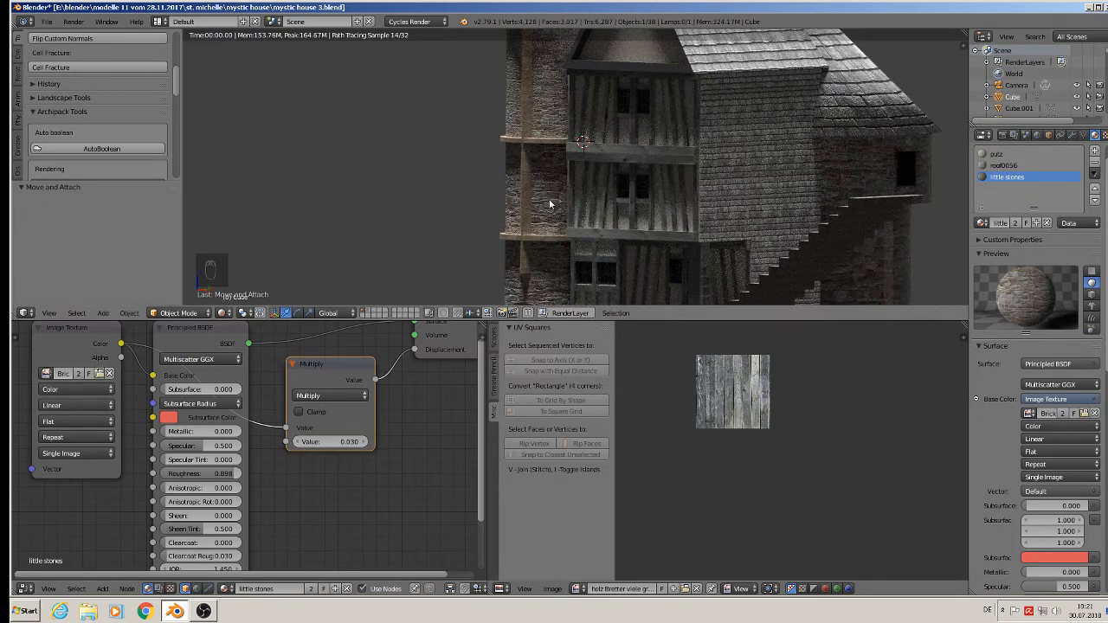
key("a")
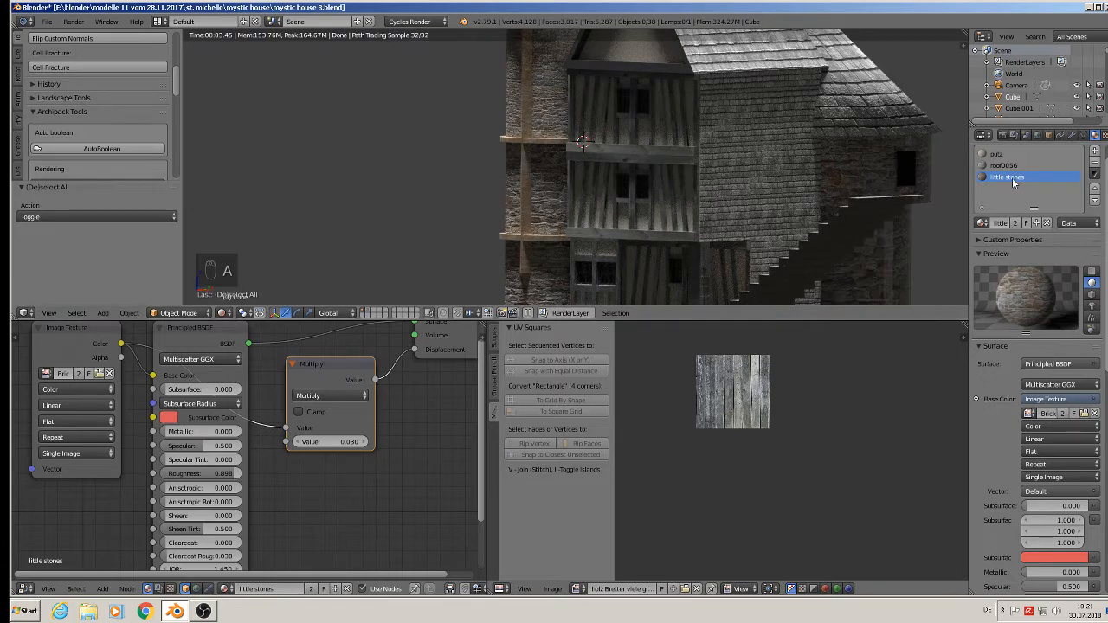
Select a timber beam on the facade and set its "crazy house wood" material's roughness to about 0.917.
right_click(680, 158)
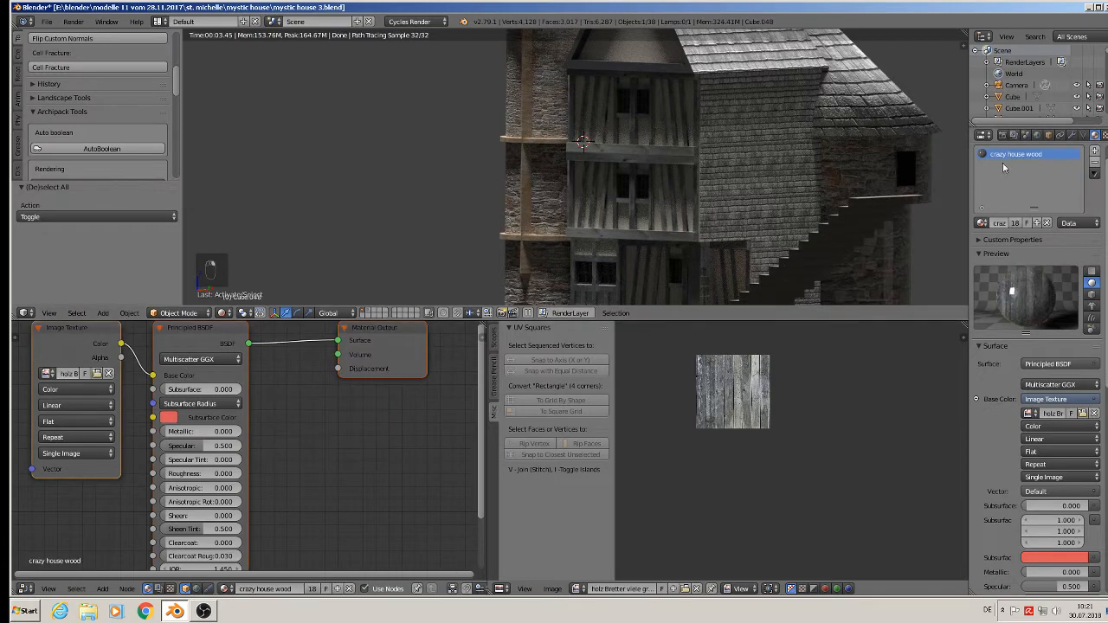
scroll(1059, 412, "down", 6)
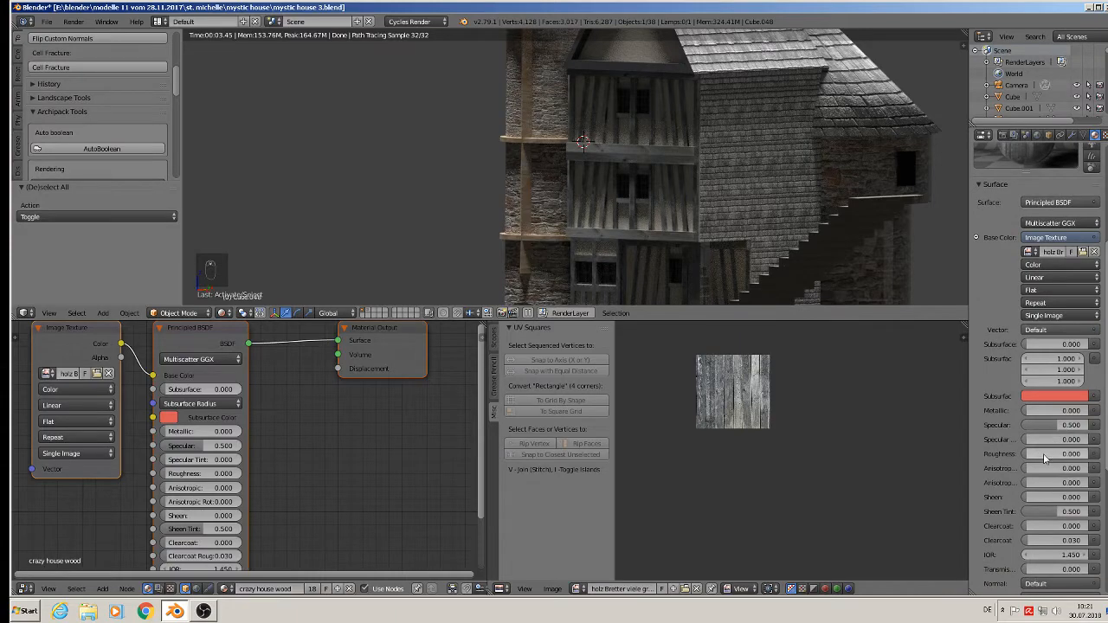
left_click_drag(1045, 459, 1097, 459)
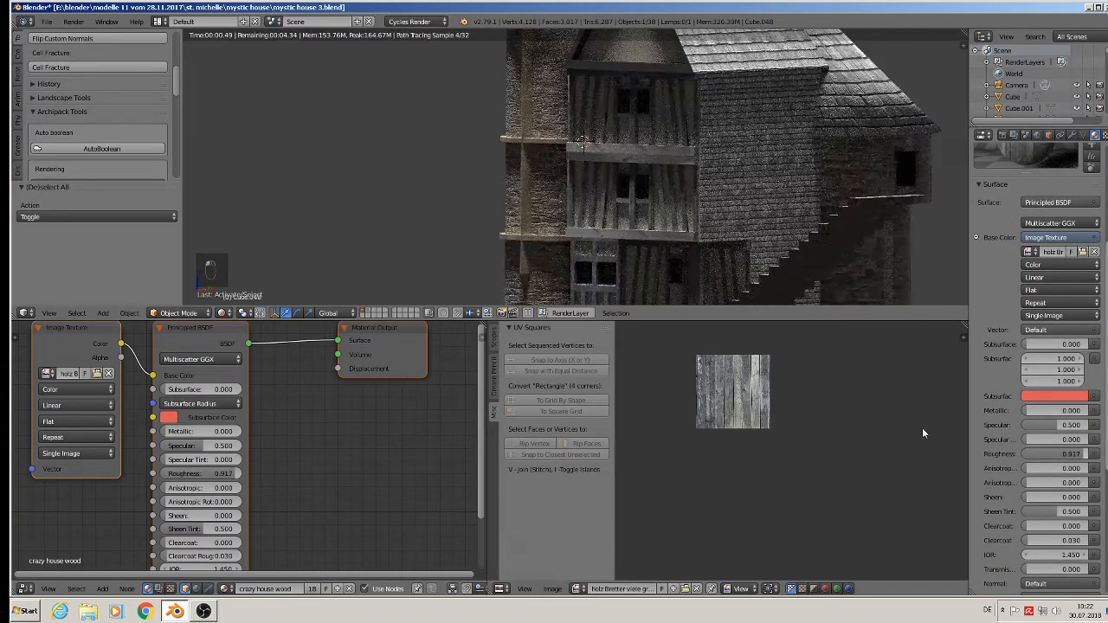
In the "crazy house wood" material, link the Image Texture's Color to Displacement and insert a Math node into that link.
scroll(269, 374, "down", 1)
left_click_drag(173, 361, 332, 373)
scroll(331, 374, "up", 1)
scroll(351, 353, "up", 1)
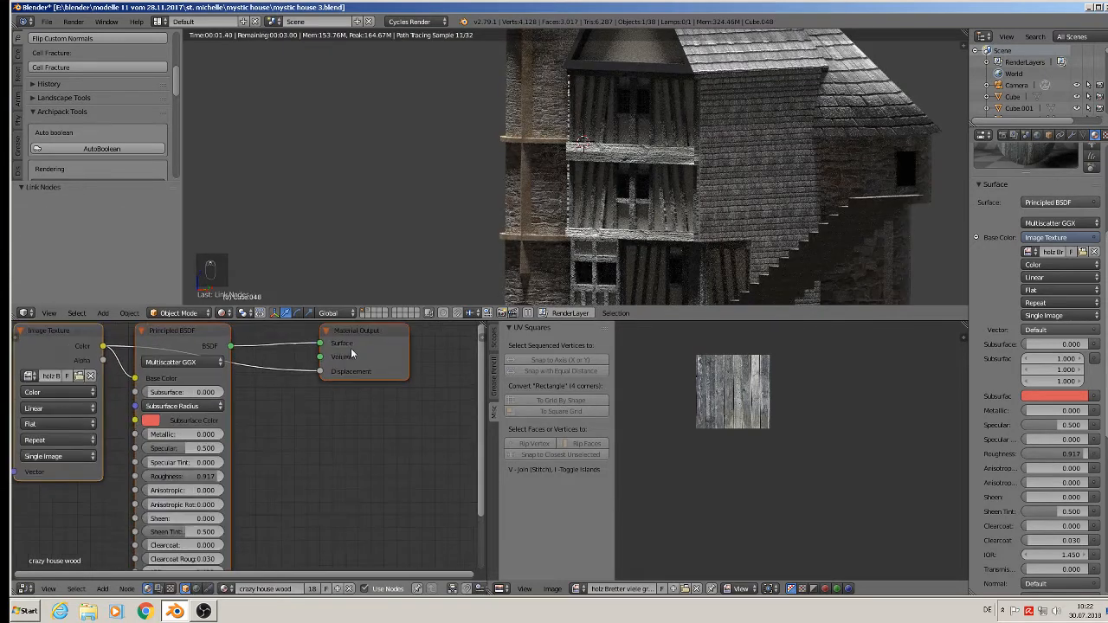
left_click_drag(362, 329, 431, 345)
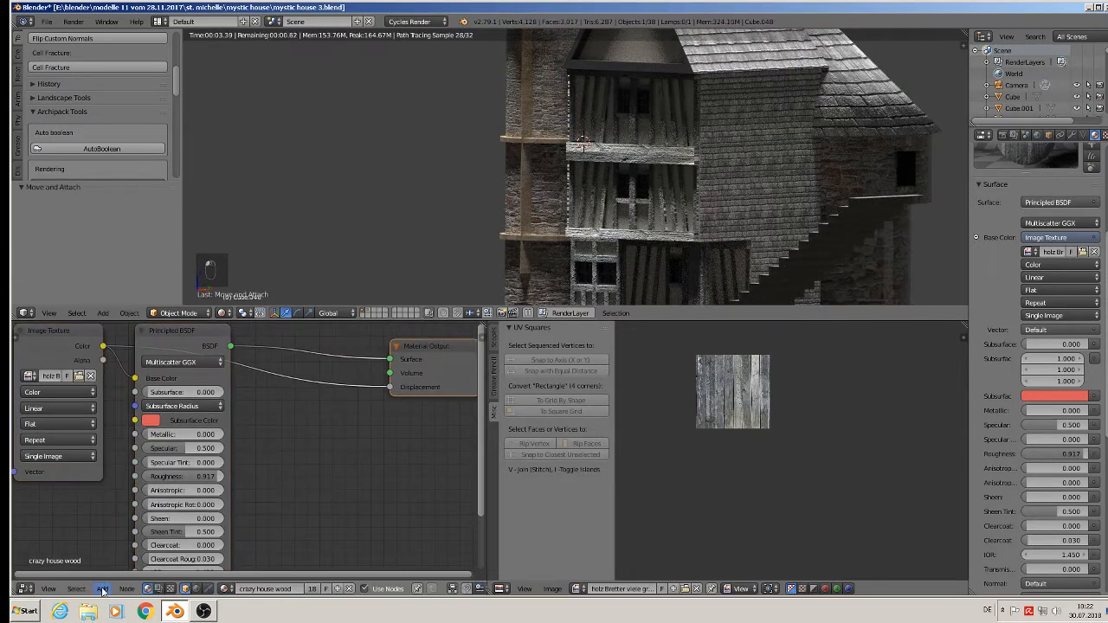
left_click(102, 590)
mouse_move(149, 495)
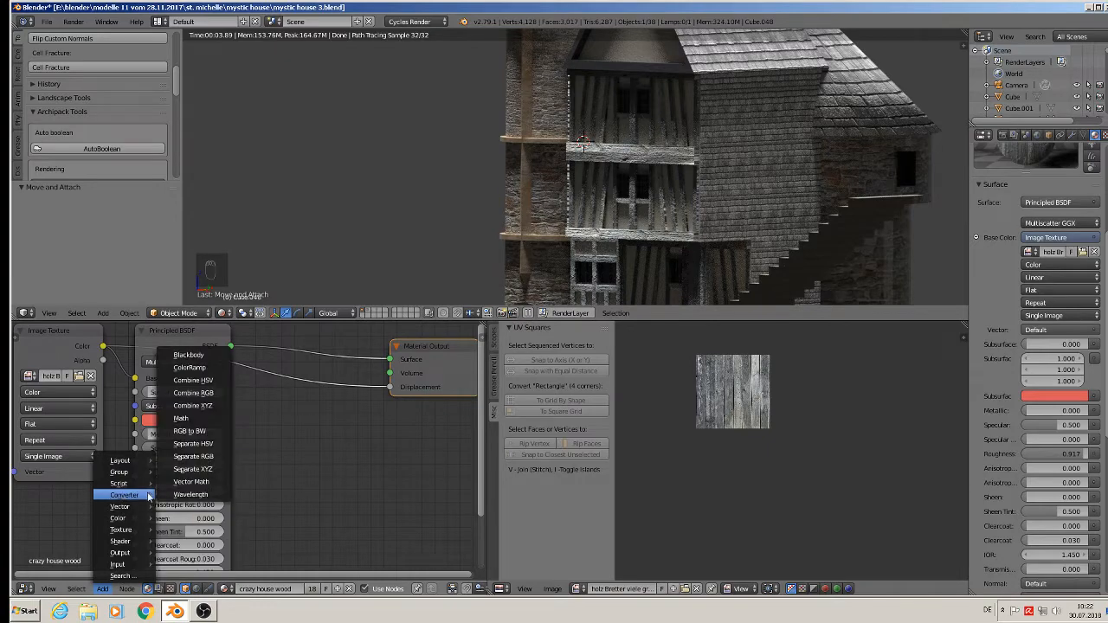
left_click(180, 418)
left_click(310, 407)
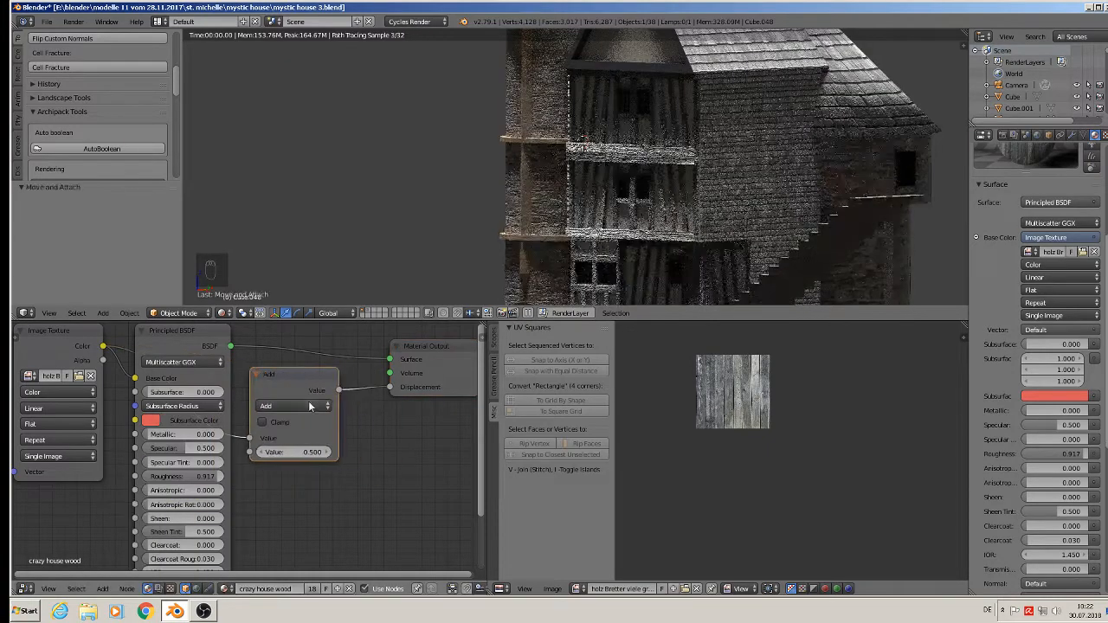
Set the "crazy house wood" Math node to Multiply with a value of 0.03 and deselect the timber beam.
left_click(310, 407)
left_click(303, 364)
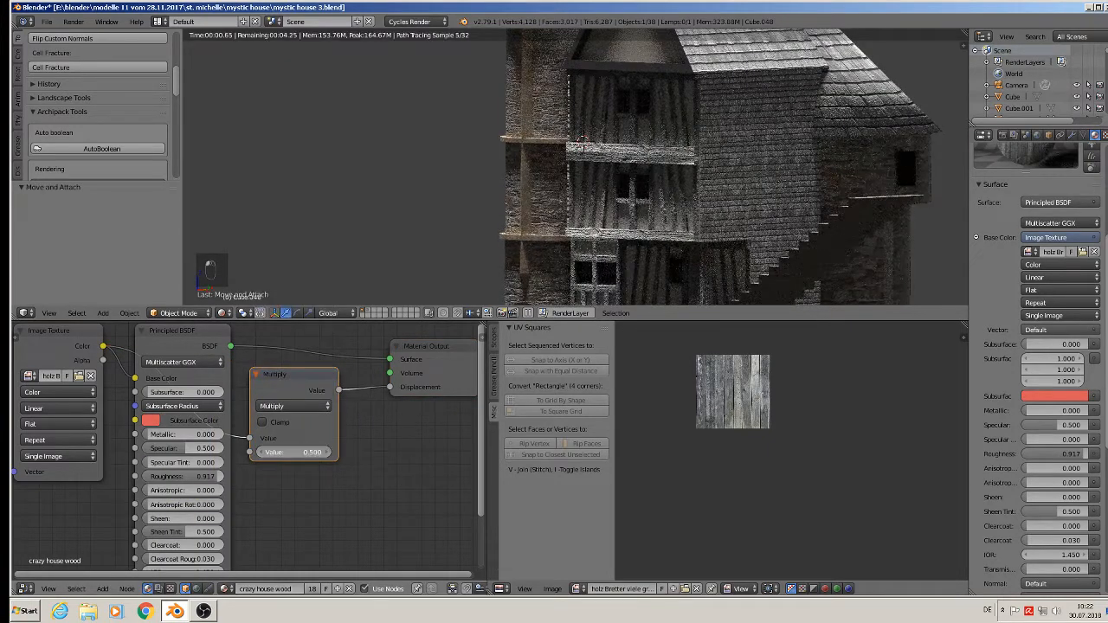
left_click(289, 451)
type("0.0")
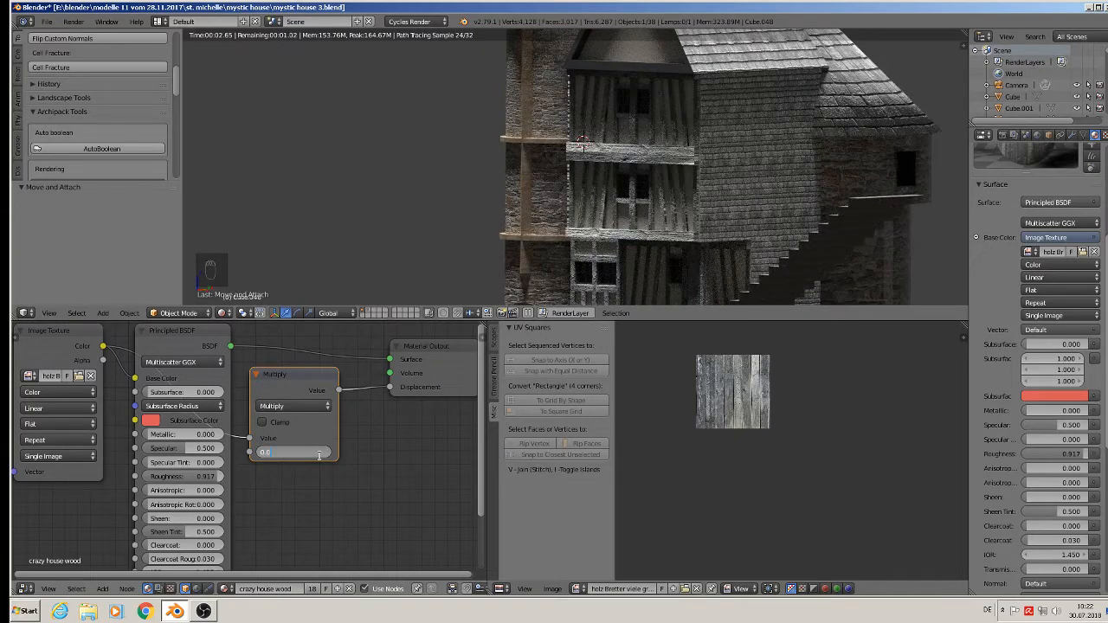
type("3")
key("Return")
key("a")
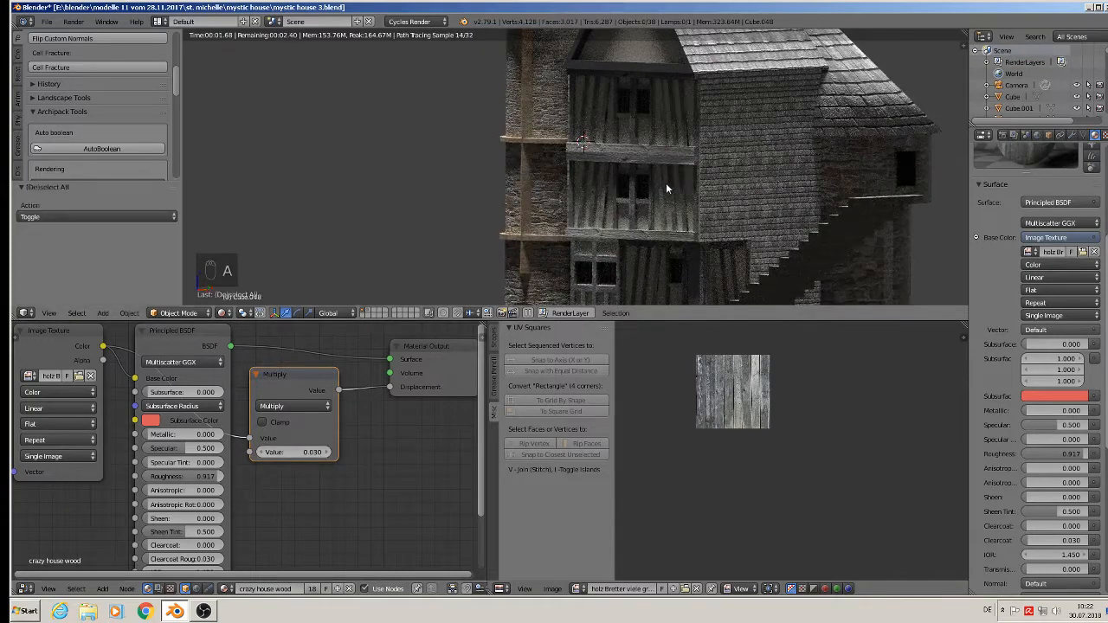
In the house body's "putz" material, link the Image Texture's Color to Displacement and insert a Math node into that link.
right_click(642, 135)
scroll(1080, 201, "up", 5)
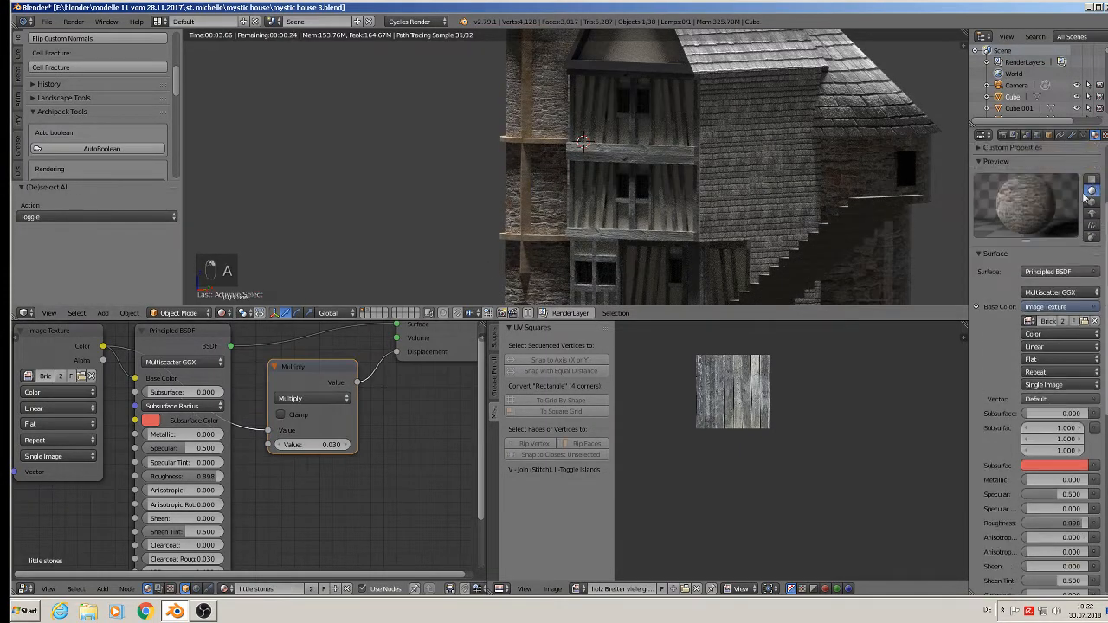
left_click(1018, 176)
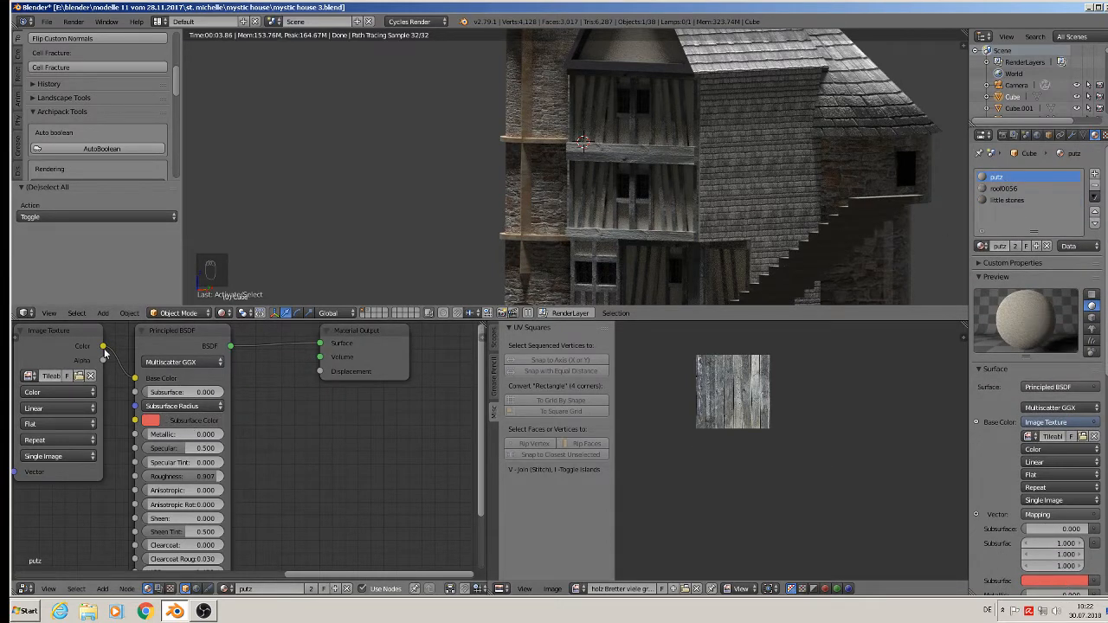
left_click_drag(104, 347, 321, 372)
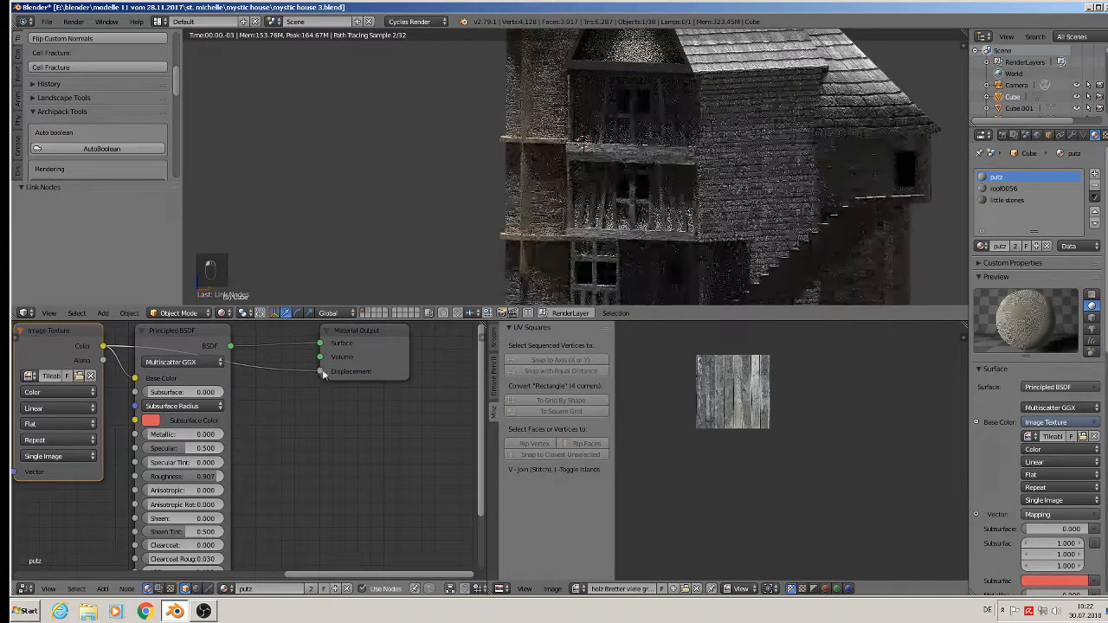
left_click(102, 589)
mouse_move(126, 495)
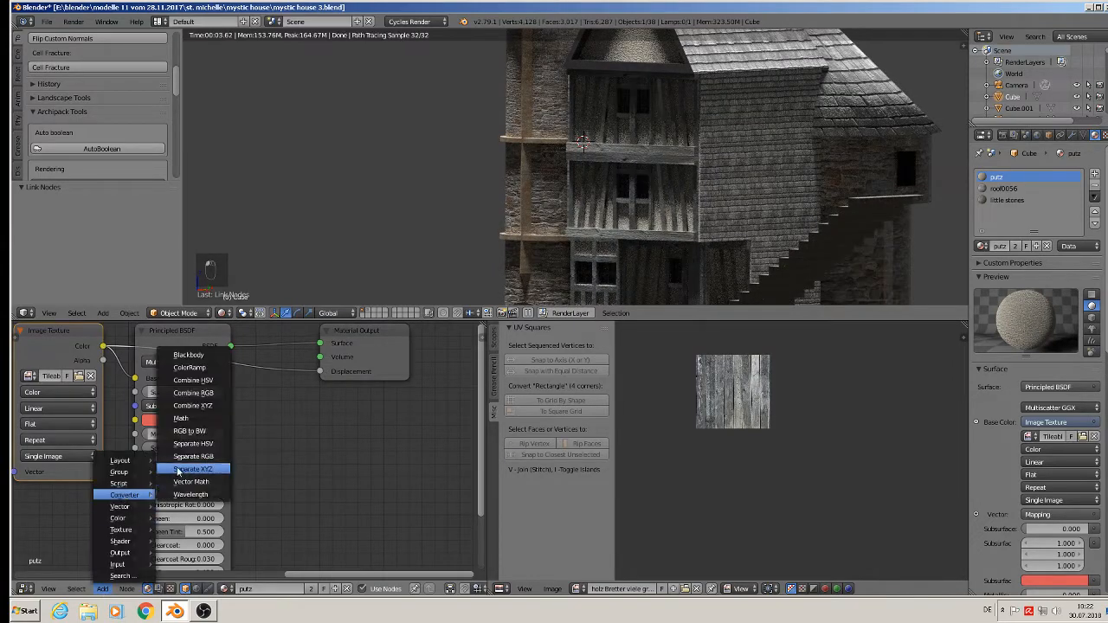
left_click(191, 419)
left_click(210, 374)
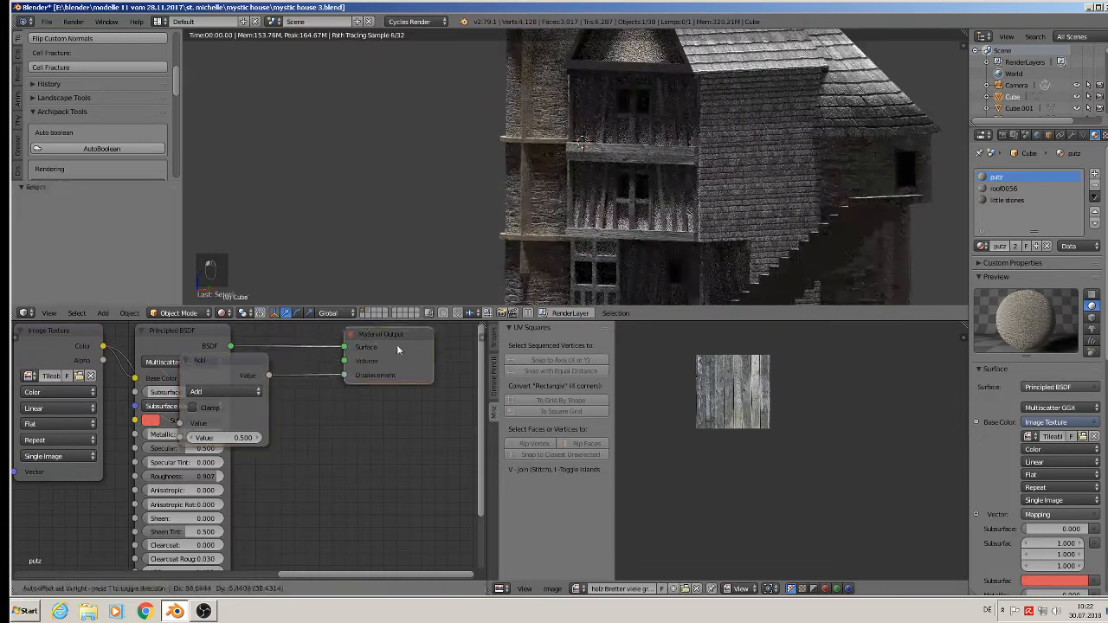
left_click_drag(210, 374, 304, 385)
Set the "putz" Math node to Multiply with a value of 0.03 and deselect the house body.
left_click(314, 402)
left_click(319, 369)
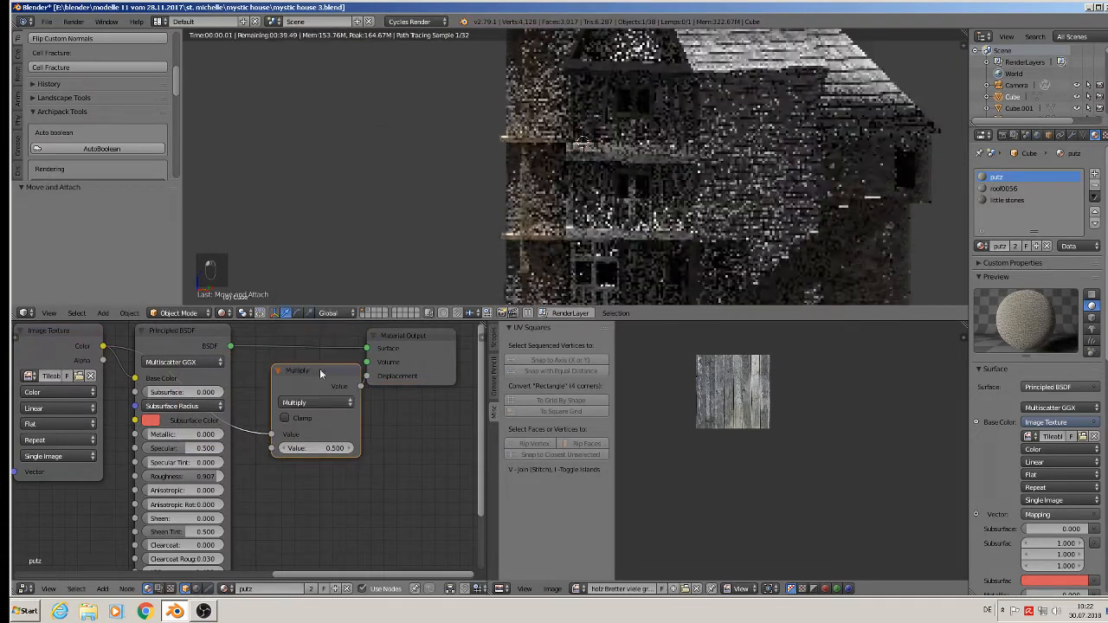
scroll(315, 458, "up", 2)
left_click(317, 450)
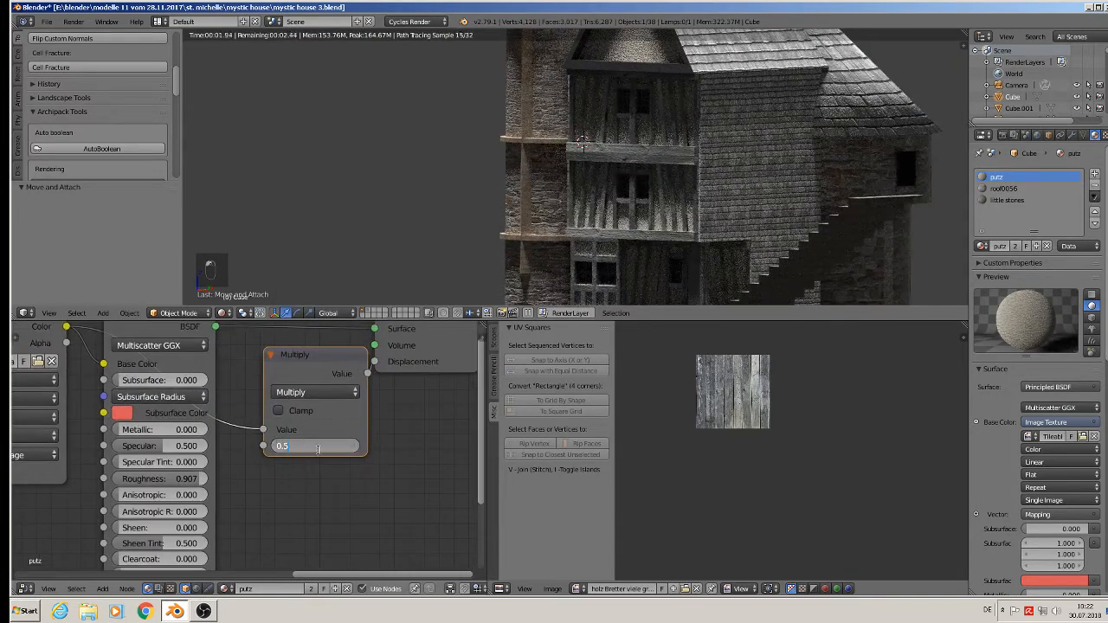
type("0.03")
key("Return")
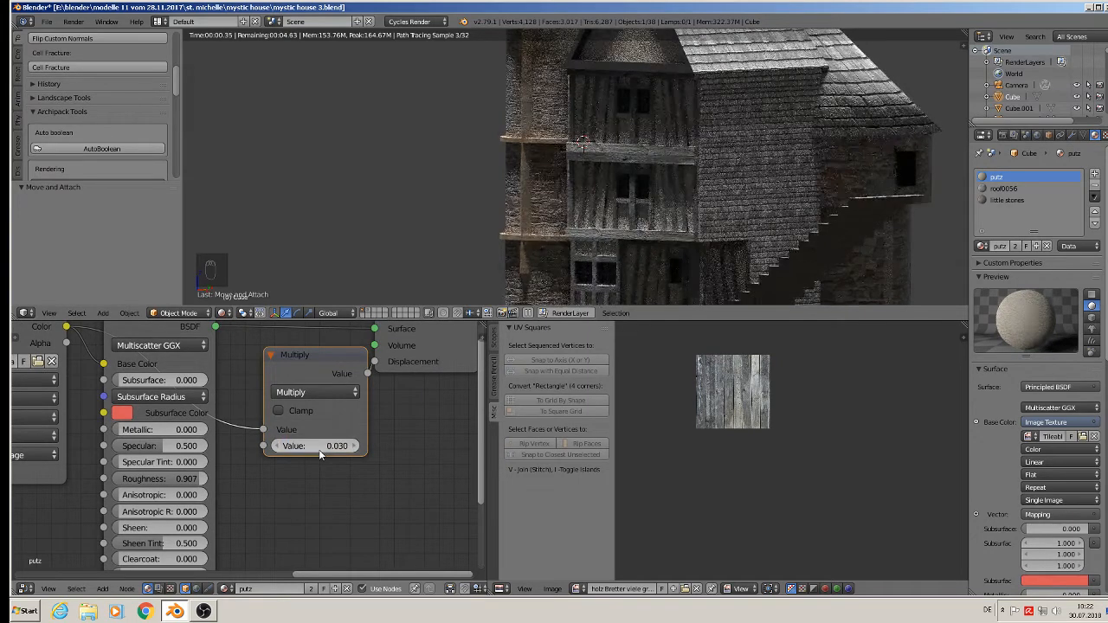
key("a")
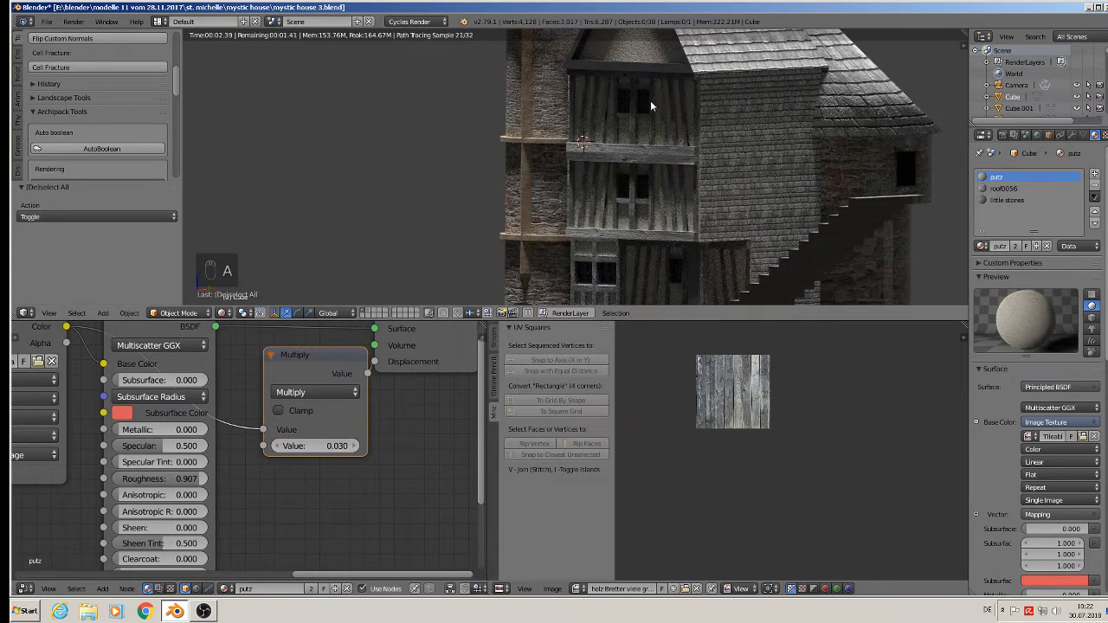
Examine the plaster, timber and stone surfaces around the house in the rendered view, from several angles and distances.
scroll(650, 102, "down", 3)
key("a")
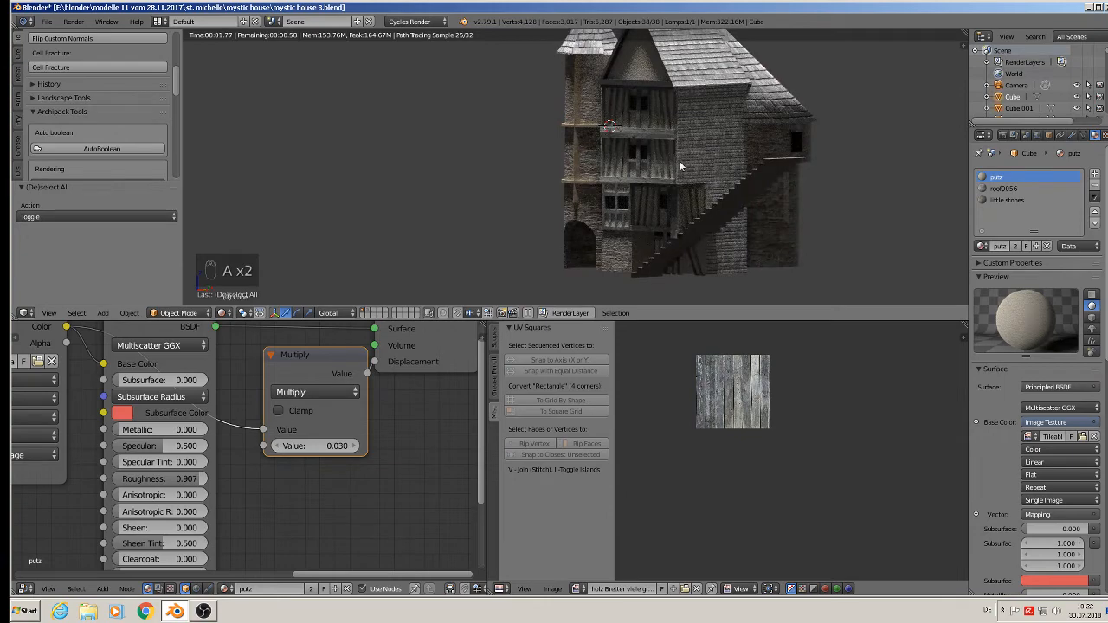
middle_click_drag(680, 166, 843, 168)
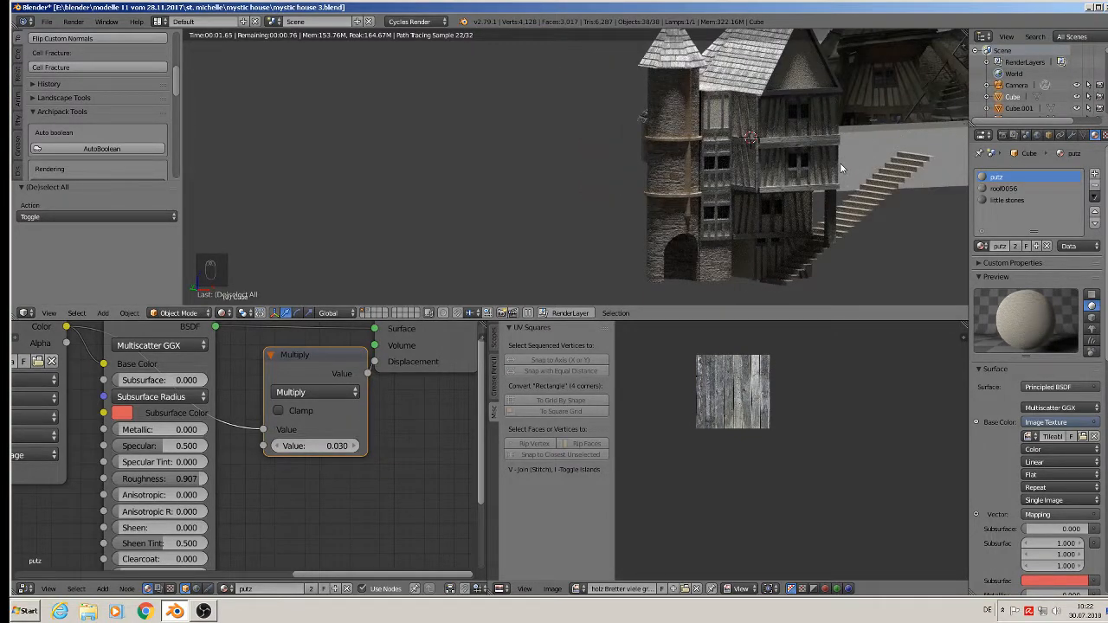
scroll(838, 165, "up", 5)
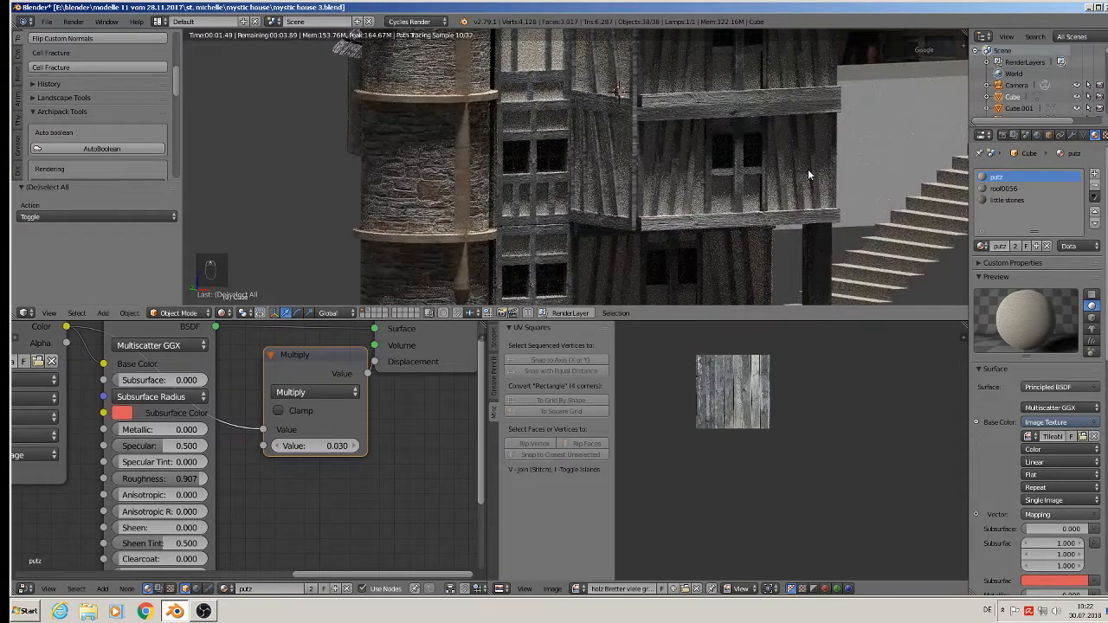
scroll(808, 169, "down", 5)
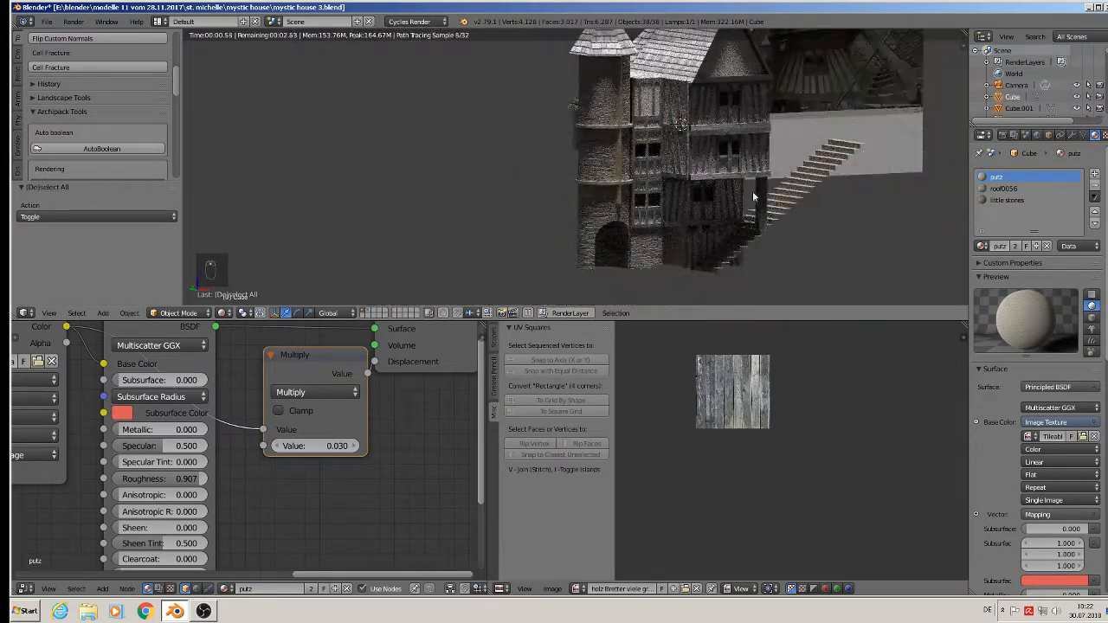
middle_click_drag(752, 197, 668, 195)
scroll(659, 193, "up", 2)
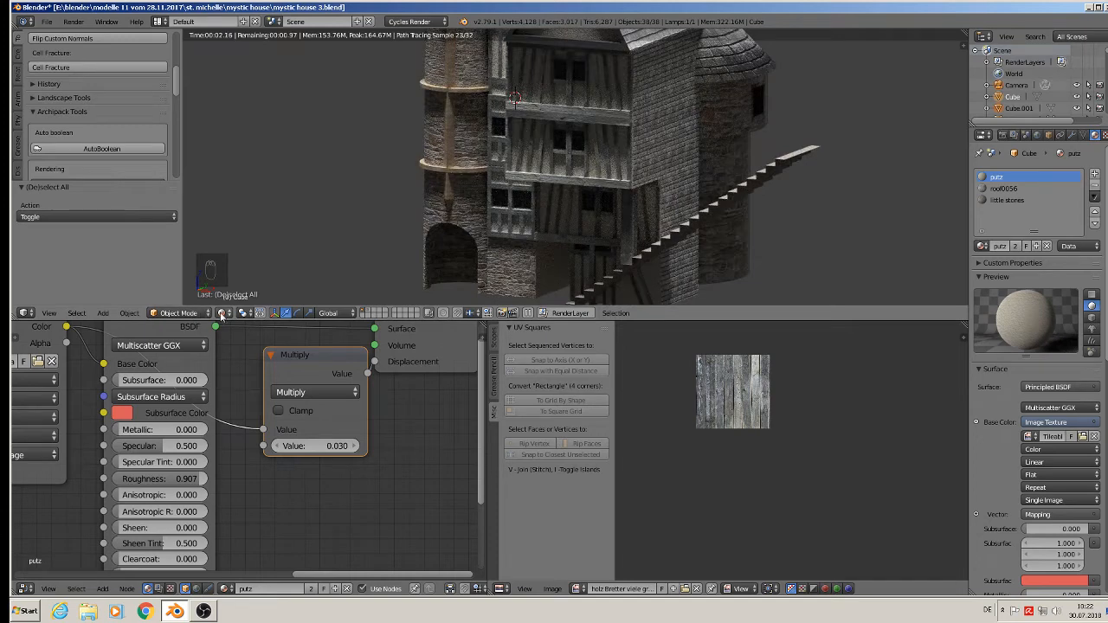
Switch the 3D view from rendered to textured display and deselect all objects.
left_click(223, 313)
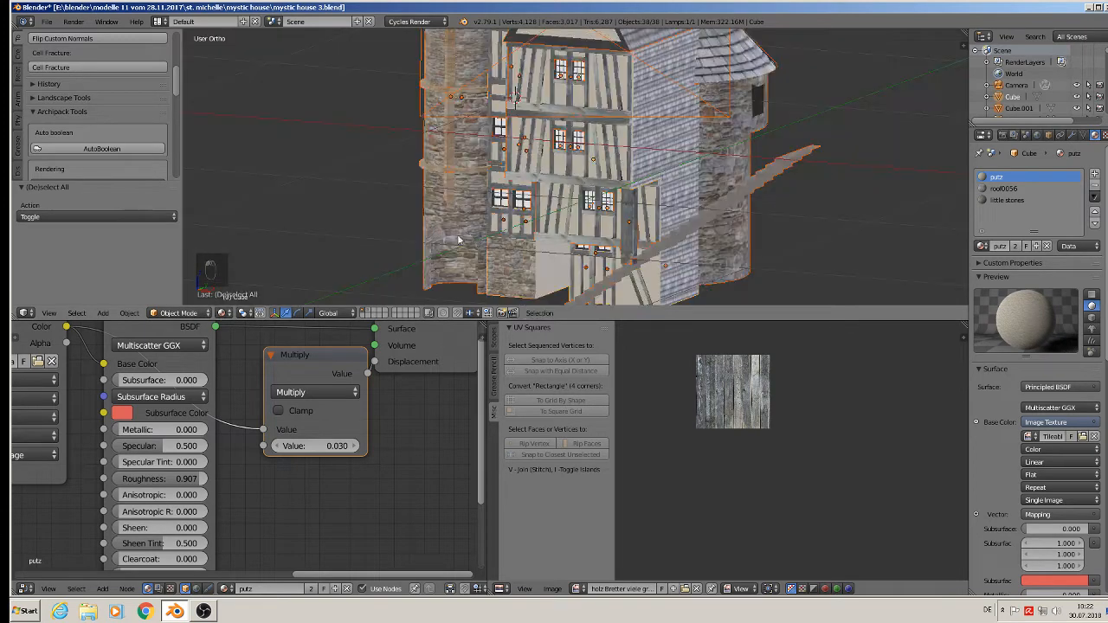
scroll(486, 239, "down", 3)
middle_click_drag(501, 243, 468, 232, "shift")
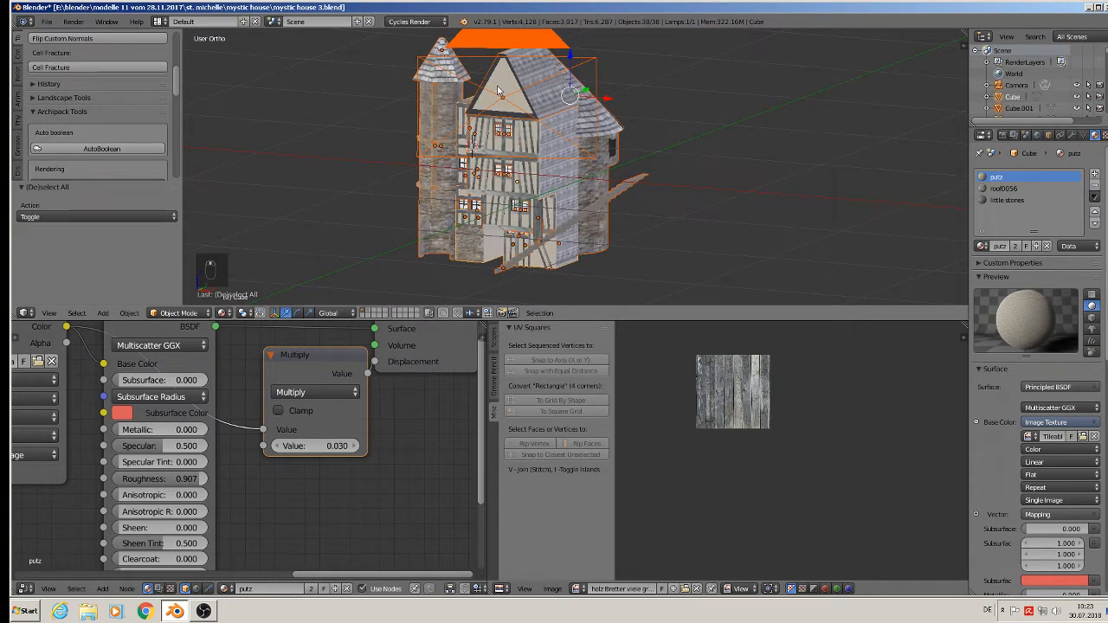
key("a")
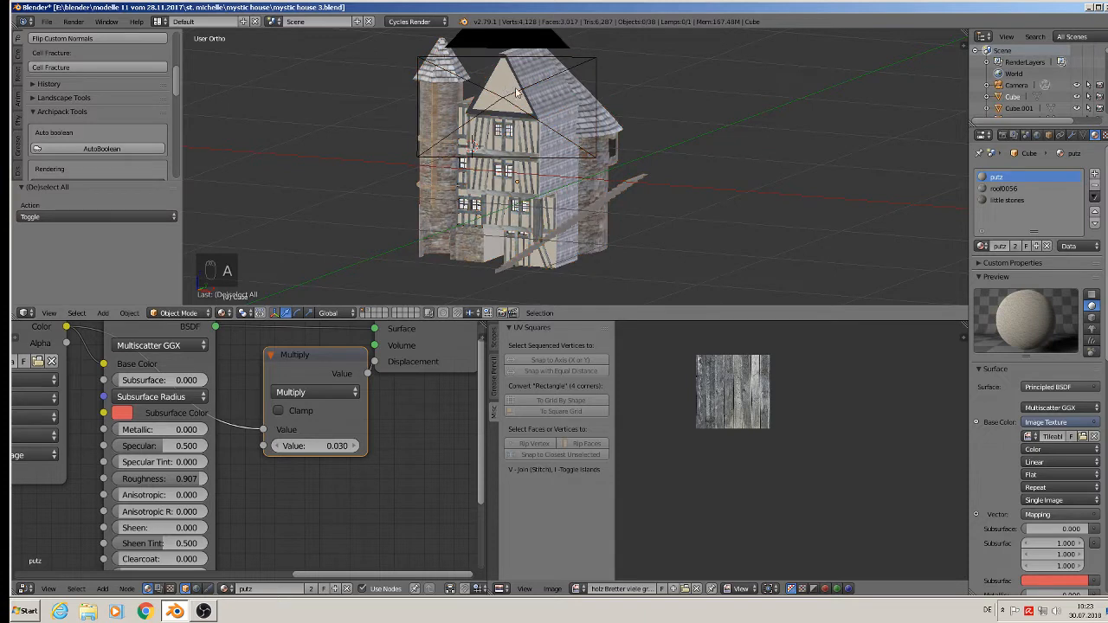
Save the house file "mystic house 3.blend" and switch to OBS.
left_click(46, 21)
left_click(71, 112)
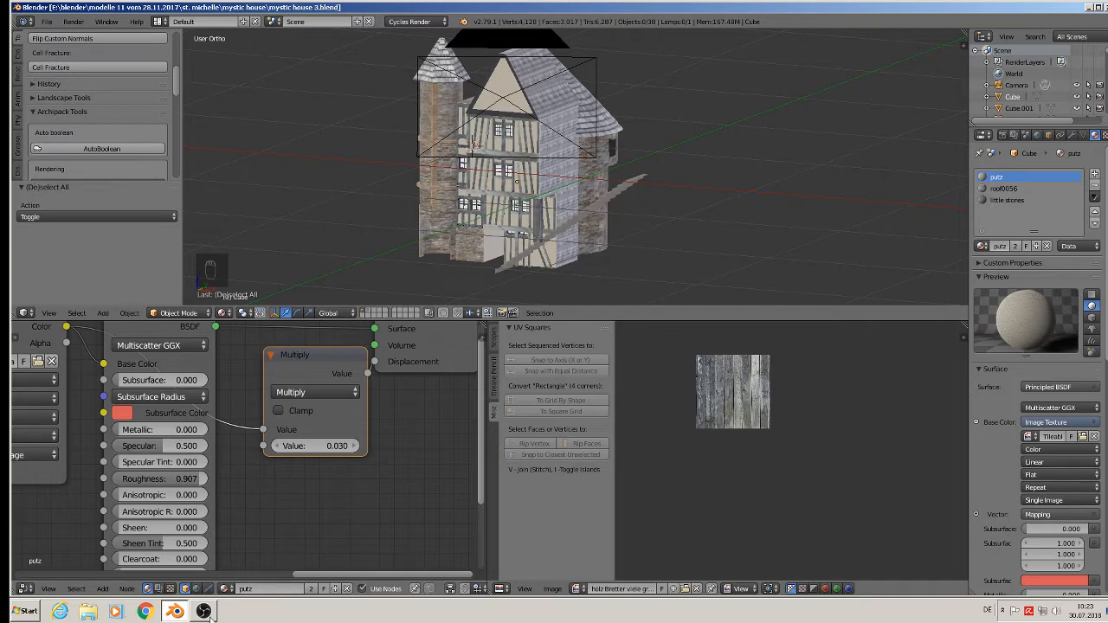
left_click(203, 611)
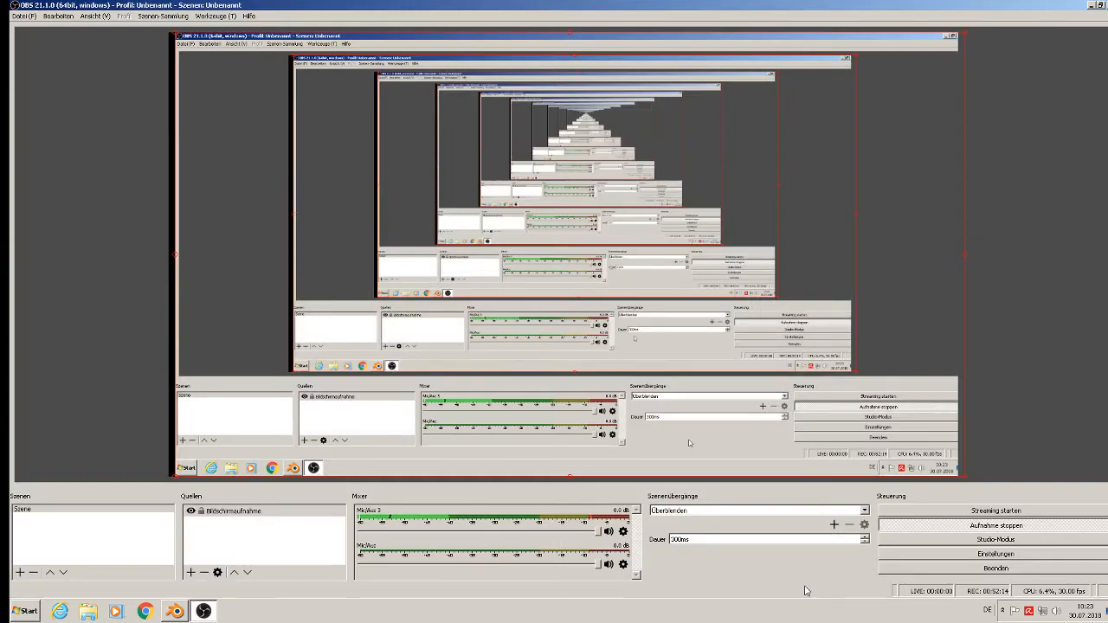